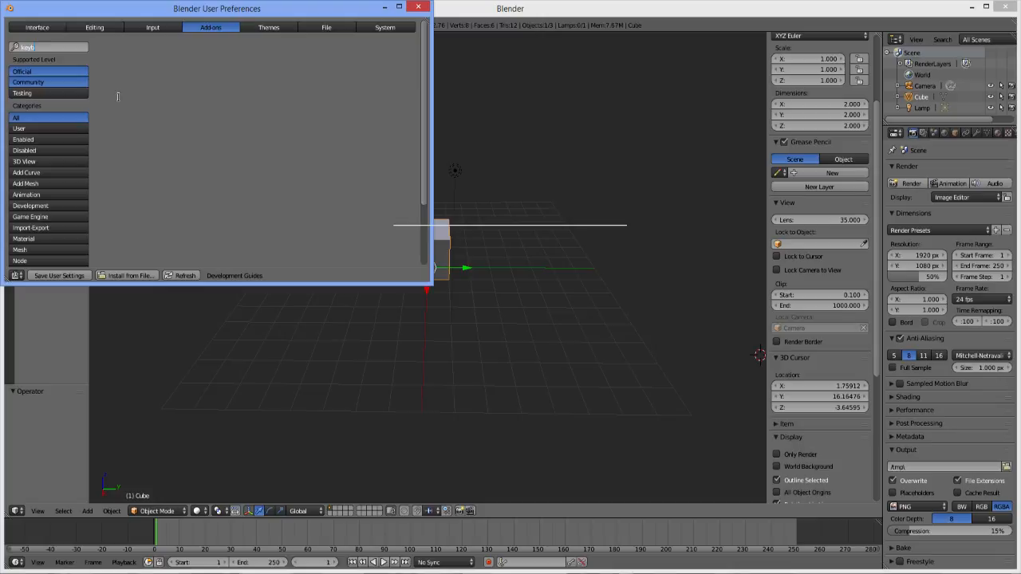
Search the add-ons for "keyboard" and clear the search text again
{"action": "type", "text": "ard"}
{"action": "key", "text": "BackSpace"}
{"action": "key", "text": "BackSpace"}
{"action": "key", "text": "BackSpace"}
{"action": "key", "text": "BackSpace"}
{"action": "key", "text": "BackSpace"}
{"action": "key", "text": "BackSpace"}
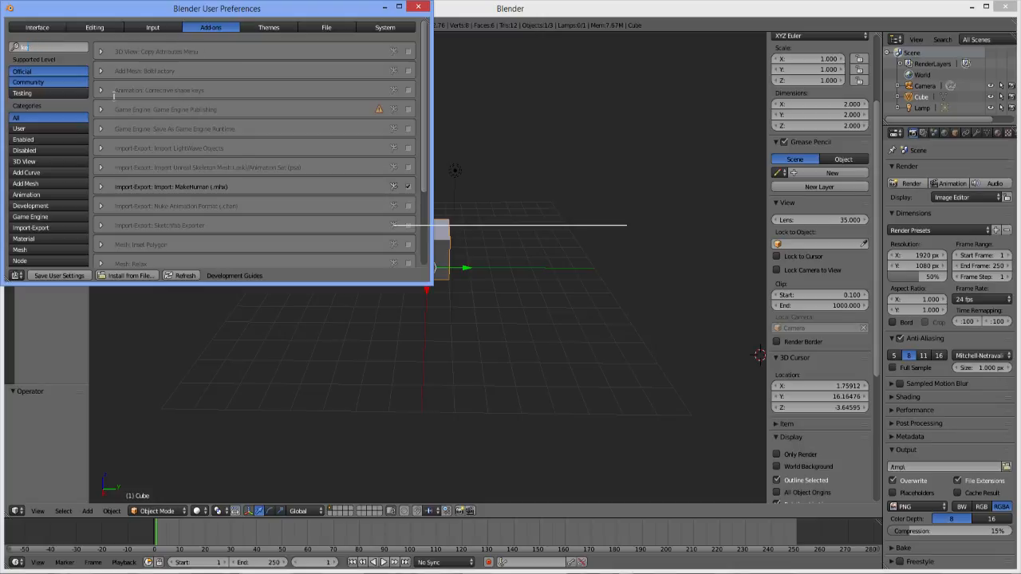
{"action": "key", "text": "BackSpace"}
{"action": "key", "text": "BackSpace"}
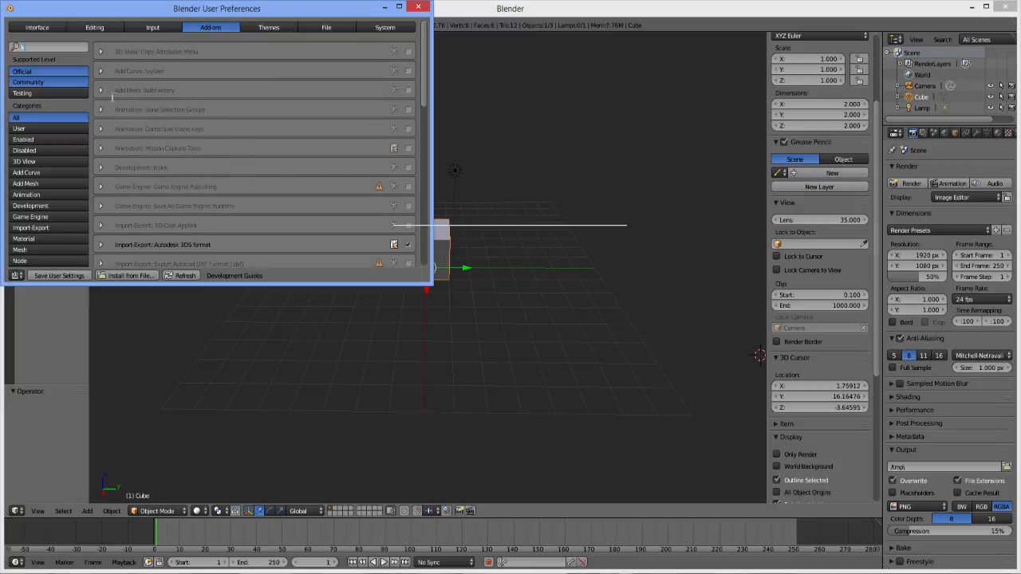
{"action": "key", "text": "BackSpace"}
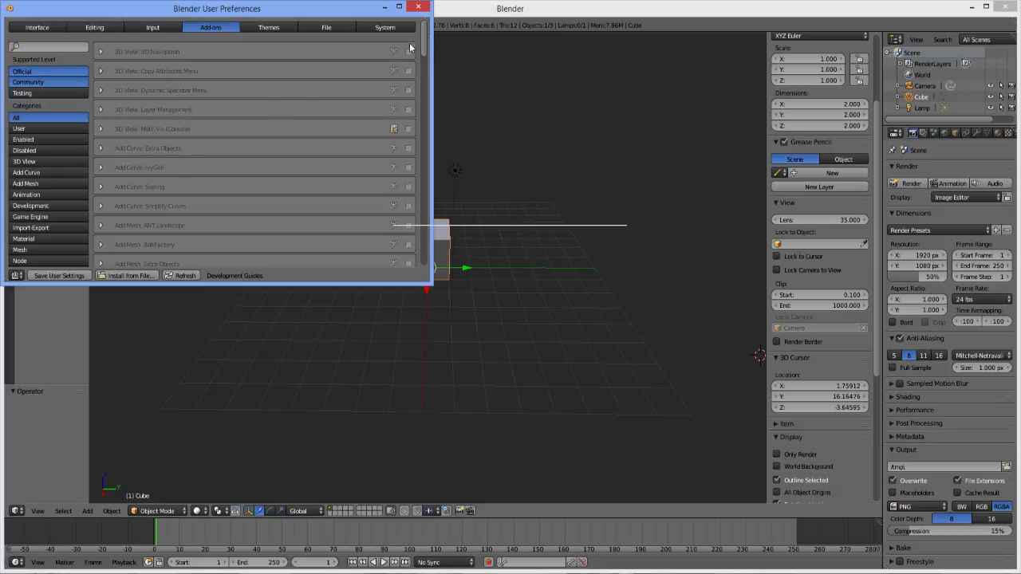
Filter the add-on list to the Disabled category
{"action": "left_click", "coordinate": [11, 151]}
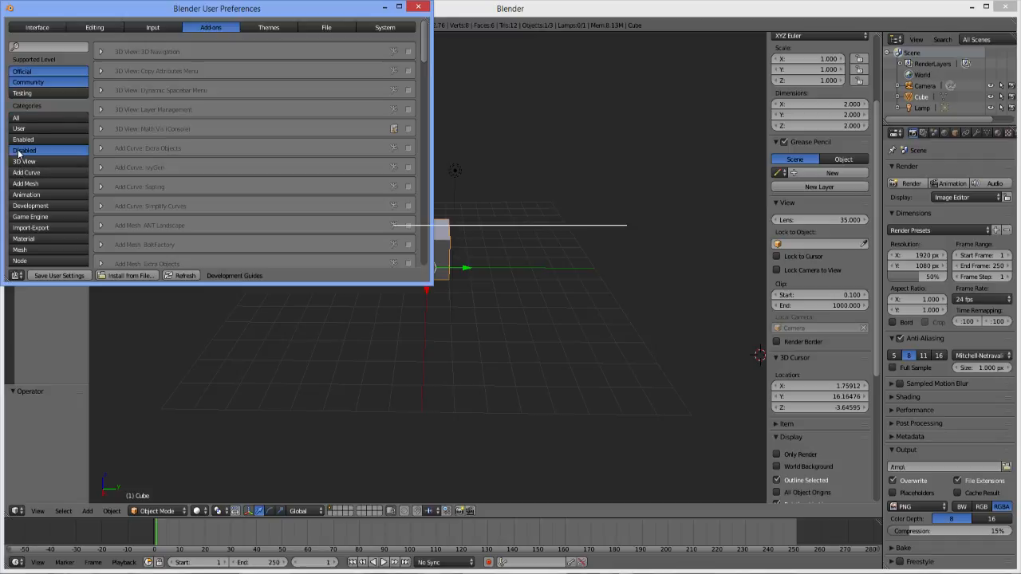
{"action": "scroll", "coordinate": [259, 86], "scroll_direction": "down", "scroll_amount": 1}
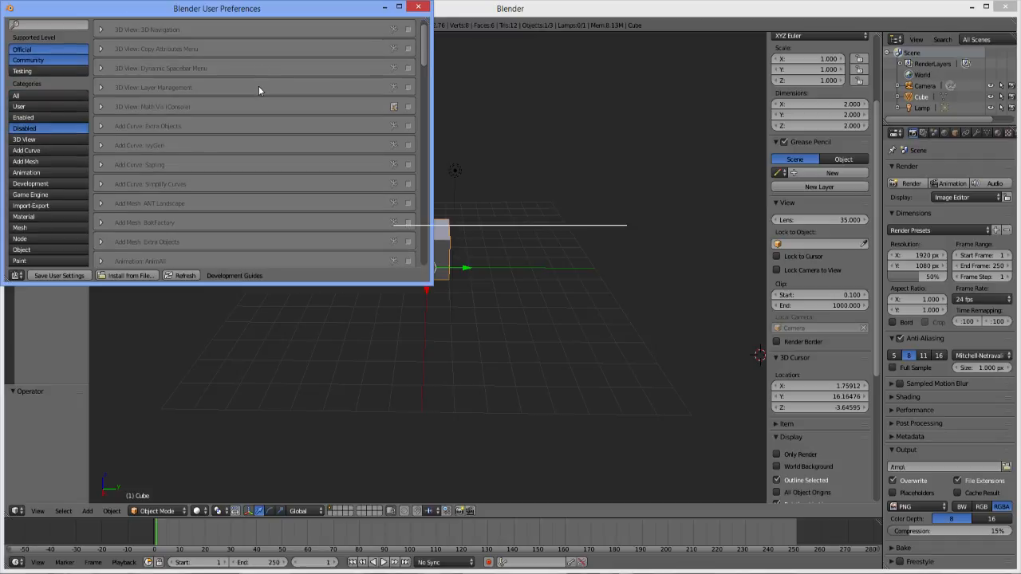
{"action": "scroll", "coordinate": [258, 85], "scroll_direction": "up", "scroll_amount": 1}
{"action": "scroll", "coordinate": [259, 87], "scroll_direction": "down", "scroll_amount": 1}
Enable the Node: Node Wrangler and Object: Add Chain add-ons in the disabled list
{"action": "scroll", "coordinate": [258, 88], "scroll_direction": "down", "scroll_amount": 4}
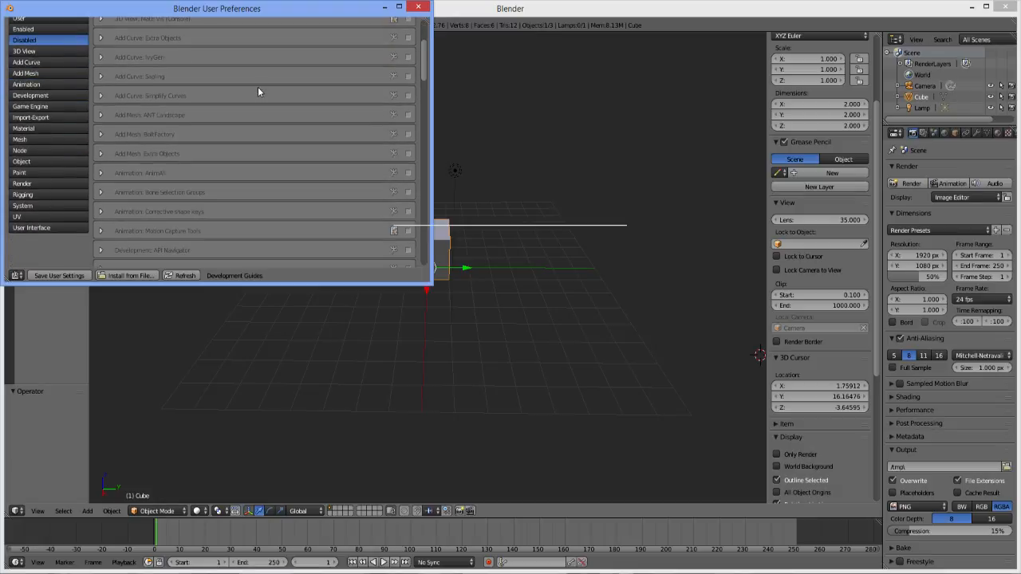
{"action": "scroll", "coordinate": [257, 92], "scroll_direction": "down", "scroll_amount": 6}
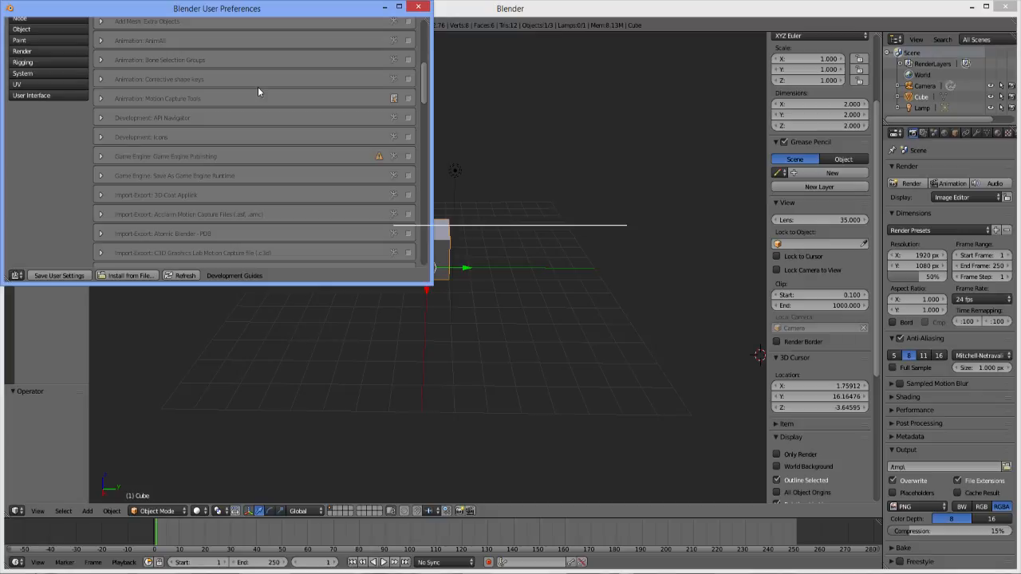
{"action": "scroll", "coordinate": [258, 92], "scroll_direction": "down", "scroll_amount": 2}
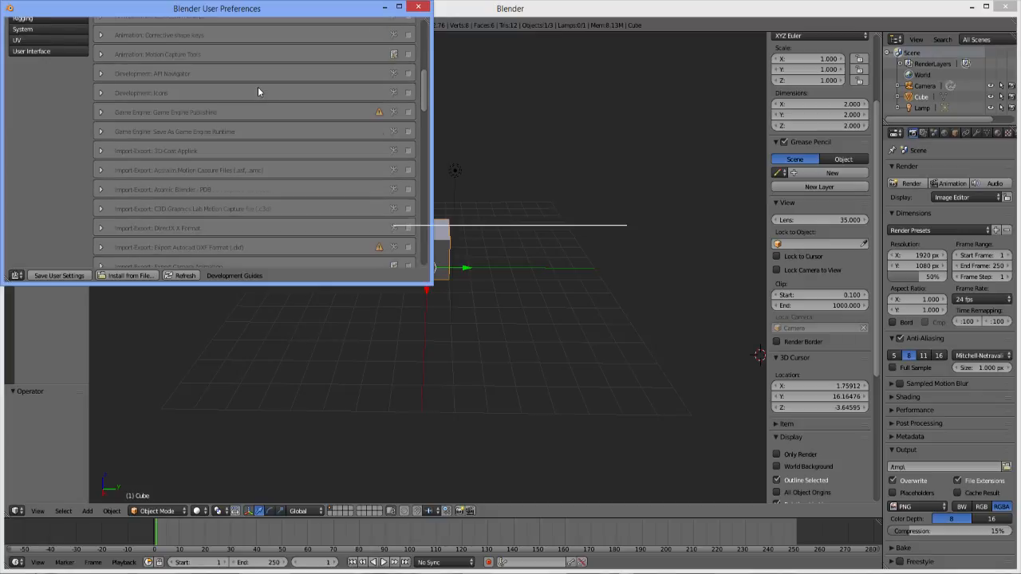
{"action": "scroll", "coordinate": [258, 91], "scroll_direction": "down", "scroll_amount": 6}
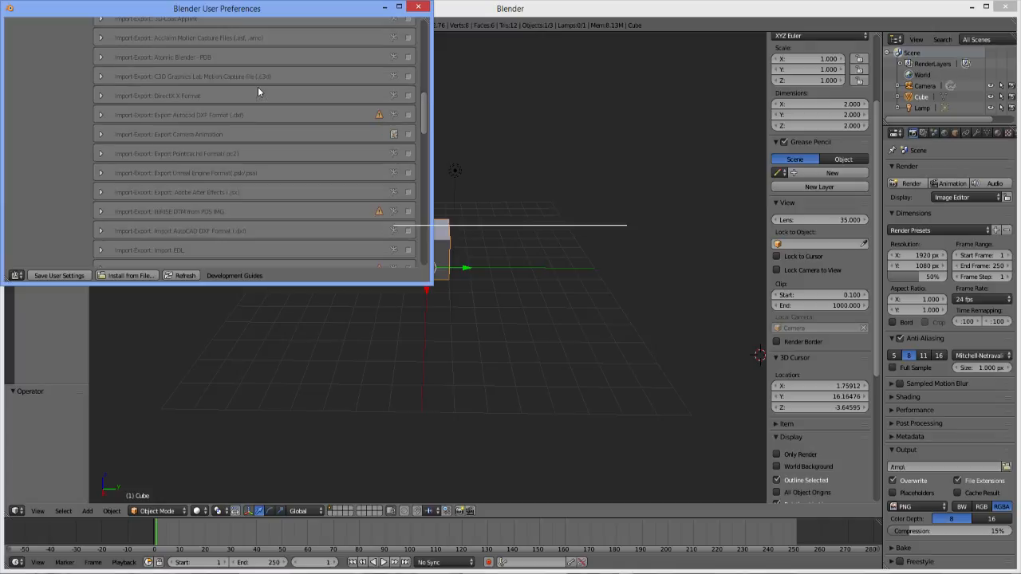
{"action": "scroll", "coordinate": [258, 90], "scroll_direction": "down", "scroll_amount": 3}
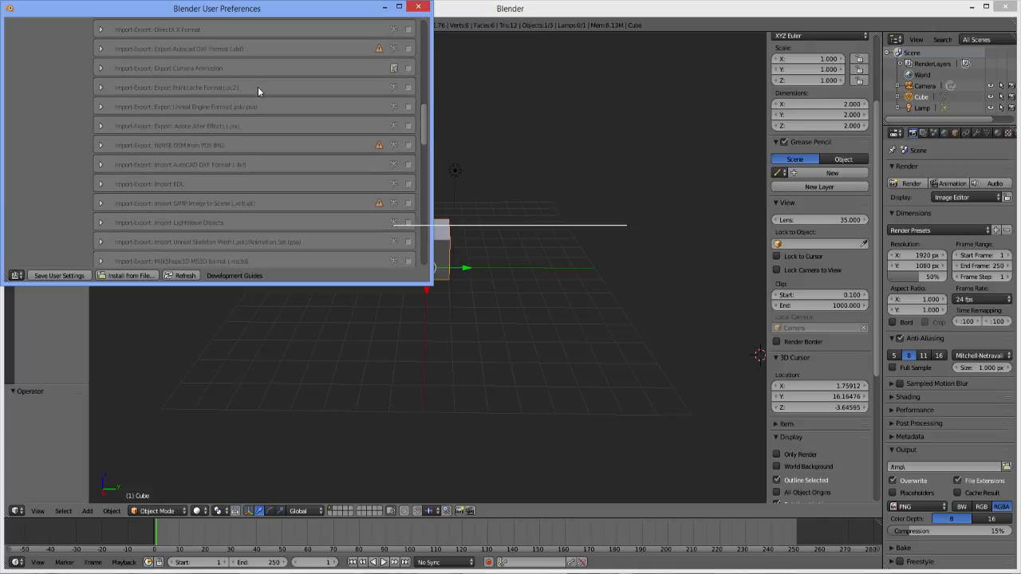
{"action": "scroll", "coordinate": [257, 90], "scroll_direction": "down", "scroll_amount": 2}
{"action": "scroll", "coordinate": [257, 91], "scroll_direction": "down", "scroll_amount": 1}
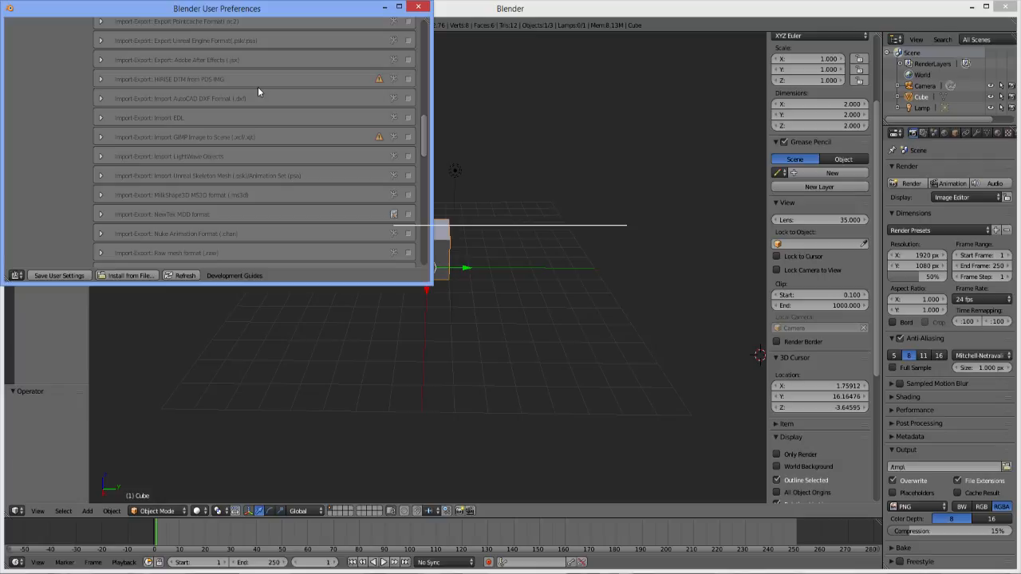
{"action": "scroll", "coordinate": [257, 91], "scroll_direction": "down", "scroll_amount": 2}
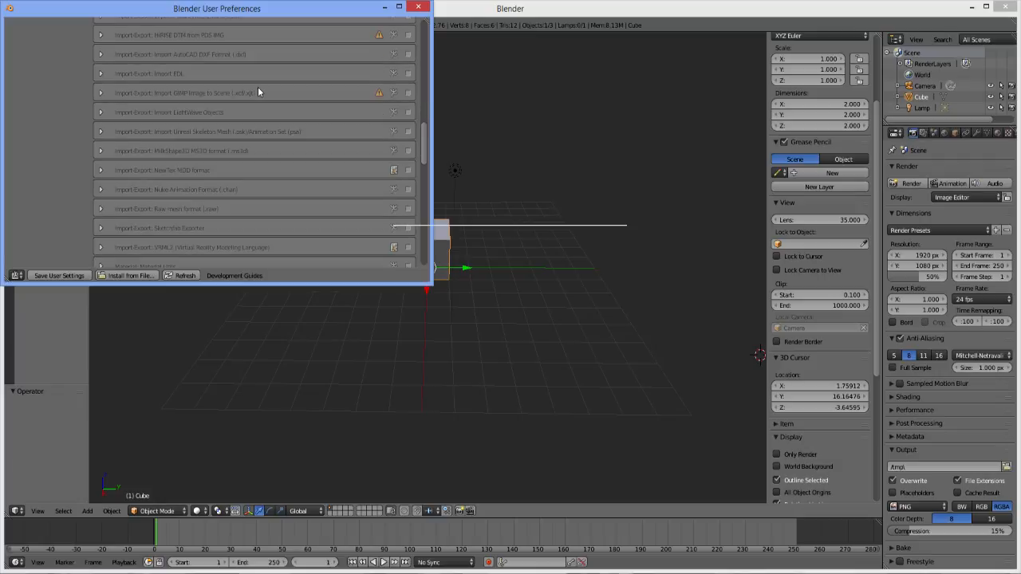
{"action": "scroll", "coordinate": [257, 92], "scroll_direction": "down", "scroll_amount": 3}
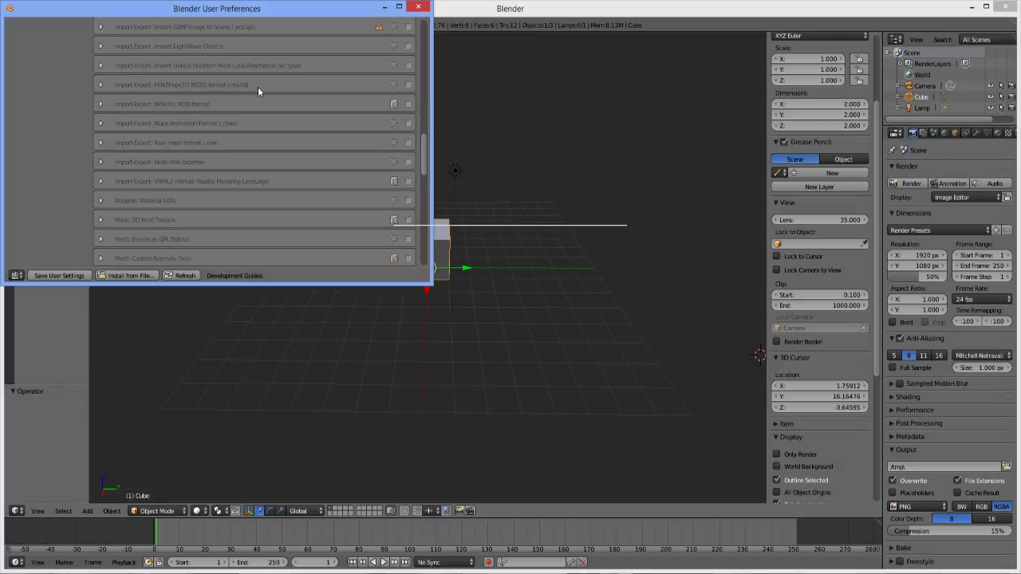
{"action": "scroll", "coordinate": [258, 92], "scroll_direction": "down", "scroll_amount": 2}
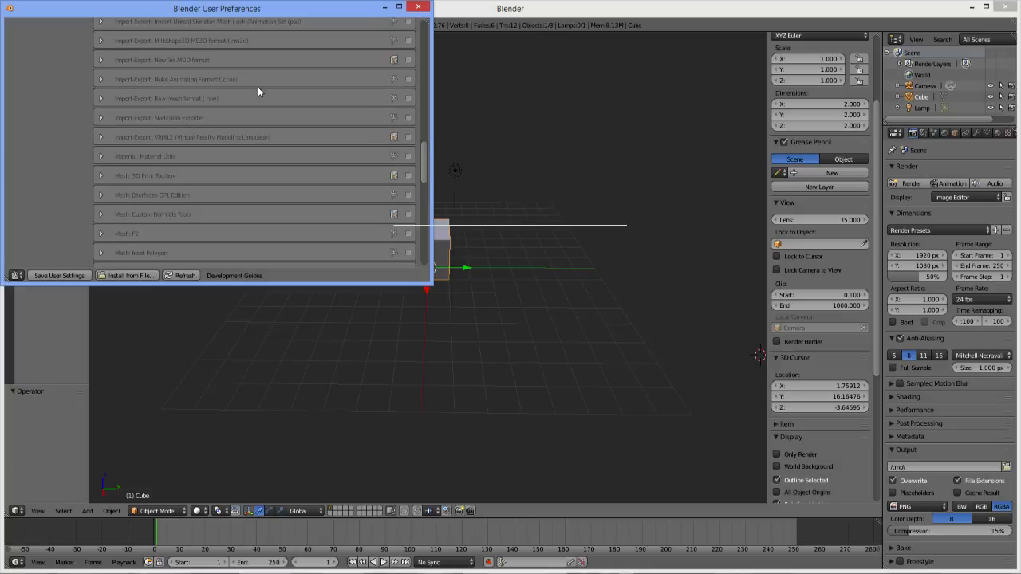
{"action": "scroll", "coordinate": [257, 91], "scroll_direction": "down", "scroll_amount": 2}
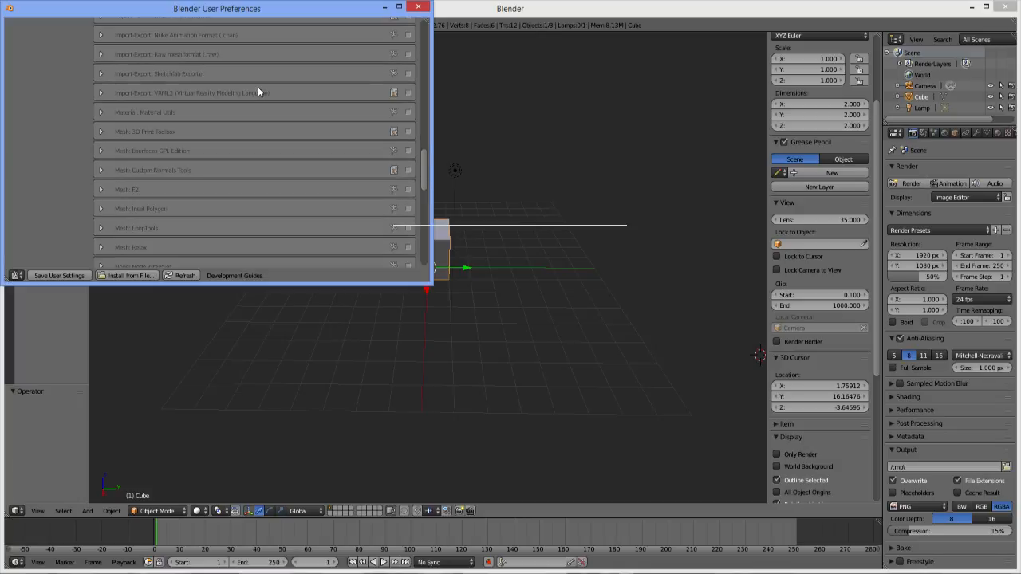
{"action": "scroll", "coordinate": [258, 91], "scroll_direction": "down", "scroll_amount": 5}
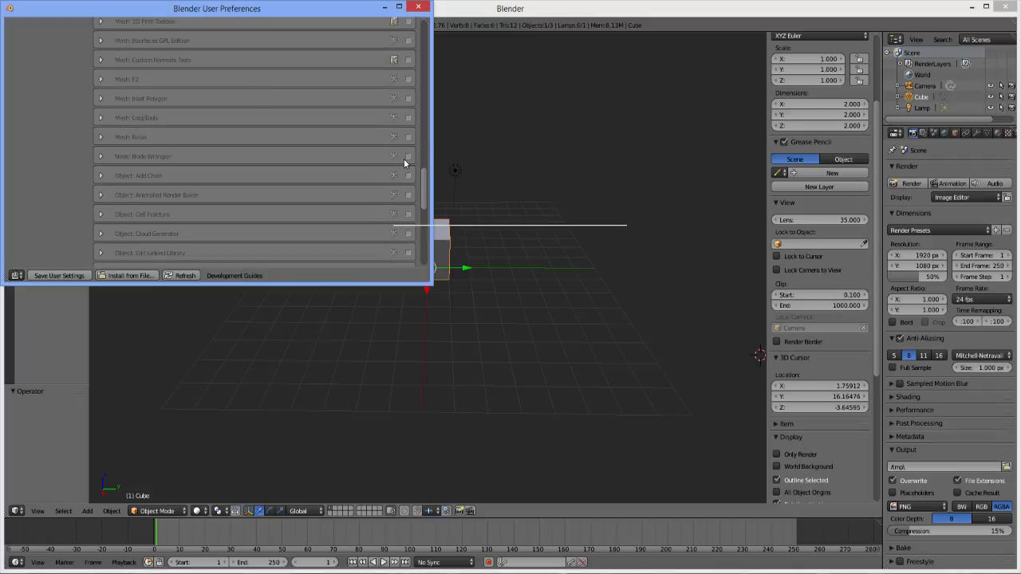
{"action": "left_click", "coordinate": [407, 158]}
{"action": "left_click", "coordinate": [409, 158]}
Look through the remaining disabled add-ons down to the end of the list
{"action": "scroll", "coordinate": [315, 182], "scroll_direction": "down", "scroll_amount": 1}
{"action": "scroll", "coordinate": [314, 181], "scroll_direction": "down", "scroll_amount": 2}
{"action": "scroll", "coordinate": [315, 182], "scroll_direction": "down", "scroll_amount": 1}
{"action": "scroll", "coordinate": [314, 182], "scroll_direction": "down", "scroll_amount": 2}
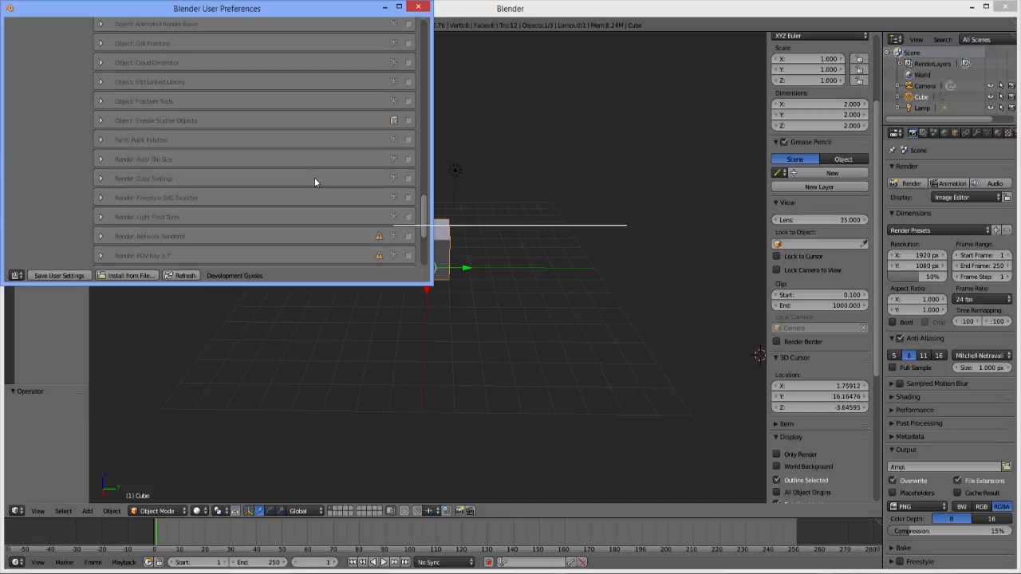
{"action": "scroll", "coordinate": [314, 182], "scroll_direction": "down", "scroll_amount": 1}
{"action": "scroll", "coordinate": [314, 182], "scroll_direction": "down", "scroll_amount": 1}
{"action": "scroll", "coordinate": [315, 182], "scroll_direction": "down", "scroll_amount": 3}
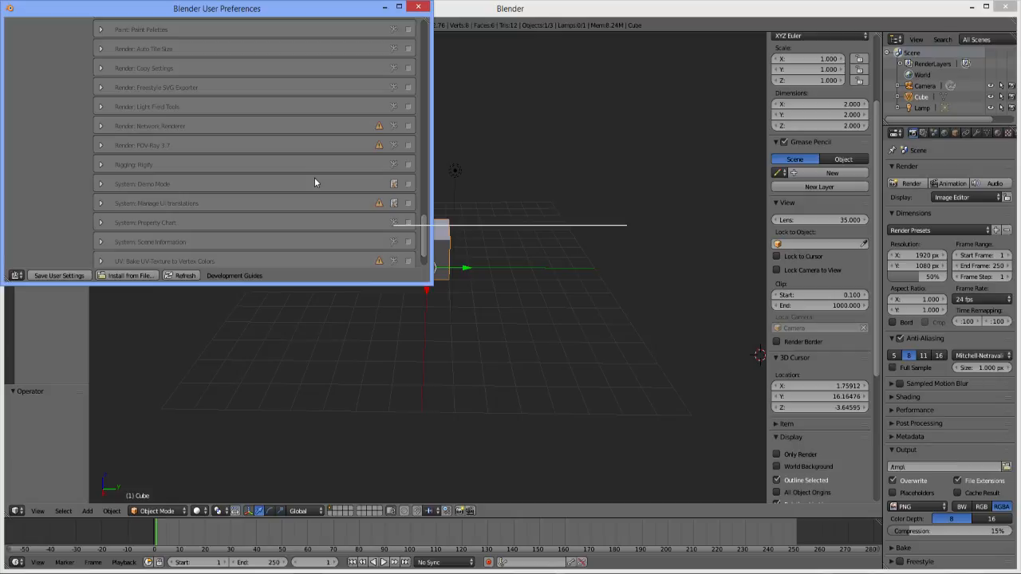
{"action": "scroll", "coordinate": [315, 182], "scroll_direction": "down", "scroll_amount": 2}
{"action": "scroll", "coordinate": [315, 182], "scroll_direction": "down", "scroll_amount": 1}
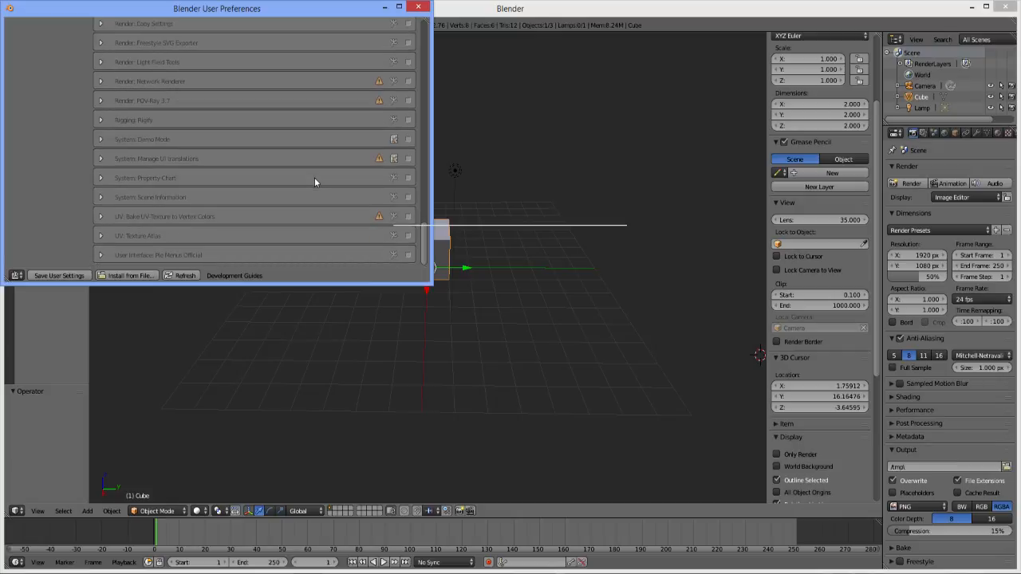
Enable the Object: Cell Fracture and Object: Cloud Generator add-ons
{"action": "scroll", "coordinate": [315, 182], "scroll_direction": "up", "scroll_amount": 10}
{"action": "scroll", "coordinate": [314, 182], "scroll_direction": "up", "scroll_amount": 6}
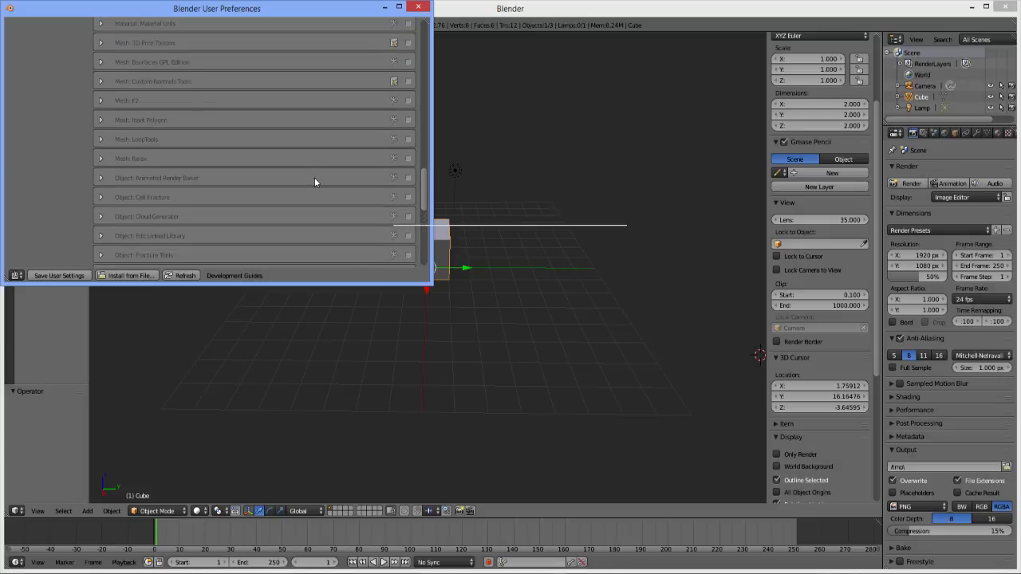
{"action": "scroll", "coordinate": [315, 182], "scroll_direction": "down", "scroll_amount": 2}
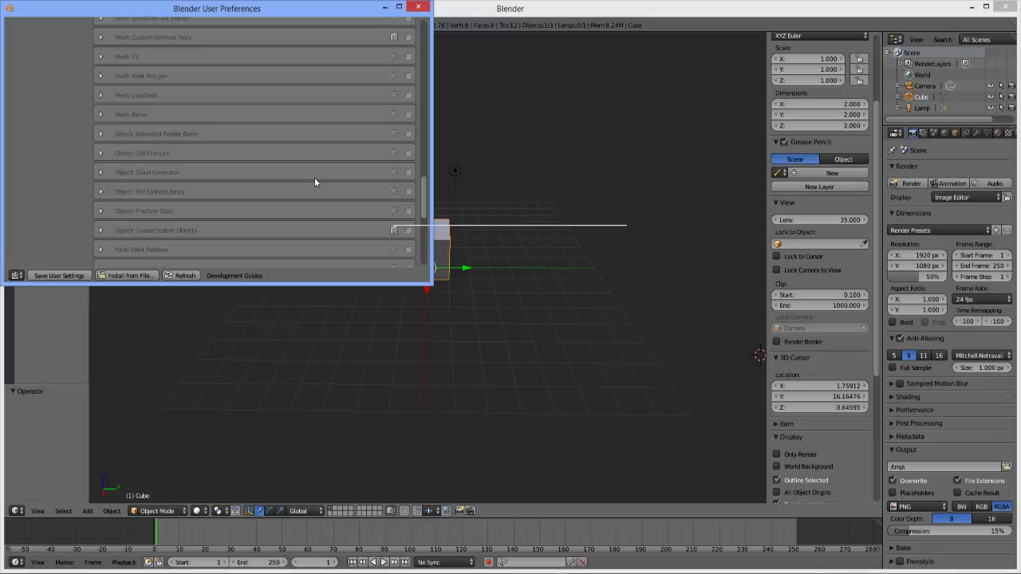
{"action": "left_click", "coordinate": [409, 155]}
{"action": "left_click", "coordinate": [408, 154]}
Enable the Import-Export: Export Unreal Engine Format (.psk/.psa) add-on
{"action": "scroll", "coordinate": [300, 157], "scroll_direction": "up", "scroll_amount": 1}
{"action": "scroll", "coordinate": [300, 159], "scroll_direction": "up", "scroll_amount": 3}
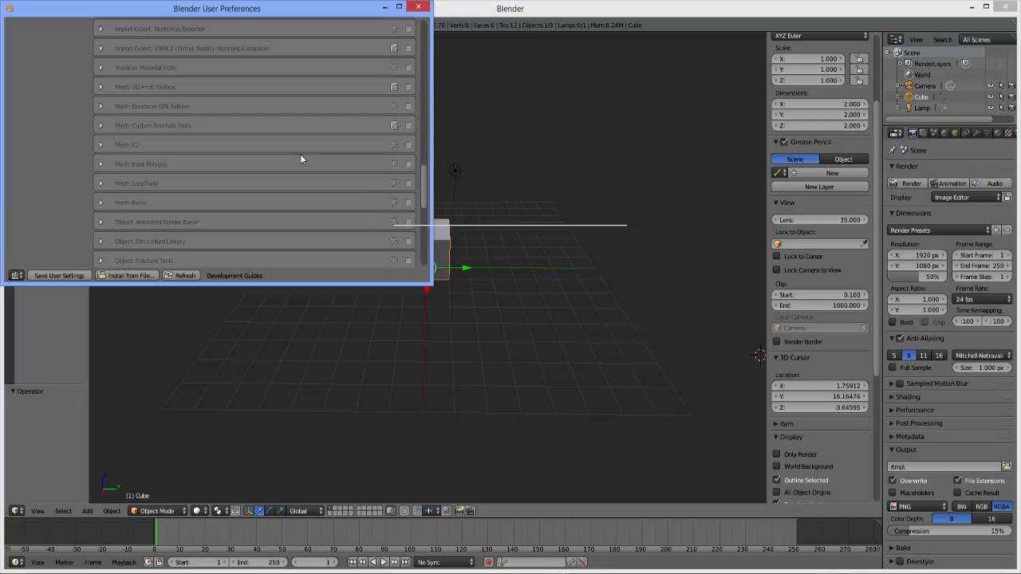
{"action": "scroll", "coordinate": [301, 159], "scroll_direction": "up", "scroll_amount": 3}
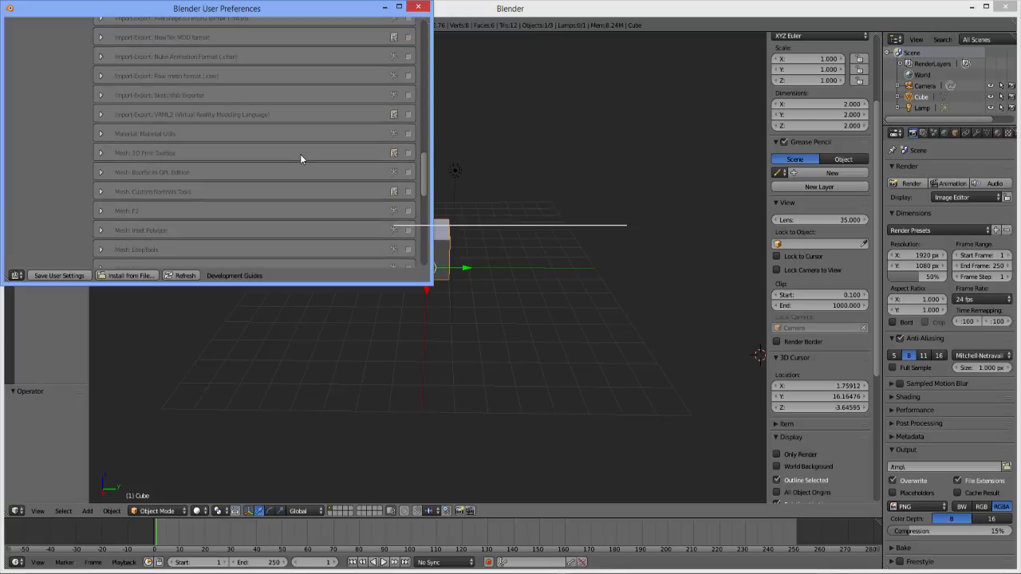
{"action": "scroll", "coordinate": [300, 158], "scroll_direction": "up", "scroll_amount": 4}
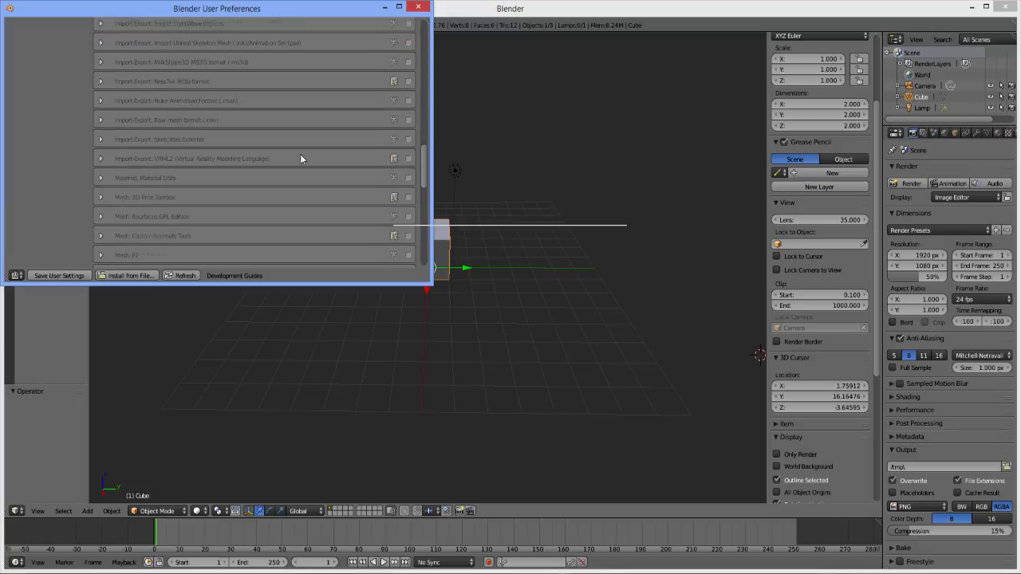
{"action": "scroll", "coordinate": [300, 159], "scroll_direction": "up", "scroll_amount": 6}
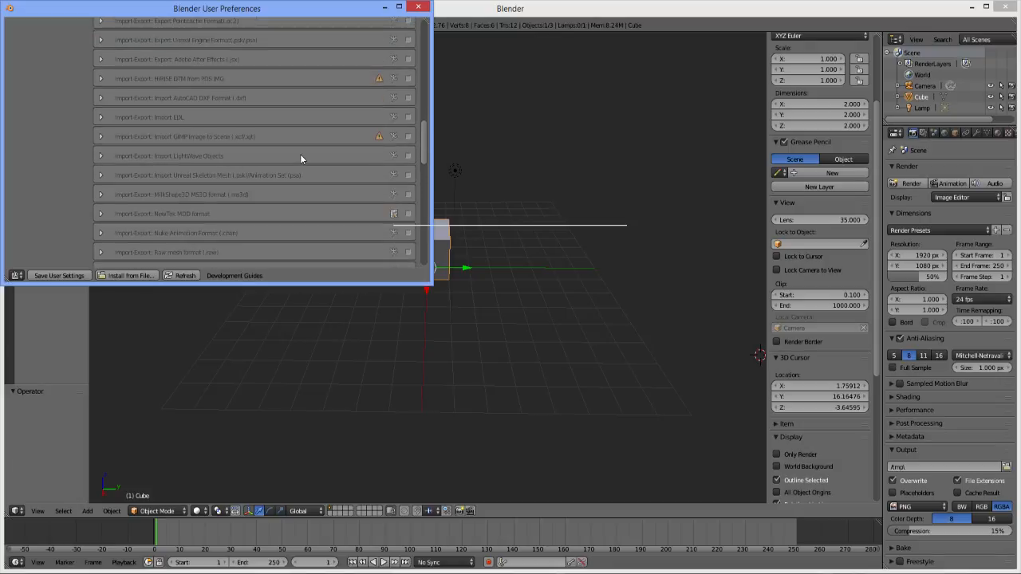
{"action": "scroll", "coordinate": [301, 159], "scroll_direction": "up", "scroll_amount": 1}
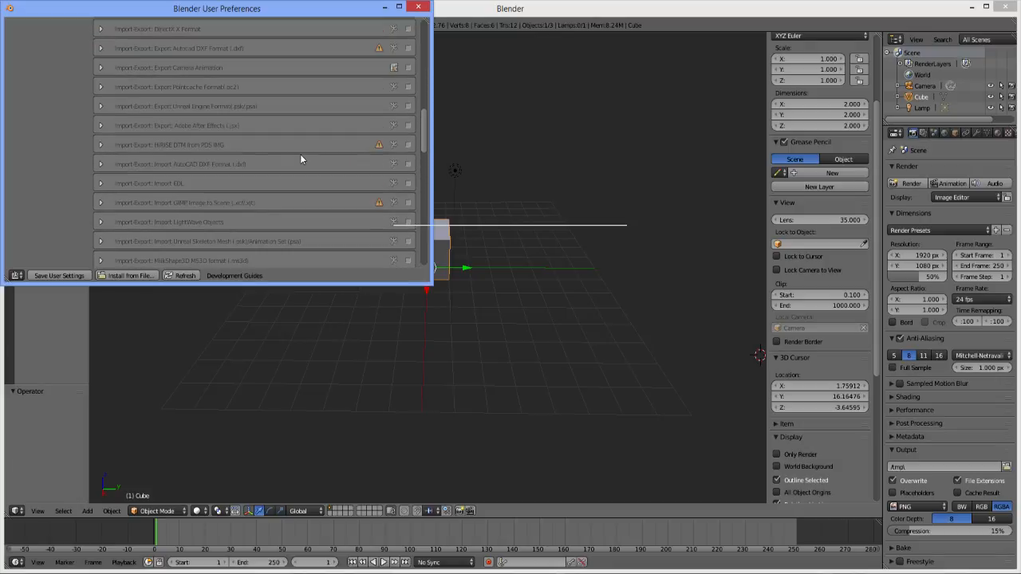
{"action": "scroll", "coordinate": [301, 158], "scroll_direction": "up", "scroll_amount": 1}
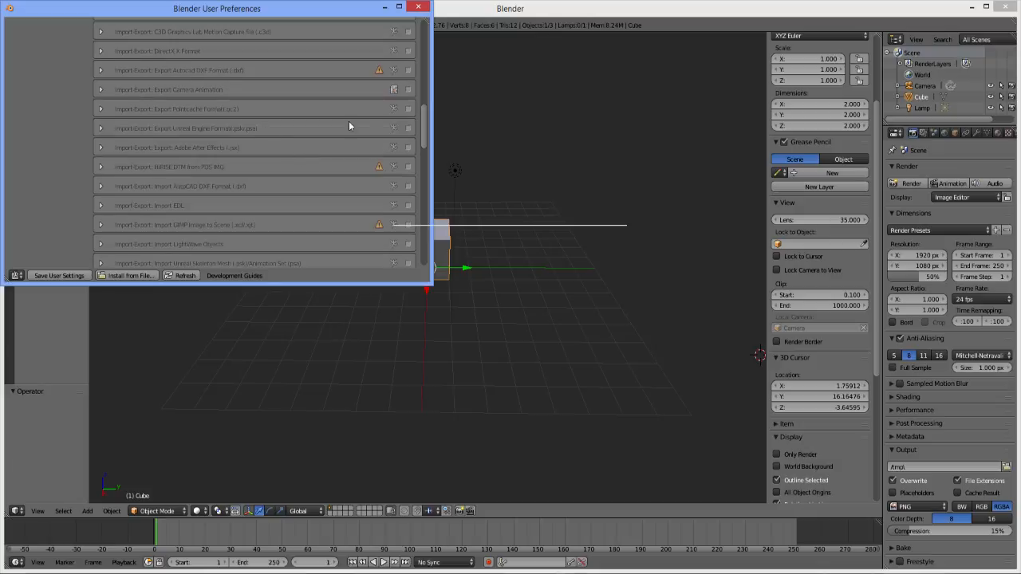
{"action": "left_click", "coordinate": [408, 129]}
Enable the 3D View: Dynamic Spacebar Menu add-on and save the user settings
{"action": "scroll", "coordinate": [305, 164], "scroll_direction": "up", "scroll_amount": 1}
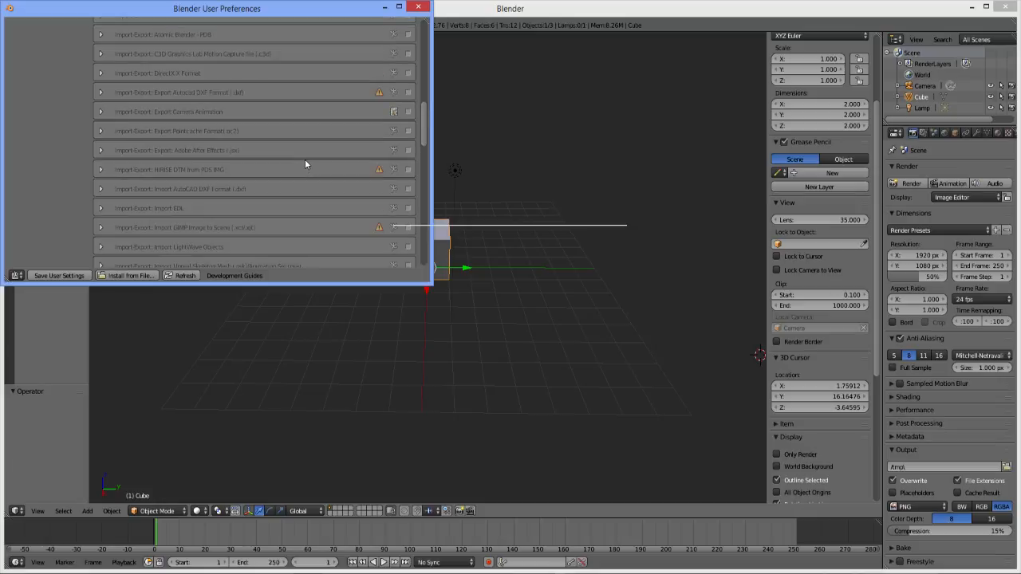
{"action": "scroll", "coordinate": [305, 164], "scroll_direction": "up", "scroll_amount": 2}
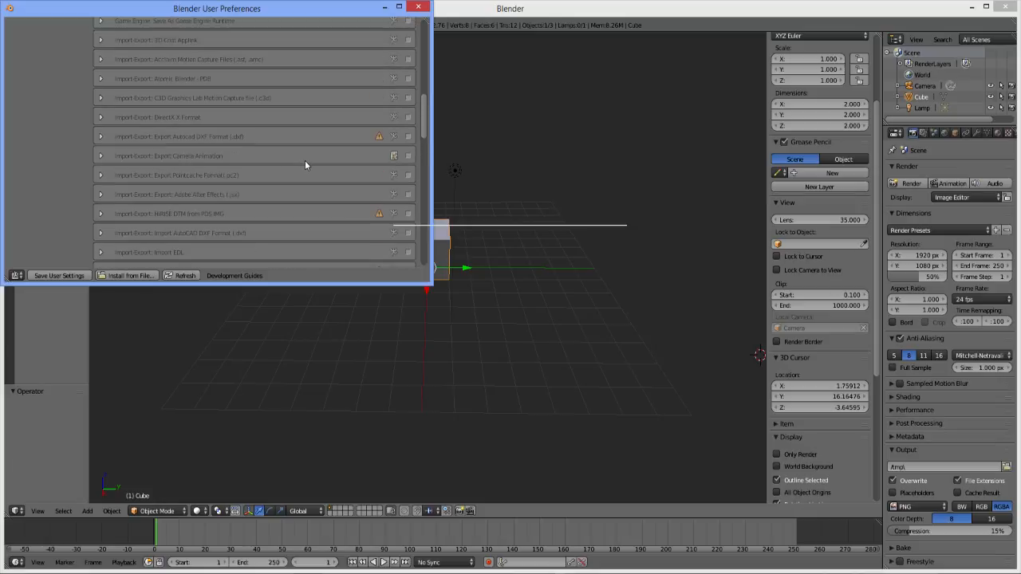
{"action": "scroll", "coordinate": [305, 164], "scroll_direction": "up", "scroll_amount": 2}
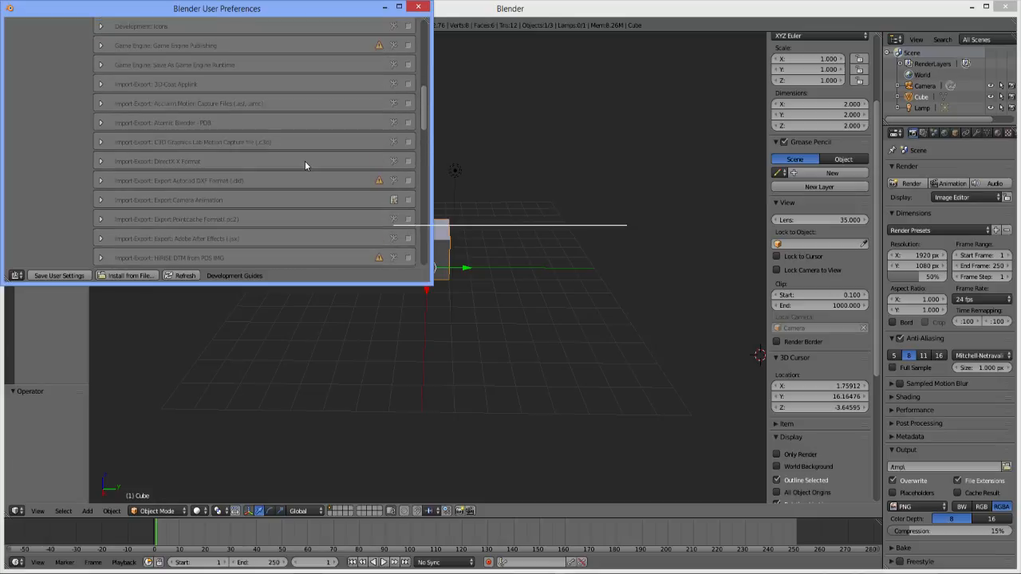
{"action": "scroll", "coordinate": [304, 164], "scroll_direction": "up", "scroll_amount": 4}
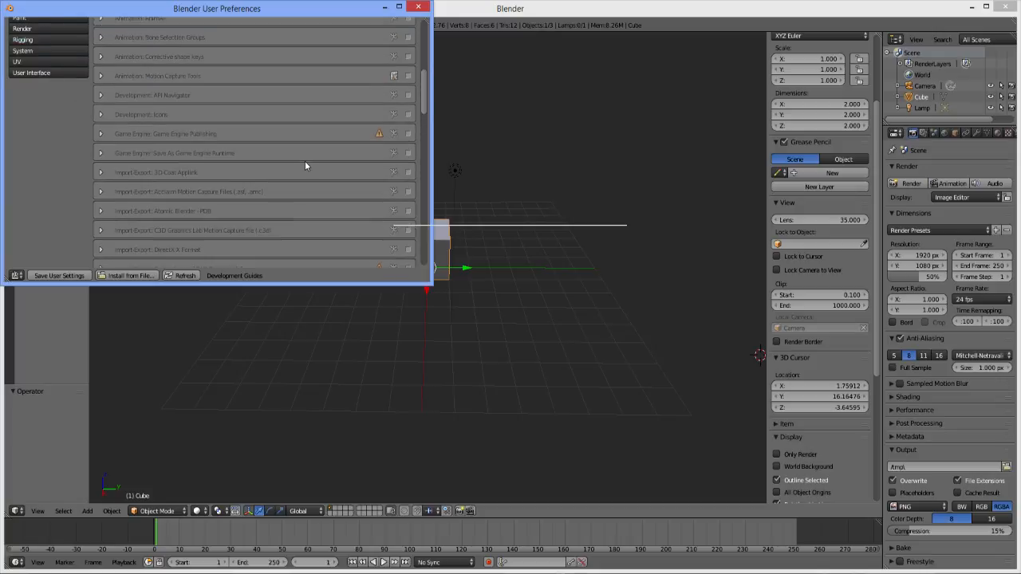
{"action": "scroll", "coordinate": [304, 161], "scroll_direction": "up", "scroll_amount": 12}
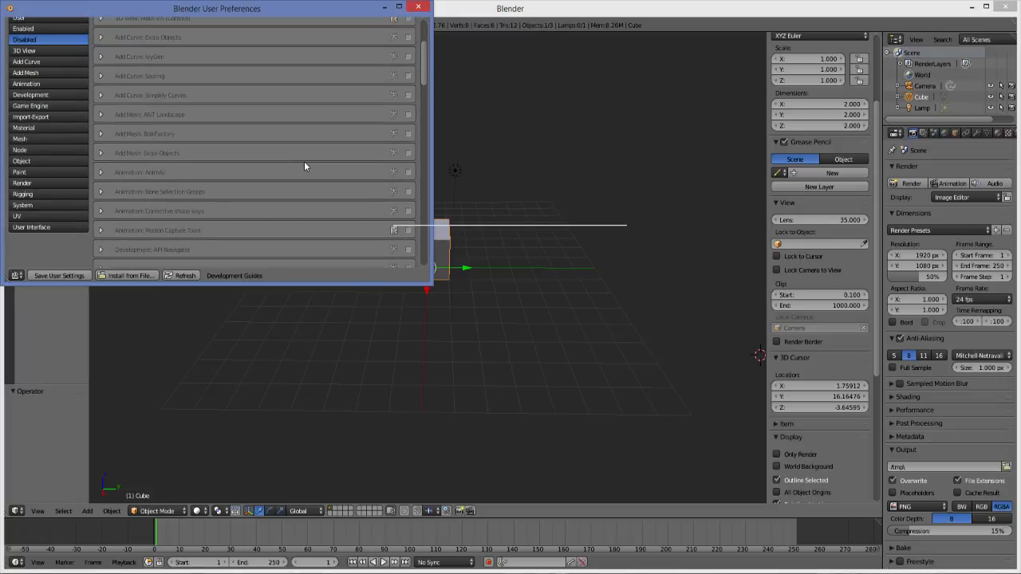
{"action": "scroll", "coordinate": [304, 165], "scroll_direction": "up", "scroll_amount": 3}
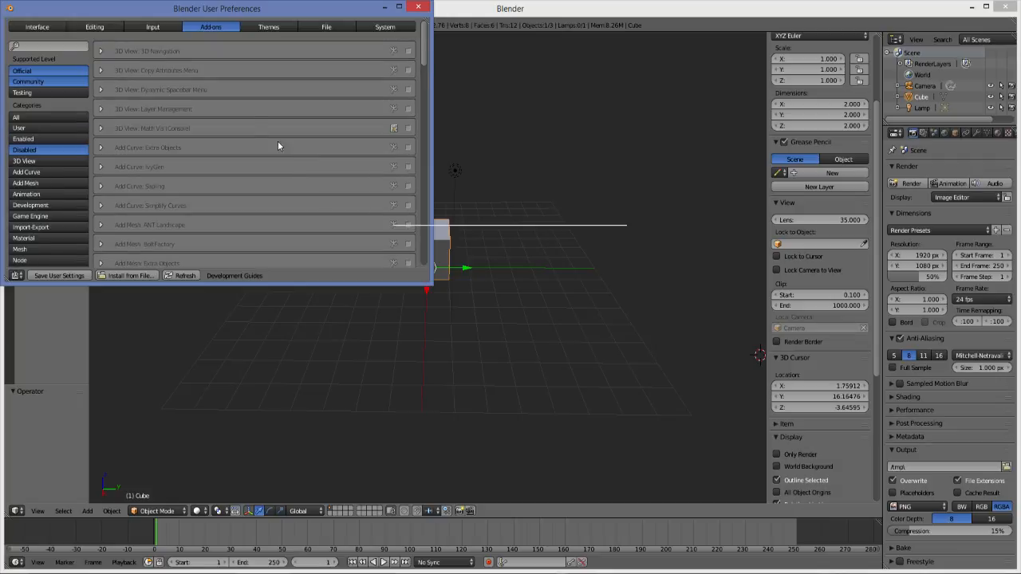
{"action": "left_click", "coordinate": [408, 90]}
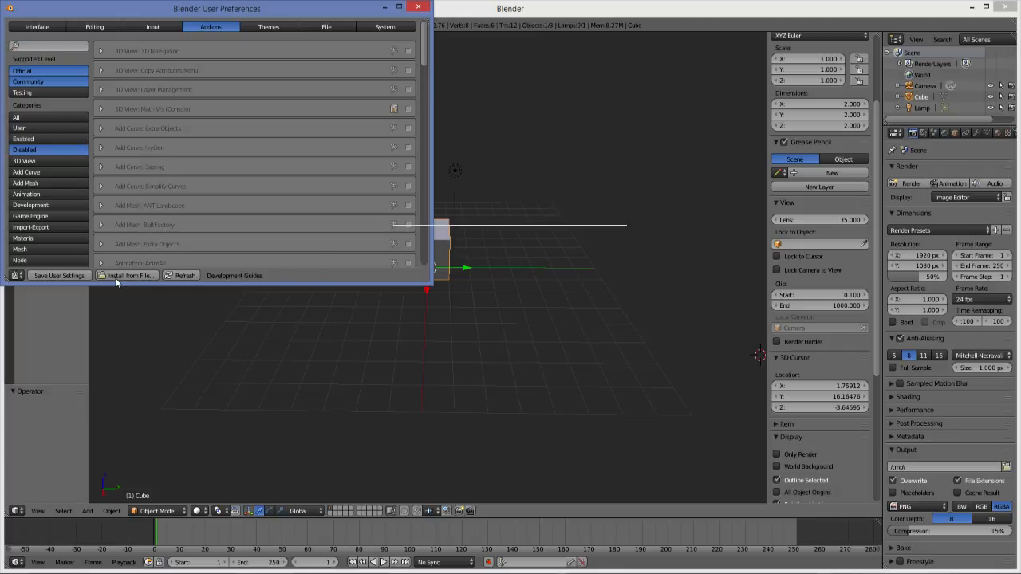
{"action": "left_click", "coordinate": [58, 275]}
Search the disabled add-ons for "plane"
{"action": "left_click", "coordinate": [40, 45]}
{"action": "type", "text": "plane"}
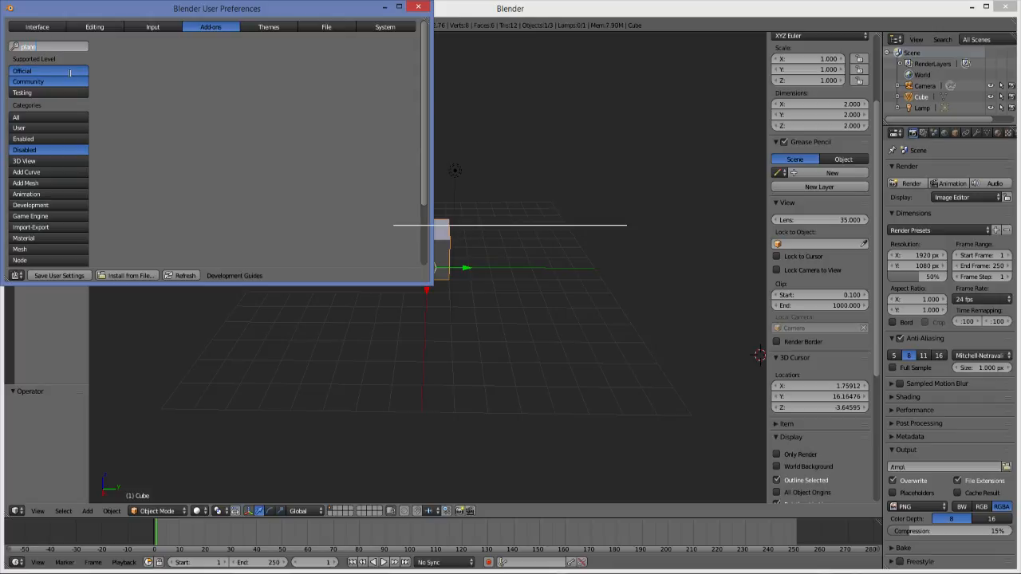
List the add-ons of all categories matching the "plane" search and minimise the preferences window
{"action": "left_click", "coordinate": [16, 117]}
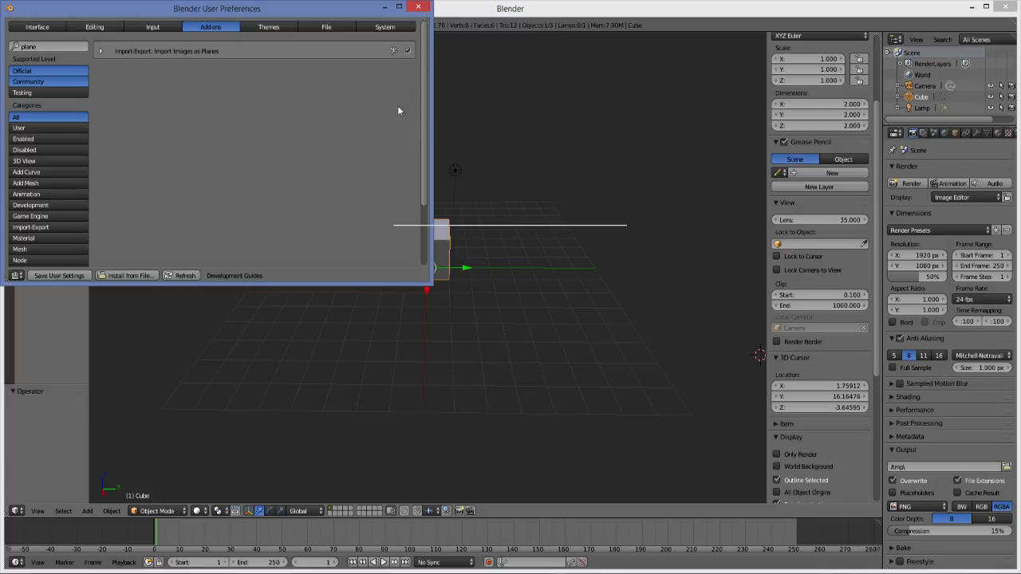
{"action": "left_click", "coordinate": [386, 10]}
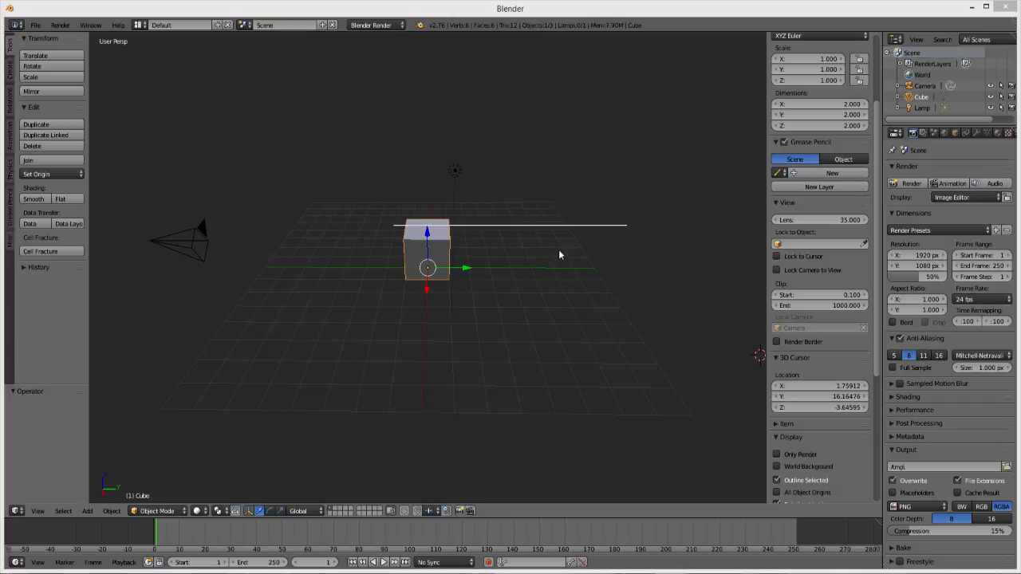
Delete the cube and the camera from the scene, keeping only the lamp
{"action": "middle_click_drag", "start_coordinate": [540, 258], "coordinate": [423, 313]}
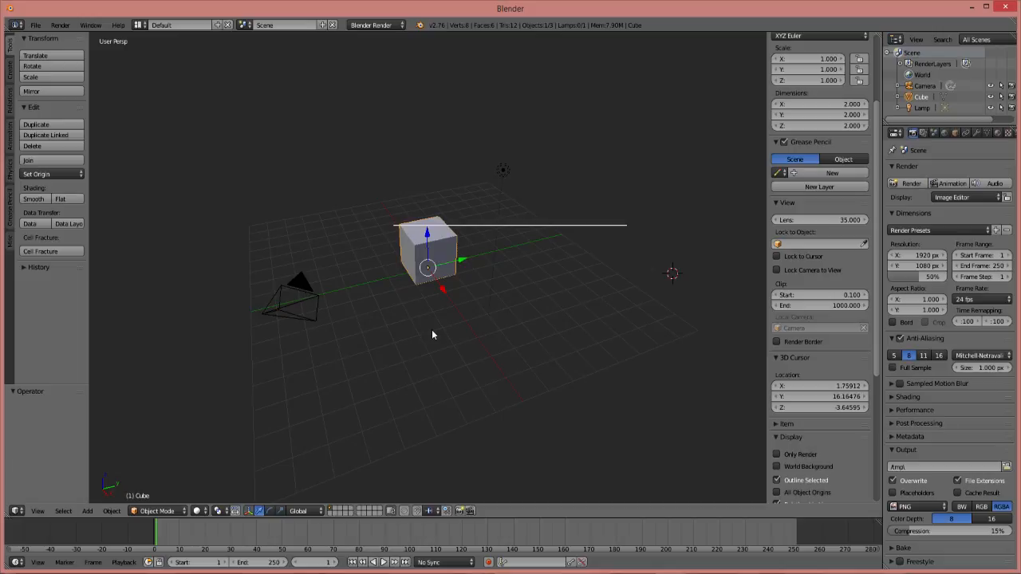
{"action": "key", "text": "a"}
{"action": "key", "text": "a"}
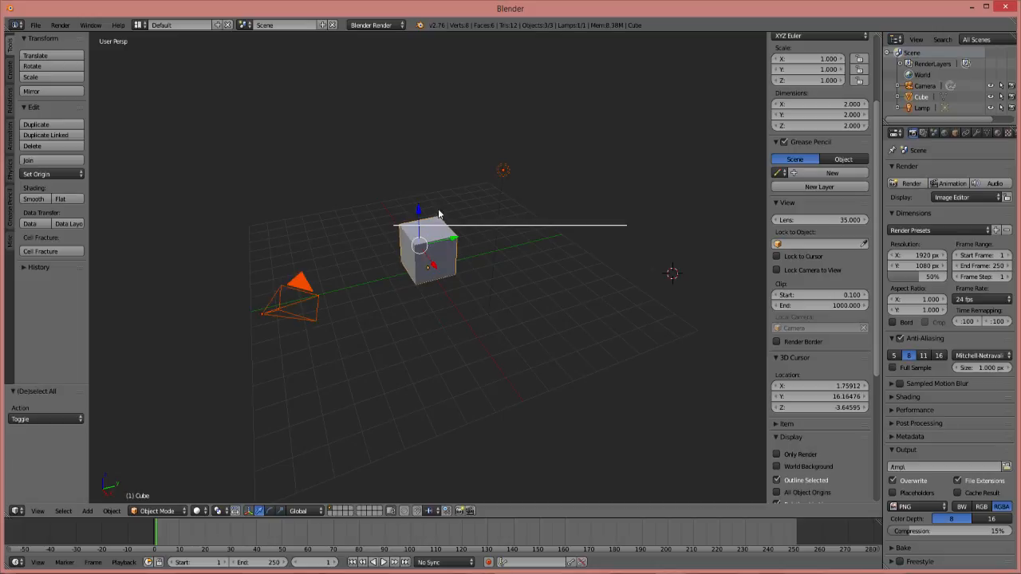
{"action": "right_click", "coordinate": [503, 173], "text": "shift"}
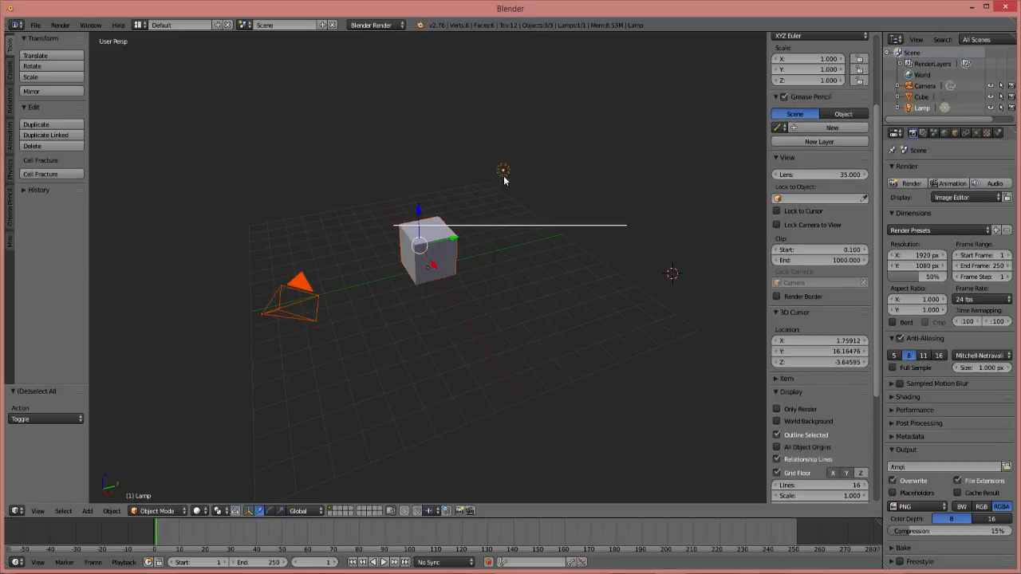
{"action": "right_click", "coordinate": [507, 176], "text": "shift"}
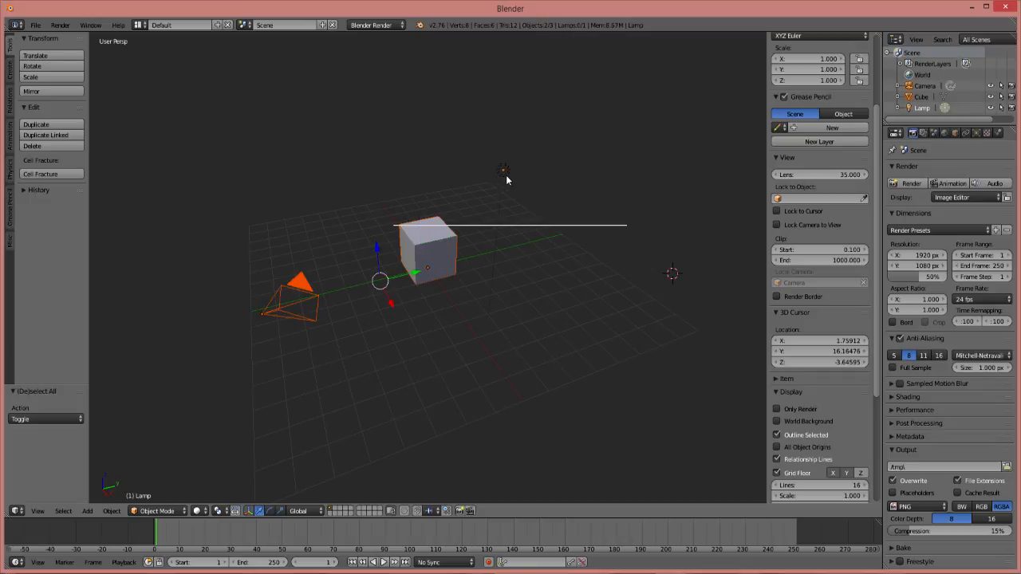
{"action": "key", "text": "x"}
{"action": "left_click", "coordinate": [422, 275]}
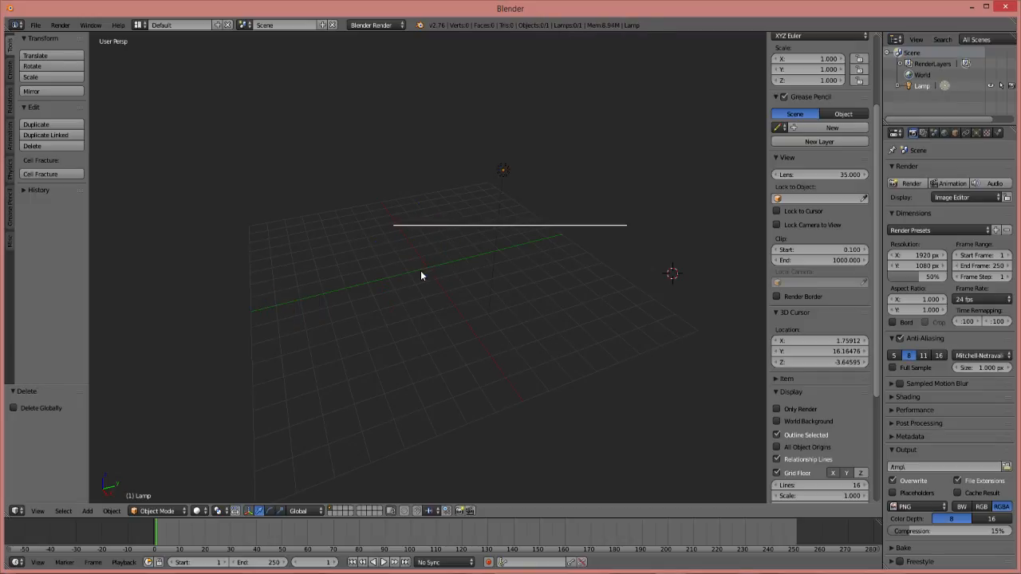
Reset the 3D cursor to the world origin
{"action": "middle_click_drag", "start_coordinate": [481, 276], "coordinate": [481, 328]}
{"action": "key", "text": "shift+c"}
{"action": "middle_click_drag", "start_coordinate": [438, 302], "coordinate": [362, 208]}
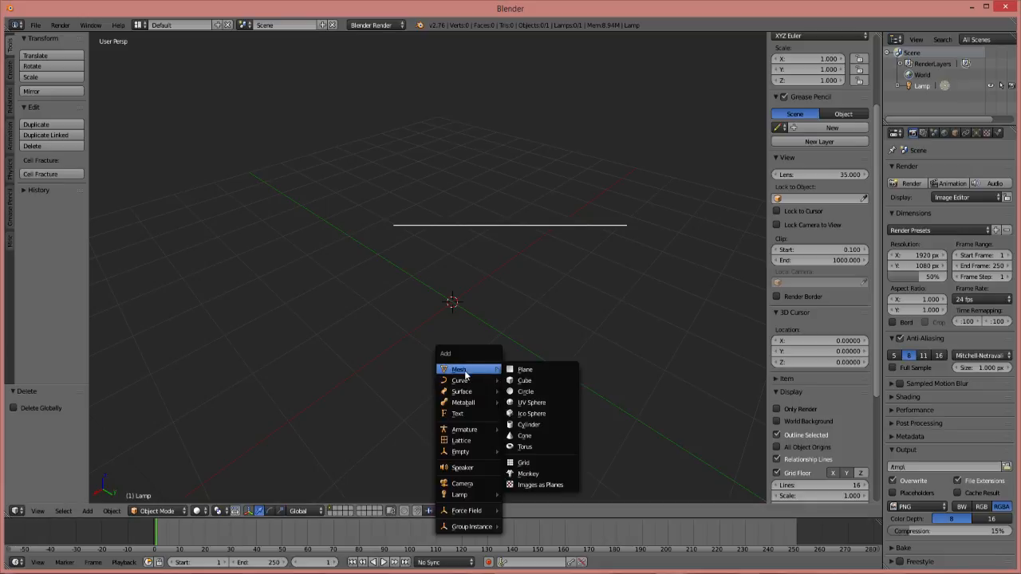
Import SingleGrassBlade.png from the Low Poly Textures folder using Images as Planes
{"action": "left_click", "coordinate": [550, 483]}
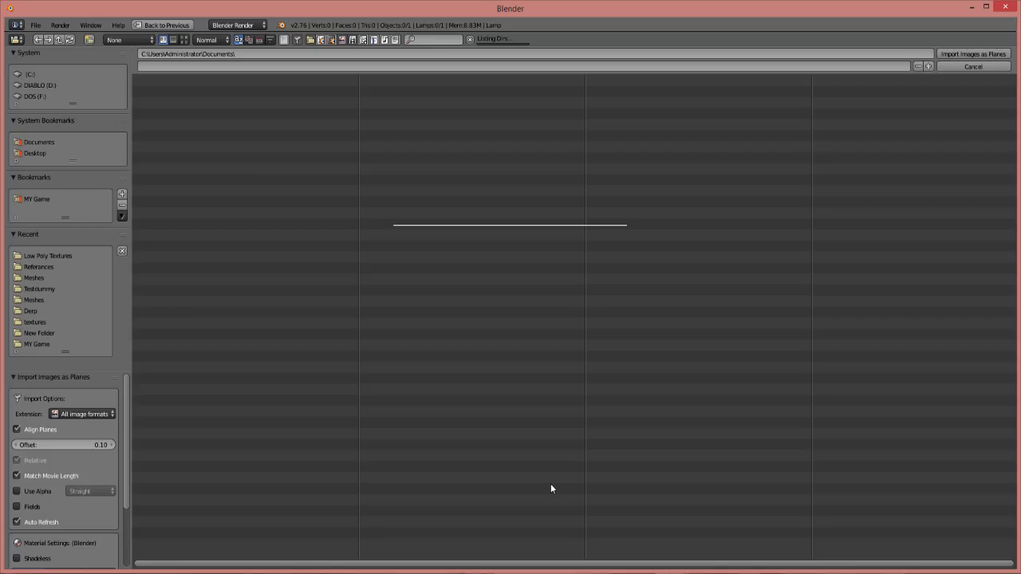
{"action": "left_click", "coordinate": [48, 267]}
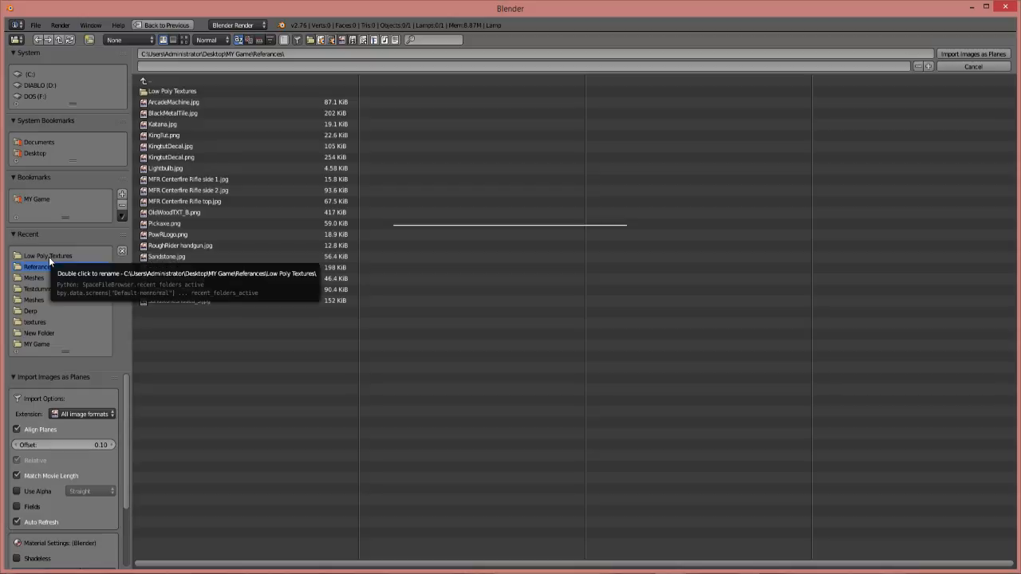
{"action": "left_click", "coordinate": [49, 257]}
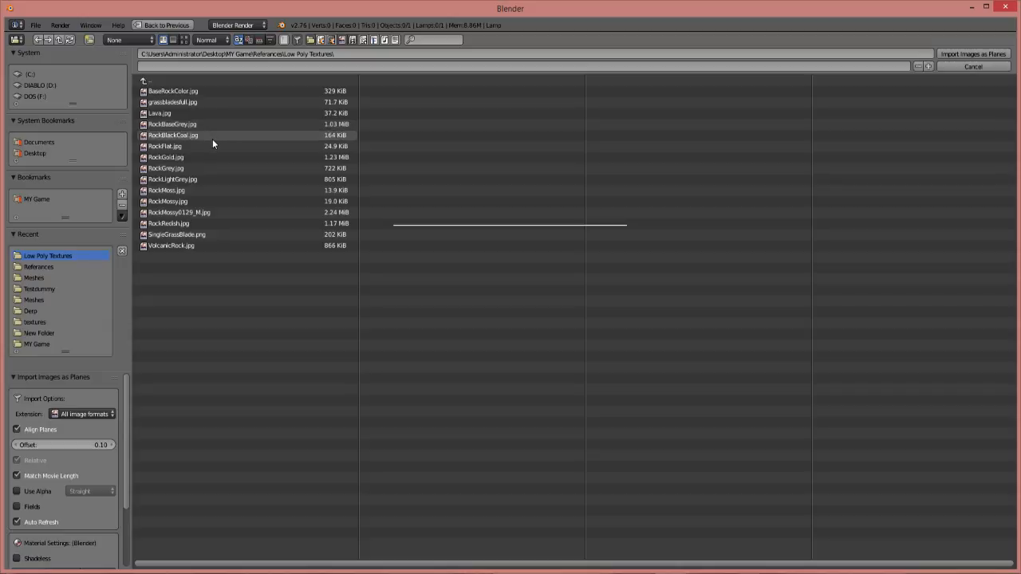
{"action": "left_click", "coordinate": [206, 234]}
{"action": "double_click", "coordinate": [207, 235]}
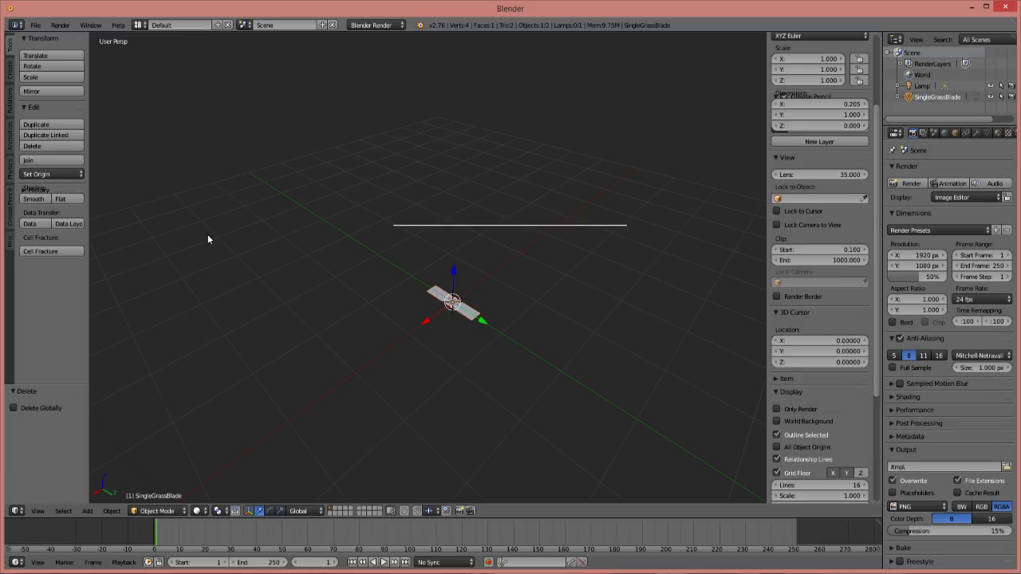
Set the viewport shading to Material to view the grass blade's texture
{"action": "mouse_move", "coordinate": [419, 298]}
{"action": "middle_mouse_down"}
{"action": "mouse_move", "coordinate": [445, 304]}
{"action": "mouse_move", "coordinate": [420, 303]}
{"action": "middle_mouse_up"}
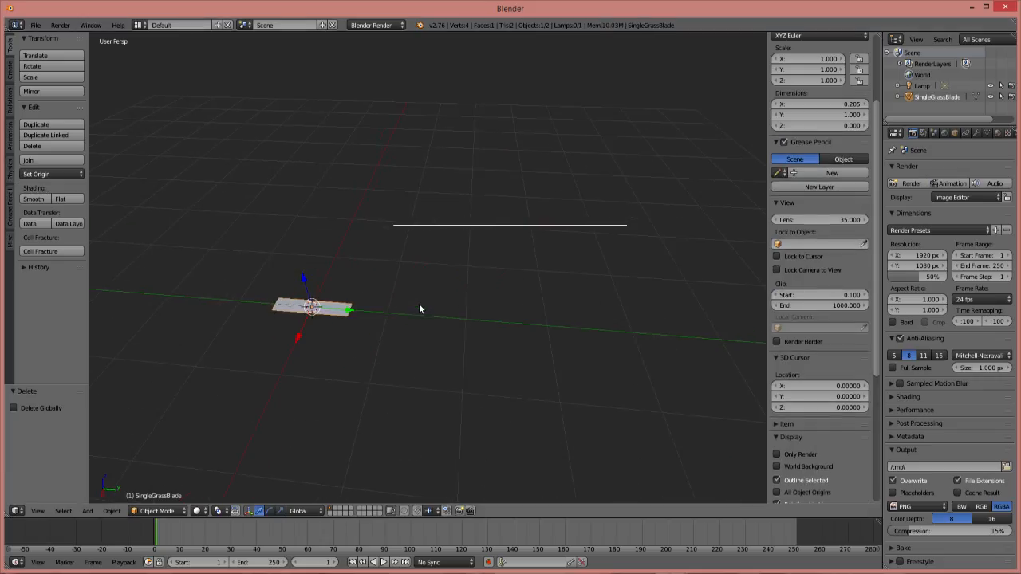
{"action": "middle_click_drag", "start_coordinate": [358, 322], "coordinate": [726, 202]}
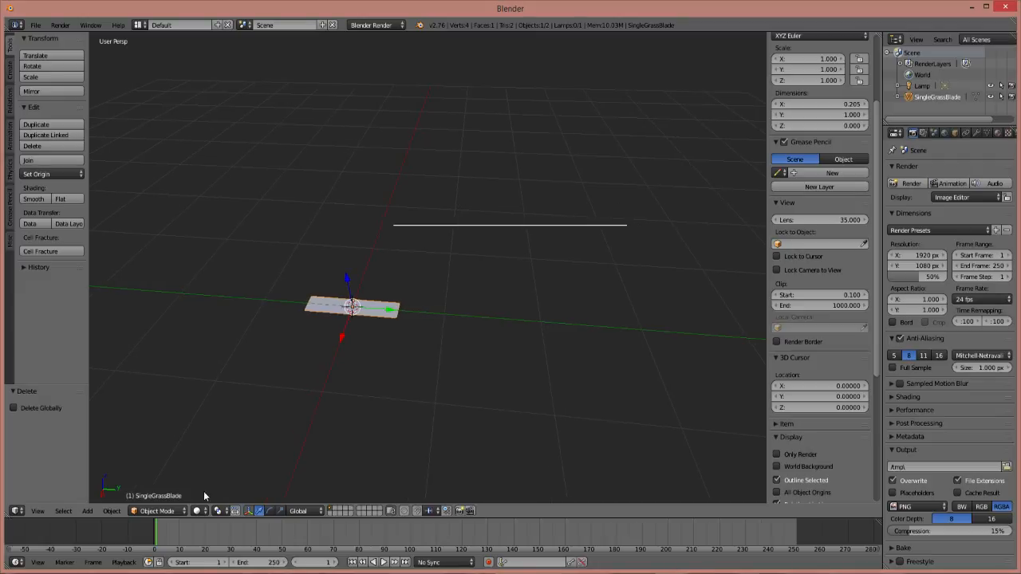
{"action": "left_click", "coordinate": [199, 511]}
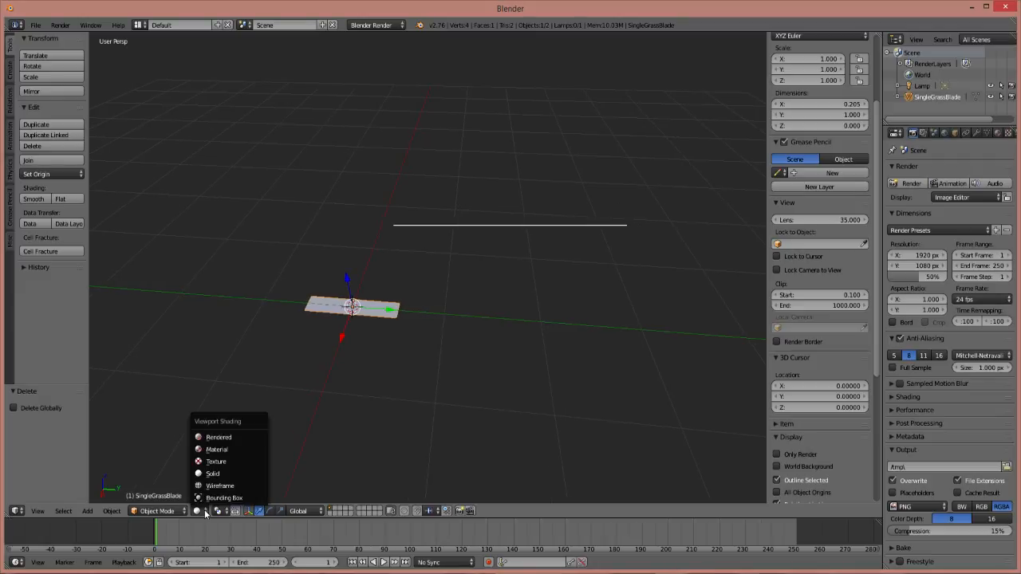
{"action": "left_click", "coordinate": [226, 451]}
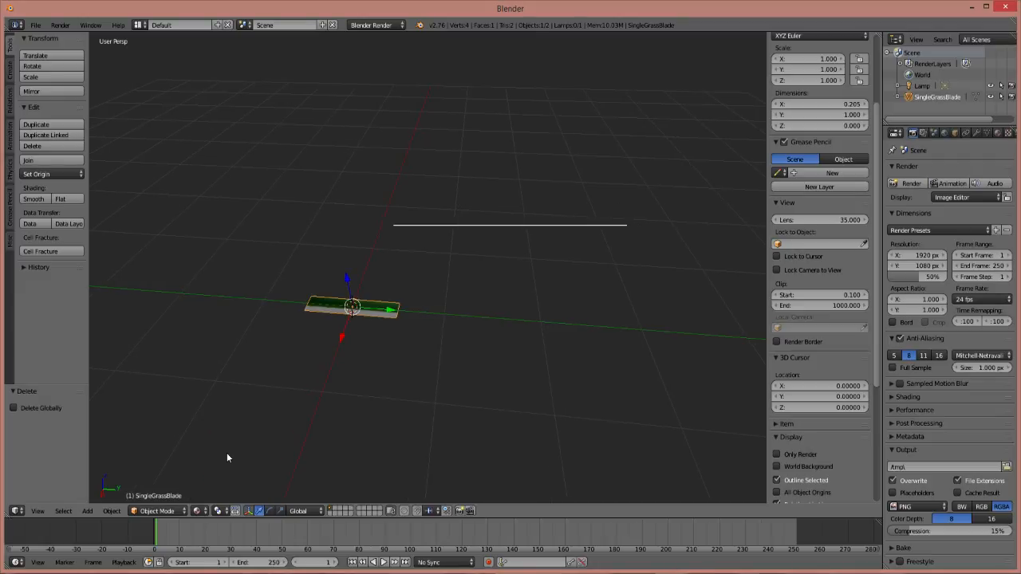
{"action": "left_click", "coordinate": [220, 510]}
{"action": "left_click", "coordinate": [224, 511]}
Delete the imported grass plane and import SingleGrassBlade.png as a plane again with Use Alpha enabled, set to Straight
{"action": "key", "text": "x"}
{"action": "left_click", "coordinate": [364, 312]}
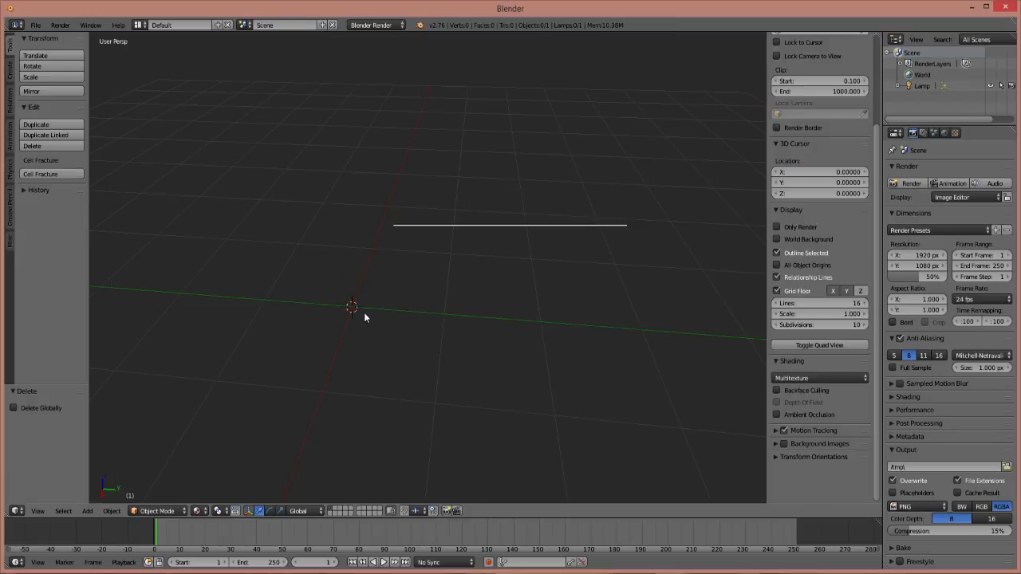
{"action": "key", "text": "shift+a"}
{"action": "mouse_move", "coordinate": [364, 316]}
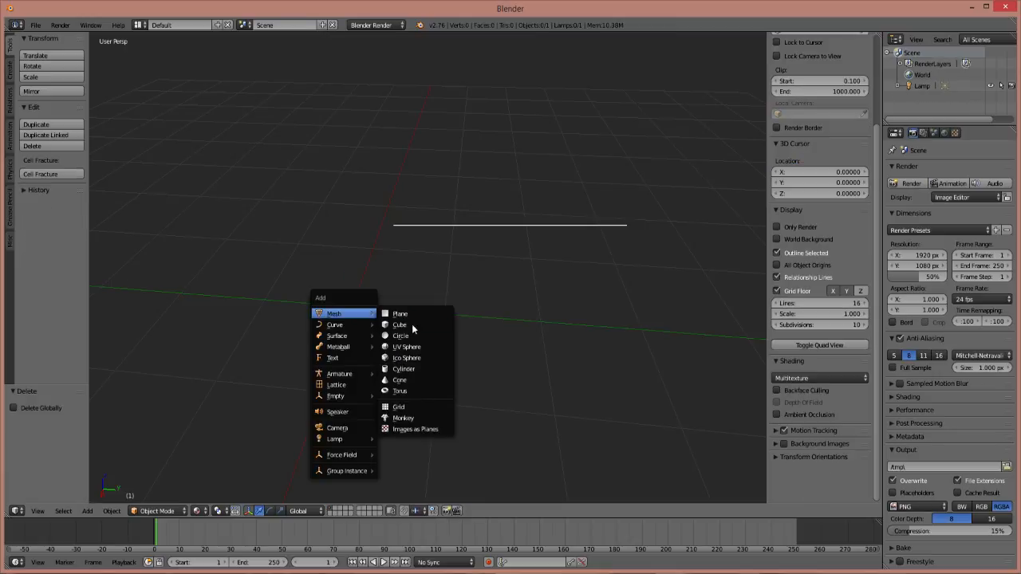
{"action": "left_click", "coordinate": [392, 429]}
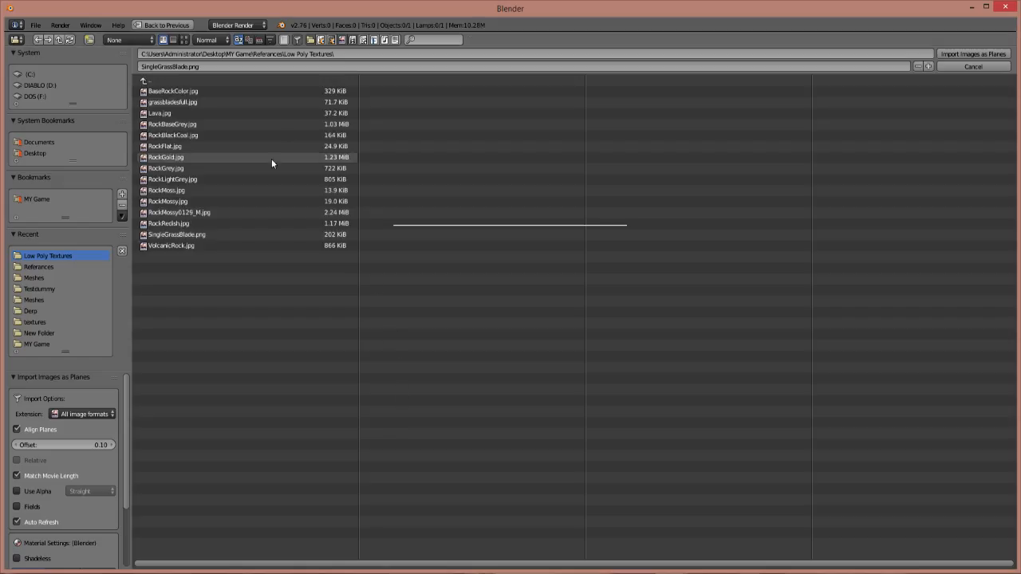
{"action": "left_click", "coordinate": [185, 235]}
{"action": "left_click", "coordinate": [16, 494]}
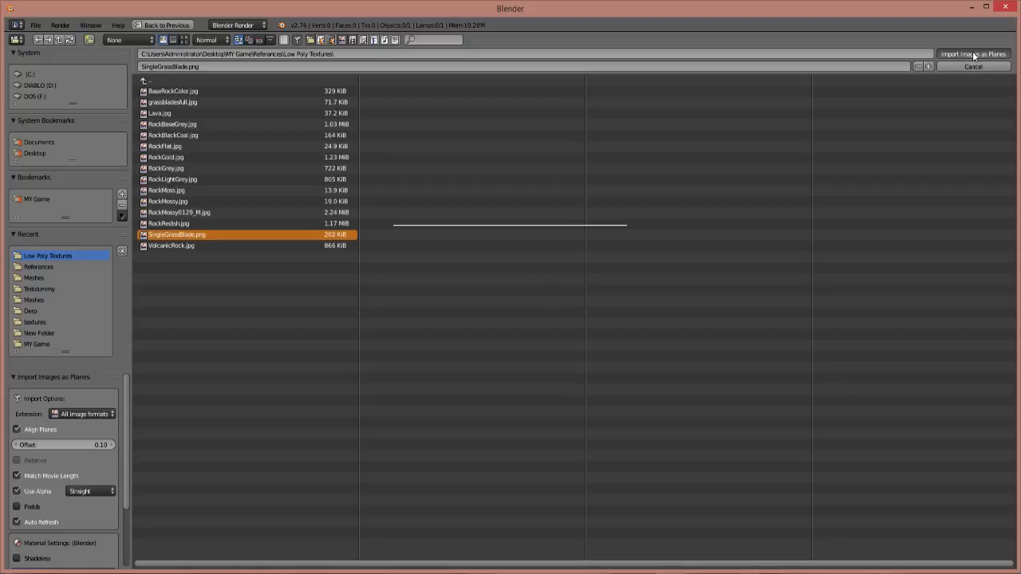
{"action": "key", "text": "Return"}
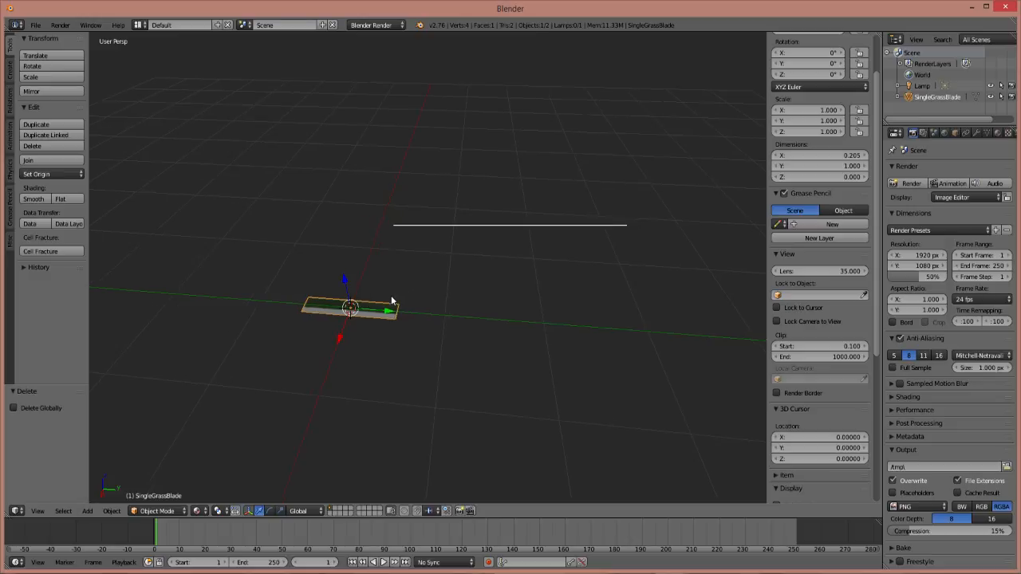
Examine the imported grass blade plane from several angles and distances in the 3D view
{"action": "middle_click_drag", "start_coordinate": [386, 295], "coordinate": [444, 349]}
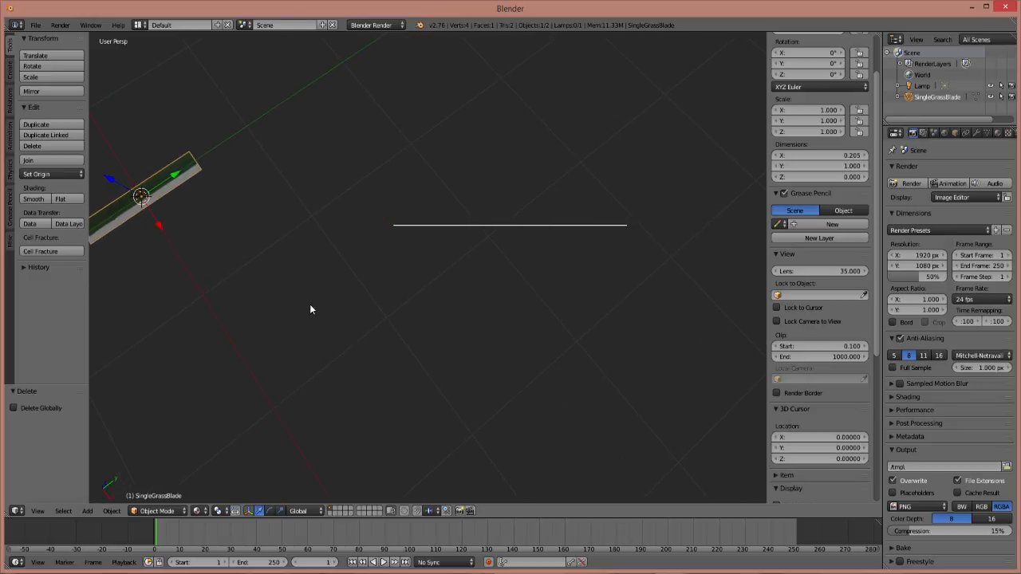
{"action": "middle_click_drag", "start_coordinate": [244, 265], "coordinate": [265, 249]}
{"action": "scroll", "coordinate": [210, 292], "scroll_direction": "down", "scroll_amount": 12}
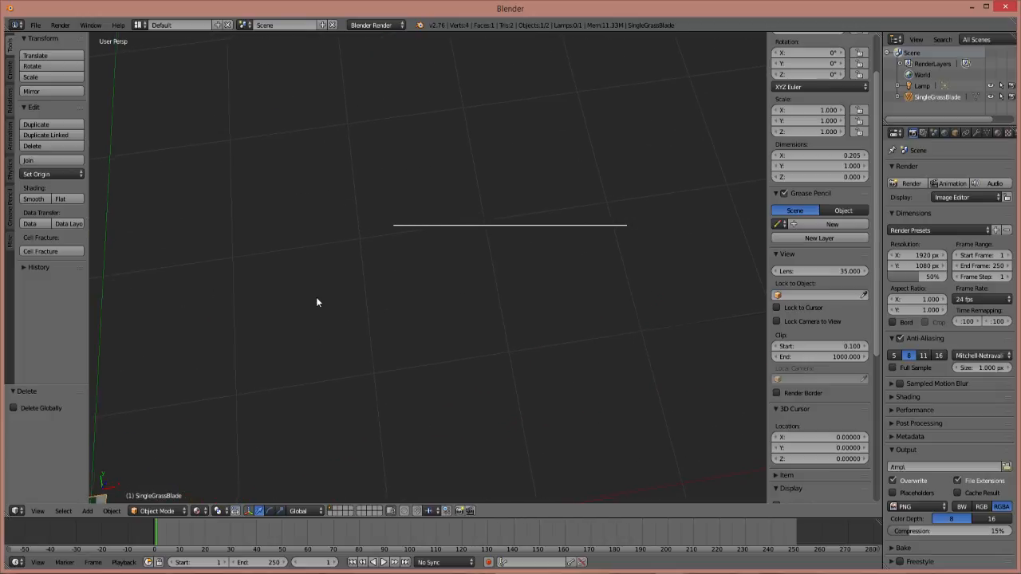
{"action": "middle_click_drag", "start_coordinate": [313, 301], "coordinate": [213, 261]}
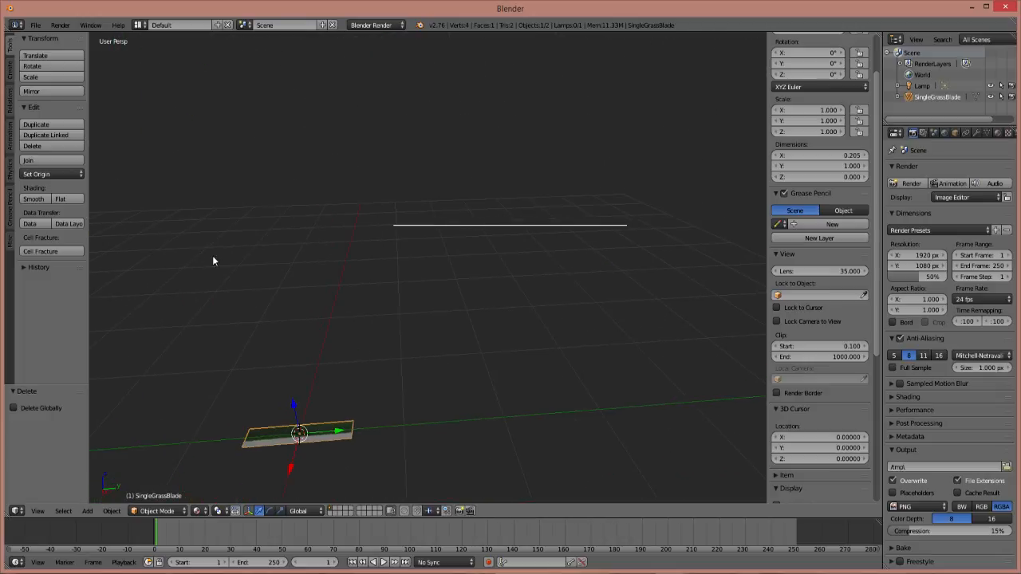
{"action": "middle_click_drag", "start_coordinate": [305, 294], "coordinate": [279, 326]}
{"action": "key", "text": "x"}
{"action": "middle_click_drag", "start_coordinate": [415, 255], "coordinate": [480, 294]}
{"action": "middle_click_drag", "start_coordinate": [391, 289], "coordinate": [537, 187]}
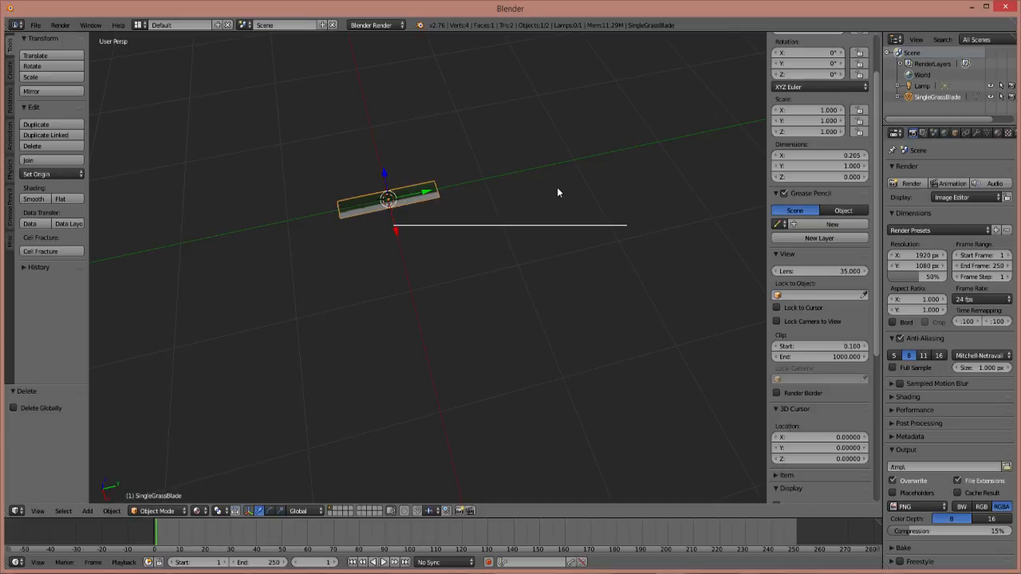
{"action": "middle_click_drag", "start_coordinate": [558, 189], "coordinate": [373, 352]}
{"action": "scroll", "coordinate": [372, 352], "scroll_direction": "down", "scroll_amount": 8}
{"action": "scroll", "coordinate": [373, 351], "scroll_direction": "up", "scroll_amount": 9}
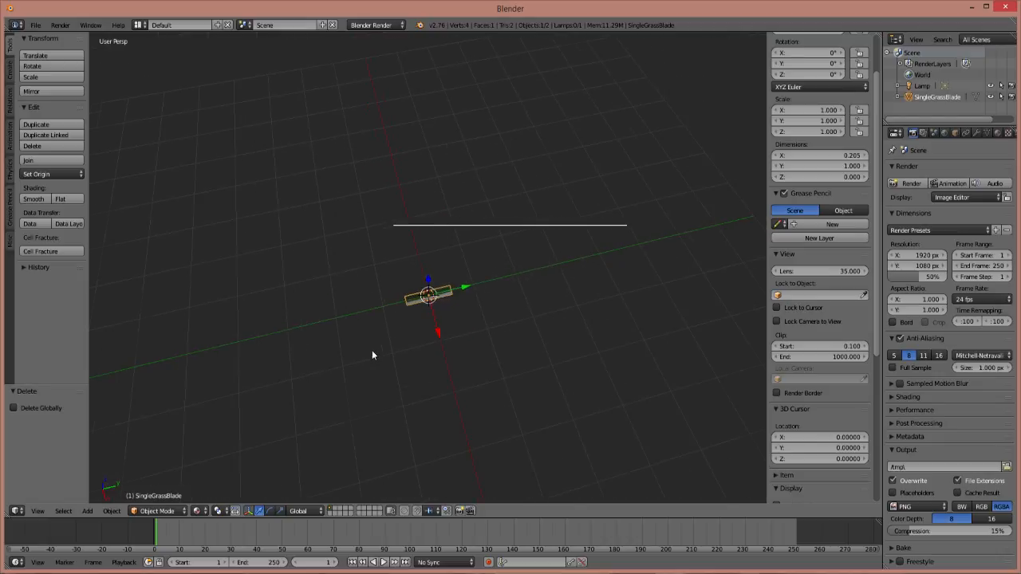
Preview the grass blade plane in Rendered viewport shading and change the shading to Texture
{"action": "left_click", "coordinate": [197, 511]}
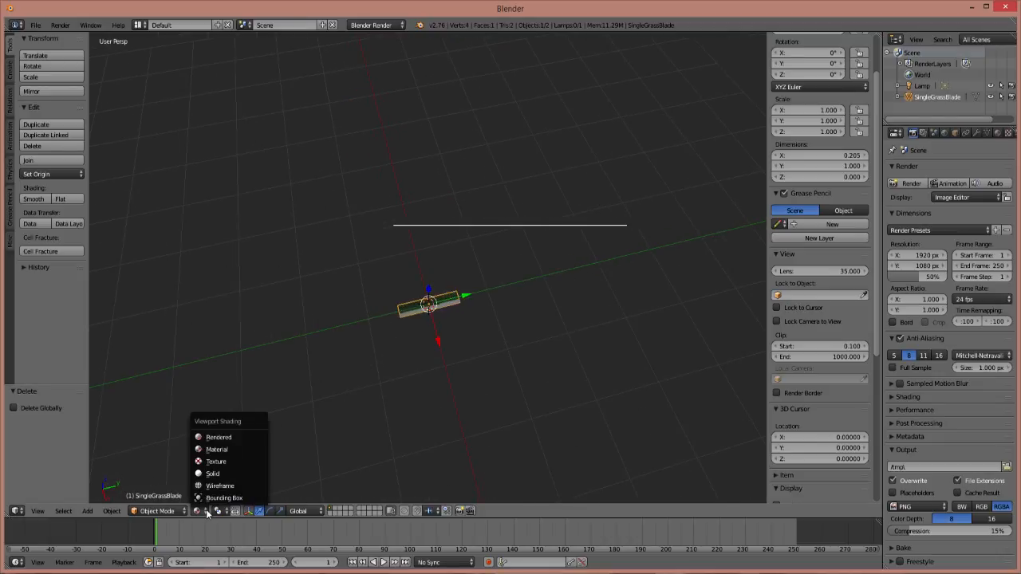
{"action": "left_click", "coordinate": [215, 437]}
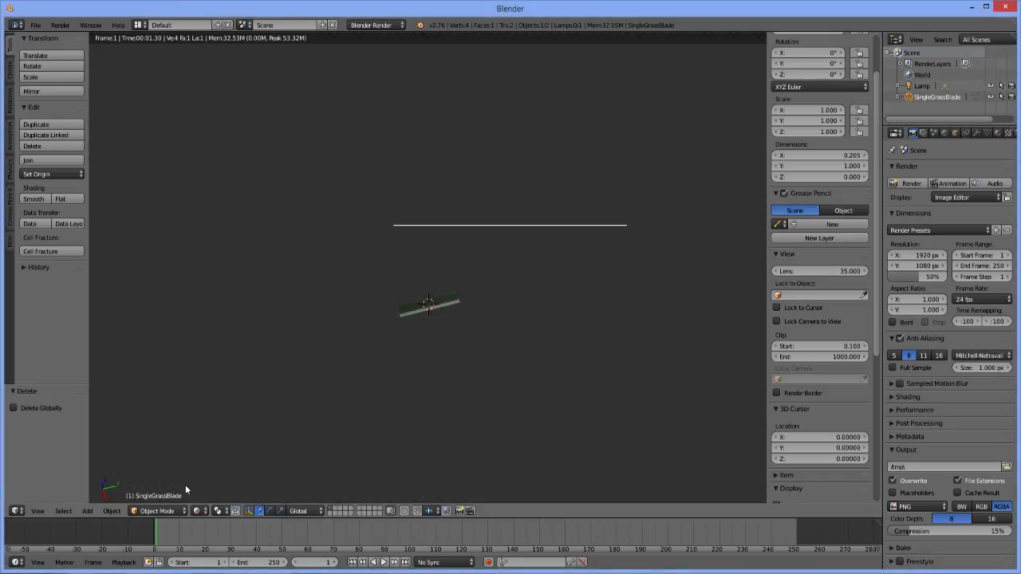
{"action": "left_click", "coordinate": [205, 511]}
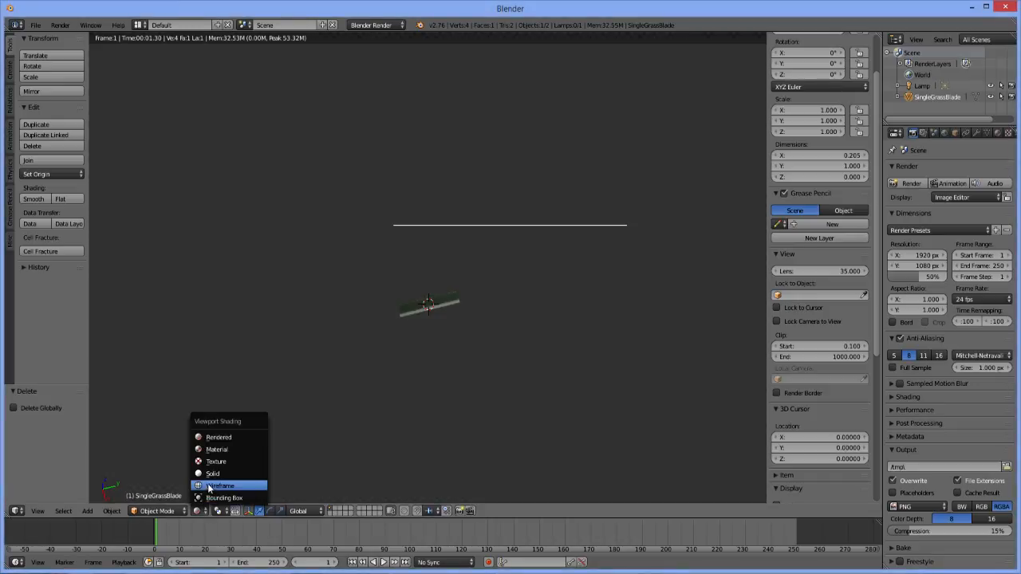
{"action": "left_click", "coordinate": [204, 511]}
{"action": "left_click", "coordinate": [199, 511]}
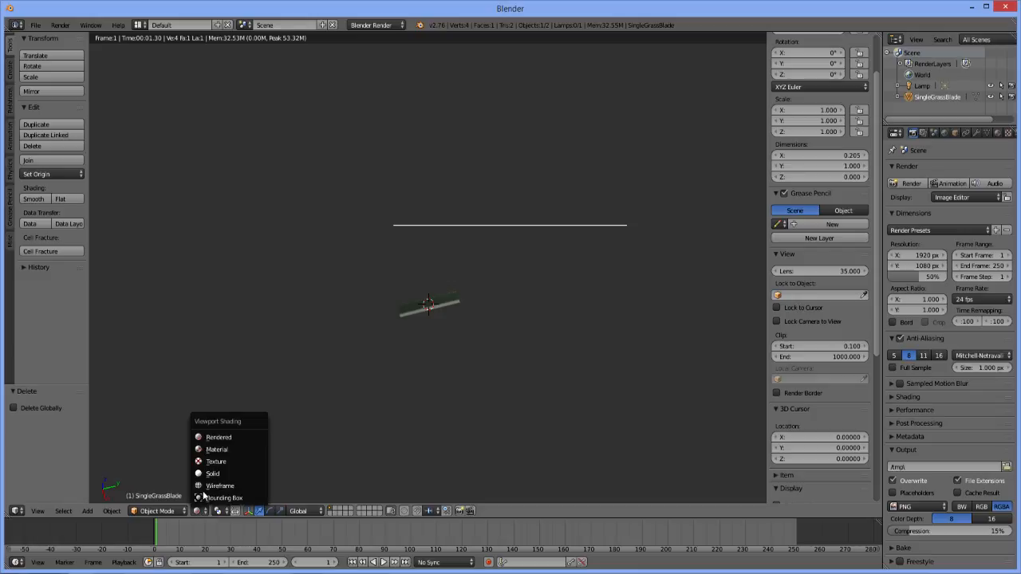
{"action": "left_click", "coordinate": [212, 462]}
{"action": "scroll", "coordinate": [423, 307], "scroll_direction": "up", "scroll_amount": 3}
{"action": "scroll", "coordinate": [424, 307], "scroll_direction": "up", "scroll_amount": 2}
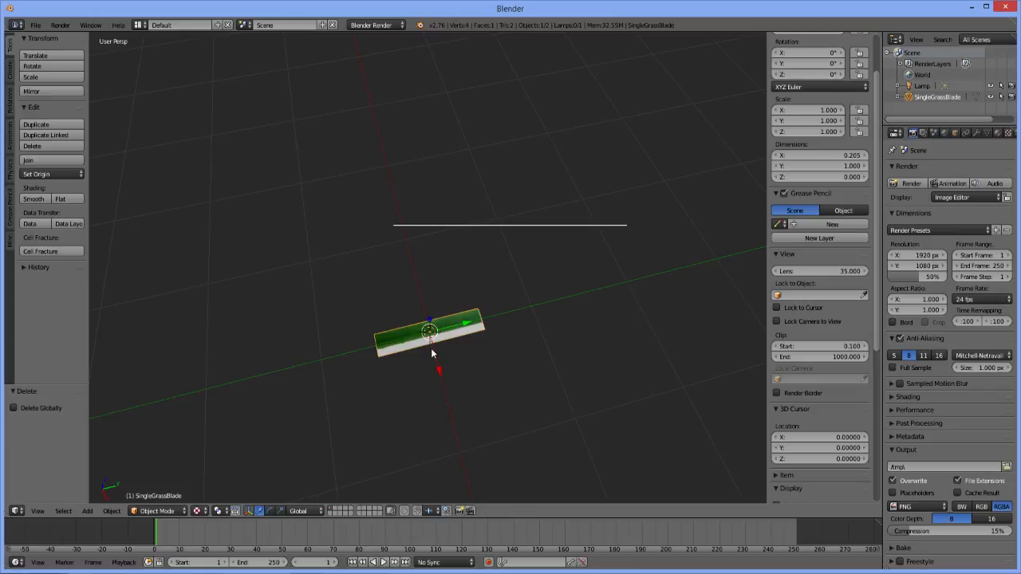
Delete the SingleGrassBlade plane from the scene
{"action": "key", "text": "x"}
{"action": "left_click", "coordinate": [428, 341]}
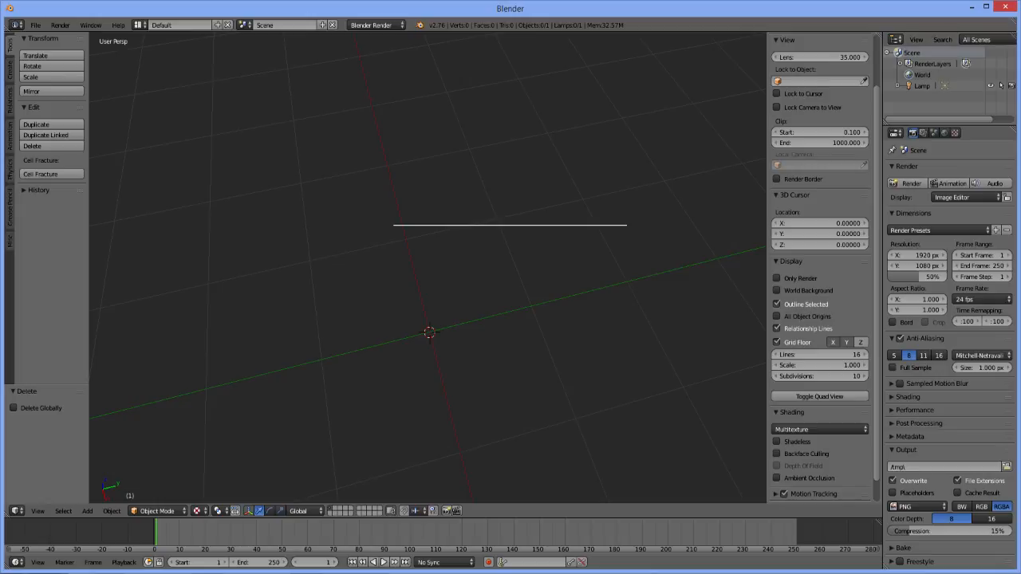
Switch to File Explorer and open the MY Game folder on the Desktop
{"action": "left_click", "coordinate": [210, 572]}
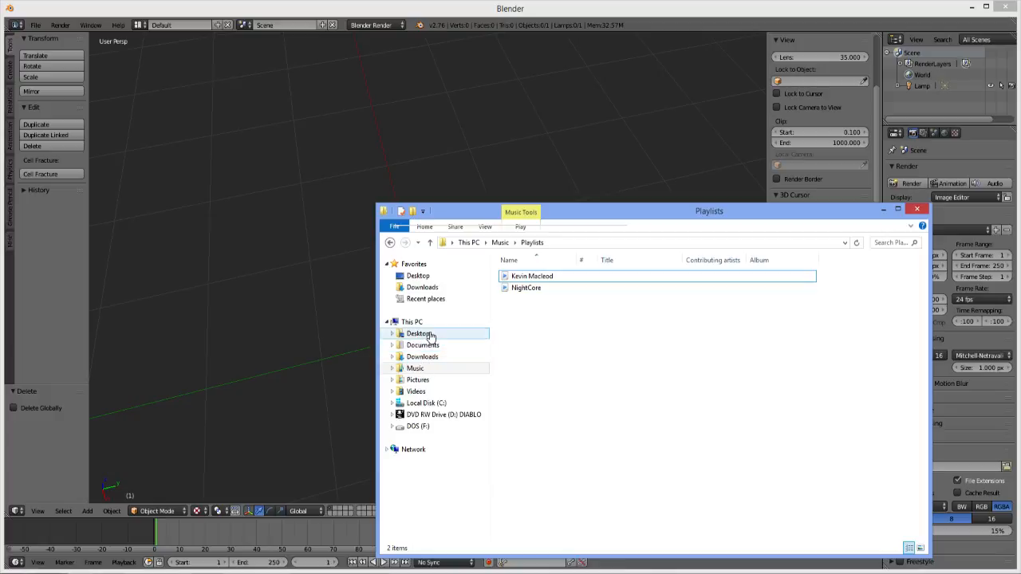
{"action": "left_click", "coordinate": [428, 335]}
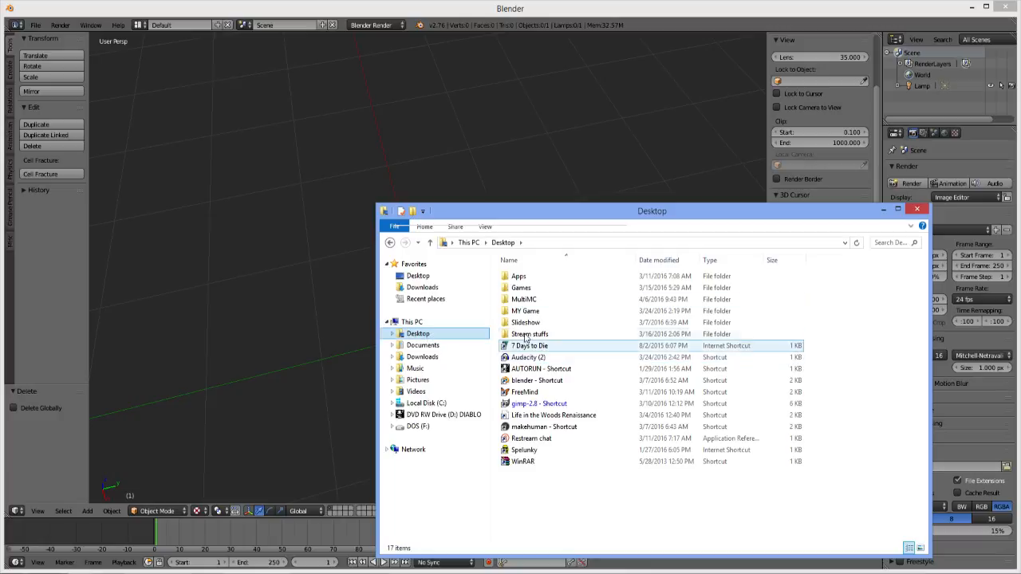
{"action": "left_click", "coordinate": [512, 312]}
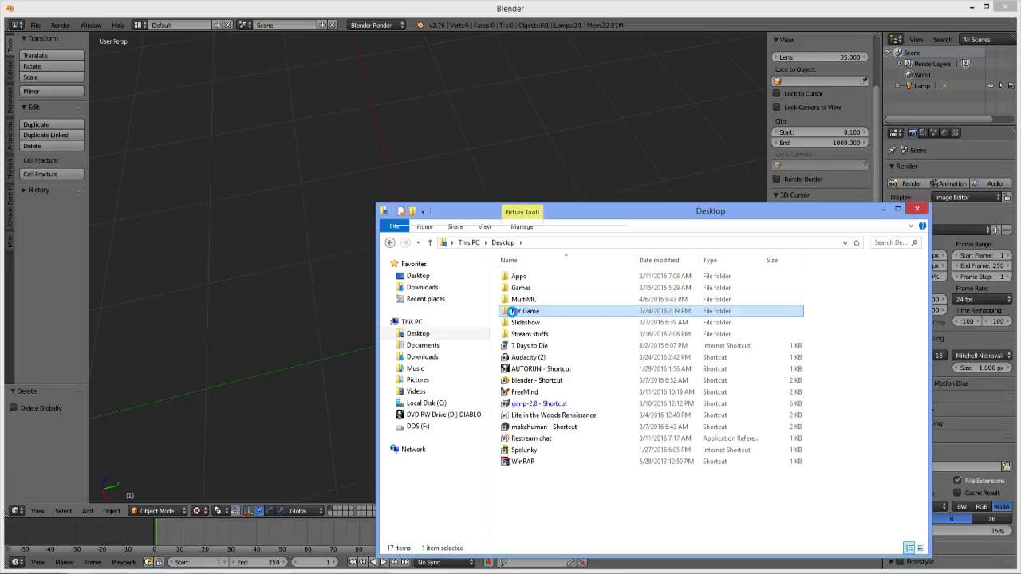
{"action": "double_click", "coordinate": [513, 312]}
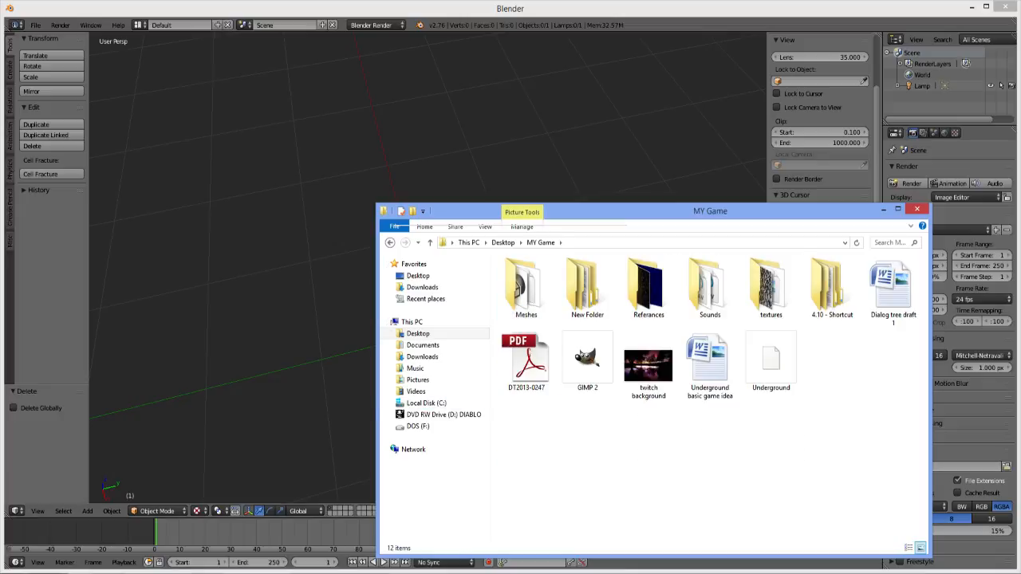
Close the Blender User Preferences window
{"action": "mouse_move", "coordinate": [307, 573]}
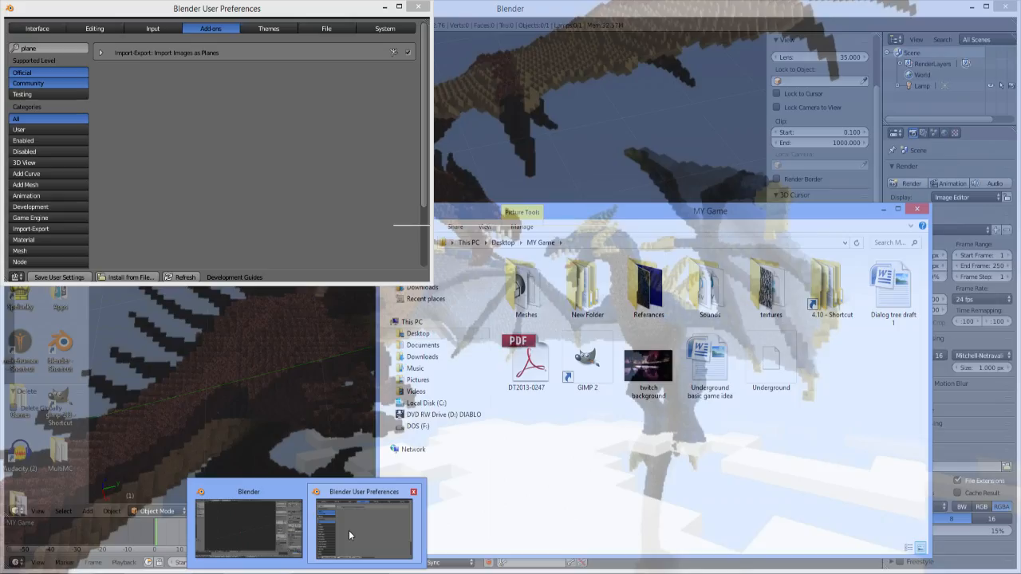
{"action": "left_click", "coordinate": [349, 531]}
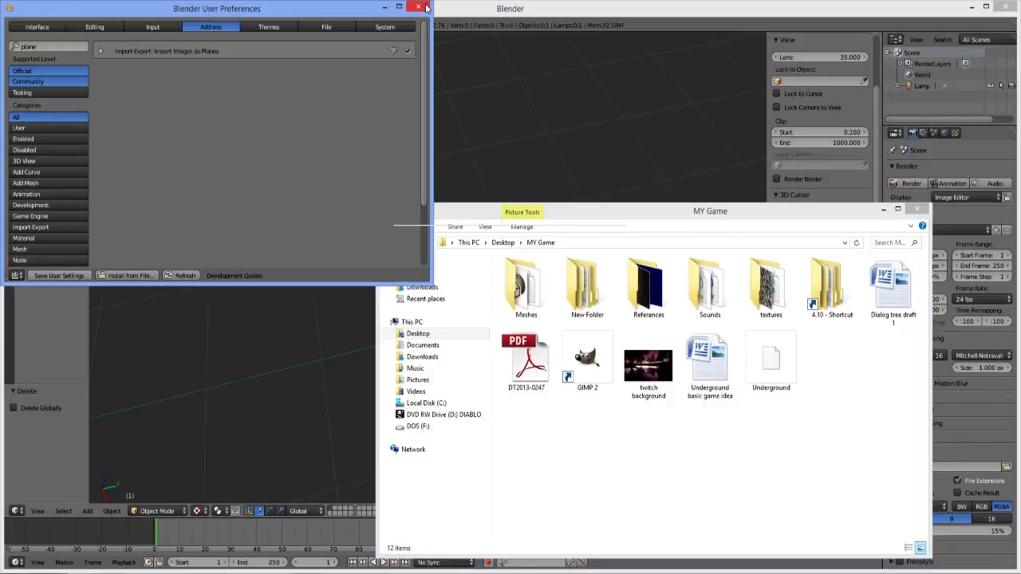
{"action": "left_click", "coordinate": [420, 8]}
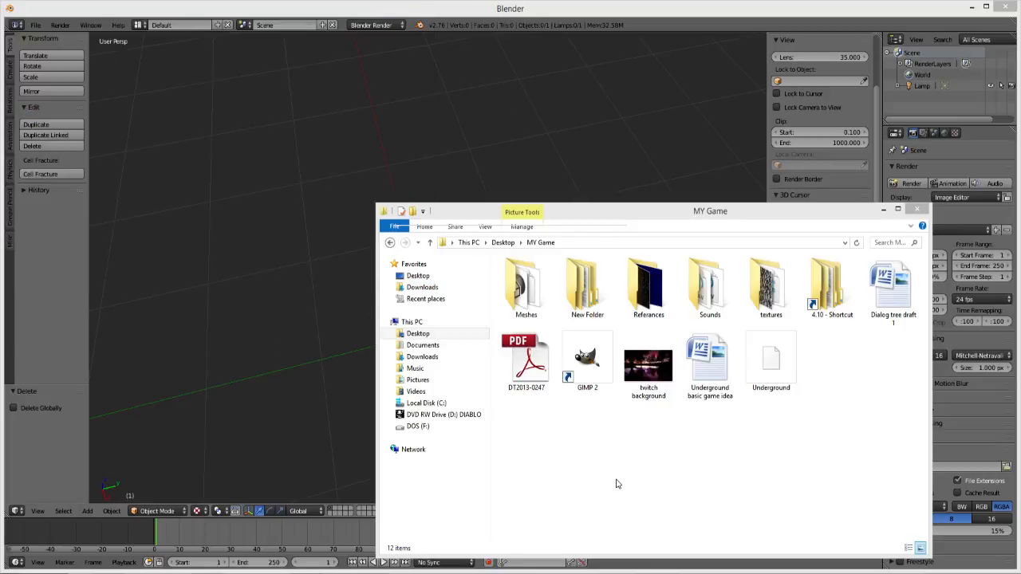
In File Explorer, open Low Poly Textures inside the Referances folder and select the SingleGrassBlade image
{"action": "left_click", "coordinate": [595, 499]}
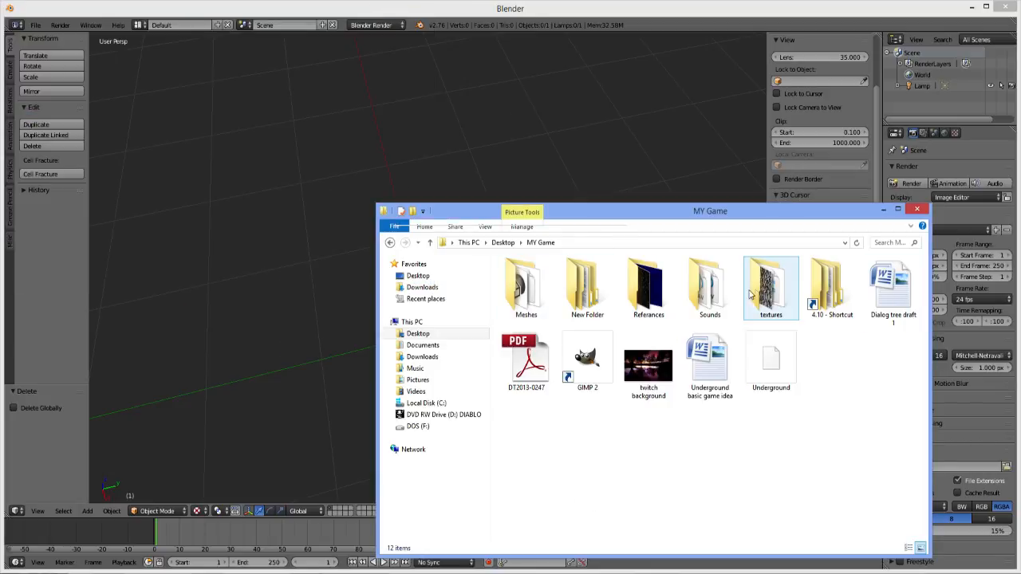
{"action": "left_click", "coordinate": [657, 293]}
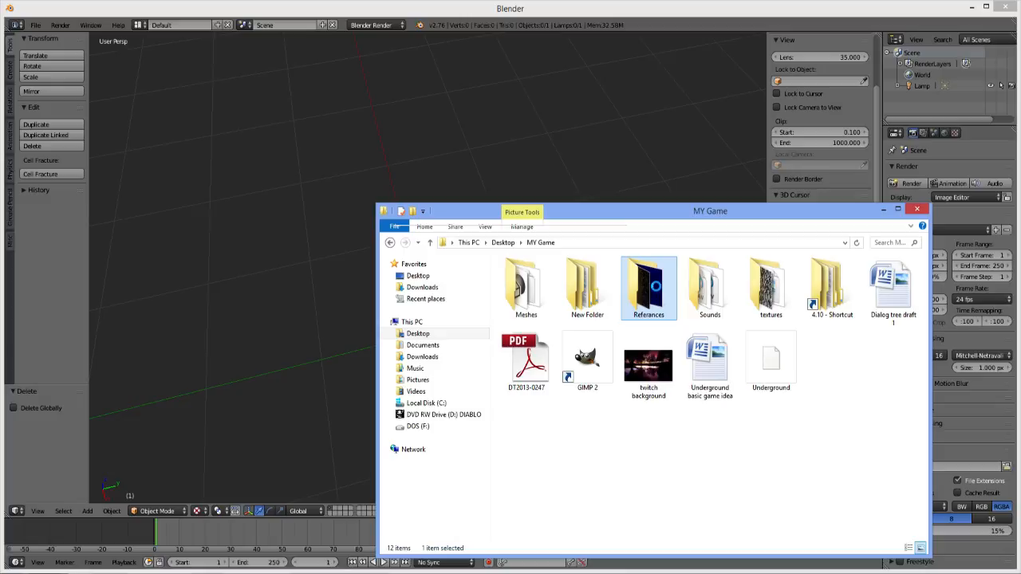
{"action": "double_click", "coordinate": [657, 291]}
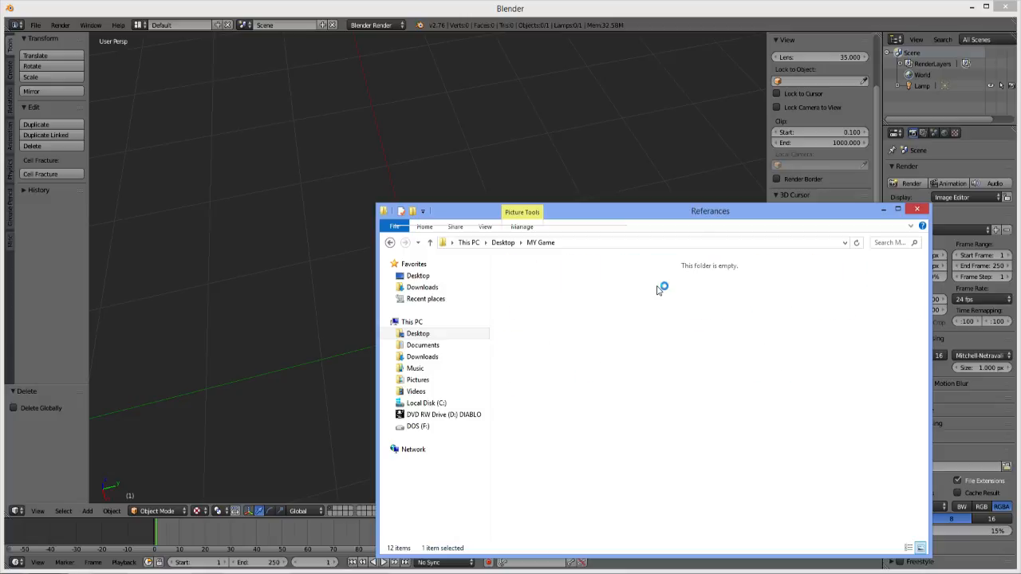
{"action": "left_click", "coordinate": [521, 283]}
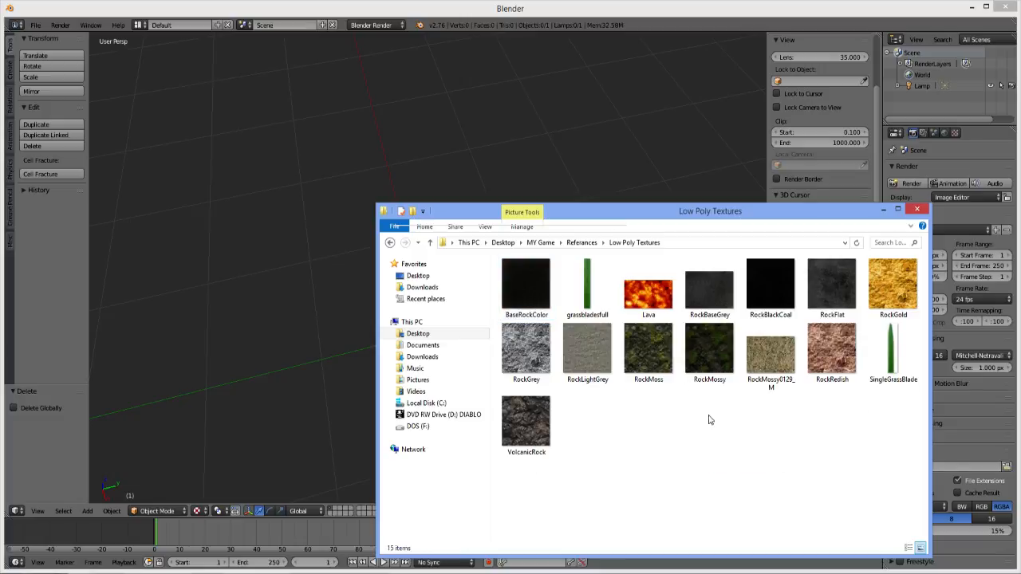
{"action": "left_click_drag", "start_coordinate": [885, 351], "coordinate": [798, 352]}
{"action": "left_click", "coordinate": [891, 381]}
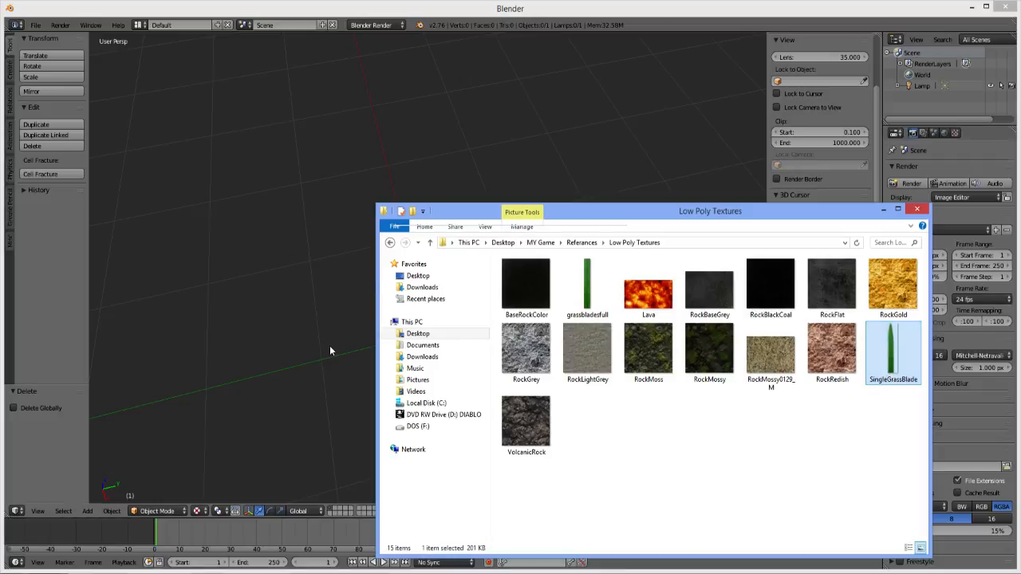
Switch back to Blender and import SingleGrassBlade.png as a plane with Use Alpha set to Premultiplied
{"action": "left_click", "coordinate": [316, 314]}
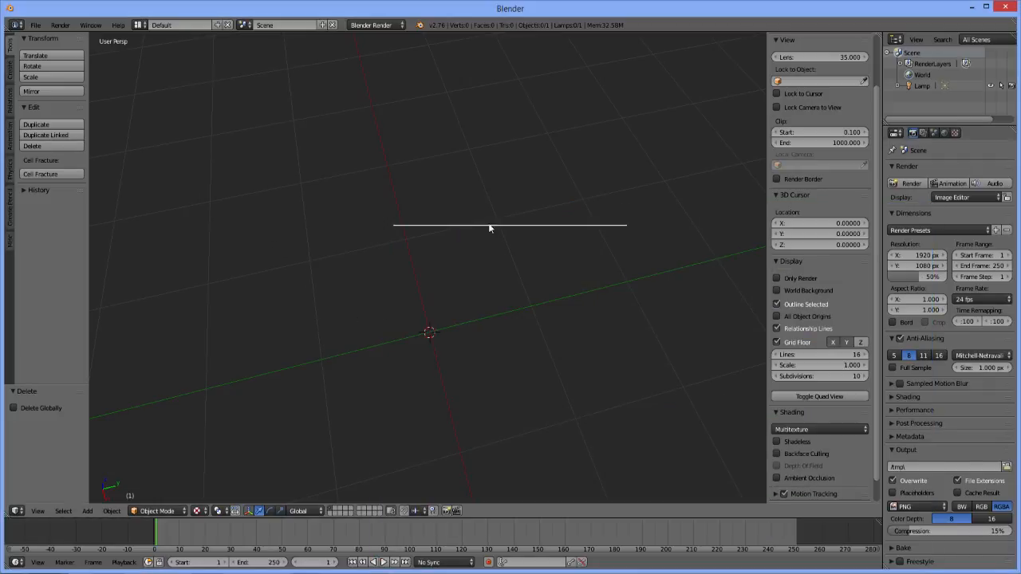
{"action": "mouse_move", "coordinate": [423, 249]}
{"action": "middle_mouse_down"}
{"action": "mouse_move", "coordinate": [484, 244]}
{"action": "mouse_move", "coordinate": [568, 185]}
{"action": "mouse_move", "coordinate": [322, 210]}
{"action": "mouse_move", "coordinate": [391, 278]}
{"action": "mouse_move", "coordinate": [423, 264]}
{"action": "middle_mouse_up"}
{"action": "key", "text": "shift+a"}
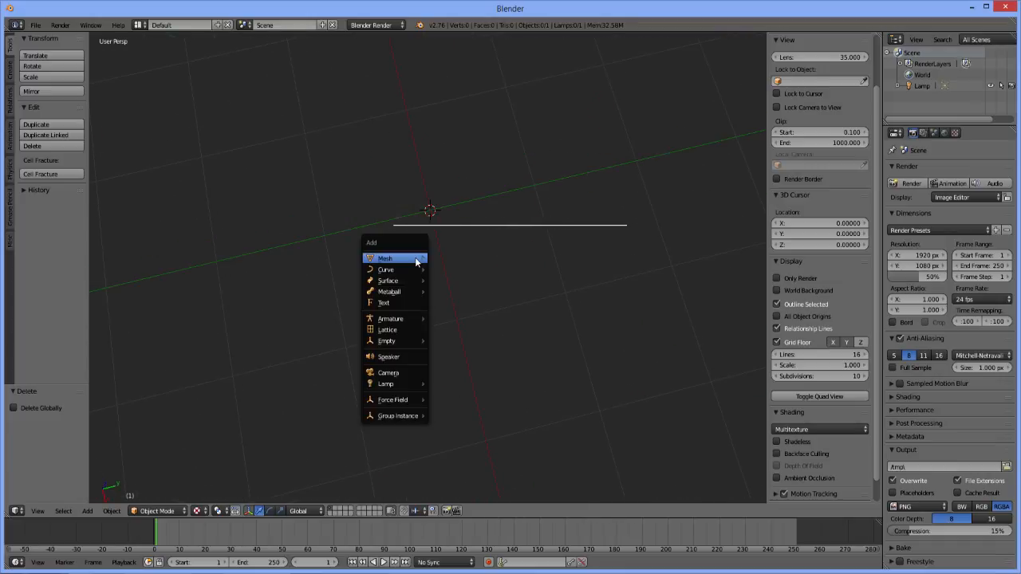
{"action": "mouse_move", "coordinate": [414, 264]}
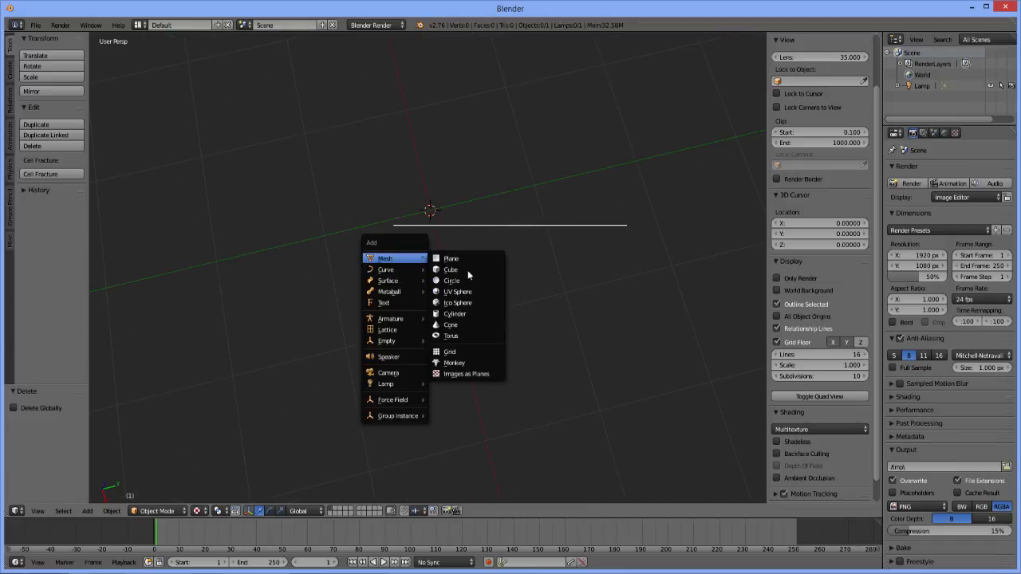
{"action": "left_click", "coordinate": [484, 375]}
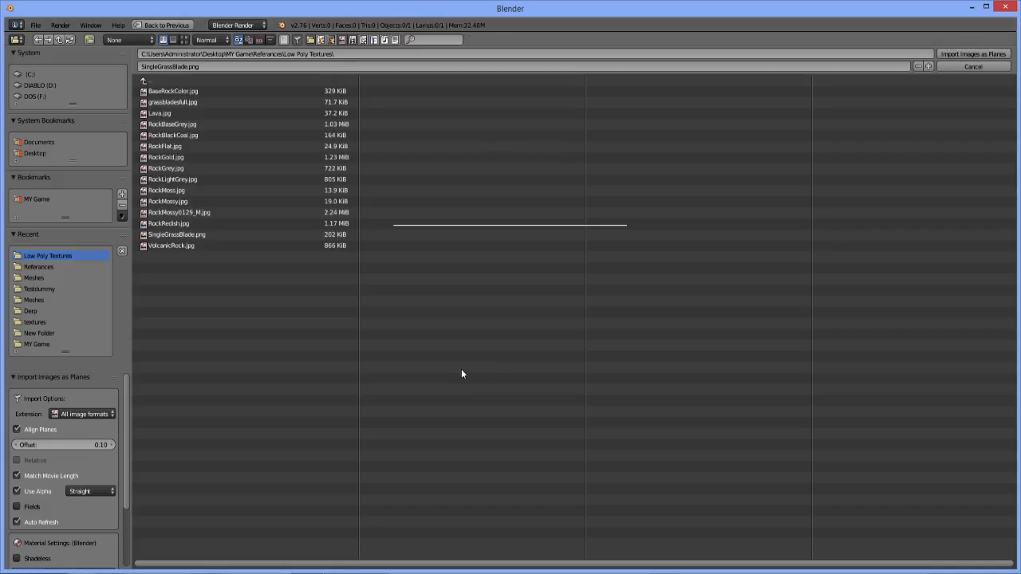
{"action": "left_click", "coordinate": [16, 430]}
{"action": "left_click", "coordinate": [188, 233]}
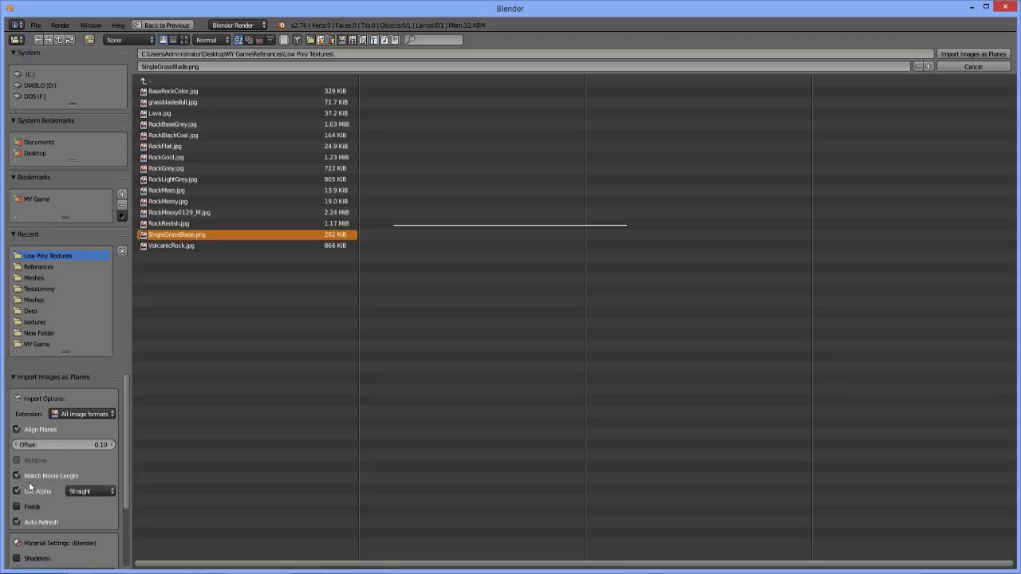
{"action": "left_click", "coordinate": [79, 493]}
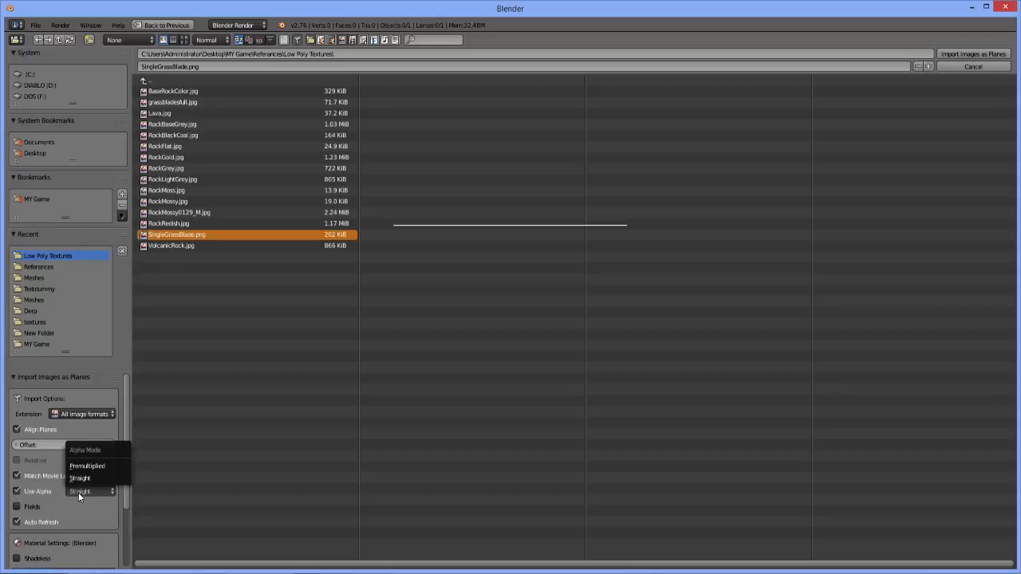
{"action": "left_click", "coordinate": [100, 469]}
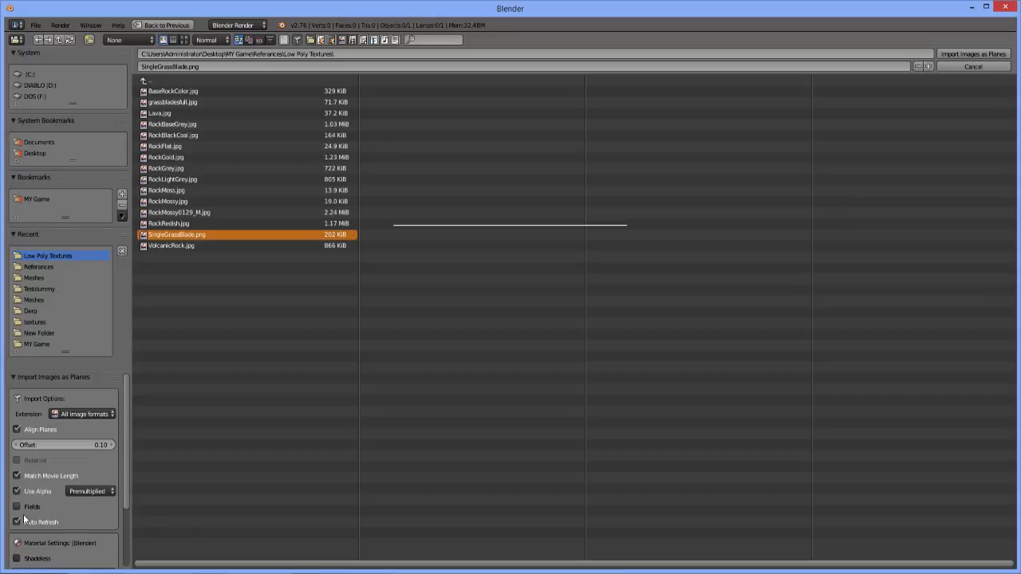
{"action": "scroll", "coordinate": [85, 526], "scroll_direction": "down", "scroll_amount": 3}
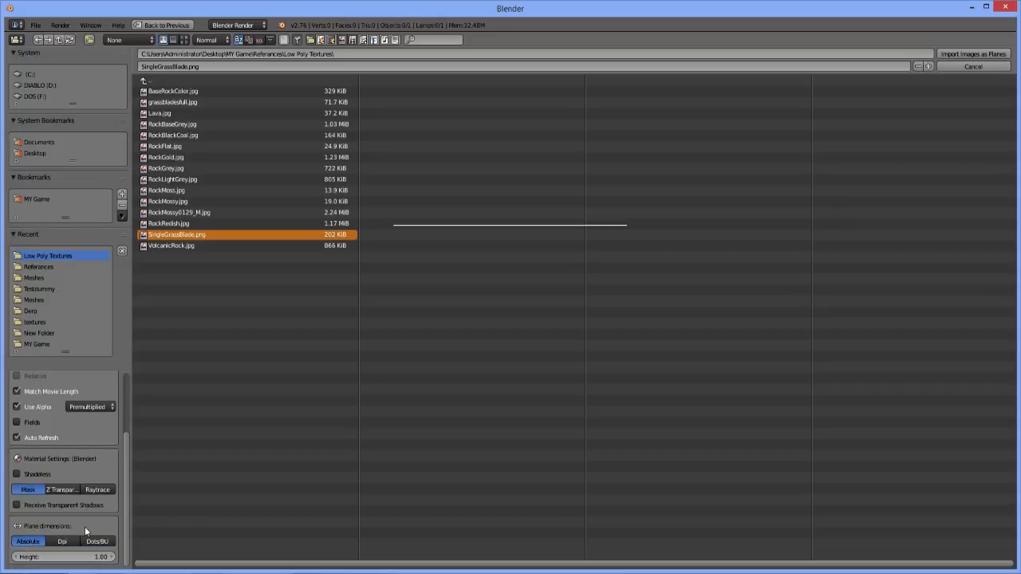
{"action": "left_click", "coordinate": [980, 55]}
Switch the 3D view to orthographic projection and examine the imported grass blade plane from close up and farther away
{"action": "middle_click_drag", "start_coordinate": [475, 257], "coordinate": [556, 268]}
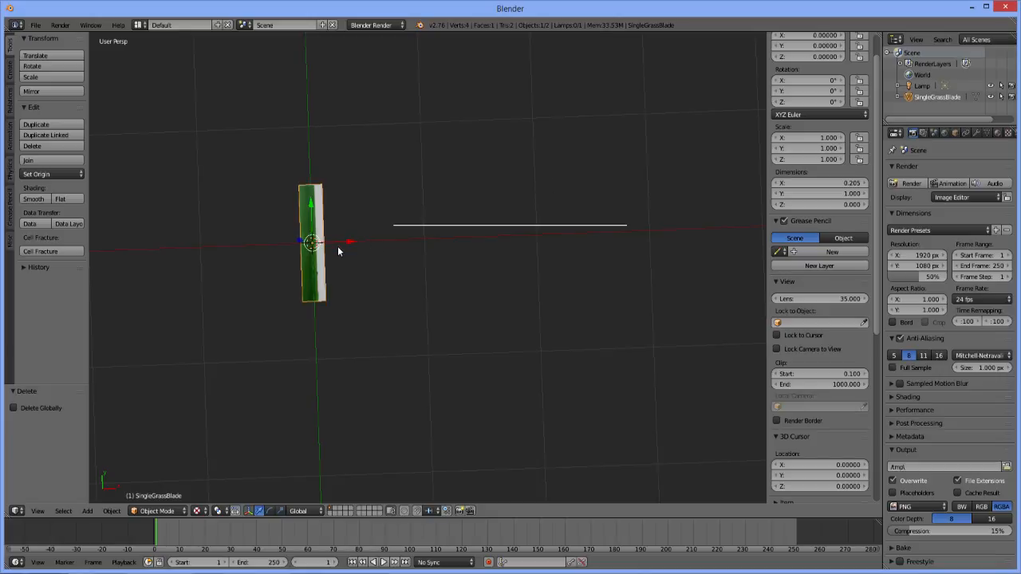
{"action": "mouse_move", "coordinate": [343, 251]}
{"action": "middle_mouse_down"}
{"action": "mouse_move", "coordinate": [354, 256]}
{"action": "mouse_move", "coordinate": [350, 237]}
{"action": "middle_mouse_up"}
{"action": "key", "text": "KP_5"}
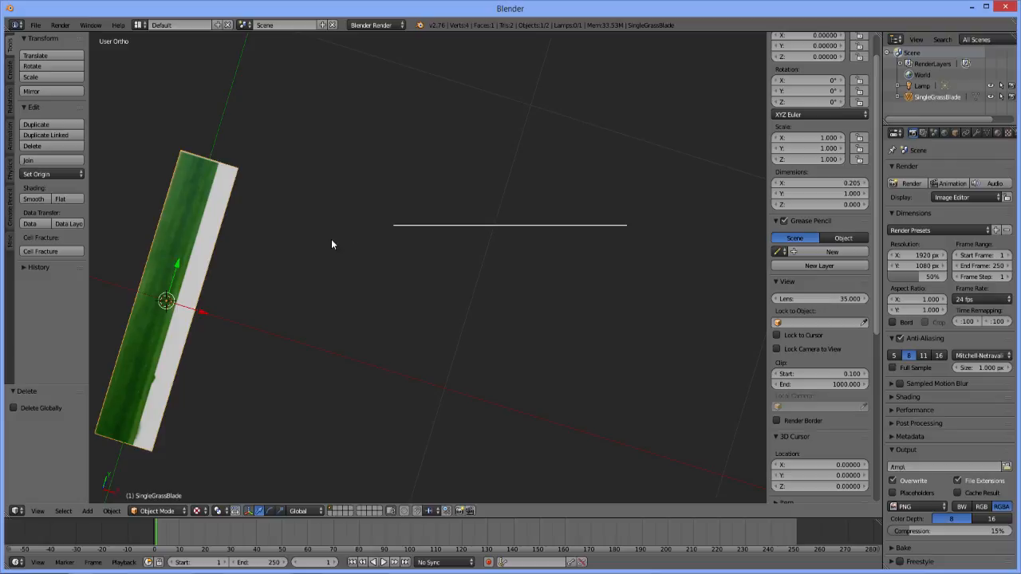
{"action": "middle_click_drag", "start_coordinate": [331, 239], "coordinate": [643, 137], "text": "shift"}
{"action": "scroll", "coordinate": [632, 151], "scroll_direction": "up", "scroll_amount": 3}
{"action": "scroll", "coordinate": [628, 161], "scroll_direction": "down", "scroll_amount": 5}
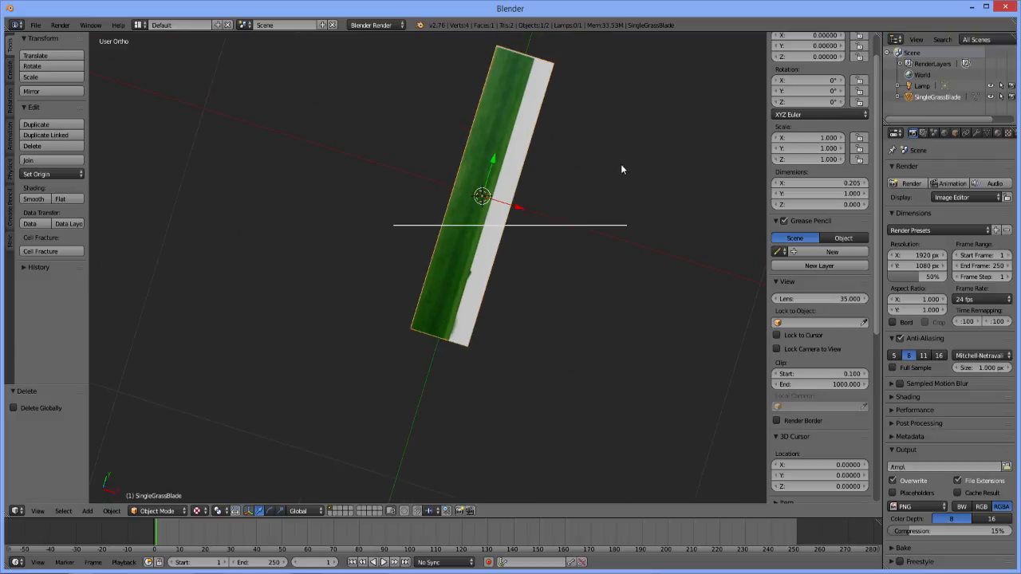
{"action": "scroll", "coordinate": [600, 174], "scroll_direction": "down", "scroll_amount": 2}
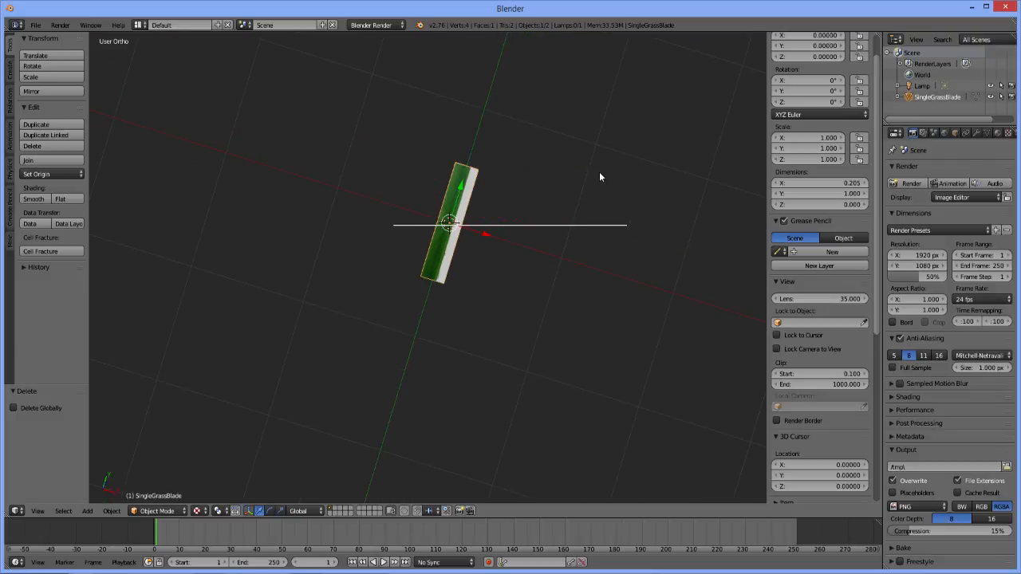
Preview the grass blade plane in Rendered and Solid viewport shading, and set the shading back to Texture
{"action": "left_click", "coordinate": [198, 511]}
{"action": "left_click", "coordinate": [222, 438]}
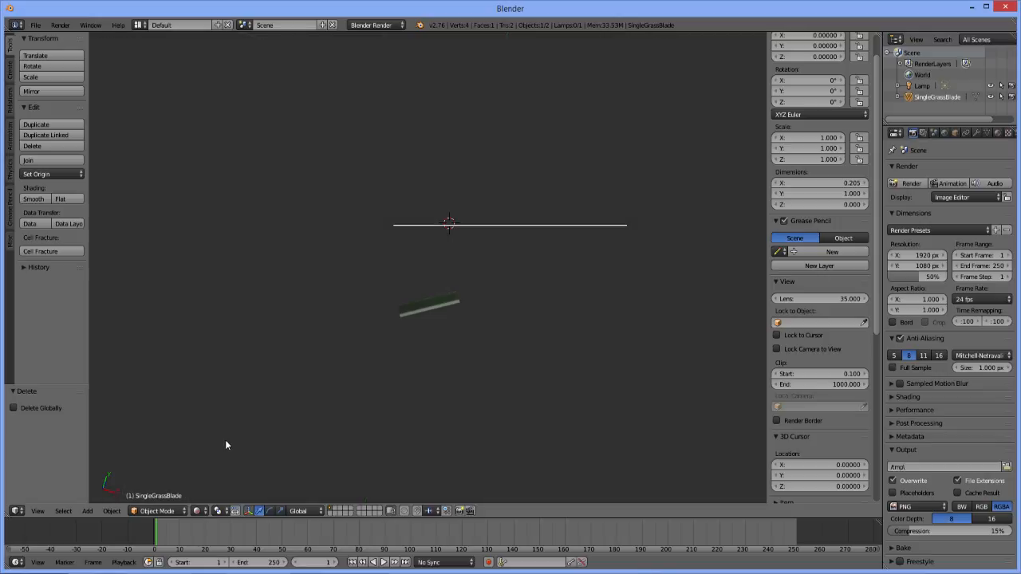
{"action": "middle_click_drag", "start_coordinate": [358, 408], "coordinate": [490, 321]}
{"action": "scroll", "coordinate": [489, 322], "scroll_direction": "up", "scroll_amount": 2}
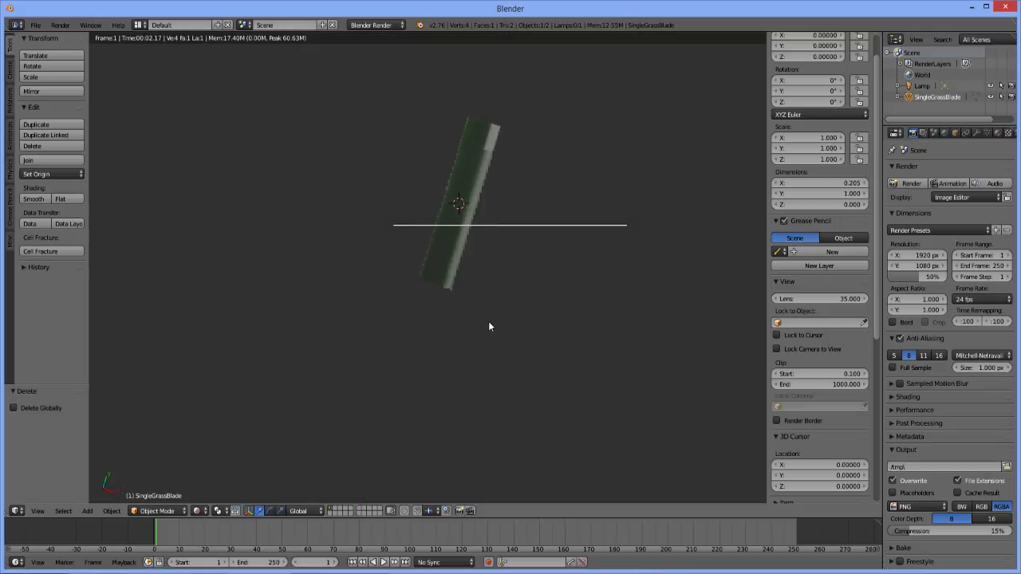
{"action": "left_click", "coordinate": [204, 513]}
{"action": "left_click", "coordinate": [210, 476]}
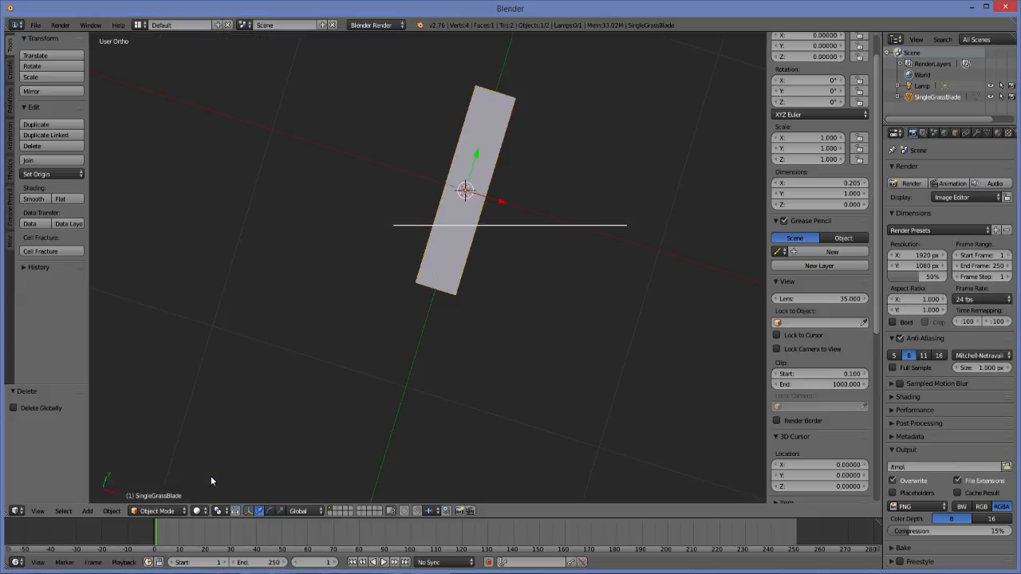
{"action": "left_click", "coordinate": [198, 510]}
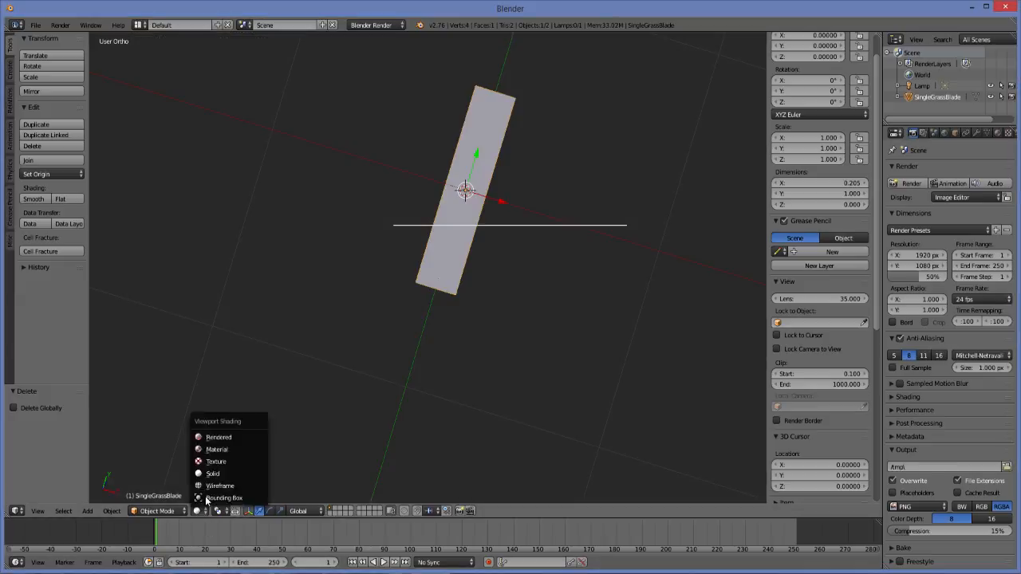
{"action": "left_click", "coordinate": [230, 461]}
Try to stretch the grass blade plane along the global X axis
{"action": "scroll", "coordinate": [447, 176], "scroll_direction": "up", "scroll_amount": 5}
{"action": "scroll", "coordinate": [448, 174], "scroll_direction": "down", "scroll_amount": 4}
{"action": "scroll", "coordinate": [447, 174], "scroll_direction": "down", "scroll_amount": 3}
{"action": "key", "text": "space"}
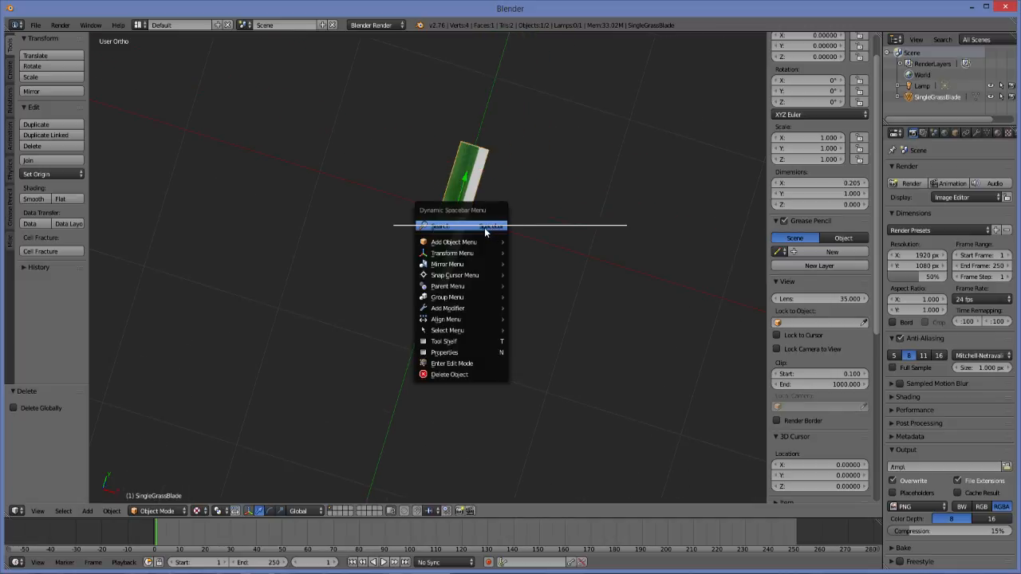
{"action": "key", "text": "Escape"}
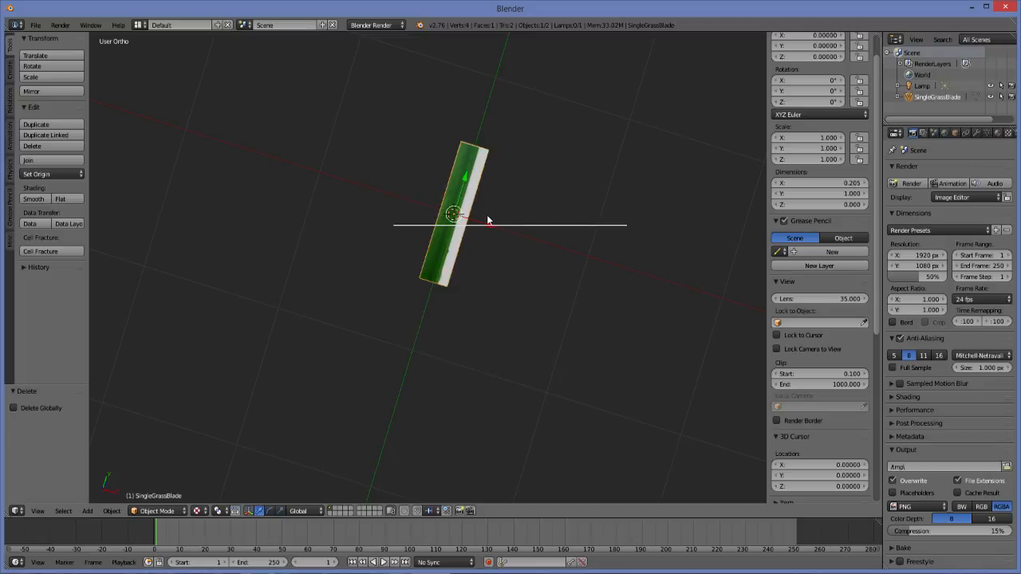
{"action": "key", "text": "s"}
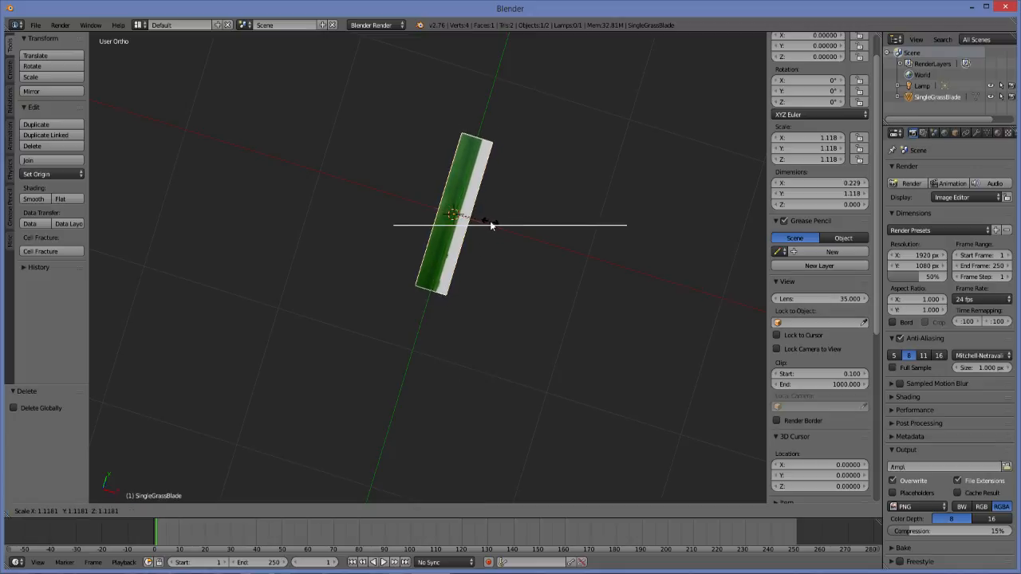
{"action": "key", "text": "x"}
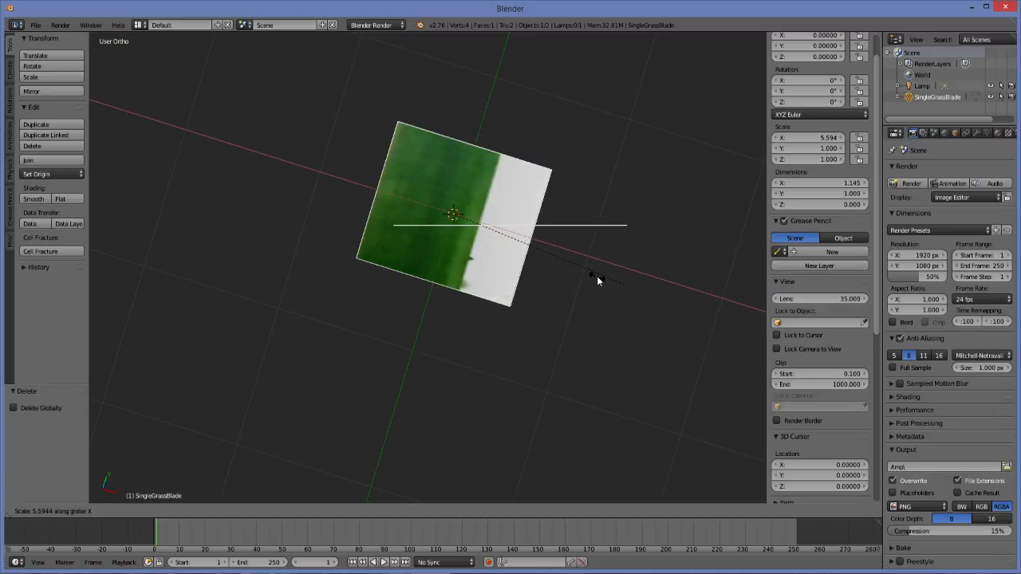
{"action": "key", "text": "Escape"}
Delete the grass blade plane imported with premultiplied alpha from the scene
{"action": "scroll", "coordinate": [595, 282], "scroll_direction": "up", "scroll_amount": 3}
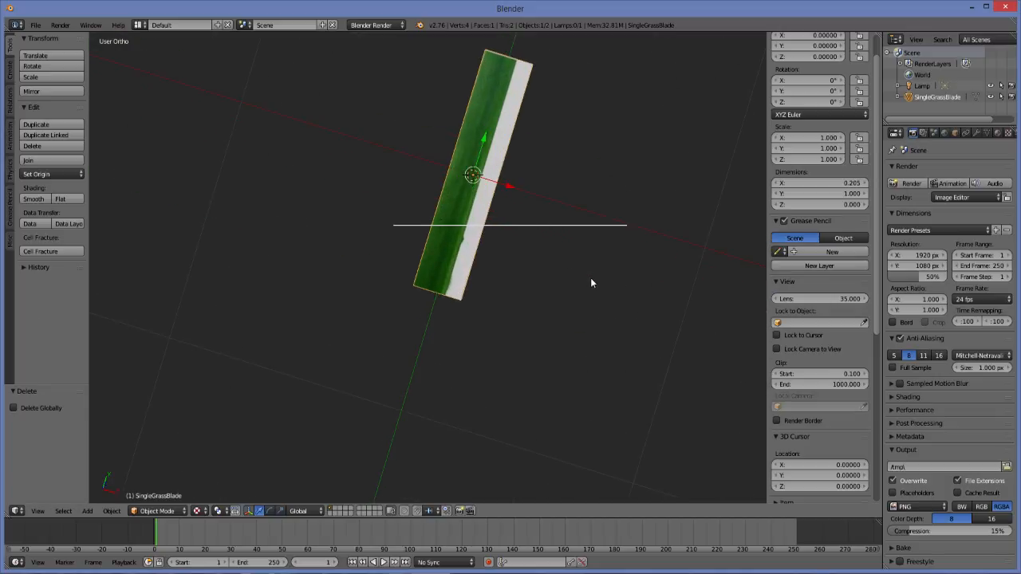
{"action": "scroll", "coordinate": [591, 282], "scroll_direction": "down", "scroll_amount": 2}
{"action": "key", "text": "x"}
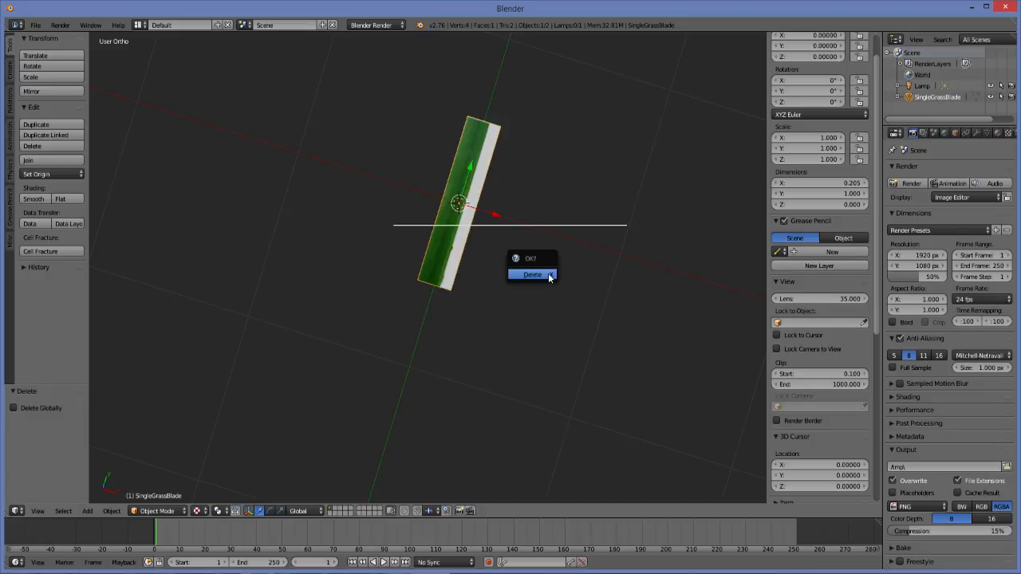
{"action": "left_click", "coordinate": [522, 276]}
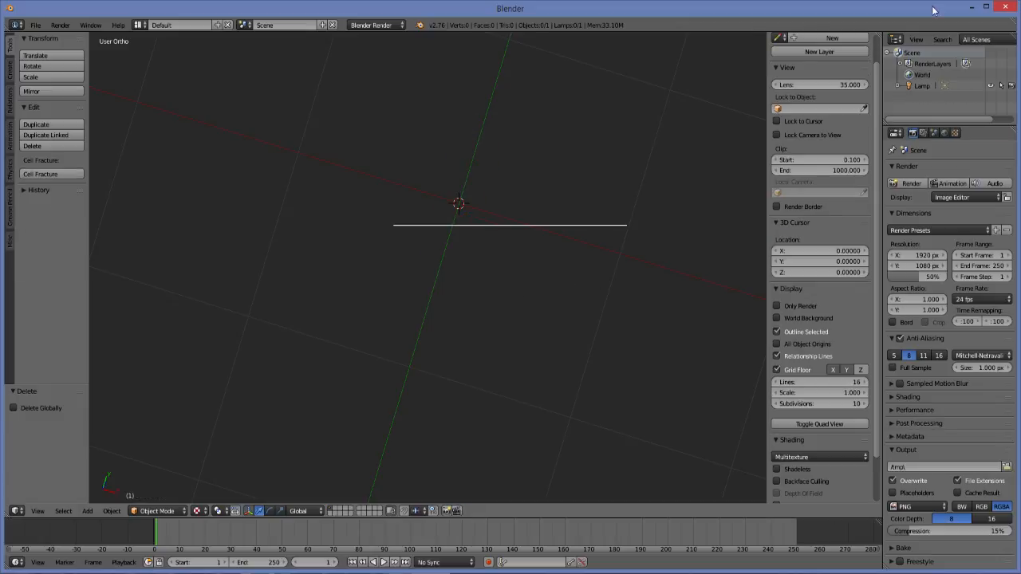
Switch to the Low Poly Textures folder, open the SingleGrassBlade image in GIMP, and minimize the folder window
{"action": "left_click", "coordinate": [971, 6]}
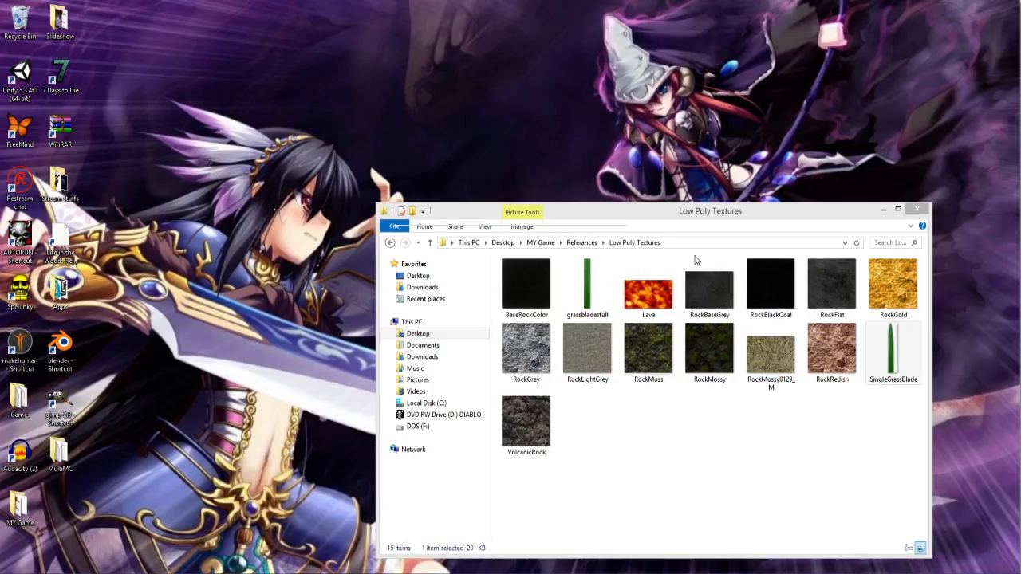
{"action": "left_click", "coordinate": [902, 350]}
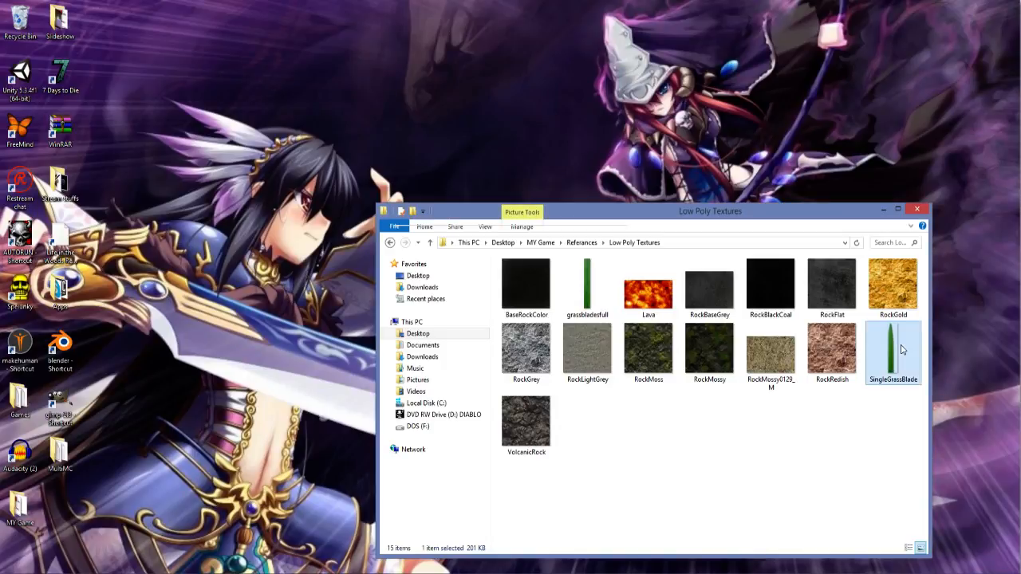
{"action": "right_click", "coordinate": [892, 341]}
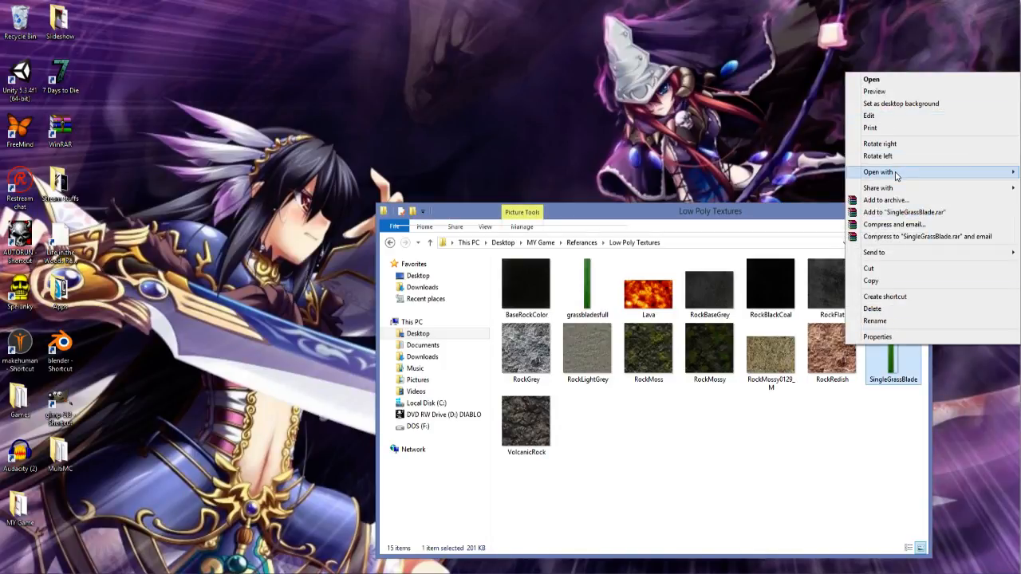
{"action": "left_click", "coordinate": [885, 174]}
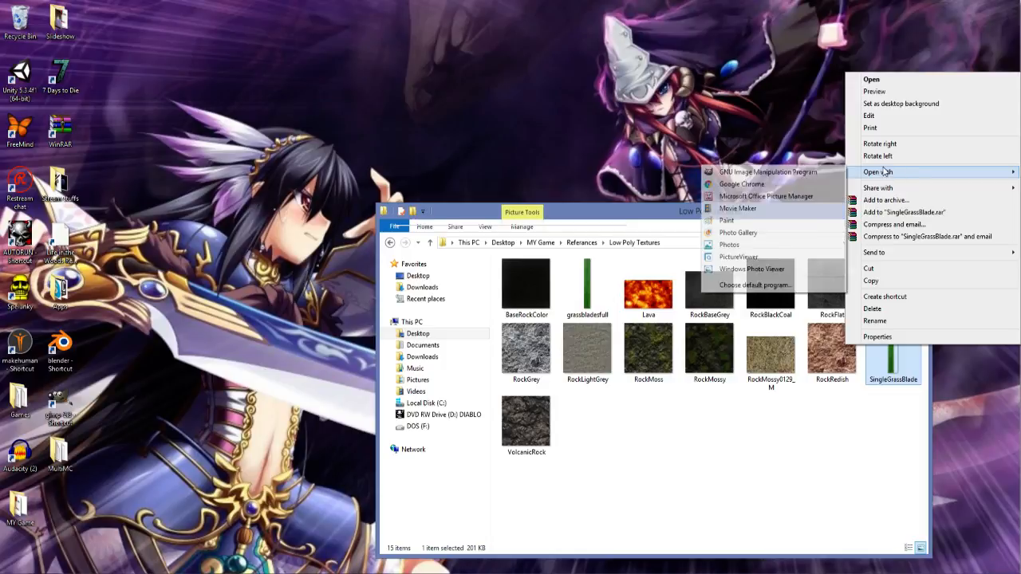
{"action": "left_click", "coordinate": [816, 173]}
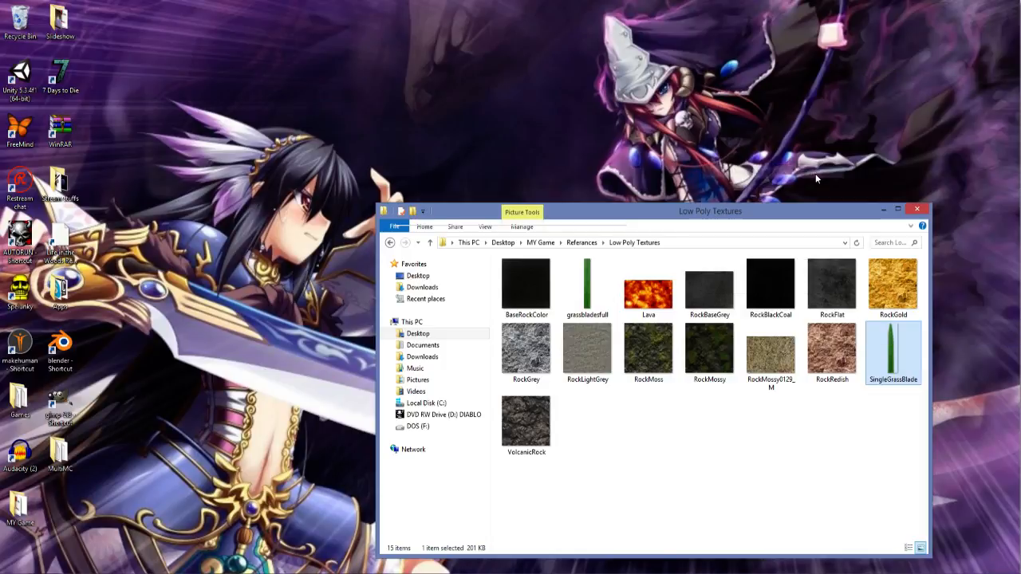
{"action": "left_click", "coordinate": [885, 210]}
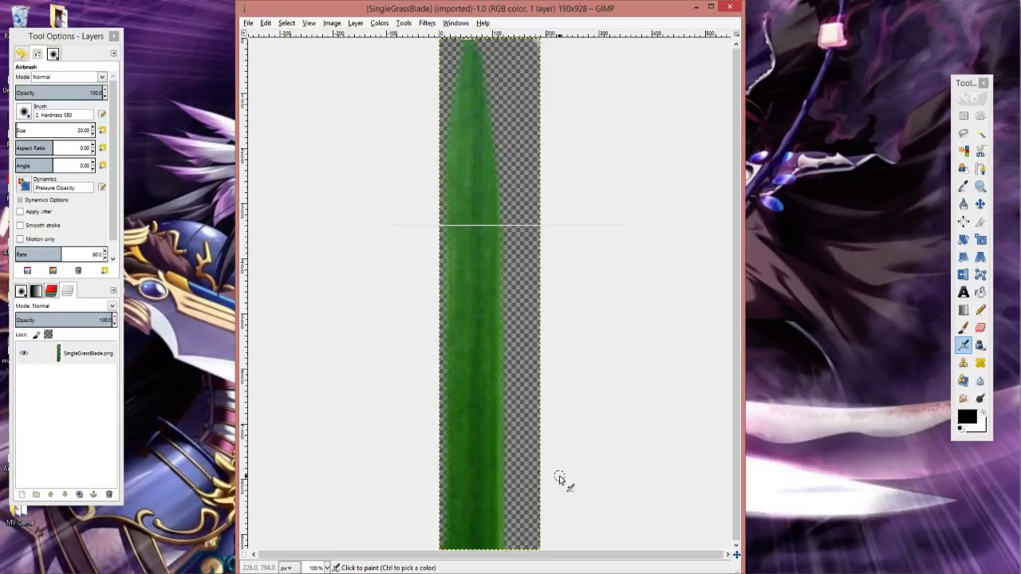
Start exporting the grass blade image and filter the export file list to PNG images
{"action": "left_click", "coordinate": [249, 23]}
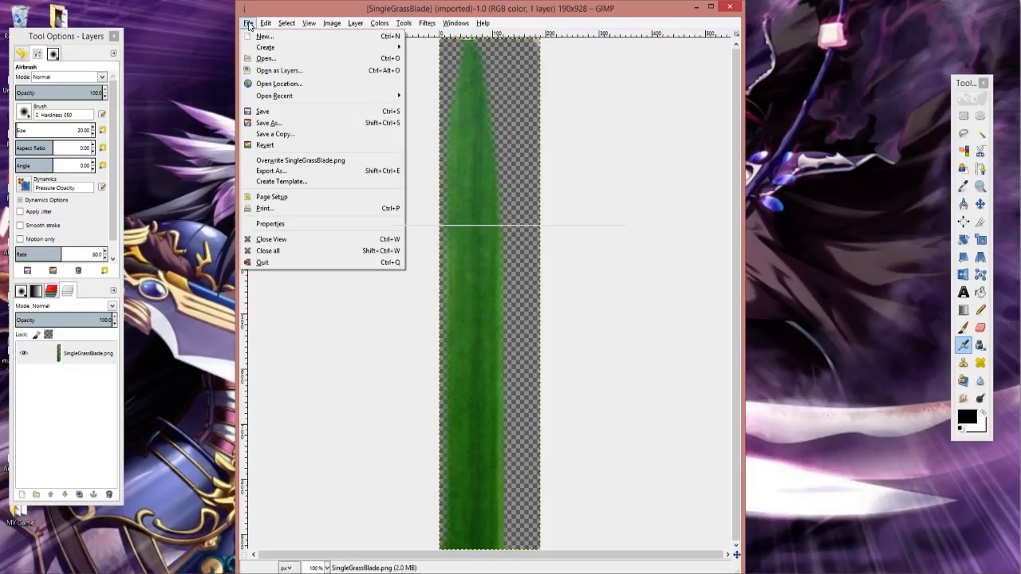
{"action": "left_click", "coordinate": [307, 170]}
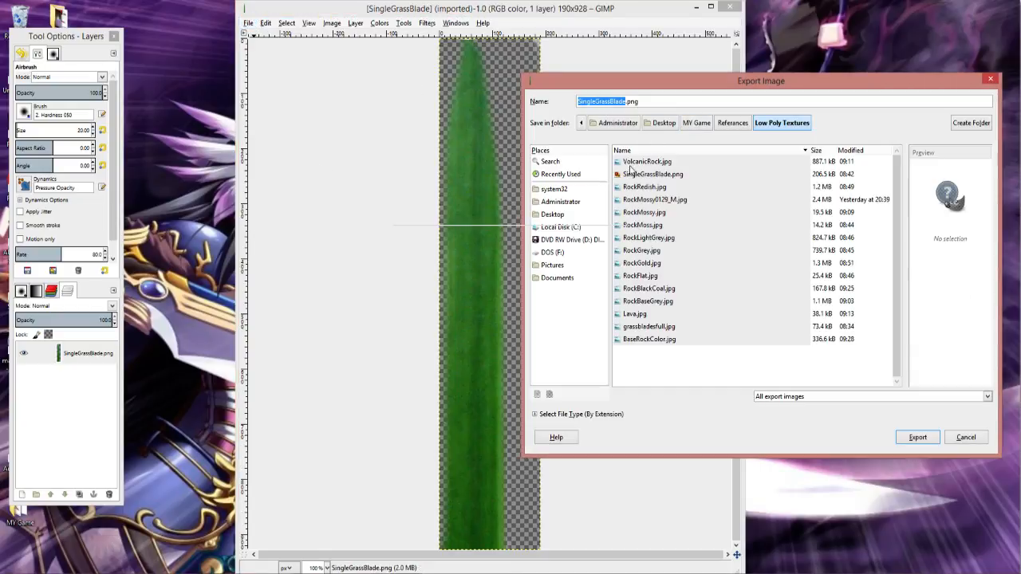
{"action": "left_click", "coordinate": [887, 404]}
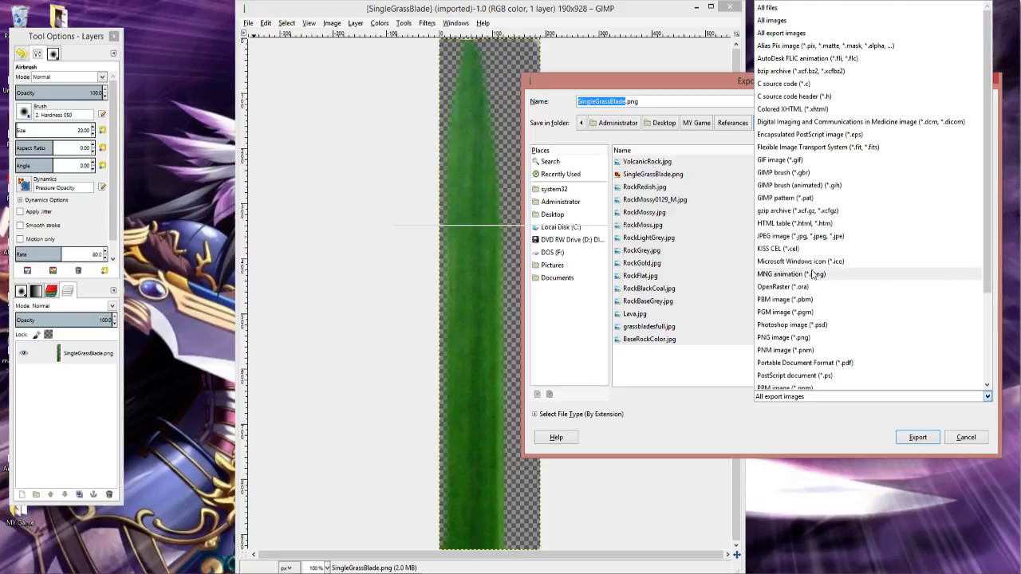
{"action": "scroll", "coordinate": [817, 279], "scroll_direction": "down", "scroll_amount": 3}
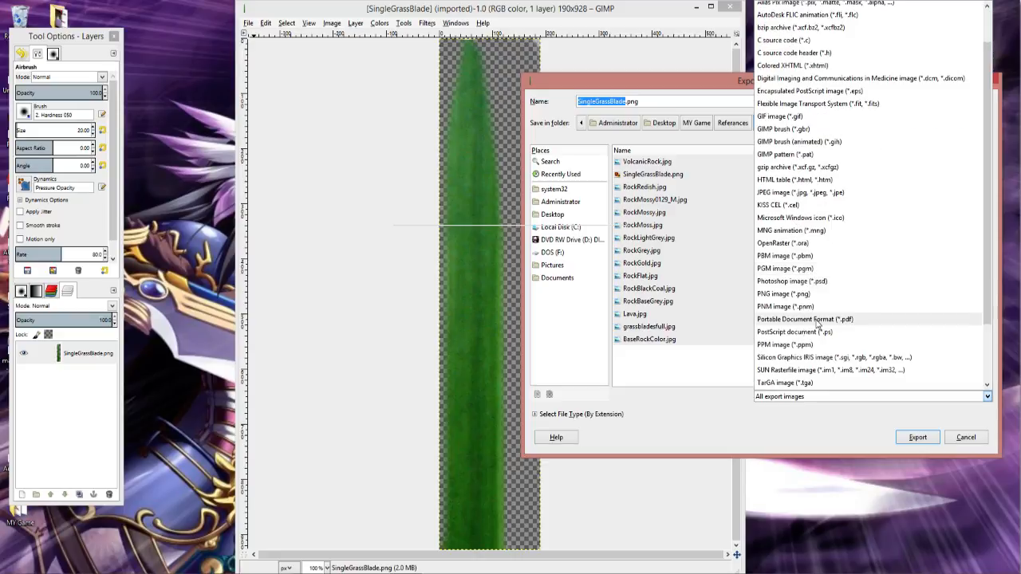
{"action": "left_click", "coordinate": [812, 295]}
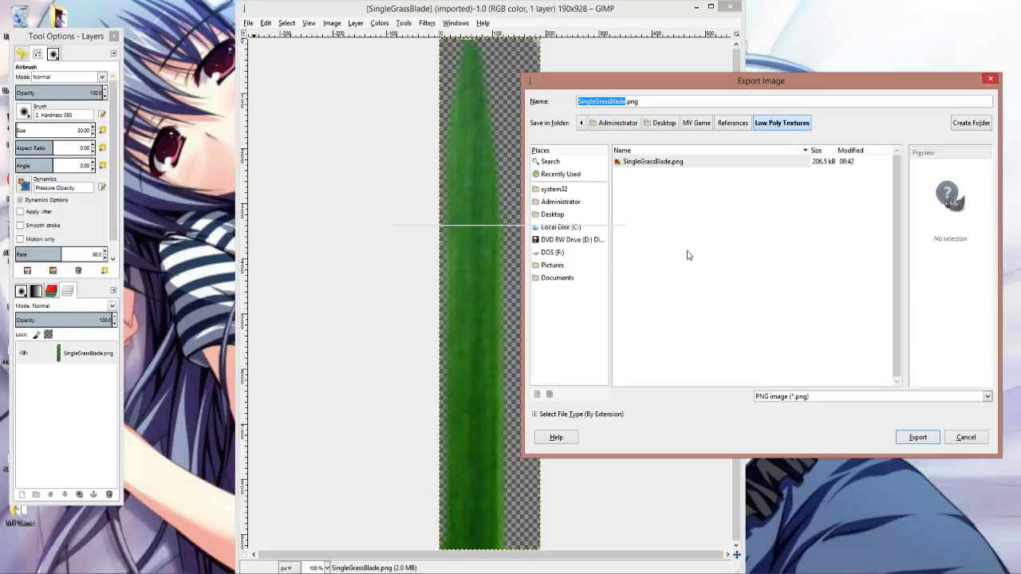
Expand the file type list in the export dialog and set the file type to PNG image
{"action": "left_click", "coordinate": [648, 101]}
{"action": "left_click", "coordinate": [536, 414]}
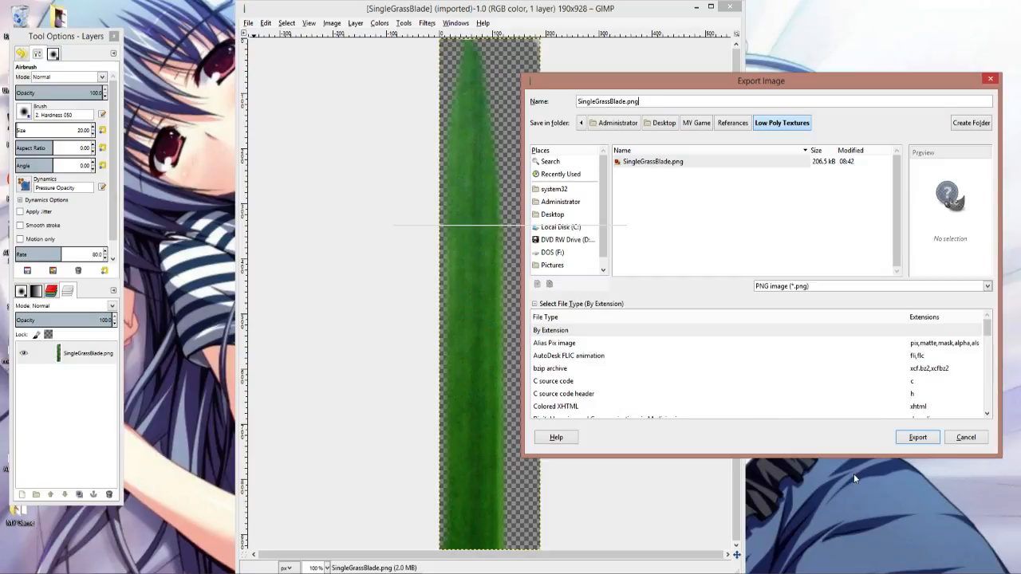
{"action": "scroll", "coordinate": [805, 366], "scroll_direction": "down", "scroll_amount": 1}
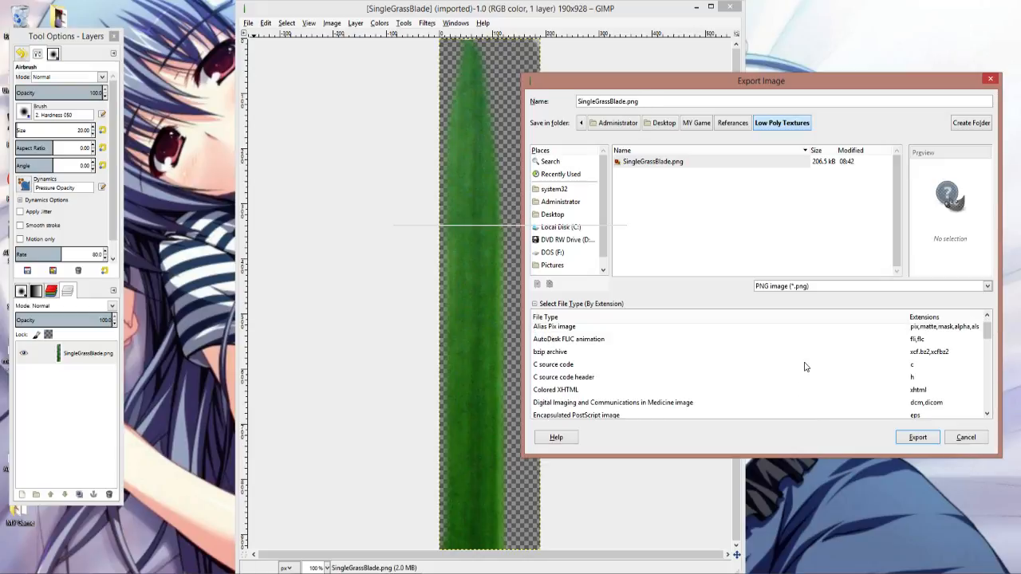
{"action": "scroll", "coordinate": [805, 367], "scroll_direction": "down", "scroll_amount": 5}
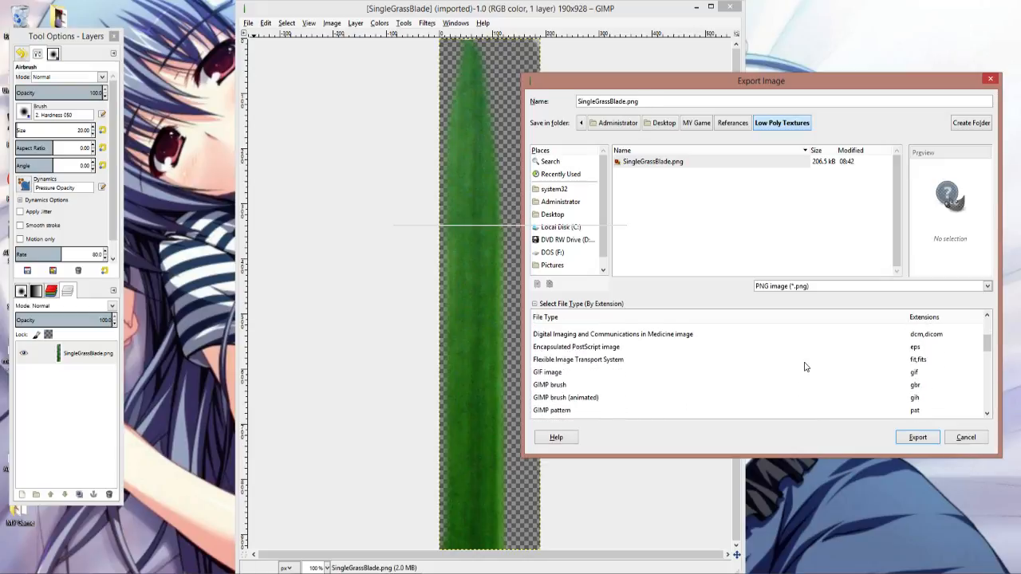
{"action": "scroll", "coordinate": [805, 367], "scroll_direction": "down", "scroll_amount": 8}
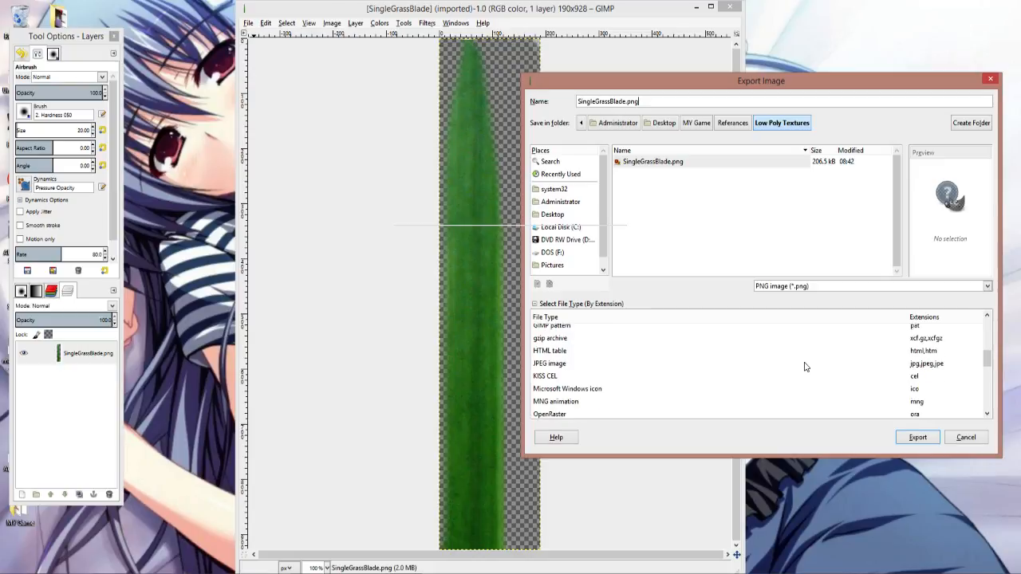
{"action": "scroll", "coordinate": [804, 367], "scroll_direction": "down", "scroll_amount": 3}
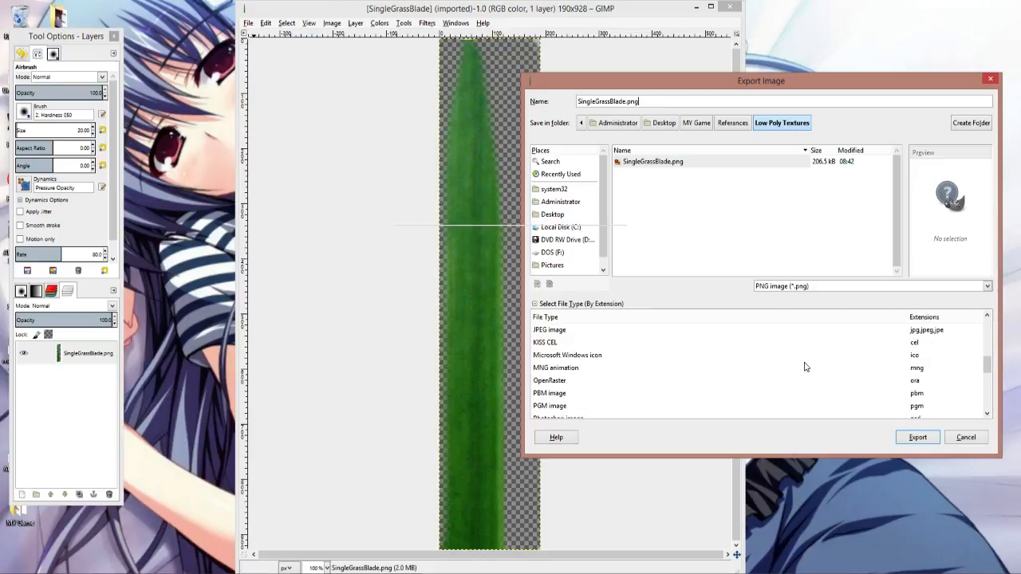
{"action": "scroll", "coordinate": [805, 367], "scroll_direction": "down", "scroll_amount": 1}
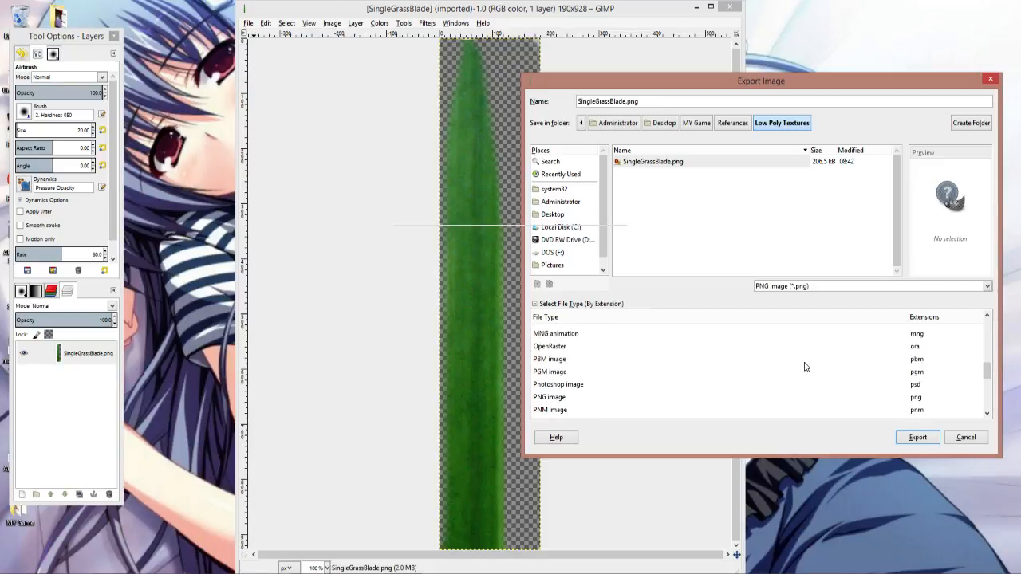
{"action": "scroll", "coordinate": [805, 367], "scroll_direction": "down", "scroll_amount": 4}
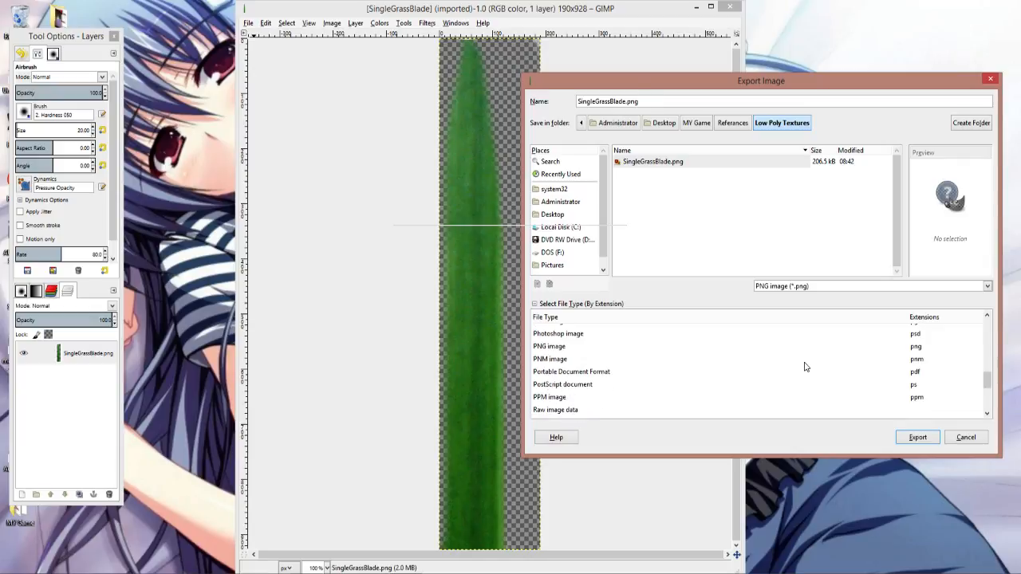
{"action": "left_click", "coordinate": [550, 347]}
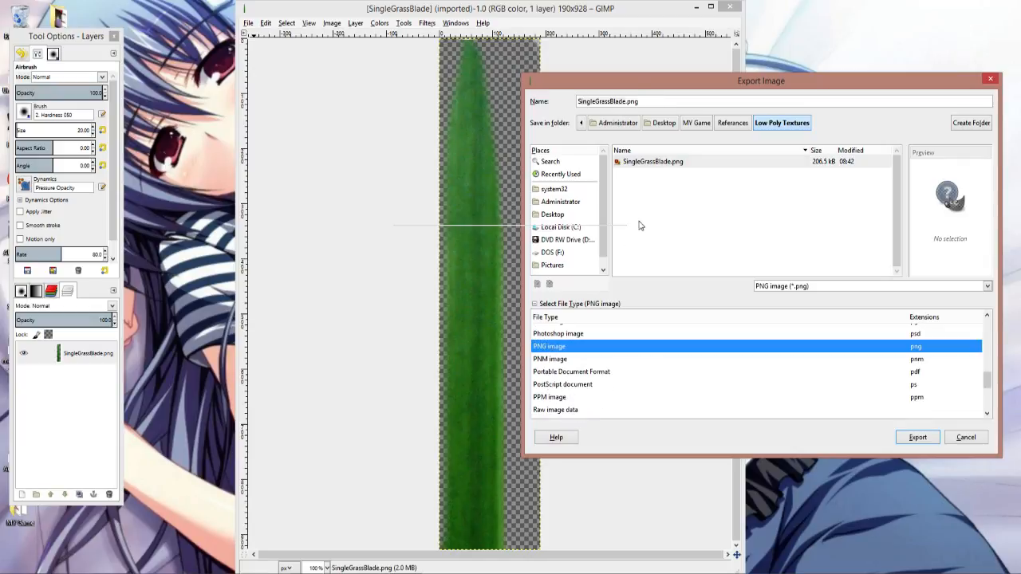
Remove the .png extension from the export file name and submit the export as SingleGrassBlade
{"action": "left_click", "coordinate": [655, 102]}
{"action": "key", "text": "BackSpace"}
{"action": "key", "text": "BackSpace"}
{"action": "key", "text": "BackSpace"}
{"action": "key", "text": "BackSpace"}
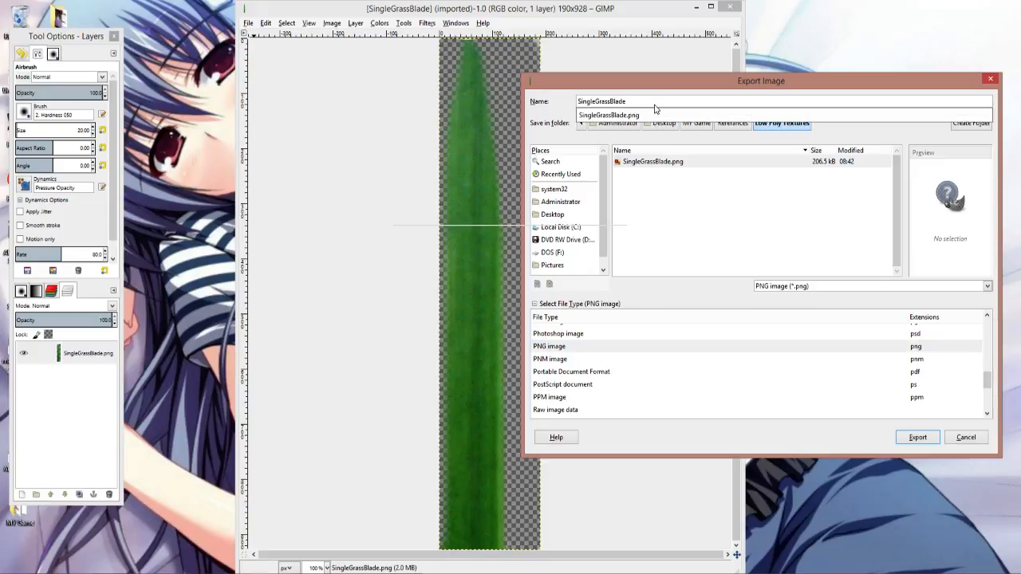
{"action": "left_click", "coordinate": [655, 104]}
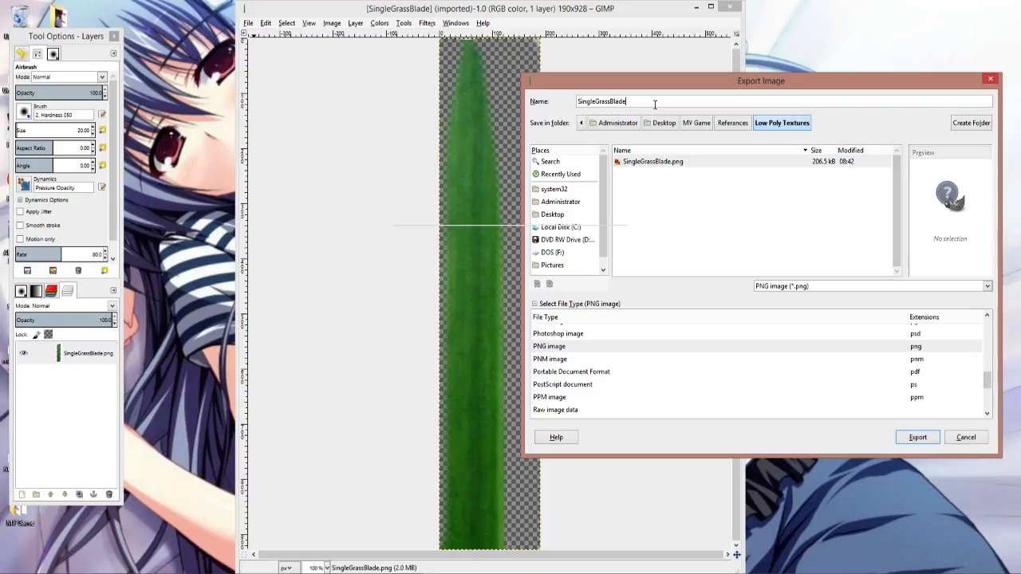
{"action": "key", "text": "Return"}
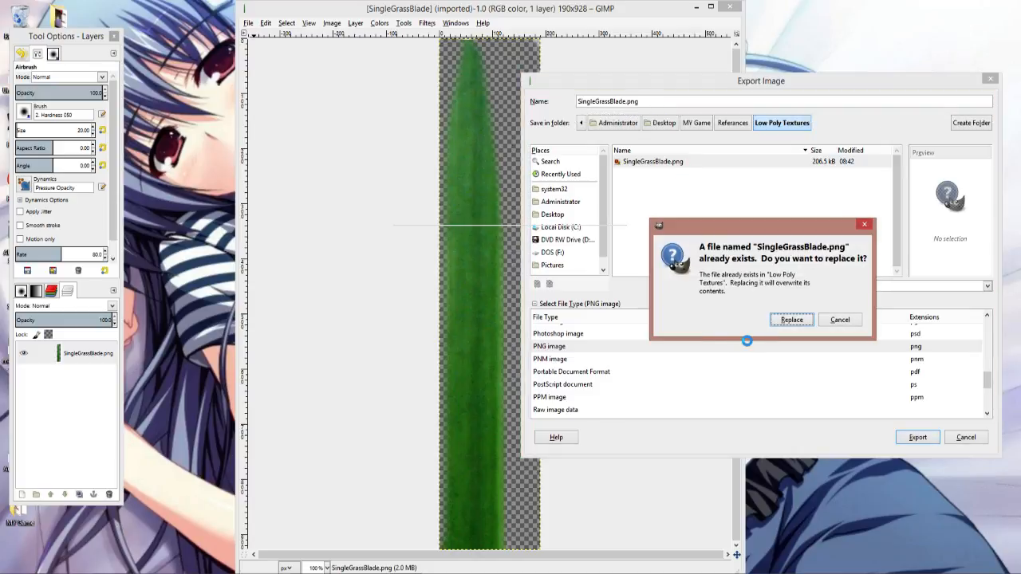
Agree to replace the existing file, try the background color and interlacing options for PNG, and cancel the export
{"action": "left_click", "coordinate": [790, 320]}
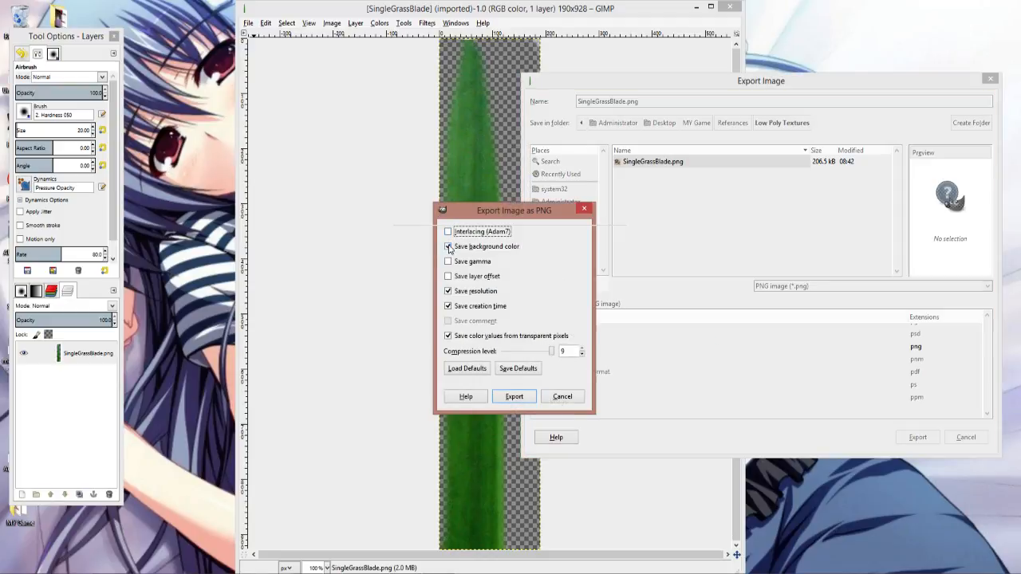
{"action": "left_click", "coordinate": [450, 248]}
{"action": "left_click", "coordinate": [448, 232]}
{"action": "left_click", "coordinate": [572, 396]}
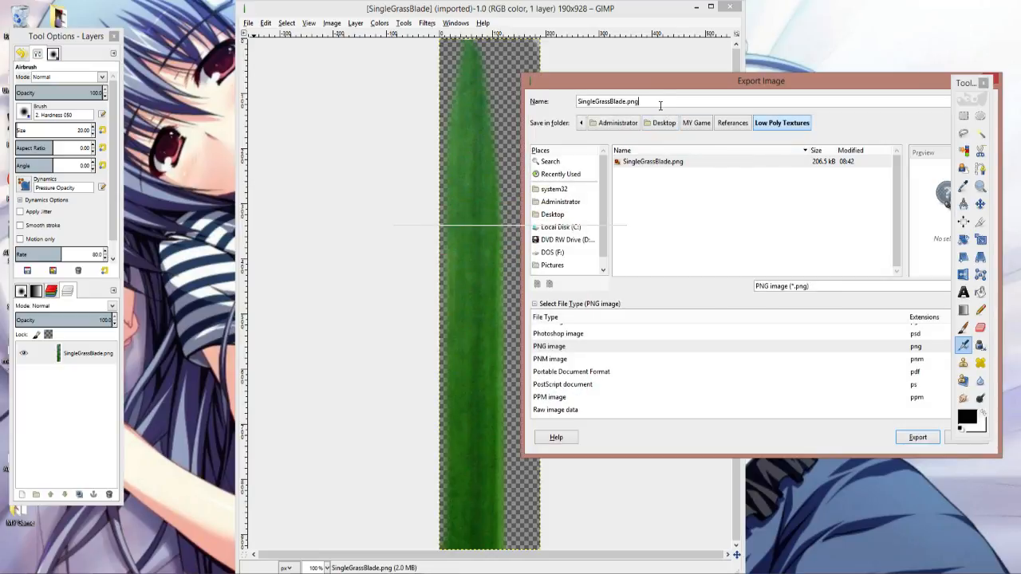
Try exporting as SingleGrassBlade.jpg with the PNG file type, accept the mismatched extension, and close the PNG options without exporting
{"action": "key", "text": "BackSpace"}
{"action": "key", "text": "BackSpace"}
{"action": "key", "text": "BackSpace"}
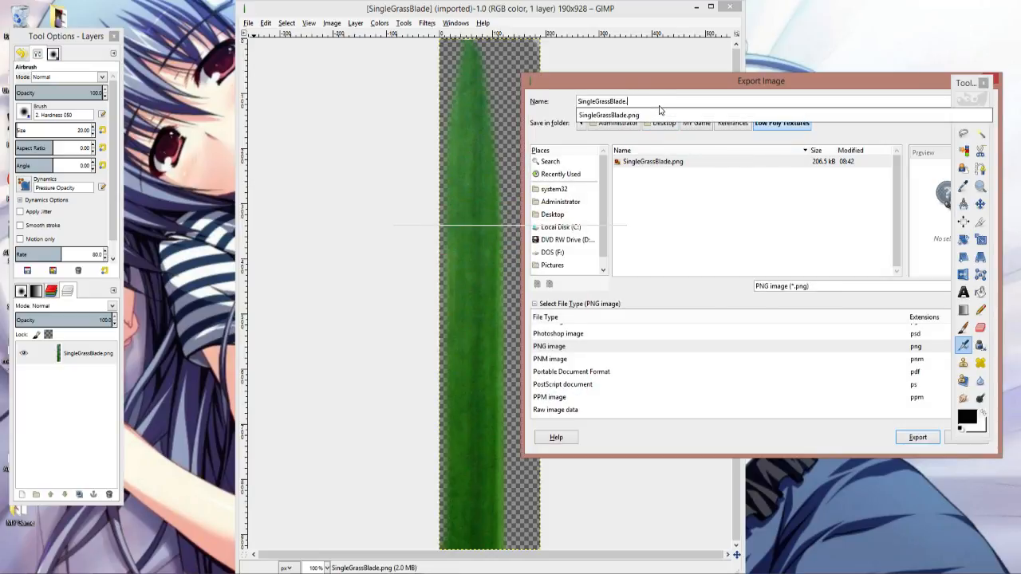
{"action": "type", "text": "jpg"}
{"action": "key", "text": "Return"}
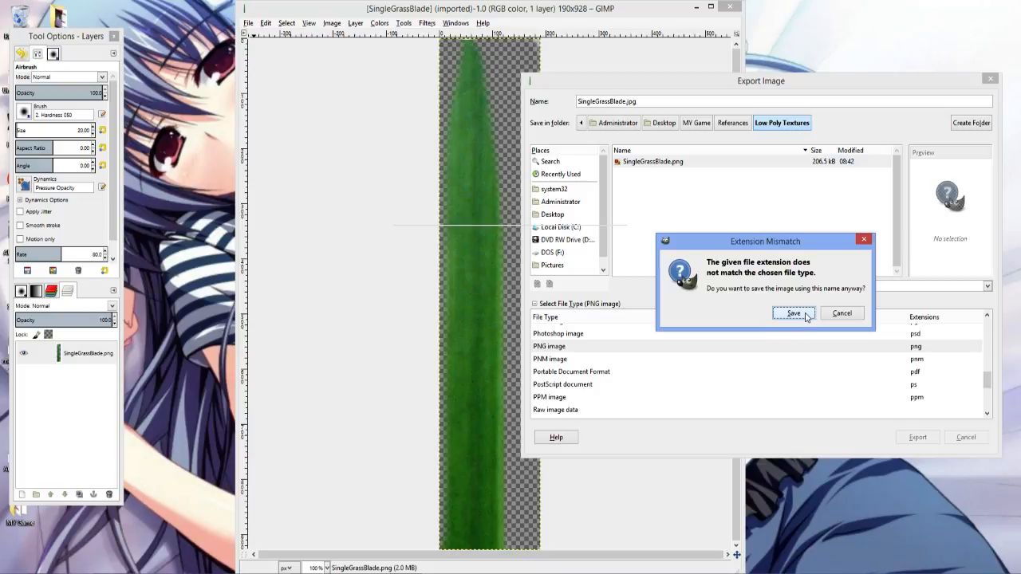
{"action": "left_click", "coordinate": [806, 316]}
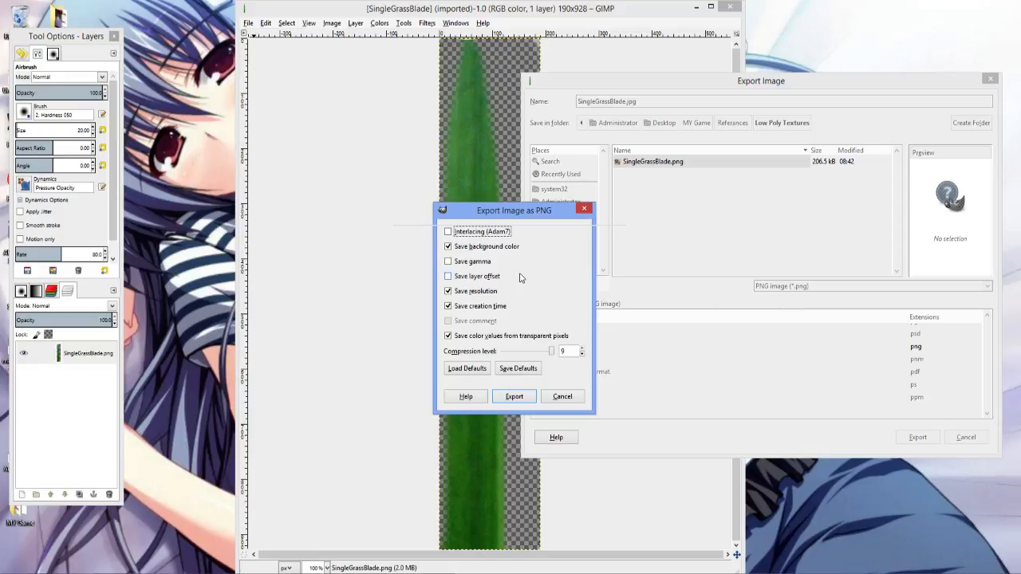
{"action": "left_click", "coordinate": [584, 208]}
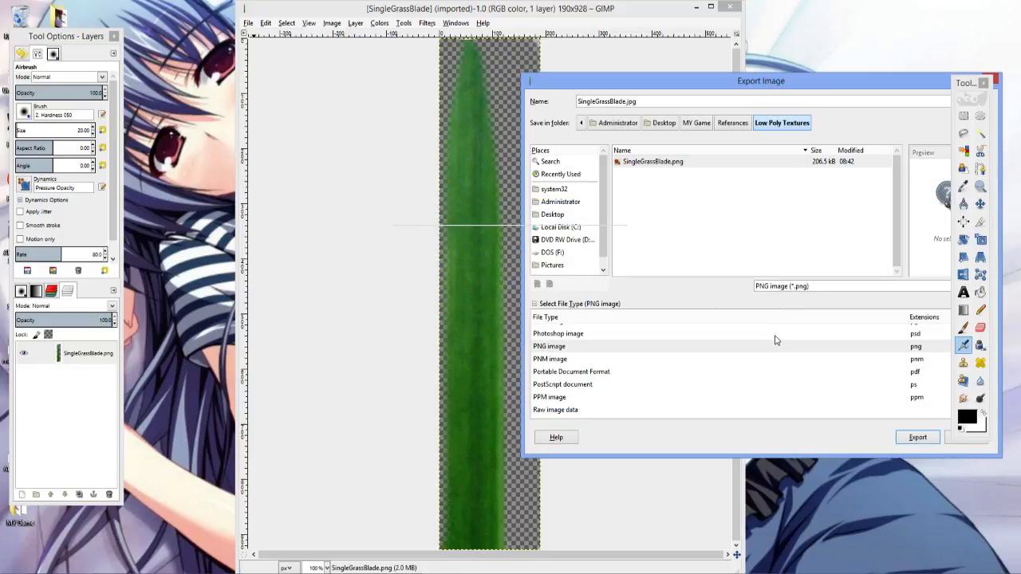
Set the export file type to JPEG image
{"action": "scroll", "coordinate": [621, 348], "scroll_direction": "up", "scroll_amount": 3}
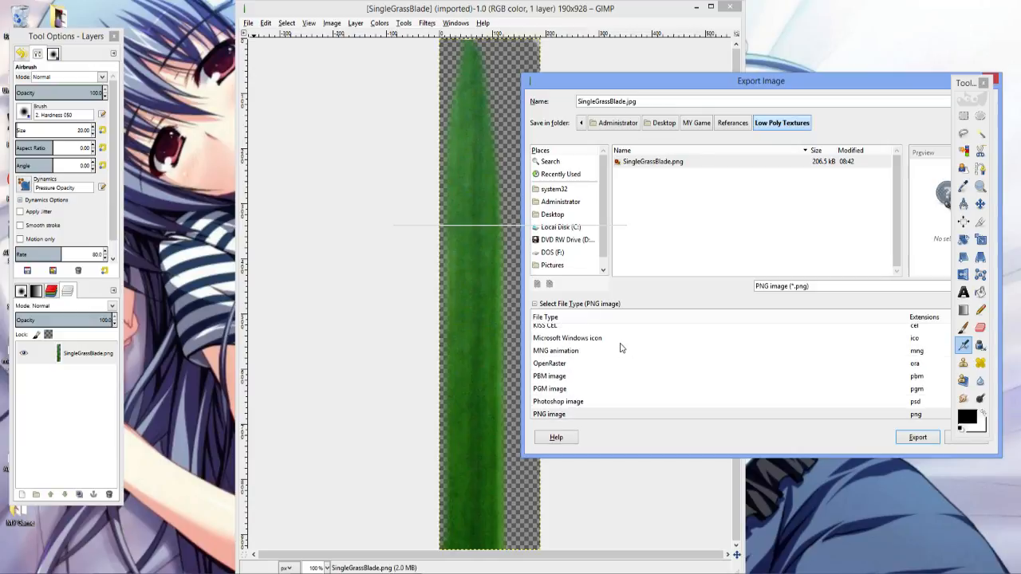
{"action": "scroll", "coordinate": [621, 348], "scroll_direction": "up", "scroll_amount": 1}
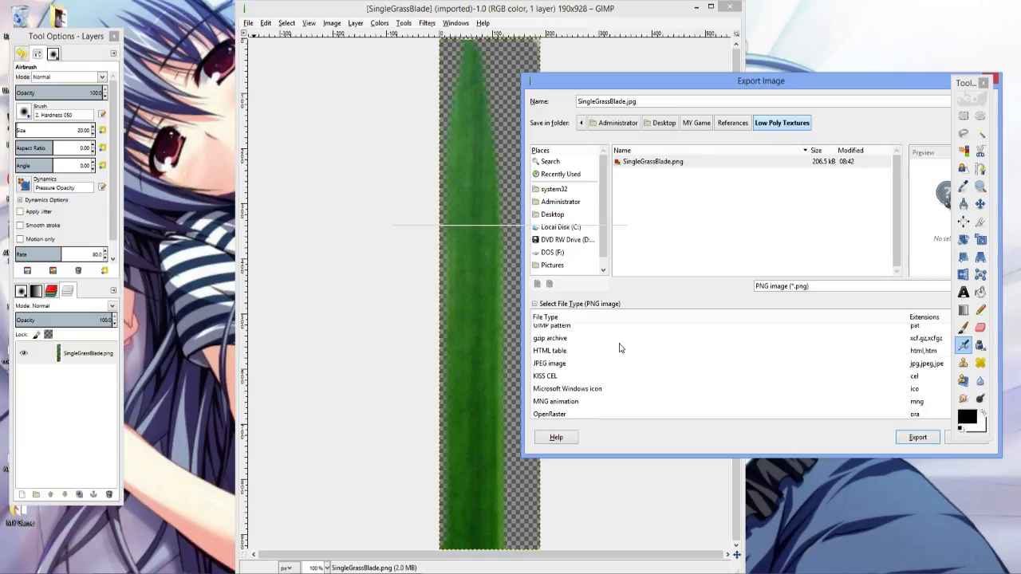
{"action": "left_click", "coordinate": [554, 375]}
{"action": "left_click", "coordinate": [551, 365]}
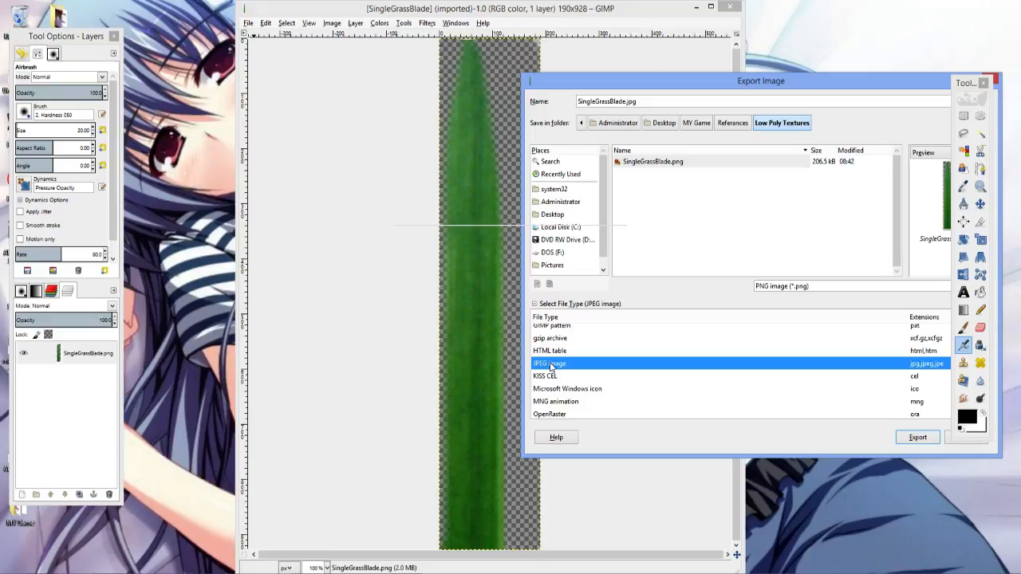
Bring up the JPEG export settings for SingleGrassBlade.jpg, examine the advanced options, and close them without exporting
{"action": "left_click", "coordinate": [918, 438]}
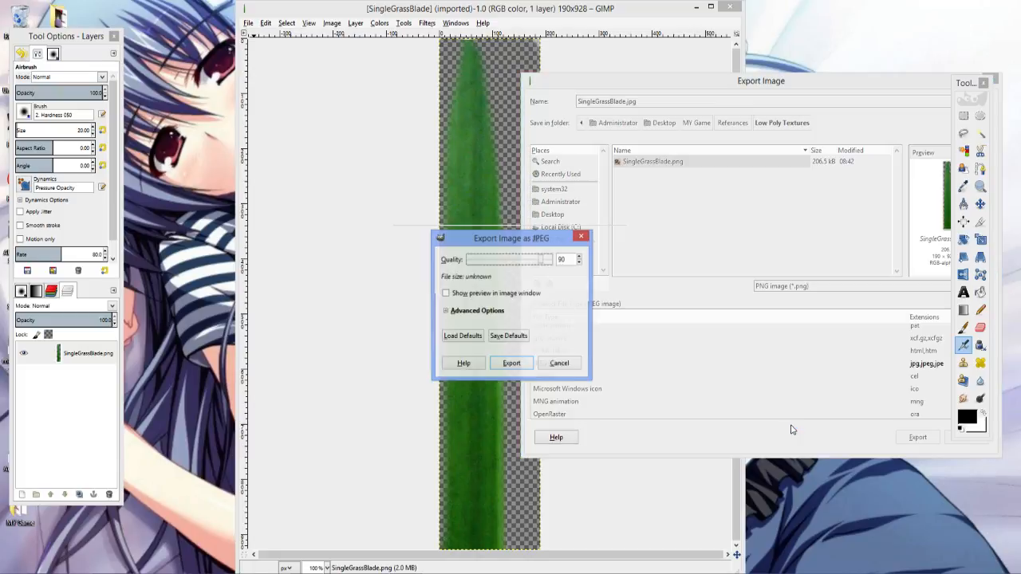
{"action": "left_click", "coordinate": [446, 311]}
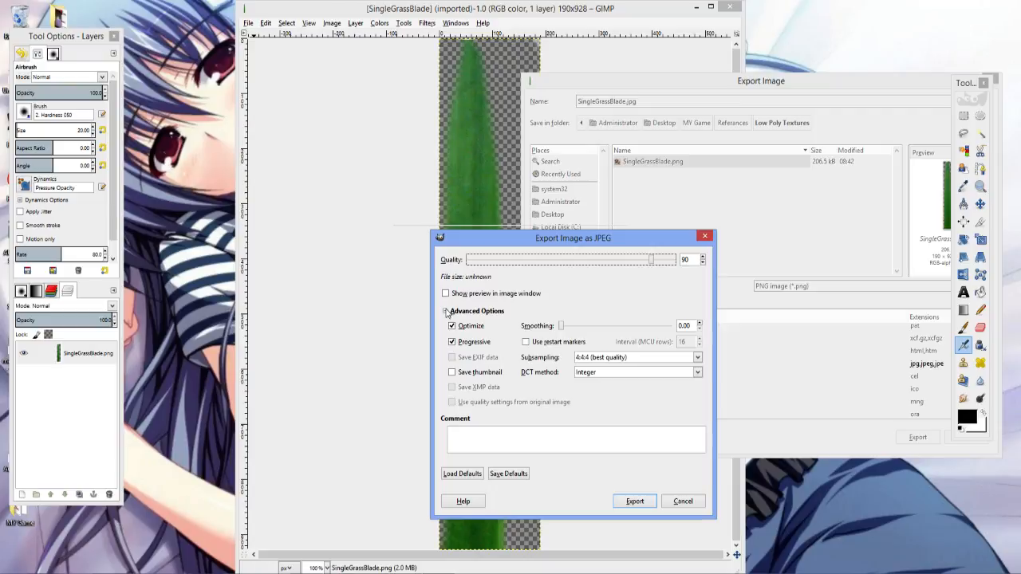
{"action": "left_click", "coordinate": [705, 235]}
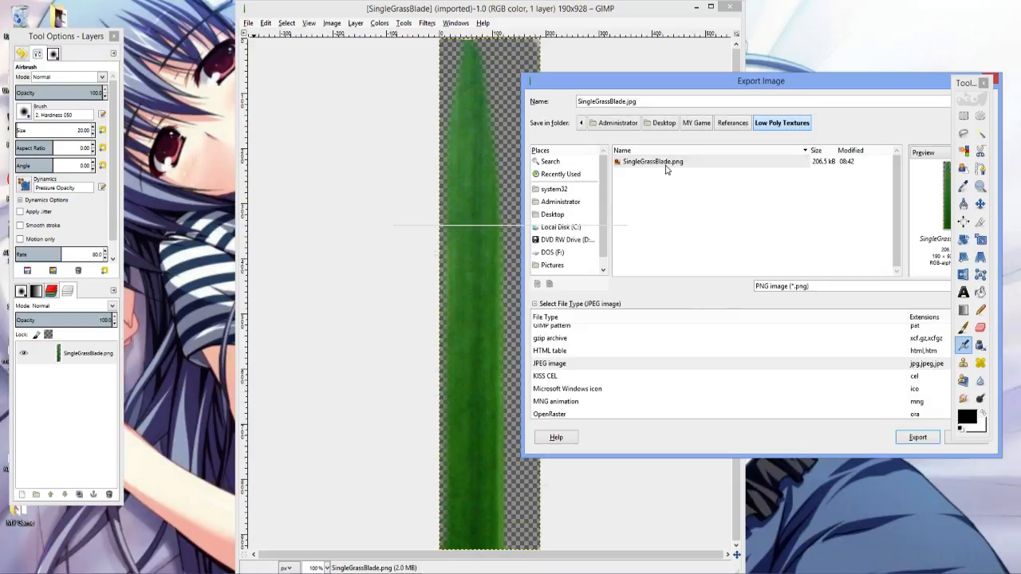
Choose the existing SingleGrassBlade.png as the export name and set the export file type to PNG image
{"action": "left_click", "coordinate": [666, 164]}
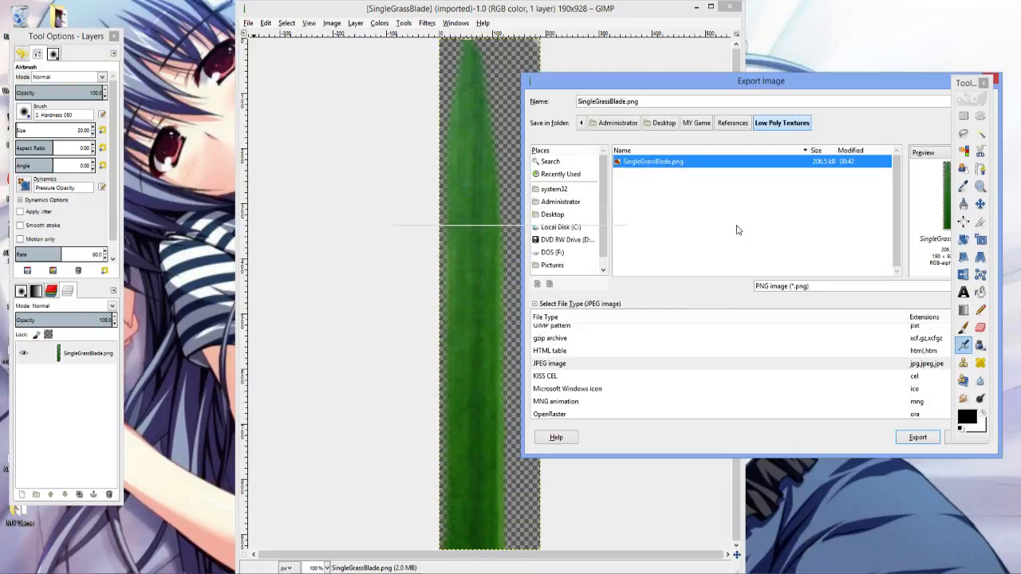
{"action": "scroll", "coordinate": [616, 353], "scroll_direction": "up", "scroll_amount": 2}
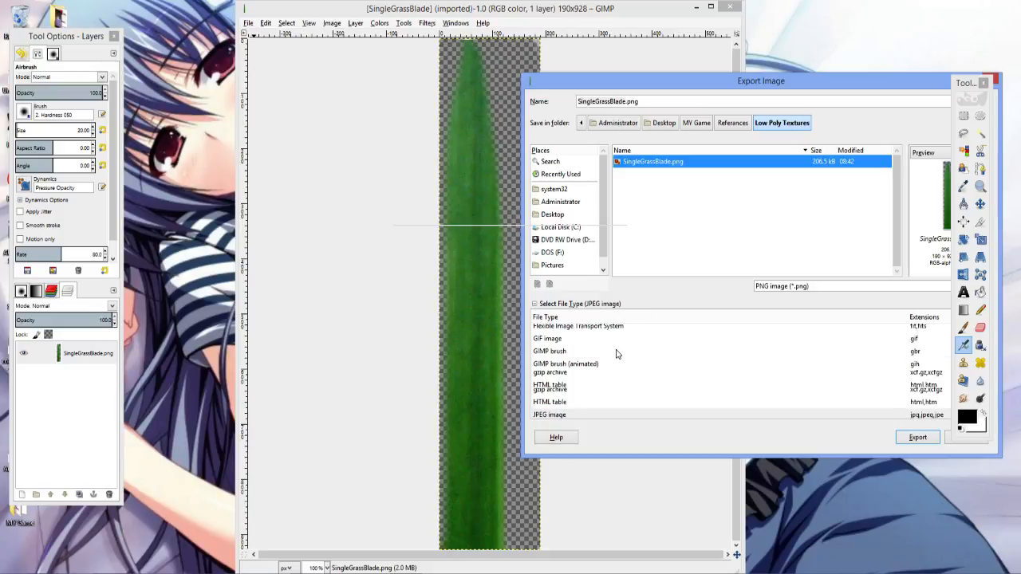
{"action": "scroll", "coordinate": [616, 354], "scroll_direction": "up", "scroll_amount": 2}
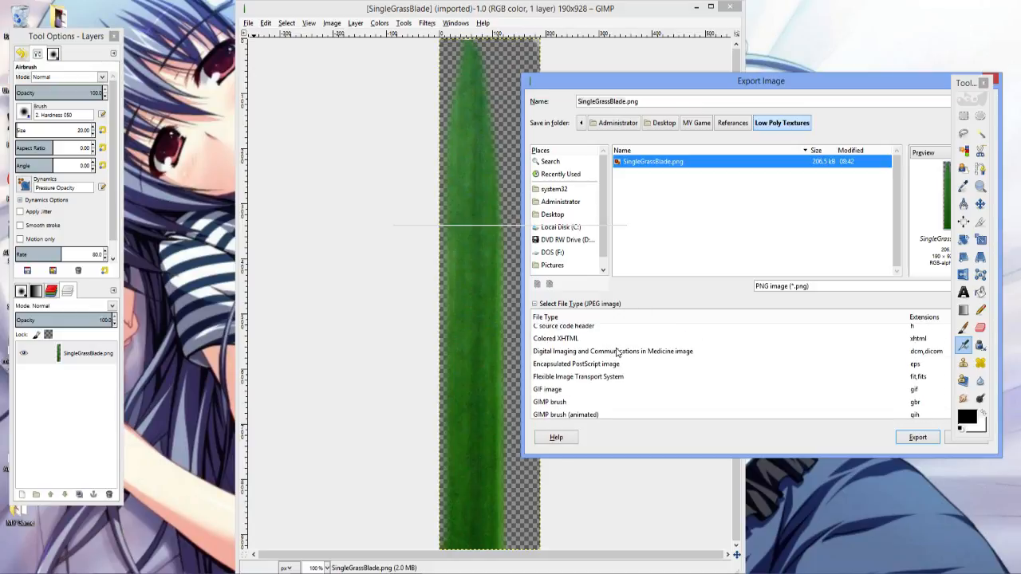
{"action": "scroll", "coordinate": [619, 354], "scroll_direction": "down", "scroll_amount": 3}
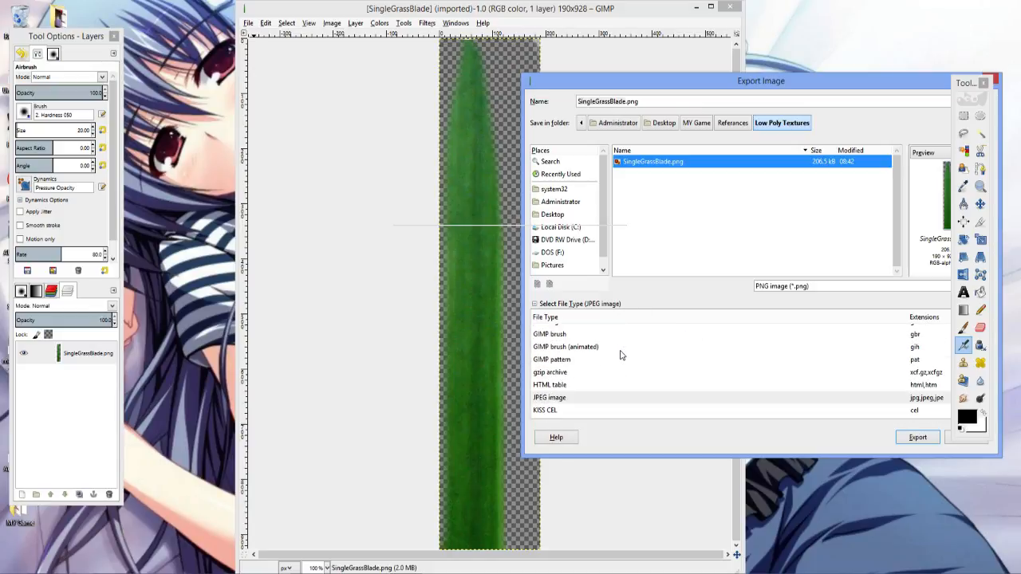
{"action": "scroll", "coordinate": [621, 355], "scroll_direction": "down", "scroll_amount": 3}
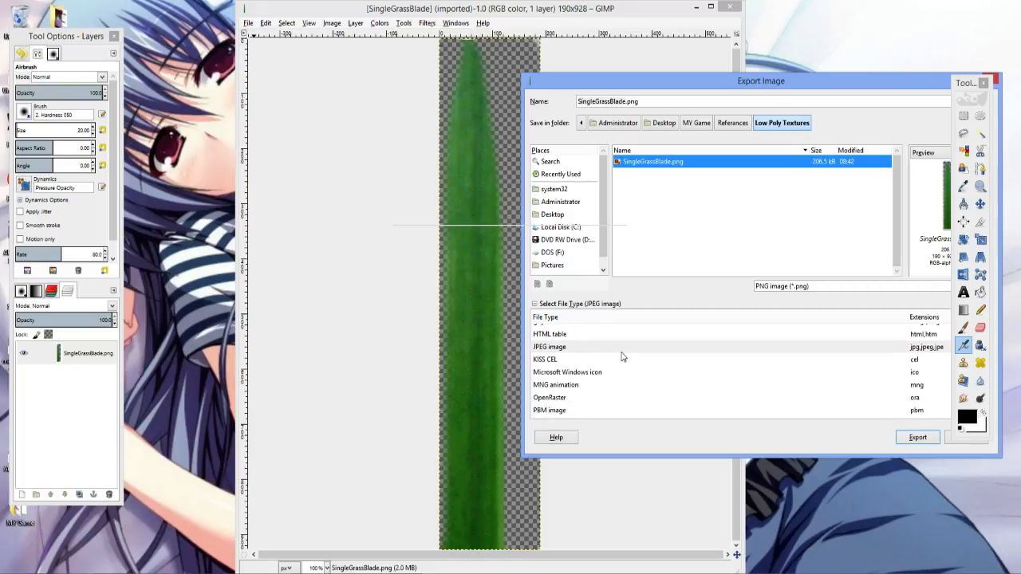
{"action": "scroll", "coordinate": [622, 357], "scroll_direction": "down", "scroll_amount": 3}
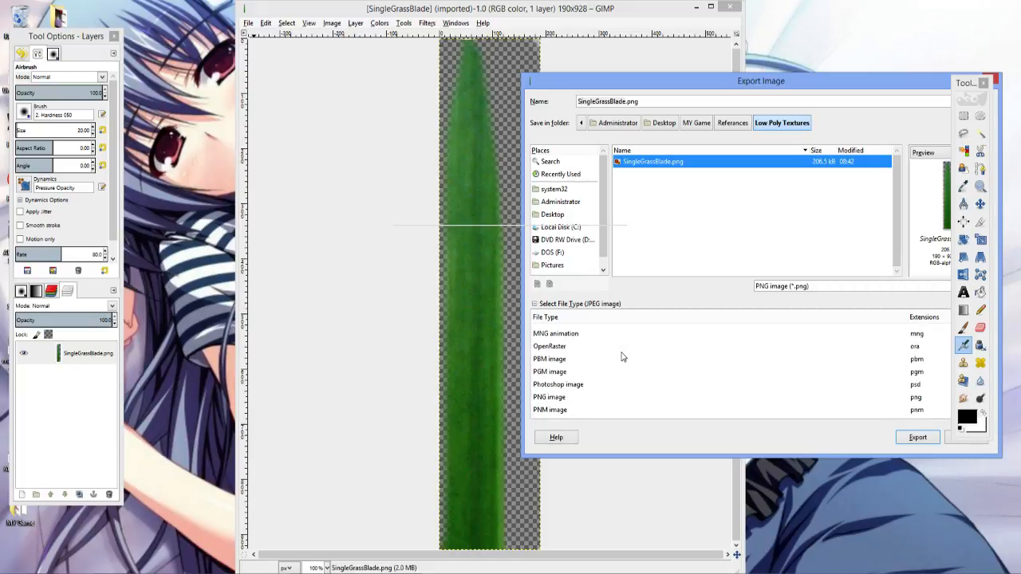
{"action": "scroll", "coordinate": [614, 374], "scroll_direction": "down", "scroll_amount": 1}
{"action": "left_click", "coordinate": [553, 380]}
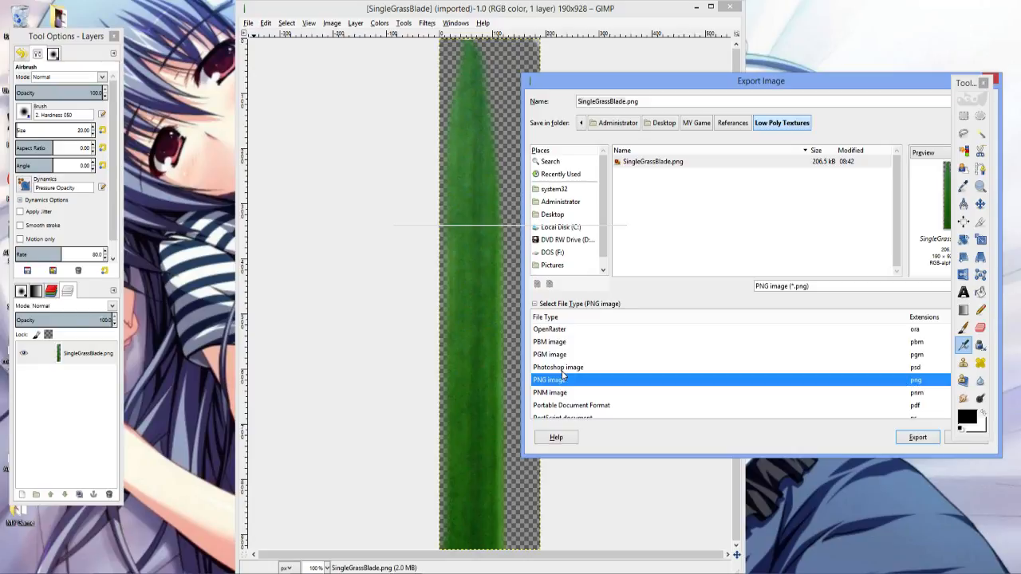
Switch the export file type to TarGA image and back to PNG image
{"action": "scroll", "coordinate": [631, 375], "scroll_direction": "down", "scroll_amount": 2}
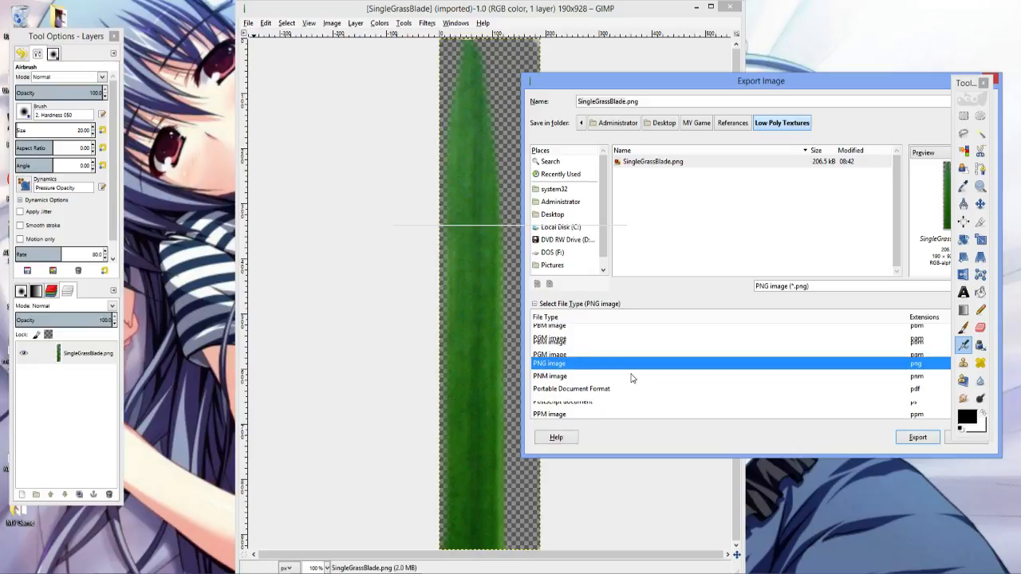
{"action": "scroll", "coordinate": [631, 378], "scroll_direction": "down", "scroll_amount": 4}
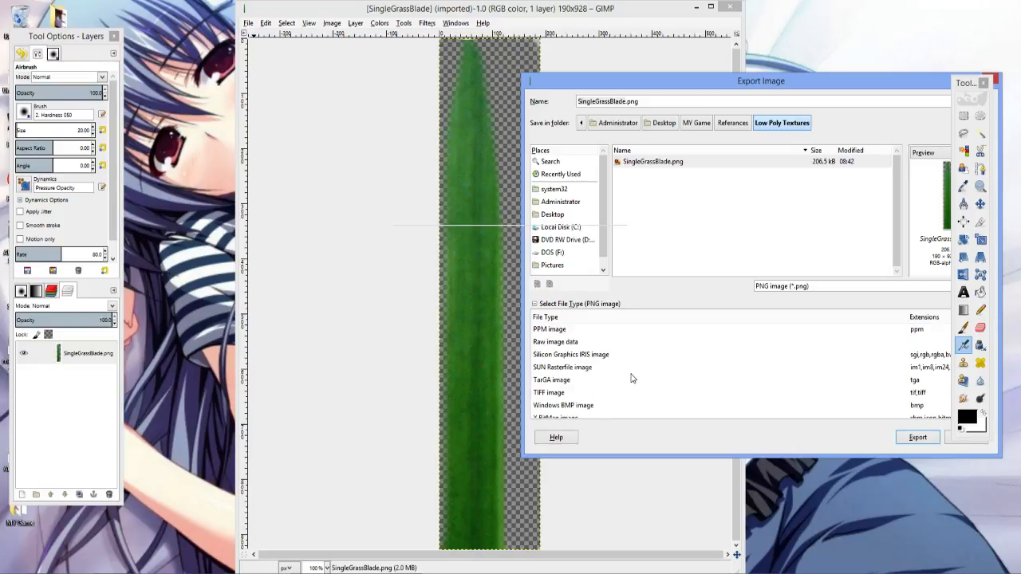
{"action": "left_click", "coordinate": [546, 379]}
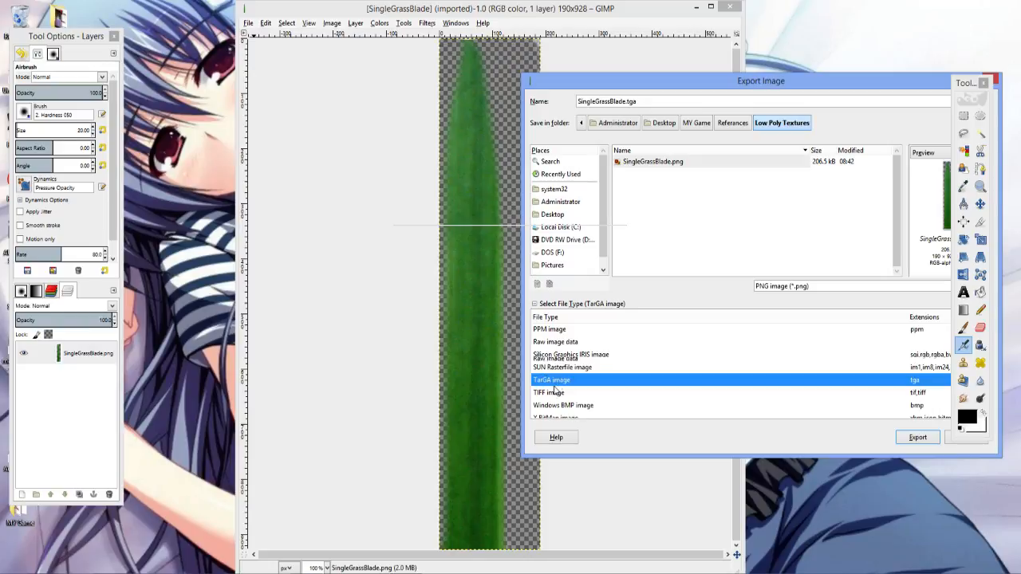
{"action": "scroll", "coordinate": [559, 382], "scroll_direction": "up", "scroll_amount": 1}
{"action": "scroll", "coordinate": [628, 385], "scroll_direction": "up", "scroll_amount": 3}
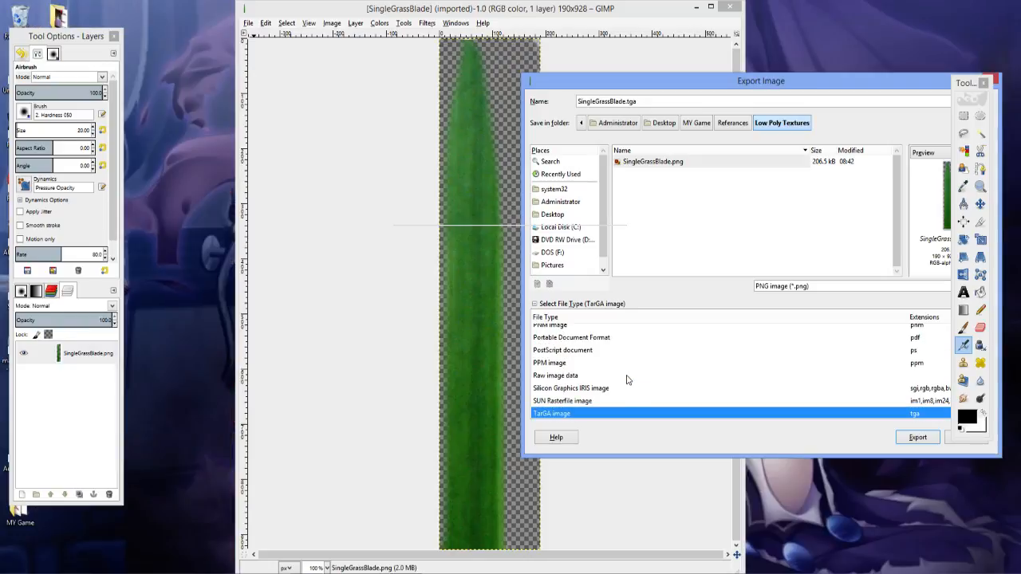
{"action": "scroll", "coordinate": [623, 381], "scroll_direction": "up", "scroll_amount": 1}
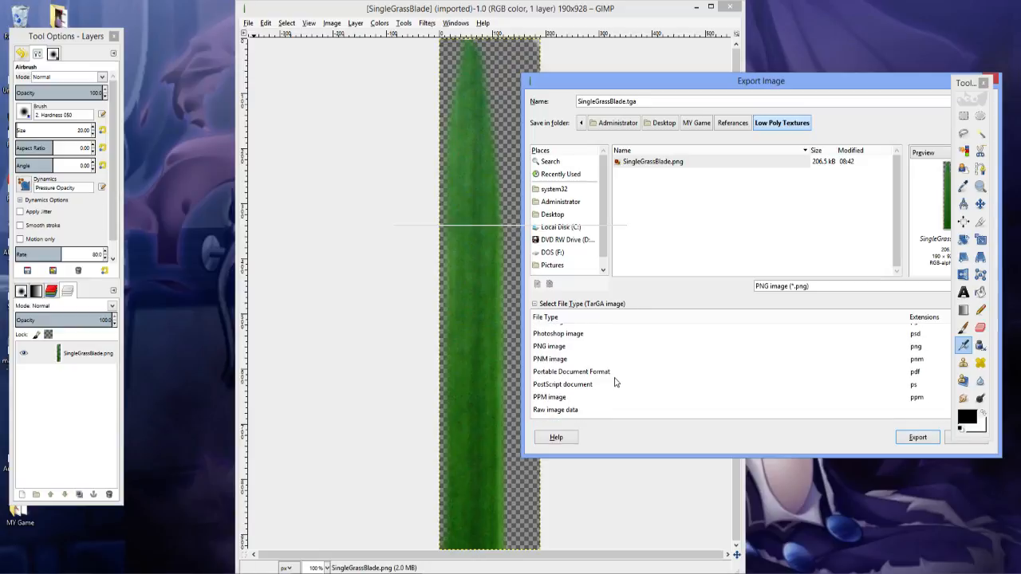
{"action": "left_click", "coordinate": [551, 346]}
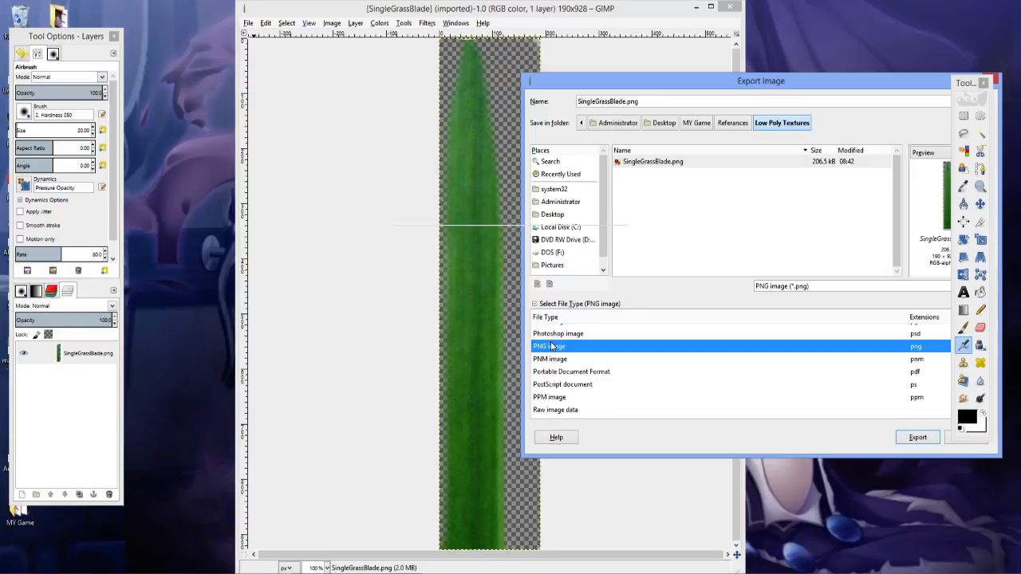
Bring up the PNG options for replacing SingleGrassBlade.png, load the default settings, and cancel the export
{"action": "left_click", "coordinate": [916, 437]}
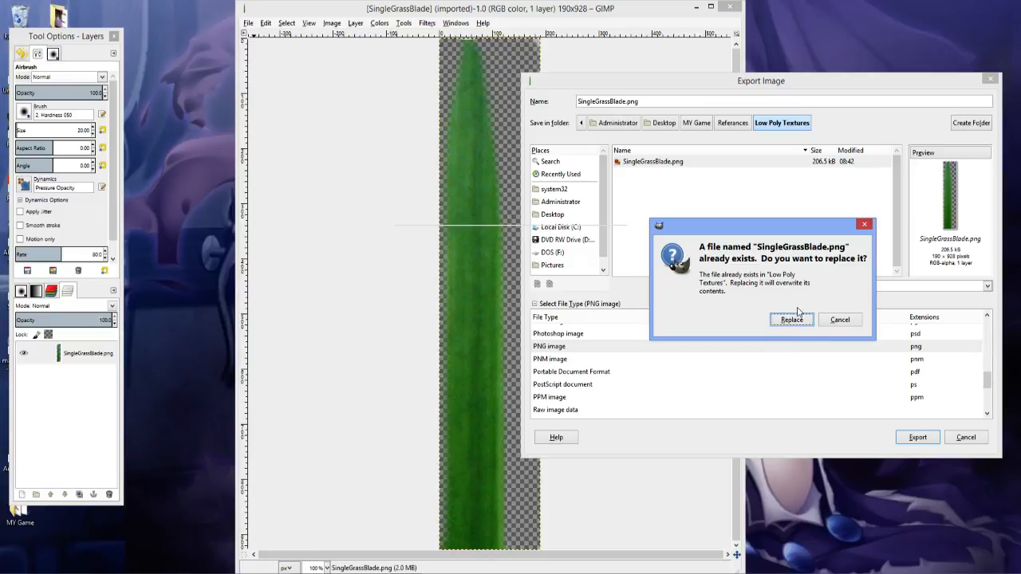
{"action": "left_click", "coordinate": [792, 319]}
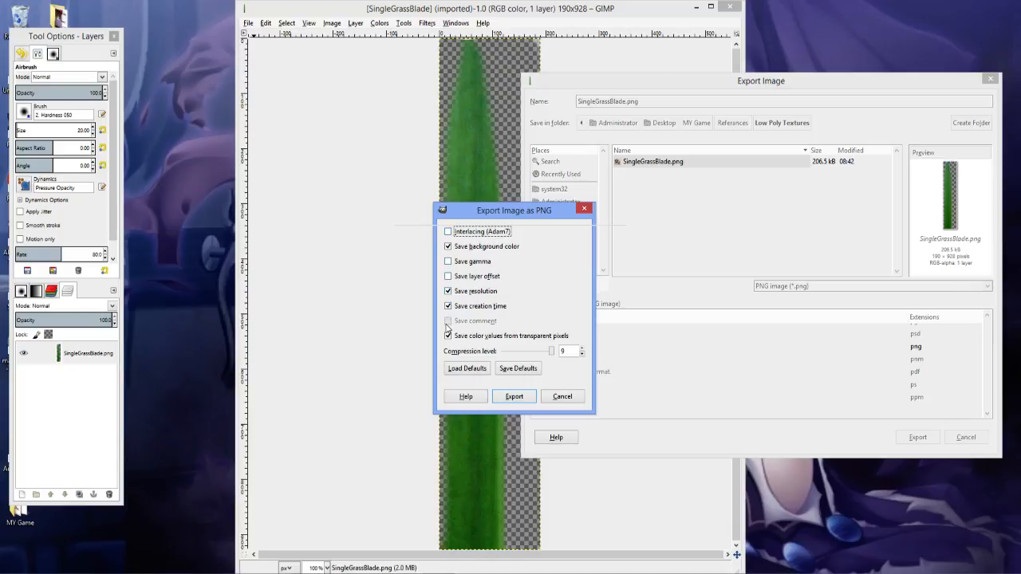
{"action": "left_click", "coordinate": [480, 369]}
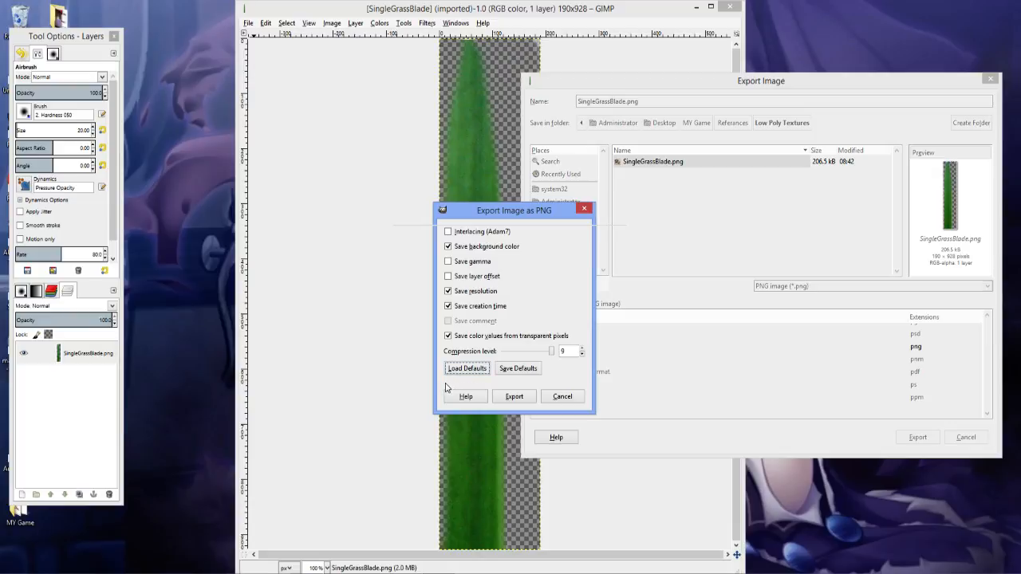
{"action": "left_click", "coordinate": [562, 398]}
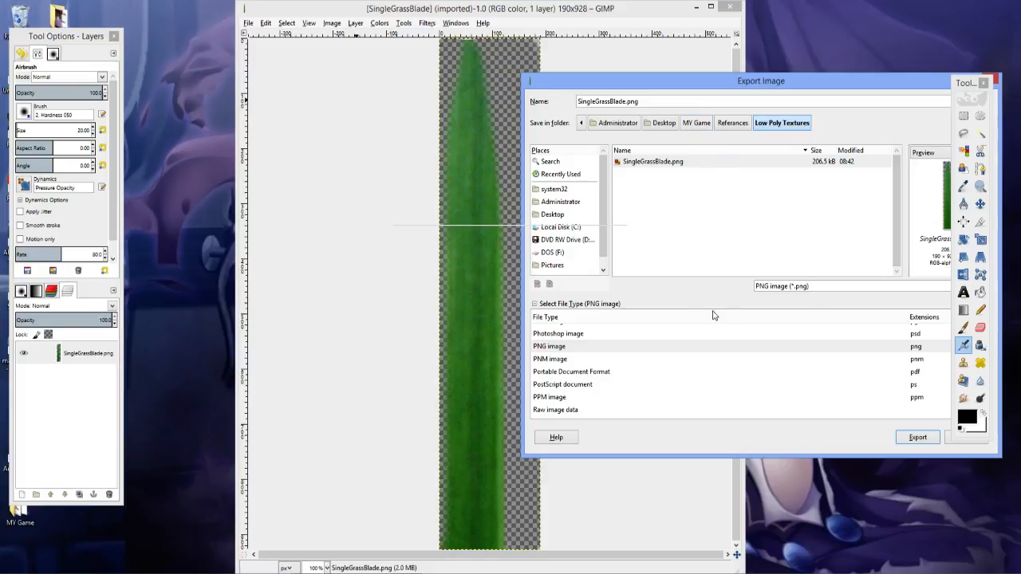
Set the export file type to TarGA image, view the TGA export settings, and close them without exporting
{"action": "scroll", "coordinate": [713, 343], "scroll_direction": "down", "scroll_amount": 1}
{"action": "scroll", "coordinate": [713, 344], "scroll_direction": "down", "scroll_amount": 2}
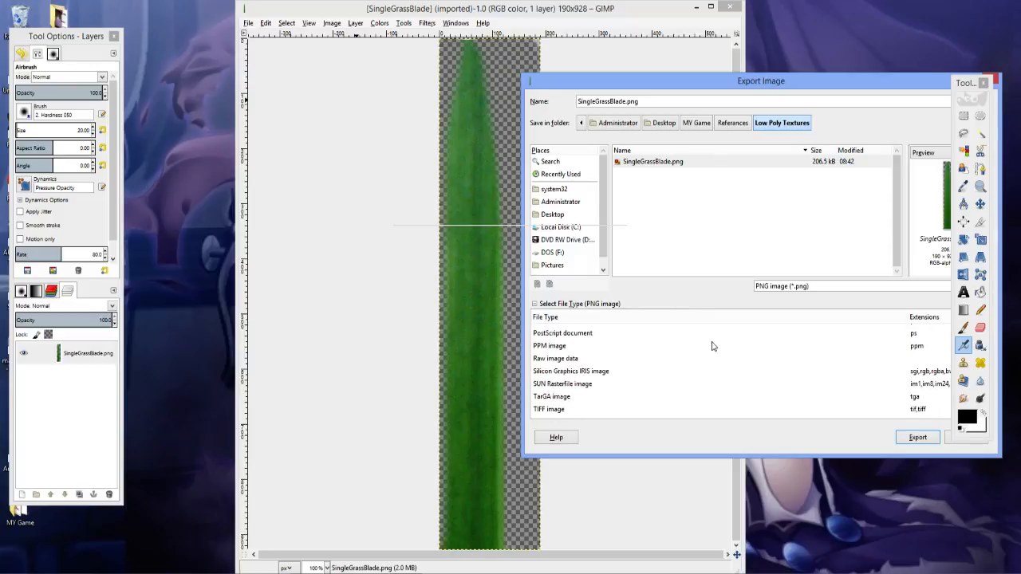
{"action": "scroll", "coordinate": [714, 347], "scroll_direction": "down", "scroll_amount": 2}
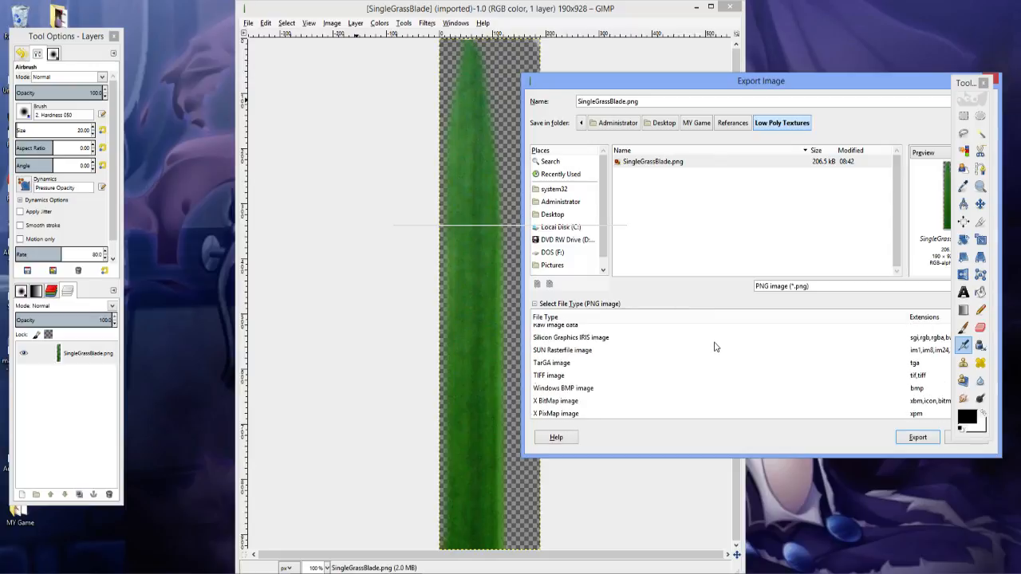
{"action": "scroll", "coordinate": [715, 347], "scroll_direction": "down", "scroll_amount": 1}
{"action": "left_click", "coordinate": [546, 346]}
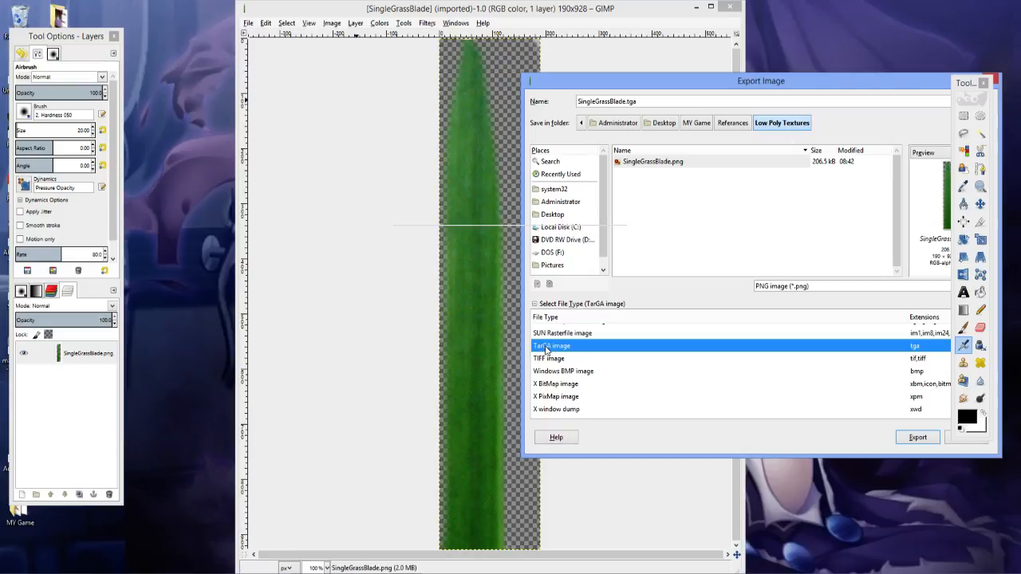
{"action": "left_click", "coordinate": [915, 438]}
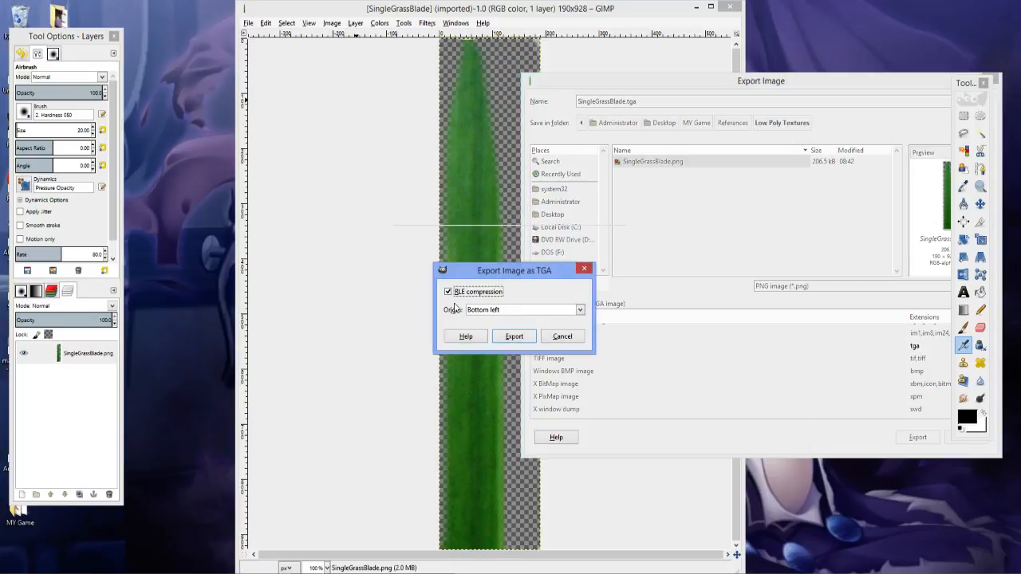
{"action": "left_click", "coordinate": [561, 337]}
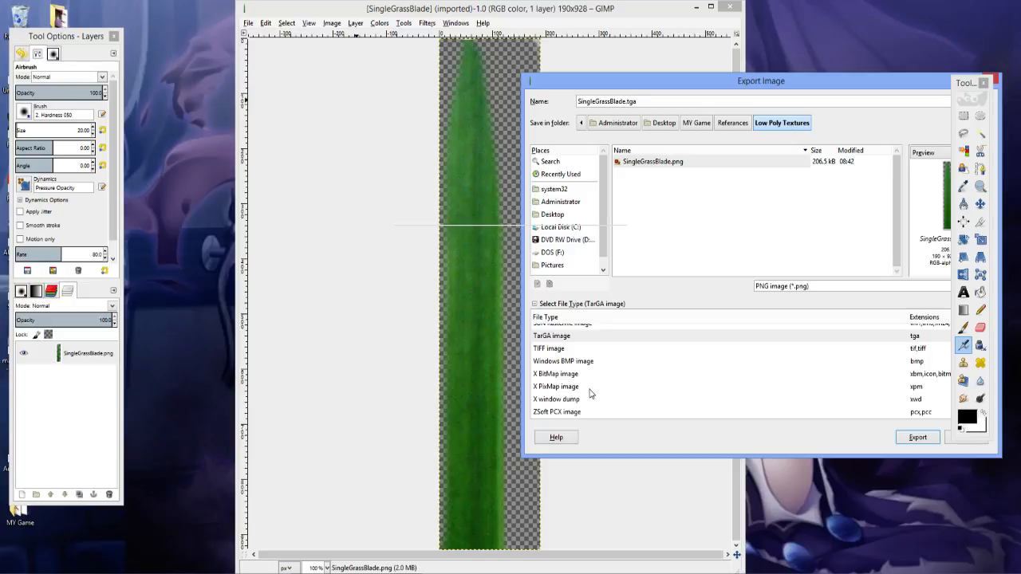
Examine the list of available export file types from the TarGA entry up to the start and back to JPEG
{"action": "scroll", "coordinate": [592, 389], "scroll_direction": "up", "scroll_amount": 3}
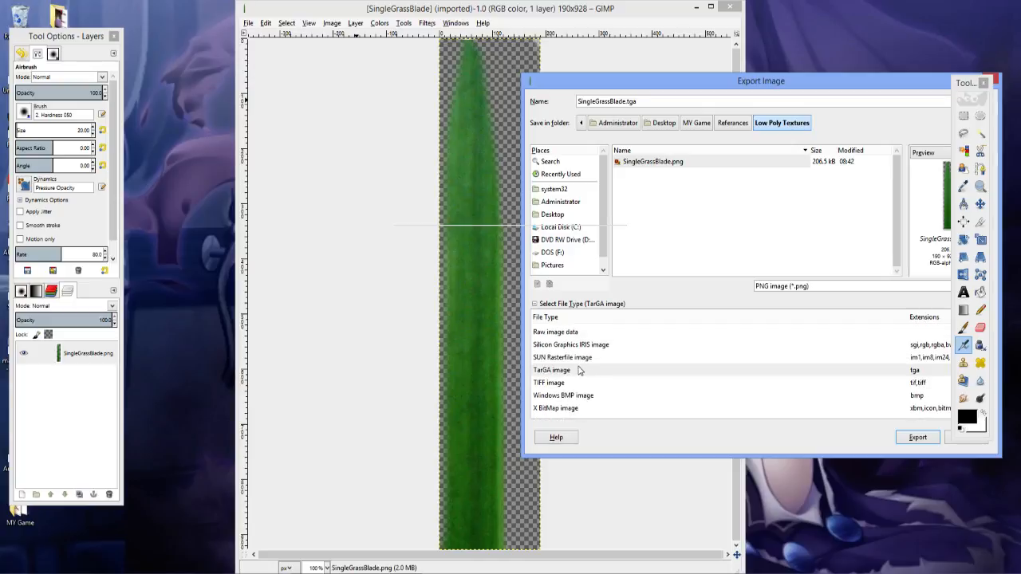
{"action": "scroll", "coordinate": [585, 376], "scroll_direction": "up", "scroll_amount": 3}
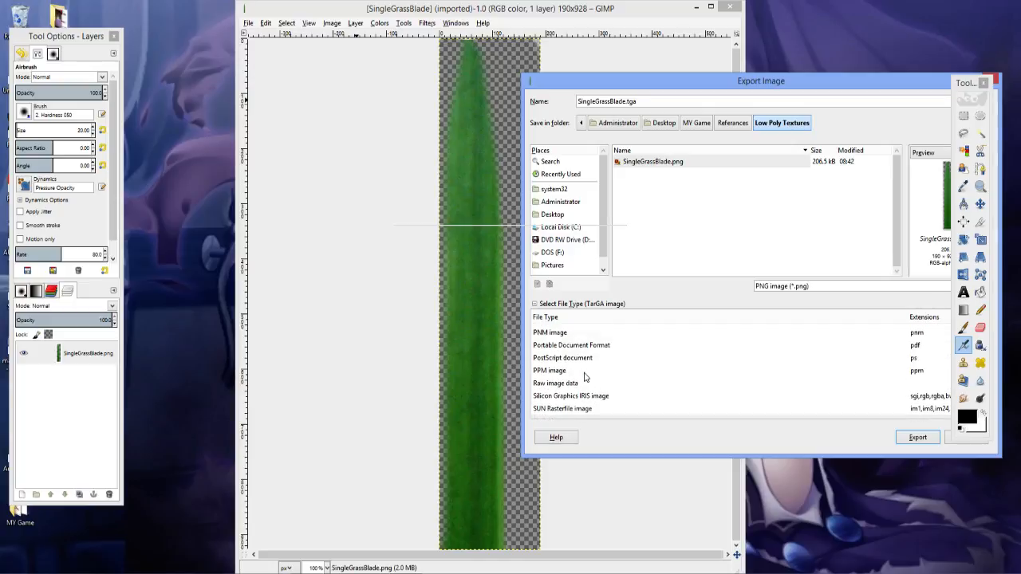
{"action": "scroll", "coordinate": [585, 378], "scroll_direction": "up", "scroll_amount": 3}
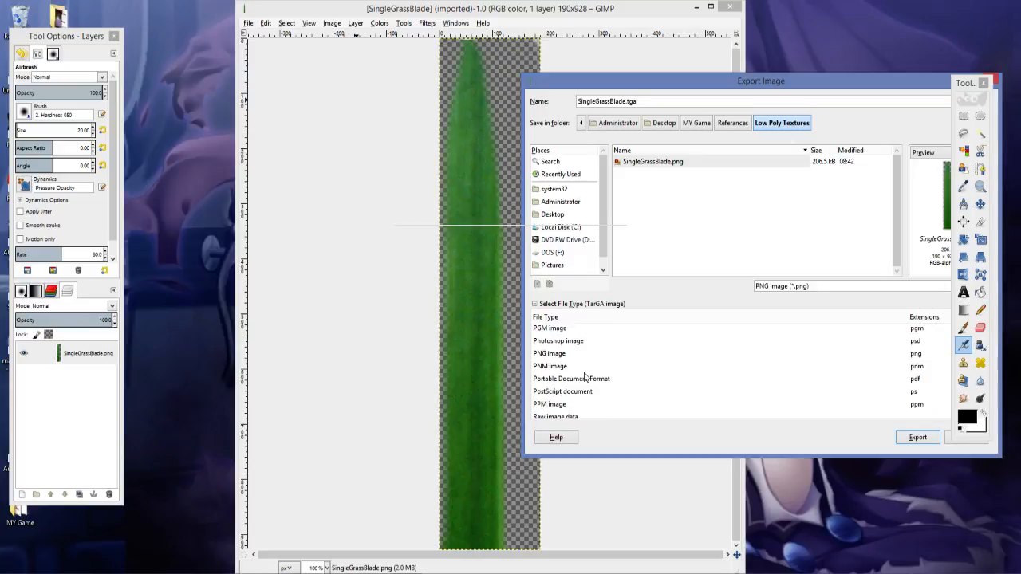
{"action": "scroll", "coordinate": [584, 377], "scroll_direction": "up", "scroll_amount": 1}
{"action": "scroll", "coordinate": [585, 377], "scroll_direction": "up", "scroll_amount": 1}
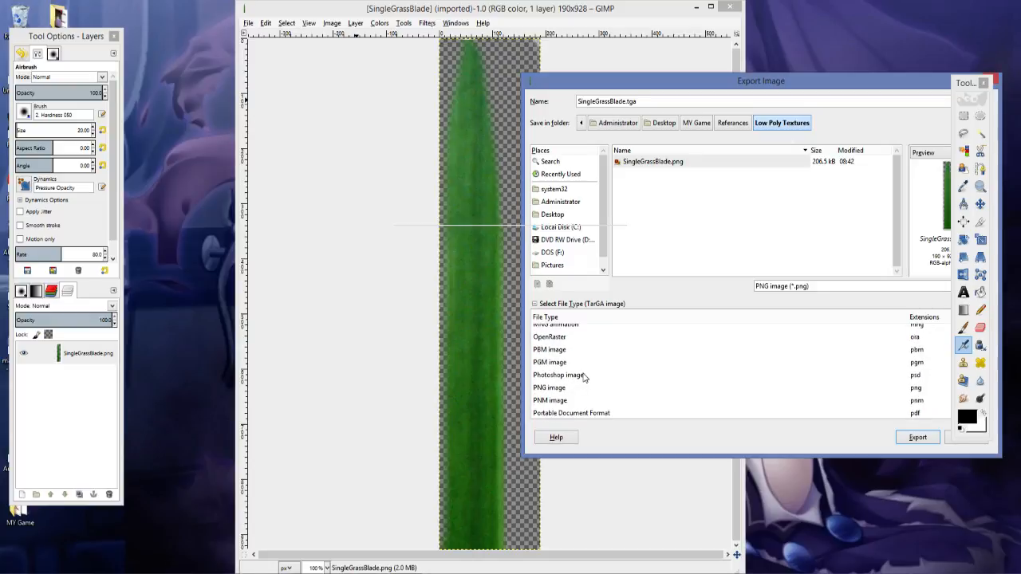
{"action": "scroll", "coordinate": [585, 377], "scroll_direction": "up", "scroll_amount": 1}
{"action": "scroll", "coordinate": [584, 377], "scroll_direction": "up", "scroll_amount": 1}
{"action": "scroll", "coordinate": [585, 378], "scroll_direction": "up", "scroll_amount": 2}
{"action": "scroll", "coordinate": [584, 378], "scroll_direction": "up", "scroll_amount": 1}
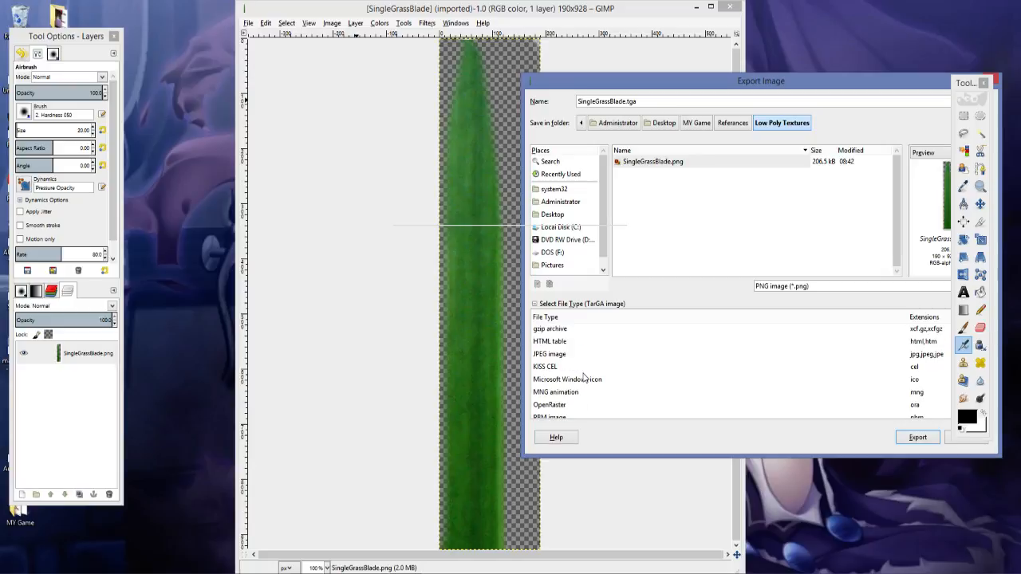
{"action": "scroll", "coordinate": [585, 377], "scroll_direction": "up", "scroll_amount": 1}
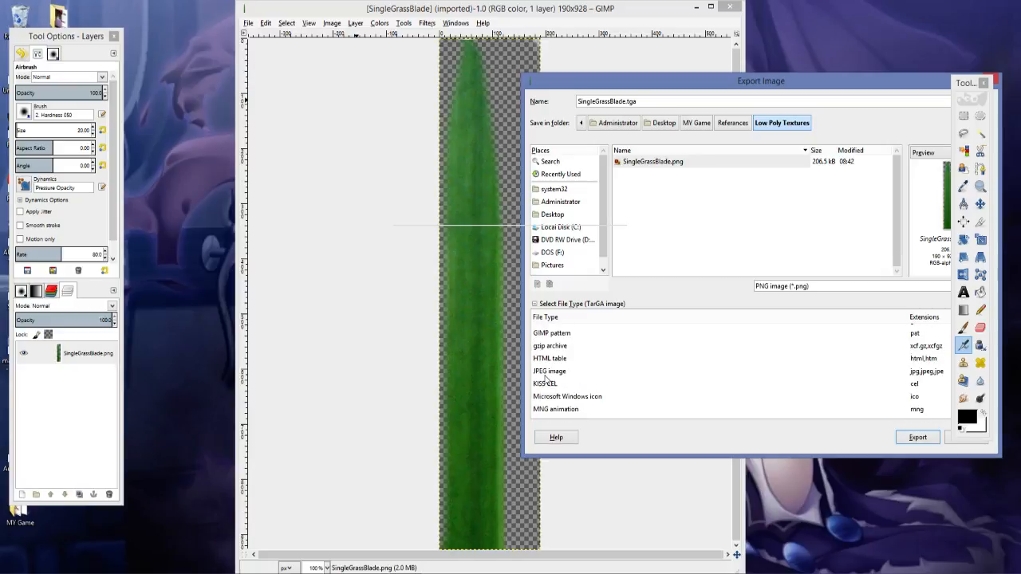
{"action": "scroll", "coordinate": [551, 352], "scroll_direction": "up", "scroll_amount": 5}
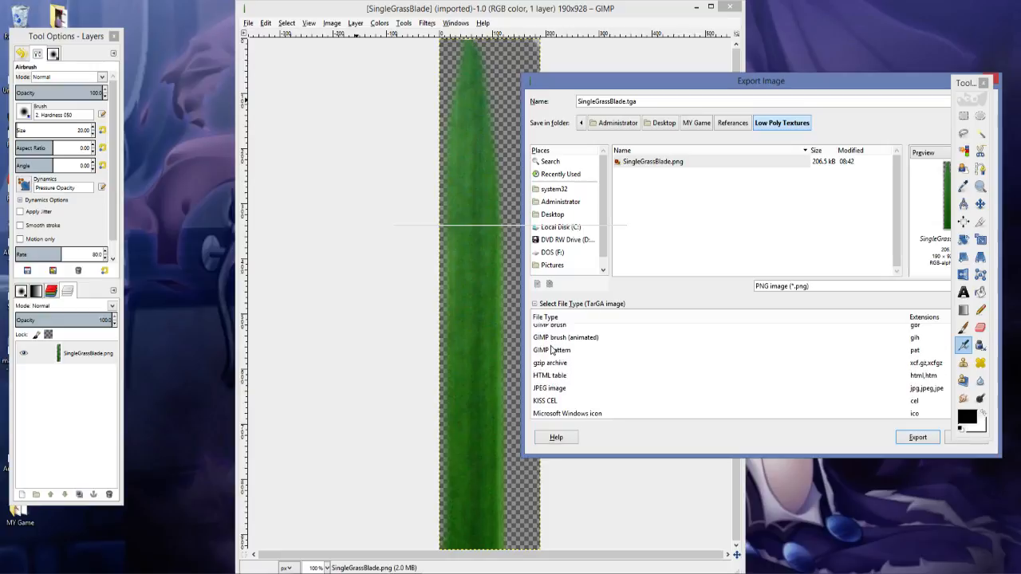
{"action": "scroll", "coordinate": [551, 351], "scroll_direction": "up", "scroll_amount": 4}
{"action": "scroll", "coordinate": [550, 350], "scroll_direction": "up", "scroll_amount": 2}
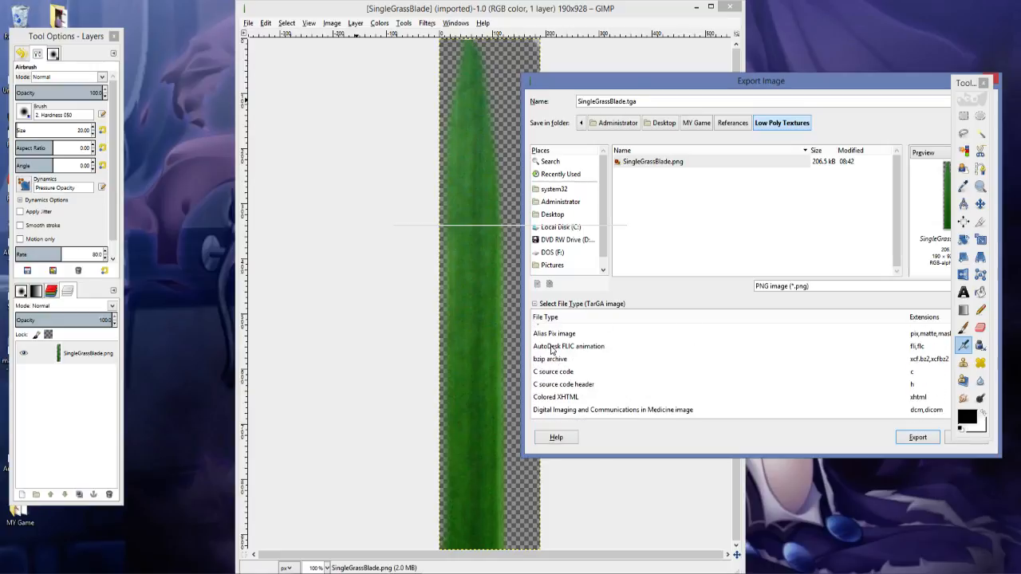
{"action": "scroll", "coordinate": [551, 351], "scroll_direction": "up", "scroll_amount": 1}
{"action": "scroll", "coordinate": [551, 349], "scroll_direction": "down", "scroll_amount": 3}
{"action": "scroll", "coordinate": [552, 348], "scroll_direction": "up", "scroll_amount": 3}
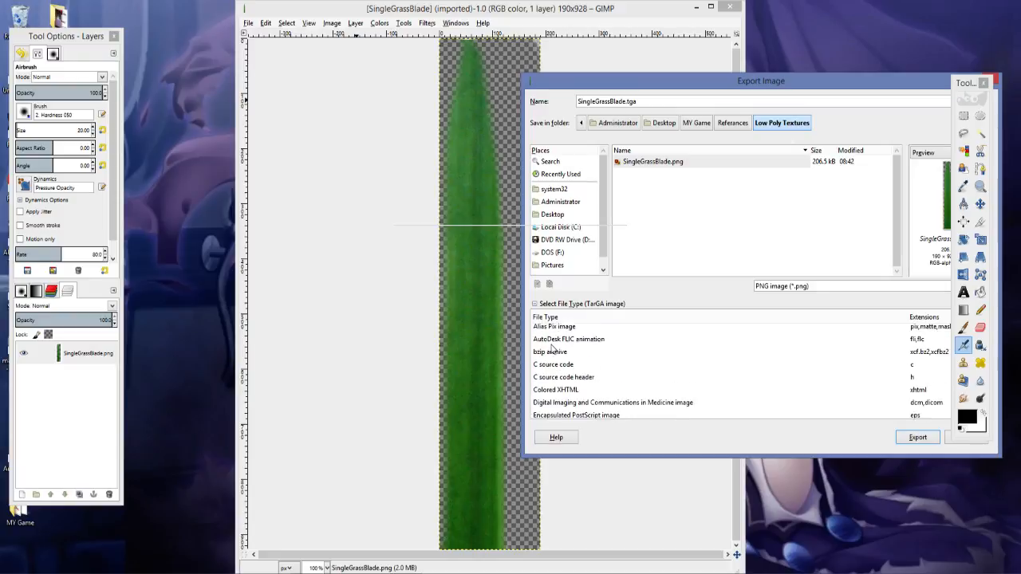
{"action": "scroll", "coordinate": [551, 349], "scroll_direction": "down", "scroll_amount": 1}
{"action": "scroll", "coordinate": [552, 349], "scroll_direction": "down", "scroll_amount": 4}
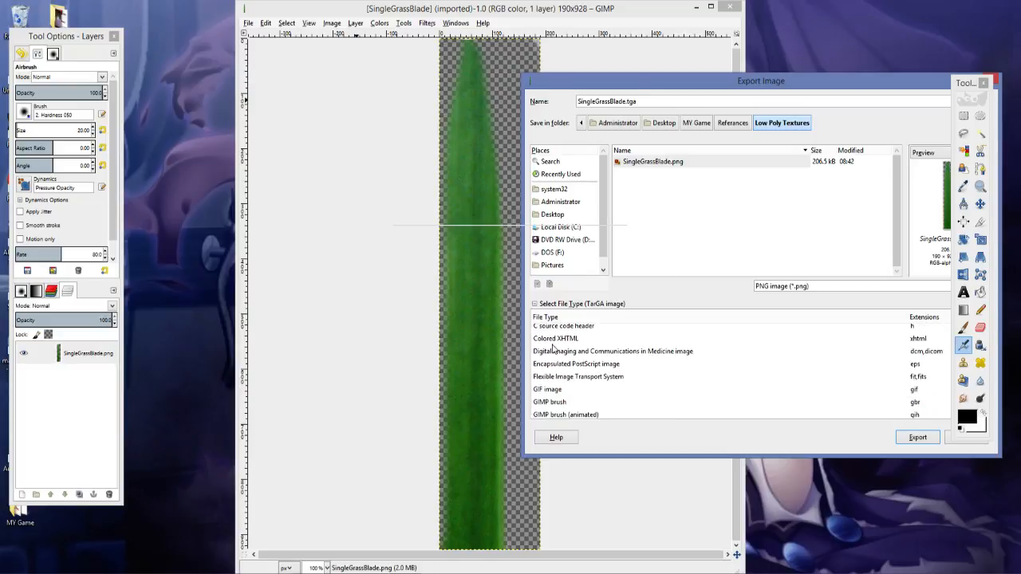
{"action": "scroll", "coordinate": [552, 349], "scroll_direction": "down", "scroll_amount": 1}
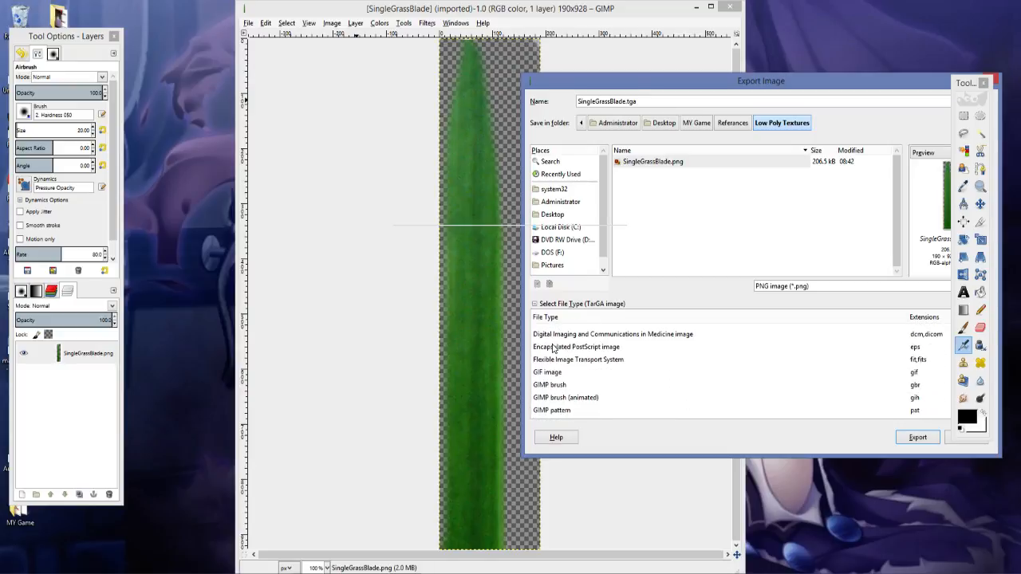
{"action": "scroll", "coordinate": [553, 349], "scroll_direction": "down", "scroll_amount": 1}
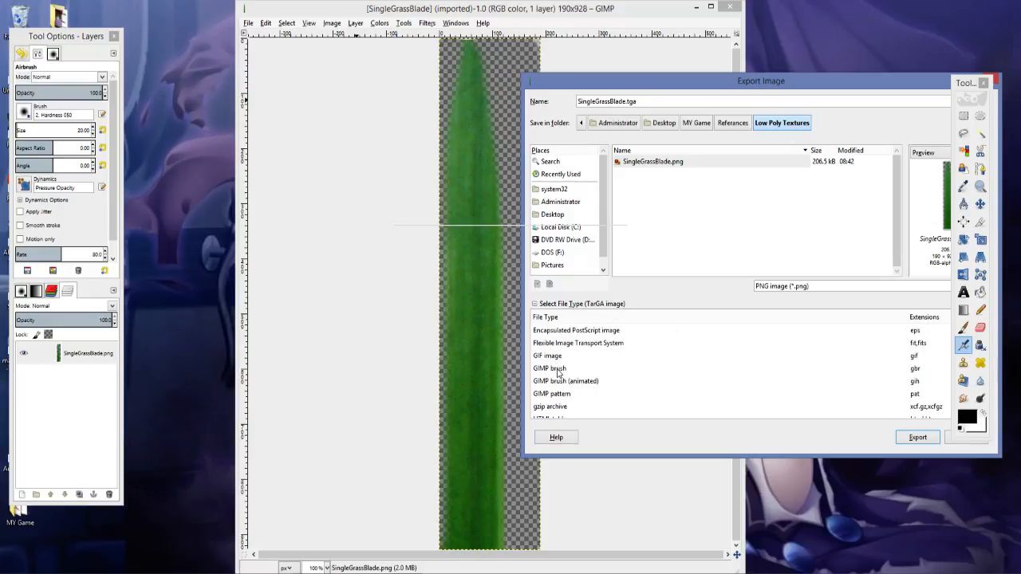
{"action": "scroll", "coordinate": [558, 372], "scroll_direction": "down", "scroll_amount": 3}
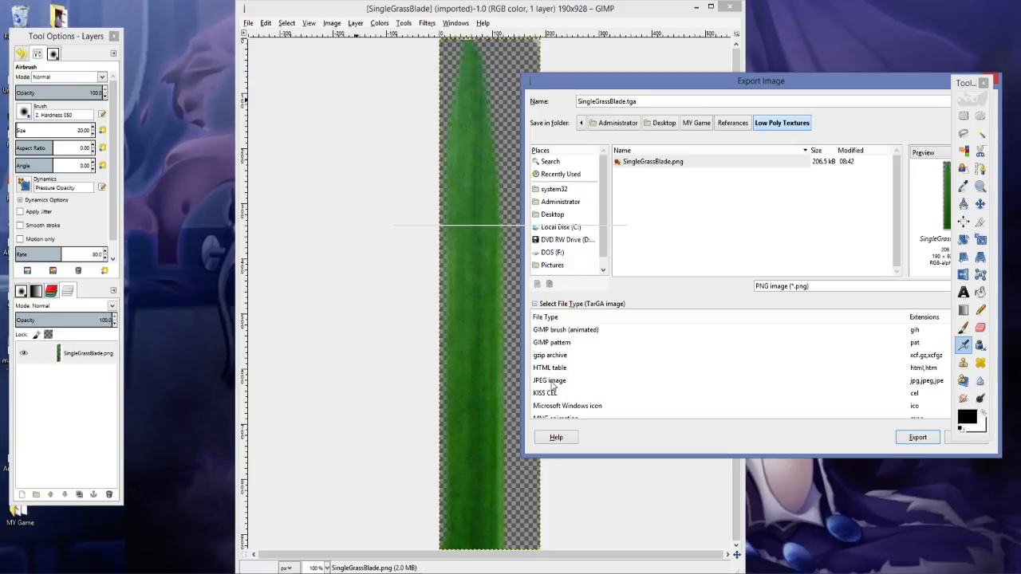
Set the export file type to PNG image and close the export without saving
{"action": "scroll", "coordinate": [633, 363], "scroll_direction": "down", "scroll_amount": 3}
{"action": "scroll", "coordinate": [632, 364], "scroll_direction": "down", "scroll_amount": 3}
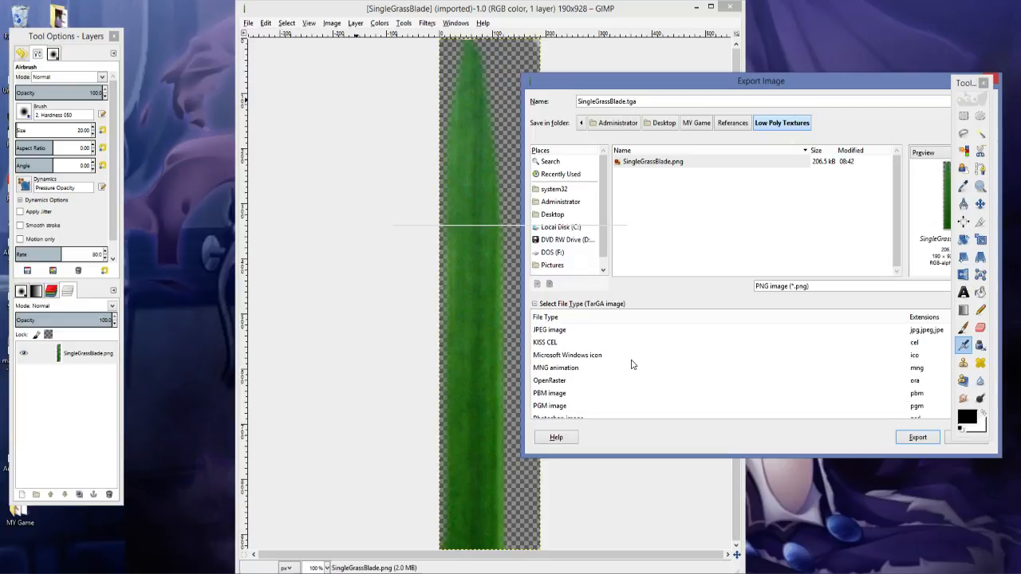
{"action": "scroll", "coordinate": [633, 364], "scroll_direction": "down", "scroll_amount": 1}
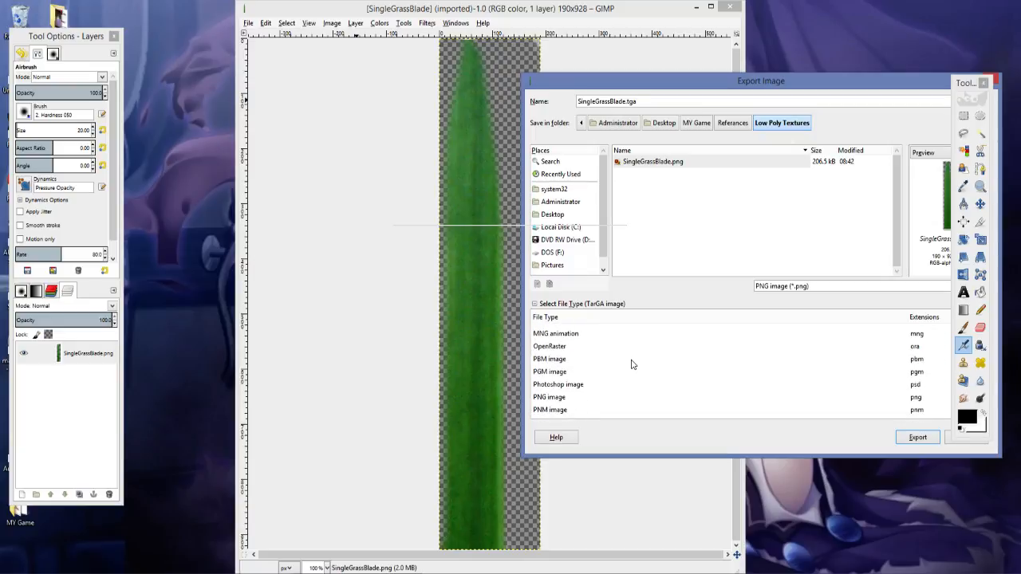
{"action": "left_click", "coordinate": [546, 403]}
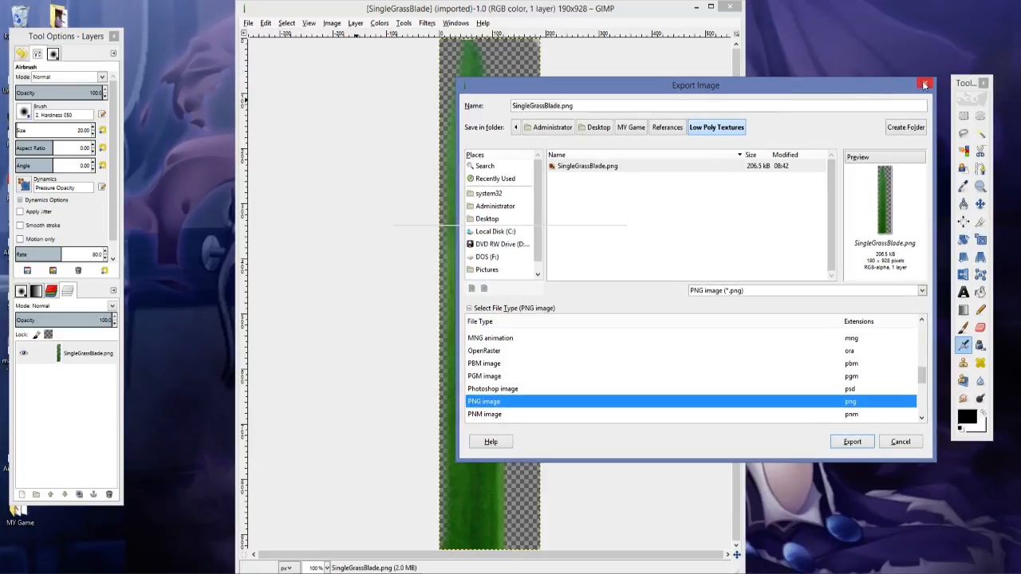
{"action": "left_click", "coordinate": [925, 83]}
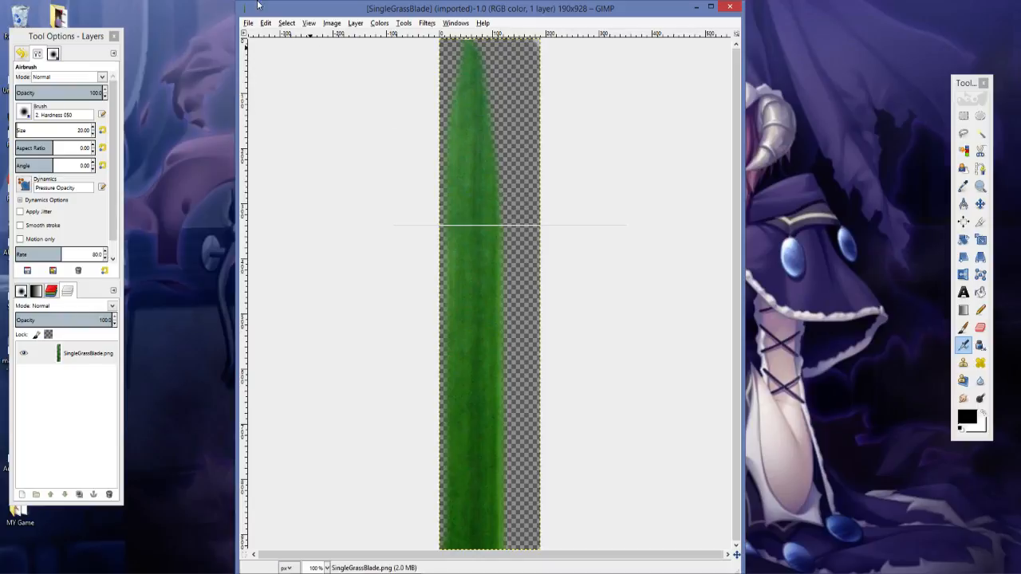
Reopen the image export, show All images in the folder, select SingleGrassBlade.png, and close without exporting
{"action": "left_click", "coordinate": [249, 24]}
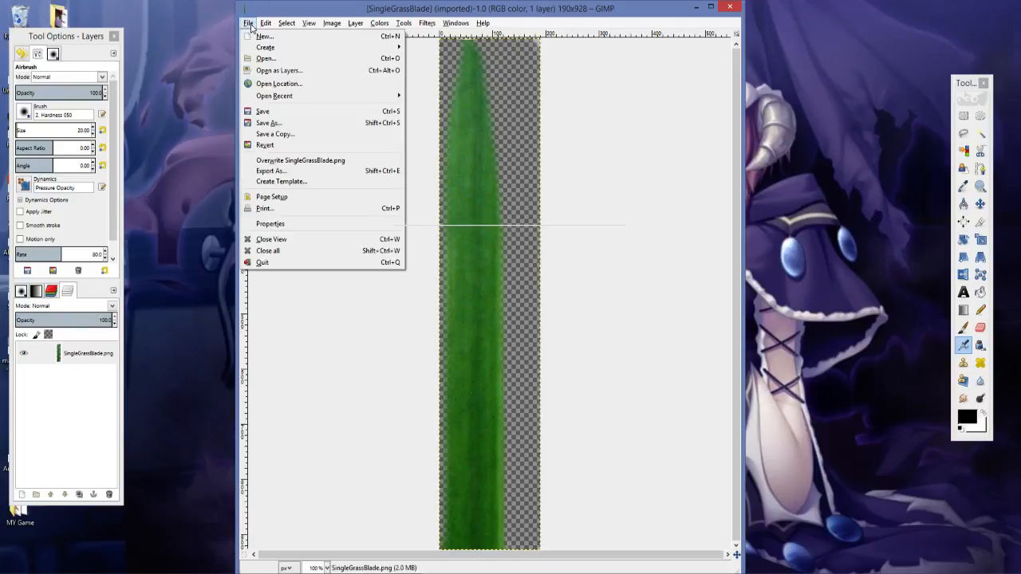
{"action": "left_click", "coordinate": [266, 171]}
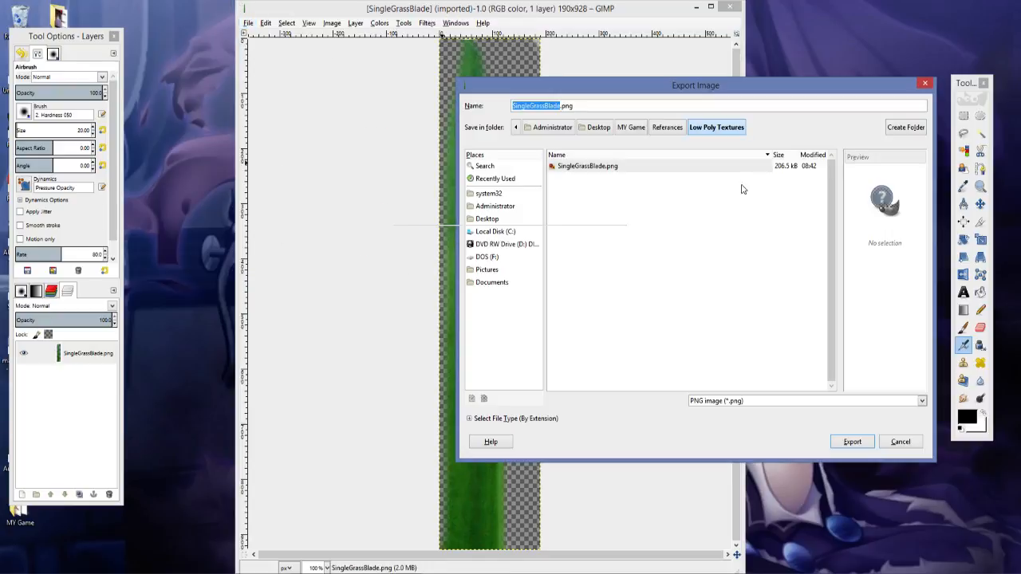
{"action": "left_click", "coordinate": [786, 405]}
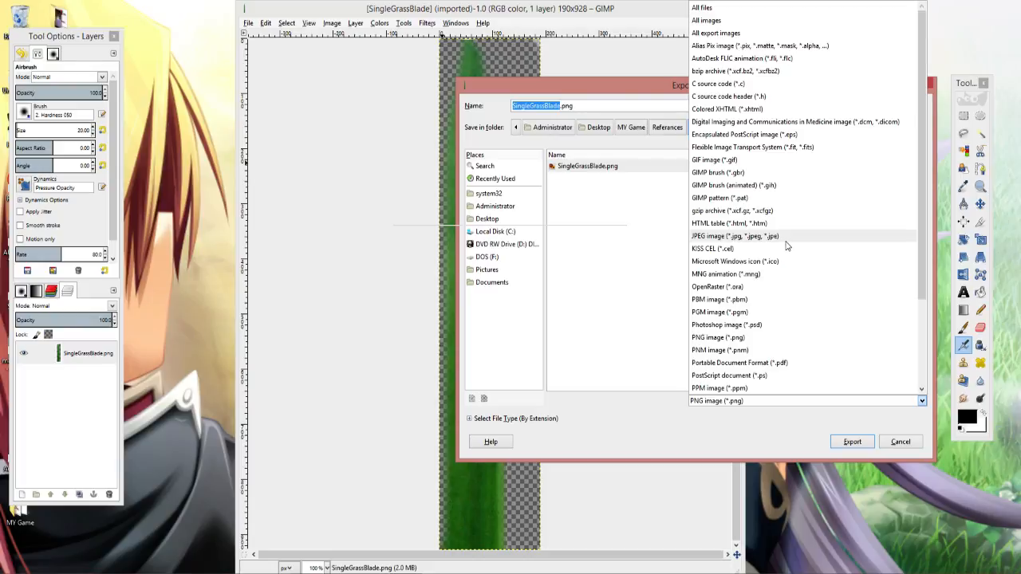
{"action": "left_click", "coordinate": [746, 22]}
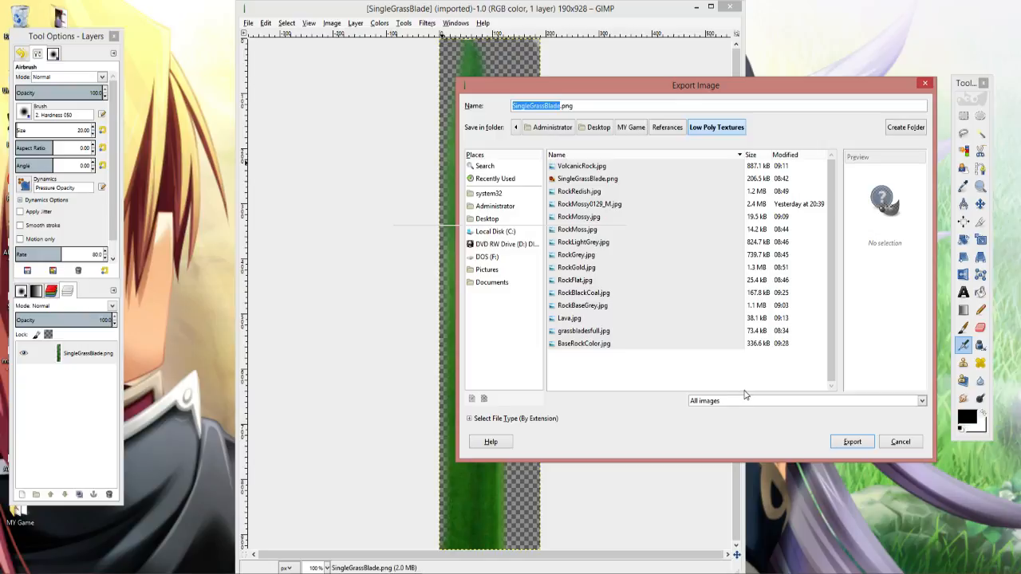
{"action": "left_click", "coordinate": [592, 170]}
{"action": "left_click", "coordinate": [593, 181]}
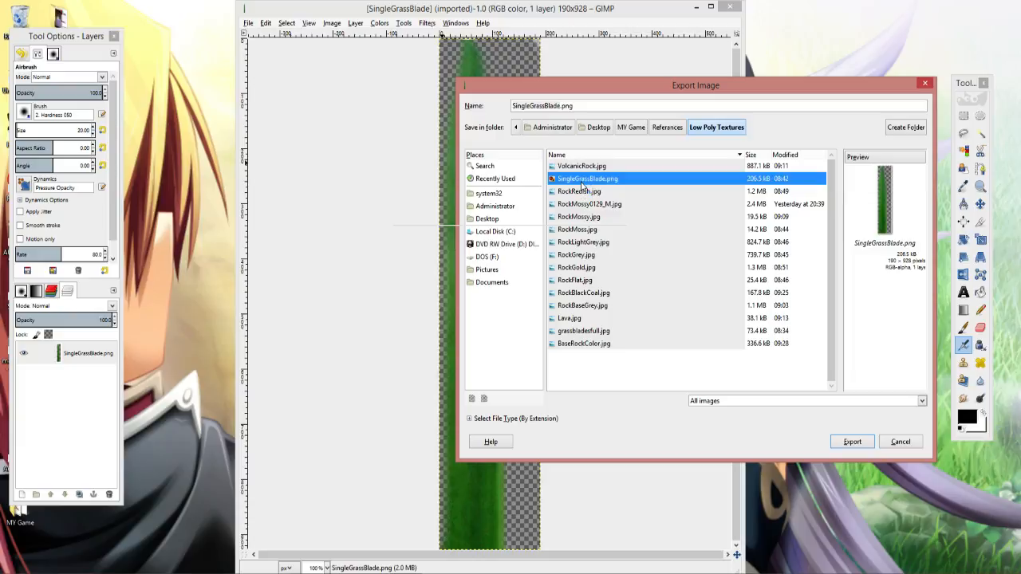
{"action": "left_click", "coordinate": [926, 83]}
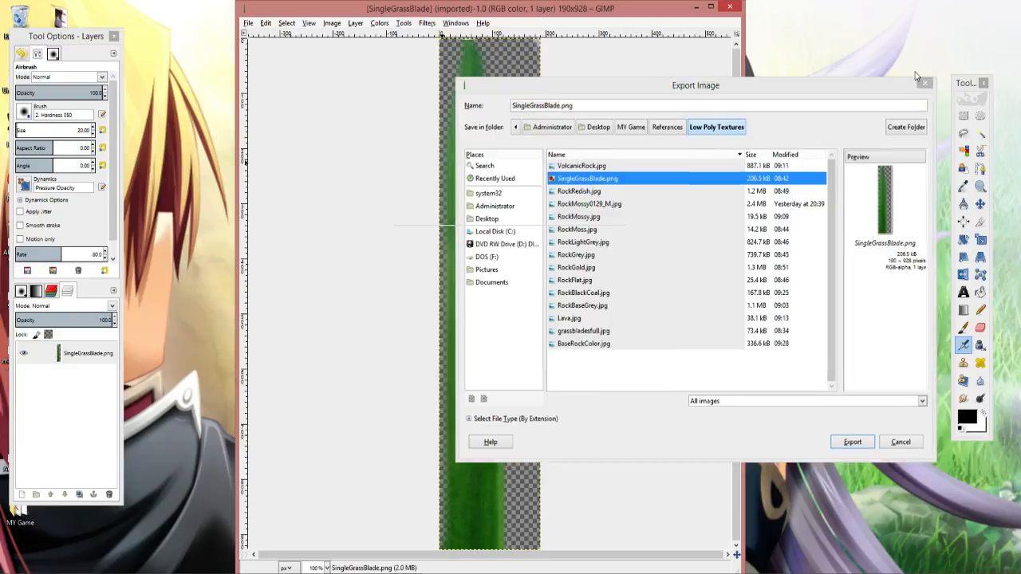
Switch to Blender, start adding images as planes, and select SingleGrassBlade.png in the Low Poly Textures folder
{"action": "left_click", "coordinate": [696, 7]}
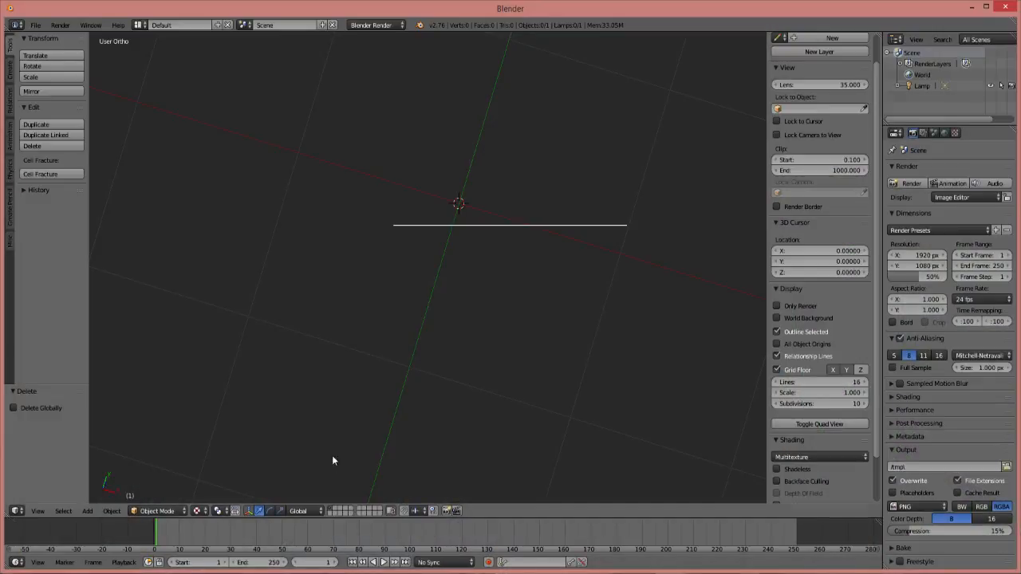
{"action": "key", "text": "shift+a"}
{"action": "mouse_move", "coordinate": [396, 363]}
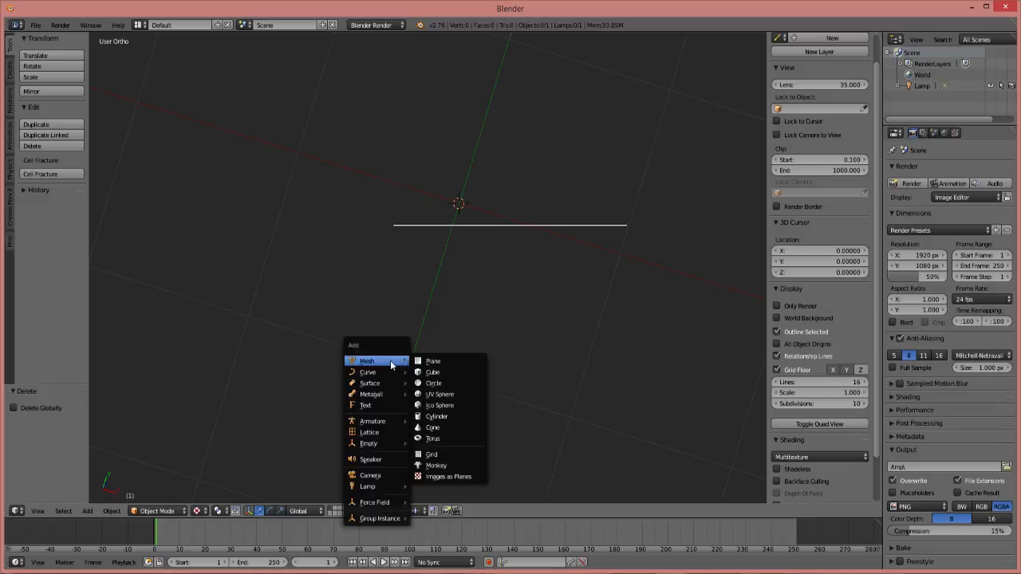
{"action": "left_click", "coordinate": [460, 477]}
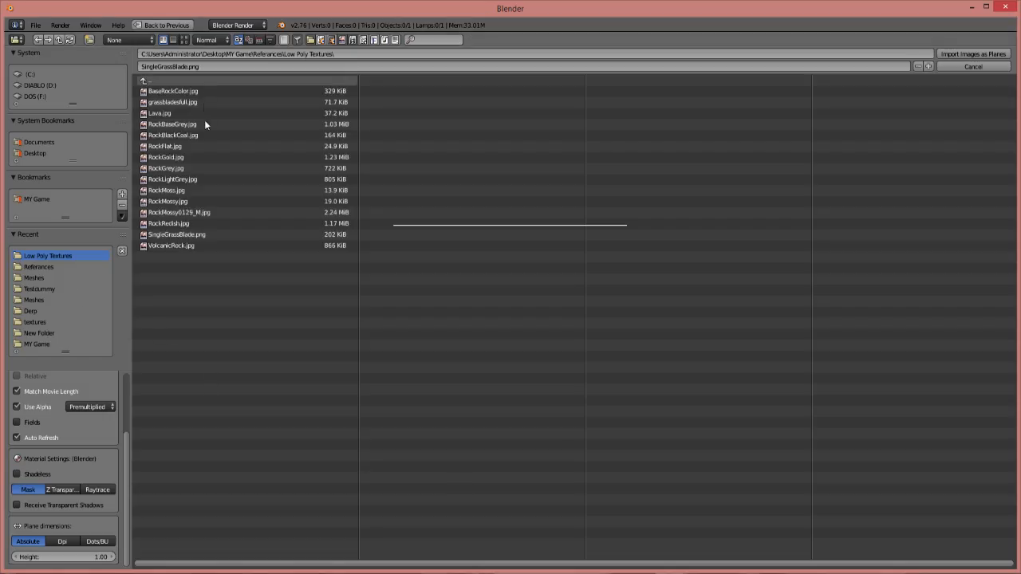
{"action": "left_click", "coordinate": [202, 234]}
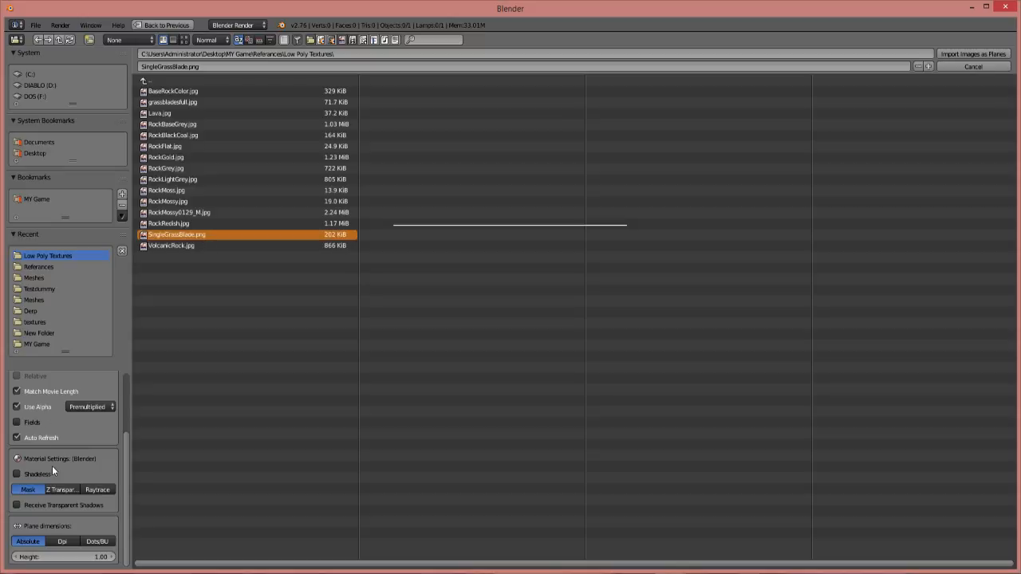
Turn off Match Movie Length and keep the material transparency on Mask with Auto Refresh enabled
{"action": "left_click", "coordinate": [72, 490]}
{"action": "left_click", "coordinate": [30, 489]}
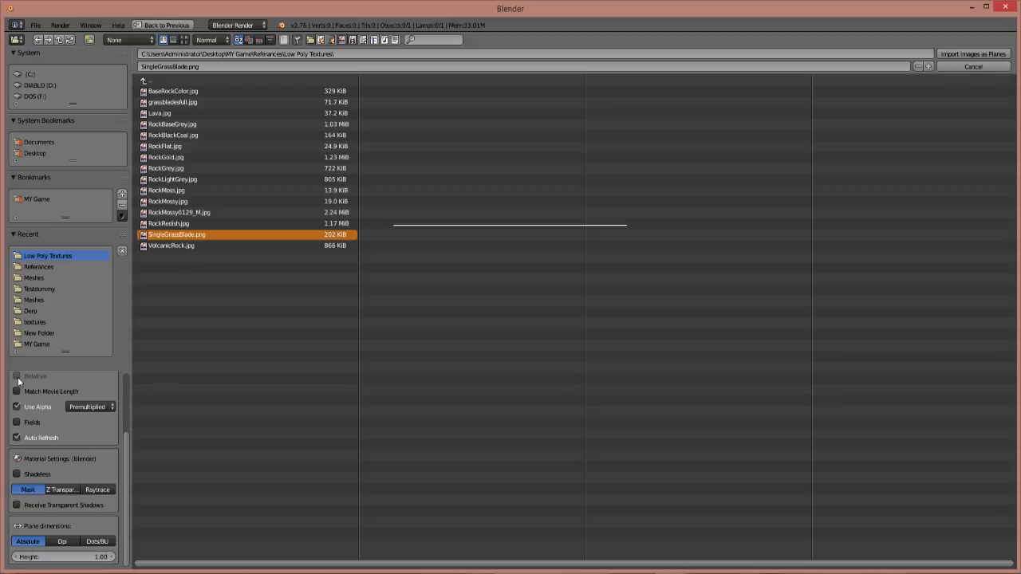
{"action": "left_click", "coordinate": [16, 438]}
Try the Dpi and Dots/BU plane dimensions, return to Absolute, and keep Use Alpha enabled
{"action": "left_click", "coordinate": [62, 542]}
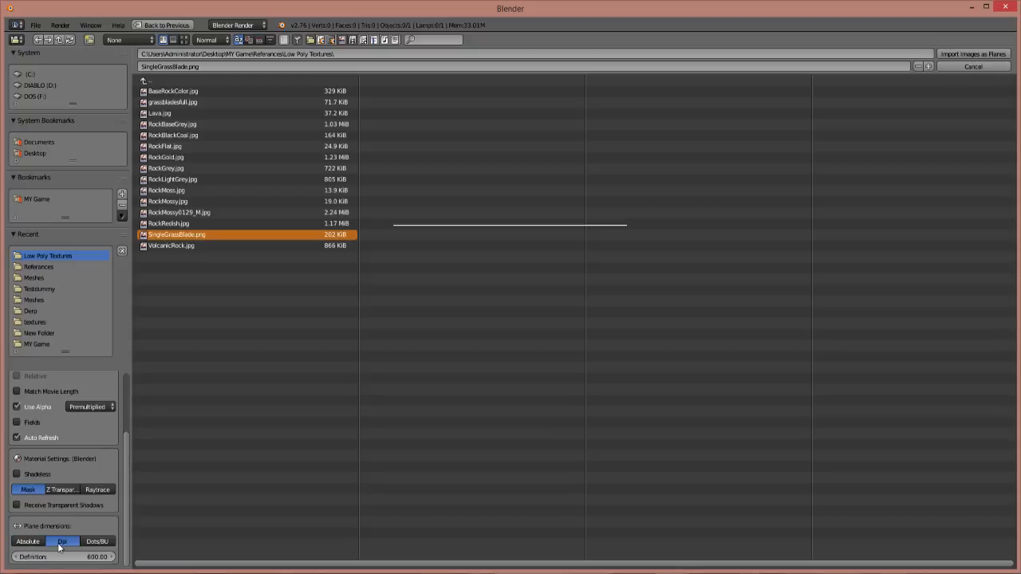
{"action": "left_click", "coordinate": [96, 542]}
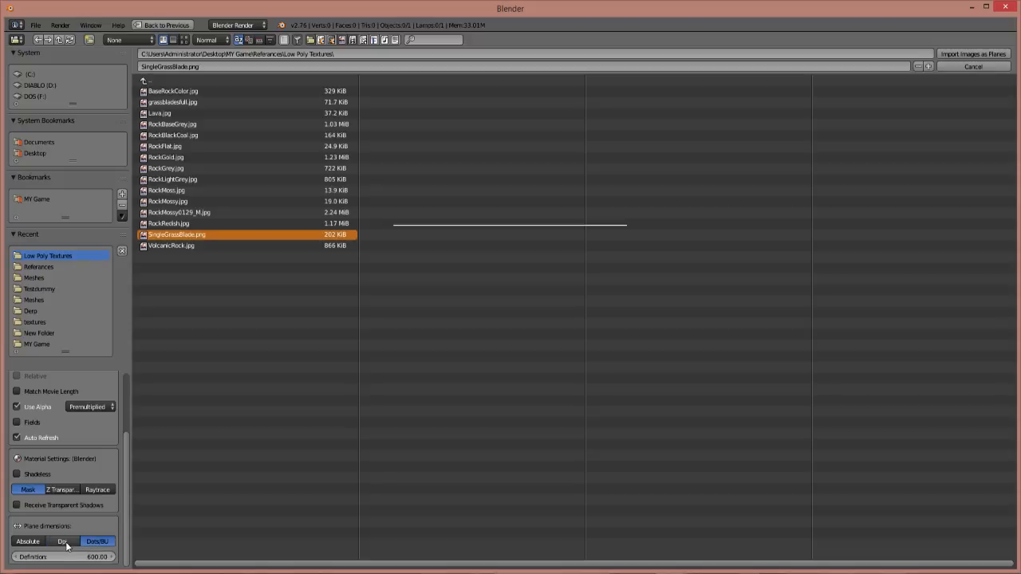
{"action": "left_click", "coordinate": [24, 542]}
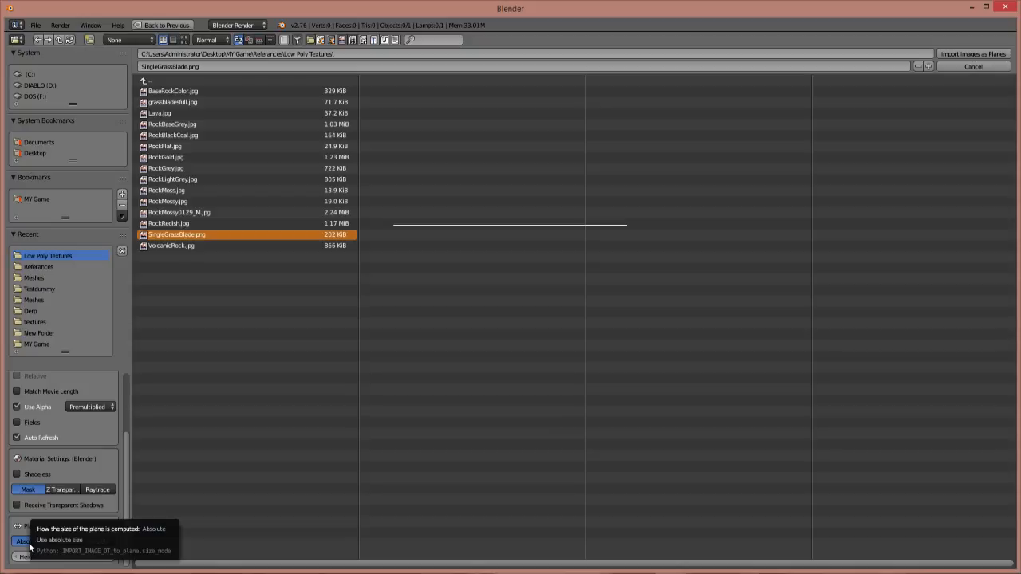
{"action": "left_click", "coordinate": [16, 407]}
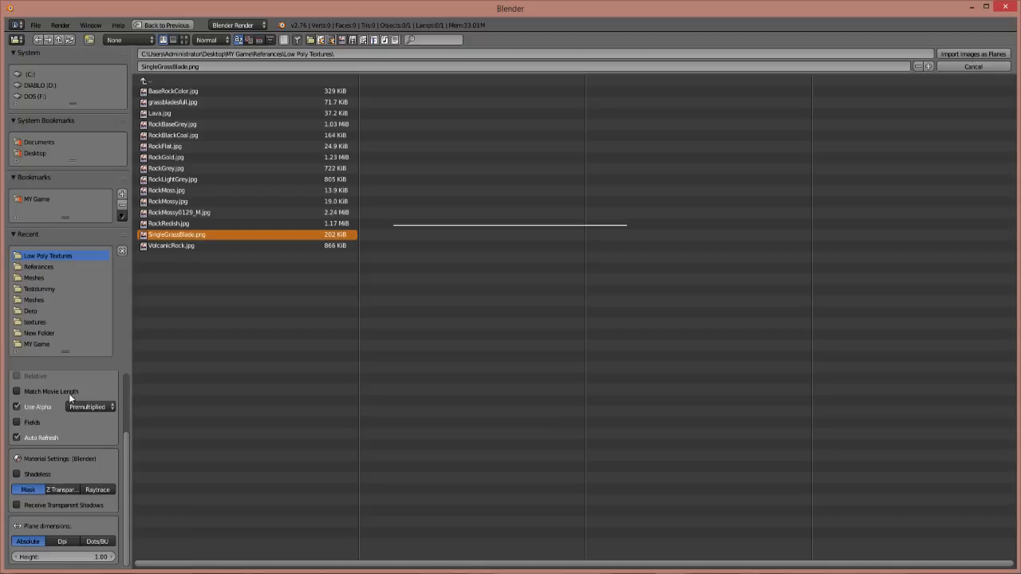
Set the offset between aligned planes to 0
{"action": "scroll", "coordinate": [57, 399], "scroll_direction": "up", "scroll_amount": 3}
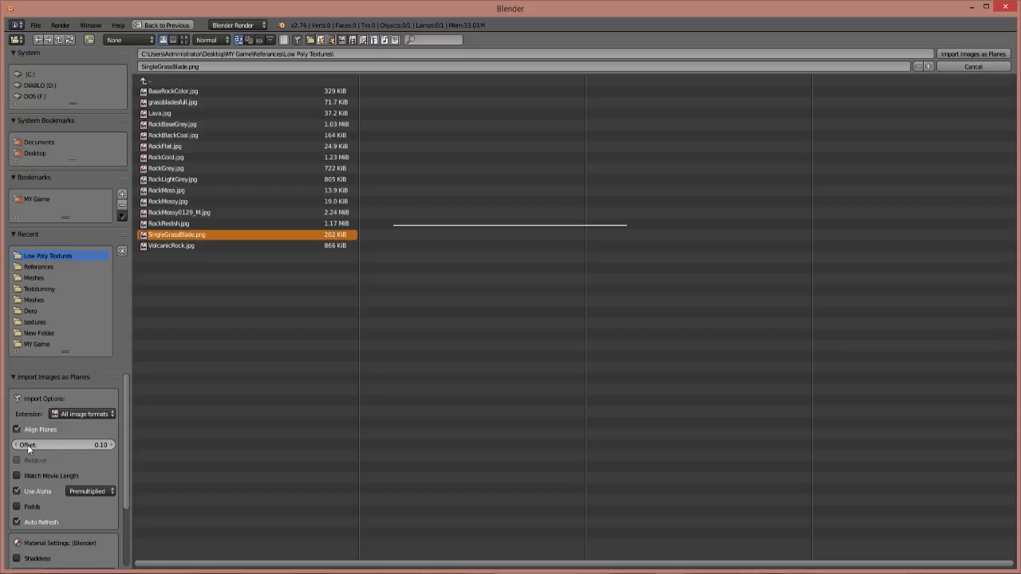
{"action": "left_click", "coordinate": [28, 447]}
{"action": "type", "text": "0"}
{"action": "key", "text": "Return"}
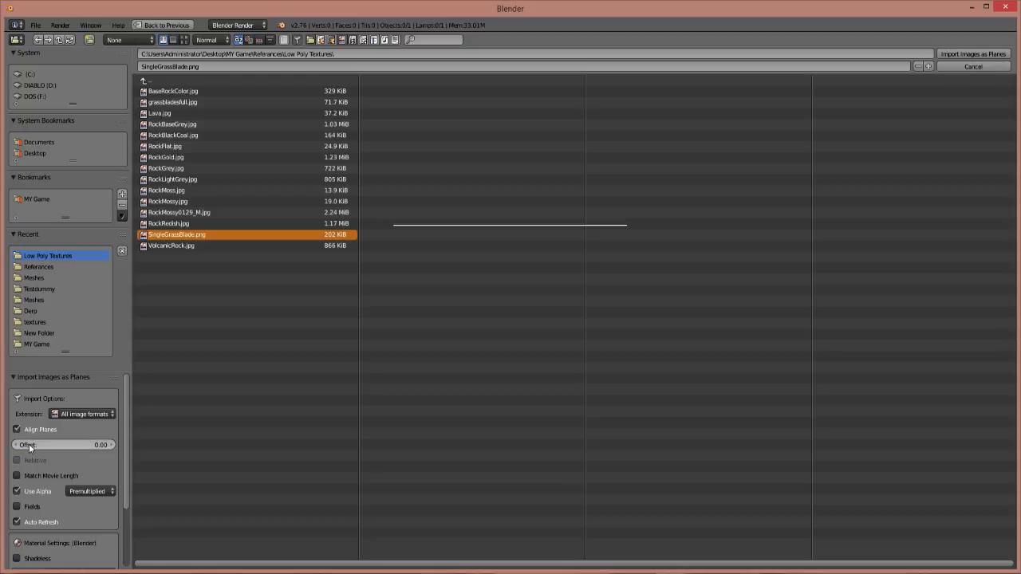
Limit the import extension to PNG (.png), and restore it to All image formats
{"action": "left_click", "coordinate": [84, 414]}
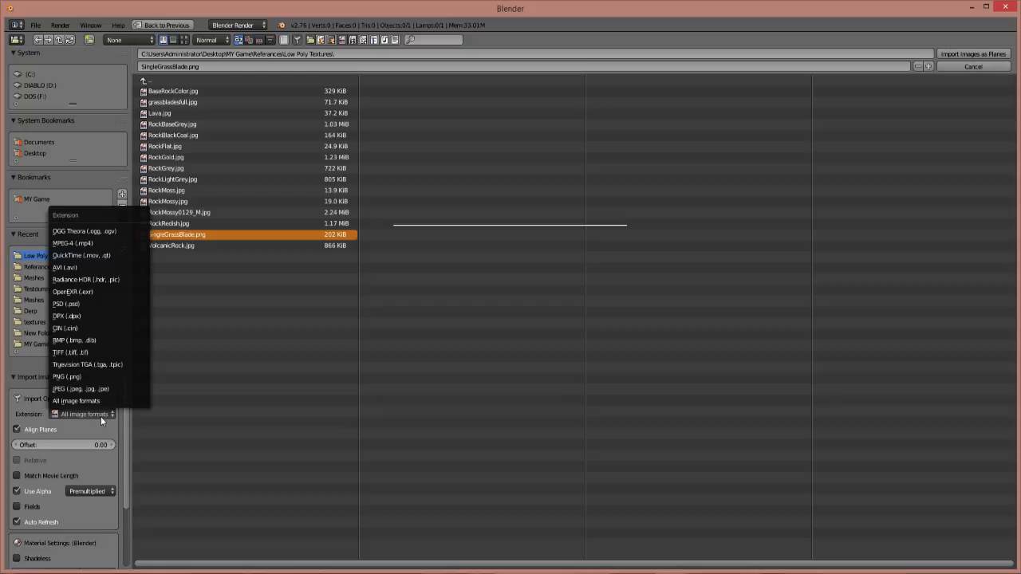
{"action": "left_click", "coordinate": [80, 378]}
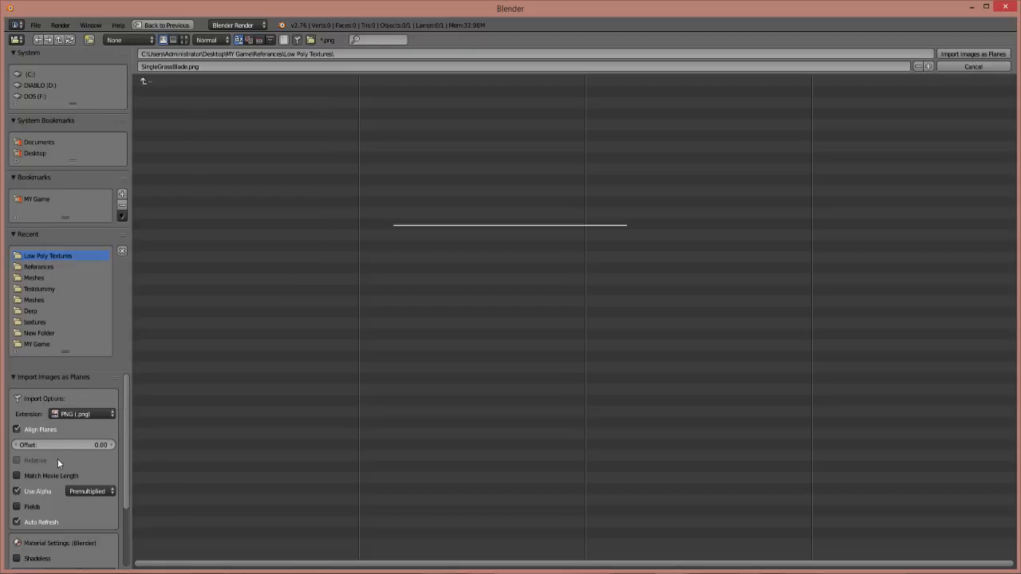
{"action": "scroll", "coordinate": [60, 456], "scroll_direction": "down", "scroll_amount": 1}
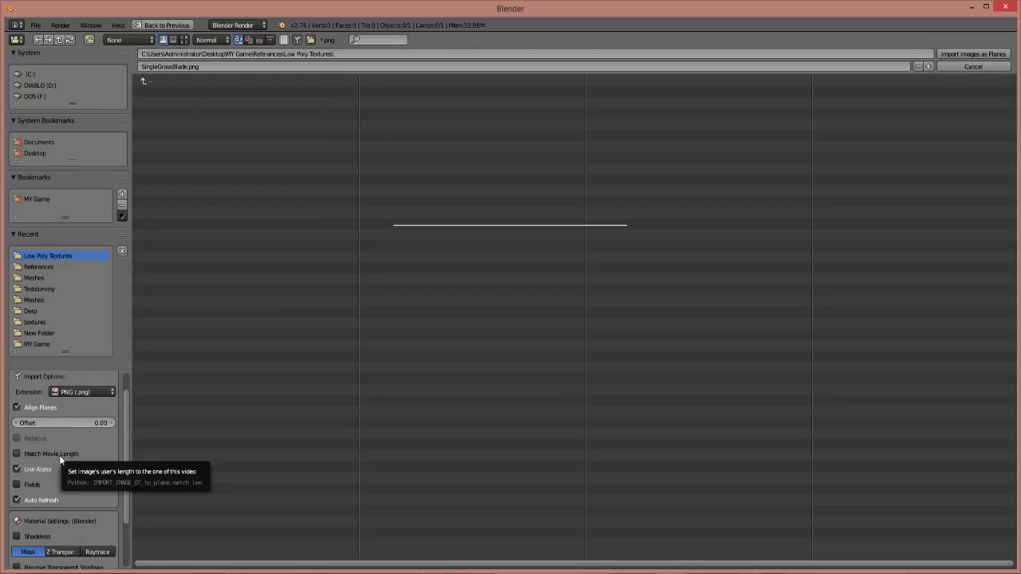
{"action": "scroll", "coordinate": [59, 454], "scroll_direction": "up", "scroll_amount": 1}
{"action": "left_click", "coordinate": [112, 416]}
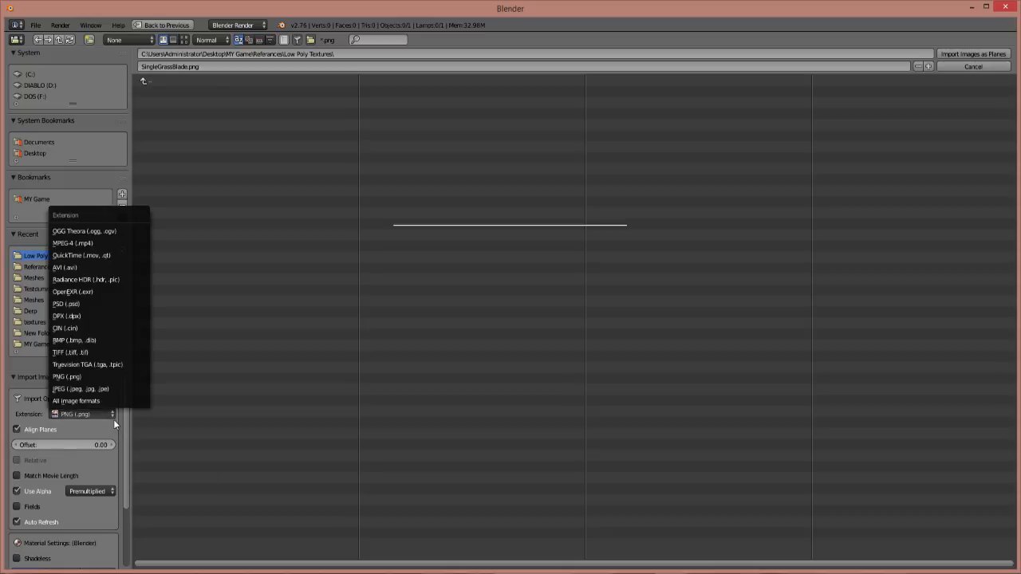
{"action": "left_click", "coordinate": [82, 400]}
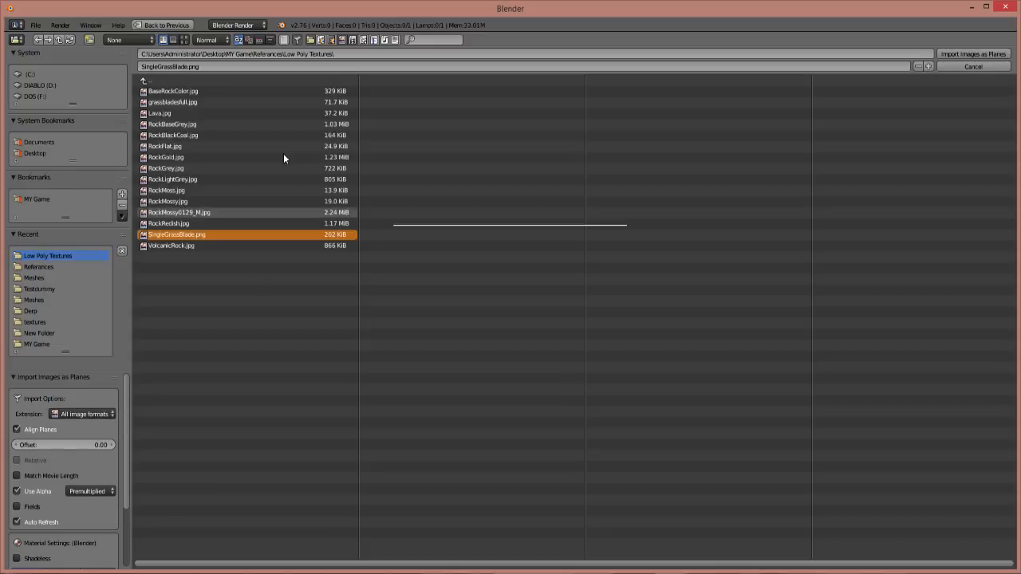
Import SingleGrassBlade.png as a plane and inspect its transparent edge up close
{"action": "double_click", "coordinate": [244, 236]}
{"action": "middle_click_drag", "start_coordinate": [491, 273], "coordinate": [456, 265]}
{"action": "scroll", "coordinate": [457, 262], "scroll_direction": "down", "scroll_amount": 1}
{"action": "scroll", "coordinate": [458, 263], "scroll_direction": "up", "scroll_amount": 7}
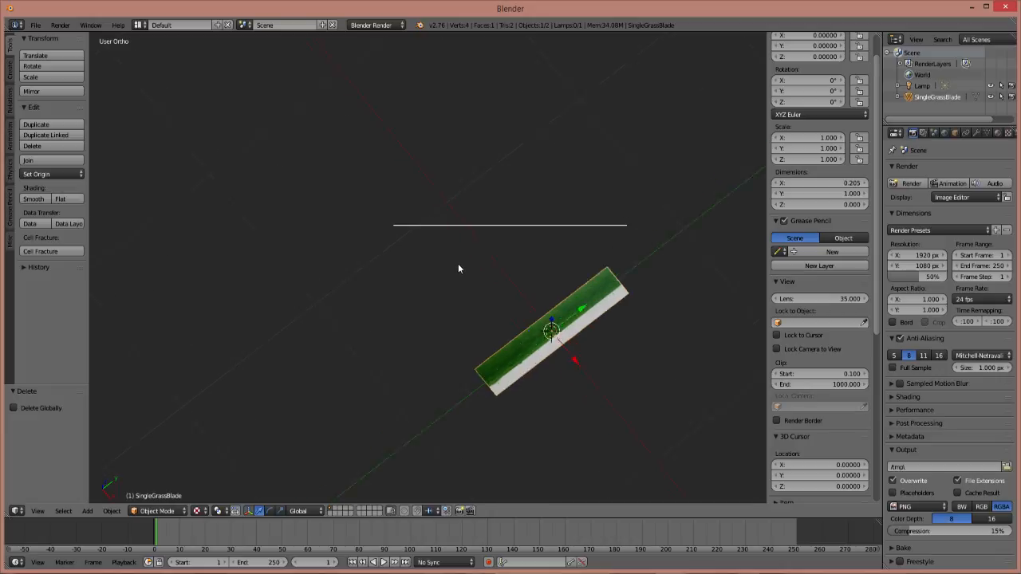
{"action": "middle_click_drag", "start_coordinate": [517, 291], "coordinate": [286, 497], "text": "shift"}
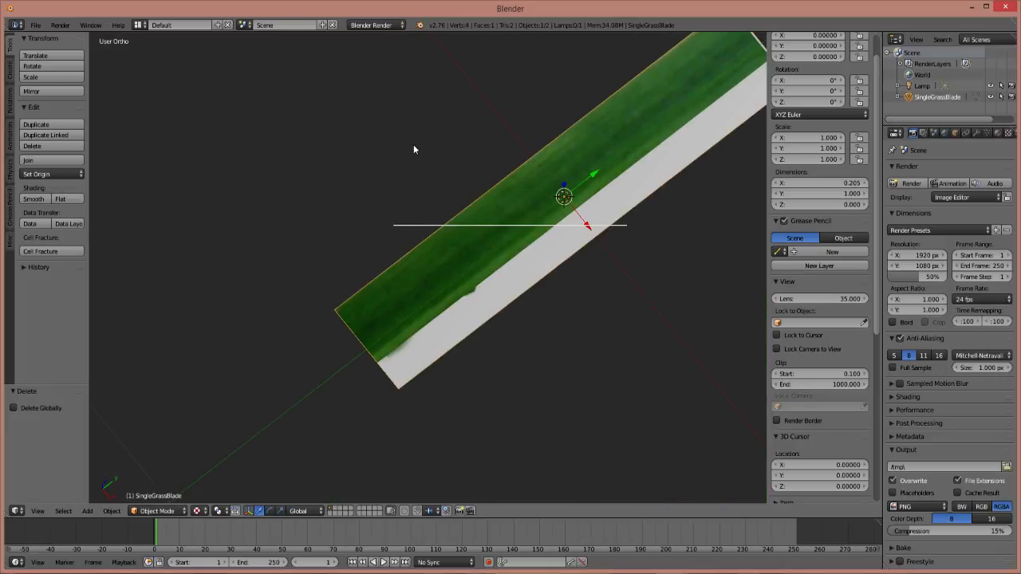
{"action": "scroll", "coordinate": [415, 150], "scroll_direction": "down", "scroll_amount": 2}
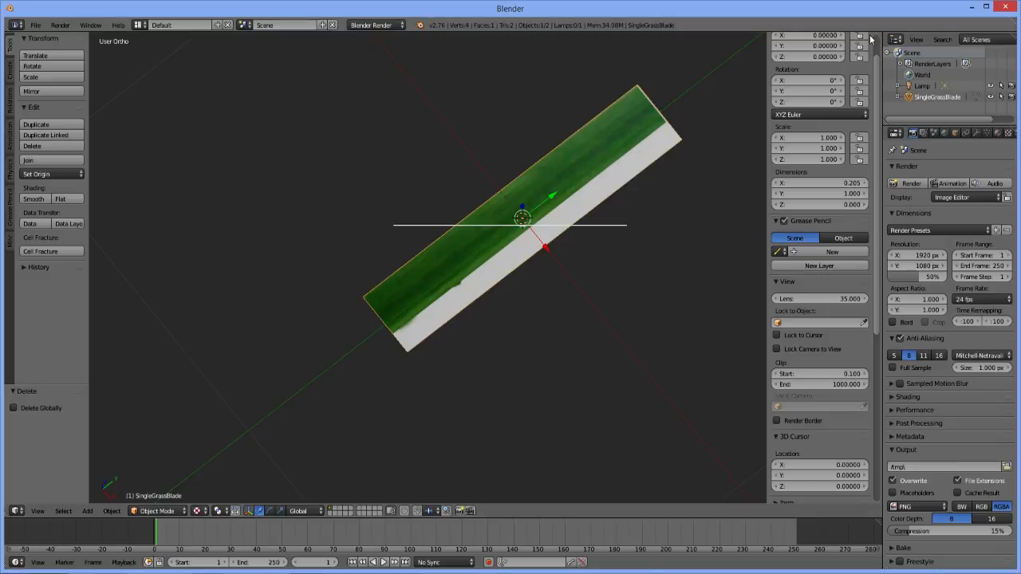
{"action": "scroll", "coordinate": [876, 39], "scroll_direction": "up", "scroll_amount": 2}
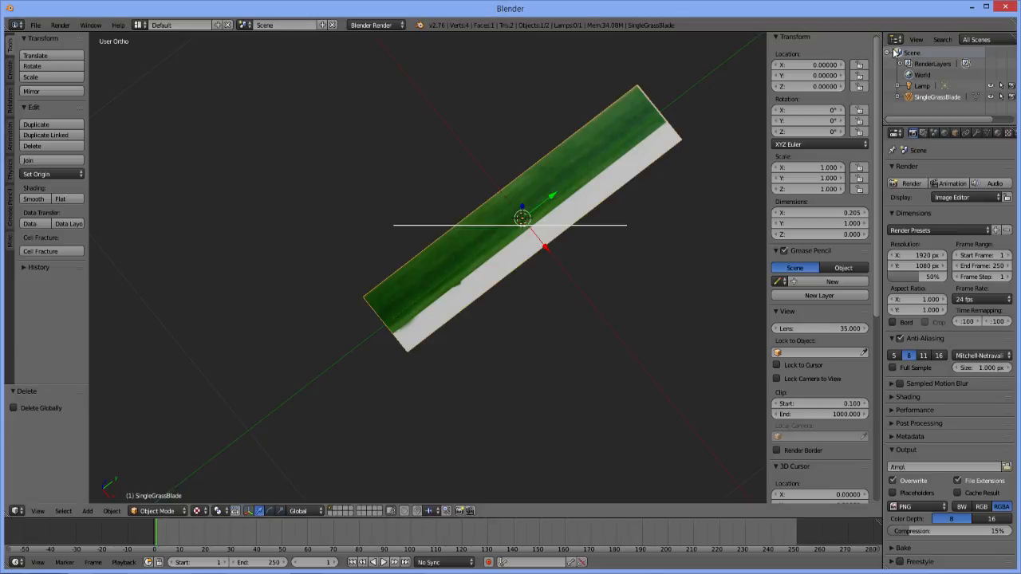
Split the 3D viewport into two side-by-side views and hide the properties region in the new view
{"action": "left_click_drag", "start_coordinate": [880, 36], "coordinate": [524, 87]}
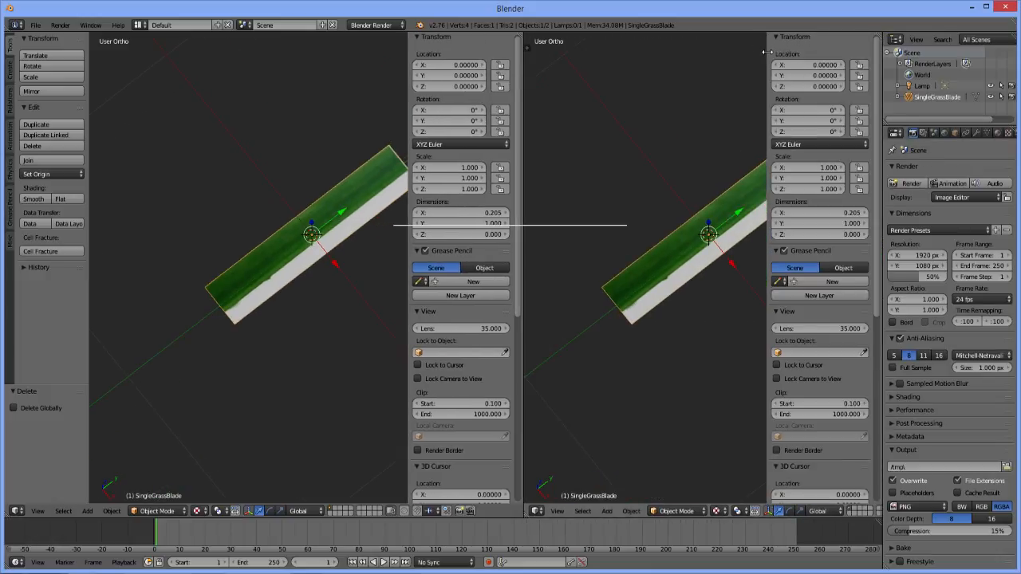
{"action": "left_click_drag", "start_coordinate": [764, 53], "coordinate": [806, 64]}
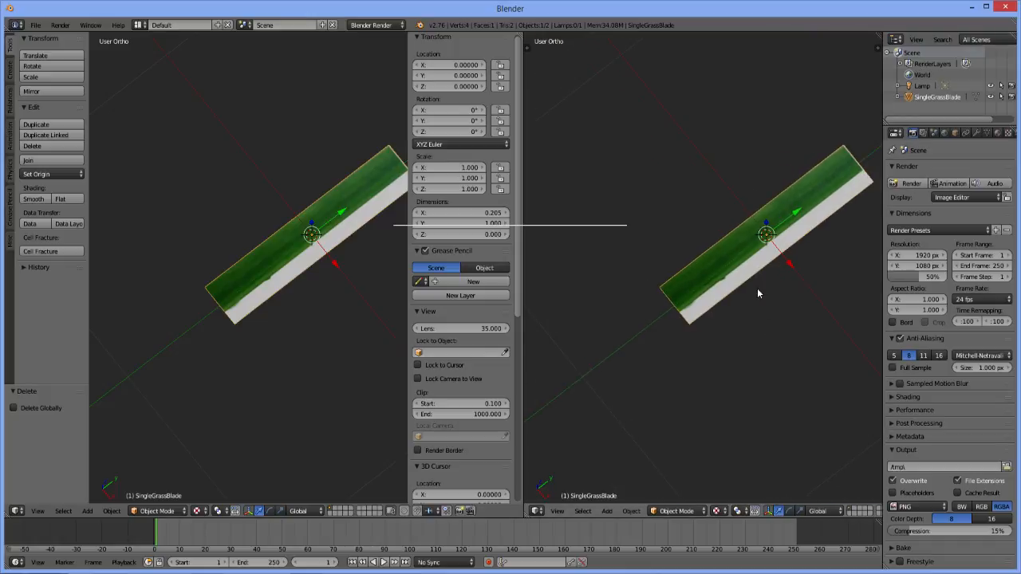
Change the second view to the UV/Image Editor, look through its mode and view options, and restore it to 3D View
{"action": "left_click", "coordinate": [541, 513]}
{"action": "left_click", "coordinate": [559, 425]}
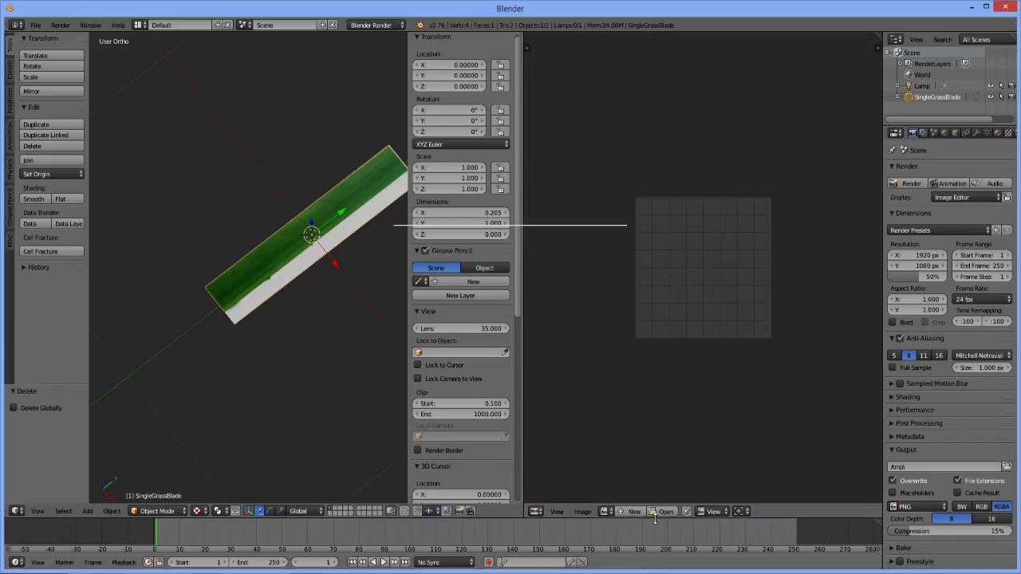
{"action": "left_click", "coordinate": [714, 512]}
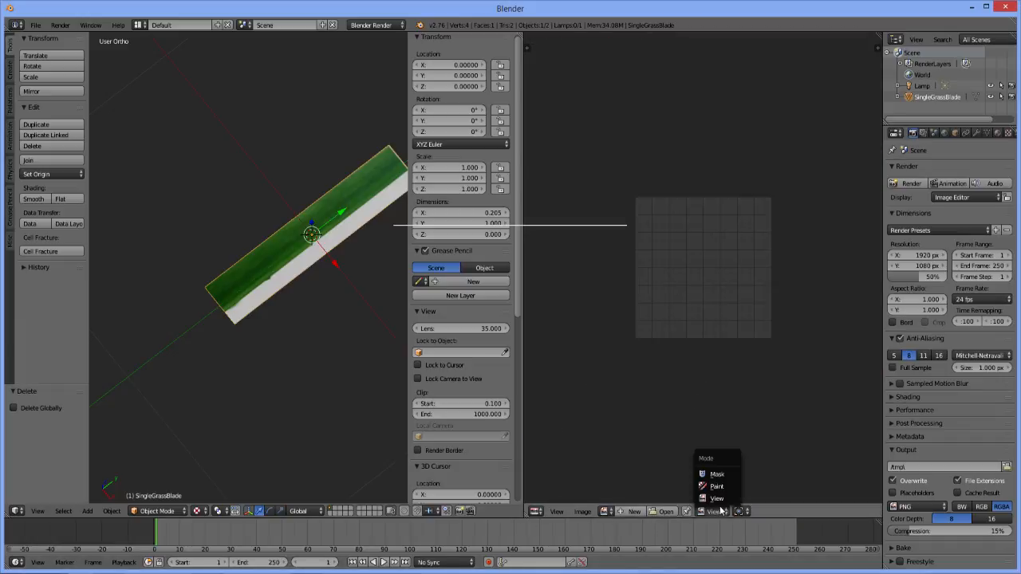
{"action": "left_click", "coordinate": [535, 512]}
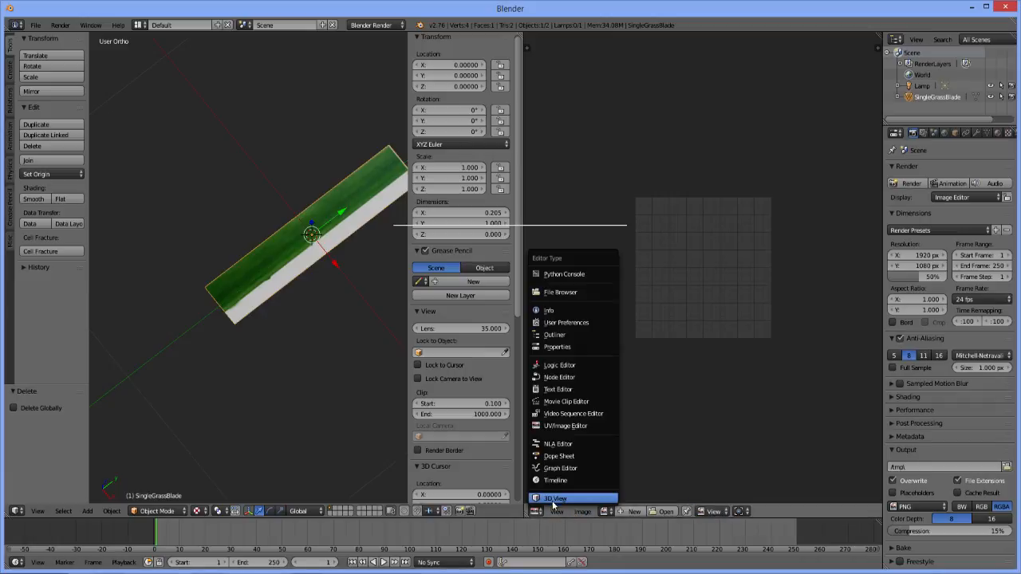
{"action": "left_click", "coordinate": [556, 512]}
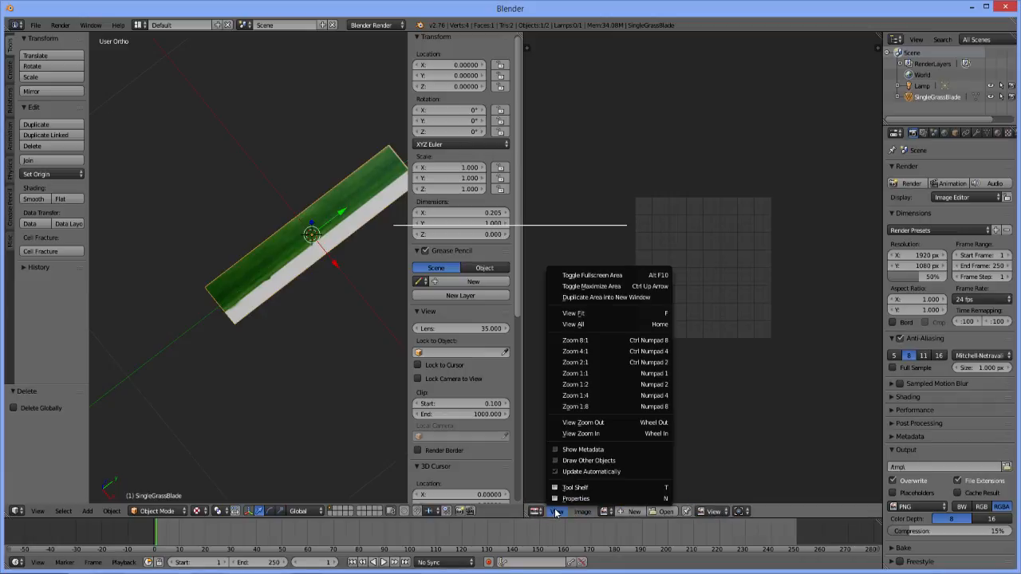
{"action": "left_click", "coordinate": [534, 511]}
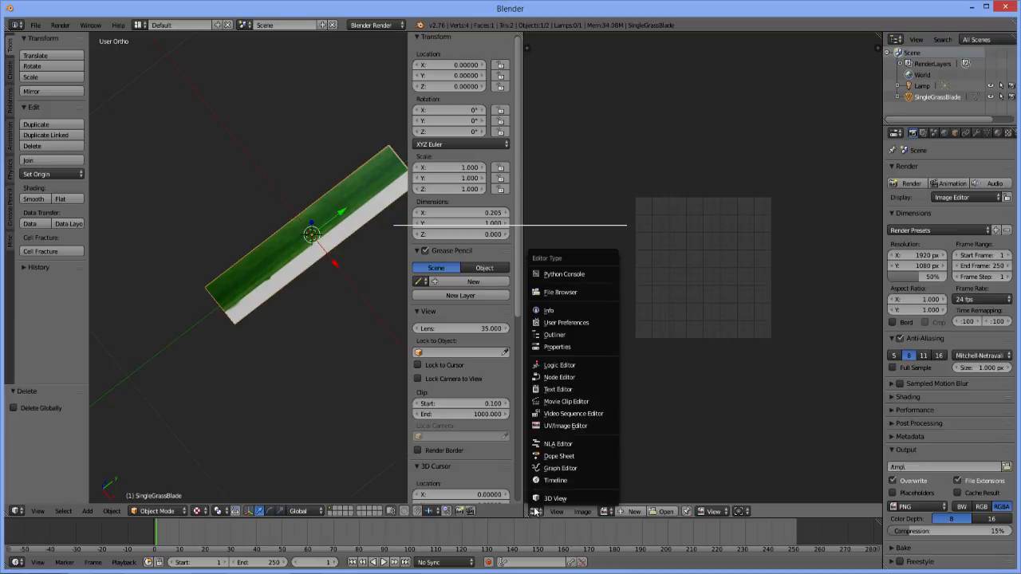
{"action": "left_click", "coordinate": [554, 498]}
Delete the SingleGrassBlade plane from the scene
{"action": "middle_click_drag", "start_coordinate": [706, 231], "coordinate": [691, 266]}
{"action": "middle_click_drag", "start_coordinate": [625, 323], "coordinate": [759, 110], "text": "shift"}
{"action": "scroll", "coordinate": [761, 131], "scroll_direction": "up", "scroll_amount": 4}
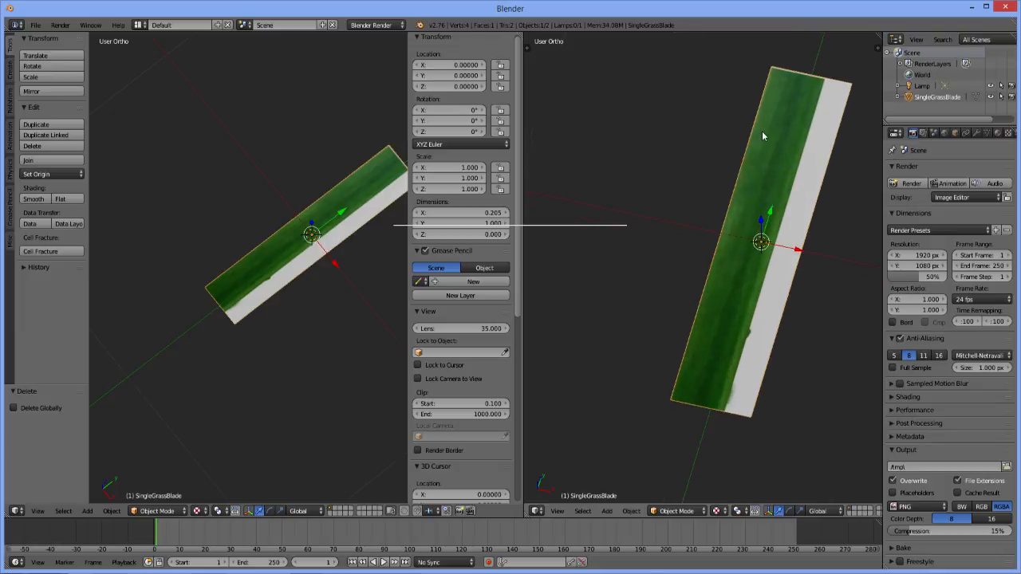
{"action": "scroll", "coordinate": [761, 131], "scroll_direction": "down", "scroll_amount": 3}
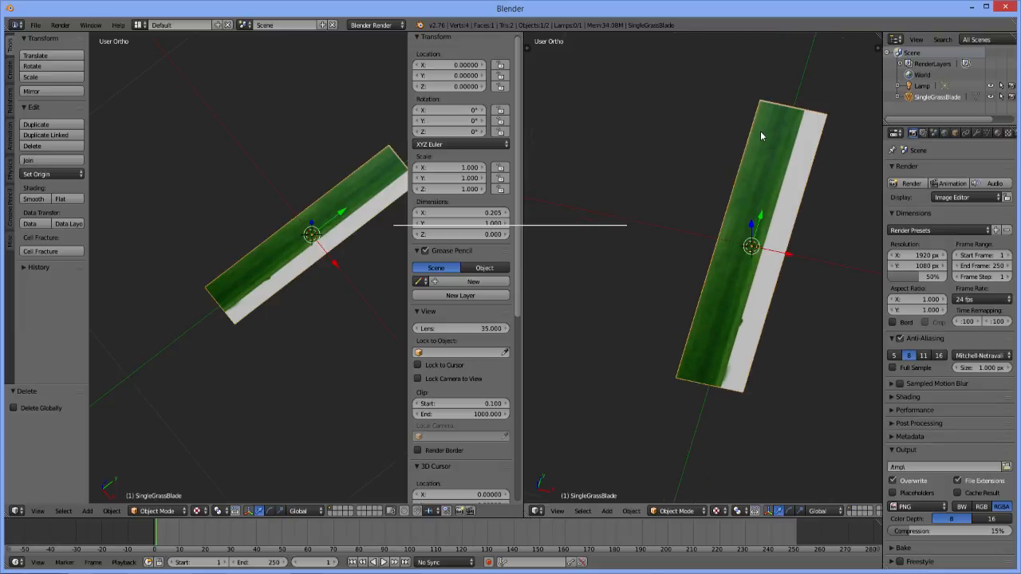
{"action": "key", "text": "x"}
{"action": "left_click", "coordinate": [758, 132]}
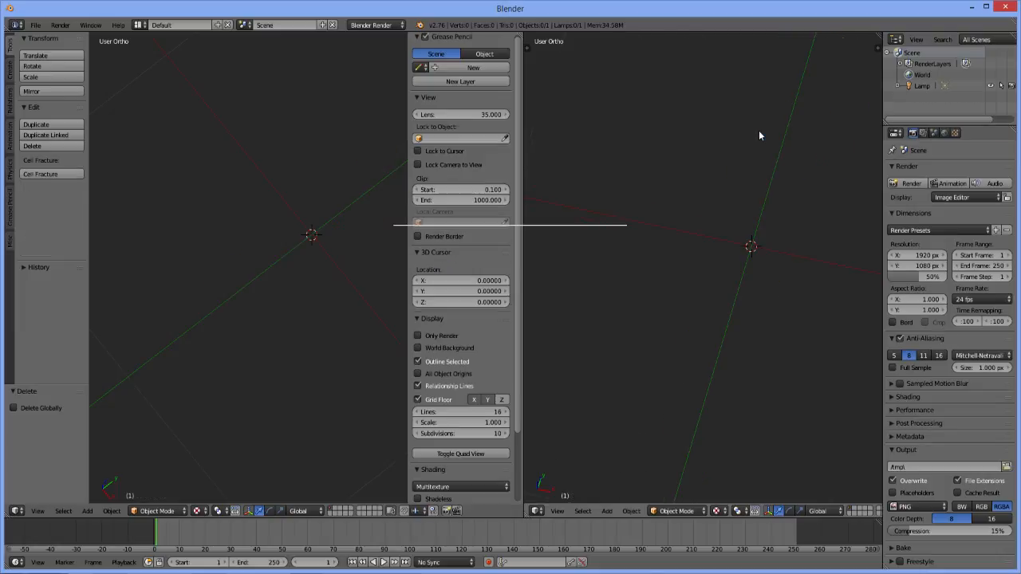
{"action": "scroll", "coordinate": [747, 212], "scroll_direction": "down", "scroll_amount": 5}
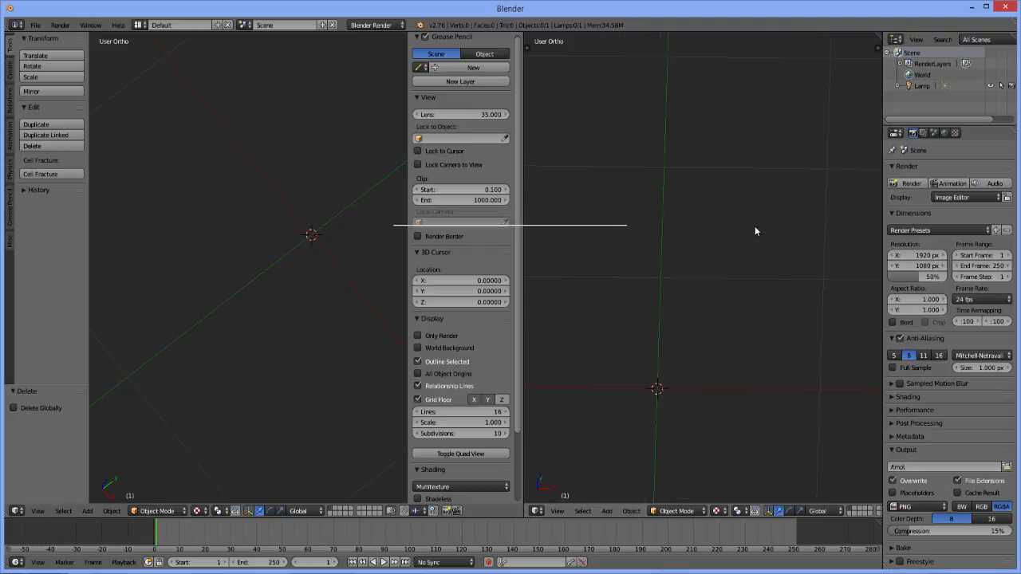
Close the SingleGrassBlade image window in GIMP, return to Blender, and merge the two viewports into one
{"action": "left_click", "coordinate": [972, 7]}
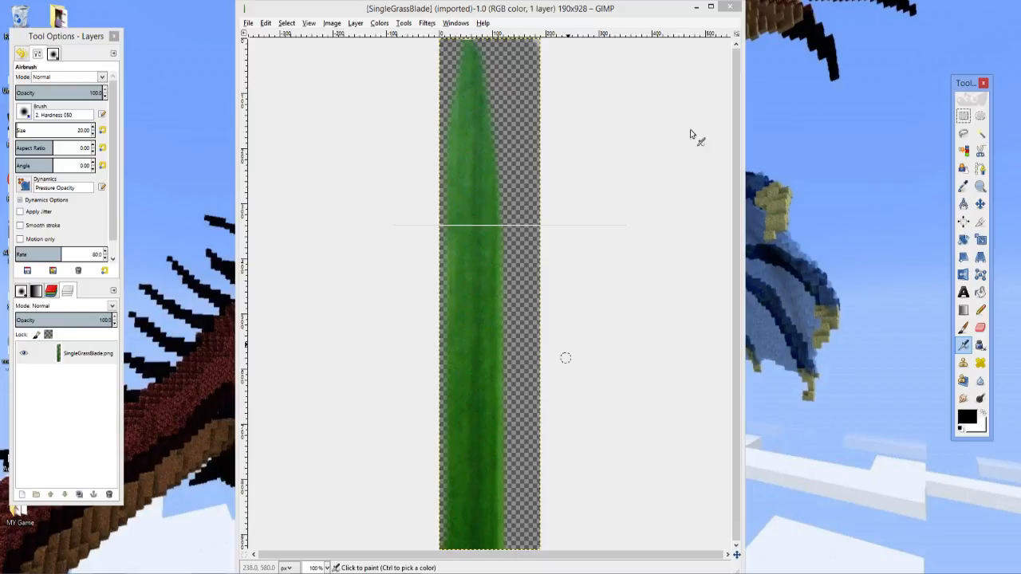
{"action": "left_click", "coordinate": [729, 7]}
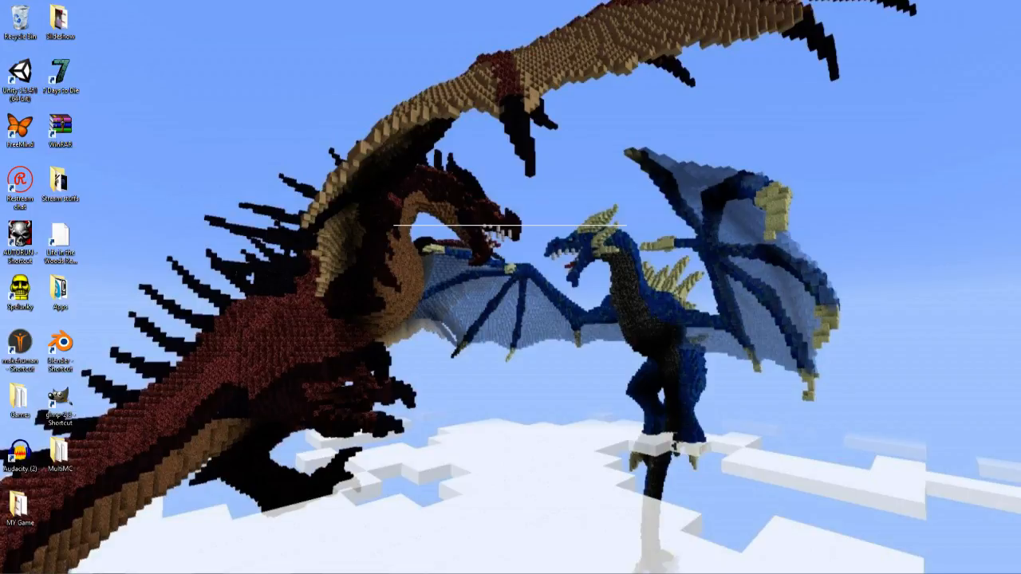
{"action": "key", "text": "alt+Tab"}
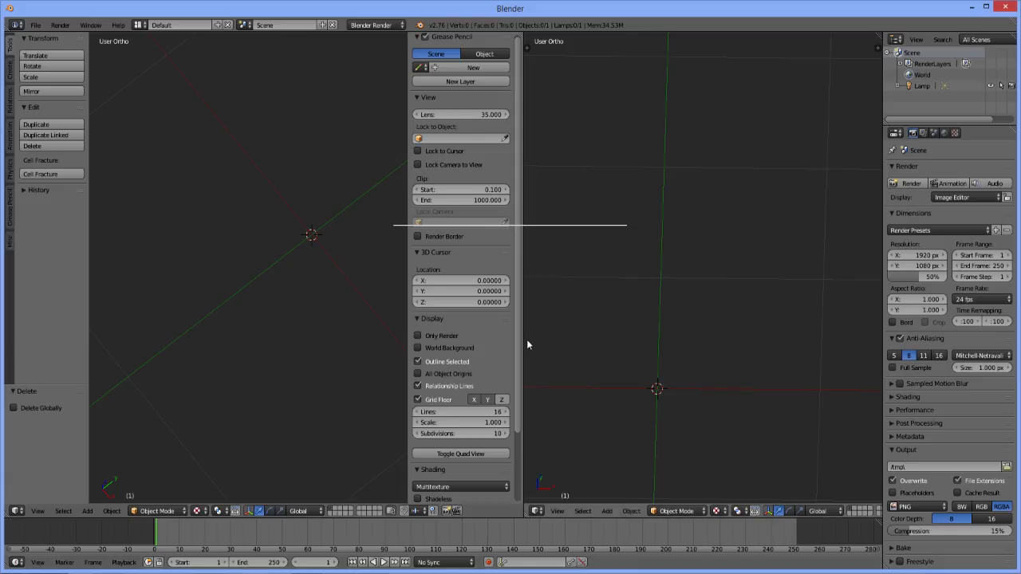
{"action": "left_click_drag", "start_coordinate": [523, 36], "coordinate": [793, 64]}
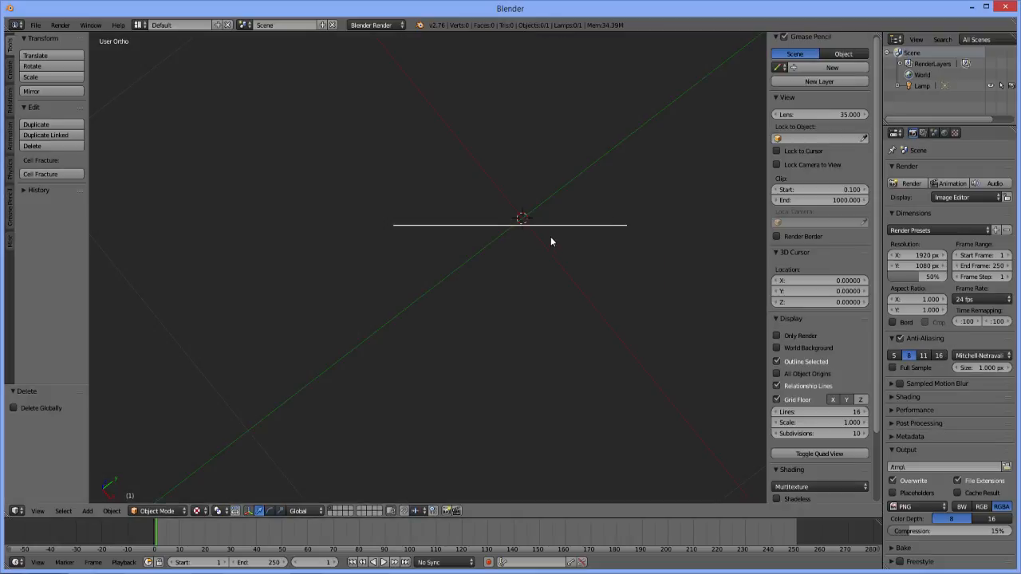
Add a UV sphere at the scene origin and set its segments to 15
{"action": "scroll", "coordinate": [528, 123], "scroll_direction": "down", "scroll_amount": 14}
{"action": "scroll", "coordinate": [532, 126], "scroll_direction": "down", "scroll_amount": 2}
{"action": "middle_click_drag", "start_coordinate": [509, 213], "coordinate": [466, 304]}
{"action": "key", "text": "shift+a"}
{"action": "mouse_move", "coordinate": [470, 308]}
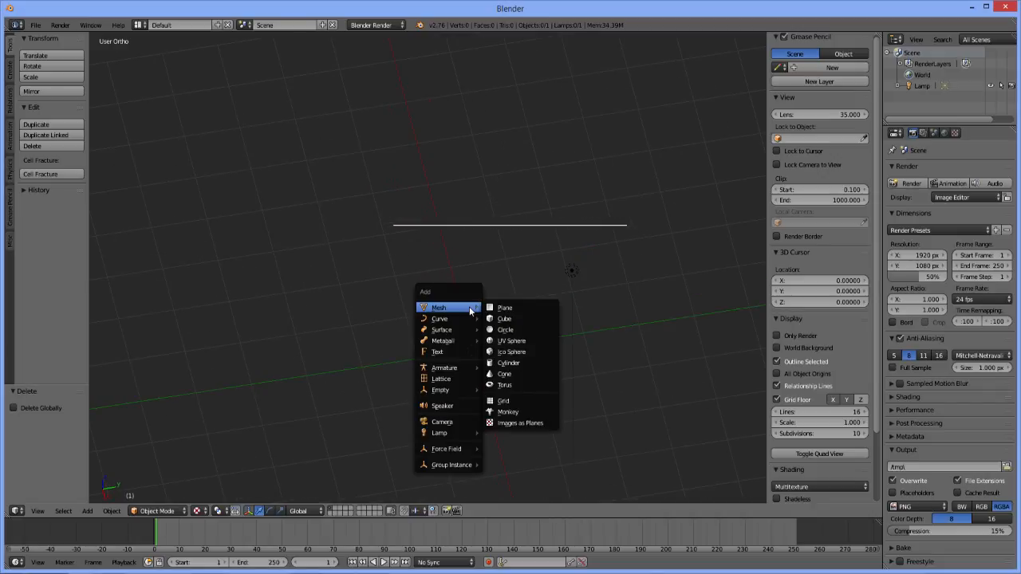
{"action": "left_click", "coordinate": [526, 343]}
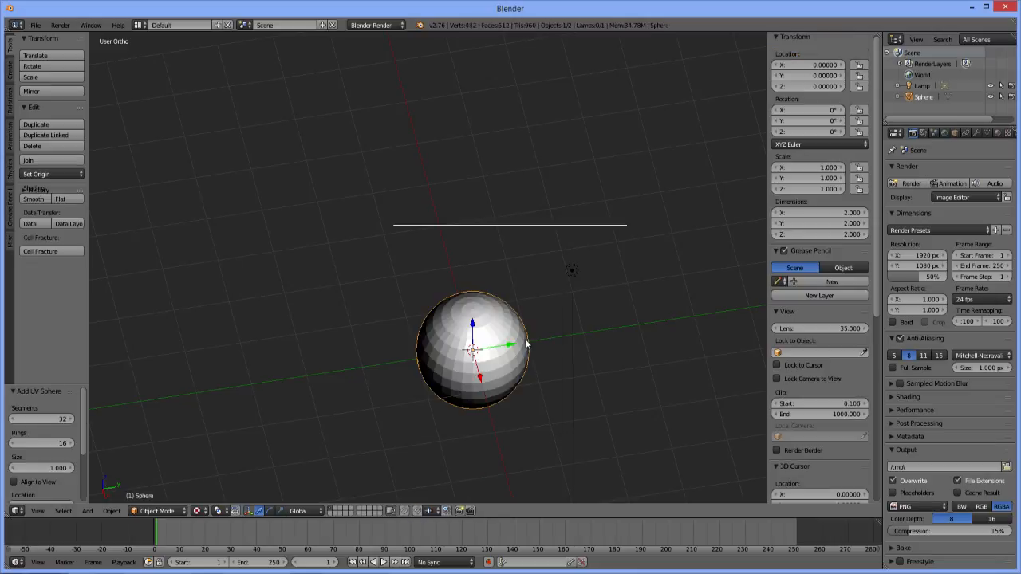
{"action": "left_click", "coordinate": [49, 418]}
{"action": "type", "text": "15"}
{"action": "key", "text": "Return"}
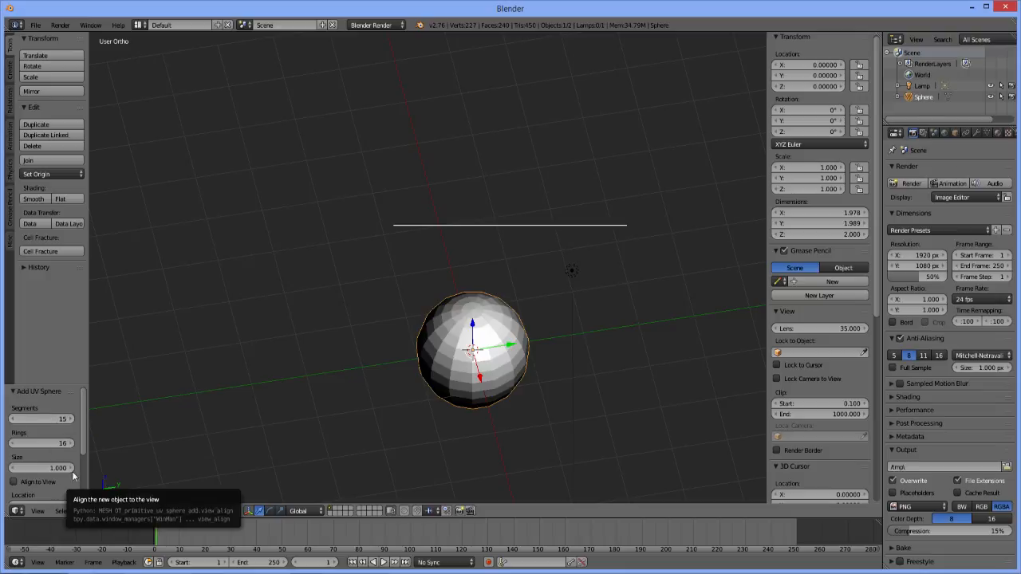
{"action": "left_click_drag", "start_coordinate": [84, 449], "coordinate": [86, 500]}
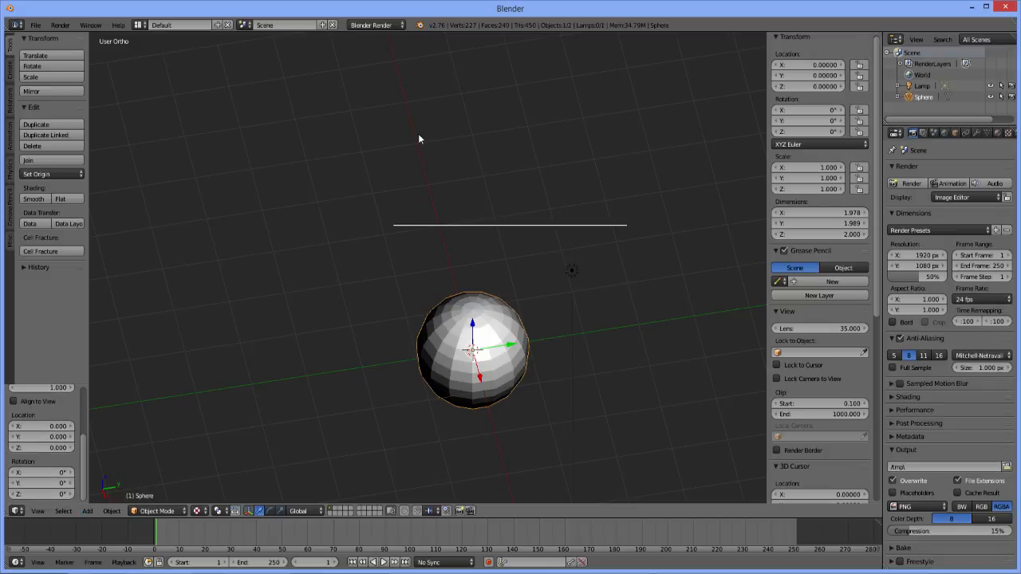
Rotate the sphere 90° around the global Y axis
{"action": "type", "text": "r"}
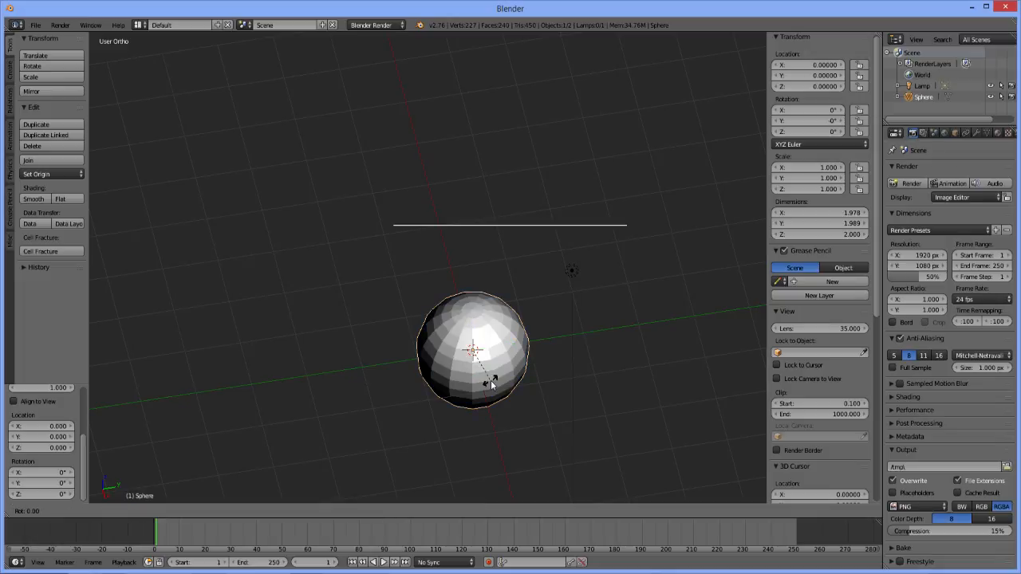
{"action": "type", "text": "90"}
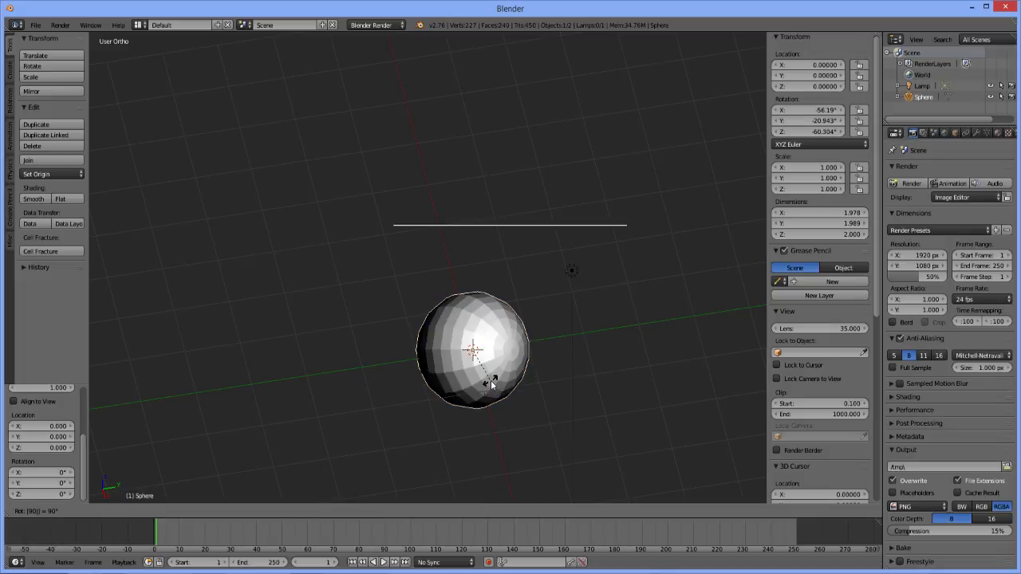
{"action": "type", "text": "y"}
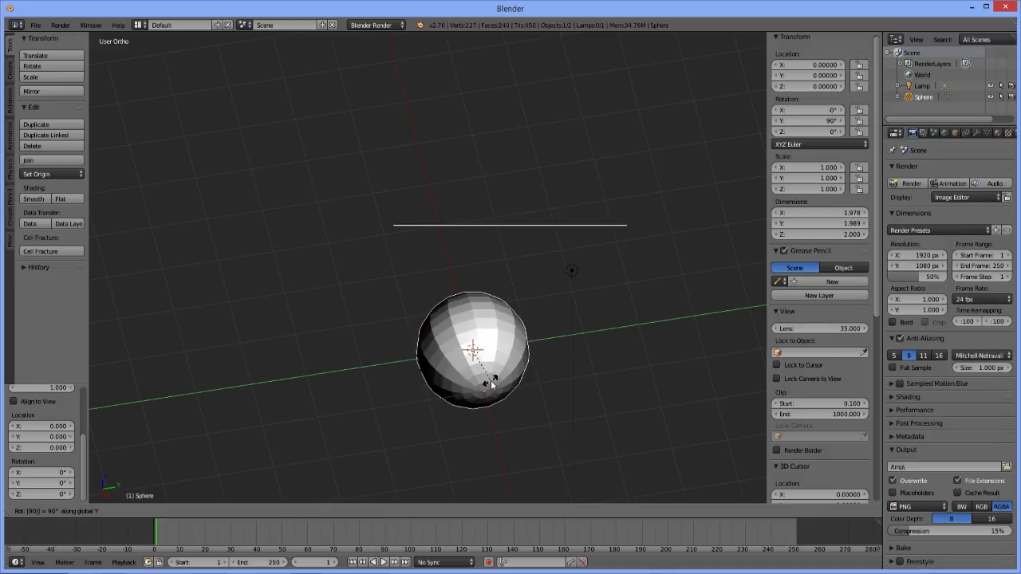
{"action": "key", "text": "Return"}
{"action": "middle_click_drag", "start_coordinate": [492, 351], "coordinate": [481, 136]}
{"action": "scroll", "coordinate": [448, 339], "scroll_direction": "up", "scroll_amount": 6}
{"action": "scroll", "coordinate": [506, 212], "scroll_direction": "down", "scroll_amount": 4}
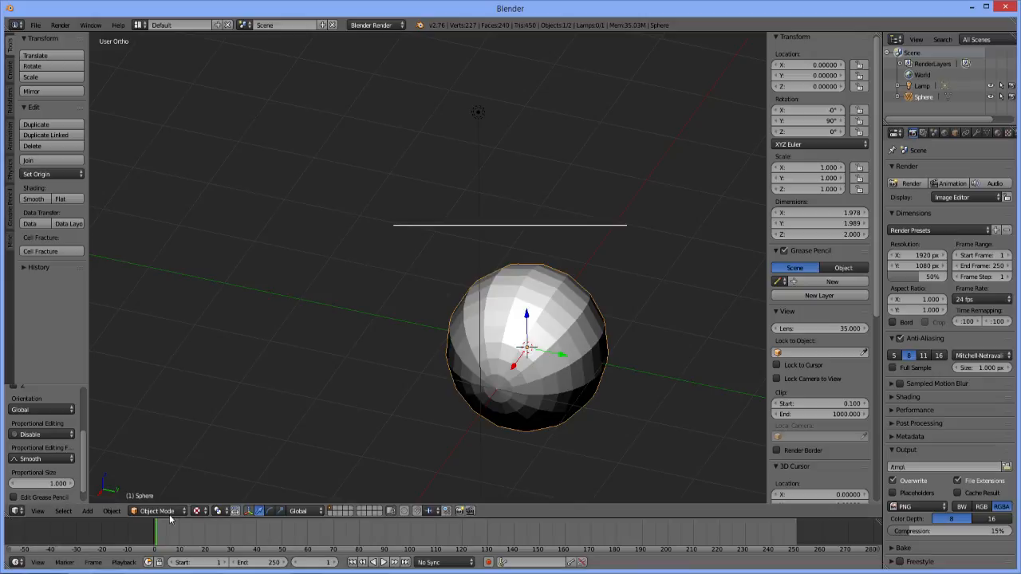
Set the viewport shading to Solid and inspect the sphere's faceted surface
{"action": "left_click", "coordinate": [206, 513]}
{"action": "left_click", "coordinate": [215, 476]}
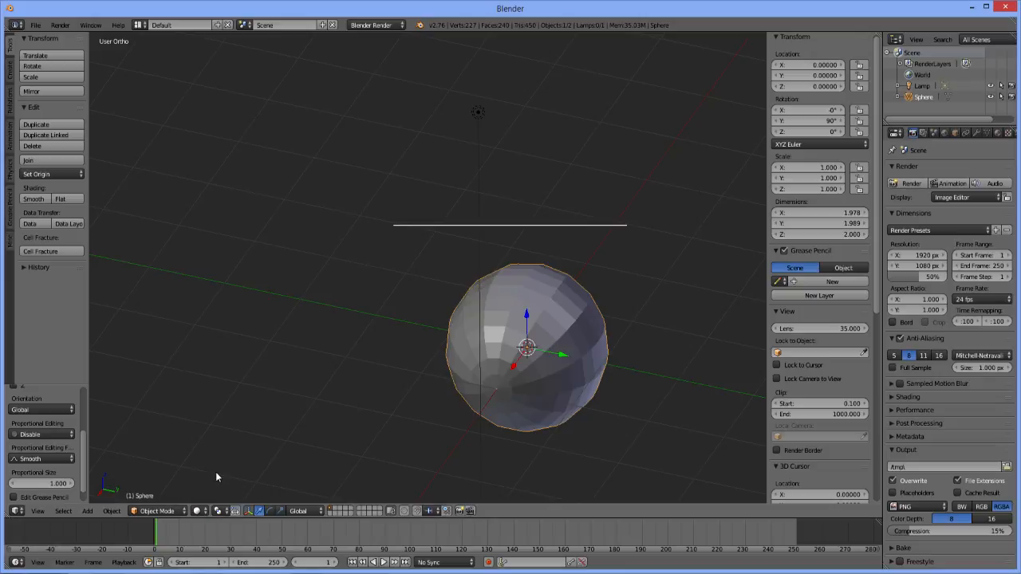
{"action": "middle_click_drag", "start_coordinate": [513, 271], "coordinate": [588, 285]}
{"action": "scroll", "coordinate": [590, 279], "scroll_direction": "up", "scroll_amount": 3}
{"action": "middle_click_drag", "start_coordinate": [415, 349], "coordinate": [493, 226]}
{"action": "scroll", "coordinate": [489, 234], "scroll_direction": "down", "scroll_amount": 2}
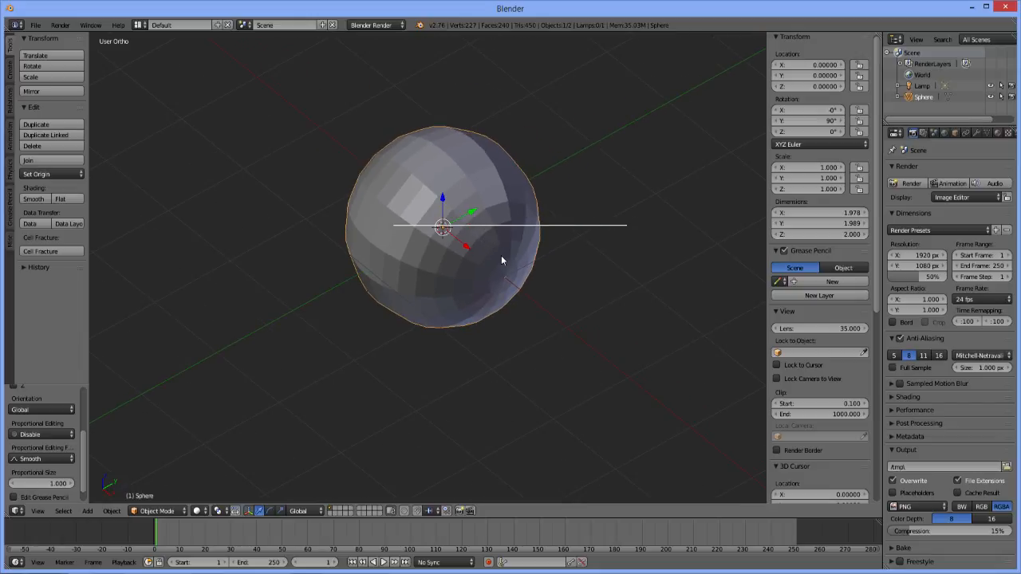
Add a Subdivision Surface modifier to the sphere with 2 view subdivisions, trying Simple before keeping Catmull-Clark
{"action": "left_click", "coordinate": [977, 134]}
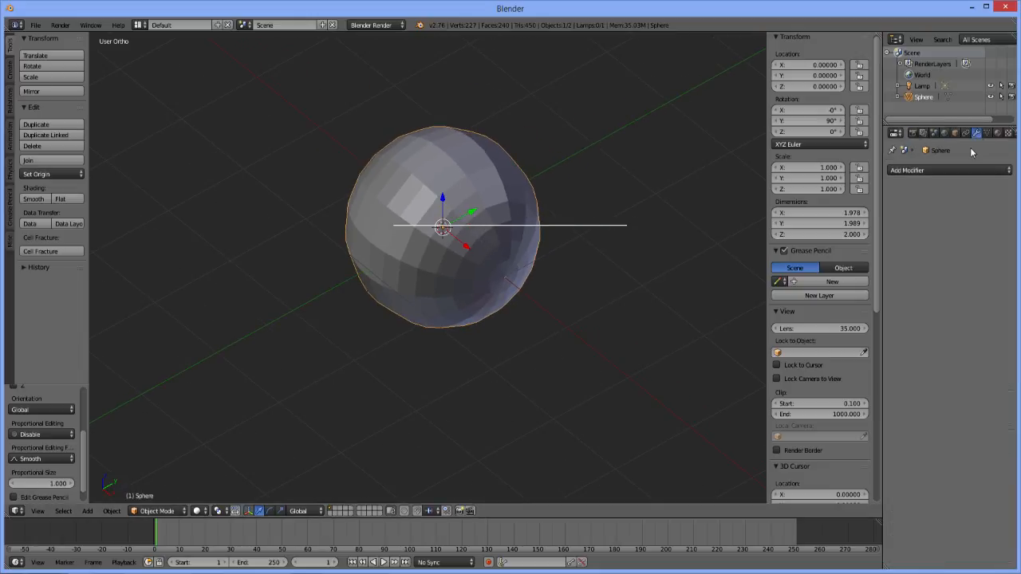
{"action": "left_click", "coordinate": [935, 169]}
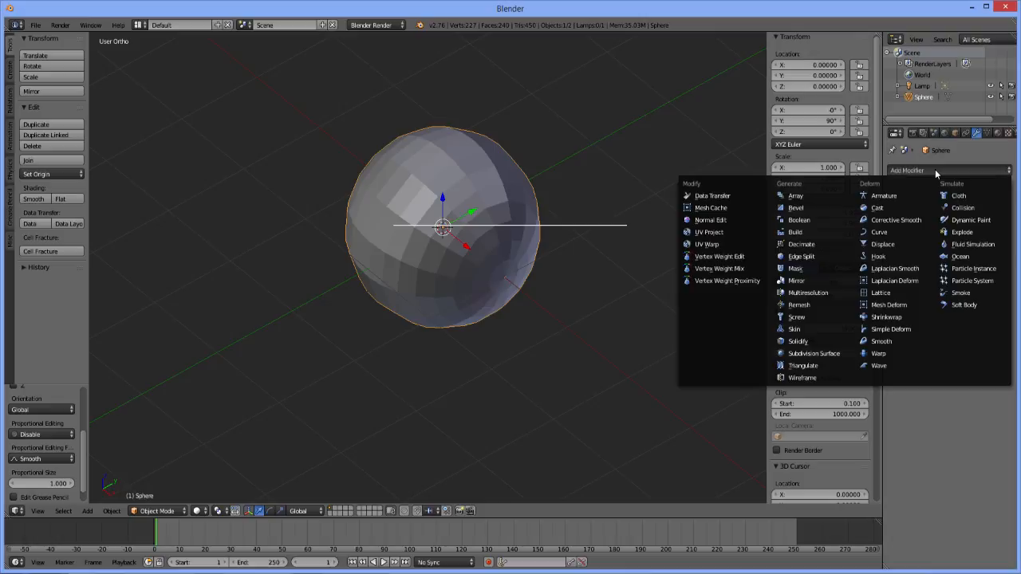
{"action": "left_click", "coordinate": [807, 353]}
{"action": "left_click", "coordinate": [942, 247]}
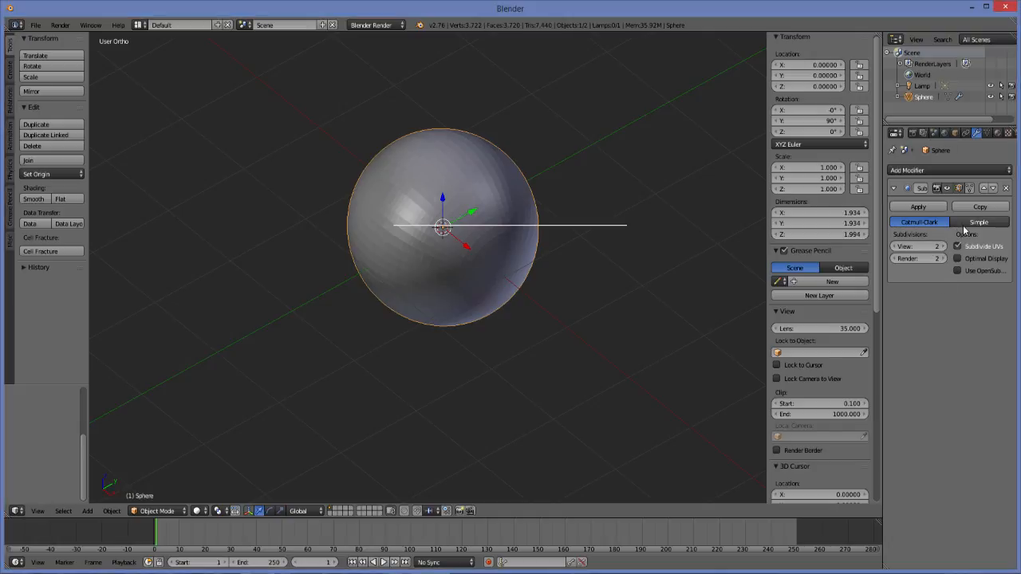
{"action": "left_click", "coordinate": [964, 224]}
{"action": "left_click", "coordinate": [938, 227]}
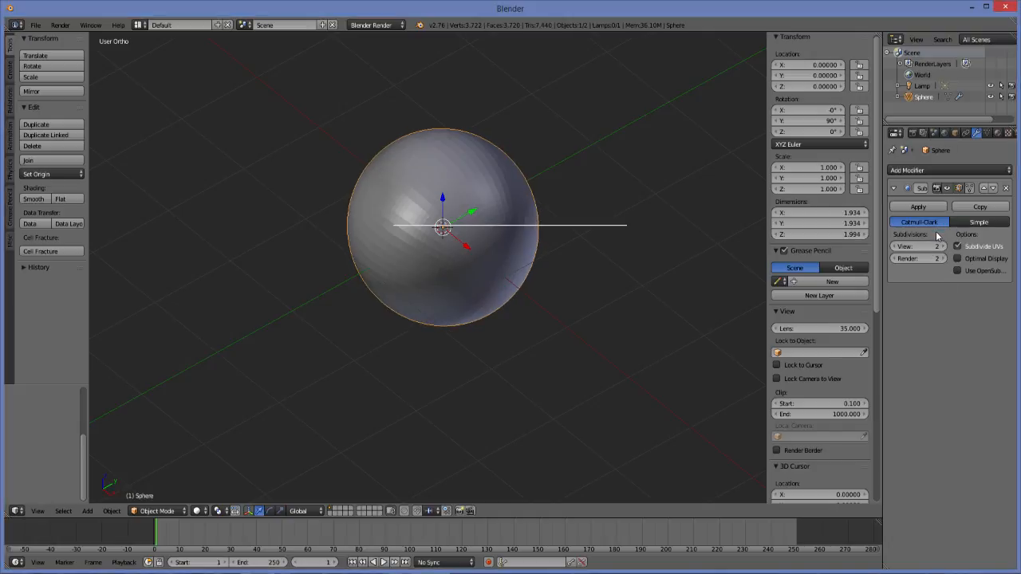
{"action": "middle_click_drag", "start_coordinate": [348, 298], "coordinate": [313, 287]}
{"action": "scroll", "coordinate": [369, 280], "scroll_direction": "up", "scroll_amount": 3}
{"action": "scroll", "coordinate": [369, 278], "scroll_direction": "down", "scroll_amount": 2}
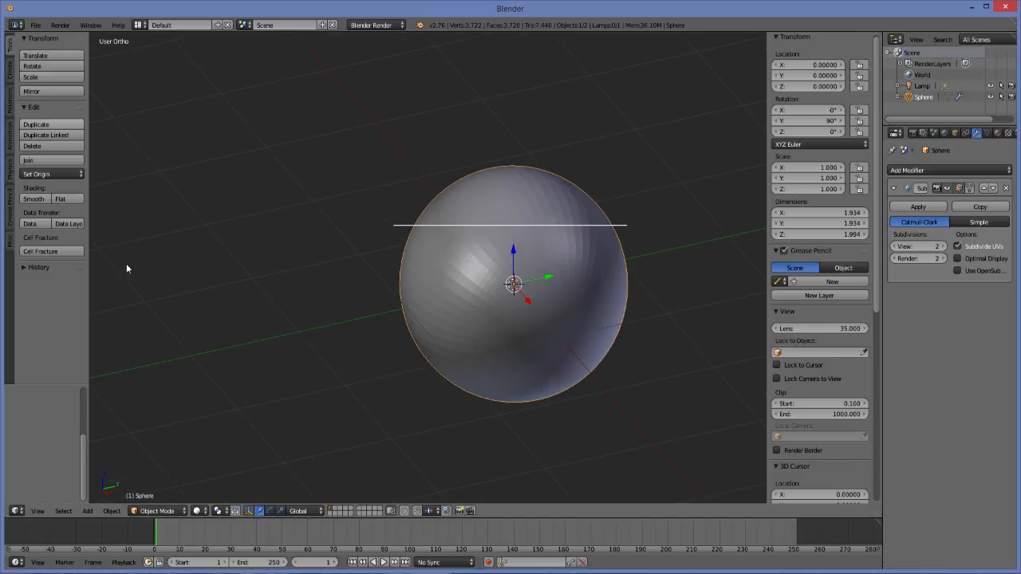
Switch the sphere to Sculpt Mode and choose the Blob brush
{"action": "left_click", "coordinate": [153, 512]}
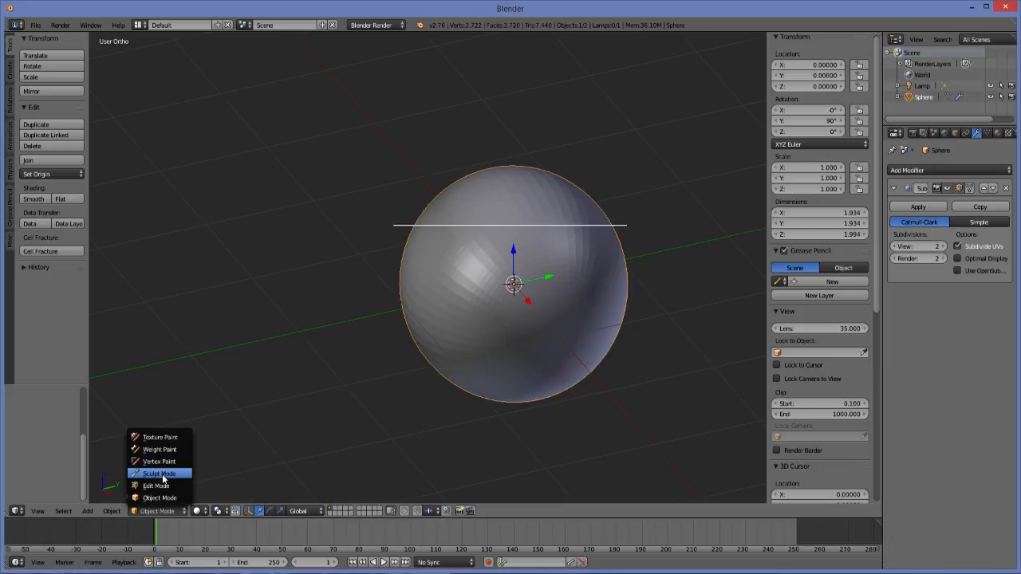
{"action": "left_click", "coordinate": [162, 473]}
{"action": "middle_click_drag", "start_coordinate": [437, 292], "coordinate": [463, 256]}
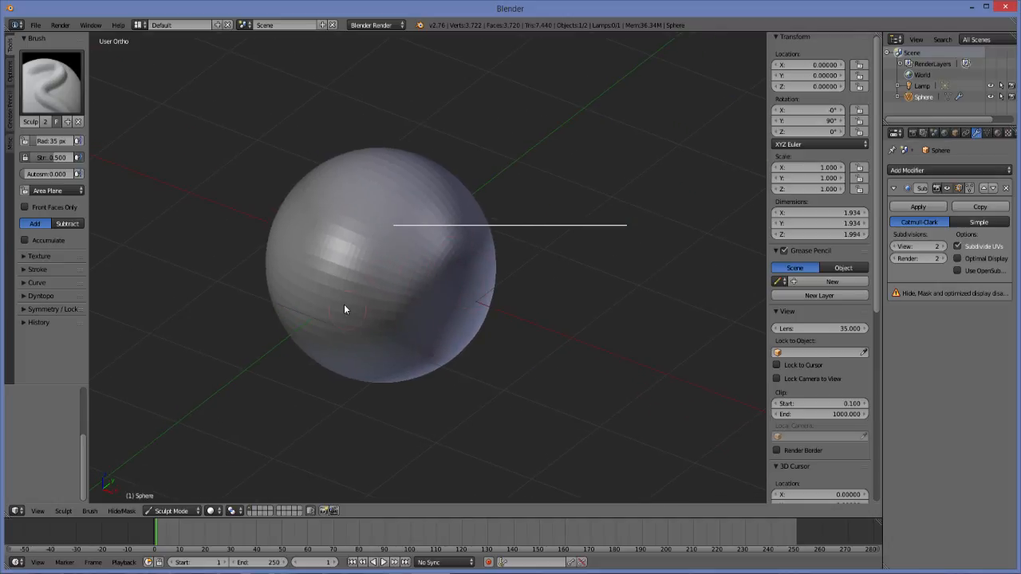
{"action": "left_click", "coordinate": [52, 96]}
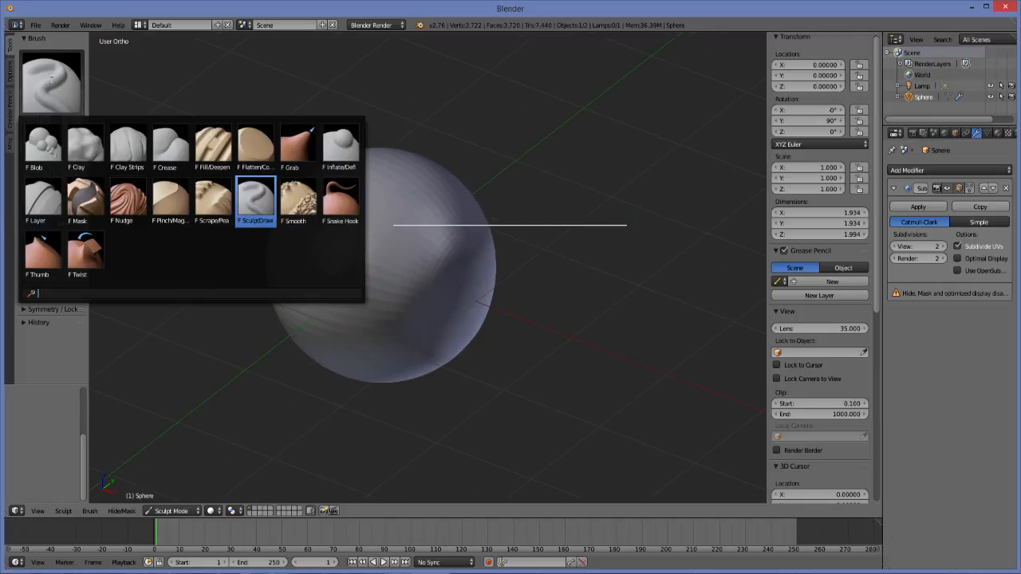
{"action": "left_click", "coordinate": [43, 146]}
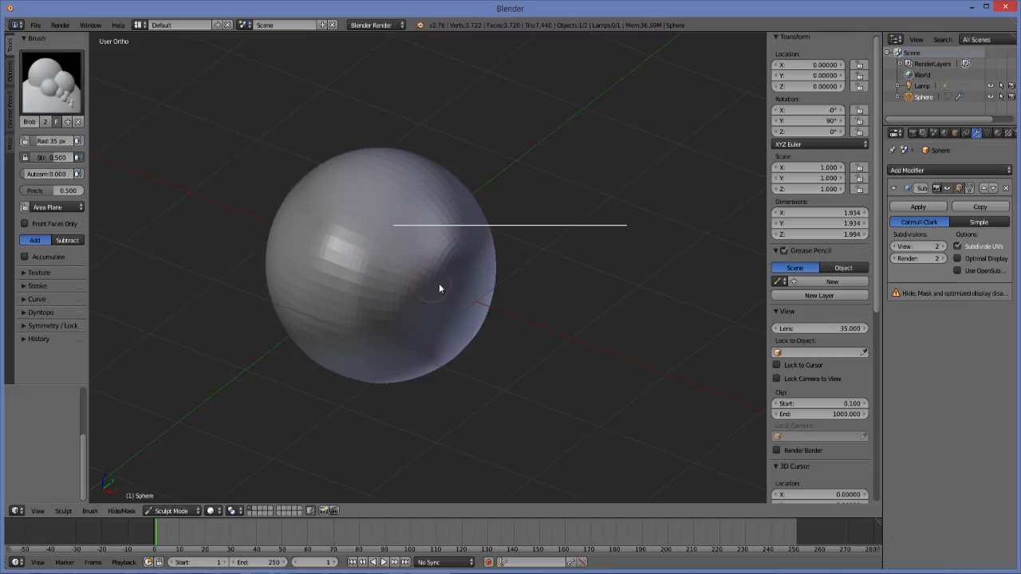
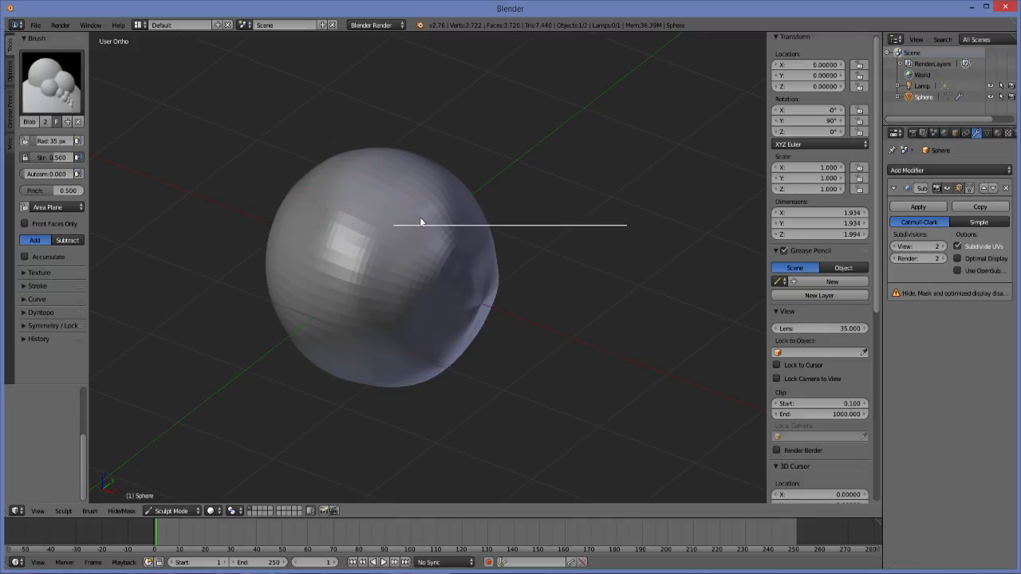
Set the Blob brush radius to 149 px, try strokes across the sphere's surface, and undo those trial strokes
{"action": "mouse_move", "coordinate": [383, 210]}
{"action": "left_mouse_down"}
{"action": "mouse_move", "coordinate": [420, 229]}
{"action": "mouse_move", "coordinate": [448, 268]}
{"action": "mouse_move", "coordinate": [365, 212]}
{"action": "mouse_move", "coordinate": [442, 275]}
{"action": "mouse_move", "coordinate": [417, 277]}
{"action": "left_mouse_up"}
{"action": "left_click", "coordinate": [417, 274]}
{"action": "mouse_move", "coordinate": [367, 238]}
{"action": "left_mouse_down"}
{"action": "mouse_move", "coordinate": [420, 213]}
{"action": "mouse_move", "coordinate": [451, 263]}
{"action": "left_mouse_up"}
{"action": "middle_click_drag", "start_coordinate": [452, 264], "coordinate": [392, 257]}
{"action": "left_click_drag", "start_coordinate": [462, 260], "coordinate": [635, 261]}
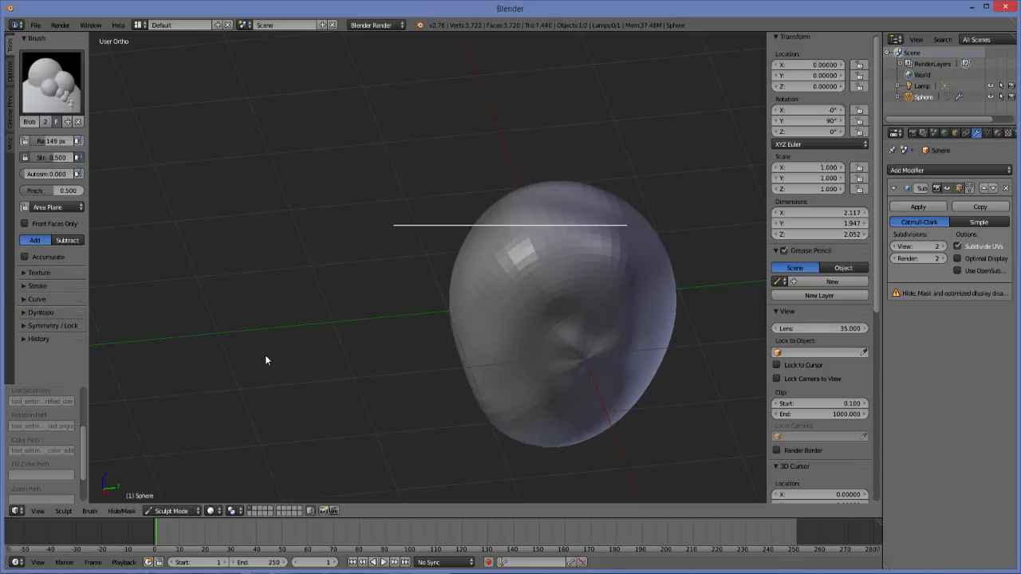
{"action": "key", "text": "ctrl+z"}
{"action": "key", "text": "ctrl+z"}
{"action": "key", "text": "ctrl+z"}
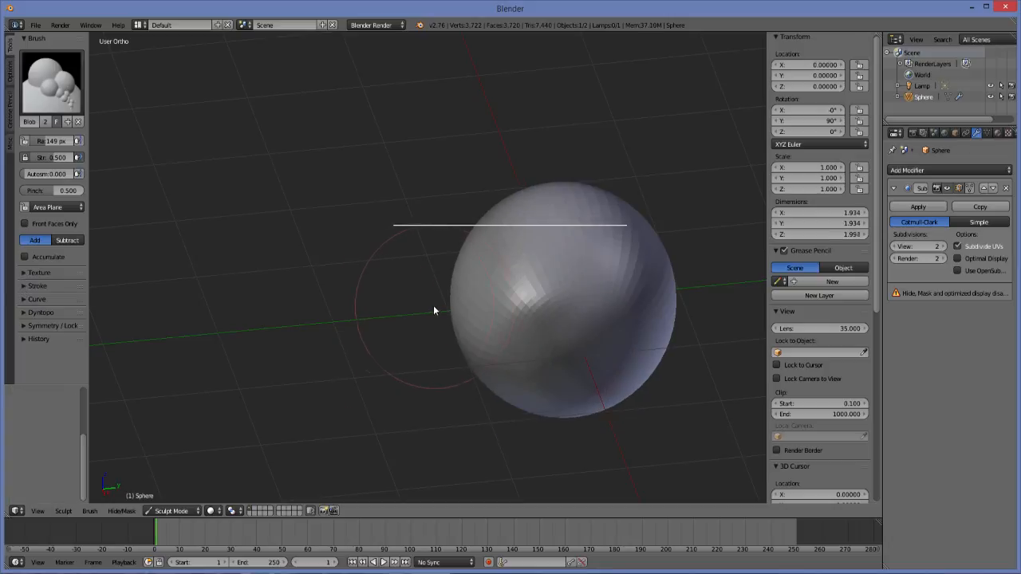
Check the brush's Dyntopo options and open the Symmetry / Lock options
{"action": "left_click", "coordinate": [24, 314]}
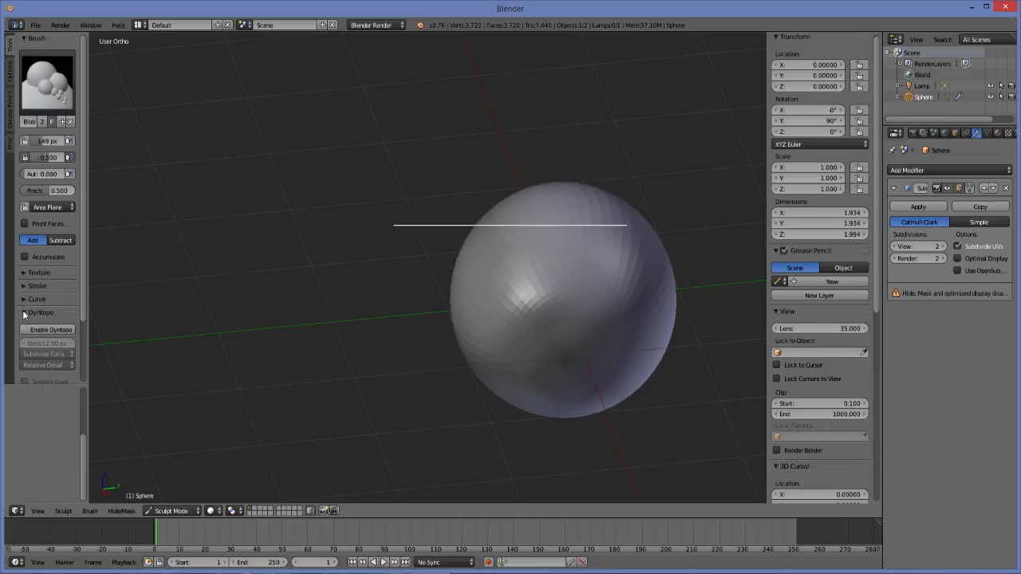
{"action": "left_click", "coordinate": [25, 312]}
{"action": "left_click", "coordinate": [24, 327]}
{"action": "scroll", "coordinate": [35, 346], "scroll_direction": "down", "scroll_amount": 2}
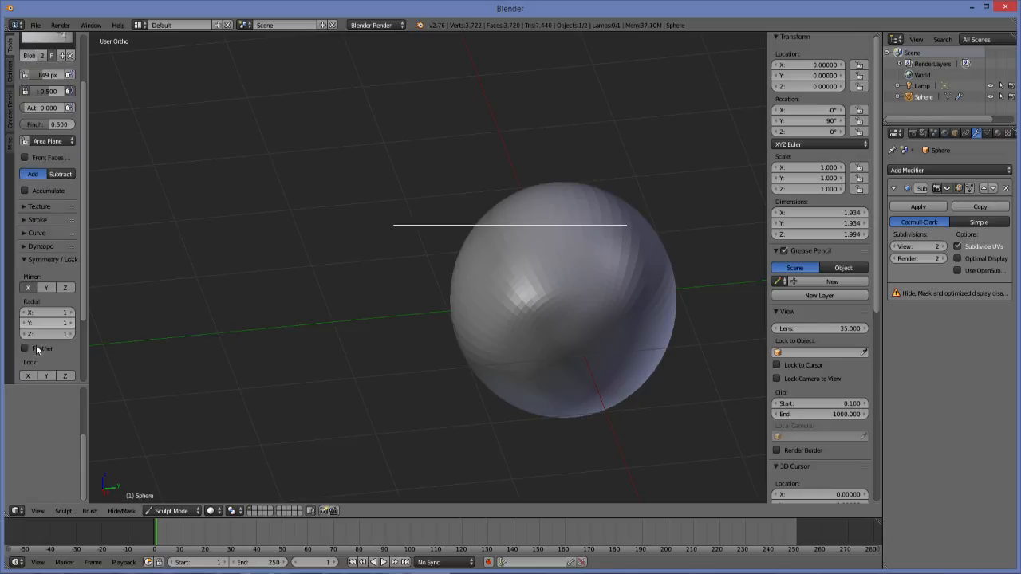
Sculpt the sphere with broad Blob strokes from several sides into an uneven lump about 2.2 × 2.8 × 2.6 units
{"action": "mouse_move", "coordinate": [560, 307]}
{"action": "left_mouse_down"}
{"action": "mouse_move", "coordinate": [545, 243]}
{"action": "mouse_move", "coordinate": [662, 256]}
{"action": "mouse_move", "coordinate": [465, 251]}
{"action": "mouse_move", "coordinate": [651, 231]}
{"action": "mouse_move", "coordinate": [547, 351]}
{"action": "mouse_move", "coordinate": [616, 292]}
{"action": "left_mouse_up"}
{"action": "mouse_move", "coordinate": [595, 256]}
{"action": "left_mouse_down"}
{"action": "mouse_move", "coordinate": [500, 179]}
{"action": "mouse_move", "coordinate": [611, 234]}
{"action": "left_mouse_up"}
{"action": "mouse_move", "coordinate": [625, 248]}
{"action": "middle_mouse_down"}
{"action": "mouse_move", "coordinate": [552, 247]}
{"action": "mouse_move", "coordinate": [540, 256]}
{"action": "middle_mouse_up"}
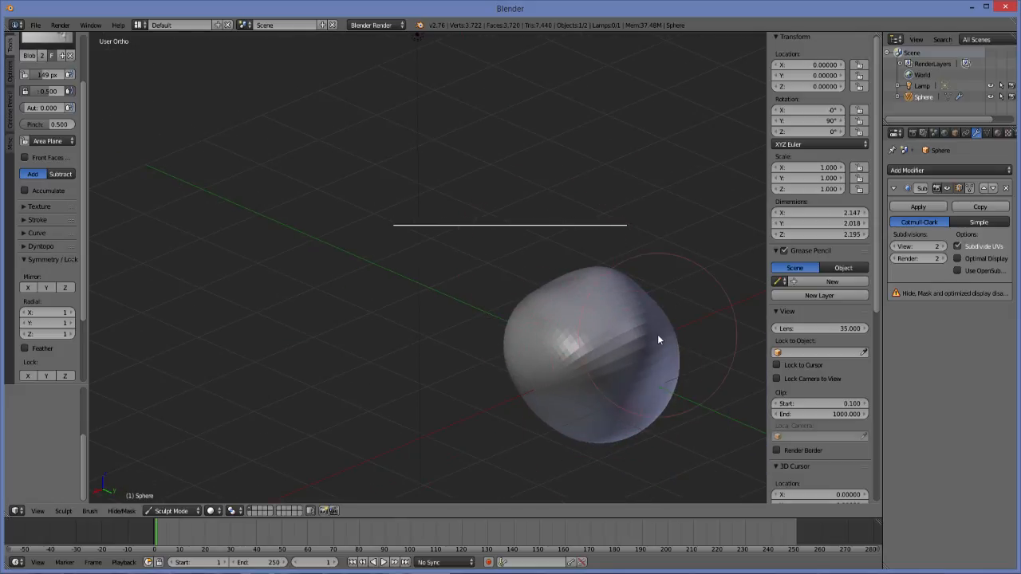
{"action": "left_click_drag", "start_coordinate": [659, 340], "coordinate": [547, 364]}
{"action": "left_click_drag", "start_coordinate": [648, 350], "coordinate": [549, 385]}
{"action": "mouse_move", "coordinate": [544, 323]}
{"action": "left_mouse_down"}
{"action": "mouse_move", "coordinate": [564, 346]}
{"action": "mouse_move", "coordinate": [556, 376]}
{"action": "mouse_move", "coordinate": [606, 391]}
{"action": "mouse_move", "coordinate": [658, 356]}
{"action": "mouse_move", "coordinate": [658, 370]}
{"action": "left_mouse_up"}
{"action": "middle_click_drag", "start_coordinate": [653, 365], "coordinate": [518, 373]}
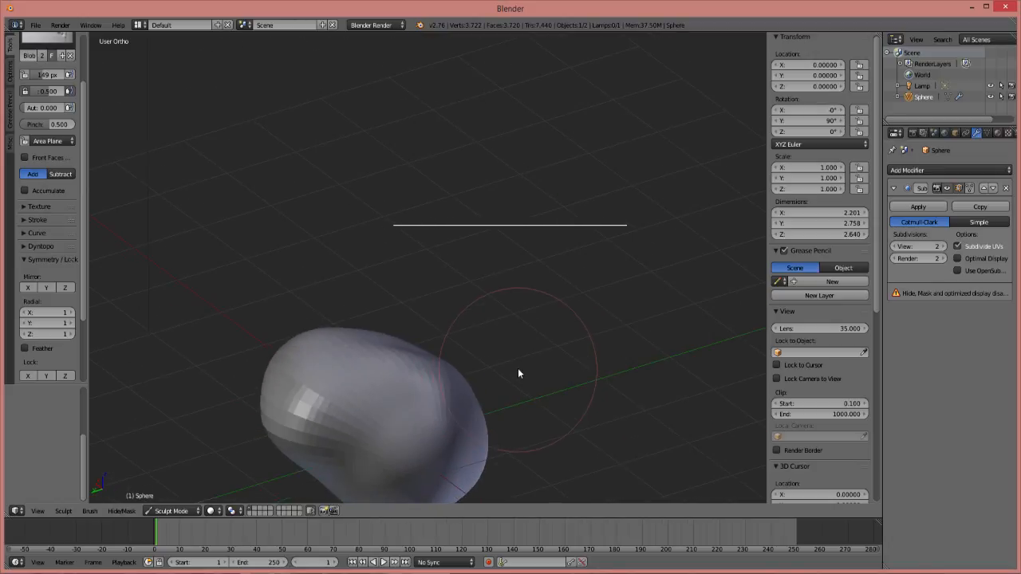
Continue with Blob strokes along the lump's sides and underside, shaping a flatter rock about 1.6 × 2.8 × 3.1 units
{"action": "mouse_move", "coordinate": [379, 438]}
{"action": "left_mouse_down"}
{"action": "mouse_move", "coordinate": [502, 438]}
{"action": "mouse_move", "coordinate": [495, 422]}
{"action": "left_mouse_up"}
{"action": "mouse_move", "coordinate": [472, 423]}
{"action": "middle_mouse_down"}
{"action": "mouse_move", "coordinate": [343, 413]}
{"action": "mouse_move", "coordinate": [343, 343]}
{"action": "middle_mouse_up"}
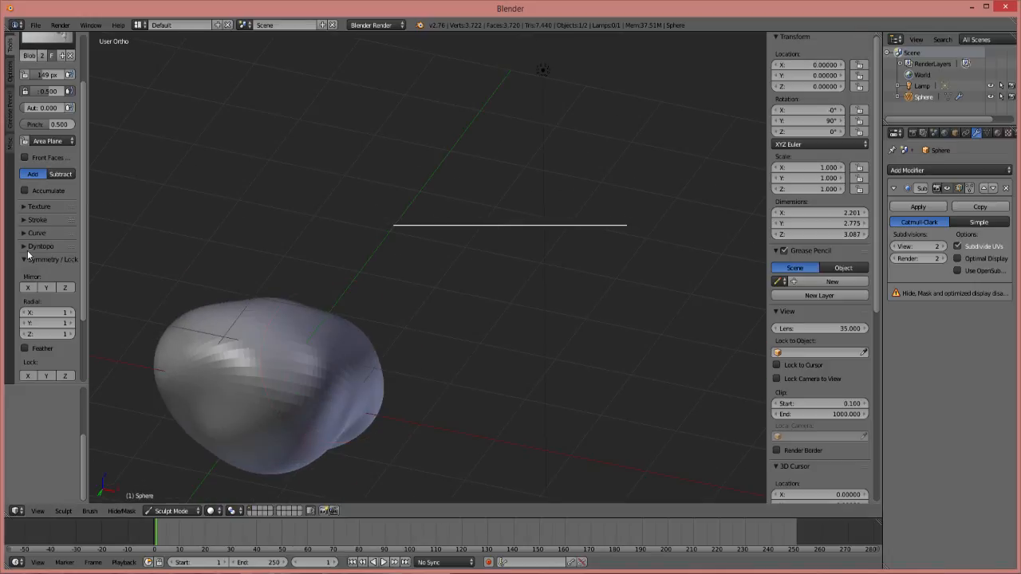
{"action": "mouse_move", "coordinate": [257, 427]}
{"action": "left_mouse_down"}
{"action": "mouse_move", "coordinate": [303, 430]}
{"action": "mouse_move", "coordinate": [221, 470]}
{"action": "mouse_move", "coordinate": [320, 424]}
{"action": "mouse_move", "coordinate": [200, 406]}
{"action": "mouse_move", "coordinate": [388, 464]}
{"action": "left_mouse_up"}
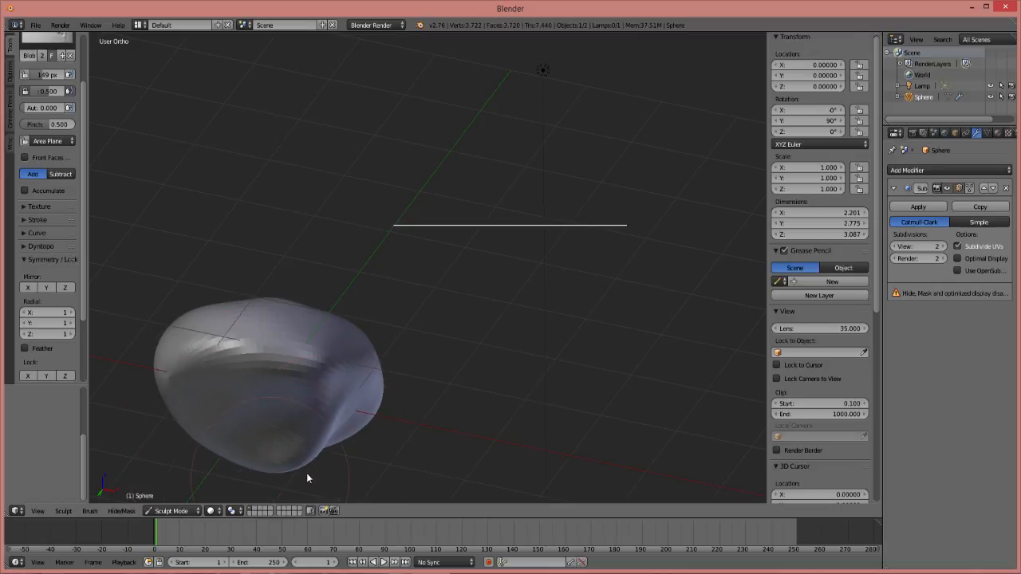
{"action": "mouse_move", "coordinate": [274, 452]}
{"action": "left_mouse_down"}
{"action": "mouse_move", "coordinate": [322, 433]}
{"action": "mouse_move", "coordinate": [251, 465]}
{"action": "mouse_move", "coordinate": [300, 437]}
{"action": "mouse_move", "coordinate": [191, 431]}
{"action": "mouse_move", "coordinate": [193, 391]}
{"action": "left_mouse_up"}
{"action": "mouse_move", "coordinate": [251, 383]}
{"action": "middle_mouse_down"}
{"action": "mouse_move", "coordinate": [232, 433]}
{"action": "mouse_move", "coordinate": [155, 380]}
{"action": "mouse_move", "coordinate": [156, 271]}
{"action": "middle_mouse_up"}
{"action": "left_click_drag", "start_coordinate": [406, 421], "coordinate": [406, 454]}
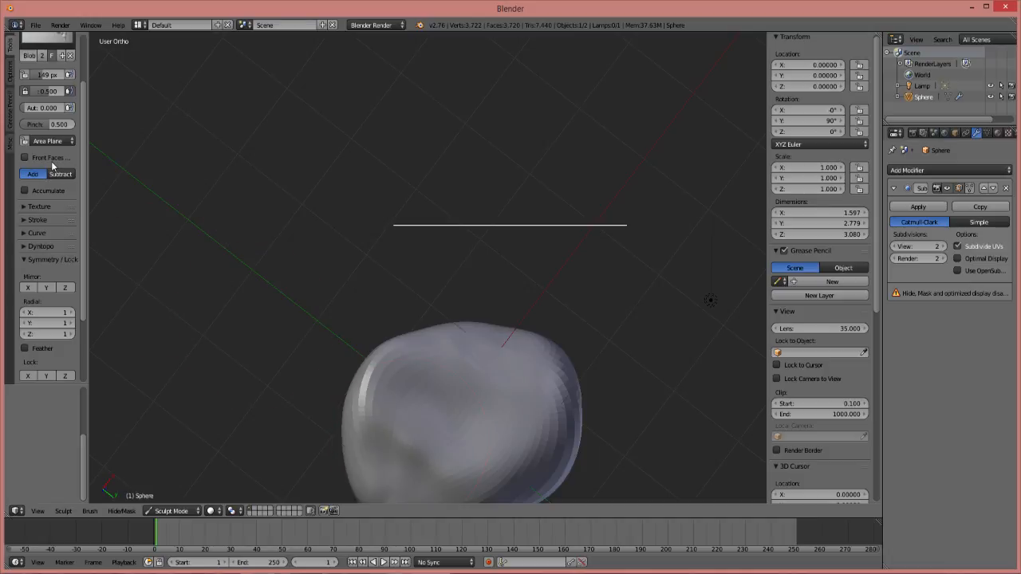
Return the sculpted rock to Object Mode and set its shading to Smooth
{"action": "scroll", "coordinate": [53, 166], "scroll_direction": "up", "scroll_amount": 3}
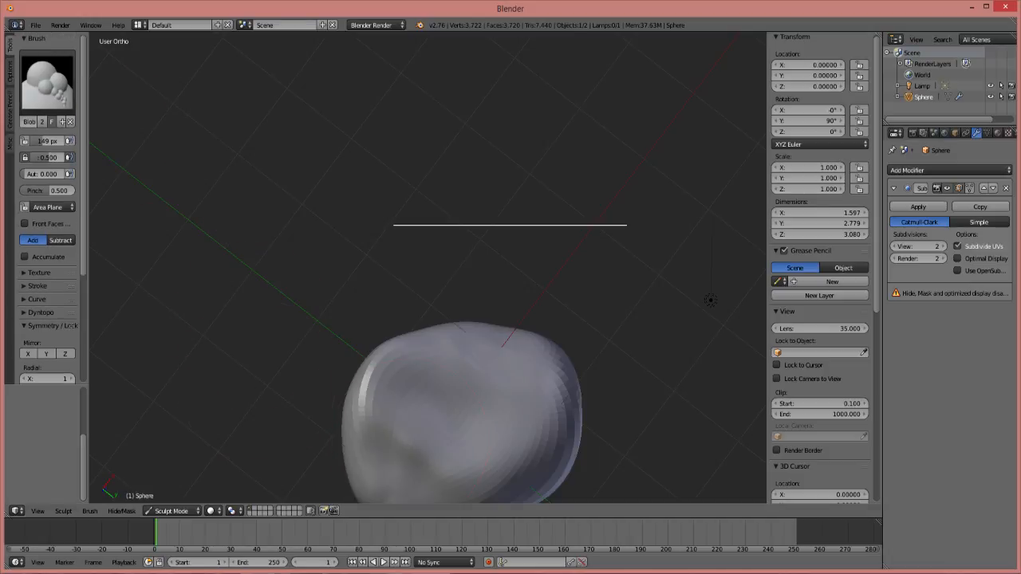
{"action": "key", "text": "Tab"}
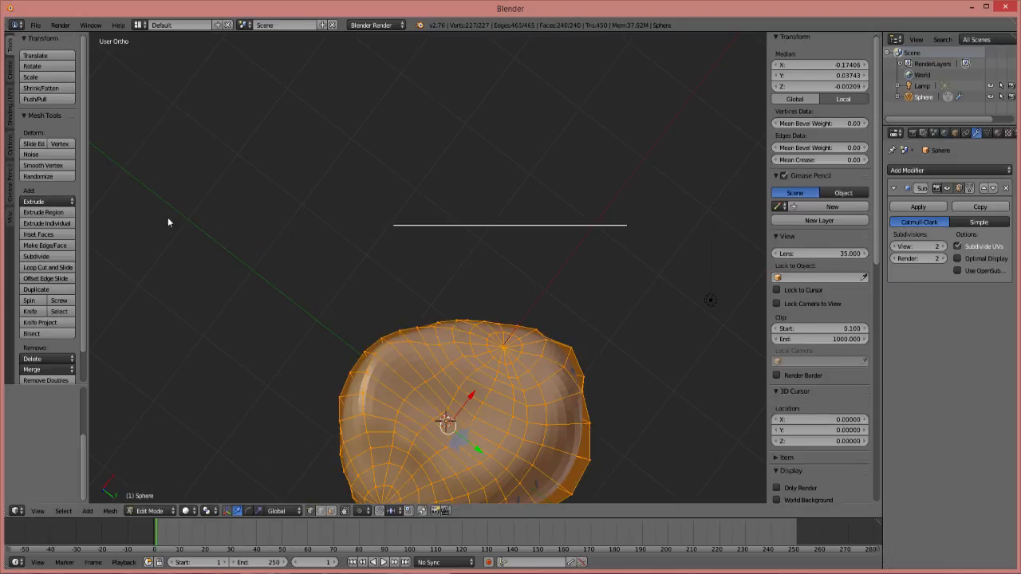
{"action": "key", "text": "Tab"}
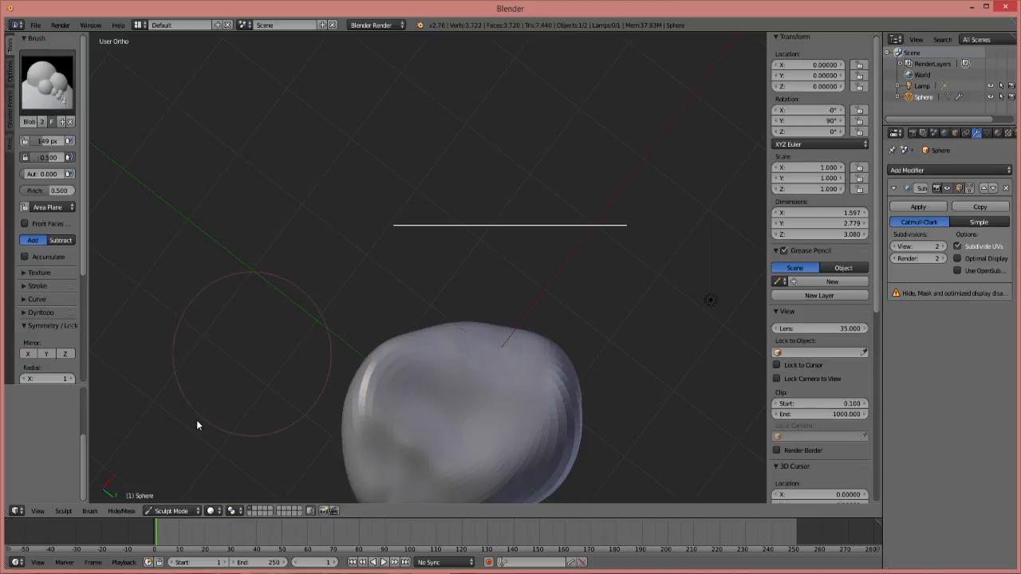
{"action": "left_click", "coordinate": [174, 511]}
{"action": "left_click", "coordinate": [170, 497]}
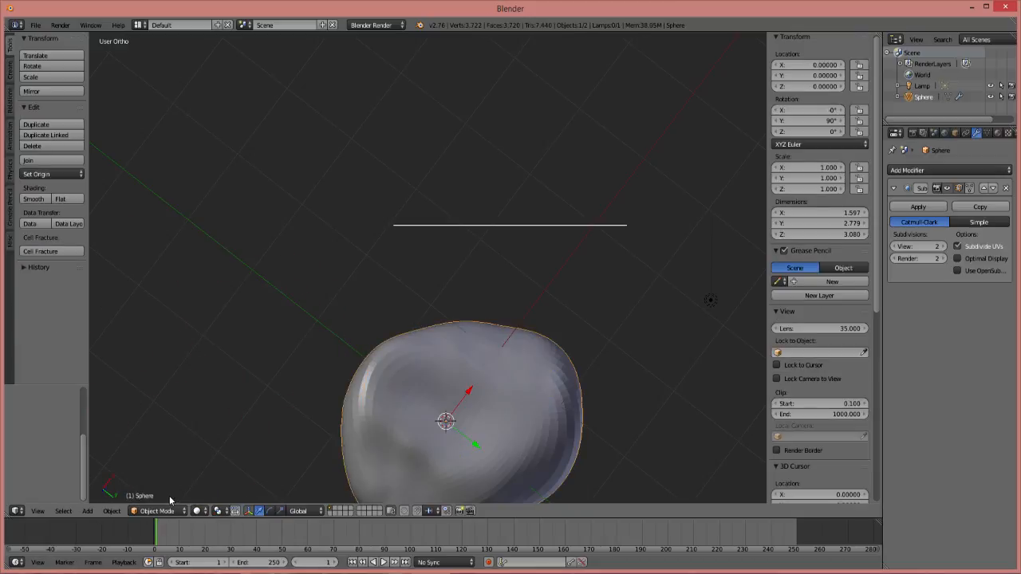
{"action": "left_click", "coordinate": [33, 198]}
{"action": "middle_click_drag", "start_coordinate": [327, 307], "coordinate": [487, 162]}
{"action": "scroll", "coordinate": [400, 325], "scroll_direction": "up", "scroll_amount": 4}
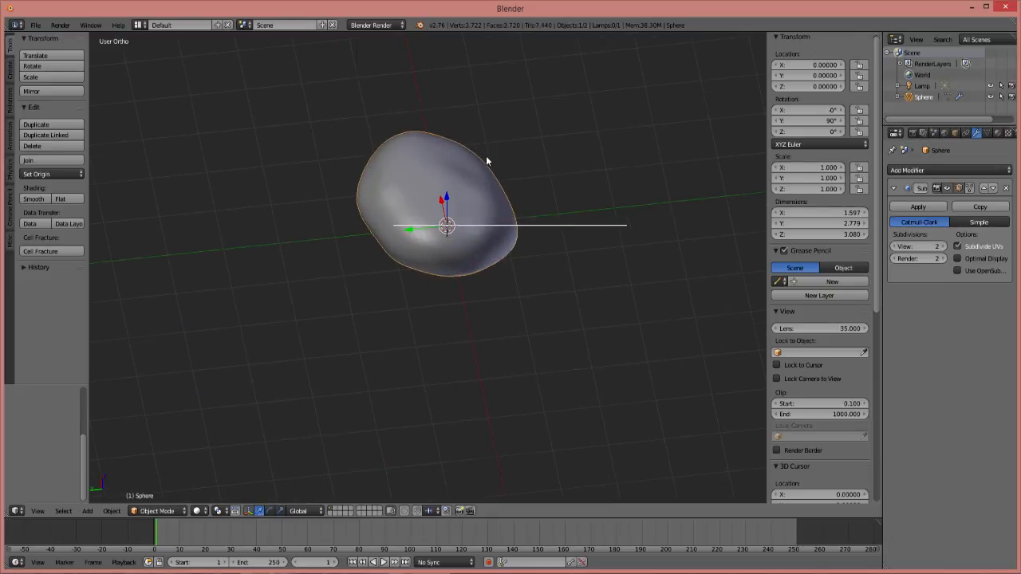
Duplicate the rock to about X 0.35, Y 3.35, Z -0.15 and switch the copy to Sculpt Mode
{"action": "key", "text": "shift+d"}
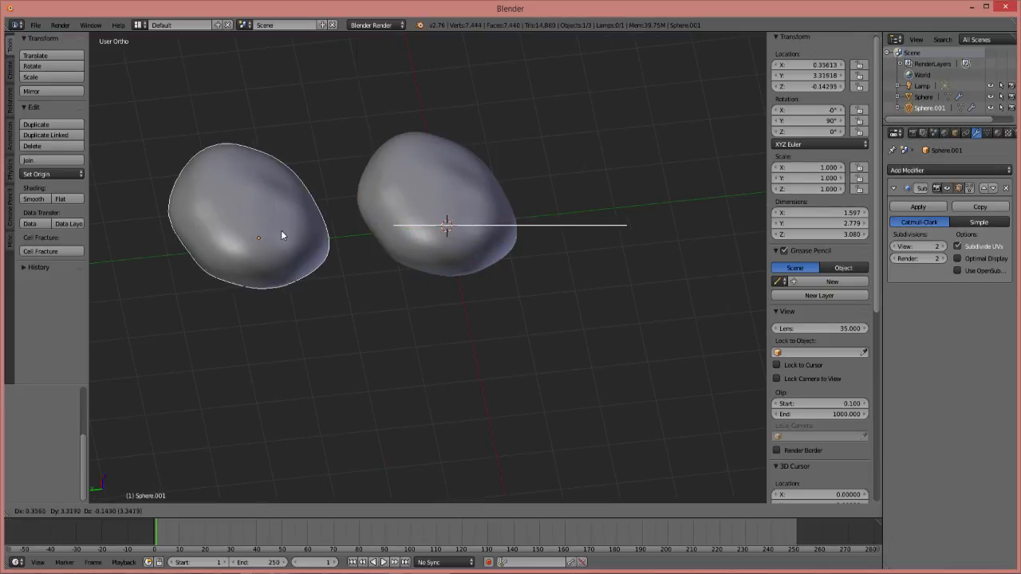
{"action": "left_click", "coordinate": [281, 231]}
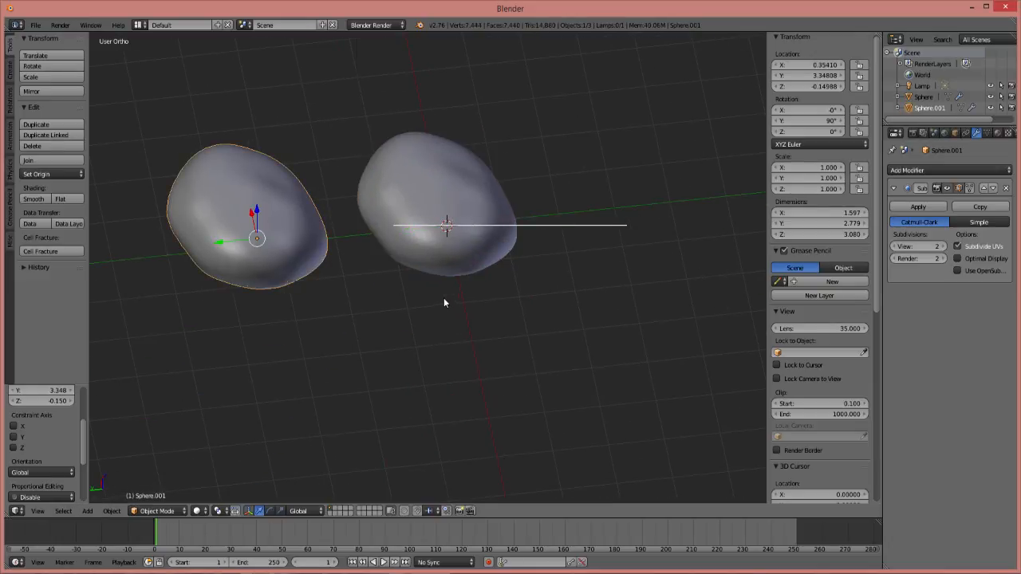
{"action": "middle_click_drag", "start_coordinate": [442, 300], "coordinate": [358, 230]}
{"action": "key", "text": "Tab"}
{"action": "key", "text": "Tab"}
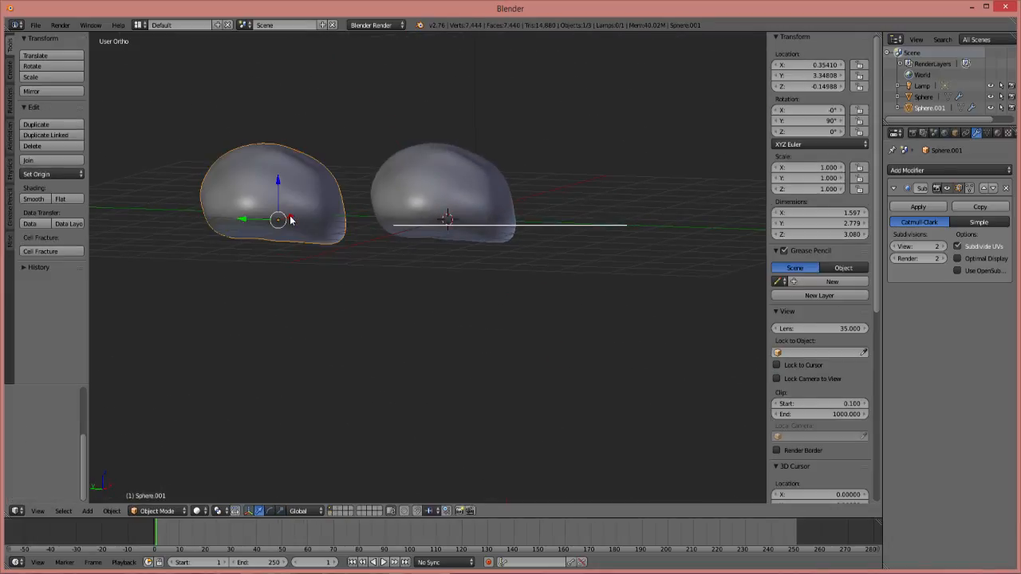
{"action": "left_click", "coordinate": [157, 511]}
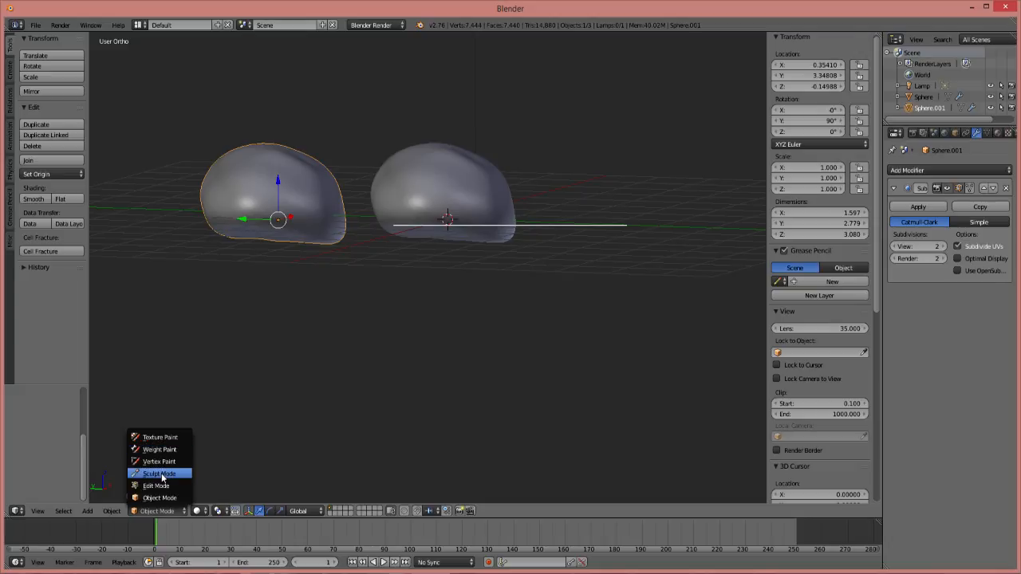
{"action": "left_click", "coordinate": [159, 474]}
Bulge the duplicate rock's top and sides with Blob strokes to about 1.6 × 3.0 × 3.3 units
{"action": "mouse_move", "coordinate": [394, 198]}
{"action": "middle_mouse_down"}
{"action": "mouse_move", "coordinate": [380, 214]}
{"action": "mouse_move", "coordinate": [289, 195]}
{"action": "mouse_move", "coordinate": [556, 217]}
{"action": "middle_mouse_up"}
{"action": "mouse_move", "coordinate": [435, 194]}
{"action": "middle_mouse_down"}
{"action": "mouse_move", "coordinate": [507, 204]}
{"action": "mouse_move", "coordinate": [328, 197]}
{"action": "middle_mouse_up"}
{"action": "mouse_move", "coordinate": [329, 197]}
{"action": "left_mouse_down"}
{"action": "mouse_move", "coordinate": [294, 126]}
{"action": "mouse_move", "coordinate": [251, 128]}
{"action": "mouse_move", "coordinate": [287, 160]}
{"action": "mouse_move", "coordinate": [385, 175]}
{"action": "mouse_move", "coordinate": [358, 171]}
{"action": "mouse_move", "coordinate": [435, 145]}
{"action": "left_mouse_up"}
{"action": "mouse_move", "coordinate": [434, 146]}
{"action": "middle_mouse_down"}
{"action": "mouse_move", "coordinate": [329, 146]}
{"action": "mouse_move", "coordinate": [273, 133]}
{"action": "middle_mouse_up"}
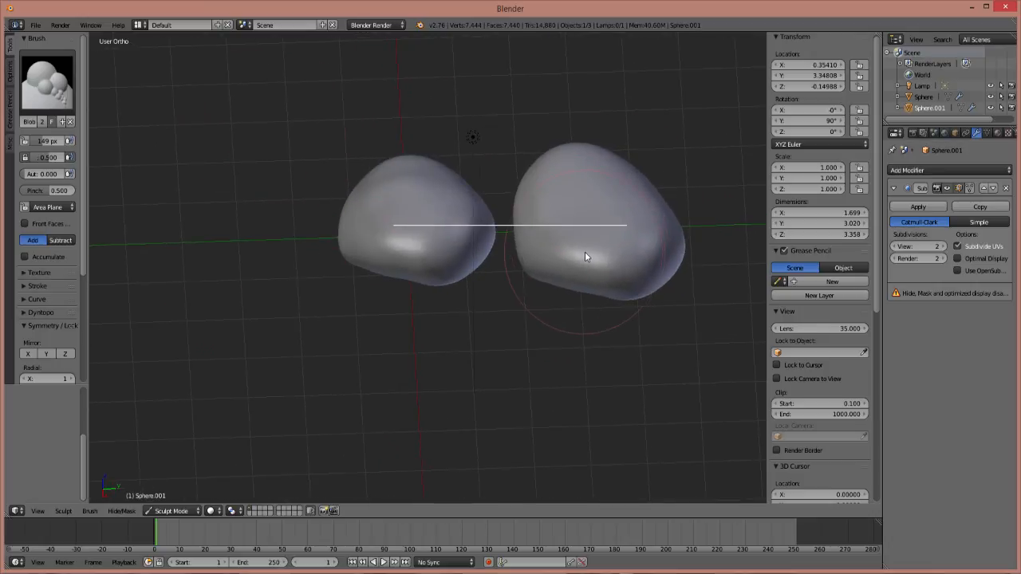
{"action": "mouse_move", "coordinate": [588, 255]}
{"action": "left_mouse_down"}
{"action": "mouse_move", "coordinate": [620, 210]}
{"action": "mouse_move", "coordinate": [636, 266]}
{"action": "left_mouse_up"}
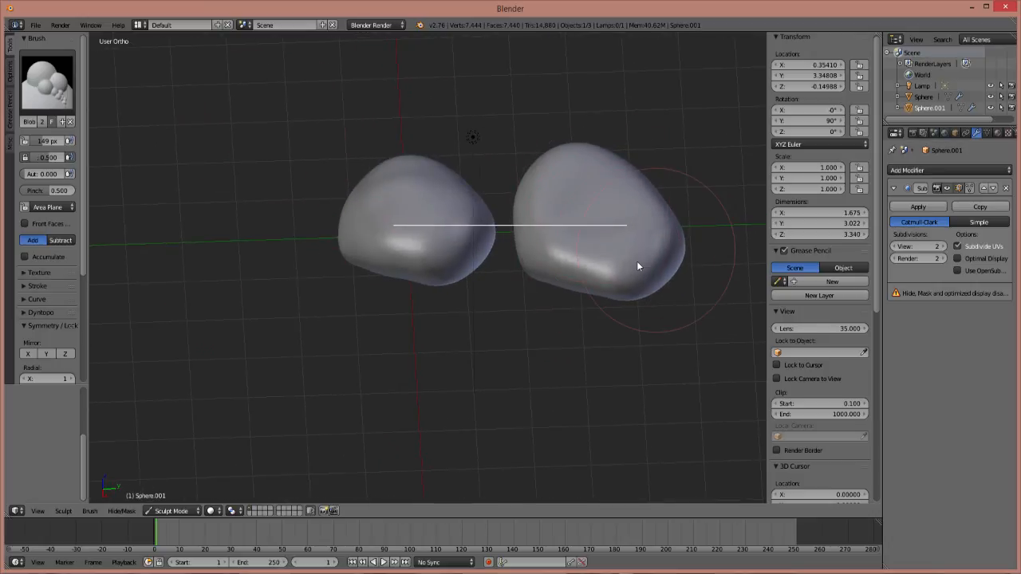
{"action": "middle_click_drag", "start_coordinate": [677, 342], "coordinate": [631, 231]}
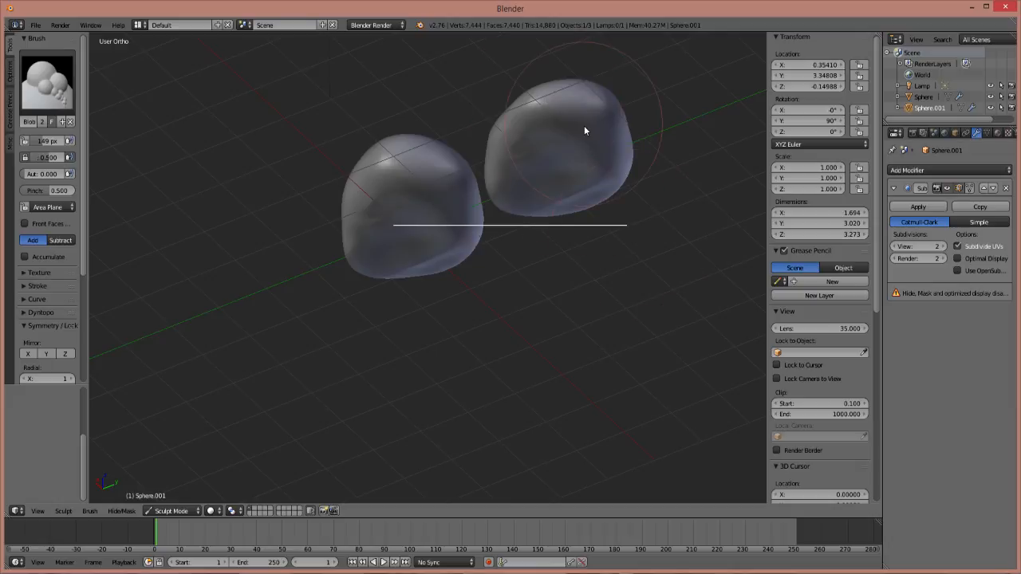
{"action": "mouse_move", "coordinate": [623, 175]}
{"action": "left_mouse_down"}
{"action": "mouse_move", "coordinate": [537, 198]}
{"action": "mouse_move", "coordinate": [577, 184]}
{"action": "mouse_move", "coordinate": [732, 183]}
{"action": "left_mouse_up"}
{"action": "mouse_move", "coordinate": [731, 182]}
{"action": "middle_mouse_down"}
{"action": "mouse_move", "coordinate": [668, 186]}
{"action": "mouse_move", "coordinate": [447, 154]}
{"action": "middle_mouse_up"}
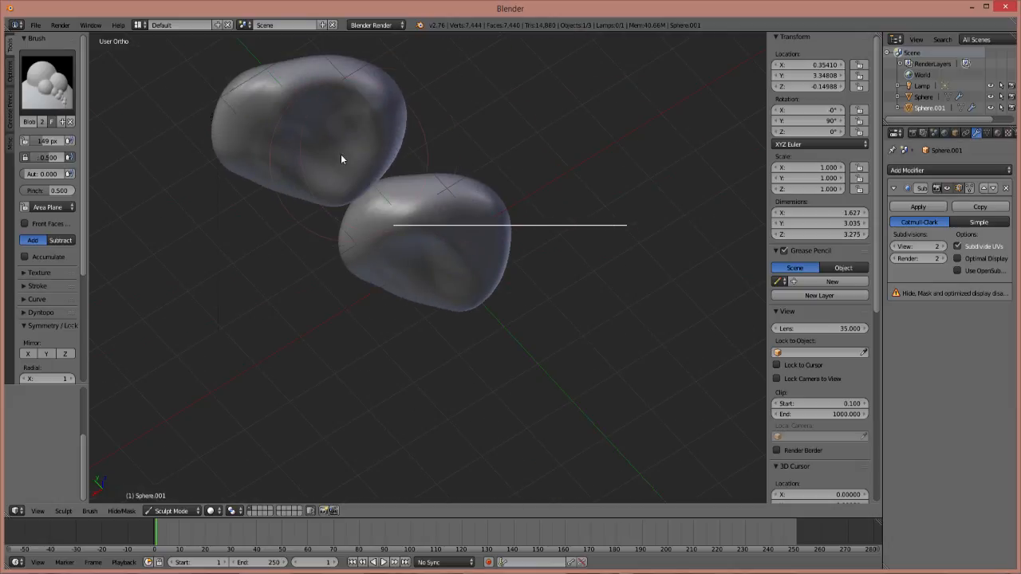
Add more Blob strokes around the duplicate's hollow side, front edge and end to make its outline more uneven
{"action": "left_click_drag", "start_coordinate": [340, 108], "coordinate": [356, 111]}
{"action": "middle_click_drag", "start_coordinate": [430, 112], "coordinate": [363, 207]}
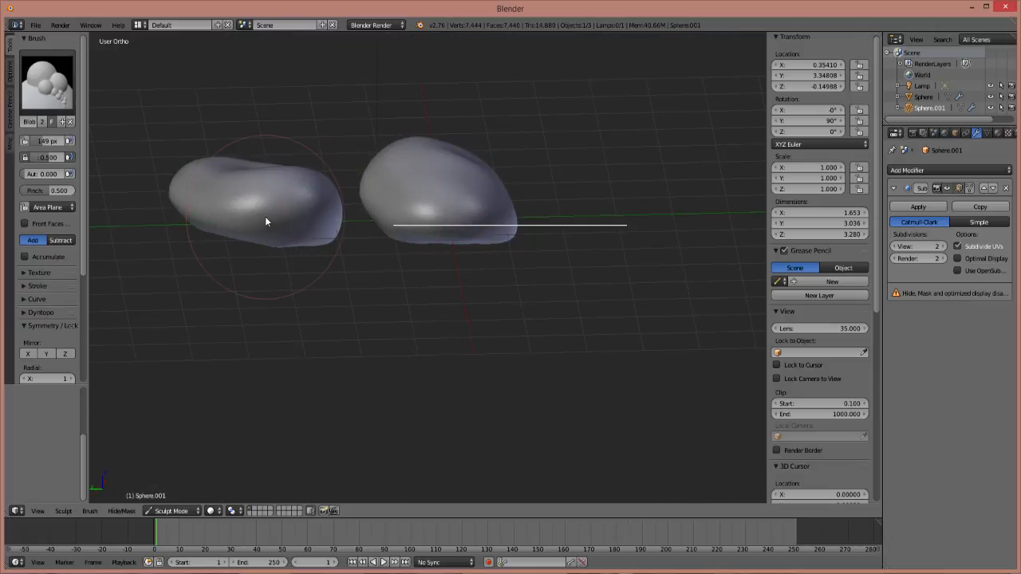
{"action": "middle_click_drag", "start_coordinate": [285, 232], "coordinate": [285, 387]}
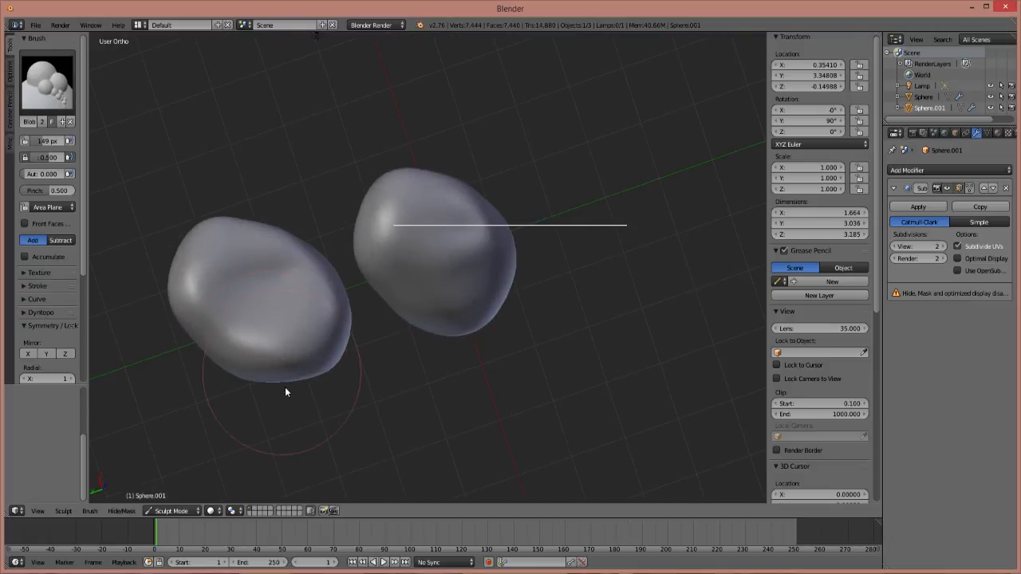
{"action": "left_click_drag", "start_coordinate": [253, 370], "coordinate": [264, 376]}
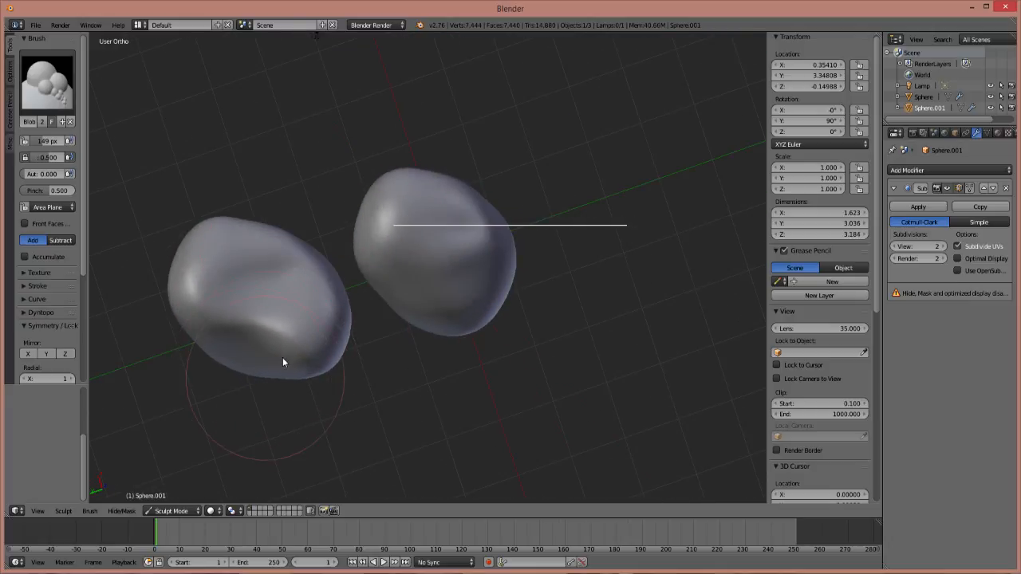
{"action": "middle_click_drag", "start_coordinate": [264, 376], "coordinate": [328, 259]}
{"action": "mouse_move", "coordinate": [341, 193]}
{"action": "left_mouse_down"}
{"action": "mouse_move", "coordinate": [374, 211]}
{"action": "mouse_move", "coordinate": [372, 185]}
{"action": "left_mouse_up"}
Choose the Smooth brush and smooth the duplicate rock down to about 1.5 × 2.3 × 3.1 units
{"action": "left_click", "coordinate": [44, 76]}
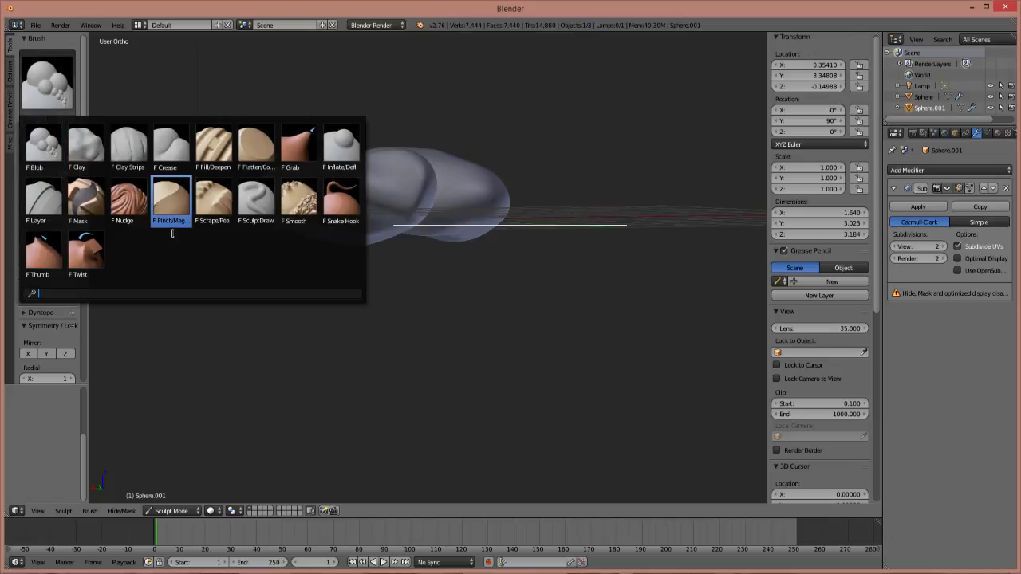
{"action": "left_click", "coordinate": [297, 201]}
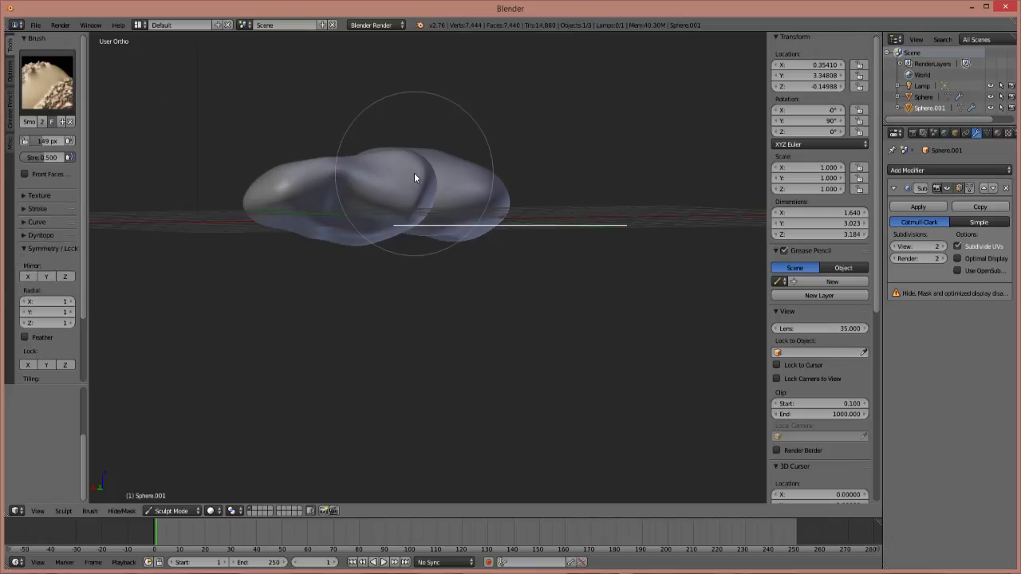
{"action": "middle_click_drag", "start_coordinate": [284, 211], "coordinate": [286, 313]}
{"action": "middle_click_drag", "start_coordinate": [447, 271], "coordinate": [299, 343]}
{"action": "mouse_move", "coordinate": [605, 281]}
{"action": "left_mouse_down"}
{"action": "mouse_move", "coordinate": [574, 312]}
{"action": "mouse_move", "coordinate": [567, 401]}
{"action": "left_mouse_up"}
{"action": "middle_click_drag", "start_coordinate": [567, 401], "coordinate": [383, 353]}
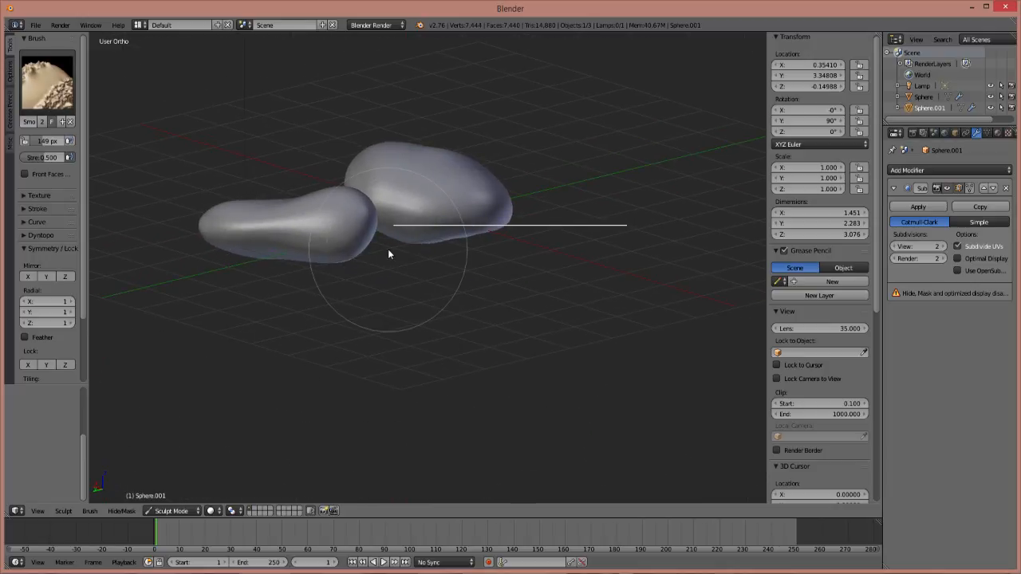
Return to Object Mode and select the original rock at the world origin
{"action": "left_click", "coordinate": [177, 512]}
{"action": "left_click", "coordinate": [182, 503]}
{"action": "middle_click_drag", "start_coordinate": [375, 398], "coordinate": [357, 349]}
{"action": "right_click", "coordinate": [434, 161]}
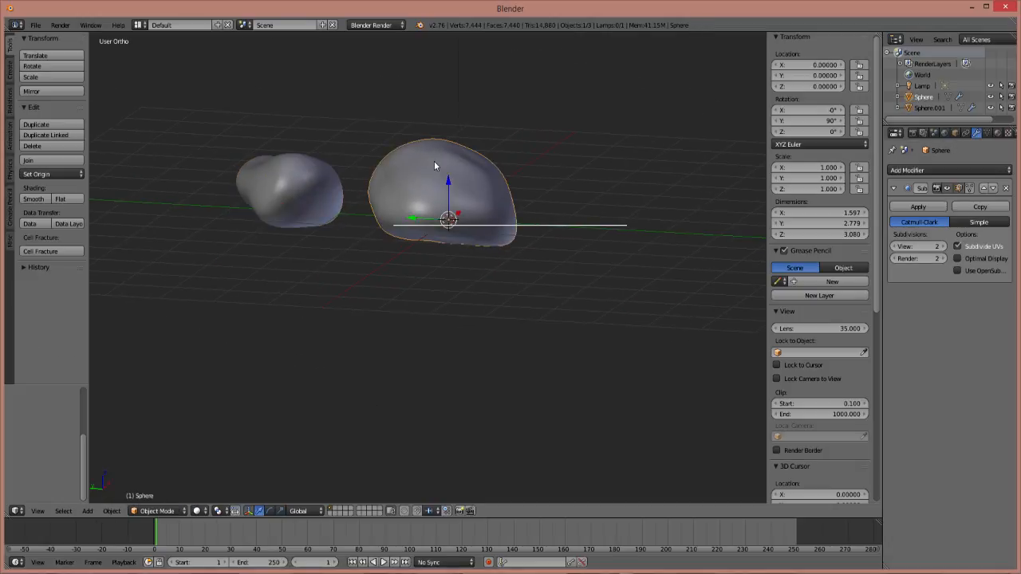
Duplicate the original rock along the global Y axis and place the copy at about Y -4.67
{"action": "scroll", "coordinate": [441, 168], "scroll_direction": "down", "scroll_amount": 5}
{"action": "middle_click_drag", "start_coordinate": [433, 166], "coordinate": [453, 217]}
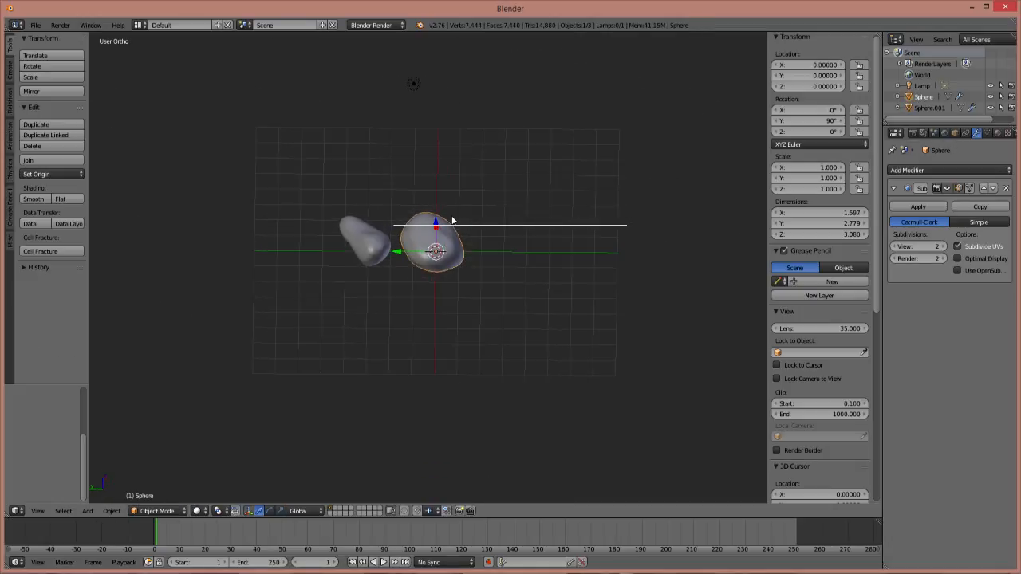
{"action": "key", "text": "shift+d"}
{"action": "key", "text": "x"}
{"action": "key", "text": "y"}
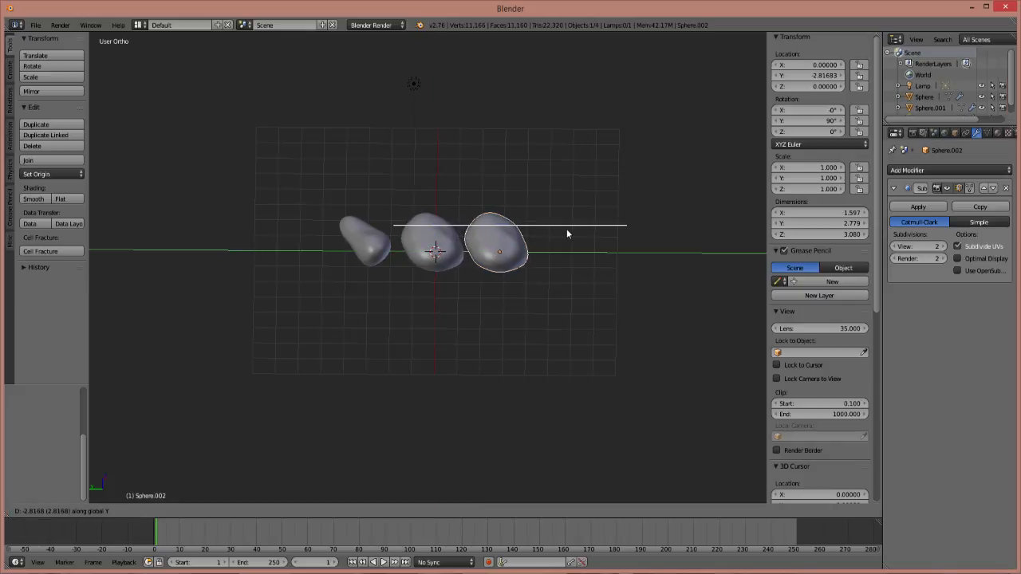
{"action": "left_click", "coordinate": [564, 233]}
{"action": "scroll", "coordinate": [532, 259], "scroll_direction": "up", "scroll_amount": 5}
{"action": "middle_click_drag", "start_coordinate": [570, 254], "coordinate": [302, 243], "text": "shift"}
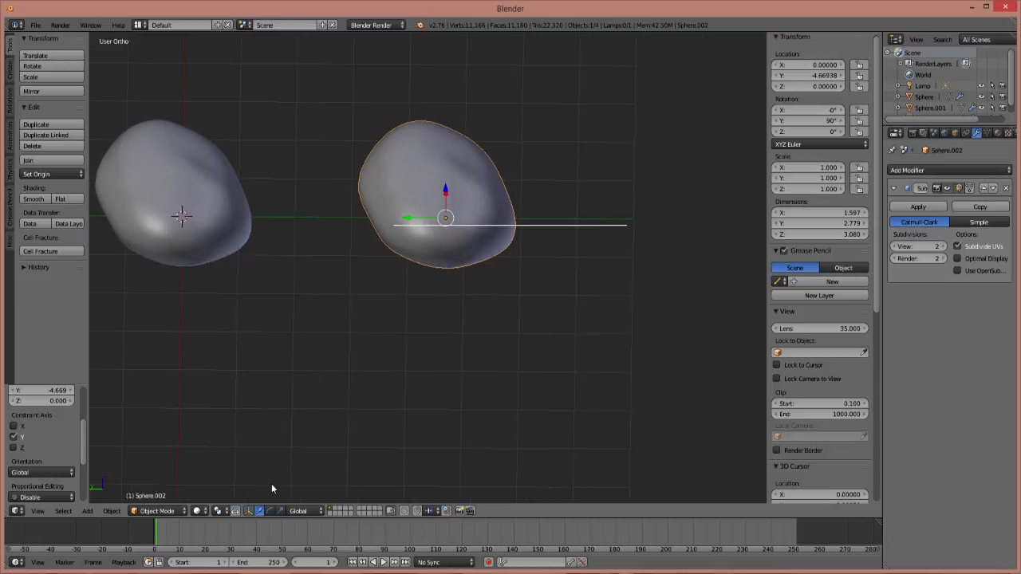
Switch the new rock copy to Sculpt Mode with the Smooth brush active
{"action": "left_click", "coordinate": [158, 510]}
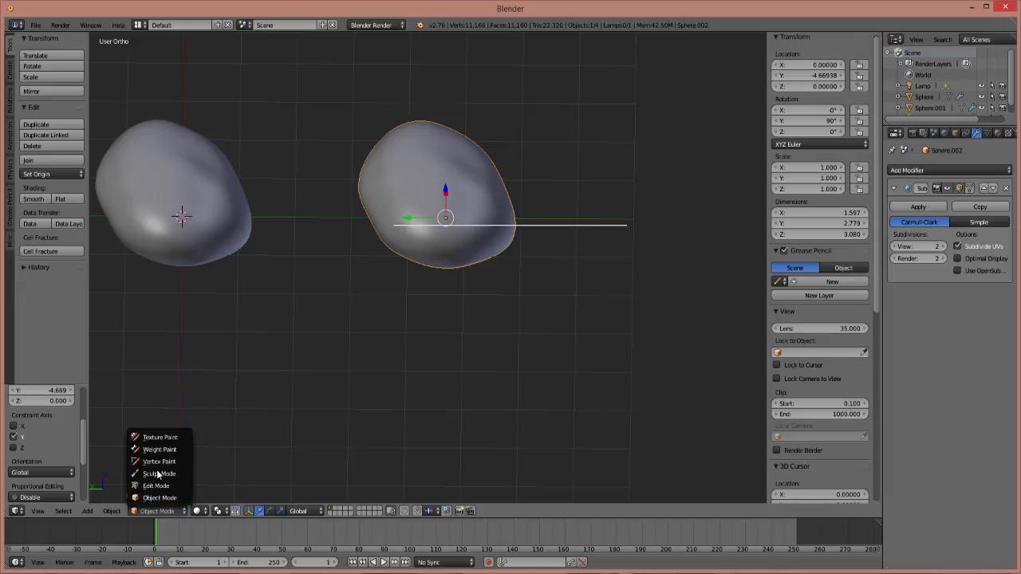
{"action": "left_click", "coordinate": [159, 474]}
{"action": "middle_click_drag", "start_coordinate": [420, 255], "coordinate": [387, 223]}
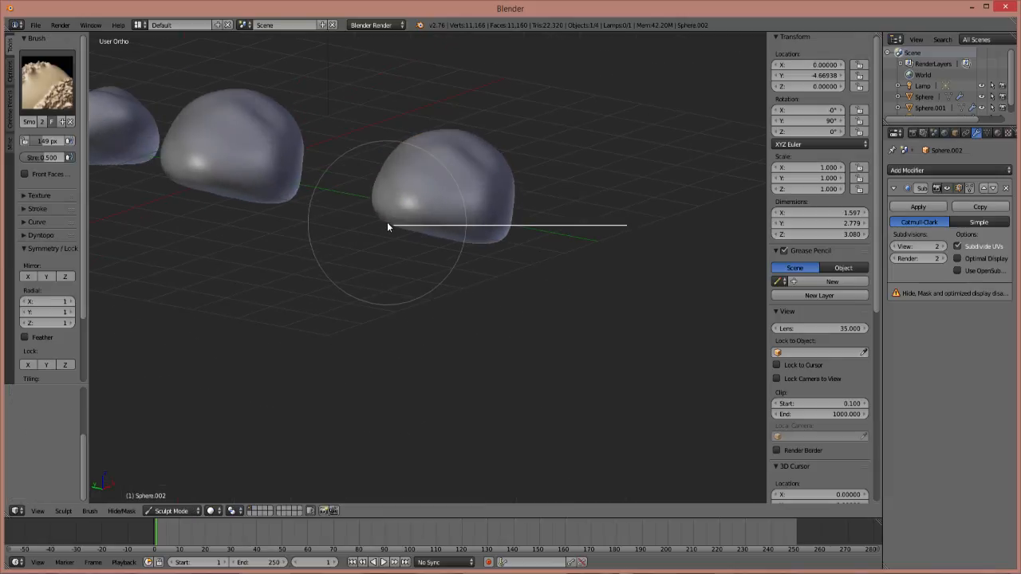
{"action": "mouse_move", "coordinate": [472, 200]}
{"action": "middle_mouse_down"}
{"action": "mouse_move", "coordinate": [416, 234]}
{"action": "mouse_move", "coordinate": [399, 214]}
{"action": "middle_mouse_up"}
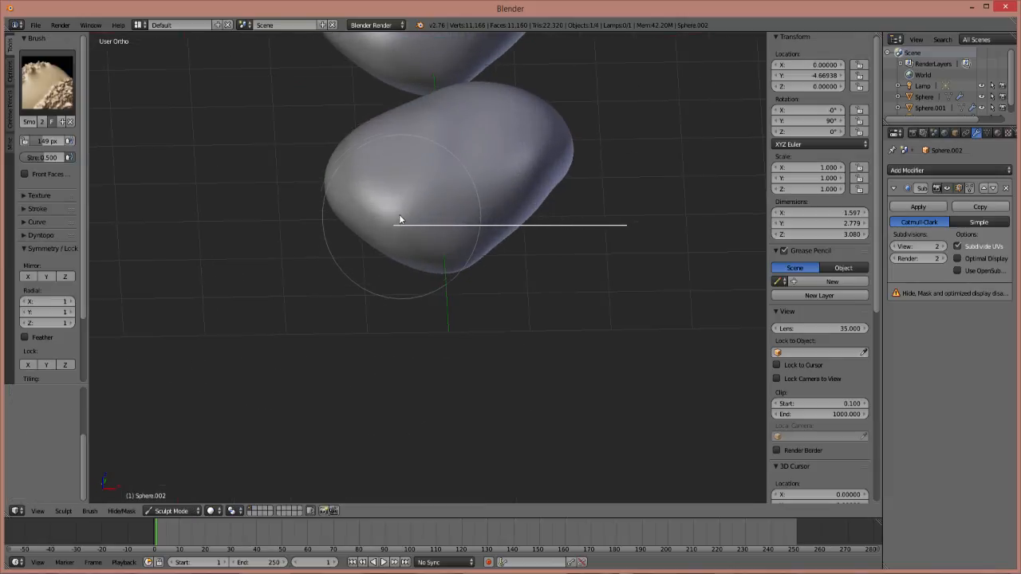
Smooth the new rock copy from several sides down to about 1.1 × 1.3 × 1.9 units
{"action": "mouse_move", "coordinate": [390, 198]}
{"action": "left_mouse_down"}
{"action": "mouse_move", "coordinate": [452, 178]}
{"action": "mouse_move", "coordinate": [500, 200]}
{"action": "mouse_move", "coordinate": [422, 221]}
{"action": "mouse_move", "coordinate": [551, 162]}
{"action": "mouse_move", "coordinate": [617, 183]}
{"action": "left_mouse_up"}
{"action": "middle_click_drag", "start_coordinate": [618, 183], "coordinate": [501, 132]}
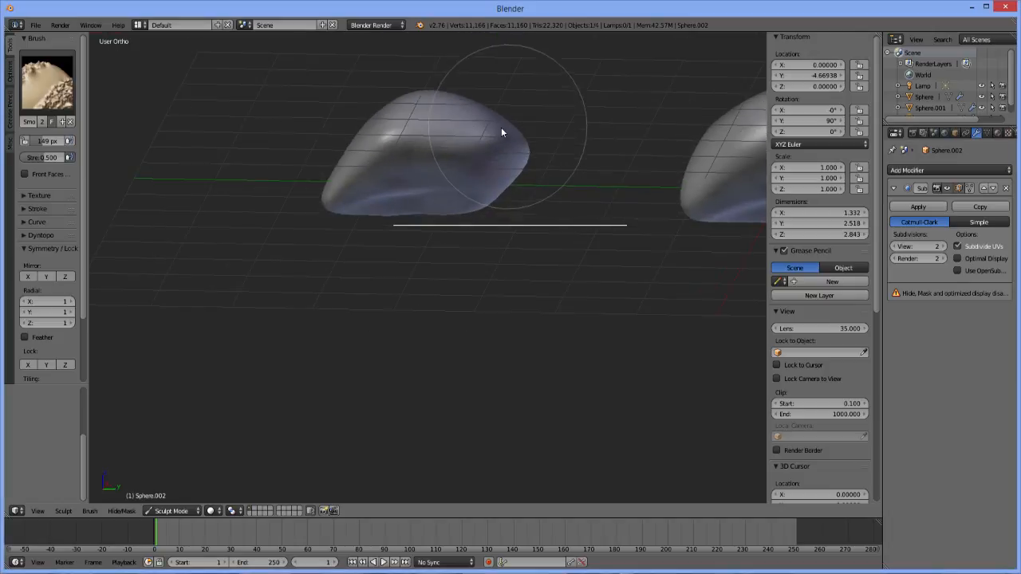
{"action": "mouse_move", "coordinate": [384, 190]}
{"action": "left_mouse_down"}
{"action": "mouse_move", "coordinate": [537, 141]}
{"action": "mouse_move", "coordinate": [512, 212]}
{"action": "mouse_move", "coordinate": [484, 187]}
{"action": "mouse_move", "coordinate": [460, 185]}
{"action": "left_mouse_up"}
{"action": "mouse_move", "coordinate": [647, 103]}
{"action": "middle_mouse_down"}
{"action": "mouse_move", "coordinate": [531, 203]}
{"action": "mouse_move", "coordinate": [444, 251]}
{"action": "middle_mouse_up"}
{"action": "mouse_move", "coordinate": [525, 252]}
{"action": "left_mouse_down"}
{"action": "mouse_move", "coordinate": [504, 226]}
{"action": "mouse_move", "coordinate": [478, 274]}
{"action": "mouse_move", "coordinate": [471, 183]}
{"action": "mouse_move", "coordinate": [483, 257]}
{"action": "left_mouse_up"}
{"action": "left_click_drag", "start_coordinate": [507, 212], "coordinate": [469, 262]}
{"action": "middle_click_drag", "start_coordinate": [499, 269], "coordinate": [431, 181]}
{"action": "mouse_move", "coordinate": [506, 176]}
{"action": "left_mouse_down"}
{"action": "mouse_move", "coordinate": [438, 208]}
{"action": "mouse_move", "coordinate": [479, 184]}
{"action": "left_mouse_up"}
{"action": "mouse_move", "coordinate": [479, 185]}
{"action": "middle_mouse_down"}
{"action": "mouse_move", "coordinate": [463, 153]}
{"action": "mouse_move", "coordinate": [434, 151]}
{"action": "middle_mouse_up"}
{"action": "left_click_drag", "start_coordinate": [433, 151], "coordinate": [436, 167]}
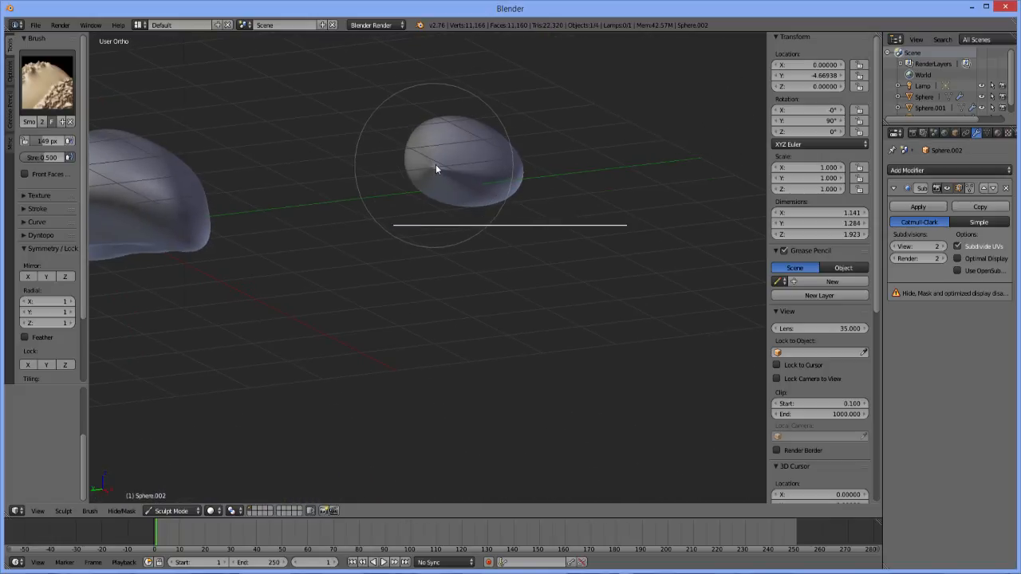
Choose the Flatten/Contrast brush, set its size to 94 px and flatten the small rock's sides to a height of about 1.8 units
{"action": "left_click", "coordinate": [48, 80]}
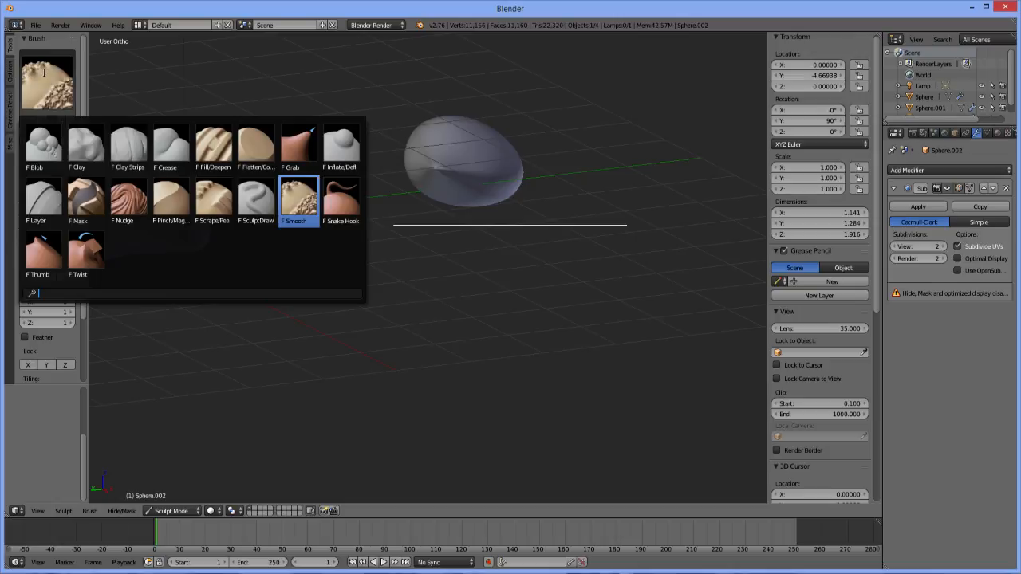
{"action": "left_click", "coordinate": [256, 145]}
{"action": "key", "text": "f"}
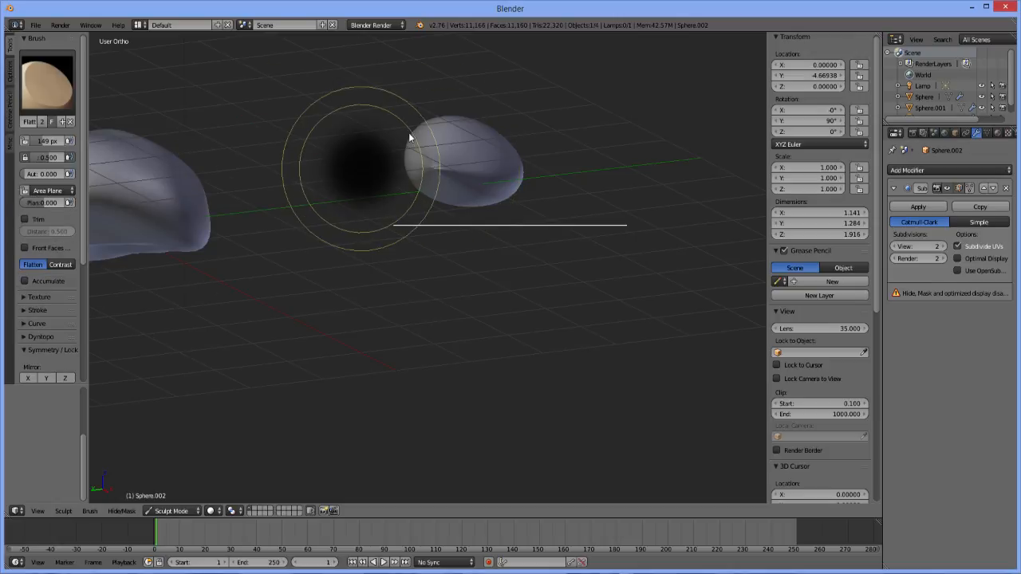
{"action": "left_click", "coordinate": [356, 116]}
{"action": "left_click_drag", "start_coordinate": [436, 175], "coordinate": [468, 166]}
{"action": "mouse_move", "coordinate": [467, 166]}
{"action": "middle_mouse_down"}
{"action": "mouse_move", "coordinate": [444, 204]}
{"action": "mouse_move", "coordinate": [416, 203]}
{"action": "middle_mouse_up"}
{"action": "mouse_move", "coordinate": [416, 202]}
{"action": "left_mouse_down"}
{"action": "mouse_move", "coordinate": [421, 191]}
{"action": "mouse_move", "coordinate": [471, 200]}
{"action": "left_mouse_up"}
{"action": "middle_click_drag", "start_coordinate": [471, 200], "coordinate": [199, 146]}
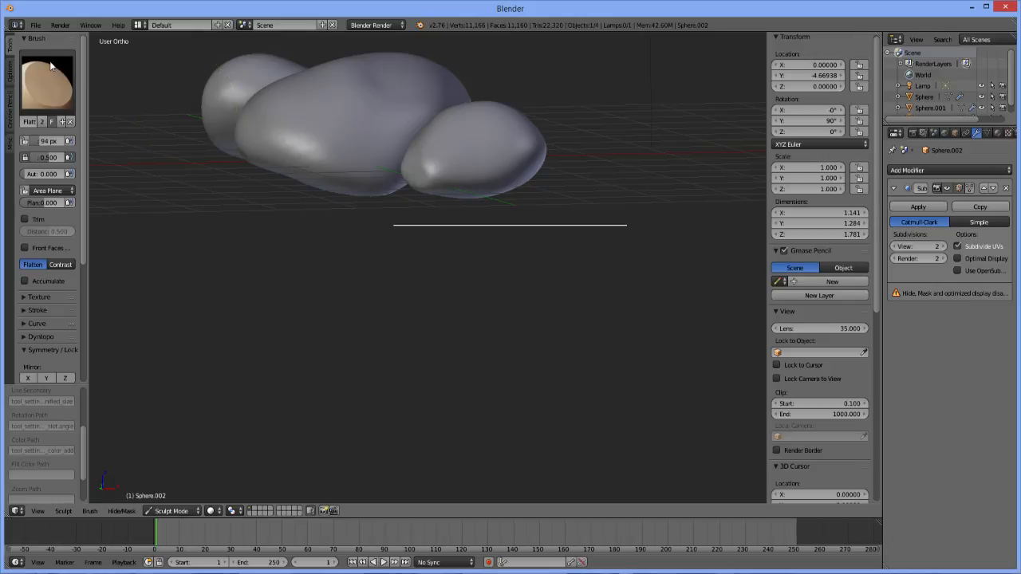
Switch back to the Smooth brush and smooth the small rock down to about 0.8 × 1.2 × 1.5 units
{"action": "left_click", "coordinate": [50, 67]}
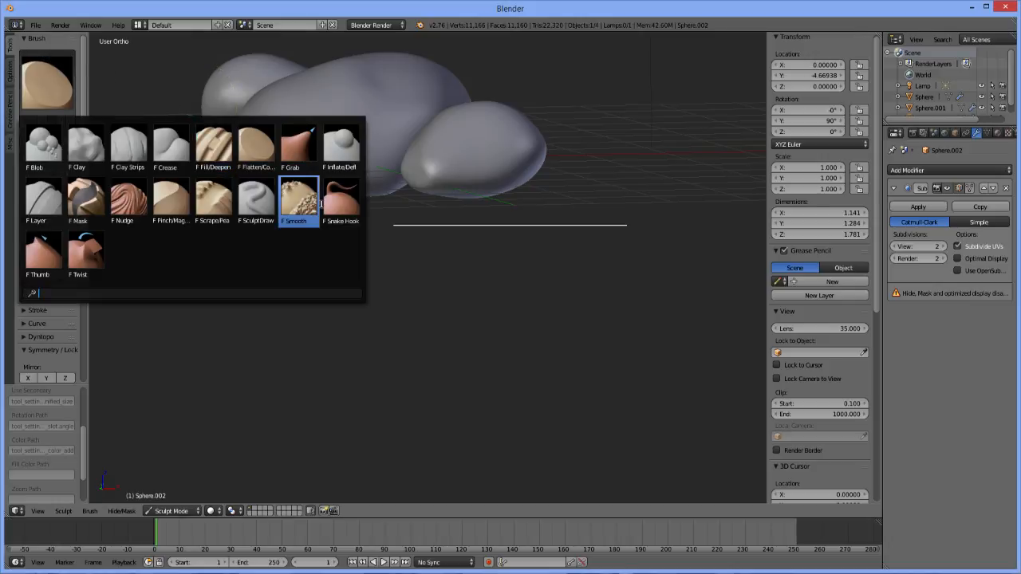
{"action": "left_click", "coordinate": [299, 200]}
{"action": "mouse_move", "coordinate": [416, 183]}
{"action": "left_mouse_down"}
{"action": "mouse_move", "coordinate": [422, 167]}
{"action": "mouse_move", "coordinate": [447, 239]}
{"action": "left_mouse_up"}
{"action": "mouse_move", "coordinate": [446, 240]}
{"action": "middle_mouse_down"}
{"action": "mouse_move", "coordinate": [392, 167]}
{"action": "mouse_move", "coordinate": [424, 177]}
{"action": "middle_mouse_up"}
{"action": "mouse_move", "coordinate": [423, 177]}
{"action": "left_mouse_down"}
{"action": "mouse_move", "coordinate": [438, 192]}
{"action": "mouse_move", "coordinate": [506, 160]}
{"action": "left_mouse_up"}
{"action": "mouse_move", "coordinate": [505, 160]}
{"action": "middle_mouse_down"}
{"action": "mouse_move", "coordinate": [460, 221]}
{"action": "mouse_move", "coordinate": [445, 265]}
{"action": "middle_mouse_up"}
{"action": "left_click_drag", "start_coordinate": [428, 151], "coordinate": [469, 160]}
{"action": "mouse_move", "coordinate": [469, 159]}
{"action": "middle_mouse_down"}
{"action": "mouse_move", "coordinate": [458, 181]}
{"action": "mouse_move", "coordinate": [399, 178]}
{"action": "middle_mouse_up"}
{"action": "left_click_drag", "start_coordinate": [399, 178], "coordinate": [314, 171]}
{"action": "mouse_move", "coordinate": [315, 171]}
{"action": "middle_mouse_down"}
{"action": "mouse_move", "coordinate": [494, 202]}
{"action": "mouse_move", "coordinate": [552, 201]}
{"action": "mouse_move", "coordinate": [588, 226]}
{"action": "mouse_move", "coordinate": [485, 173]}
{"action": "middle_mouse_up"}
{"action": "left_click_drag", "start_coordinate": [447, 132], "coordinate": [423, 133]}
{"action": "mouse_move", "coordinate": [423, 132]}
{"action": "middle_mouse_down"}
{"action": "mouse_move", "coordinate": [474, 167]}
{"action": "mouse_move", "coordinate": [420, 133]}
{"action": "mouse_move", "coordinate": [442, 125]}
{"action": "middle_mouse_up"}
Return the small rock to Object Mode
{"action": "scroll", "coordinate": [451, 104], "scroll_direction": "down", "scroll_amount": 2}
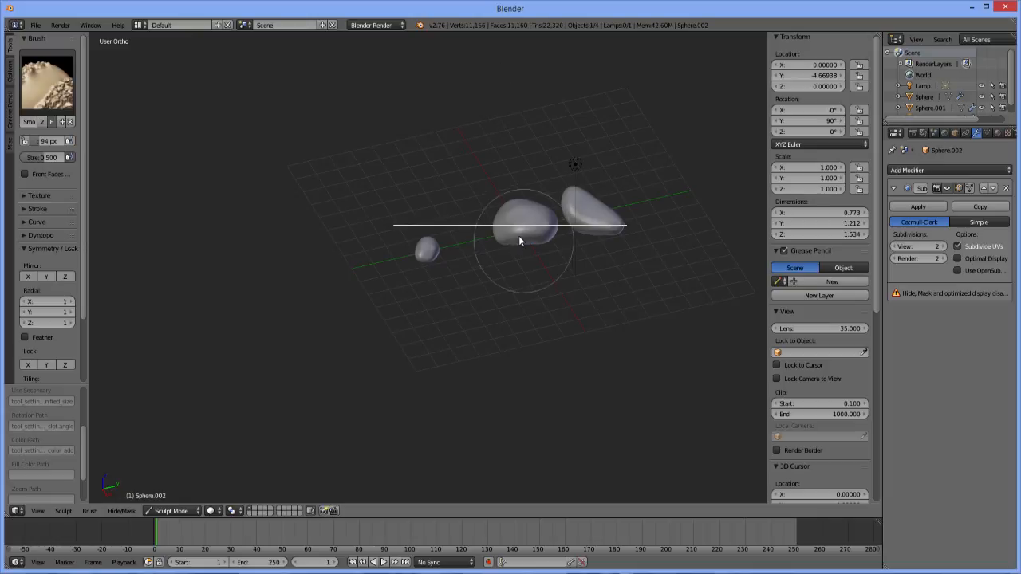
{"action": "scroll", "coordinate": [519, 240], "scroll_direction": "up", "scroll_amount": 4}
{"action": "scroll", "coordinate": [503, 247], "scroll_direction": "down", "scroll_amount": 2}
{"action": "middle_click_drag", "start_coordinate": [506, 237], "coordinate": [611, 190]}
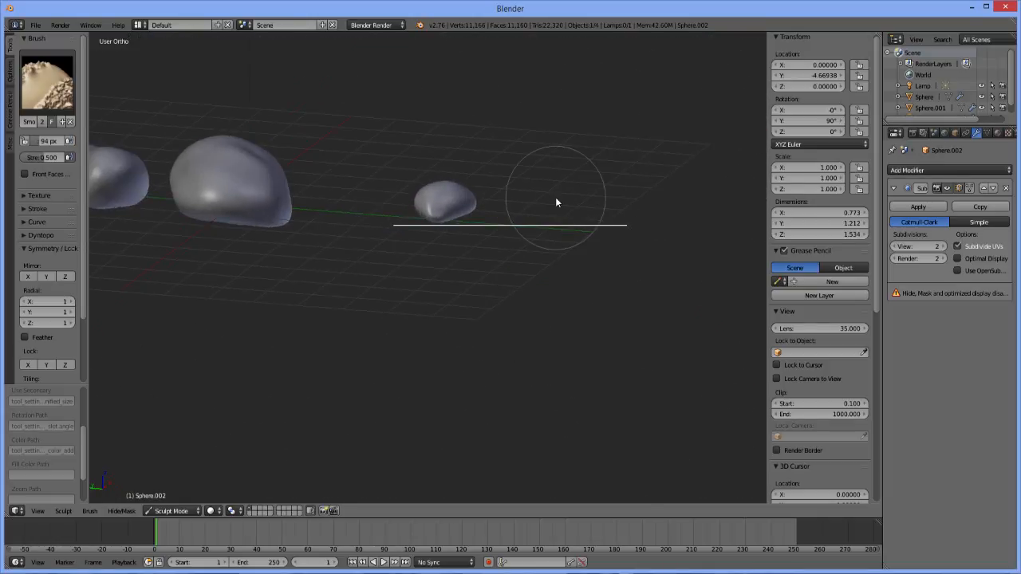
{"action": "key", "text": "Tab"}
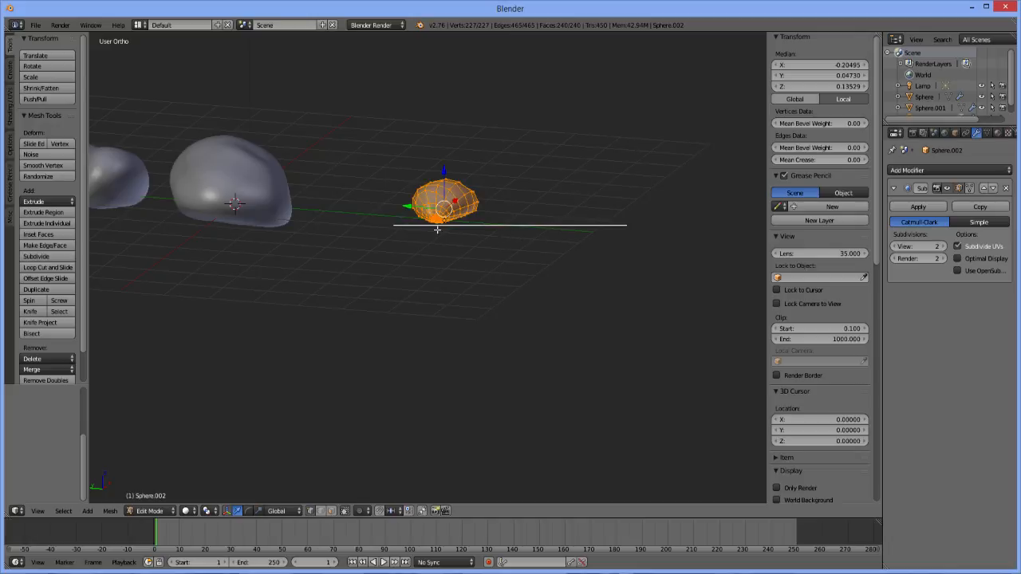
{"action": "key", "text": "Tab"}
{"action": "left_click", "coordinate": [182, 512]}
{"action": "left_click", "coordinate": [172, 498]}
Move the small rock along the global Y axis to the far side of the elongated rock
{"action": "middle_click_drag", "start_coordinate": [361, 311], "coordinate": [316, 323]}
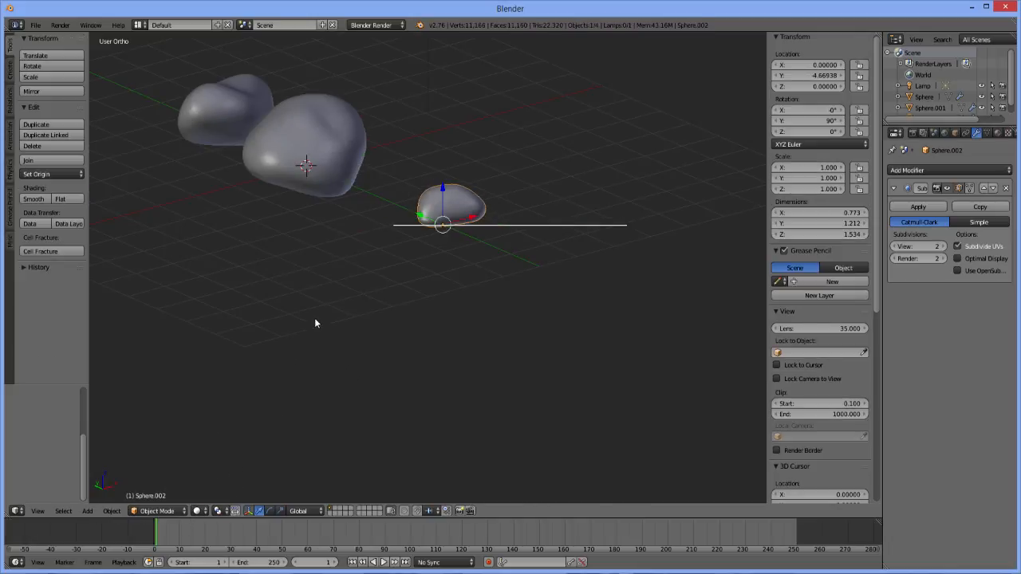
{"action": "scroll", "coordinate": [316, 324], "scroll_direction": "down", "scroll_amount": 7}
{"action": "middle_click_drag", "start_coordinate": [351, 217], "coordinate": [492, 271]}
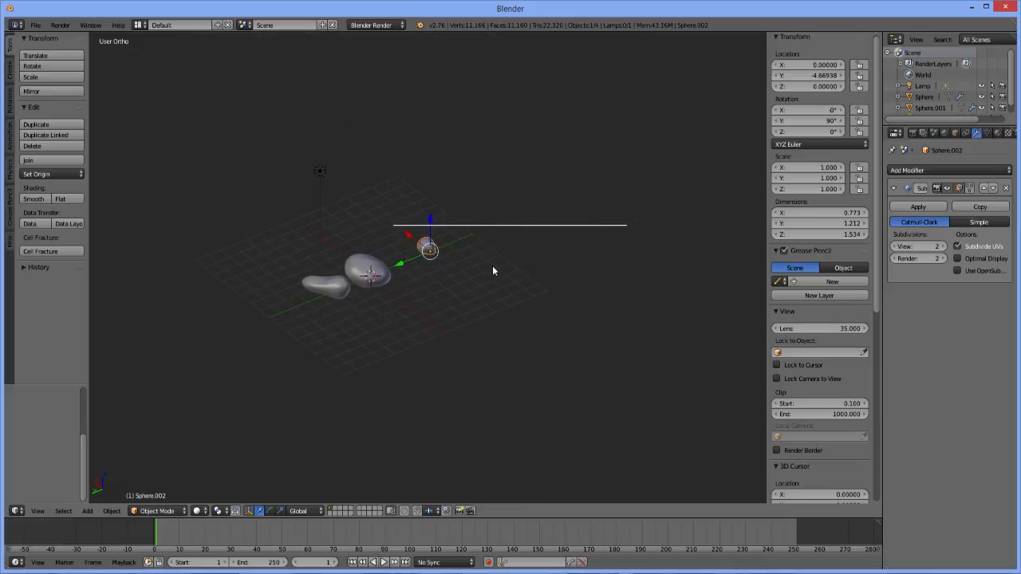
{"action": "scroll", "coordinate": [492, 271], "scroll_direction": "up", "scroll_amount": 5}
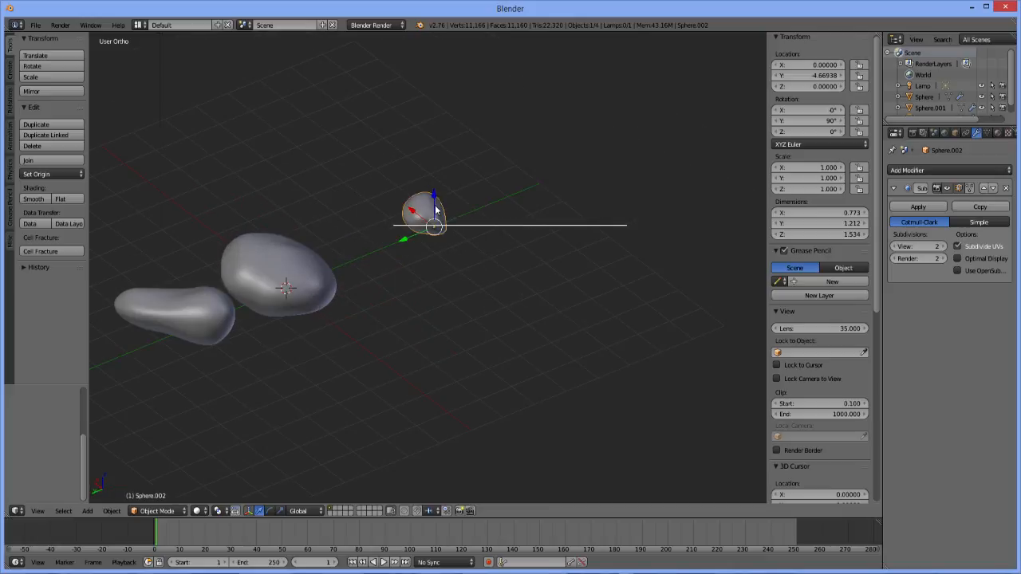
{"action": "key", "text": "g"}
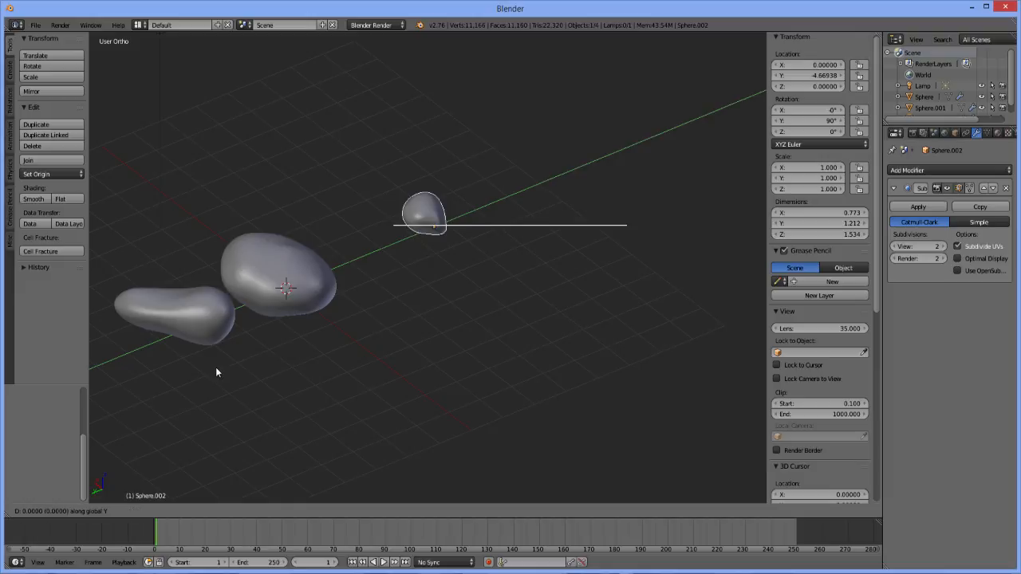
{"action": "key", "text": "y"}
{"action": "left_click", "coordinate": [113, 419]}
Duplicate the original rock along the global Y axis and place the copy at about Y -3.41
{"action": "middle_click_drag", "start_coordinate": [228, 354], "coordinate": [450, 269]}
{"action": "left_click", "coordinate": [438, 199]}
{"action": "right_click", "coordinate": [417, 205]}
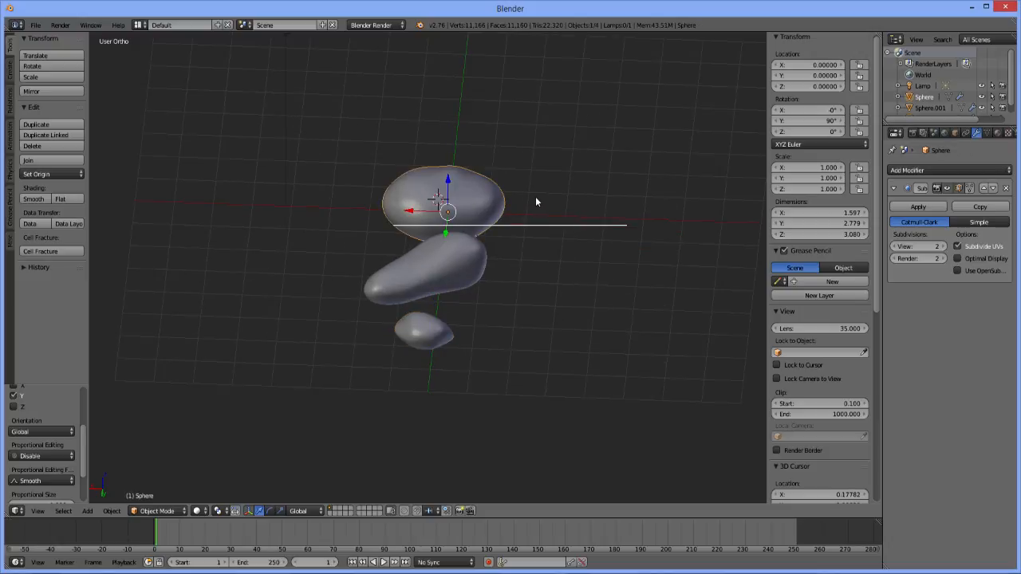
{"action": "middle_click_drag", "start_coordinate": [537, 197], "coordinate": [423, 189]}
{"action": "key", "text": "shift+d"}
{"action": "key", "text": "y"}
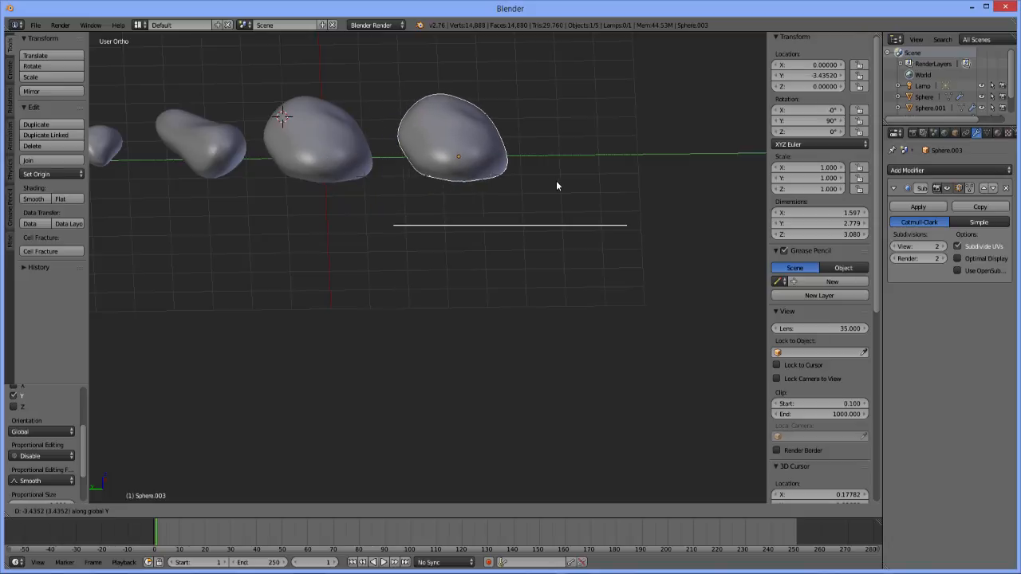
{"action": "left_click", "coordinate": [549, 191]}
{"action": "middle_click_drag", "start_coordinate": [467, 217], "coordinate": [470, 247]}
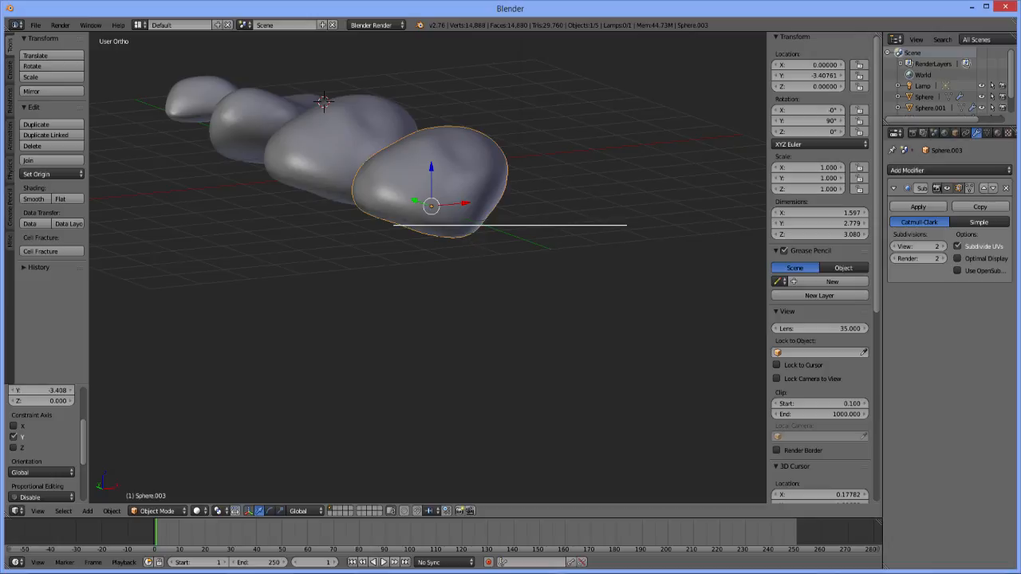
Switch the latest rock copy to Sculpt Mode and choose the Blob brush
{"action": "left_click", "coordinate": [160, 511]}
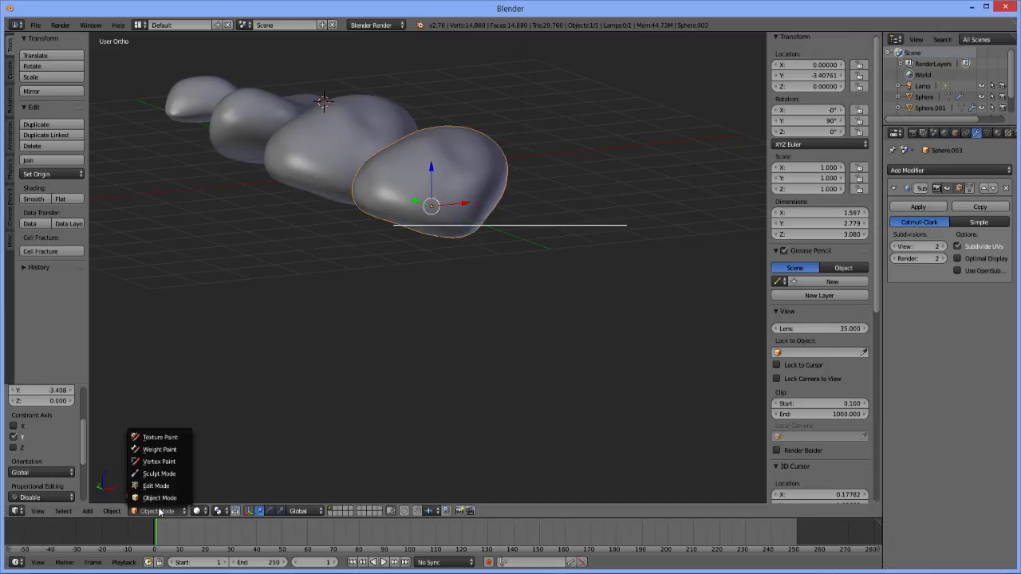
{"action": "left_click", "coordinate": [159, 474]}
{"action": "left_click", "coordinate": [46, 80]}
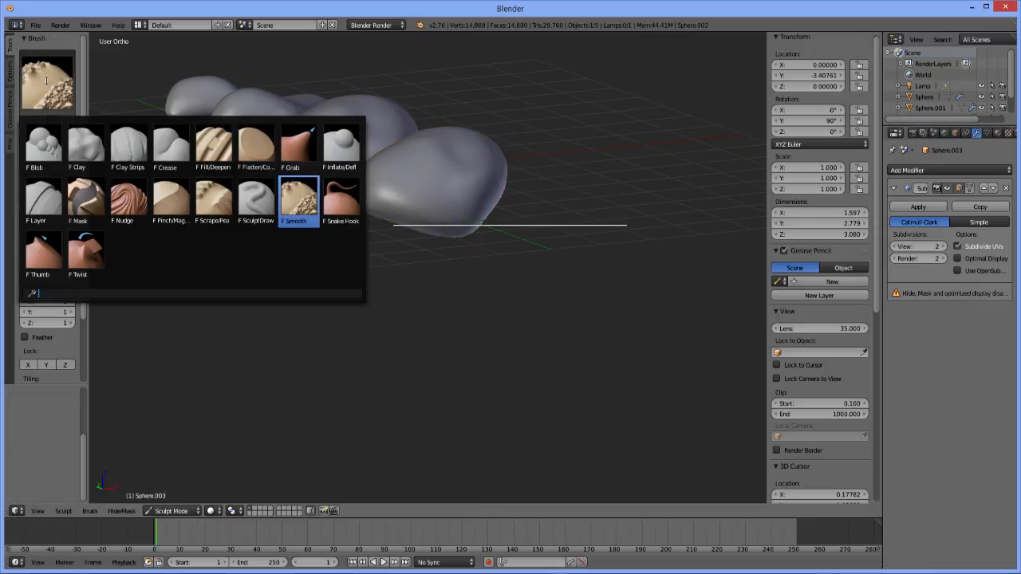
{"action": "left_click", "coordinate": [43, 145]}
Build up the rock copy's top and sides with Blob strokes to about 2.0 × 2.9 × 3.3 units
{"action": "left_click_drag", "start_coordinate": [421, 153], "coordinate": [458, 143]}
{"action": "mouse_move", "coordinate": [439, 197]}
{"action": "left_mouse_down"}
{"action": "mouse_move", "coordinate": [381, 221]}
{"action": "mouse_move", "coordinate": [485, 218]}
{"action": "left_mouse_up"}
{"action": "mouse_move", "coordinate": [485, 217]}
{"action": "middle_mouse_down"}
{"action": "mouse_move", "coordinate": [444, 185]}
{"action": "mouse_move", "coordinate": [370, 226]}
{"action": "mouse_move", "coordinate": [341, 195]}
{"action": "middle_mouse_up"}
{"action": "left_click_drag", "start_coordinate": [394, 186], "coordinate": [423, 184]}
{"action": "middle_click_drag", "start_coordinate": [492, 171], "coordinate": [363, 209]}
{"action": "left_click_drag", "start_coordinate": [407, 185], "coordinate": [494, 185]}
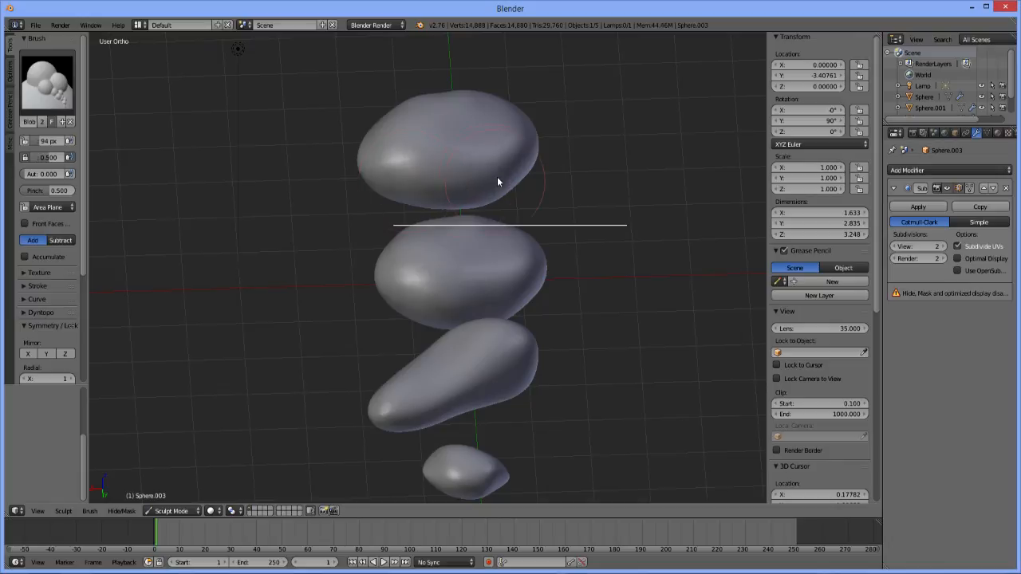
{"action": "left_click_drag", "start_coordinate": [525, 148], "coordinate": [458, 114]}
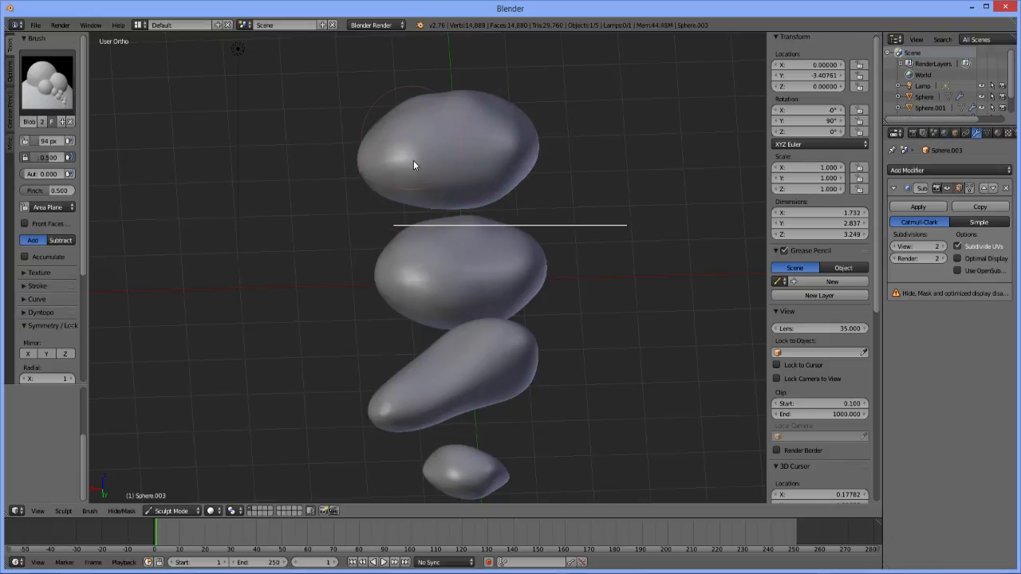
{"action": "left_click_drag", "start_coordinate": [460, 168], "coordinate": [484, 164]}
{"action": "middle_click_drag", "start_coordinate": [488, 163], "coordinate": [490, 209]}
{"action": "mouse_move", "coordinate": [500, 194]}
{"action": "left_mouse_down"}
{"action": "mouse_move", "coordinate": [478, 155]}
{"action": "mouse_move", "coordinate": [520, 173]}
{"action": "mouse_move", "coordinate": [470, 124]}
{"action": "mouse_move", "coordinate": [433, 120]}
{"action": "left_mouse_up"}
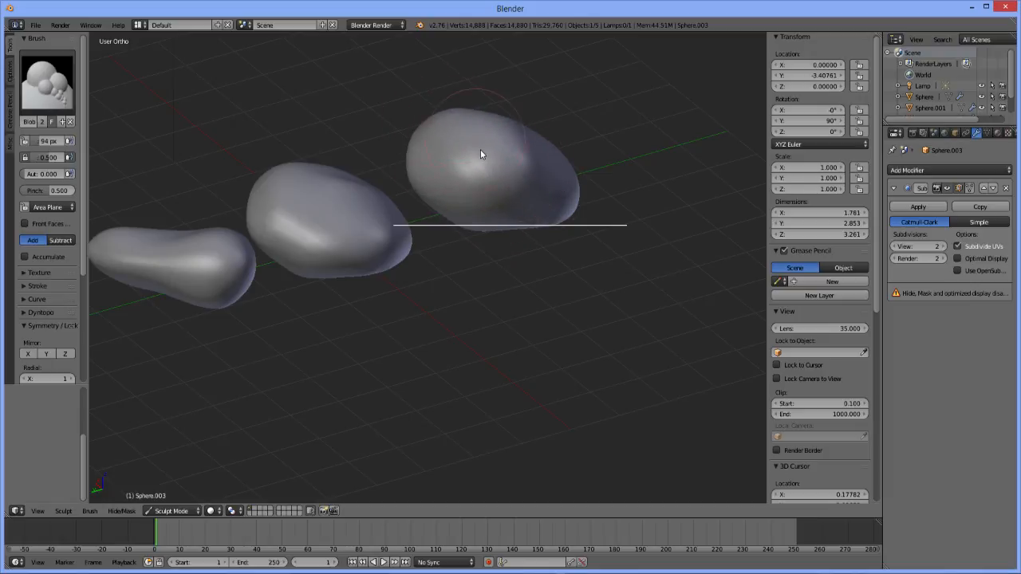
Add further Blob strokes around the rock copy until it is about 2.2 × 3.2 × 3.8 units
{"action": "middle_click_drag", "start_coordinate": [453, 170], "coordinate": [390, 194]}
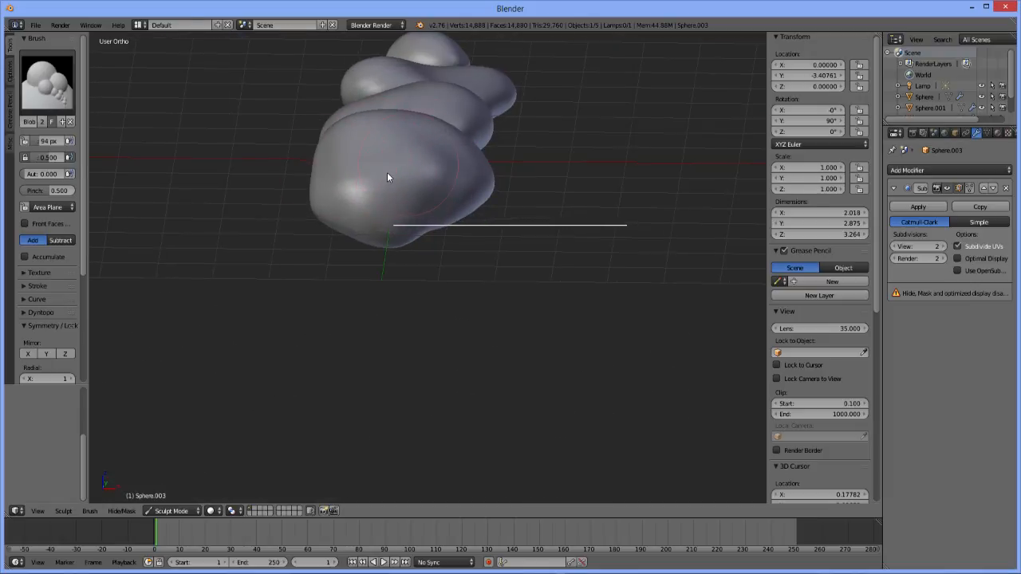
{"action": "mouse_move", "coordinate": [350, 136]}
{"action": "left_mouse_down"}
{"action": "mouse_move", "coordinate": [410, 174]}
{"action": "mouse_move", "coordinate": [349, 173]}
{"action": "left_mouse_up"}
{"action": "mouse_move", "coordinate": [349, 174]}
{"action": "middle_mouse_down"}
{"action": "mouse_move", "coordinate": [477, 225]}
{"action": "mouse_move", "coordinate": [493, 217]}
{"action": "mouse_move", "coordinate": [406, 157]}
{"action": "middle_mouse_up"}
{"action": "scroll", "coordinate": [476, 173], "scroll_direction": "down", "scroll_amount": 5}
{"action": "scroll", "coordinate": [469, 183], "scroll_direction": "up", "scroll_amount": 3}
{"action": "scroll", "coordinate": [470, 182], "scroll_direction": "up", "scroll_amount": 3}
{"action": "middle_click_drag", "start_coordinate": [470, 183], "coordinate": [454, 221]}
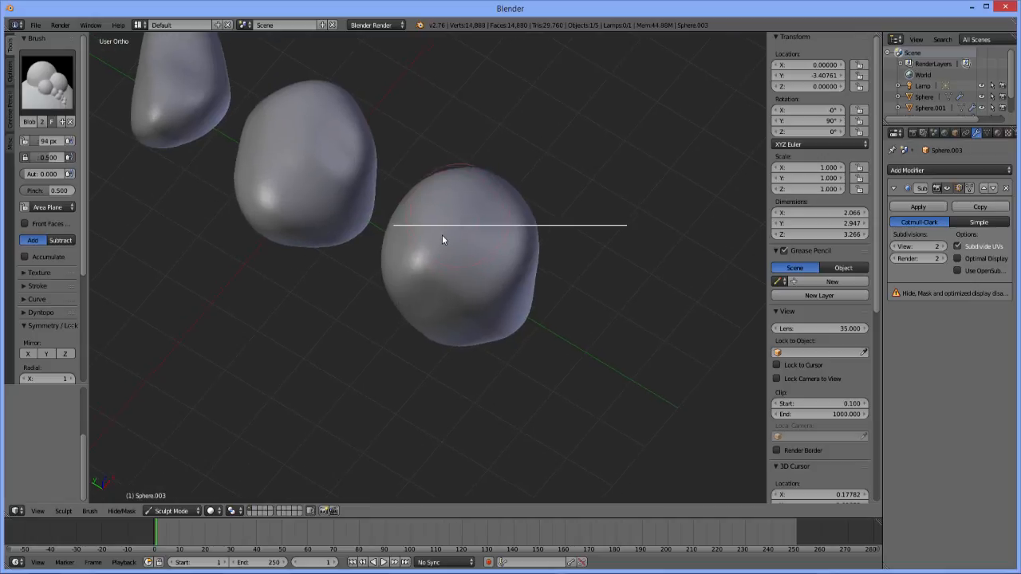
{"action": "middle_click_drag", "start_coordinate": [444, 278], "coordinate": [531, 251]}
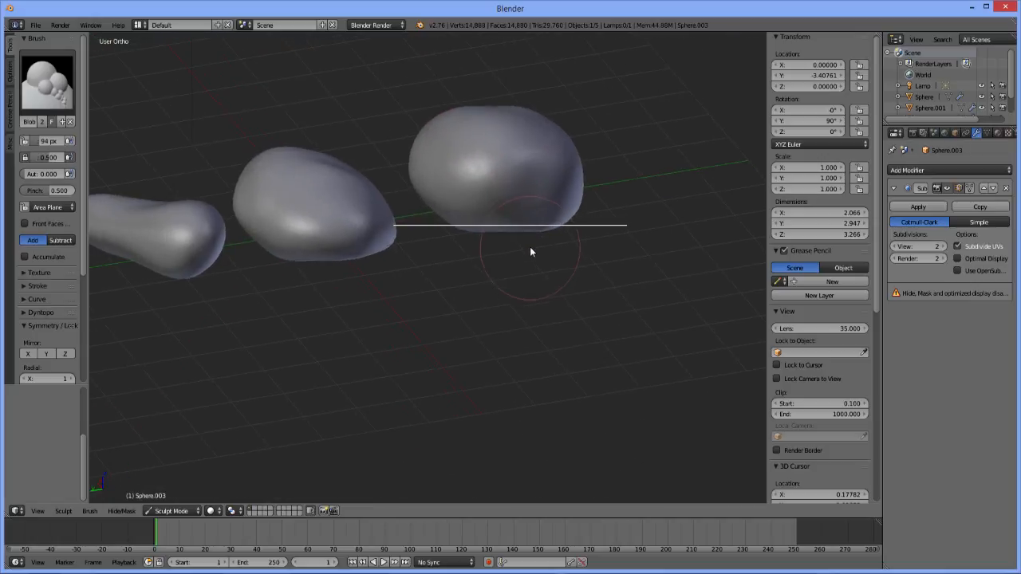
{"action": "mouse_move", "coordinate": [531, 192]}
{"action": "left_mouse_down"}
{"action": "mouse_move", "coordinate": [540, 132]}
{"action": "mouse_move", "coordinate": [547, 143]}
{"action": "left_mouse_up"}
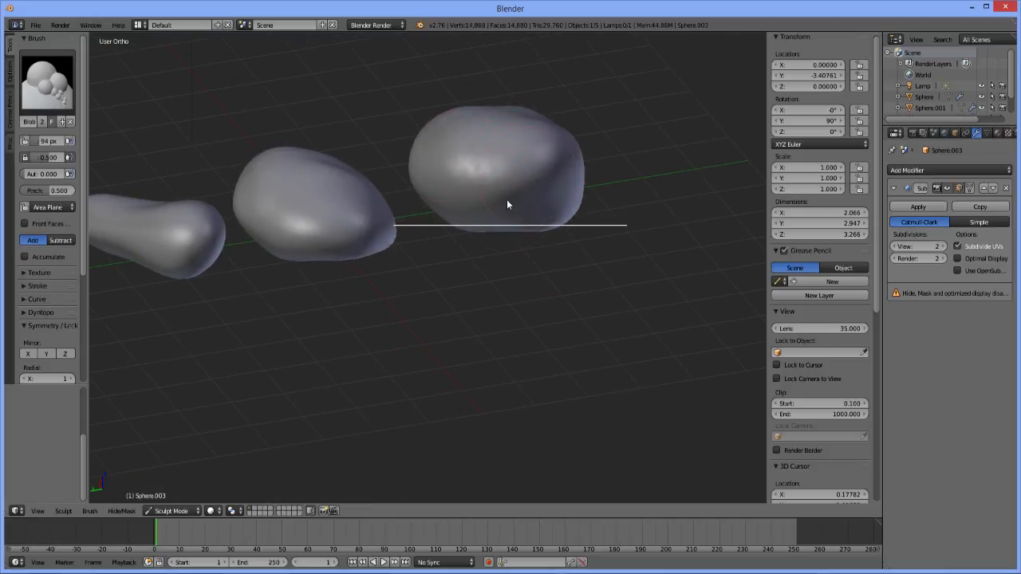
{"action": "middle_click_drag", "start_coordinate": [469, 210], "coordinate": [349, 189]}
{"action": "left_click_drag", "start_coordinate": [348, 191], "coordinate": [387, 156]}
{"action": "middle_click_drag", "start_coordinate": [335, 203], "coordinate": [401, 218]}
{"action": "mouse_move", "coordinate": [401, 218]}
{"action": "left_mouse_down"}
{"action": "mouse_move", "coordinate": [417, 199]}
{"action": "mouse_move", "coordinate": [422, 221]}
{"action": "mouse_move", "coordinate": [440, 229]}
{"action": "left_mouse_up"}
{"action": "mouse_move", "coordinate": [377, 287]}
{"action": "middle_mouse_down"}
{"action": "mouse_move", "coordinate": [553, 225]}
{"action": "mouse_move", "coordinate": [647, 303]}
{"action": "mouse_move", "coordinate": [615, 314]}
{"action": "mouse_move", "coordinate": [487, 306]}
{"action": "mouse_move", "coordinate": [546, 288]}
{"action": "mouse_move", "coordinate": [500, 302]}
{"action": "mouse_move", "coordinate": [513, 296]}
{"action": "middle_mouse_up"}
Leave sculpting of the enlarged rock and return to Object Mode
{"action": "scroll", "coordinate": [490, 307], "scroll_direction": "down", "scroll_amount": 4}
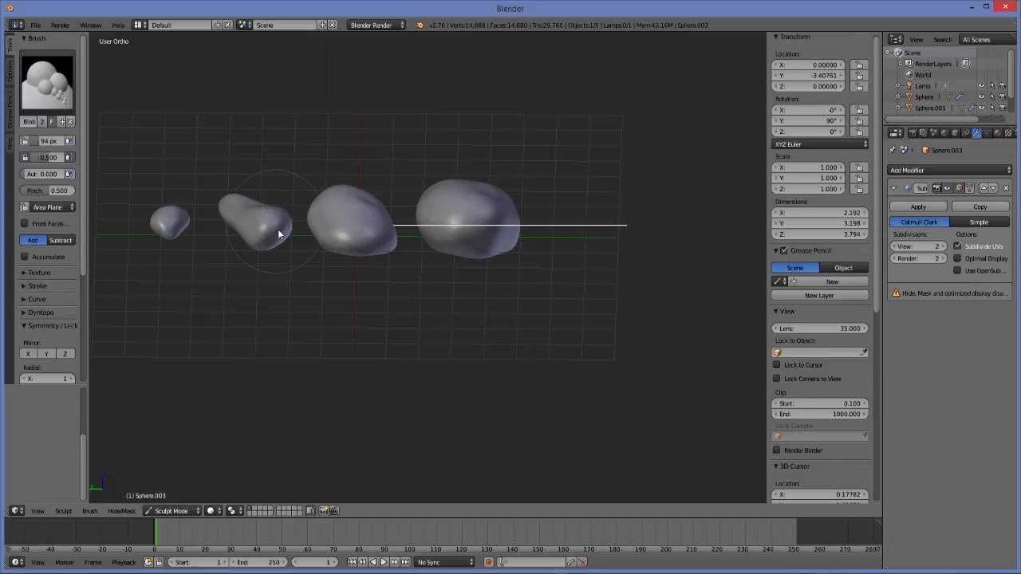
{"action": "middle_click_drag", "start_coordinate": [315, 255], "coordinate": [296, 348]}
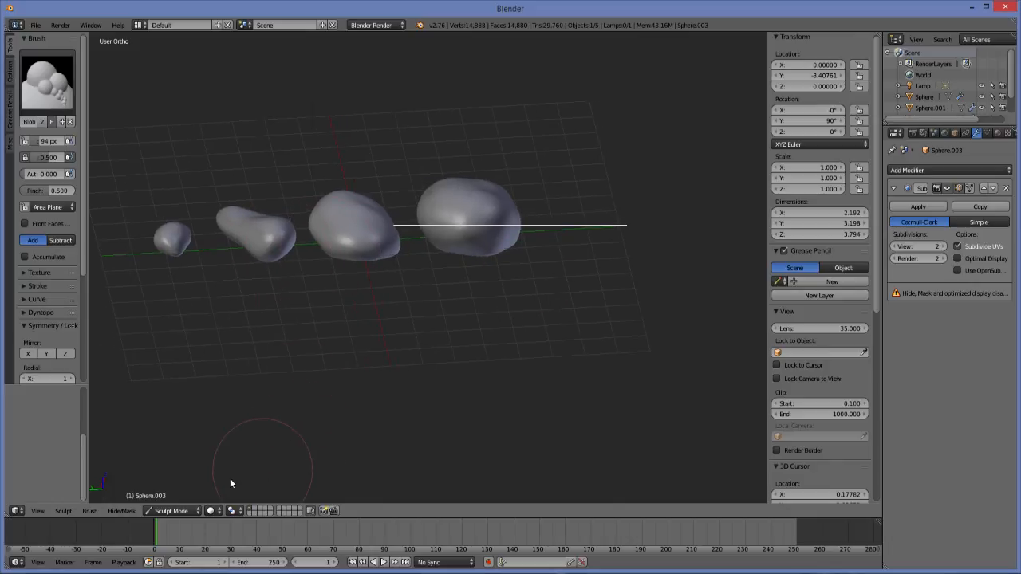
{"action": "left_click", "coordinate": [182, 511]}
{"action": "left_click", "coordinate": [185, 498]}
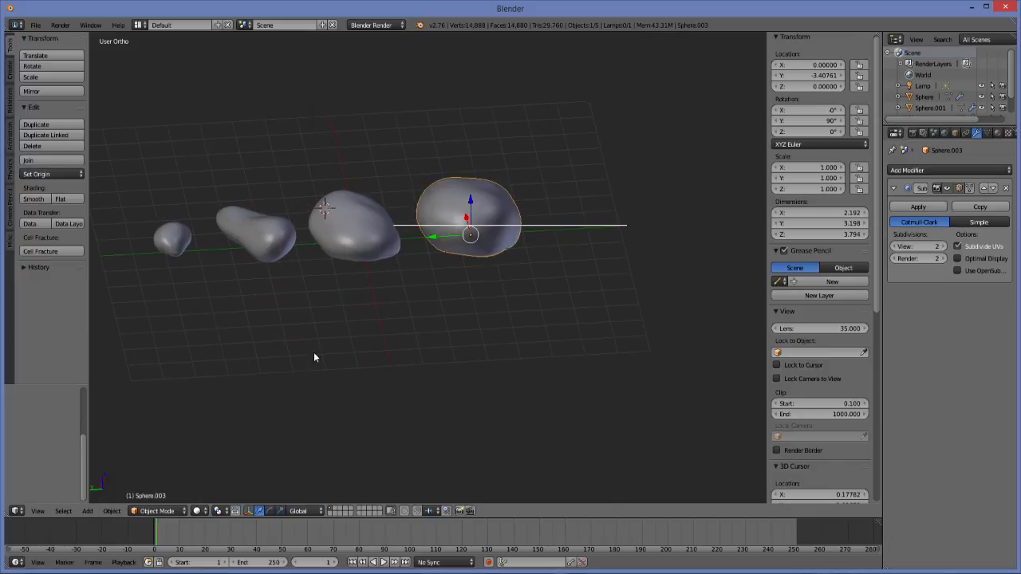
Select every object in the scene and duplicate the whole set about -4.04 units along the global X axis
{"action": "middle_click_drag", "start_coordinate": [397, 327], "coordinate": [511, 355]}
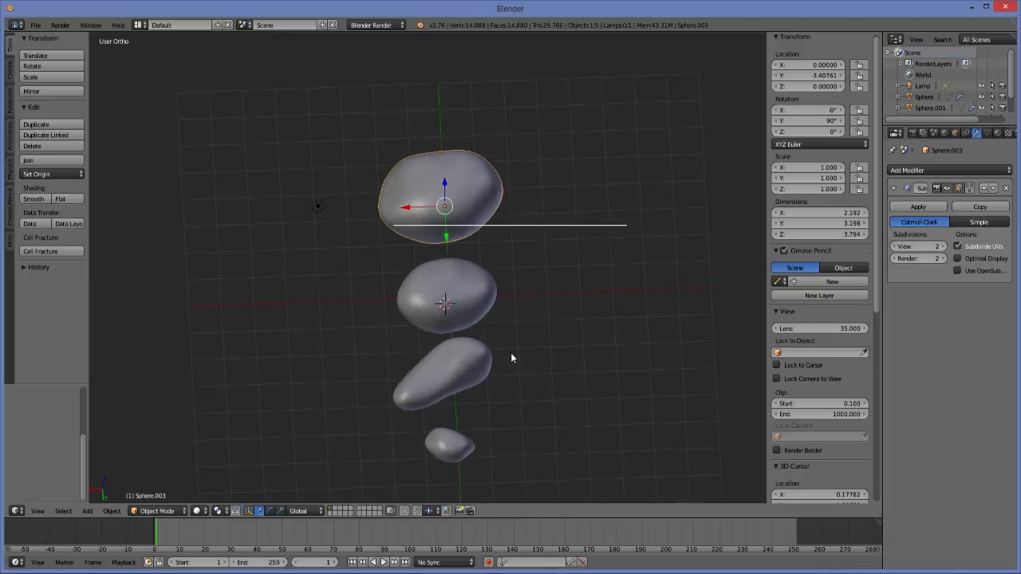
{"action": "key", "text": "a"}
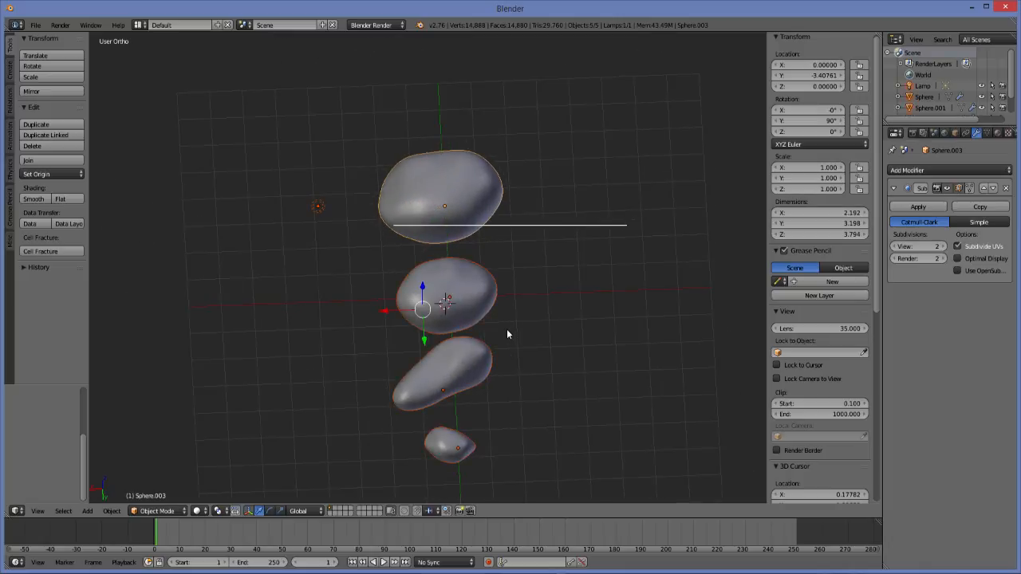
{"action": "key", "text": "shift+d"}
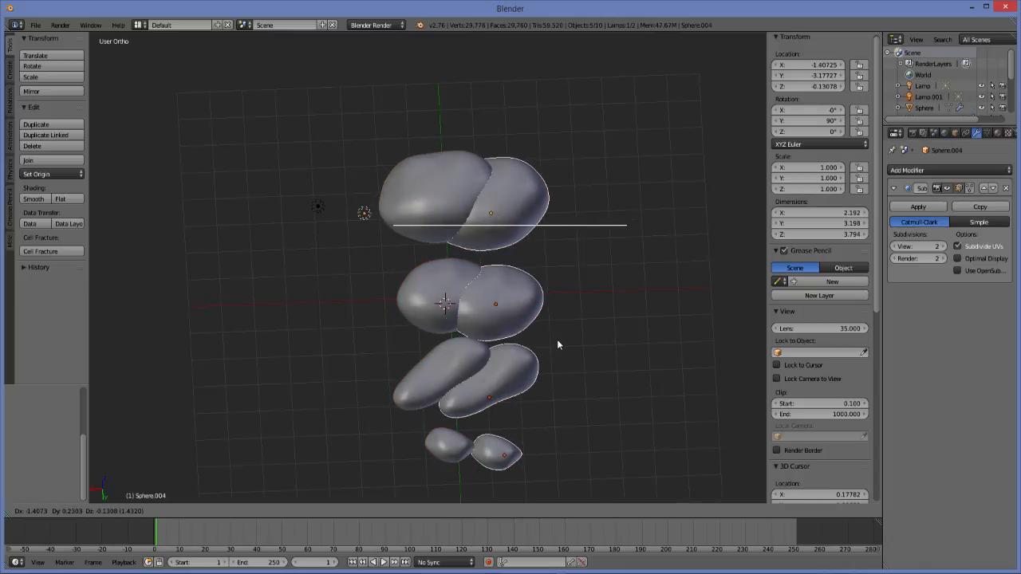
{"action": "key", "text": "x"}
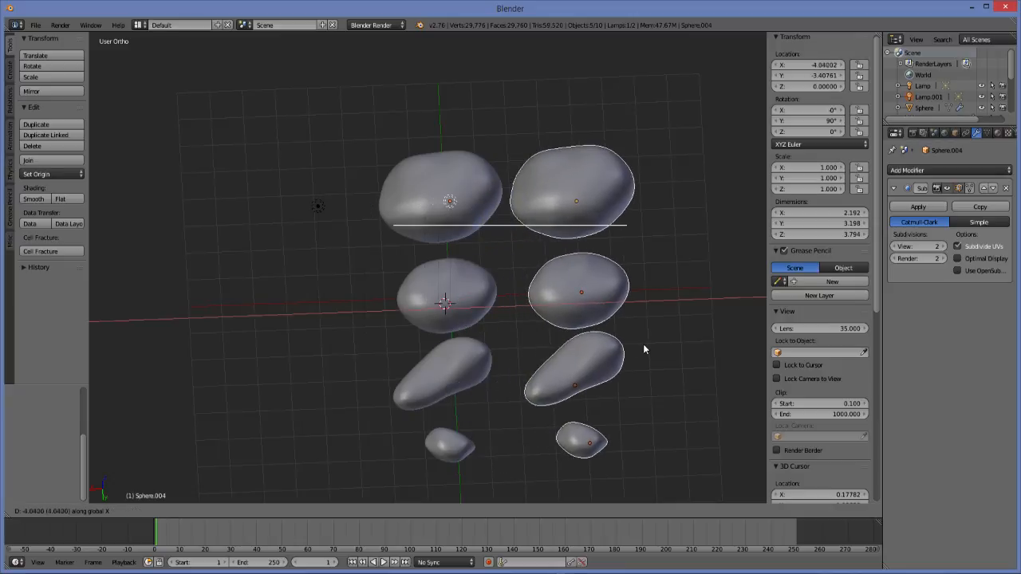
{"action": "left_click", "coordinate": [643, 344]}
{"action": "middle_click_drag", "start_coordinate": [629, 356], "coordinate": [611, 331]}
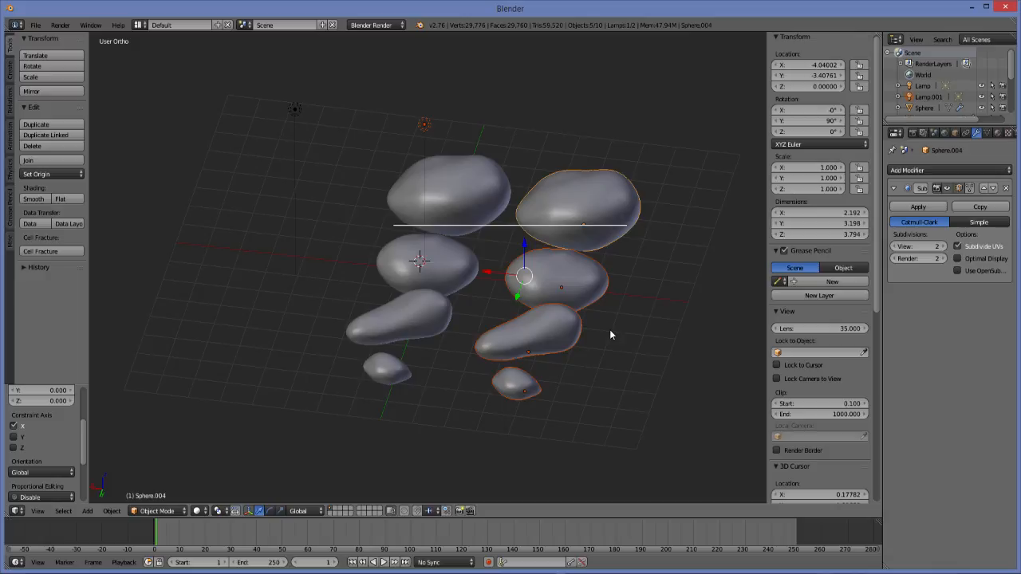
{"action": "type", "text": "r"}
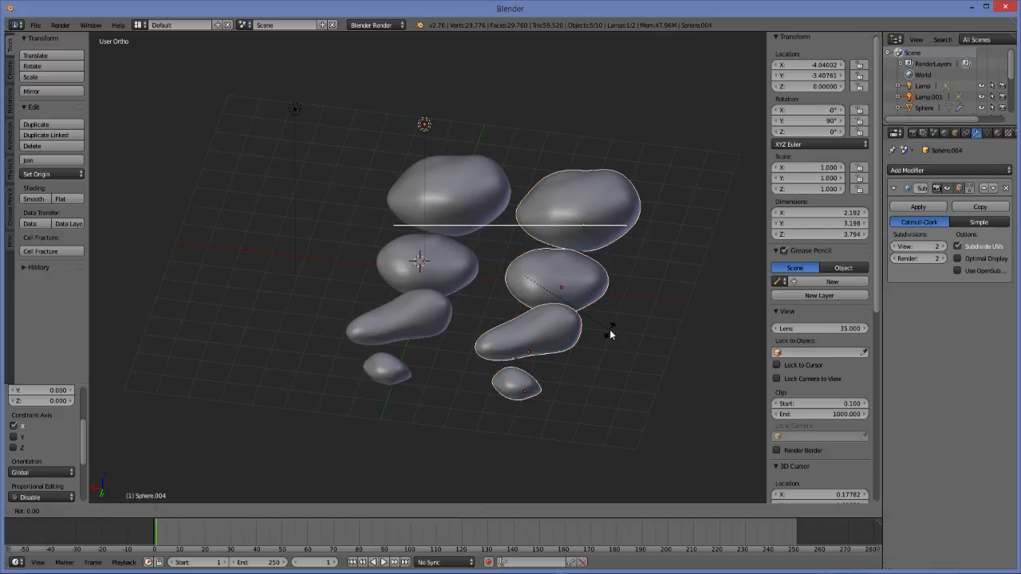
{"action": "type", "text": "z90"}
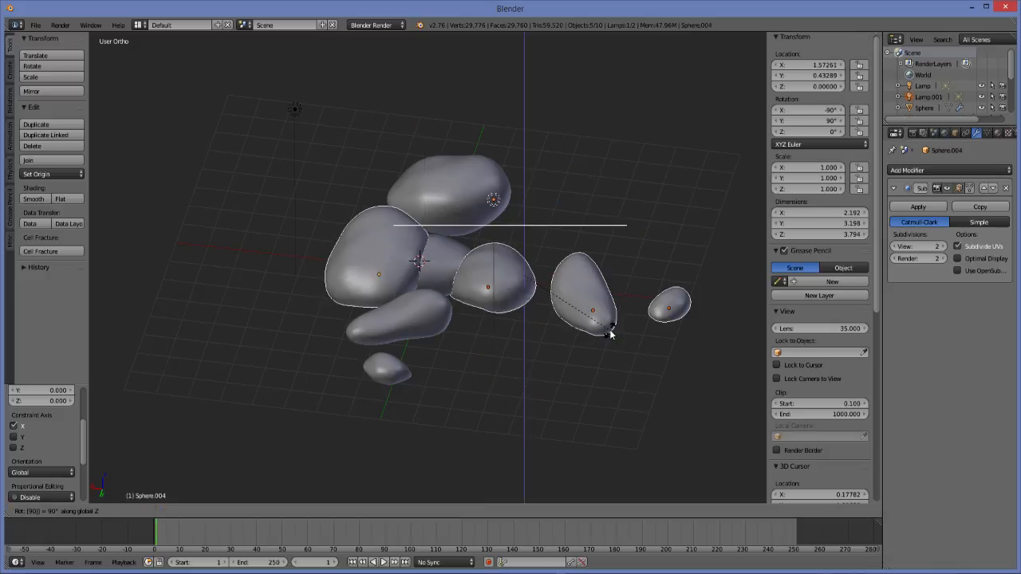
{"action": "type", "text": "---"}
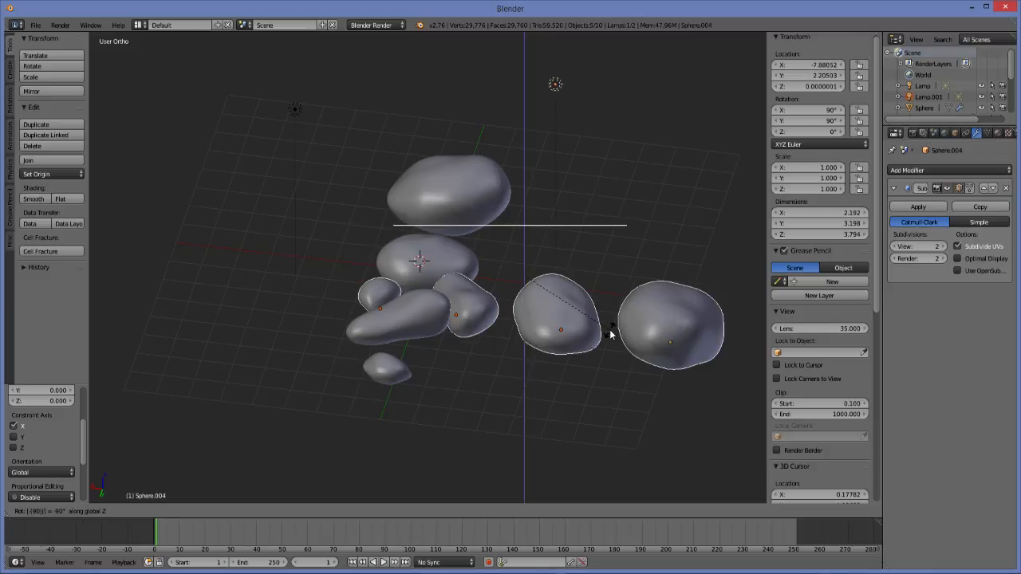
{"action": "key", "text": "BackSpace"}
{"action": "key", "text": "BackSpace"}
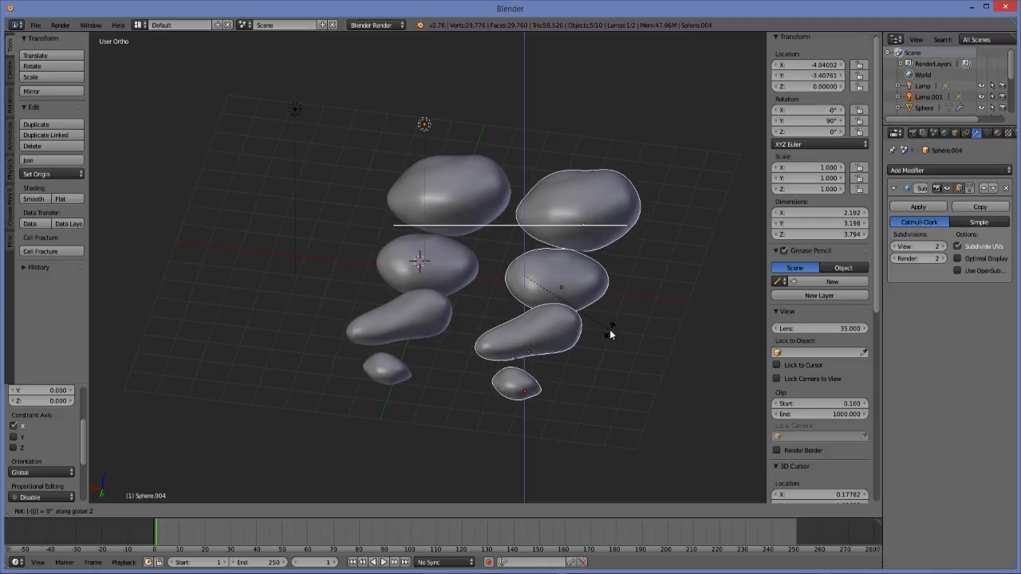
{"action": "type", "text": "r"}
{"action": "type", "text": "180"}
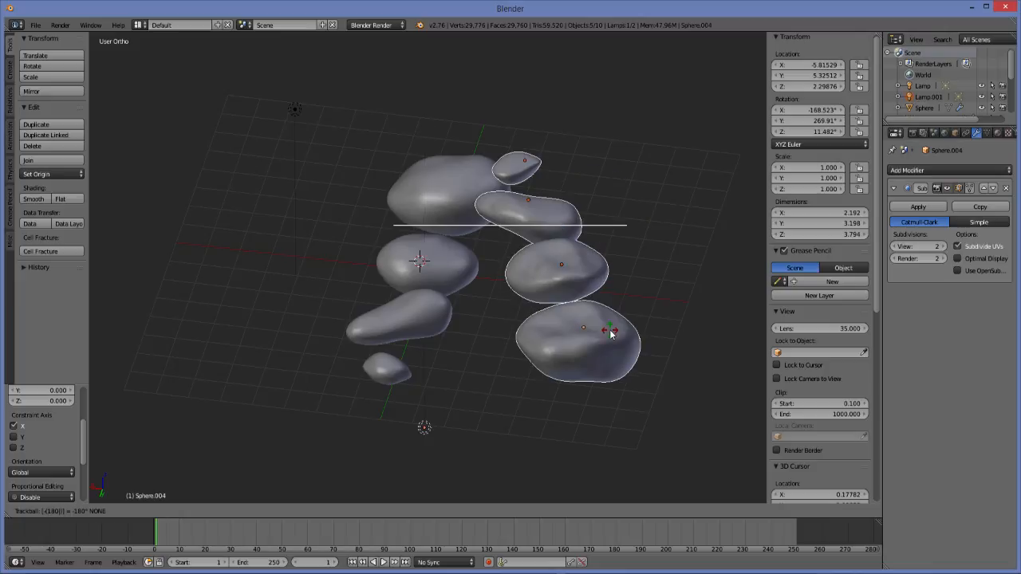
{"action": "key", "text": "Escape"}
Rotate the duplicated set of rocks
{"action": "key", "text": "r"}
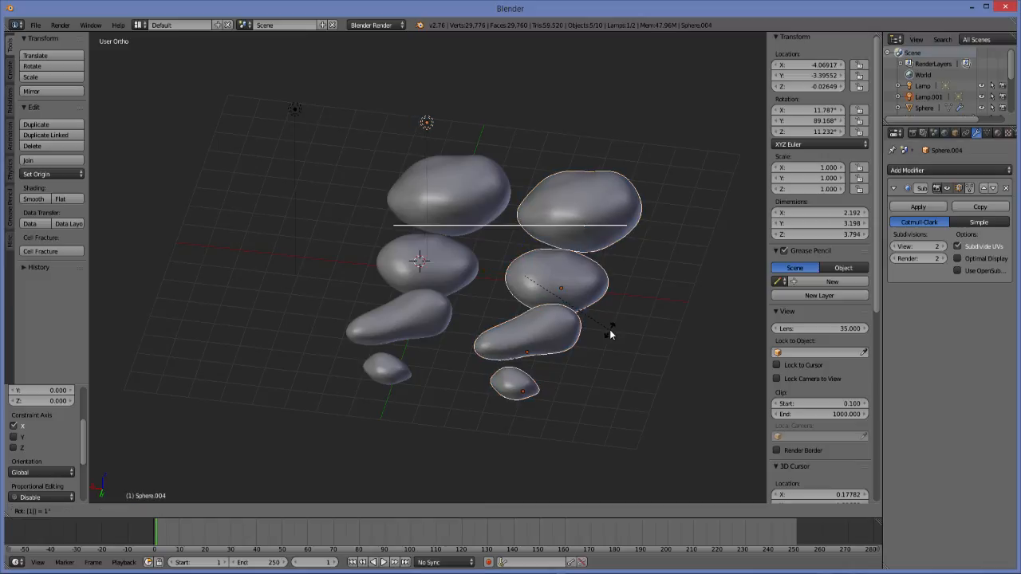
Rotate the four duplicated rocks 180° about the Z axis and move them clear beside the original row
{"action": "type", "text": "80z"}
{"action": "key", "text": "Return"}
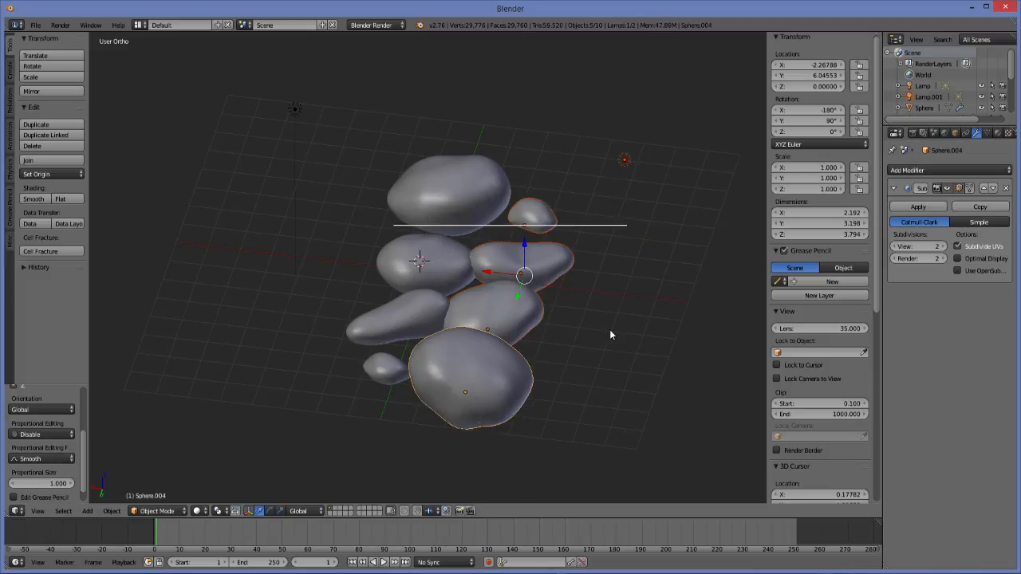
{"action": "left_click_drag", "start_coordinate": [491, 274], "coordinate": [501, 367]}
{"action": "middle_click_drag", "start_coordinate": [501, 368], "coordinate": [549, 367]}
{"action": "scroll", "coordinate": [588, 313], "scroll_direction": "up", "scroll_amount": 3}
{"action": "scroll", "coordinate": [592, 317], "scroll_direction": "down", "scroll_amount": 3}
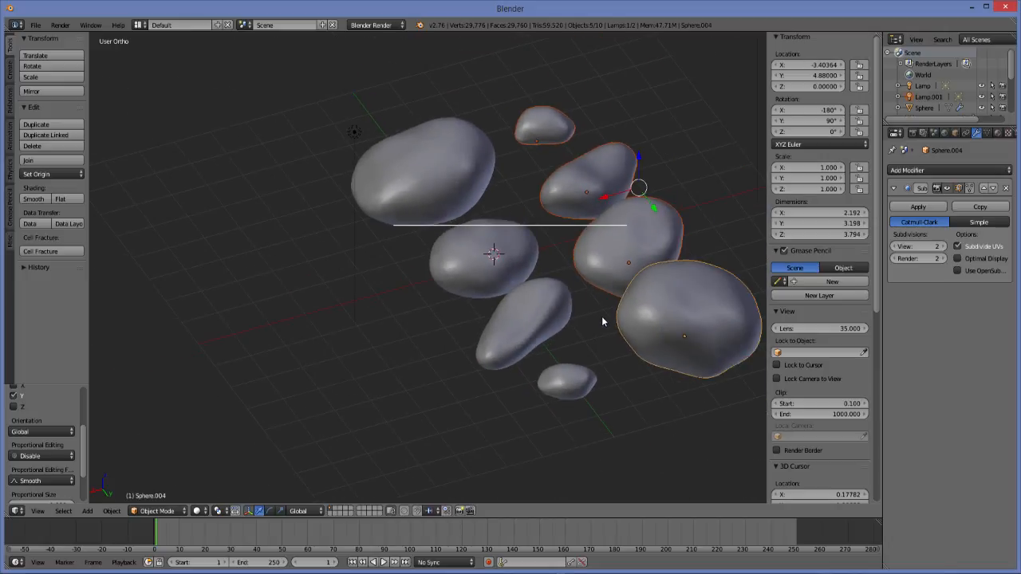
{"action": "middle_click_drag", "start_coordinate": [538, 312], "coordinate": [489, 320]}
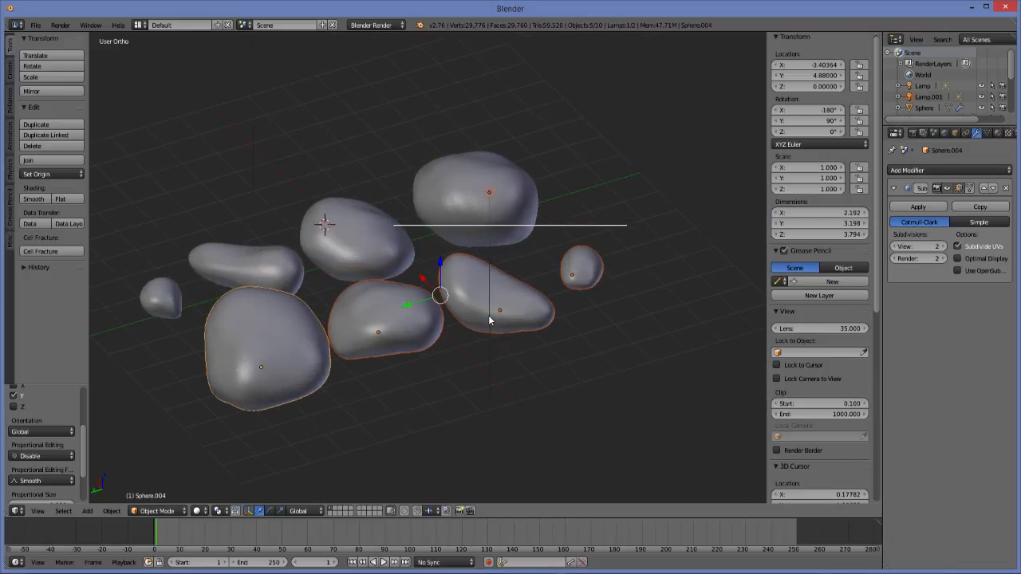
Put the largest duplicated rock in Sculpt Mode and swell several areas of its surface with the Blob brush
{"action": "left_click", "coordinate": [159, 512]}
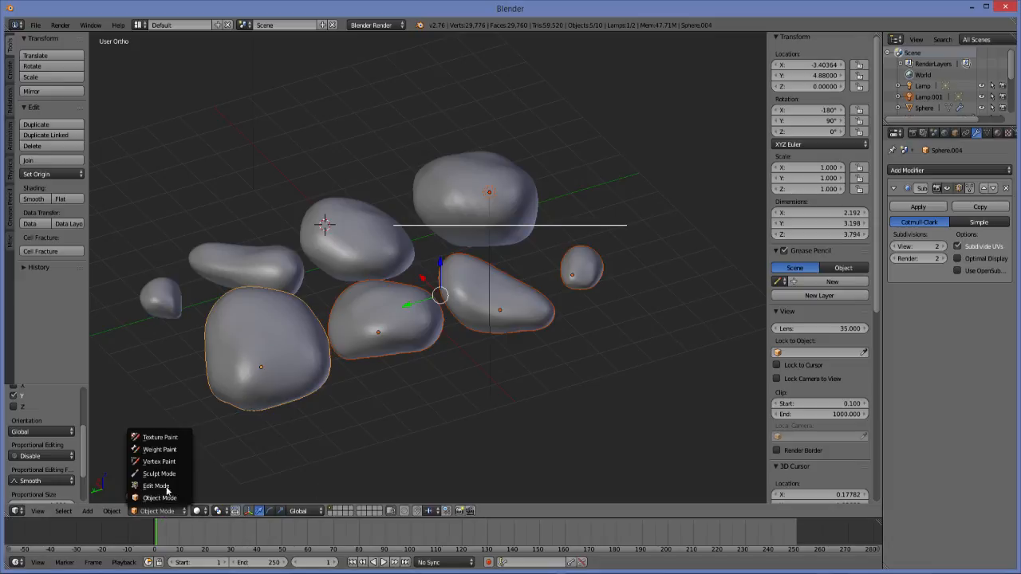
{"action": "left_click", "coordinate": [164, 474]}
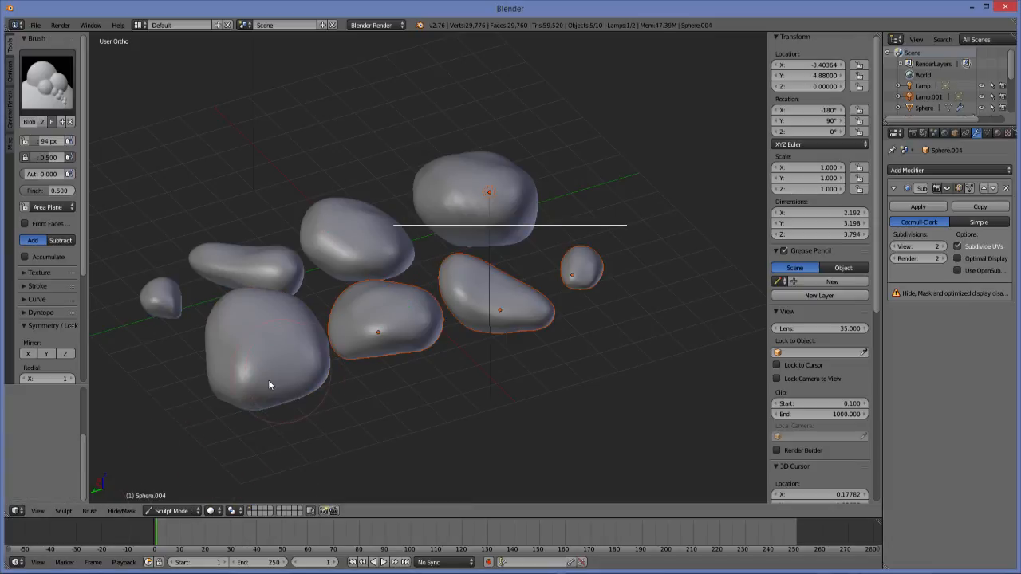
{"action": "mouse_move", "coordinate": [255, 400]}
{"action": "middle_mouse_down"}
{"action": "mouse_move", "coordinate": [195, 389]}
{"action": "mouse_move", "coordinate": [207, 387]}
{"action": "mouse_move", "coordinate": [207, 373]}
{"action": "mouse_move", "coordinate": [277, 361]}
{"action": "mouse_move", "coordinate": [325, 404]}
{"action": "middle_mouse_up"}
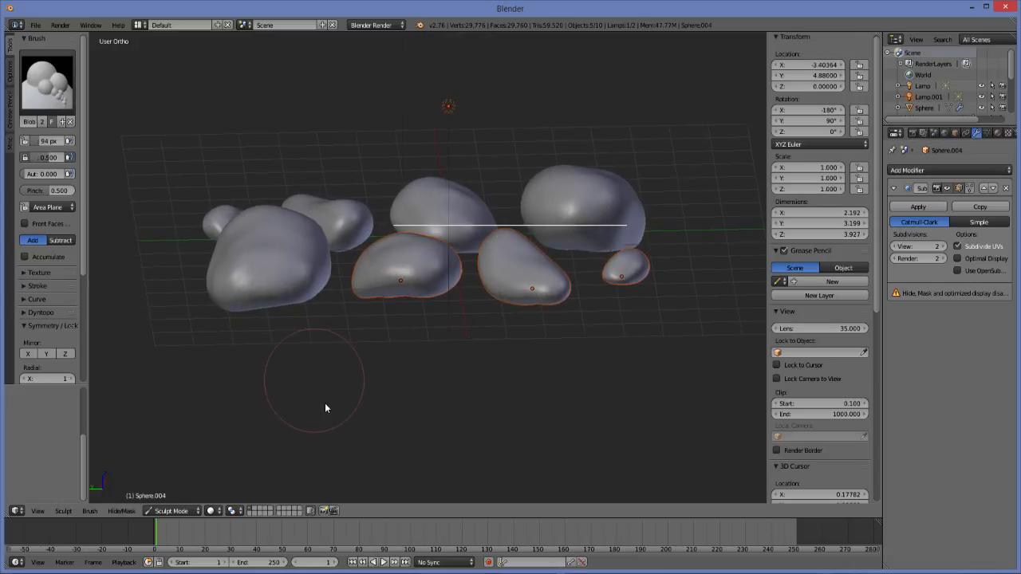
{"action": "left_click_drag", "start_coordinate": [225, 331], "coordinate": [252, 337]}
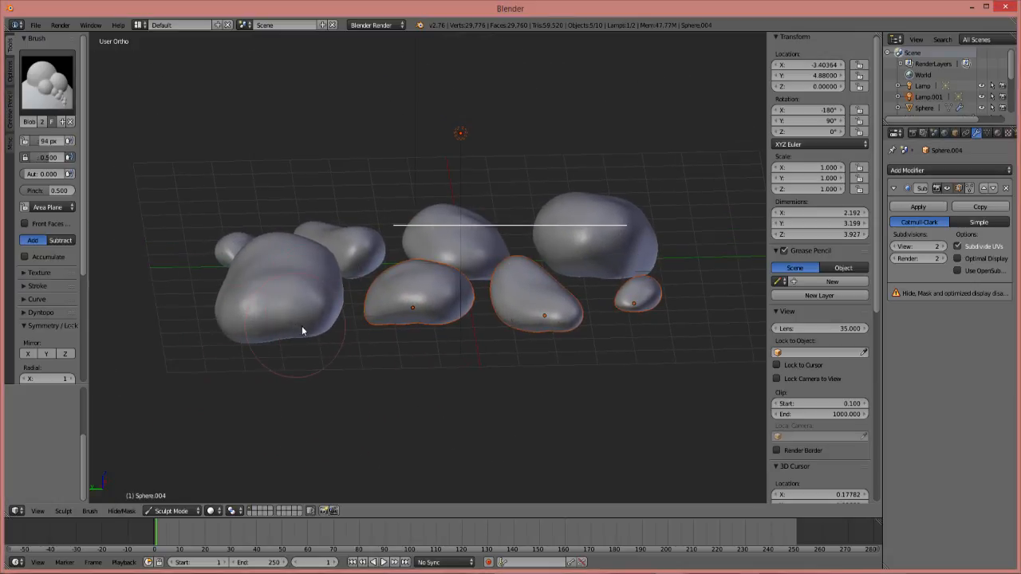
{"action": "middle_click_drag", "start_coordinate": [311, 292], "coordinate": [395, 291]}
{"action": "mouse_move", "coordinate": [533, 269]}
{"action": "left_mouse_down", "text": "shift"}
{"action": "mouse_move", "coordinate": [436, 271]}
{"action": "mouse_move", "coordinate": [578, 283]}
{"action": "mouse_move", "coordinate": [528, 232]}
{"action": "left_mouse_up", "text": "shift"}
{"action": "mouse_move", "coordinate": [526, 284]}
{"action": "left_mouse_down"}
{"action": "mouse_move", "coordinate": [527, 198]}
{"action": "mouse_move", "coordinate": [538, 249]}
{"action": "left_mouse_up"}
{"action": "middle_click_drag", "start_coordinate": [537, 248], "coordinate": [495, 419]}
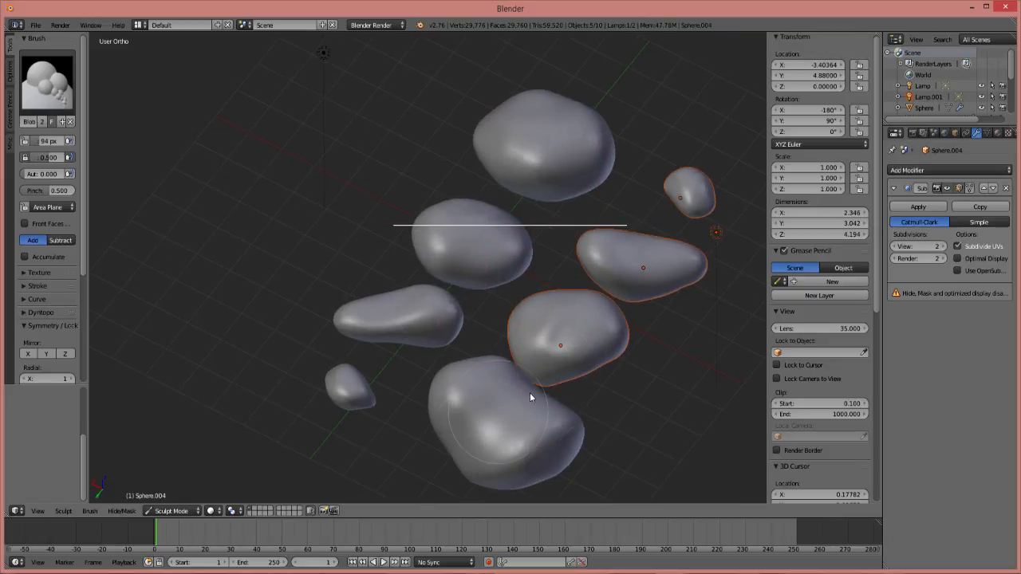
{"action": "mouse_move", "coordinate": [506, 414]}
{"action": "left_mouse_down"}
{"action": "mouse_move", "coordinate": [521, 389]}
{"action": "mouse_move", "coordinate": [508, 423]}
{"action": "left_mouse_up"}
{"action": "mouse_move", "coordinate": [508, 423]}
{"action": "middle_mouse_down"}
{"action": "mouse_move", "coordinate": [450, 386]}
{"action": "mouse_move", "coordinate": [435, 391]}
{"action": "mouse_move", "coordinate": [469, 358]}
{"action": "mouse_move", "coordinate": [481, 383]}
{"action": "middle_mouse_up"}
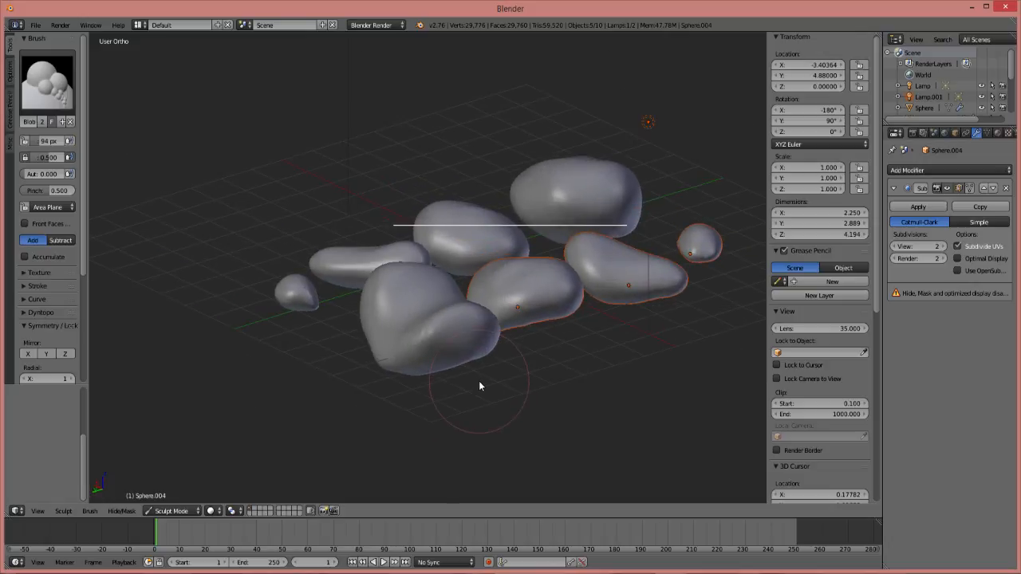
Switch to the Smooth brush and smooth down the bulges all around the largest duplicated rock
{"action": "left_click", "coordinate": [49, 71]}
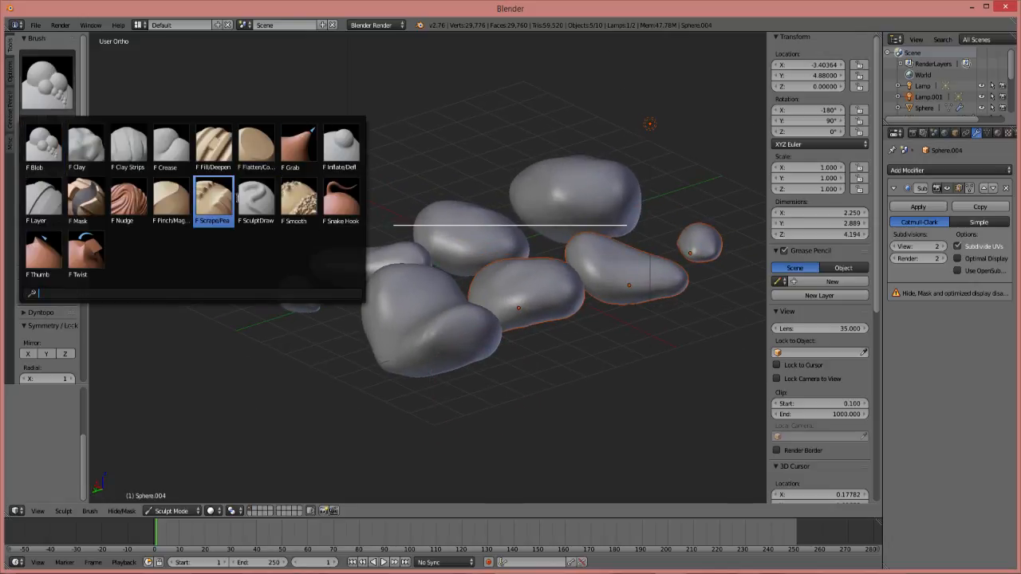
{"action": "left_click", "coordinate": [284, 196]}
{"action": "mouse_move", "coordinate": [420, 339]}
{"action": "left_mouse_down"}
{"action": "mouse_move", "coordinate": [504, 335]}
{"action": "mouse_move", "coordinate": [489, 326]}
{"action": "left_mouse_up"}
{"action": "middle_click_drag", "start_coordinate": [489, 326], "coordinate": [562, 353]}
{"action": "mouse_move", "coordinate": [562, 352]}
{"action": "left_mouse_down"}
{"action": "mouse_move", "coordinate": [530, 353]}
{"action": "mouse_move", "coordinate": [530, 408]}
{"action": "left_mouse_up"}
{"action": "mouse_move", "coordinate": [551, 376]}
{"action": "middle_mouse_down"}
{"action": "mouse_move", "coordinate": [474, 366]}
{"action": "mouse_move", "coordinate": [474, 351]}
{"action": "mouse_move", "coordinate": [375, 272]}
{"action": "mouse_move", "coordinate": [365, 214]}
{"action": "mouse_move", "coordinate": [323, 157]}
{"action": "middle_mouse_up"}
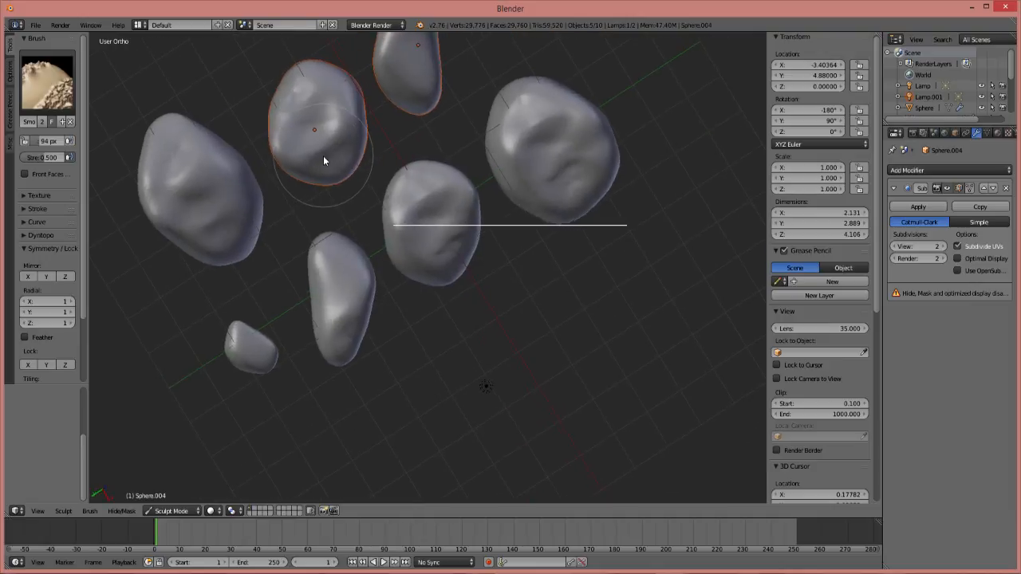
{"action": "mouse_move", "coordinate": [215, 227]}
{"action": "left_mouse_down"}
{"action": "mouse_move", "coordinate": [157, 166]}
{"action": "mouse_move", "coordinate": [228, 216]}
{"action": "mouse_move", "coordinate": [199, 153]}
{"action": "mouse_move", "coordinate": [229, 187]}
{"action": "left_mouse_up"}
{"action": "mouse_move", "coordinate": [228, 186]}
{"action": "middle_mouse_down"}
{"action": "mouse_move", "coordinate": [269, 265]}
{"action": "mouse_move", "coordinate": [284, 335]}
{"action": "middle_mouse_up"}
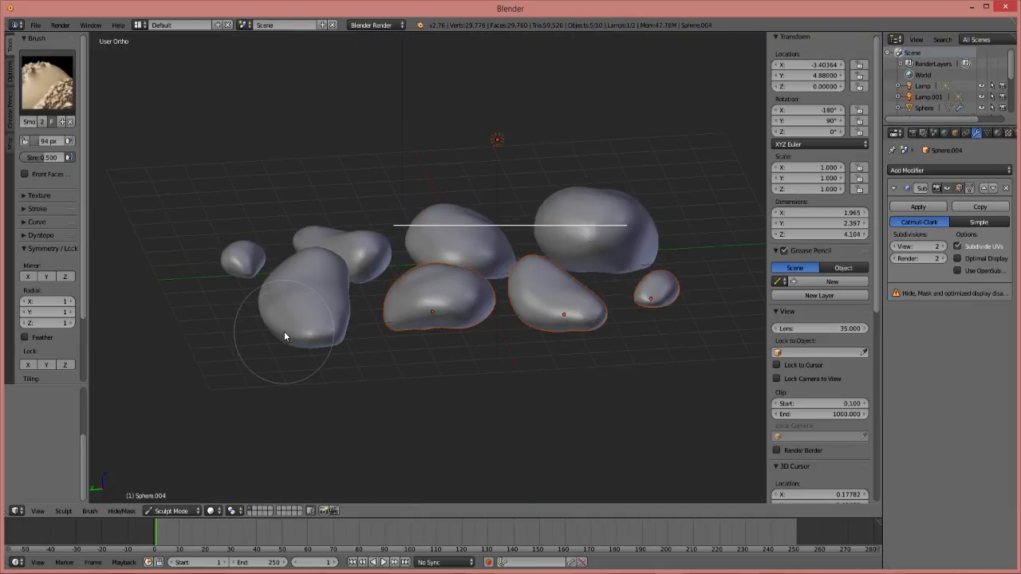
{"action": "mouse_move", "coordinate": [321, 337]}
{"action": "left_mouse_down"}
{"action": "mouse_move", "coordinate": [285, 354]}
{"action": "mouse_move", "coordinate": [353, 381]}
{"action": "left_mouse_up"}
{"action": "middle_click_drag", "start_coordinate": [353, 381], "coordinate": [207, 413]}
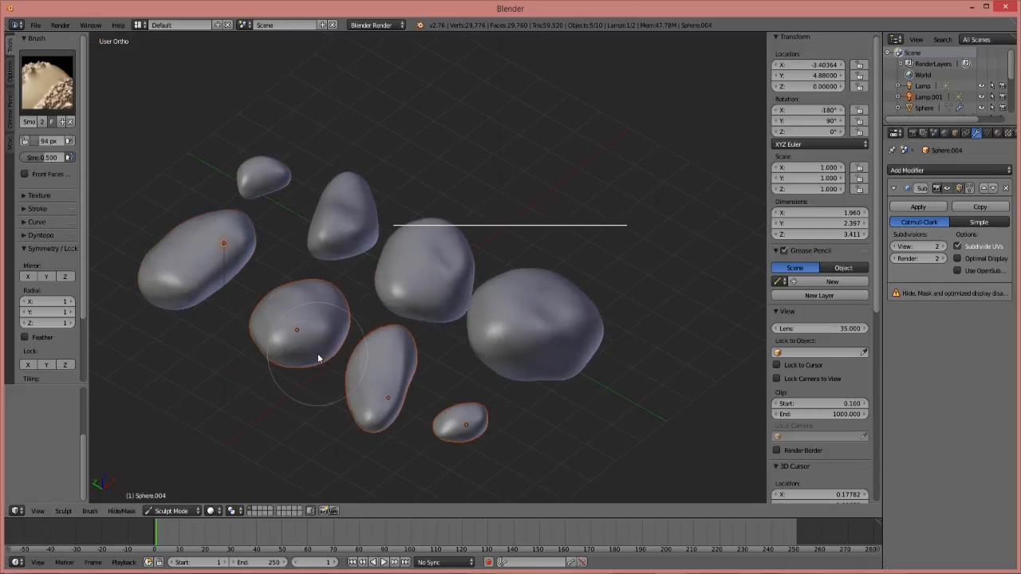
Return to Object Mode, select the neighbouring rounded duplicate rock (Sphere.007) and put it in Sculpt Mode
{"action": "left_click", "coordinate": [171, 511]}
{"action": "left_click", "coordinate": [169, 492]}
{"action": "left_click", "coordinate": [304, 336]}
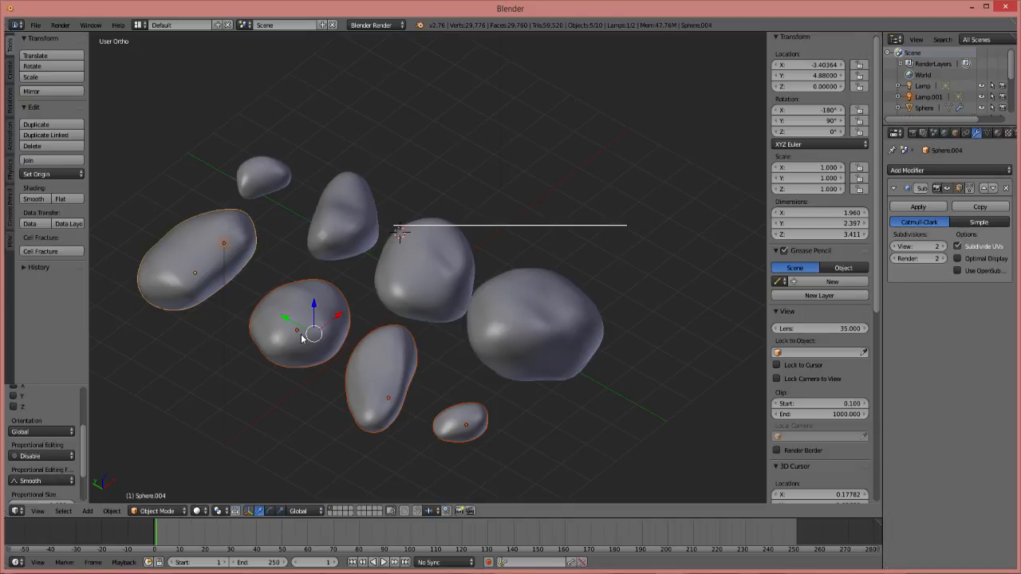
{"action": "right_click", "coordinate": [300, 334]}
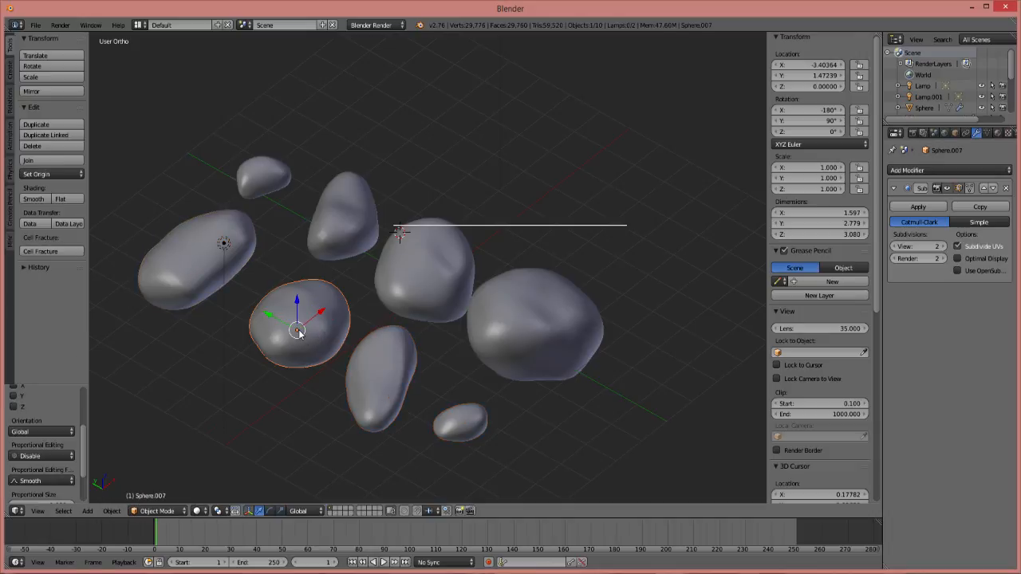
{"action": "key", "text": "Tab"}
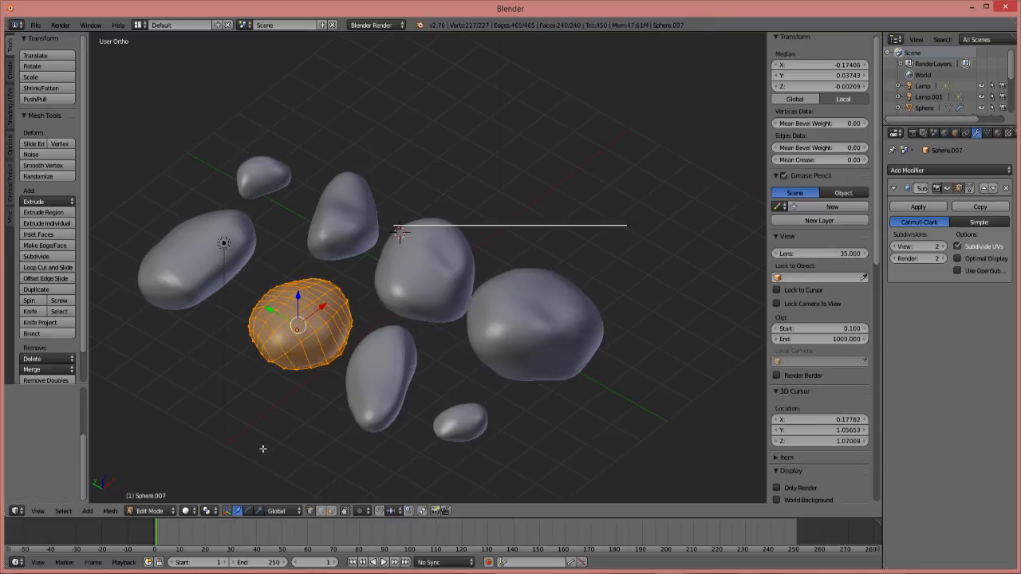
{"action": "key", "text": "Tab"}
{"action": "left_click", "coordinate": [157, 510]}
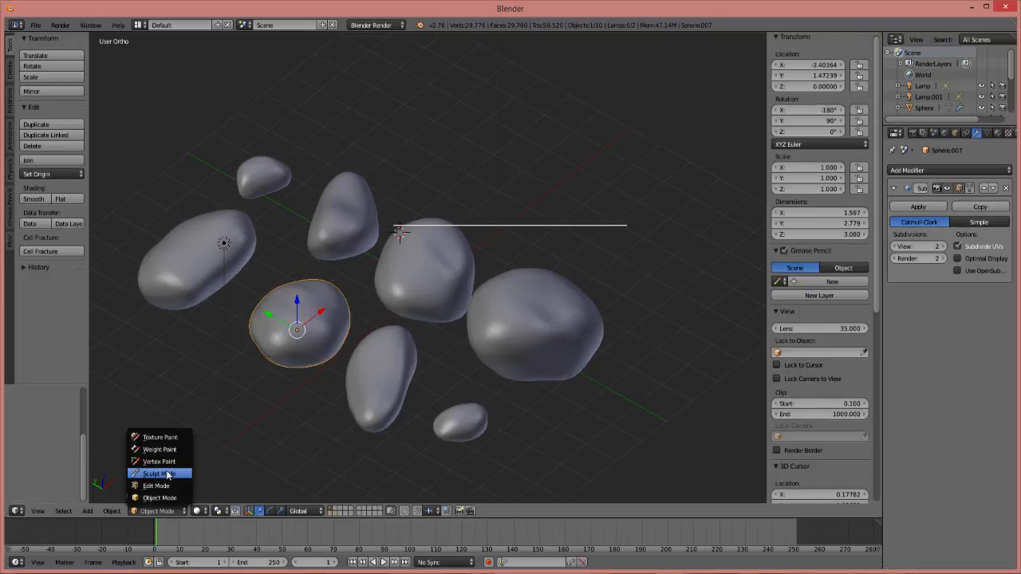
{"action": "left_click", "coordinate": [160, 474]}
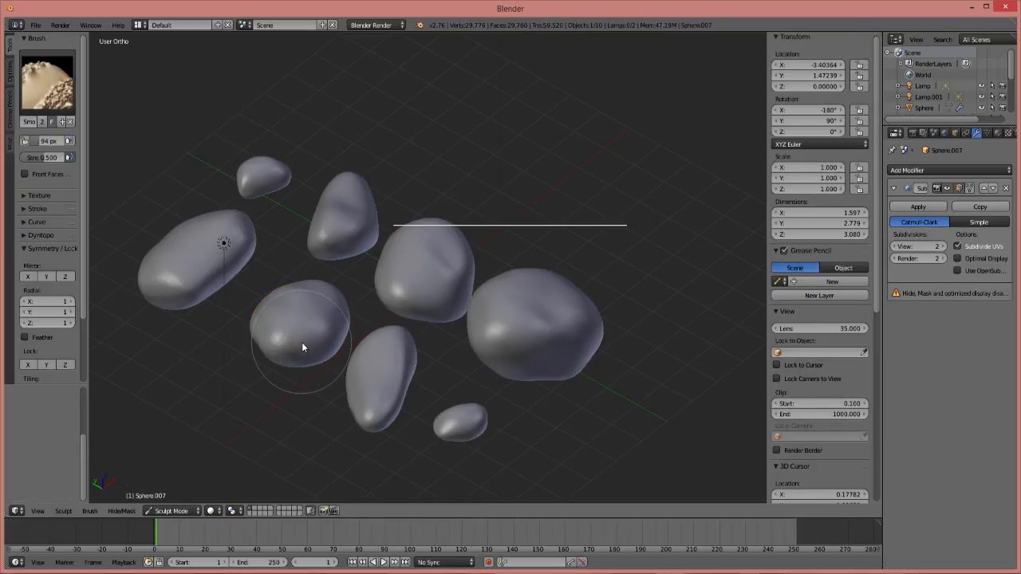
Reshape the rounded duplicate rock with Smooth brush strokes from several sides, making it flatter and narrower
{"action": "middle_click_drag", "start_coordinate": [336, 317], "coordinate": [297, 265]}
{"action": "scroll", "coordinate": [389, 200], "scroll_direction": "up", "scroll_amount": 2}
{"action": "mouse_move", "coordinate": [389, 169]}
{"action": "left_mouse_down", "text": "shift"}
{"action": "mouse_move", "coordinate": [436, 342]}
{"action": "mouse_move", "coordinate": [476, 330]}
{"action": "mouse_move", "coordinate": [466, 295]}
{"action": "mouse_move", "coordinate": [483, 312]}
{"action": "mouse_move", "coordinate": [422, 267]}
{"action": "mouse_move", "coordinate": [466, 335]}
{"action": "left_mouse_up", "text": "shift"}
{"action": "scroll", "coordinate": [444, 326], "scroll_direction": "up", "scroll_amount": 1}
{"action": "scroll", "coordinate": [445, 331], "scroll_direction": "up", "scroll_amount": 1}
{"action": "mouse_move", "coordinate": [464, 335]}
{"action": "middle_mouse_down"}
{"action": "mouse_move", "coordinate": [398, 278]}
{"action": "mouse_move", "coordinate": [292, 232]}
{"action": "mouse_move", "coordinate": [276, 196]}
{"action": "middle_mouse_up"}
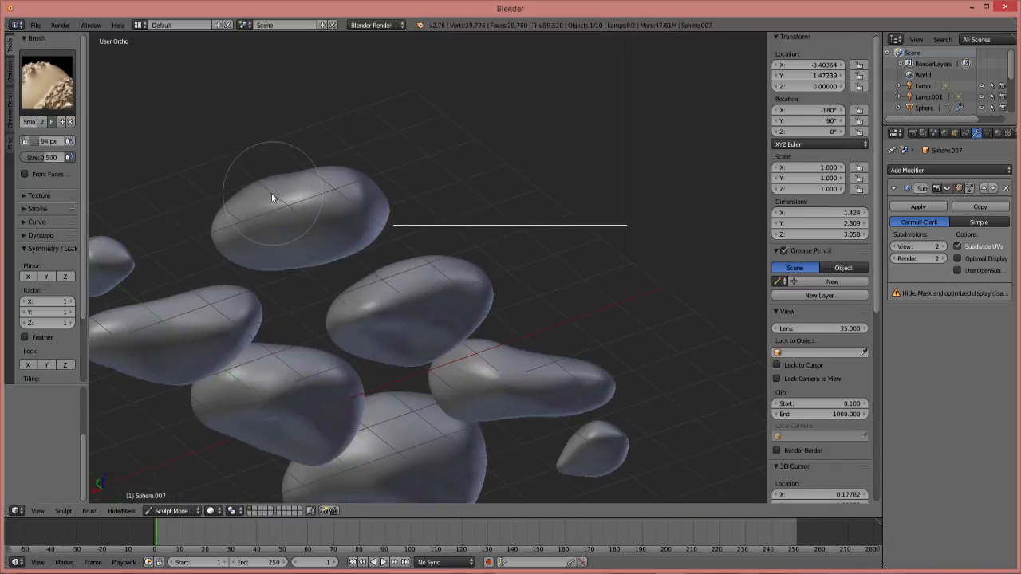
{"action": "left_click_drag", "start_coordinate": [474, 301], "coordinate": [479, 306]}
{"action": "middle_click_drag", "start_coordinate": [479, 307], "coordinate": [378, 372]}
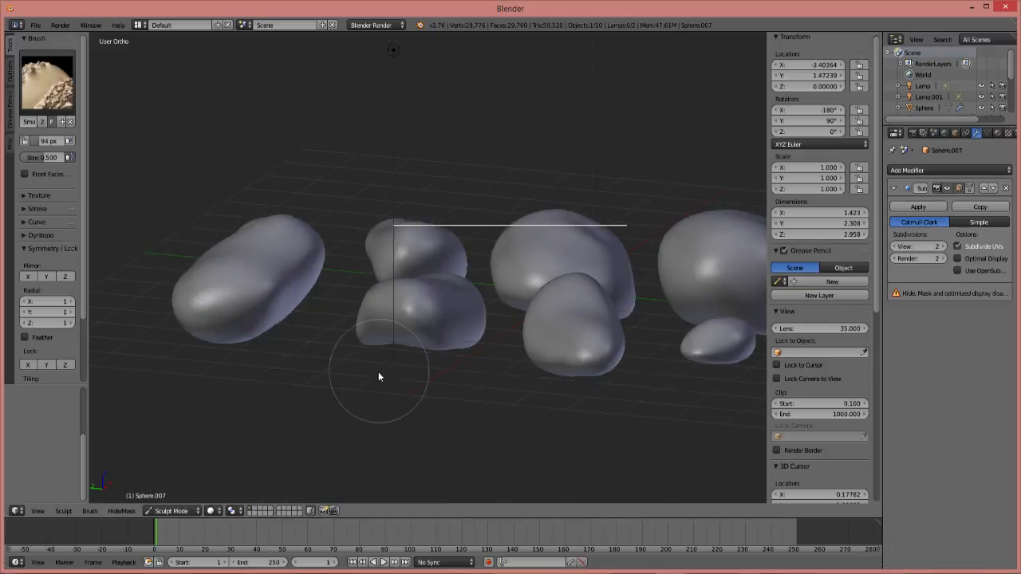
{"action": "left_click_drag", "start_coordinate": [450, 310], "coordinate": [417, 358]}
{"action": "middle_click_drag", "start_coordinate": [418, 358], "coordinate": [481, 282]}
{"action": "mouse_move", "coordinate": [481, 283]}
{"action": "left_mouse_down"}
{"action": "mouse_move", "coordinate": [417, 292]}
{"action": "mouse_move", "coordinate": [357, 369]}
{"action": "mouse_move", "coordinate": [408, 375]}
{"action": "left_mouse_up"}
{"action": "middle_click_drag", "start_coordinate": [408, 375], "coordinate": [384, 340]}
{"action": "mouse_move", "coordinate": [385, 340]}
{"action": "left_mouse_down"}
{"action": "mouse_move", "coordinate": [429, 364]}
{"action": "mouse_move", "coordinate": [469, 343]}
{"action": "left_mouse_up"}
{"action": "middle_click_drag", "start_coordinate": [470, 347], "coordinate": [382, 423]}
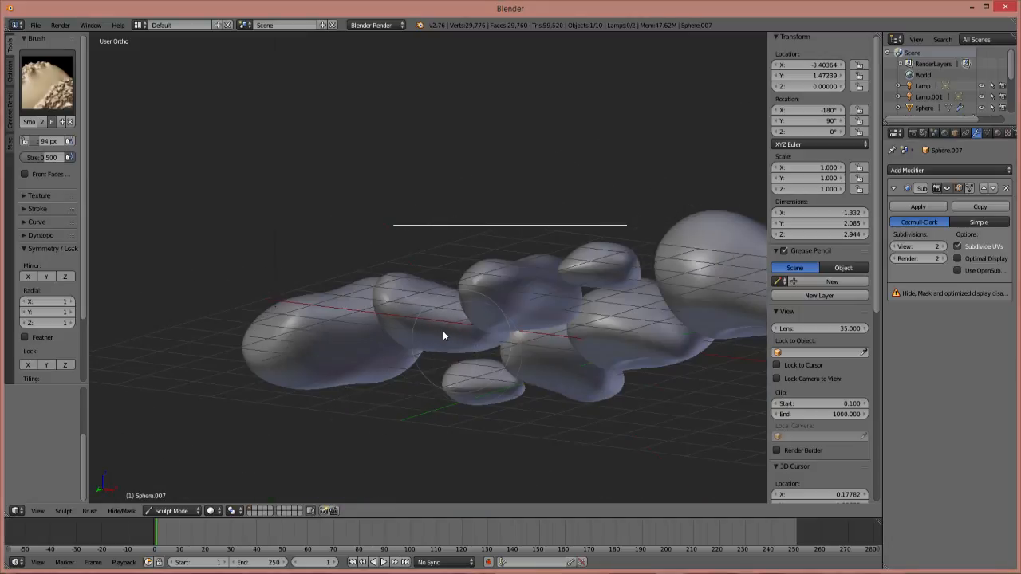
{"action": "mouse_move", "coordinate": [405, 305]}
{"action": "middle_mouse_down"}
{"action": "mouse_move", "coordinate": [394, 369]}
{"action": "mouse_move", "coordinate": [372, 391]}
{"action": "mouse_move", "coordinate": [447, 282]}
{"action": "middle_mouse_up"}
{"action": "mouse_move", "coordinate": [447, 283]}
{"action": "left_mouse_down"}
{"action": "mouse_move", "coordinate": [482, 289]}
{"action": "mouse_move", "coordinate": [455, 292]}
{"action": "left_mouse_up"}
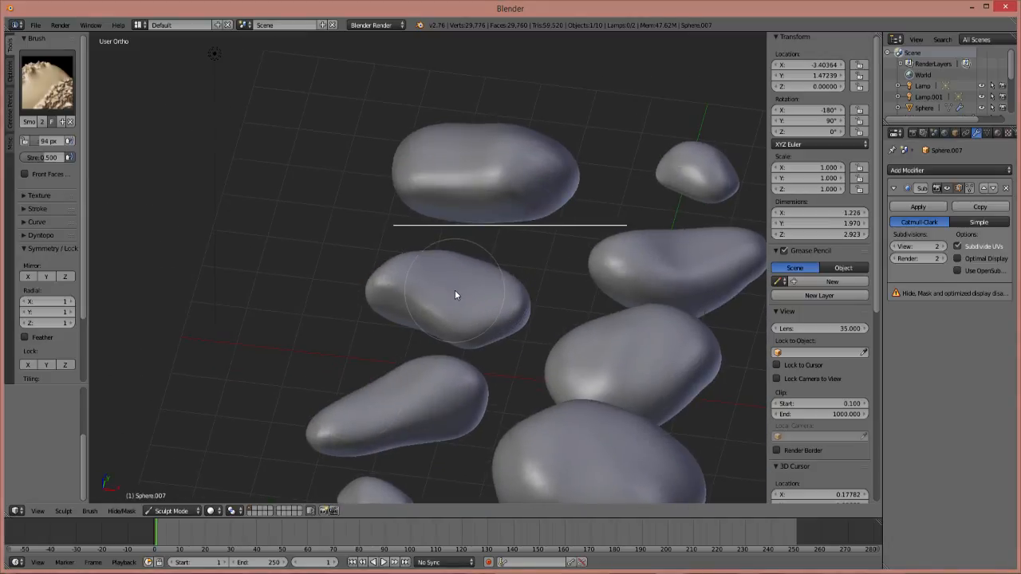
Switch to the Blob brush and build small bulges on the flattened rock to give it an irregular shape
{"action": "left_click", "coordinate": [48, 80]}
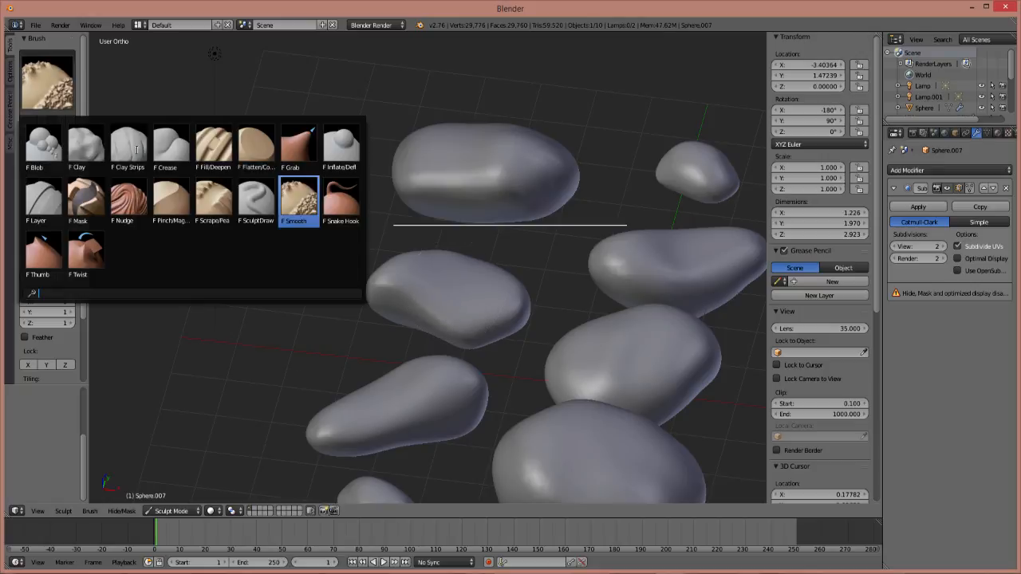
{"action": "left_click", "coordinate": [42, 148]}
{"action": "left_click_drag", "start_coordinate": [394, 275], "coordinate": [396, 275]}
{"action": "mouse_move", "coordinate": [396, 275]}
{"action": "middle_mouse_down"}
{"action": "mouse_move", "coordinate": [433, 276]}
{"action": "mouse_move", "coordinate": [485, 227]}
{"action": "mouse_move", "coordinate": [562, 279]}
{"action": "mouse_move", "coordinate": [594, 278]}
{"action": "mouse_move", "coordinate": [399, 330]}
{"action": "middle_mouse_up"}
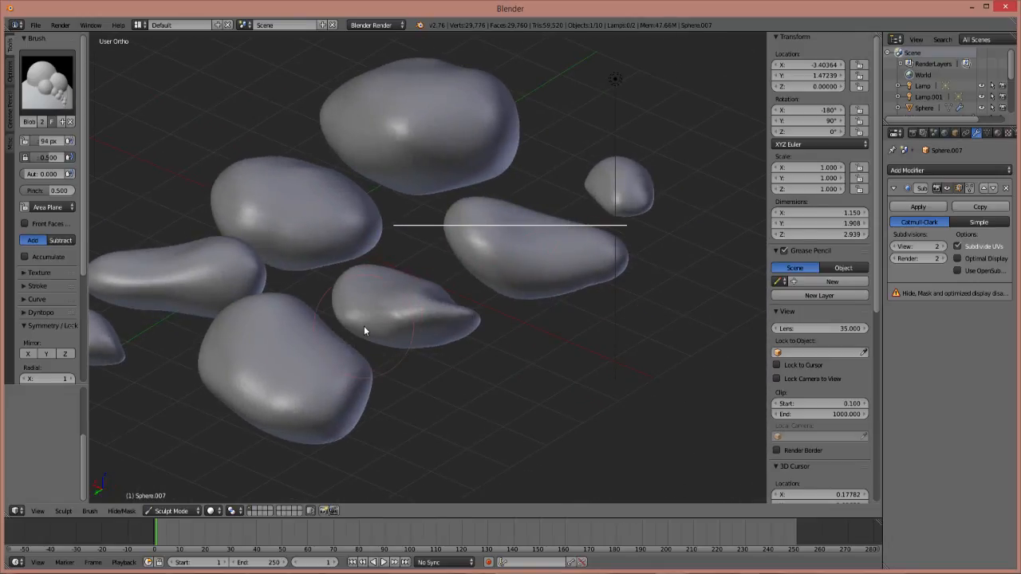
{"action": "middle_click_drag", "start_coordinate": [540, 392], "coordinate": [429, 390]}
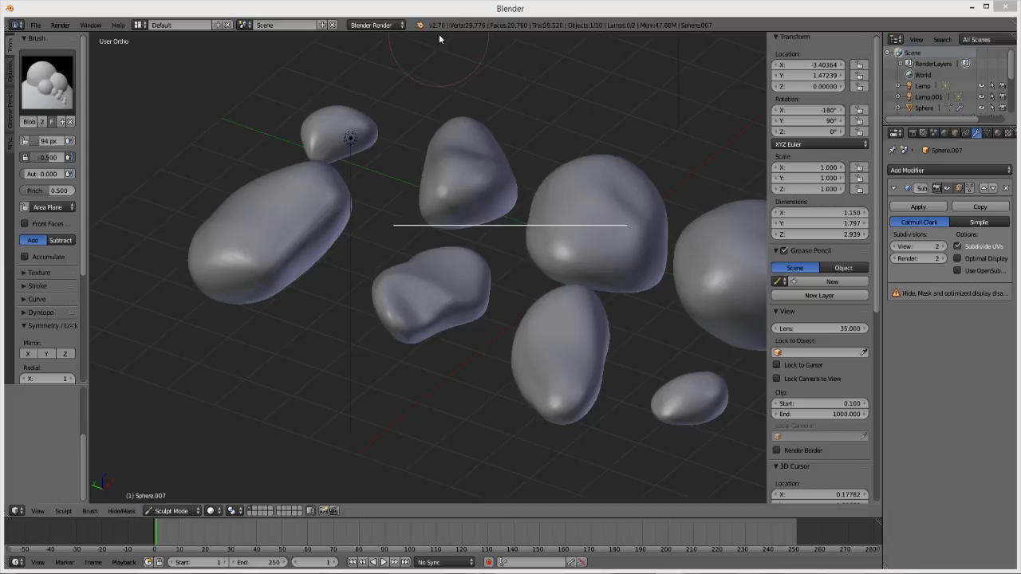
{"action": "middle_click_drag", "start_coordinate": [218, 321], "coordinate": [400, 324]}
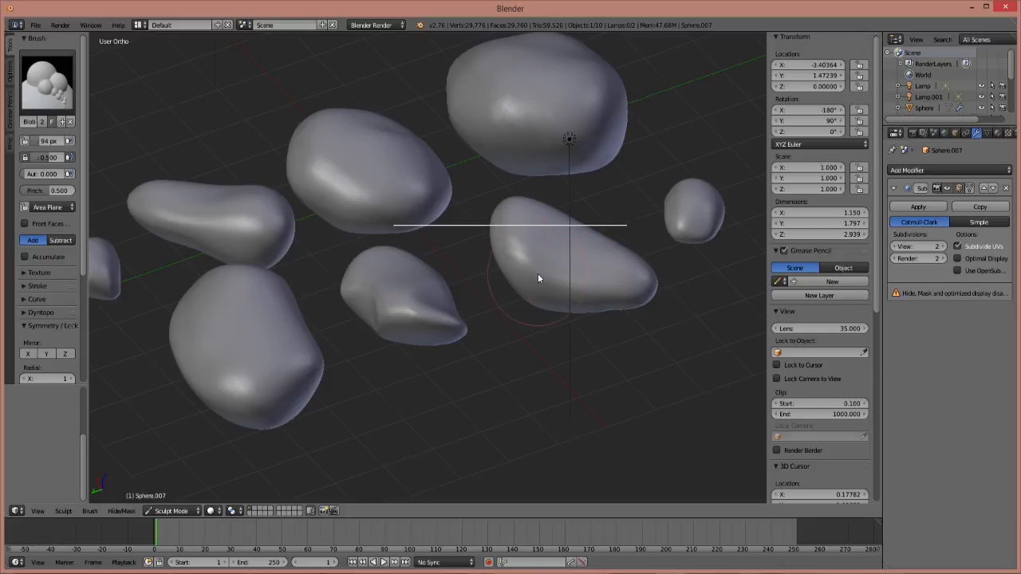
{"action": "middle_click_drag", "start_coordinate": [398, 268], "coordinate": [330, 254]}
{"action": "scroll", "coordinate": [430, 238], "scroll_direction": "down", "scroll_amount": 4}
{"action": "scroll", "coordinate": [471, 276], "scroll_direction": "up", "scroll_amount": 3}
{"action": "scroll", "coordinate": [466, 272], "scroll_direction": "down", "scroll_amount": 2}
{"action": "scroll", "coordinate": [338, 249], "scroll_direction": "up", "scroll_amount": 4}
{"action": "middle_click_drag", "start_coordinate": [445, 287], "coordinate": [388, 333]}
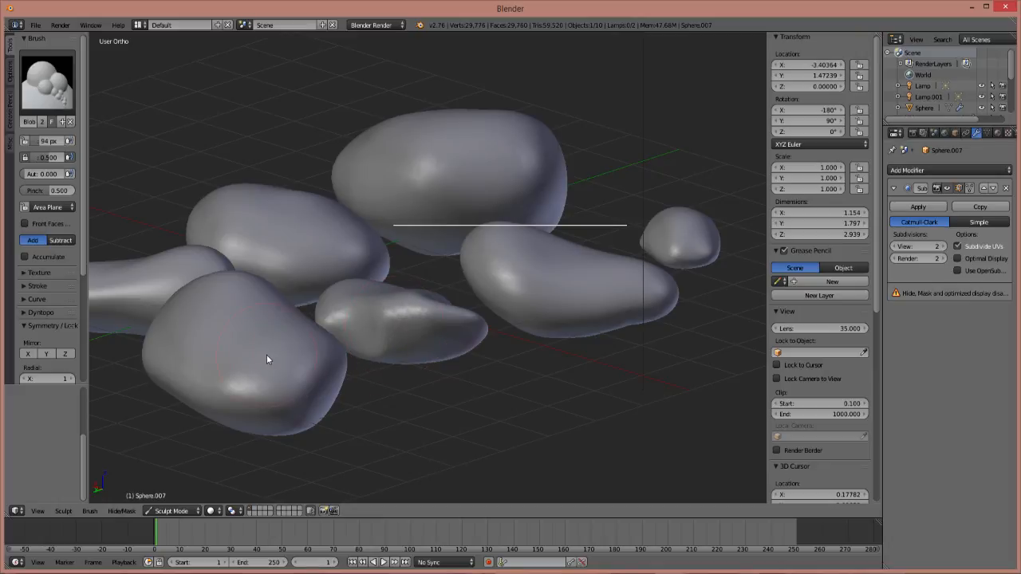
{"action": "middle_click_drag", "start_coordinate": [543, 363], "coordinate": [438, 390]}
Return to Object Mode, select the elongated duplicate rock (Sphere.006) and put it in Sculpt Mode
{"action": "key", "text": "Tab"}
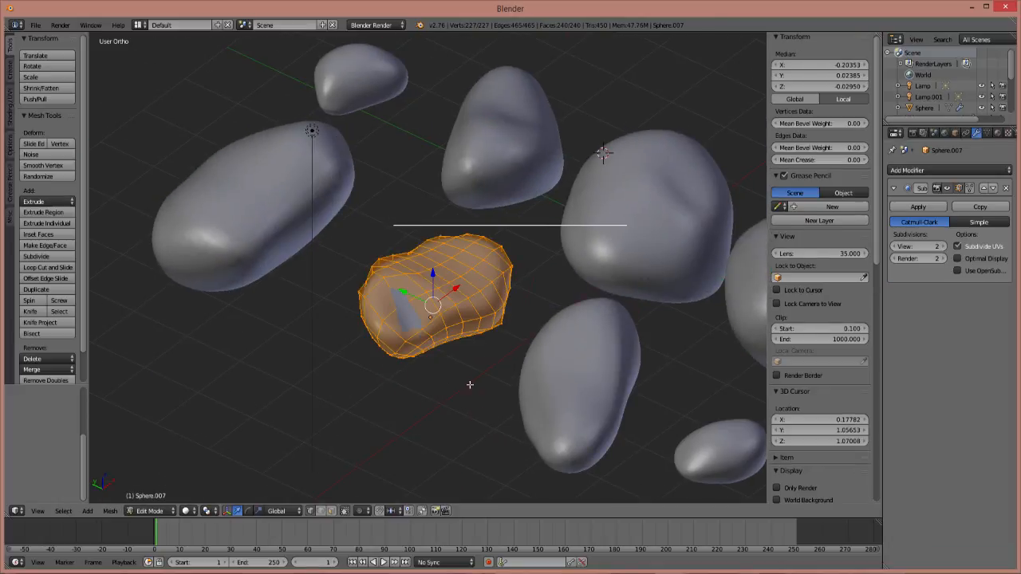
{"action": "left_click", "coordinate": [160, 513]}
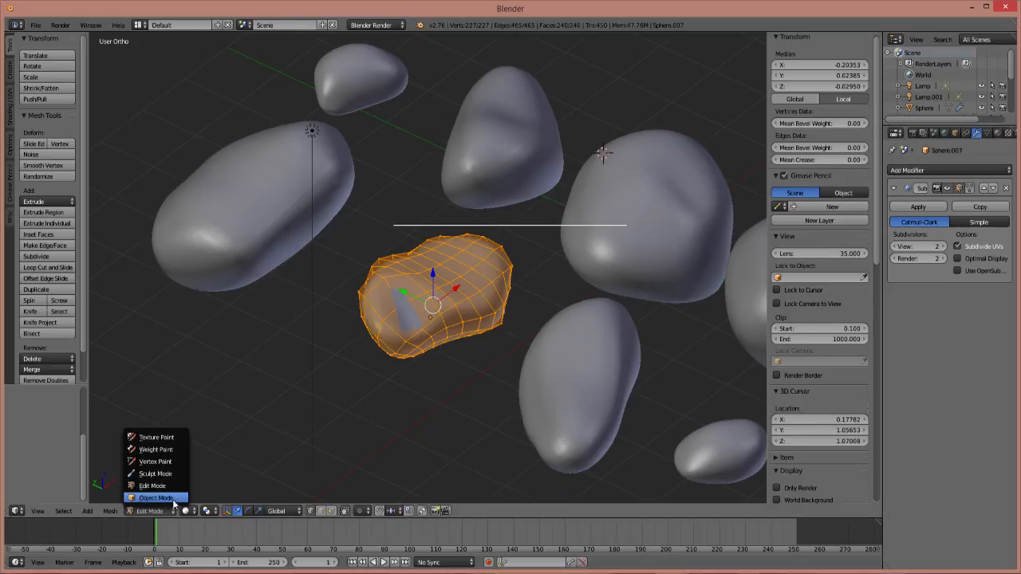
{"action": "left_click", "coordinate": [156, 497]}
{"action": "left_click", "coordinate": [553, 367]}
{"action": "right_click", "coordinate": [561, 370]}
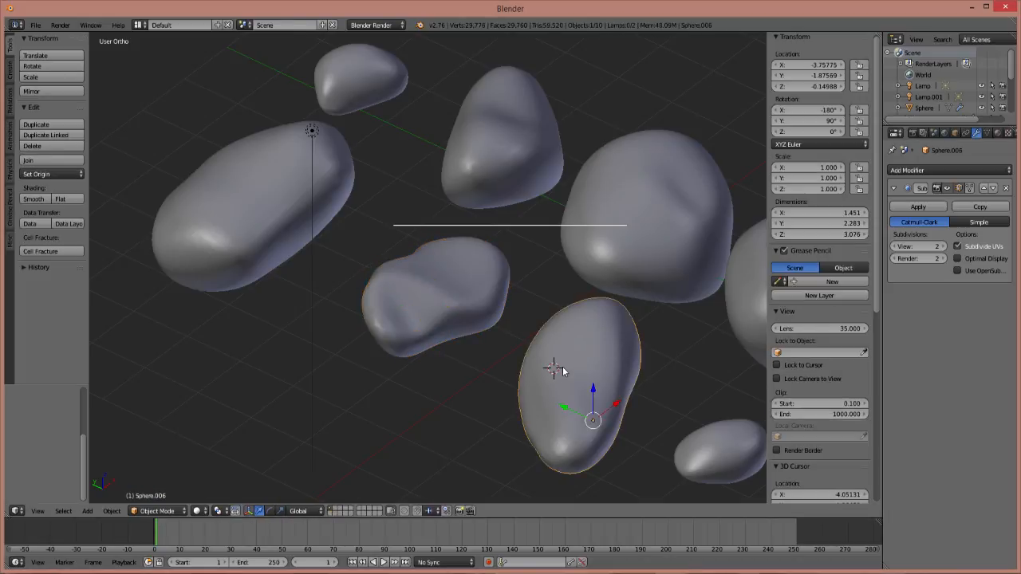
{"action": "mouse_move", "coordinate": [561, 370]}
{"action": "middle_mouse_down"}
{"action": "mouse_move", "coordinate": [620, 371]}
{"action": "mouse_move", "coordinate": [624, 345]}
{"action": "mouse_move", "coordinate": [521, 344]}
{"action": "middle_mouse_up"}
{"action": "key", "text": "Tab"}
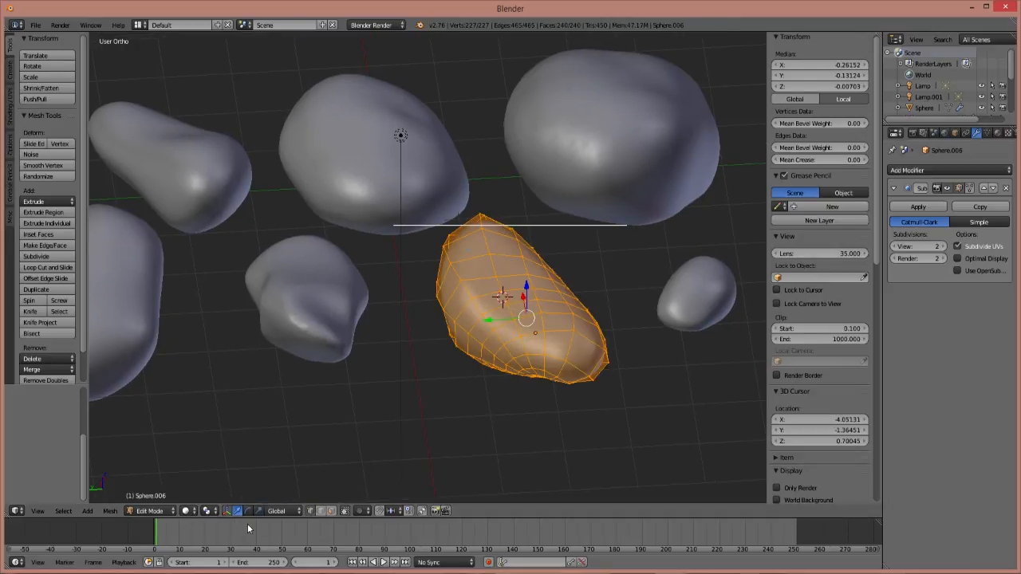
{"action": "left_click", "coordinate": [151, 511]}
{"action": "left_click", "coordinate": [156, 476]}
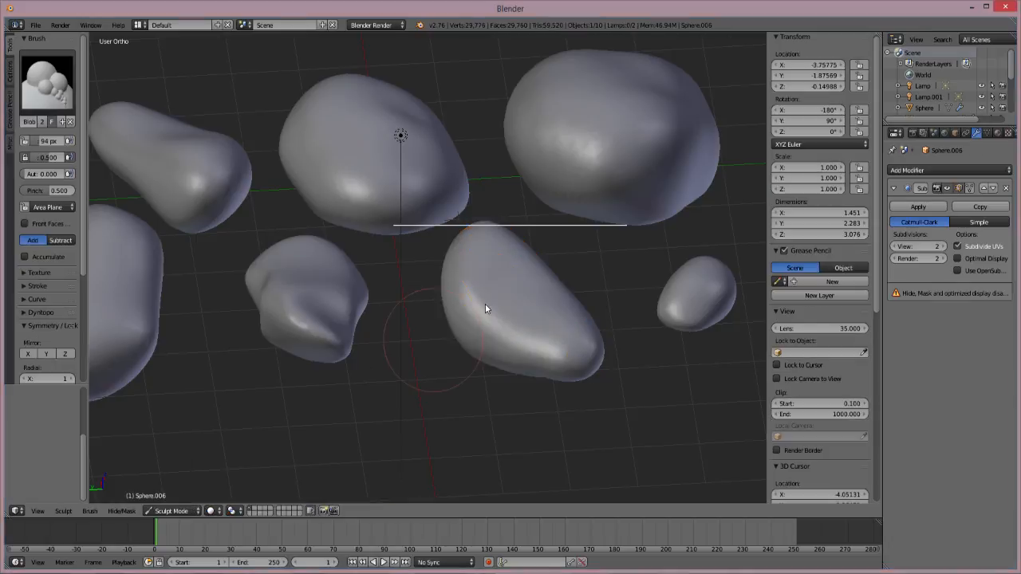
Smooth down the elongated rock's tapered end and swell its sides with the Blob brush
{"action": "mouse_move", "coordinate": [537, 346]}
{"action": "left_mouse_down", "text": "shift"}
{"action": "mouse_move", "coordinate": [613, 338]}
{"action": "mouse_move", "coordinate": [575, 354]}
{"action": "left_mouse_up", "text": "shift"}
{"action": "middle_click_drag", "start_coordinate": [576, 355], "coordinate": [504, 368]}
{"action": "mouse_move", "coordinate": [465, 399]}
{"action": "left_mouse_down", "text": "shift"}
{"action": "mouse_move", "coordinate": [470, 423]}
{"action": "mouse_move", "coordinate": [502, 401]}
{"action": "mouse_move", "coordinate": [460, 406]}
{"action": "mouse_move", "coordinate": [545, 378]}
{"action": "mouse_move", "coordinate": [457, 351]}
{"action": "mouse_move", "coordinate": [547, 356]}
{"action": "mouse_move", "coordinate": [556, 256]}
{"action": "mouse_move", "coordinate": [447, 381]}
{"action": "left_mouse_up", "text": "shift"}
{"action": "middle_click_drag", "start_coordinate": [456, 469], "coordinate": [412, 327]}
{"action": "mouse_move", "coordinate": [424, 308]}
{"action": "left_mouse_down"}
{"action": "mouse_move", "coordinate": [456, 285]}
{"action": "mouse_move", "coordinate": [426, 301]}
{"action": "left_mouse_up"}
{"action": "middle_click_drag", "start_coordinate": [520, 203], "coordinate": [514, 339]}
{"action": "mouse_move", "coordinate": [457, 361]}
{"action": "left_mouse_down"}
{"action": "mouse_move", "coordinate": [417, 365]}
{"action": "mouse_move", "coordinate": [499, 317]}
{"action": "mouse_move", "coordinate": [495, 367]}
{"action": "mouse_move", "coordinate": [458, 358]}
{"action": "left_mouse_up"}
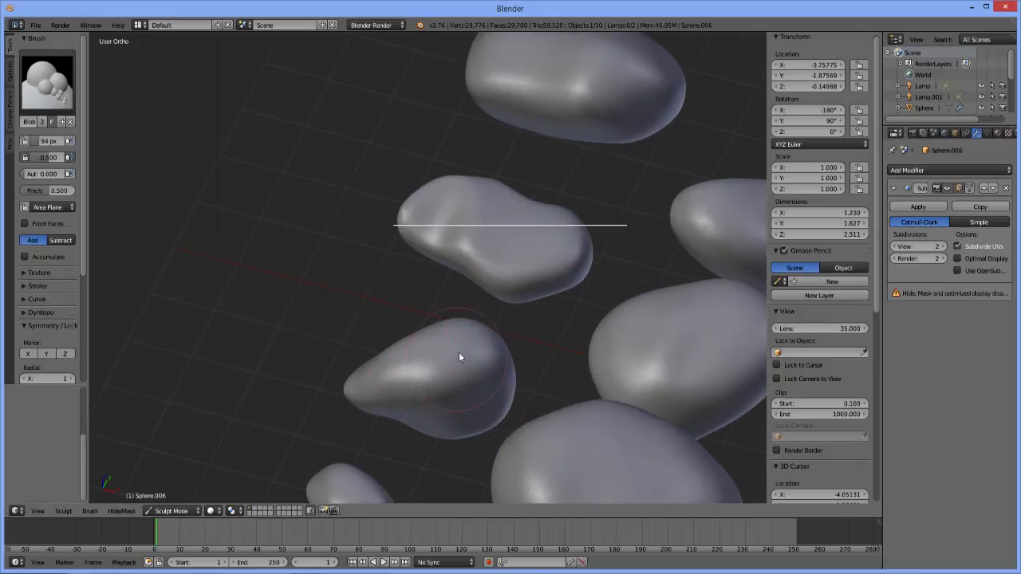
{"action": "middle_click_drag", "start_coordinate": [403, 363], "coordinate": [506, 326]}
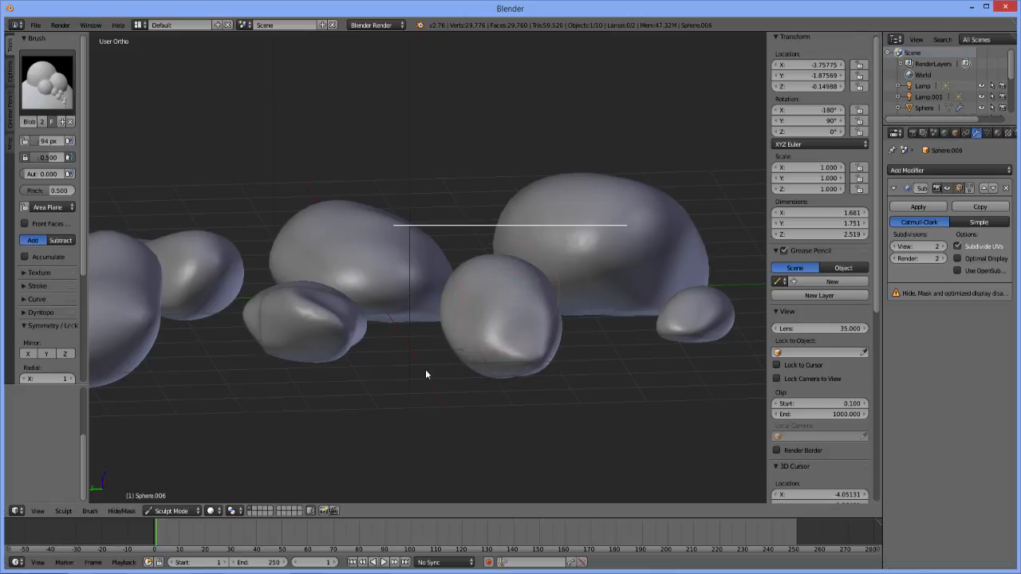
{"action": "mouse_move", "coordinate": [478, 316]}
{"action": "left_mouse_down"}
{"action": "mouse_move", "coordinate": [446, 365]}
{"action": "mouse_move", "coordinate": [388, 391]}
{"action": "left_mouse_up"}
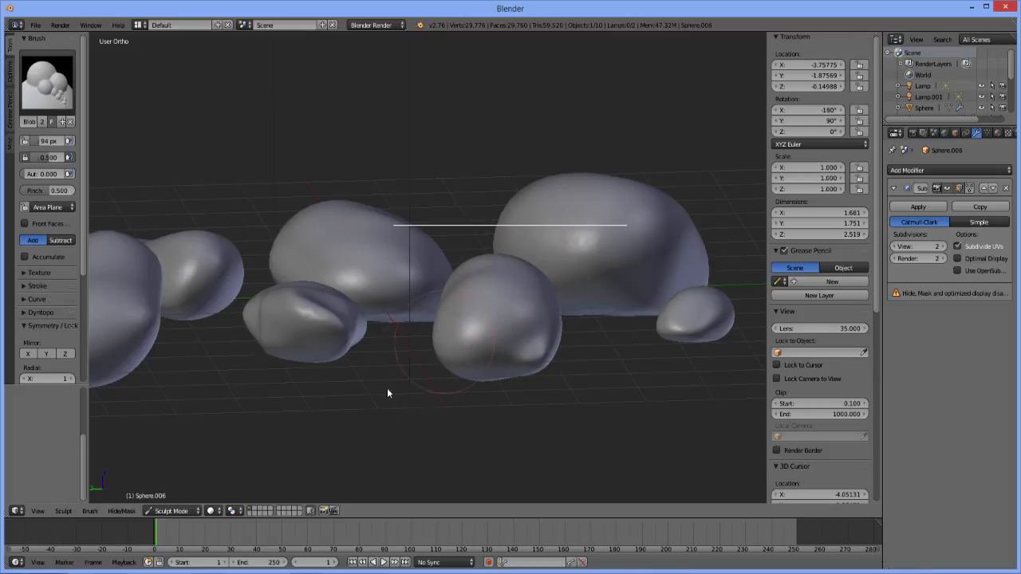
Smooth the elongated rock (Sphere.006) from several sides with the Smooth brush to round off its bulges
{"action": "middle_click_drag", "start_coordinate": [455, 359], "coordinate": [411, 356]}
{"action": "mouse_move", "coordinate": [439, 344]}
{"action": "left_mouse_down", "text": "shift"}
{"action": "mouse_move", "coordinate": [589, 293]}
{"action": "mouse_move", "coordinate": [487, 379]}
{"action": "mouse_move", "coordinate": [514, 346]}
{"action": "mouse_move", "coordinate": [493, 360]}
{"action": "left_mouse_up", "text": "shift"}
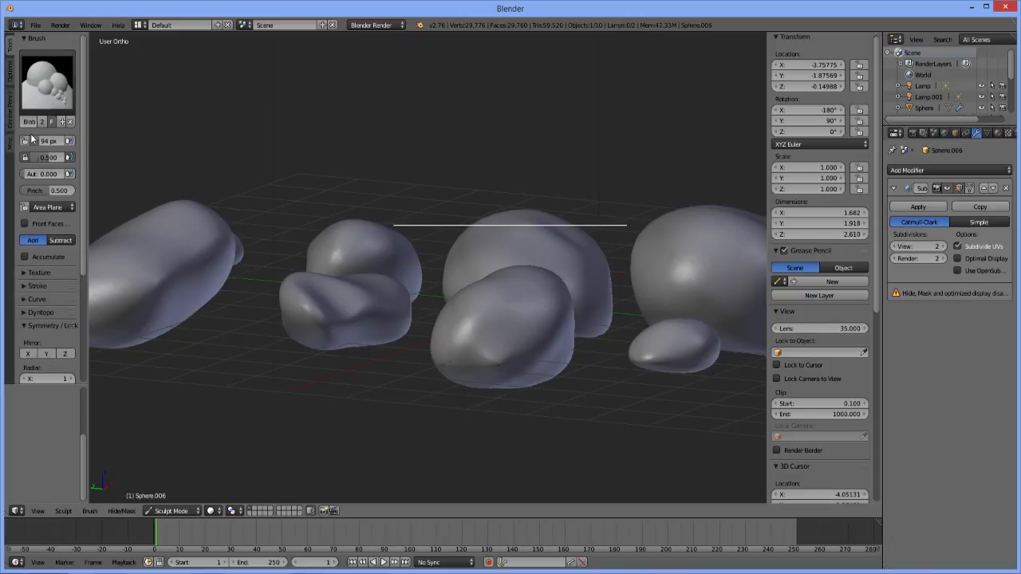
{"action": "left_click", "coordinate": [47, 80]}
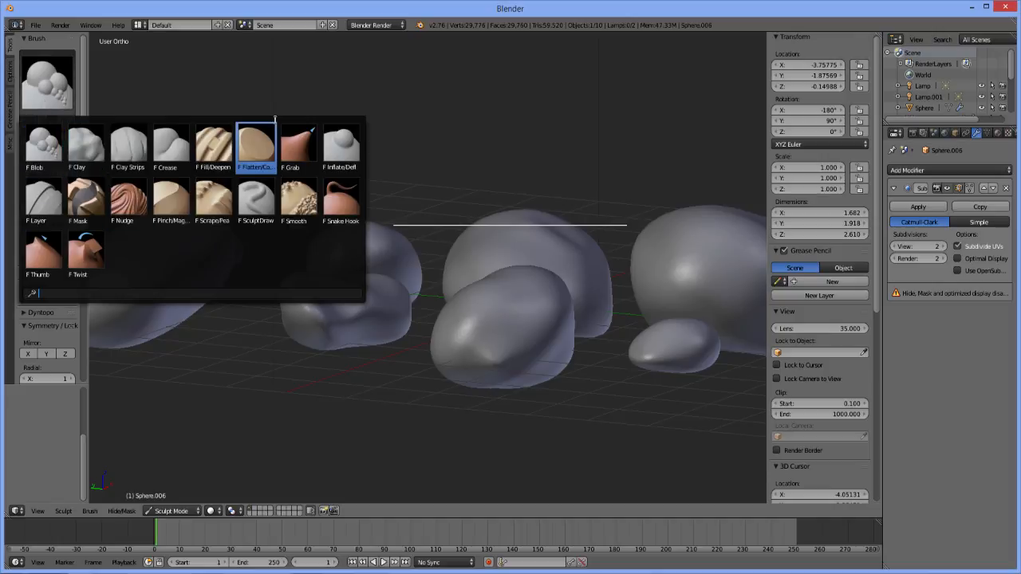
{"action": "left_click", "coordinate": [295, 200]}
{"action": "mouse_move", "coordinate": [528, 320]}
{"action": "left_mouse_down"}
{"action": "mouse_move", "coordinate": [502, 364]}
{"action": "mouse_move", "coordinate": [520, 345]}
{"action": "left_mouse_up"}
{"action": "mouse_move", "coordinate": [520, 351]}
{"action": "middle_mouse_down"}
{"action": "mouse_move", "coordinate": [467, 287]}
{"action": "mouse_move", "coordinate": [420, 280]}
{"action": "middle_mouse_up"}
{"action": "left_click_drag", "start_coordinate": [421, 280], "coordinate": [498, 276]}
{"action": "mouse_move", "coordinate": [497, 276]}
{"action": "middle_mouse_down"}
{"action": "mouse_move", "coordinate": [314, 315]}
{"action": "mouse_move", "coordinate": [388, 242]}
{"action": "mouse_move", "coordinate": [485, 283]}
{"action": "mouse_move", "coordinate": [423, 266]}
{"action": "middle_mouse_up"}
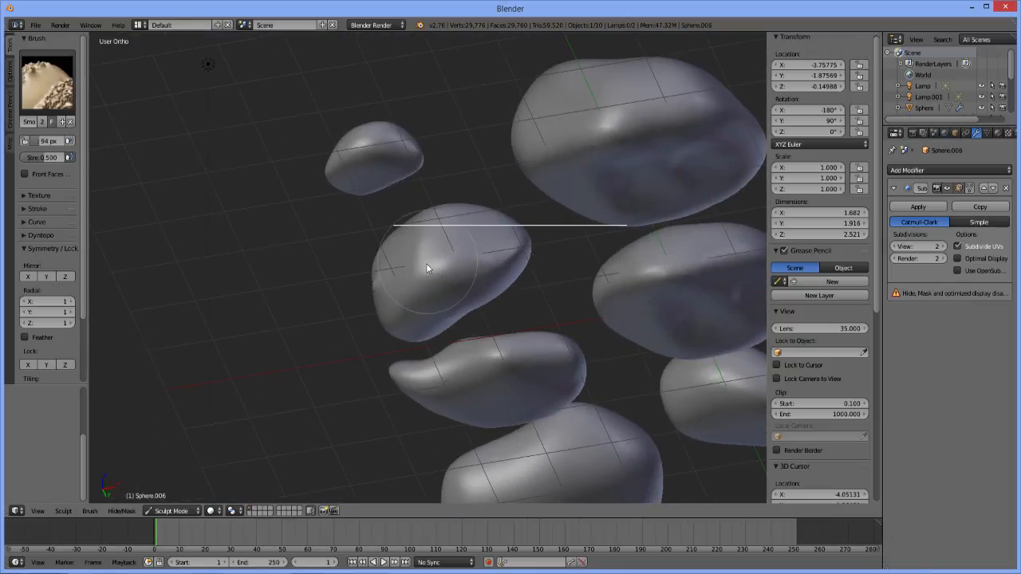
{"action": "mouse_move", "coordinate": [376, 321]}
{"action": "left_mouse_down"}
{"action": "mouse_move", "coordinate": [486, 265]}
{"action": "mouse_move", "coordinate": [452, 292]}
{"action": "left_mouse_up"}
{"action": "mouse_move", "coordinate": [452, 292]}
{"action": "middle_mouse_down"}
{"action": "mouse_move", "coordinate": [390, 376]}
{"action": "mouse_move", "coordinate": [318, 384]}
{"action": "mouse_move", "coordinate": [299, 367]}
{"action": "middle_mouse_up"}
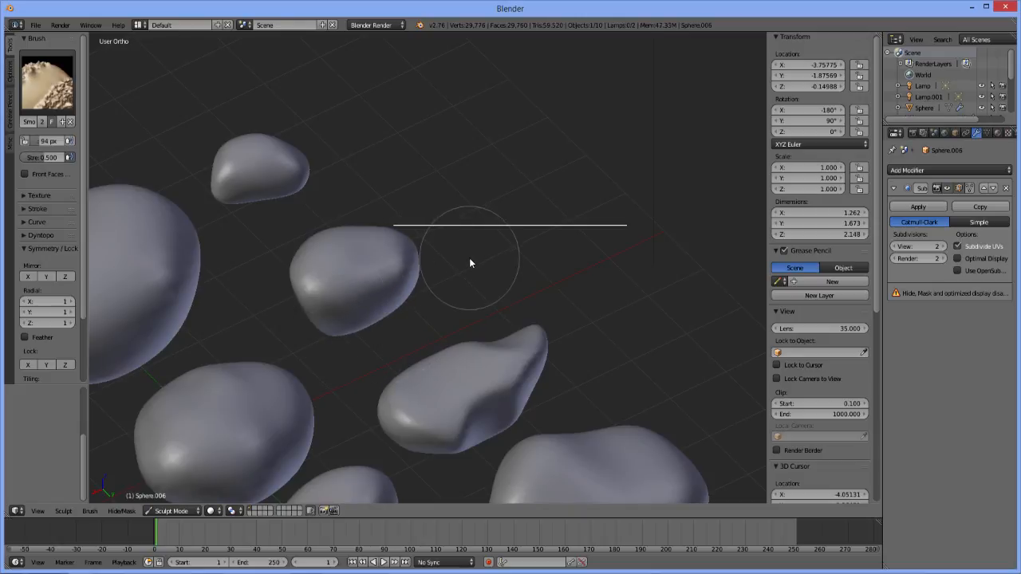
Undo the last smoothing on the elongated rock and smooth across its surface with a fresh stroke
{"action": "key", "text": "ctrl+z"}
{"action": "mouse_move", "coordinate": [356, 287]}
{"action": "left_mouse_down"}
{"action": "mouse_move", "coordinate": [358, 326]}
{"action": "mouse_move", "coordinate": [335, 340]}
{"action": "mouse_move", "coordinate": [379, 352]}
{"action": "left_mouse_up"}
{"action": "middle_click_drag", "start_coordinate": [379, 348], "coordinate": [237, 324]}
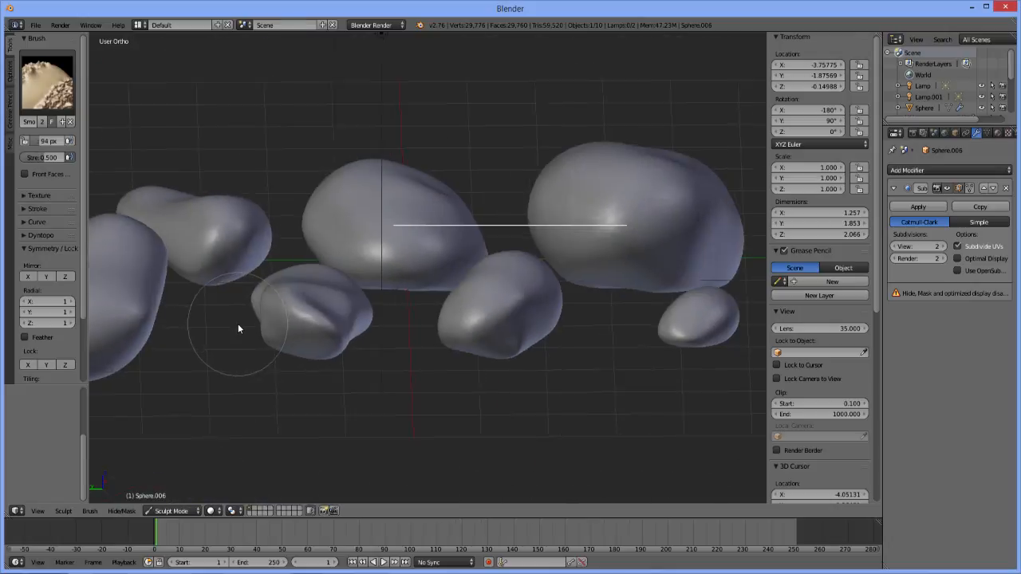
Return to Object Mode, select the smallest duplicate rock at the row's end (Sphere.005) and put it in Sculpt Mode
{"action": "scroll", "coordinate": [313, 297], "scroll_direction": "down", "scroll_amount": 4}
{"action": "middle_click_drag", "start_coordinate": [365, 334], "coordinate": [432, 338]}
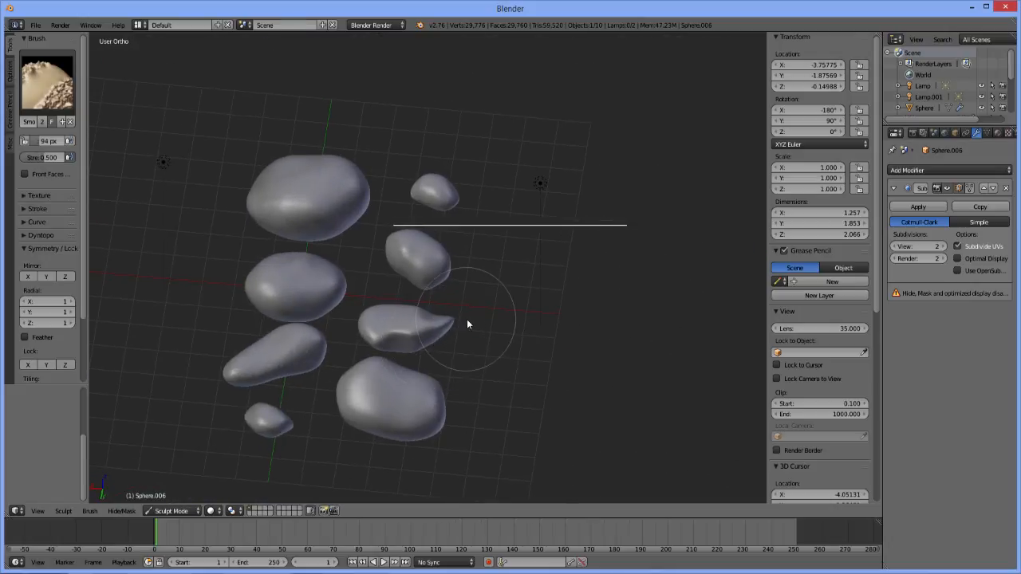
{"action": "scroll", "coordinate": [464, 320], "scroll_direction": "up", "scroll_amount": 3}
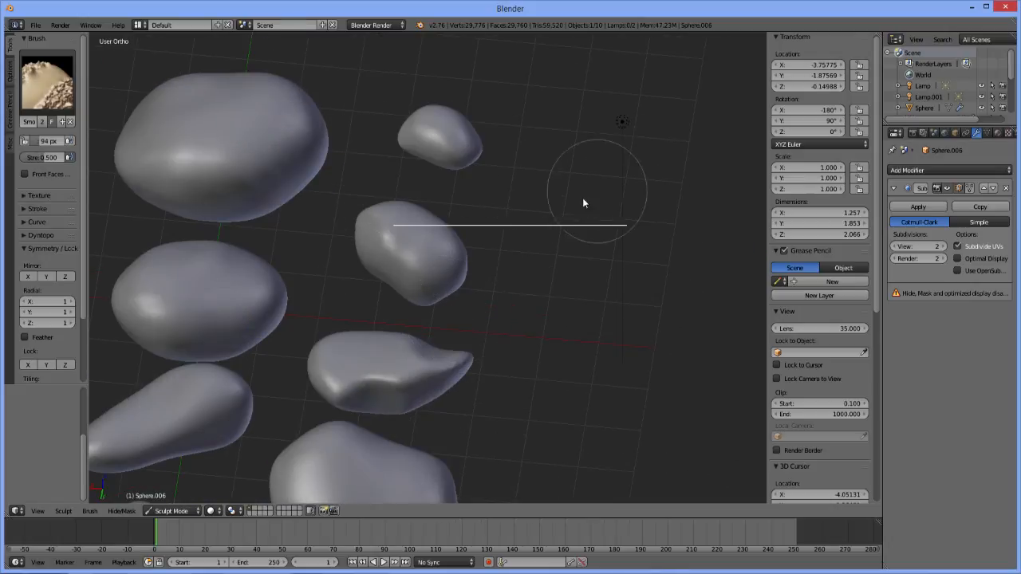
{"action": "key", "text": "Tab"}
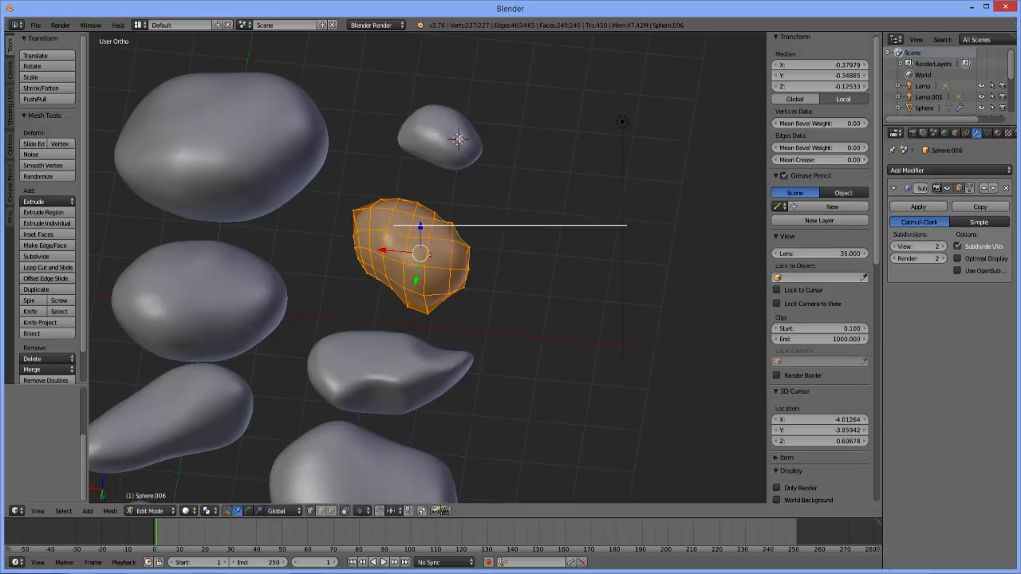
{"action": "key", "text": "Tab"}
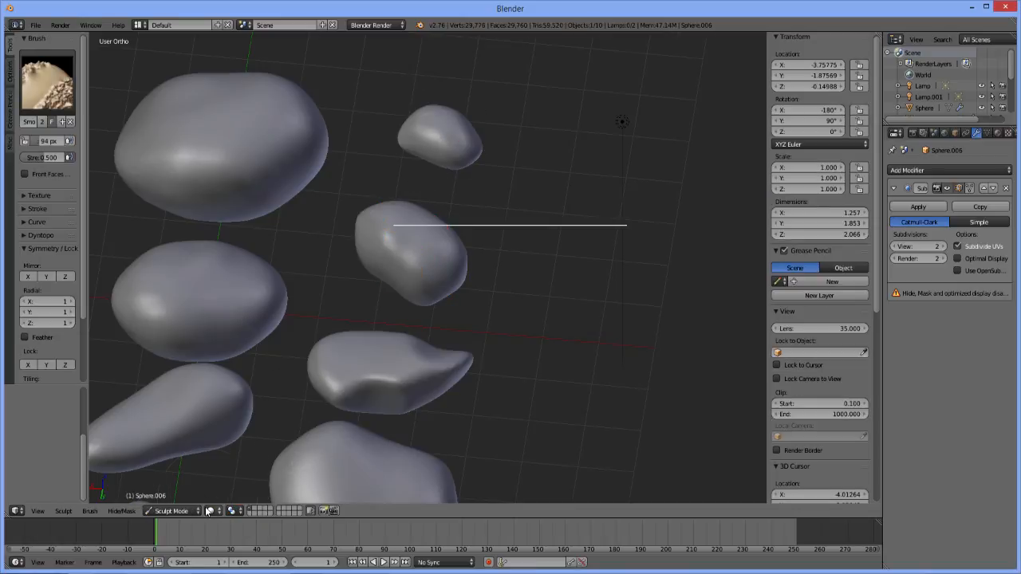
{"action": "right_click", "coordinate": [428, 154]}
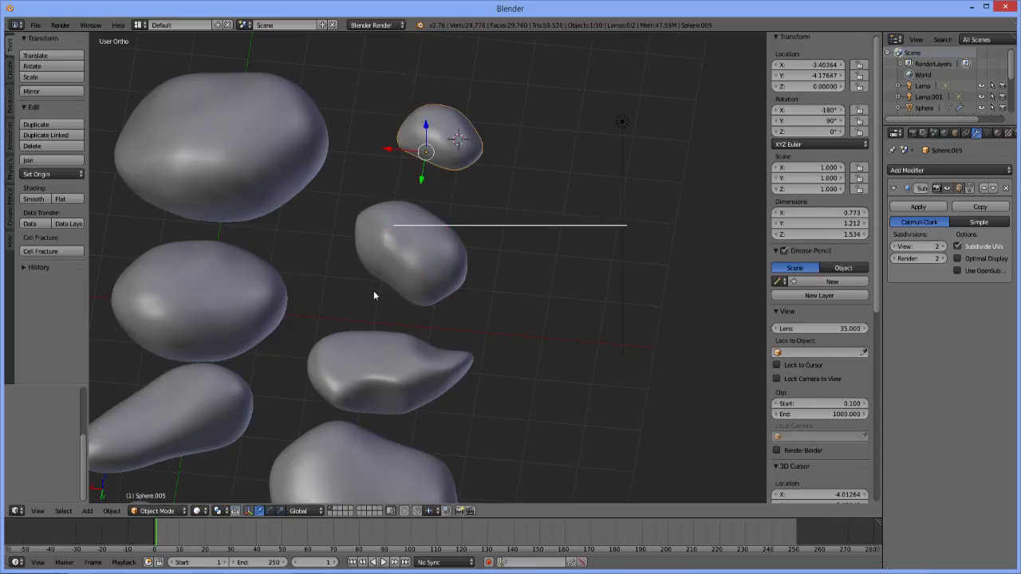
{"action": "left_click", "coordinate": [155, 511]}
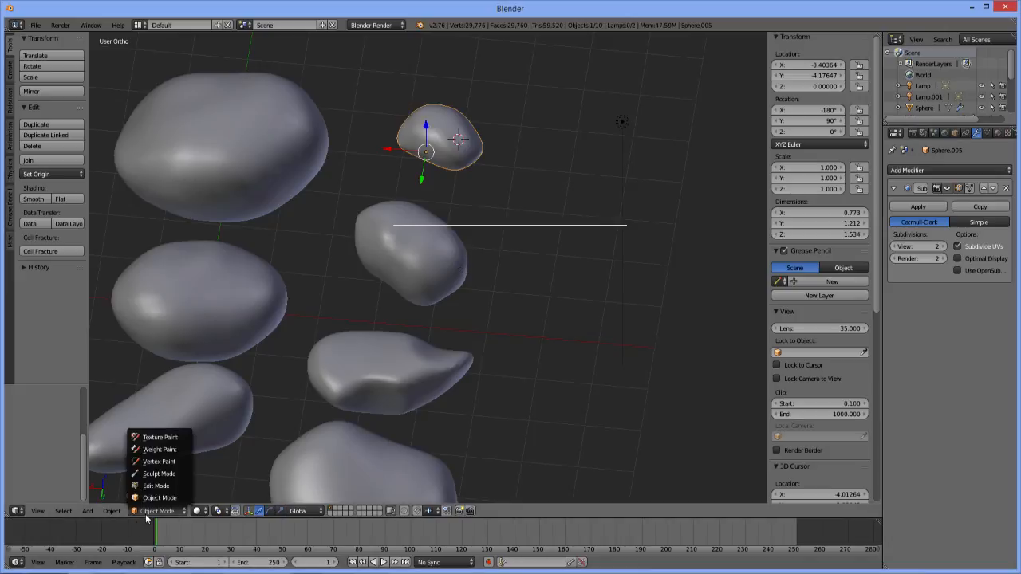
{"action": "left_click", "coordinate": [159, 474]}
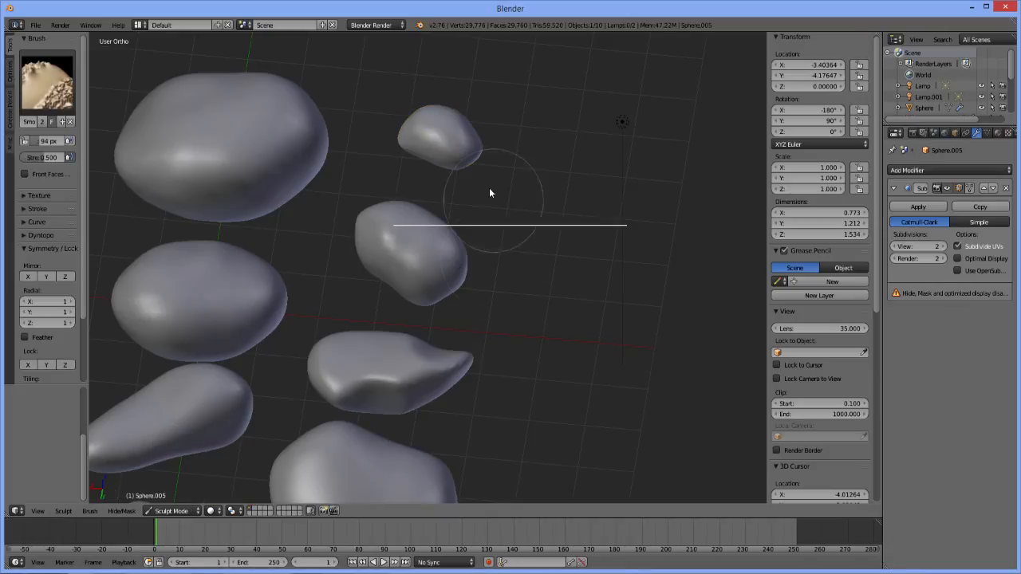
Swell the small rock from two sides with the Inflate brush to make it fuller
{"action": "mouse_move", "coordinate": [439, 183]}
{"action": "middle_mouse_down"}
{"action": "mouse_move", "coordinate": [422, 159]}
{"action": "mouse_move", "coordinate": [422, 200]}
{"action": "middle_mouse_up"}
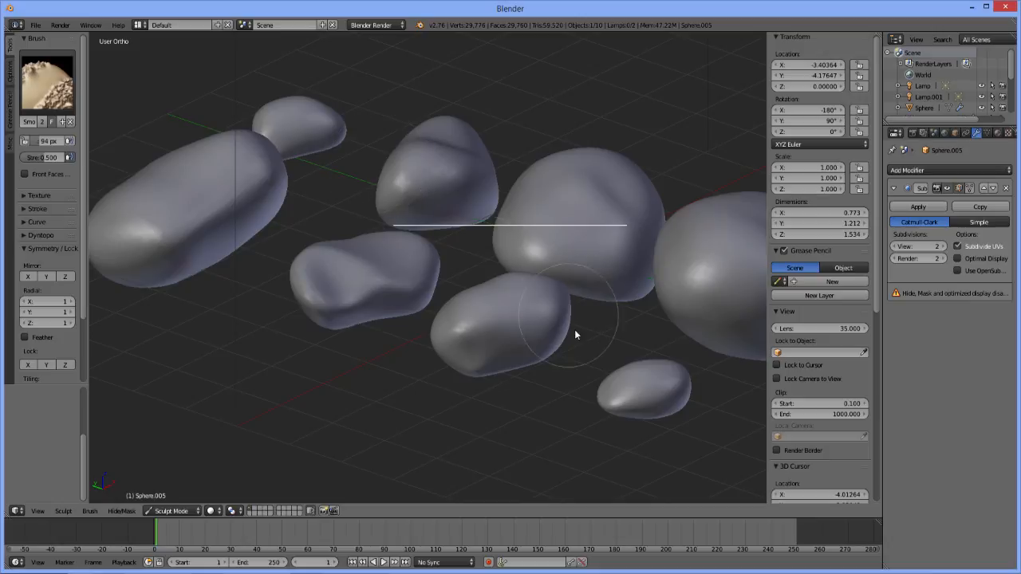
{"action": "left_click", "coordinate": [47, 79]}
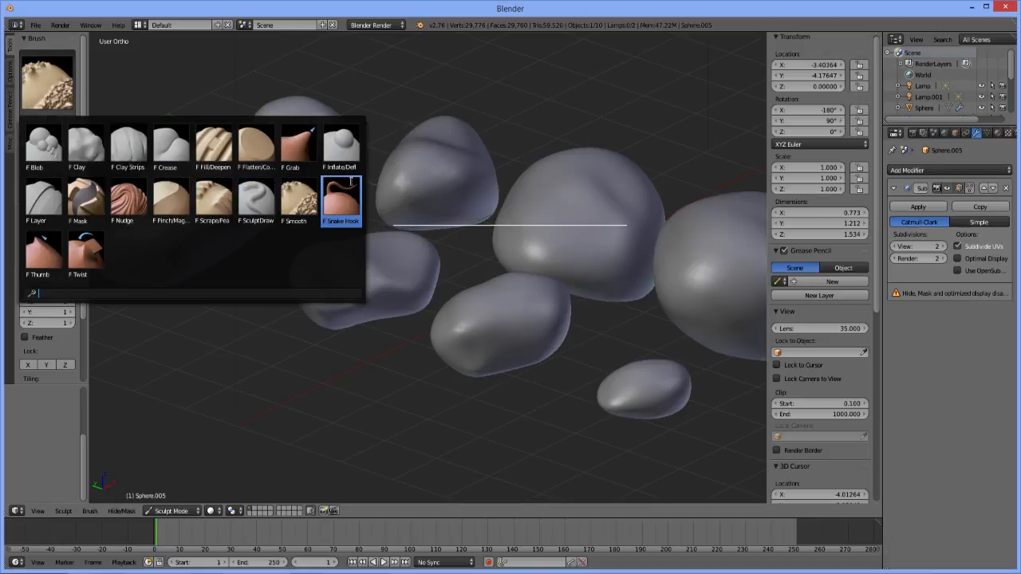
{"action": "left_click", "coordinate": [339, 165]}
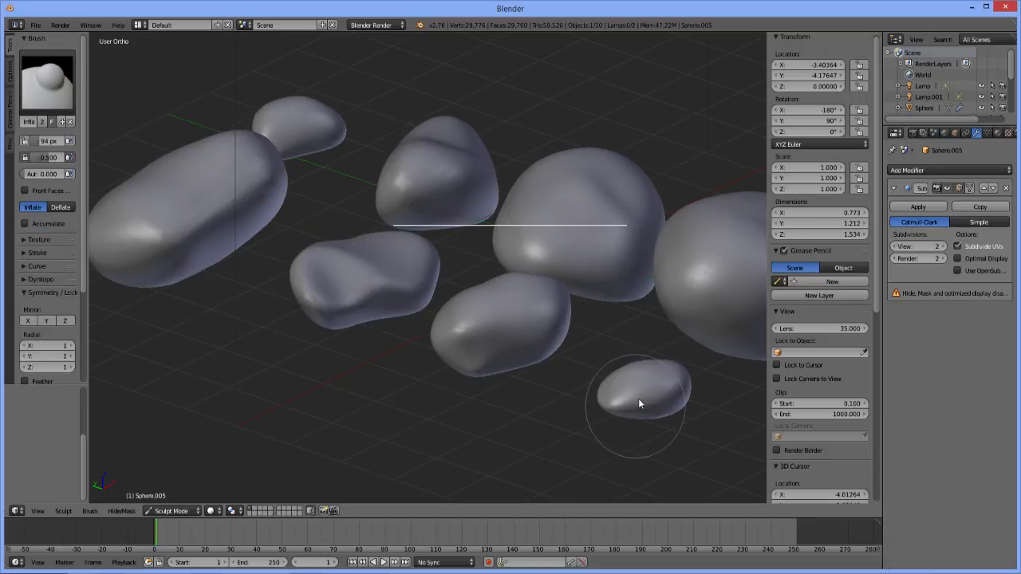
{"action": "mouse_move", "coordinate": [639, 398]}
{"action": "left_mouse_down"}
{"action": "mouse_move", "coordinate": [666, 389]}
{"action": "mouse_move", "coordinate": [662, 399]}
{"action": "mouse_move", "coordinate": [675, 398]}
{"action": "mouse_move", "coordinate": [646, 415]}
{"action": "mouse_move", "coordinate": [649, 387]}
{"action": "mouse_move", "coordinate": [685, 378]}
{"action": "mouse_move", "coordinate": [645, 415]}
{"action": "mouse_move", "coordinate": [680, 392]}
{"action": "mouse_move", "coordinate": [644, 408]}
{"action": "mouse_move", "coordinate": [693, 412]}
{"action": "left_mouse_up"}
{"action": "mouse_move", "coordinate": [693, 412]}
{"action": "middle_mouse_down"}
{"action": "mouse_move", "coordinate": [646, 342]}
{"action": "mouse_move", "coordinate": [587, 292]}
{"action": "mouse_move", "coordinate": [590, 344]}
{"action": "middle_mouse_up"}
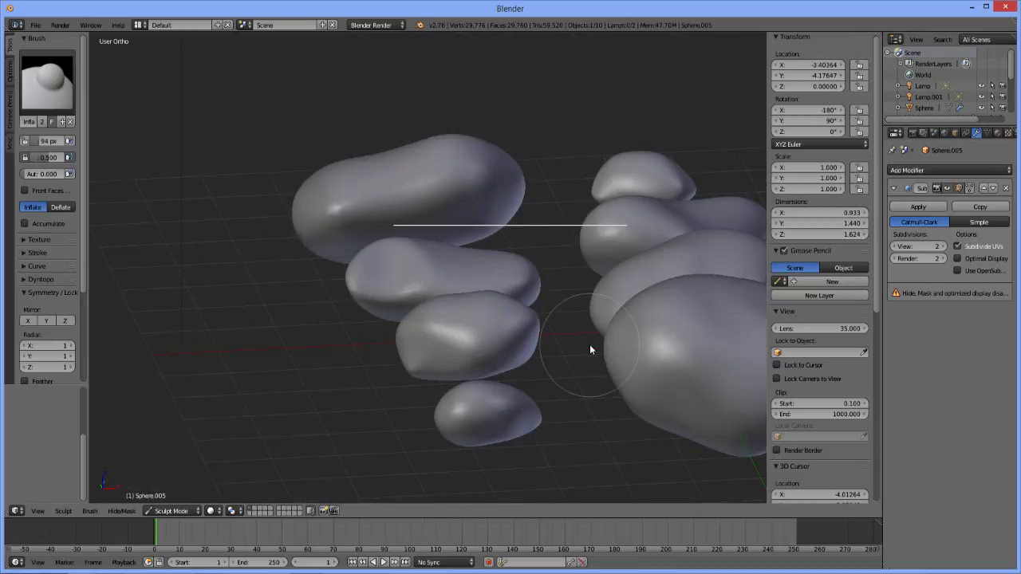
{"action": "mouse_move", "coordinate": [509, 425]}
{"action": "left_mouse_down"}
{"action": "mouse_move", "coordinate": [550, 417]}
{"action": "mouse_move", "coordinate": [544, 408]}
{"action": "mouse_move", "coordinate": [489, 436]}
{"action": "mouse_move", "coordinate": [468, 415]}
{"action": "mouse_move", "coordinate": [455, 426]}
{"action": "mouse_move", "coordinate": [538, 412]}
{"action": "left_mouse_up"}
{"action": "mouse_move", "coordinate": [537, 413]}
{"action": "middle_mouse_down"}
{"action": "mouse_move", "coordinate": [603, 426]}
{"action": "mouse_move", "coordinate": [593, 410]}
{"action": "middle_mouse_up"}
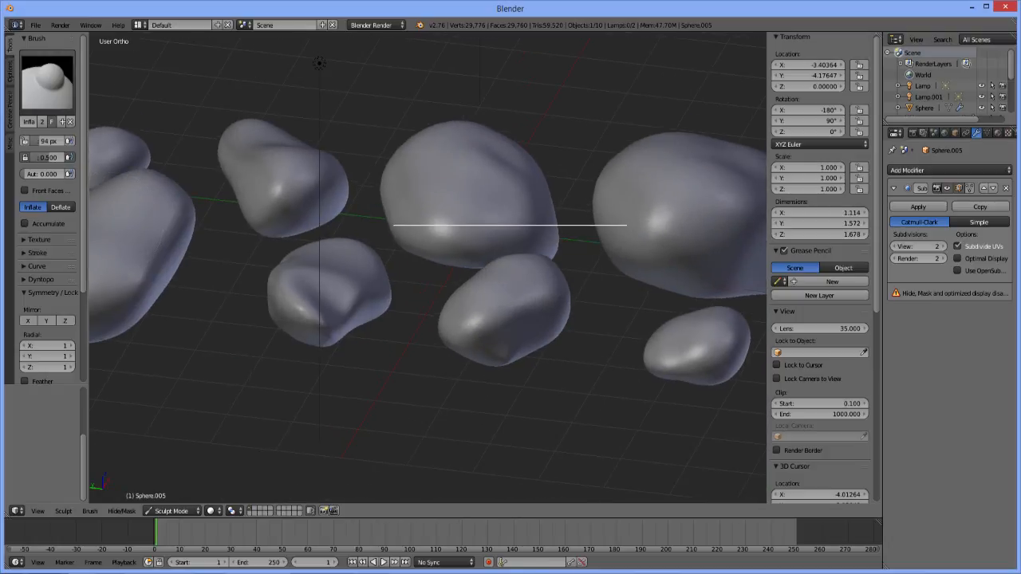
Switch to the Flatten brush and level parts of the small rock's surface from different angles
{"action": "left_click", "coordinate": [48, 79]}
{"action": "left_click", "coordinate": [266, 164]}
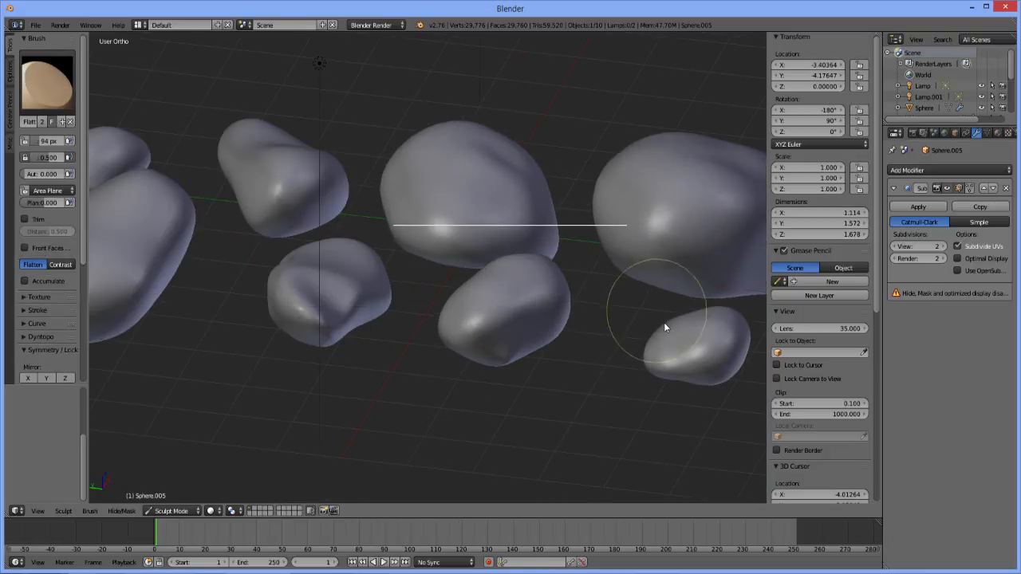
{"action": "left_click_drag", "start_coordinate": [704, 343], "coordinate": [725, 342]}
{"action": "mouse_move", "coordinate": [725, 342]}
{"action": "middle_mouse_down"}
{"action": "mouse_move", "coordinate": [643, 354]}
{"action": "mouse_move", "coordinate": [606, 391]}
{"action": "mouse_move", "coordinate": [620, 203]}
{"action": "middle_mouse_up"}
{"action": "key", "text": "KP_7"}
{"action": "scroll", "coordinate": [594, 382], "scroll_direction": "down", "scroll_amount": 7}
{"action": "scroll", "coordinate": [609, 224], "scroll_direction": "up", "scroll_amount": 6}
{"action": "middle_click_drag", "start_coordinate": [620, 135], "coordinate": [570, 398], "text": "shift"}
{"action": "mouse_move", "coordinate": [472, 275]}
{"action": "left_mouse_down"}
{"action": "mouse_move", "coordinate": [538, 246]}
{"action": "mouse_move", "coordinate": [467, 278]}
{"action": "mouse_move", "coordinate": [504, 240]}
{"action": "mouse_move", "coordinate": [517, 260]}
{"action": "mouse_move", "coordinate": [484, 270]}
{"action": "mouse_move", "coordinate": [505, 252]}
{"action": "left_mouse_up"}
{"action": "mouse_move", "coordinate": [505, 252]}
{"action": "middle_mouse_down"}
{"action": "mouse_move", "coordinate": [587, 206]}
{"action": "mouse_move", "coordinate": [611, 159]}
{"action": "mouse_move", "coordinate": [750, 183]}
{"action": "mouse_move", "coordinate": [631, 194]}
{"action": "middle_mouse_up"}
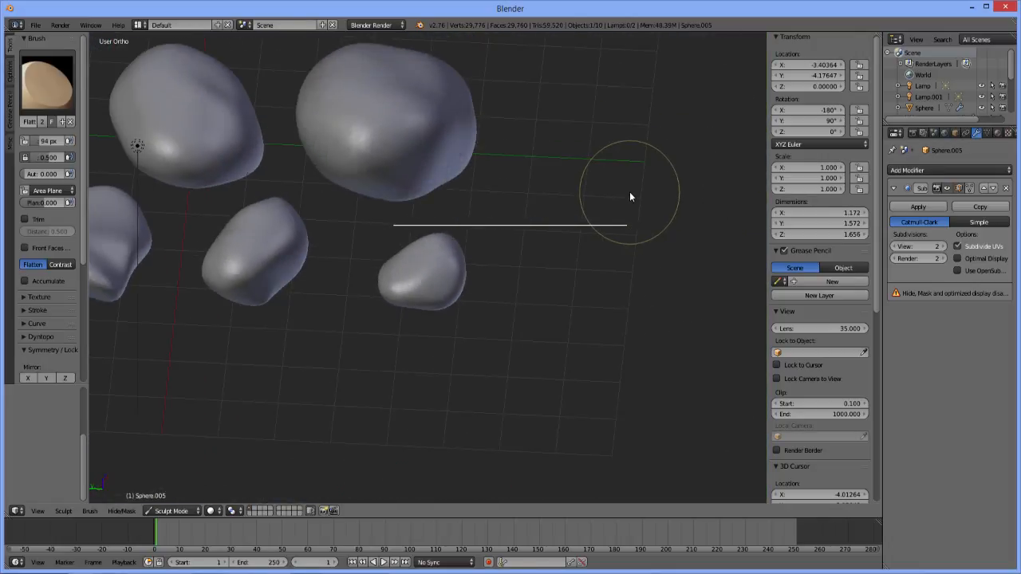
Carve creases into several sides of the small rock with the Crease brush at a size of 34 px
{"action": "left_click", "coordinate": [33, 67]}
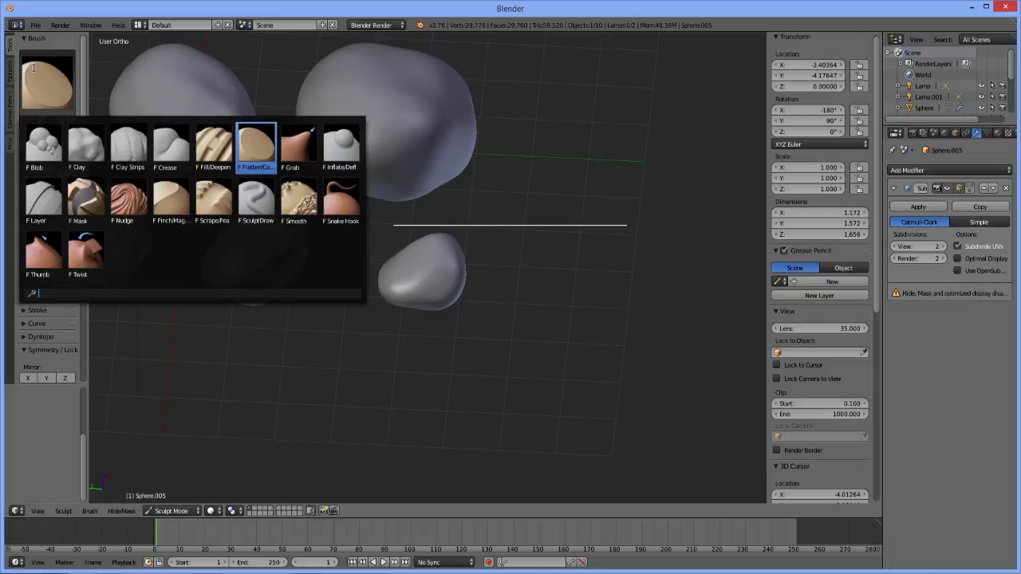
{"action": "left_click", "coordinate": [171, 146]}
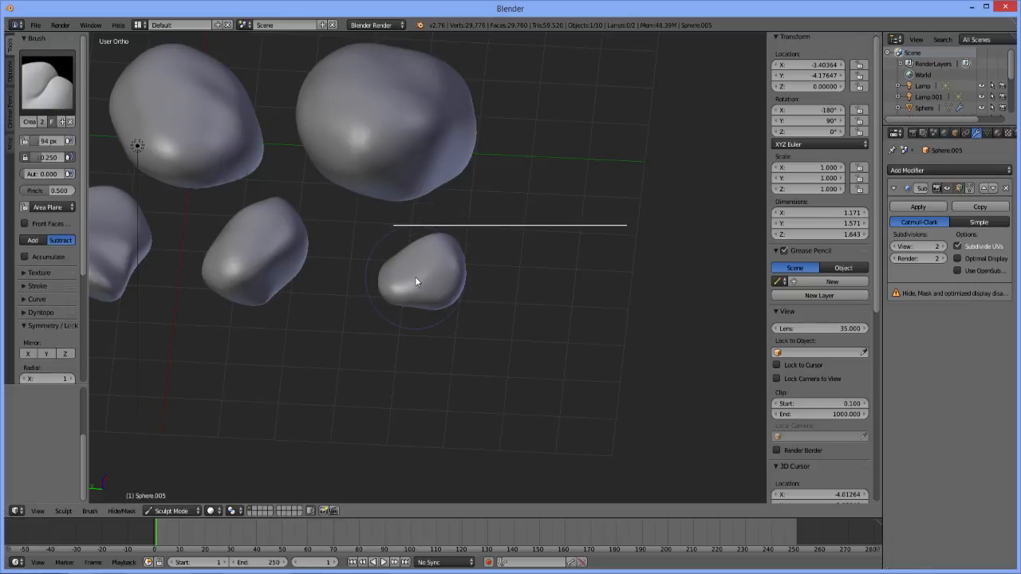
{"action": "key", "text": "f"}
{"action": "left_click", "coordinate": [380, 264]}
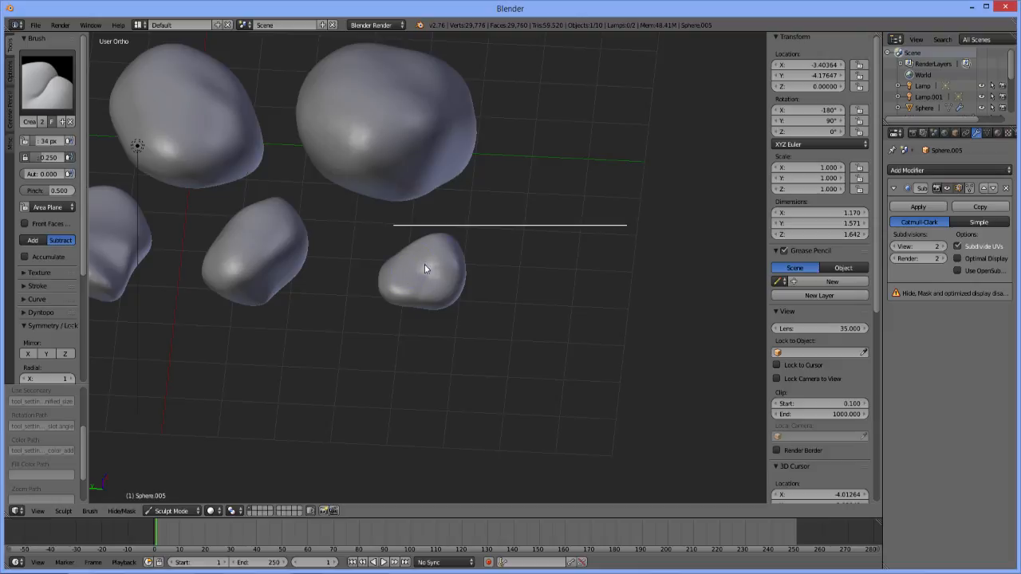
{"action": "middle_click_drag", "start_coordinate": [461, 275], "coordinate": [475, 302]}
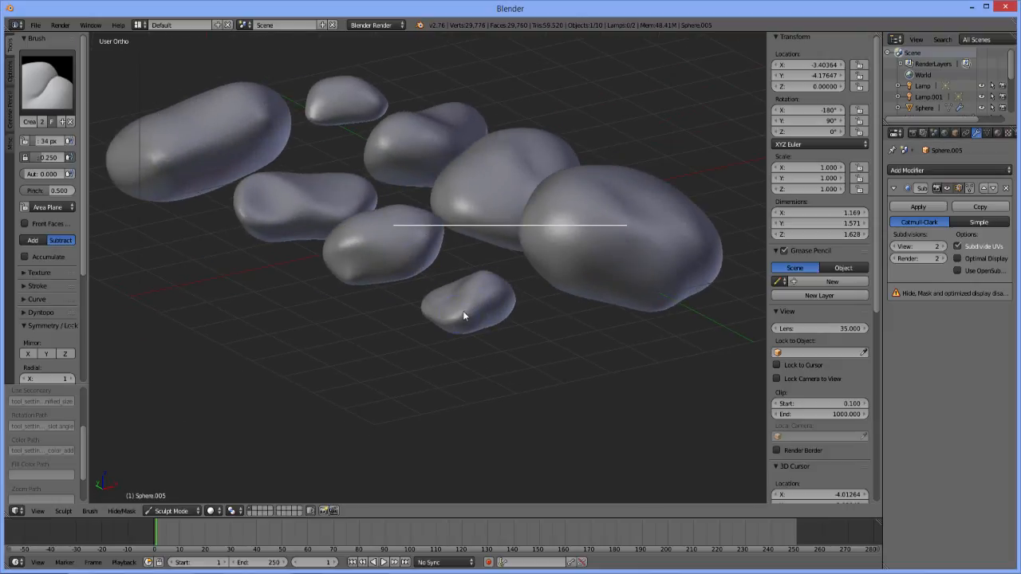
{"action": "middle_click_drag", "start_coordinate": [511, 299], "coordinate": [477, 291]}
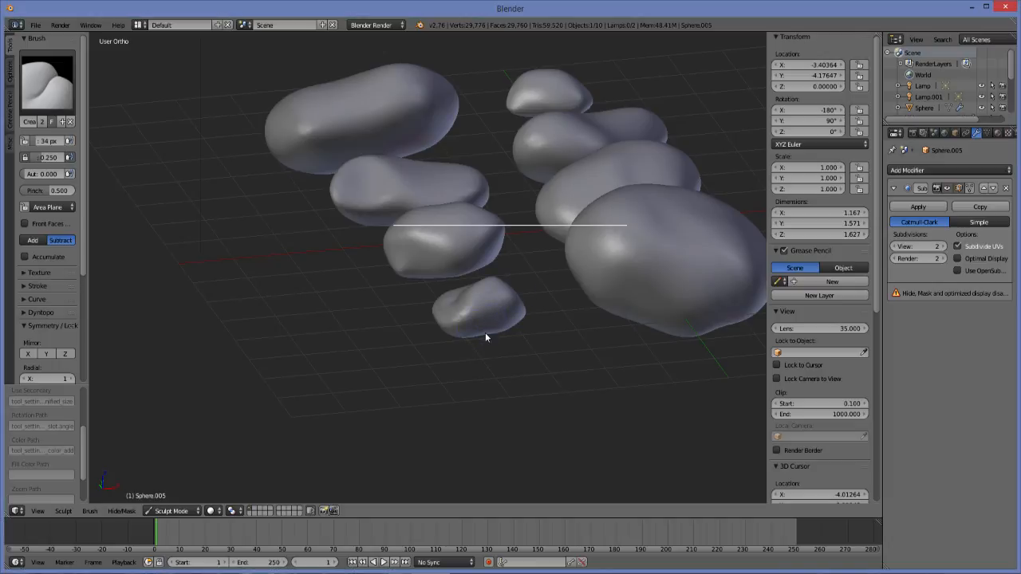
{"action": "middle_click_drag", "start_coordinate": [503, 309], "coordinate": [480, 319]}
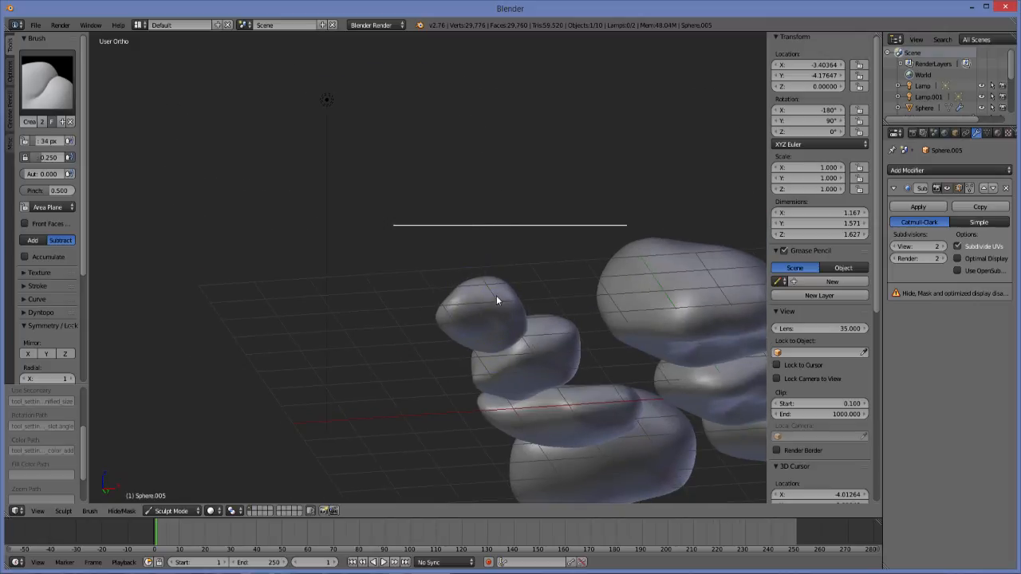
{"action": "middle_click_drag", "start_coordinate": [563, 326], "coordinate": [470, 351]}
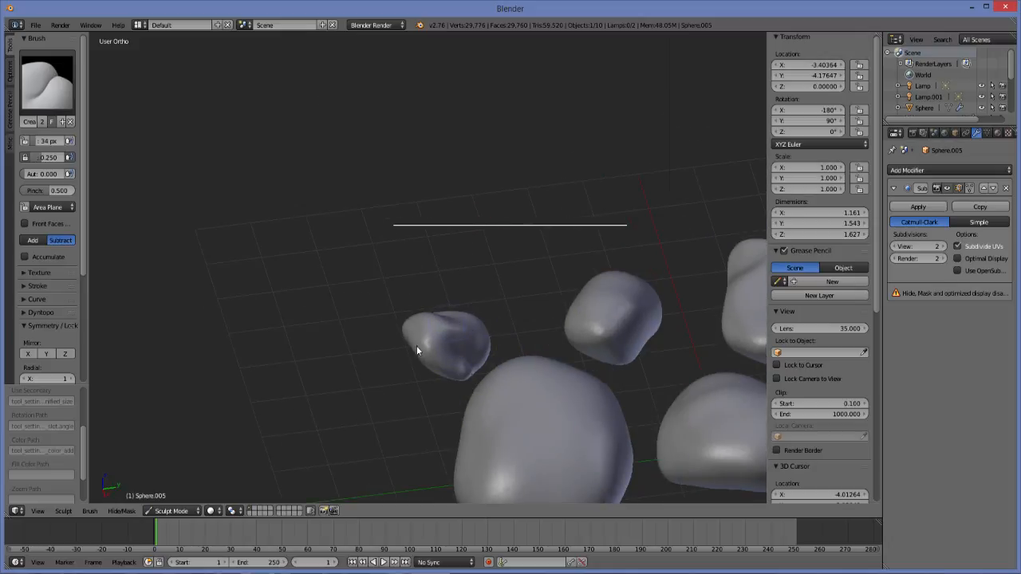
{"action": "mouse_move", "coordinate": [463, 339]}
{"action": "middle_mouse_down"}
{"action": "mouse_move", "coordinate": [710, 346]}
{"action": "mouse_move", "coordinate": [756, 280]}
{"action": "mouse_move", "coordinate": [604, 298]}
{"action": "mouse_move", "coordinate": [556, 338]}
{"action": "mouse_move", "coordinate": [648, 359]}
{"action": "mouse_move", "coordinate": [662, 338]}
{"action": "middle_mouse_up"}
Leave Sculpt Mode and return the small rock to Object Mode
{"action": "scroll", "coordinate": [572, 319], "scroll_direction": "down", "scroll_amount": 4}
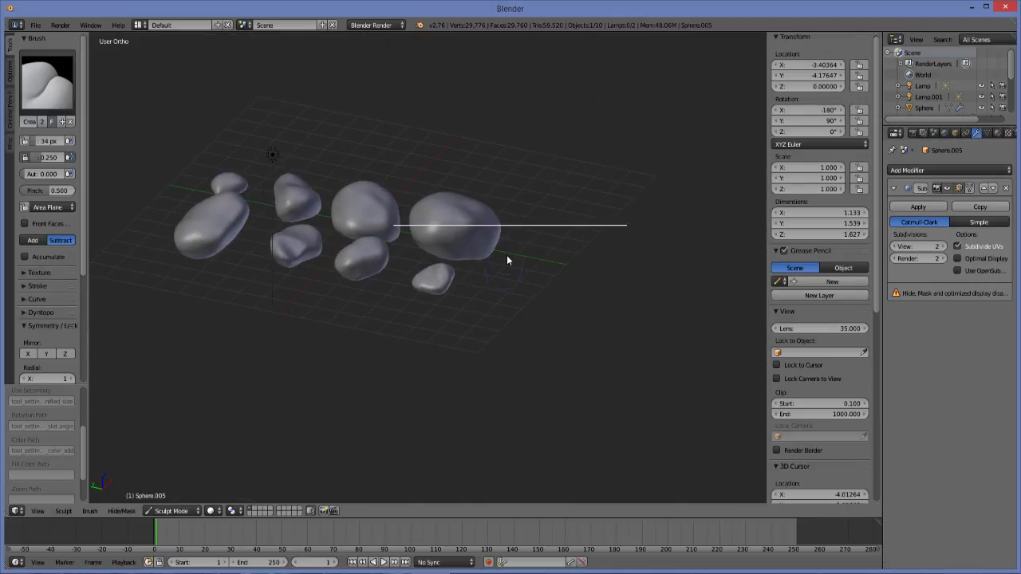
{"action": "key", "text": "Tab"}
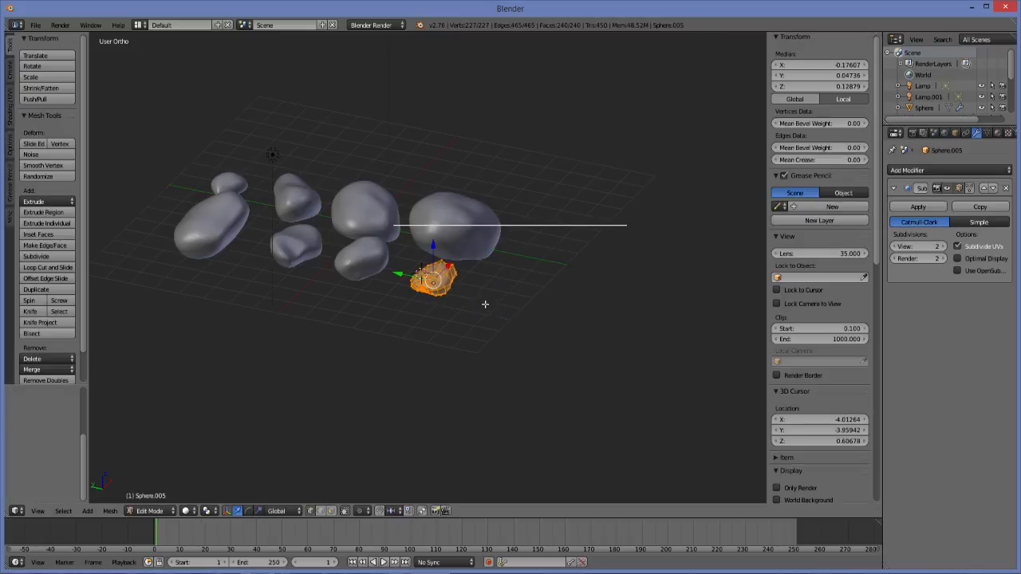
{"action": "left_click", "coordinate": [152, 511]}
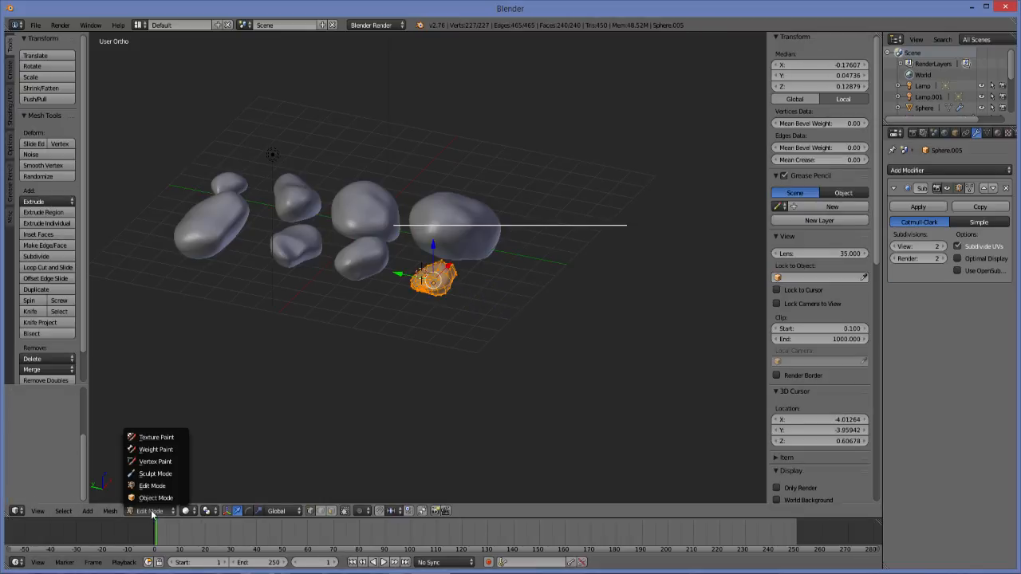
{"action": "left_click", "coordinate": [151, 433]}
{"action": "middle_click_drag", "start_coordinate": [423, 369], "coordinate": [383, 351]}
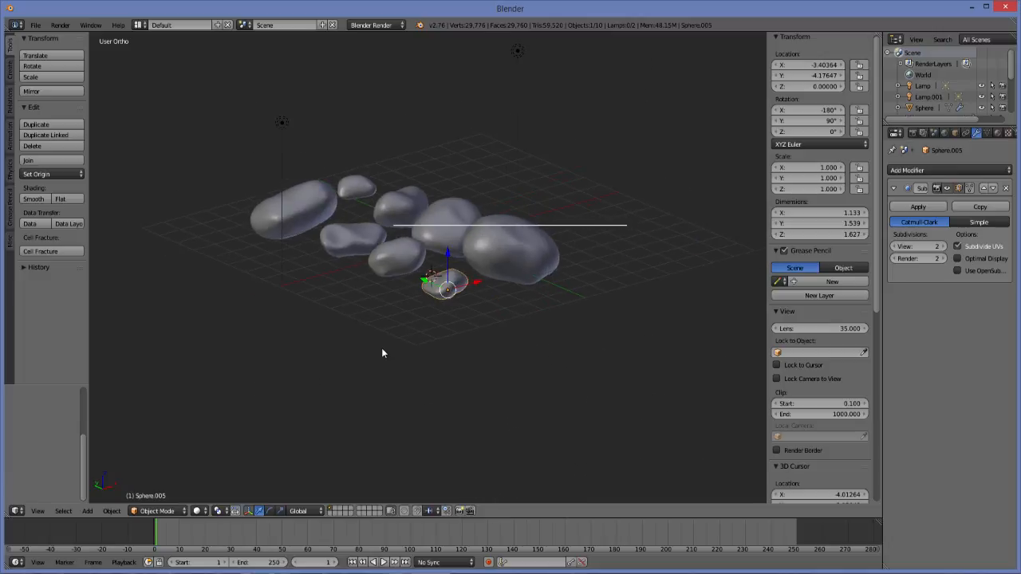
{"action": "scroll", "coordinate": [383, 351], "scroll_direction": "up", "scroll_amount": 5}
{"action": "scroll", "coordinate": [405, 328], "scroll_direction": "down", "scroll_amount": 6}
{"action": "middle_click_drag", "start_coordinate": [424, 325], "coordinate": [388, 331]}
Delete the lamp object named Lamp from the scene
{"action": "key", "text": "a"}
{"action": "key", "text": "a"}
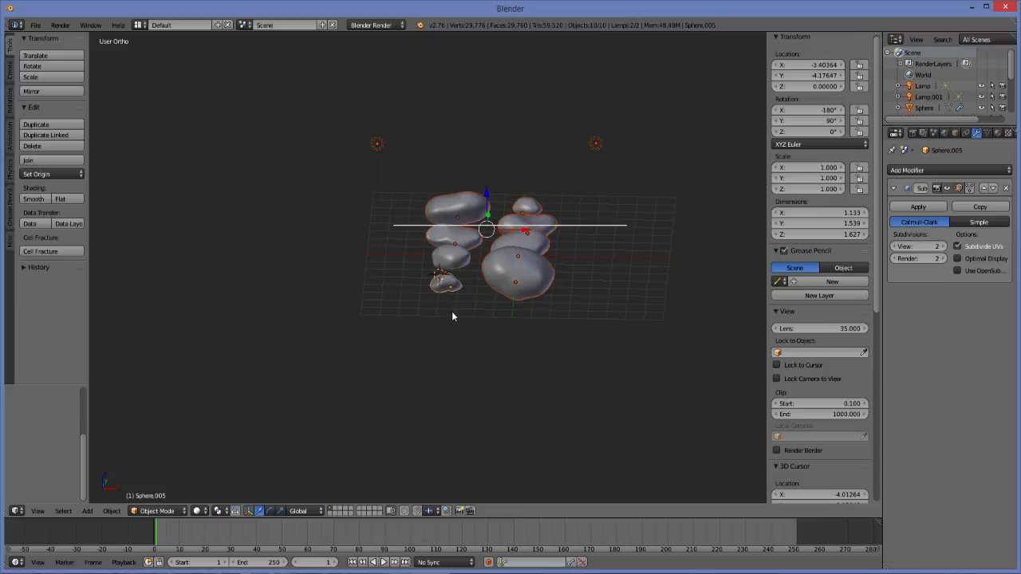
{"action": "left_click", "coordinate": [596, 148]}
{"action": "right_click", "coordinate": [595, 148]}
{"action": "key", "text": "x"}
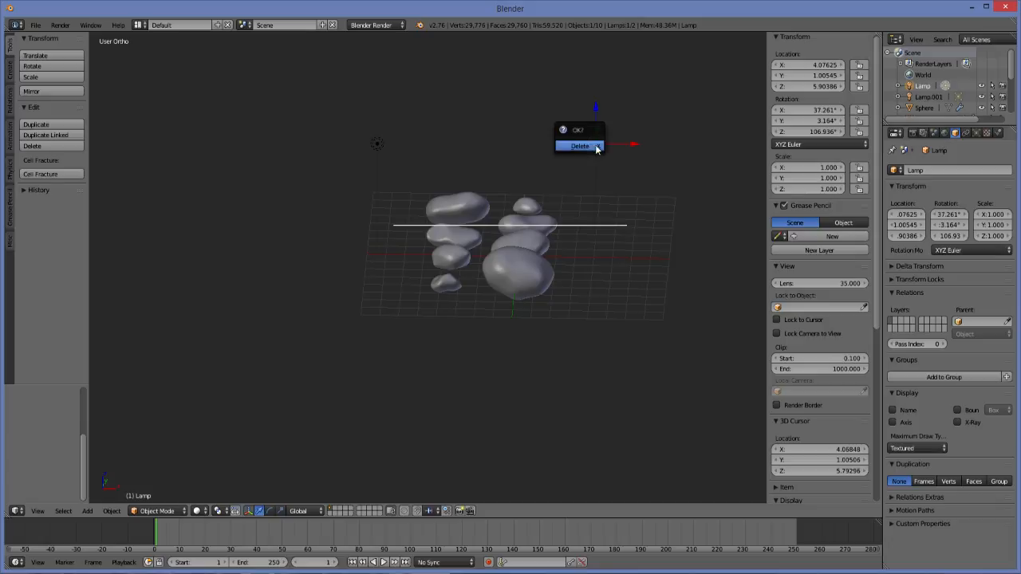
{"action": "key", "text": "x"}
{"action": "left_click", "coordinate": [597, 144]}
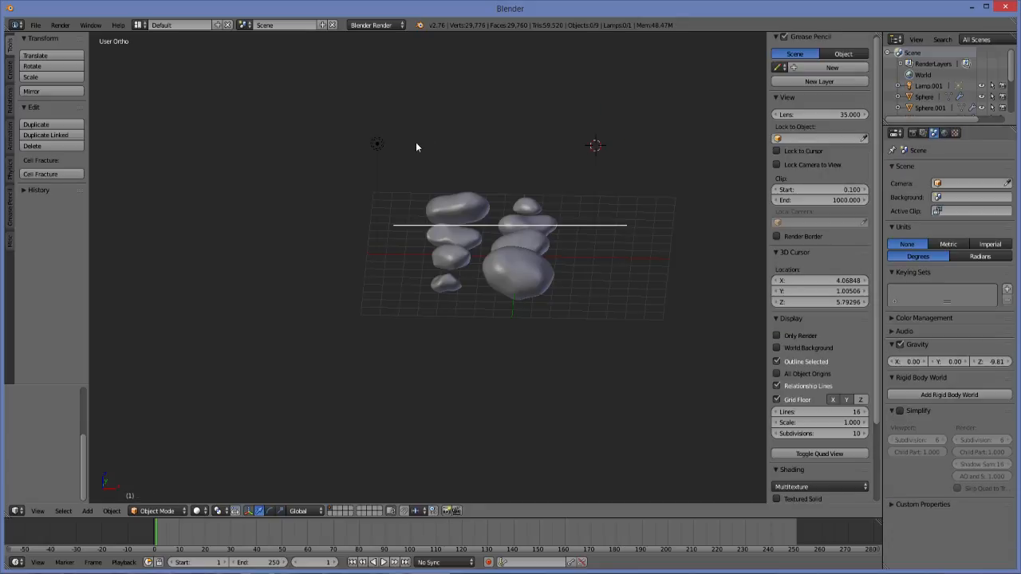
Select all eight rocks, leaving the remaining lamp (Lamp.001) out of the selection
{"action": "key", "text": "a"}
{"action": "right_click", "coordinate": [378, 145], "text": "shift"}
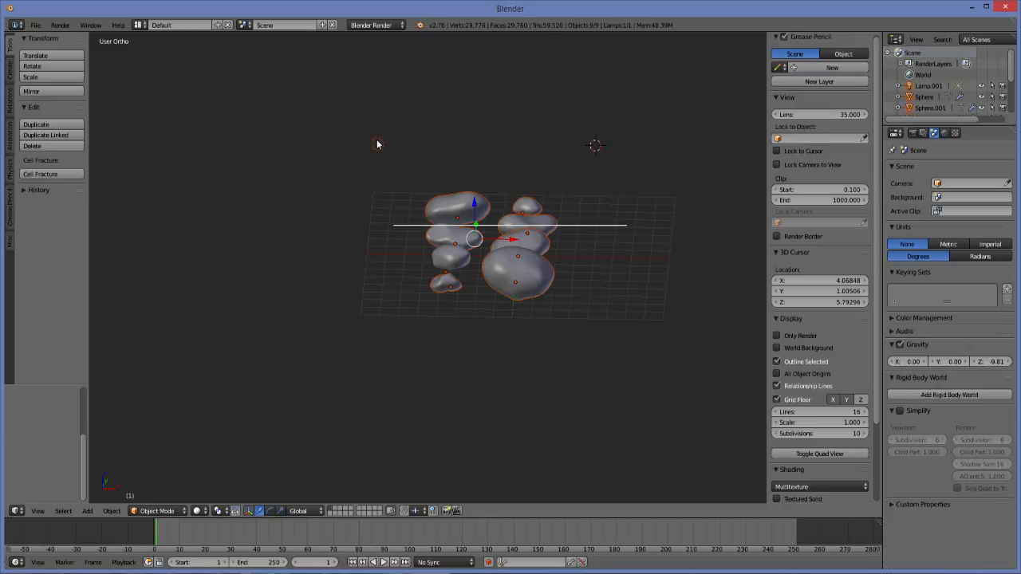
{"action": "right_click", "coordinate": [379, 145], "text": "shift"}
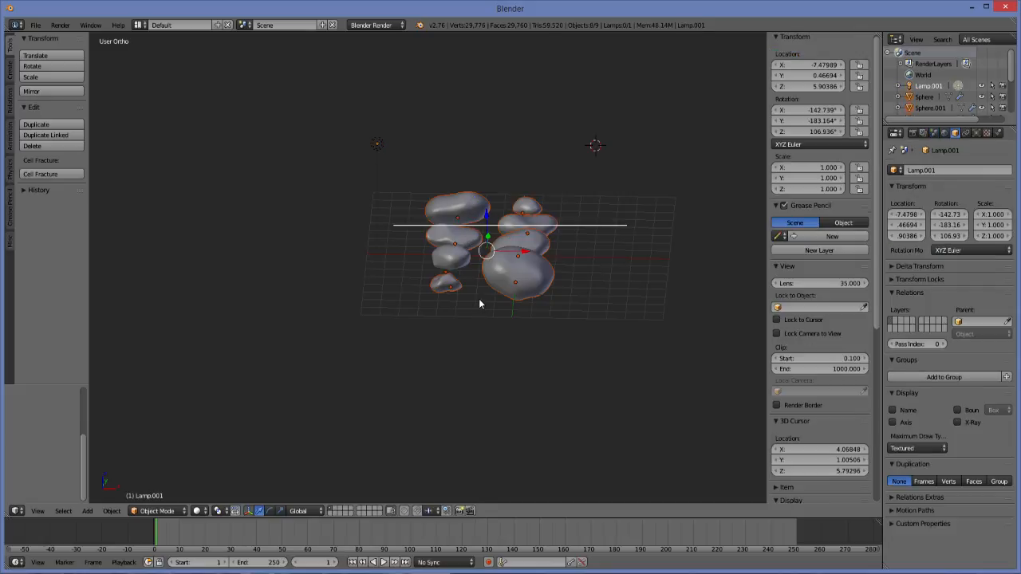
Duplicate the eight selected rocks and move the copies about 8 units along the global X axis
{"action": "key", "text": "shift+d"}
{"action": "right_click", "coordinate": [479, 304]}
{"action": "key", "text": "g"}
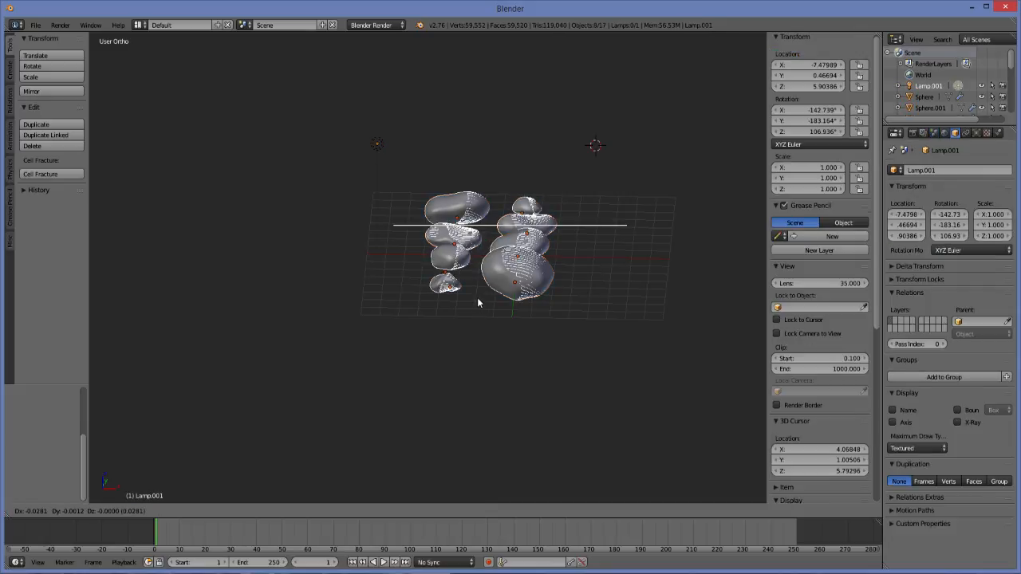
{"action": "key", "text": "y"}
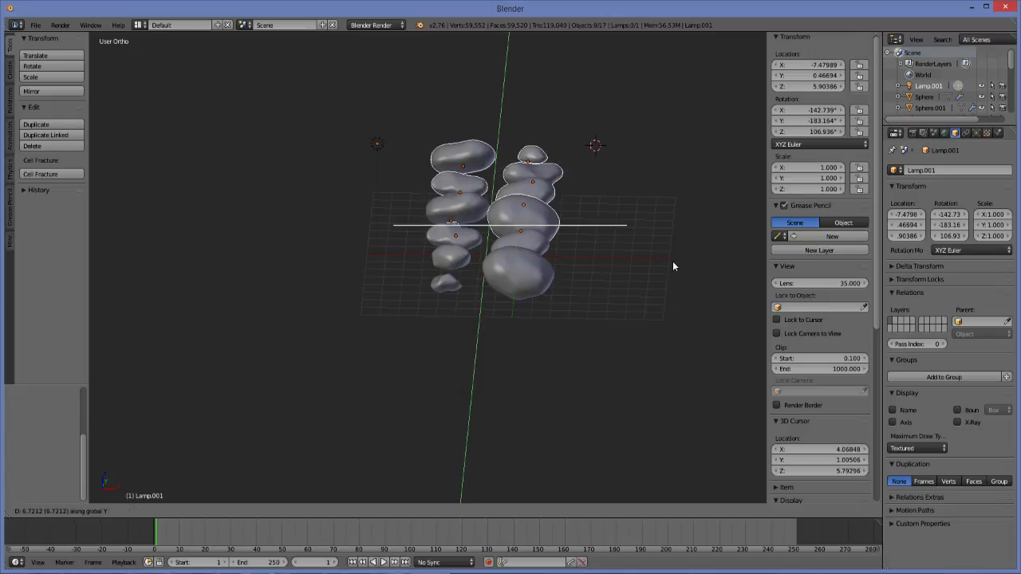
{"action": "key", "text": "x"}
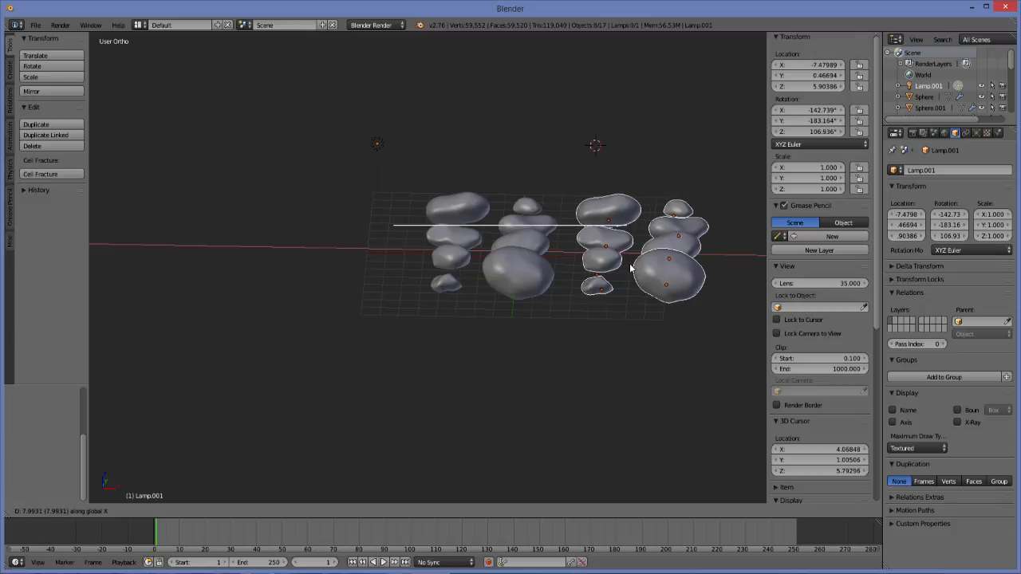
{"action": "left_click", "coordinate": [655, 273]}
{"action": "middle_click_drag", "start_coordinate": [656, 274], "coordinate": [554, 212]}
{"action": "scroll", "coordinate": [533, 280], "scroll_direction": "up", "scroll_amount": 2}
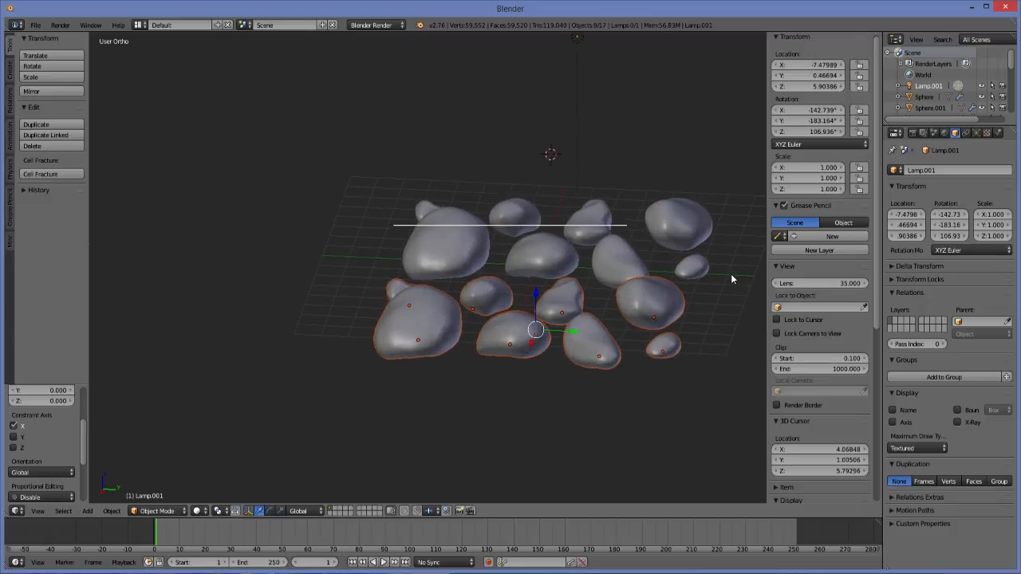
Collapse the expanded sections of the 3D view's properties sidebar, including View, Display, Shading and Transform, and hide the sidebar
{"action": "left_click", "coordinate": [776, 267]}
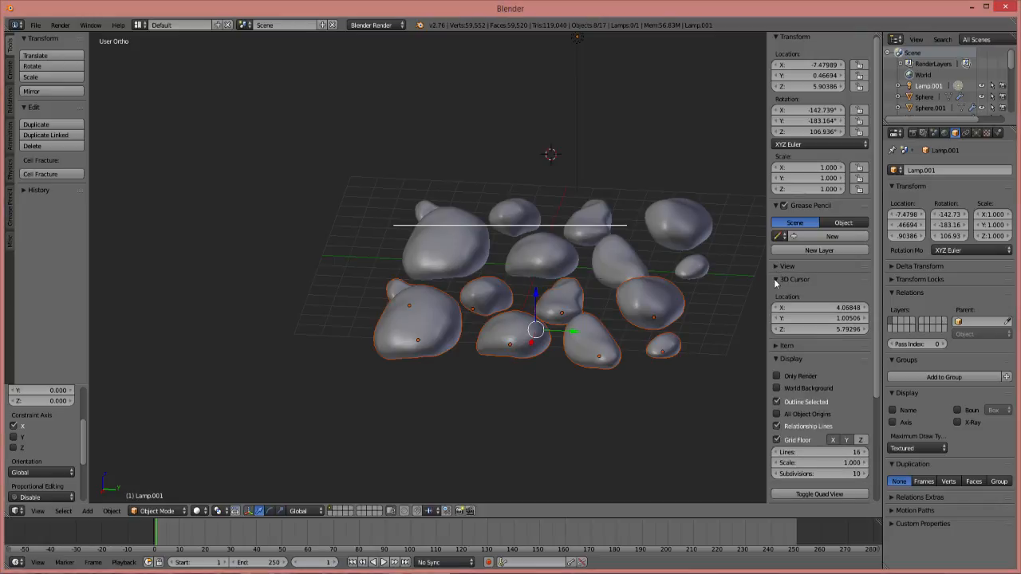
{"action": "left_click", "coordinate": [775, 282]}
{"action": "left_click", "coordinate": [775, 293]}
{"action": "left_click", "coordinate": [776, 293]}
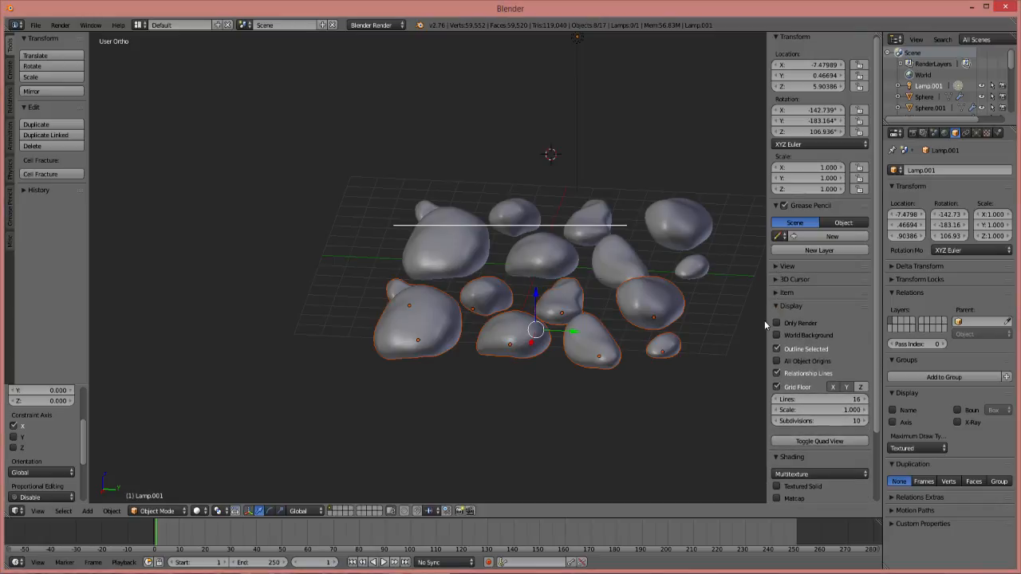
{"action": "left_click", "coordinate": [777, 306]}
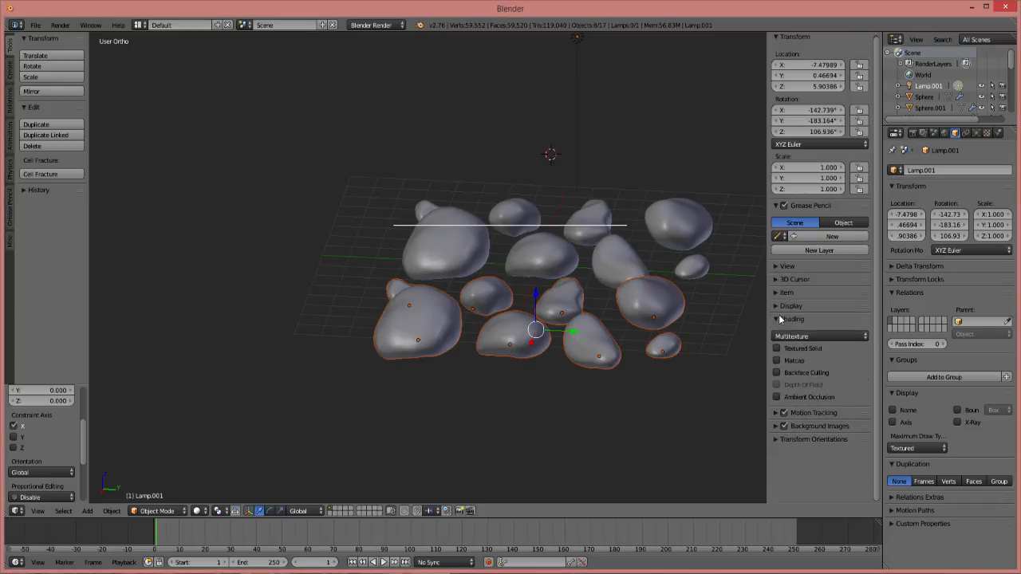
{"action": "left_click", "coordinate": [778, 319]}
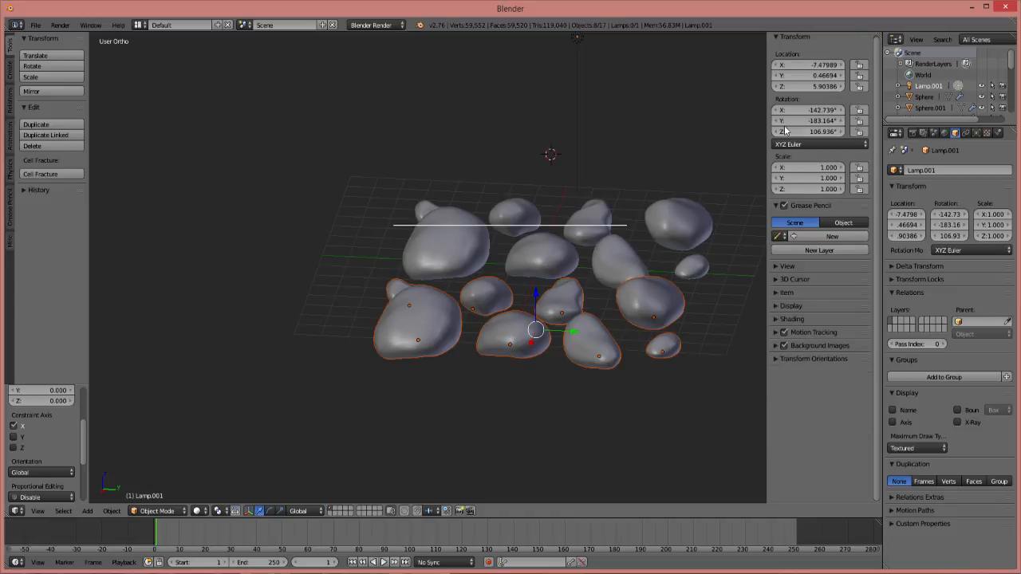
{"action": "left_click", "coordinate": [776, 38]}
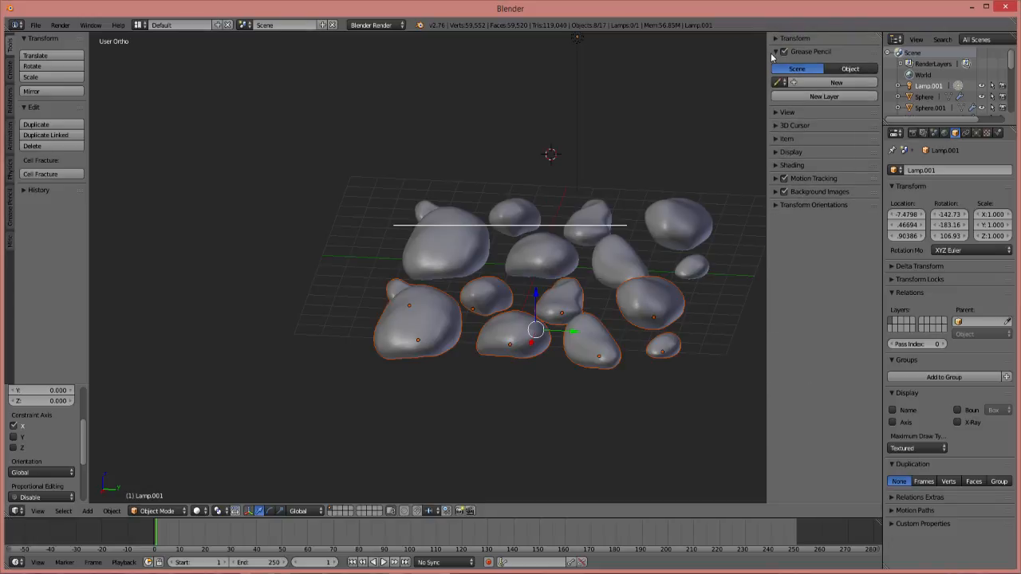
{"action": "key", "text": "n"}
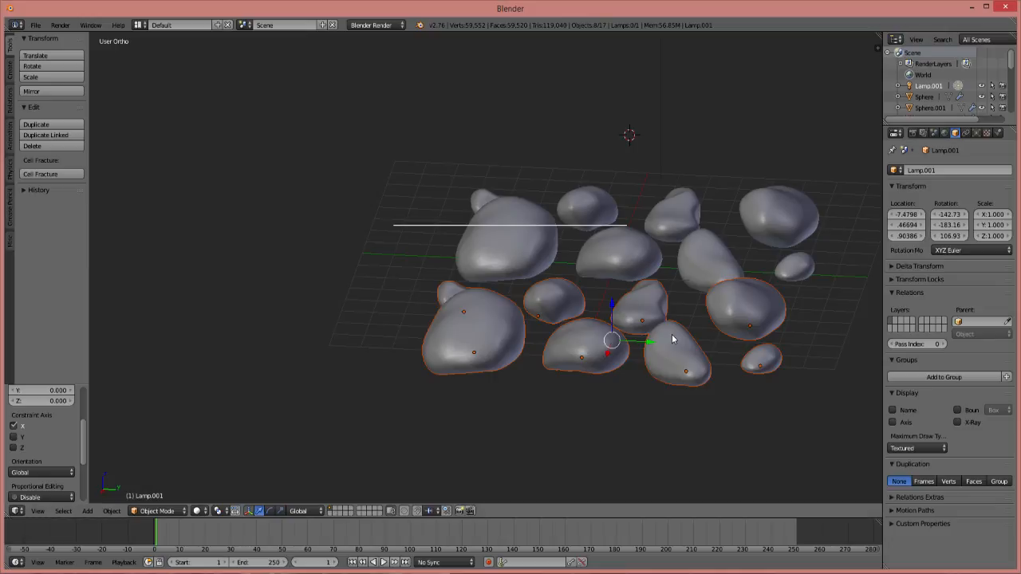
Select only the duplicated rock Sphere.011 and enter Sculpt Mode with the Crease brush
{"action": "scroll", "coordinate": [673, 339], "scroll_direction": "up", "scroll_amount": 4}
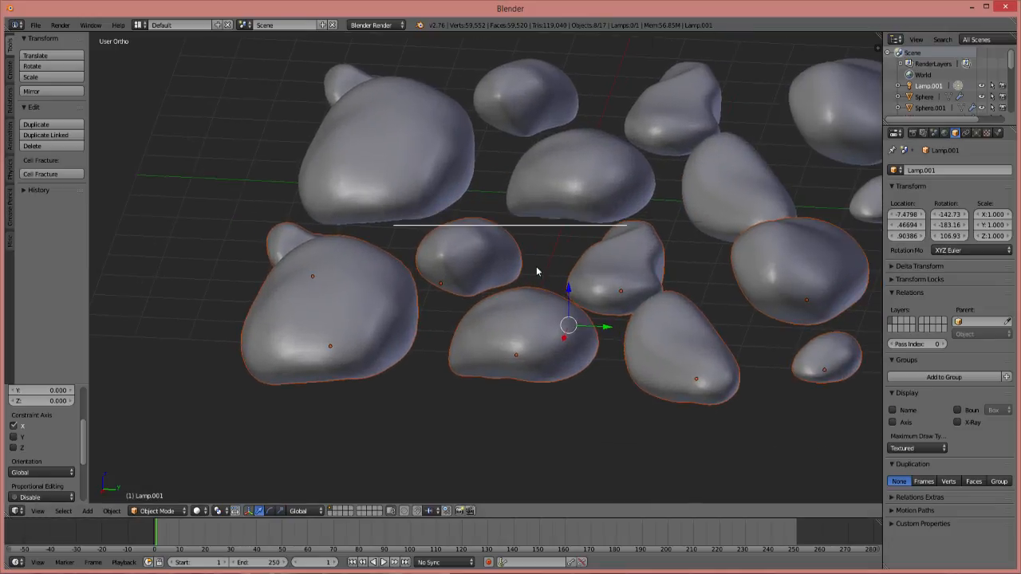
{"action": "scroll", "coordinate": [674, 264], "scroll_direction": "down", "scroll_amount": 4}
{"action": "middle_click_drag", "start_coordinate": [668, 260], "coordinate": [460, 325]}
{"action": "scroll", "coordinate": [447, 336], "scroll_direction": "up", "scroll_amount": 2}
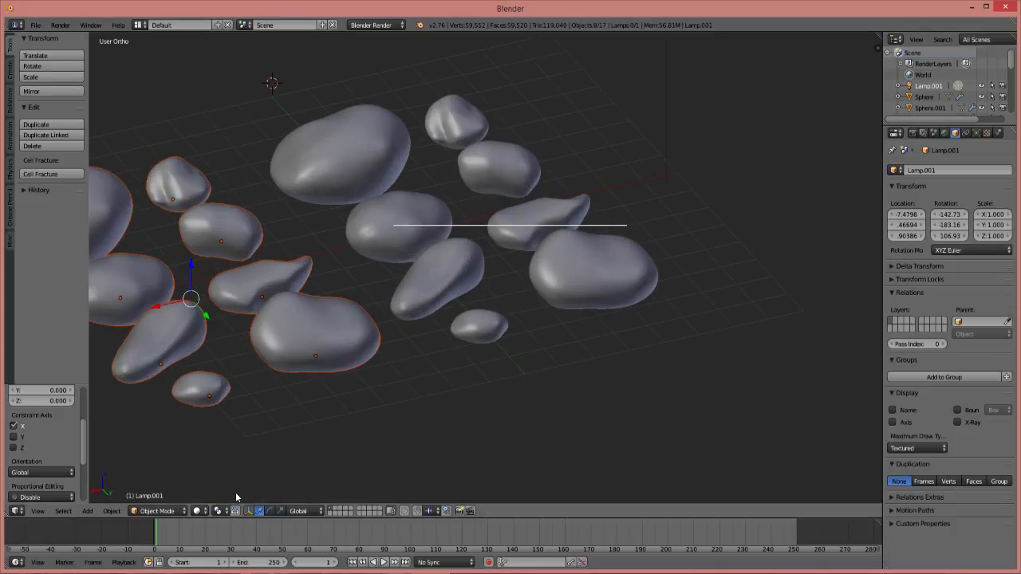
{"action": "right_click", "coordinate": [300, 333]}
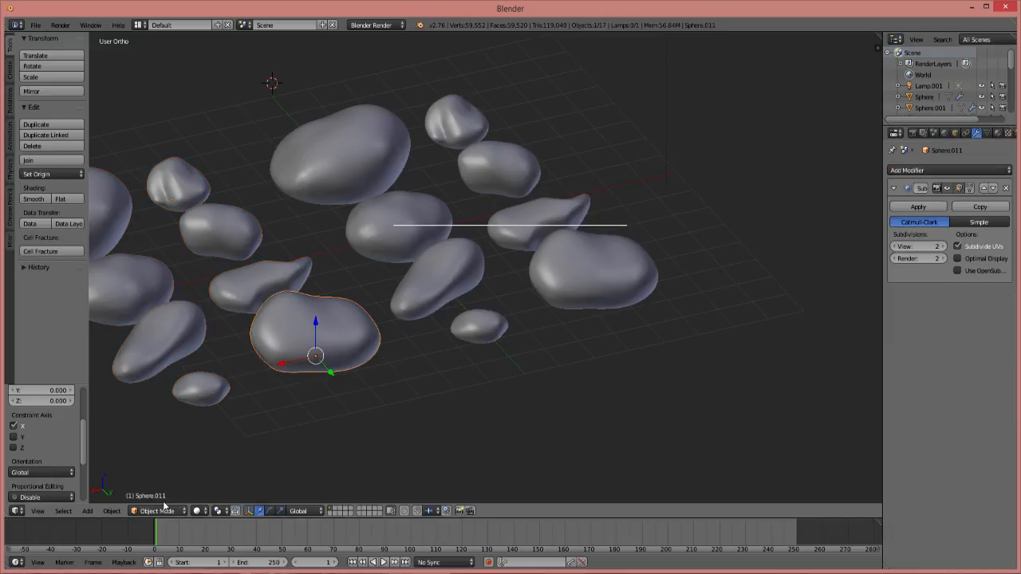
{"action": "left_click", "coordinate": [164, 510]}
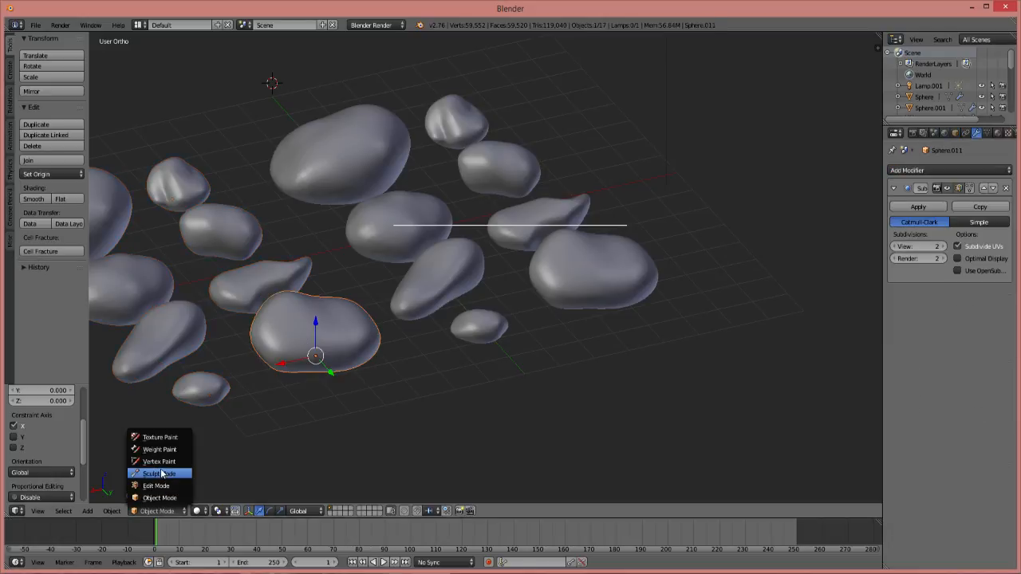
{"action": "left_click", "coordinate": [161, 474]}
{"action": "left_click", "coordinate": [53, 60]}
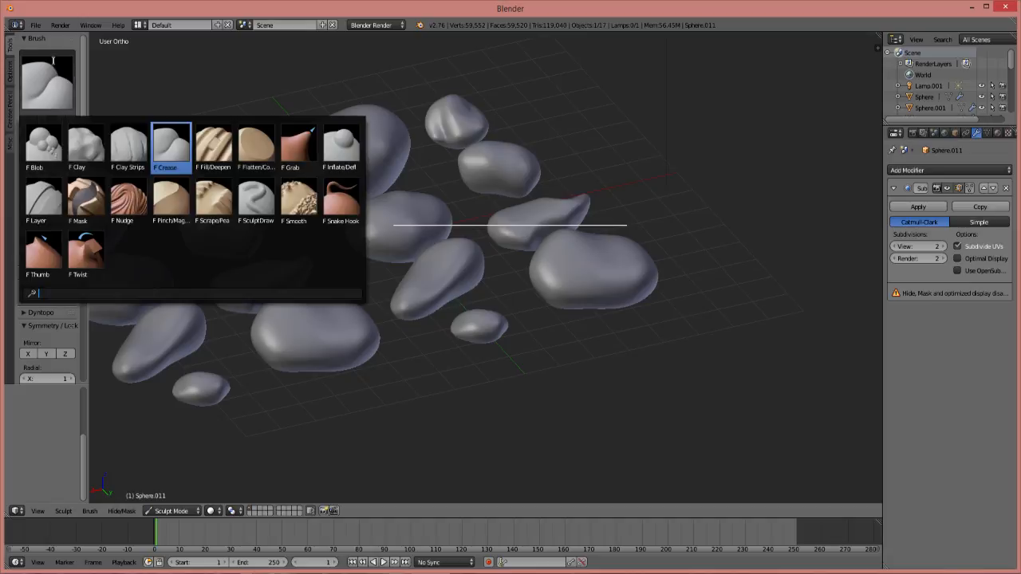
{"action": "left_click", "coordinate": [46, 69]}
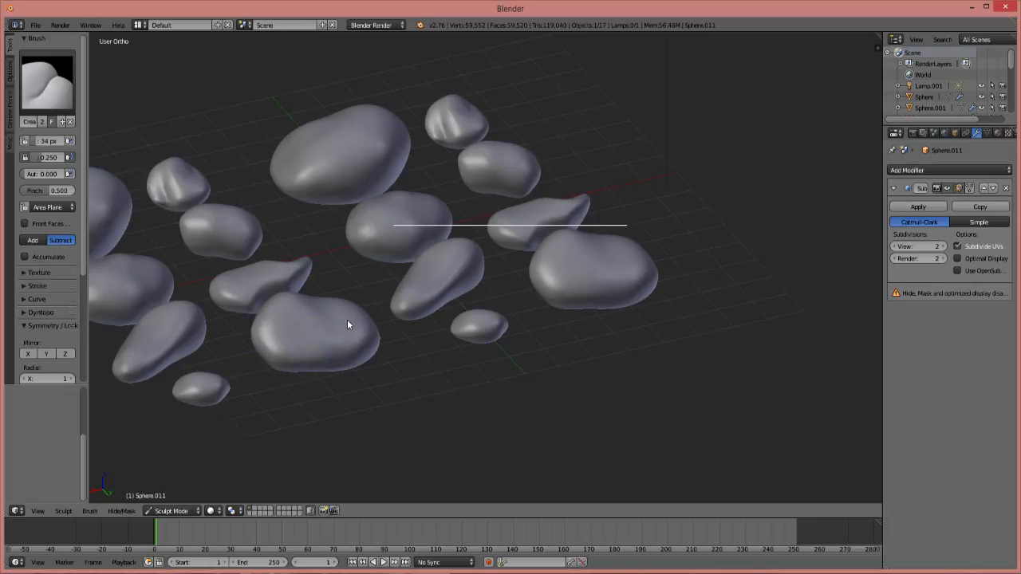
Carve creases into several sides of the Sphere.011 rock with the Crease brush at 34 px and strength 0.250
{"action": "middle_click_drag", "start_coordinate": [320, 322], "coordinate": [426, 293]}
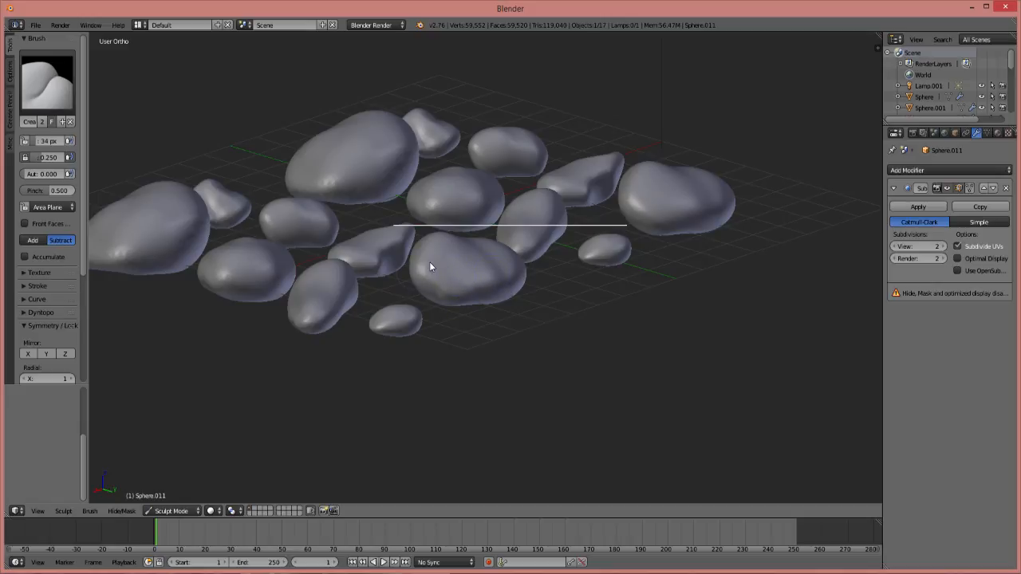
{"action": "middle_click_drag", "start_coordinate": [438, 260], "coordinate": [670, 318]}
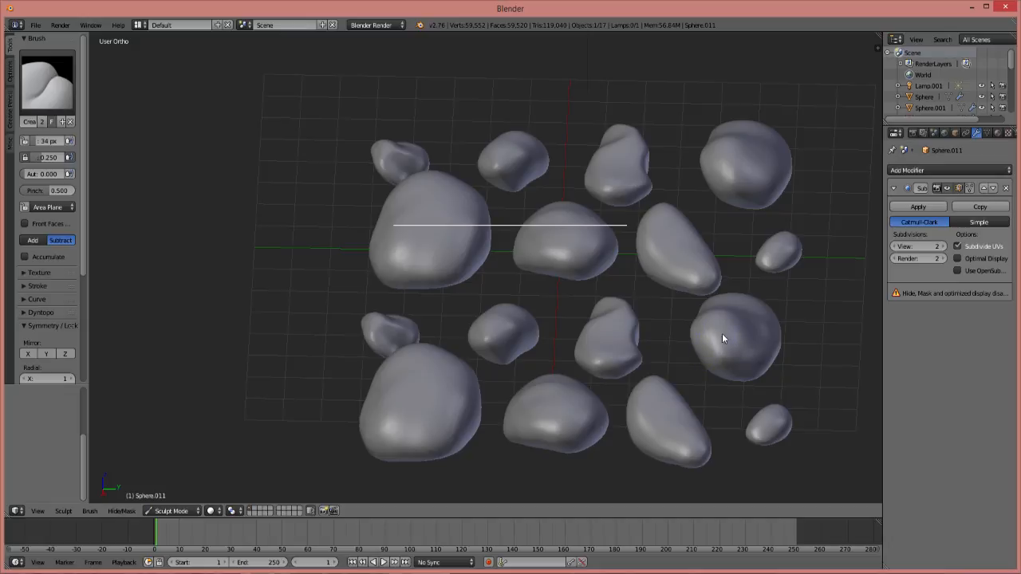
{"action": "middle_click_drag", "start_coordinate": [764, 295], "coordinate": [461, 355]}
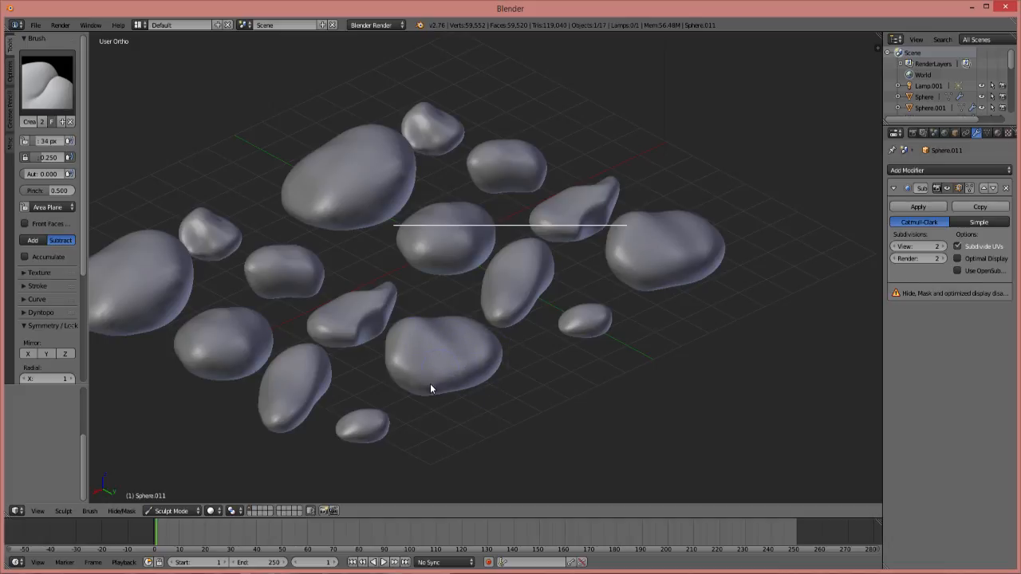
{"action": "middle_click_drag", "start_coordinate": [474, 356], "coordinate": [454, 236]}
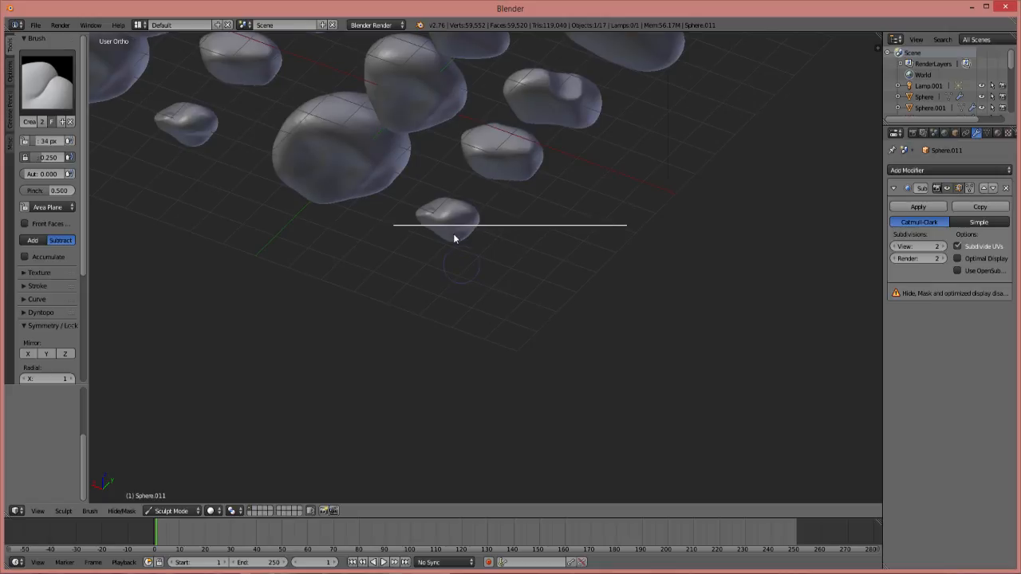
{"action": "scroll", "coordinate": [408, 112], "scroll_direction": "down", "scroll_amount": 3}
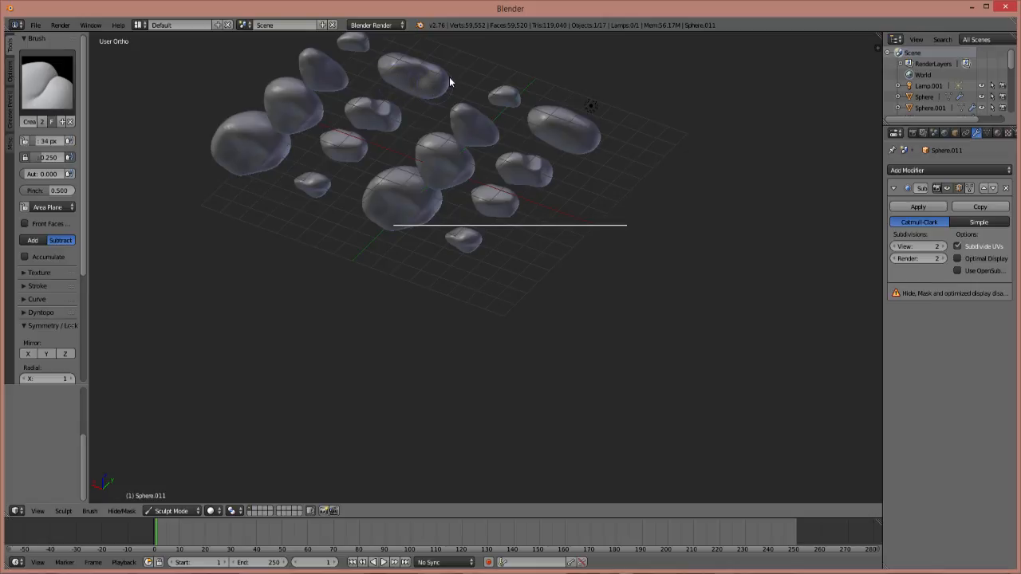
{"action": "middle_click_drag", "start_coordinate": [461, 60], "coordinate": [426, 121]}
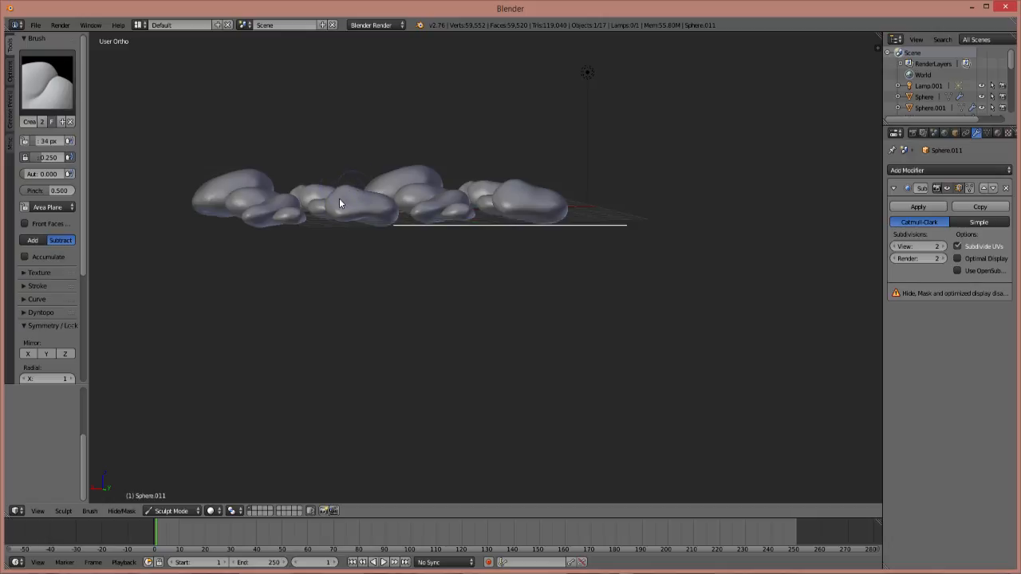
{"action": "middle_click_drag", "start_coordinate": [342, 199], "coordinate": [352, 242]}
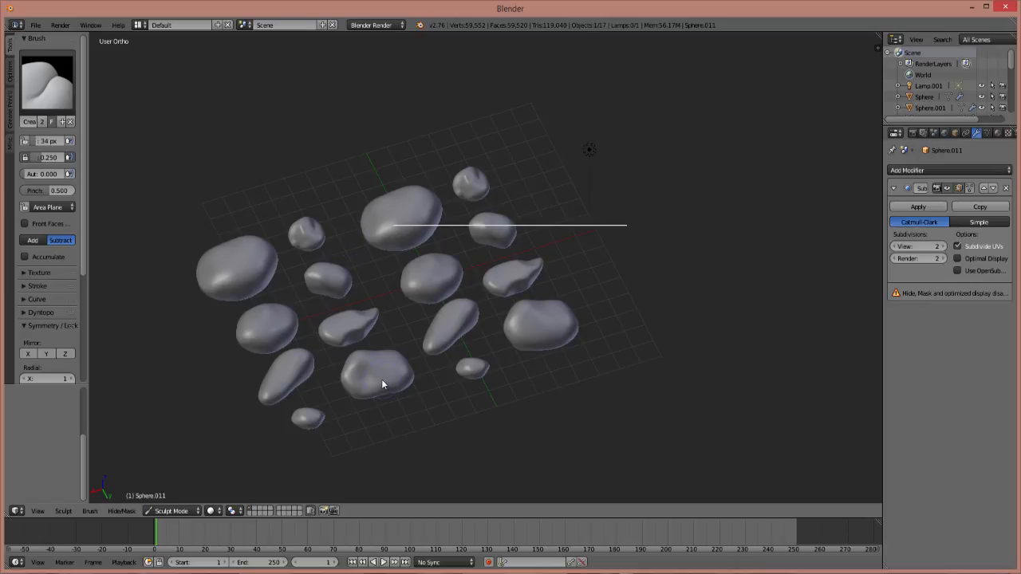
Sculpt across the underside of the Sphere.011 rock with the Layer brush in Add mode at 34 px
{"action": "left_click", "coordinate": [47, 79]}
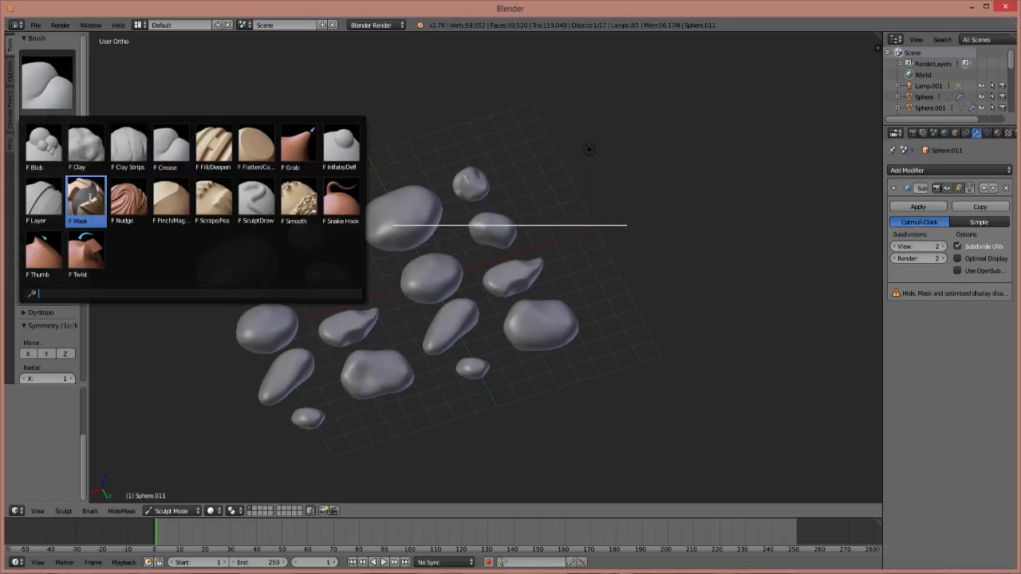
{"action": "left_click", "coordinate": [42, 199]}
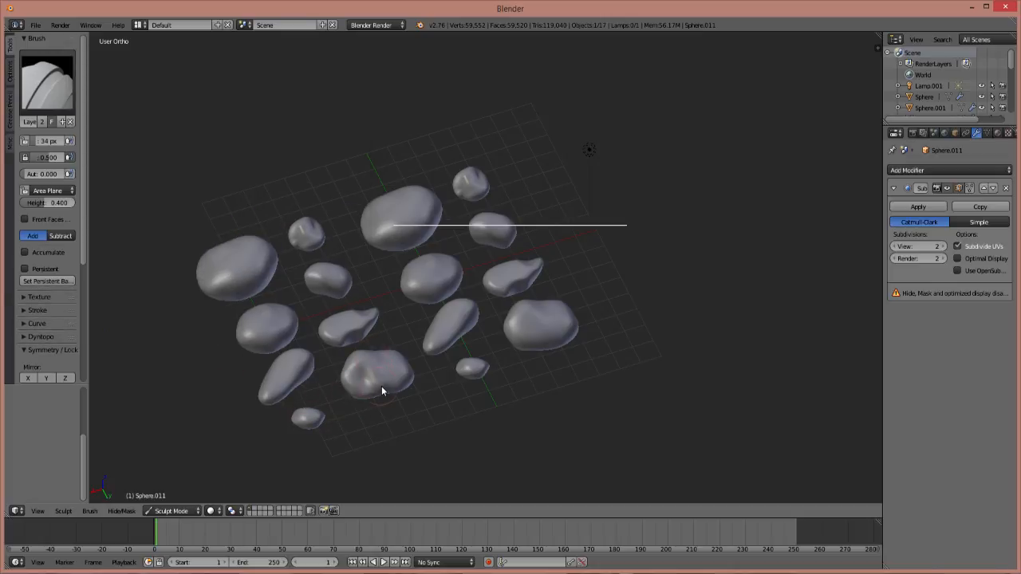
{"action": "middle_click_drag", "start_coordinate": [410, 412], "coordinate": [370, 144]}
{"action": "left_click_drag", "start_coordinate": [373, 75], "coordinate": [423, 78]}
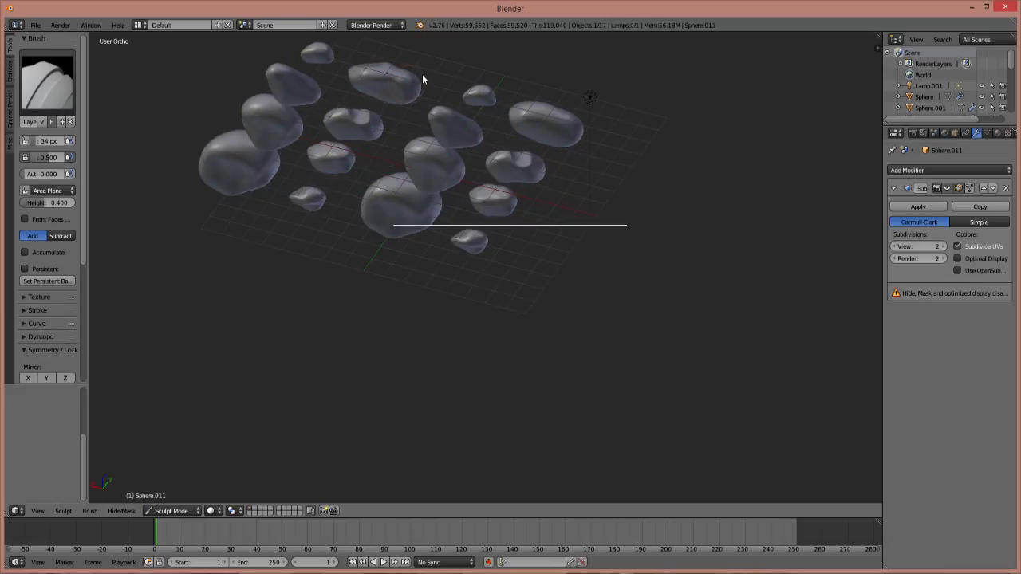
{"action": "middle_click_drag", "start_coordinate": [467, 83], "coordinate": [441, 197]}
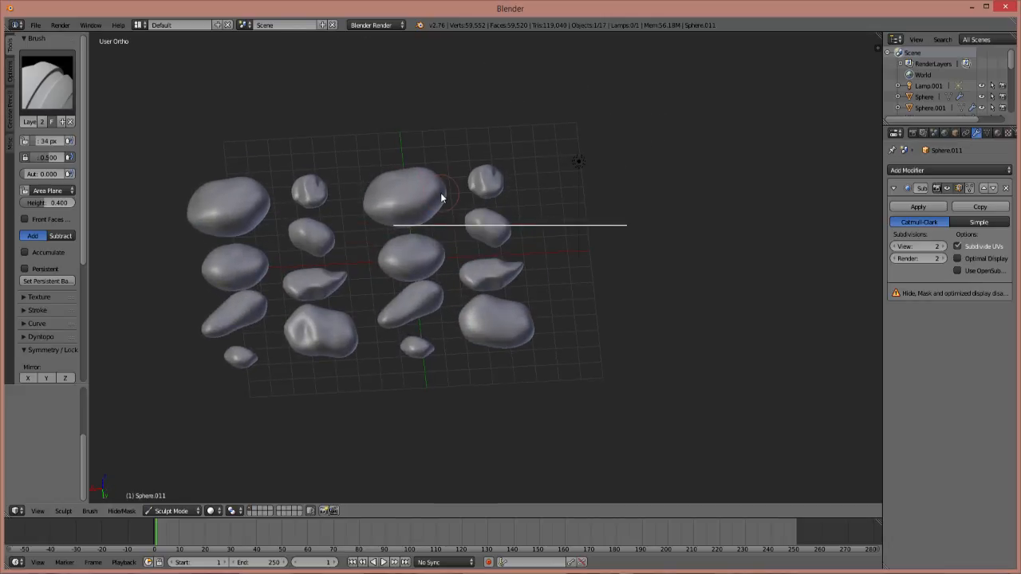
Choose the Blob brush, then switch sculpting to the neighbouring duplicated rock Sphere.008 by way of Object Mode
{"action": "left_click", "coordinate": [43, 80]}
{"action": "left_click", "coordinate": [44, 151]}
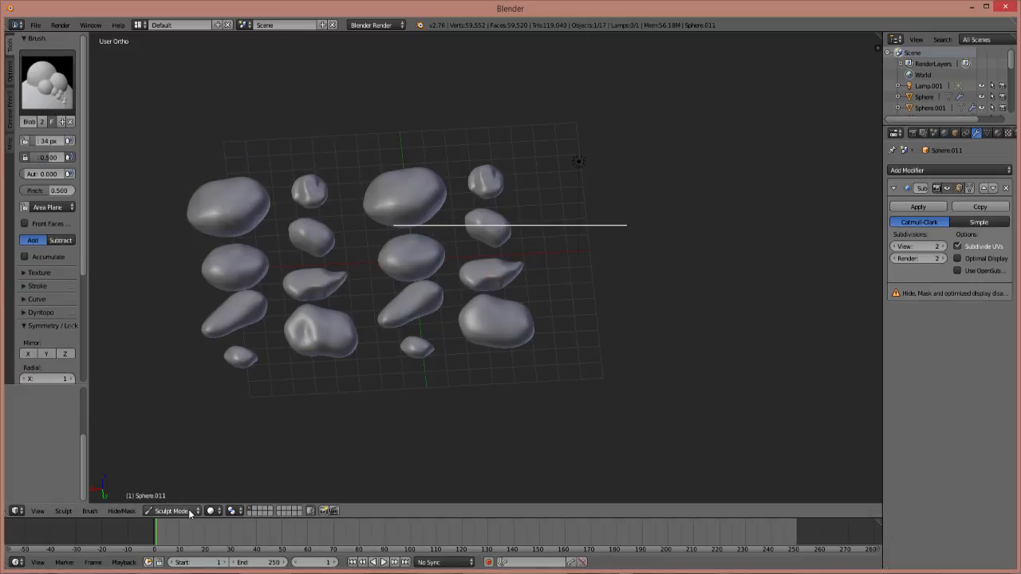
{"action": "right_click", "coordinate": [317, 286]}
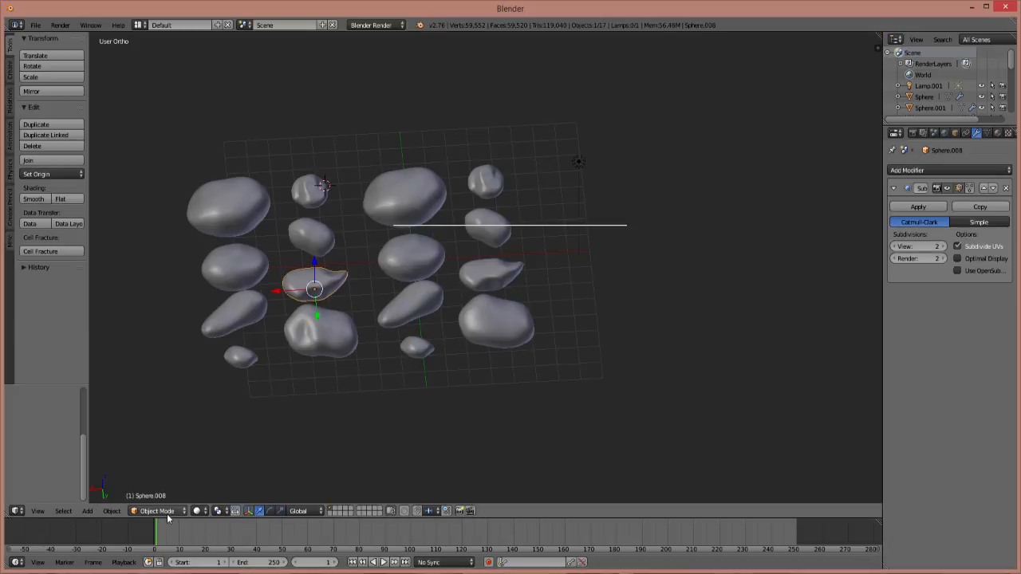
{"action": "left_click", "coordinate": [166, 513]}
{"action": "left_click", "coordinate": [159, 474]}
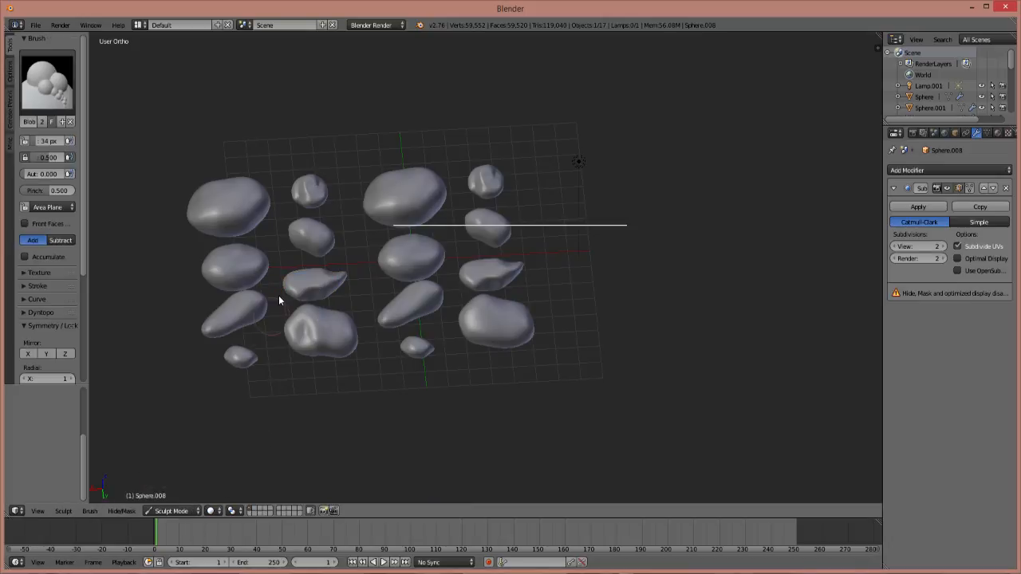
Build up bumps on the underside of the Sphere.008 rock with the Blob brush at 34 px and strength 0.500
{"action": "scroll", "coordinate": [276, 294], "scroll_direction": "up", "scroll_amount": 5}
{"action": "mouse_move", "coordinate": [261, 296]}
{"action": "middle_mouse_down", "text": "shift"}
{"action": "mouse_move", "coordinate": [488, 237]}
{"action": "mouse_move", "coordinate": [510, 246]}
{"action": "middle_mouse_up", "text": "shift"}
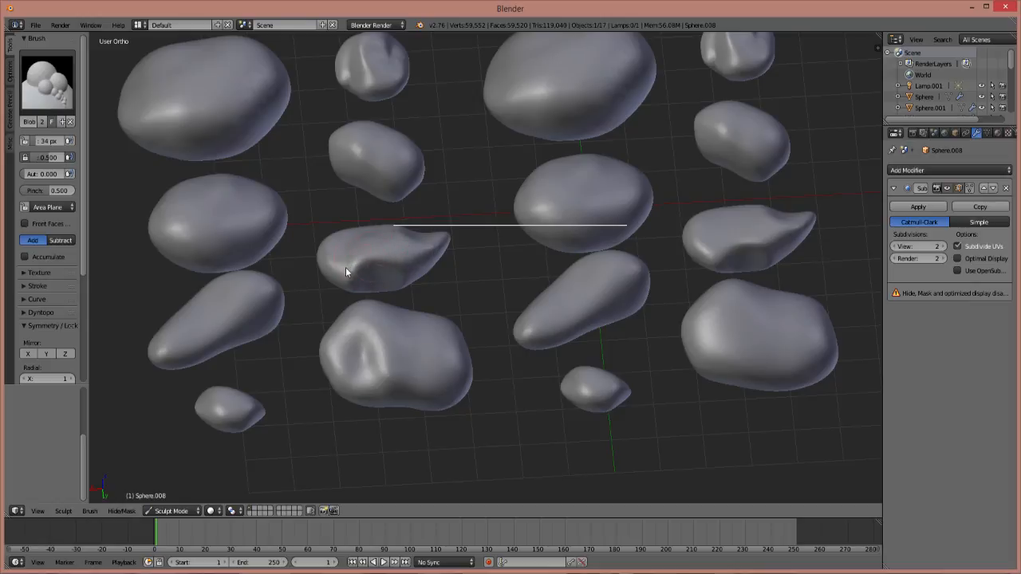
{"action": "middle_click_drag", "start_coordinate": [352, 230], "coordinate": [318, 181]}
{"action": "mouse_move", "coordinate": [332, 272]}
{"action": "left_mouse_down"}
{"action": "mouse_move", "coordinate": [319, 310]}
{"action": "mouse_move", "coordinate": [335, 294]}
{"action": "mouse_move", "coordinate": [319, 294]}
{"action": "mouse_move", "coordinate": [357, 272]}
{"action": "left_mouse_up"}
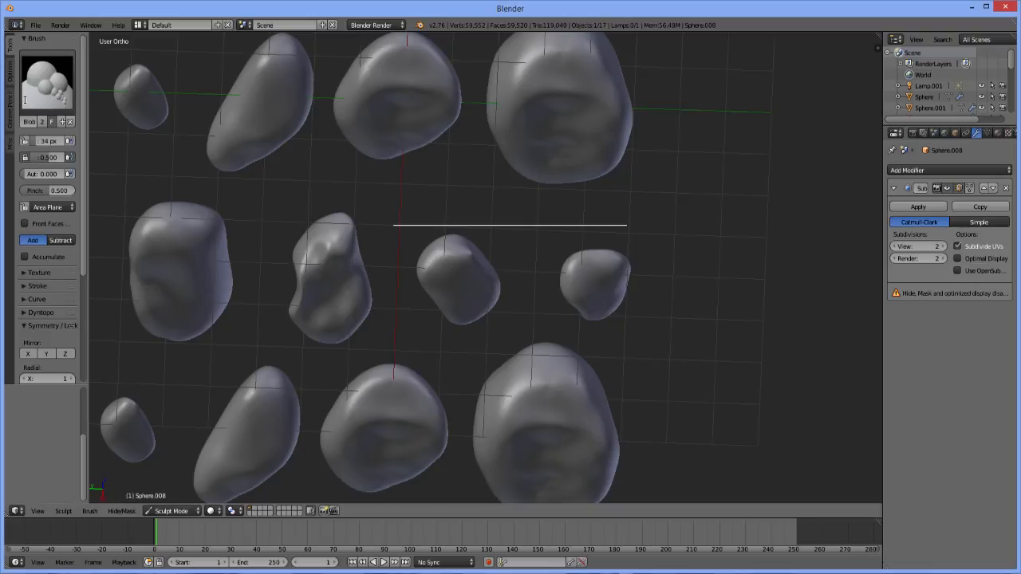
Soften the bumps on the Sphere.008 rock with the Smooth brush at 34 px and strength 0.500
{"action": "left_click", "coordinate": [47, 80]}
{"action": "left_click", "coordinate": [297, 200]}
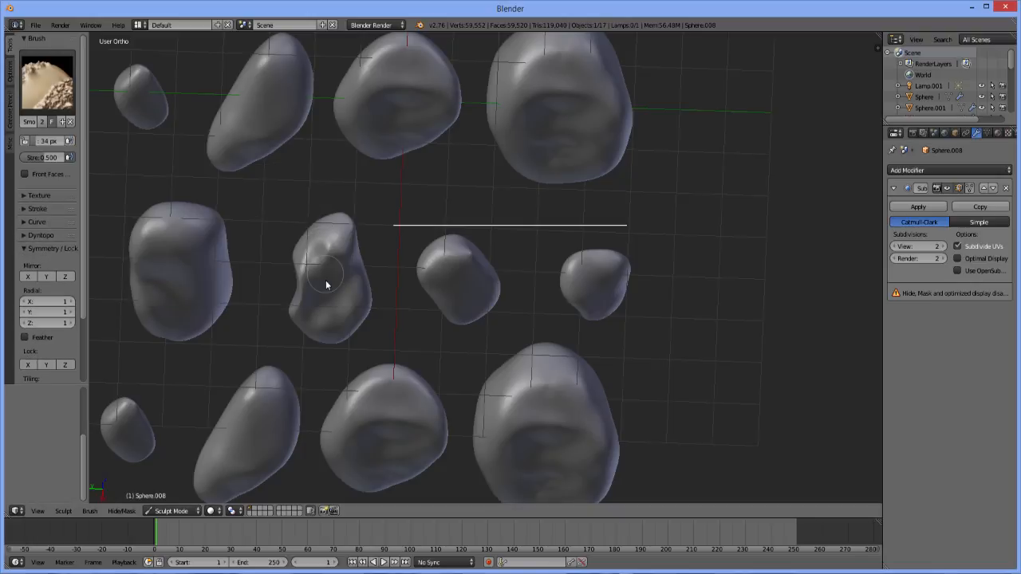
{"action": "mouse_move", "coordinate": [342, 300]}
{"action": "left_mouse_down"}
{"action": "mouse_move", "coordinate": [357, 249]}
{"action": "mouse_move", "coordinate": [339, 271]}
{"action": "mouse_move", "coordinate": [337, 224]}
{"action": "mouse_move", "coordinate": [296, 301]}
{"action": "mouse_move", "coordinate": [369, 213]}
{"action": "mouse_move", "coordinate": [292, 360]}
{"action": "left_mouse_up"}
{"action": "mouse_move", "coordinate": [304, 292]}
{"action": "middle_mouse_down"}
{"action": "mouse_move", "coordinate": [253, 410]}
{"action": "mouse_move", "coordinate": [271, 313]}
{"action": "middle_mouse_up"}
{"action": "scroll", "coordinate": [272, 314], "scroll_direction": "down", "scroll_amount": 3}
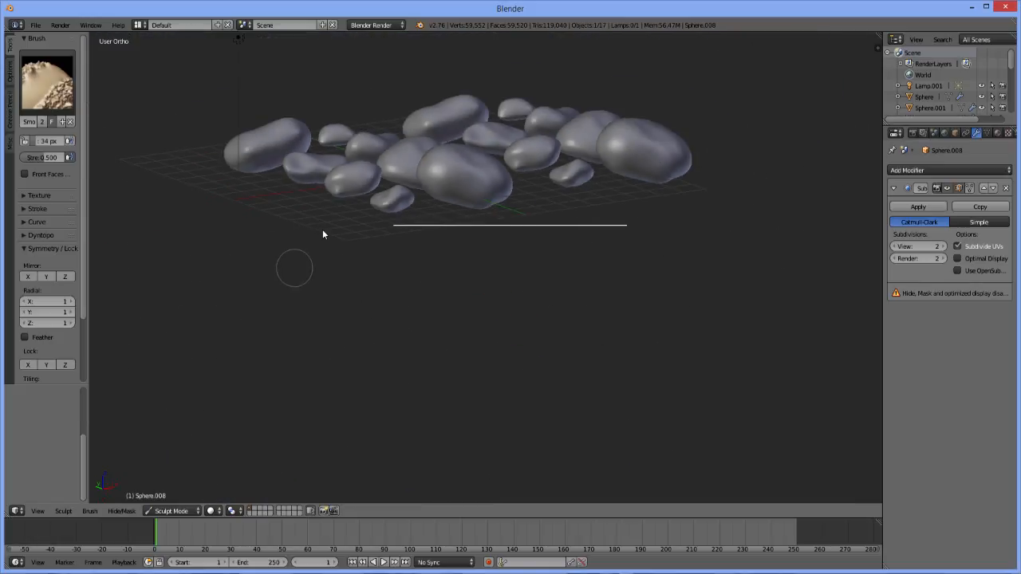
{"action": "middle_click_drag", "start_coordinate": [351, 247], "coordinate": [428, 307]}
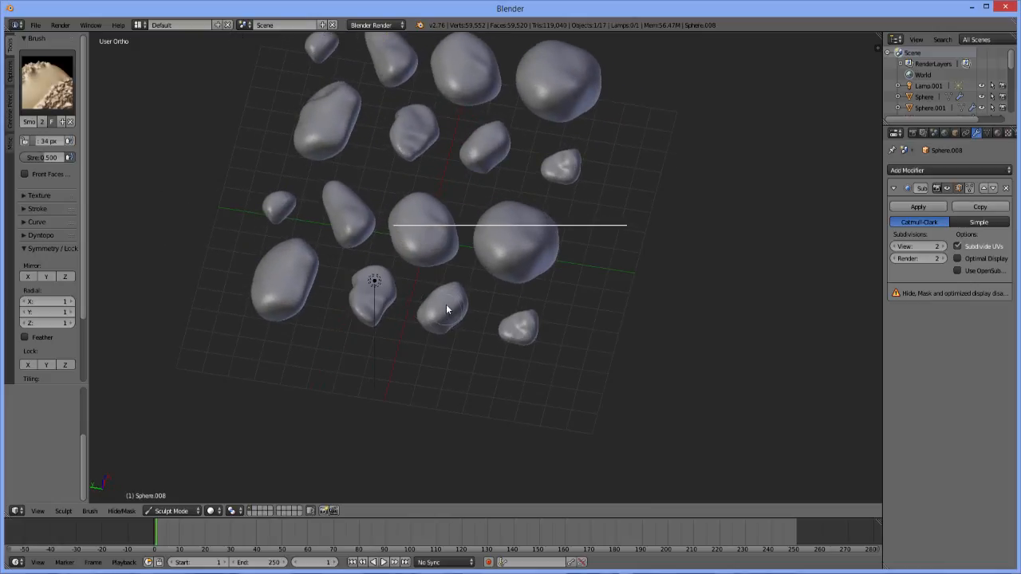
Smooth out the hollow along the side of the Sphere.008 rock with the Smooth brush at 34 px
{"action": "scroll", "coordinate": [449, 303], "scroll_direction": "up", "scroll_amount": 3}
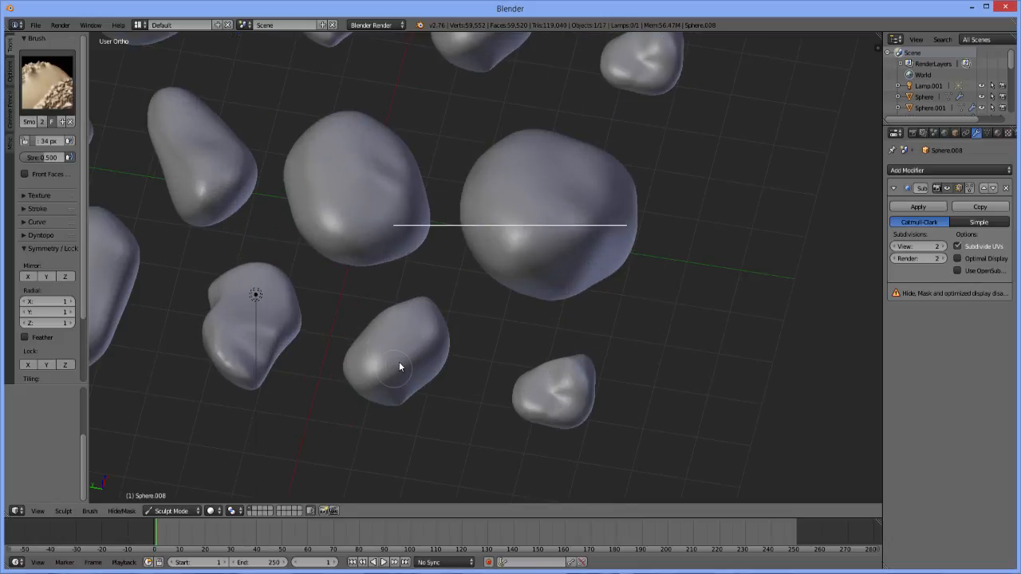
{"action": "middle_click_drag", "start_coordinate": [385, 340], "coordinate": [358, 327]}
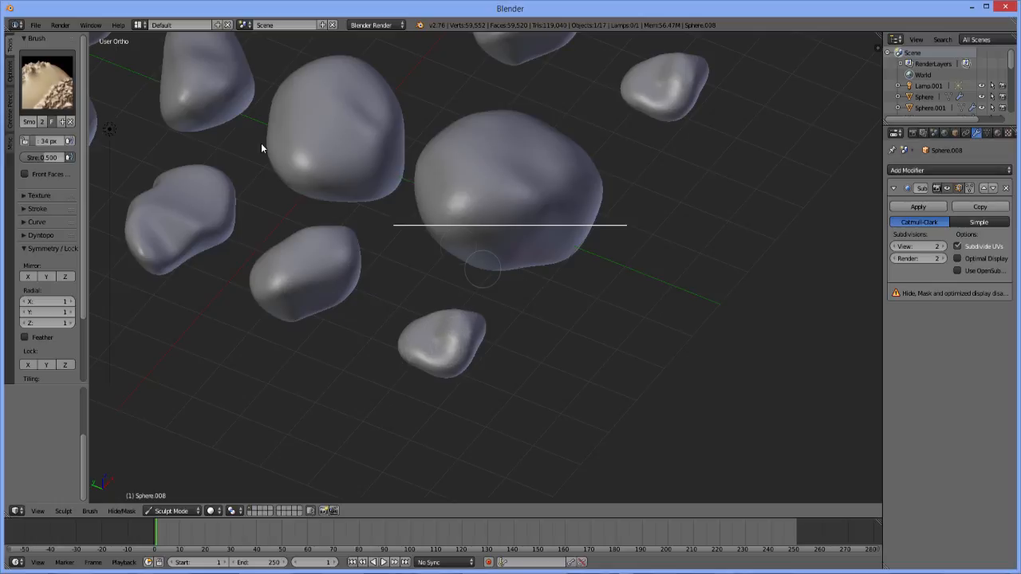
{"action": "key", "text": "Tab"}
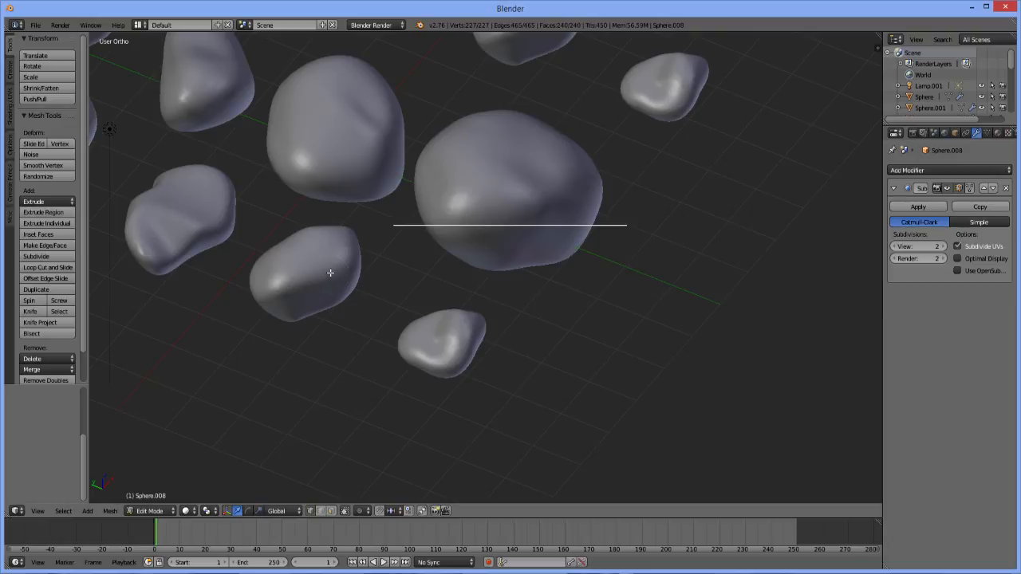
{"action": "scroll", "coordinate": [380, 229], "scroll_direction": "down", "scroll_amount": 4}
{"action": "scroll", "coordinate": [375, 223], "scroll_direction": "down", "scroll_amount": 4}
{"action": "mouse_move", "coordinate": [376, 223]}
{"action": "middle_mouse_down"}
{"action": "mouse_move", "coordinate": [642, 239]}
{"action": "mouse_move", "coordinate": [627, 232]}
{"action": "middle_mouse_up"}
{"action": "scroll", "coordinate": [627, 232], "scroll_direction": "up", "scroll_amount": 5}
{"action": "key", "text": "Tab"}
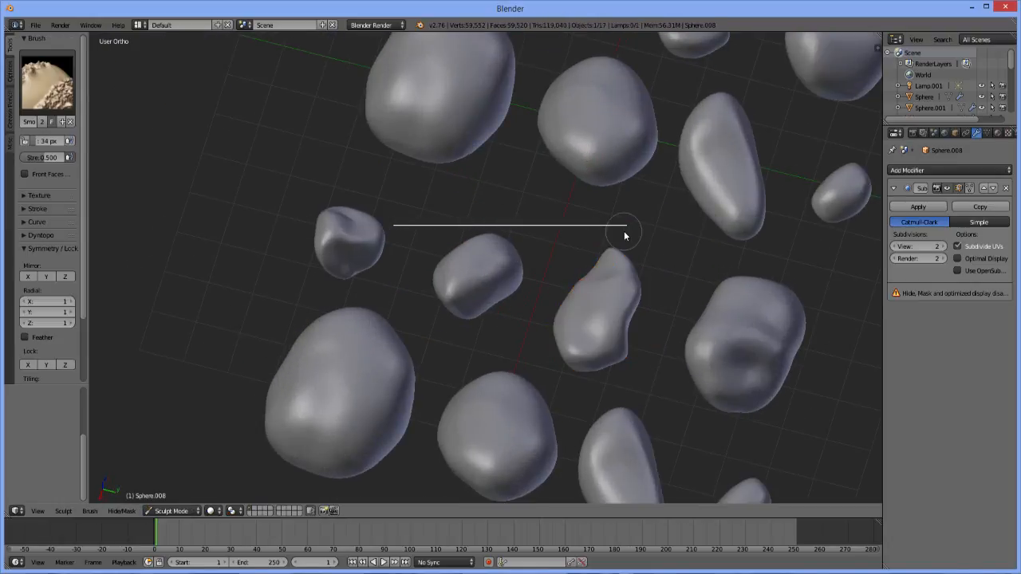
{"action": "scroll", "coordinate": [646, 344], "scroll_direction": "up", "scroll_amount": 1}
{"action": "middle_click_drag", "start_coordinate": [604, 336], "coordinate": [572, 319]}
{"action": "scroll", "coordinate": [572, 315], "scroll_direction": "down", "scroll_amount": 2}
{"action": "scroll", "coordinate": [572, 316], "scroll_direction": "up", "scroll_amount": 3}
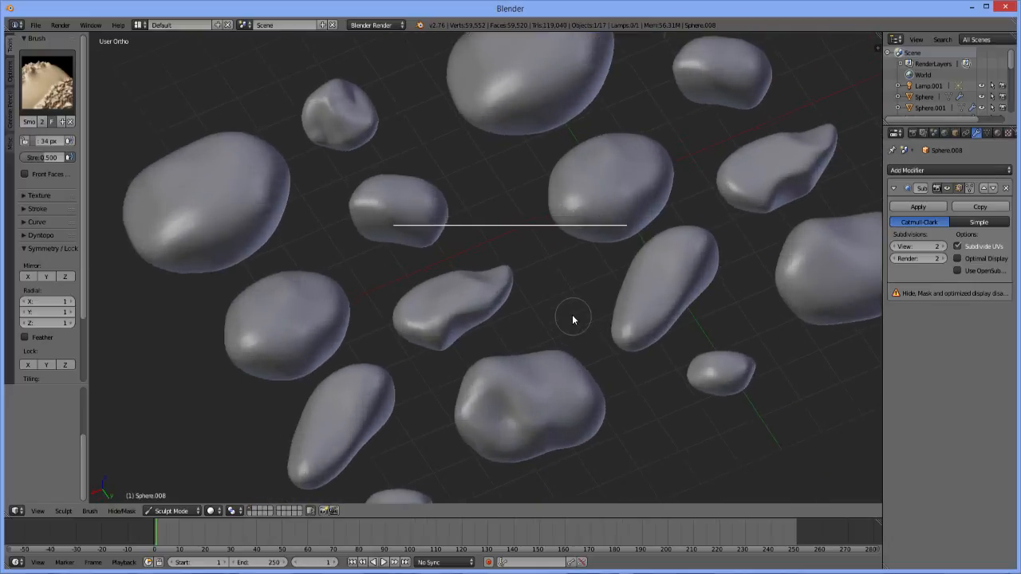
{"action": "scroll", "coordinate": [565, 319], "scroll_direction": "up", "scroll_amount": 2}
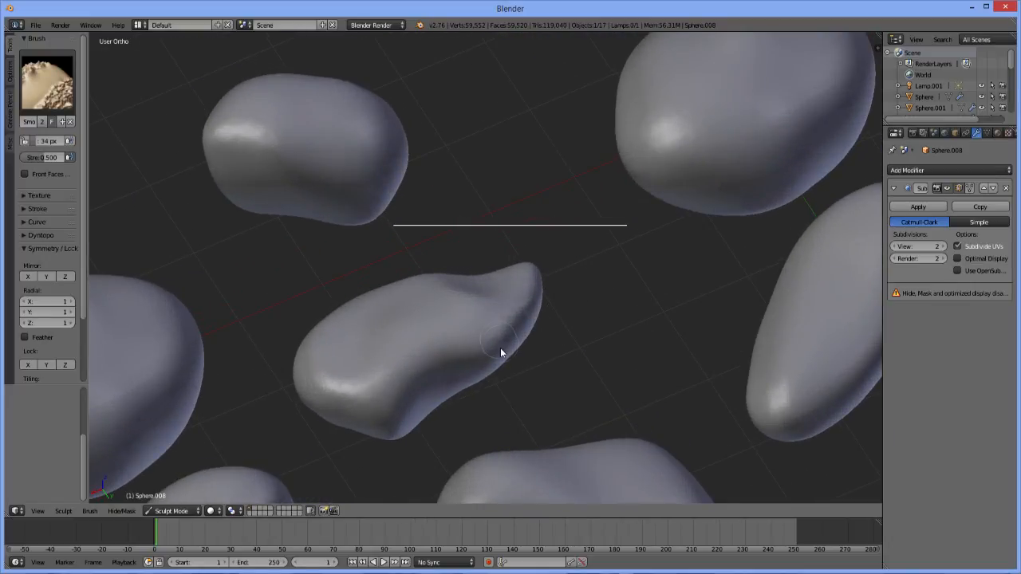
{"action": "mouse_move", "coordinate": [402, 396]}
{"action": "left_mouse_down"}
{"action": "mouse_move", "coordinate": [404, 429]}
{"action": "mouse_move", "coordinate": [387, 421]}
{"action": "left_mouse_up"}
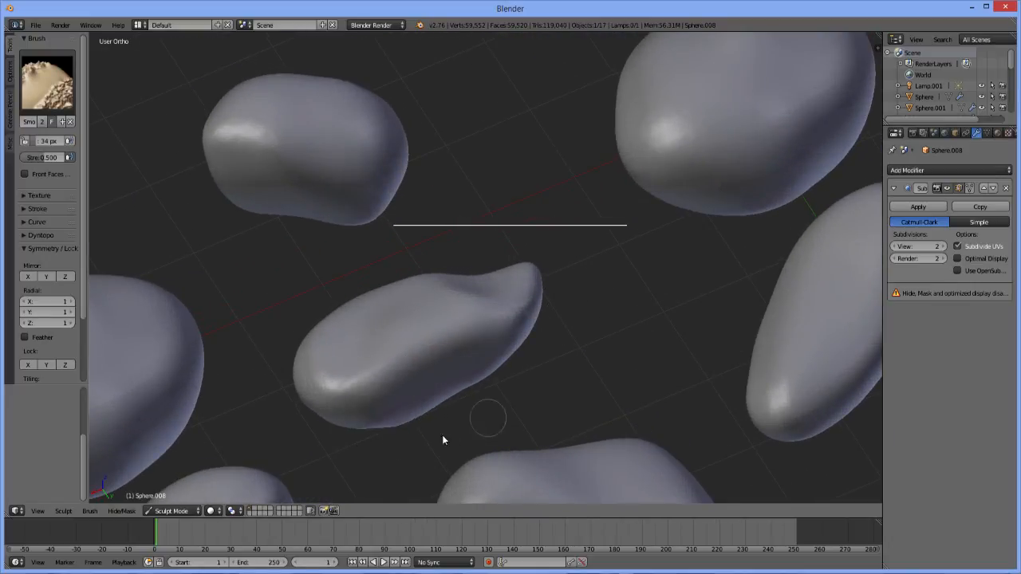
Round off the pointed end of the Sphere.008 rock with the Smooth brush
{"action": "mouse_move", "coordinate": [540, 294]}
{"action": "middle_mouse_down"}
{"action": "mouse_move", "coordinate": [467, 289]}
{"action": "mouse_move", "coordinate": [445, 266]}
{"action": "middle_mouse_up"}
{"action": "scroll", "coordinate": [444, 266], "scroll_direction": "down", "scroll_amount": 2}
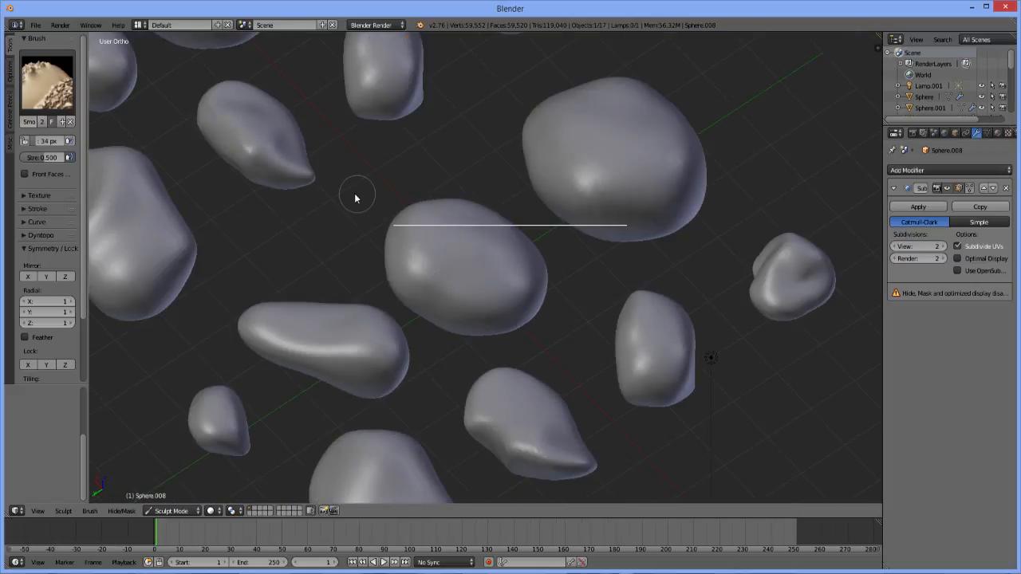
{"action": "mouse_move", "coordinate": [306, 199]}
{"action": "left_mouse_down"}
{"action": "mouse_move", "coordinate": [280, 199]}
{"action": "mouse_move", "coordinate": [264, 174]}
{"action": "mouse_move", "coordinate": [291, 210]}
{"action": "left_mouse_up"}
{"action": "mouse_move", "coordinate": [353, 200]}
{"action": "middle_mouse_down"}
{"action": "mouse_move", "coordinate": [391, 159]}
{"action": "mouse_move", "coordinate": [473, 193]}
{"action": "middle_mouse_up"}
Switch sculpting to the neighbouring rock Sphere.009 by way of Object Mode and smooth its surface with the Smooth brush at 34 px
{"action": "key", "text": "Tab"}
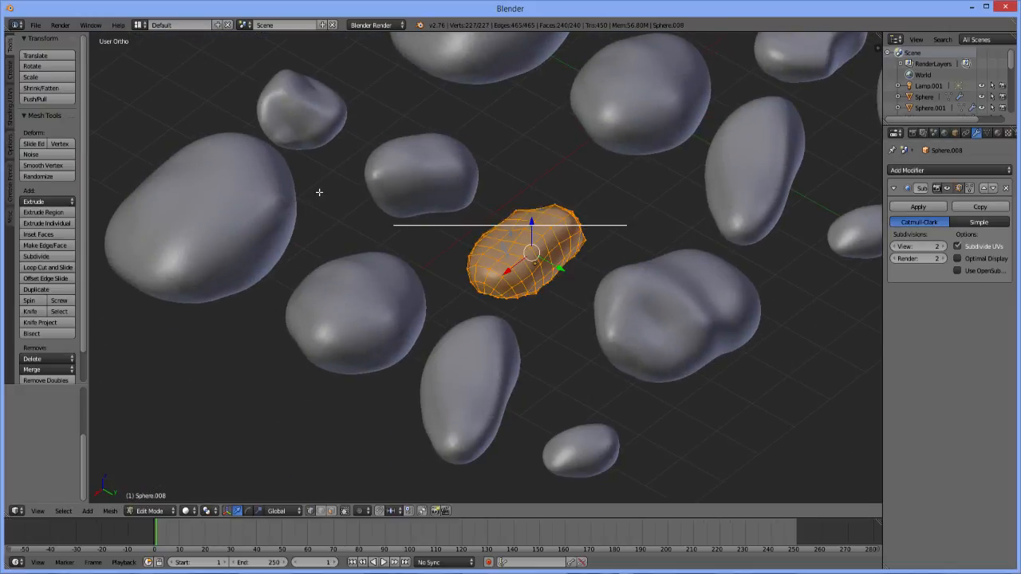
{"action": "left_click", "coordinate": [150, 511]}
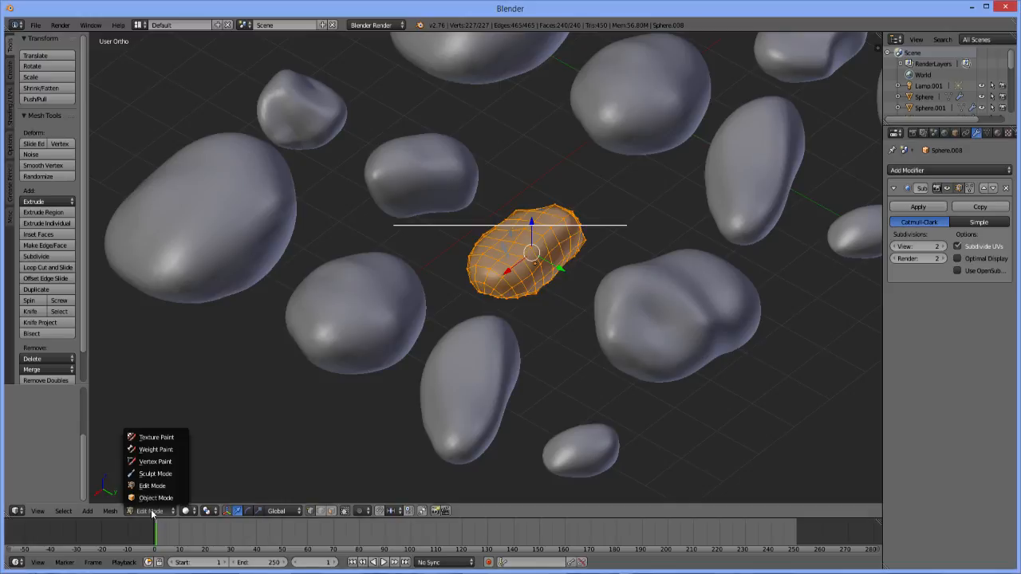
{"action": "left_click", "coordinate": [160, 497]}
{"action": "right_click", "coordinate": [423, 174]}
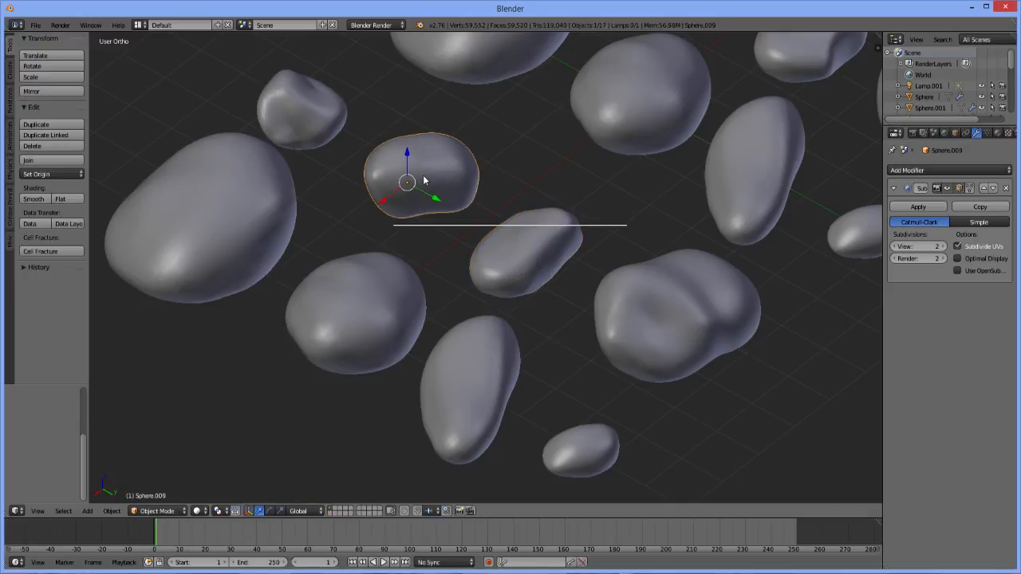
{"action": "key", "text": "Tab"}
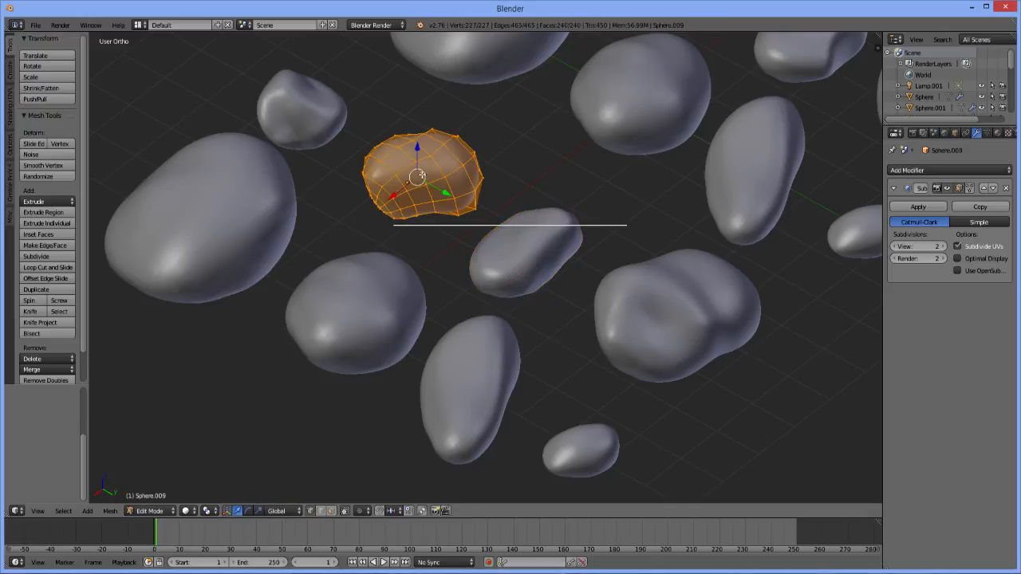
{"action": "left_click", "coordinate": [150, 510]}
{"action": "left_click", "coordinate": [156, 474]}
{"action": "mouse_move", "coordinate": [493, 200]}
{"action": "middle_mouse_down"}
{"action": "mouse_move", "coordinate": [452, 210]}
{"action": "mouse_move", "coordinate": [380, 143]}
{"action": "middle_mouse_up"}
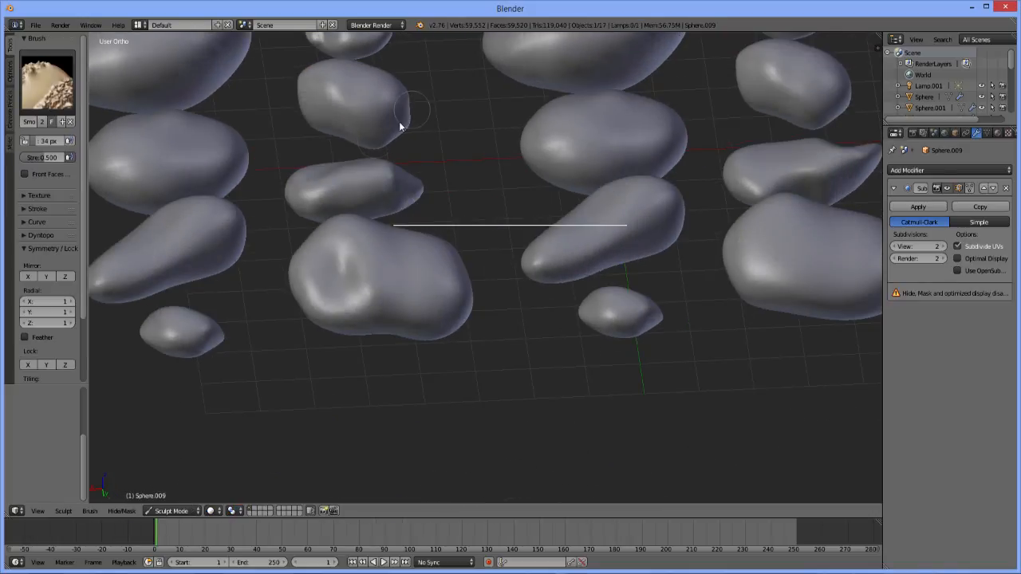
{"action": "mouse_move", "coordinate": [344, 103]}
{"action": "left_mouse_down"}
{"action": "mouse_move", "coordinate": [333, 80]}
{"action": "mouse_move", "coordinate": [385, 96]}
{"action": "left_mouse_up"}
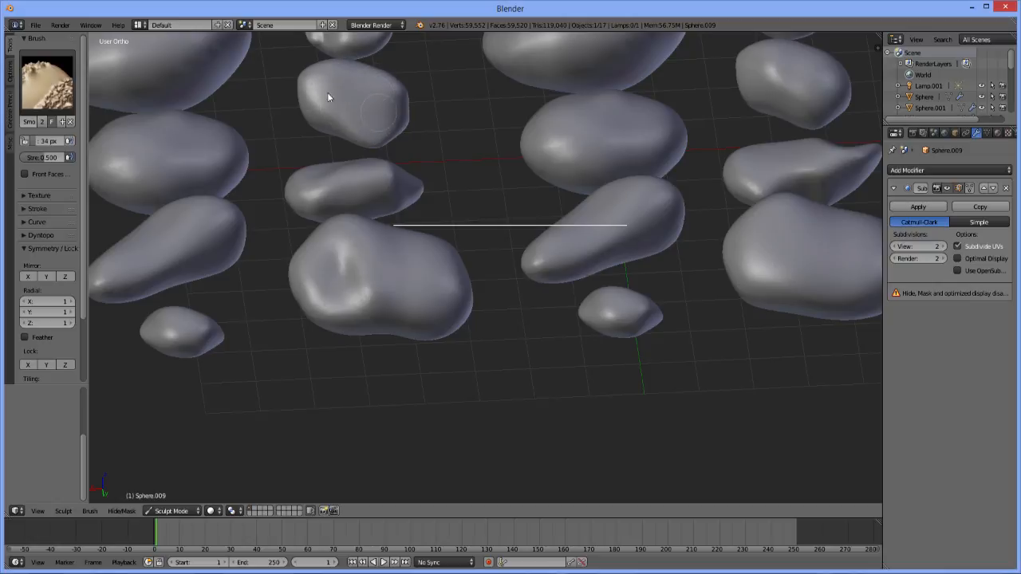
Carve creases into the Sphere.009 rock with the Crease brush in Subtract mode at 112 px and strength 0.250
{"action": "left_click", "coordinate": [47, 80]}
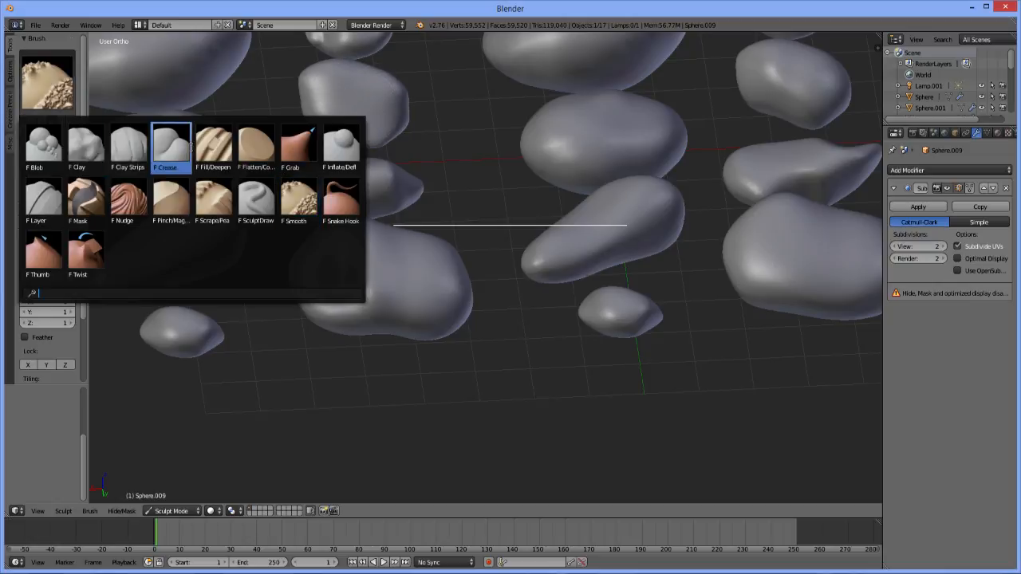
{"action": "left_click", "coordinate": [188, 140]}
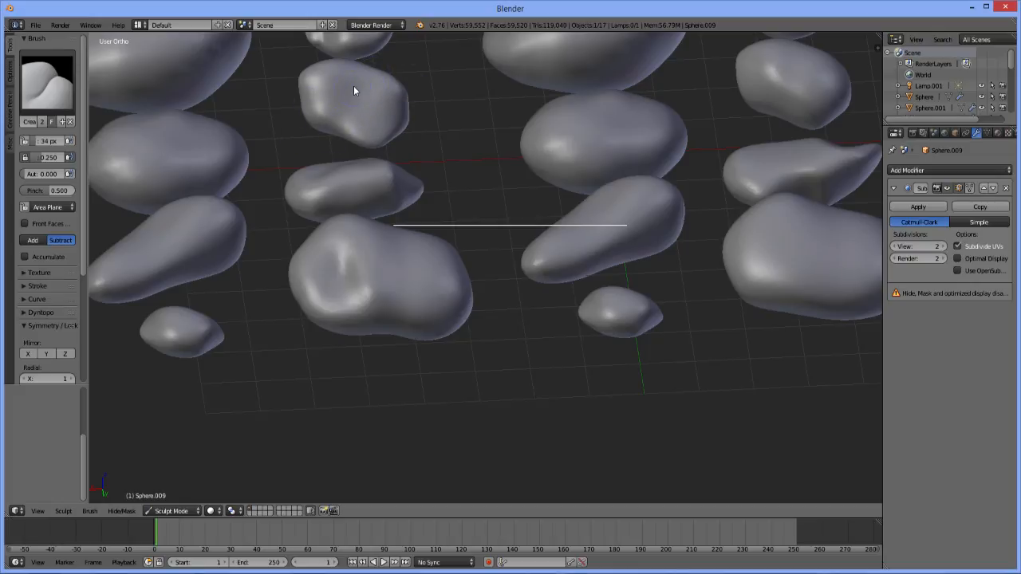
{"action": "key", "text": "f"}
{"action": "left_click", "coordinate": [379, 101]}
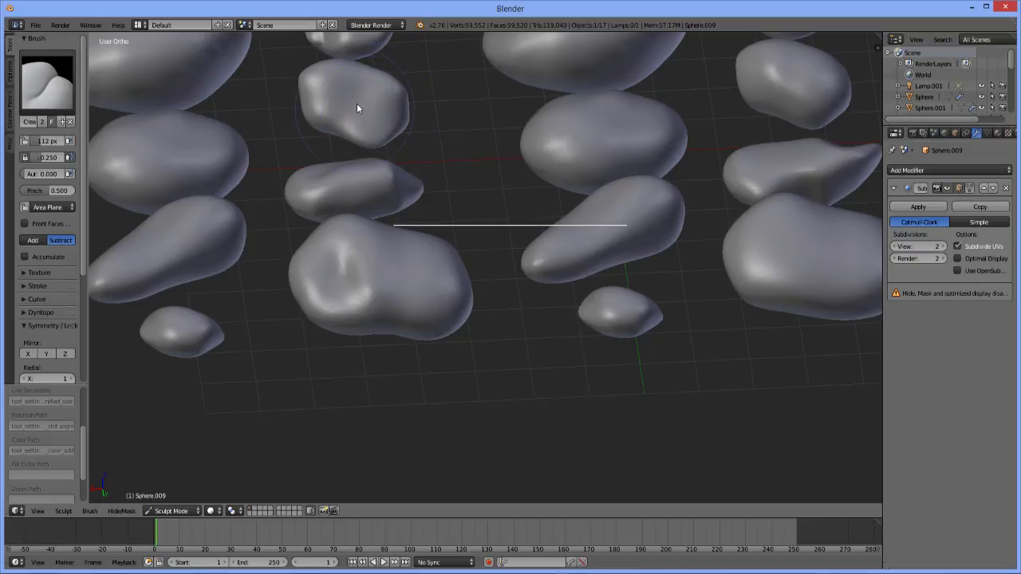
{"action": "mouse_move", "coordinate": [352, 135]}
{"action": "middle_mouse_down"}
{"action": "mouse_move", "coordinate": [377, 66]}
{"action": "mouse_move", "coordinate": [438, 46]}
{"action": "mouse_move", "coordinate": [503, 484]}
{"action": "mouse_move", "coordinate": [660, 472]}
{"action": "mouse_move", "coordinate": [580, 240]}
{"action": "middle_mouse_up"}
{"action": "left_click_drag", "start_coordinate": [581, 171], "coordinate": [617, 177]}
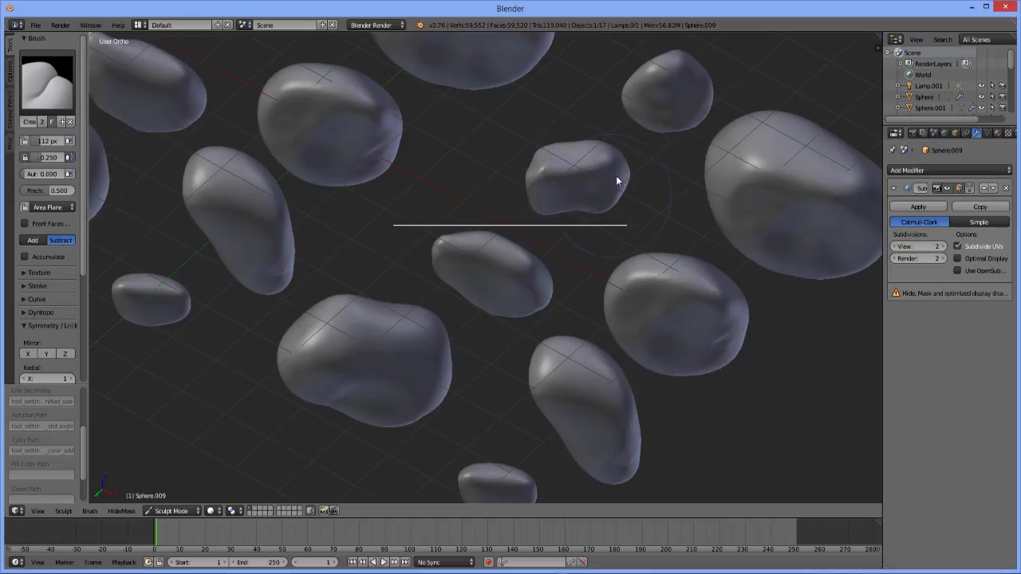
{"action": "mouse_move", "coordinate": [623, 178]}
{"action": "middle_mouse_down"}
{"action": "mouse_move", "coordinate": [594, 258]}
{"action": "mouse_move", "coordinate": [452, 319]}
{"action": "mouse_move", "coordinate": [438, 266]}
{"action": "mouse_move", "coordinate": [394, 274]}
{"action": "middle_mouse_up"}
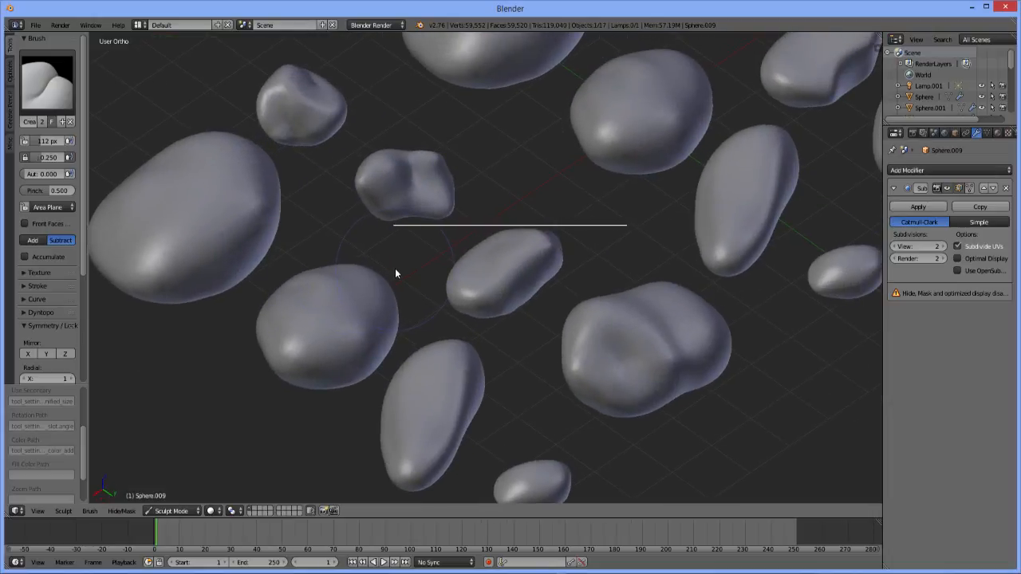
Switch sculpting to the small duplicated rock Sphere.010 by way of Object Mode
{"action": "key", "text": "Tab"}
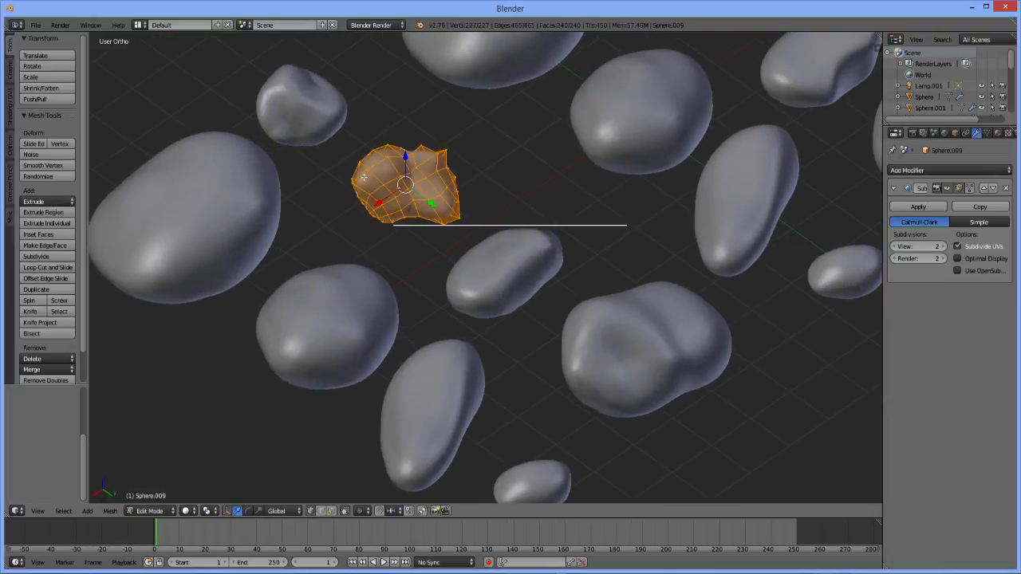
{"action": "key", "text": "Tab"}
{"action": "right_click", "coordinate": [307, 110]}
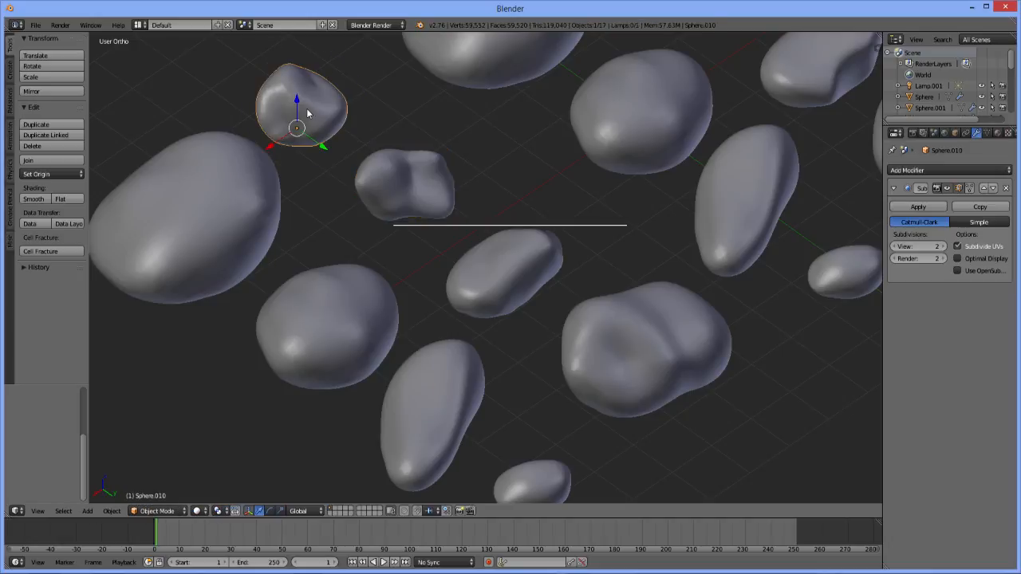
{"action": "left_click", "coordinate": [177, 512]}
{"action": "left_click", "coordinate": [179, 473]}
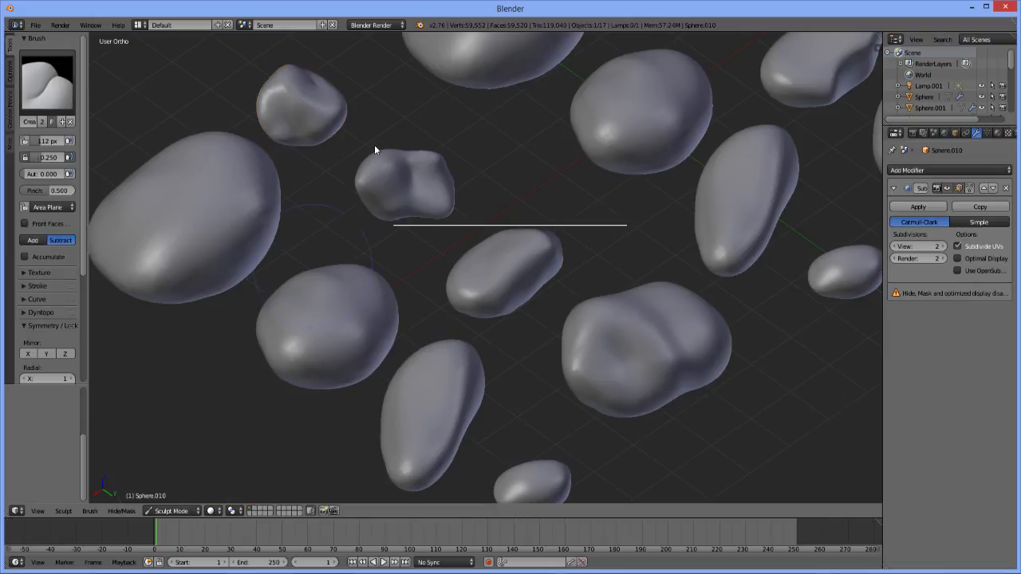
Carve creases into several sides of the Sphere.010 rock with the Crease brush in Subtract mode at 112 px and strength 0.250
{"action": "middle_click_drag", "start_coordinate": [374, 137], "coordinate": [315, 125]}
{"action": "scroll", "coordinate": [316, 124], "scroll_direction": "down", "scroll_amount": 4}
{"action": "middle_click_drag", "start_coordinate": [507, 159], "coordinate": [504, 310], "text": "shift"}
{"action": "scroll", "coordinate": [504, 310], "scroll_direction": "up", "scroll_amount": 5}
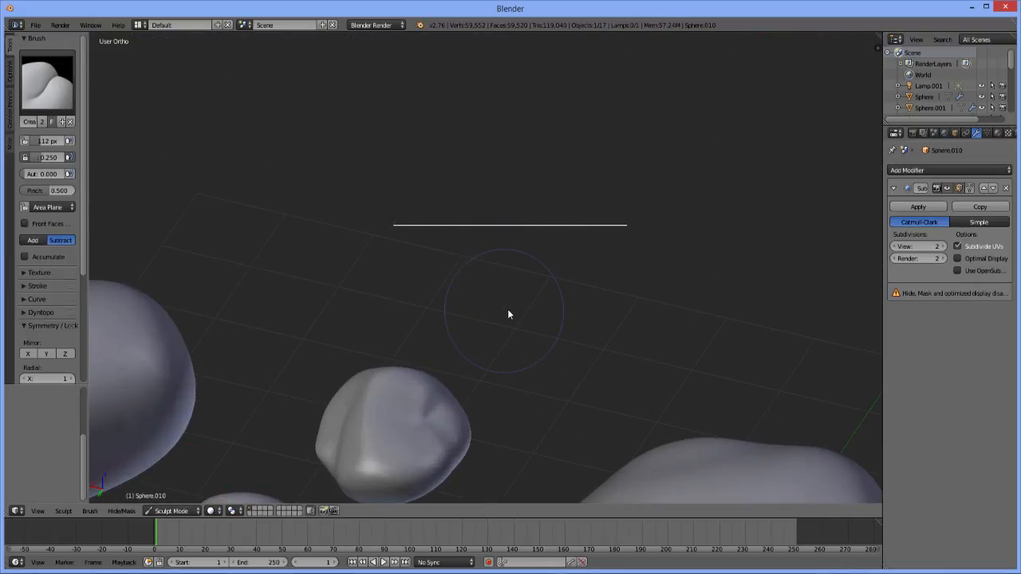
{"action": "middle_click_drag", "start_coordinate": [535, 185], "coordinate": [486, 224]}
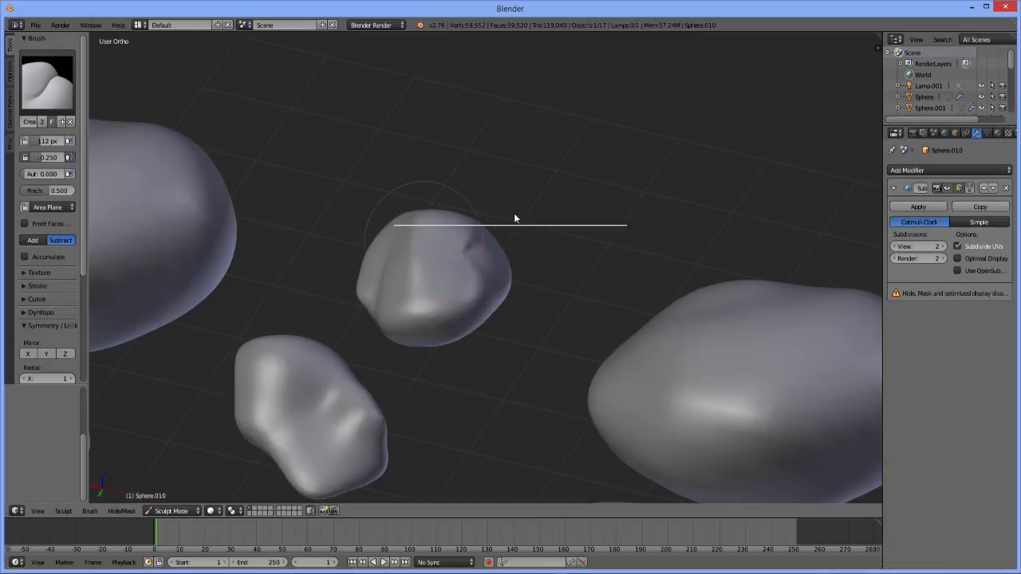
{"action": "mouse_move", "coordinate": [477, 259]}
{"action": "left_mouse_down"}
{"action": "mouse_move", "coordinate": [359, 285]}
{"action": "mouse_move", "coordinate": [381, 282]}
{"action": "mouse_move", "coordinate": [339, 314]}
{"action": "mouse_move", "coordinate": [440, 279]}
{"action": "left_mouse_up"}
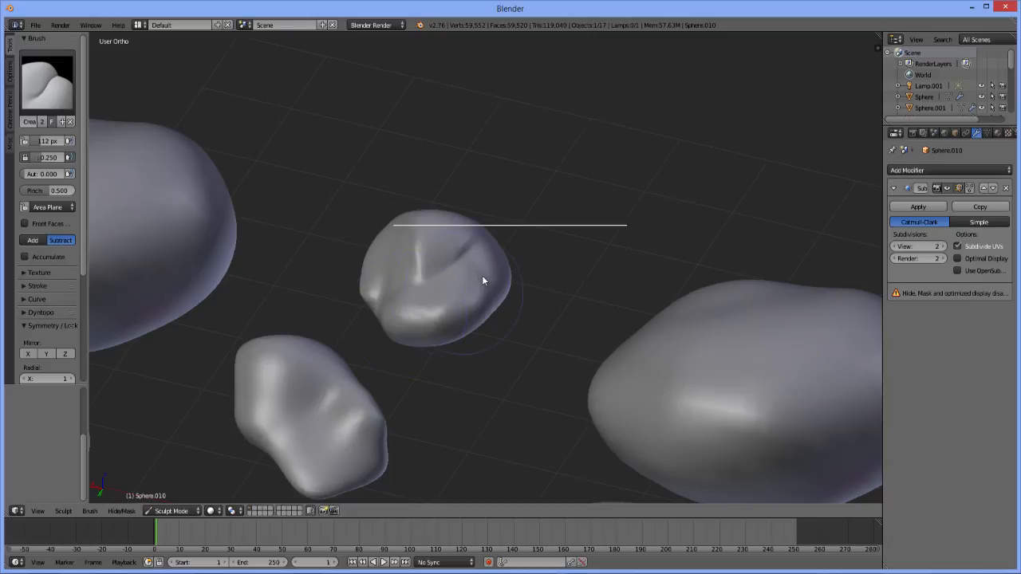
{"action": "middle_click_drag", "start_coordinate": [486, 287], "coordinate": [517, 299]}
{"action": "left_click_drag", "start_coordinate": [542, 372], "coordinate": [549, 308]}
{"action": "middle_click_drag", "start_coordinate": [565, 326], "coordinate": [461, 315]}
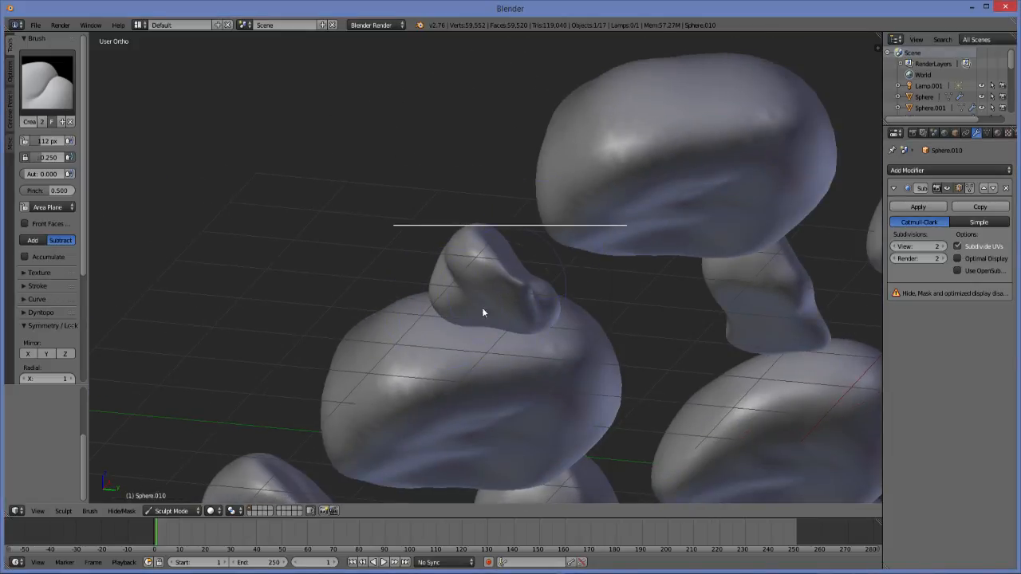
Smooth away the small protruding lump on the Sphere.010 rock with the Smooth brush at 112 px and strength 0.500
{"action": "middle_click_drag", "start_coordinate": [535, 291], "coordinate": [411, 364]}
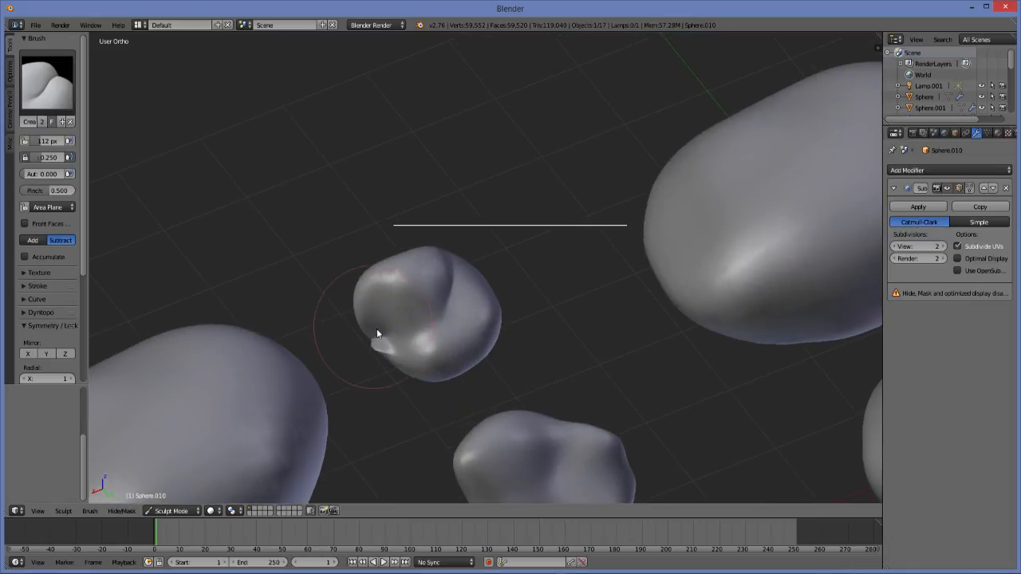
{"action": "left_click", "coordinate": [48, 96]}
{"action": "left_click", "coordinate": [305, 206]}
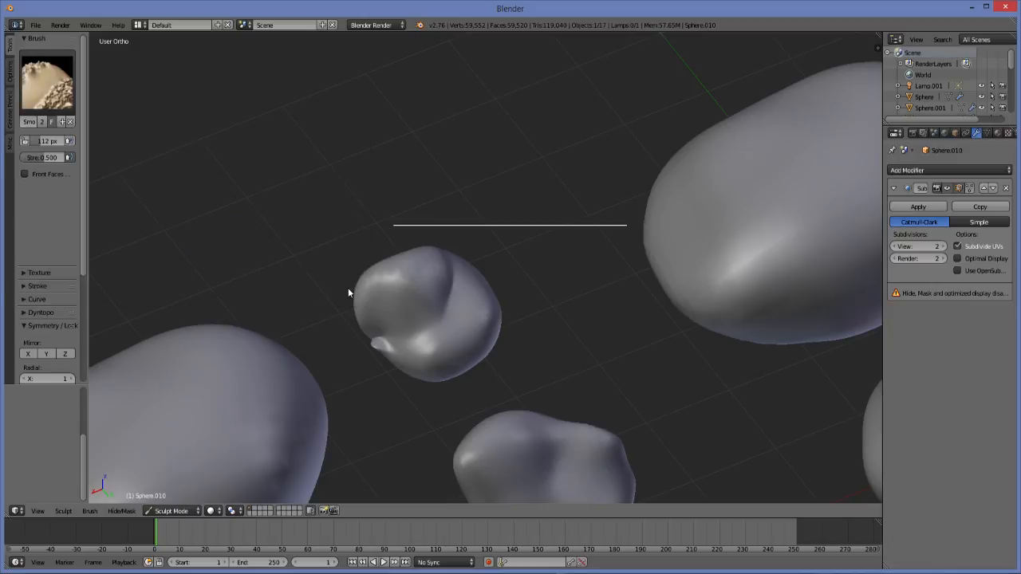
{"action": "left_click_drag", "start_coordinate": [379, 326], "coordinate": [375, 337]}
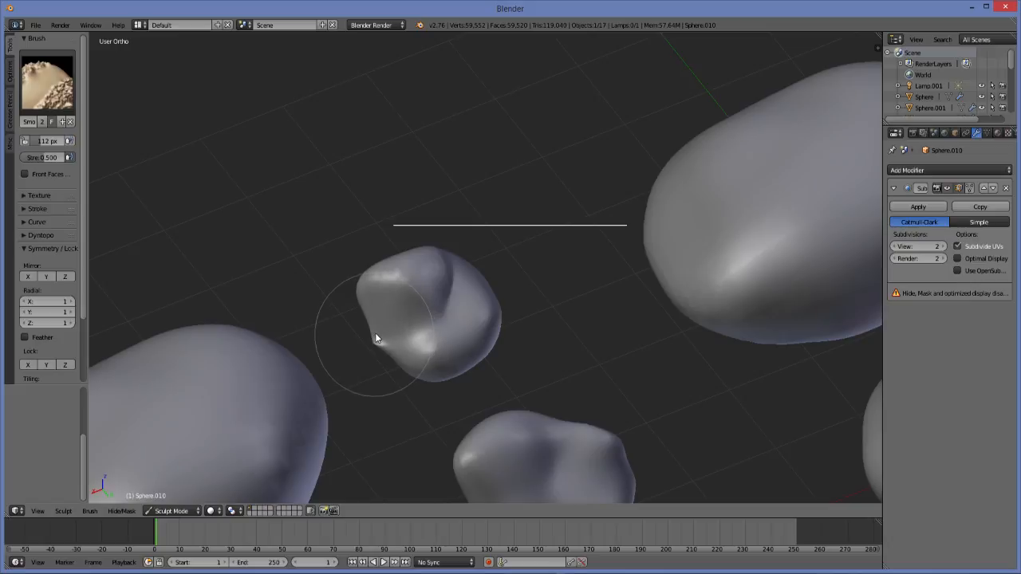
{"action": "mouse_move", "coordinate": [376, 338]}
{"action": "middle_mouse_down"}
{"action": "mouse_move", "coordinate": [478, 301]}
{"action": "mouse_move", "coordinate": [531, 259]}
{"action": "mouse_move", "coordinate": [505, 266]}
{"action": "mouse_move", "coordinate": [514, 267]}
{"action": "middle_mouse_up"}
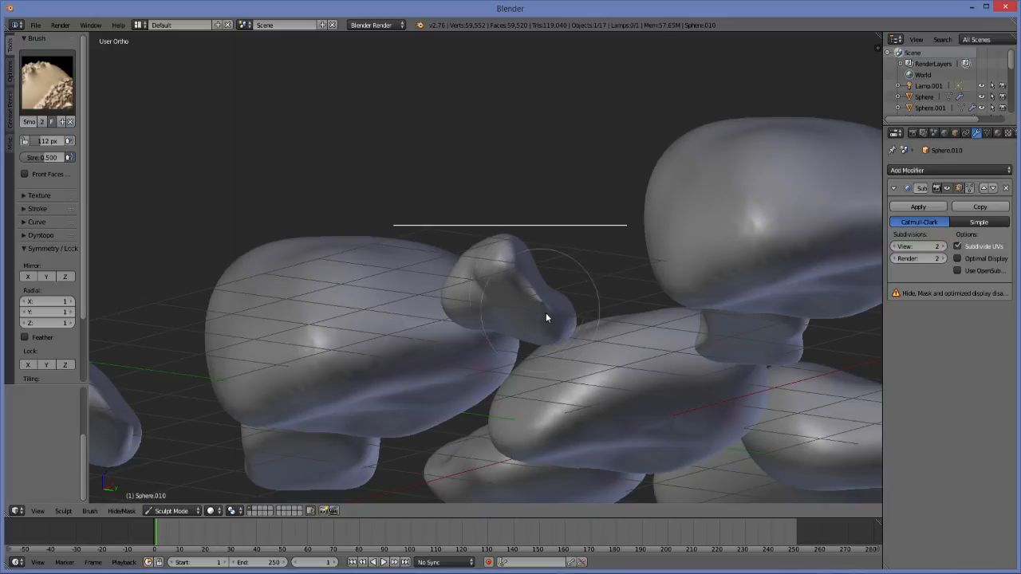
Return to Object Mode and select the large duplicated rock Sphere.012
{"action": "mouse_move", "coordinate": [548, 307]}
{"action": "middle_mouse_down"}
{"action": "mouse_move", "coordinate": [527, 374]}
{"action": "mouse_move", "coordinate": [394, 404]}
{"action": "mouse_move", "coordinate": [604, 356]}
{"action": "middle_mouse_up"}
{"action": "scroll", "coordinate": [600, 348], "scroll_direction": "down", "scroll_amount": 8}
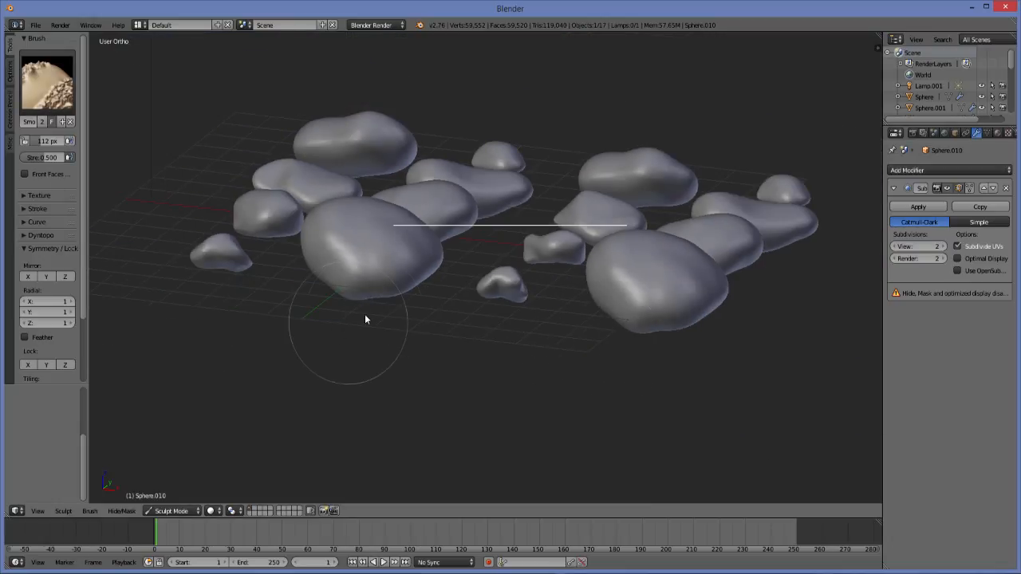
{"action": "key", "text": "Tab"}
{"action": "right_click", "coordinate": [653, 281]}
{"action": "key", "text": "g"}
{"action": "key", "text": "x"}
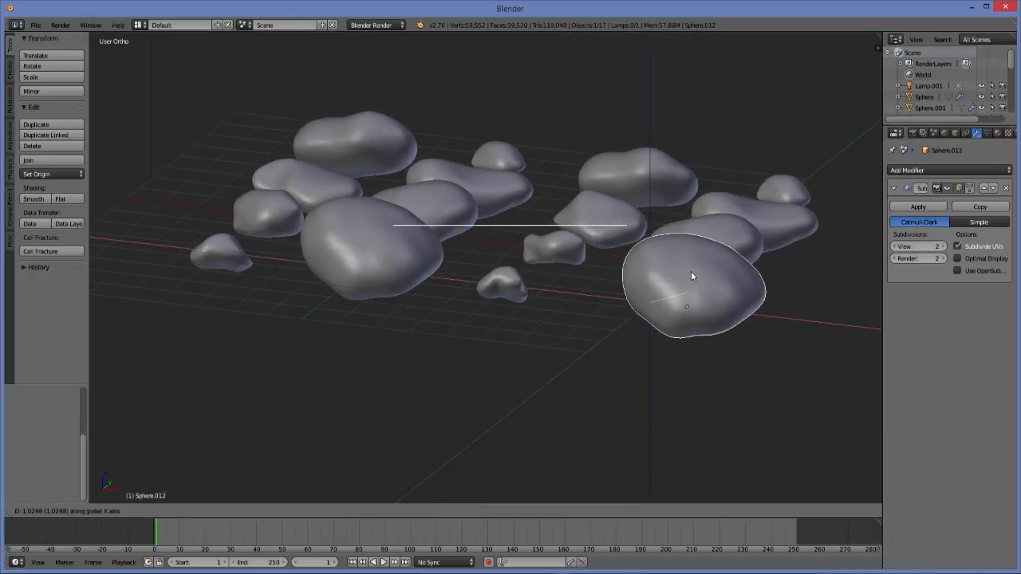
{"action": "key", "text": "Escape"}
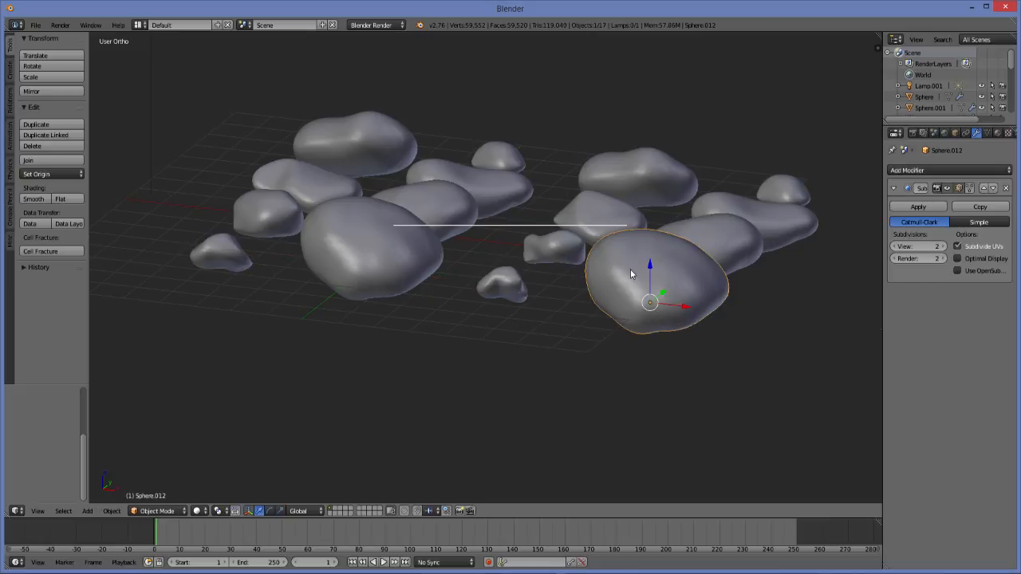
Put the Sphere.012 rock into Sculpt Mode
{"action": "left_click", "coordinate": [179, 511]}
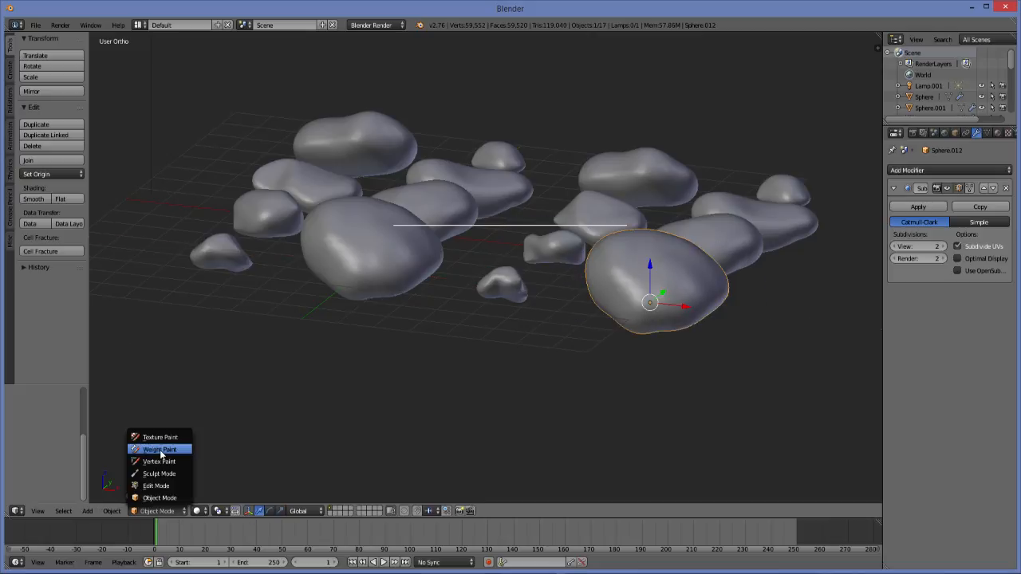
{"action": "left_click", "coordinate": [169, 475]}
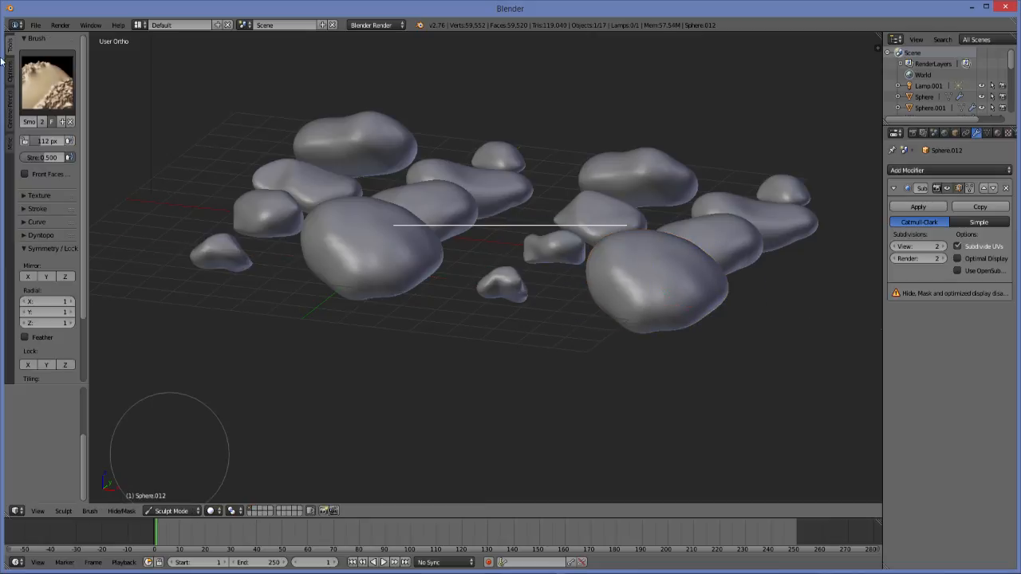
Smooth the sides and underside of the Sphere.012 rock with the Smooth brush at 112 px and strength 0.500
{"action": "mouse_move", "coordinate": [771, 261]}
{"action": "middle_mouse_down"}
{"action": "mouse_move", "coordinate": [635, 276]}
{"action": "mouse_move", "coordinate": [593, 312]}
{"action": "middle_mouse_up"}
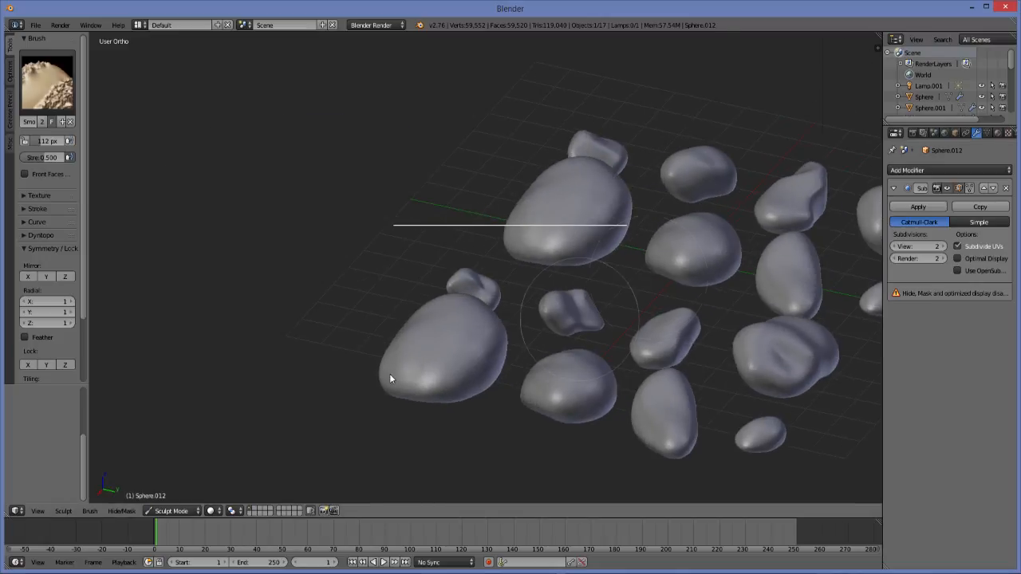
{"action": "mouse_move", "coordinate": [443, 339]}
{"action": "left_mouse_down"}
{"action": "mouse_move", "coordinate": [431, 365]}
{"action": "mouse_move", "coordinate": [474, 372]}
{"action": "mouse_move", "coordinate": [495, 306]}
{"action": "mouse_move", "coordinate": [444, 373]}
{"action": "mouse_move", "coordinate": [461, 352]}
{"action": "mouse_move", "coordinate": [466, 387]}
{"action": "mouse_move", "coordinate": [483, 370]}
{"action": "left_mouse_up"}
{"action": "mouse_move", "coordinate": [484, 370]}
{"action": "middle_mouse_down"}
{"action": "mouse_move", "coordinate": [486, 333]}
{"action": "mouse_move", "coordinate": [417, 236]}
{"action": "middle_mouse_up"}
{"action": "left_click_drag", "start_coordinate": [420, 235], "coordinate": [408, 260]}
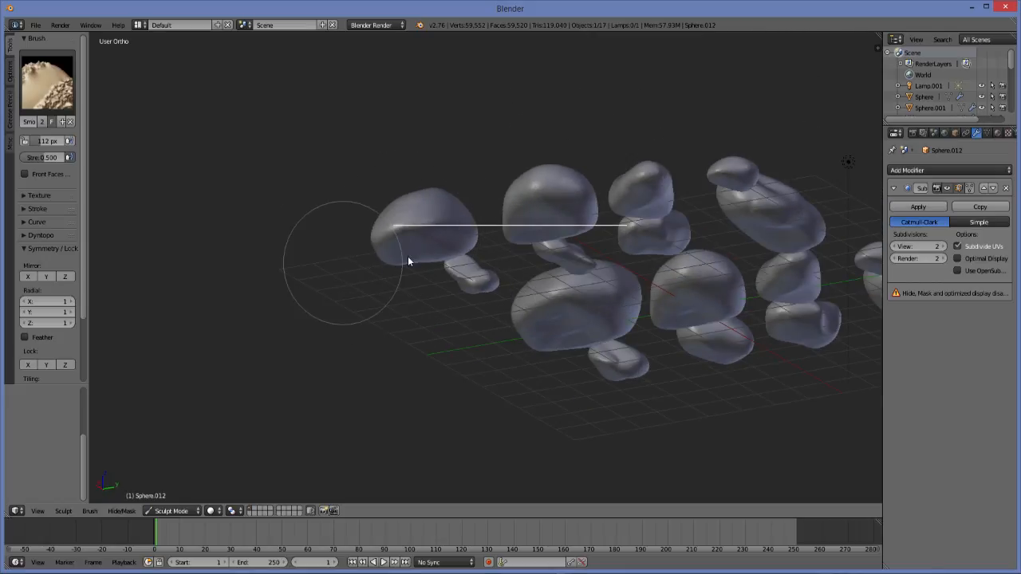
Pinch and carve the Sphere.012 rock with the Crease brush in Subtract mode at 112 px and strength 0.250
{"action": "left_click", "coordinate": [47, 75]}
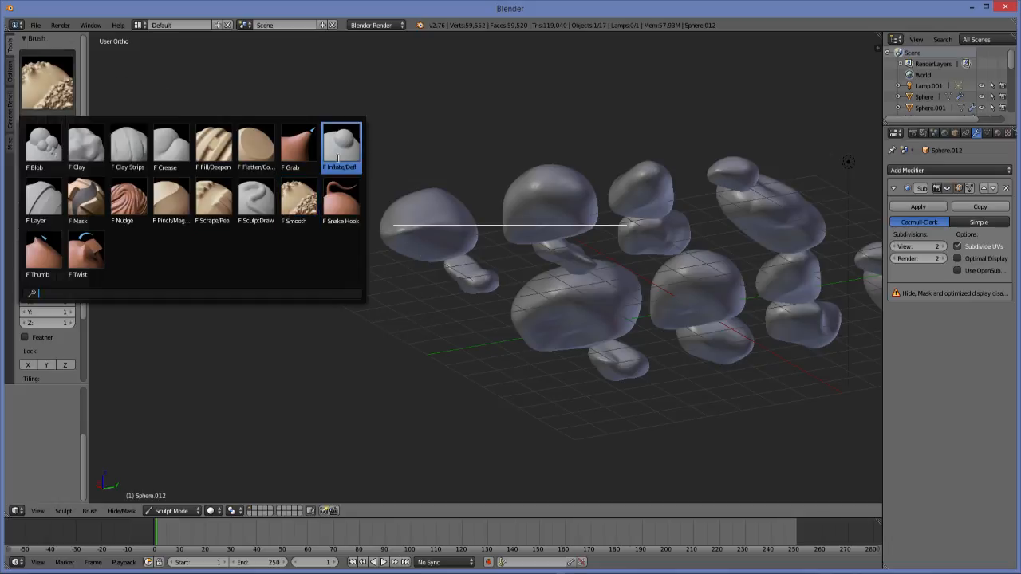
{"action": "left_click", "coordinate": [163, 151]}
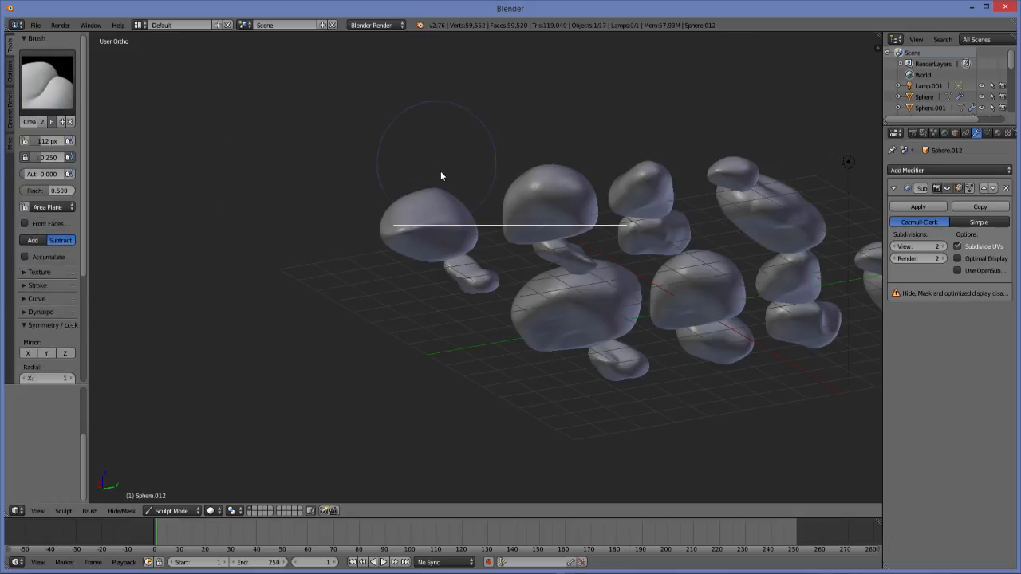
{"action": "middle_click_drag", "start_coordinate": [440, 166], "coordinate": [463, 226]}
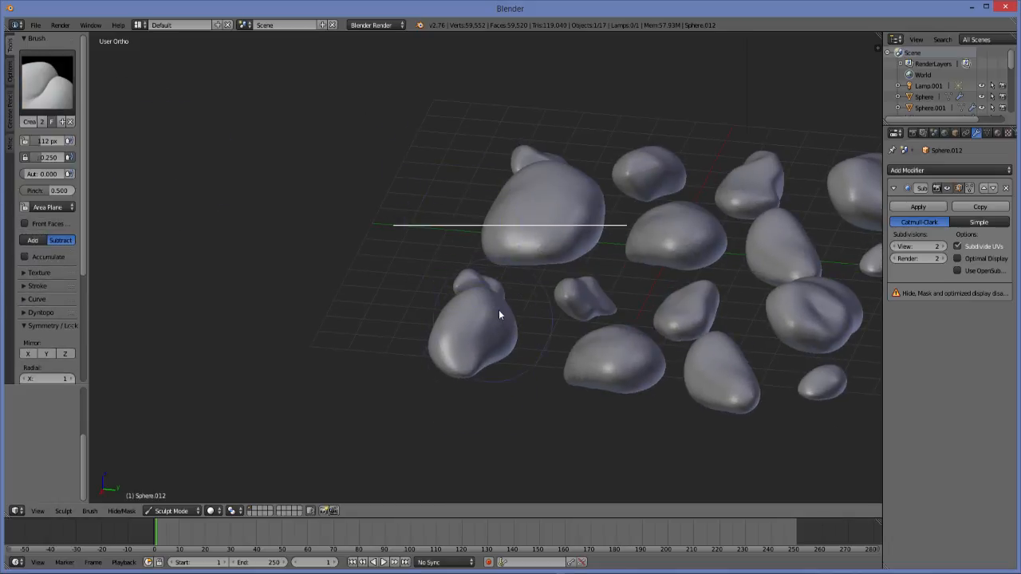
{"action": "middle_click_drag", "start_coordinate": [497, 343], "coordinate": [367, 270]}
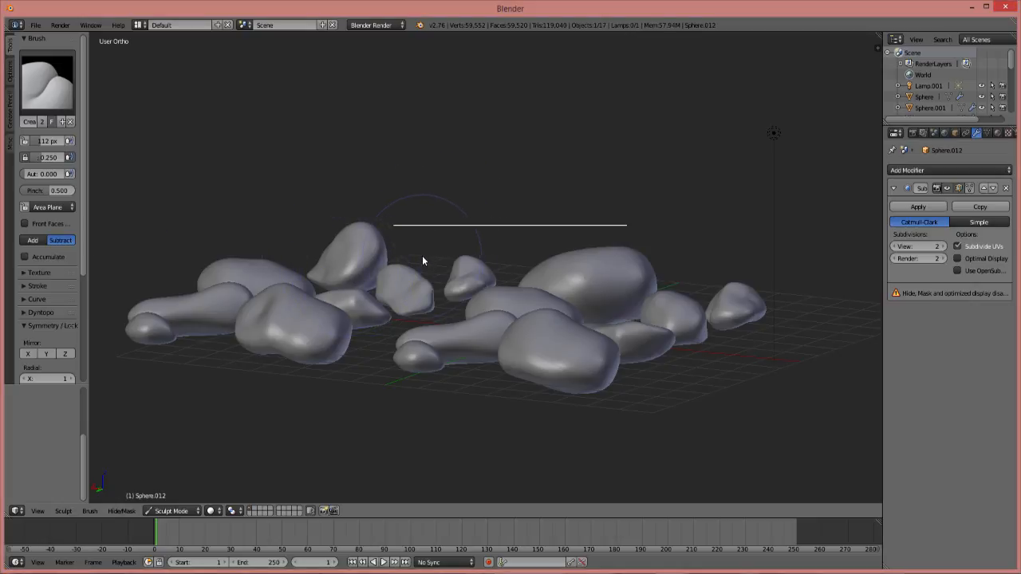
Set the Crease brush to 25 px and strength 0.679, and carve narrower creases into the Sphere.012 rock
{"action": "key", "text": "f"}
{"action": "left_click", "coordinate": [354, 233]}
{"action": "left_click", "coordinate": [358, 242]}
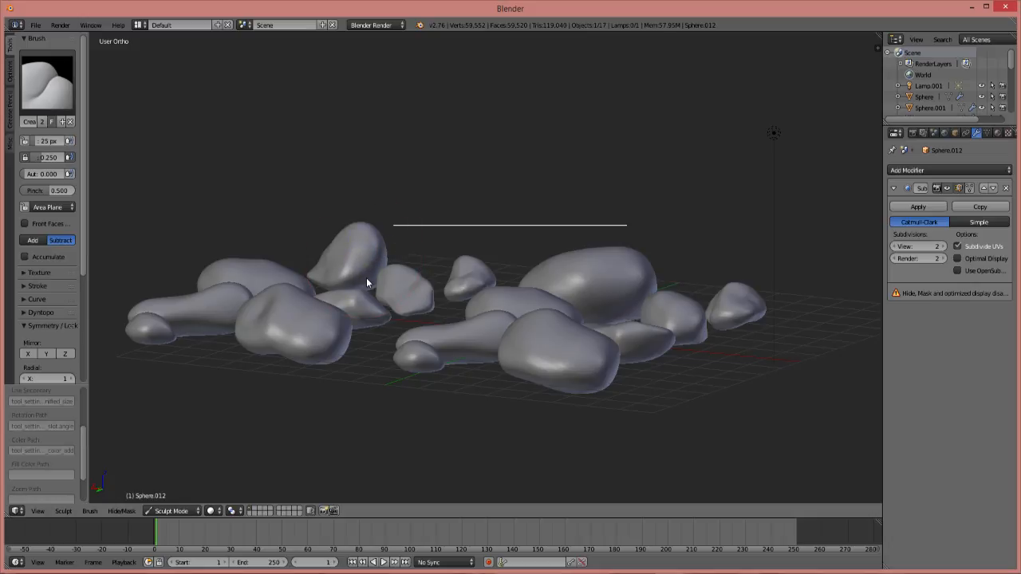
{"action": "middle_click_drag", "start_coordinate": [389, 253], "coordinate": [501, 234]}
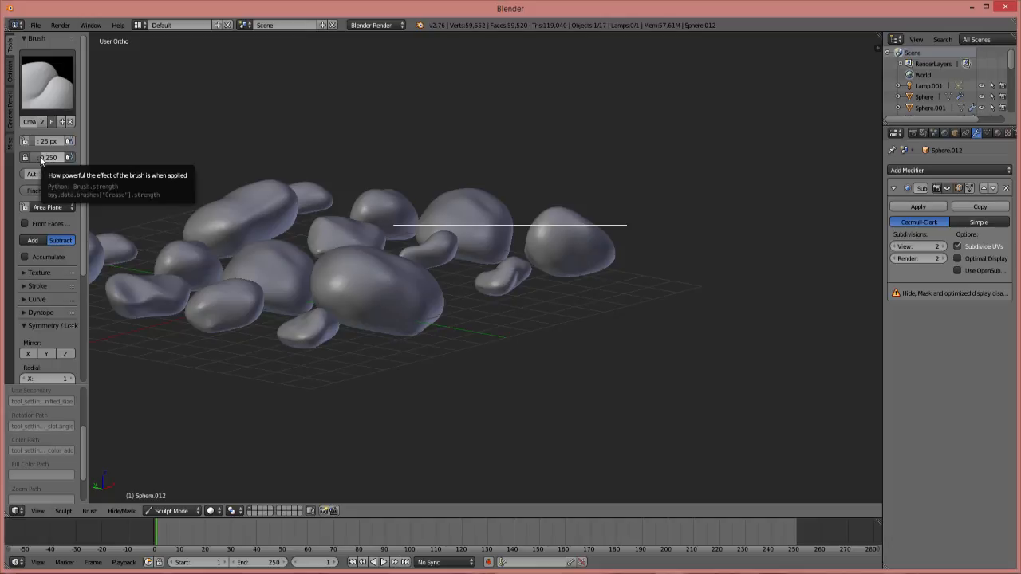
{"action": "left_click_drag", "start_coordinate": [42, 159], "coordinate": [65, 158]}
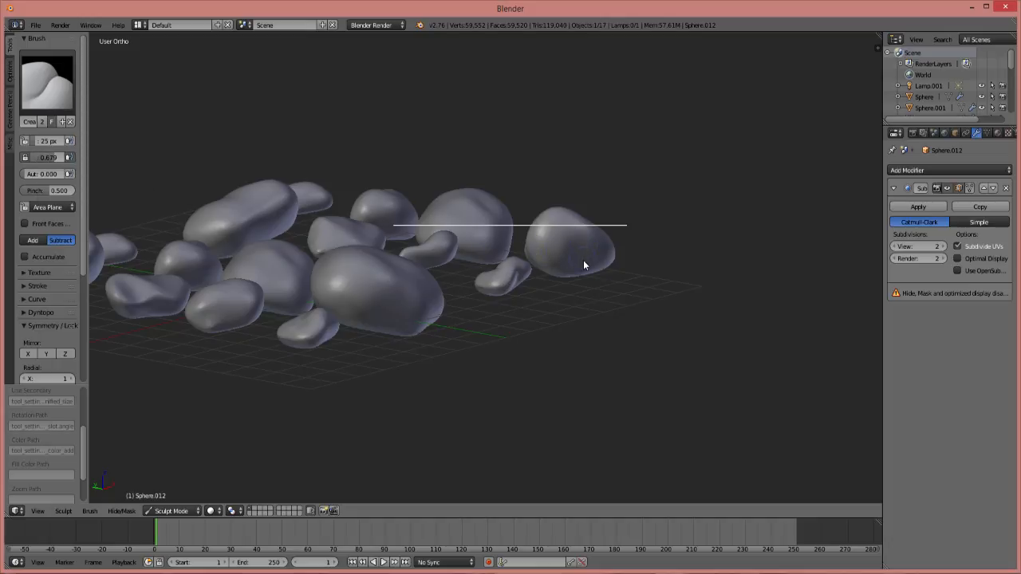
{"action": "middle_click_drag", "start_coordinate": [549, 279], "coordinate": [449, 310]}
{"action": "scroll", "coordinate": [612, 272], "scroll_direction": "up", "scroll_amount": 5}
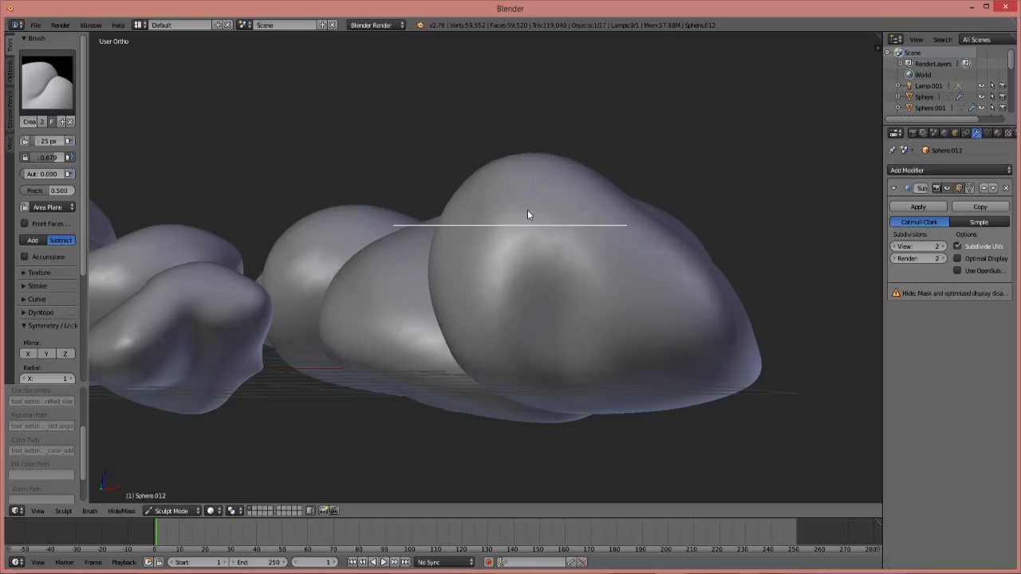
{"action": "mouse_move", "coordinate": [530, 191]}
{"action": "middle_mouse_down"}
{"action": "mouse_move", "coordinate": [553, 210]}
{"action": "mouse_move", "coordinate": [503, 240]}
{"action": "mouse_move", "coordinate": [440, 229]}
{"action": "mouse_move", "coordinate": [433, 244]}
{"action": "mouse_move", "coordinate": [462, 278]}
{"action": "mouse_move", "coordinate": [410, 219]}
{"action": "mouse_move", "coordinate": [628, 306]}
{"action": "middle_mouse_up"}
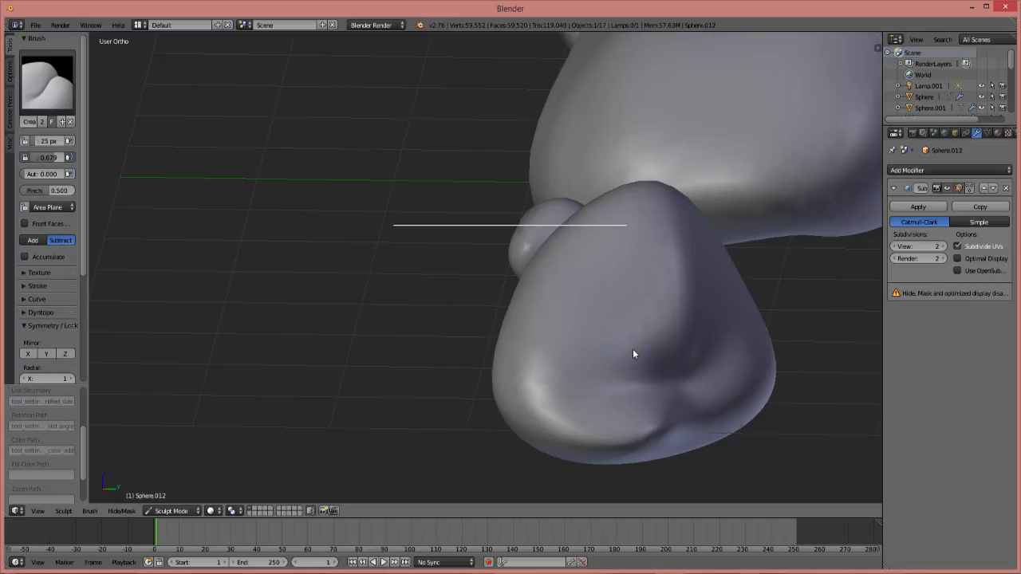
{"action": "mouse_move", "coordinate": [632, 347]}
{"action": "middle_mouse_down"}
{"action": "mouse_move", "coordinate": [739, 363]}
{"action": "mouse_move", "coordinate": [696, 337]}
{"action": "mouse_move", "coordinate": [579, 317]}
{"action": "middle_mouse_up"}
Leave the Sphere.012 rock, select the rounded duplicate Sphere.015 and put it into Sculpt Mode
{"action": "scroll", "coordinate": [695, 339], "scroll_direction": "down", "scroll_amount": 6}
{"action": "scroll", "coordinate": [691, 348], "scroll_direction": "down", "scroll_amount": 5}
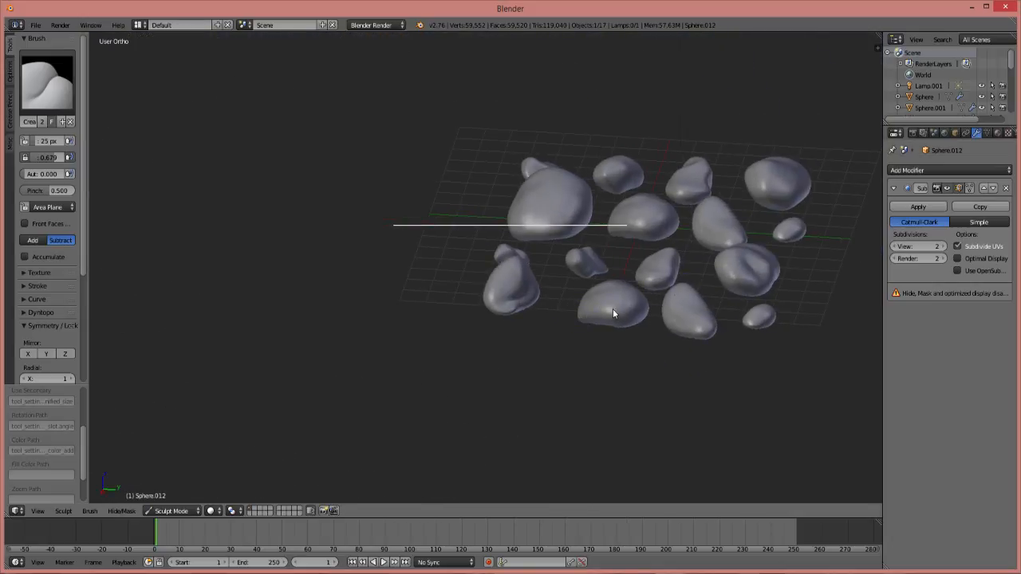
{"action": "right_click", "coordinate": [612, 310]}
{"action": "left_click", "coordinate": [158, 512]}
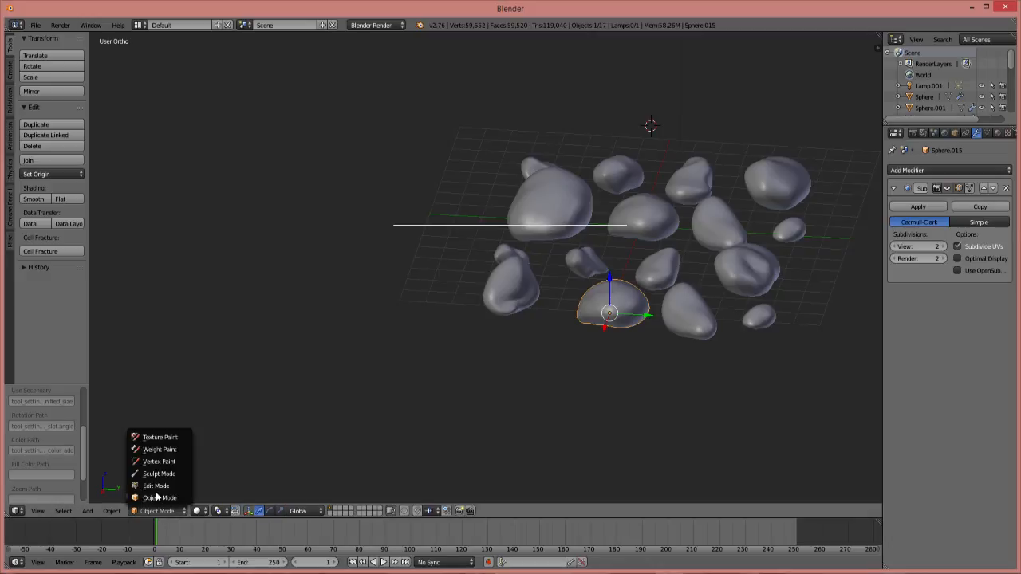
{"action": "left_click", "coordinate": [159, 474]}
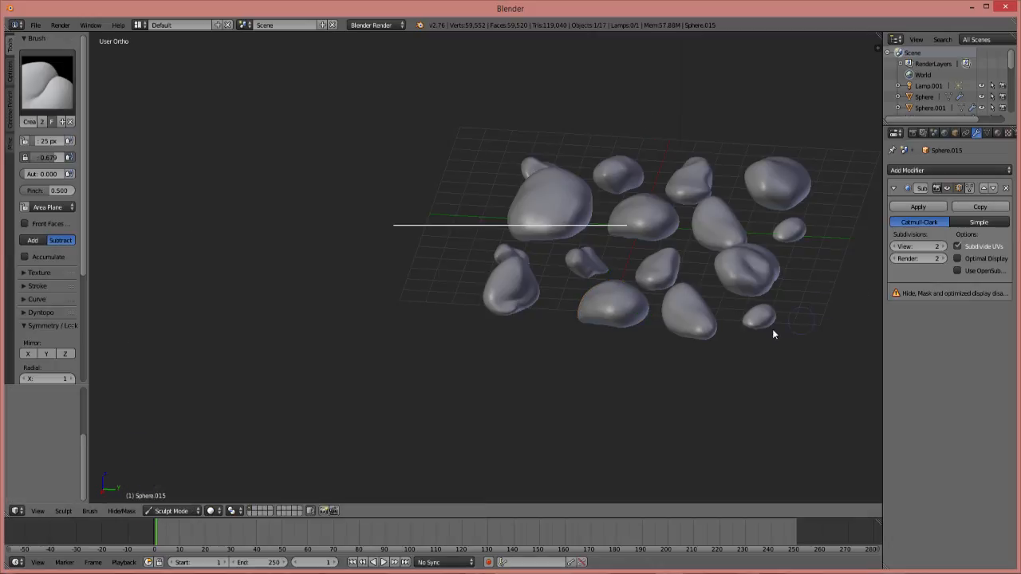
Enlarge the Crease brush to 78 px and carve a crease across the front of the Sphere.015 rock
{"action": "scroll", "coordinate": [767, 332], "scroll_direction": "up", "scroll_amount": 6}
{"action": "middle_click_drag", "start_coordinate": [750, 326], "coordinate": [433, 277], "text": "shift"}
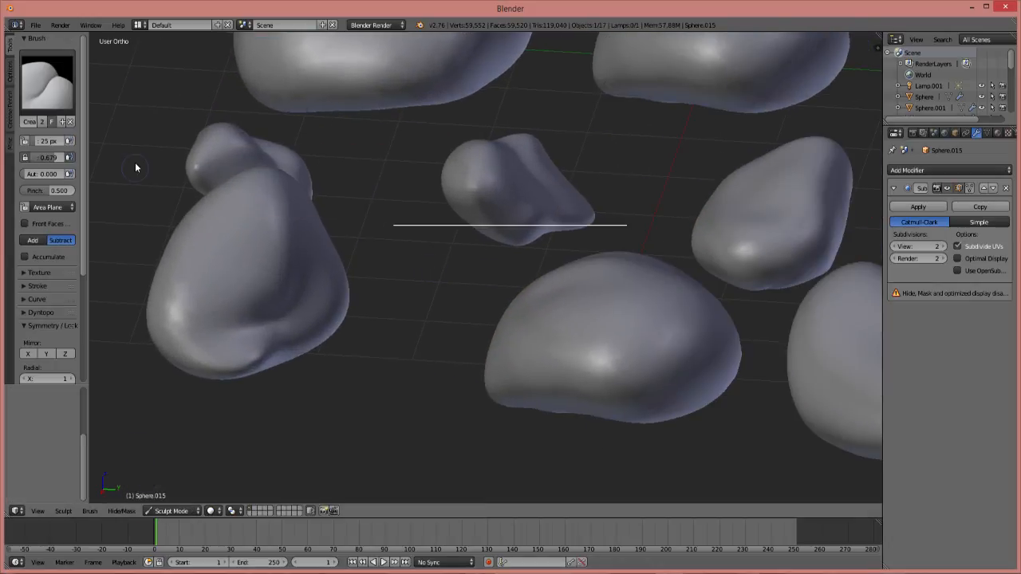
{"action": "key", "text": "f"}
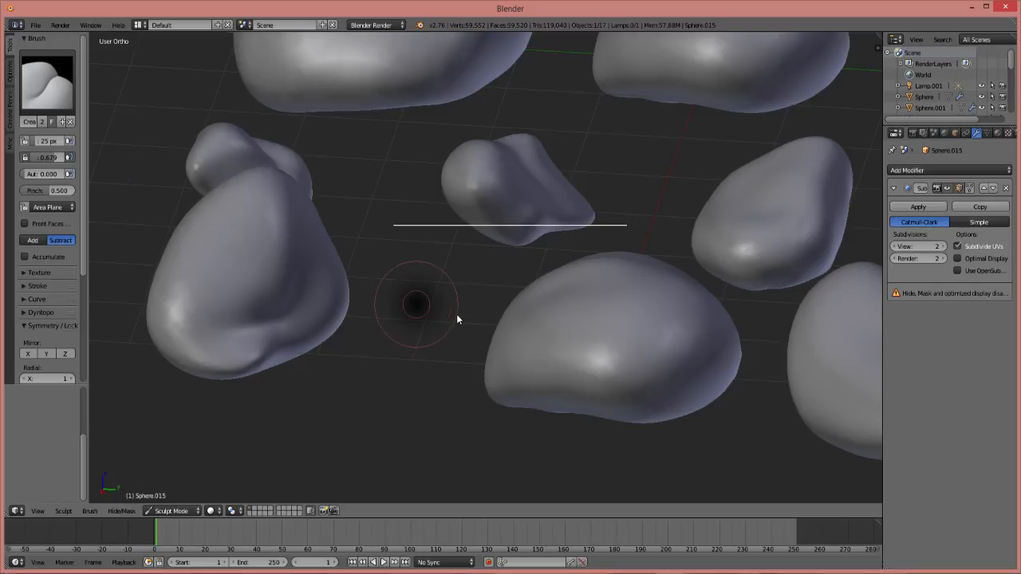
{"action": "left_click", "coordinate": [456, 313]}
{"action": "mouse_move", "coordinate": [591, 347]}
{"action": "left_mouse_down"}
{"action": "mouse_move", "coordinate": [612, 354]}
{"action": "mouse_move", "coordinate": [489, 357]}
{"action": "left_mouse_up"}
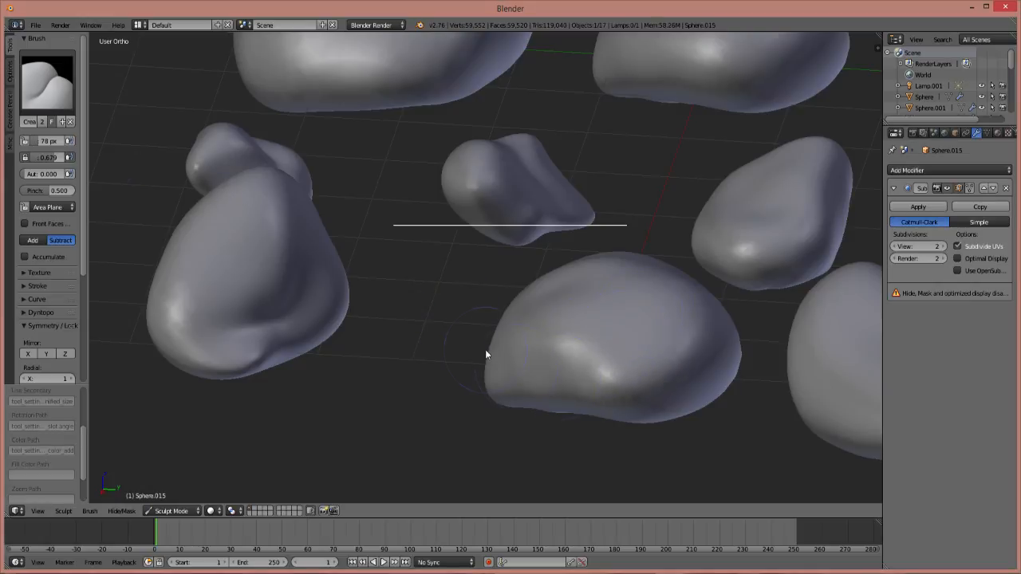
Carve further creases into the remaining sides of the Sphere.015 rock with the 78 px Crease brush at strength 0.679
{"action": "middle_click_drag", "start_coordinate": [671, 407], "coordinate": [342, 211]}
{"action": "mouse_move", "coordinate": [401, 309]}
{"action": "left_mouse_down"}
{"action": "mouse_move", "coordinate": [474, 328]}
{"action": "mouse_move", "coordinate": [381, 247]}
{"action": "mouse_move", "coordinate": [426, 272]}
{"action": "mouse_move", "coordinate": [424, 259]}
{"action": "left_mouse_up"}
{"action": "middle_click_drag", "start_coordinate": [435, 205], "coordinate": [250, 253]}
{"action": "mouse_move", "coordinate": [379, 141]}
{"action": "left_mouse_down"}
{"action": "mouse_move", "coordinate": [310, 201]}
{"action": "mouse_move", "coordinate": [292, 232]}
{"action": "mouse_move", "coordinate": [317, 219]}
{"action": "left_mouse_up"}
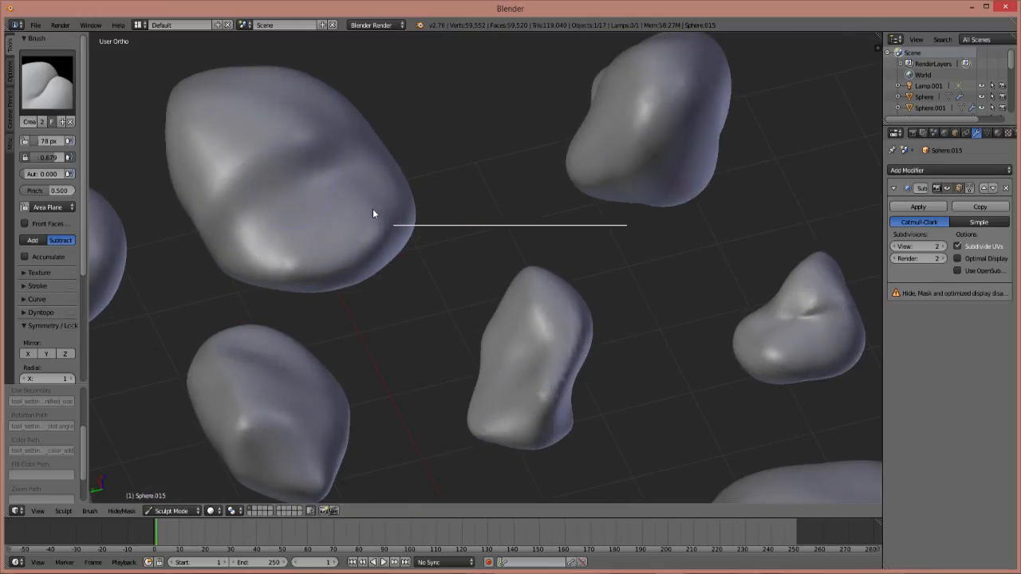
{"action": "middle_click_drag", "start_coordinate": [379, 260], "coordinate": [689, 230]}
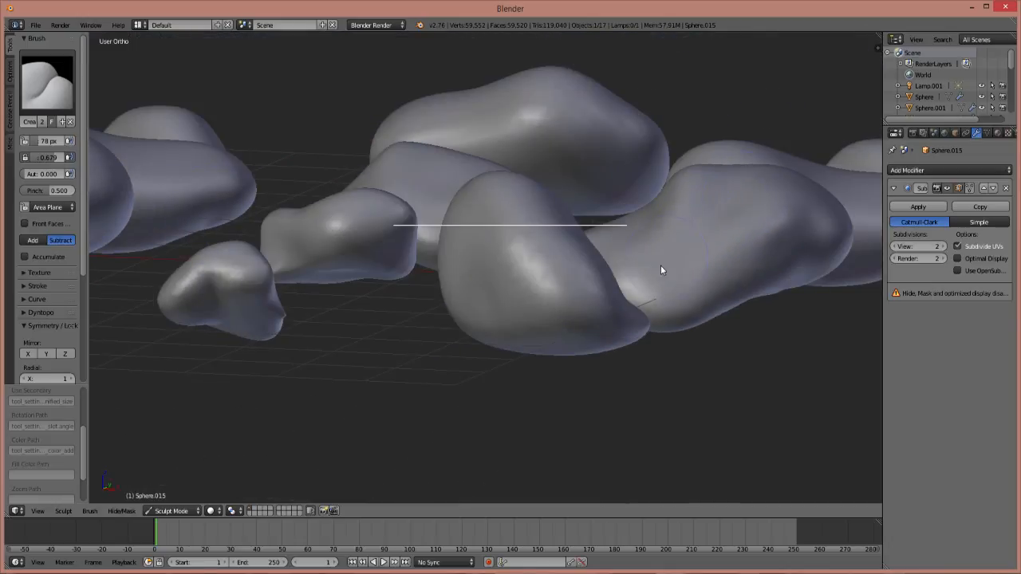
{"action": "middle_click_drag", "start_coordinate": [793, 276], "coordinate": [674, 294]}
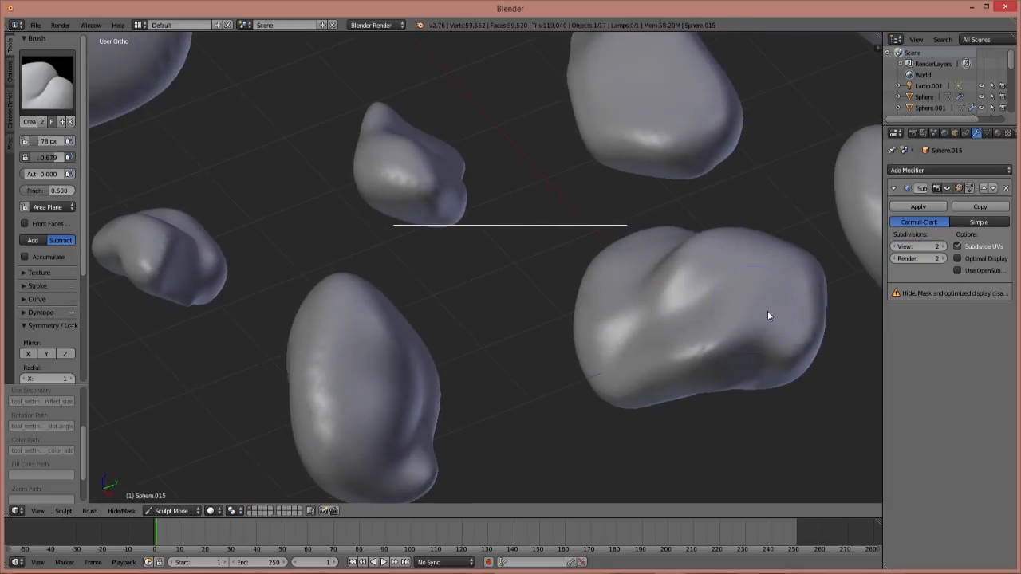
{"action": "left_click_drag", "start_coordinate": [767, 317], "coordinate": [674, 362]}
Soften the creases on the Sphere.015 rock with the Smooth brush at 78 px and strength 0.500
{"action": "left_click", "coordinate": [47, 80]}
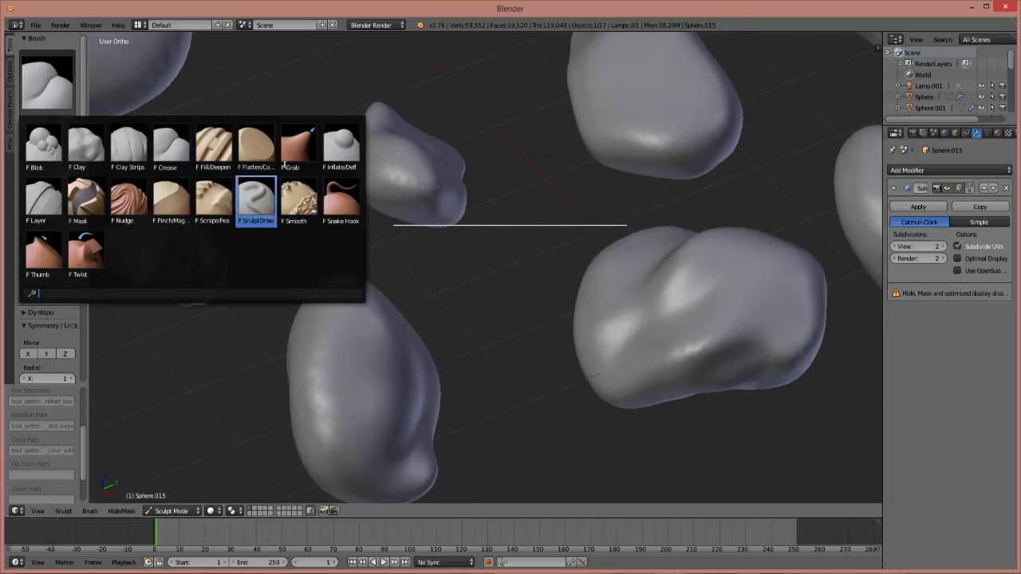
{"action": "left_click", "coordinate": [296, 203]}
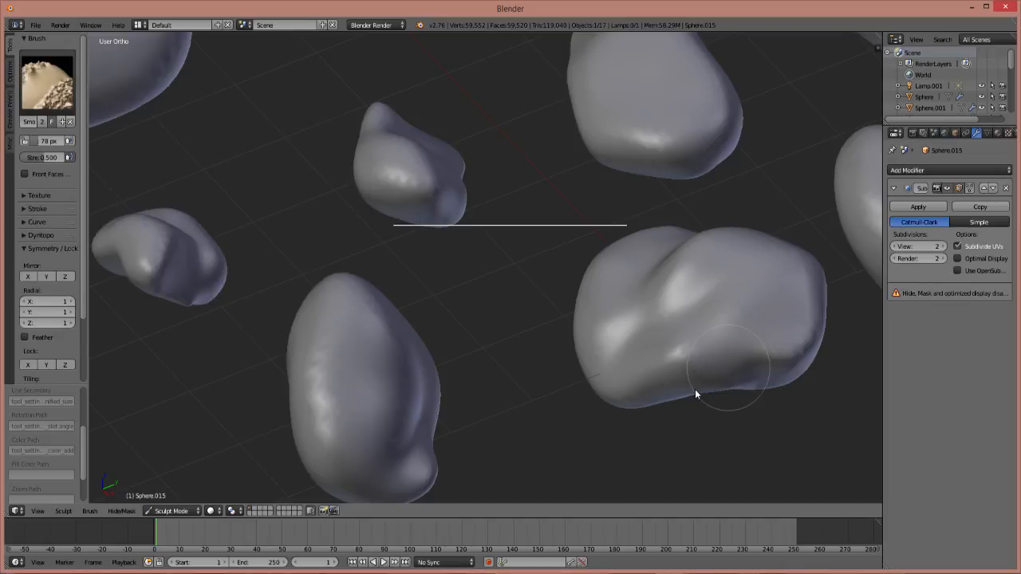
{"action": "mouse_move", "coordinate": [755, 391]}
{"action": "middle_mouse_down"}
{"action": "mouse_move", "coordinate": [659, 308]}
{"action": "mouse_move", "coordinate": [608, 285]}
{"action": "middle_mouse_up"}
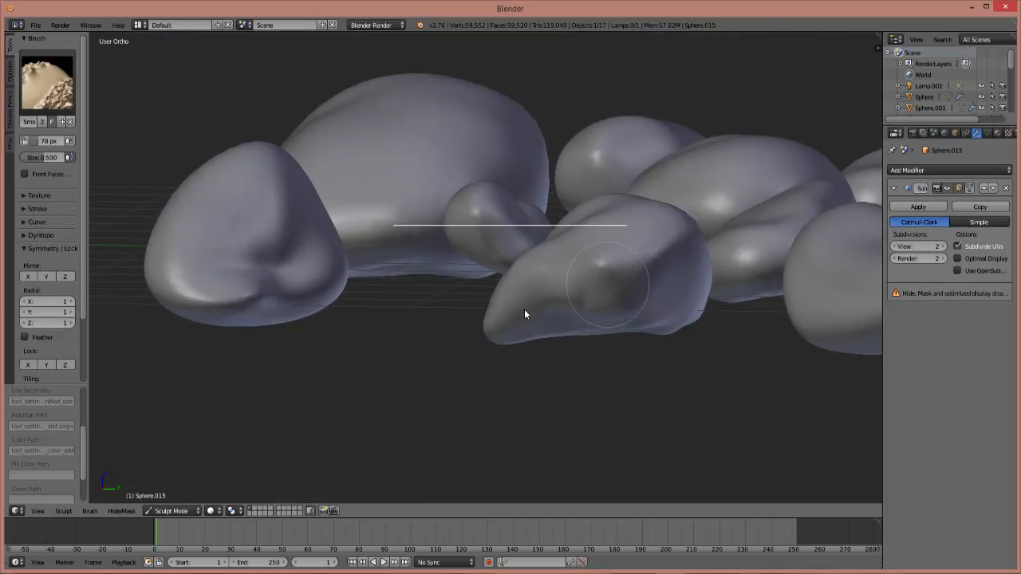
{"action": "middle_click_drag", "start_coordinate": [652, 257], "coordinate": [332, 271]}
Select the elongated duplicated rock Sphere.014 and put it into Sculpt Mode
{"action": "scroll", "coordinate": [658, 292], "scroll_direction": "down", "scroll_amount": 5}
{"action": "scroll", "coordinate": [647, 290], "scroll_direction": "up", "scroll_amount": 3}
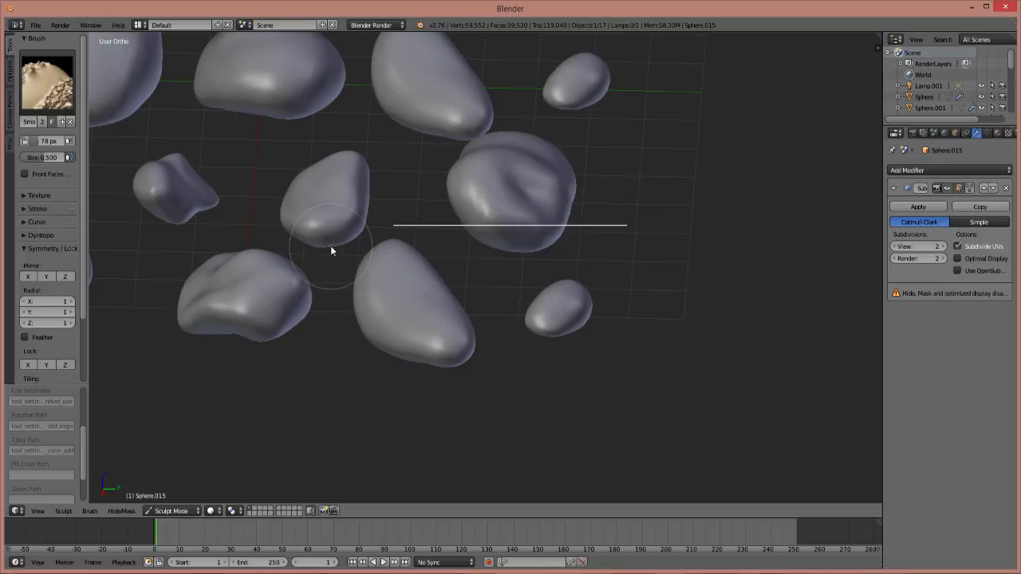
{"action": "right_click_drag", "start_coordinate": [388, 325], "coordinate": [402, 335]}
{"action": "right_click", "coordinate": [402, 335]}
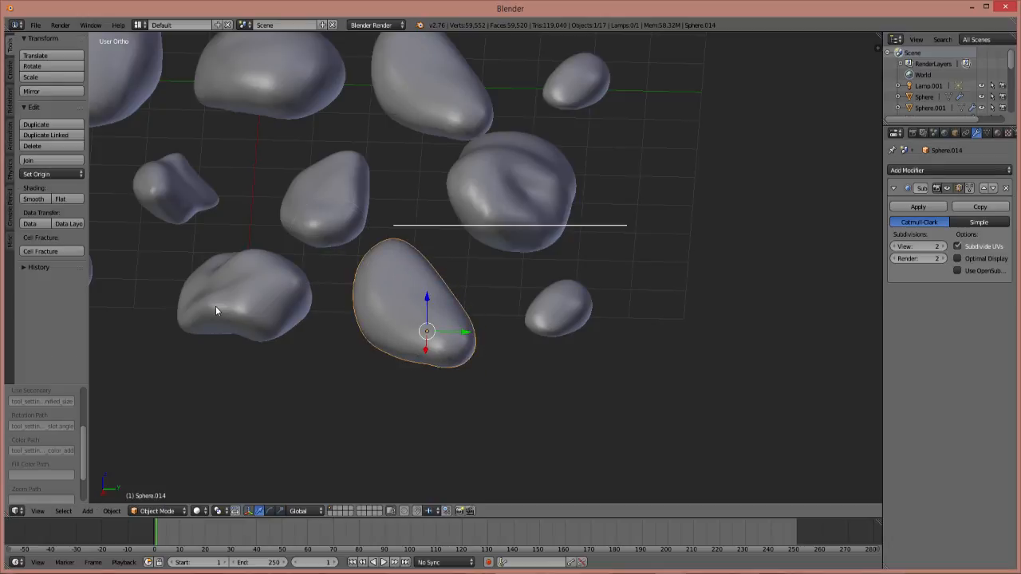
{"action": "left_click", "coordinate": [164, 511]}
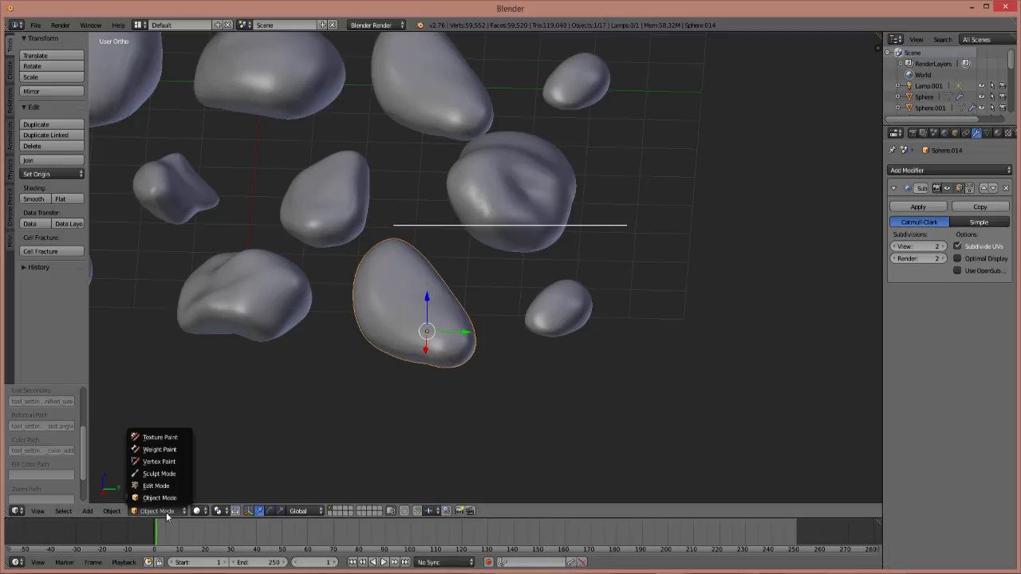
{"action": "left_click", "coordinate": [169, 473]}
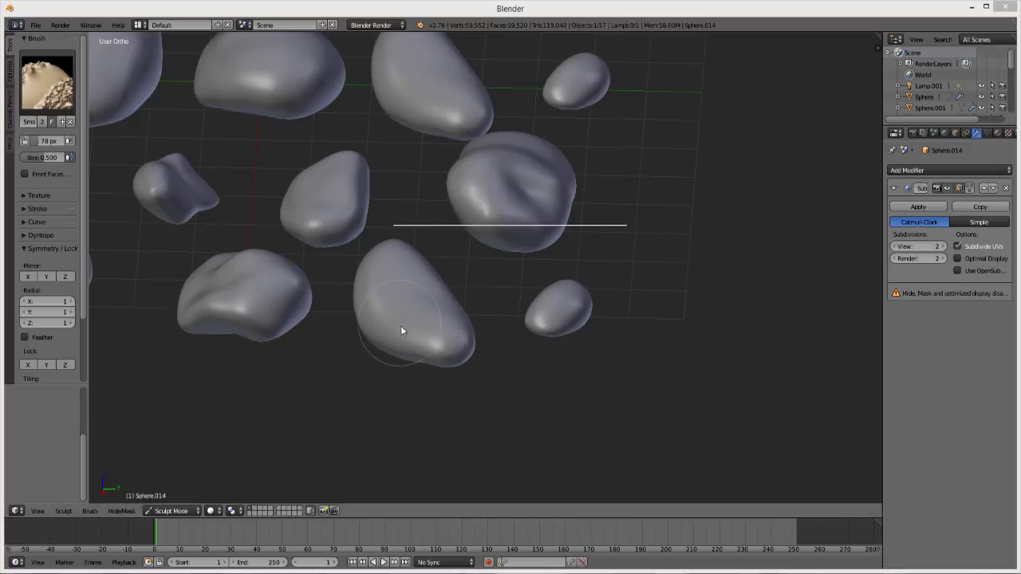
Smooth the narrow end of the Sphere.014 rock, and flatten its surface with the Scrape brush at 78 px and strength 0.500
{"action": "mouse_move", "coordinate": [483, 312]}
{"action": "left_mouse_down"}
{"action": "mouse_move", "coordinate": [433, 360]}
{"action": "mouse_move", "coordinate": [363, 402]}
{"action": "left_mouse_up"}
{"action": "left_click", "coordinate": [70, 102]}
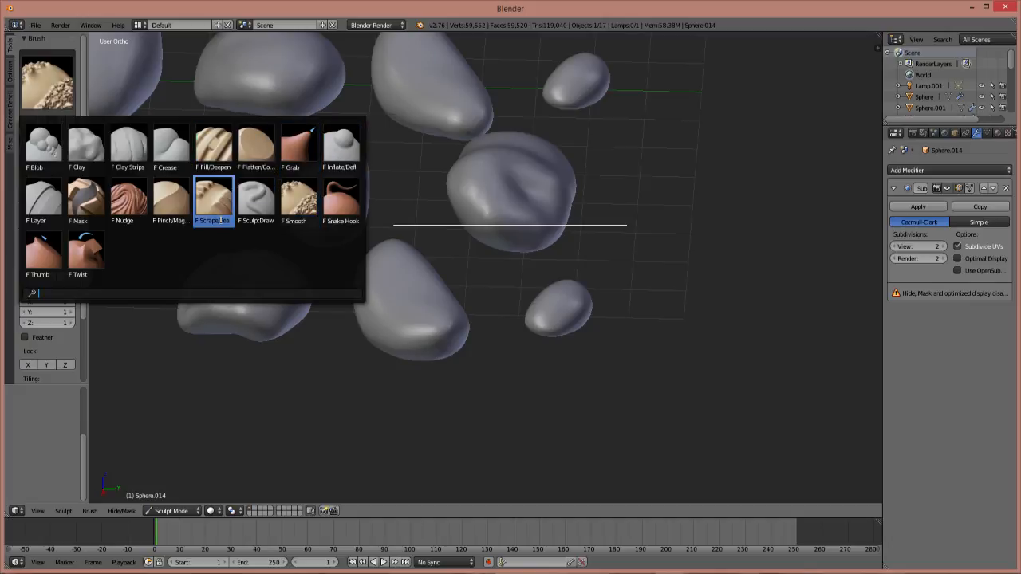
{"action": "left_click", "coordinate": [217, 209]}
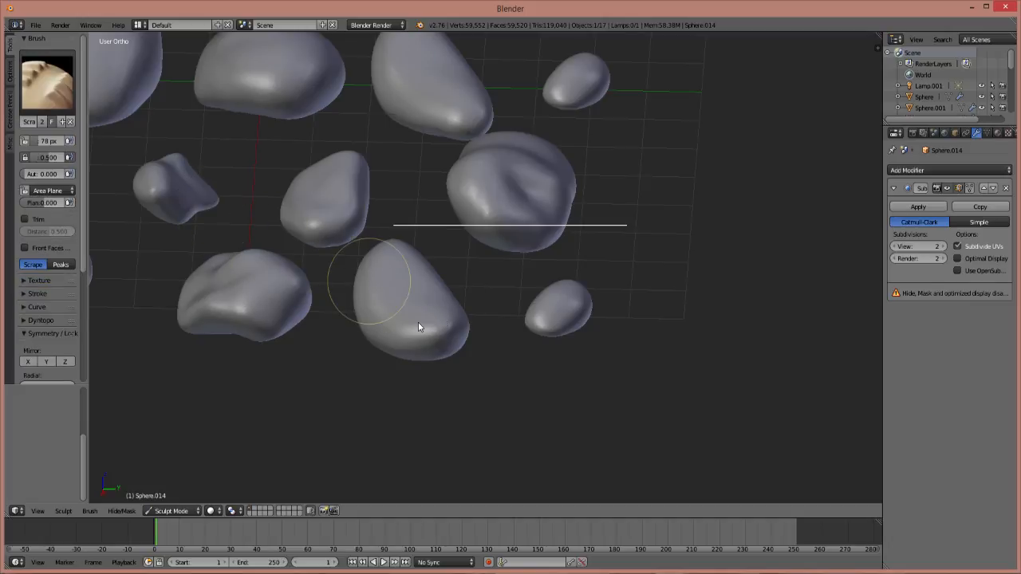
{"action": "left_click_drag", "start_coordinate": [420, 332], "coordinate": [402, 277]}
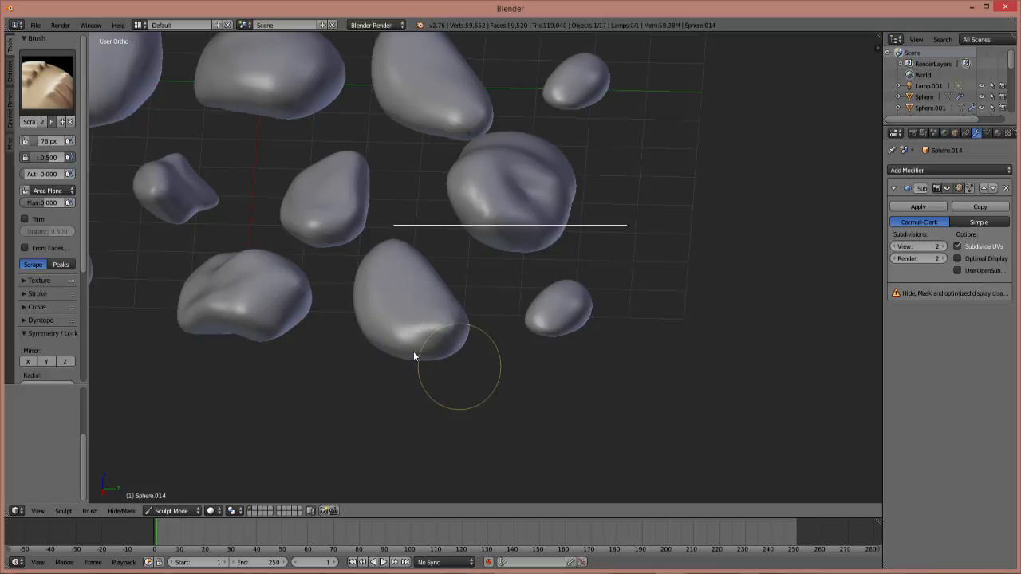
Push the surface of the Sphere.014 rock into a new shape with the Thumb brush at 78 px and strength 0.500, undoing one stroke
{"action": "left_click", "coordinate": [61, 89]}
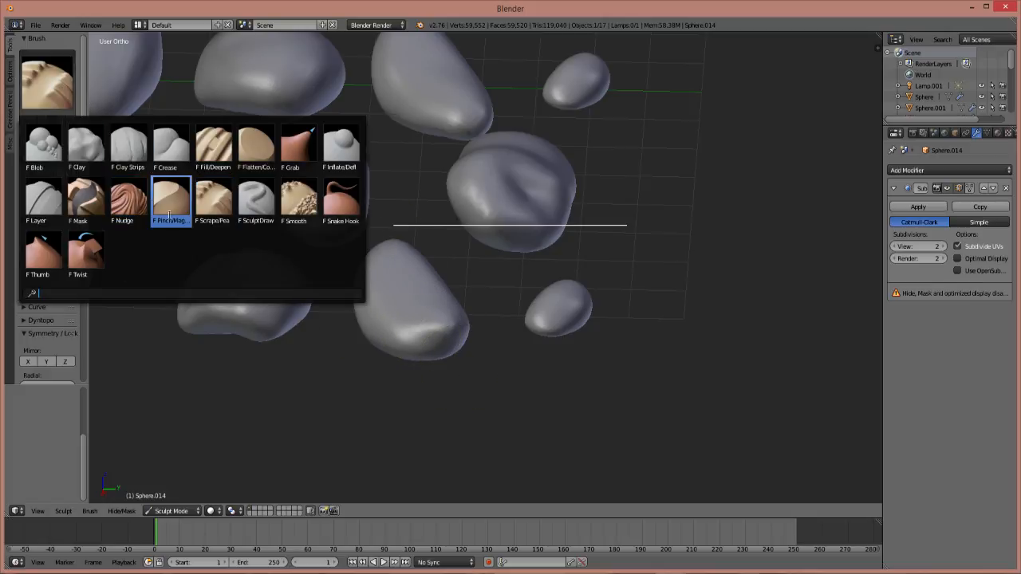
{"action": "left_click", "coordinate": [49, 265]}
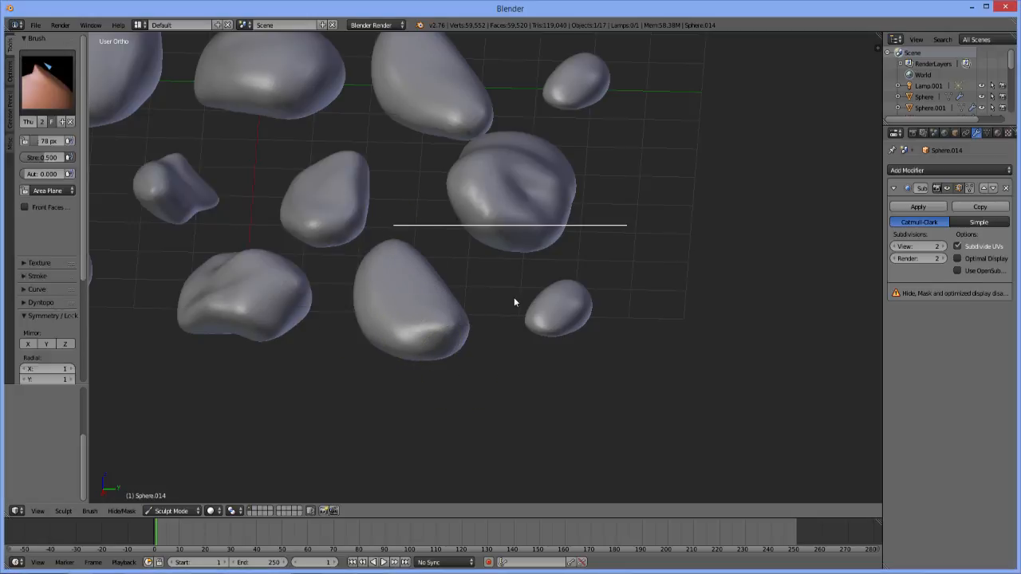
{"action": "mouse_move", "coordinate": [473, 320]}
{"action": "middle_mouse_down"}
{"action": "mouse_move", "coordinate": [519, 324]}
{"action": "mouse_move", "coordinate": [445, 263]}
{"action": "middle_mouse_up"}
{"action": "middle_click_drag", "start_coordinate": [547, 292], "coordinate": [373, 354]}
{"action": "middle_click_drag", "start_coordinate": [494, 196], "coordinate": [415, 157]}
{"action": "left_click_drag", "start_coordinate": [395, 163], "coordinate": [339, 274]}
{"action": "key", "text": "ctrl+z"}
{"action": "left_click_drag", "start_coordinate": [486, 159], "coordinate": [447, 188]}
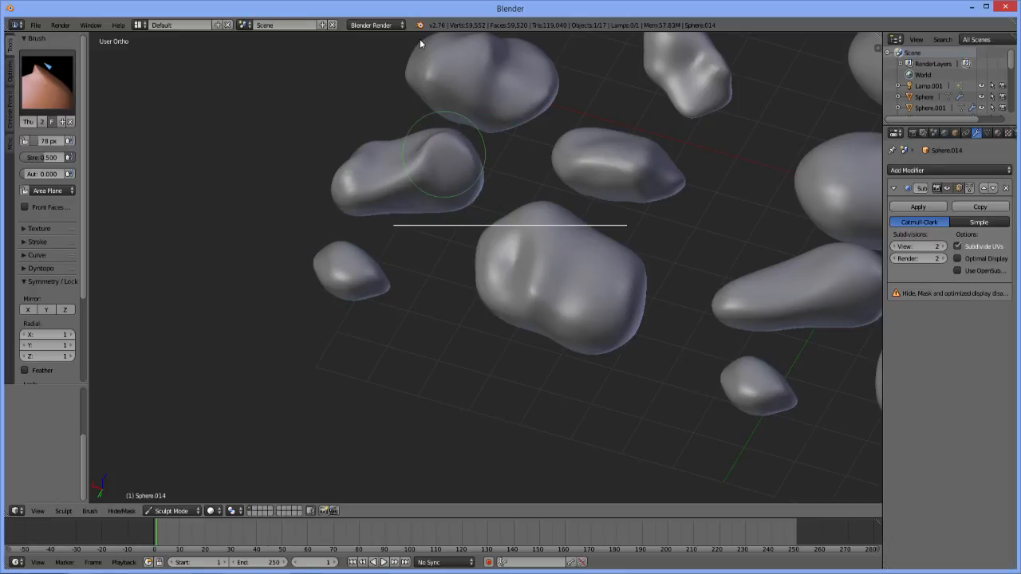
Soften the reshaped surface of the Sphere.014 rock with the Smooth brush at 78 px and strength 0.500
{"action": "mouse_move", "coordinate": [430, 173]}
{"action": "middle_mouse_down"}
{"action": "mouse_move", "coordinate": [481, 159]}
{"action": "mouse_move", "coordinate": [501, 170]}
{"action": "mouse_move", "coordinate": [629, 154]}
{"action": "mouse_move", "coordinate": [495, 200]}
{"action": "middle_mouse_up"}
{"action": "left_click", "coordinate": [53, 60]}
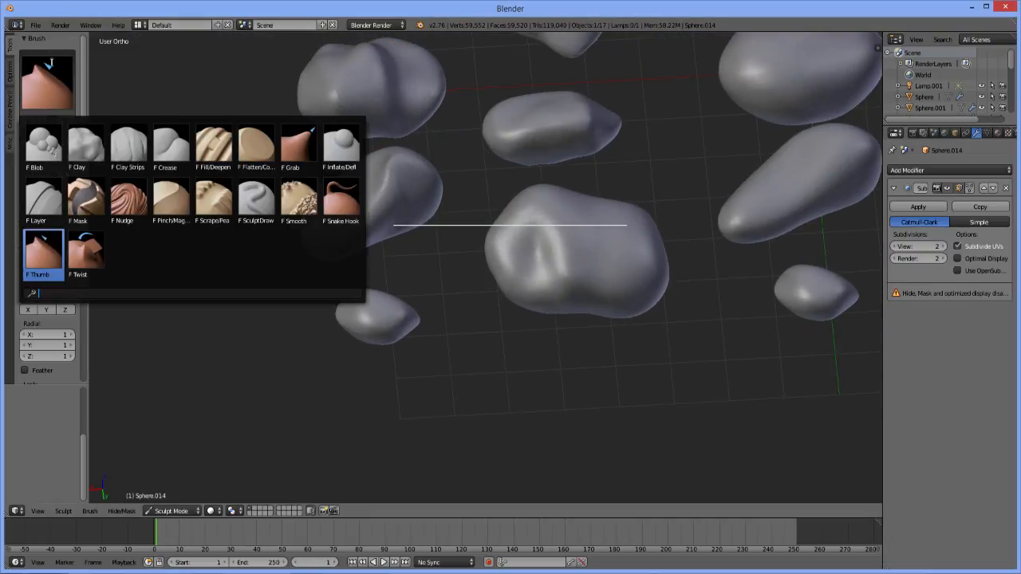
{"action": "left_click", "coordinate": [302, 201]}
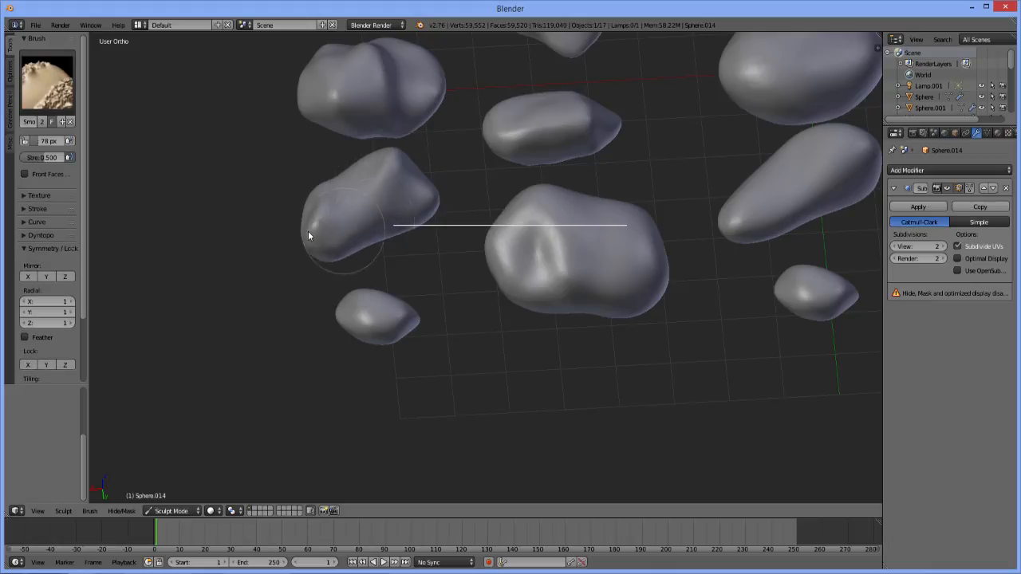
{"action": "middle_click_drag", "start_coordinate": [463, 210], "coordinate": [417, 224]}
{"action": "middle_click_drag", "start_coordinate": [426, 267], "coordinate": [454, 242]}
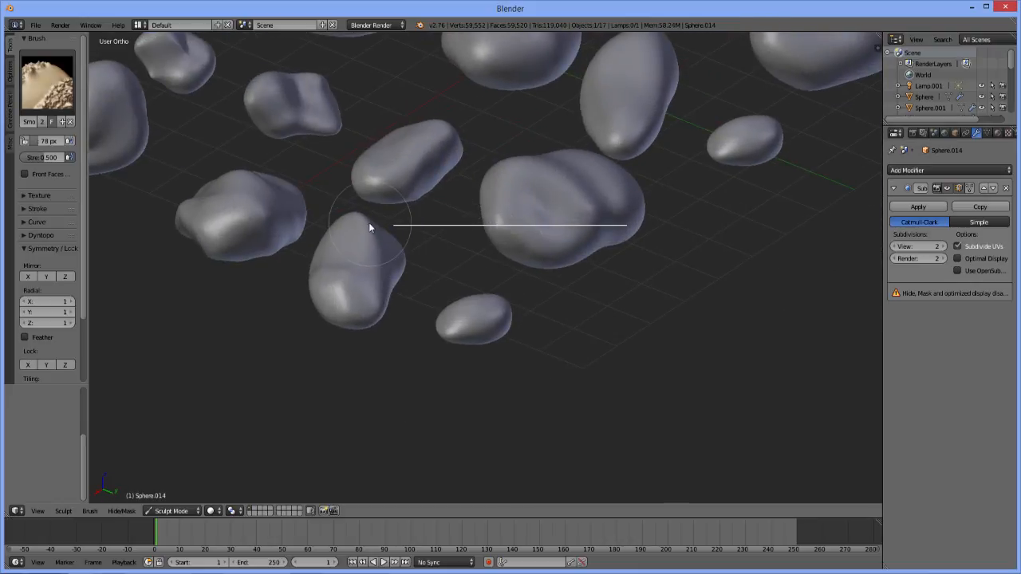
{"action": "middle_click_drag", "start_coordinate": [436, 276], "coordinate": [333, 335]}
{"action": "middle_click_drag", "start_coordinate": [394, 301], "coordinate": [406, 232]}
Leave Sculpt Mode on Sphere.014, select the small duplicated rock Sphere.013 and put it into Sculpt Mode
{"action": "scroll", "coordinate": [406, 230], "scroll_direction": "down", "scroll_amount": 5}
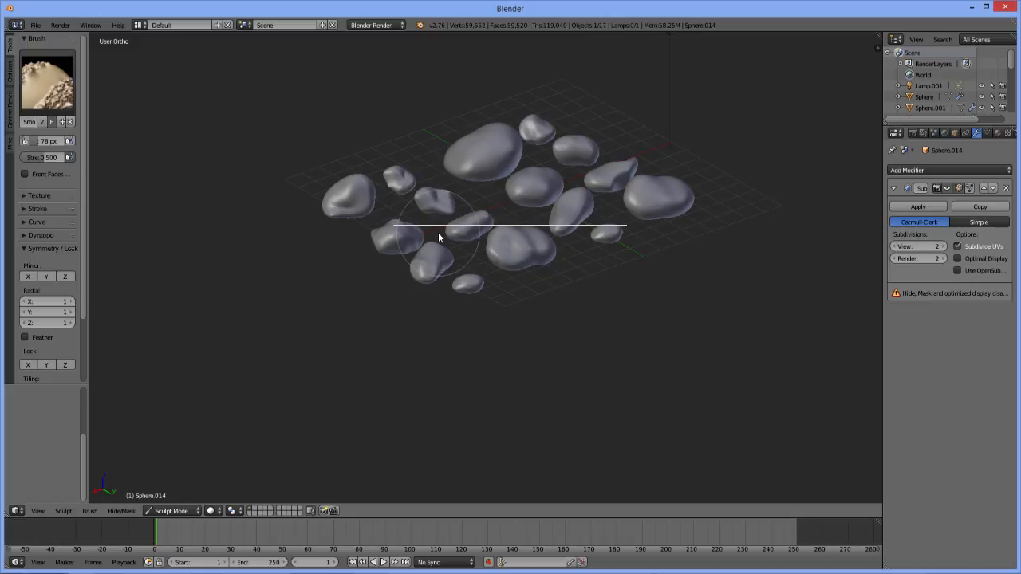
{"action": "key", "text": "Tab"}
{"action": "right_click", "coordinate": [476, 287]}
{"action": "scroll", "coordinate": [488, 293], "scroll_direction": "up", "scroll_amount": 7}
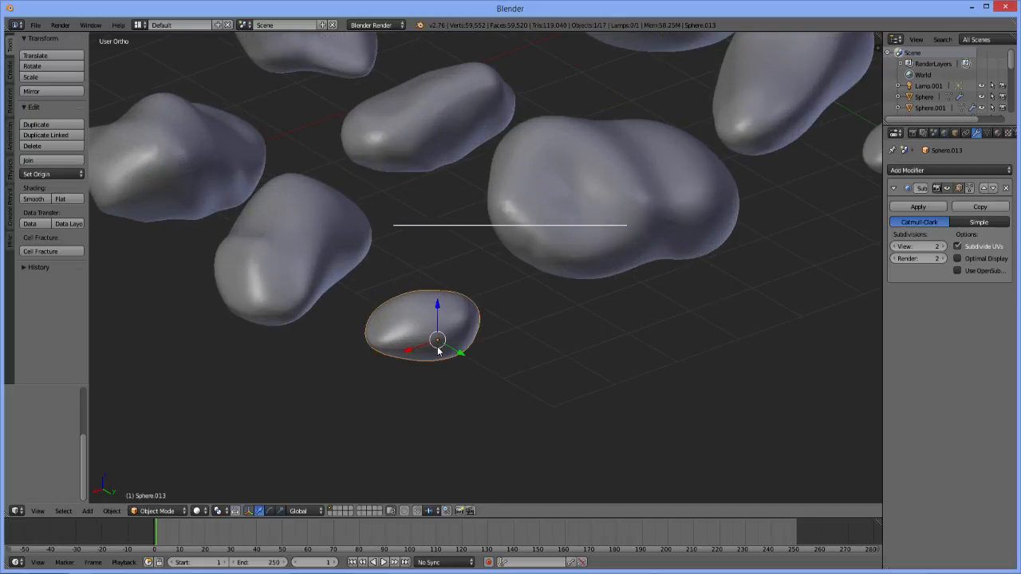
{"action": "key", "text": "Tab"}
{"action": "key", "text": "Tab"}
{"action": "left_click", "coordinate": [162, 514]}
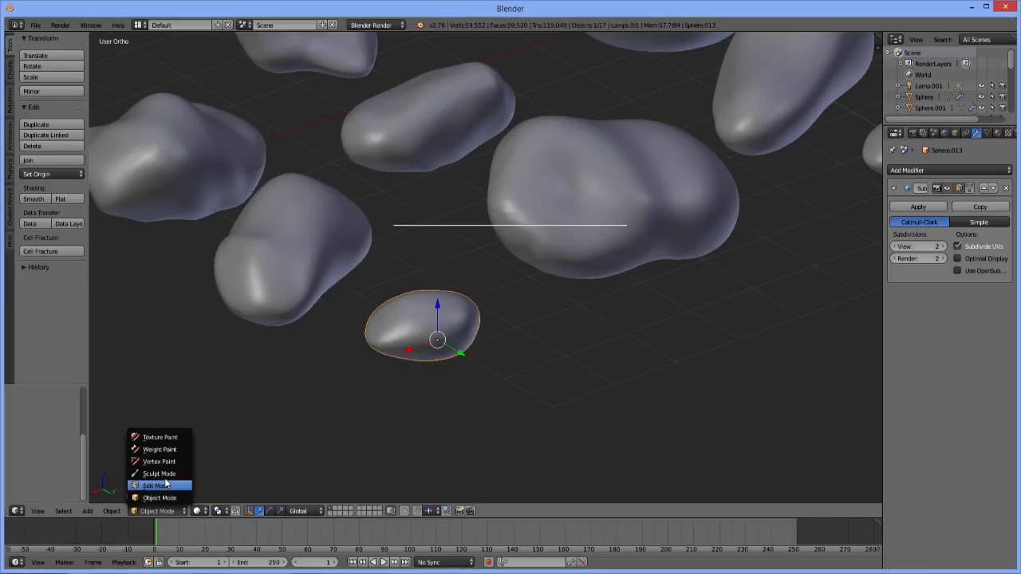
{"action": "left_click", "coordinate": [170, 481]}
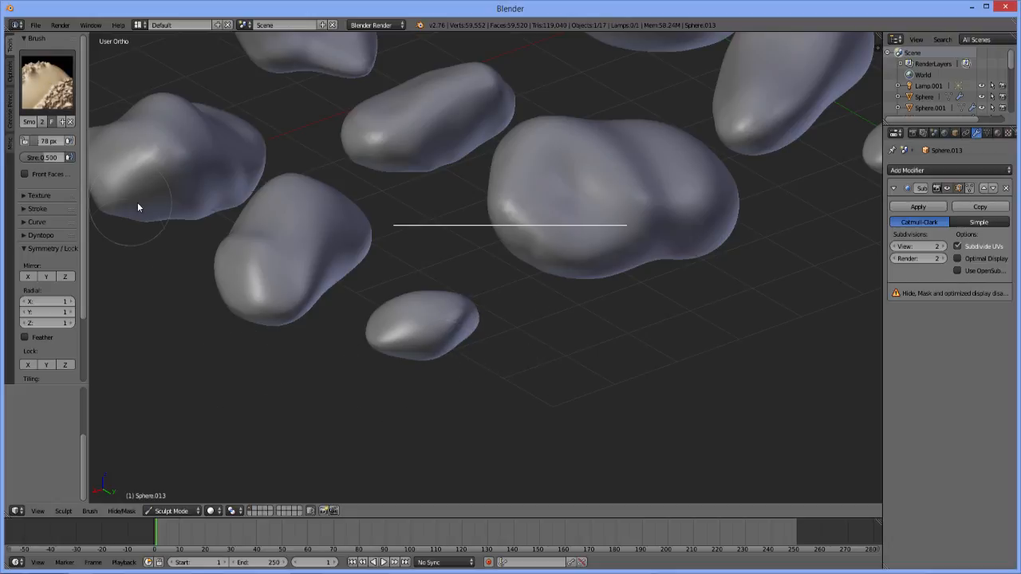
Build up the surface of the Sphere.013 rock with the Clay Strips brush at 78 px and strength 0.500
{"action": "left_click", "coordinate": [48, 80]}
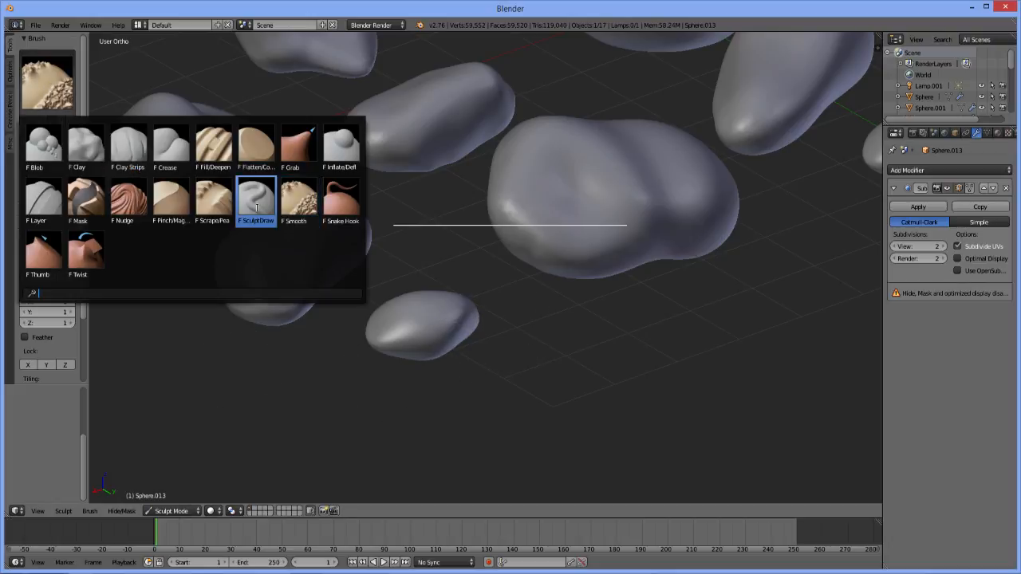
{"action": "left_click", "coordinate": [114, 149]}
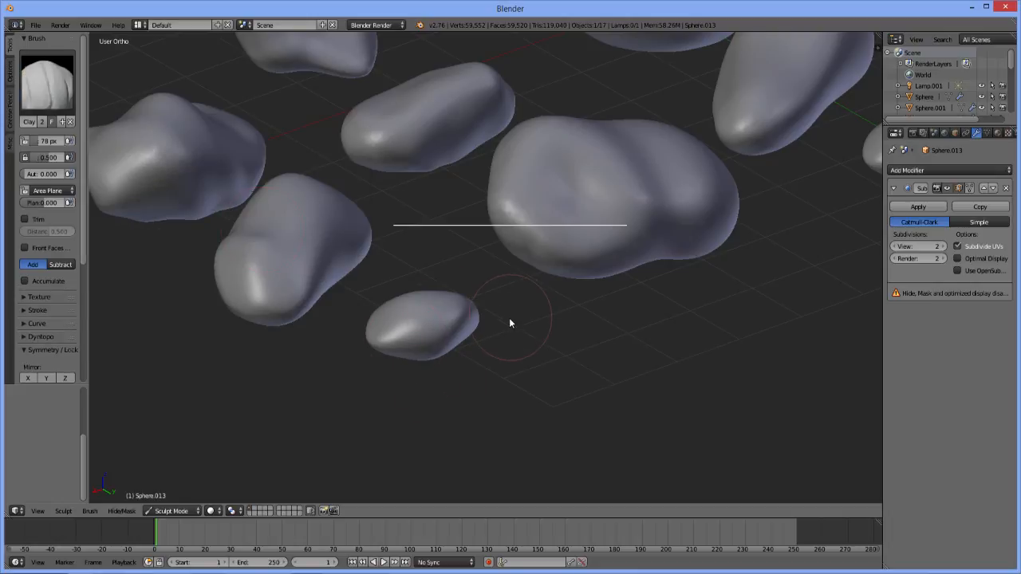
{"action": "middle_click_drag", "start_coordinate": [510, 321], "coordinate": [450, 311]}
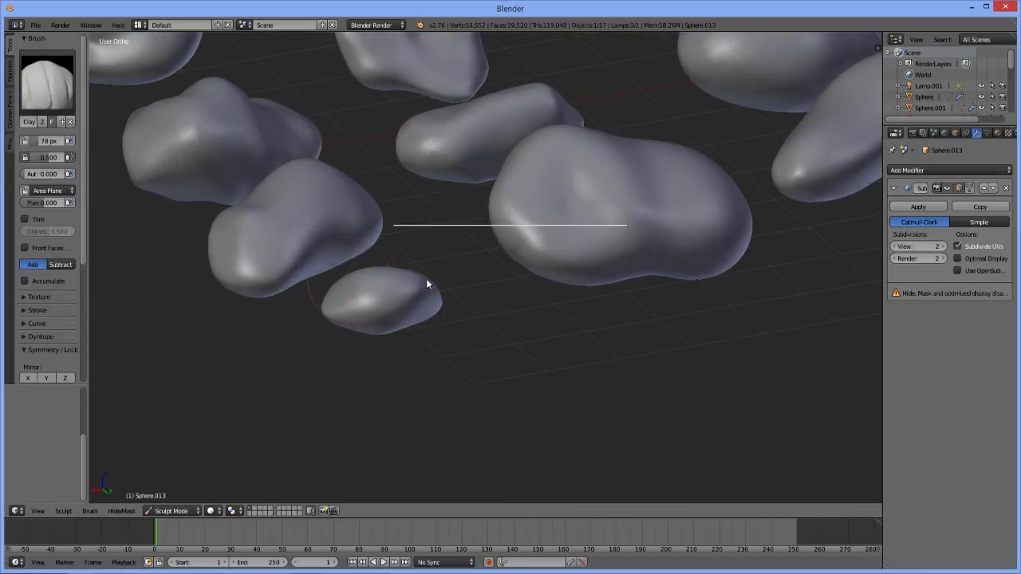
{"action": "left_click_drag", "start_coordinate": [364, 326], "coordinate": [358, 319]}
{"action": "middle_click_drag", "start_coordinate": [471, 303], "coordinate": [372, 319]}
{"action": "mouse_move", "coordinate": [340, 230]}
{"action": "left_mouse_down"}
{"action": "mouse_move", "coordinate": [346, 209]}
{"action": "mouse_move", "coordinate": [274, 230]}
{"action": "mouse_move", "coordinate": [328, 217]}
{"action": "left_mouse_up"}
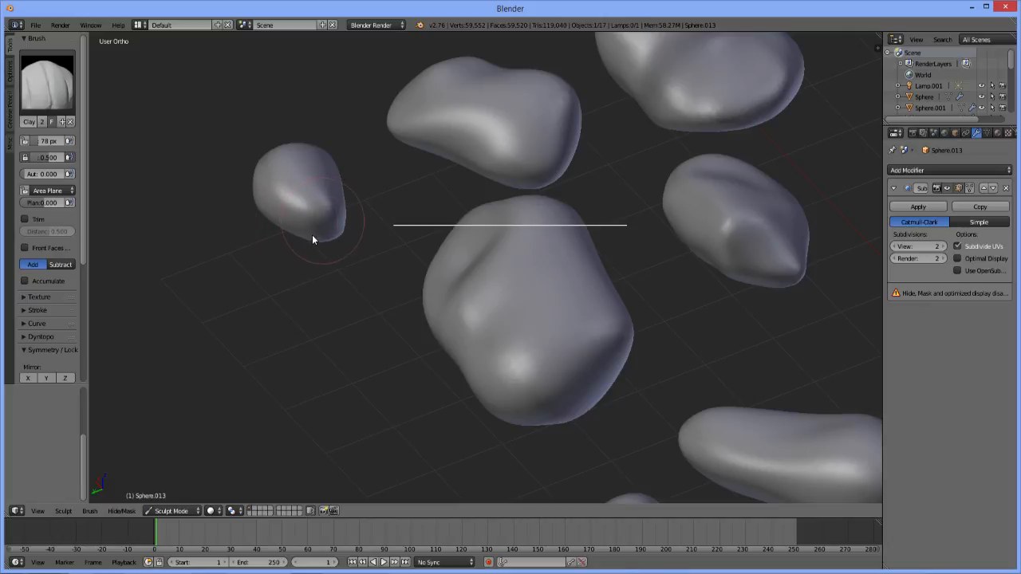
Carve creases into the Sphere.013 rock with the Crease brush set to Subtract at 78 px and strength 0.679
{"action": "left_click", "coordinate": [27, 88]}
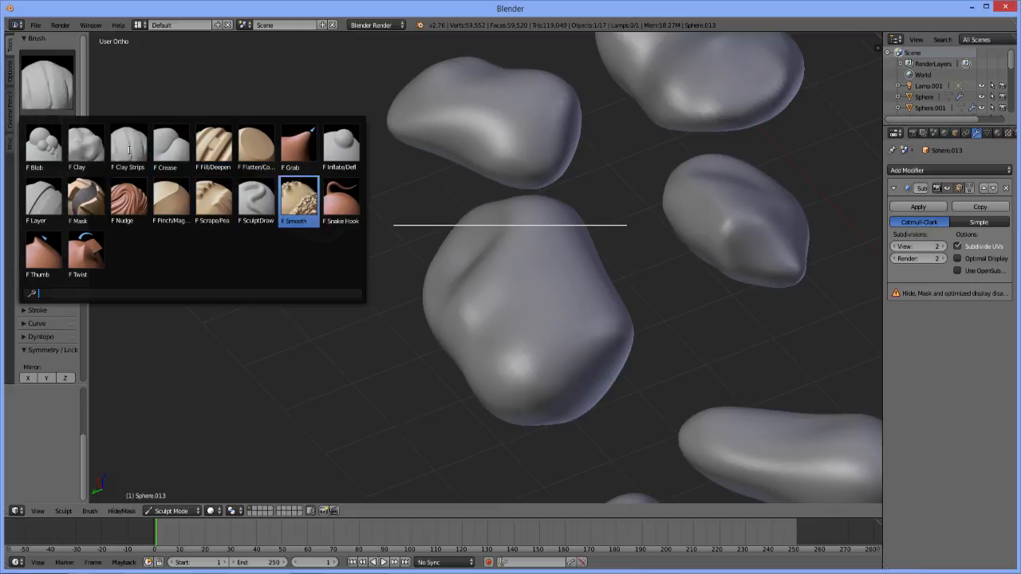
{"action": "left_click", "coordinate": [180, 147]}
{"action": "mouse_move", "coordinate": [311, 182]}
{"action": "left_mouse_down"}
{"action": "mouse_move", "coordinate": [332, 241]}
{"action": "mouse_move", "coordinate": [356, 178]}
{"action": "left_mouse_up"}
{"action": "mouse_move", "coordinate": [348, 174]}
{"action": "middle_mouse_down"}
{"action": "mouse_move", "coordinate": [432, 216]}
{"action": "mouse_move", "coordinate": [389, 260]}
{"action": "middle_mouse_up"}
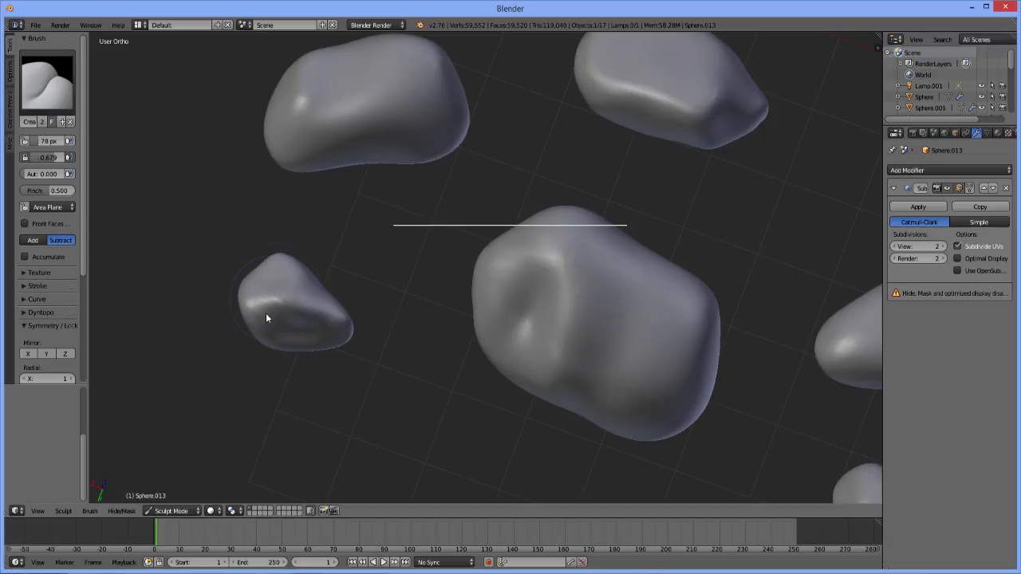
{"action": "middle_click_drag", "start_coordinate": [291, 281], "coordinate": [659, 501]}
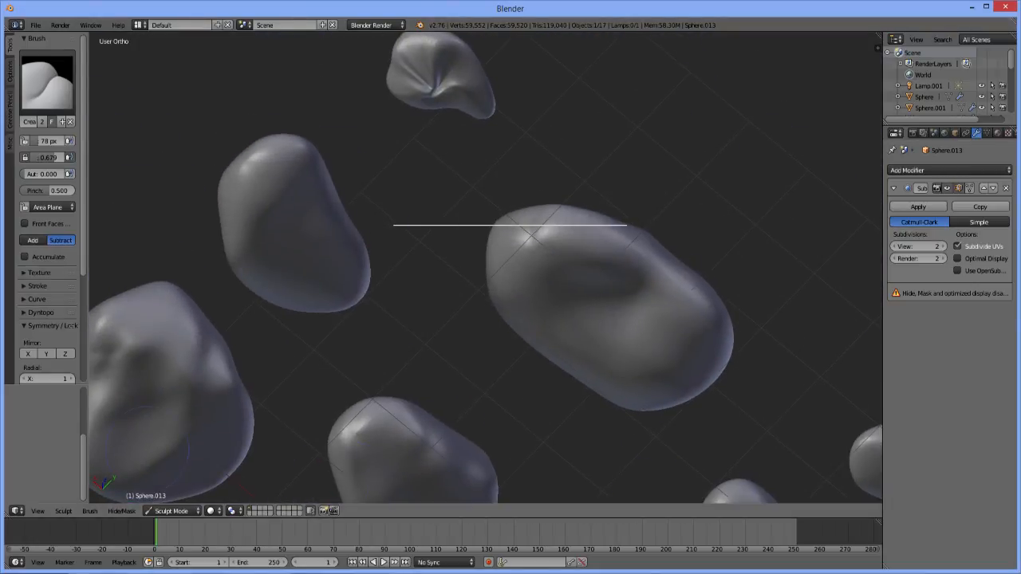
Soften the creases on the Sphere.013 rock with the Smooth brush at 78 px and strength 0.500
{"action": "left_click", "coordinate": [45, 79]}
{"action": "left_click", "coordinate": [299, 199]}
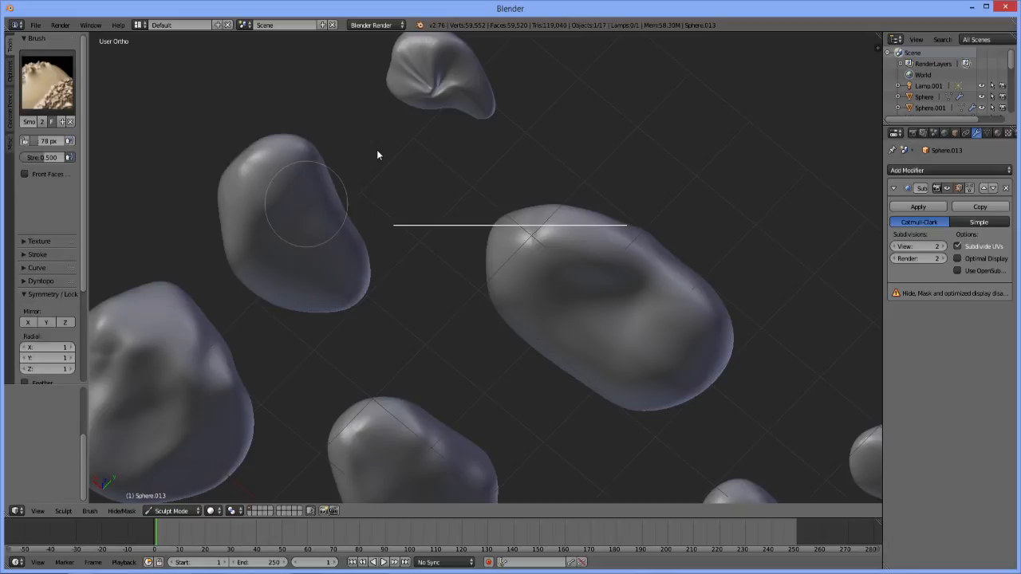
{"action": "left_click_drag", "start_coordinate": [435, 90], "coordinate": [429, 89]}
{"action": "middle_click_drag", "start_coordinate": [424, 317], "coordinate": [448, 433]}
{"action": "scroll", "coordinate": [451, 431], "scroll_direction": "down", "scroll_amount": 5}
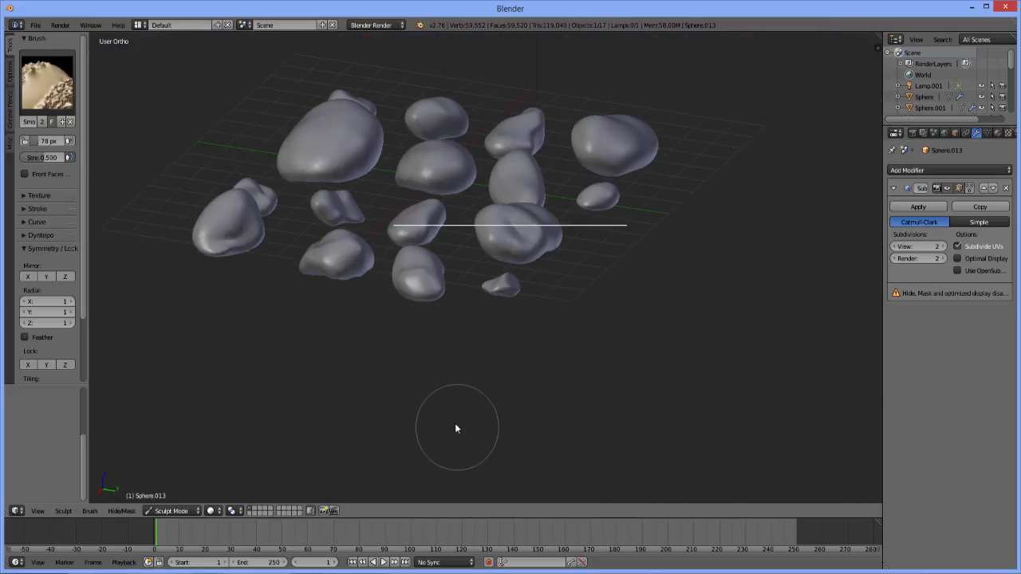
{"action": "middle_click_drag", "start_coordinate": [474, 401], "coordinate": [557, 394]}
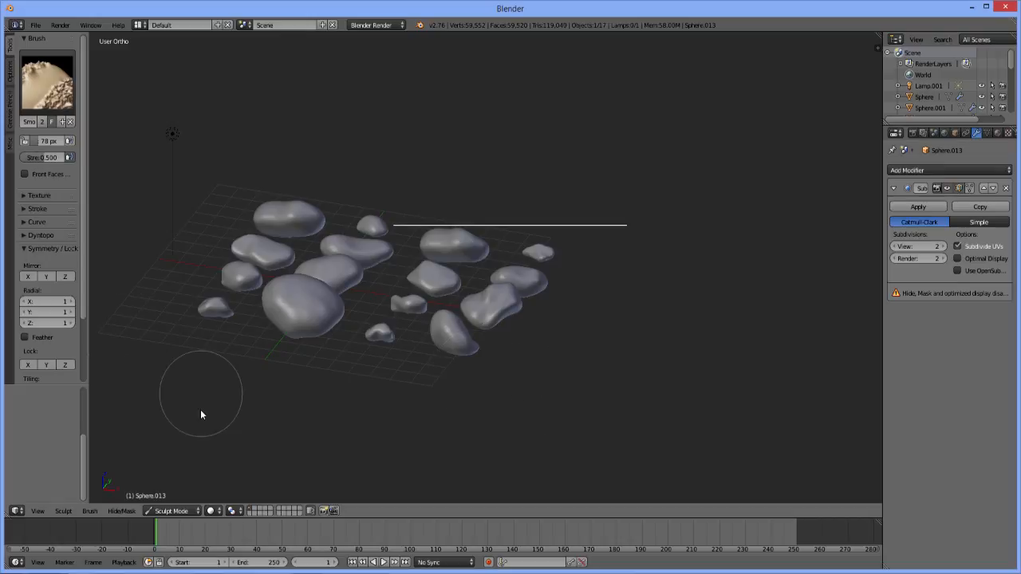
Return Sphere.013 to Object Mode and select all the rocks while leaving the lamp out of the selection
{"action": "left_click", "coordinate": [172, 510]}
{"action": "left_click", "coordinate": [182, 497]}
{"action": "key", "text": "a"}
{"action": "key", "text": "a"}
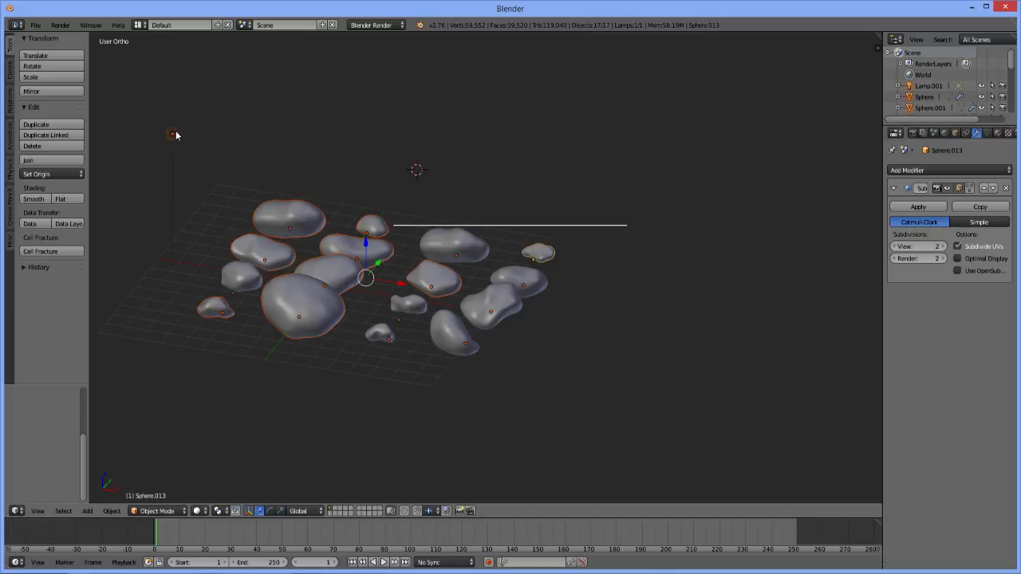
{"action": "right_click", "coordinate": [174, 134], "text": "shift"}
{"action": "right_click", "coordinate": [172, 136], "text": "shift"}
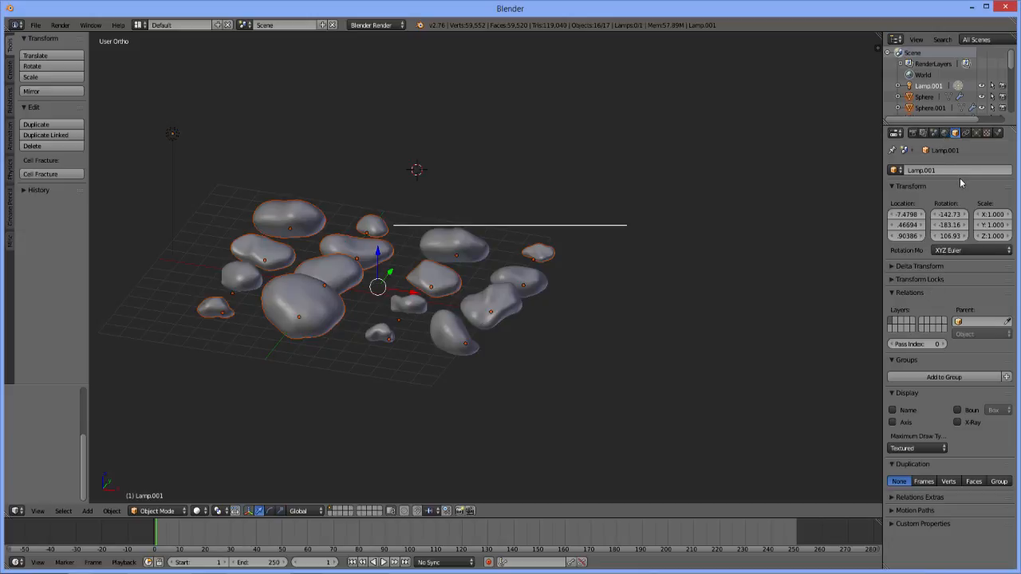
Look through the world, scene, render layer, render, constraint and object properties for the grouping settings
{"action": "left_click", "coordinate": [944, 134]}
{"action": "left_click", "coordinate": [934, 134]}
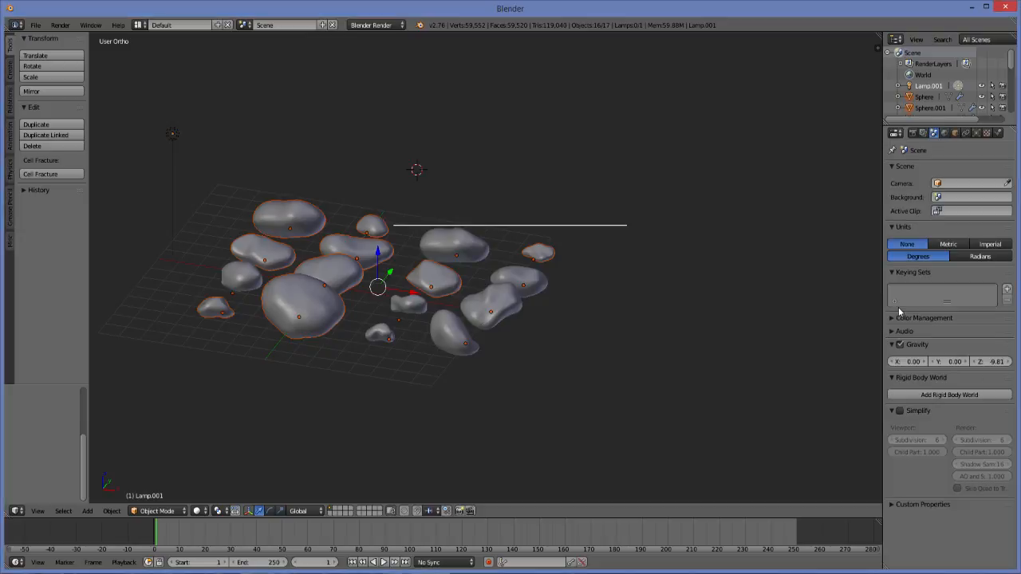
{"action": "left_click", "coordinate": [922, 132]}
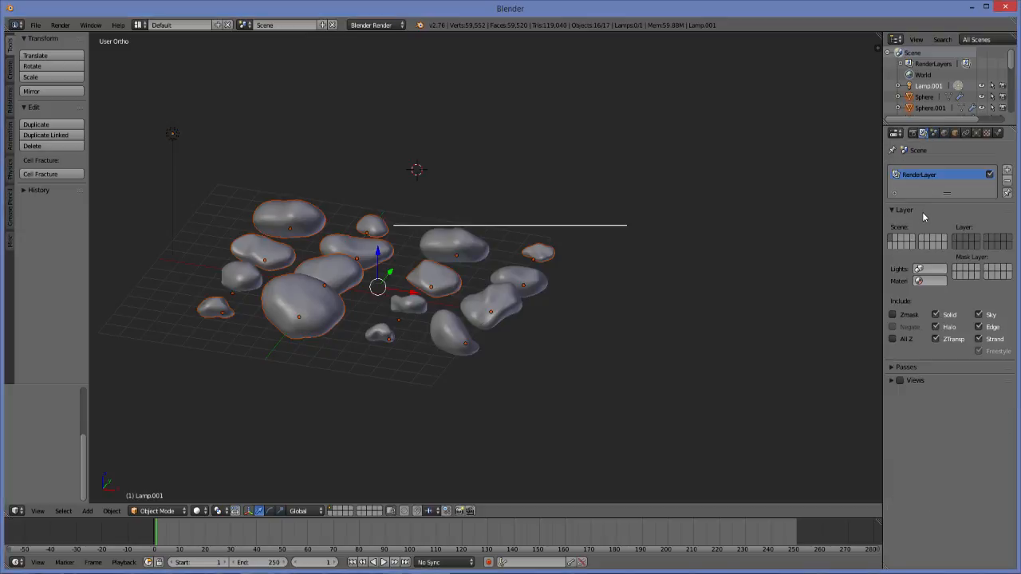
{"action": "left_click", "coordinate": [913, 133]}
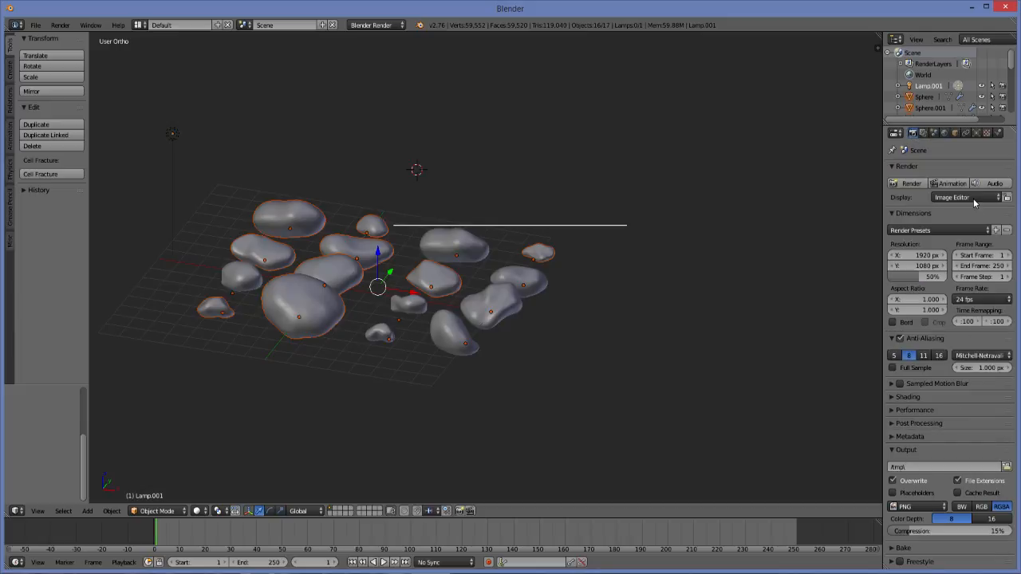
{"action": "left_click", "coordinate": [956, 133]}
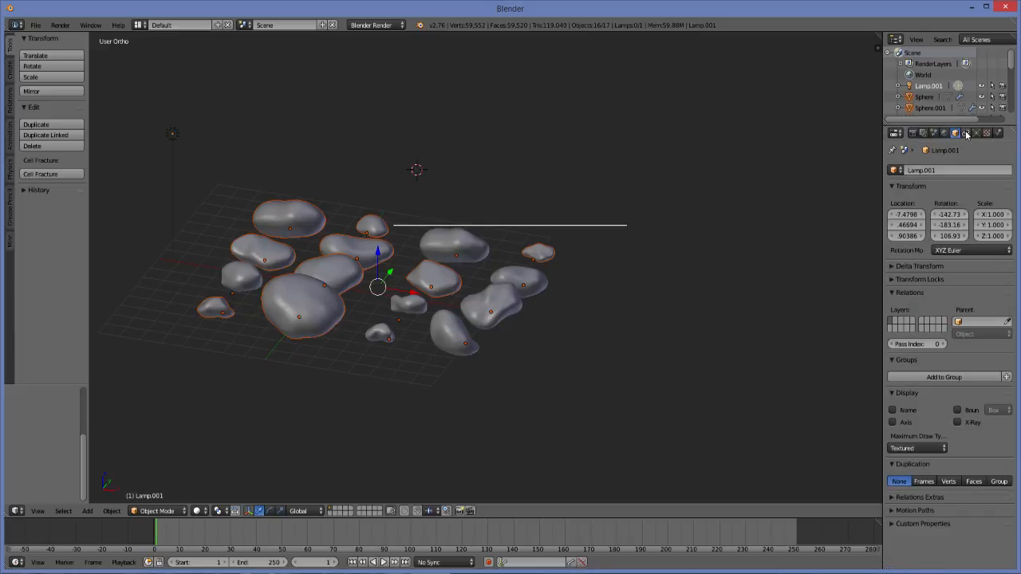
{"action": "left_click", "coordinate": [966, 133]}
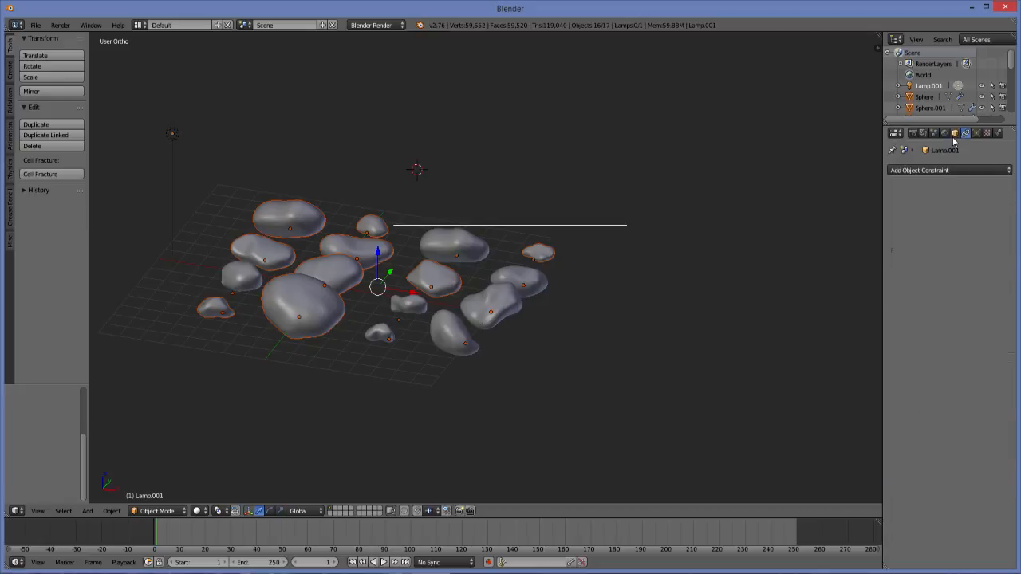
{"action": "left_click", "coordinate": [955, 133]}
{"action": "scroll", "coordinate": [457, 267], "scroll_direction": "up", "scroll_amount": 2}
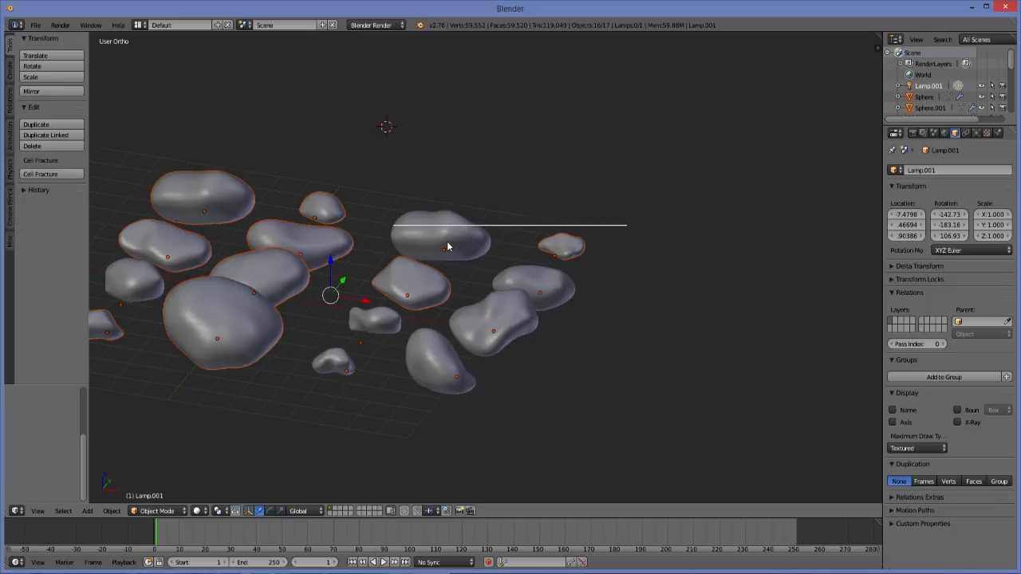
Undo back to the earlier sculpting state and switch the Sphere.011 rock to Object Mode
{"action": "key", "text": "ctrl+z"}
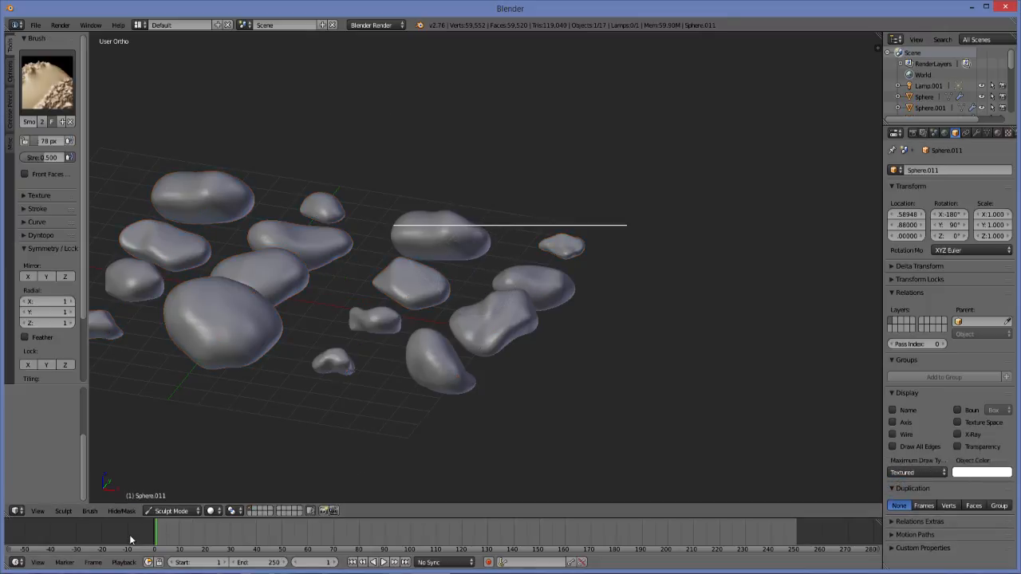
{"action": "left_click", "coordinate": [171, 511]}
{"action": "left_click", "coordinate": [172, 496]}
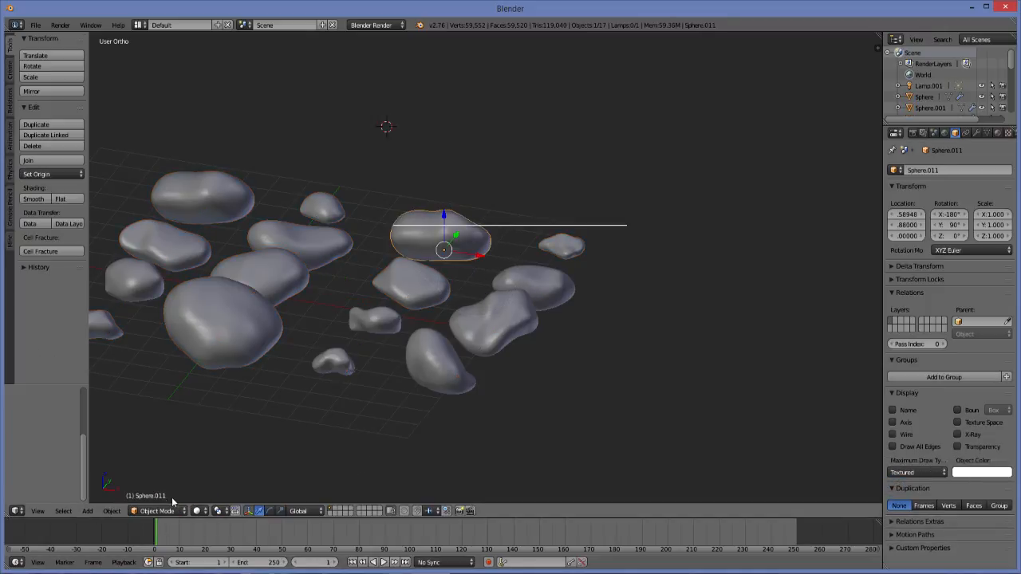
{"action": "scroll", "coordinate": [494, 308], "scroll_direction": "down", "scroll_amount": 5}
{"action": "scroll", "coordinate": [492, 306], "scroll_direction": "up", "scroll_amount": 4}
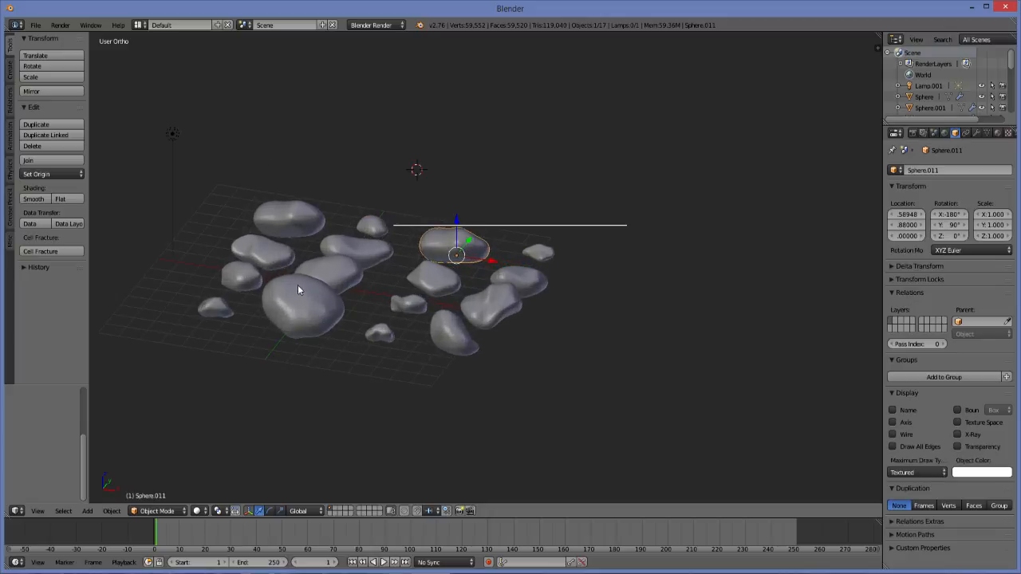
{"action": "right_click", "coordinate": [175, 135]}
{"action": "key", "text": "alt+a"}
{"action": "key", "text": "alt+a"}
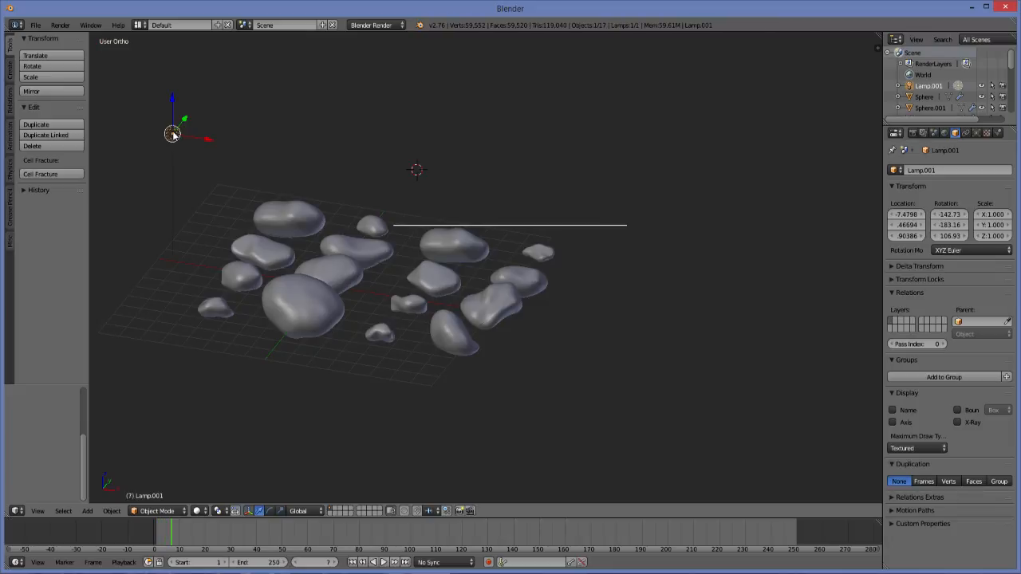
{"action": "key", "text": "ctrl+a"}
Select all the rocks with Sphere.004 as the active object, leaving the lamp out of the selection
{"action": "right_click", "coordinate": [290, 214]}
{"action": "key", "text": "a"}
{"action": "key", "text": "a"}
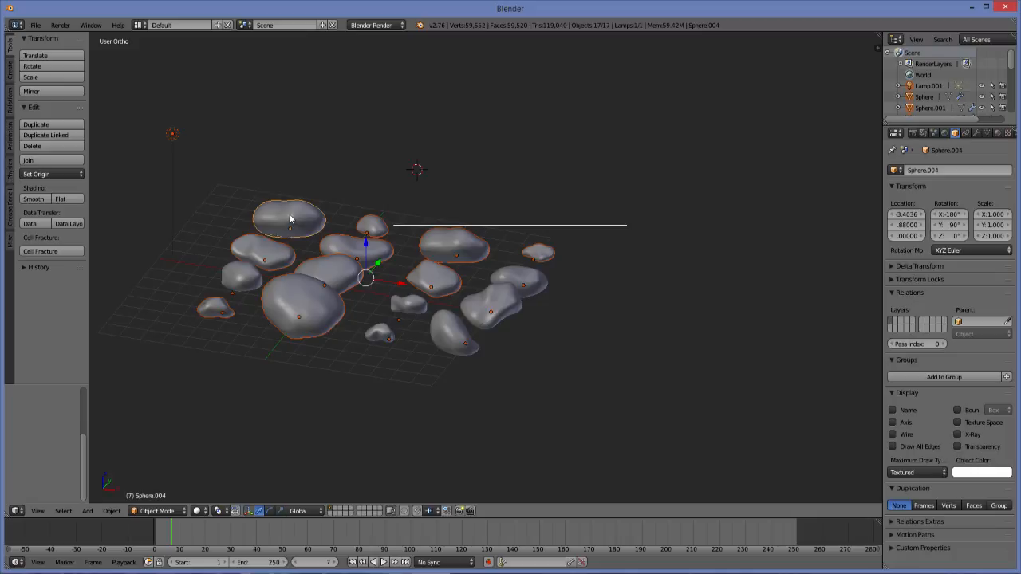
{"action": "right_click", "coordinate": [173, 134], "text": "shift"}
{"action": "right_click", "coordinate": [173, 134], "text": "shift"}
{"action": "right_click", "coordinate": [287, 220], "text": "shift"}
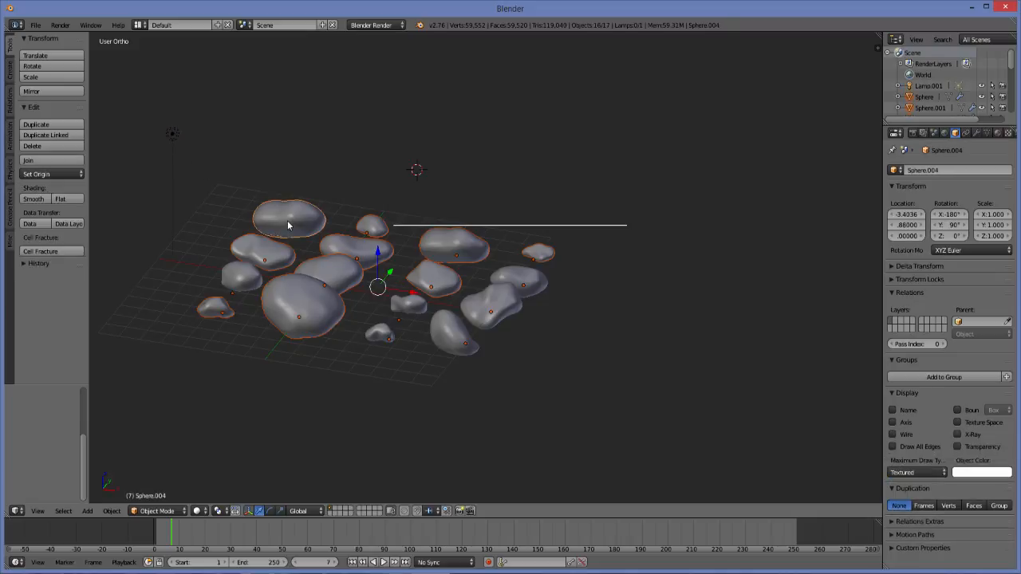
Add the active rock Sphere.004 to a new object group and name the group ROCKS
{"action": "left_click", "coordinate": [956, 377]}
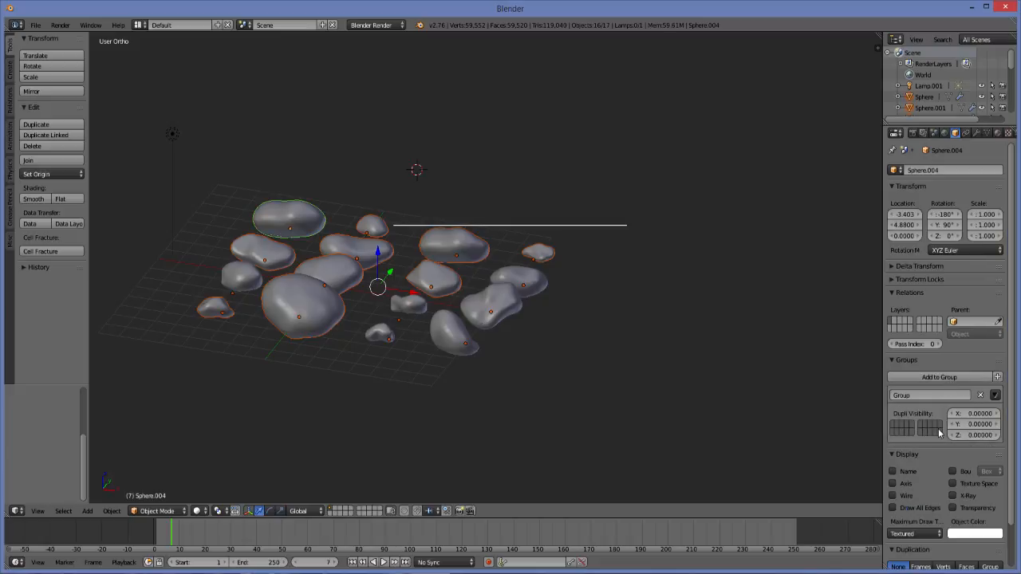
{"action": "left_click", "coordinate": [925, 396]}
{"action": "key", "text": "BackSpace"}
{"action": "type", "text": "ROCKS"}
{"action": "key", "text": "BackSpace"}
{"action": "type", "text": "R"}
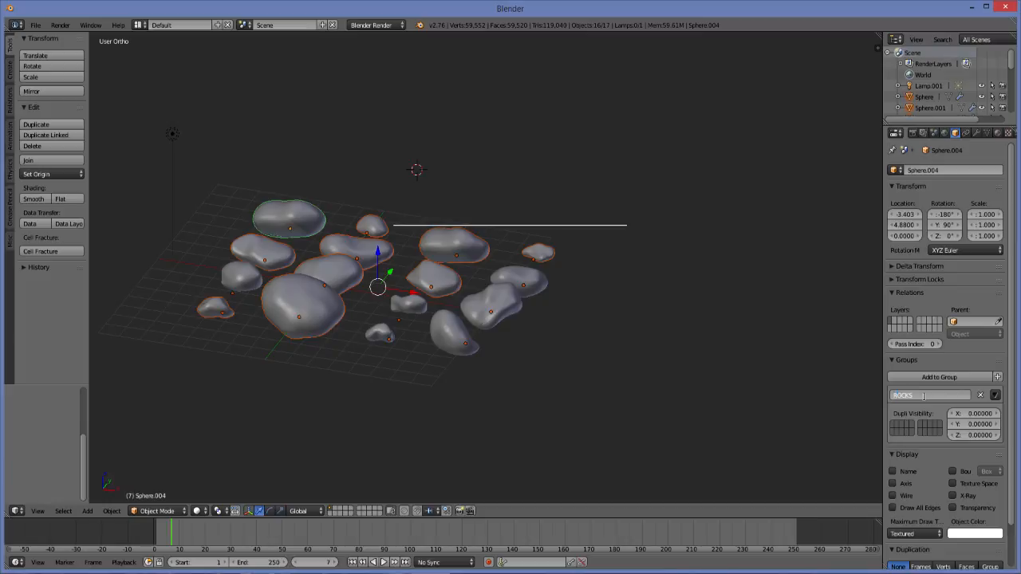
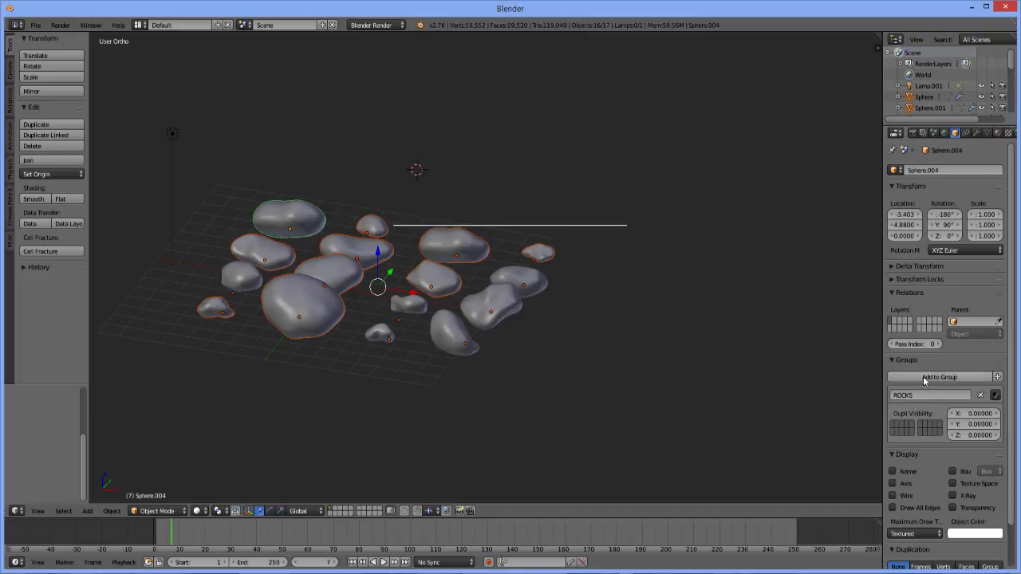
Try to add all the selected rocks to the ROCKS group, and switch the Sphere.015 rock to Object Mode
{"action": "left_click", "coordinate": [924, 379]}
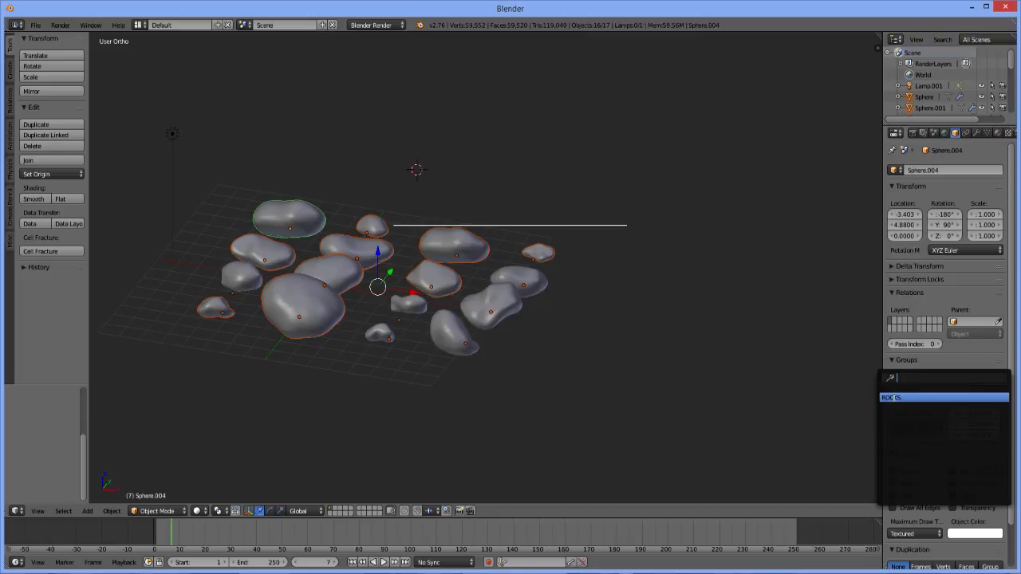
{"action": "left_click", "coordinate": [897, 397]}
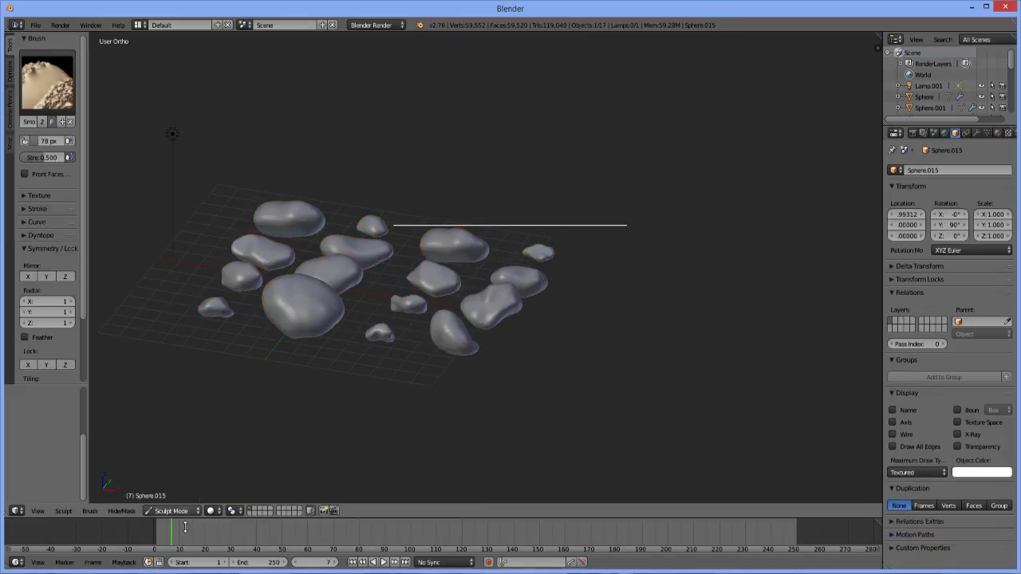
{"action": "left_click_drag", "start_coordinate": [185, 526], "coordinate": [194, 530]}
{"action": "left_click", "coordinate": [186, 511]}
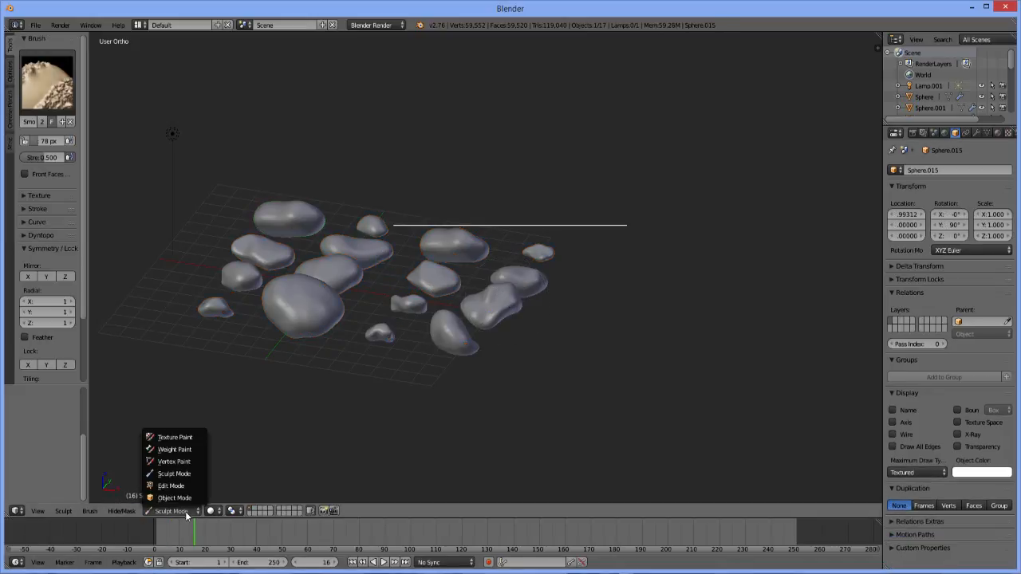
{"action": "left_click", "coordinate": [200, 498]}
{"action": "scroll", "coordinate": [486, 322], "scroll_direction": "up", "scroll_amount": 3}
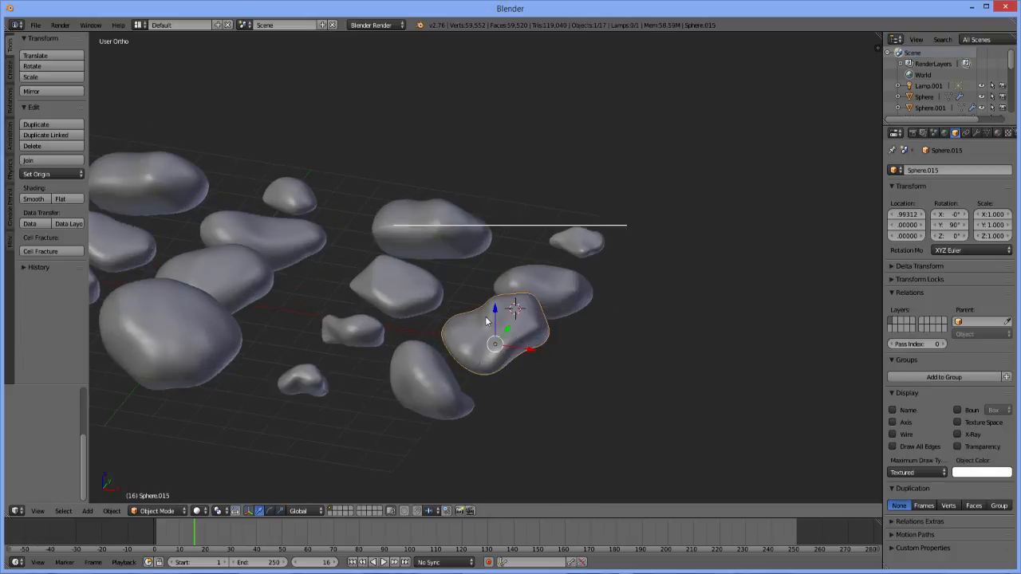
{"action": "scroll", "coordinate": [448, 336], "scroll_direction": "down", "scroll_amount": 5}
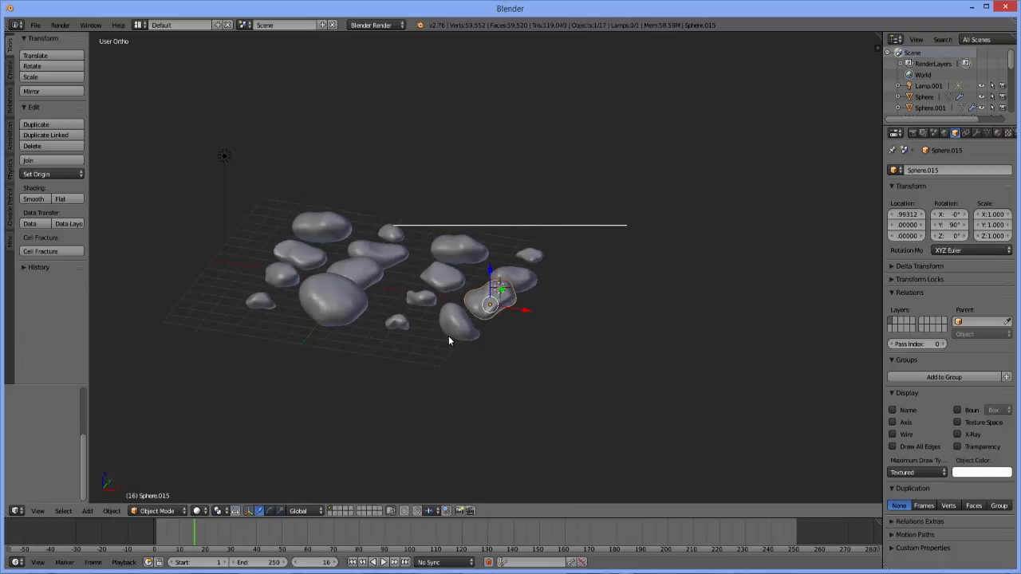
Select all objects, take the lamp out of the selection, and try to add the selected rocks to the ROCKS group
{"action": "key", "text": "a"}
{"action": "key", "text": "a"}
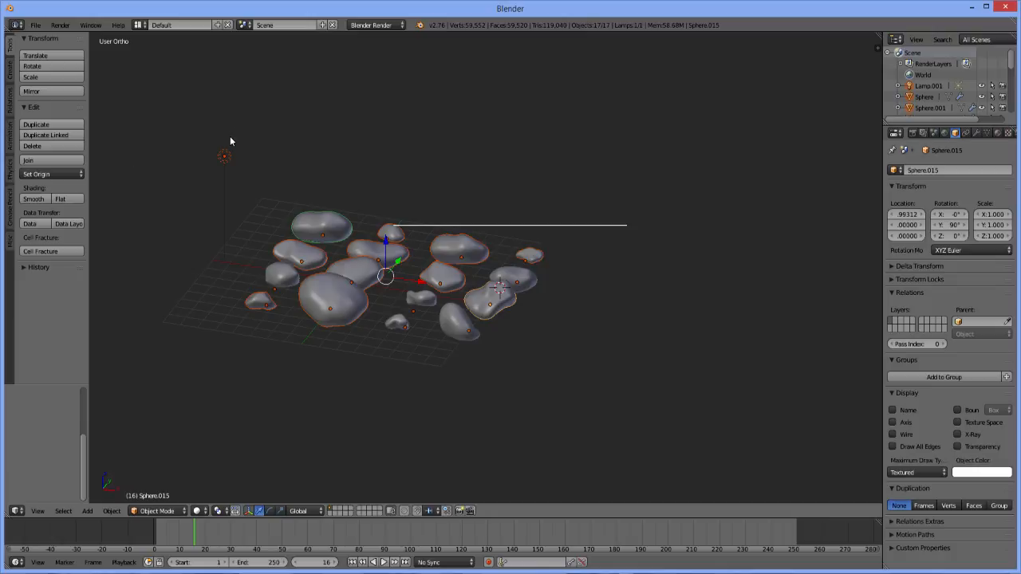
{"action": "right_click", "coordinate": [226, 159], "text": "shift"}
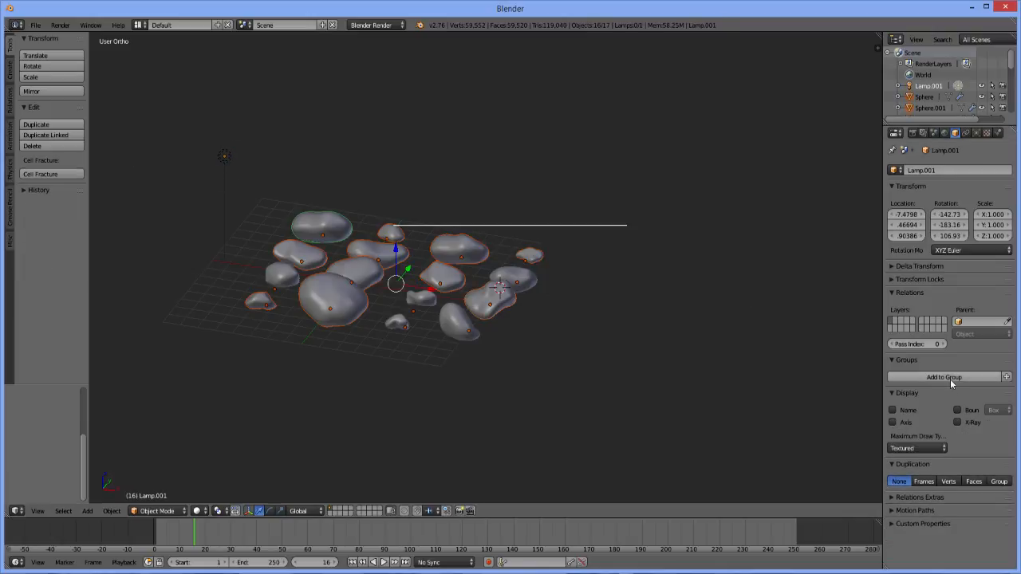
{"action": "left_click", "coordinate": [947, 377]}
{"action": "left_click", "coordinate": [928, 399]}
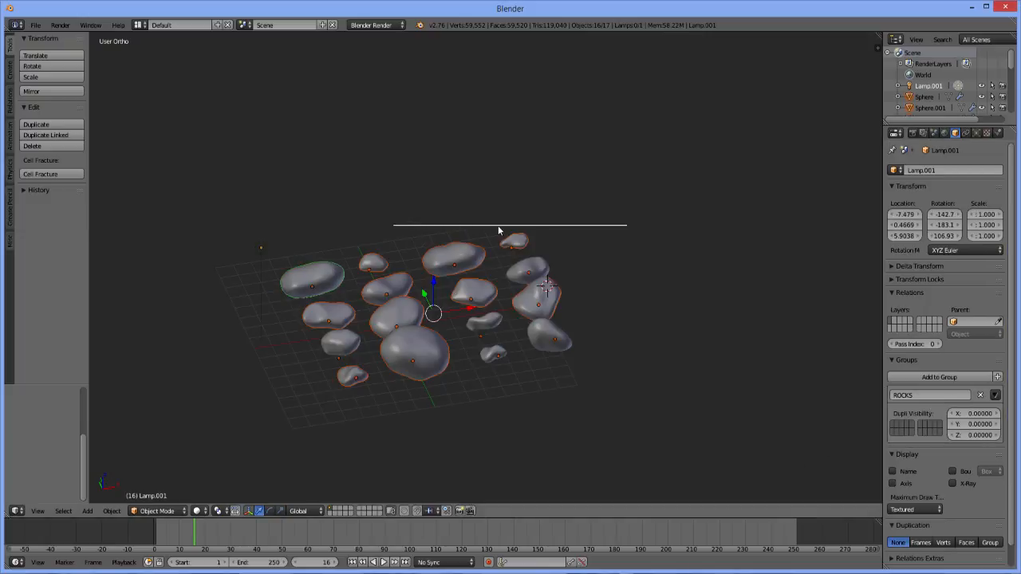
Select only the large Sphere.003 rock and add it to the ROCKS group
{"action": "right_click", "coordinate": [453, 296]}
{"action": "right_click", "coordinate": [400, 338]}
{"action": "key", "text": "g"}
{"action": "right_click", "coordinate": [406, 340]}
{"action": "middle_click_drag", "start_coordinate": [699, 397], "coordinate": [576, 370]}
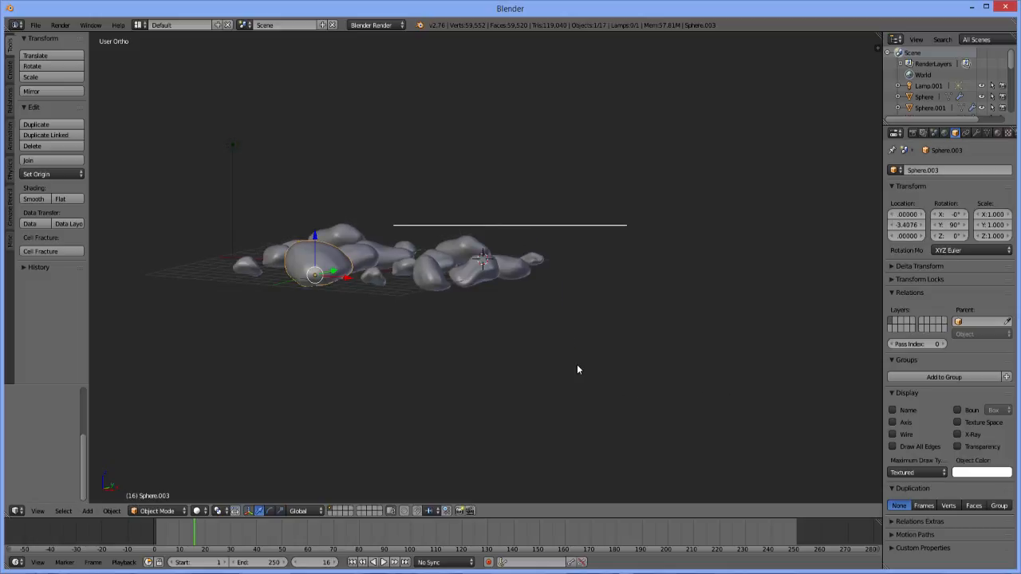
{"action": "scroll", "coordinate": [577, 373], "scroll_direction": "up", "scroll_amount": 3}
{"action": "middle_click_drag", "start_coordinate": [417, 328], "coordinate": [451, 363]}
{"action": "left_click", "coordinate": [949, 378]}
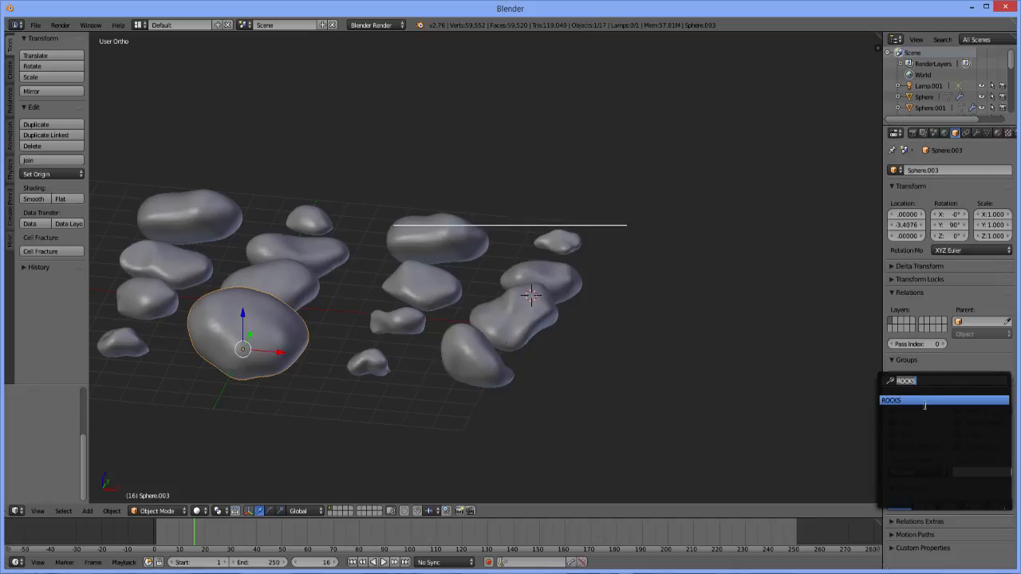
{"action": "left_click", "coordinate": [926, 404]}
Switch the small Sphere.010 rock to Object Mode and add it to the ROCKS group
{"action": "right_click", "coordinate": [362, 356]}
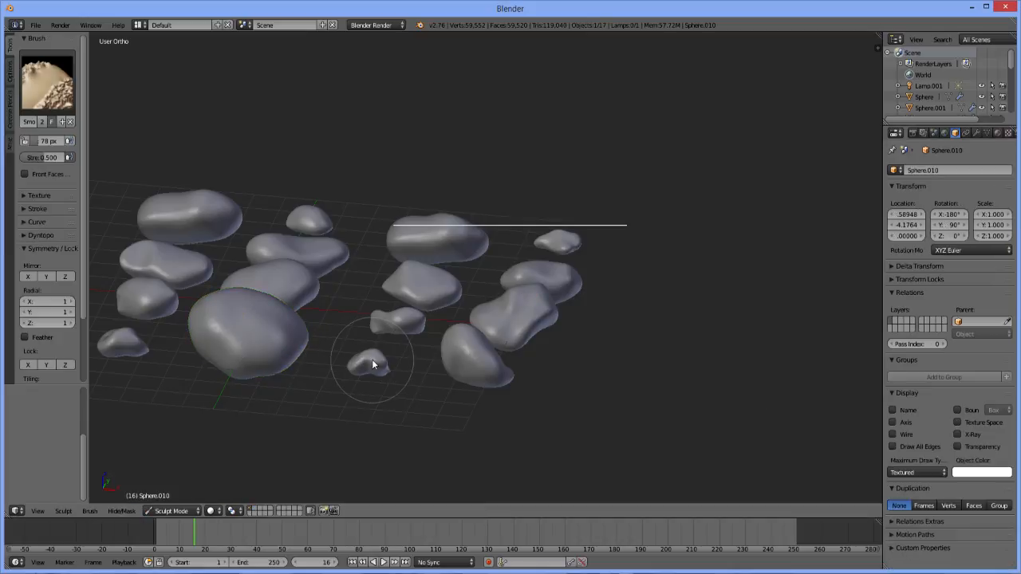
{"action": "left_click", "coordinate": [171, 511]}
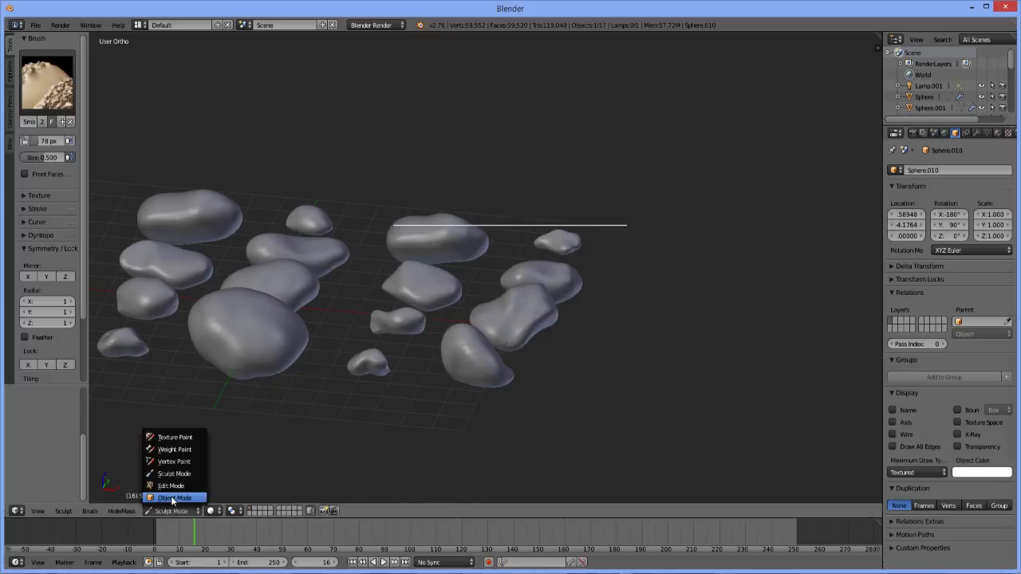
{"action": "left_click", "coordinate": [170, 493]}
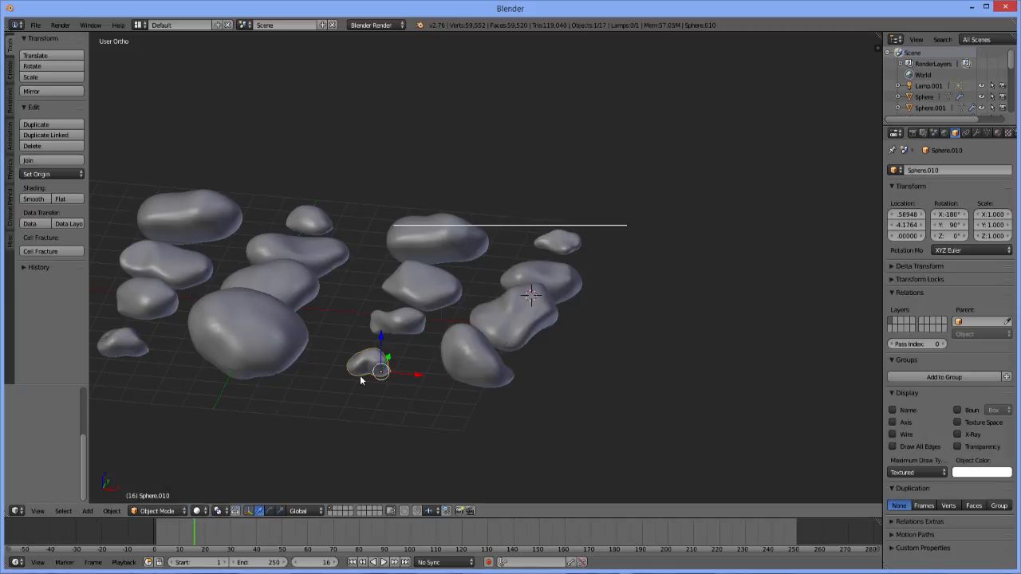
{"action": "left_click", "coordinate": [959, 378]}
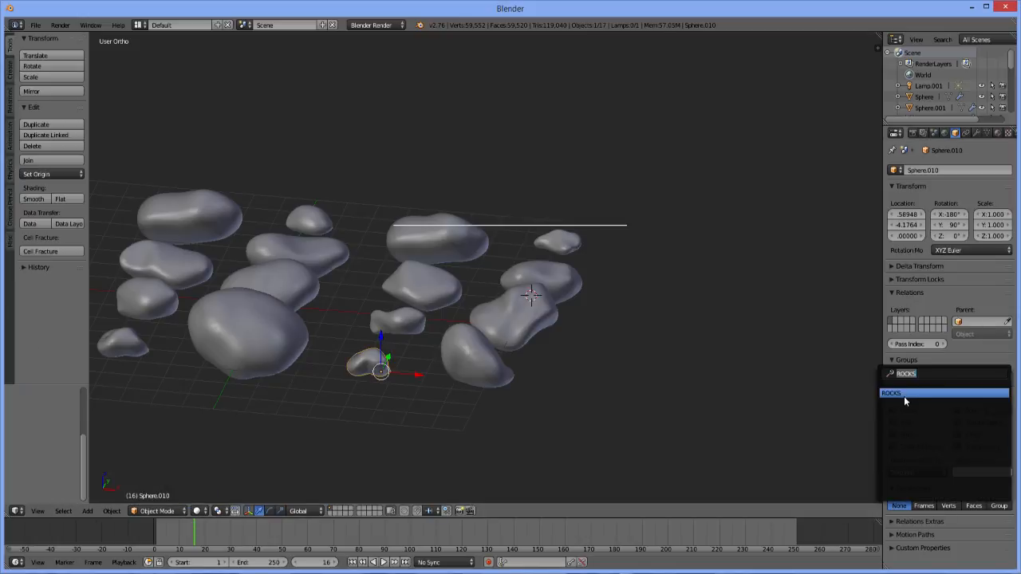
{"action": "left_click", "coordinate": [905, 397]}
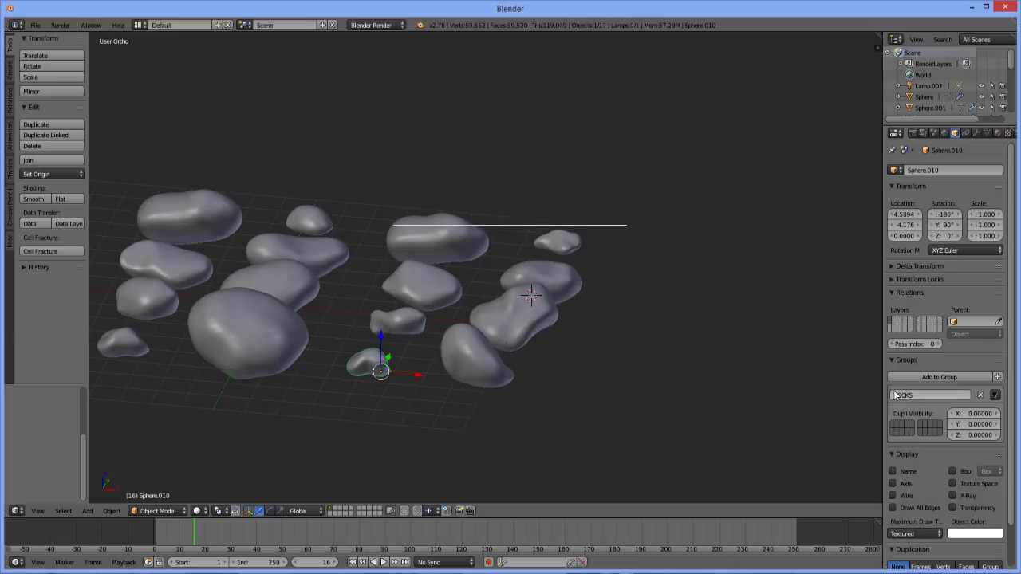
Take the Sphere.012 rock out of Sculpt Mode into Object Mode and add it to the ROCKS group
{"action": "right_click", "coordinate": [472, 358]}
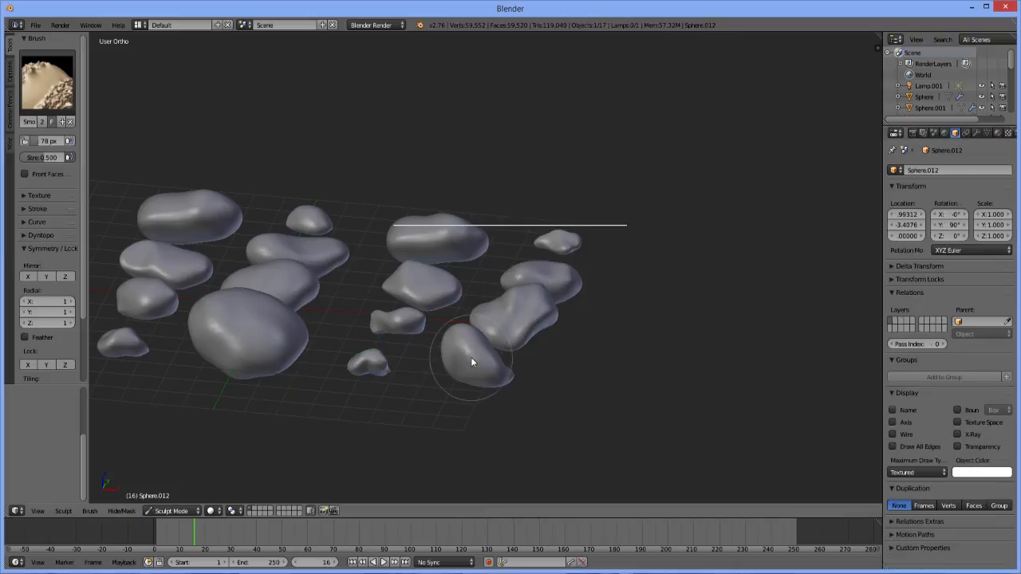
{"action": "left_click", "coordinate": [170, 511]}
{"action": "left_click", "coordinate": [169, 486]}
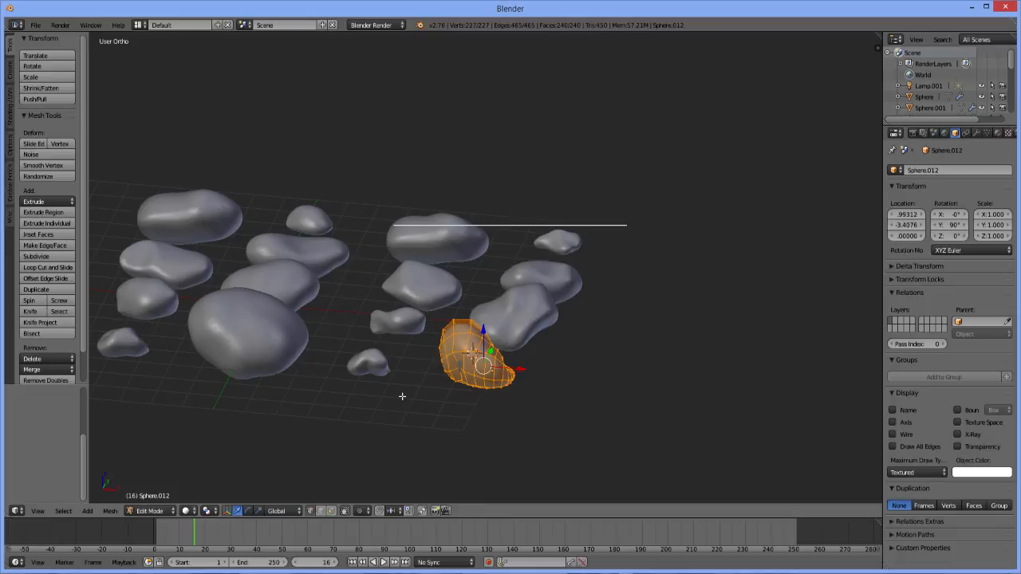
{"action": "key", "text": "Tab"}
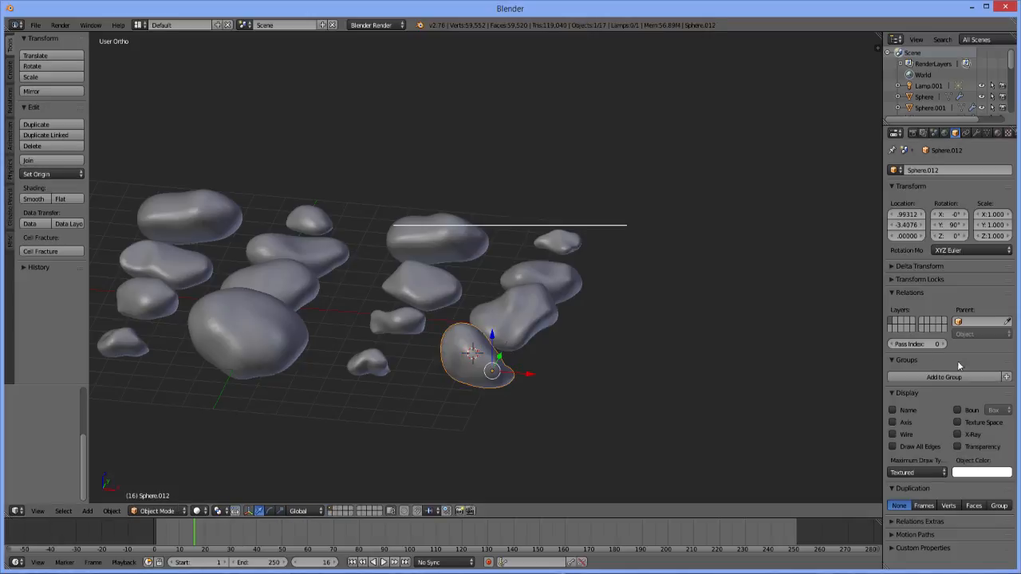
{"action": "left_click", "coordinate": [918, 376]}
{"action": "left_click", "coordinate": [892, 399]}
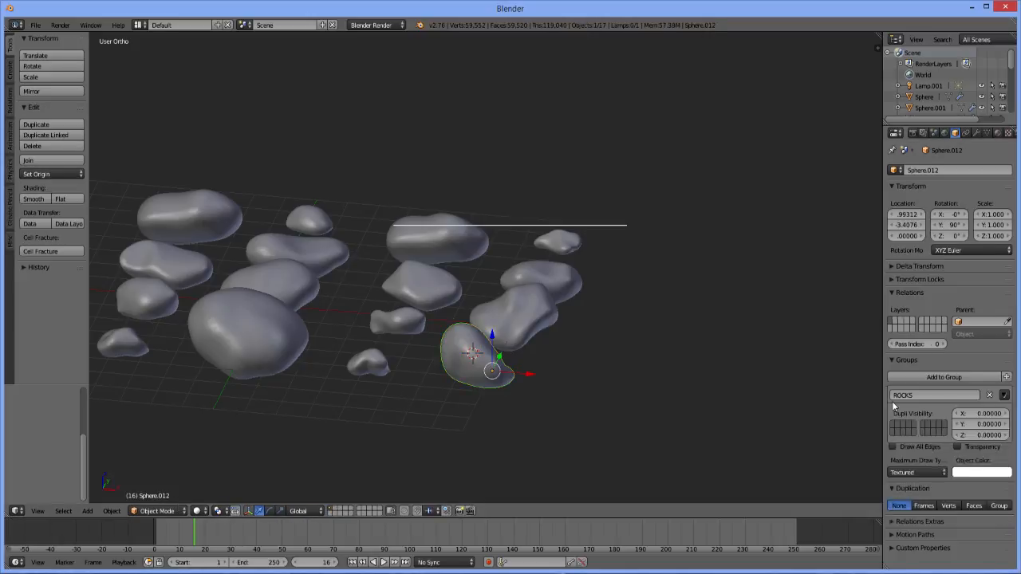
Add the Sphere.015 rock to the ROCKS group
{"action": "right_click", "coordinate": [525, 319]}
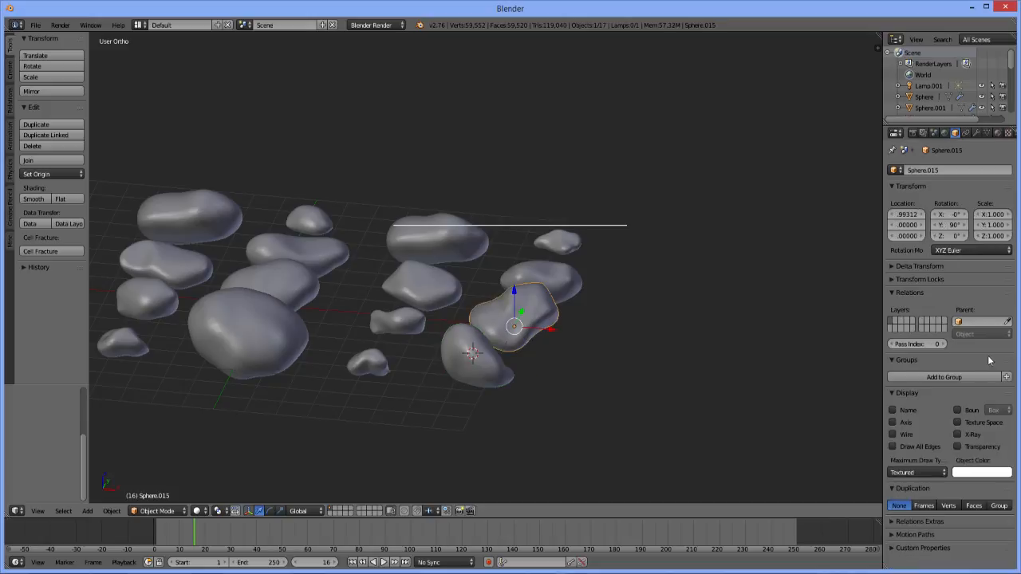
{"action": "left_click", "coordinate": [925, 378]}
{"action": "left_click", "coordinate": [906, 401]}
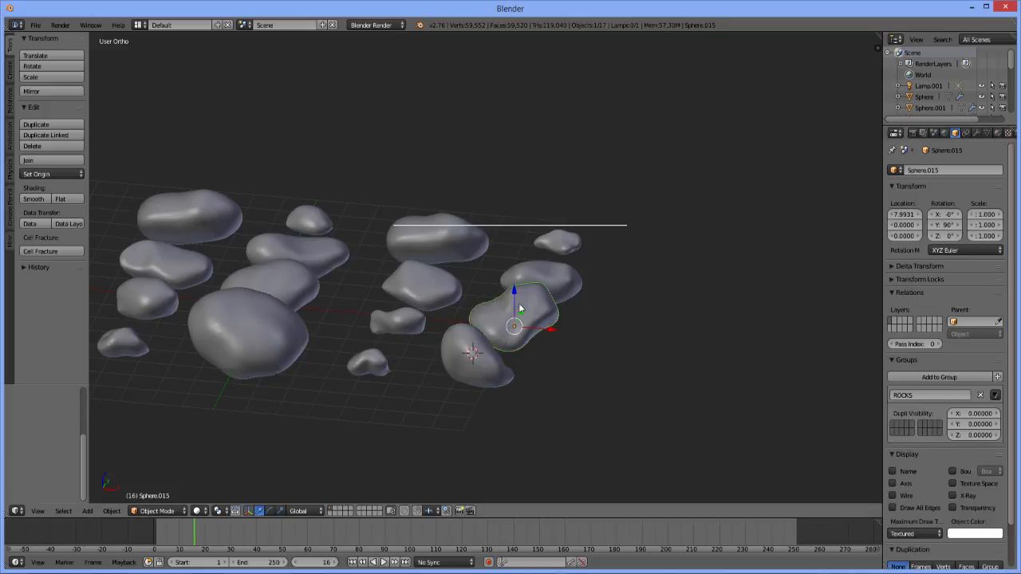
Switch the Sphere.014 rock to Object Mode and add it to the ROCKS group
{"action": "right_click", "coordinate": [542, 270]}
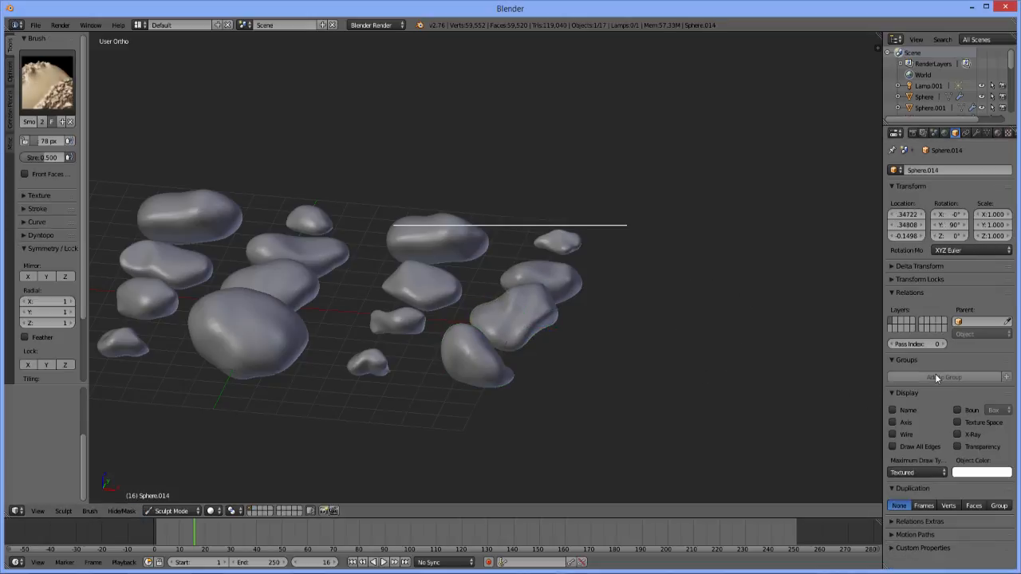
{"action": "left_click", "coordinate": [171, 510]}
{"action": "left_click", "coordinate": [170, 495]}
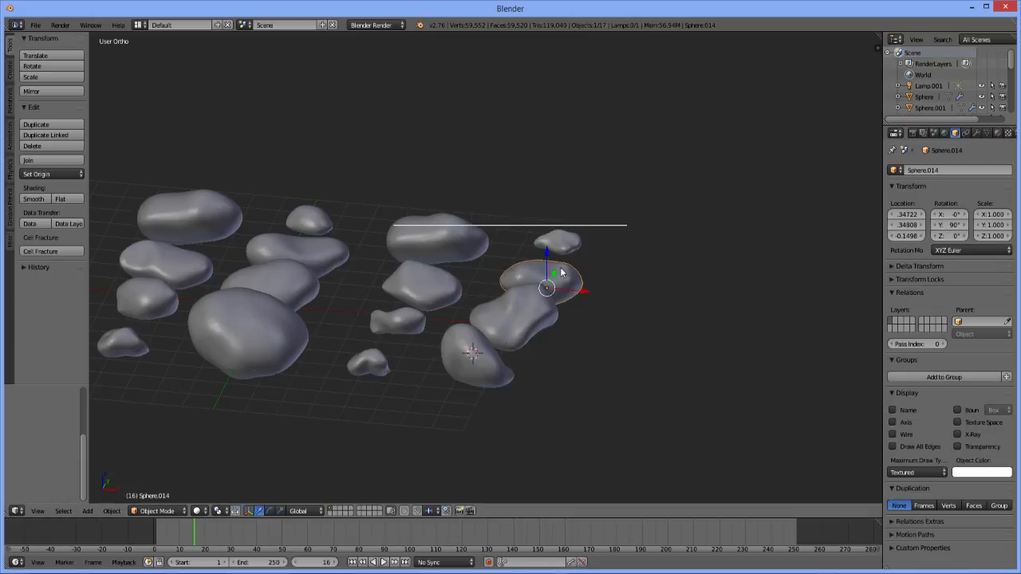
{"action": "left_click", "coordinate": [944, 378]}
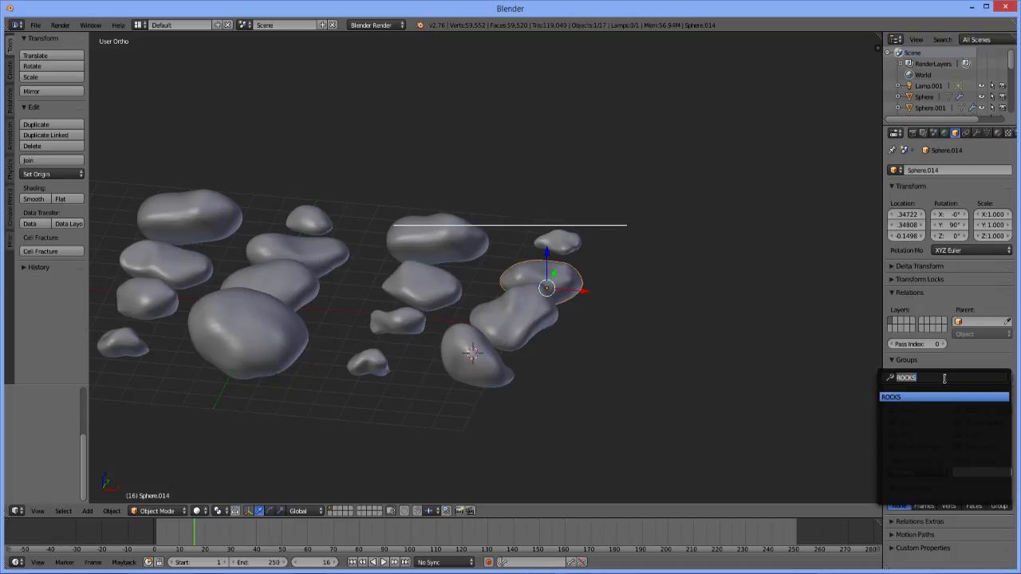
{"action": "left_click", "coordinate": [911, 396]}
Add the small Sphere.013 rock and the Sphere.011 rock to the ROCKS group, one at a time
{"action": "middle_click_drag", "start_coordinate": [633, 234], "coordinate": [536, 293]}
{"action": "right_click", "coordinate": [538, 295]}
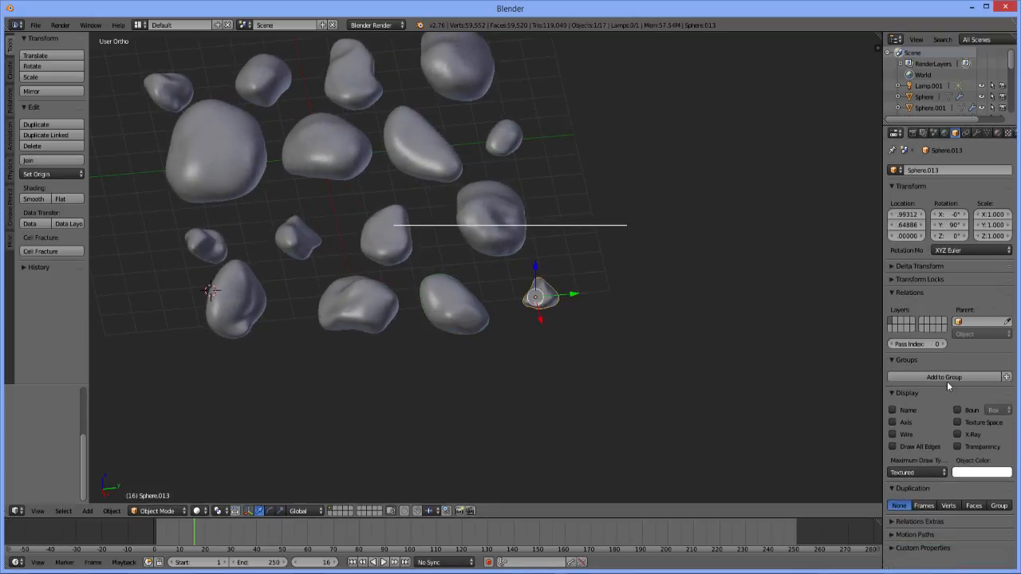
{"action": "left_click", "coordinate": [946, 378]}
{"action": "key", "text": "Return"}
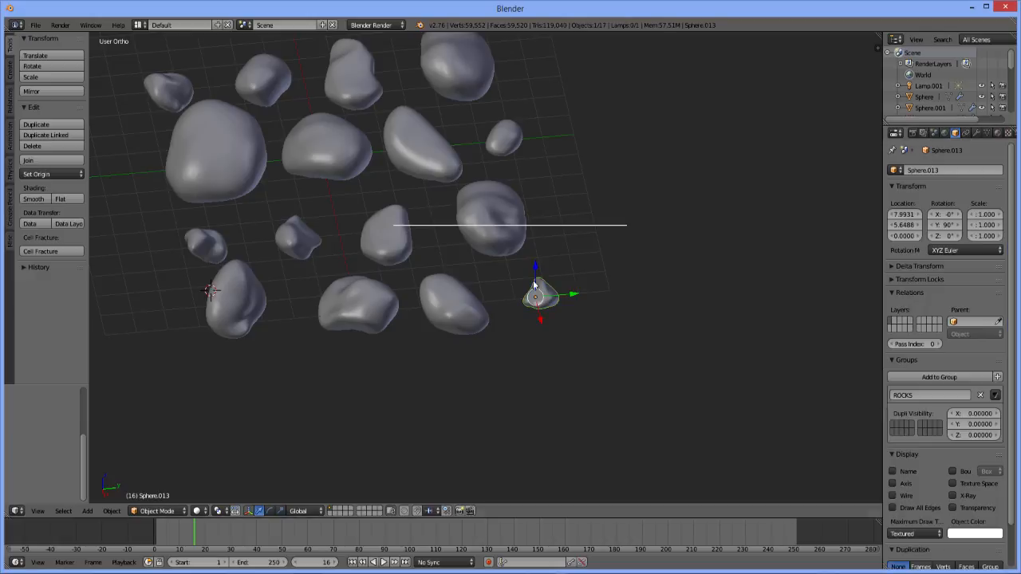
{"action": "right_click", "coordinate": [486, 257]}
{"action": "middle_click_drag", "start_coordinate": [561, 279], "coordinate": [545, 274]}
{"action": "left_click", "coordinate": [910, 377]}
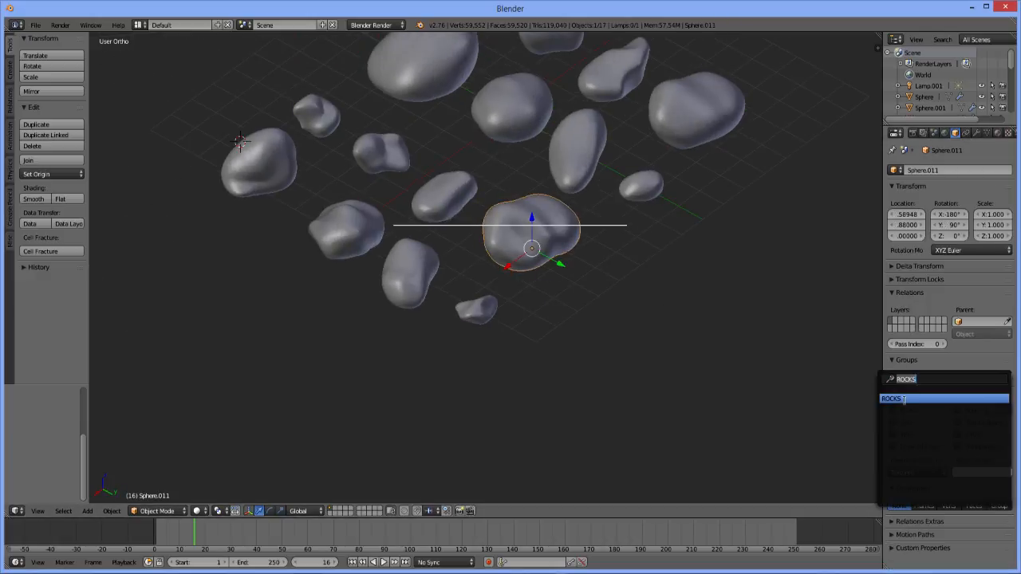
{"action": "left_click", "coordinate": [903, 399]}
Add the Sphere.008 rock to the ROCKS group
{"action": "right_click", "coordinate": [449, 205]}
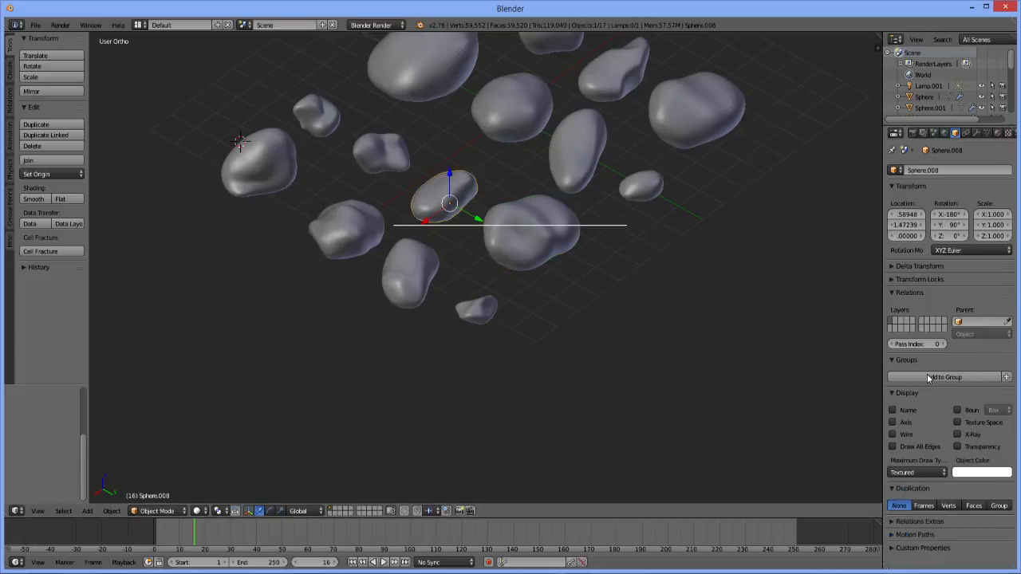
{"action": "left_click", "coordinate": [927, 378]}
{"action": "left_click", "coordinate": [921, 395]}
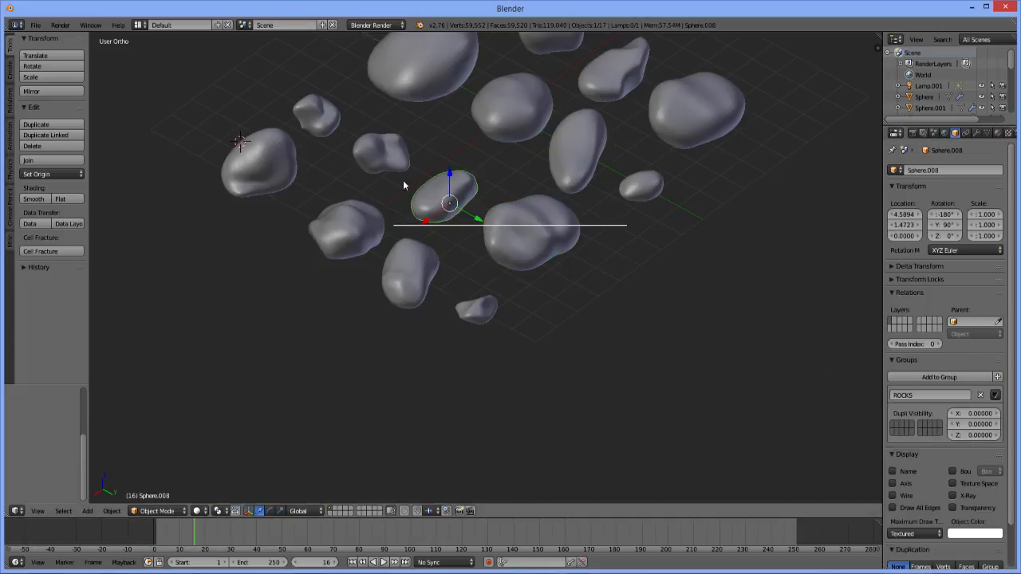
Switch the Sphere.009 rock to Object Mode and add it to the ROCKS group
{"action": "middle_click_drag", "start_coordinate": [406, 164], "coordinate": [390, 157]}
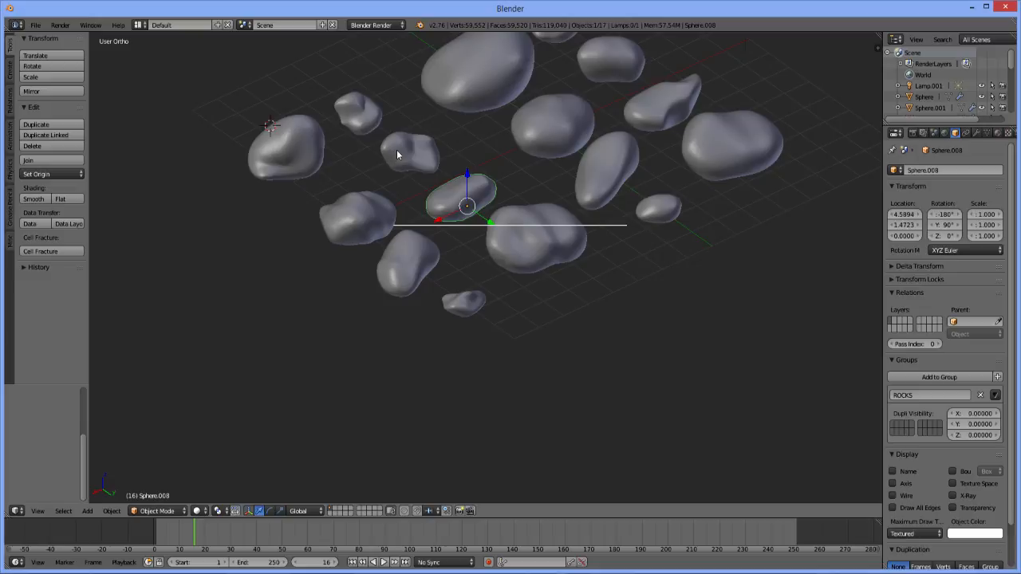
{"action": "right_click", "coordinate": [397, 153]}
{"action": "left_click", "coordinate": [171, 511]}
{"action": "left_click", "coordinate": [172, 495]}
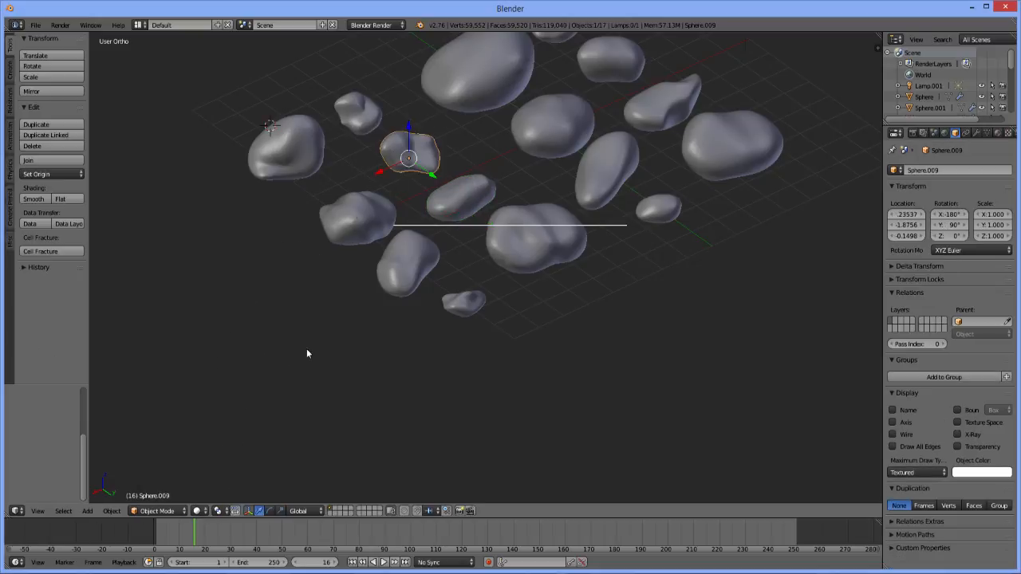
{"action": "left_click", "coordinate": [957, 378]}
{"action": "left_click", "coordinate": [909, 398]}
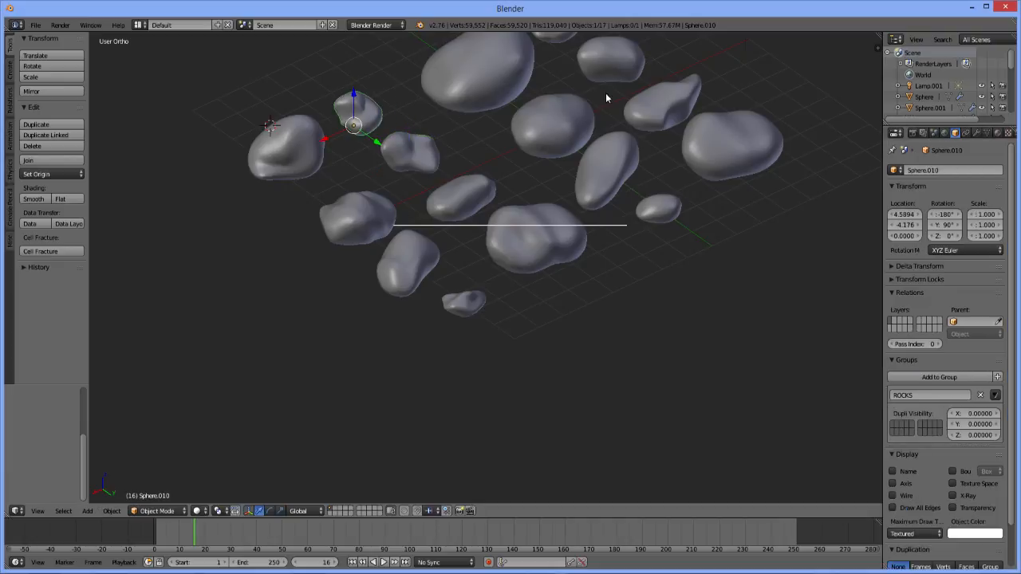
Add the original Sphere rock at the grid's centre to the ROCKS group
{"action": "right_click", "coordinate": [522, 143]}
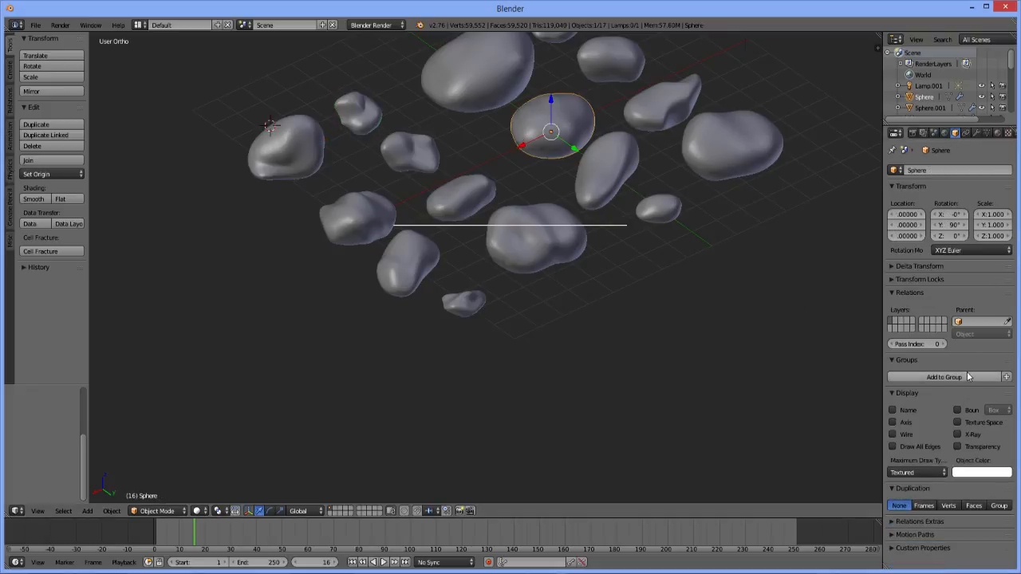
{"action": "left_click", "coordinate": [964, 378]}
{"action": "left_click", "coordinate": [893, 392]}
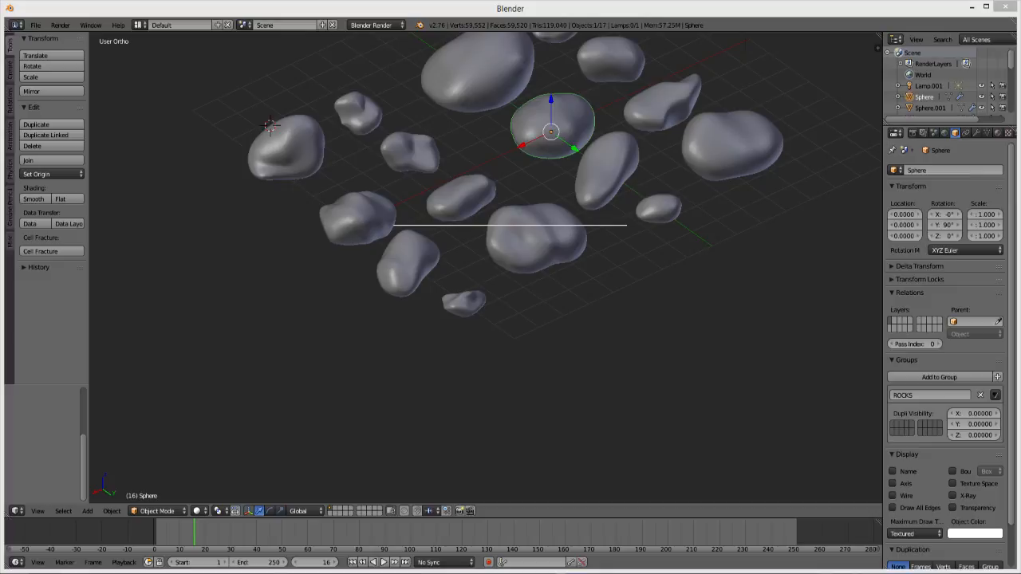
{"action": "middle_click_drag", "start_coordinate": [657, 101], "coordinate": [625, 181]}
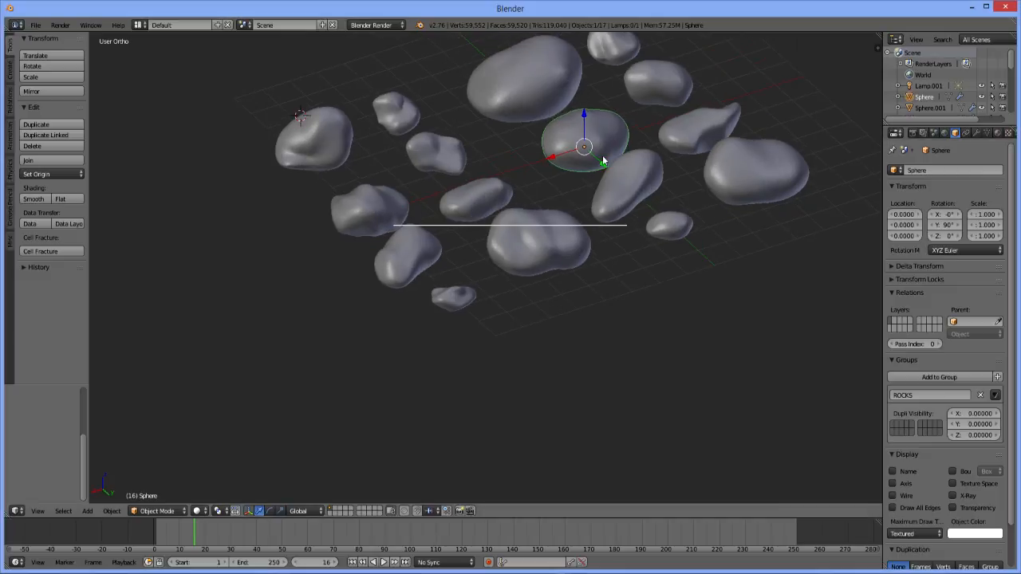
Add the elongated Sphere.001 rock and the small Sphere.002 rock to the ROCKS group, one at a time
{"action": "right_click", "coordinate": [625, 181]}
{"action": "left_click", "coordinate": [945, 377]}
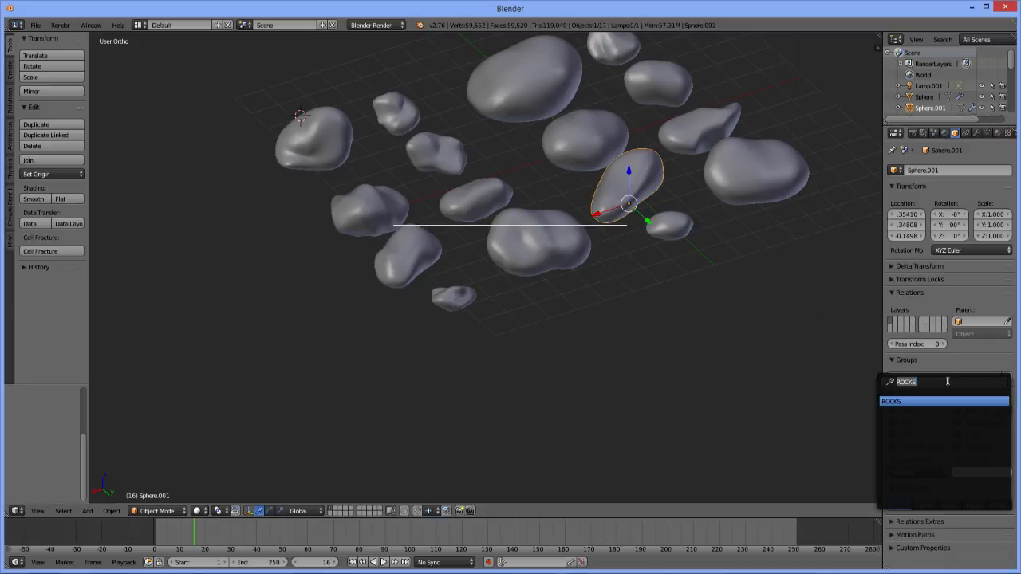
{"action": "left_click", "coordinate": [908, 402]}
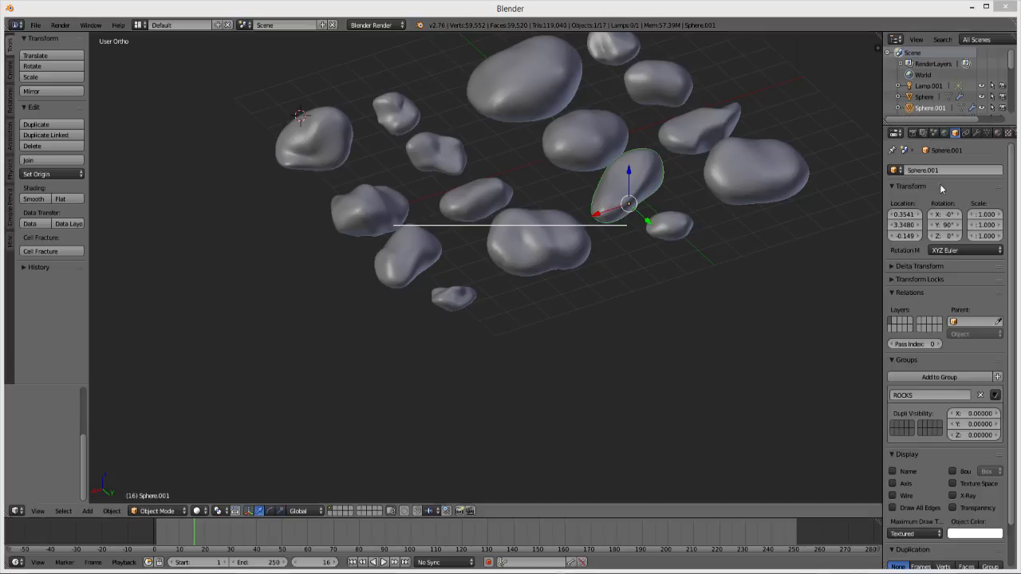
{"action": "right_click", "coordinate": [661, 232]}
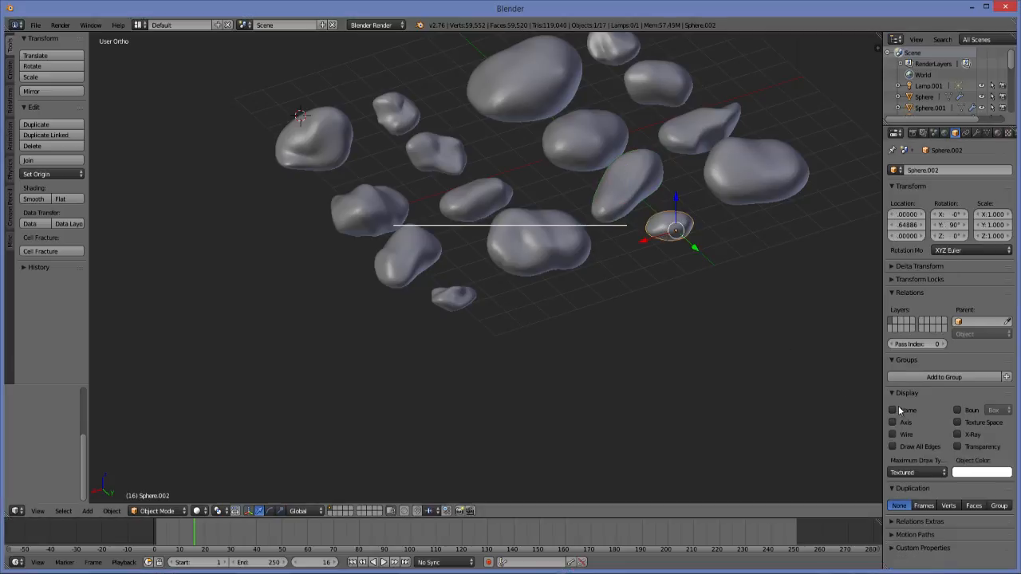
{"action": "left_click", "coordinate": [890, 376]}
{"action": "left_click", "coordinate": [893, 403]}
Add the pointed Sphere.007 rock to the ROCKS group
{"action": "right_click", "coordinate": [740, 170]}
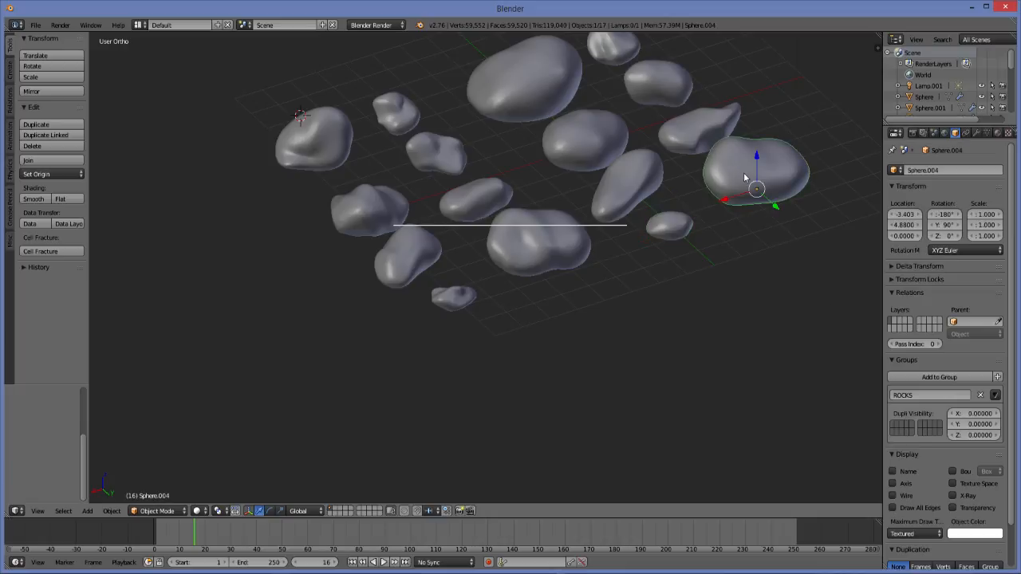
{"action": "right_click", "coordinate": [702, 112]}
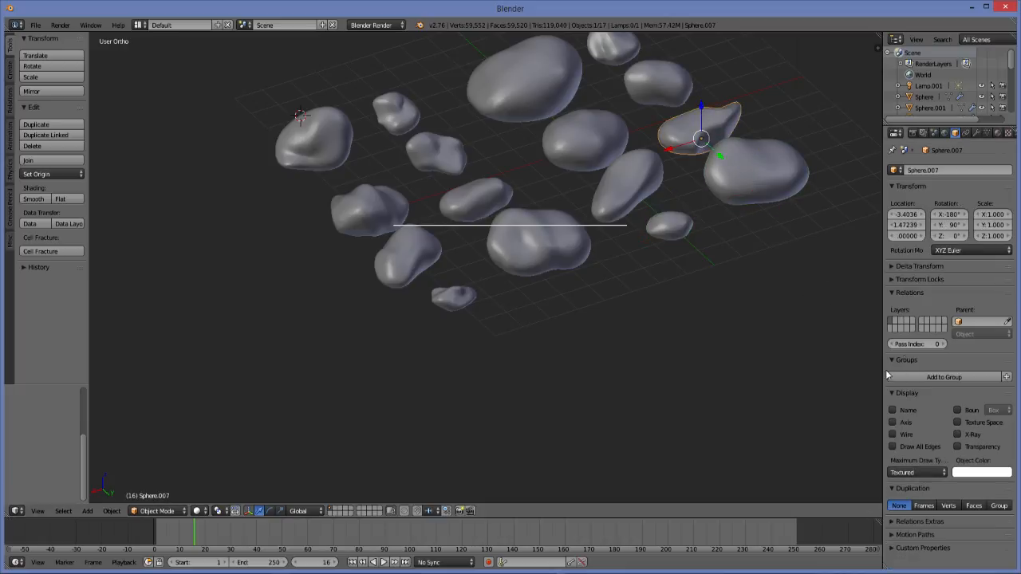
{"action": "left_click", "coordinate": [915, 377]}
{"action": "left_click", "coordinate": [892, 393]}
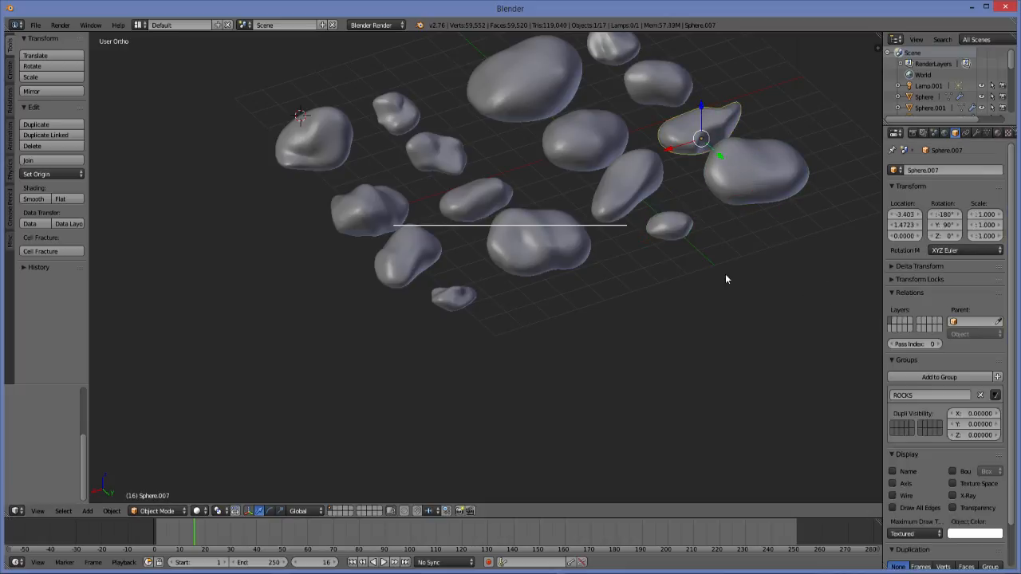
Add the Sphere.005 rock at the grid's far edge to the ROCKS group
{"action": "right_click", "coordinate": [674, 89]}
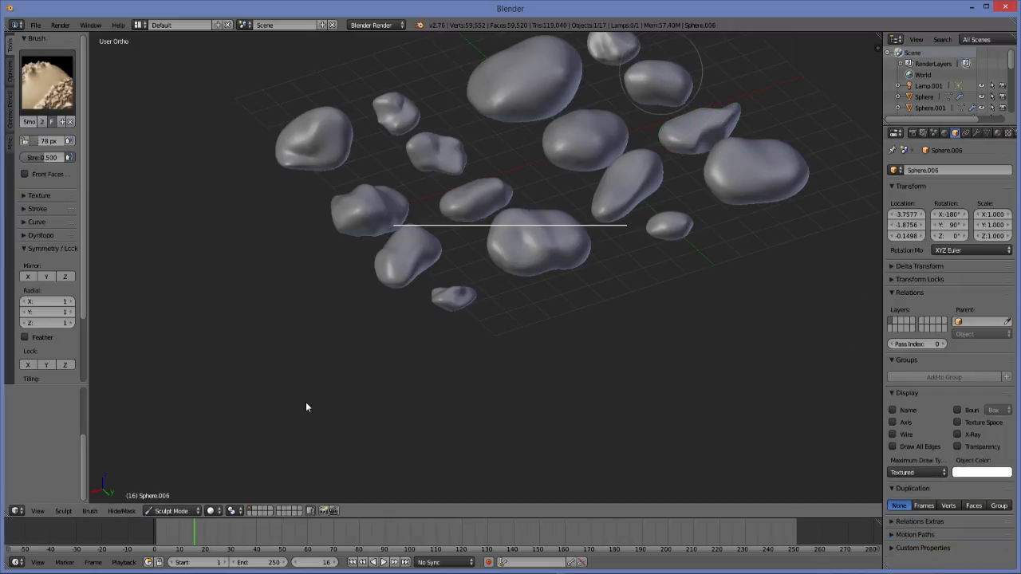
{"action": "mouse_move", "coordinate": [640, 44]}
{"action": "right_mouse_down"}
{"action": "mouse_move", "coordinate": [625, 43]}
{"action": "mouse_move", "coordinate": [641, 57]}
{"action": "right_mouse_up"}
{"action": "key", "text": "Escape"}
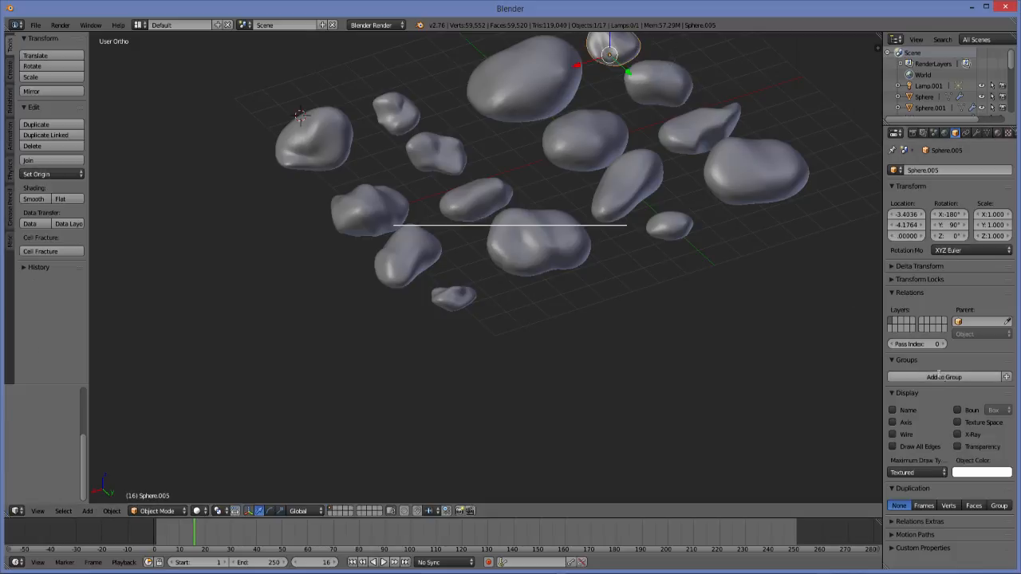
{"action": "left_click", "coordinate": [926, 376]}
{"action": "left_click", "coordinate": [920, 397]}
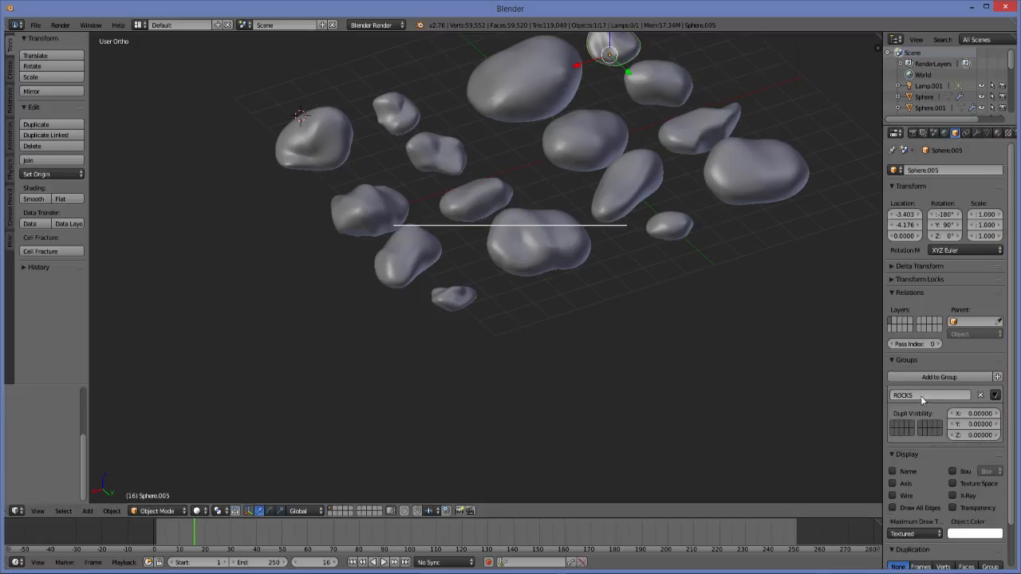
Switch the Sphere.006 rock to Object Mode and add it to the ROCKS group
{"action": "right_click", "coordinate": [663, 77]}
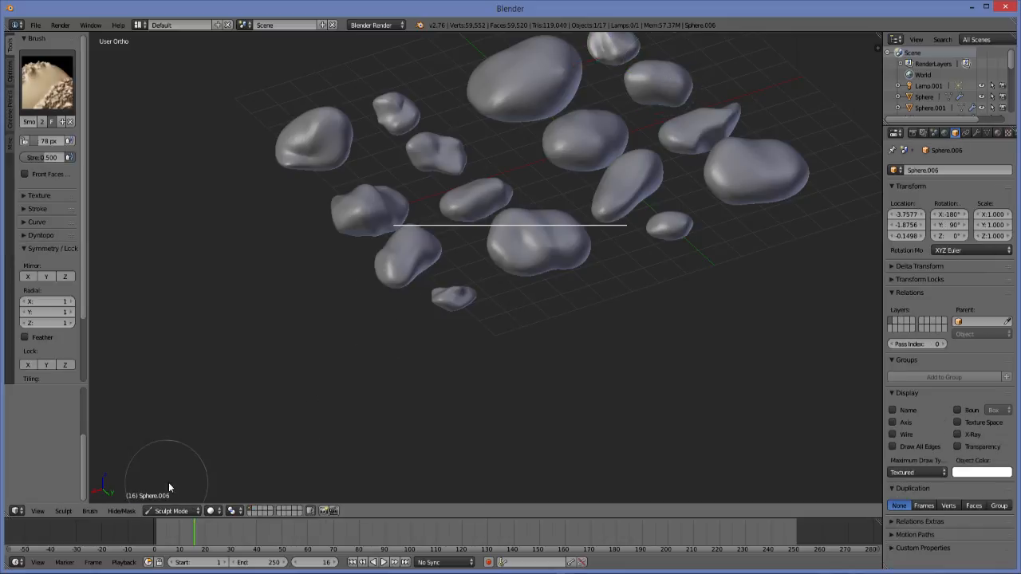
{"action": "left_click", "coordinate": [179, 511]}
{"action": "left_click", "coordinate": [195, 492]}
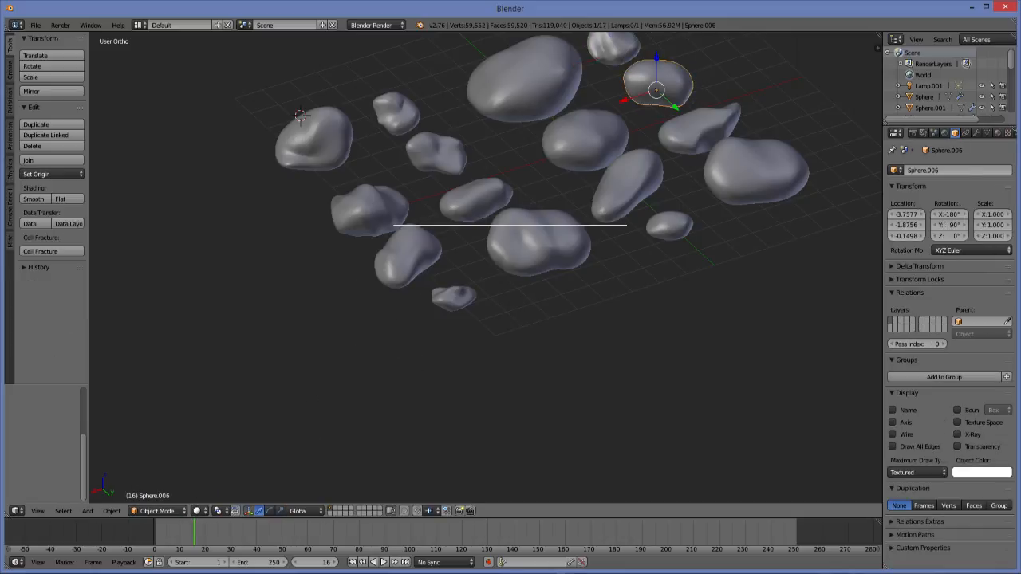
{"action": "left_click", "coordinate": [918, 377]}
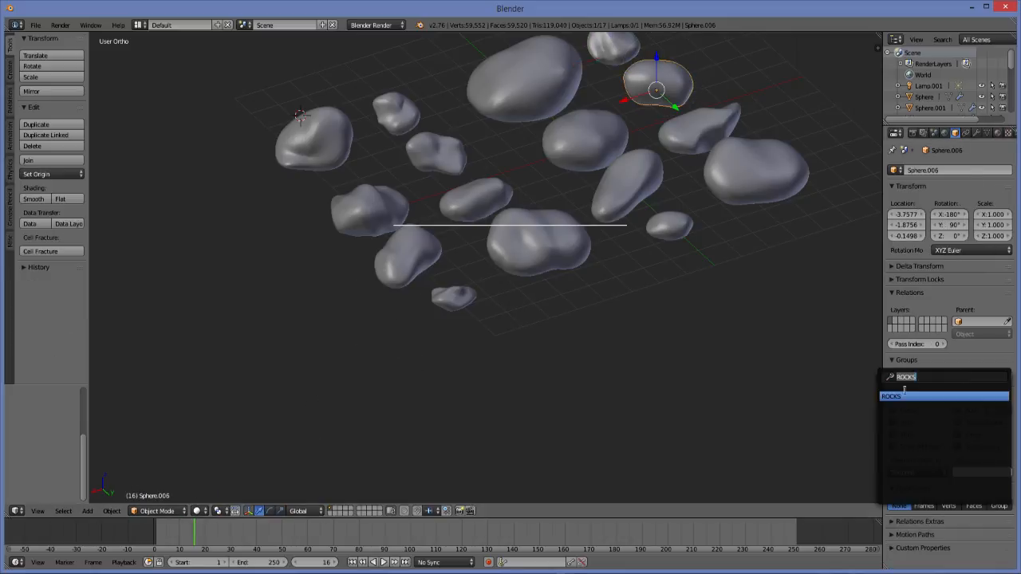
{"action": "left_click", "coordinate": [903, 397]}
Select all objects to check their group membership, and remove Lamp.001 from the ROCKS group
{"action": "middle_click_drag", "start_coordinate": [544, 204], "coordinate": [592, 206]}
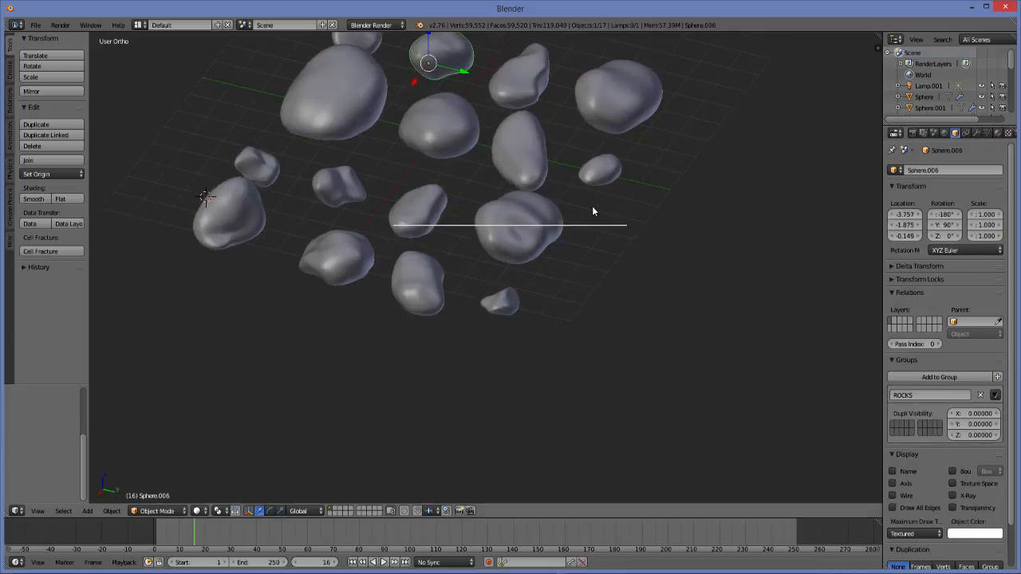
{"action": "key", "text": "a"}
{"action": "key", "text": "a"}
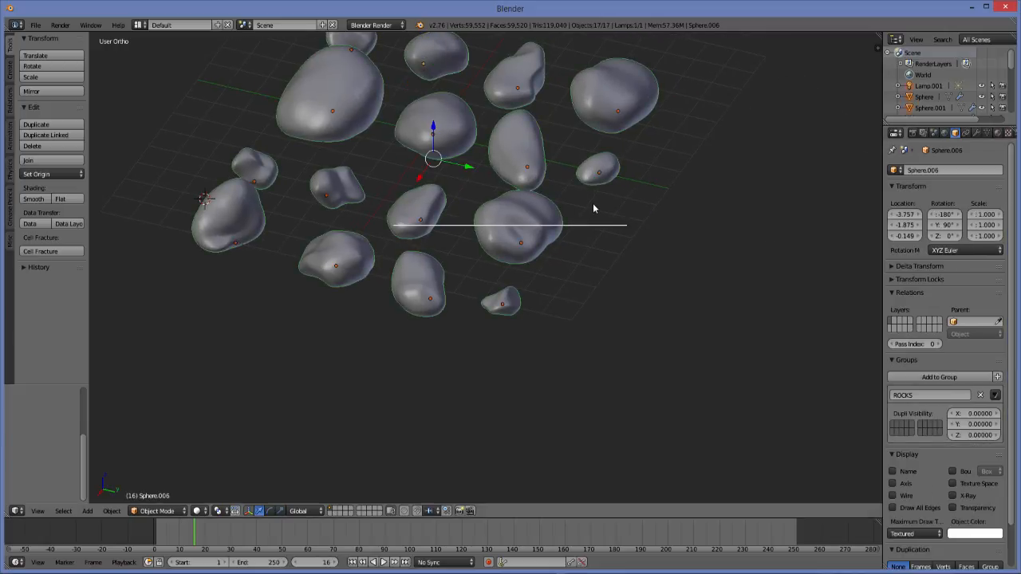
{"action": "scroll", "coordinate": [593, 206], "scroll_direction": "down", "scroll_amount": 5}
{"action": "middle_click_drag", "start_coordinate": [604, 206], "coordinate": [718, 216]}
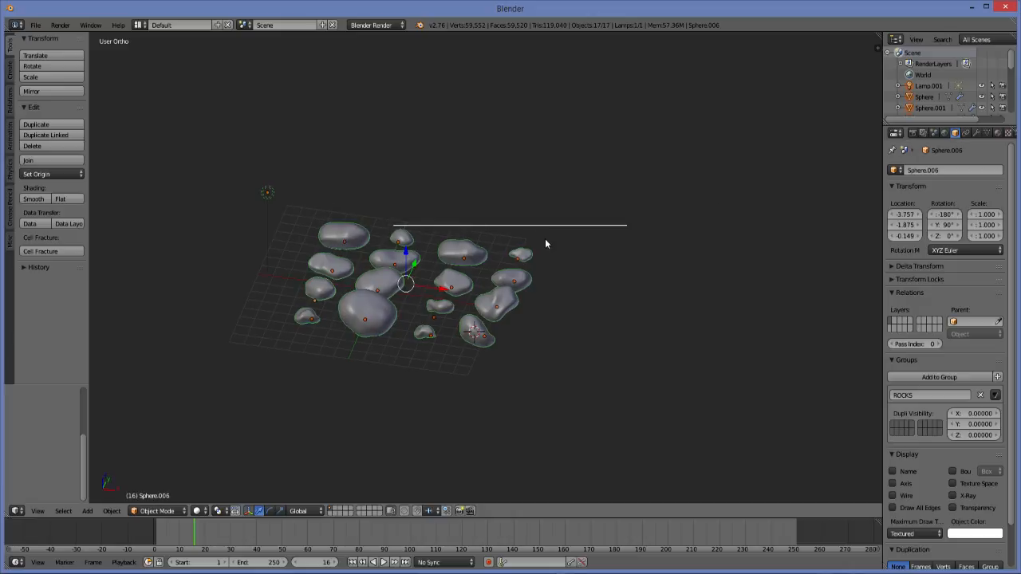
{"action": "scroll", "coordinate": [545, 239], "scroll_direction": "up", "scroll_amount": 2}
{"action": "right_click", "coordinate": [169, 159]}
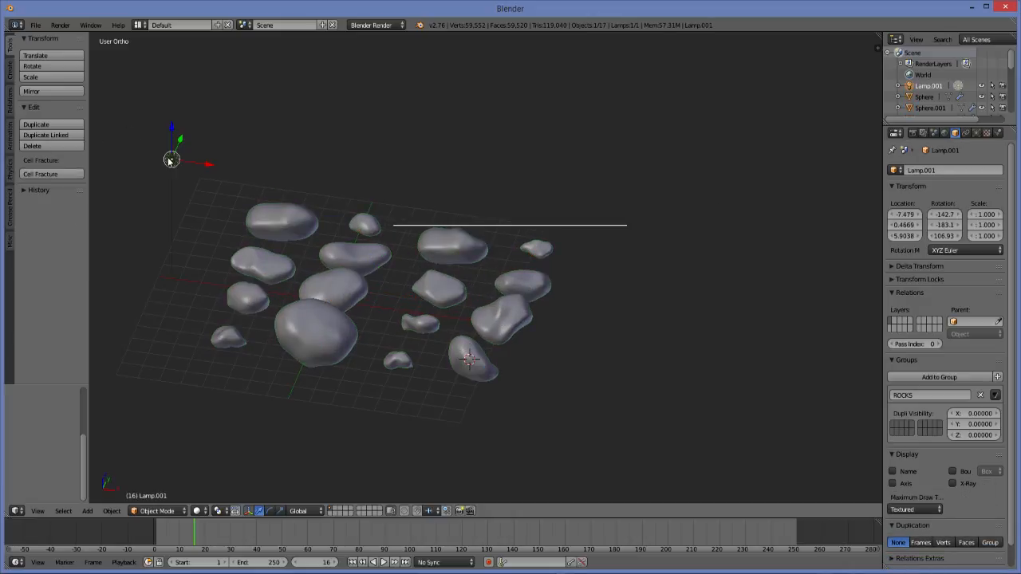
{"action": "left_click", "coordinate": [981, 395]}
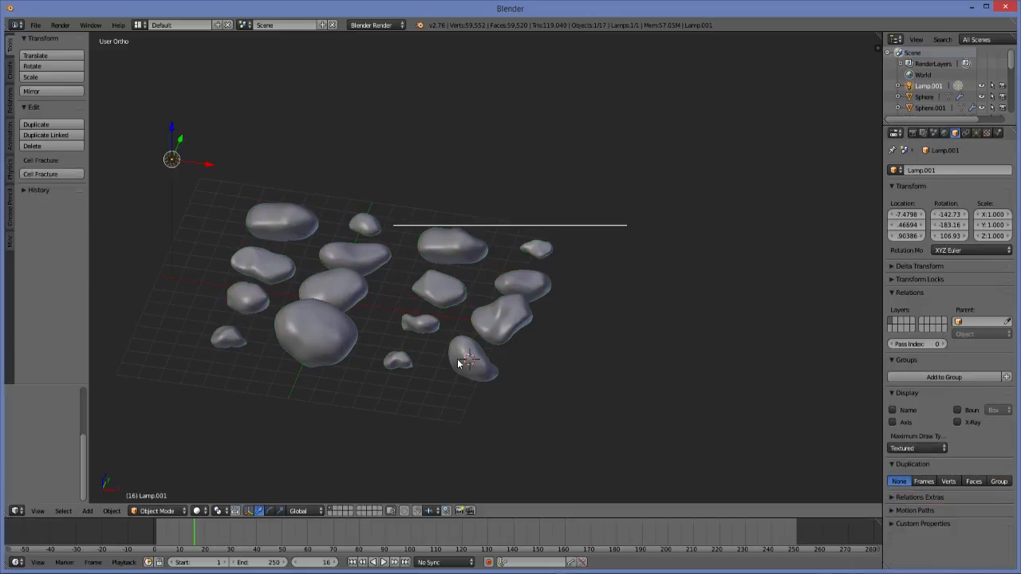
Select every object again to check that all rocks belong to the ROCKS group, and clear the selection
{"action": "middle_click_drag", "start_coordinate": [429, 252], "coordinate": [469, 258]}
{"action": "scroll", "coordinate": [455, 253], "scroll_direction": "up", "scroll_amount": 4}
{"action": "scroll", "coordinate": [453, 251], "scroll_direction": "down", "scroll_amount": 4}
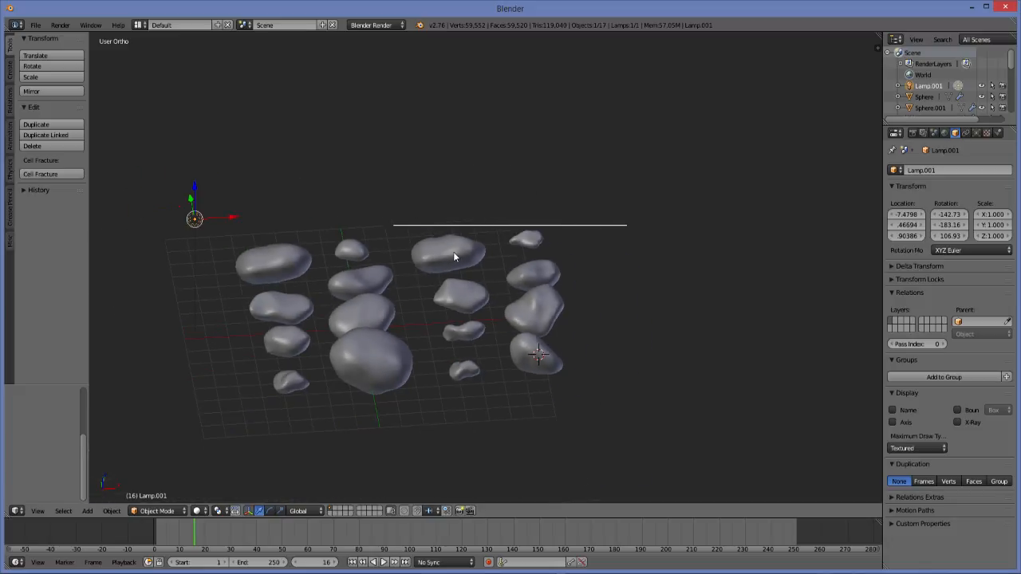
{"action": "right_click", "coordinate": [361, 320]}
{"action": "key", "text": "a"}
{"action": "key", "text": "a"}
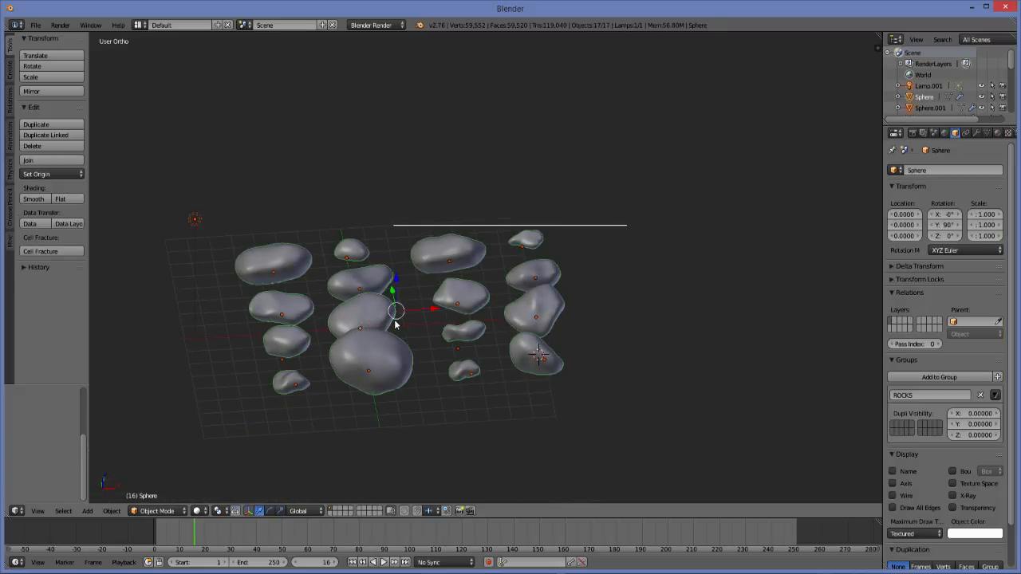
{"action": "key", "text": "a"}
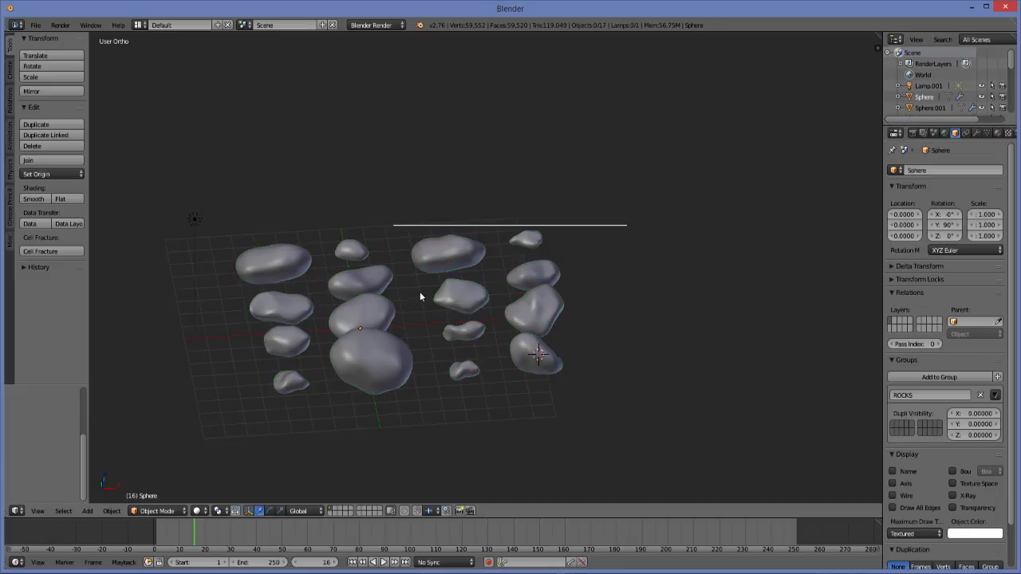
Select the large Sphere.003 rock
{"action": "middle_click_drag", "start_coordinate": [420, 293], "coordinate": [602, 232]}
{"action": "scroll", "coordinate": [371, 302], "scroll_direction": "up", "scroll_amount": 3}
{"action": "right_click", "coordinate": [332, 273]}
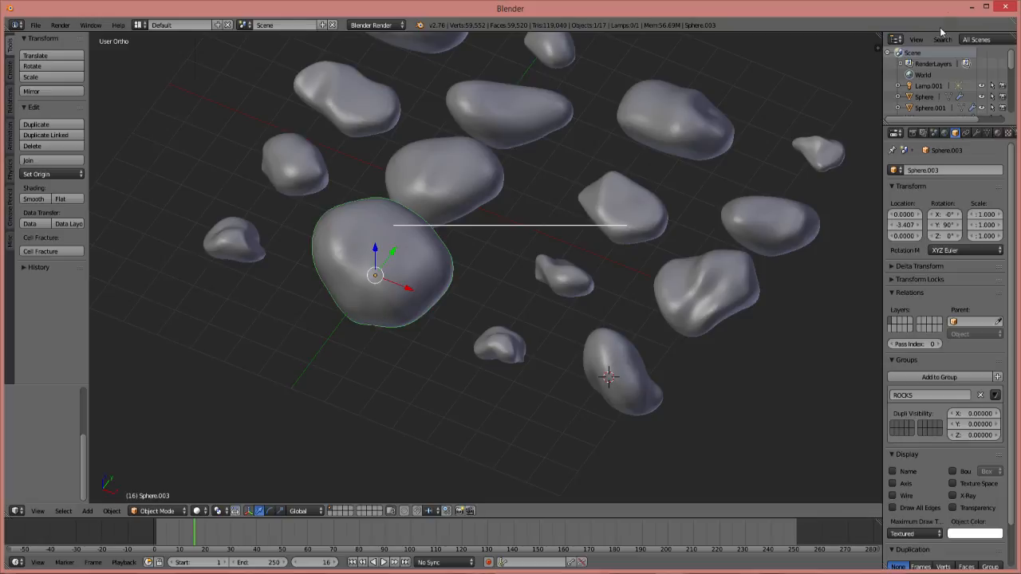
Open the UV Editing layout, collapse the image editor's tool shelf, and return to the Default layout
{"action": "left_click", "coordinate": [140, 25]}
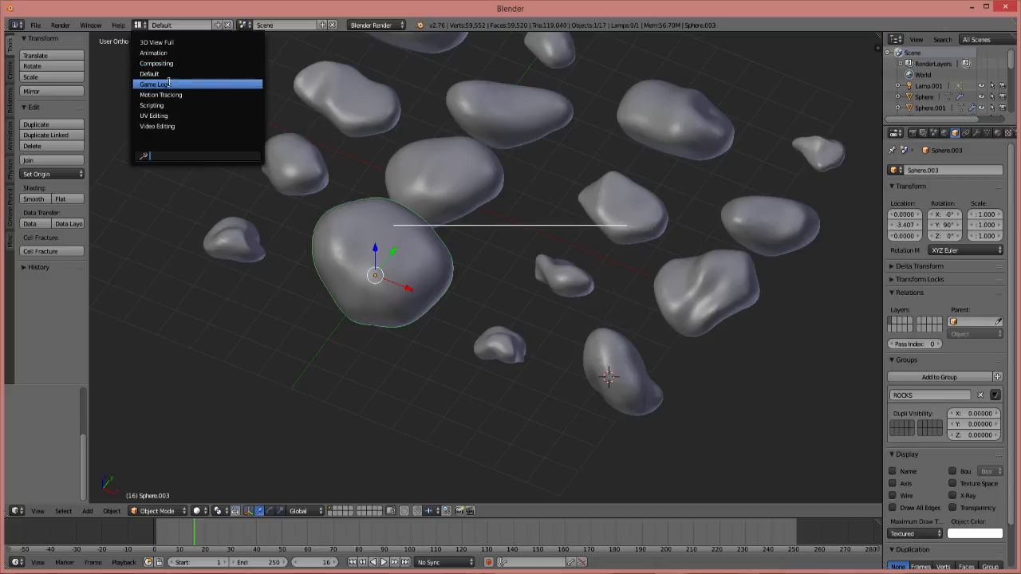
{"action": "left_click", "coordinate": [172, 118]}
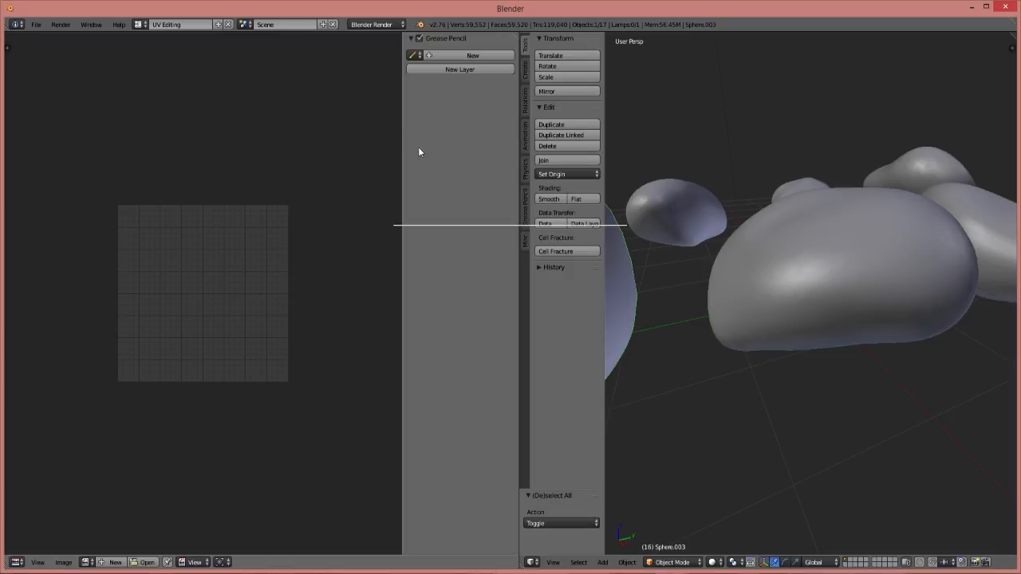
{"action": "left_click_drag", "start_coordinate": [401, 165], "coordinate": [552, 179]}
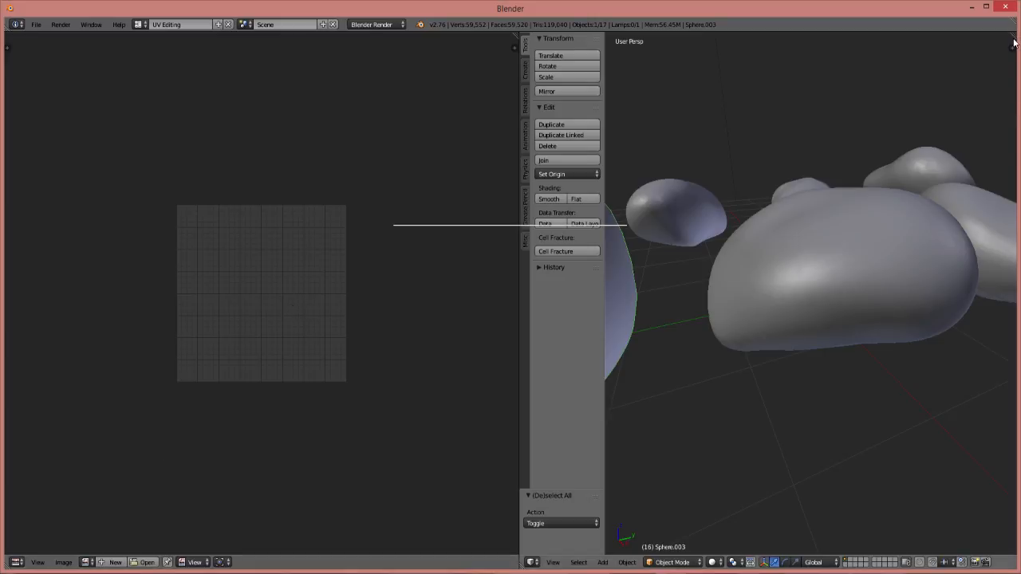
{"action": "left_click", "coordinate": [138, 24]}
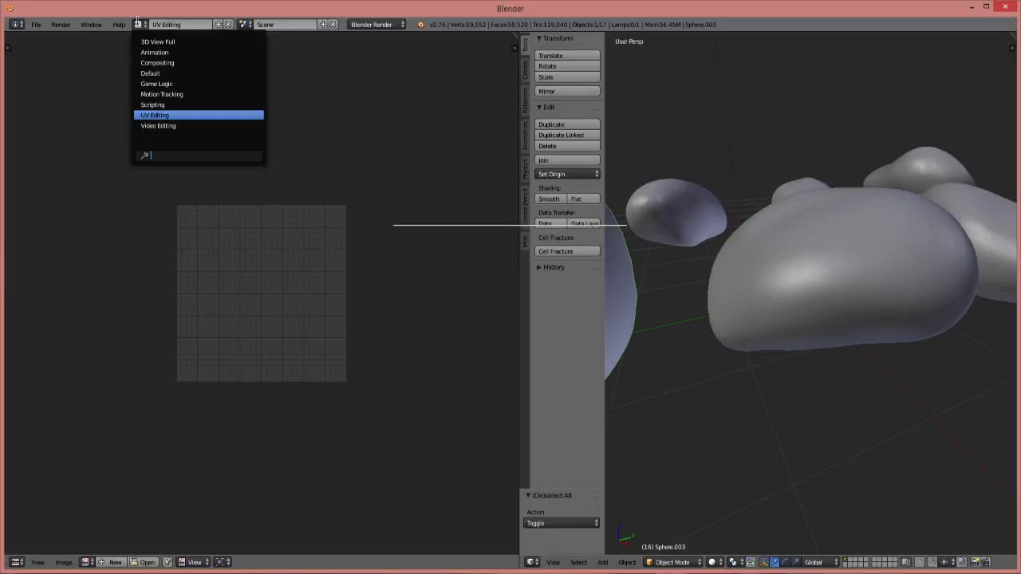
{"action": "left_click", "coordinate": [159, 75]}
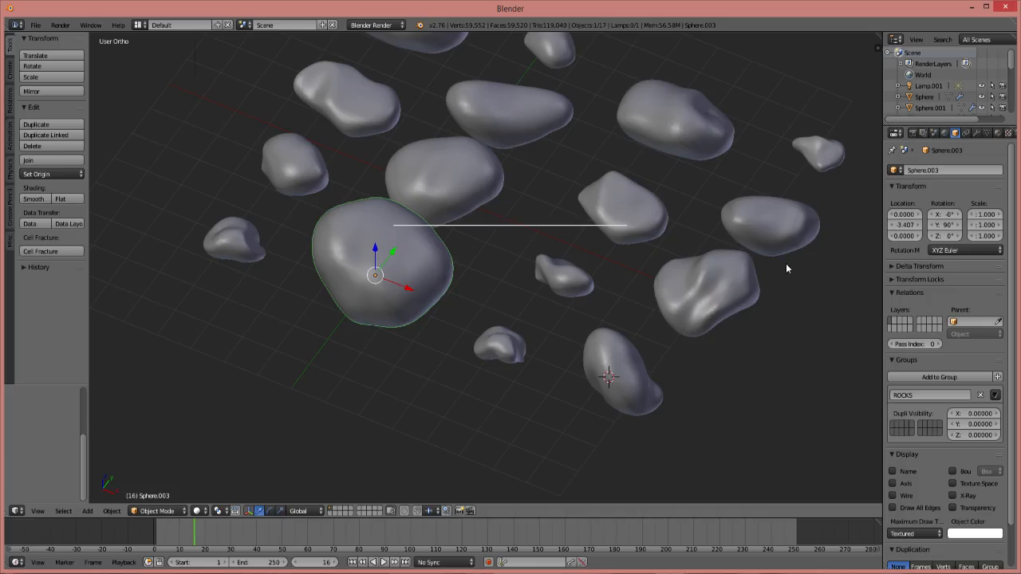
Create a new material for the large Sphere.003 rock
{"action": "left_click", "coordinate": [997, 133]}
{"action": "left_click", "coordinate": [930, 209]}
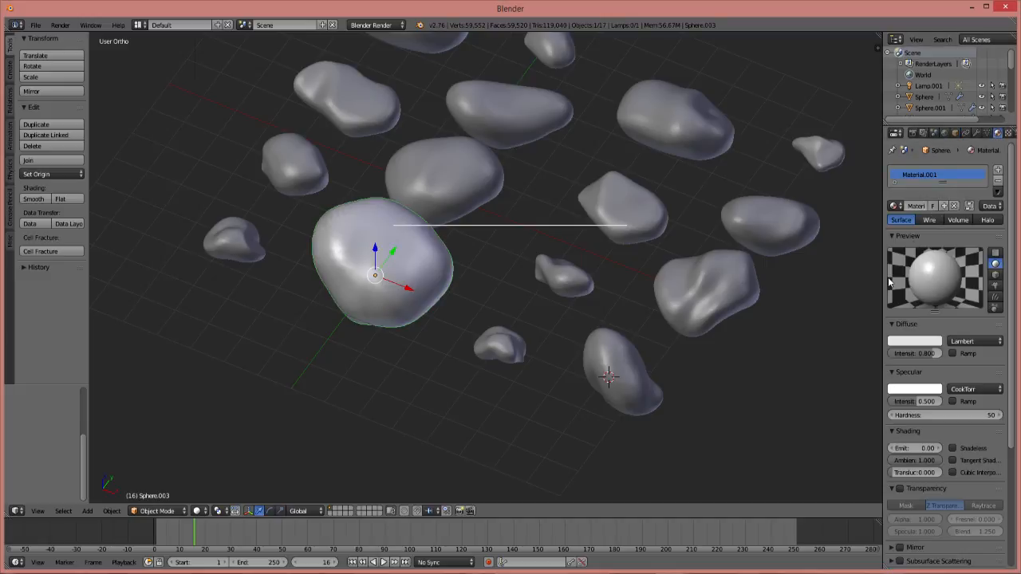
{"action": "left_click", "coordinate": [915, 343]}
Try the Wire and Halo types on the Sphere.003 rock's material and return it to Surface
{"action": "left_click", "coordinate": [930, 221]}
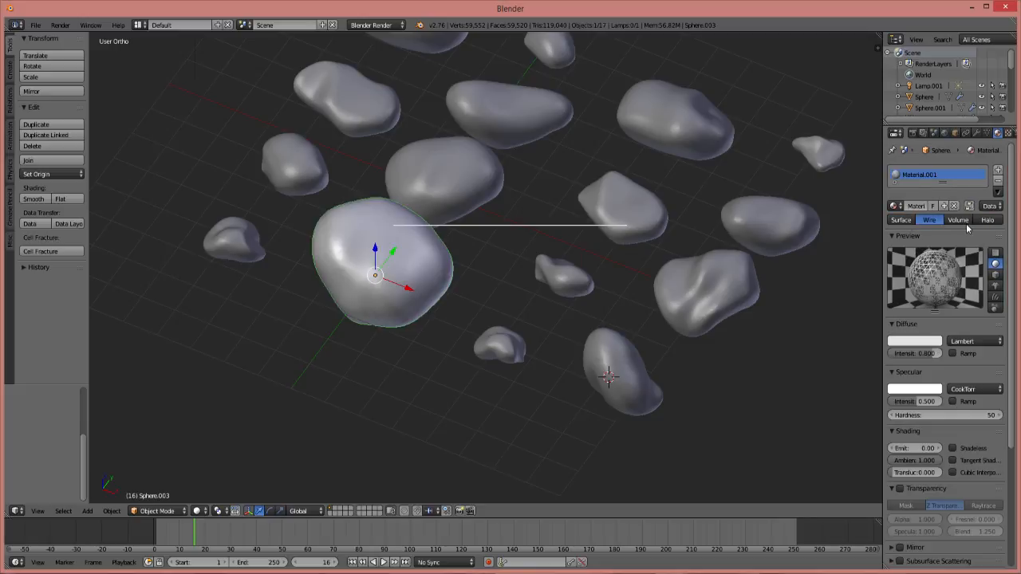
{"action": "left_click", "coordinate": [988, 220]}
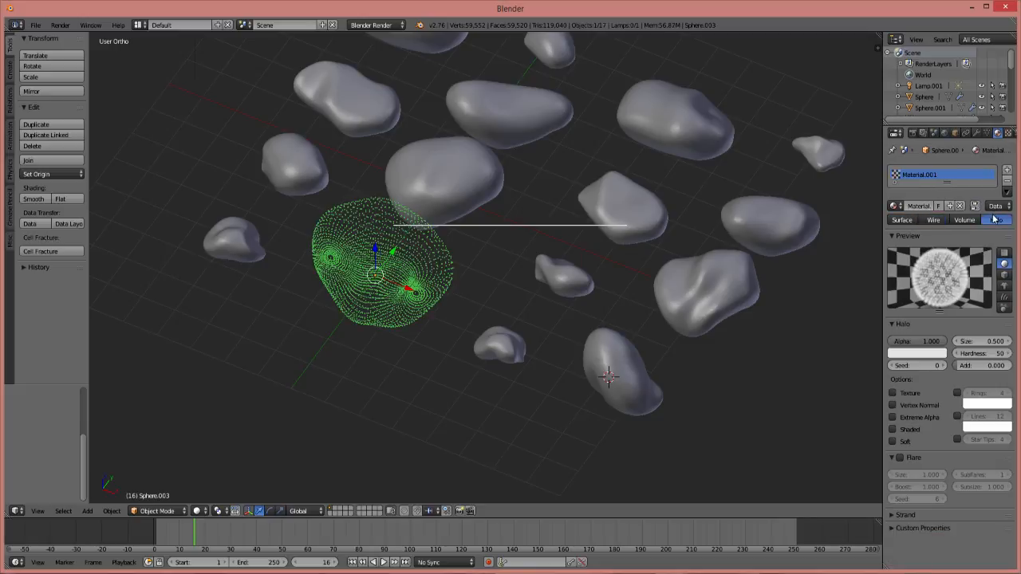
{"action": "left_click", "coordinate": [901, 220]}
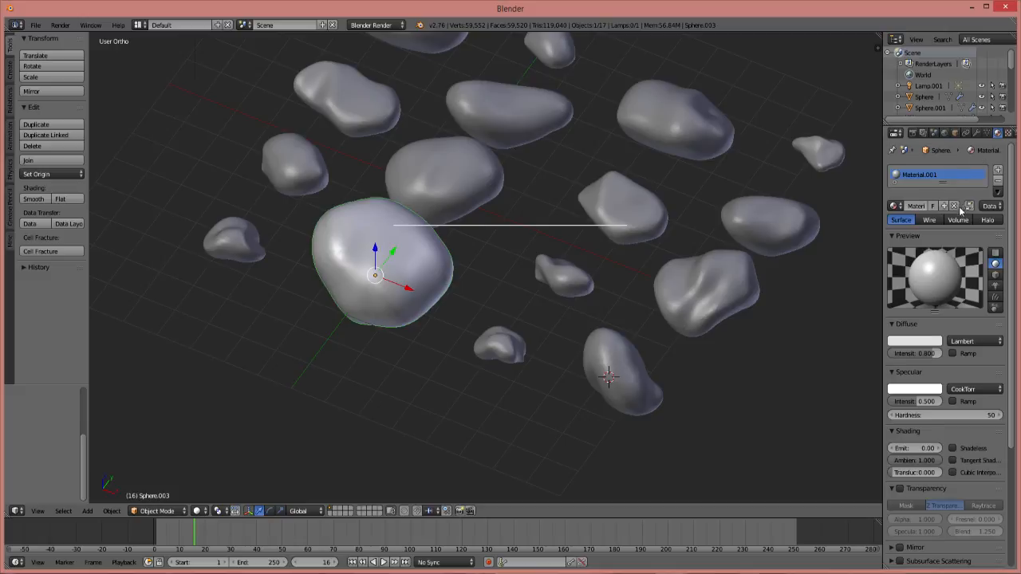
Look through the texture and material settings and the tool shelf categories for UV mapping tools
{"action": "left_click", "coordinate": [1009, 134]}
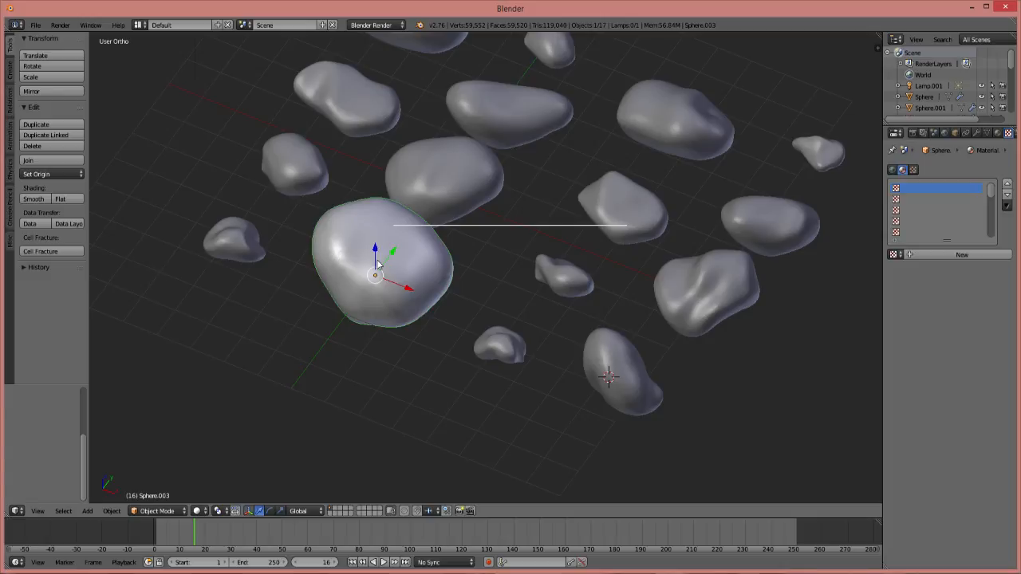
{"action": "left_click", "coordinate": [12, 76]}
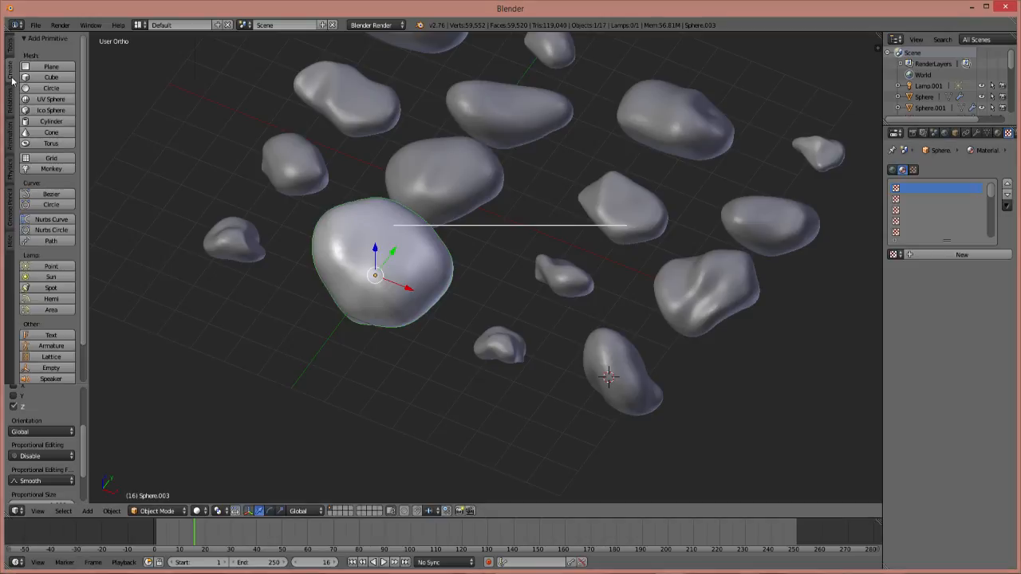
{"action": "left_click", "coordinate": [11, 100]}
{"action": "left_click", "coordinate": [10, 128]}
{"action": "left_click", "coordinate": [10, 179]}
{"action": "left_click", "coordinate": [11, 241]}
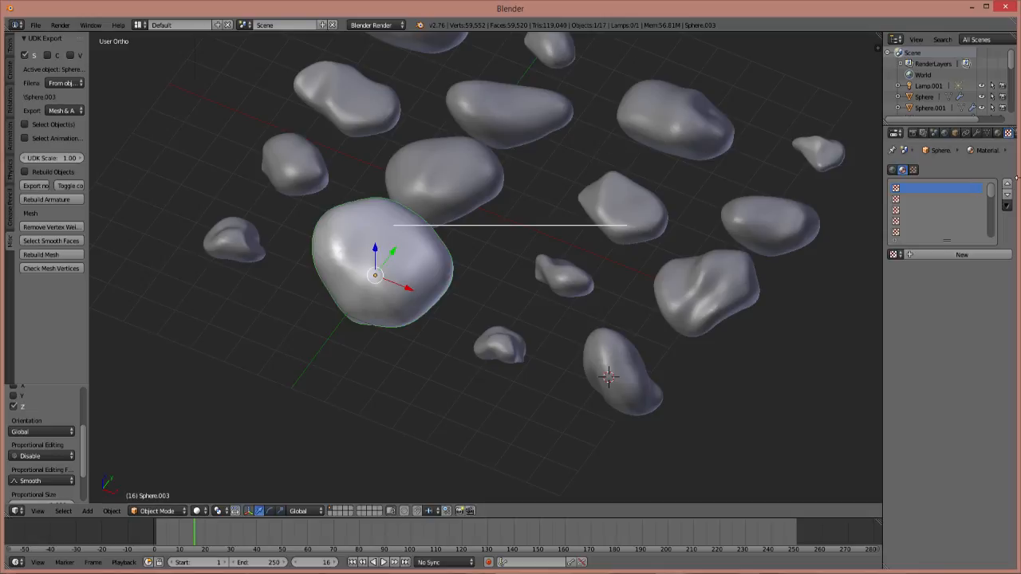
{"action": "left_click", "coordinate": [989, 133]}
{"action": "left_click", "coordinate": [996, 134]}
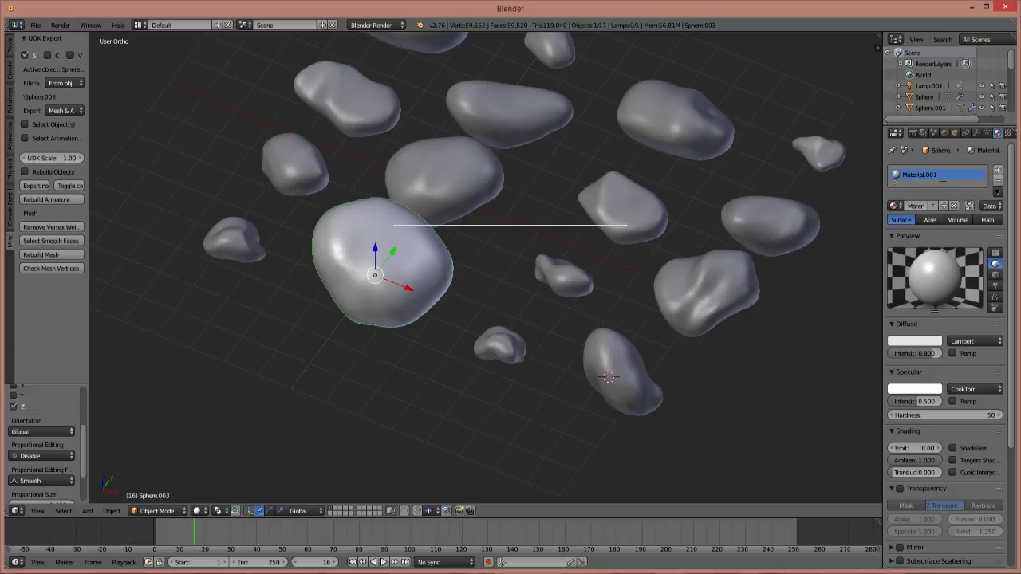
{"action": "left_click", "coordinate": [9, 80]}
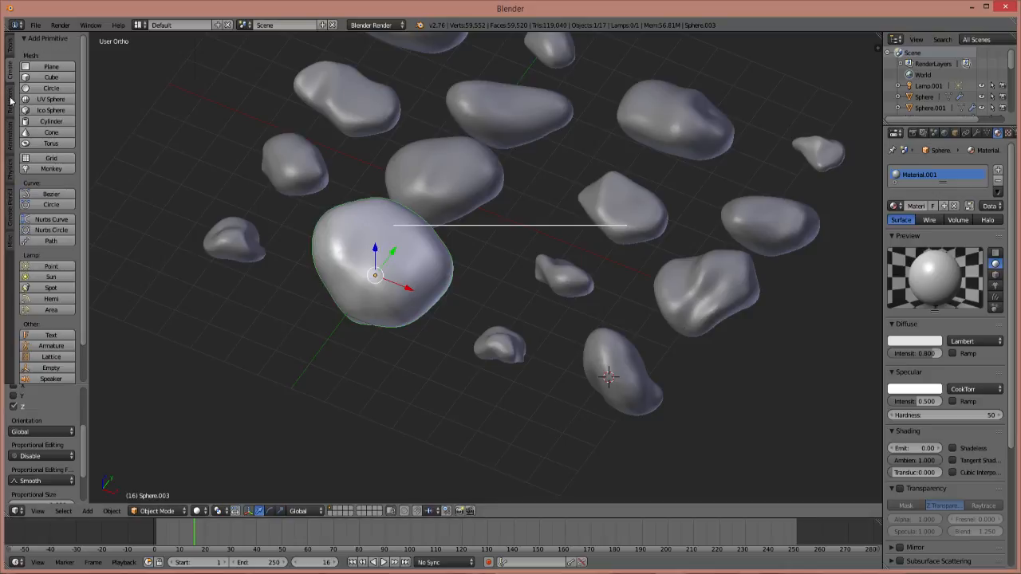
{"action": "left_click", "coordinate": [11, 103]}
{"action": "left_click", "coordinate": [11, 137]}
{"action": "left_click", "coordinate": [12, 167]}
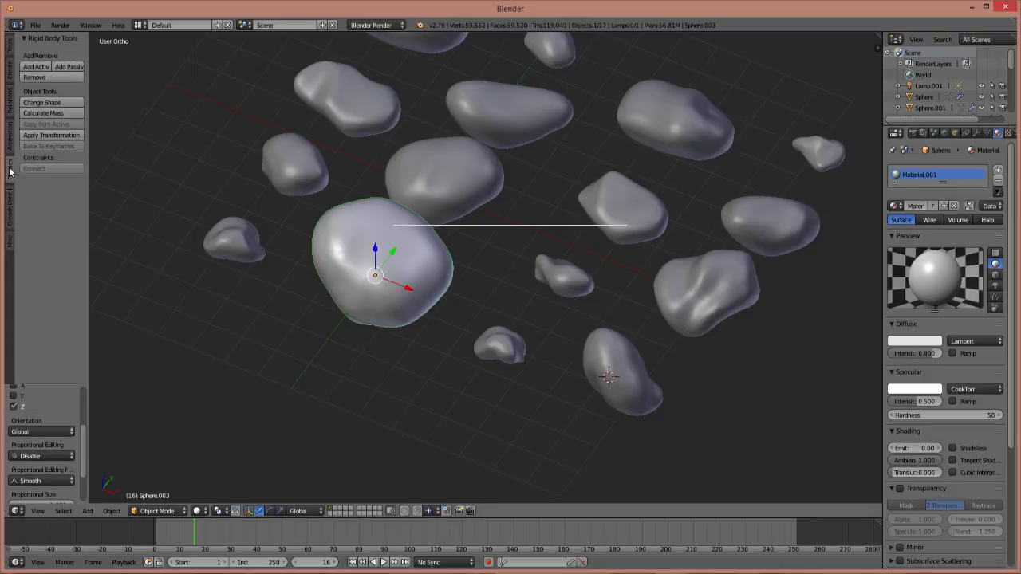
{"action": "left_click", "coordinate": [9, 196]}
{"action": "left_click", "coordinate": [10, 249]}
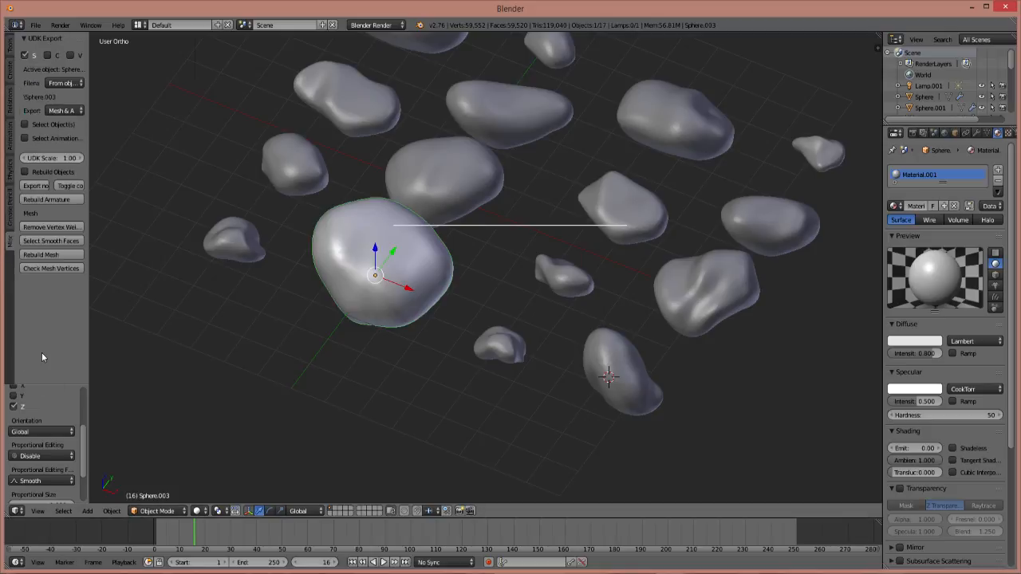
{"action": "scroll", "coordinate": [85, 421], "scroll_direction": "up", "scroll_amount": 4}
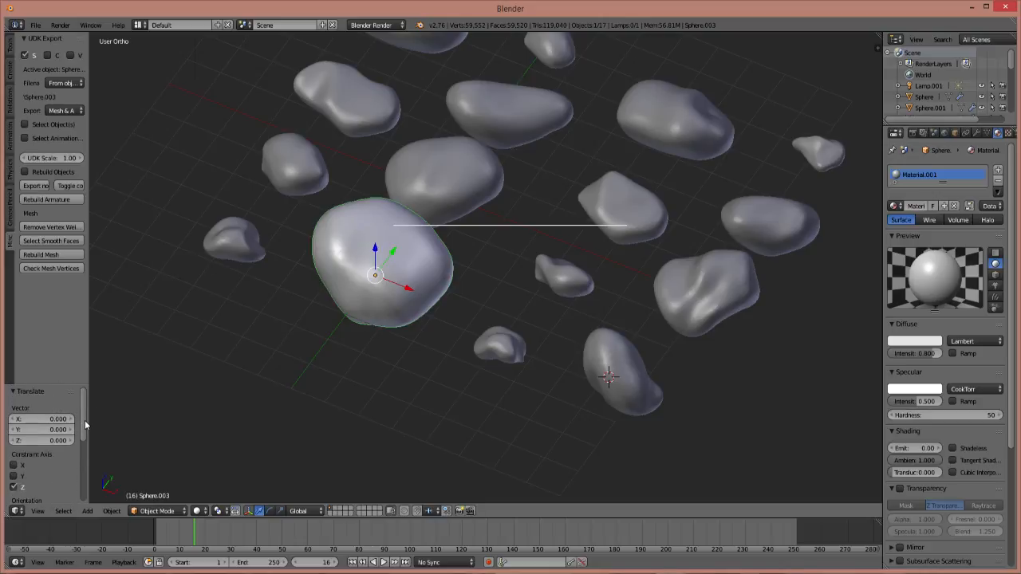
{"action": "left_click", "coordinate": [10, 46]}
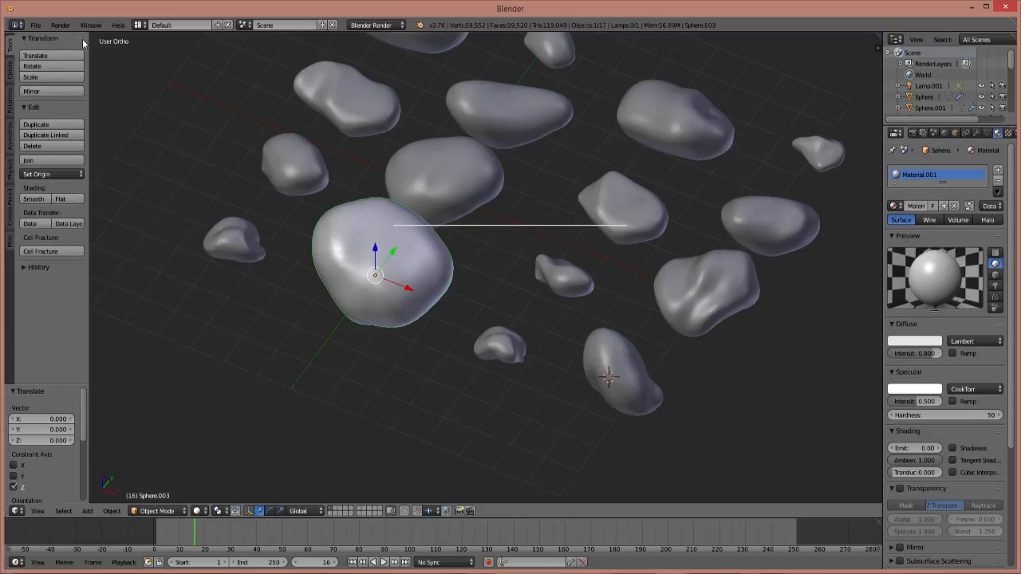
Refresh the add-ons list in the user preferences and search it for "uv"
{"action": "left_click", "coordinate": [35, 25]}
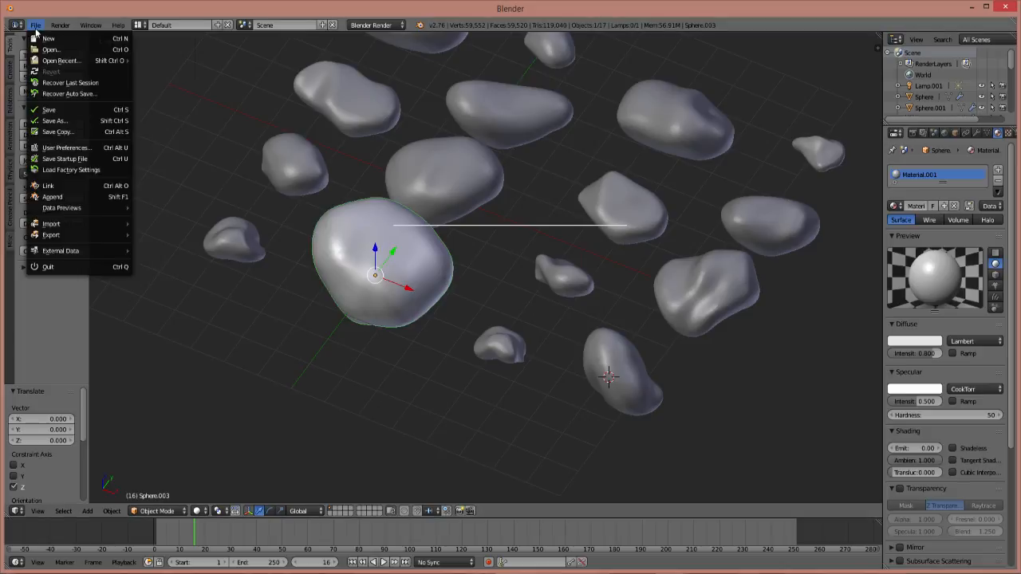
{"action": "left_click", "coordinate": [63, 148]}
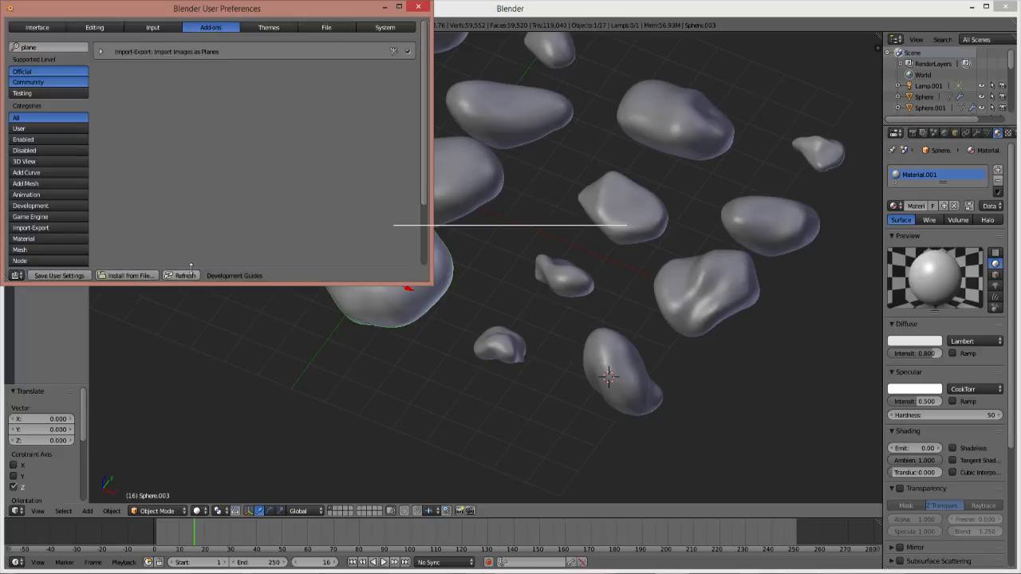
{"action": "left_click", "coordinate": [181, 276]}
{"action": "left_click", "coordinate": [61, 47]}
{"action": "type", "text": "uv"}
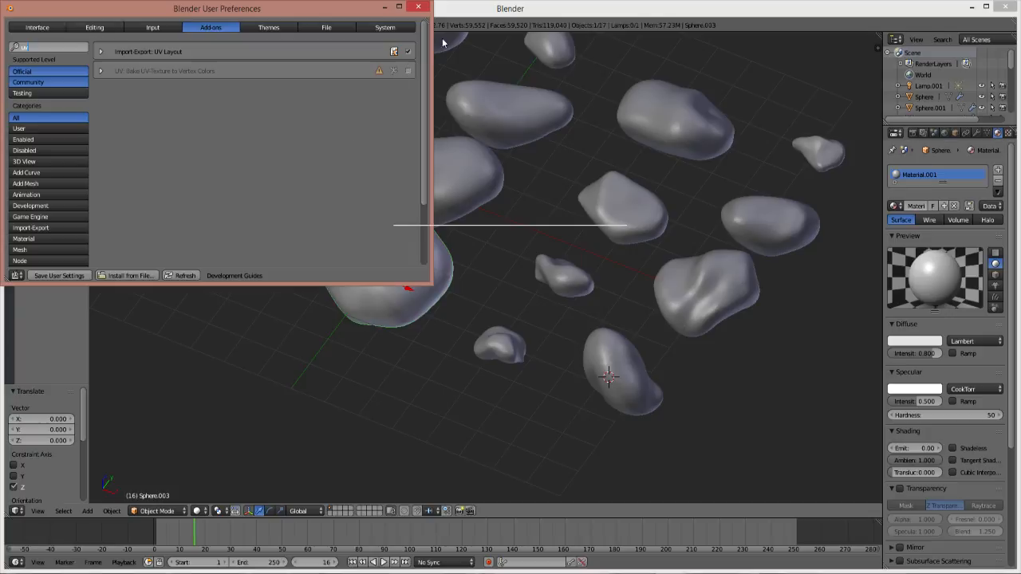
{"action": "left_click", "coordinate": [386, 7]}
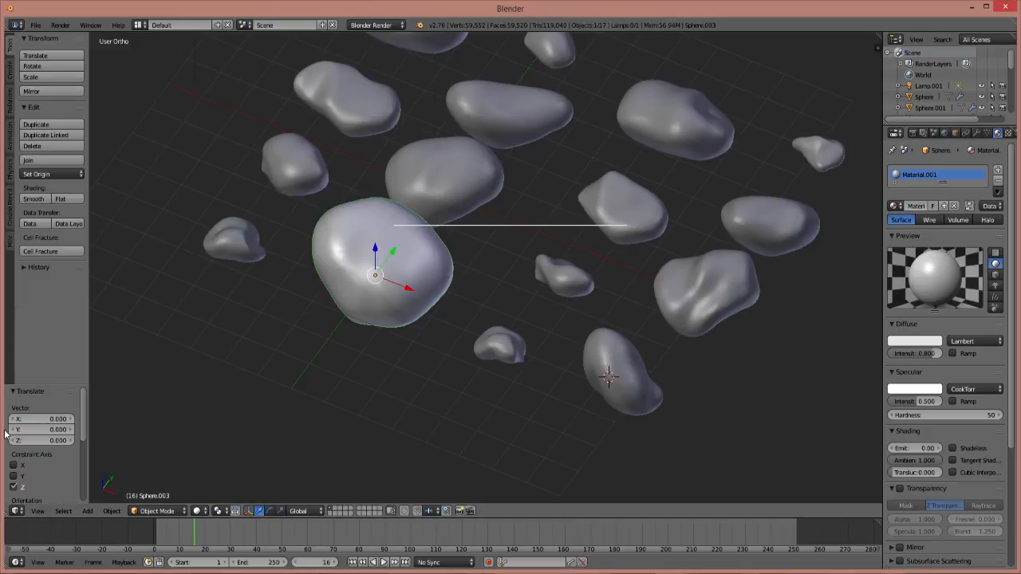
Unwrap the whole Sphere.003 rock mesh in Edit Mode with Cube Projection
{"action": "key", "text": "Tab"}
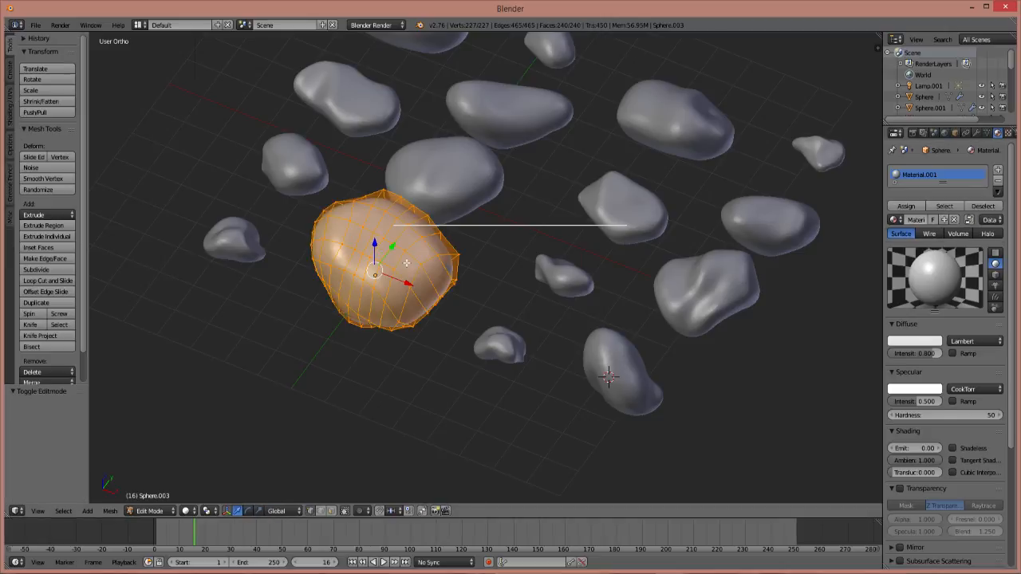
{"action": "left_click", "coordinate": [12, 113]}
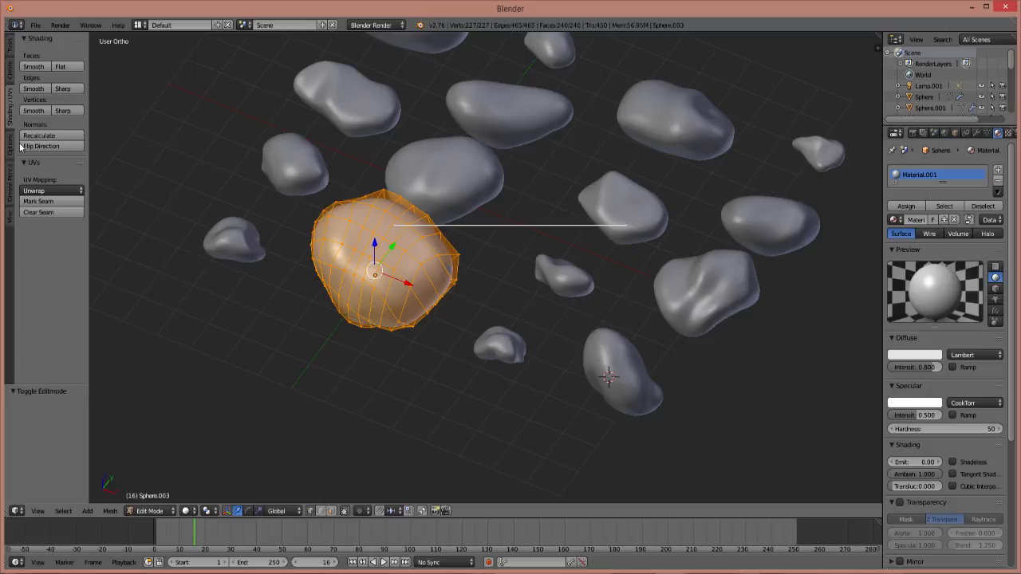
{"action": "left_click", "coordinate": [58, 191]}
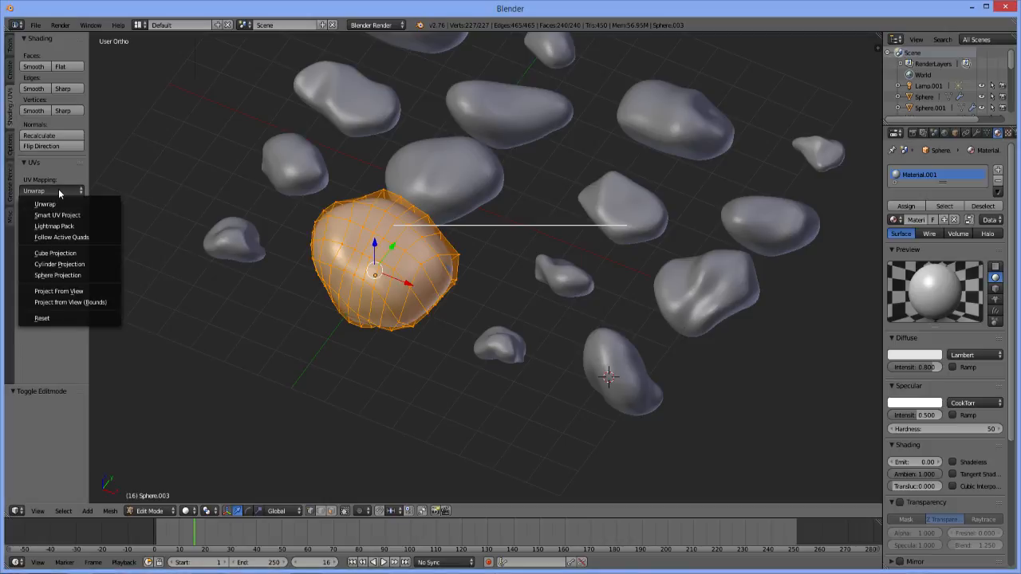
{"action": "left_click", "coordinate": [62, 254]}
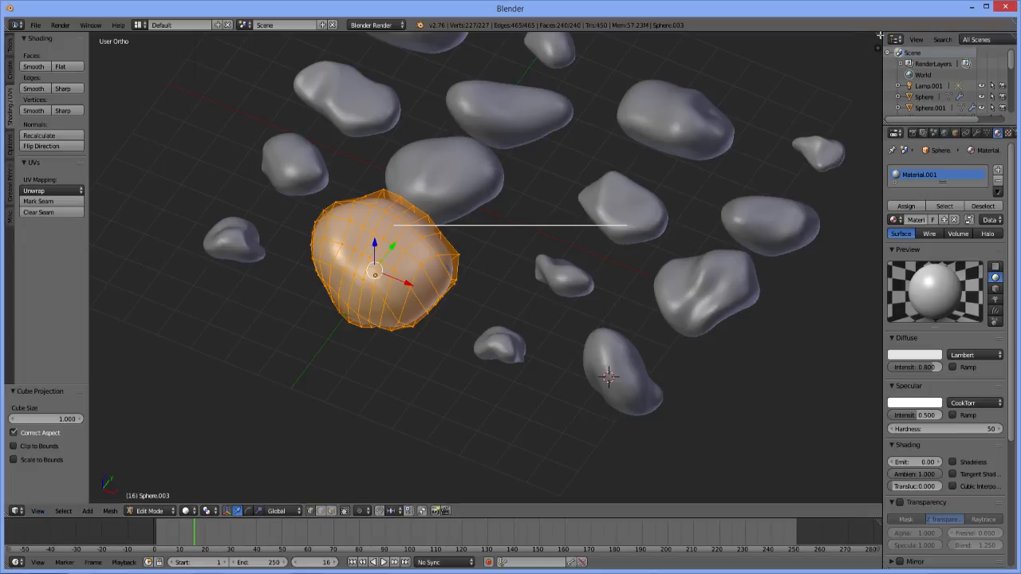
Split the 3D view in two and turn the new area into a UV/Image Editor without a tool shelf
{"action": "left_click_drag", "start_coordinate": [740, 70], "coordinate": [503, 239]}
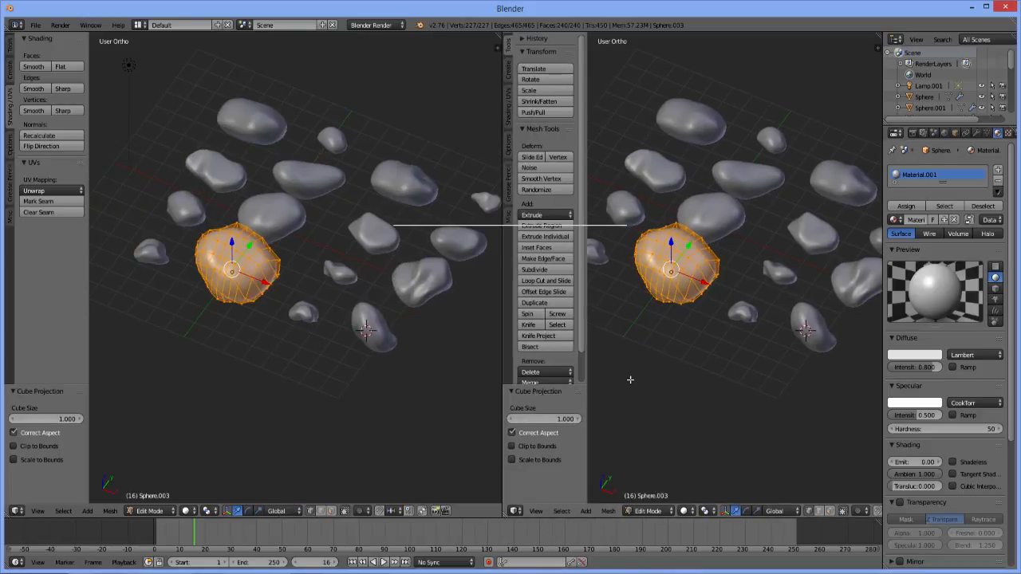
{"action": "key", "text": "t"}
{"action": "left_click", "coordinate": [515, 511]}
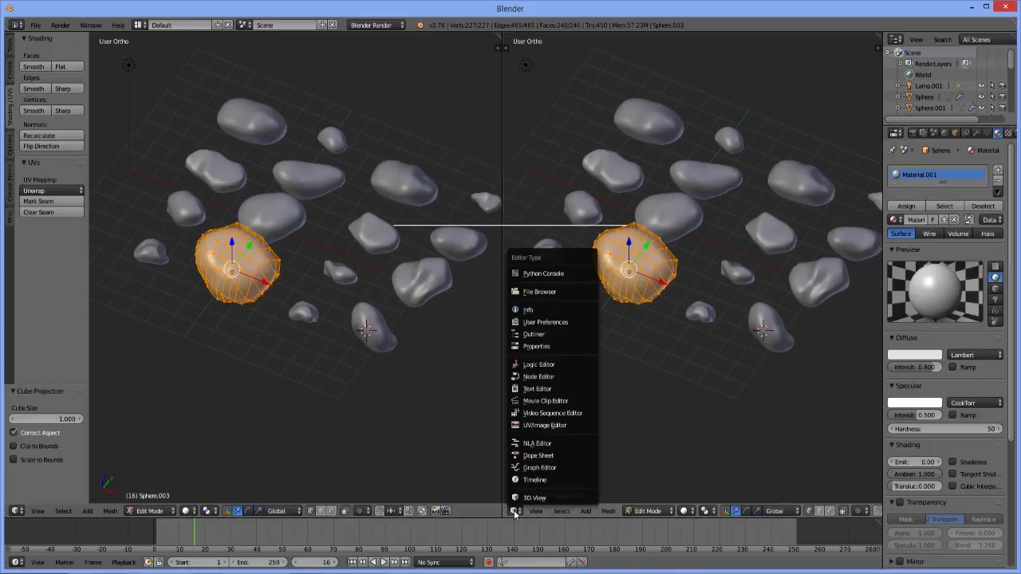
{"action": "left_click", "coordinate": [536, 426]}
{"action": "scroll", "coordinate": [683, 310], "scroll_direction": "up", "scroll_amount": 2}
{"action": "scroll", "coordinate": [683, 310], "scroll_direction": "down", "scroll_amount": 2}
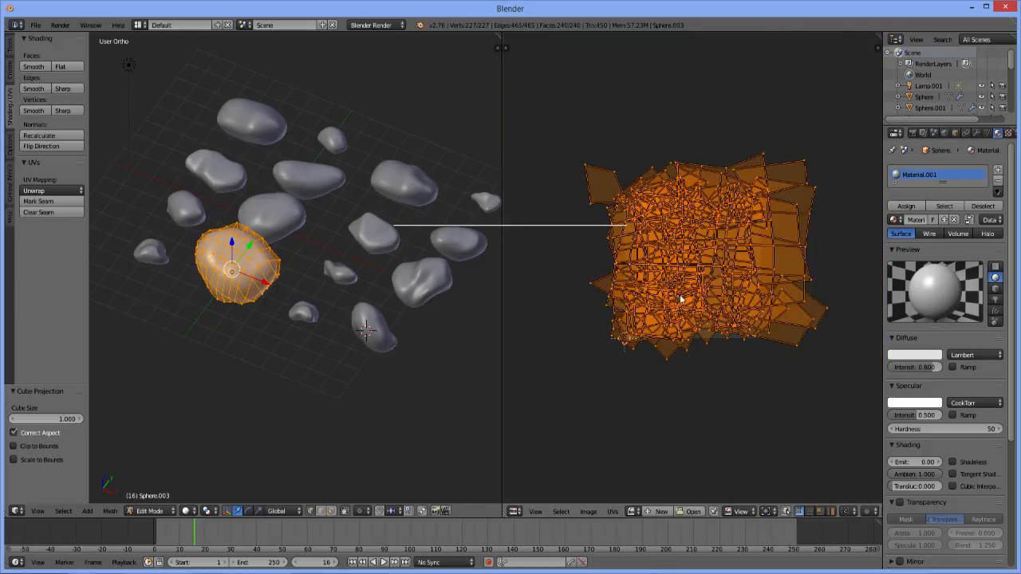
Open RockBaseGrey.jpg from the Low Poly Textures folder as the image for the rock's UVs
{"action": "left_click", "coordinate": [690, 513]}
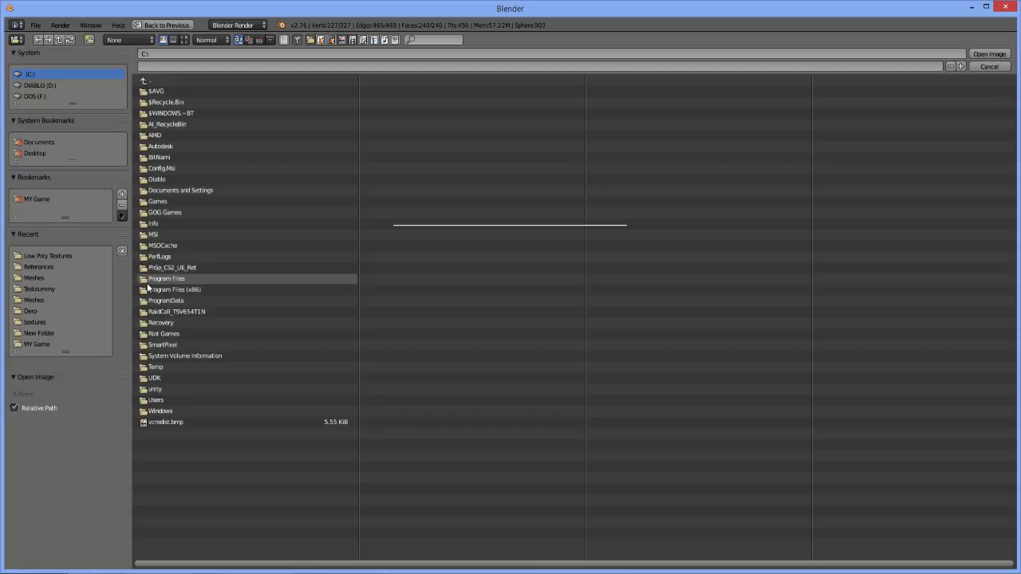
{"action": "left_click", "coordinate": [34, 268]}
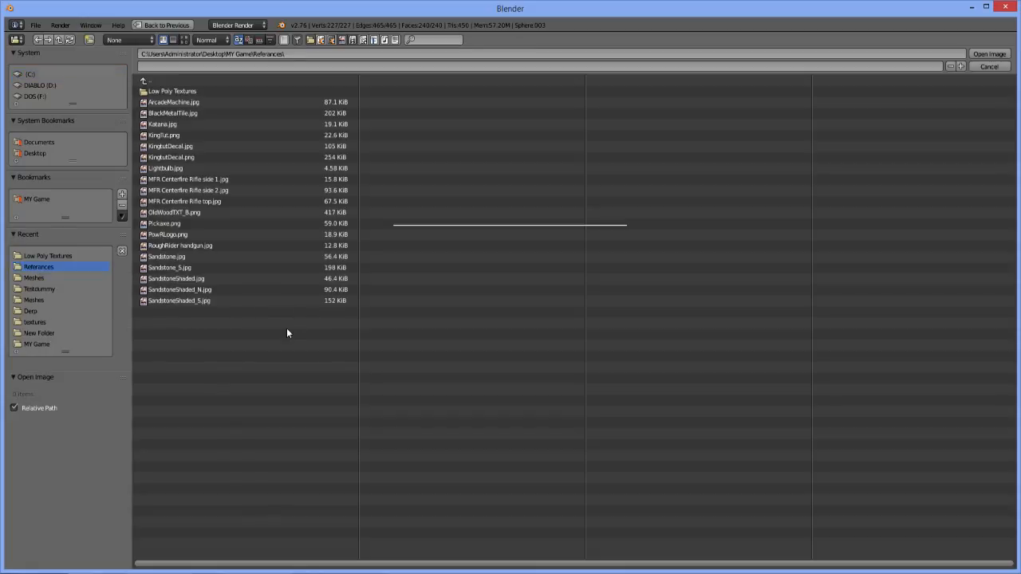
{"action": "left_click", "coordinate": [189, 90]}
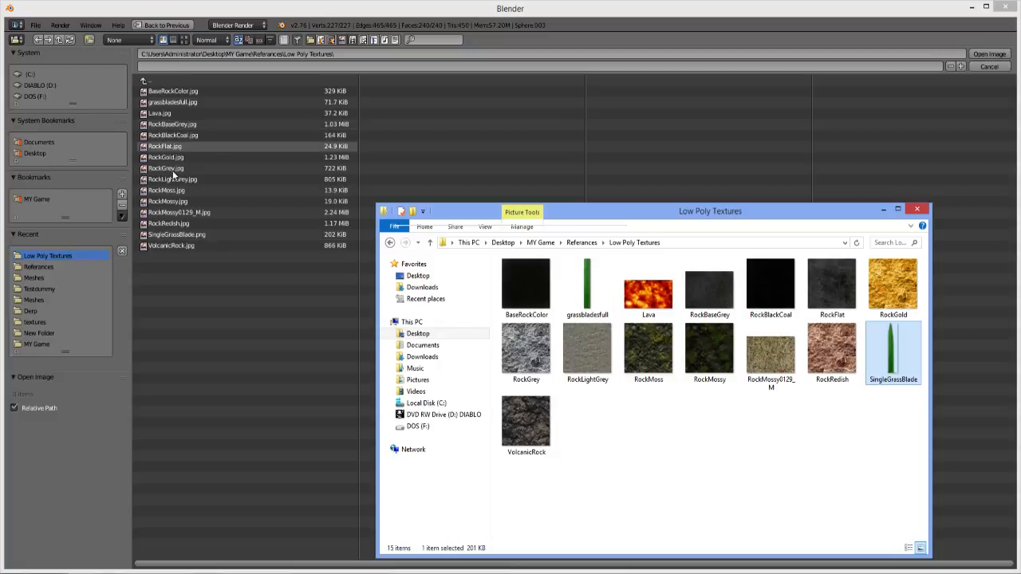
{"action": "left_click", "coordinate": [173, 92]}
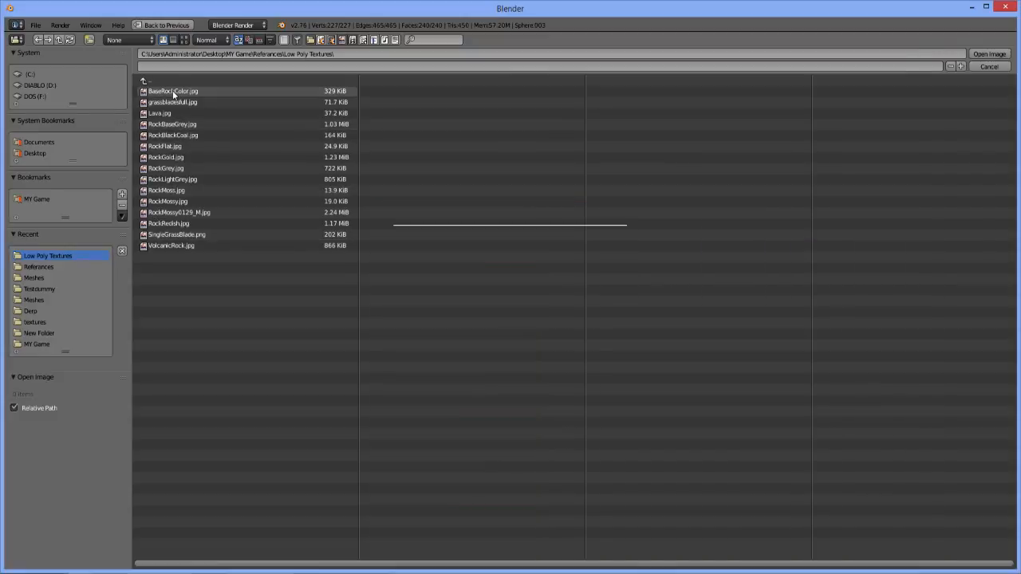
{"action": "left_click", "coordinate": [172, 95]}
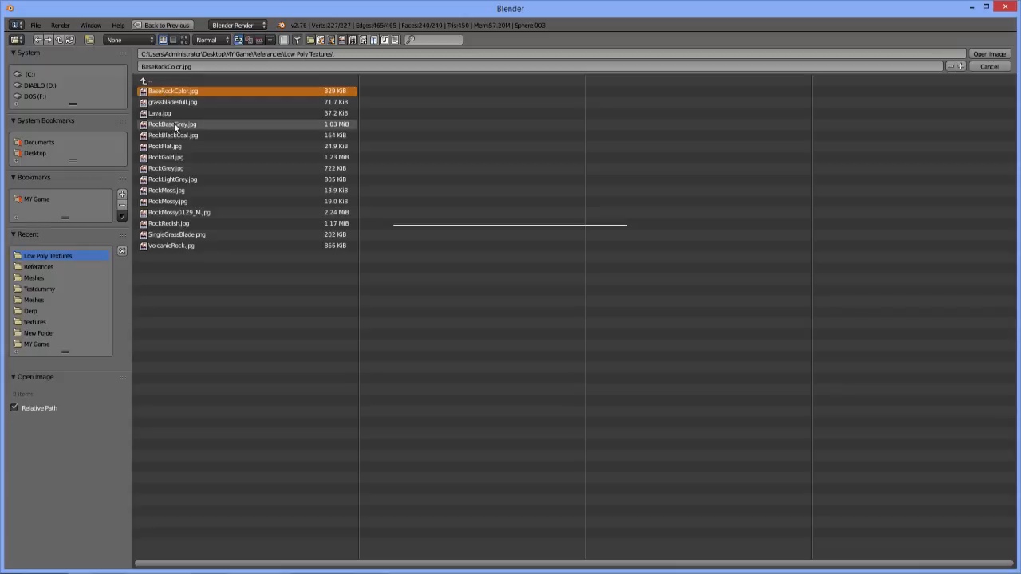
{"action": "left_click", "coordinate": [176, 126]}
{"action": "left_click", "coordinate": [990, 54]}
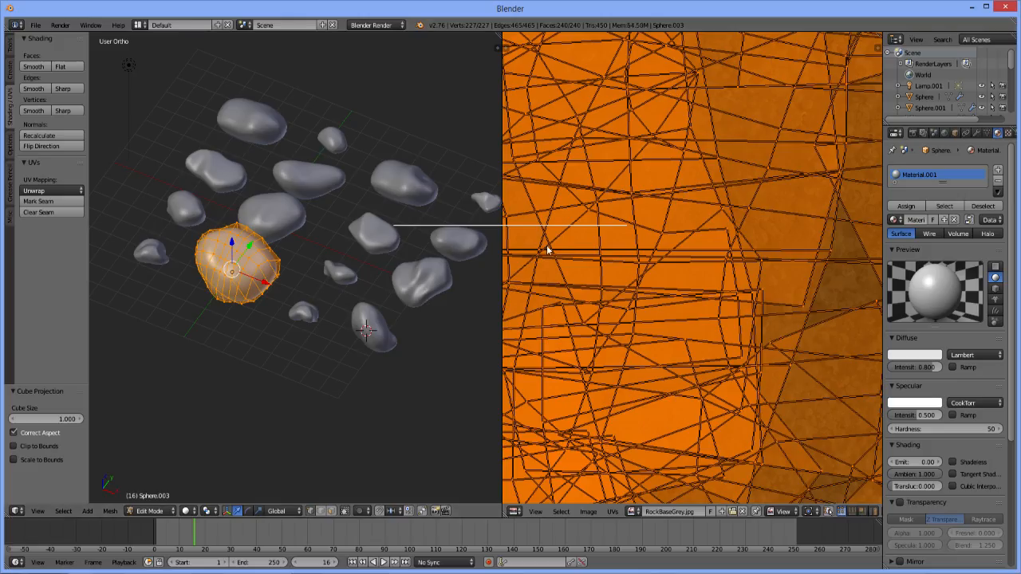
Set the 3D view's shading to Texture and take a close look at the Sphere.003 rock
{"action": "scroll", "coordinate": [551, 248], "scroll_direction": "down", "scroll_amount": 3}
{"action": "middle_click_drag", "start_coordinate": [258, 304], "coordinate": [305, 289]}
{"action": "scroll", "coordinate": [723, 334], "scroll_direction": "up", "scroll_amount": 1}
{"action": "scroll", "coordinate": [721, 335], "scroll_direction": "down", "scroll_amount": 2}
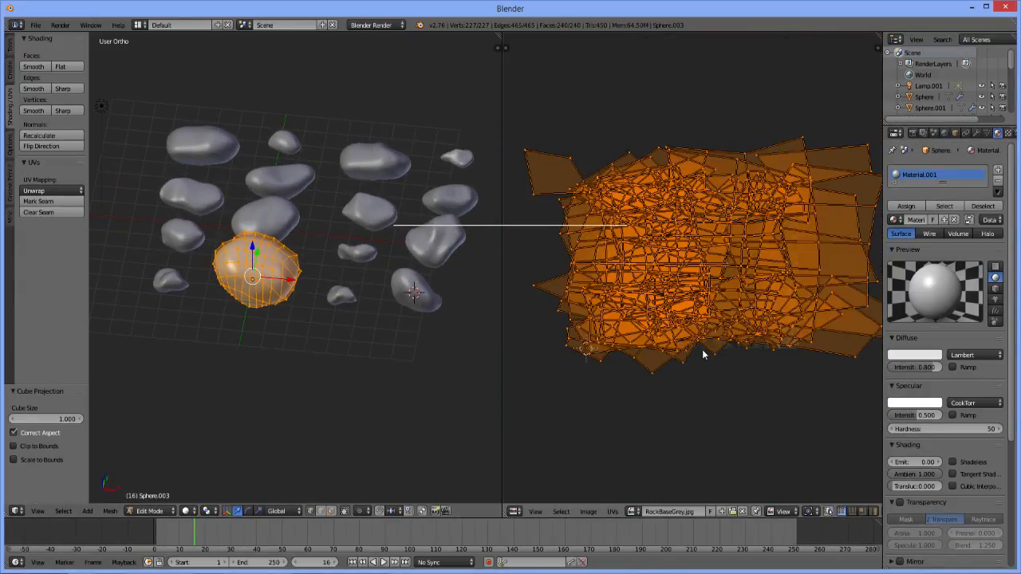
{"action": "middle_click_drag", "start_coordinate": [254, 249], "coordinate": [317, 251]}
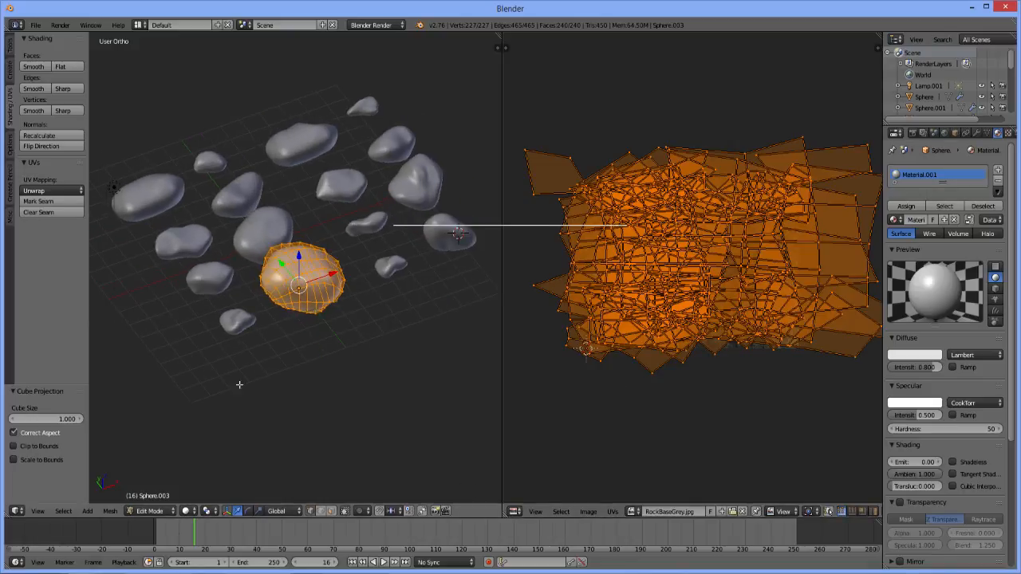
{"action": "left_click", "coordinate": [188, 512]}
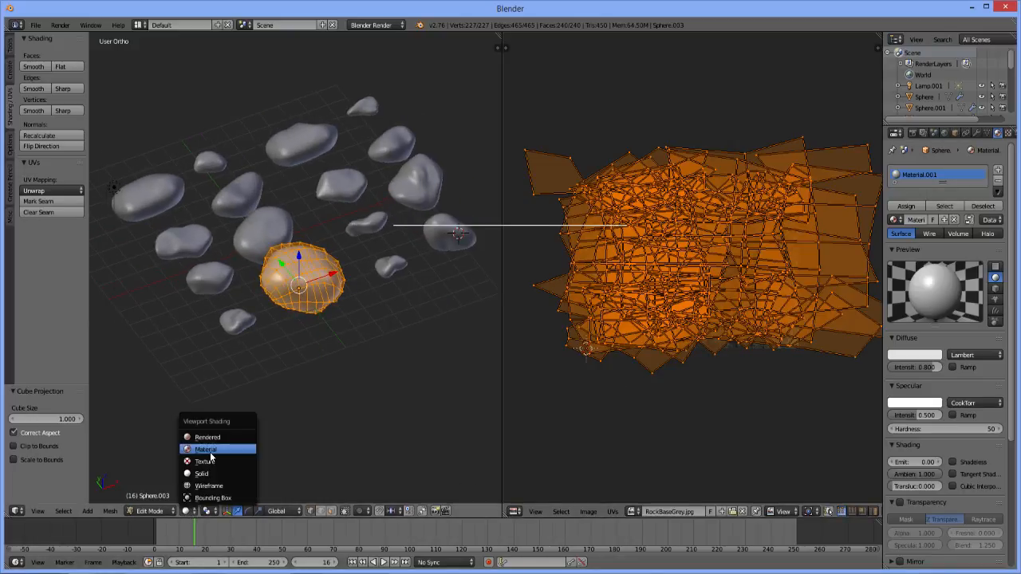
{"action": "left_click", "coordinate": [209, 461]}
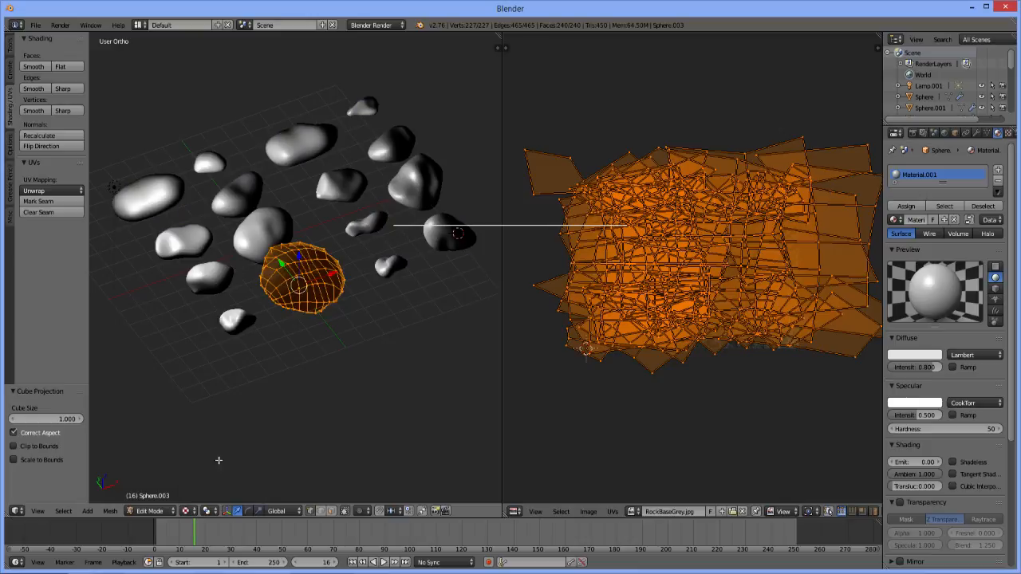
{"action": "scroll", "coordinate": [355, 266], "scroll_direction": "up", "scroll_amount": 5}
{"action": "scroll", "coordinate": [355, 266], "scroll_direction": "up", "scroll_amount": 4}
{"action": "scroll", "coordinate": [356, 271], "scroll_direction": "down", "scroll_amount": 3}
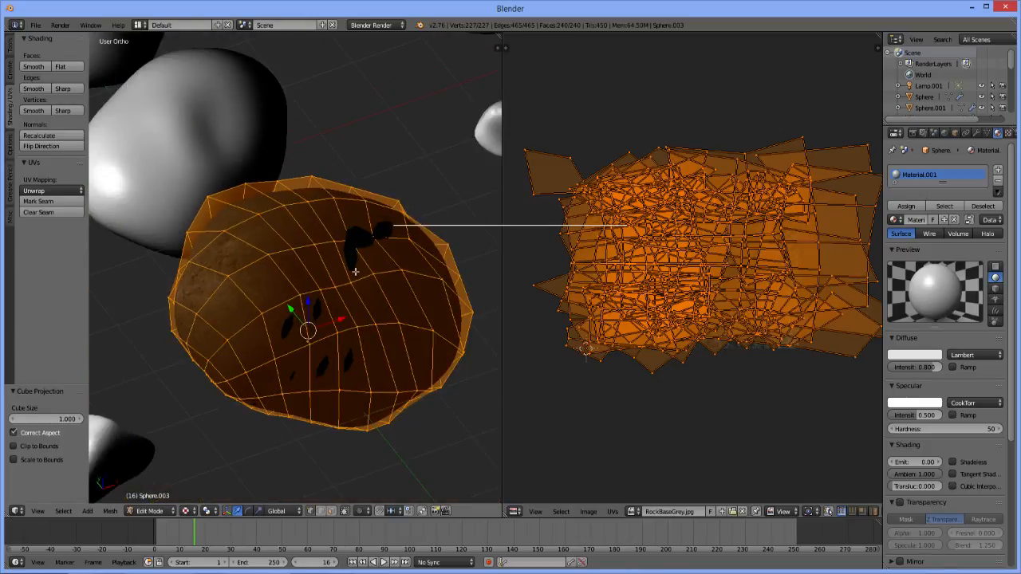
Inspect the textured Sphere.003 rock in Object Mode, compare its texture and material settings, and return to Edit Mode
{"action": "key", "text": "Tab"}
{"action": "mouse_move", "coordinate": [367, 311]}
{"action": "middle_mouse_down"}
{"action": "mouse_move", "coordinate": [330, 308]}
{"action": "mouse_move", "coordinate": [455, 279]}
{"action": "mouse_move", "coordinate": [417, 312]}
{"action": "mouse_move", "coordinate": [352, 308]}
{"action": "middle_mouse_up"}
{"action": "scroll", "coordinate": [412, 308], "scroll_direction": "down", "scroll_amount": 3}
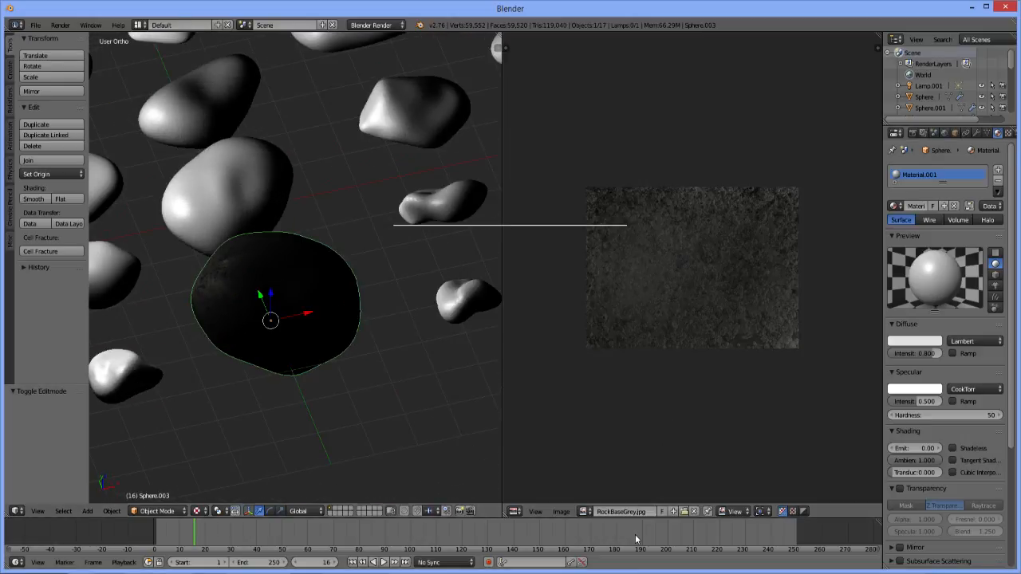
{"action": "left_click", "coordinate": [1008, 133]}
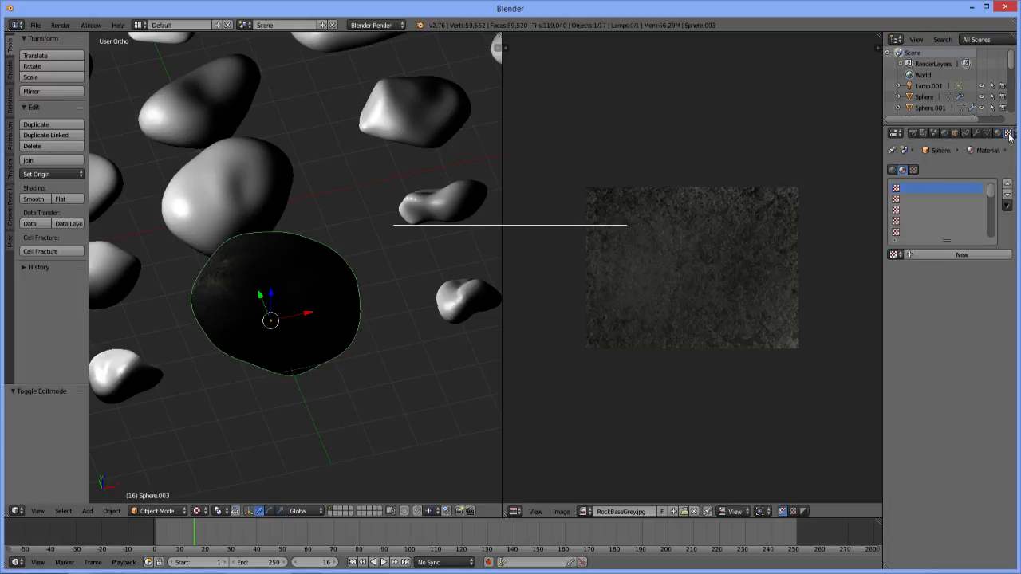
{"action": "left_click", "coordinate": [998, 134]}
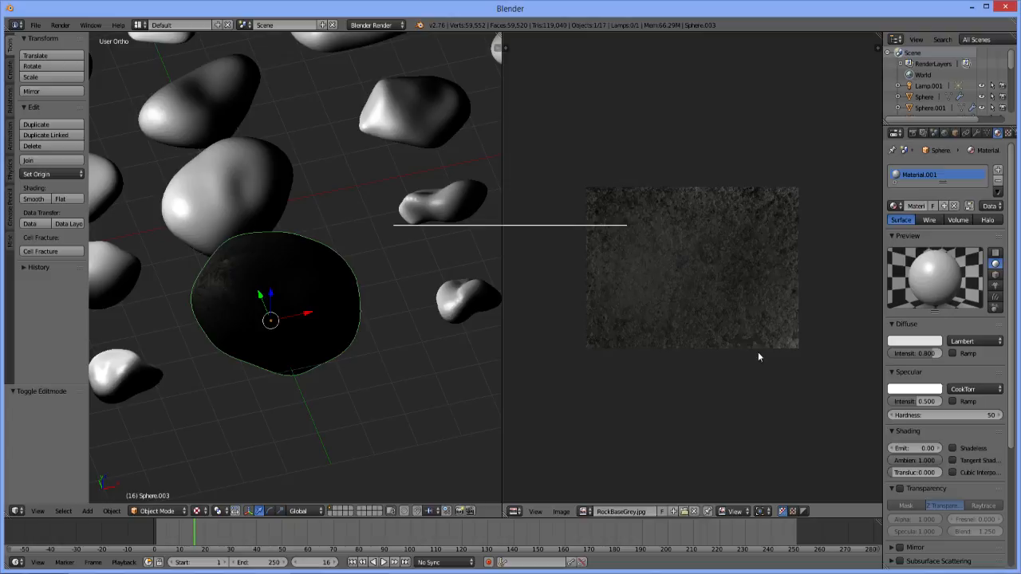
{"action": "left_click", "coordinate": [1008, 133]}
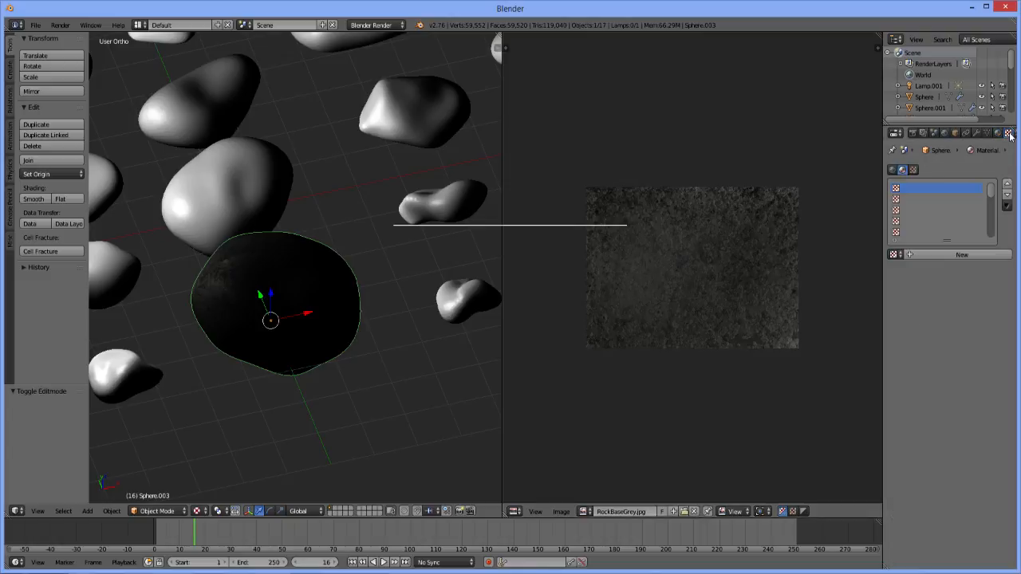
{"action": "middle_click_drag", "start_coordinate": [278, 408], "coordinate": [307, 396]}
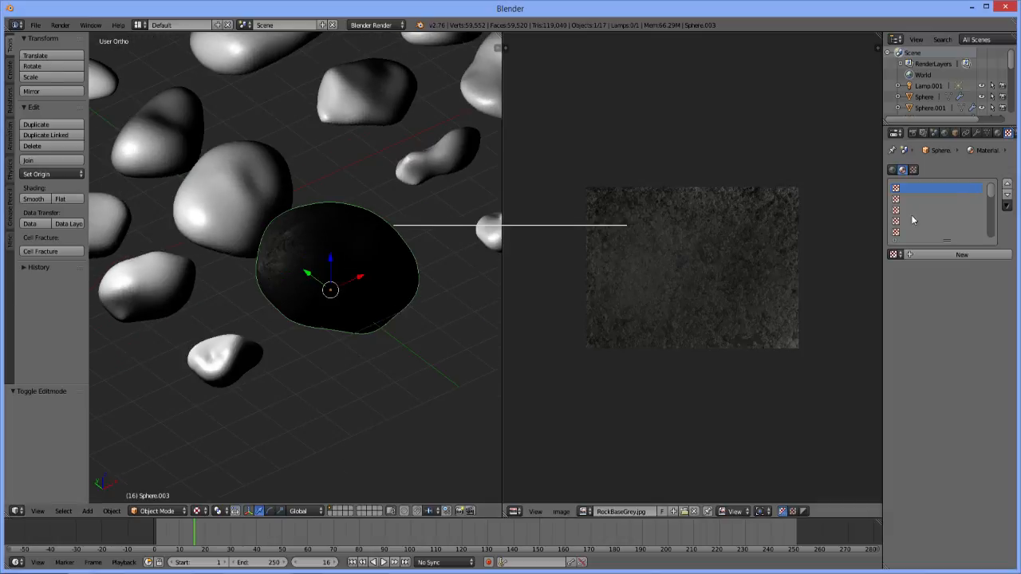
{"action": "left_click", "coordinate": [997, 133]}
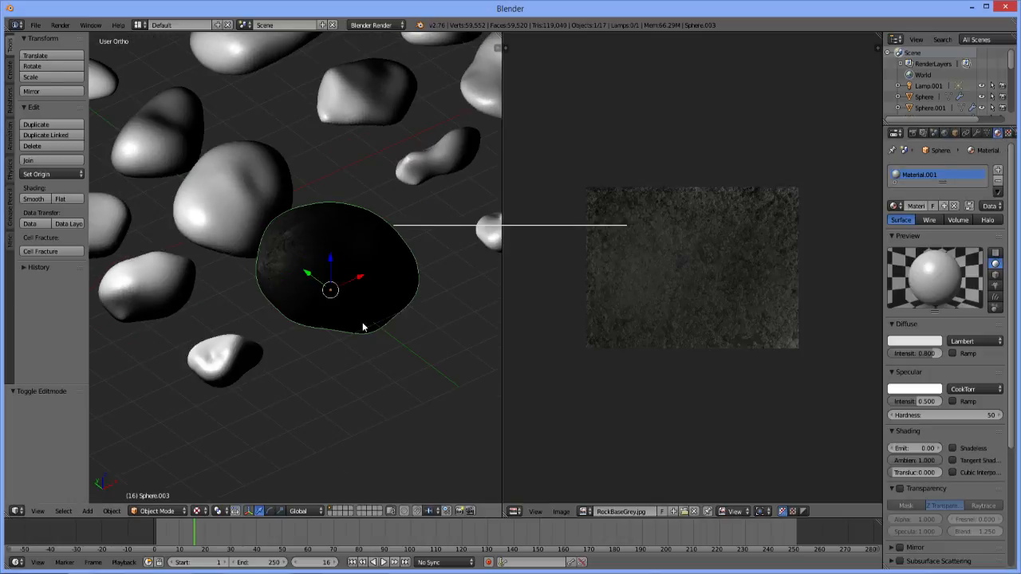
{"action": "key", "text": "Tab"}
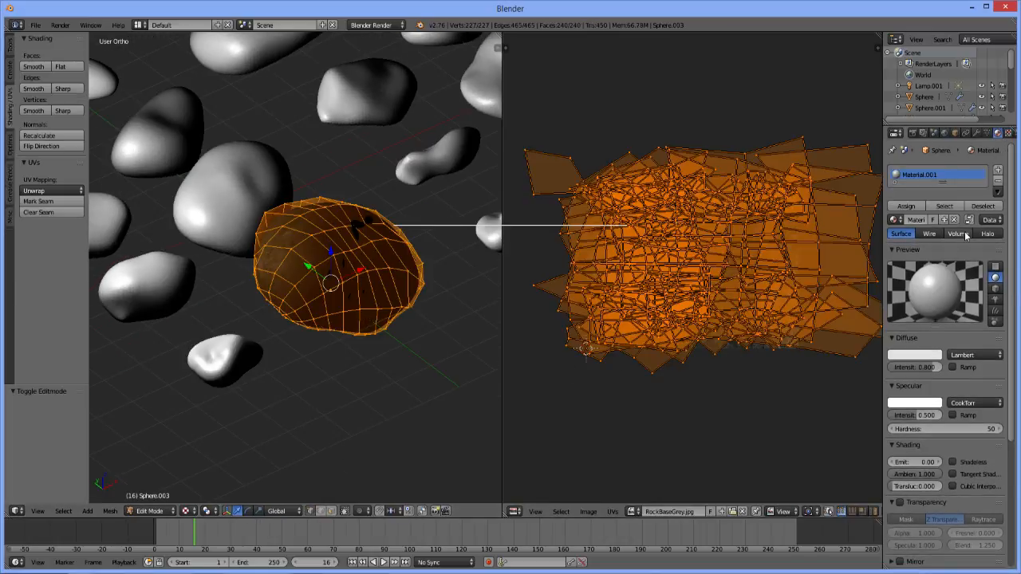
Assign Material.001 to all selected faces of the dark rock and return to Object Mode
{"action": "left_click", "coordinate": [910, 206]}
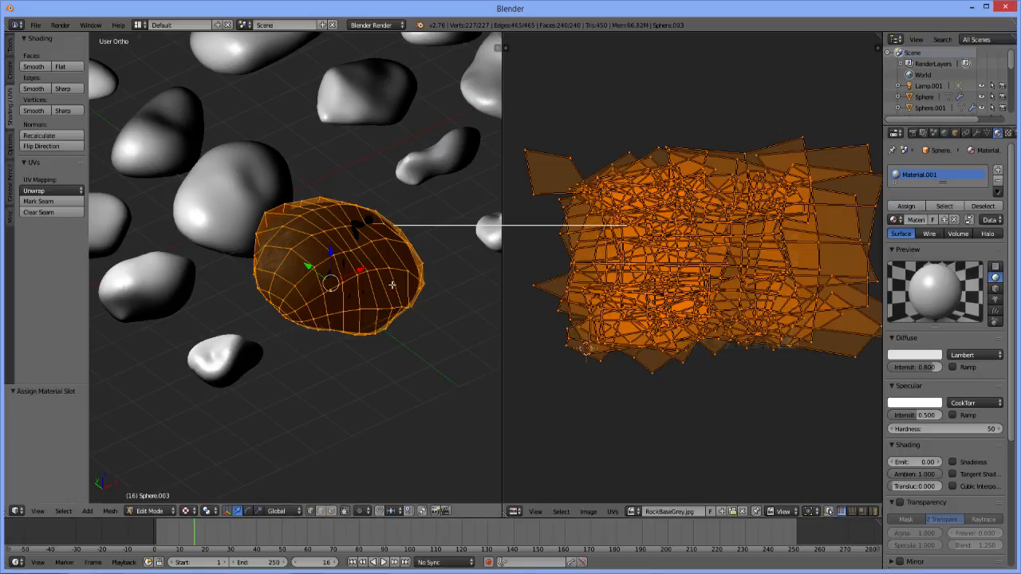
{"action": "middle_click_drag", "start_coordinate": [375, 281], "coordinate": [396, 285]}
{"action": "key", "text": "Tab"}
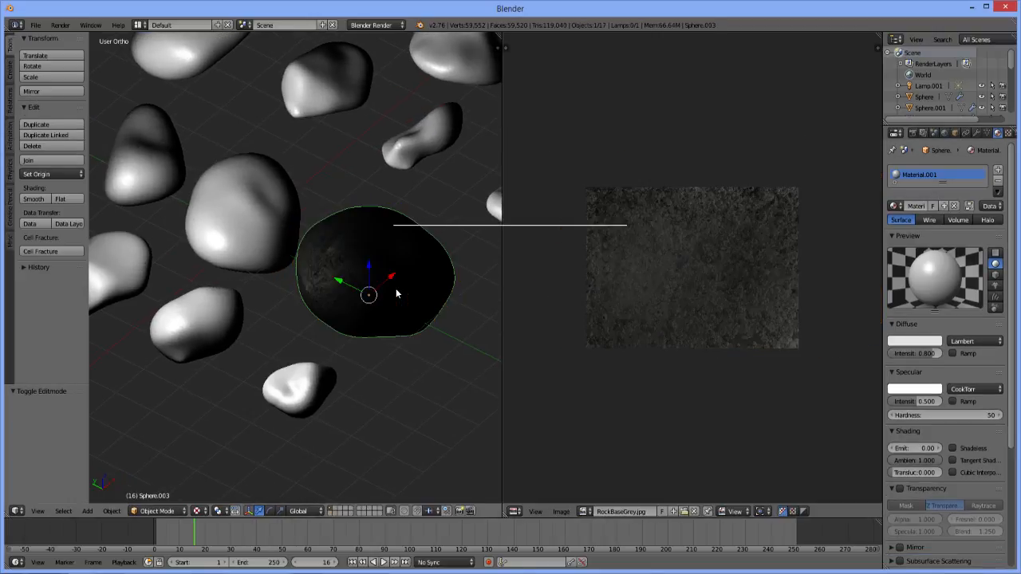
Preview the rocks in Rendered shading, then go back to Edit Mode with Texture shading on the dark rock
{"action": "left_click", "coordinate": [197, 510]}
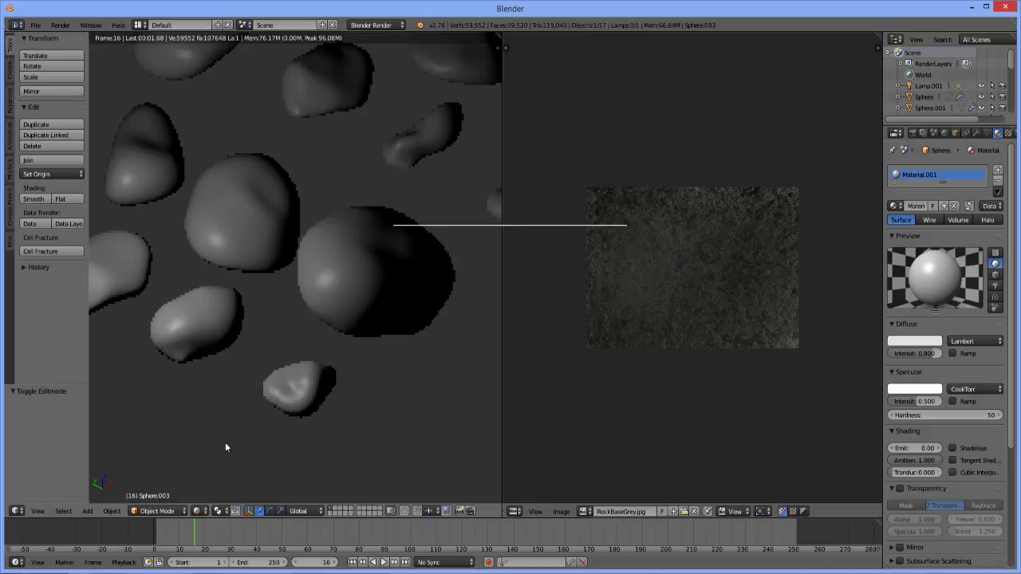
{"action": "key", "text": "Tab"}
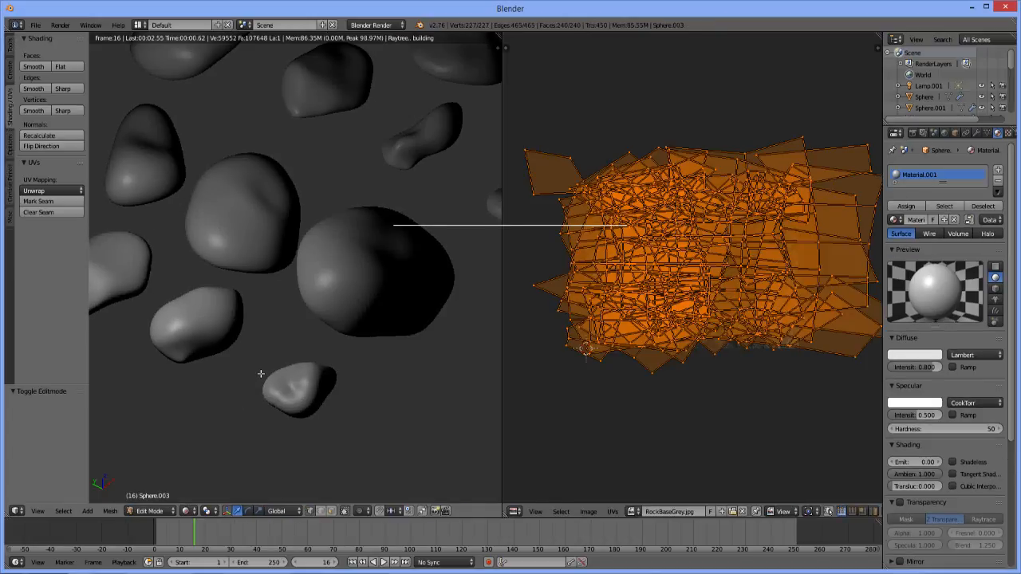
{"action": "left_click", "coordinate": [186, 511]}
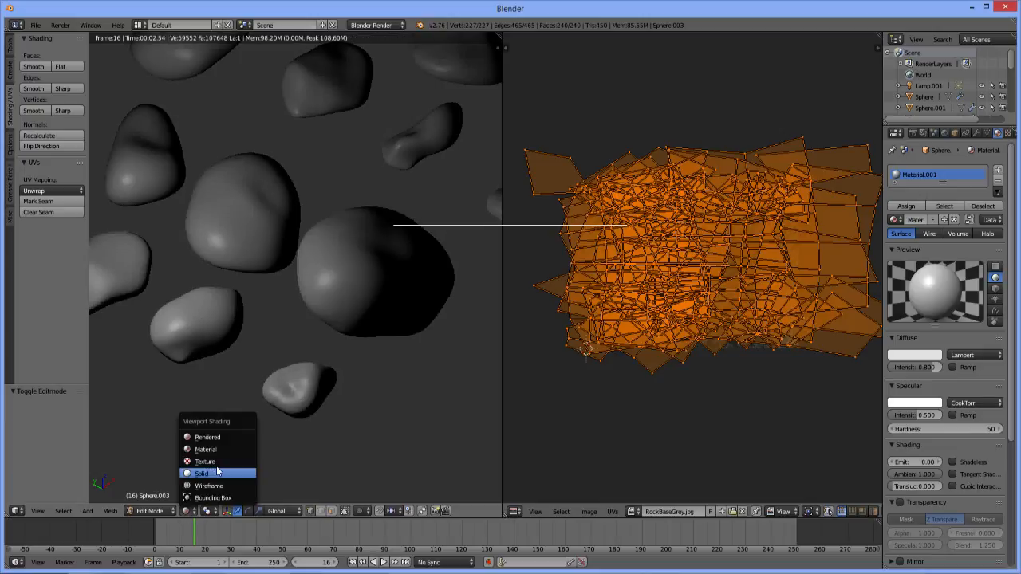
{"action": "left_click", "coordinate": [216, 462]}
{"action": "middle_click_drag", "start_coordinate": [443, 251], "coordinate": [408, 252]}
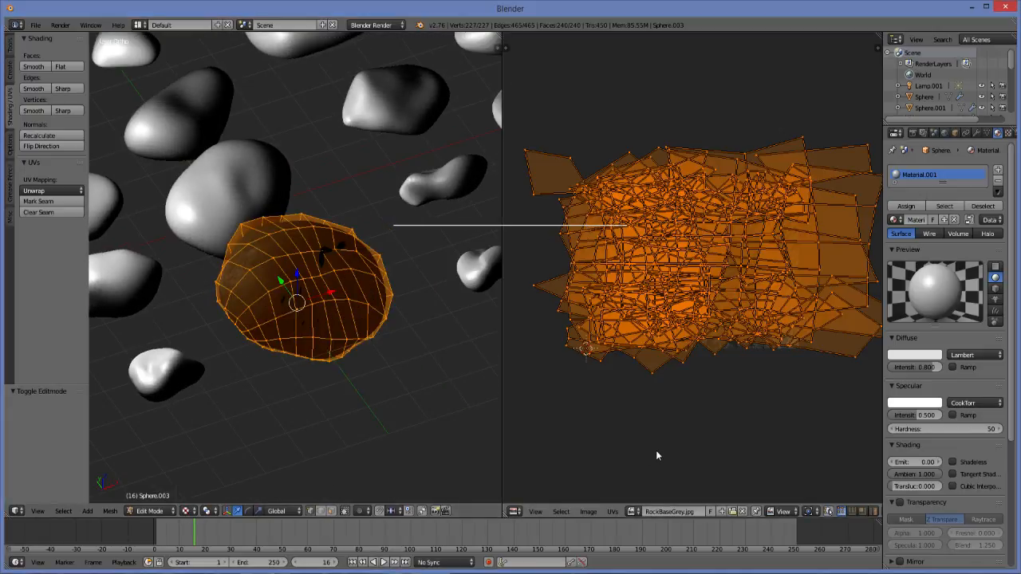
Widen the UV editor by narrowing the 3D viewport to roughly half its width
{"action": "scroll", "coordinate": [684, 352], "scroll_direction": "up", "scroll_amount": 3}
{"action": "scroll", "coordinate": [684, 353], "scroll_direction": "down", "scroll_amount": 3}
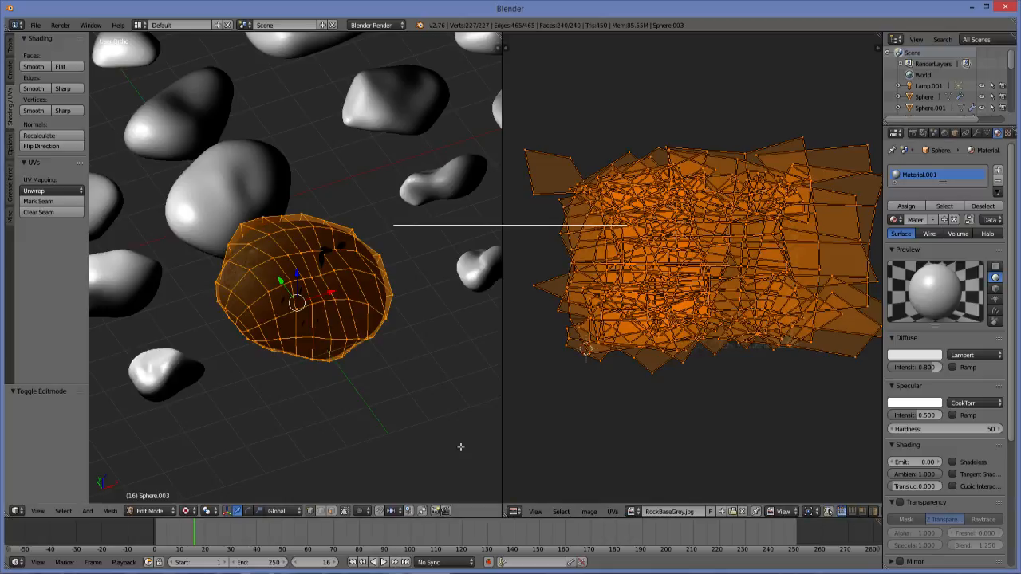
{"action": "left_click_drag", "start_coordinate": [503, 433], "coordinate": [279, 439]}
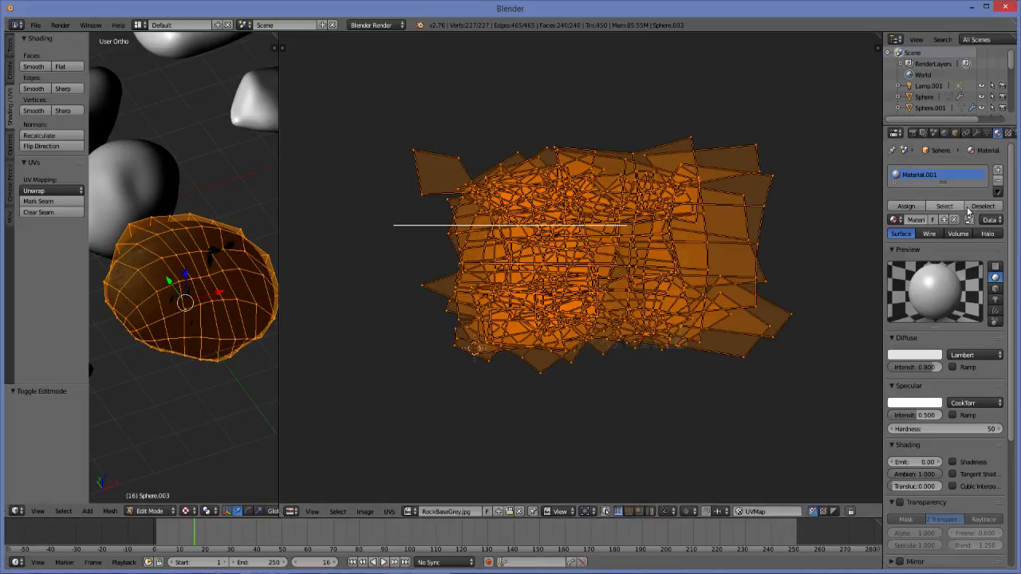
Add a new image texture to the dark rock's material and map it to UVMap
{"action": "left_click", "coordinate": [1009, 133]}
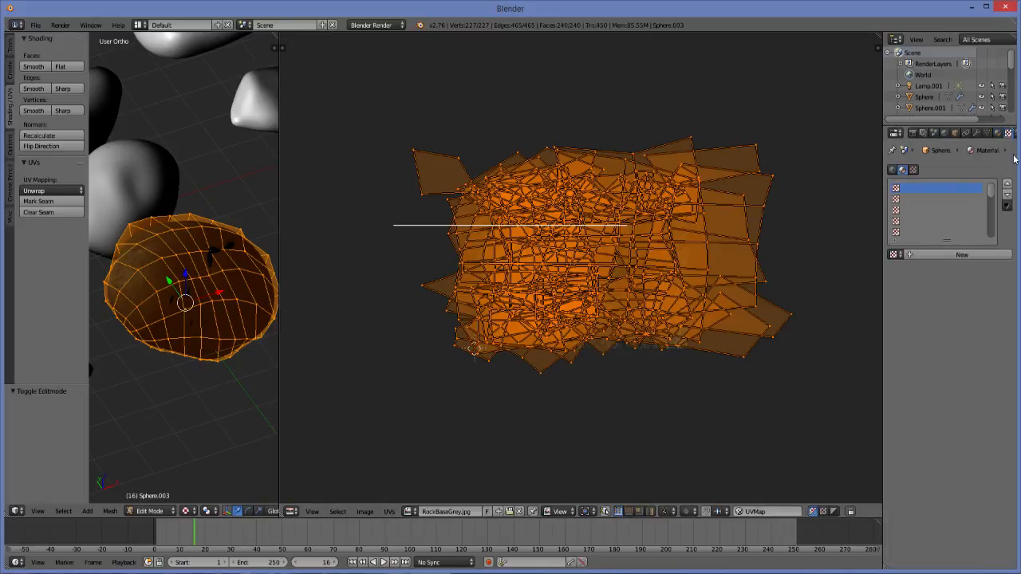
{"action": "left_click", "coordinate": [977, 256]}
{"action": "scroll", "coordinate": [963, 383], "scroll_direction": "down", "scroll_amount": 2}
{"action": "left_click", "coordinate": [949, 459]}
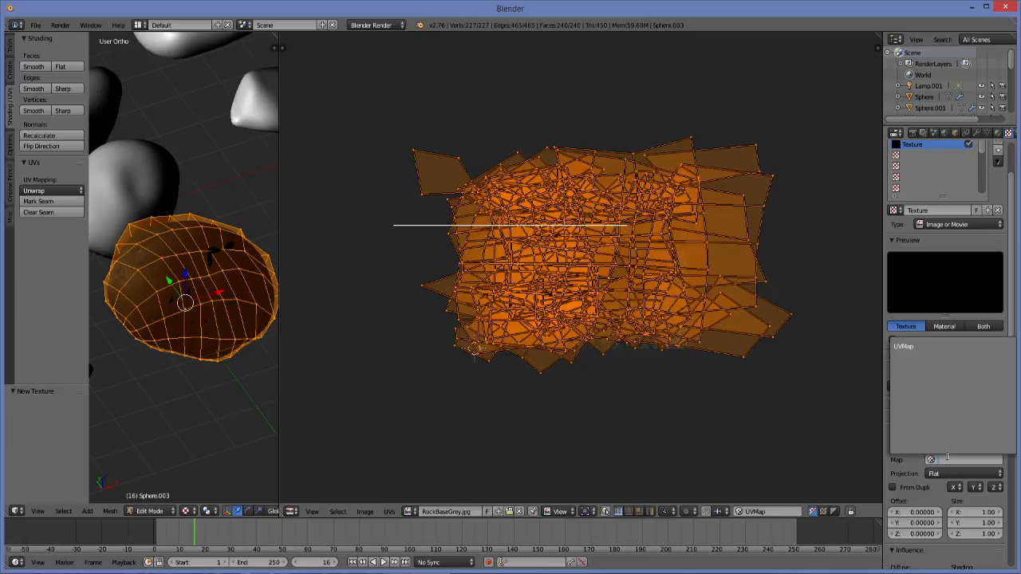
{"action": "left_click", "coordinate": [906, 346]}
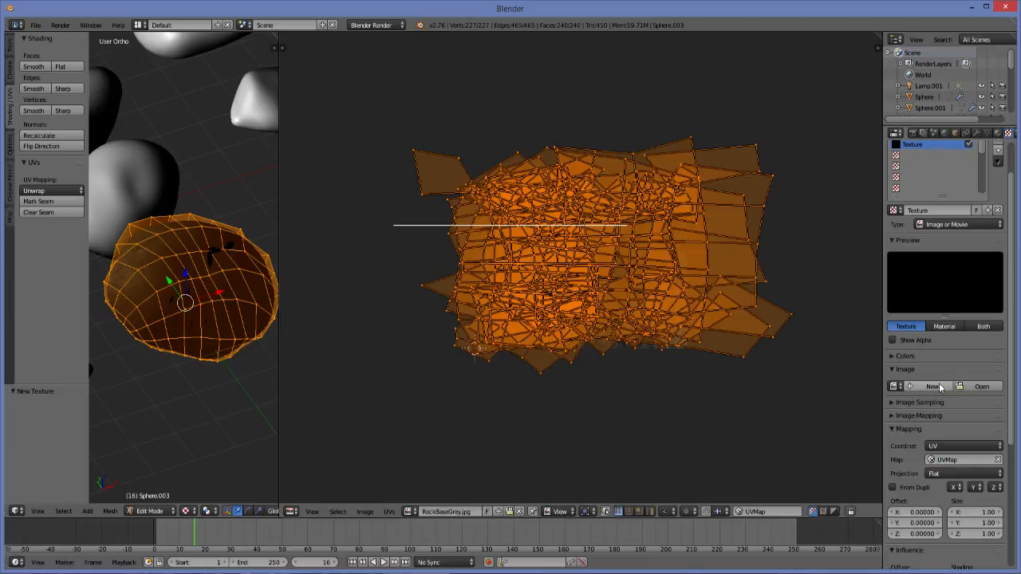
Load RockBaseGrey.jpg from the Low Poly Textures folder as the texture's image
{"action": "left_click", "coordinate": [982, 386]}
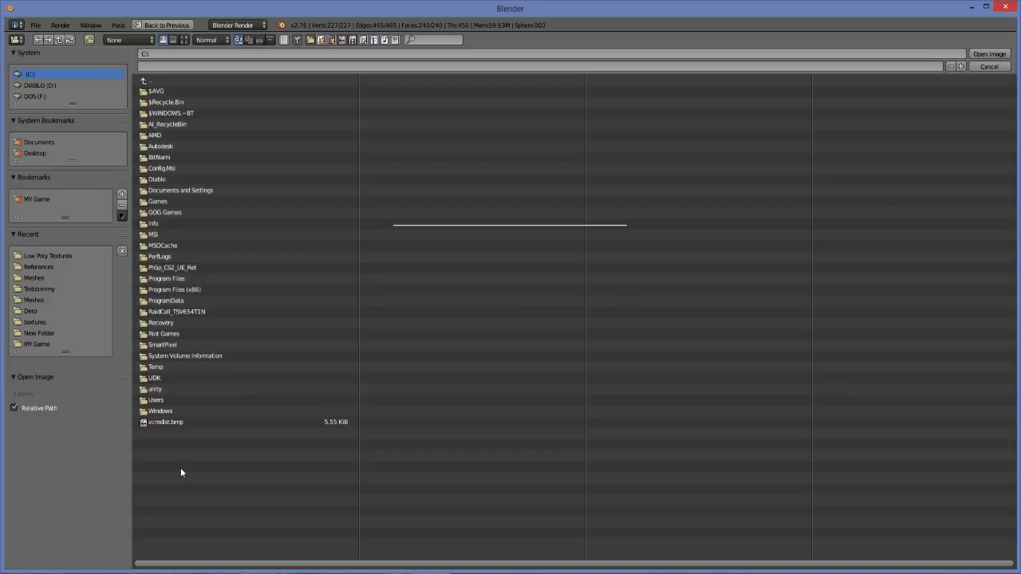
{"action": "left_click", "coordinate": [54, 254]}
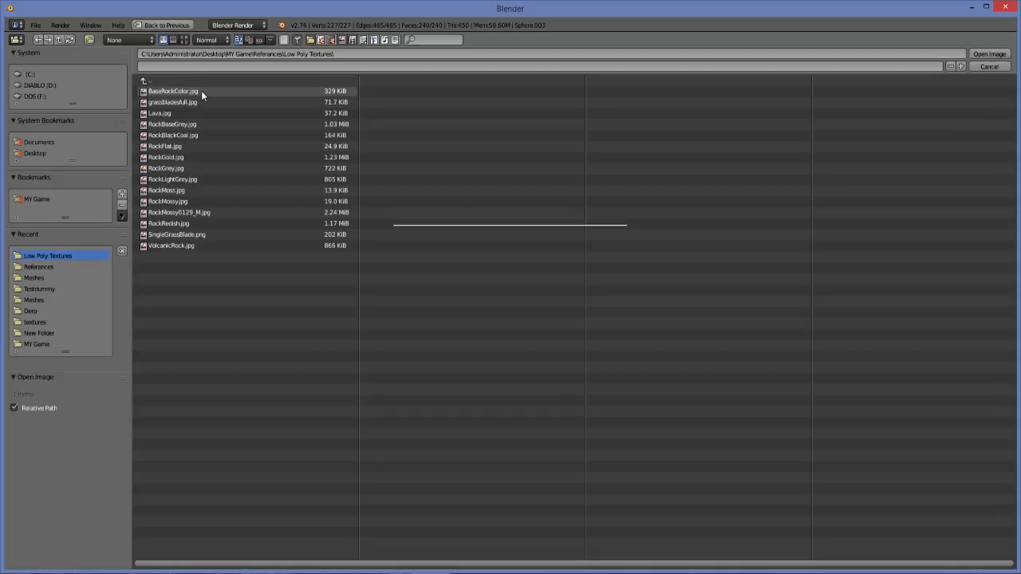
{"action": "left_click", "coordinate": [197, 124]}
{"action": "double_click", "coordinate": [197, 125]}
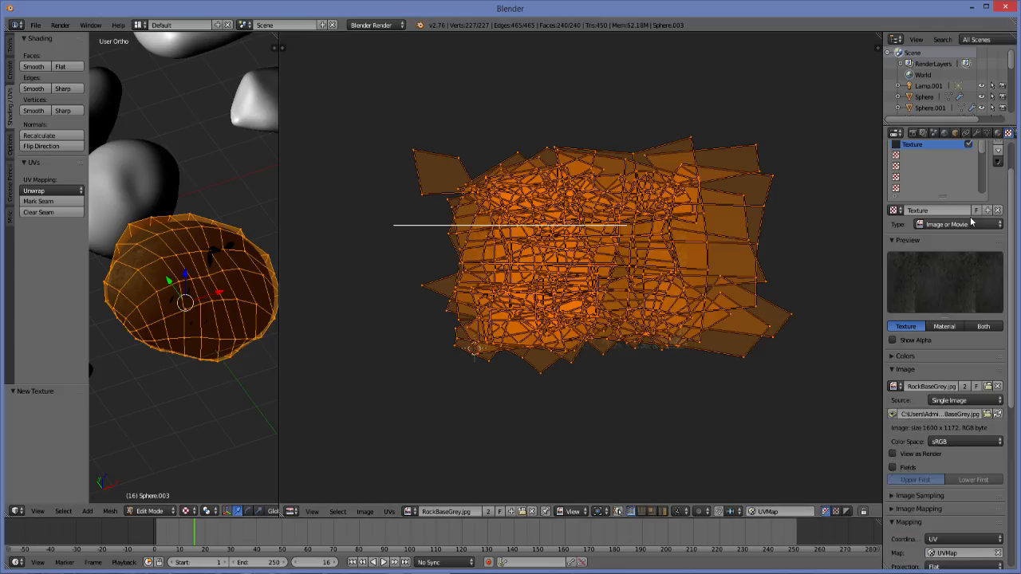
Check the textured rock in Rendered shading and switch the viewport back to Texture shading
{"action": "left_click", "coordinate": [186, 511]}
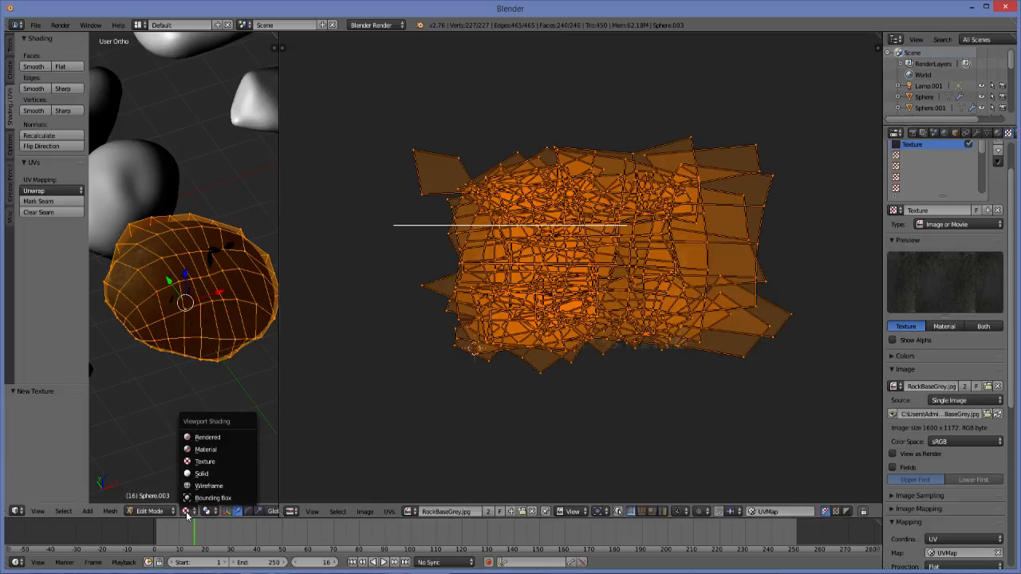
{"action": "left_click", "coordinate": [206, 437]}
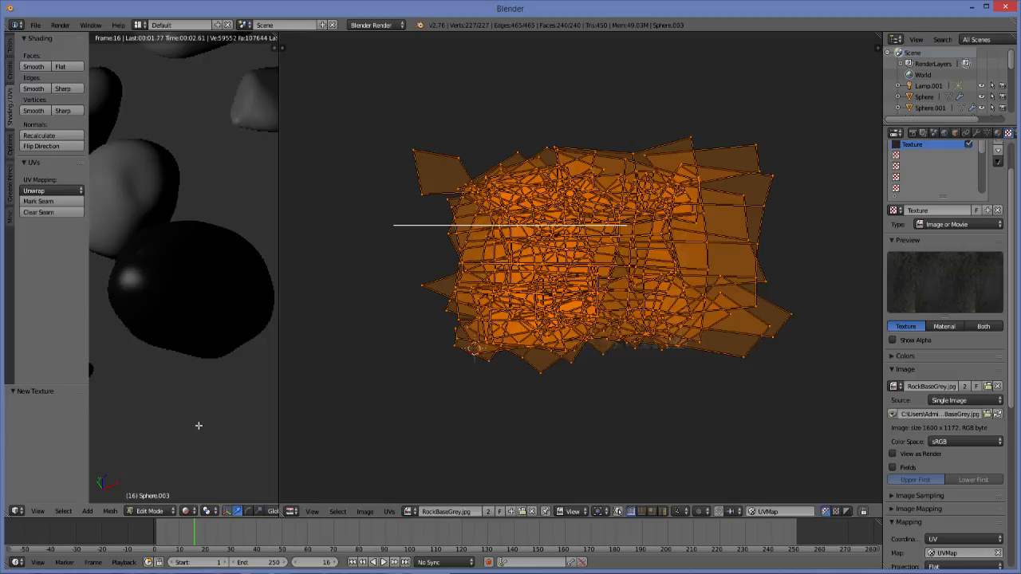
{"action": "left_click", "coordinate": [184, 514]}
{"action": "left_click", "coordinate": [186, 514]}
{"action": "left_click", "coordinate": [185, 513]}
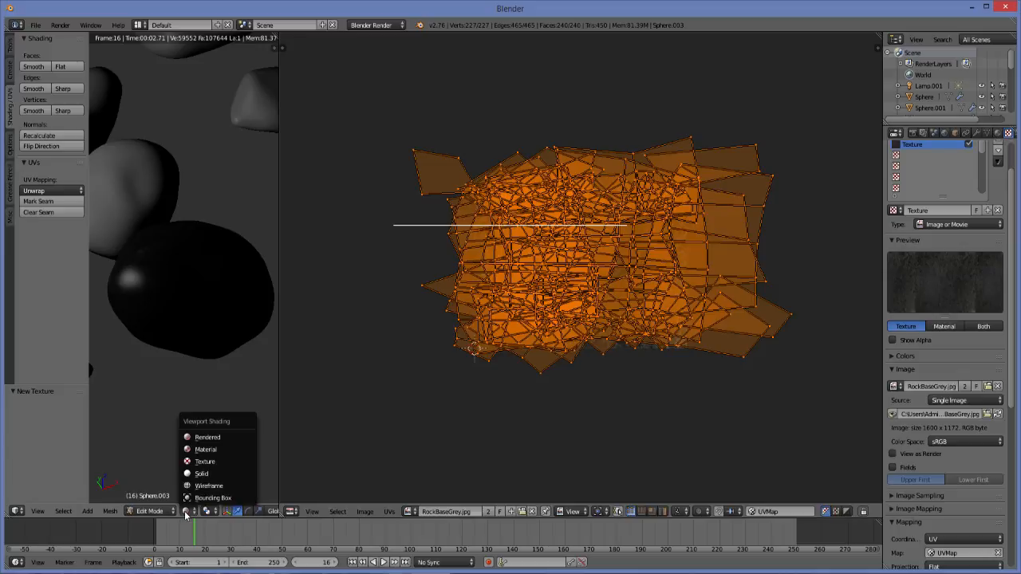
{"action": "left_click", "coordinate": [194, 462]}
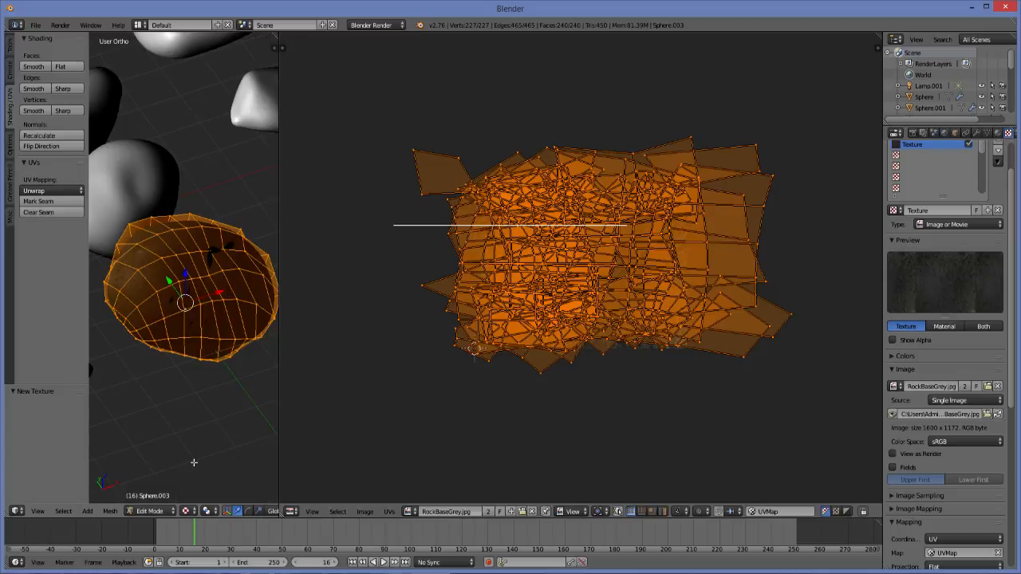
Return to Object Mode, select the large light rock beside the dark one, and create a new texture
{"action": "mouse_move", "coordinate": [259, 307]}
{"action": "middle_mouse_down"}
{"action": "mouse_move", "coordinate": [223, 294]}
{"action": "mouse_move", "coordinate": [274, 300]}
{"action": "mouse_move", "coordinate": [258, 319]}
{"action": "middle_mouse_up"}
{"action": "key", "text": "Tab"}
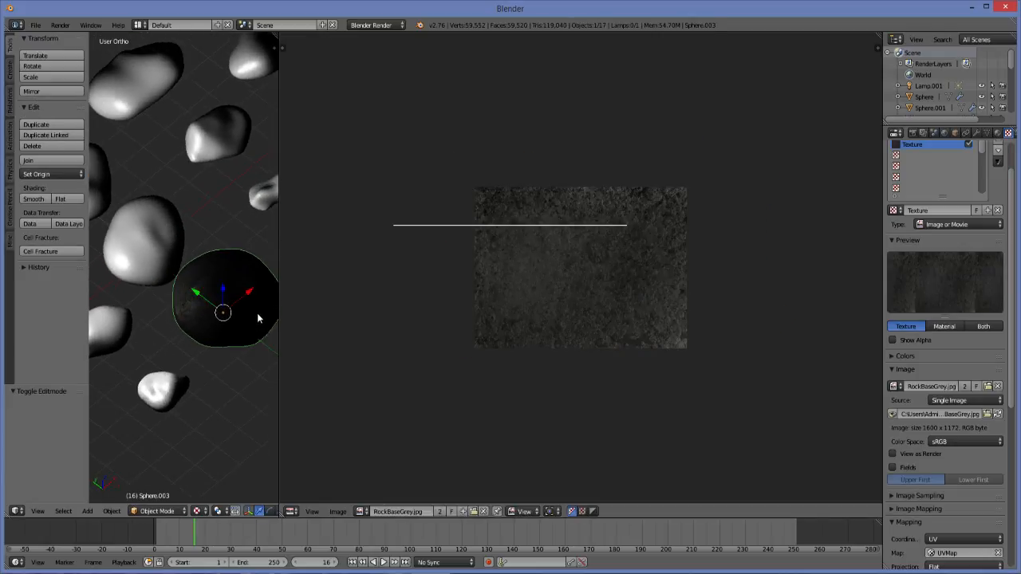
{"action": "scroll", "coordinate": [258, 319], "scroll_direction": "down", "scroll_amount": 3}
{"action": "right_click", "coordinate": [164, 251]}
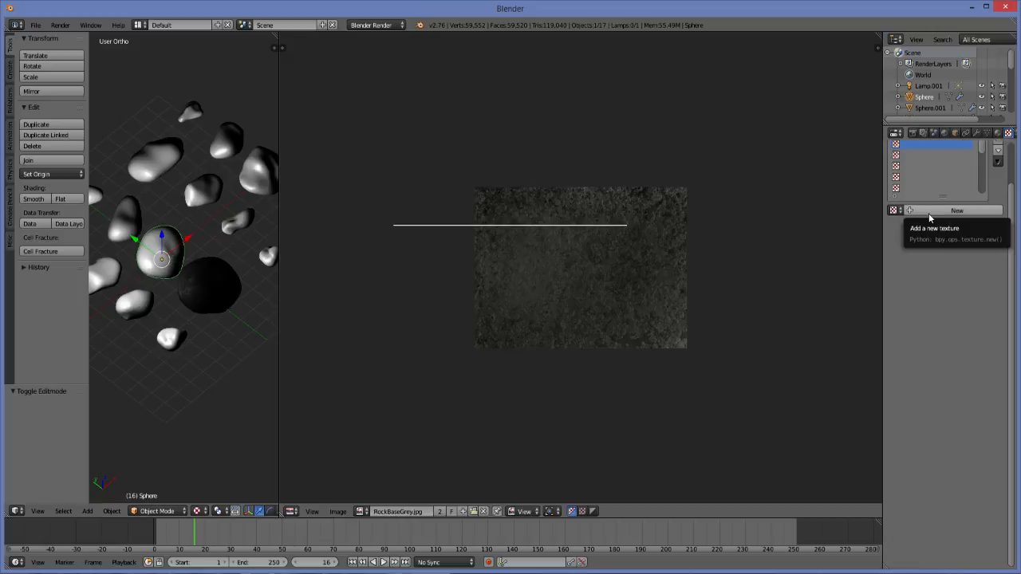
{"action": "left_click", "coordinate": [998, 132]}
{"action": "left_click", "coordinate": [1007, 133]}
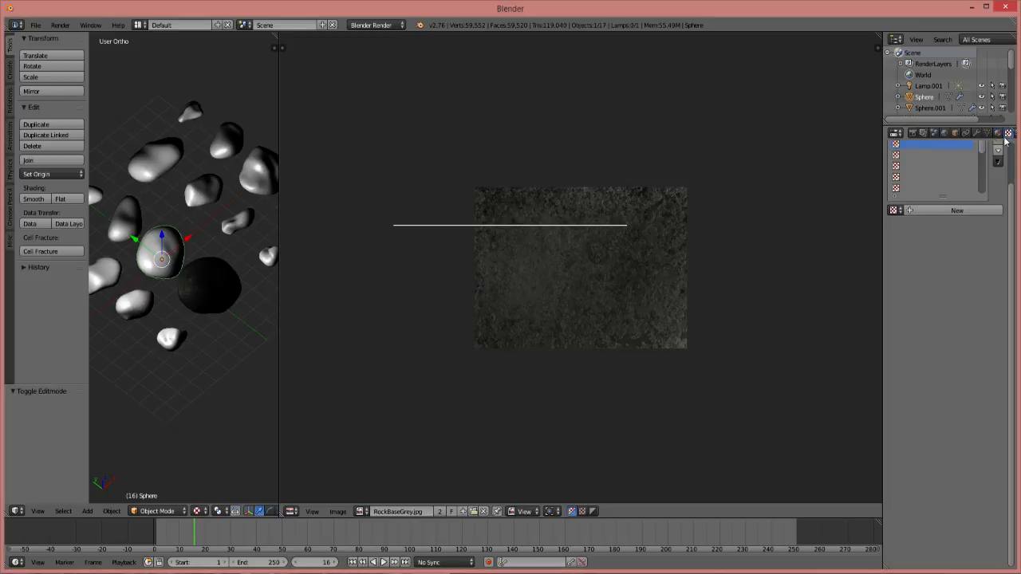
{"action": "left_click", "coordinate": [947, 212]}
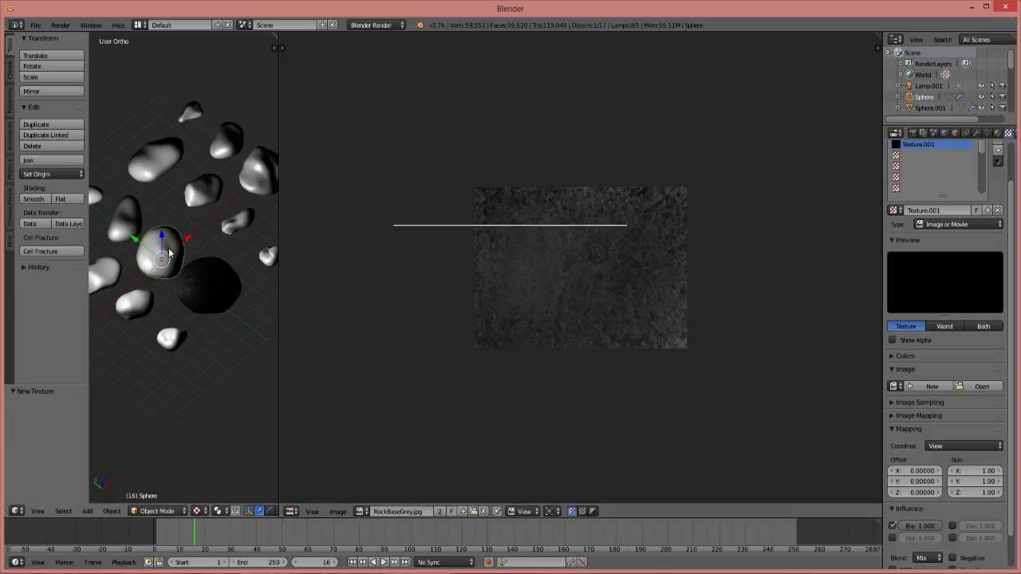
UV-map the light rock's whole mesh in Edit Mode with Cube Projection
{"action": "key", "text": "u"}
{"action": "key", "text": "Tab"}
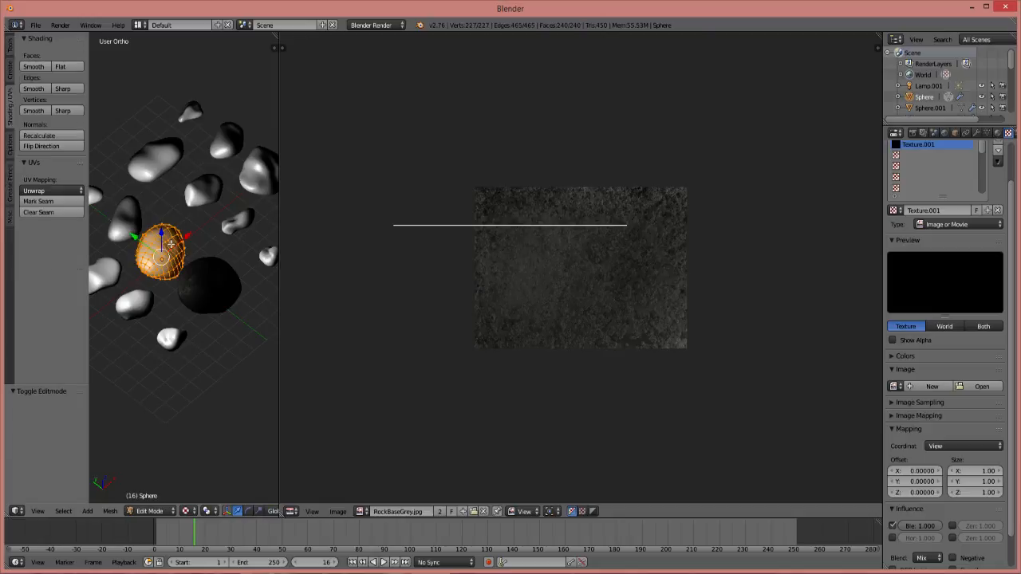
{"action": "key", "text": "u"}
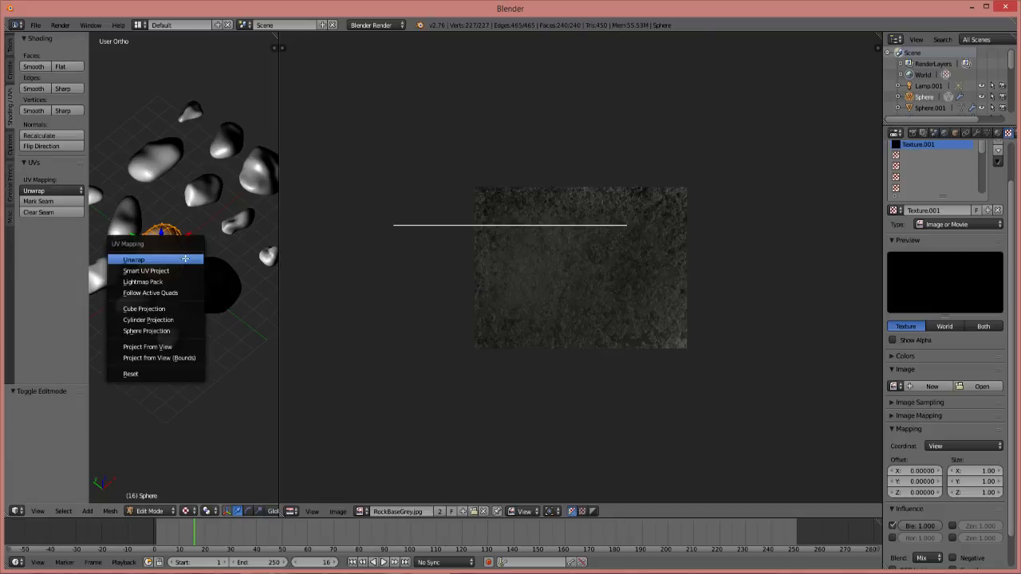
{"action": "left_click", "coordinate": [169, 309]}
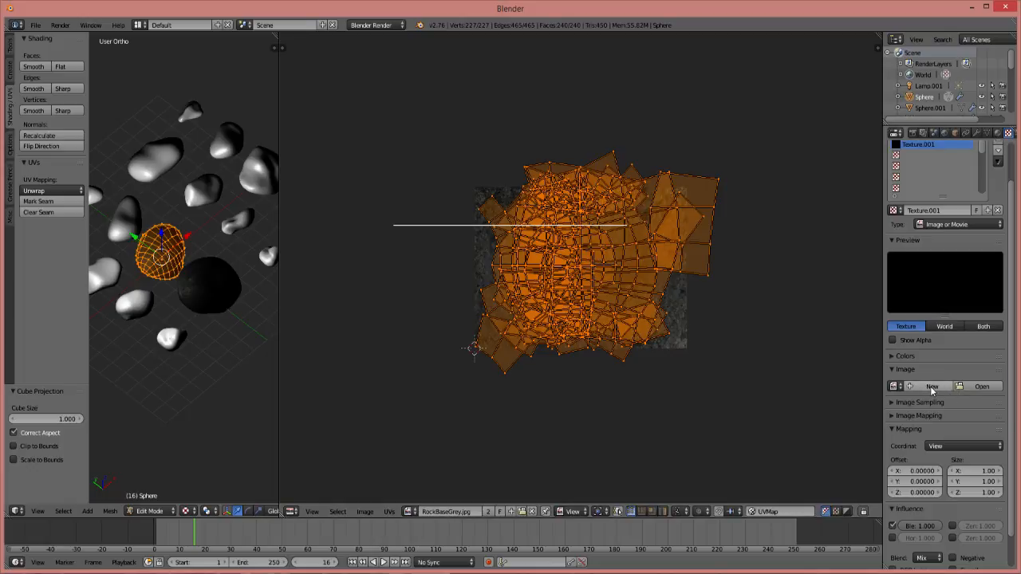
Load RockBaseGrey.jpg from the Low Poly Textures folder into the new Texture.001
{"action": "left_click", "coordinate": [982, 387]}
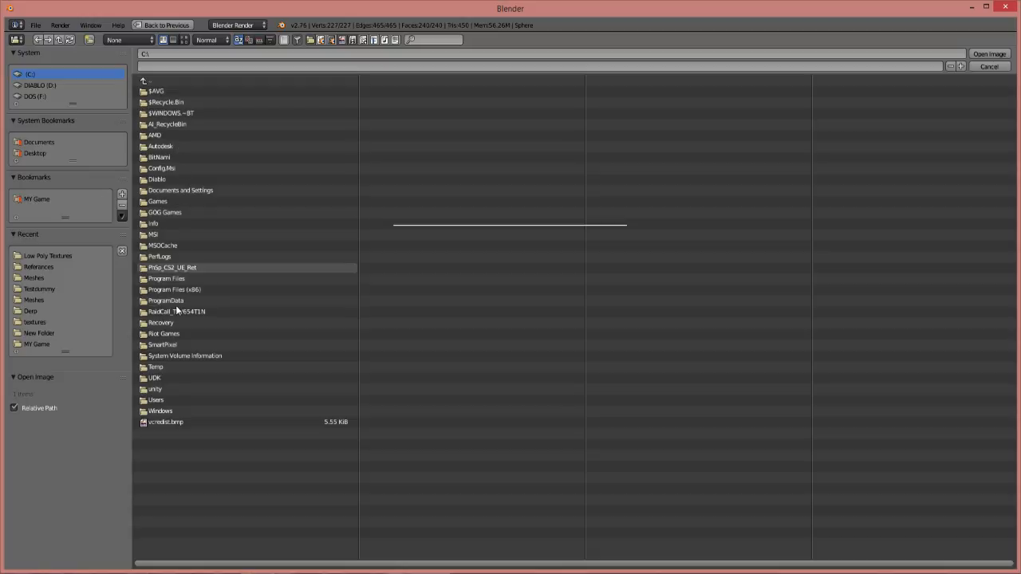
{"action": "left_click", "coordinate": [41, 255]}
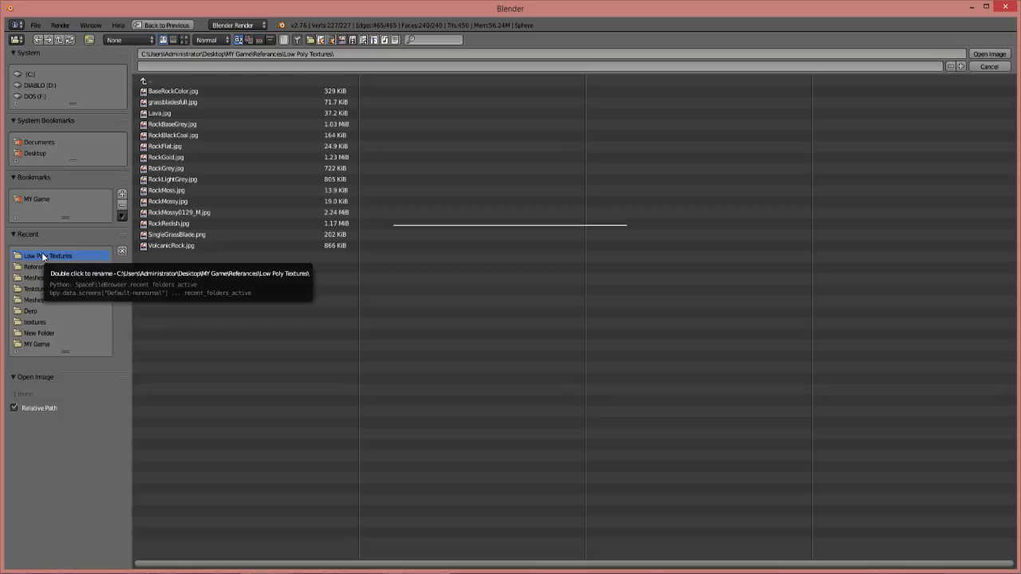
{"action": "double_click", "coordinate": [181, 125]}
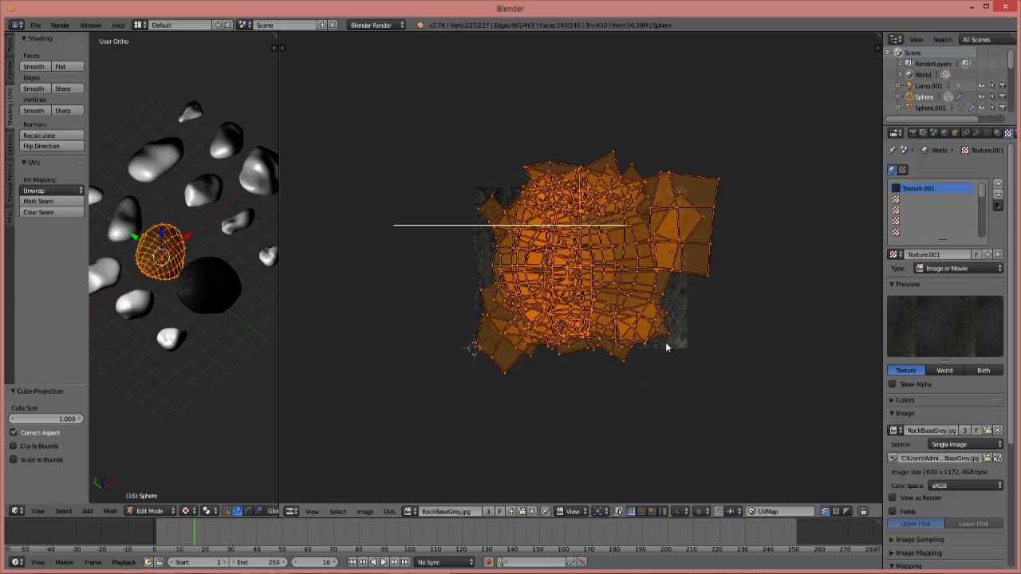
Rename the new texture to DarkGreyRock
{"action": "left_click", "coordinate": [942, 254]}
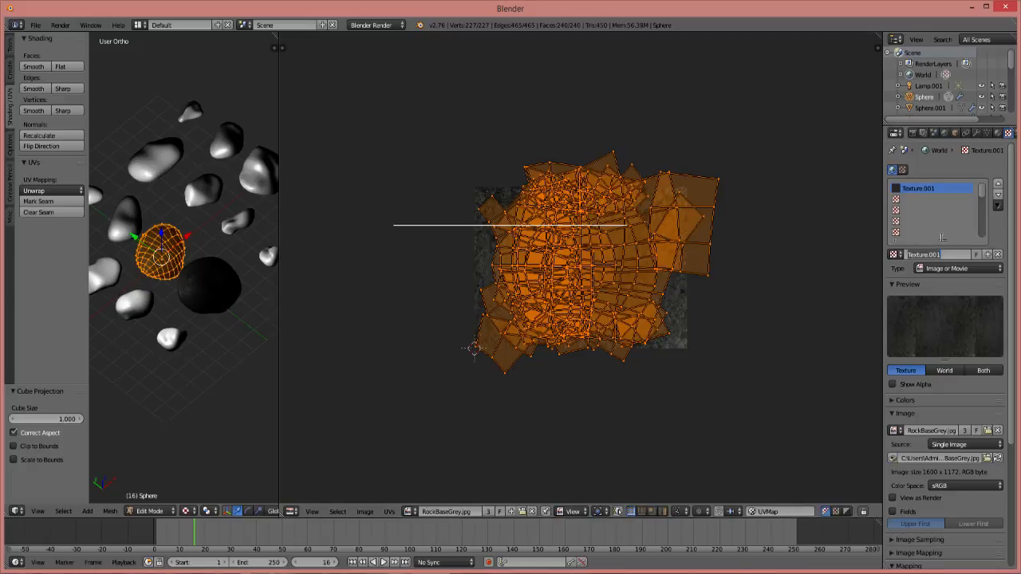
{"action": "type", "text": "DarkGreyRock"}
{"action": "key", "text": "Return"}
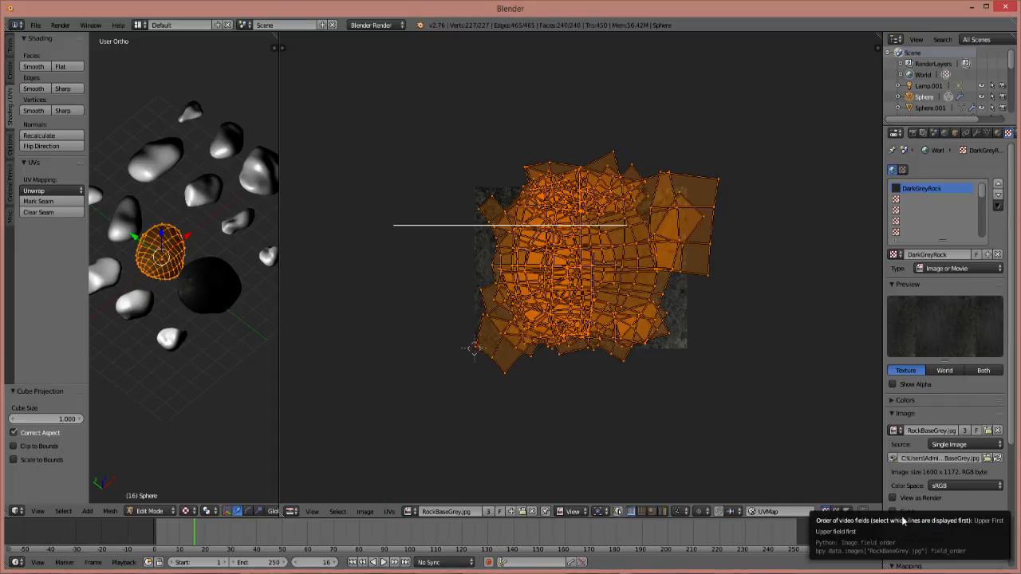
Examine the DarkGreyRock texture's mapping, Image Mapping and Image Sampling settings, collapsing the Image settings
{"action": "scroll", "coordinate": [930, 393], "scroll_direction": "down", "scroll_amount": 5}
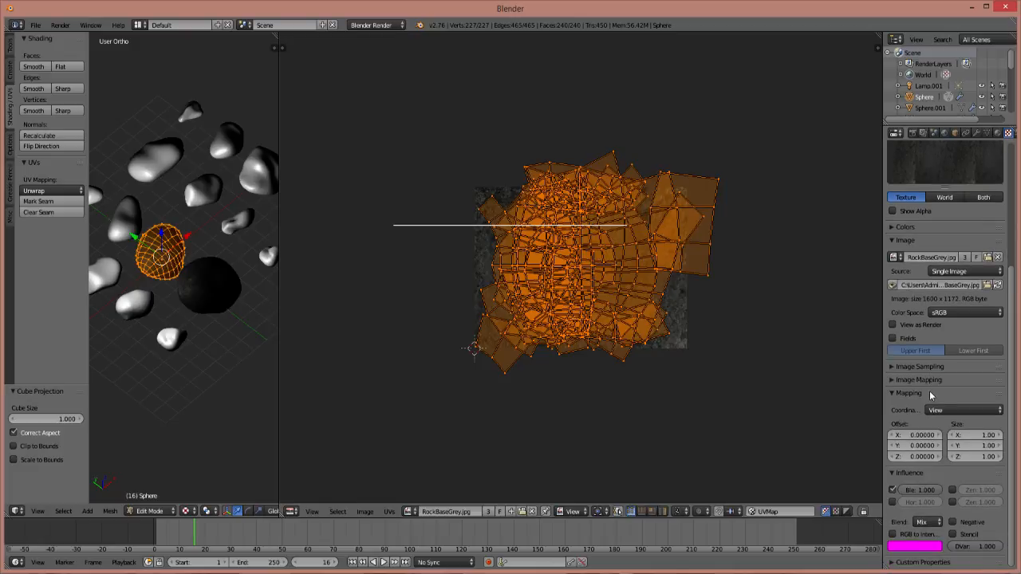
{"action": "scroll", "coordinate": [930, 393], "scroll_direction": "up", "scroll_amount": 3}
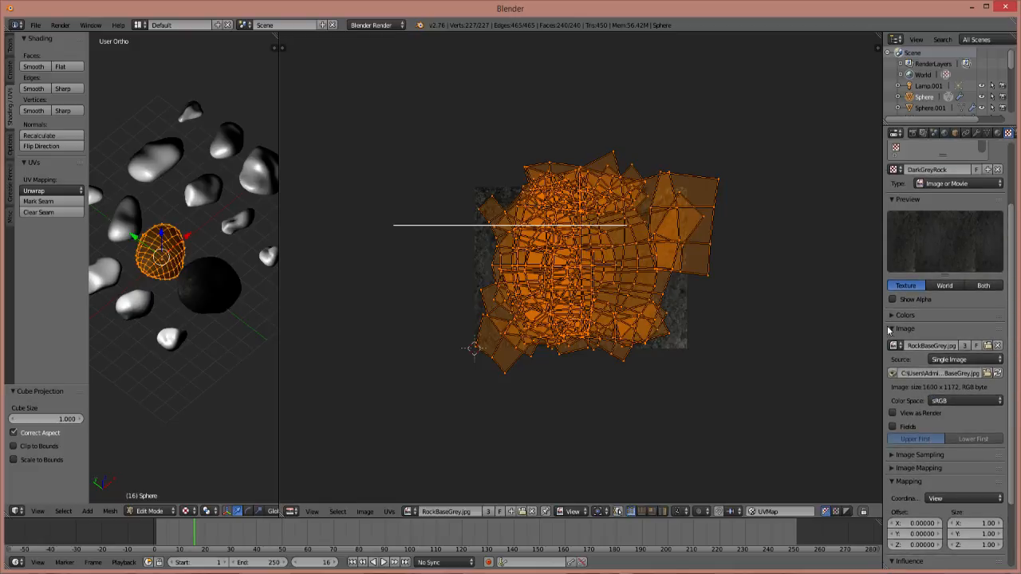
{"action": "left_click", "coordinate": [891, 328]}
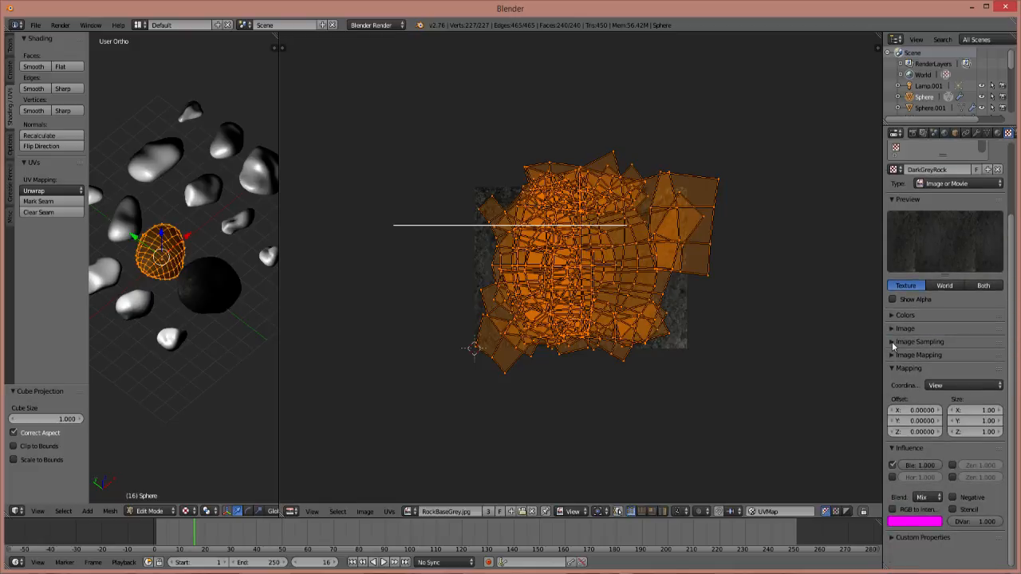
{"action": "left_click", "coordinate": [892, 355]}
{"action": "scroll", "coordinate": [957, 443], "scroll_direction": "down", "scroll_amount": 2}
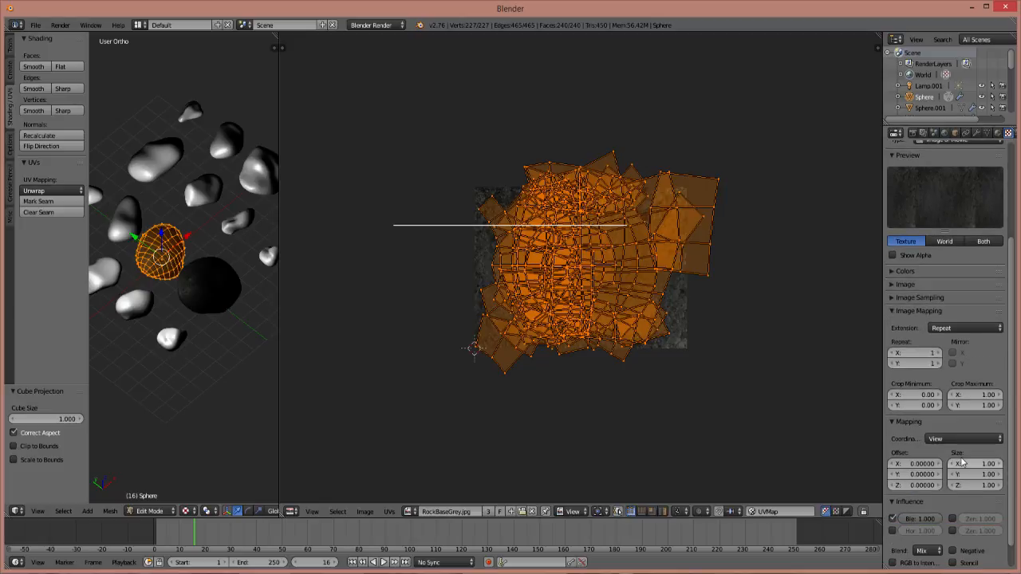
{"action": "left_click", "coordinate": [892, 312]}
{"action": "left_click", "coordinate": [892, 303]}
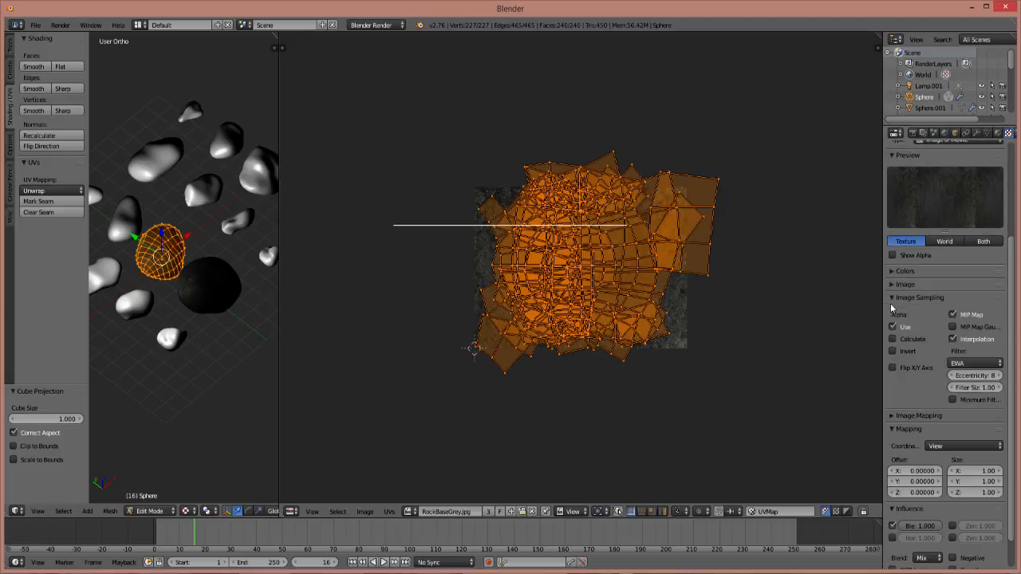
Review the DarkGreyRock texture's source image settings, leaving the Image Sampling and Image settings collapsed
{"action": "left_click", "coordinate": [892, 298]}
{"action": "left_click", "coordinate": [892, 285]}
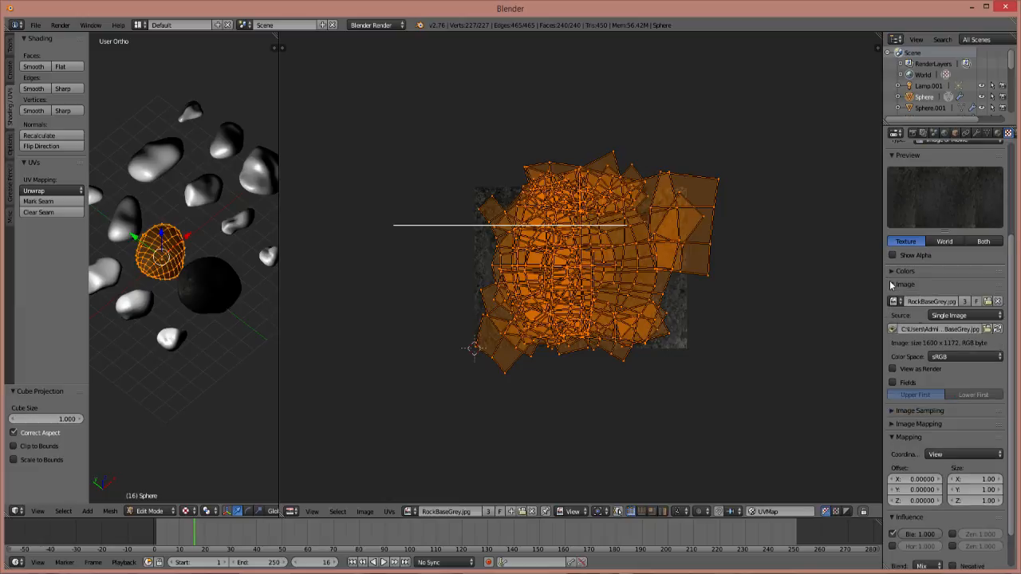
{"action": "left_click", "coordinate": [891, 284]}
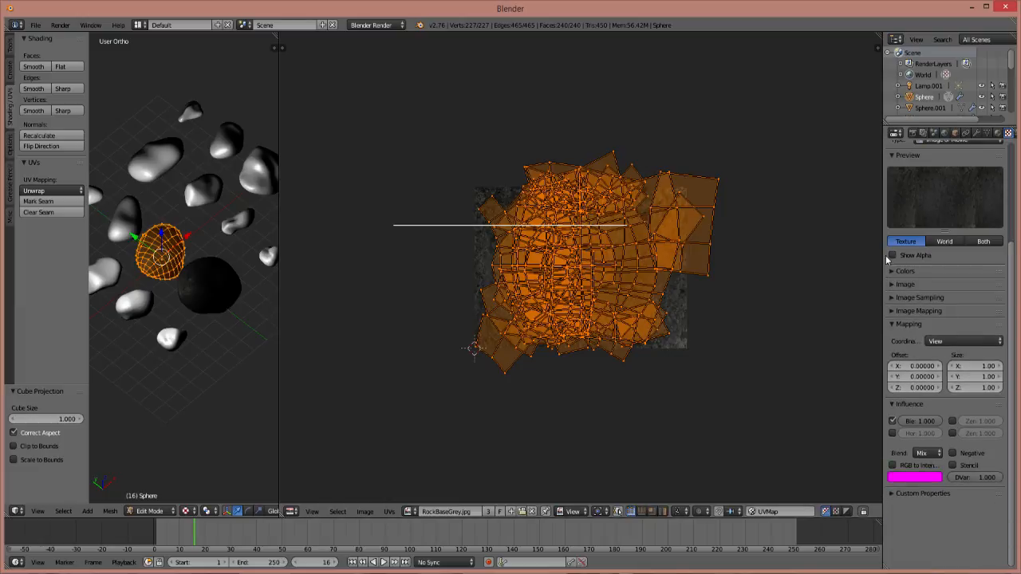
Create a new material on the rock, assign it to the whole mesh, and collapse the material's Options settings
{"action": "left_click", "coordinate": [998, 133]}
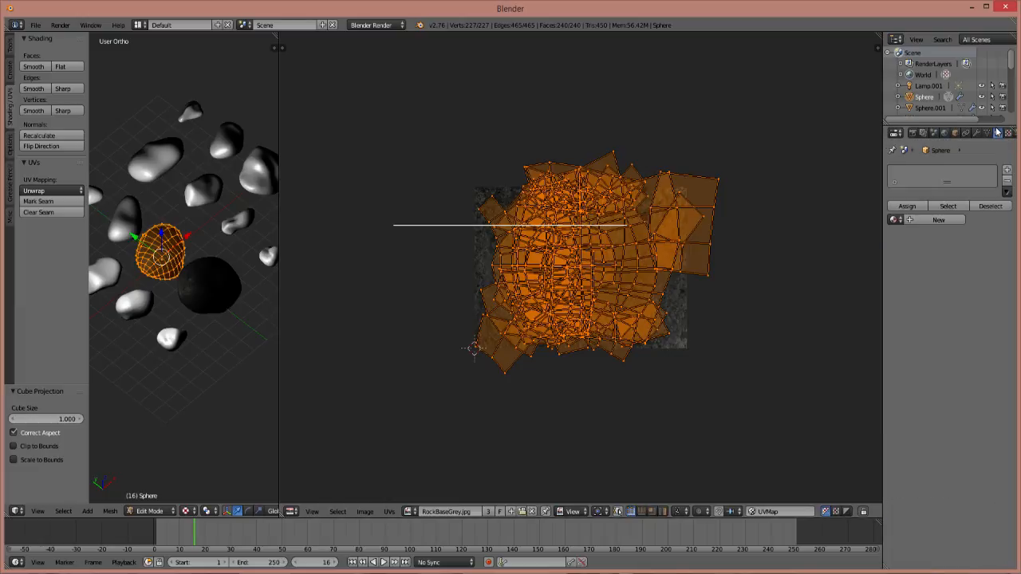
{"action": "left_click", "coordinate": [930, 219]}
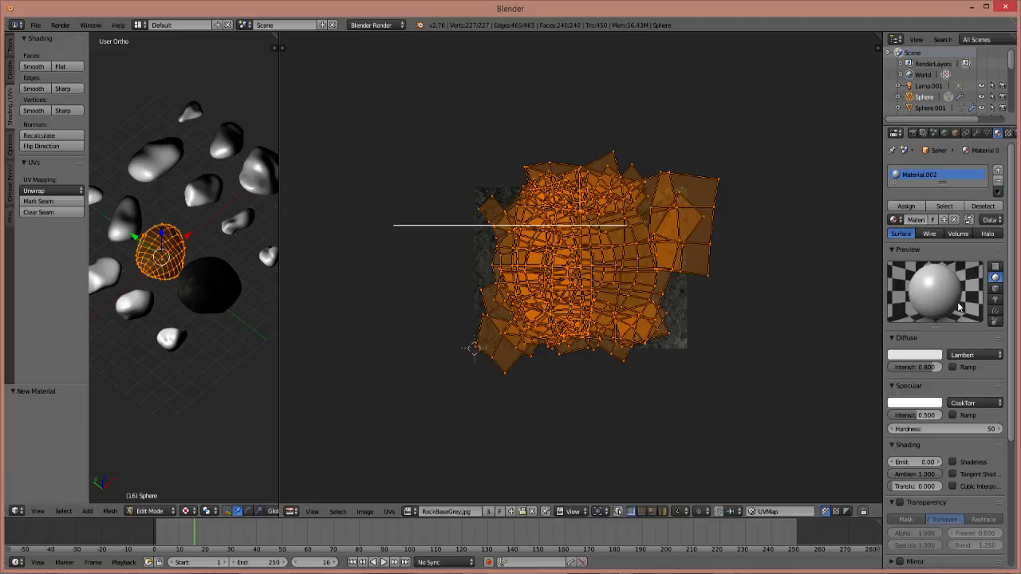
{"action": "left_click", "coordinate": [907, 207]}
{"action": "scroll", "coordinate": [959, 277], "scroll_direction": "down", "scroll_amount": 6}
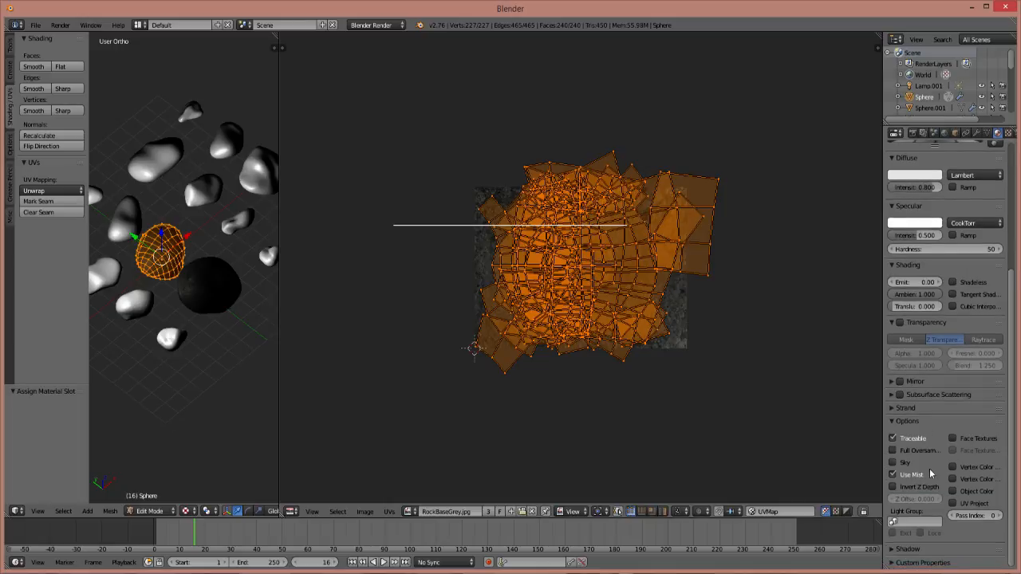
{"action": "left_click", "coordinate": [894, 421]}
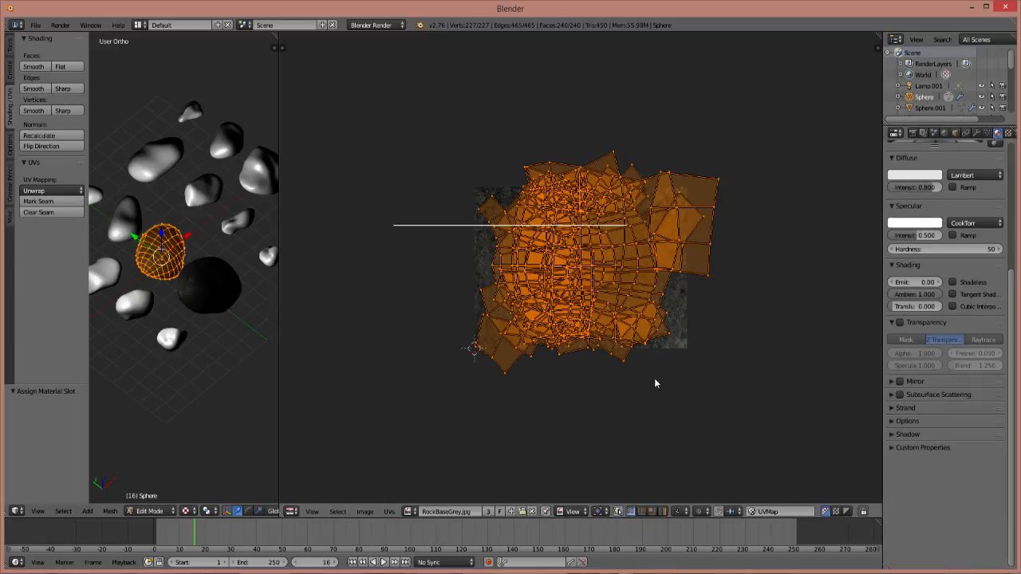
Leave Edit Mode and examine the texture mapping settings of the larger dark rock for comparison
{"action": "right_click", "coordinate": [198, 284]}
{"action": "key", "text": "Tab"}
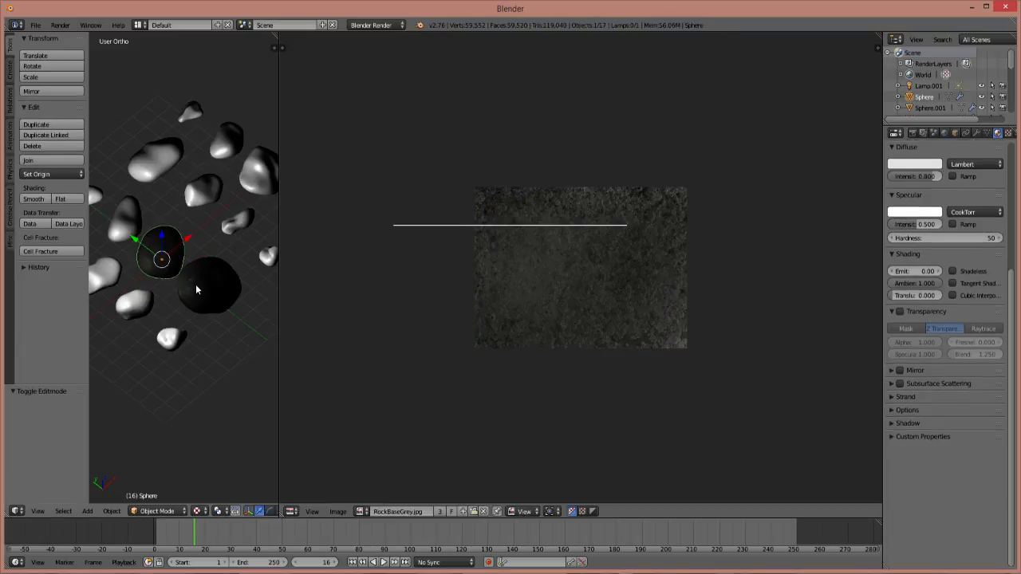
{"action": "right_click", "coordinate": [195, 284]}
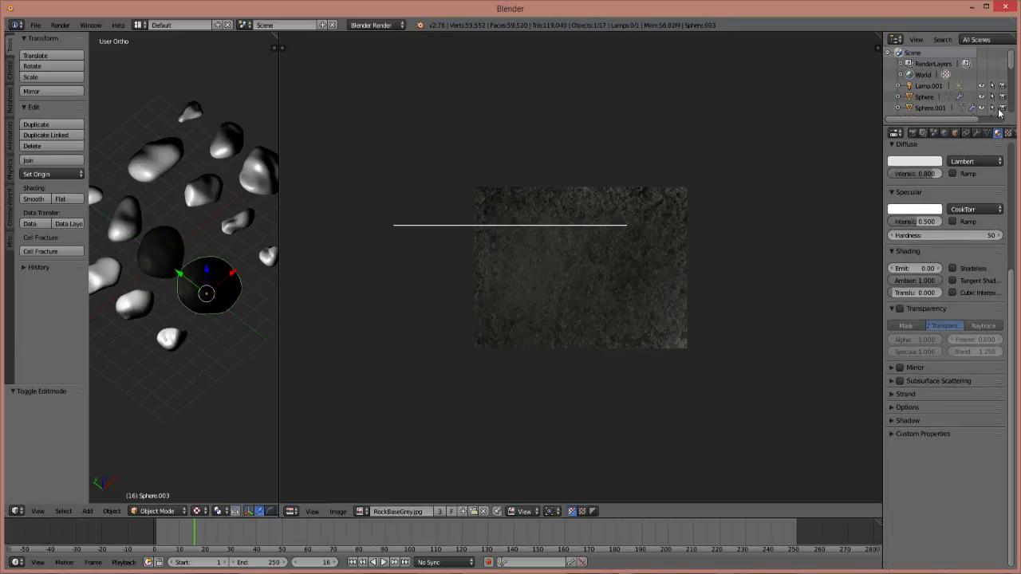
{"action": "left_click", "coordinate": [1009, 133]}
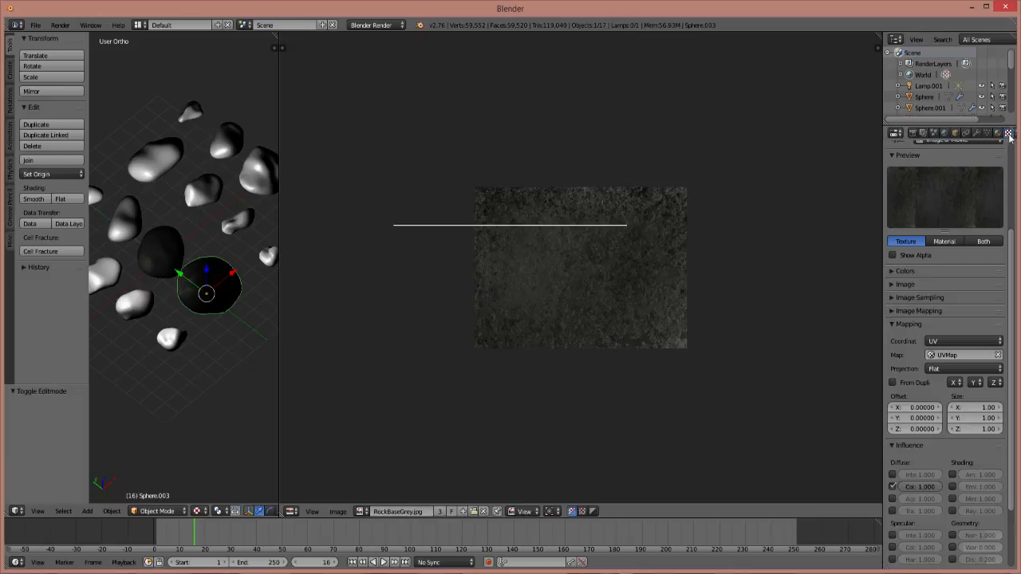
Reselect the smaller rock and add a new image texture to its material
{"action": "right_click", "coordinate": [180, 261]}
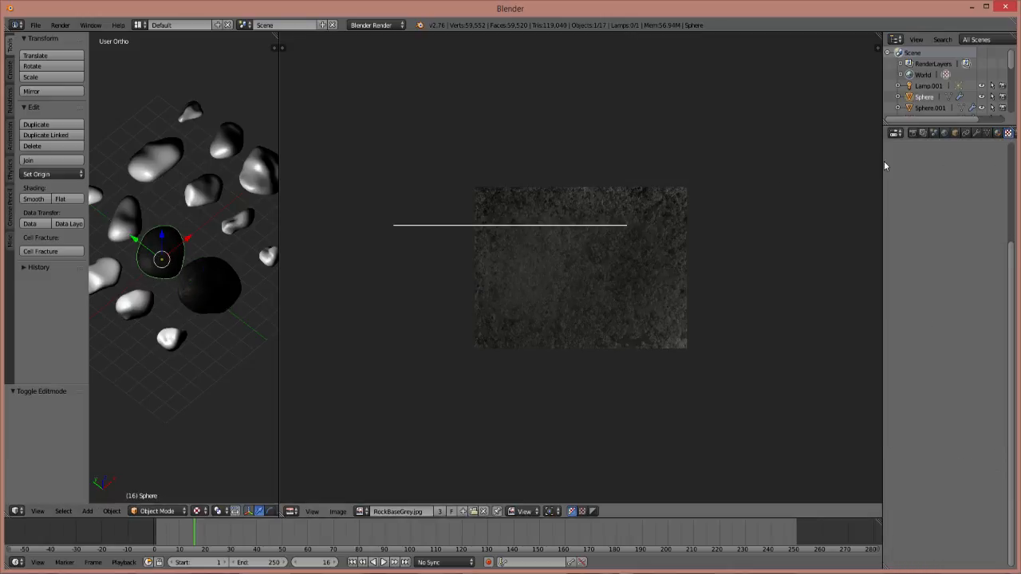
{"action": "left_click", "coordinate": [998, 134]}
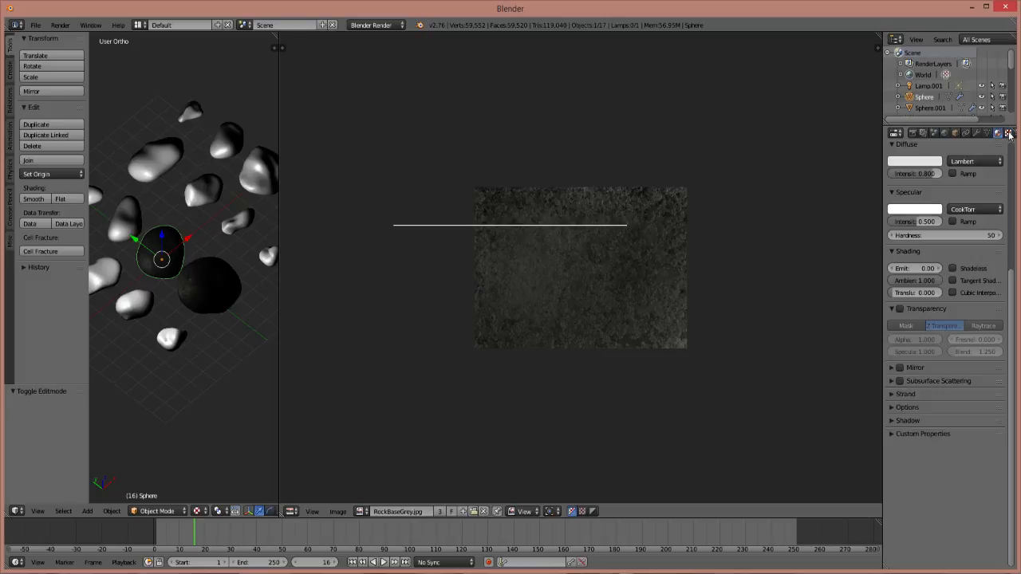
{"action": "scroll", "coordinate": [998, 199], "scroll_direction": "up", "scroll_amount": 3}
{"action": "left_click", "coordinate": [1009, 133]}
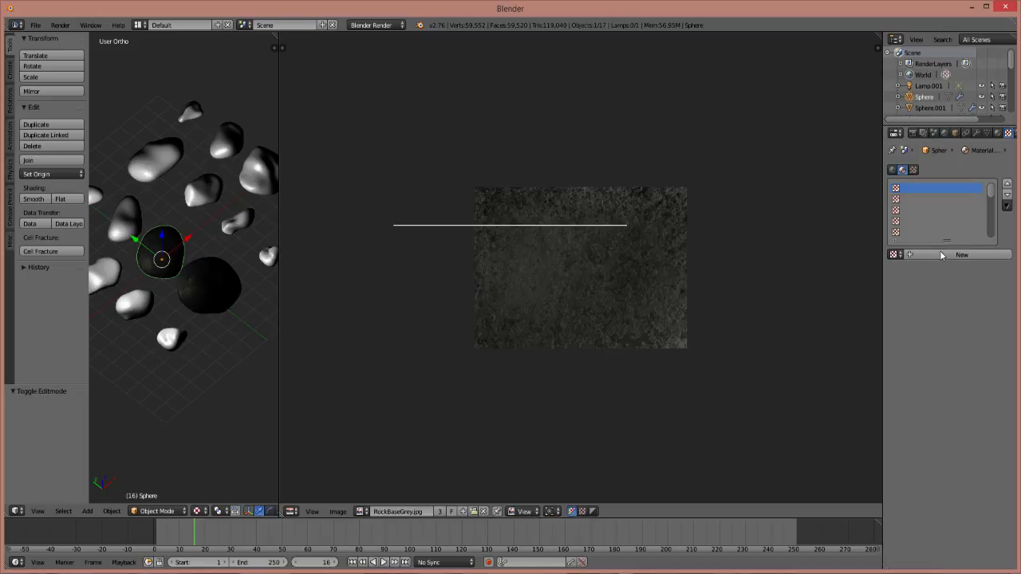
{"action": "left_click", "coordinate": [942, 254]}
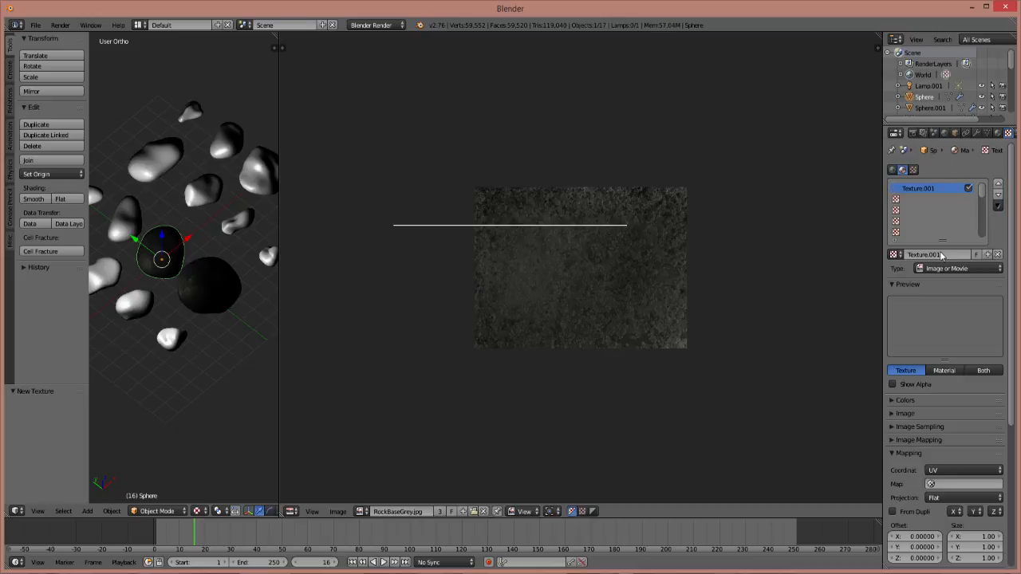
Check the UV map choices for Texture.001 and display the whole rock's UV layout in Edit Mode
{"action": "left_click", "coordinate": [946, 484]}
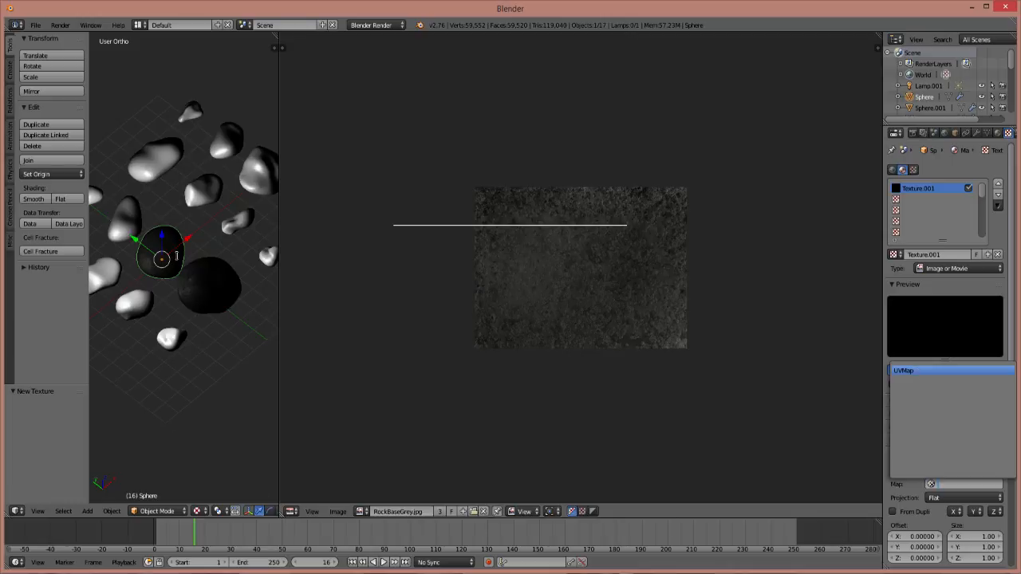
{"action": "key", "text": "Tab"}
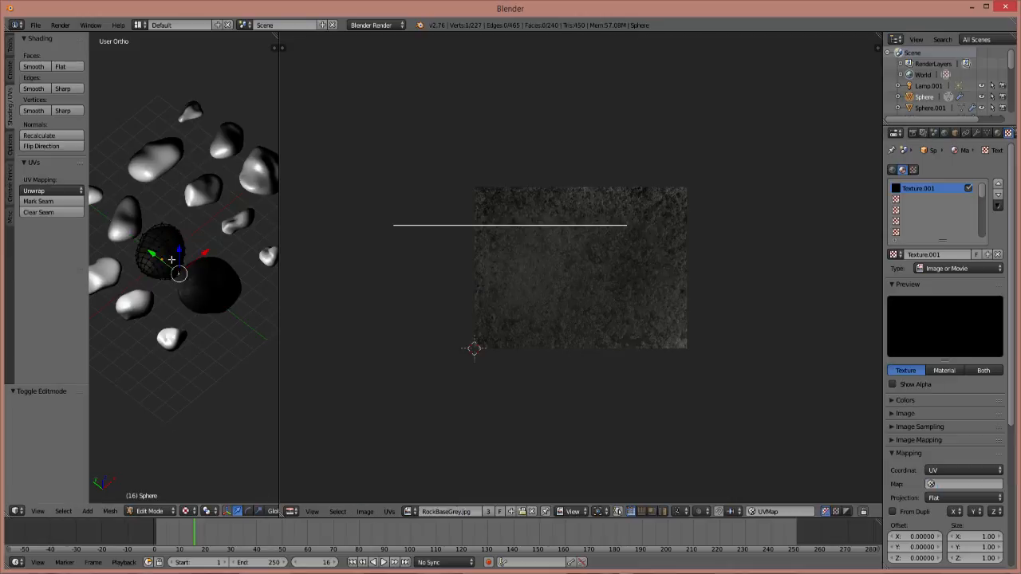
{"action": "key", "text": "a"}
{"action": "key", "text": "a"}
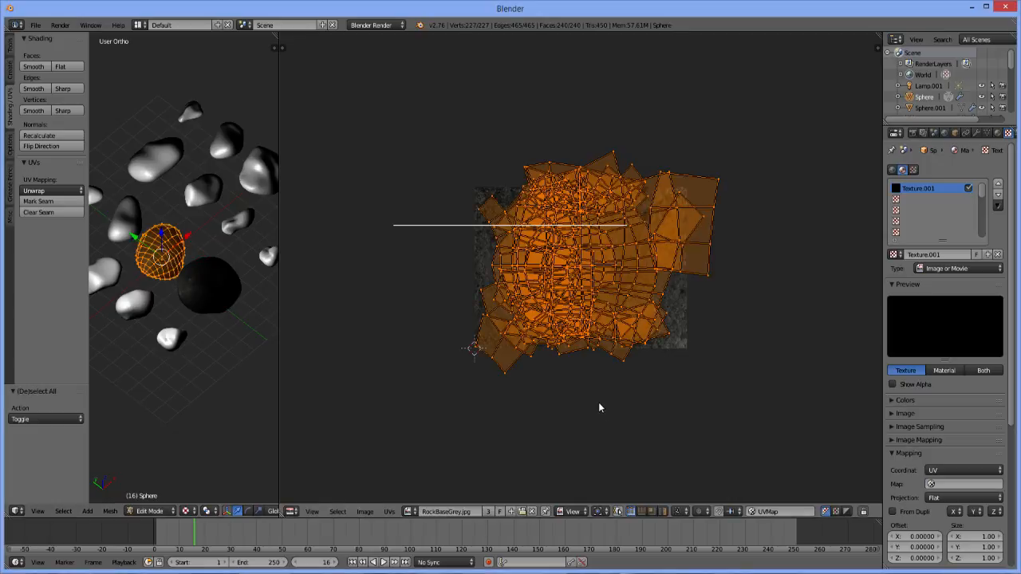
Try to add 2 to the rock's UV map name and choose a map for Texture.001
{"action": "left_click", "coordinate": [797, 510]}
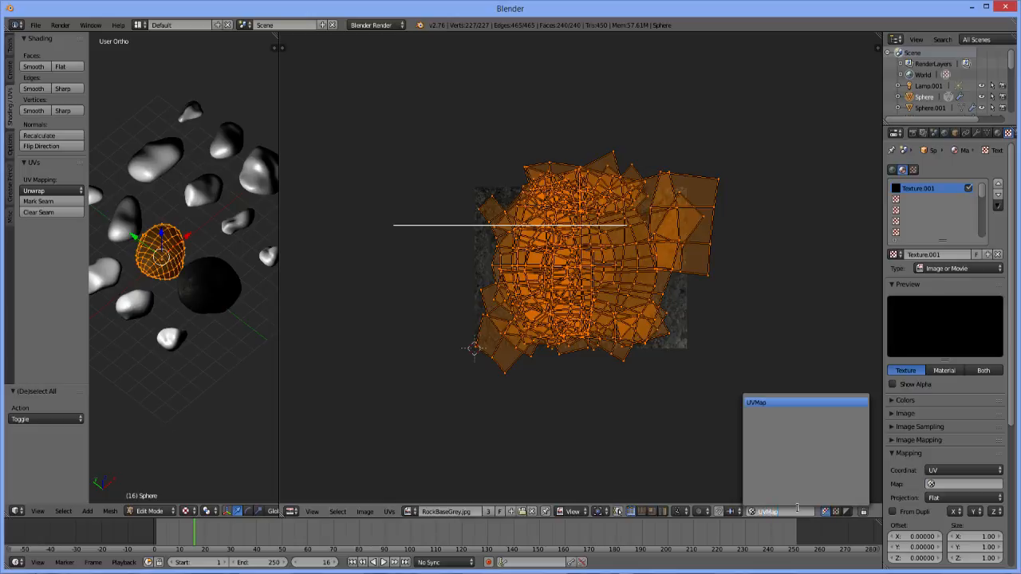
{"action": "type", "text": "2"}
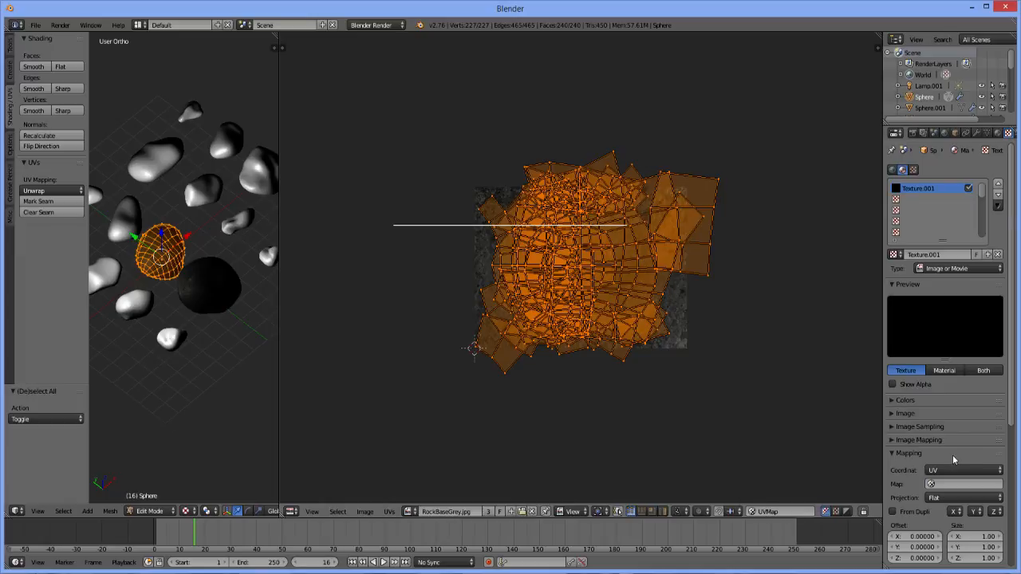
{"action": "left_click", "coordinate": [939, 484]}
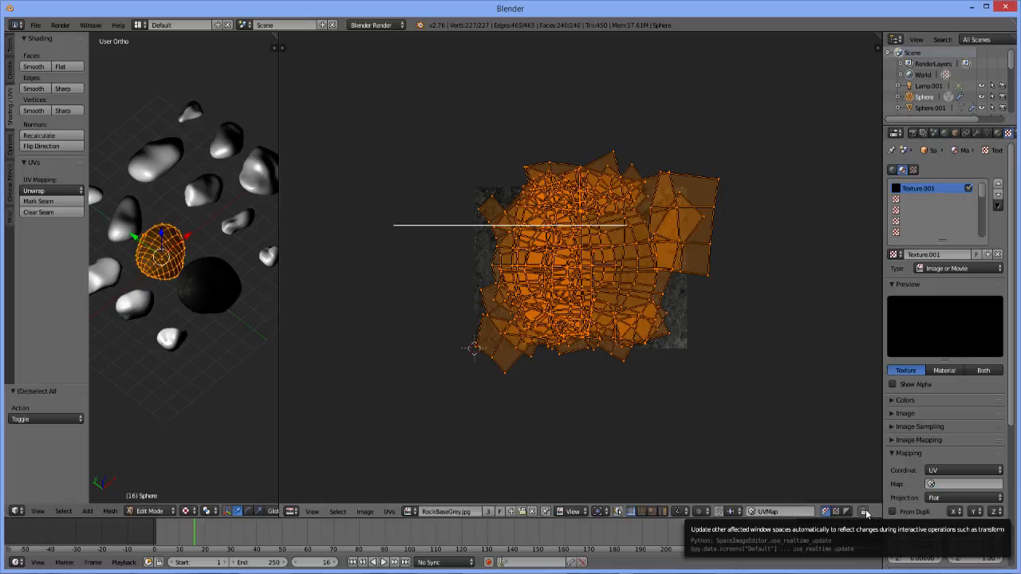
{"action": "left_click", "coordinate": [962, 484]}
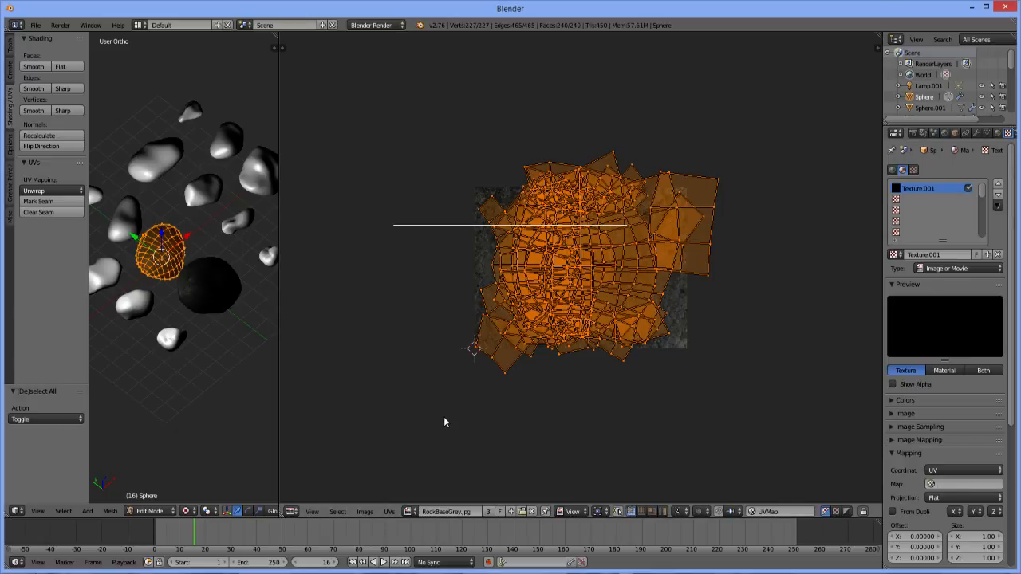
Save the file as NatureAssetPack.blend in the Meshes folder
{"action": "key", "text": "ctrl+s"}
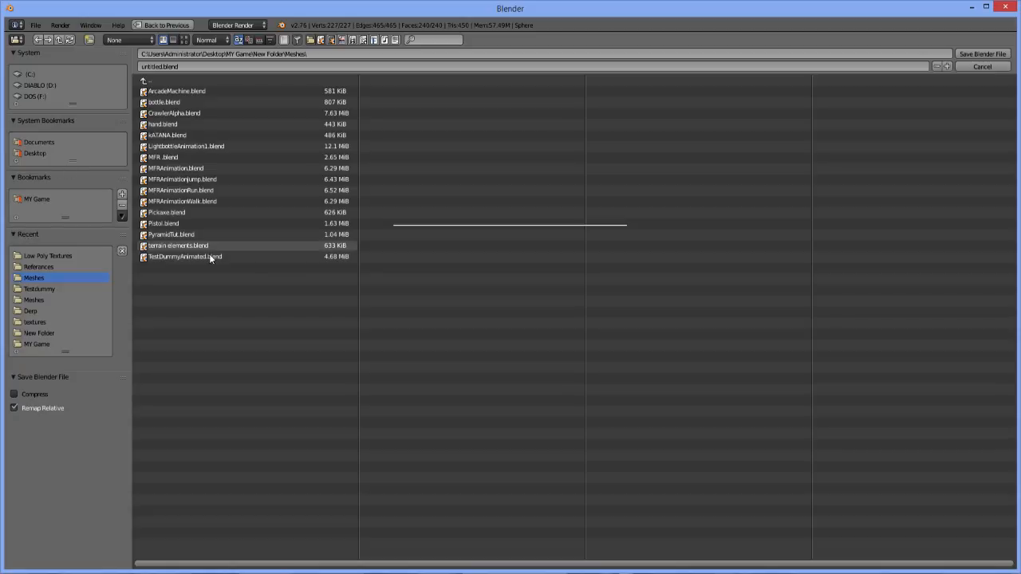
{"action": "left_click", "coordinate": [812, 65]}
{"action": "type", "text": "Natur"}
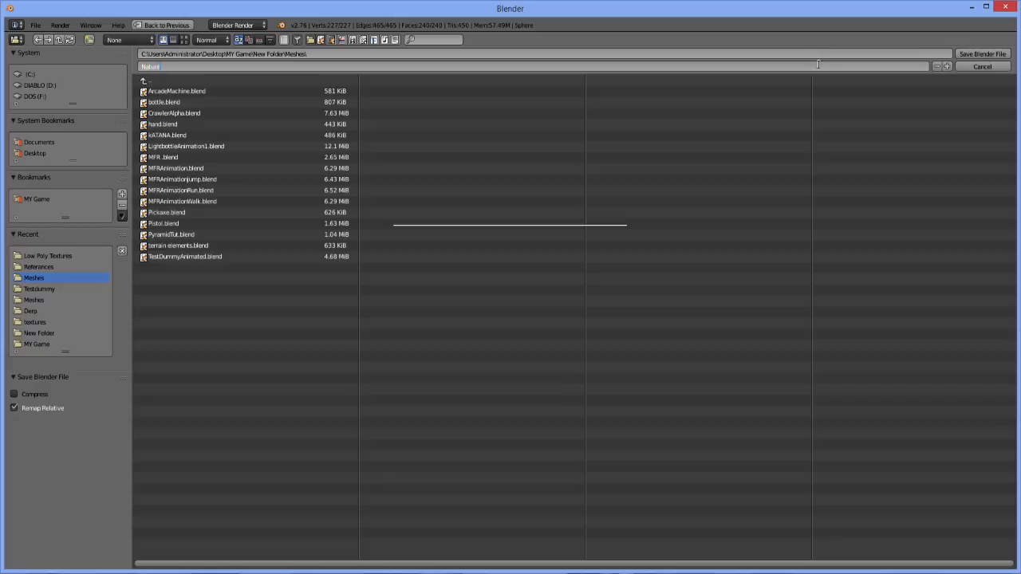
{"action": "type", "text": "eAssetPack"}
{"action": "key", "text": "Return"}
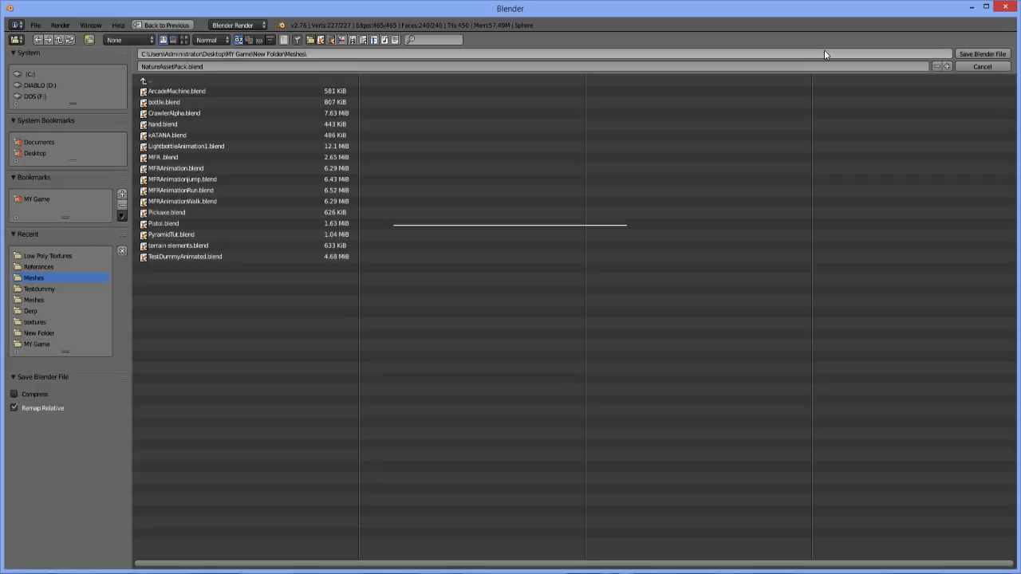
{"action": "left_click", "coordinate": [974, 52]}
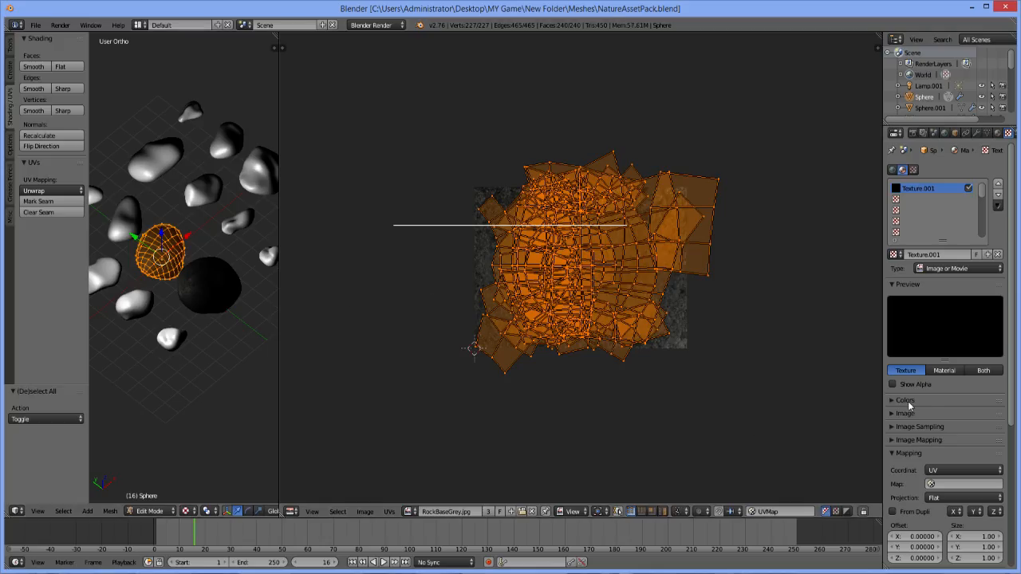
Look again at the UV maps available to Texture.001 and in the UV editor
{"action": "left_click", "coordinate": [944, 483]}
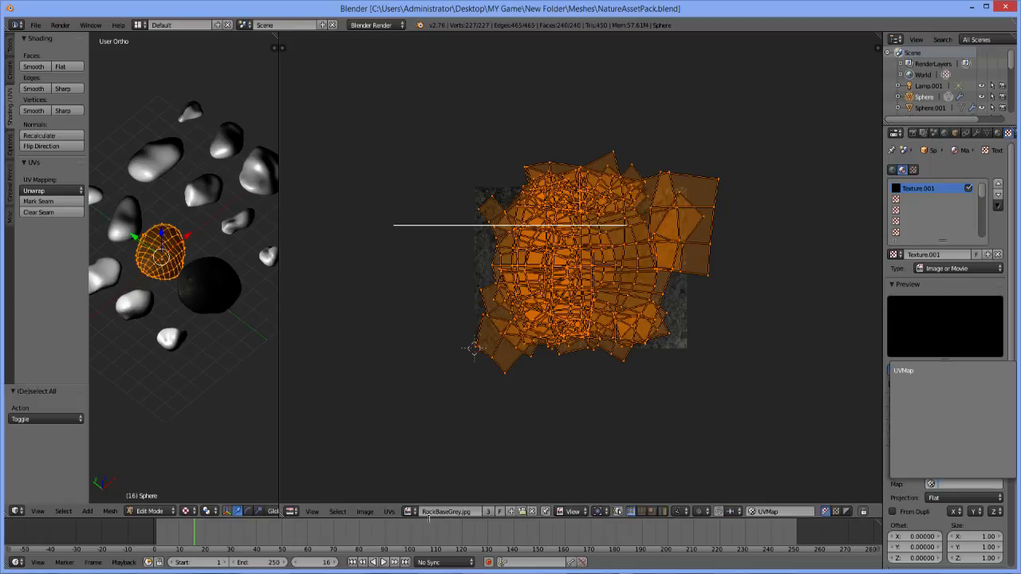
{"action": "left_click", "coordinate": [786, 513]}
{"action": "left_click", "coordinate": [554, 399]}
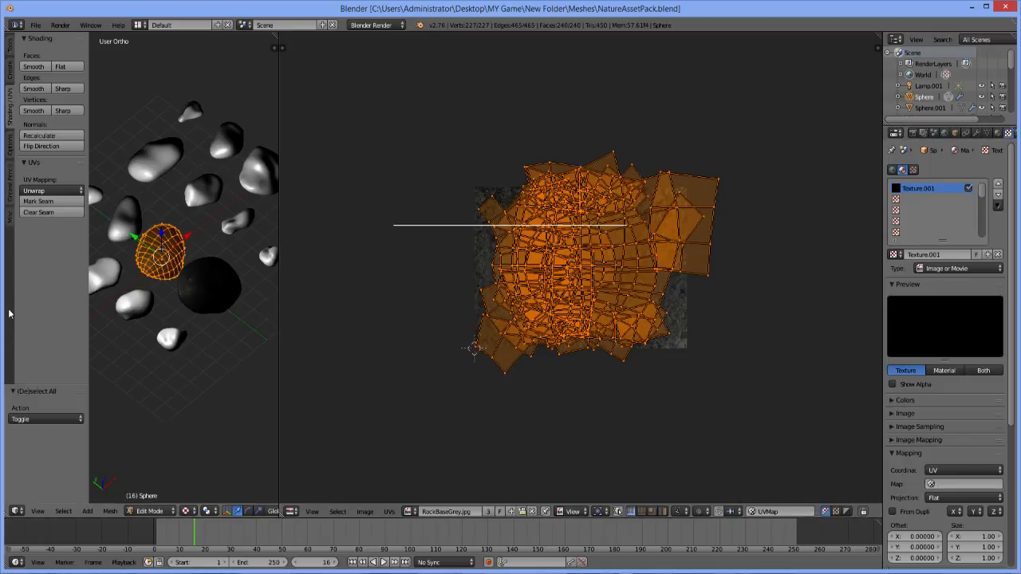
Switch to the larger dark rock and open it in Edit Mode with its UV layout shown
{"action": "right_click", "coordinate": [203, 285]}
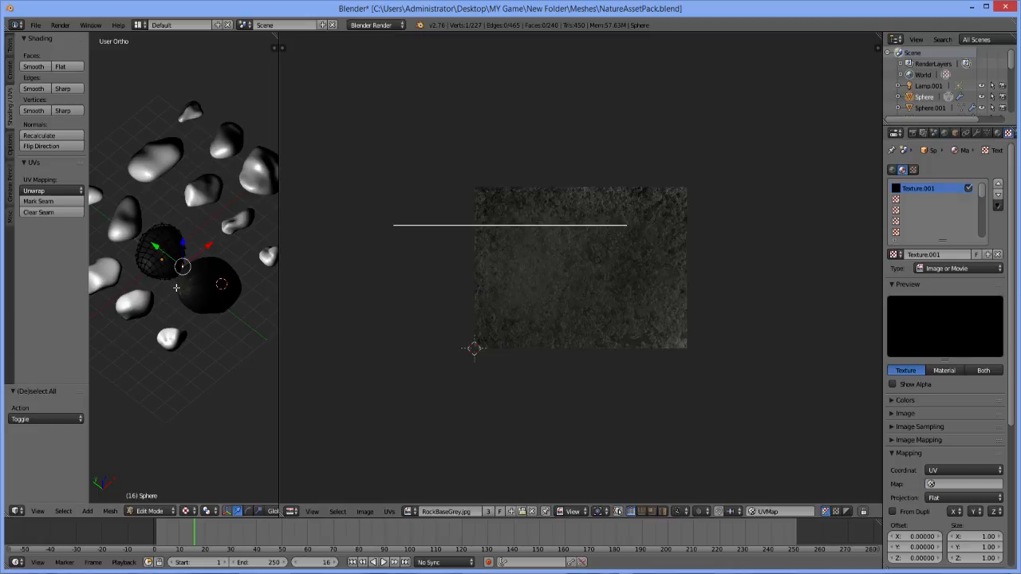
{"action": "key", "text": "Tab"}
{"action": "right_click", "coordinate": [200, 284]}
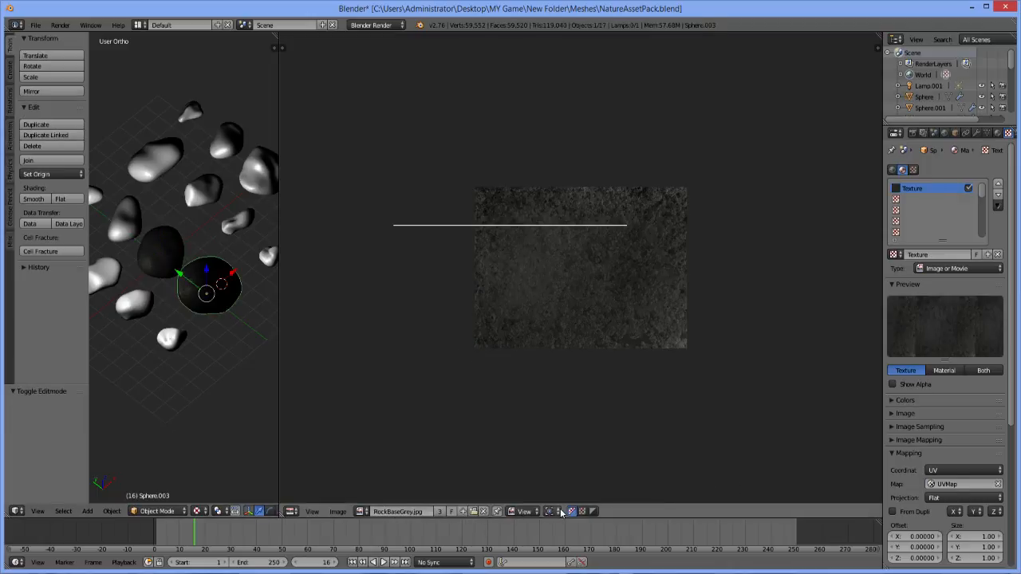
{"action": "key", "text": "Tab"}
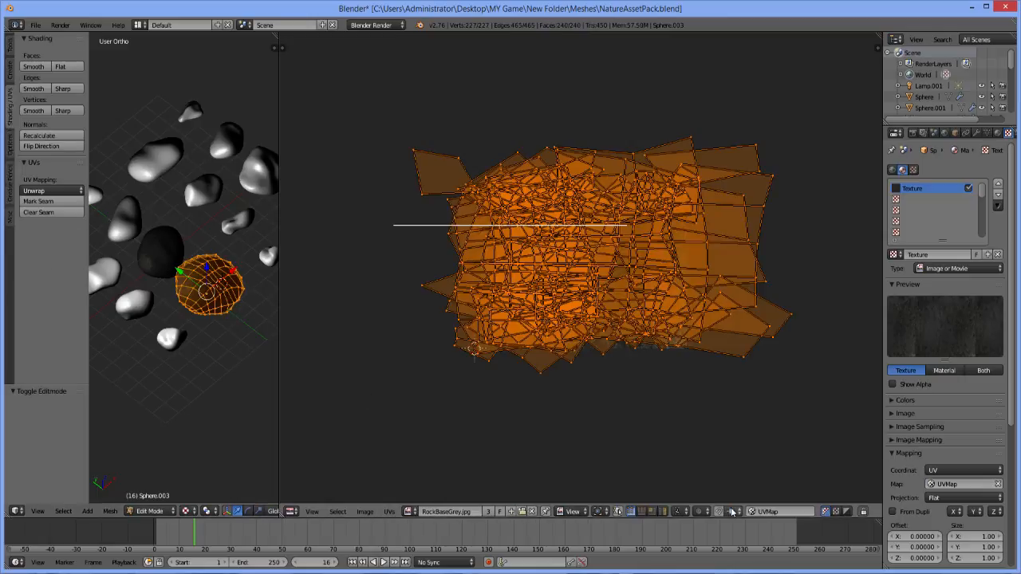
Try to rename the larger dark rock's UV map to UVMap1 in the UV editor
{"action": "left_click", "coordinate": [792, 511]}
{"action": "left_click", "coordinate": [792, 507]}
{"action": "type", "text": "1"}
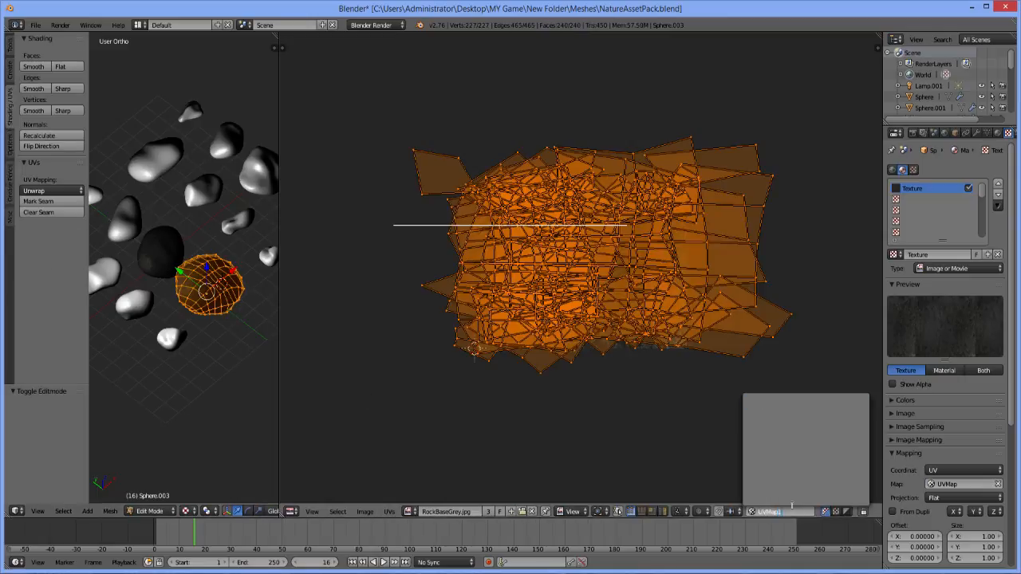
{"action": "key", "text": "Return"}
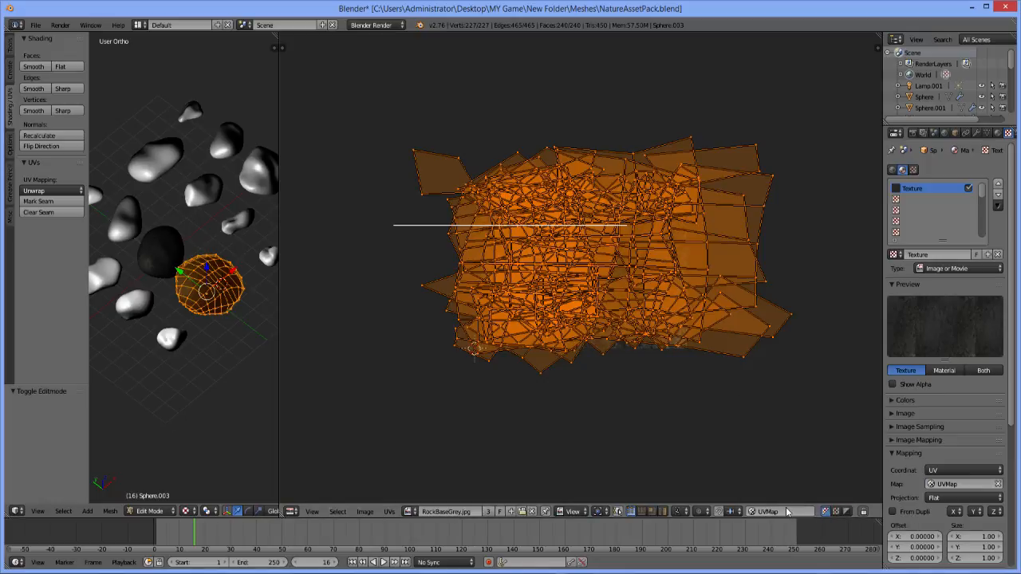
{"action": "left_click", "coordinate": [787, 511]}
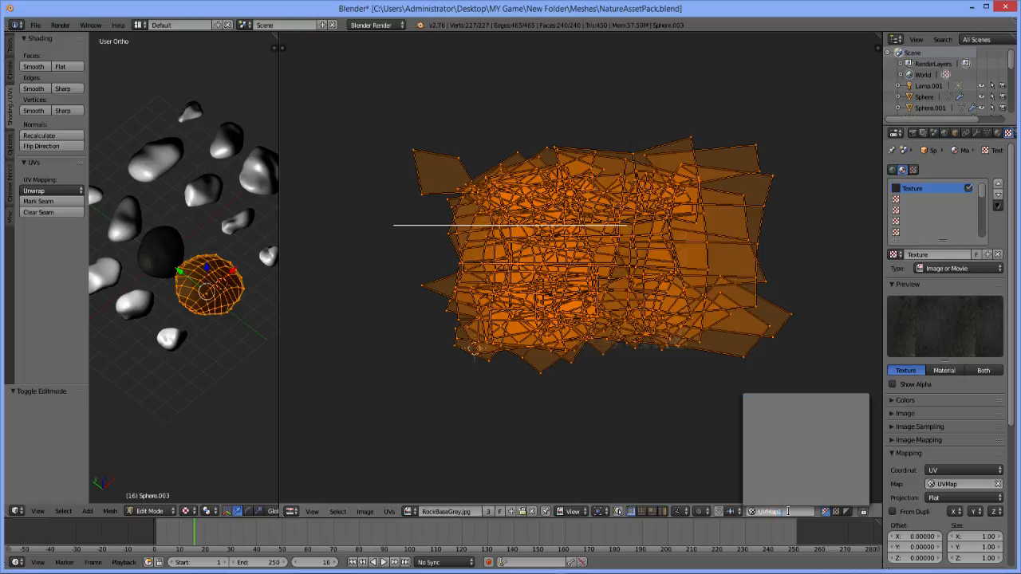
{"action": "type", "text": "one"}
{"action": "key", "text": "Escape"}
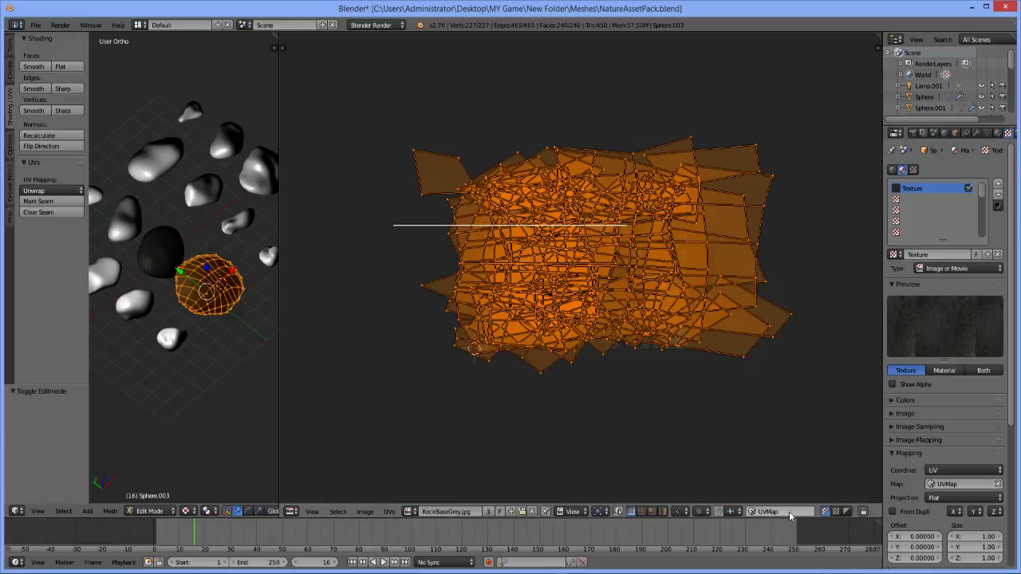
{"action": "left_click", "coordinate": [789, 512]}
{"action": "left_click", "coordinate": [389, 512]}
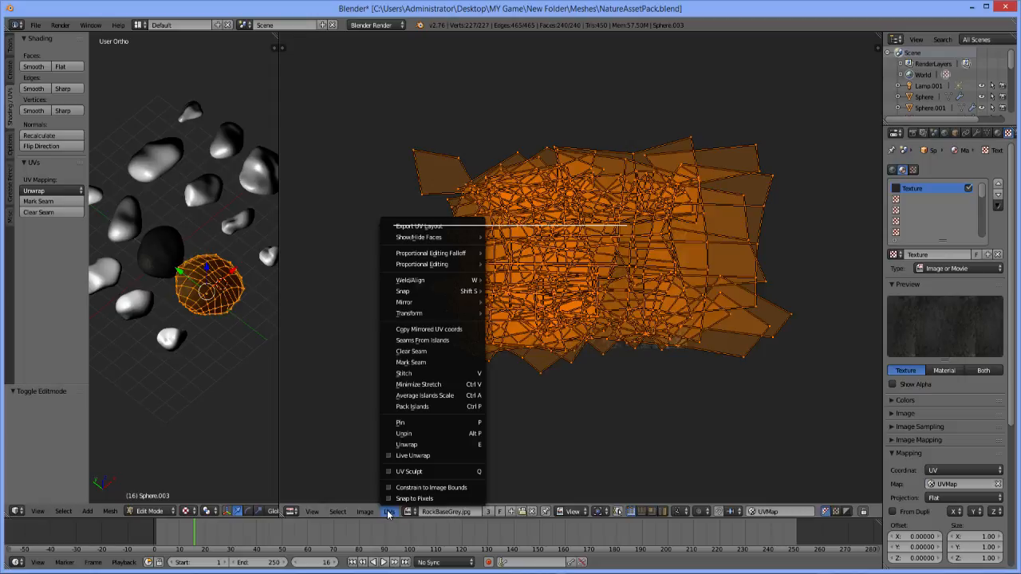
{"action": "left_click", "coordinate": [389, 513]}
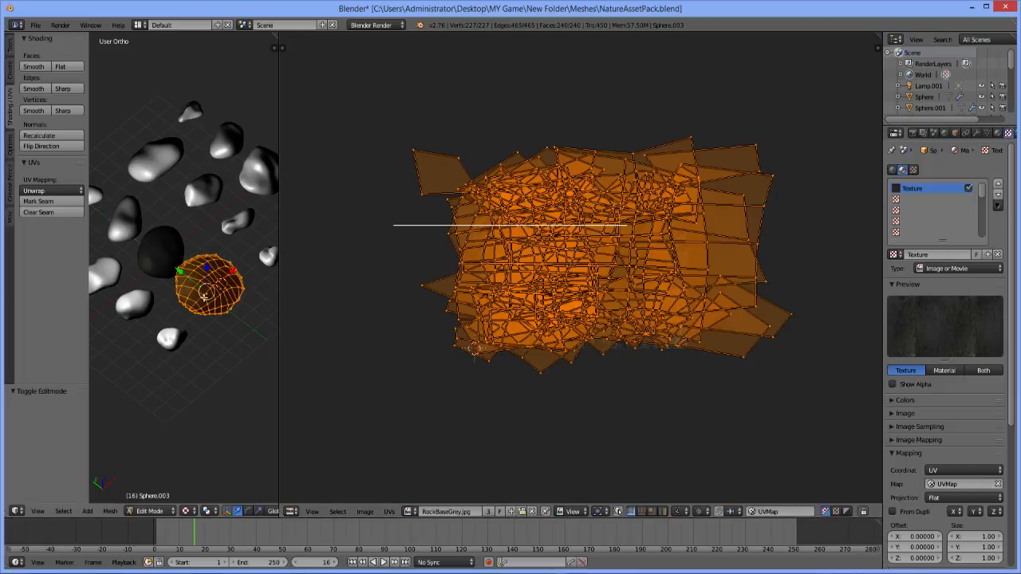
Select the white egg-shaped rock Sphere.001 beside the dark rocks and unwrap its mesh with Cube Projection
{"action": "key", "text": "Tab"}
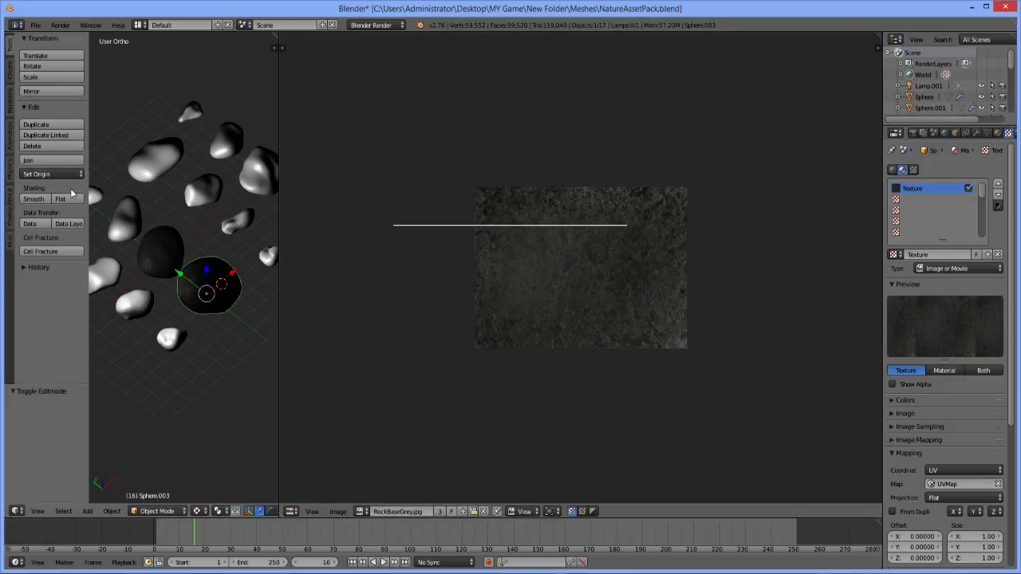
{"action": "right_click", "coordinate": [130, 226]}
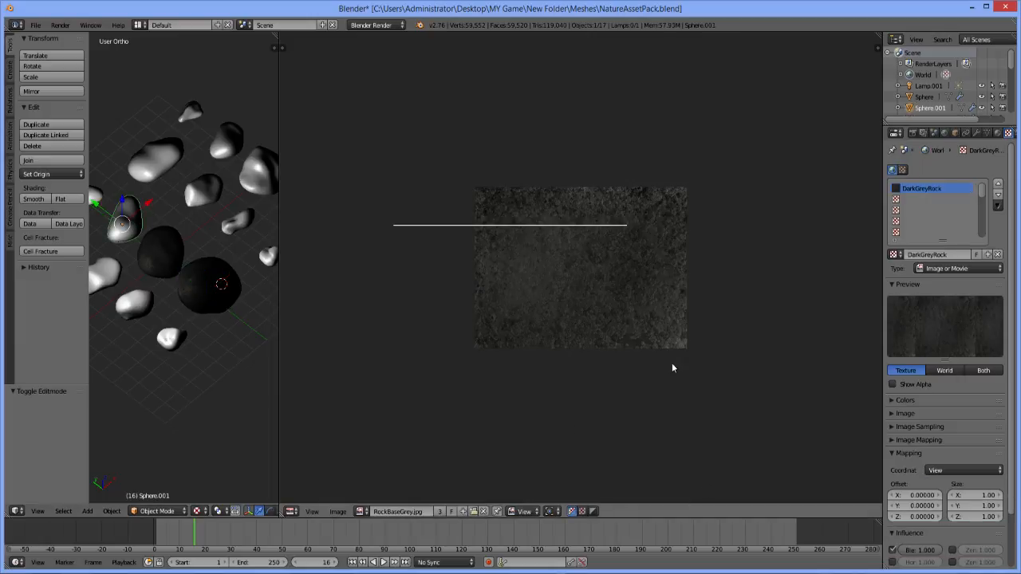
{"action": "key", "text": "Tab"}
{"action": "key", "text": "u"}
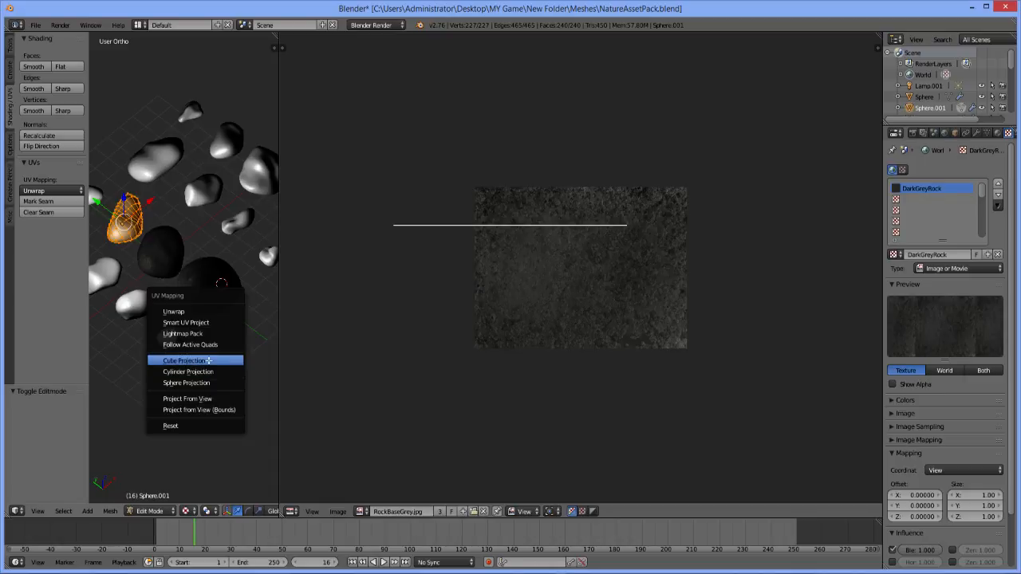
{"action": "left_click", "coordinate": [207, 360]}
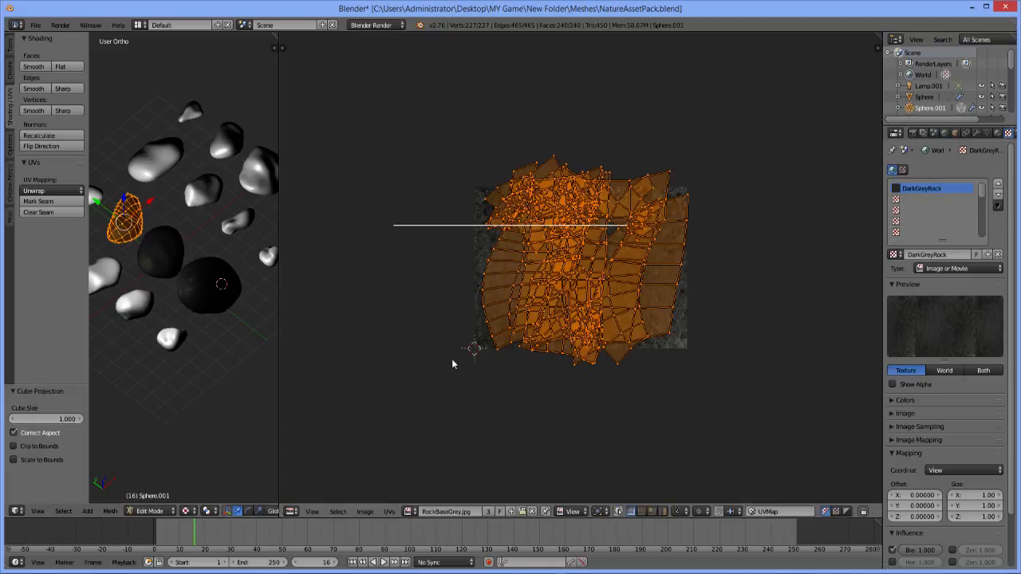
Give Sphere.001 a new material with a new image texture mapped to its UVMap
{"action": "left_click", "coordinate": [997, 133]}
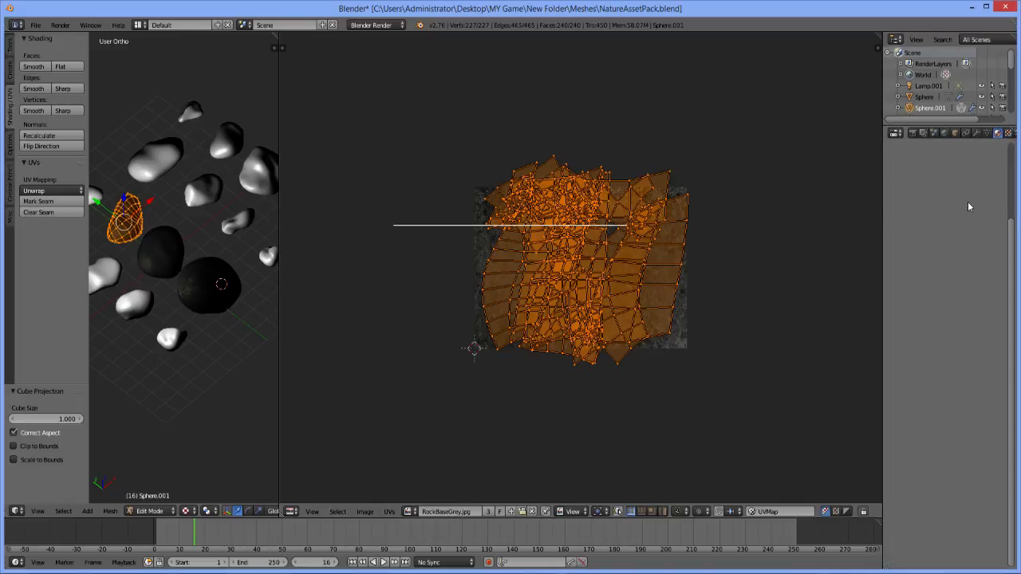
{"action": "left_click", "coordinate": [931, 220]}
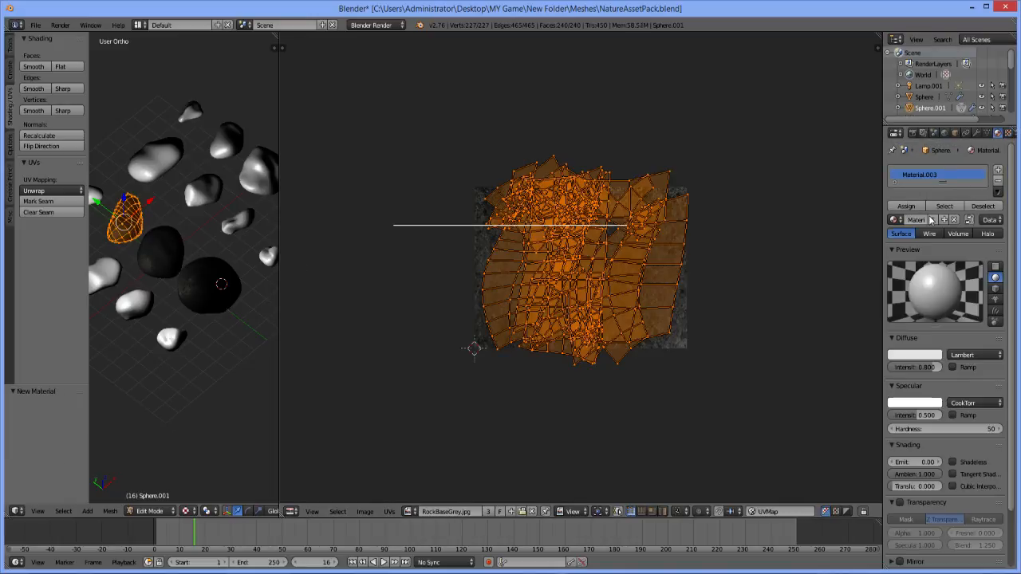
{"action": "left_click", "coordinate": [1008, 133]}
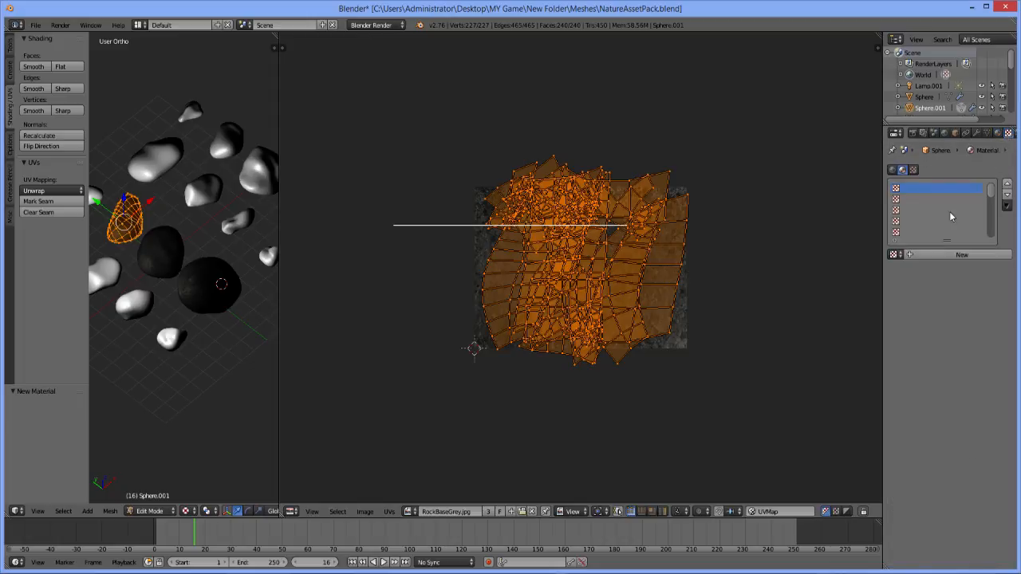
{"action": "left_click", "coordinate": [962, 254]}
{"action": "left_click", "coordinate": [944, 484]}
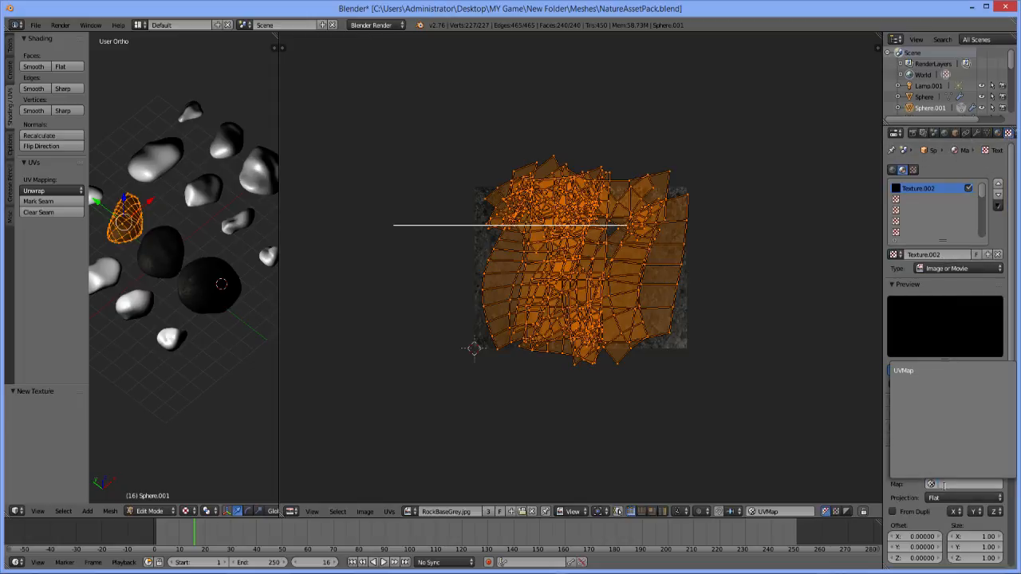
{"action": "left_click", "coordinate": [909, 371]}
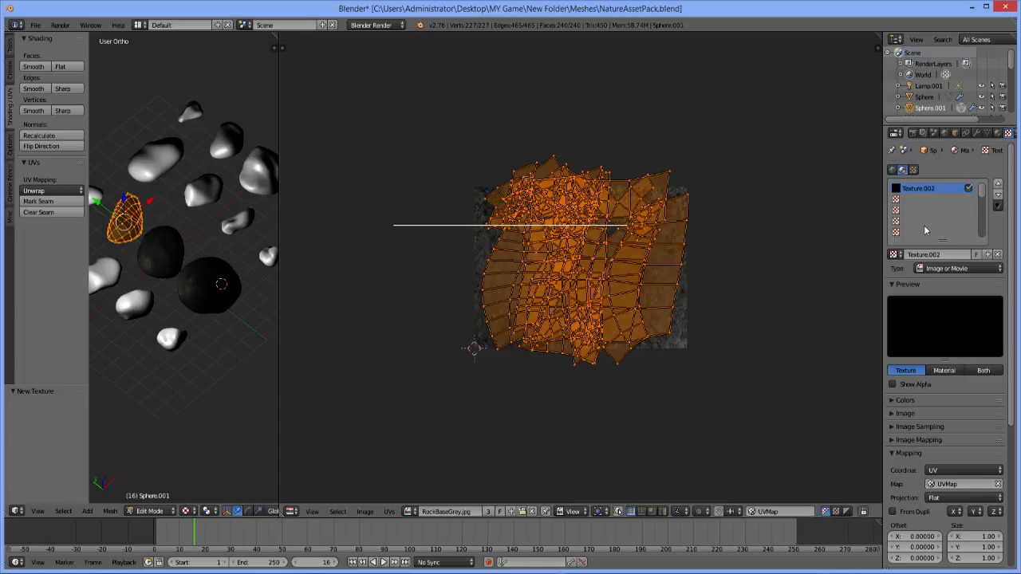
Rename the new texture of Sphere.001 as DarkGreySmallRock
{"action": "double_click", "coordinate": [944, 254]}
{"action": "type", "text": "Di"}
{"action": "type", "text": "rkGreySmallRock"}
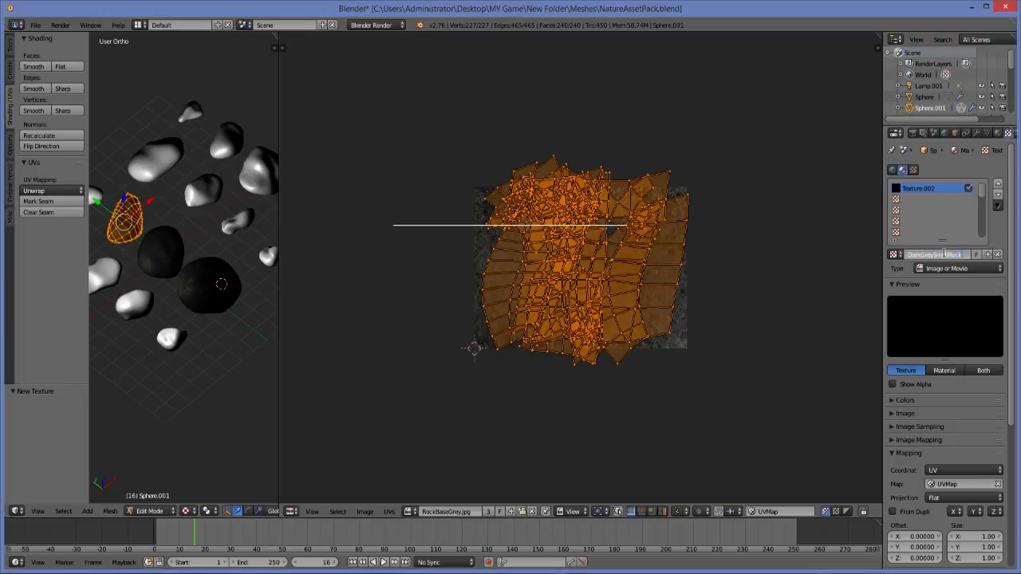
{"action": "key", "text": "Return"}
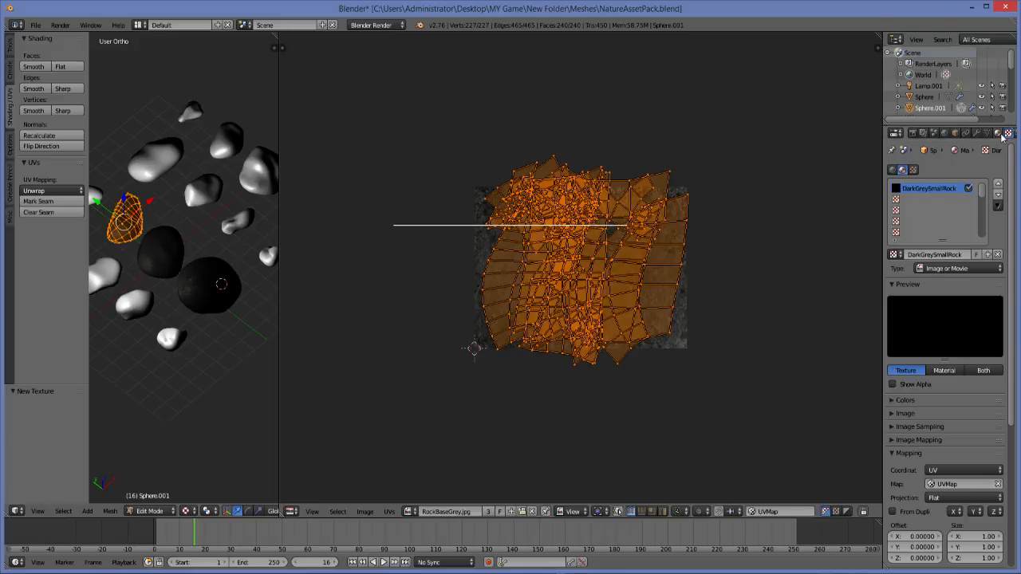
Load RockBaseGrey.jpg from the Low Poly Textures folder into the DarkGreySmallRock texture
{"action": "left_click", "coordinate": [899, 414]}
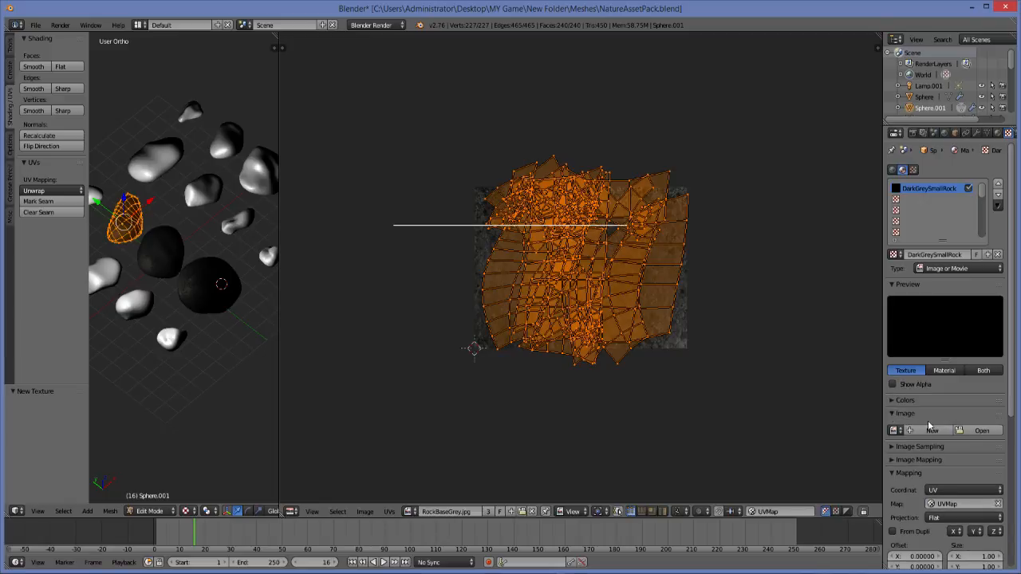
{"action": "left_click", "coordinate": [972, 431]}
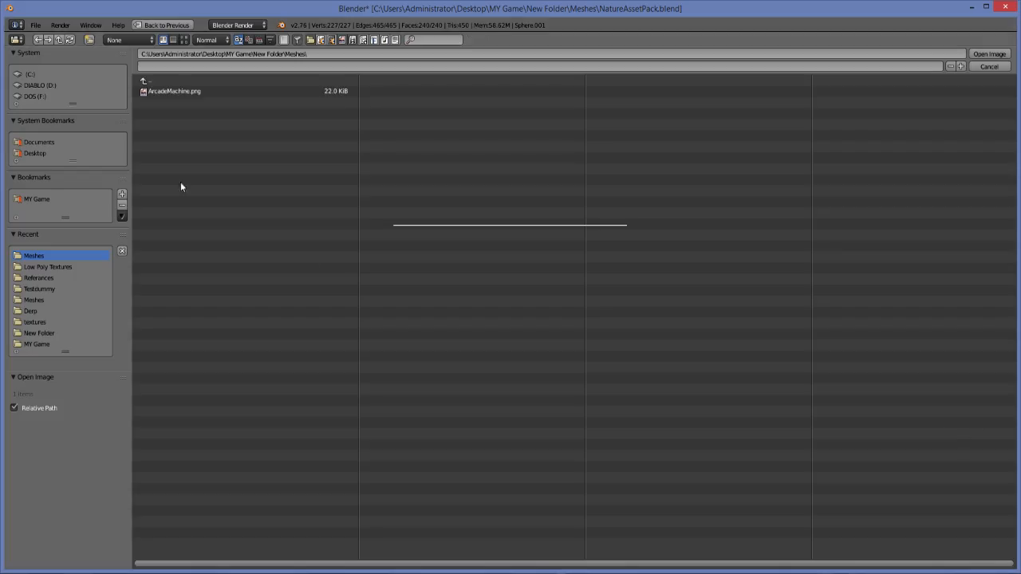
{"action": "left_click", "coordinate": [144, 81]}
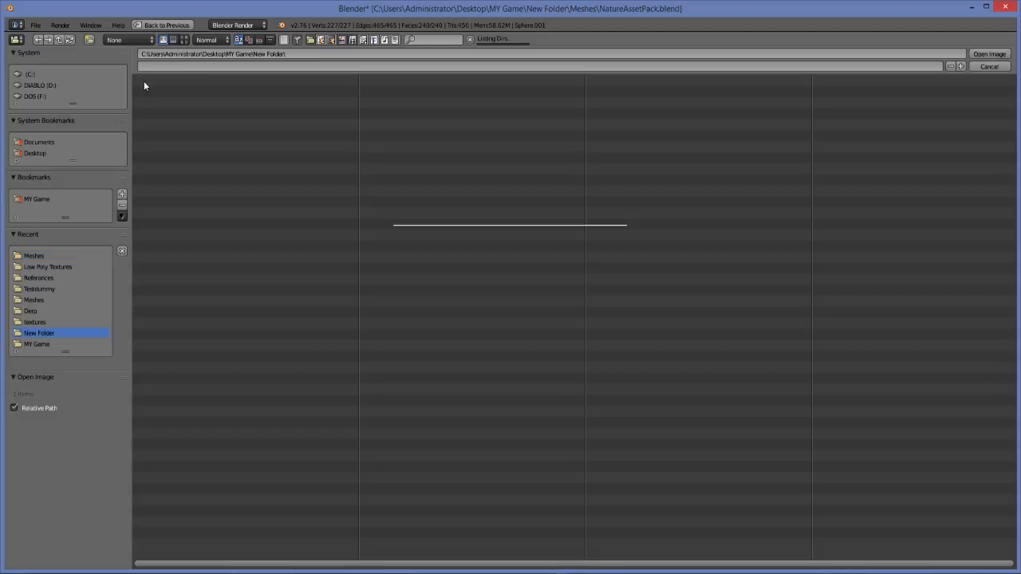
{"action": "left_click", "coordinate": [56, 267]}
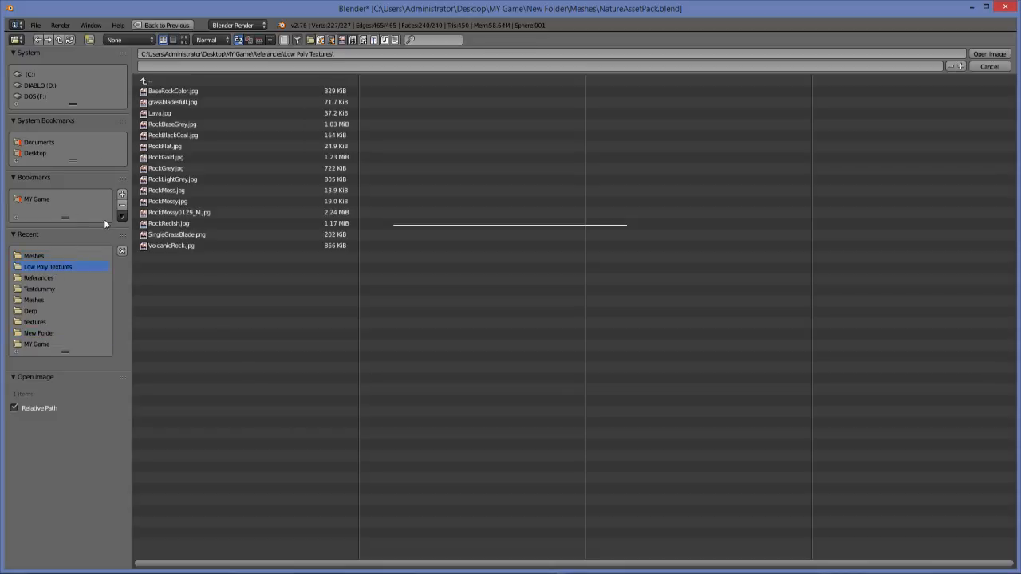
{"action": "double_click", "coordinate": [164, 124]}
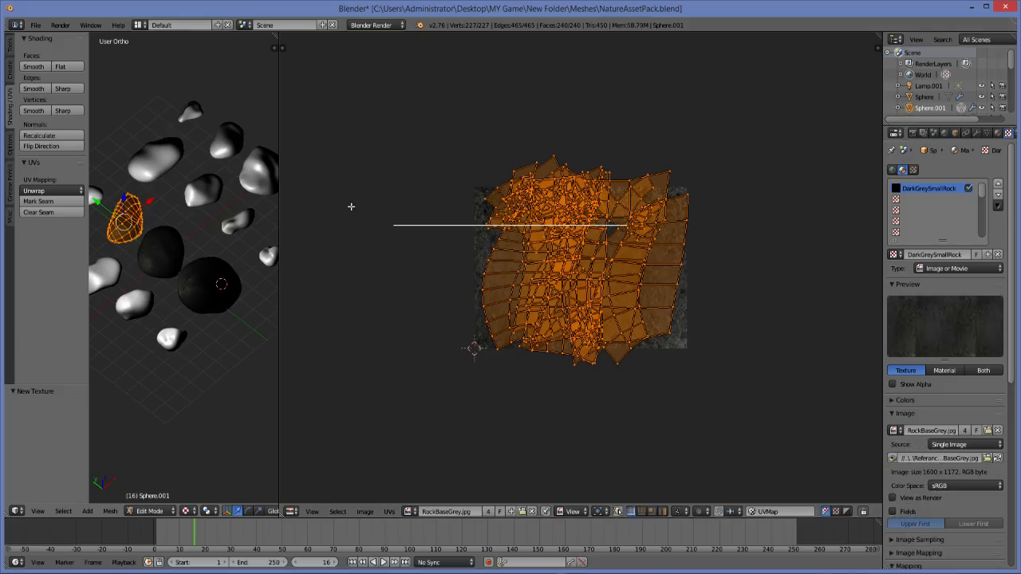
Assign the new material to all faces of Sphere.001 and return to Object Mode
{"action": "middle_click_drag", "start_coordinate": [165, 246], "coordinate": [277, 269]}
{"action": "key", "text": "Tab"}
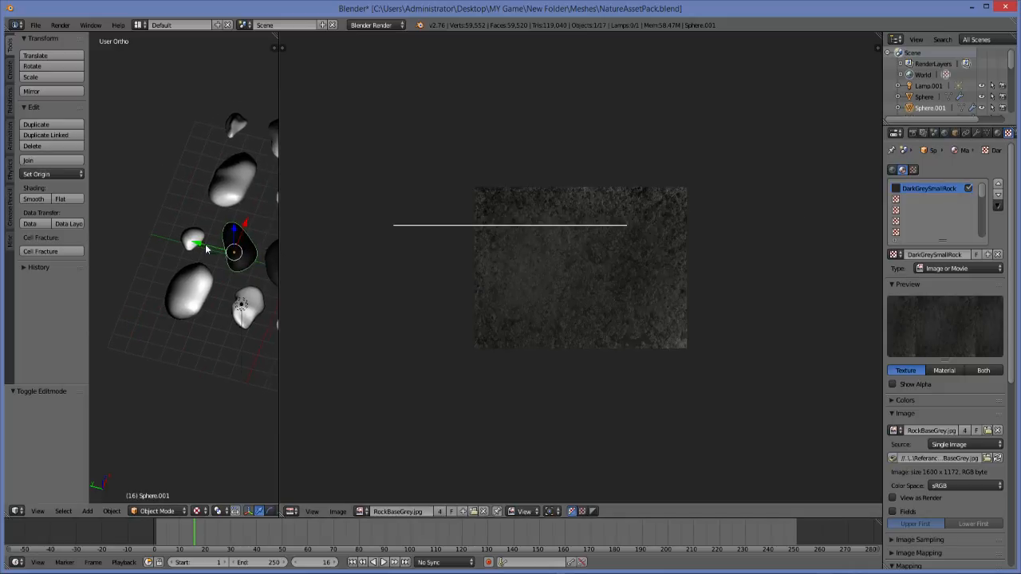
{"action": "key", "text": "Tab"}
{"action": "left_click", "coordinate": [998, 133]}
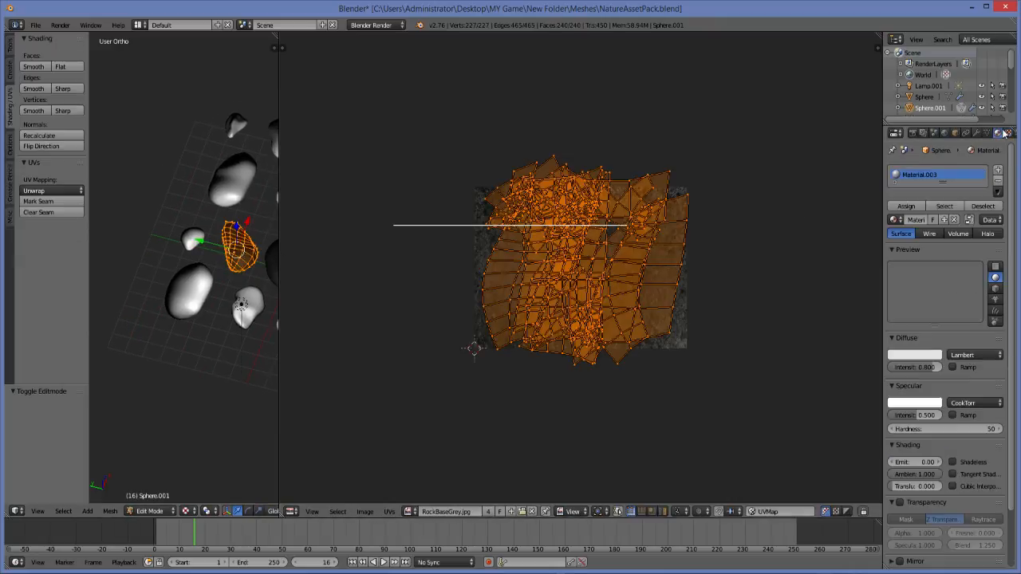
{"action": "left_click", "coordinate": [908, 207]}
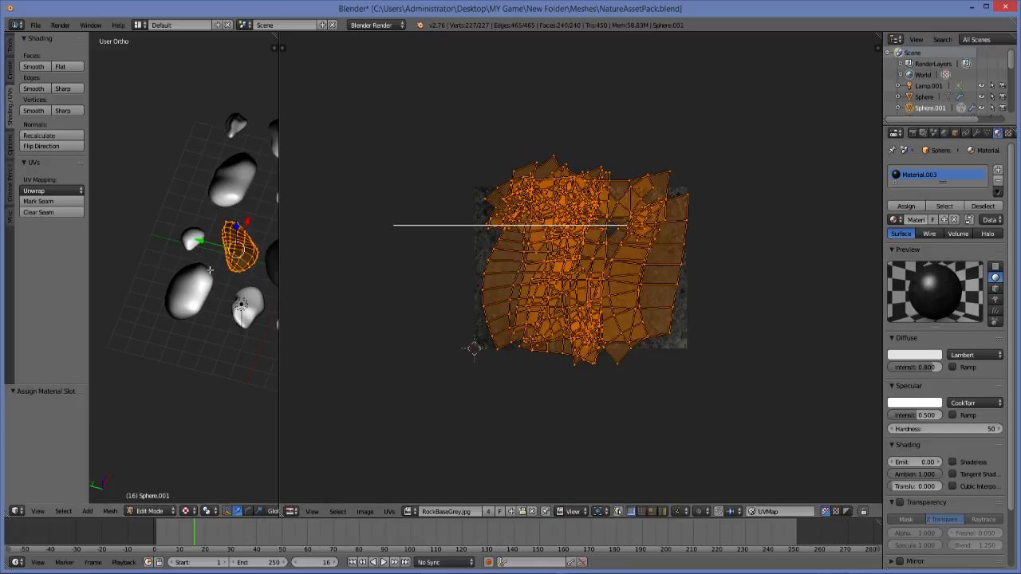
{"action": "scroll", "coordinate": [196, 237], "scroll_direction": "up", "scroll_amount": 3}
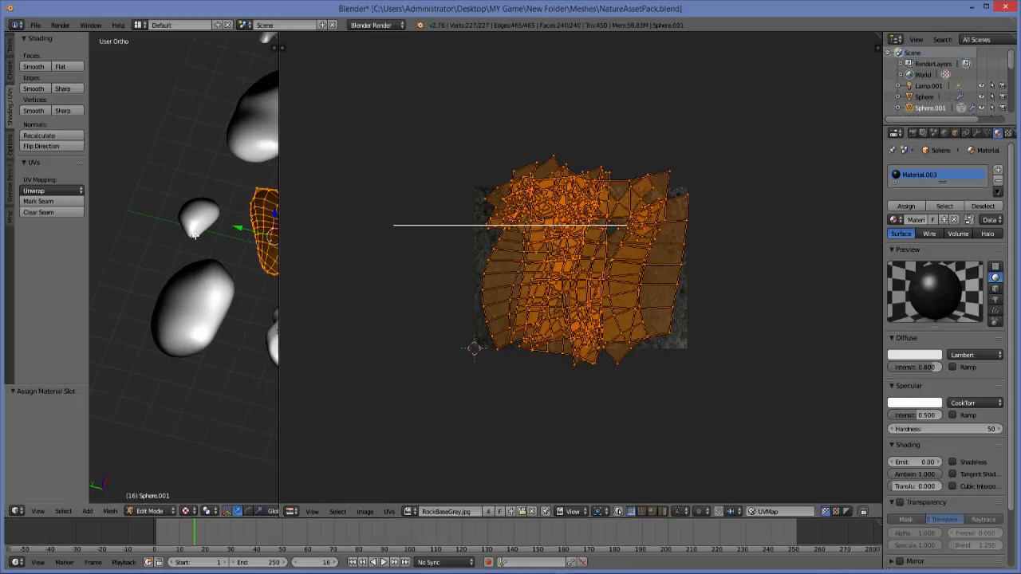
{"action": "key", "text": "Tab"}
Select the small white rock Sphere.002 and give it a new material with a new texture
{"action": "right_click", "coordinate": [200, 221]}
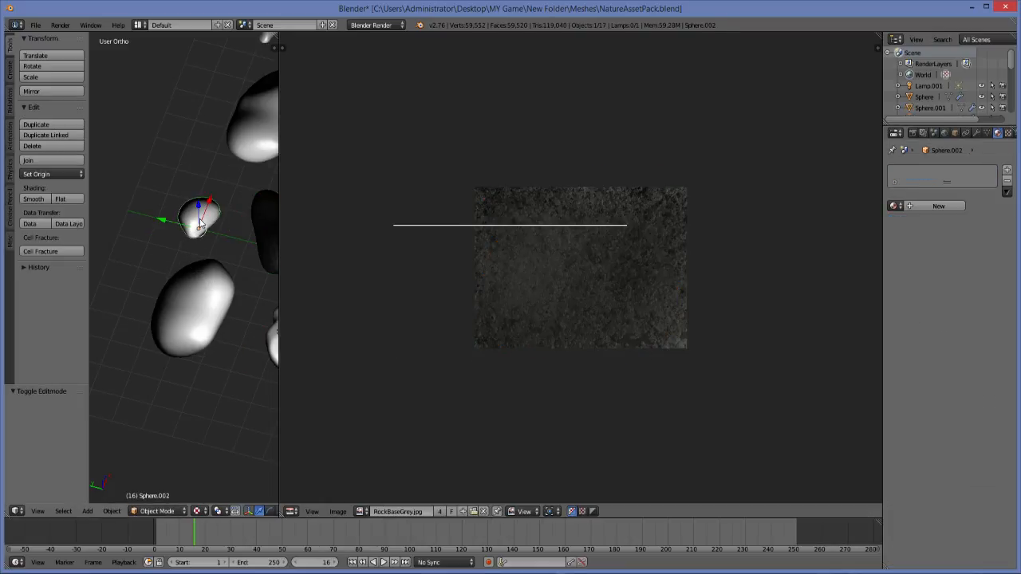
{"action": "left_click", "coordinate": [936, 206]}
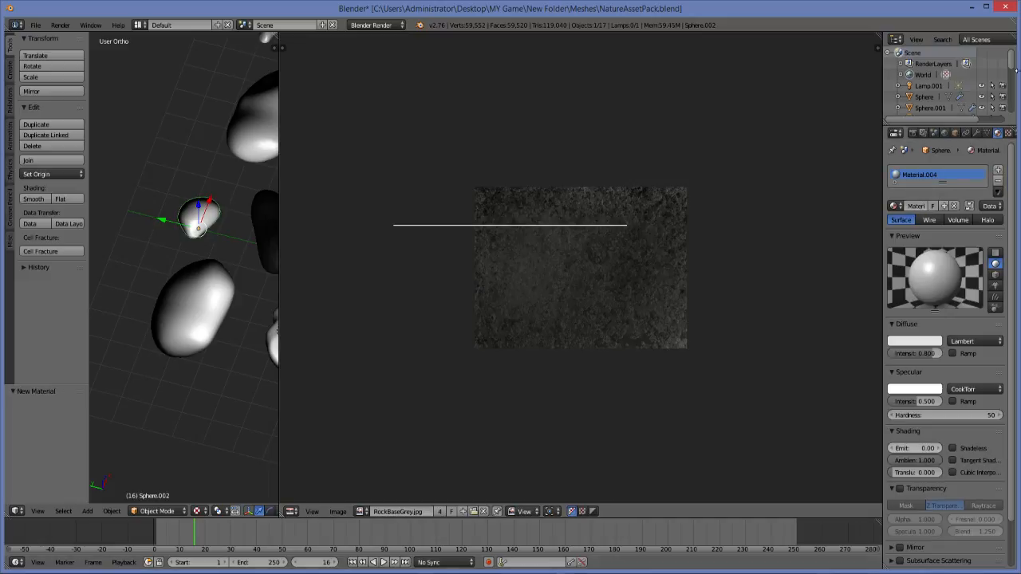
{"action": "left_click", "coordinate": [1009, 133]}
{"action": "left_click", "coordinate": [928, 255]}
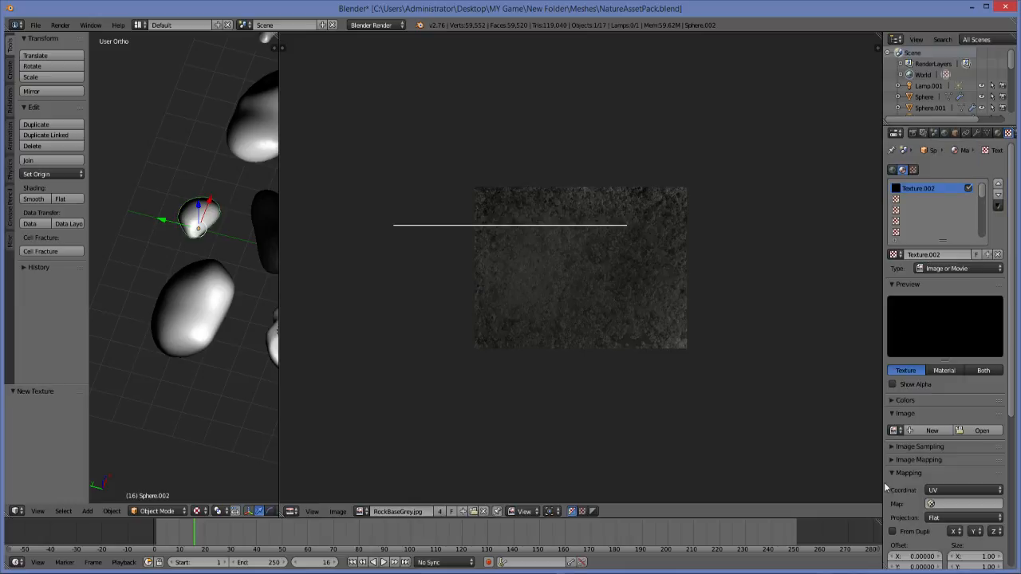
Load RockBaseGrey.jpg from the Low Poly Textures folder as the image of Sphere.002's texture
{"action": "left_click", "coordinate": [979, 432]}
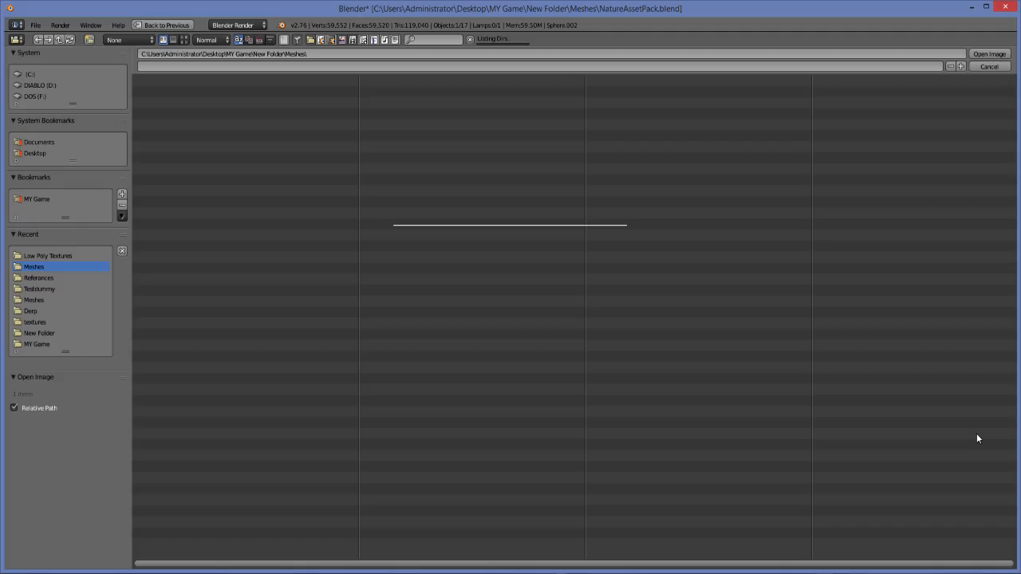
{"action": "left_click", "coordinate": [38, 256]}
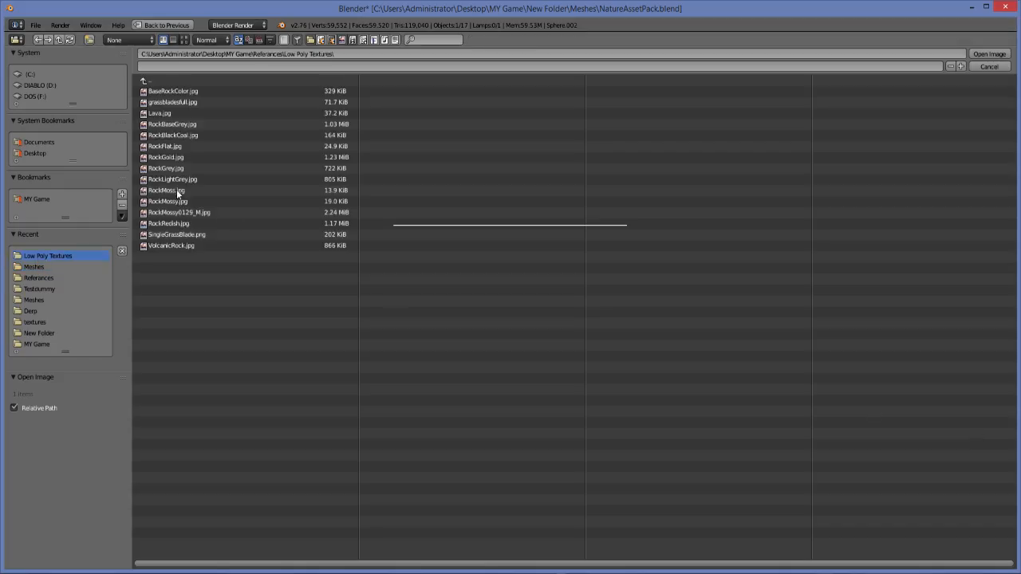
{"action": "left_click", "coordinate": [183, 125]}
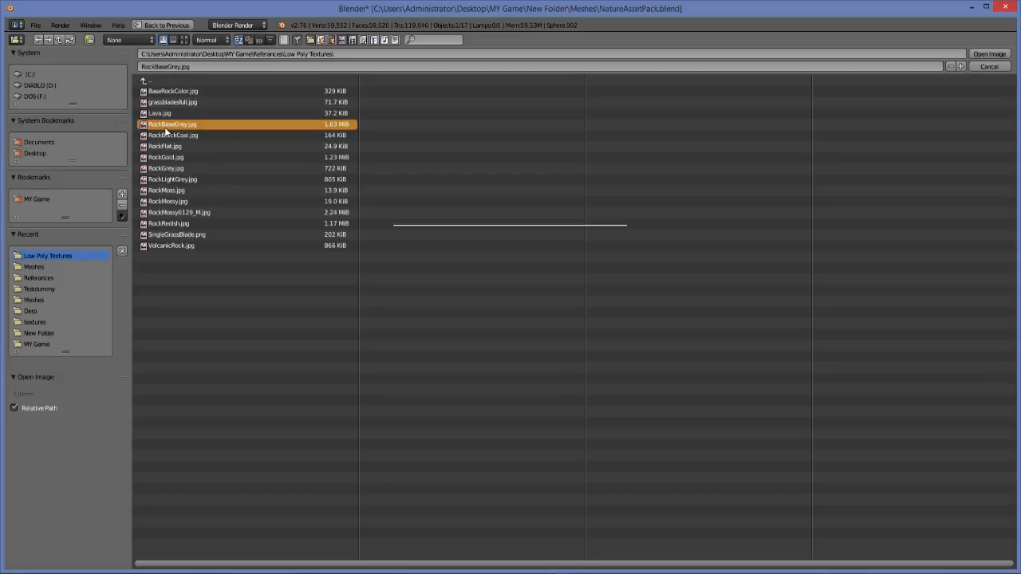
{"action": "double_click", "coordinate": [166, 126]}
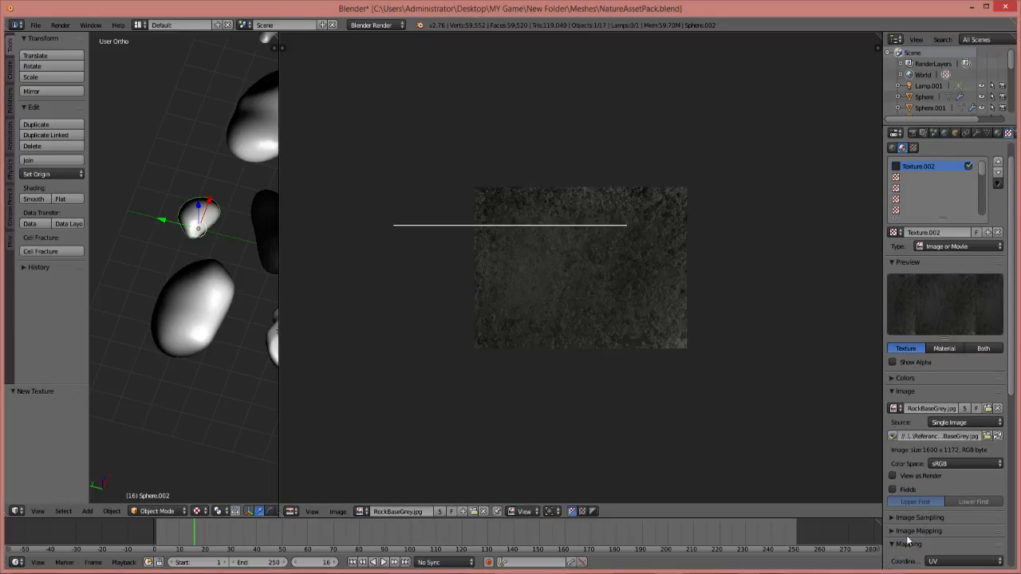
Unwrap the Sphere.002 mesh with Cube Projection and set its texture's mapping to UVMap
{"action": "scroll", "coordinate": [930, 503], "scroll_direction": "down", "scroll_amount": 3}
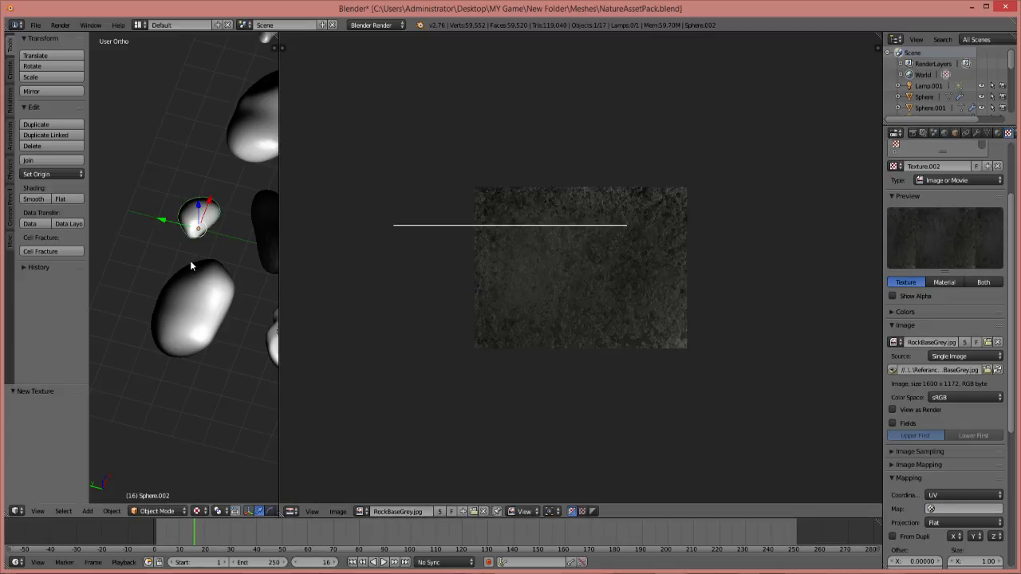
{"action": "key", "text": "Tab"}
{"action": "key", "text": "u"}
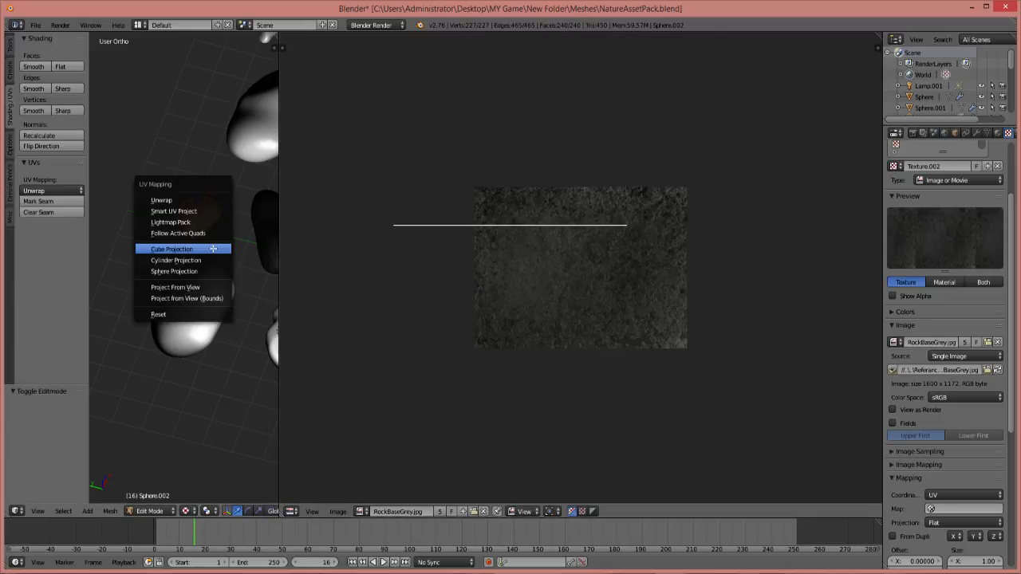
{"action": "left_click", "coordinate": [216, 248]}
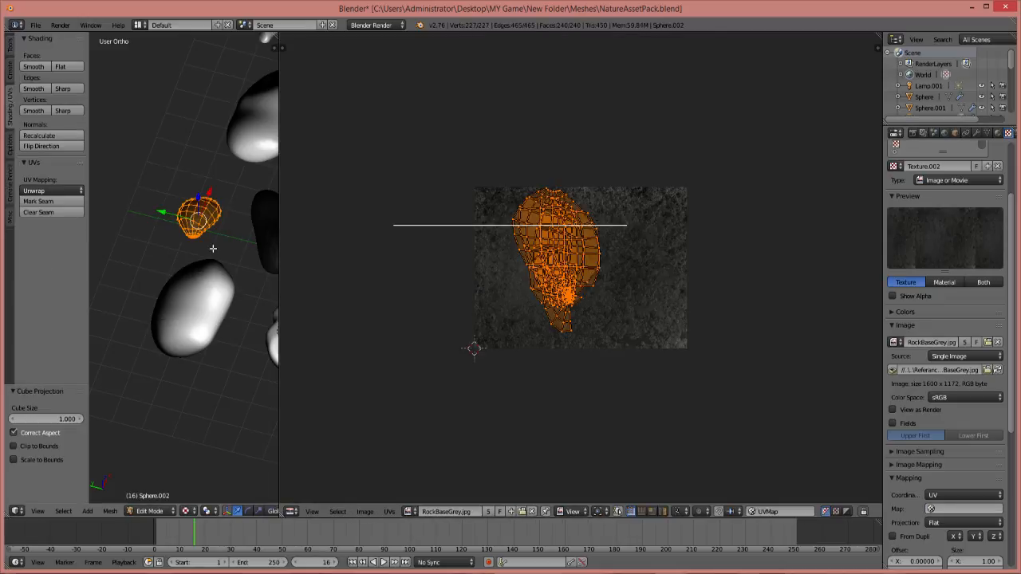
{"action": "left_click", "coordinate": [969, 508]}
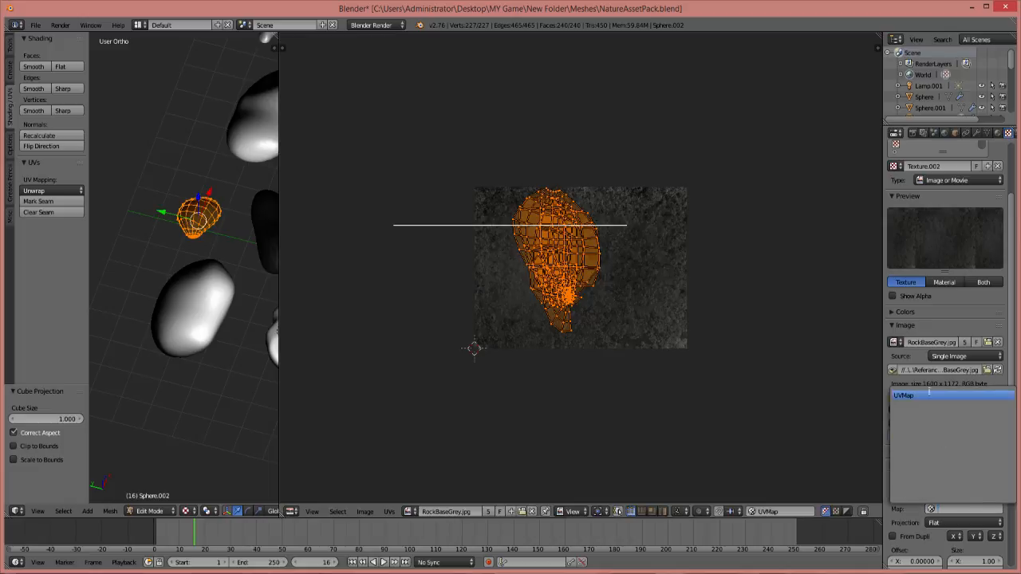
{"action": "left_click", "coordinate": [933, 395]}
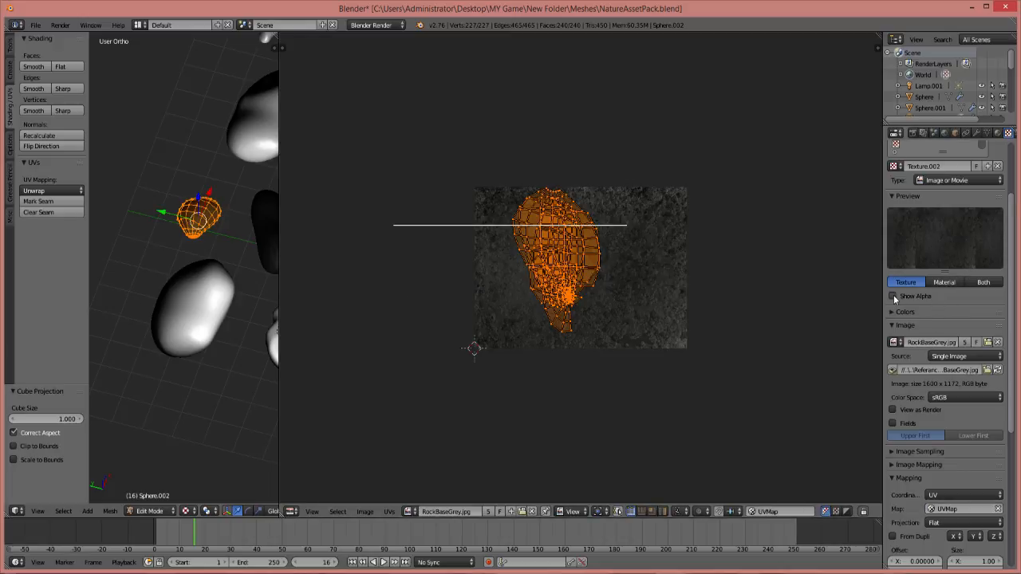
Assign the new material to all faces of Sphere.002 and return to Object Mode
{"action": "left_click", "coordinate": [997, 132]}
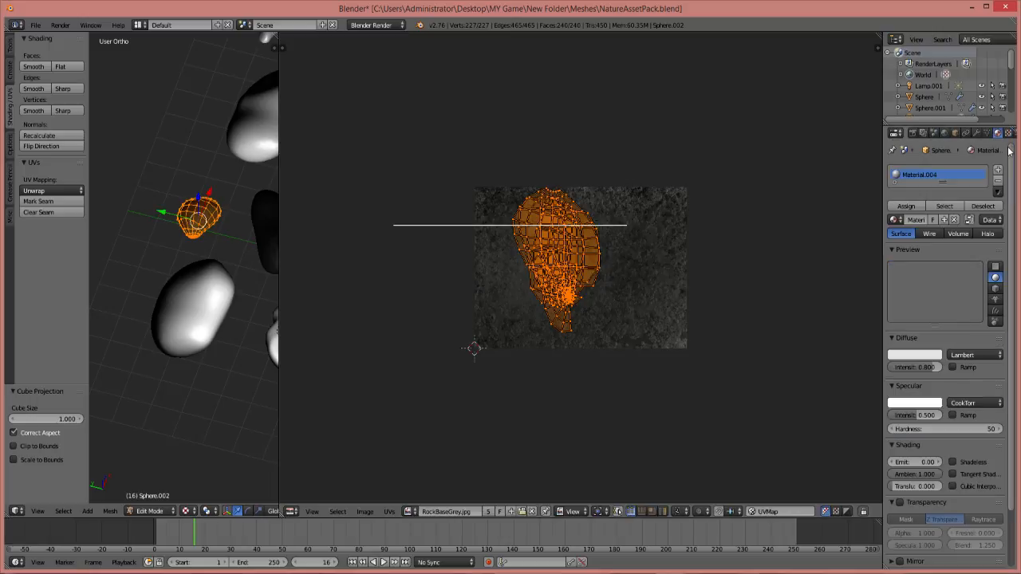
{"action": "left_click", "coordinate": [906, 206]}
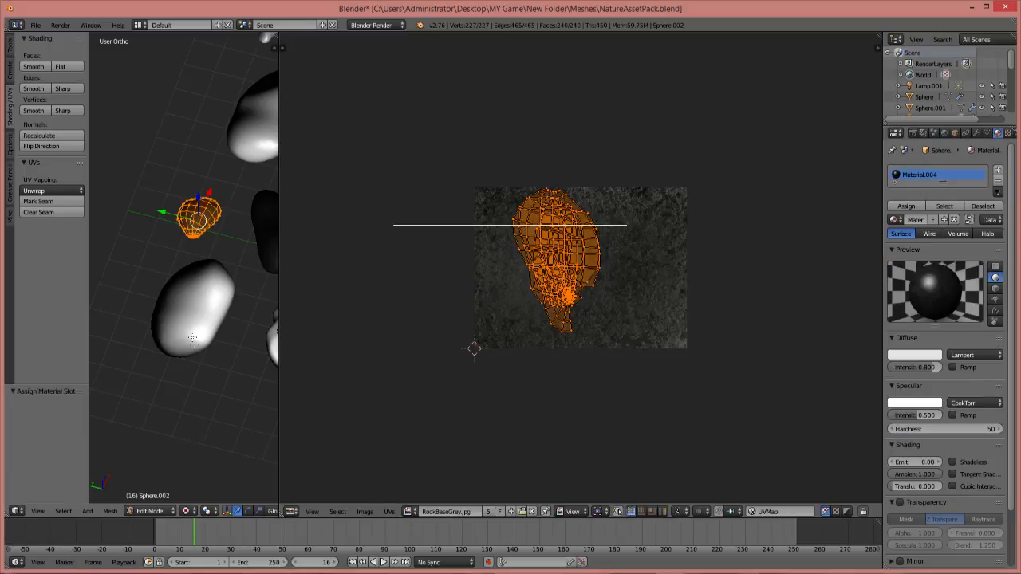
{"action": "key", "text": "Tab"}
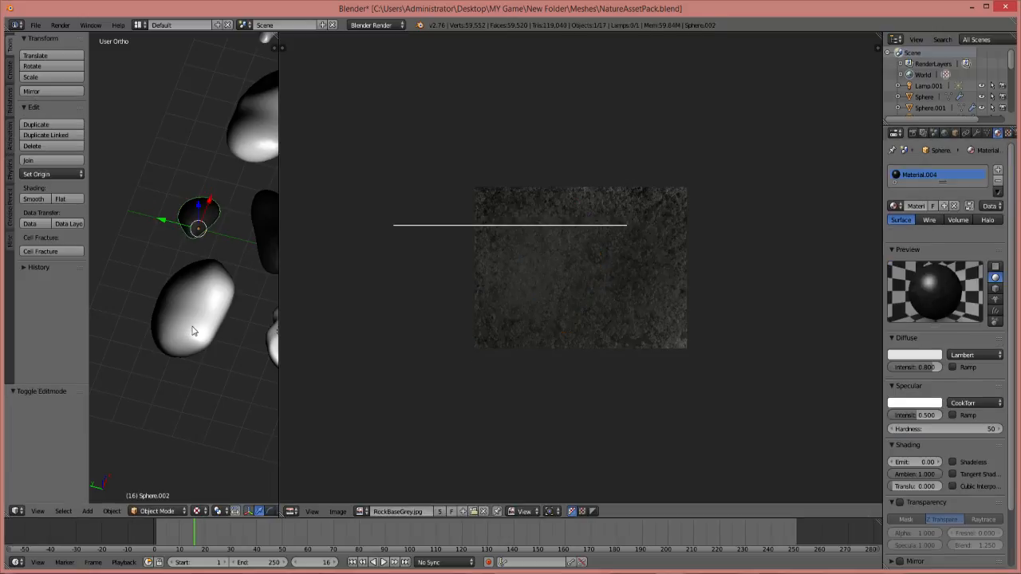
Select the large white rock Sphere.004 and give it a new material with a new texture
{"action": "right_click", "coordinate": [175, 310]}
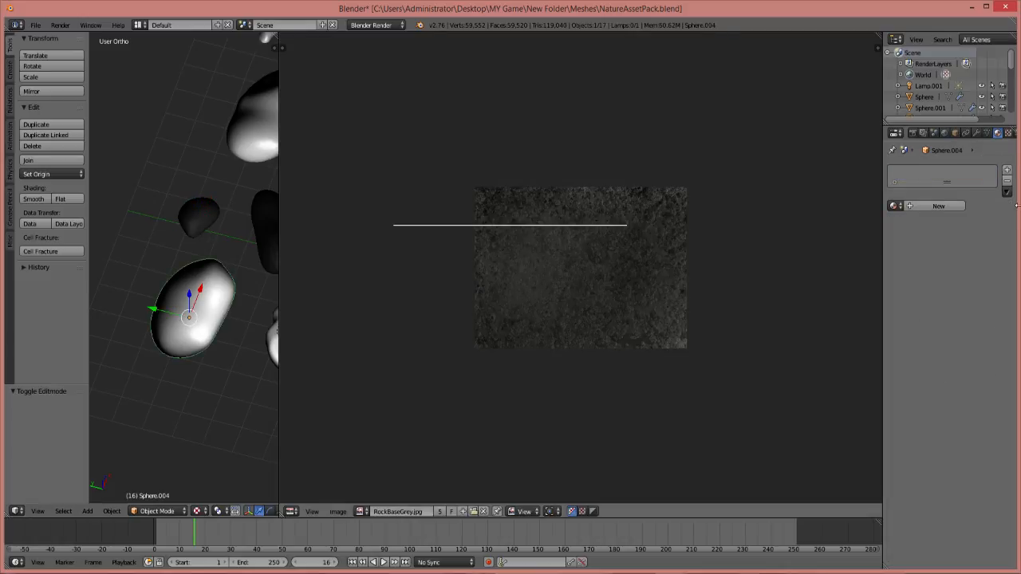
{"action": "left_click", "coordinate": [939, 206]}
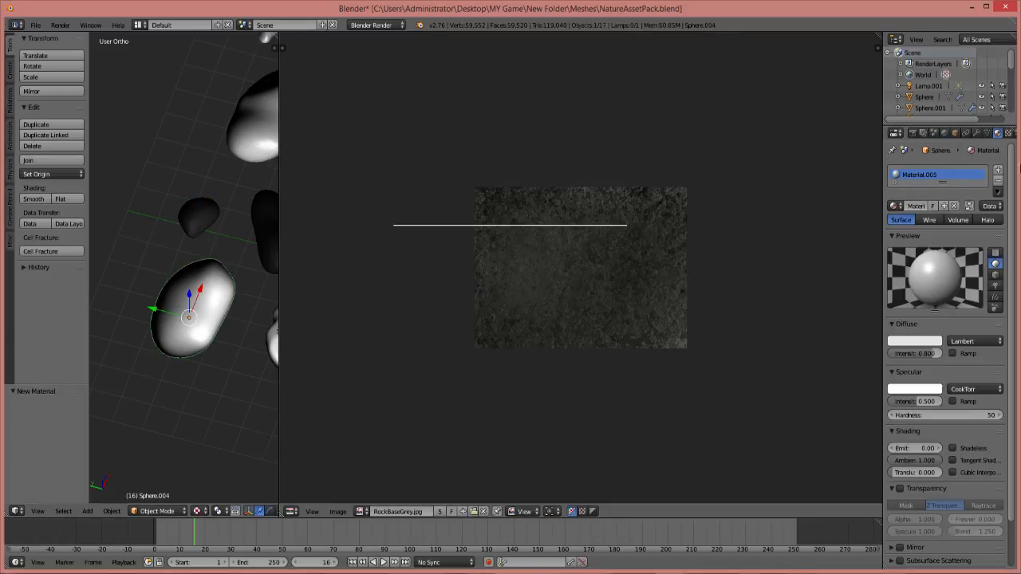
{"action": "left_click", "coordinate": [1007, 134]}
{"action": "left_click", "coordinate": [943, 166]}
{"action": "left_click", "coordinate": [998, 132]}
{"action": "left_click", "coordinate": [1008, 134]}
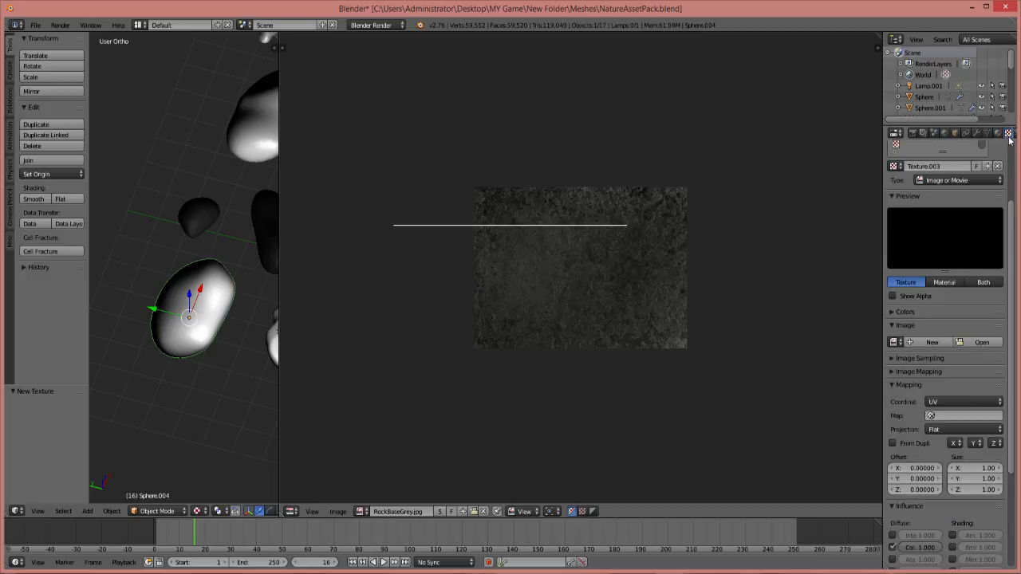
Load RockBaseGrey.jpg from the Low Poly Textures folder as the image of Sphere.004's texture
{"action": "left_click", "coordinate": [979, 342]}
{"action": "left_click", "coordinate": [46, 253]}
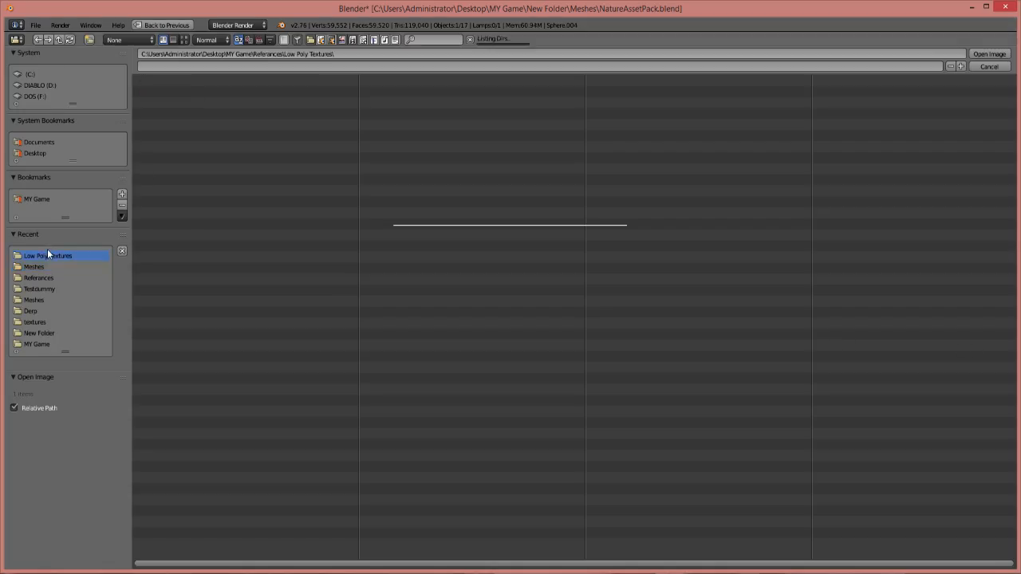
{"action": "left_click", "coordinate": [201, 124]}
{"action": "double_click", "coordinate": [202, 124]}
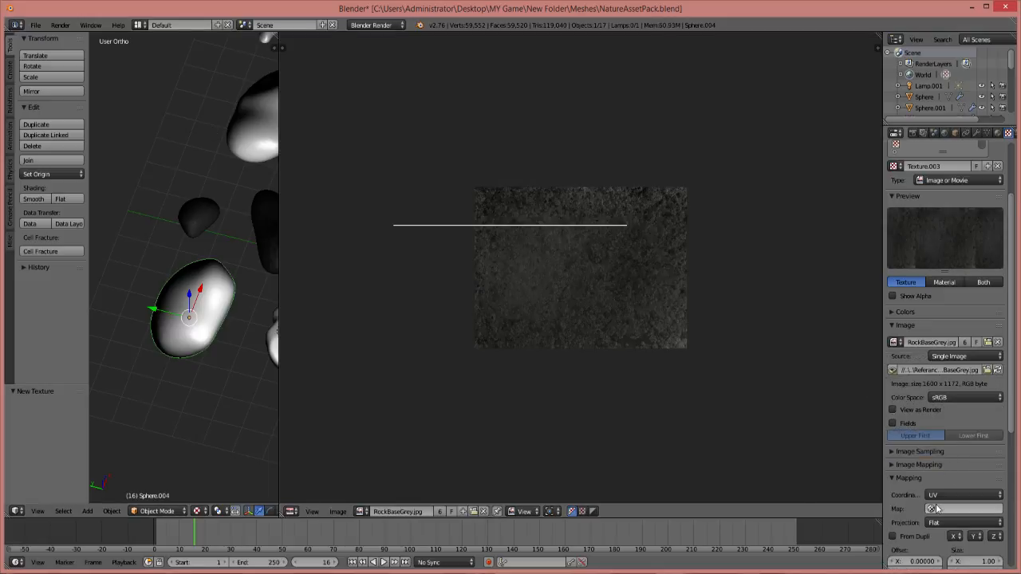
Unwrap the Sphere.004 mesh with Cube Projection and set its texture's mapping to UVMap
{"action": "key", "text": "Tab"}
{"action": "key", "text": "u"}
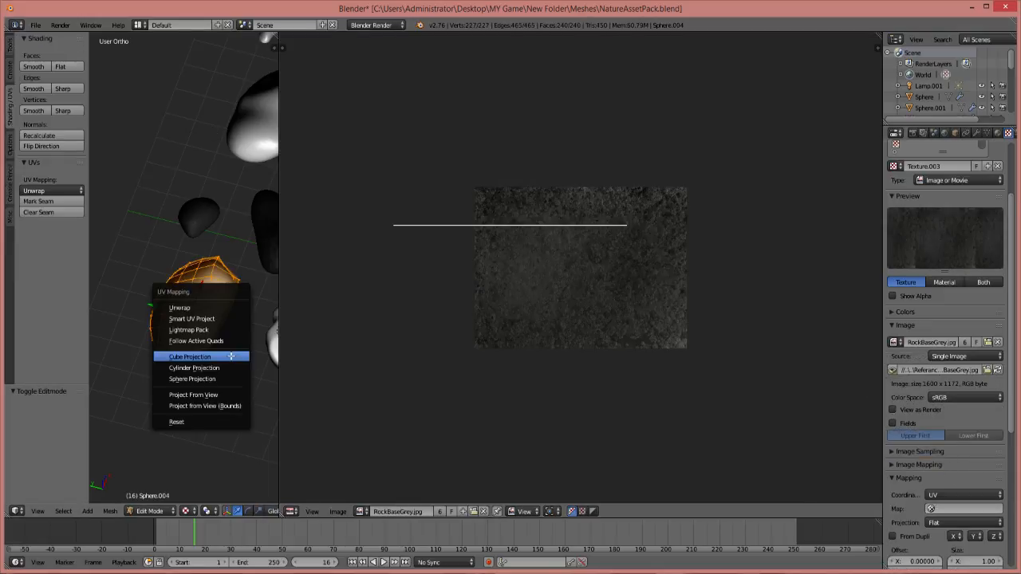
{"action": "left_click", "coordinate": [231, 357]}
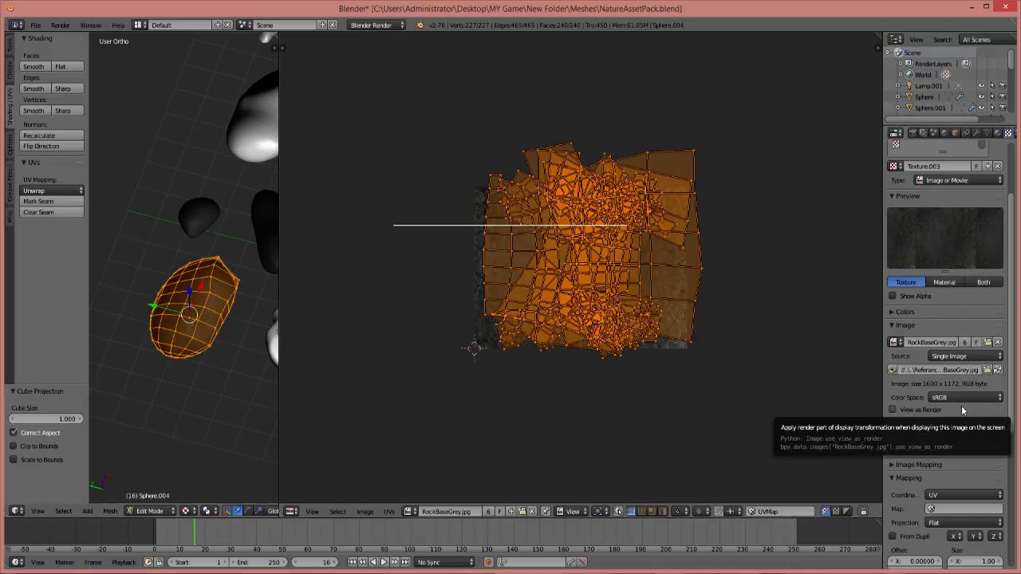
{"action": "left_click", "coordinate": [972, 508]}
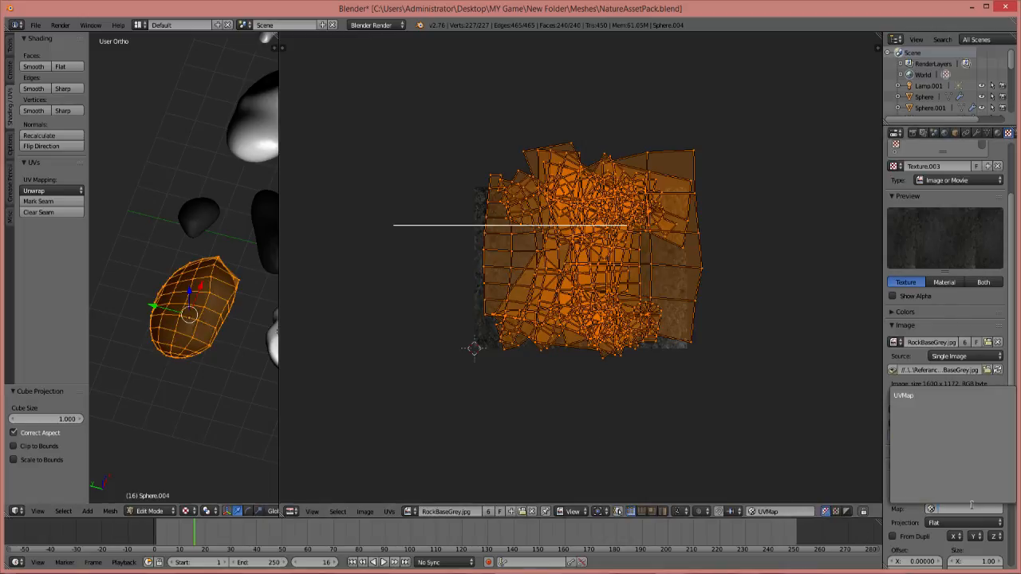
{"action": "left_click", "coordinate": [907, 396]}
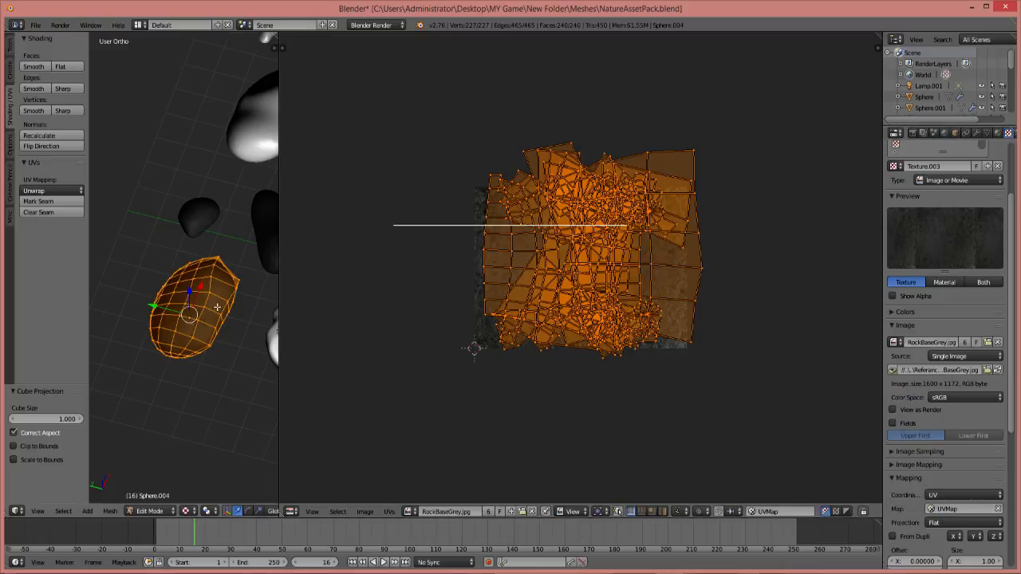
{"action": "right_click", "coordinate": [215, 302]}
{"action": "middle_click_drag", "start_coordinate": [216, 303], "coordinate": [104, 287]}
{"action": "middle_click_drag", "start_coordinate": [190, 277], "coordinate": [232, 278], "text": "shift"}
{"action": "scroll", "coordinate": [233, 278], "scroll_direction": "down", "scroll_amount": 3}
{"action": "scroll", "coordinate": [233, 278], "scroll_direction": "up", "scroll_amount": 2}
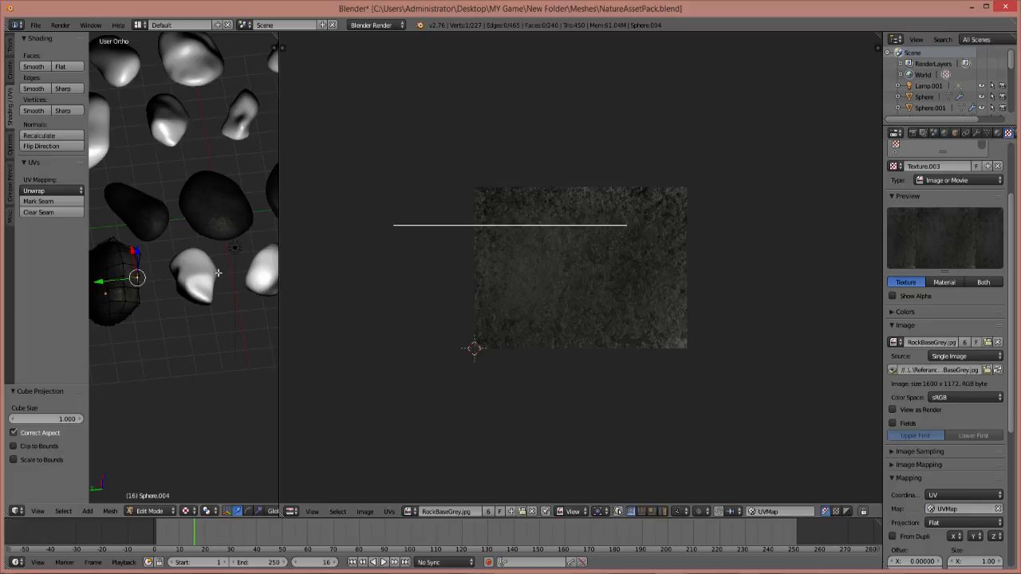
{"action": "key", "text": "Tab"}
{"action": "right_click", "coordinate": [206, 271]}
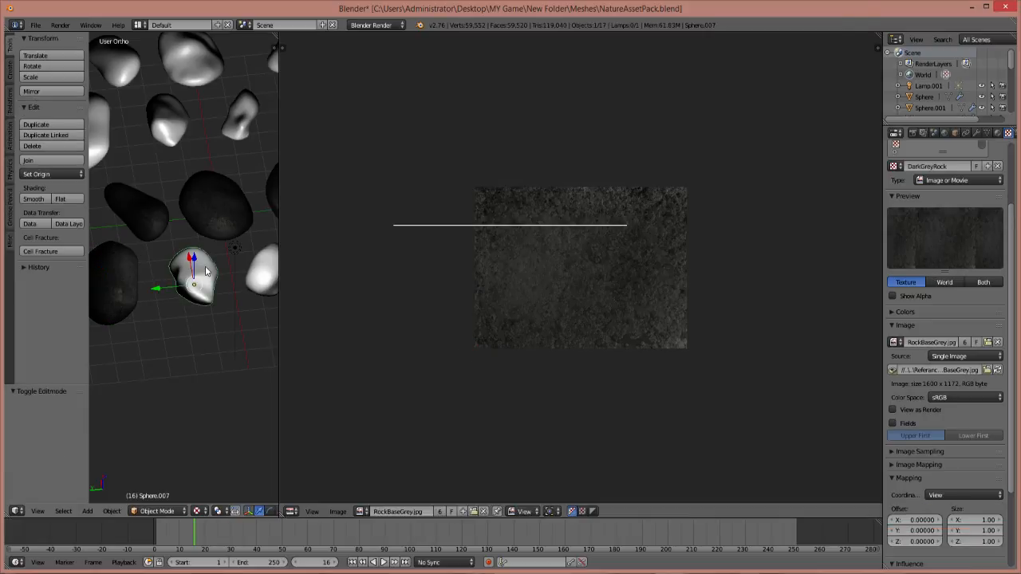
{"action": "right_click_drag", "start_coordinate": [130, 257], "coordinate": [130, 287]}
{"action": "key", "text": "Escape"}
{"action": "key", "text": "Tab"}
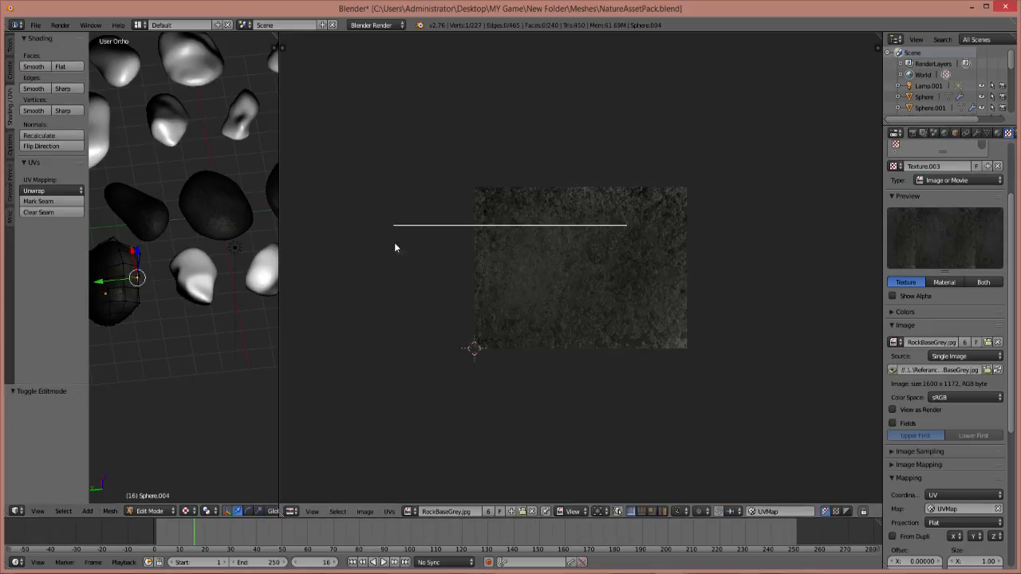
Select the whole Sphere.004 mesh, show its material settings and return to Object Mode
{"action": "key", "text": "a"}
{"action": "key", "text": "a"}
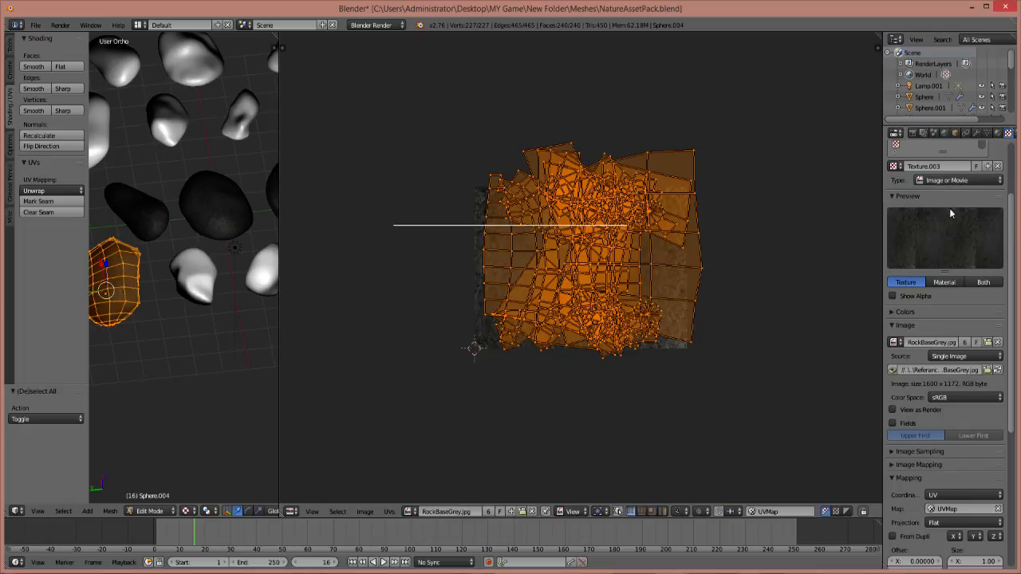
{"action": "scroll", "coordinate": [993, 160], "scroll_direction": "up", "scroll_amount": 2}
{"action": "left_click", "coordinate": [998, 133]}
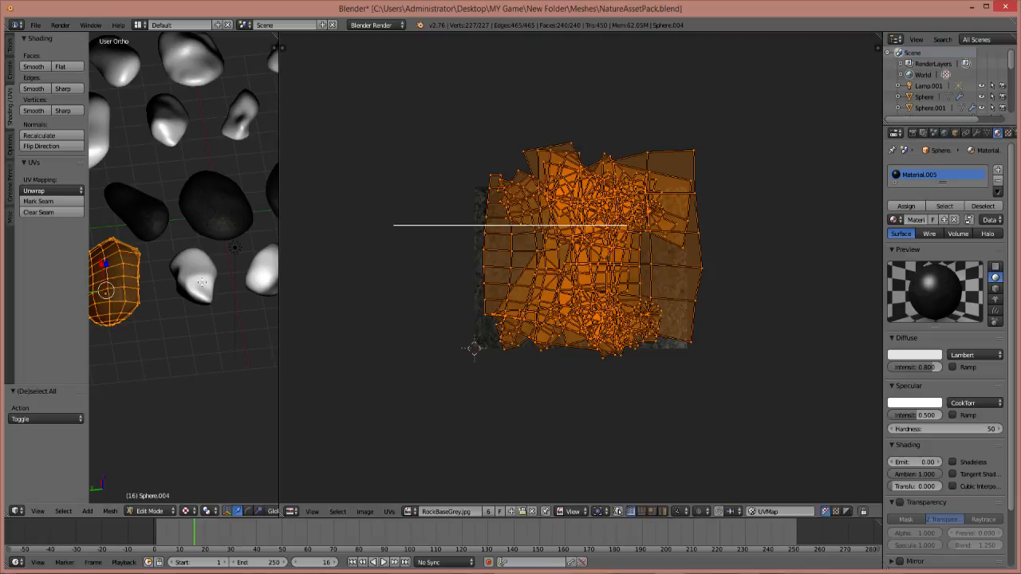
{"action": "key", "text": "Tab"}
Select the white rock Sphere.007 beside Sphere.004 and give it a new material with a new texture
{"action": "right_click", "coordinate": [204, 289]}
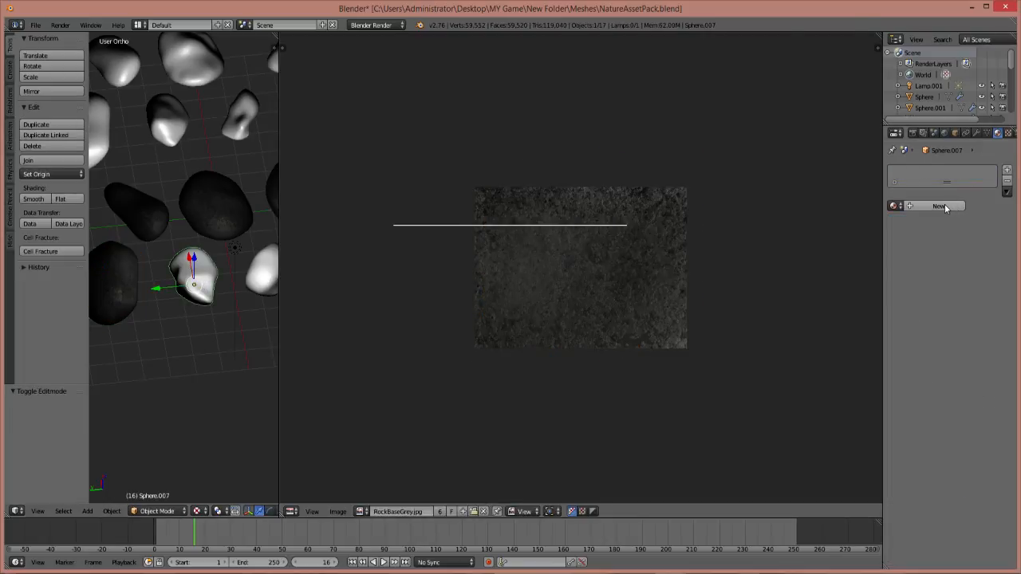
{"action": "left_click", "coordinate": [942, 207]}
{"action": "left_click", "coordinate": [1008, 134]}
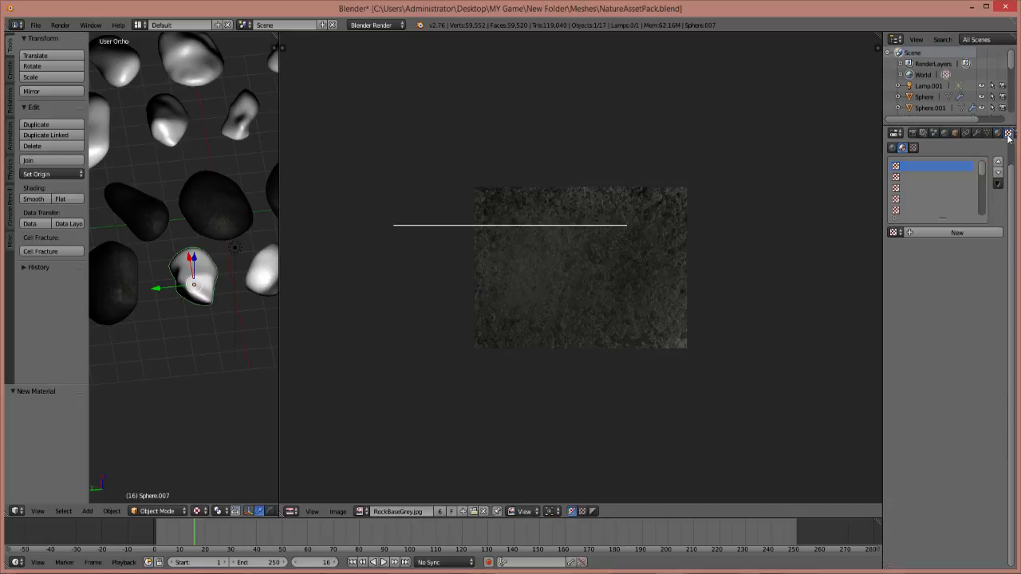
{"action": "left_click", "coordinate": [935, 234]}
Unwrap the whole Sphere.007 mesh in Edit Mode with Cube Projection
{"action": "key", "text": "Tab"}
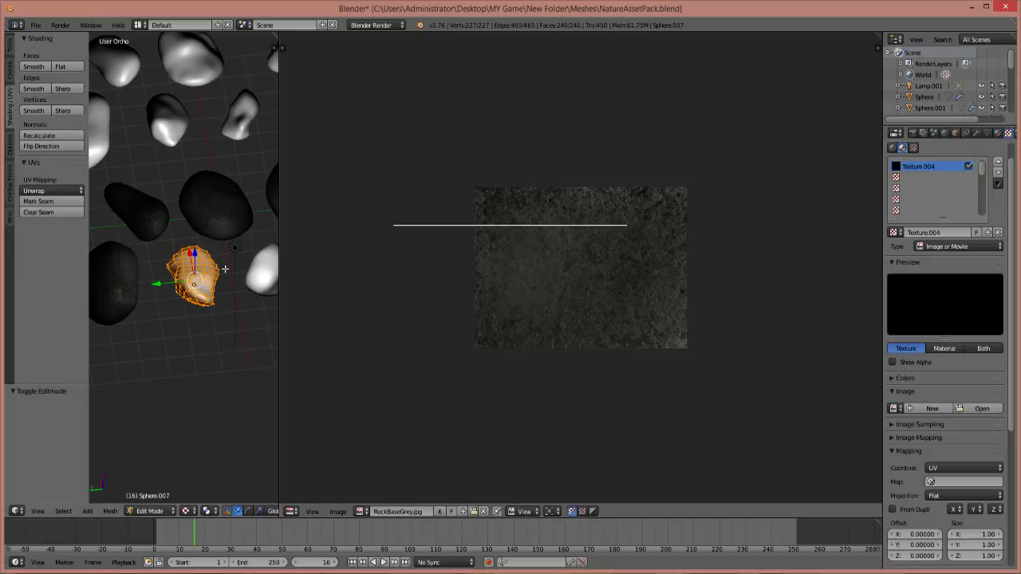
{"action": "key", "text": "u"}
{"action": "left_click", "coordinate": [226, 269]}
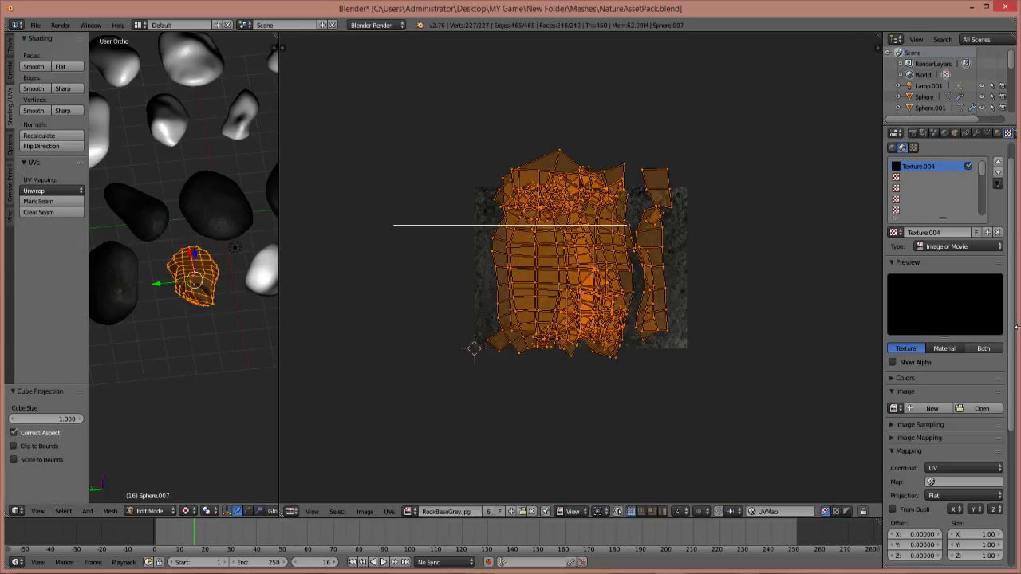
Load RockBaseGrey.jpg from the Low Poly Textures folder as the image of Sphere.007's texture
{"action": "left_click", "coordinate": [982, 409]}
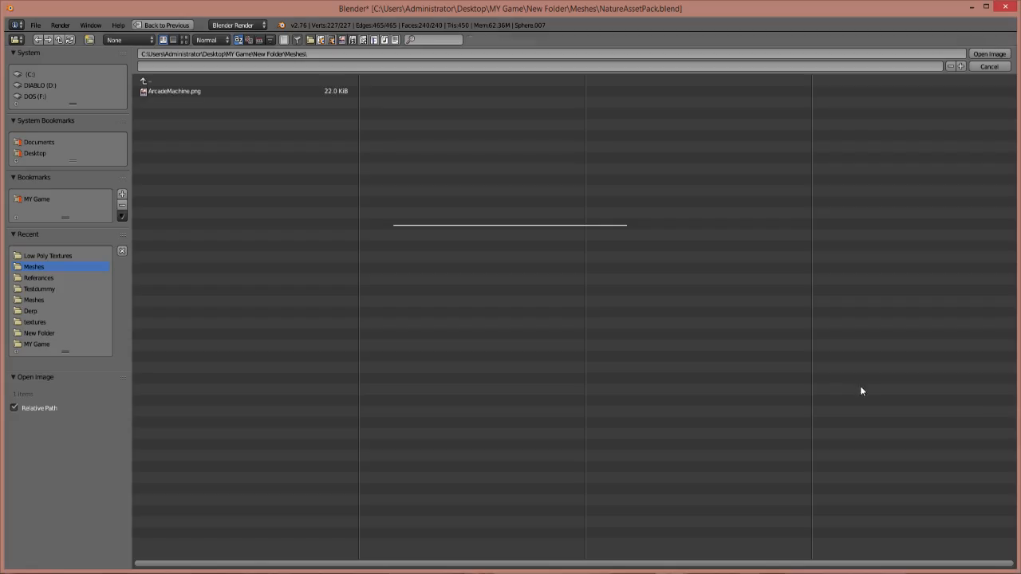
{"action": "left_click", "coordinate": [88, 256]}
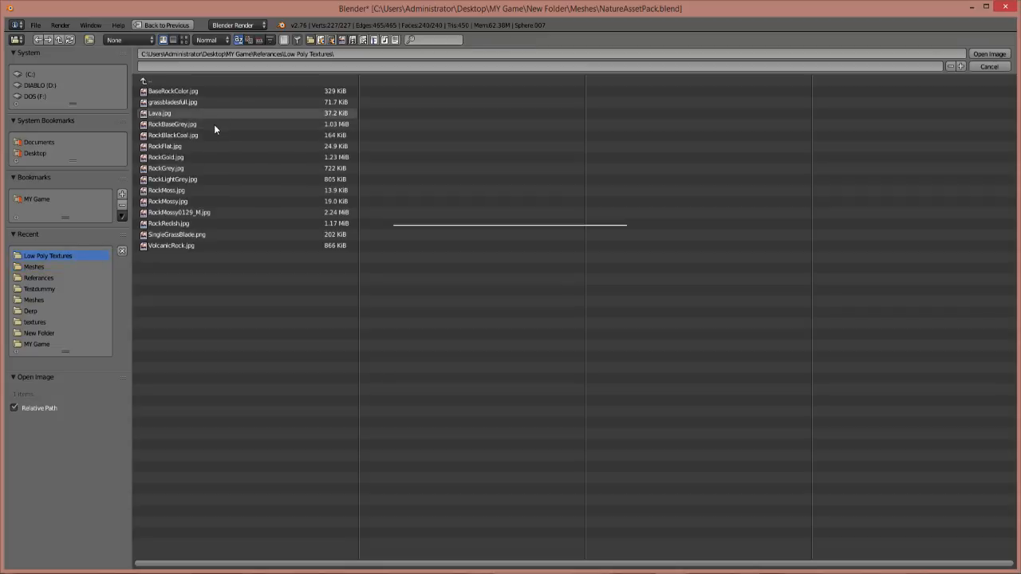
{"action": "left_click", "coordinate": [213, 125]}
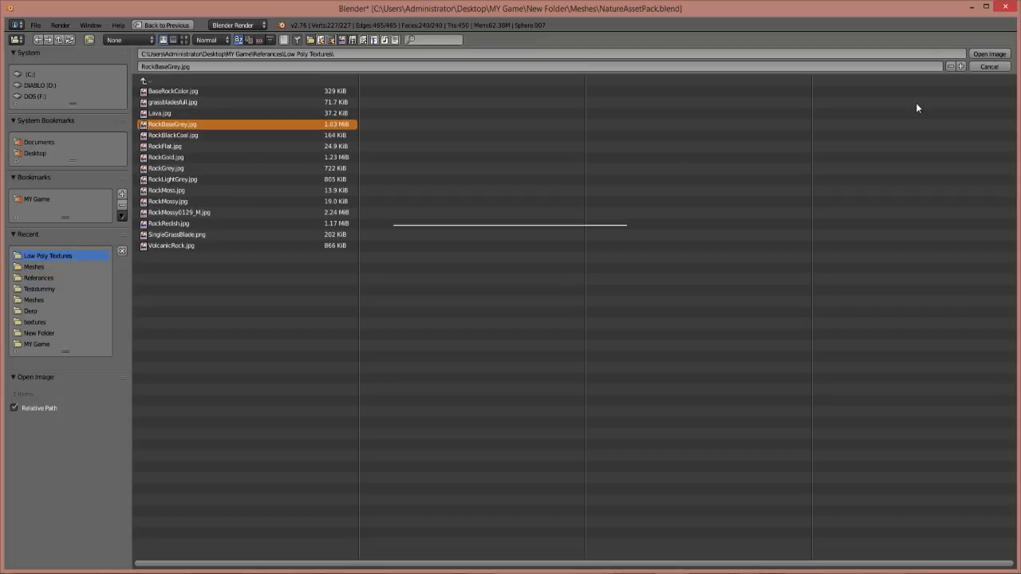
{"action": "left_click", "coordinate": [988, 55]}
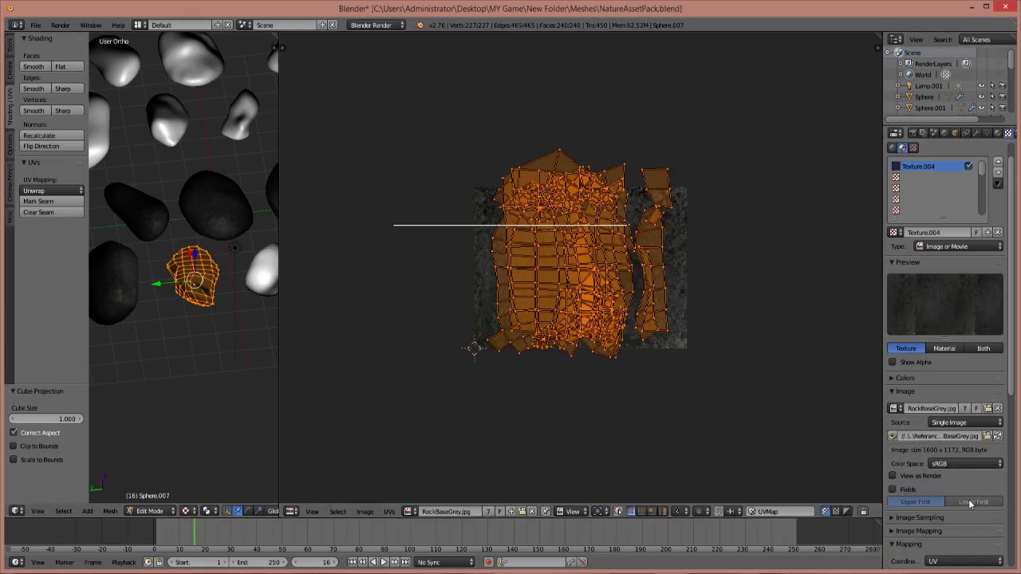
Set the mapping of Sphere.007's texture to UVMap and assign the new material to all its faces
{"action": "scroll", "coordinate": [959, 498], "scroll_direction": "down", "scroll_amount": 2}
{"action": "left_click", "coordinate": [959, 508]}
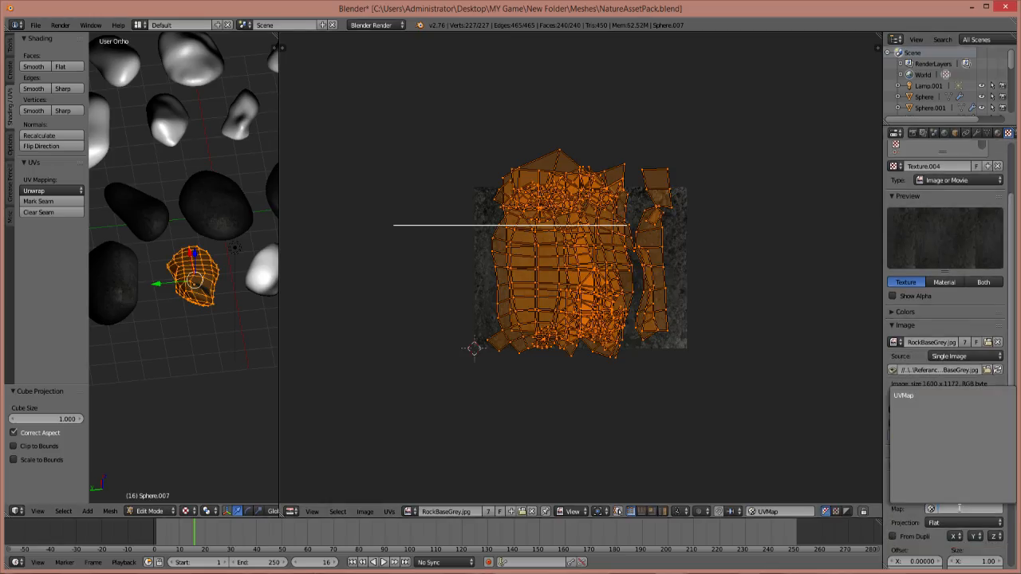
{"action": "left_click", "coordinate": [907, 397]}
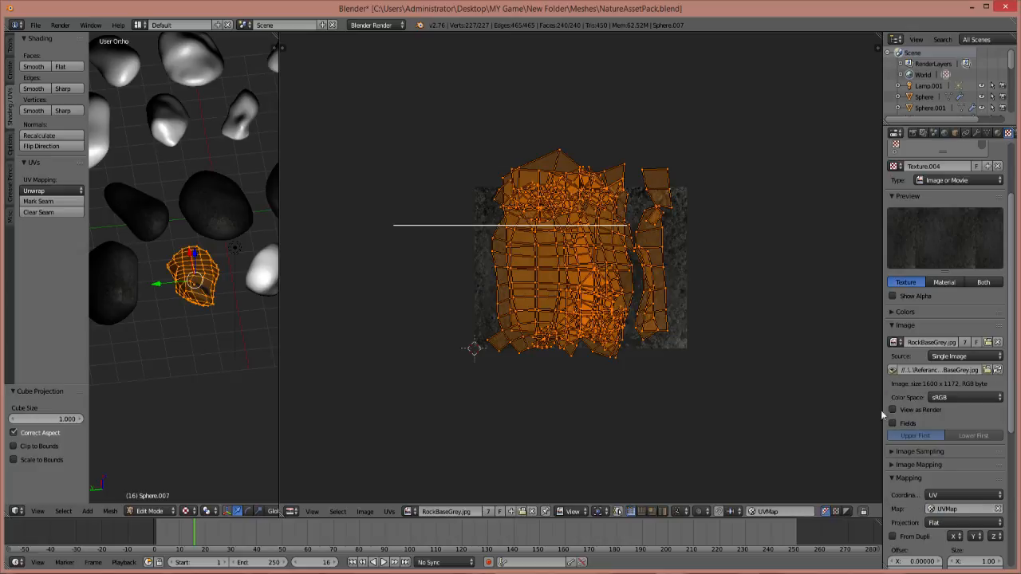
{"action": "left_click", "coordinate": [996, 133]}
{"action": "left_click", "coordinate": [906, 206]}
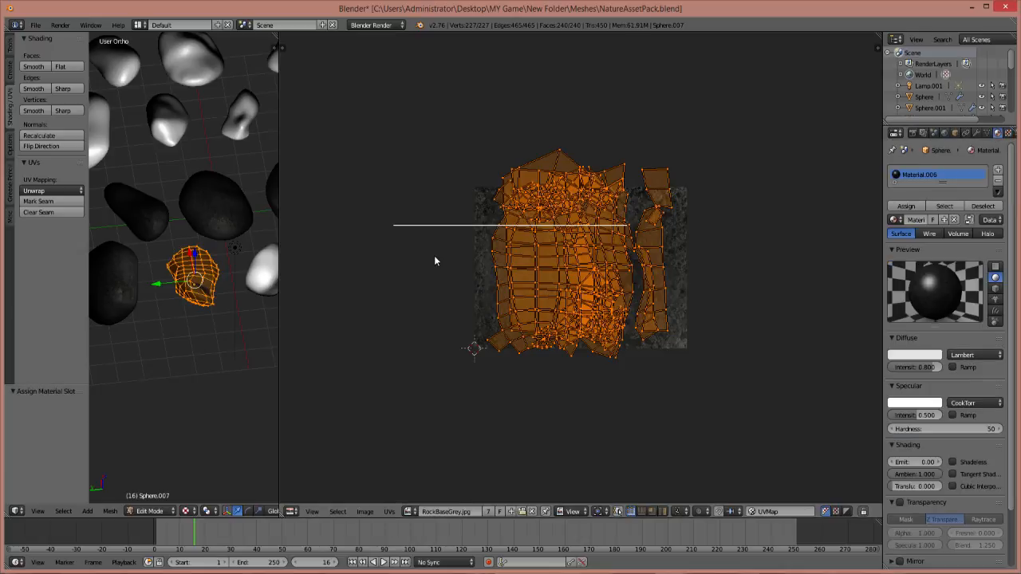
Widen the 3D viewport against the UV editor and return Sphere.007 to Object Mode
{"action": "left_click", "coordinate": [492, 252]}
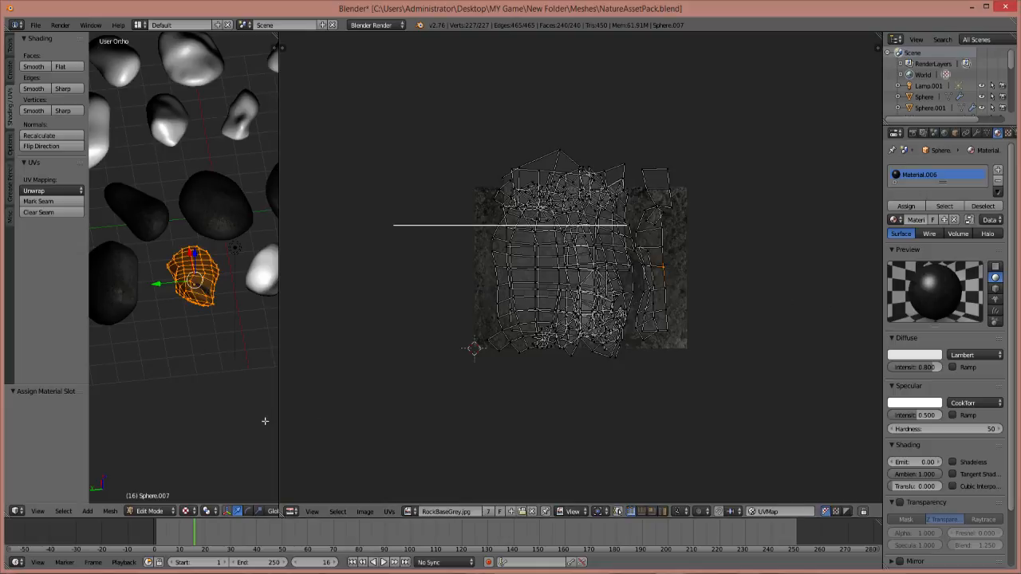
{"action": "left_click_drag", "start_coordinate": [279, 370], "coordinate": [464, 351]}
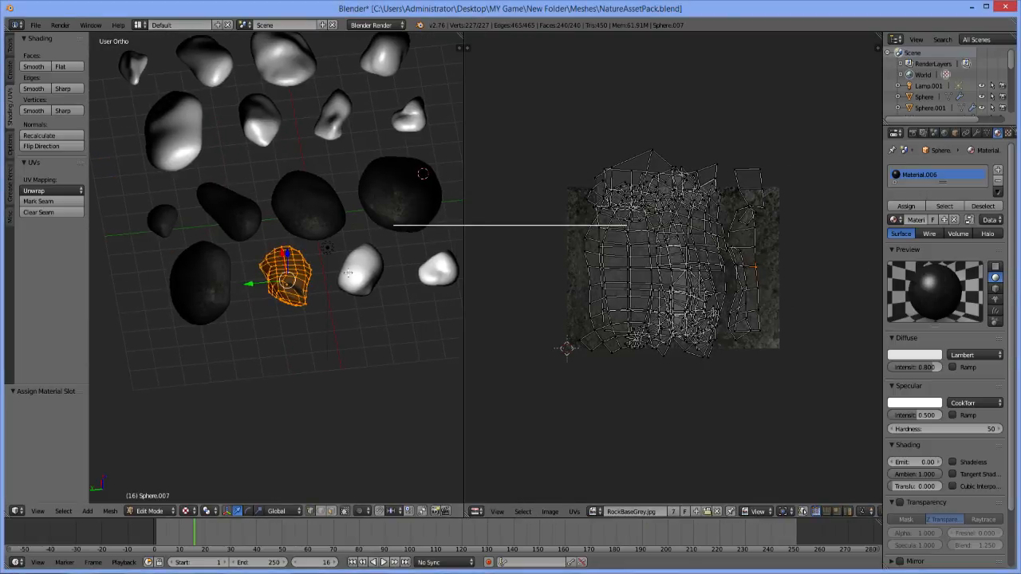
{"action": "key", "text": "Tab"}
Select the white rock Sphere.006 next to Sphere.007 and give it a new material with a new texture
{"action": "right_click", "coordinate": [374, 252]}
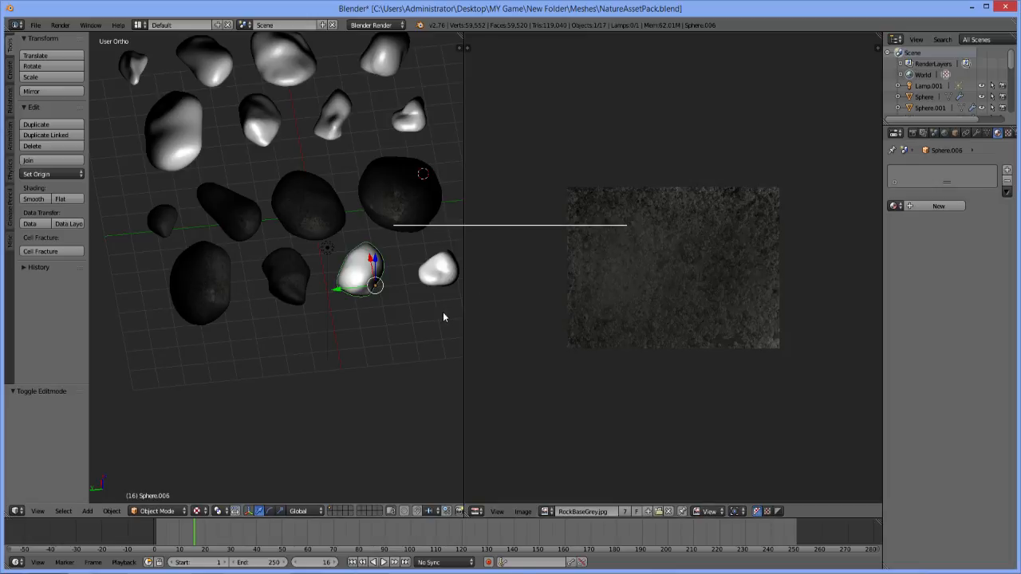
{"action": "left_click", "coordinate": [939, 206]}
{"action": "left_click", "coordinate": [1008, 133]}
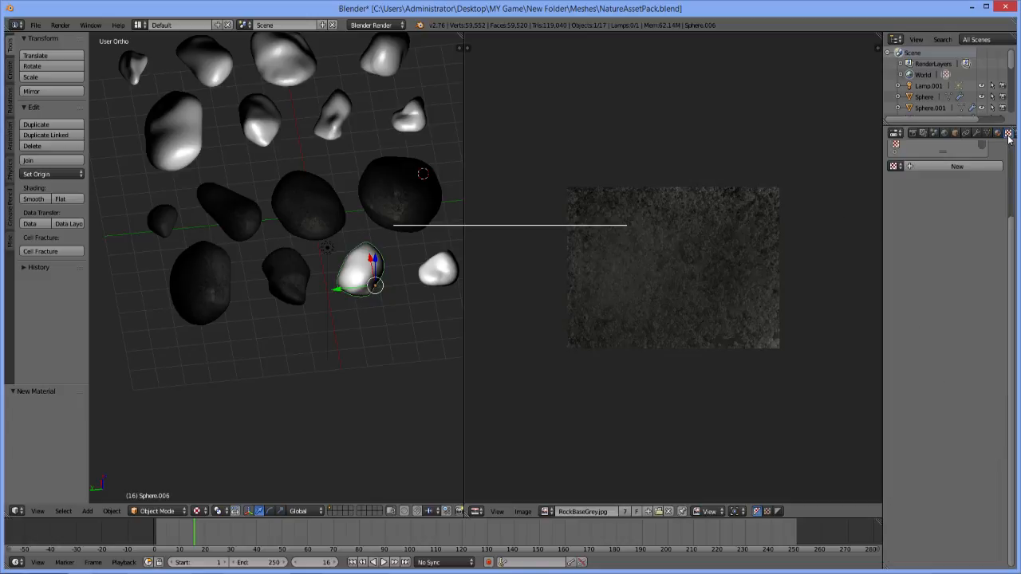
{"action": "left_click", "coordinate": [954, 166]}
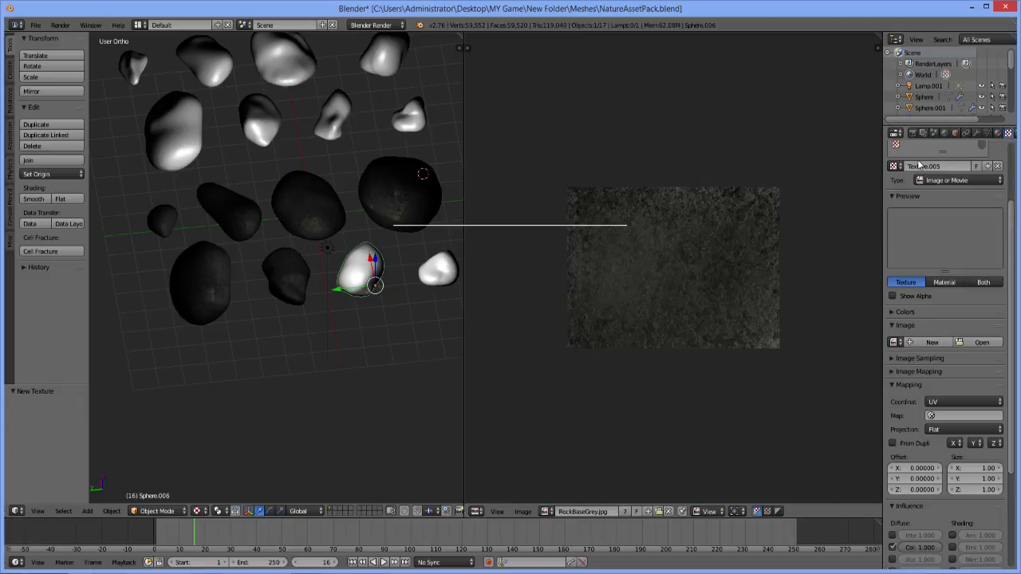
Load RockBaseGrey.jpg from the Low Poly Textures folder as the image of Sphere.006's texture
{"action": "left_click", "coordinate": [967, 343]}
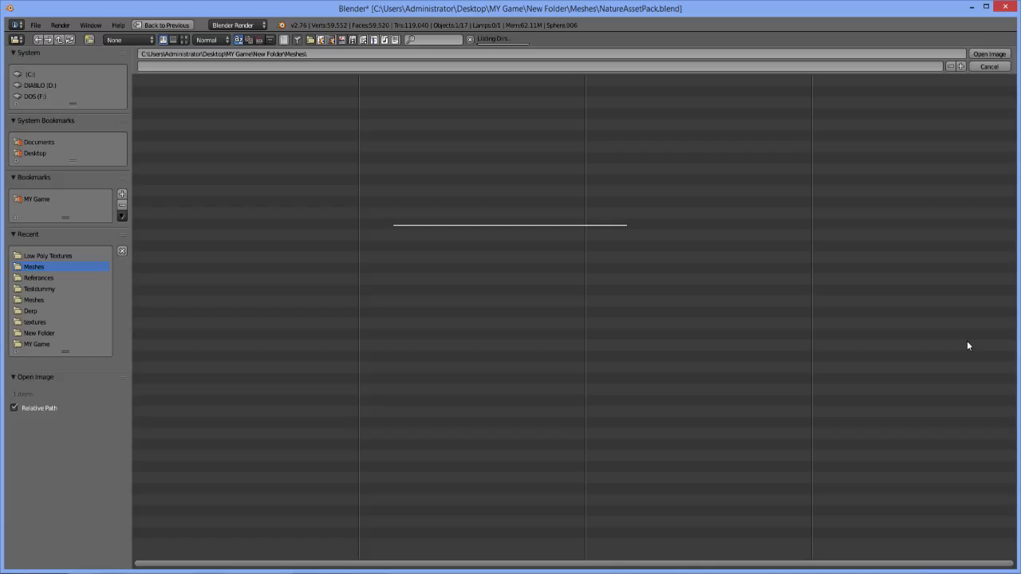
{"action": "left_click", "coordinate": [56, 254]}
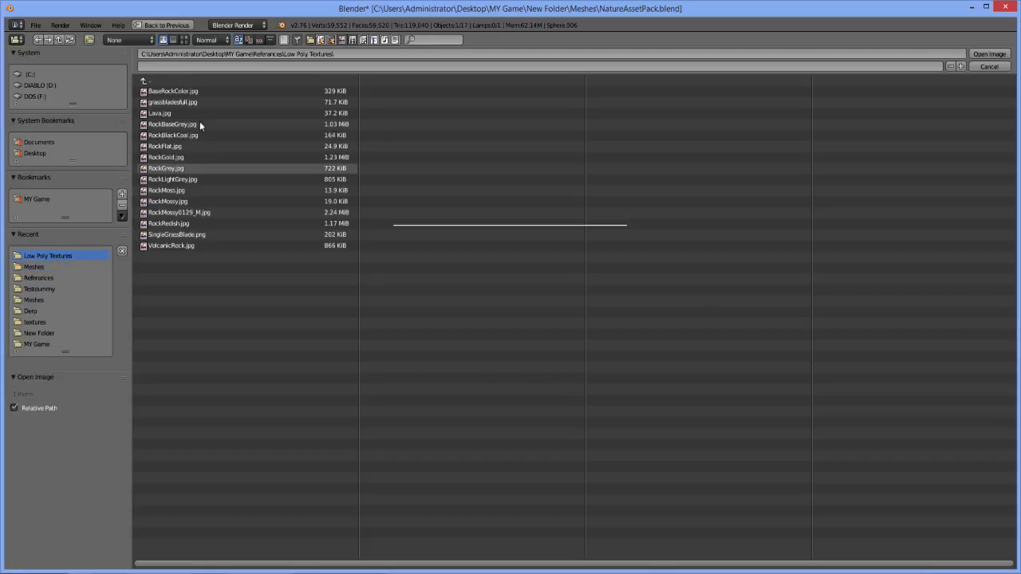
{"action": "left_click", "coordinate": [172, 125]}
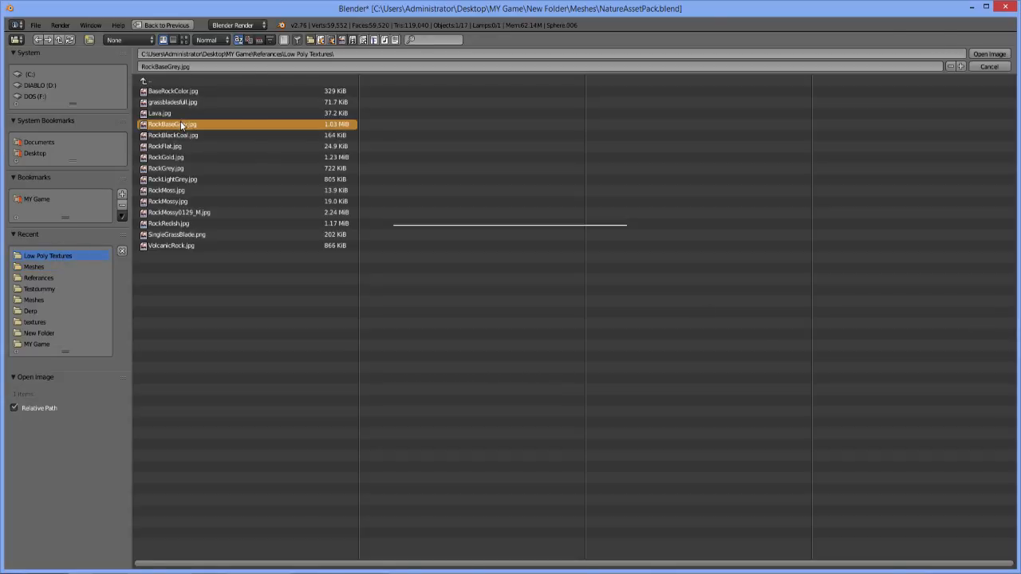
{"action": "double_click", "coordinate": [172, 124]}
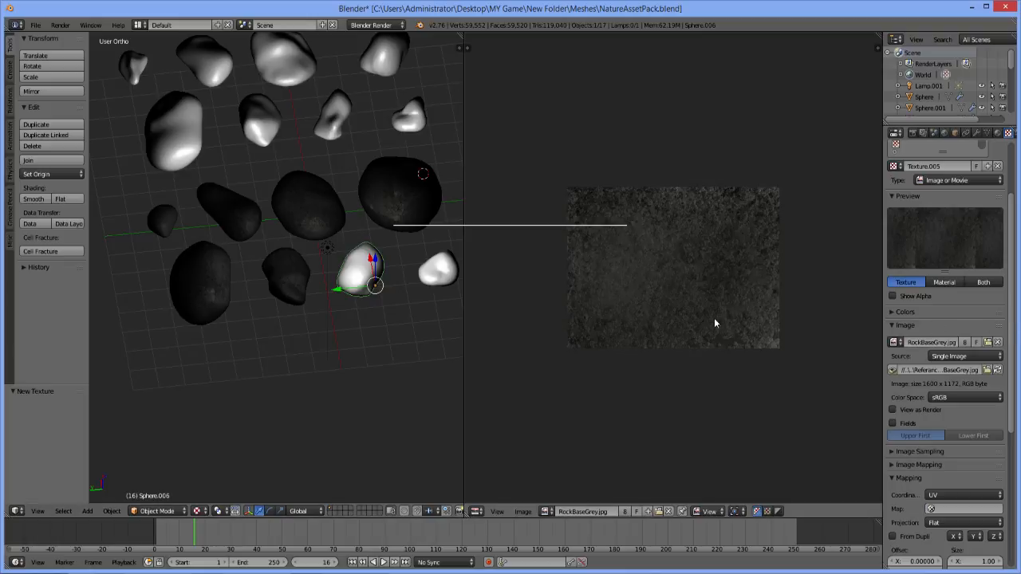
Cube-project the UVs of the whole Sphere.006 mesh in Edit Mode
{"action": "left_click", "coordinate": [944, 512]}
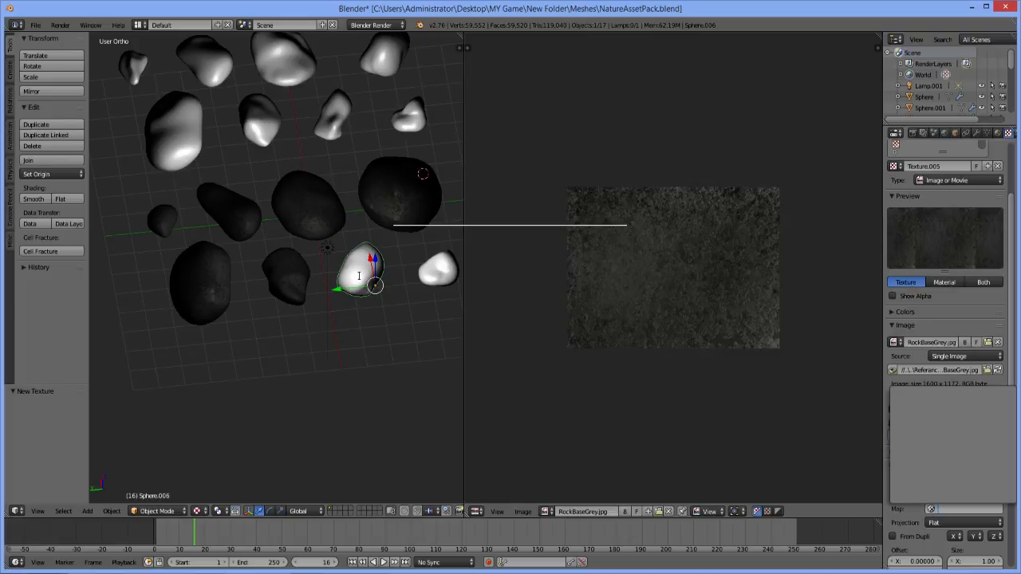
{"action": "key", "text": "Tab"}
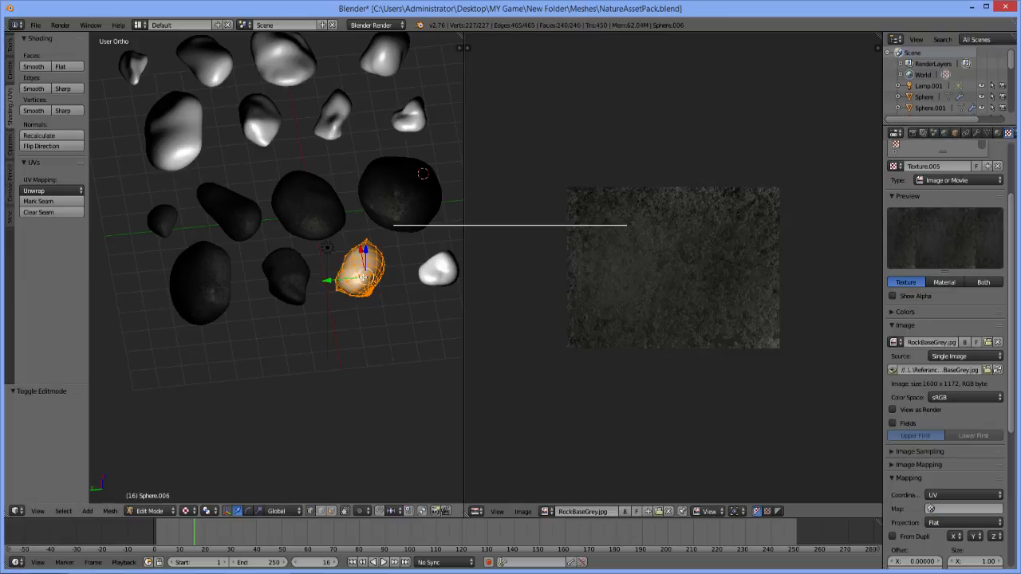
{"action": "key", "text": "u"}
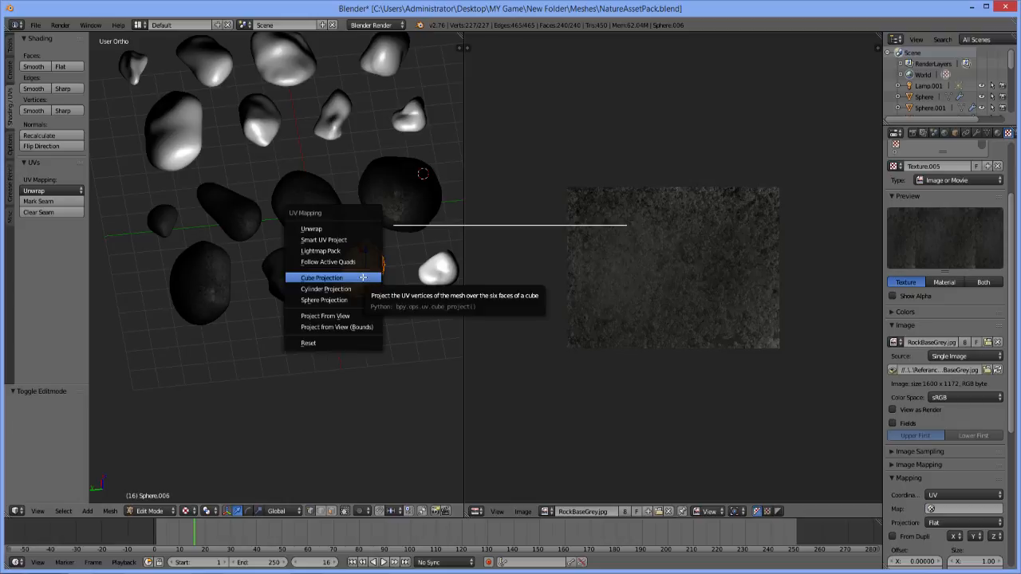
{"action": "left_click", "coordinate": [363, 271]}
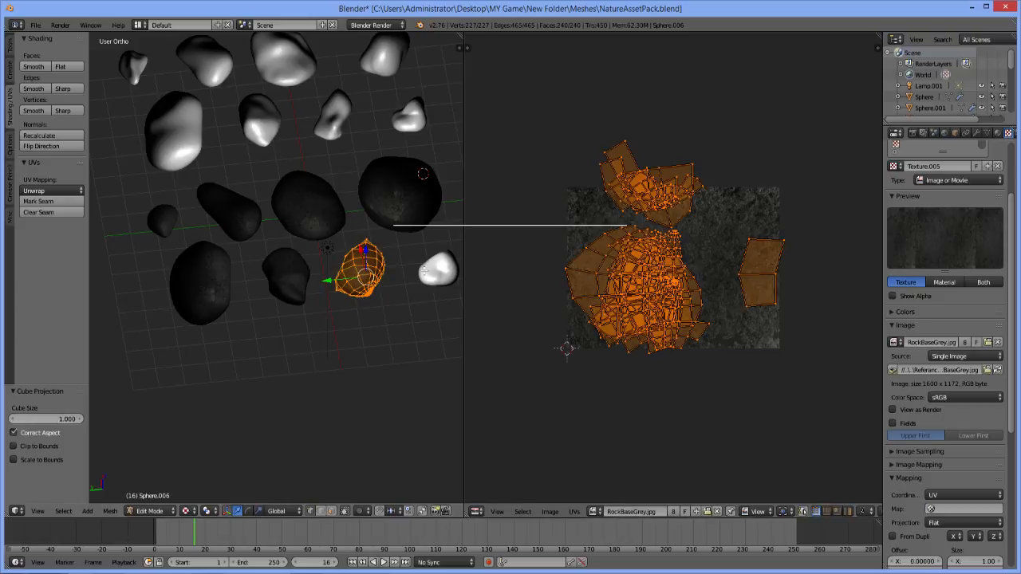
Set Sphere.006's texture mapping to UVMap and assign its new material to all faces, finishing in Object Mode
{"action": "left_click", "coordinate": [949, 508]}
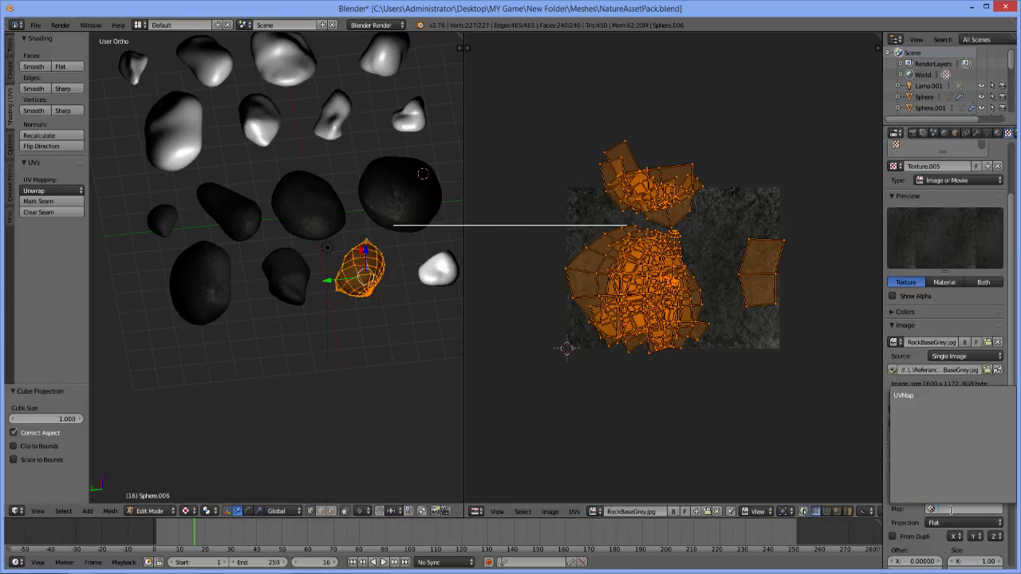
{"action": "left_click", "coordinate": [915, 396]}
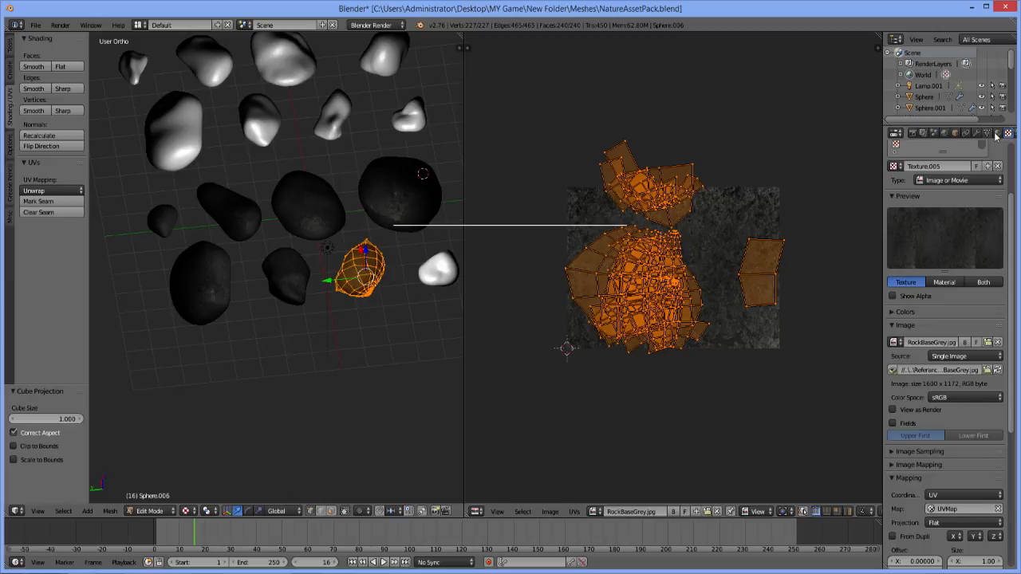
{"action": "left_click", "coordinate": [997, 134]}
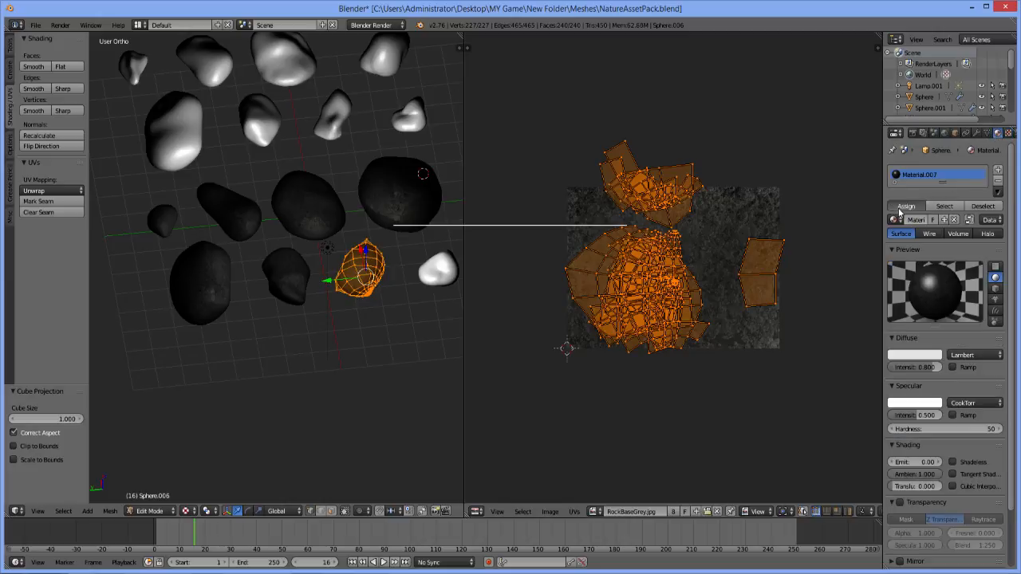
{"action": "left_click", "coordinate": [898, 207]}
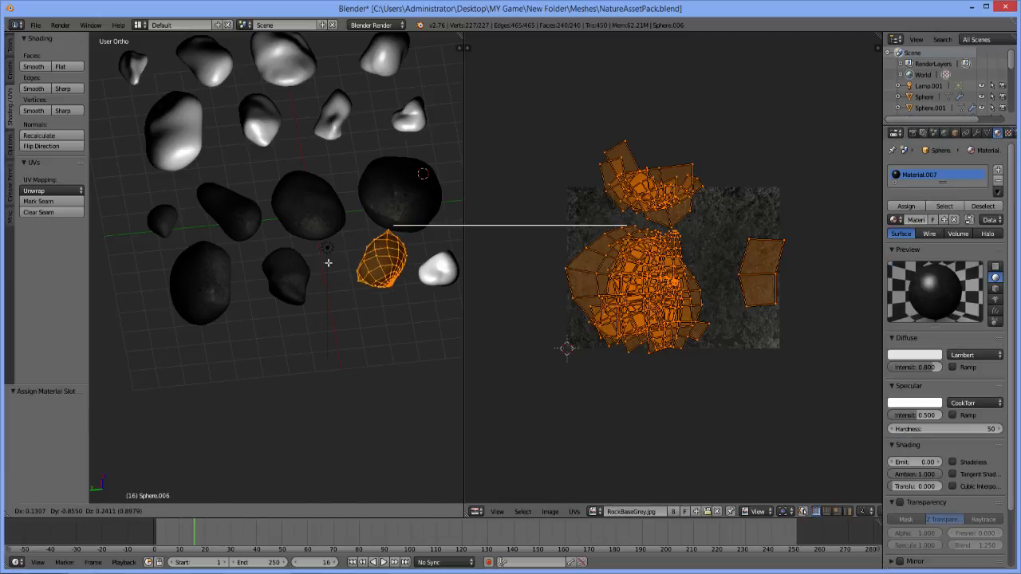
{"action": "key", "text": "Tab"}
Select the remaining white rock Sphere.005 beside Sphere.006 and give it a new material with a new texture in Edit Mode
{"action": "middle_click_drag", "start_coordinate": [386, 292], "coordinate": [262, 280]}
{"action": "scroll", "coordinate": [266, 271], "scroll_direction": "up", "scroll_amount": 6}
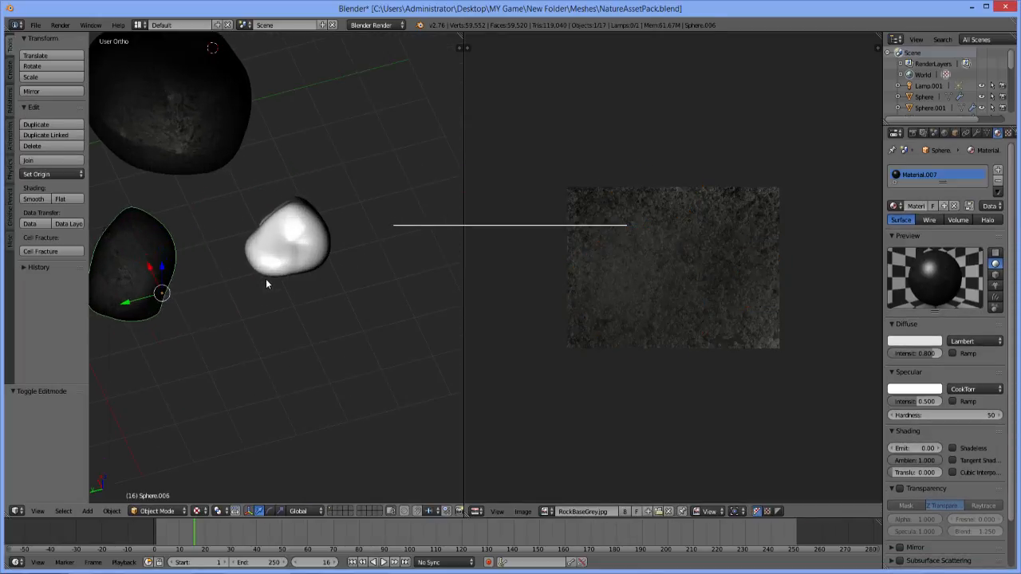
{"action": "right_click", "coordinate": [265, 264]}
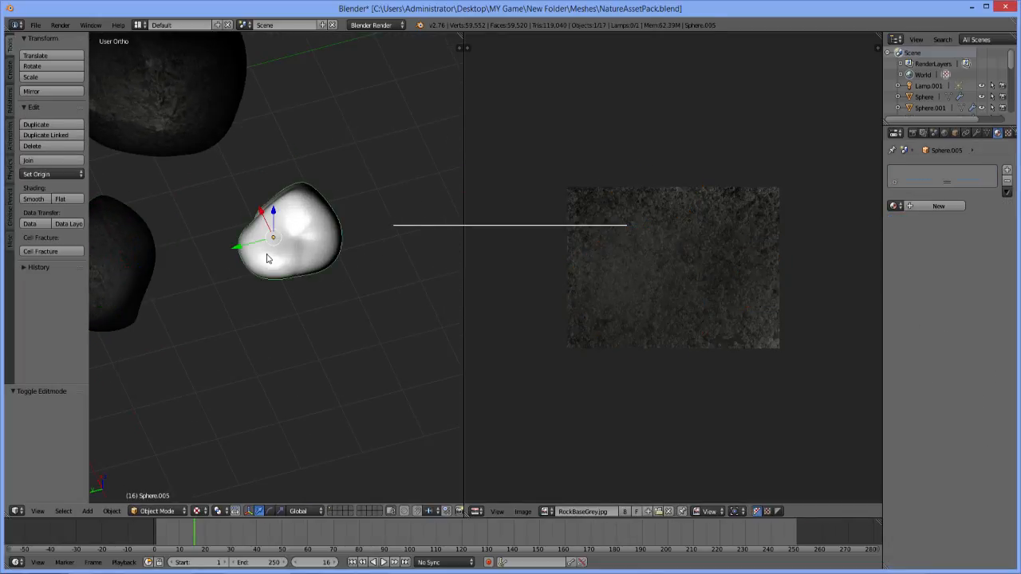
{"action": "key", "text": "Tab"}
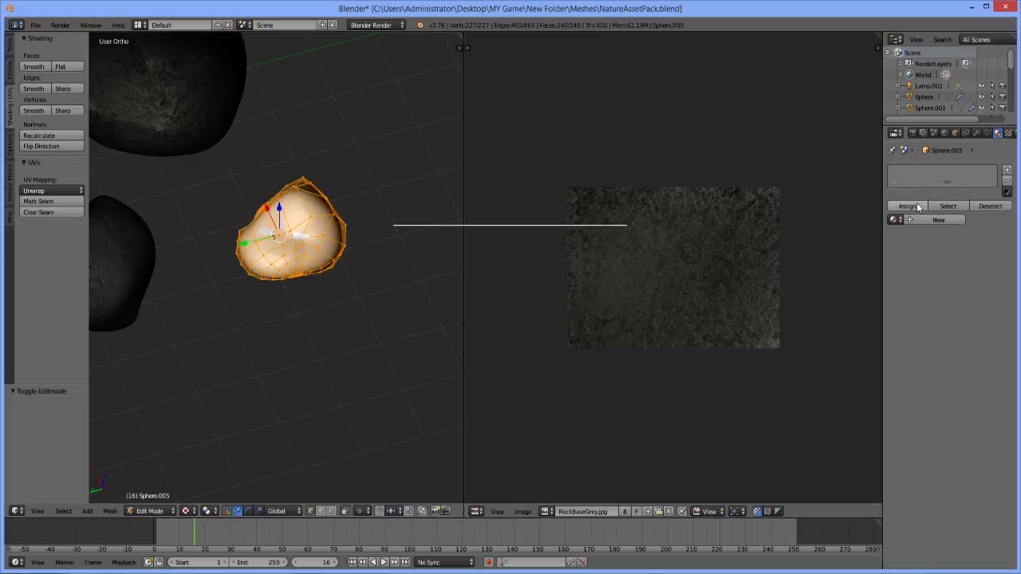
{"action": "left_click", "coordinate": [938, 223]}
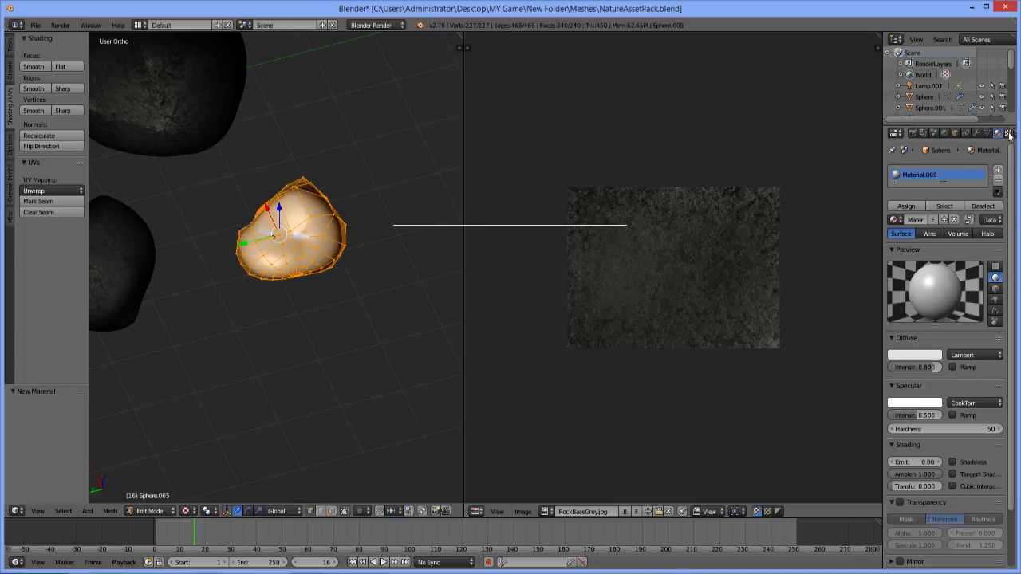
{"action": "left_click", "coordinate": [1009, 133]}
{"action": "left_click", "coordinate": [918, 166]}
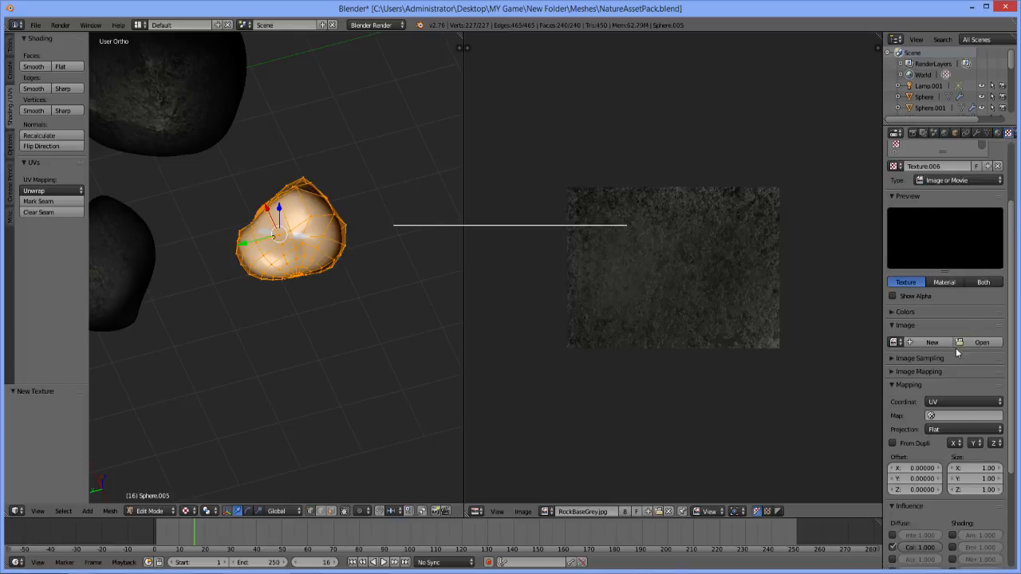
Load RockBaseGrey.jpg from the Low Poly Textures folder as the image of Sphere.005's texture
{"action": "left_click", "coordinate": [967, 344]}
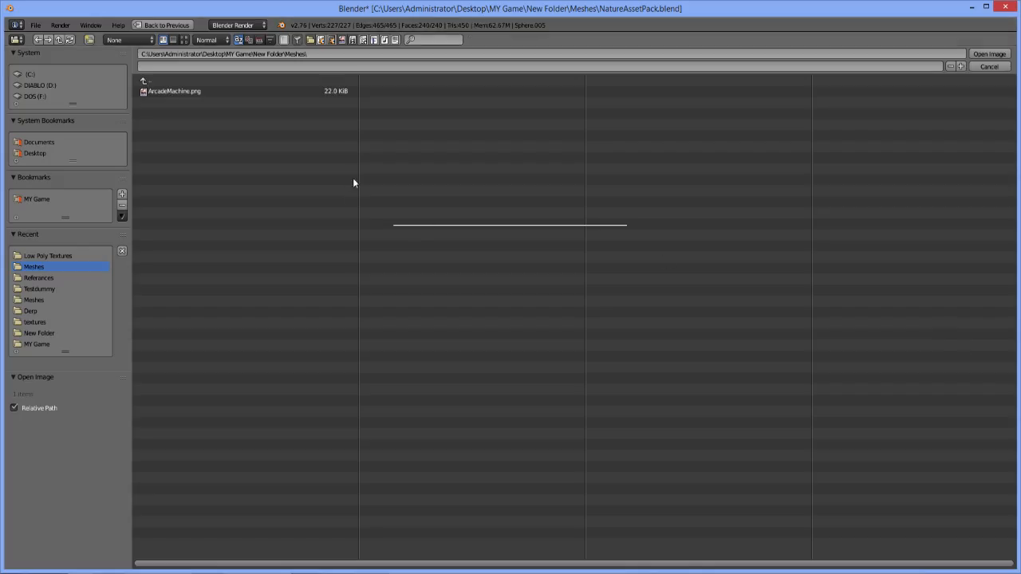
{"action": "left_click", "coordinate": [52, 257]}
{"action": "left_click", "coordinate": [182, 126]}
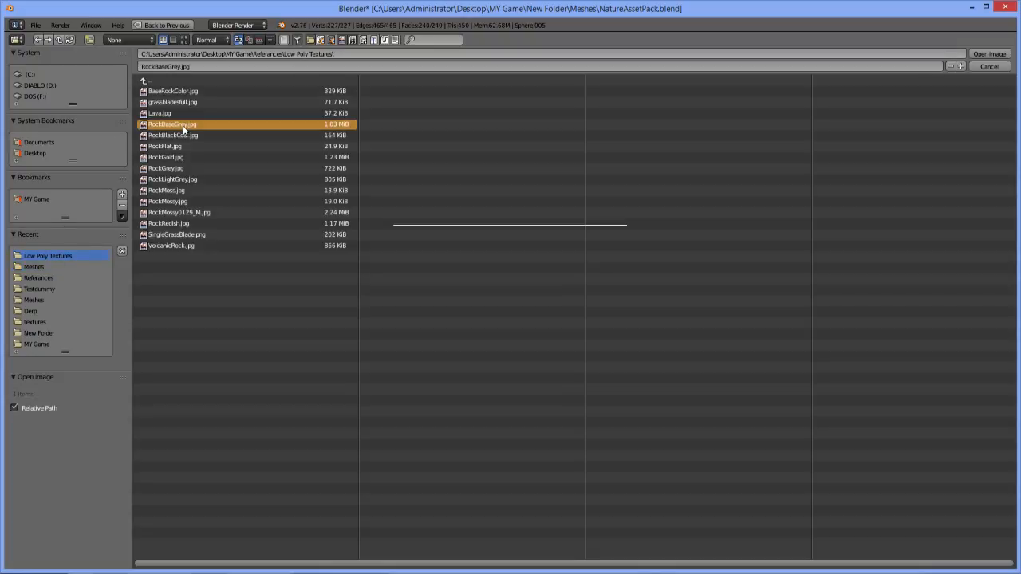
{"action": "left_click", "coordinate": [1002, 54]}
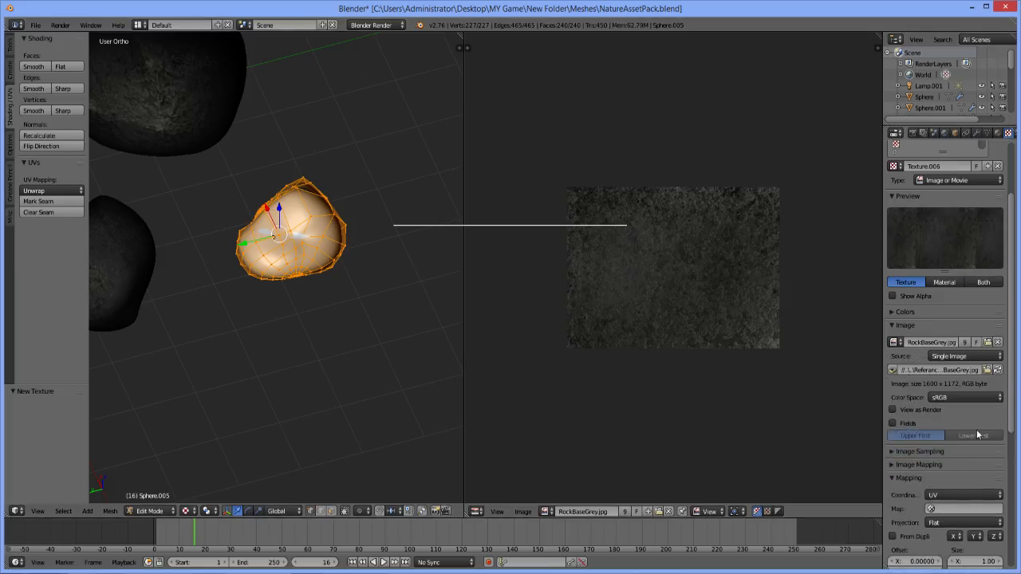
Cube-project the UVs of Sphere.005 and set its texture's mapping to UVMap
{"action": "left_click", "coordinate": [950, 509]}
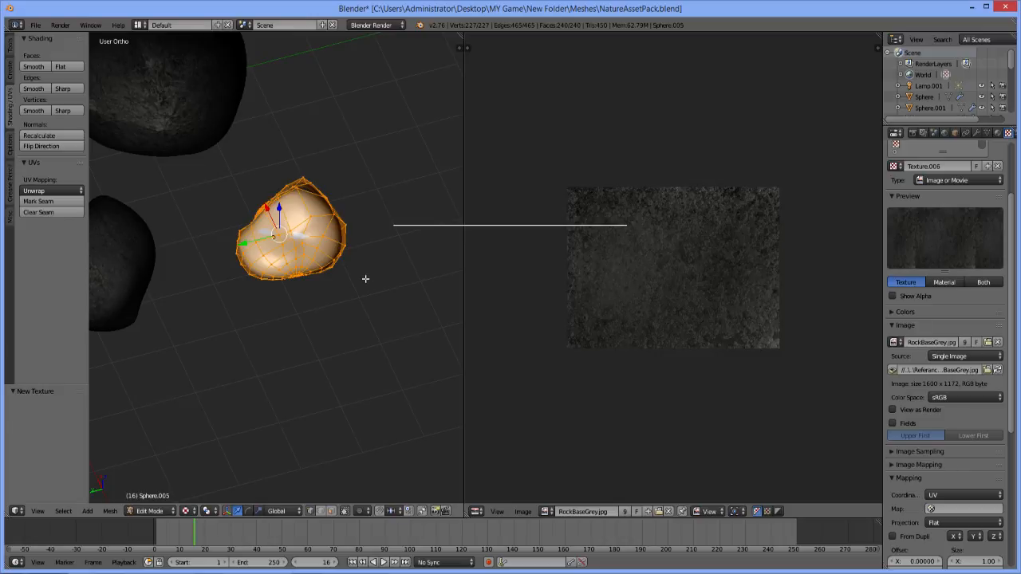
{"action": "key", "text": "u"}
{"action": "key", "text": "Return"}
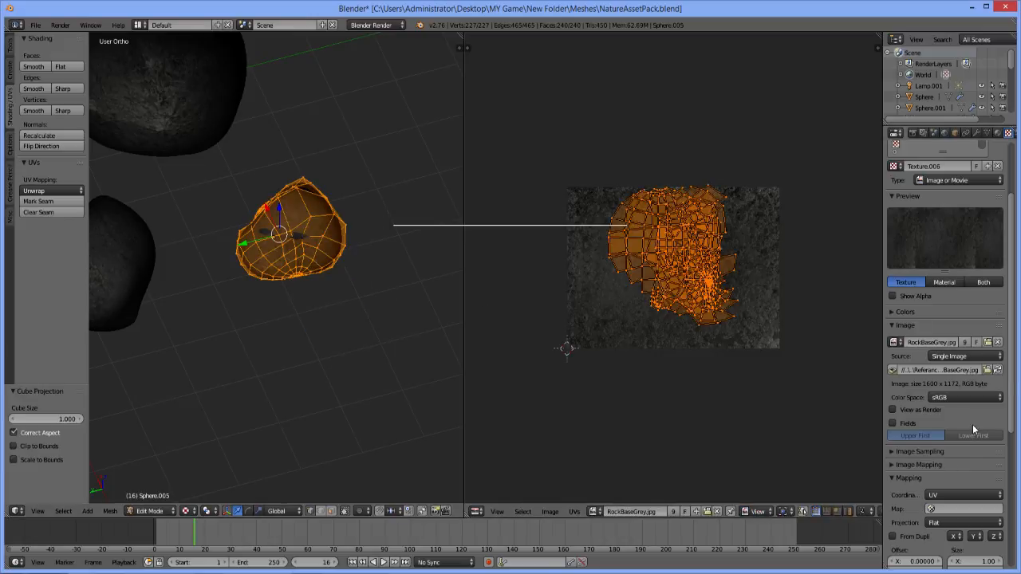
{"action": "left_click", "coordinate": [945, 508]}
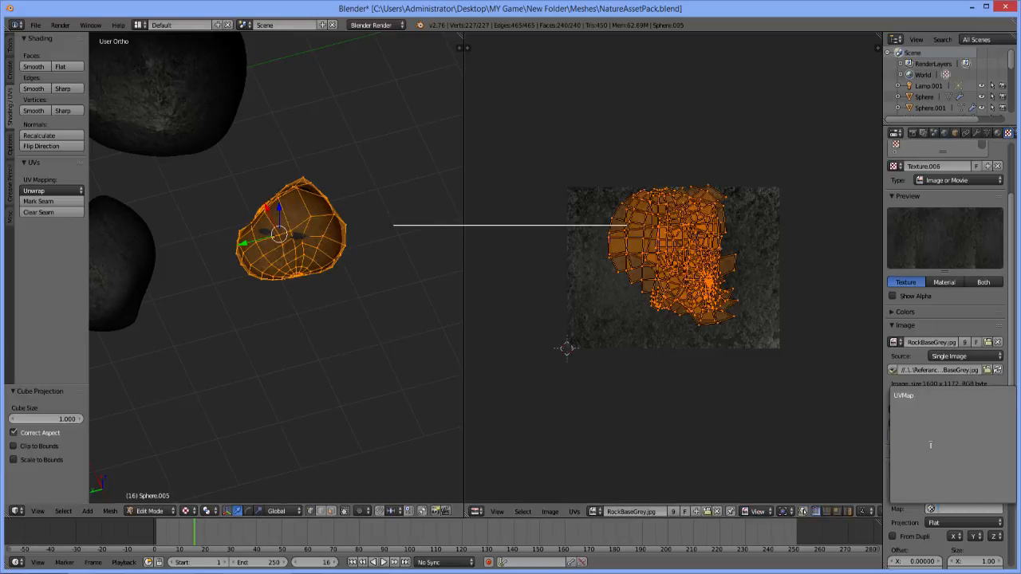
{"action": "left_click", "coordinate": [954, 398]}
Preview the rocks with Rendered viewport shading, examine Sphere.005 up close, and restore the previous shading
{"action": "middle_click_drag", "start_coordinate": [412, 321], "coordinate": [328, 284]}
{"action": "scroll", "coordinate": [327, 283], "scroll_direction": "down", "scroll_amount": 5}
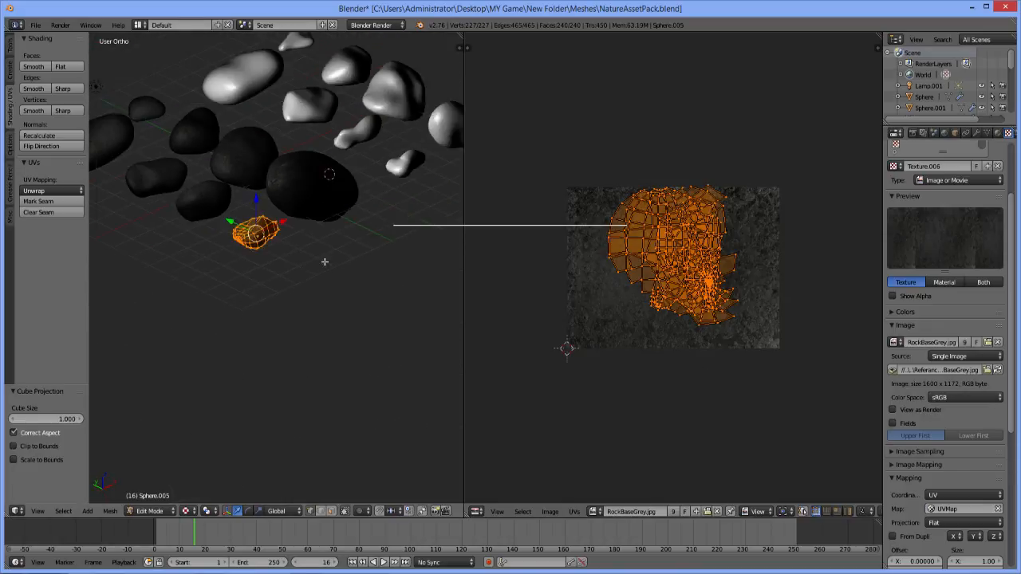
{"action": "scroll", "coordinate": [325, 262], "scroll_direction": "down", "scroll_amount": 2}
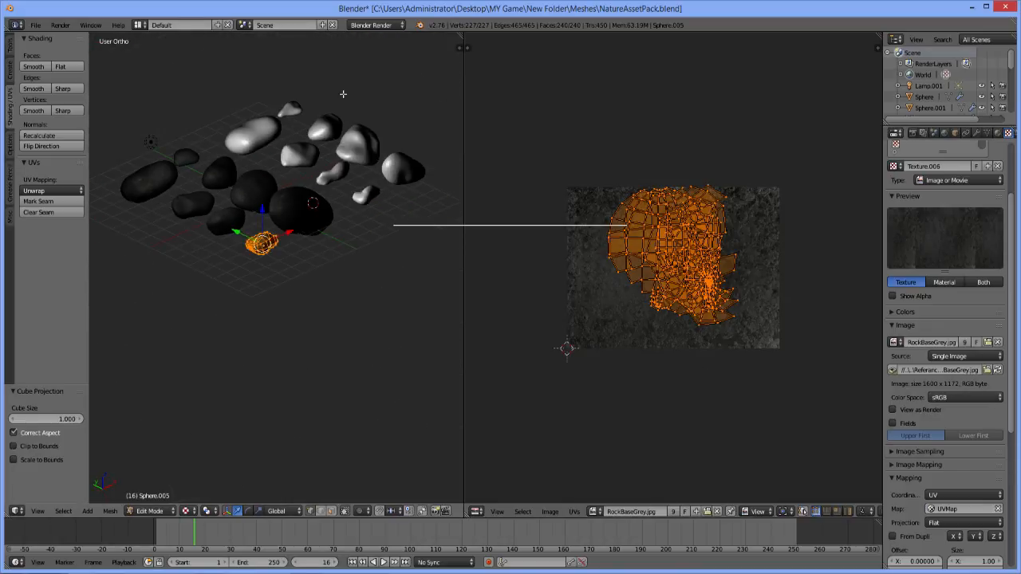
{"action": "left_click", "coordinate": [192, 512]}
{"action": "left_click", "coordinate": [204, 431]}
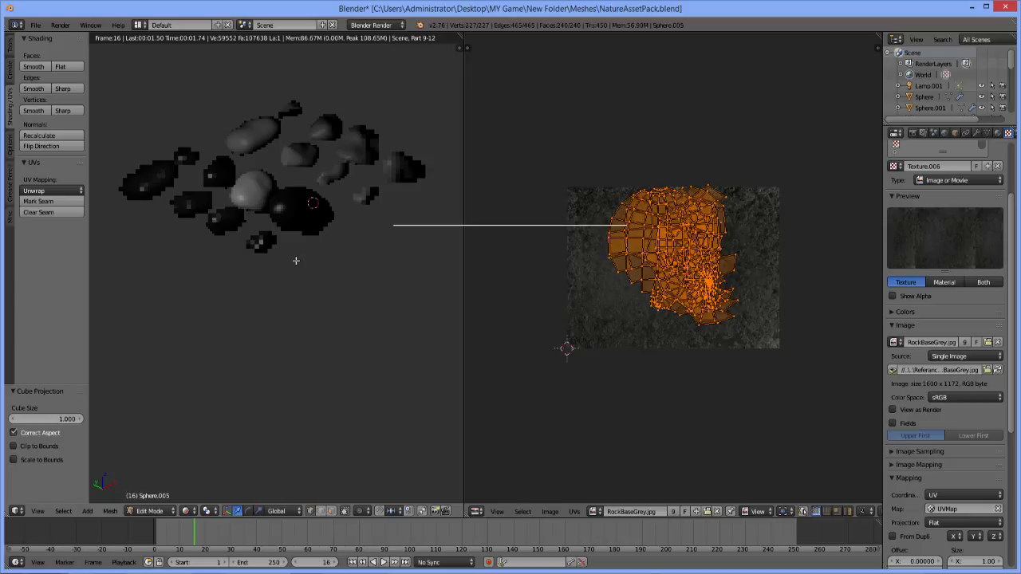
{"action": "scroll", "coordinate": [295, 319], "scroll_direction": "up", "scroll_amount": 10}
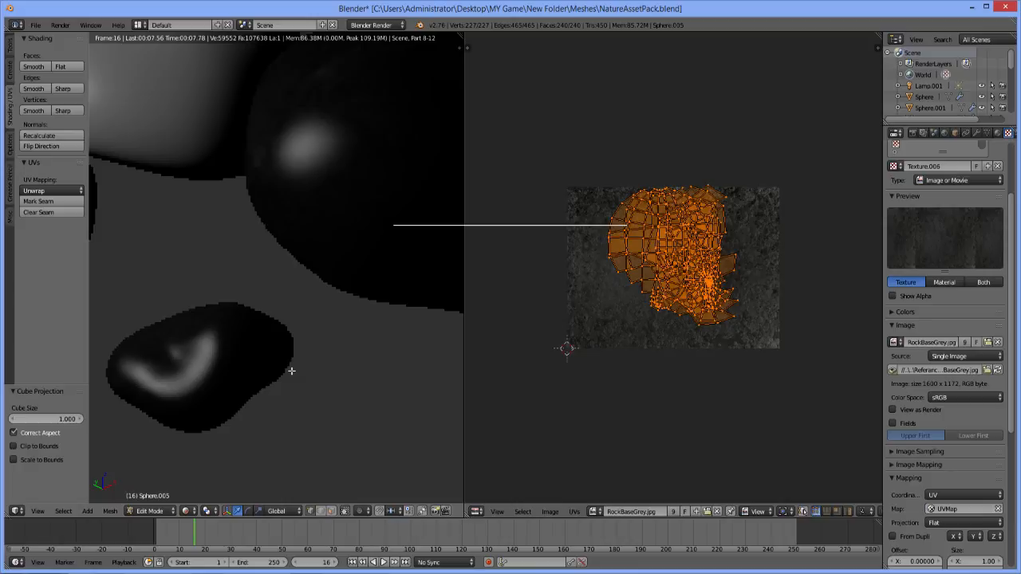
{"action": "key", "text": "shift+z"}
Assign the new material to all of Sphere.005's faces and return the rock to Object Mode
{"action": "mouse_move", "coordinate": [296, 376]}
{"action": "middle_mouse_down"}
{"action": "mouse_move", "coordinate": [340, 280]}
{"action": "mouse_move", "coordinate": [375, 274]}
{"action": "middle_mouse_up"}
{"action": "scroll", "coordinate": [193, 262], "scroll_direction": "up", "scroll_amount": 4}
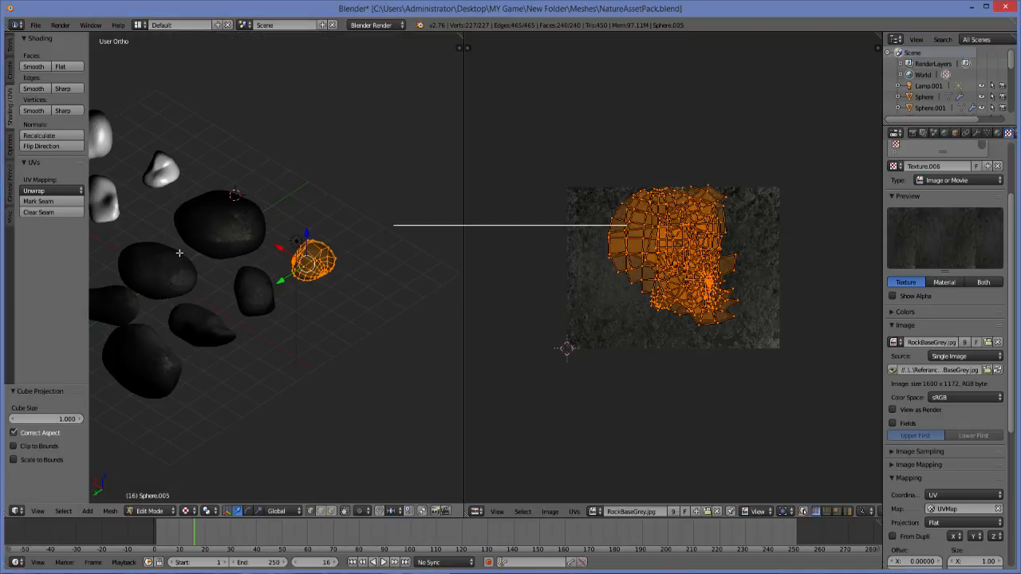
{"action": "middle_click_drag", "start_coordinate": [179, 253], "coordinate": [369, 362], "text": "shift"}
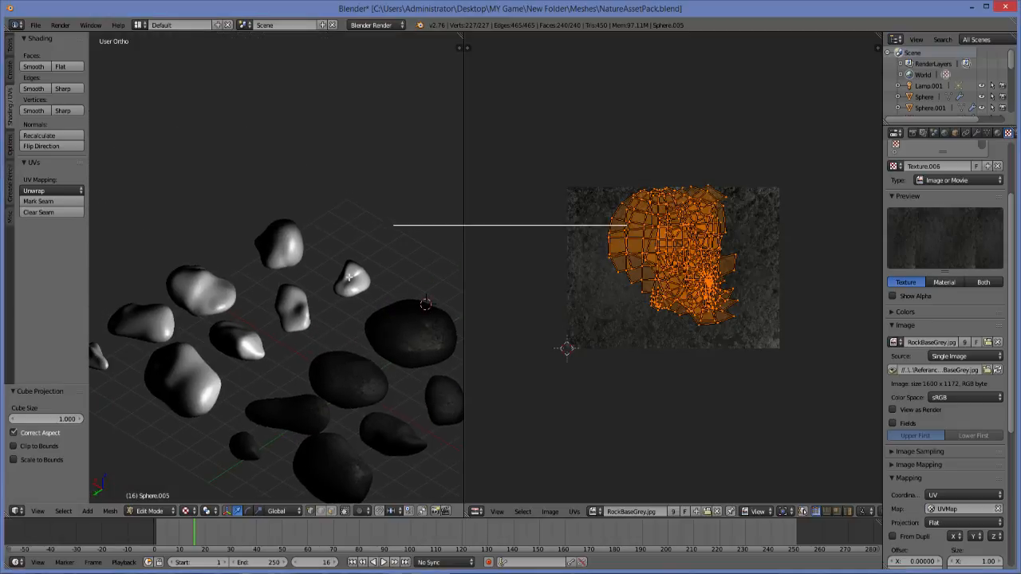
{"action": "key", "text": "Tab"}
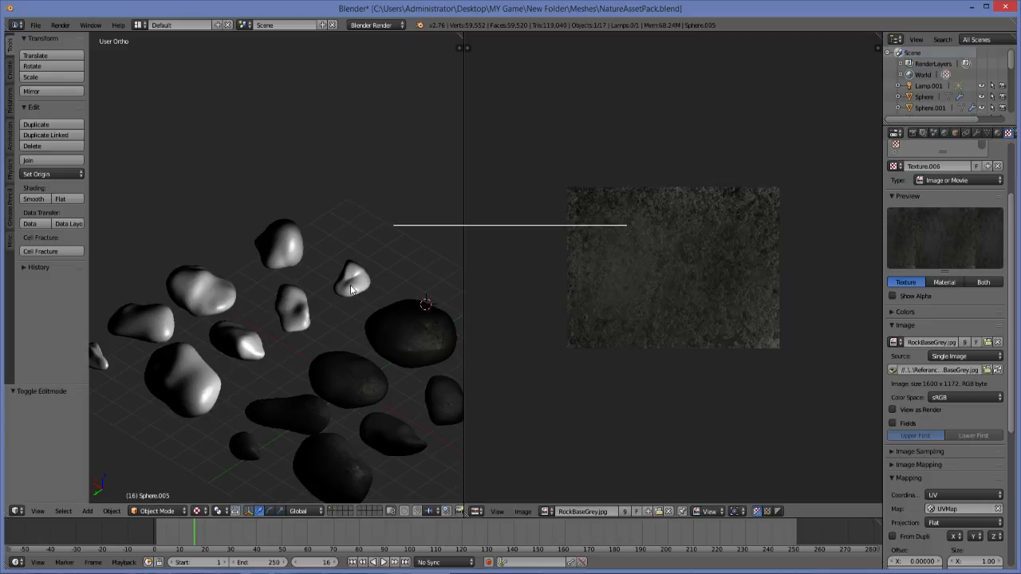
{"action": "scroll", "coordinate": [430, 355], "scroll_direction": "down", "scroll_amount": 3}
{"action": "key", "text": "Tab"}
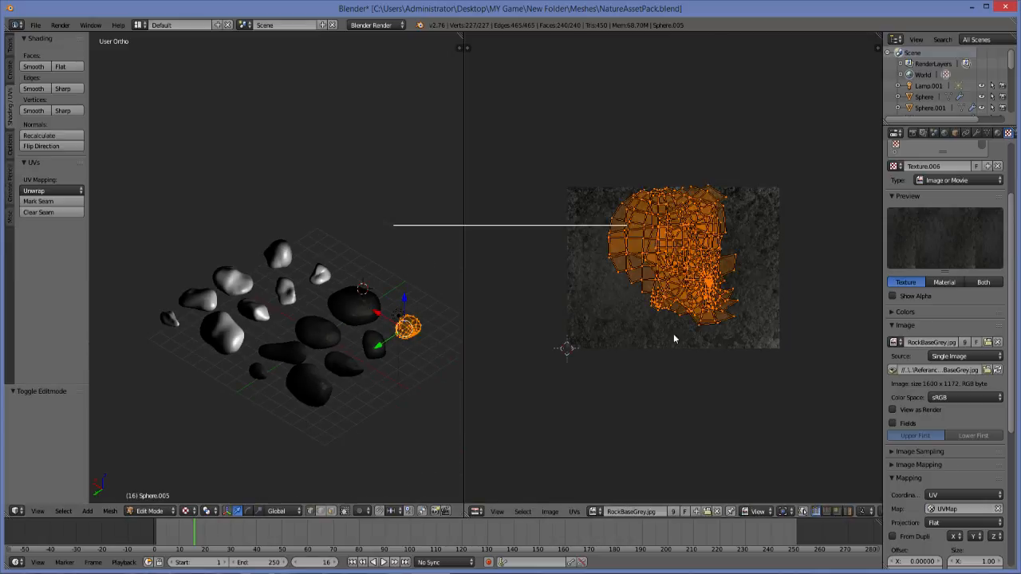
{"action": "scroll", "coordinate": [933, 185], "scroll_direction": "up", "scroll_amount": 3}
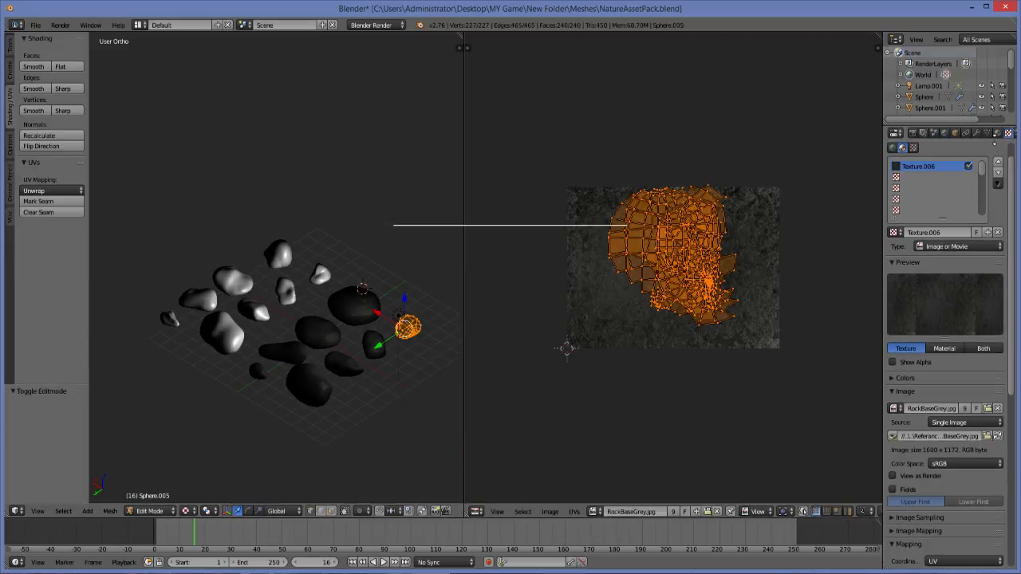
{"action": "left_click", "coordinate": [997, 133]}
{"action": "left_click", "coordinate": [906, 206]}
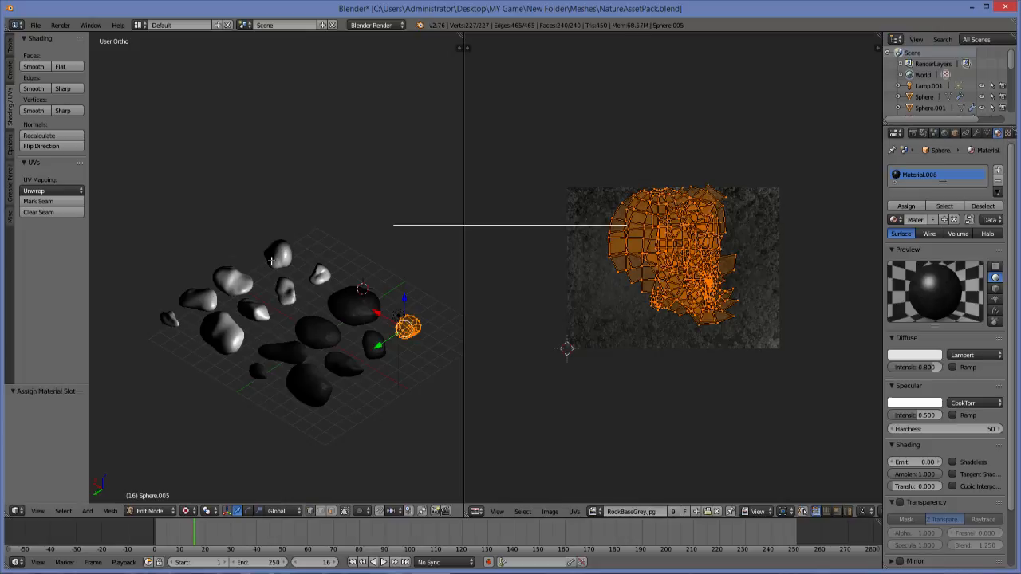
{"action": "key", "text": "Tab"}
Select the small white rock Sphere.010 behind the largest dark rock and give it a new material with a new texture
{"action": "right_click", "coordinate": [325, 279]}
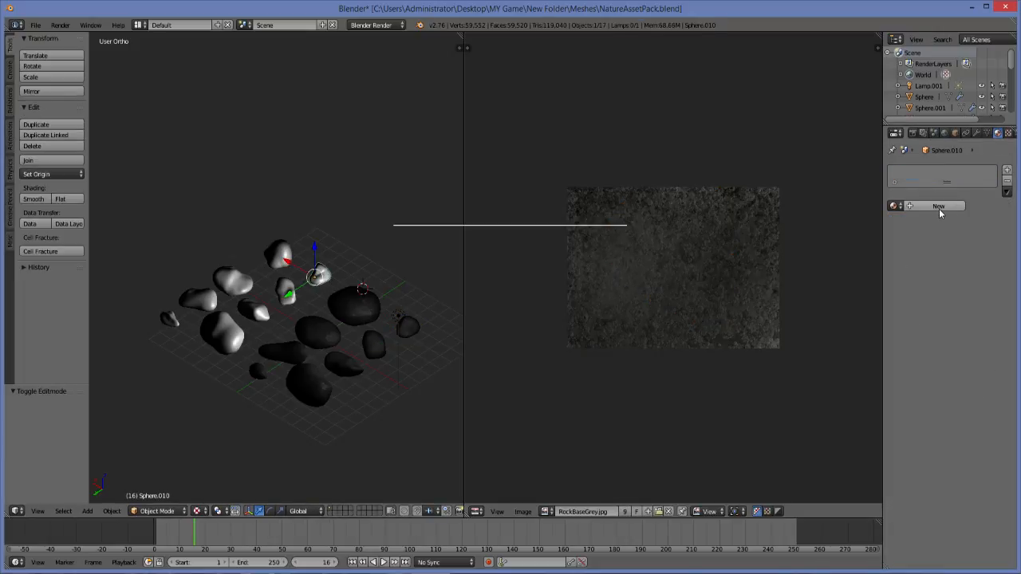
{"action": "left_click", "coordinate": [935, 210]}
{"action": "left_click", "coordinate": [1009, 133]}
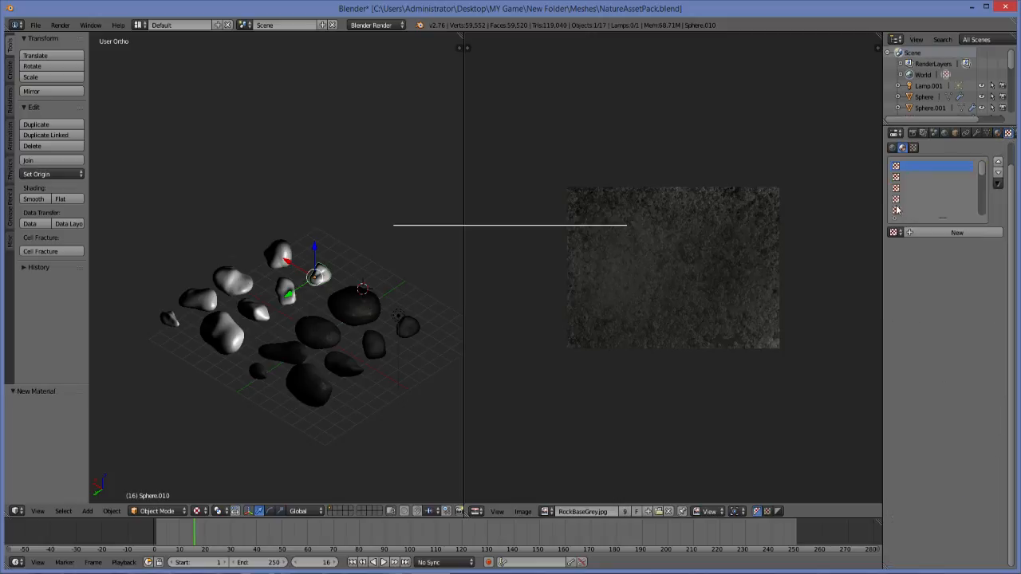
{"action": "left_click", "coordinate": [914, 233]}
Load RockBaseGrey.jpg from the Low Poly Textures folder as the image of Sphere.010's texture
{"action": "left_click", "coordinate": [982, 409]}
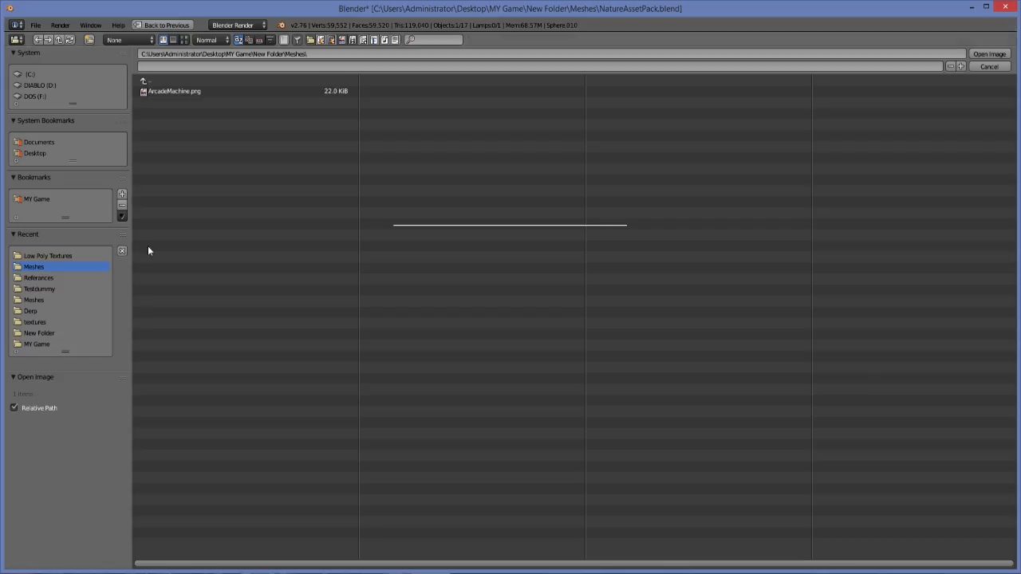
{"action": "left_click", "coordinate": [28, 256]}
{"action": "left_click", "coordinate": [174, 124]}
{"action": "double_click", "coordinate": [175, 125]}
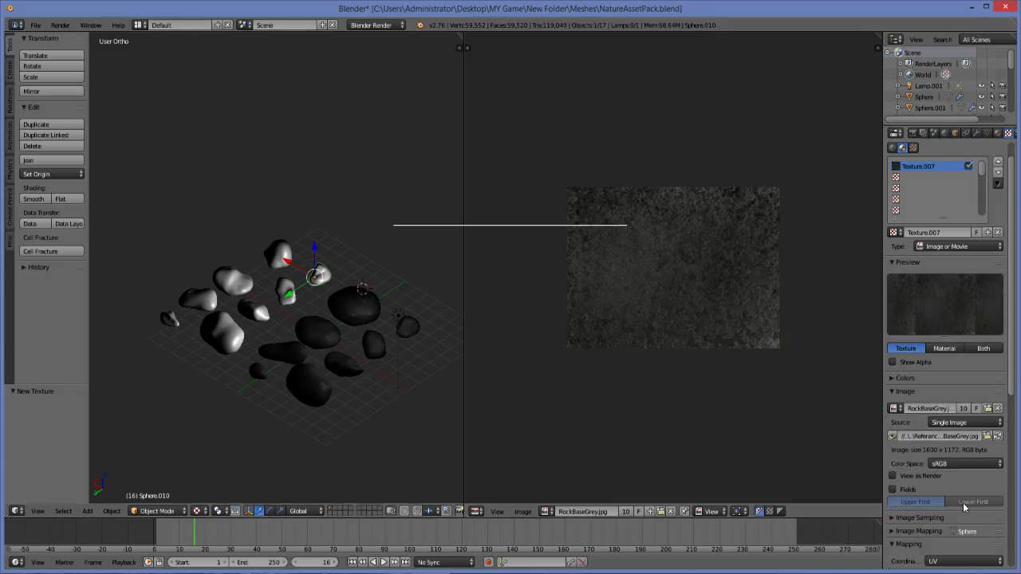
Unwrap Sphere.010 with Cube Projection in Edit Mode and set its texture's mapping to UVMap
{"action": "key", "text": "Tab"}
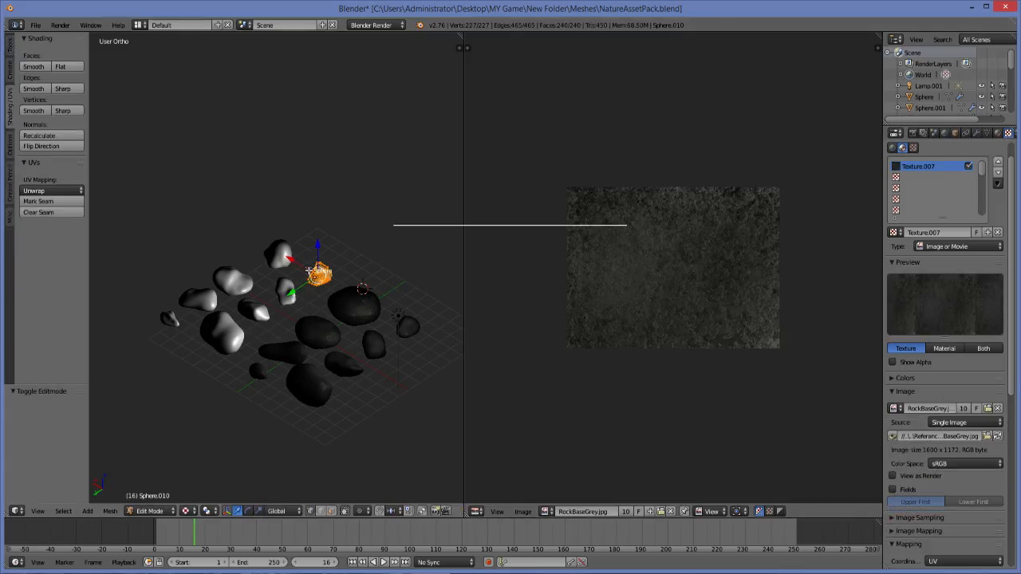
{"action": "key", "text": "u"}
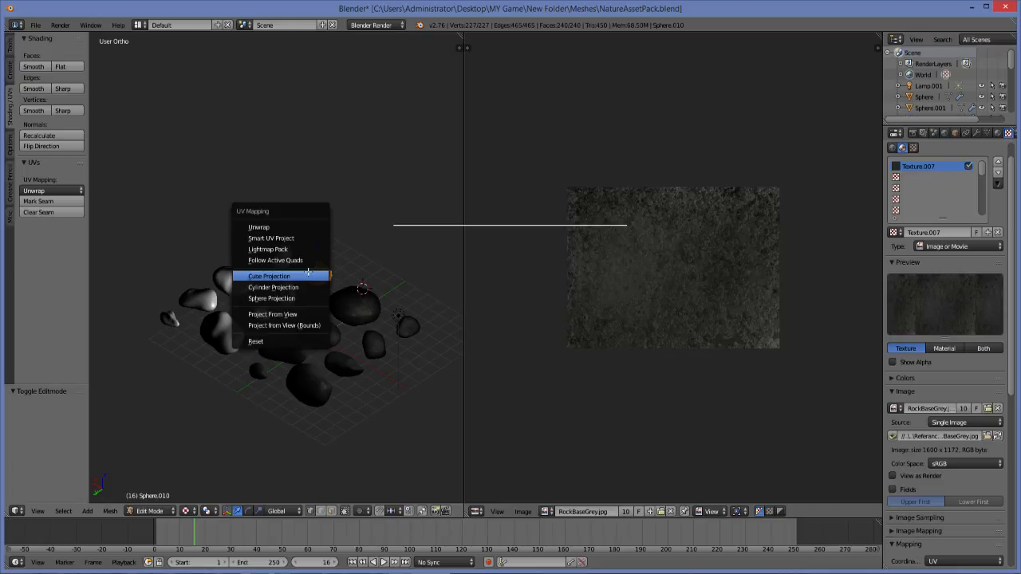
{"action": "left_click", "coordinate": [308, 275]}
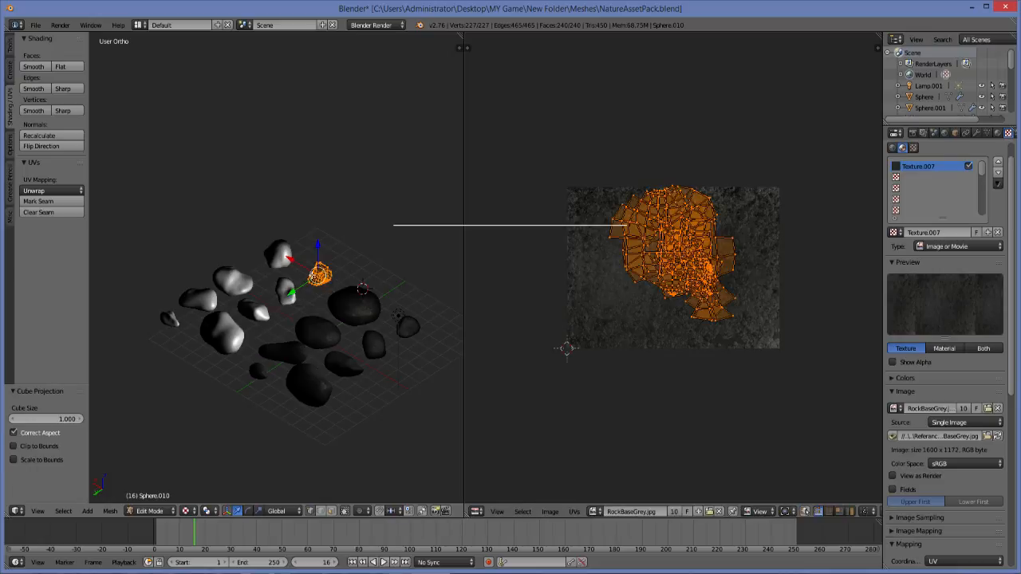
{"action": "scroll", "coordinate": [965, 526], "scroll_direction": "down", "scroll_amount": 2}
{"action": "left_click", "coordinate": [956, 510]}
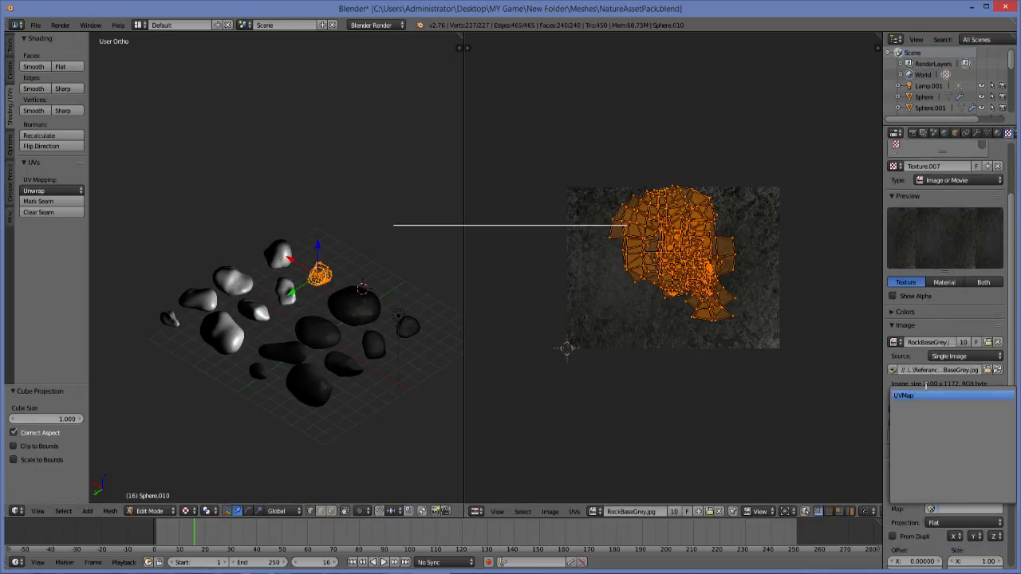
{"action": "left_click", "coordinate": [924, 397]}
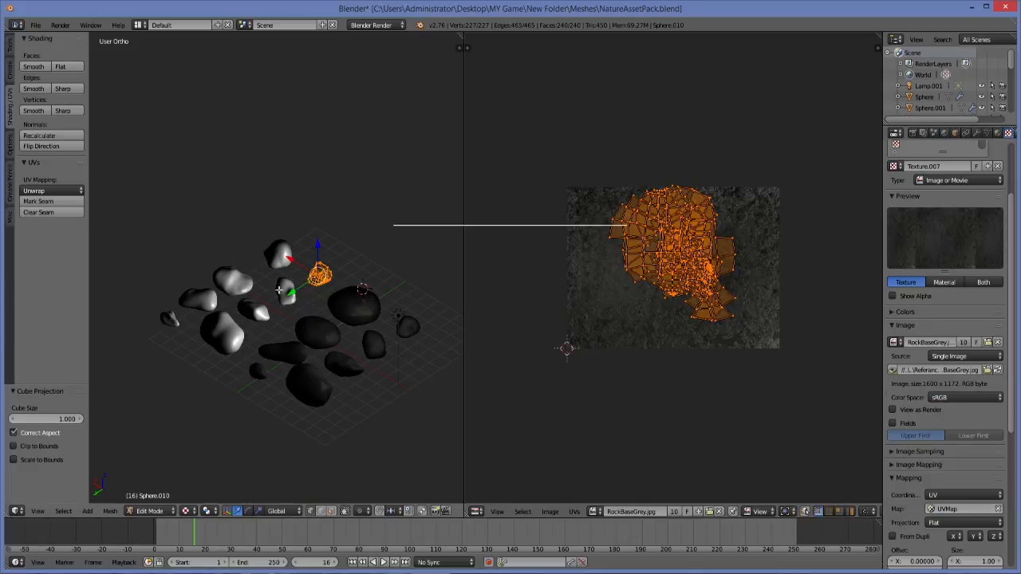
Assign the new material to all of Sphere.010's faces and return the rock to Object Mode
{"action": "left_click", "coordinate": [997, 132]}
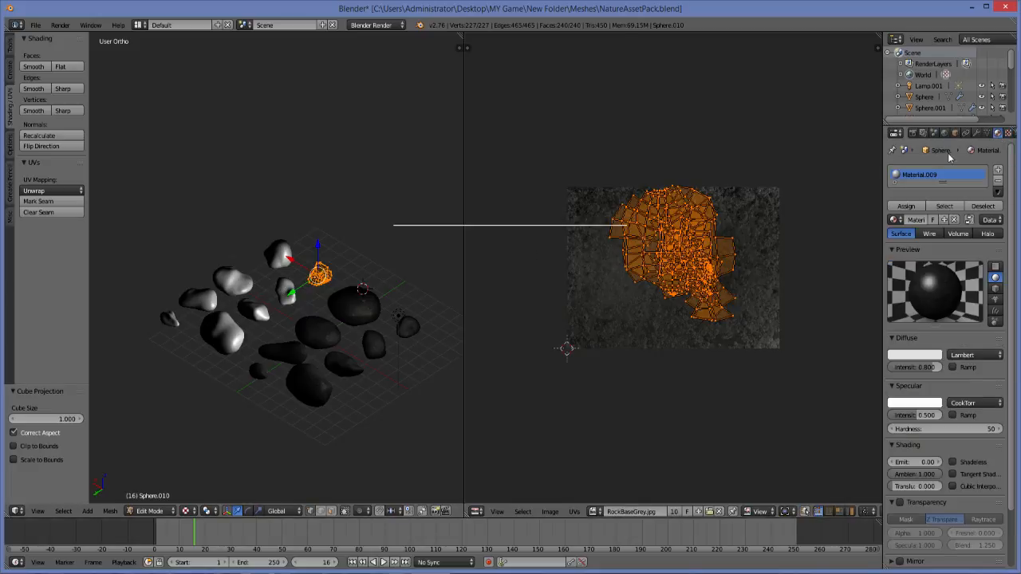
{"action": "left_click", "coordinate": [909, 205]}
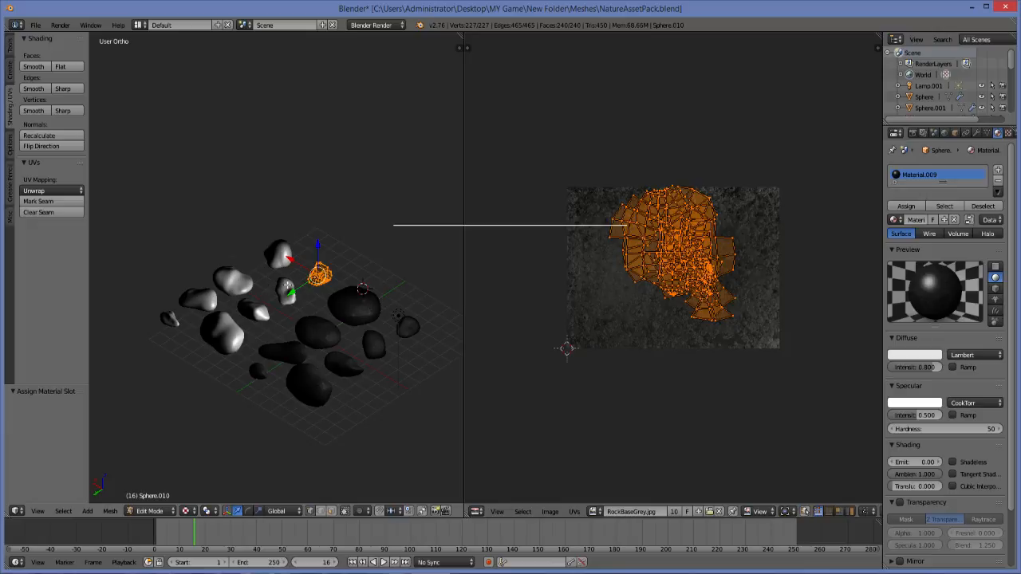
{"action": "key", "text": "Tab"}
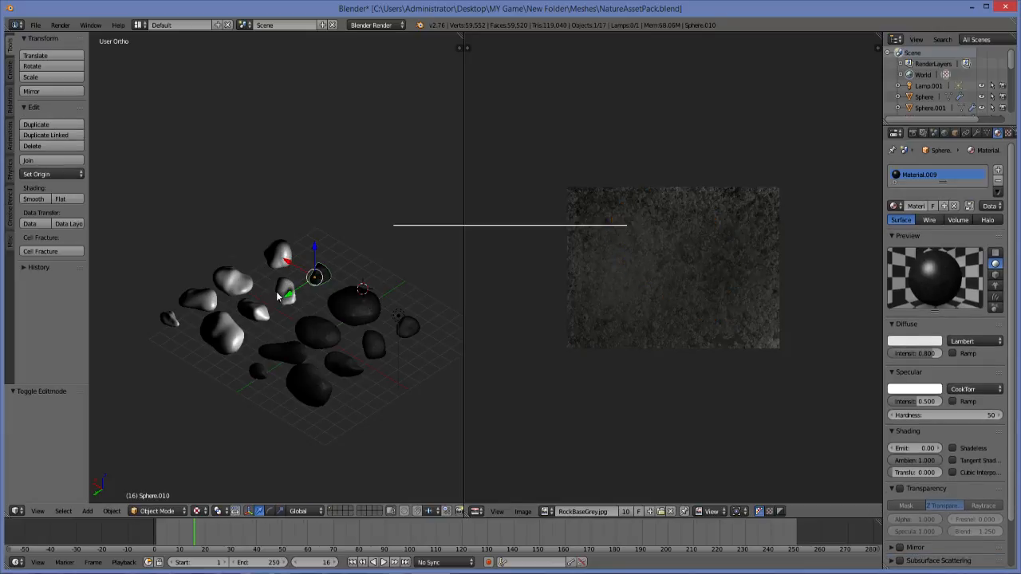
Select the small white rock Sphere.009 beside Sphere.010 and give it a new material with a new texture
{"action": "right_click", "coordinate": [276, 298]}
{"action": "left_click", "coordinate": [939, 207]}
{"action": "left_click", "coordinate": [1008, 133]}
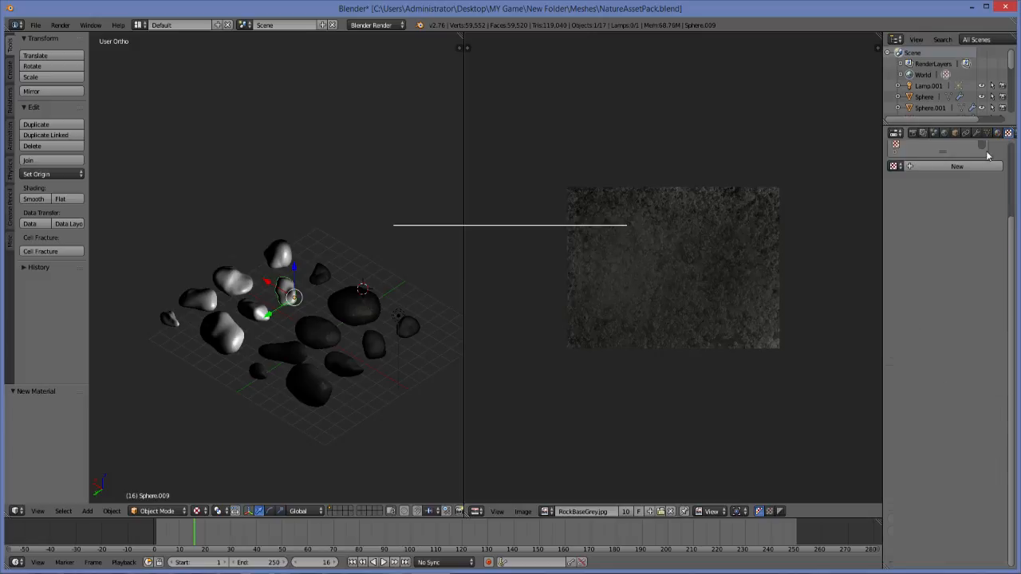
{"action": "left_click", "coordinate": [919, 168]}
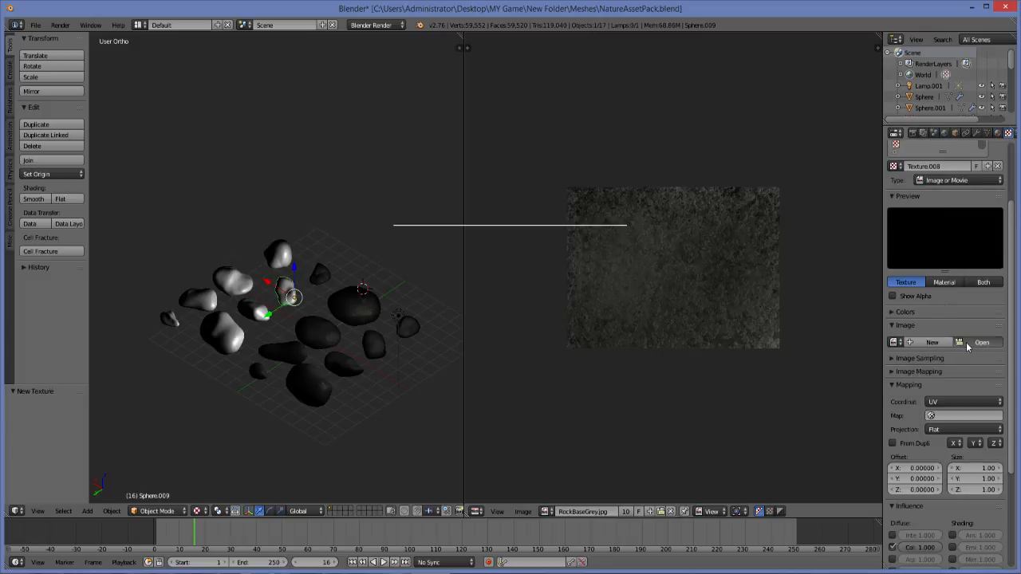
Load RockBaseGrey.jpg from the Low Poly Textures folder as the image of Sphere.009's texture
{"action": "left_click", "coordinate": [979, 342]}
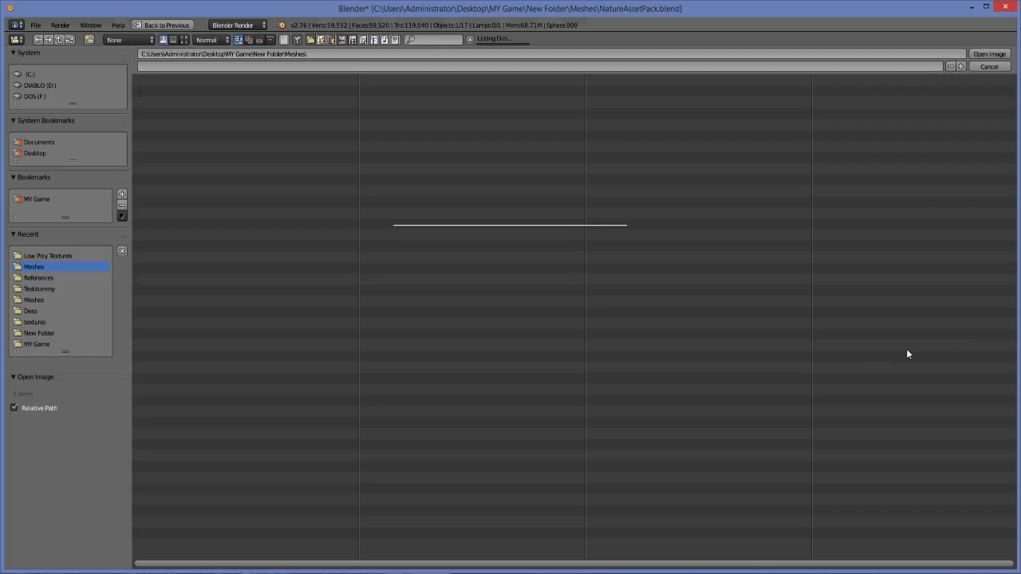
{"action": "left_click", "coordinate": [45, 255]}
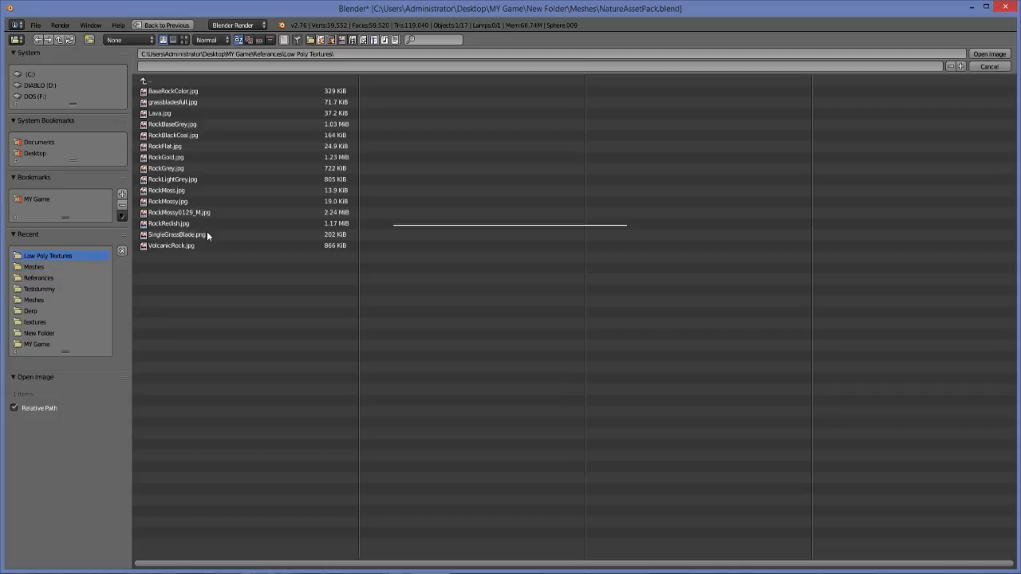
{"action": "left_click", "coordinate": [178, 126]}
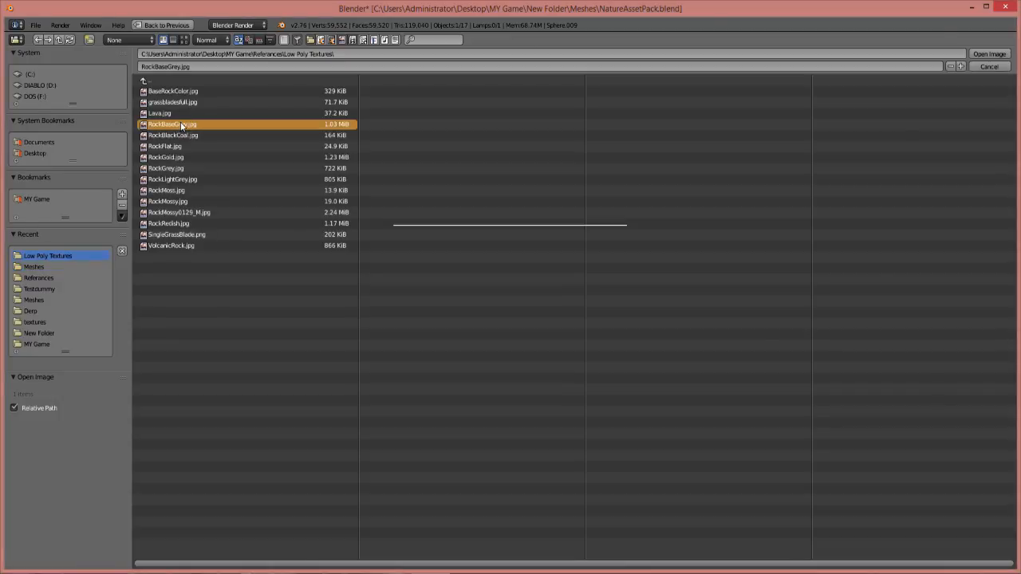
{"action": "double_click", "coordinate": [182, 126]}
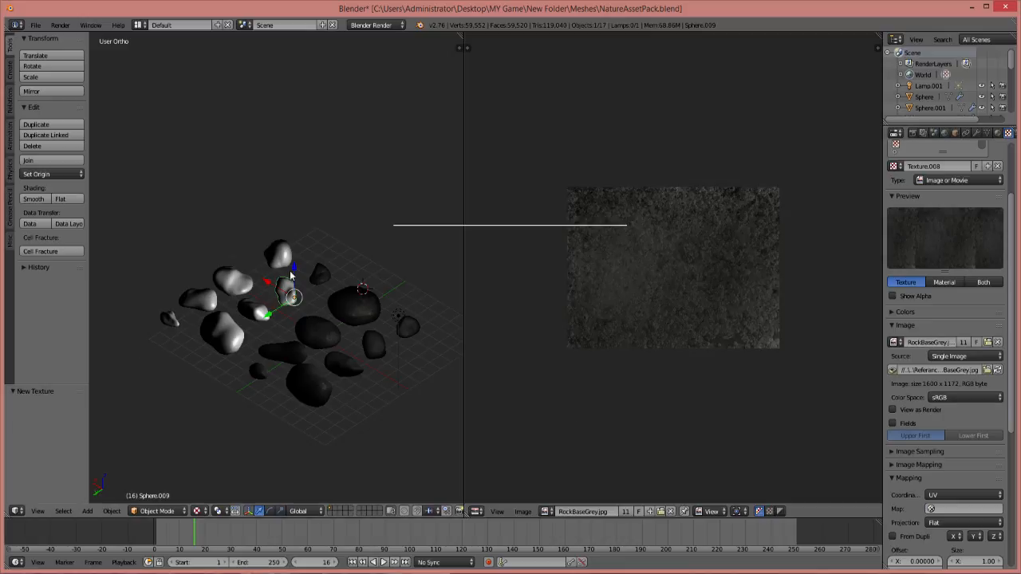
Unwrap Sphere.009 with Cube Projection in Edit Mode and set its texture's mapping to UVMap
{"action": "key", "text": "Tab"}
{"action": "key", "text": "u"}
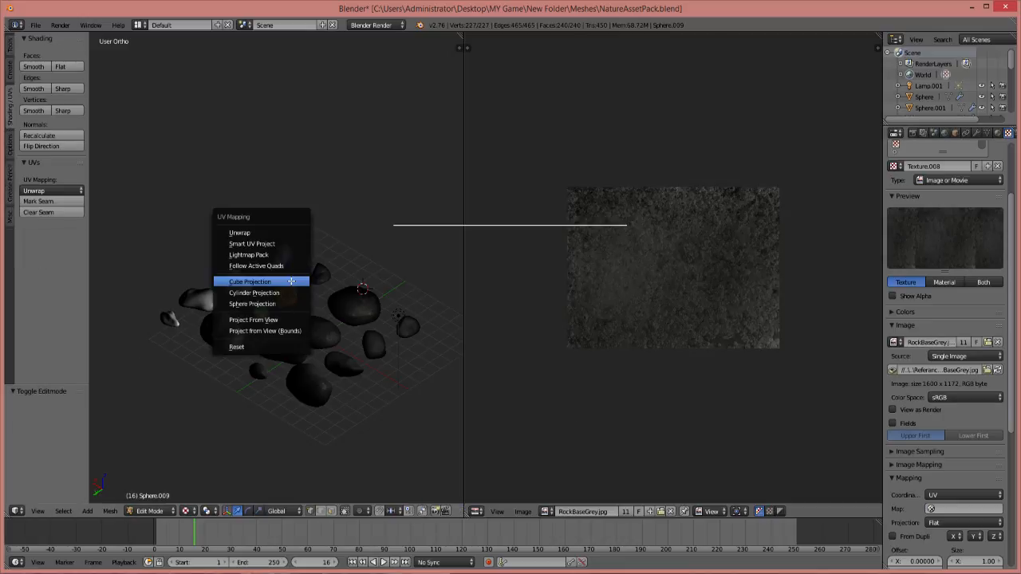
{"action": "left_click", "coordinate": [292, 281]}
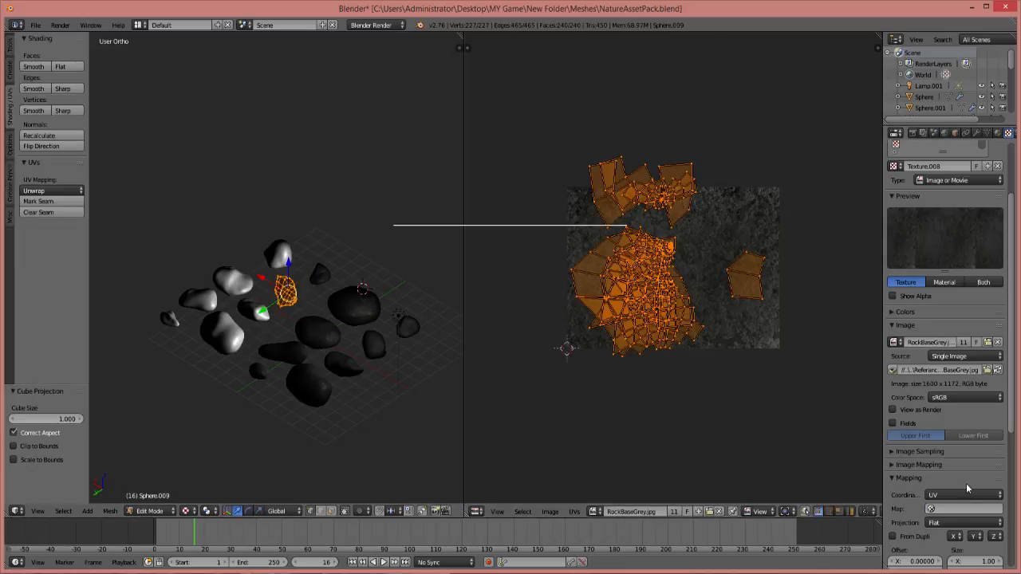
{"action": "left_click", "coordinate": [951, 509]}
{"action": "left_click", "coordinate": [924, 396]}
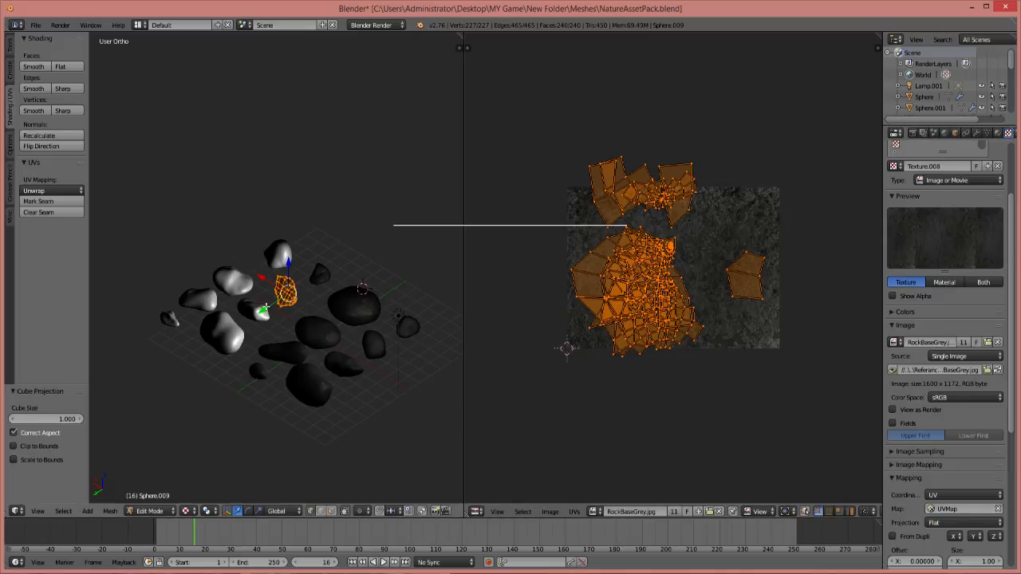
Assign the new material to all of Sphere.009's faces and return the rock to Object Mode
{"action": "left_click", "coordinate": [997, 133]}
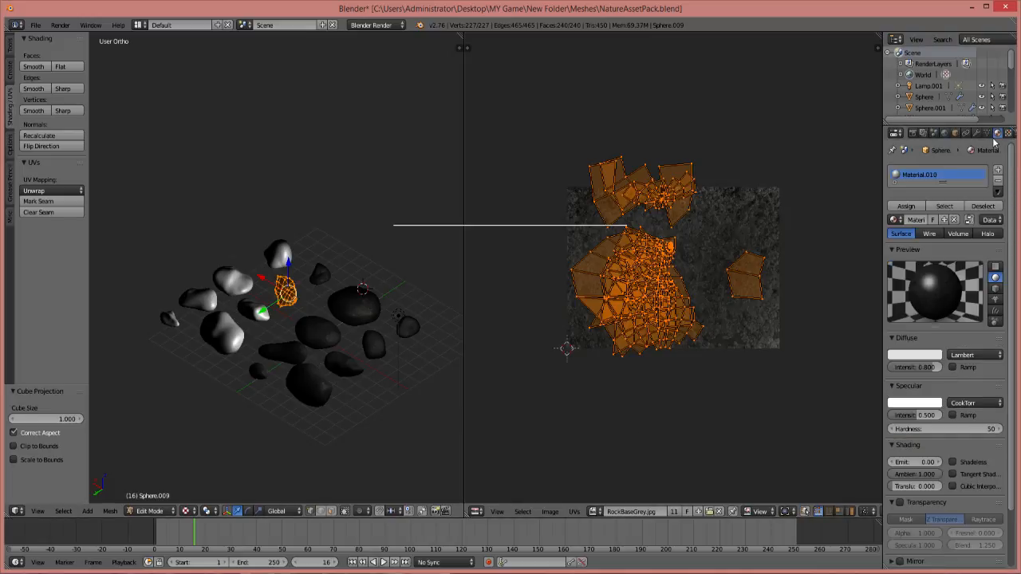
{"action": "left_click", "coordinate": [906, 206]}
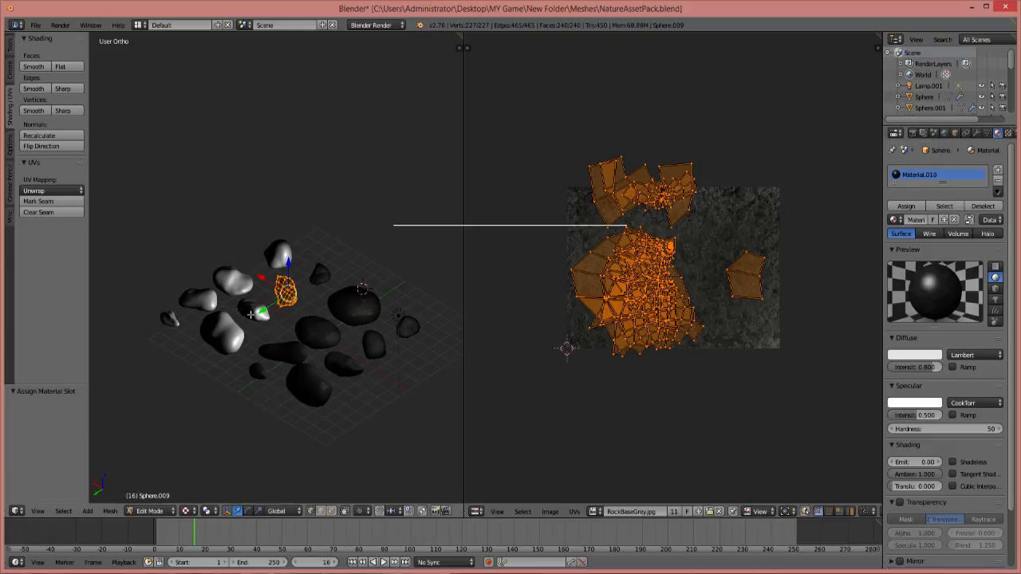
{"action": "scroll", "coordinate": [250, 315], "scroll_direction": "up", "scroll_amount": 3}
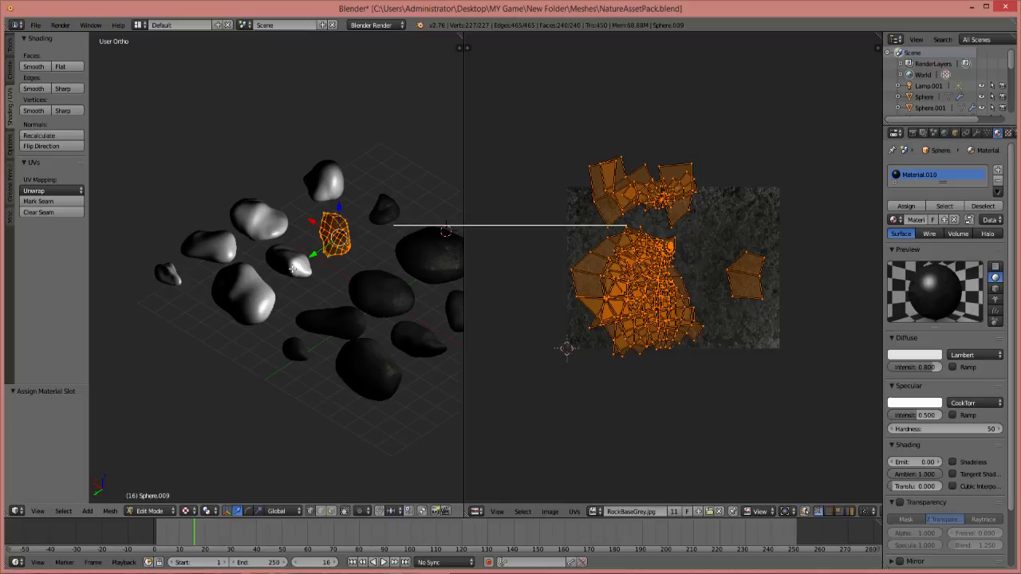
{"action": "key", "text": "Tab"}
Select the small white rock Sphere.008 next to Sphere.009 and give it a new material with a new texture, entering Edit Mode
{"action": "right_click", "coordinate": [292, 271]}
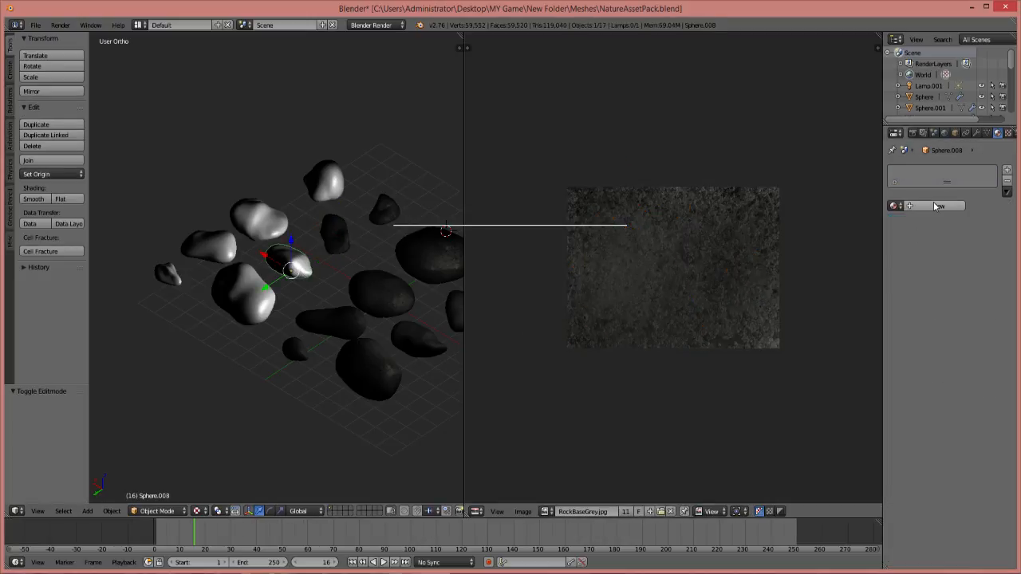
{"action": "left_click", "coordinate": [939, 206]}
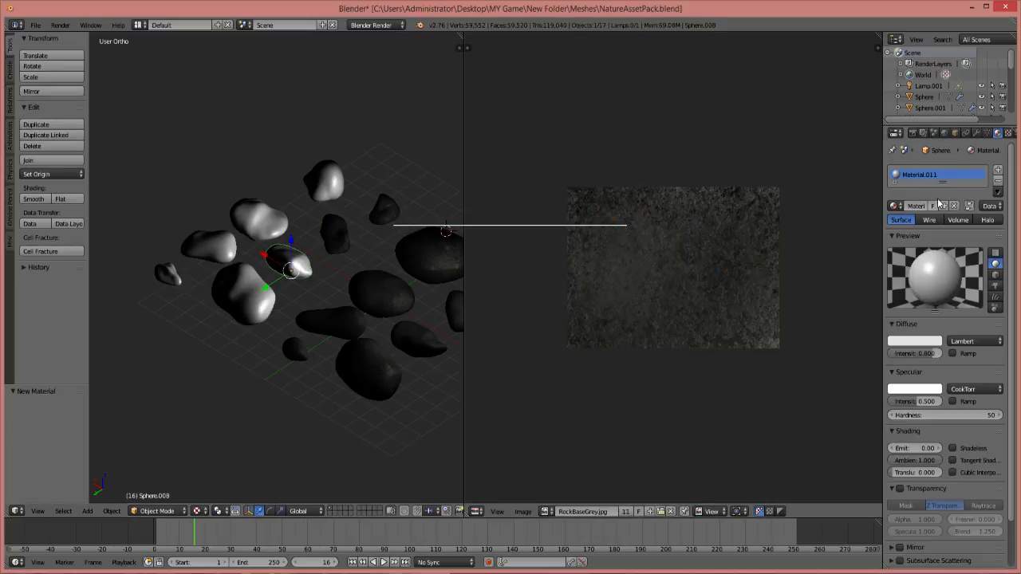
{"action": "left_click", "coordinate": [914, 341]}
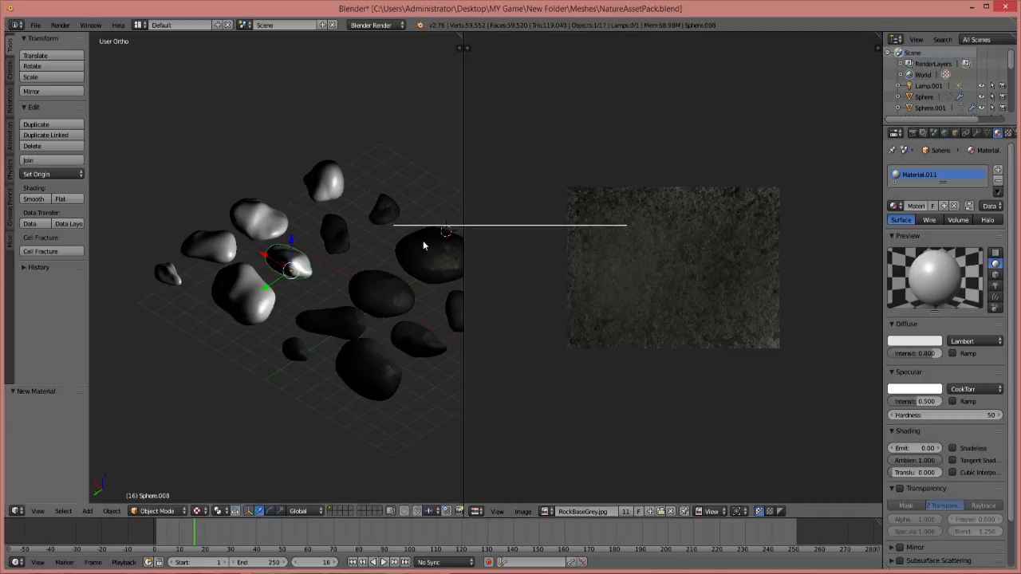
{"action": "key", "text": "Tab"}
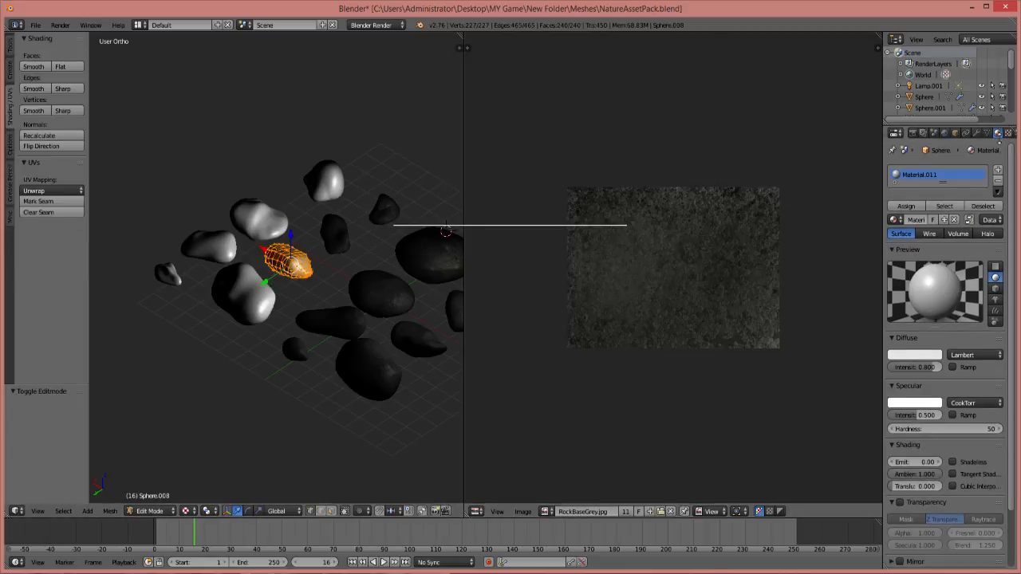
{"action": "left_click", "coordinate": [1008, 134]}
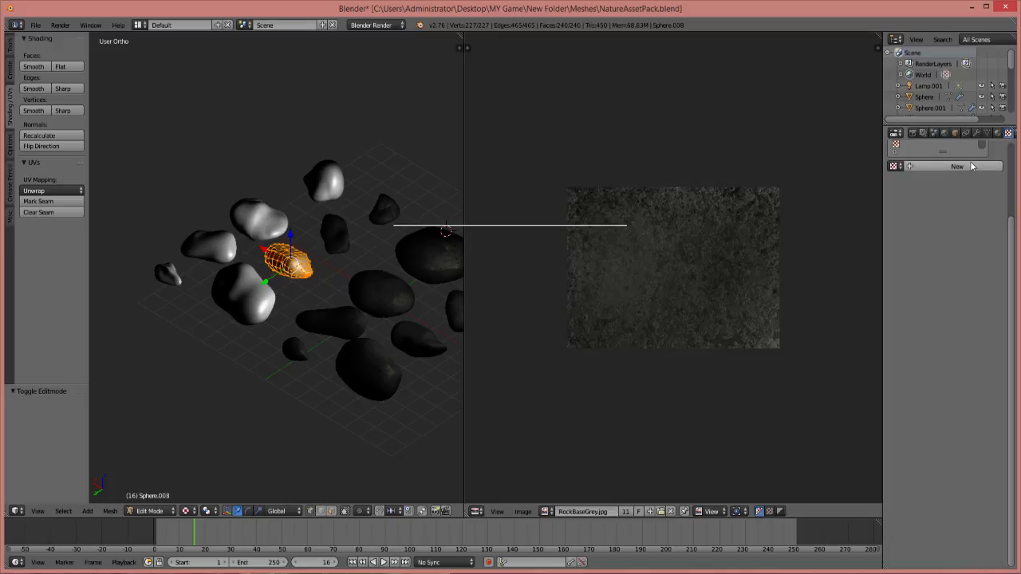
{"action": "left_click", "coordinate": [973, 165]}
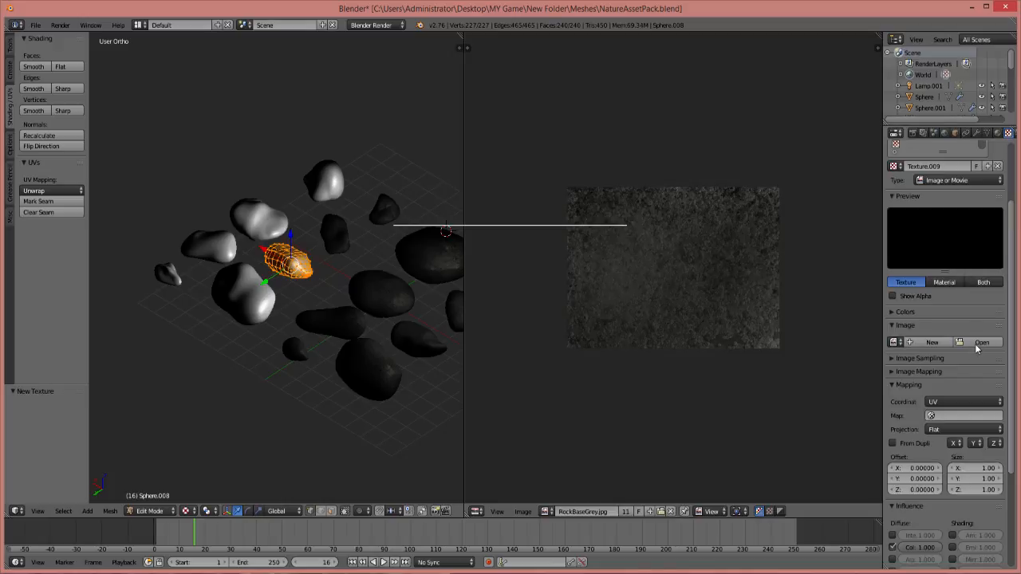
Load RockBaseGrey.jpg from the Low Poly Textures folder as the image of Sphere.008's texture
{"action": "left_click", "coordinate": [981, 343]}
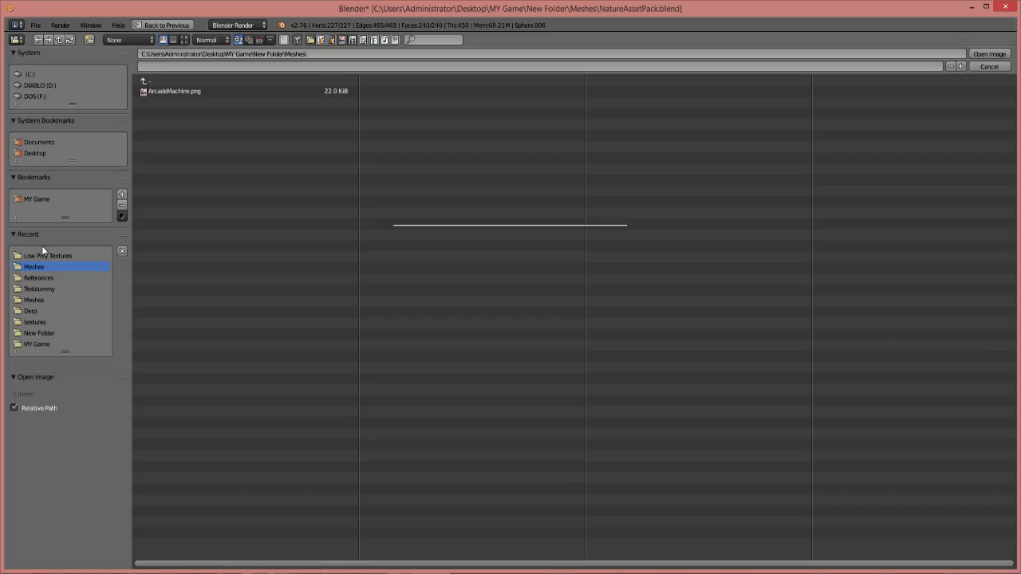
{"action": "left_click", "coordinate": [50, 255]}
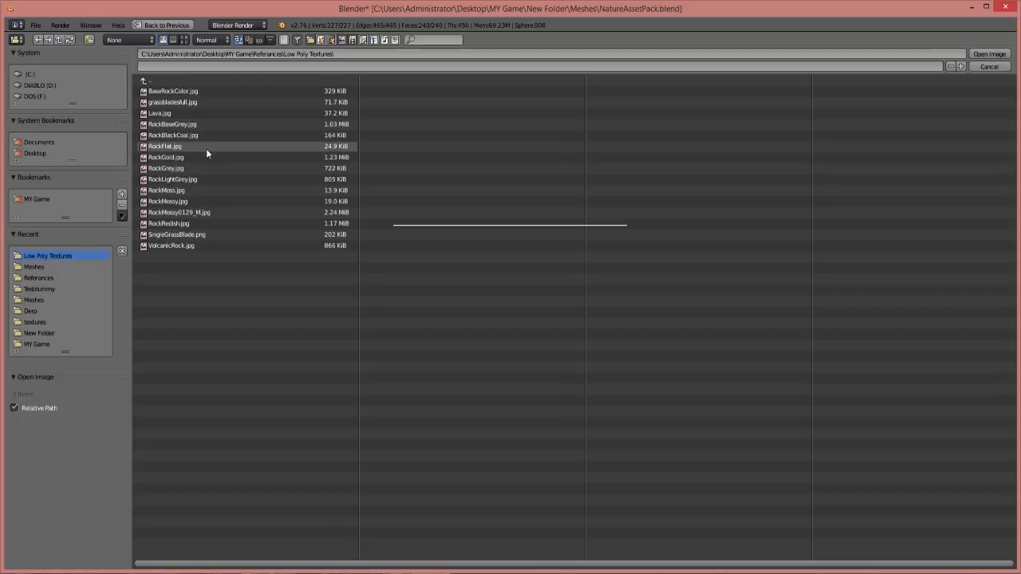
{"action": "left_click", "coordinate": [207, 125]}
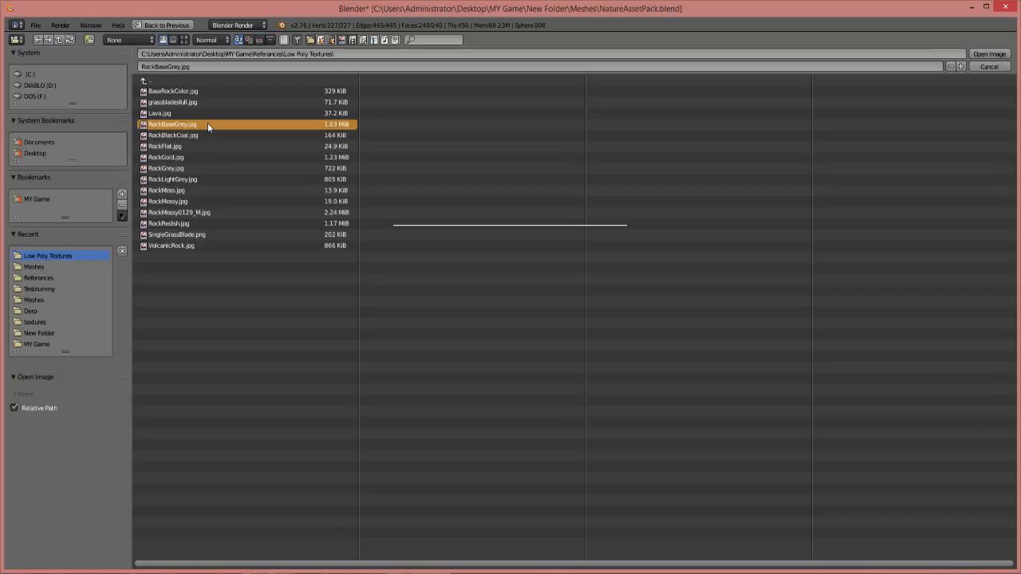
{"action": "double_click", "coordinate": [207, 124]}
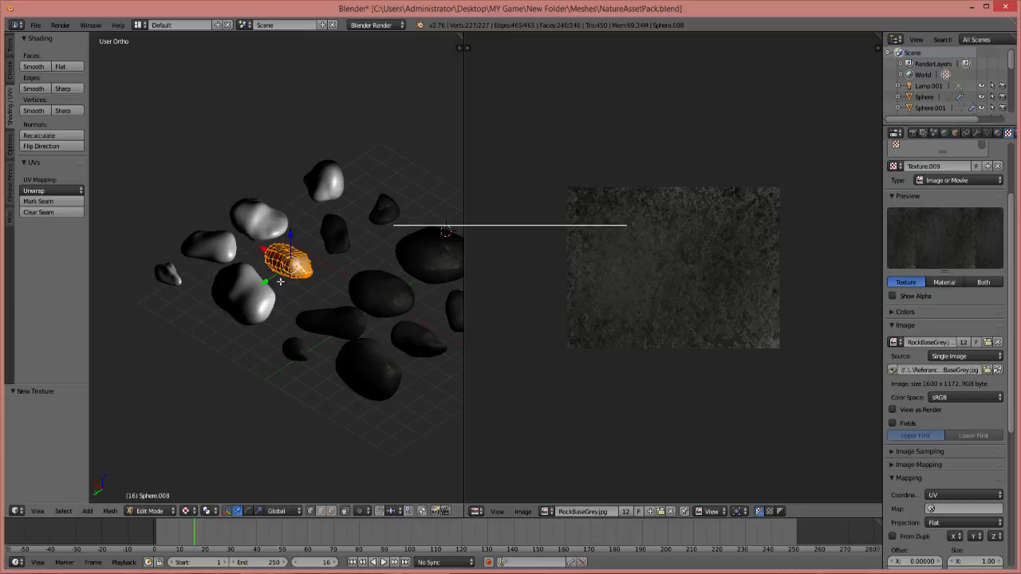
Unwrap Sphere.008 with Cube Projection, set its texture's mapping to UVMap, and return to Object Mode
{"action": "key", "text": "u"}
{"action": "key", "text": "Return"}
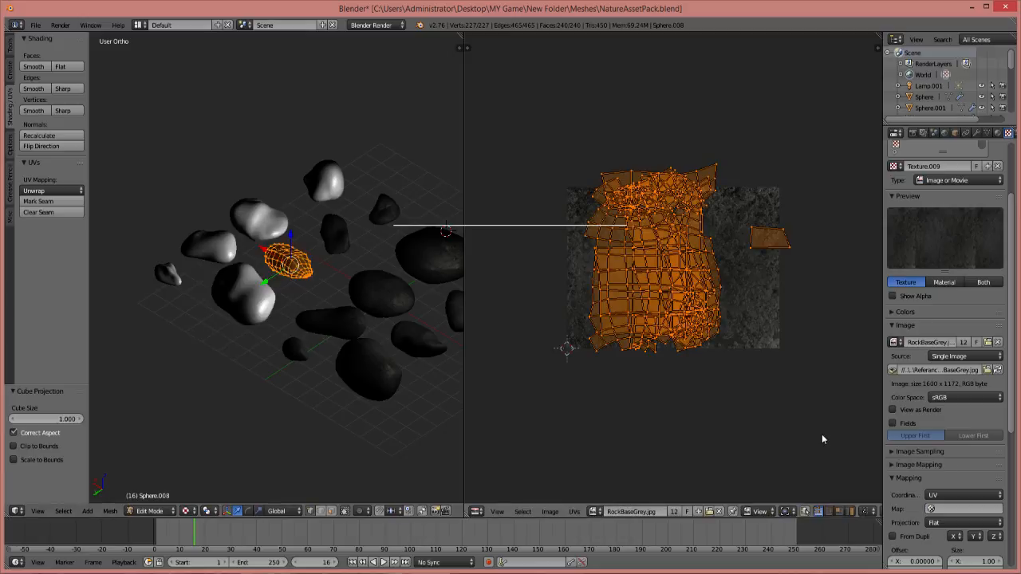
{"action": "left_click", "coordinate": [966, 523]}
{"action": "left_click", "coordinate": [963, 512]}
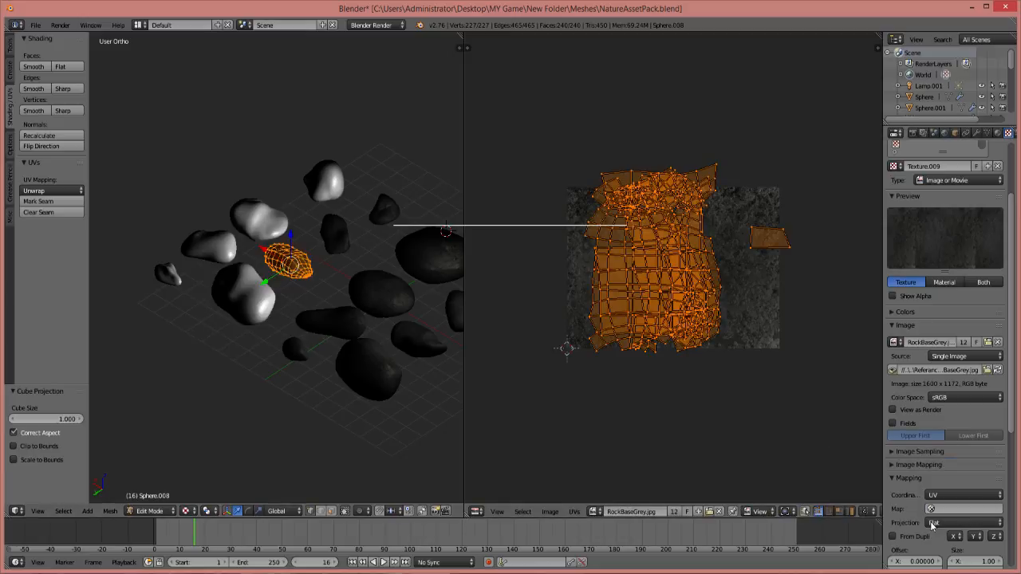
{"action": "left_click", "coordinate": [969, 509]}
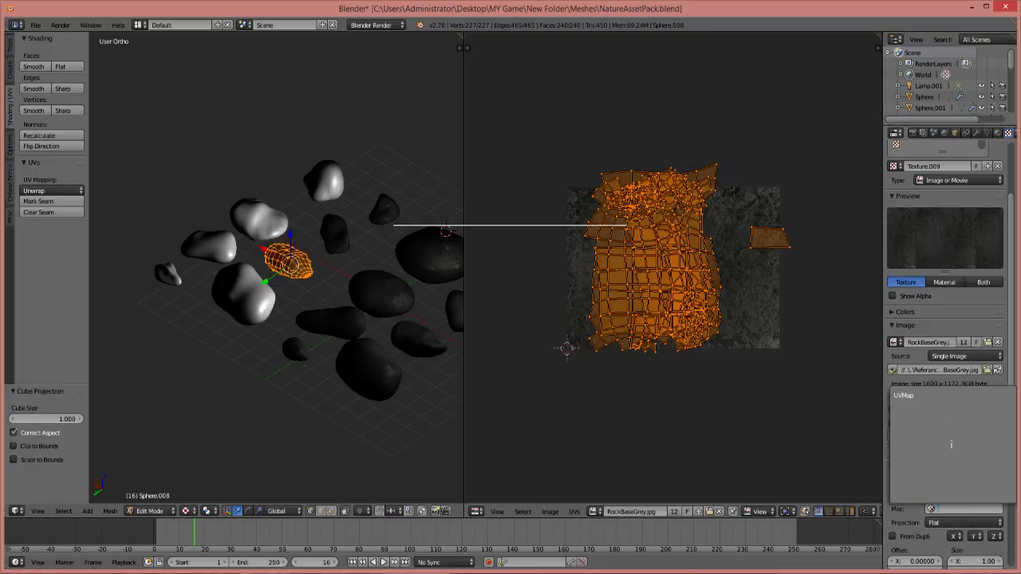
{"action": "left_click", "coordinate": [921, 396]}
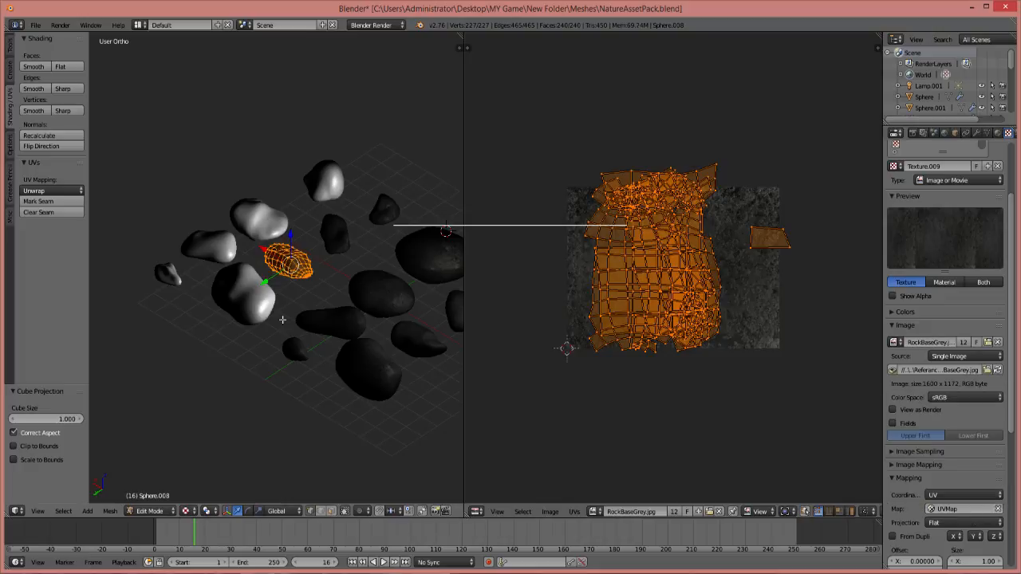
{"action": "right_click", "coordinate": [251, 287]}
{"action": "key", "text": "Tab"}
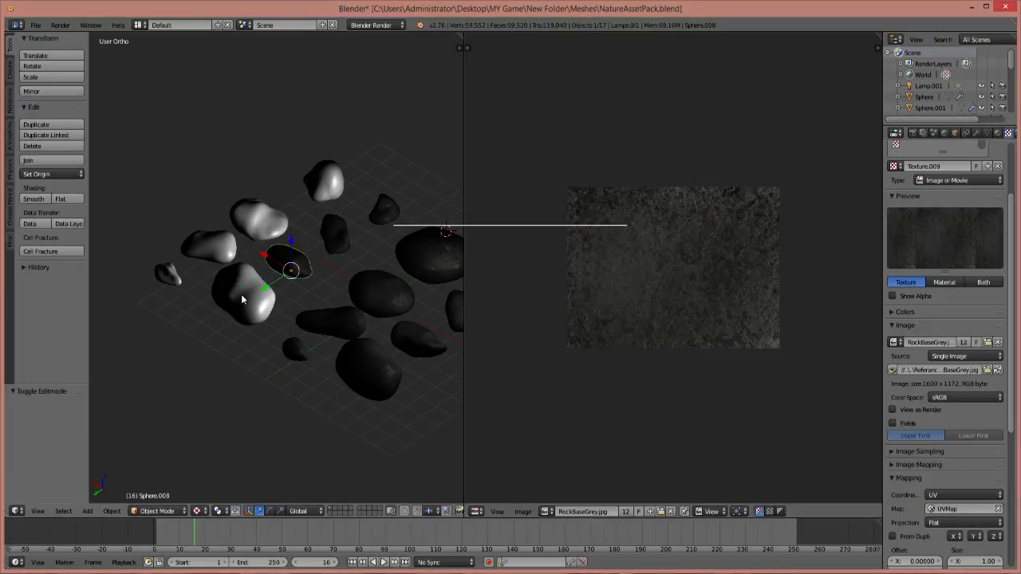
Select the large white rock Sphere.011 and give it a new material with a new texture
{"action": "right_click", "coordinate": [241, 294]}
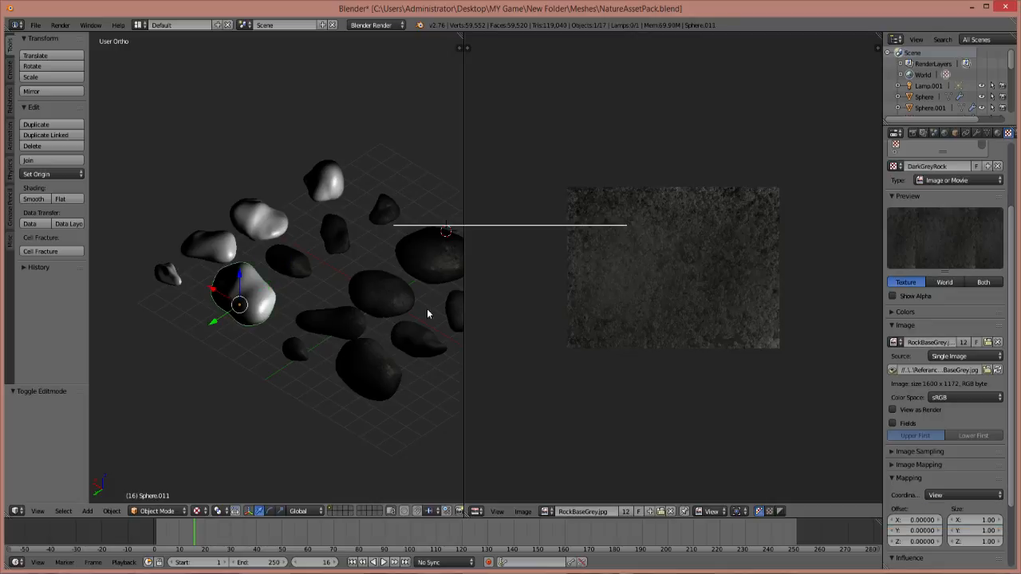
{"action": "scroll", "coordinate": [977, 182], "scroll_direction": "up", "scroll_amount": 2}
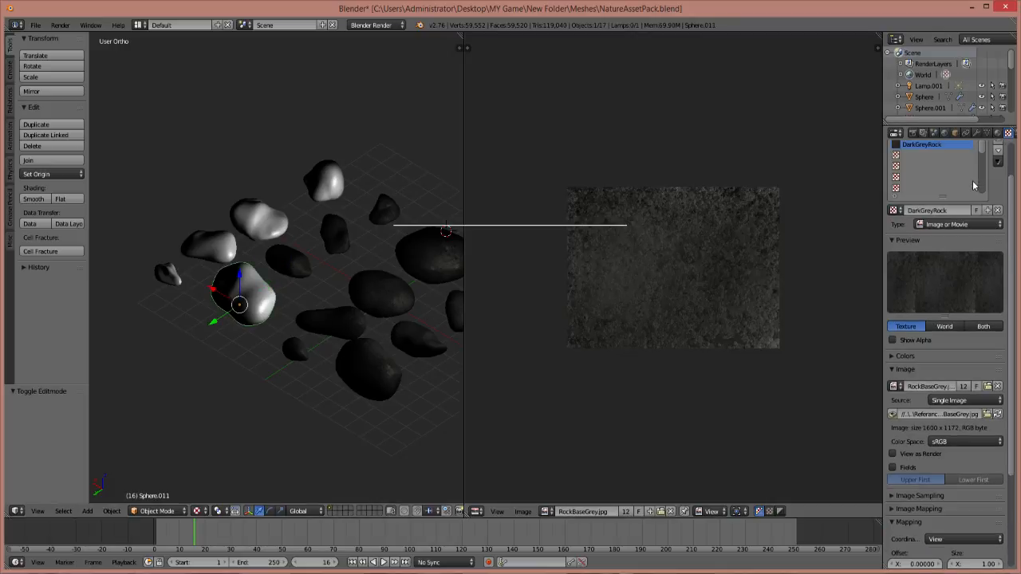
{"action": "left_click", "coordinate": [997, 133]}
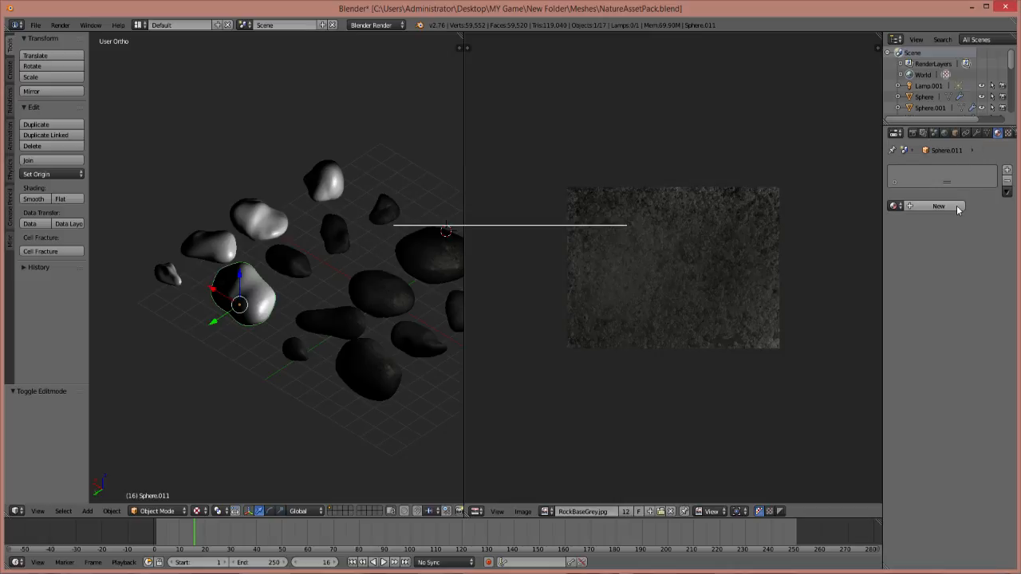
{"action": "left_click", "coordinate": [959, 207]}
{"action": "left_click", "coordinate": [1008, 133]}
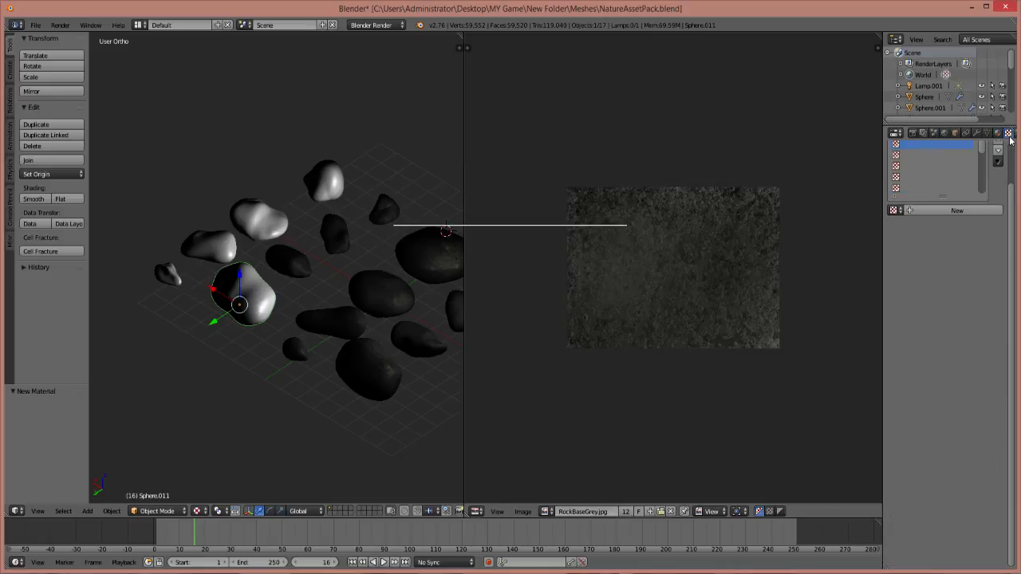
{"action": "left_click", "coordinate": [957, 210]}
Load RockBaseGrey.jpg from the Low Poly Textures folder as the image of Sphere.011's texture
{"action": "left_click", "coordinate": [978, 387]}
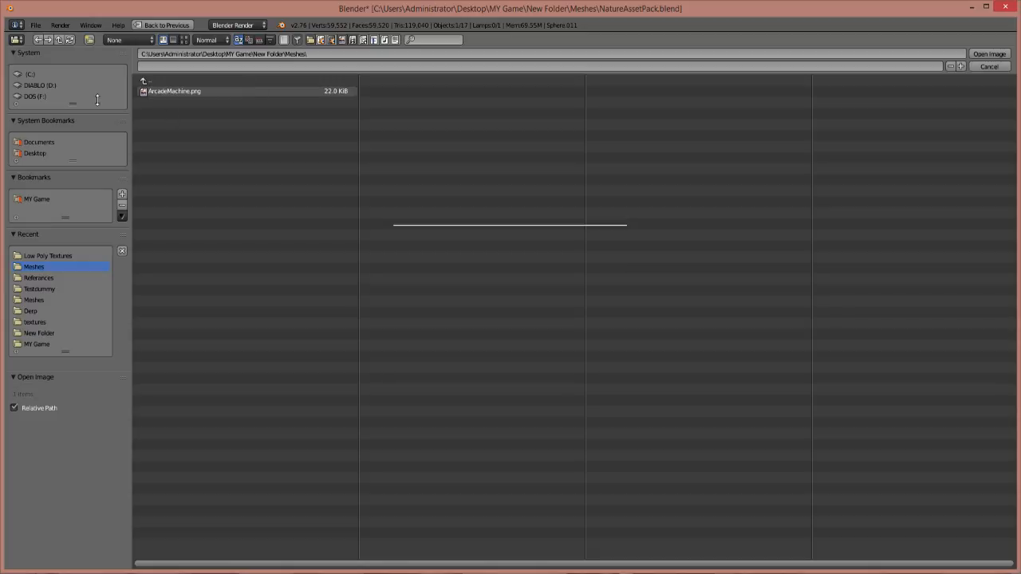
{"action": "left_click", "coordinate": [52, 256]}
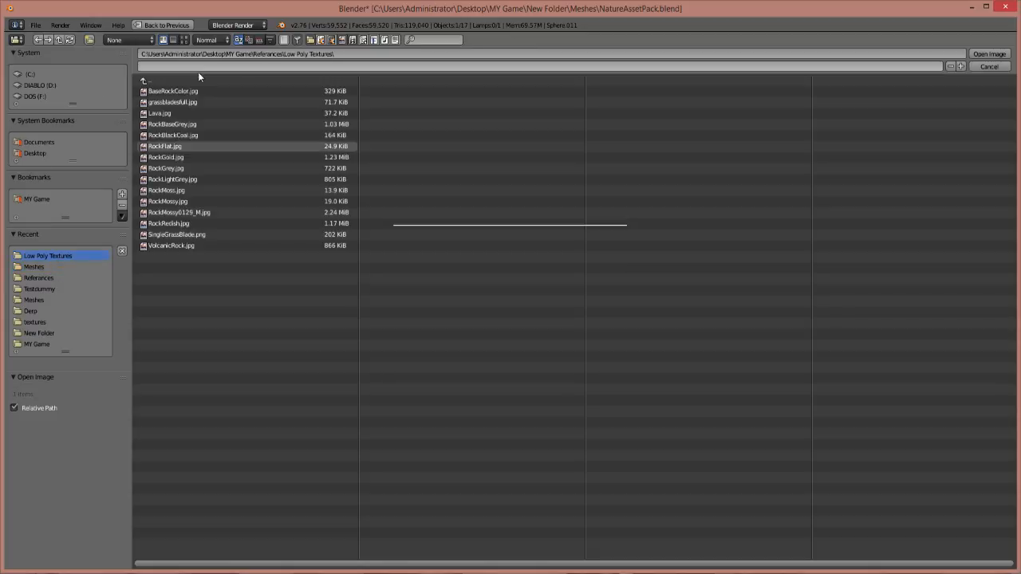
{"action": "left_click", "coordinate": [191, 124]}
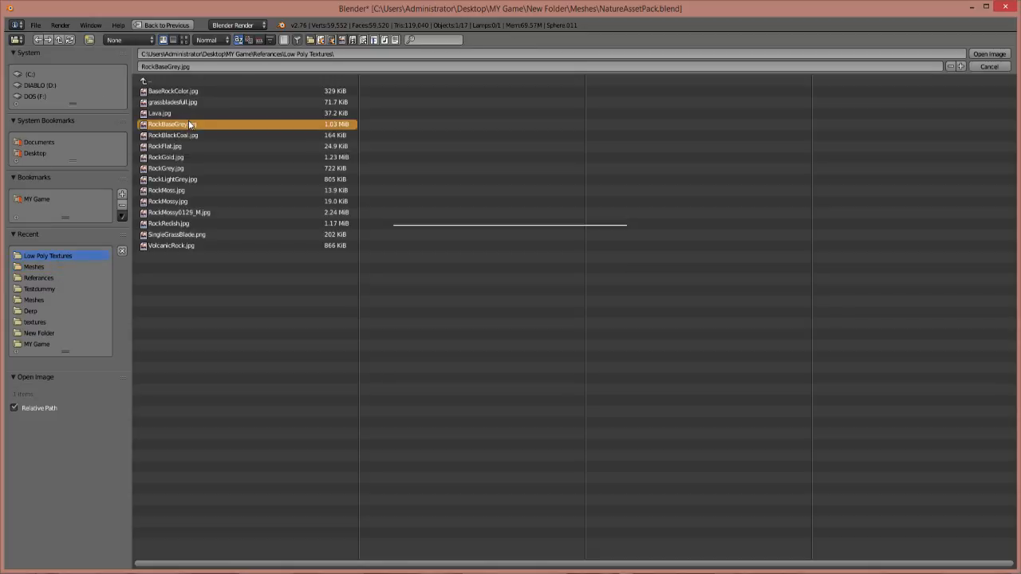
{"action": "double_click", "coordinate": [191, 123]}
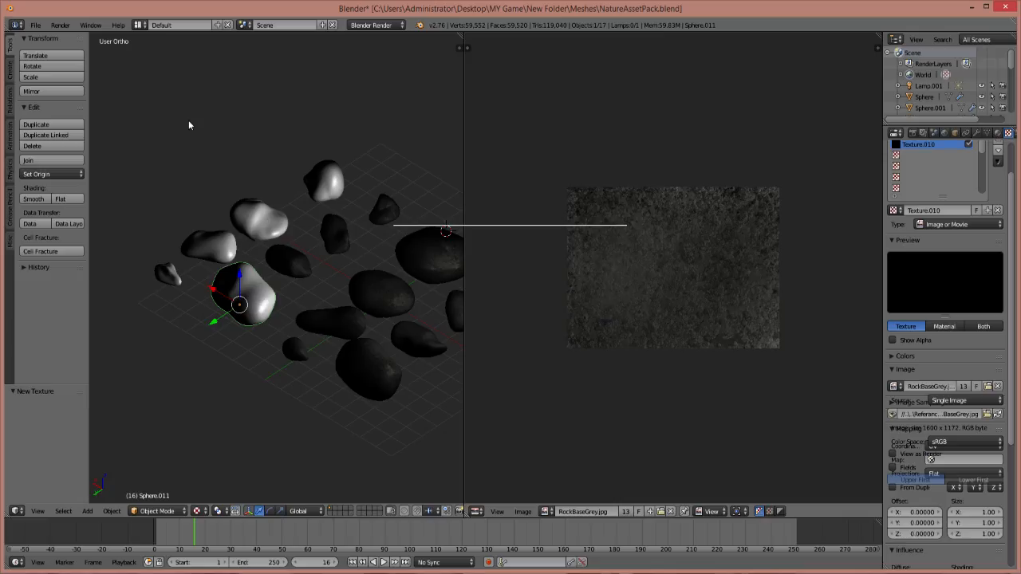
Unwrap Sphere.011 with Cube Projection in Edit Mode and set its texture's mapping to UVMap
{"action": "key", "text": "Tab"}
{"action": "key", "text": "u"}
{"action": "left_click", "coordinate": [239, 309]}
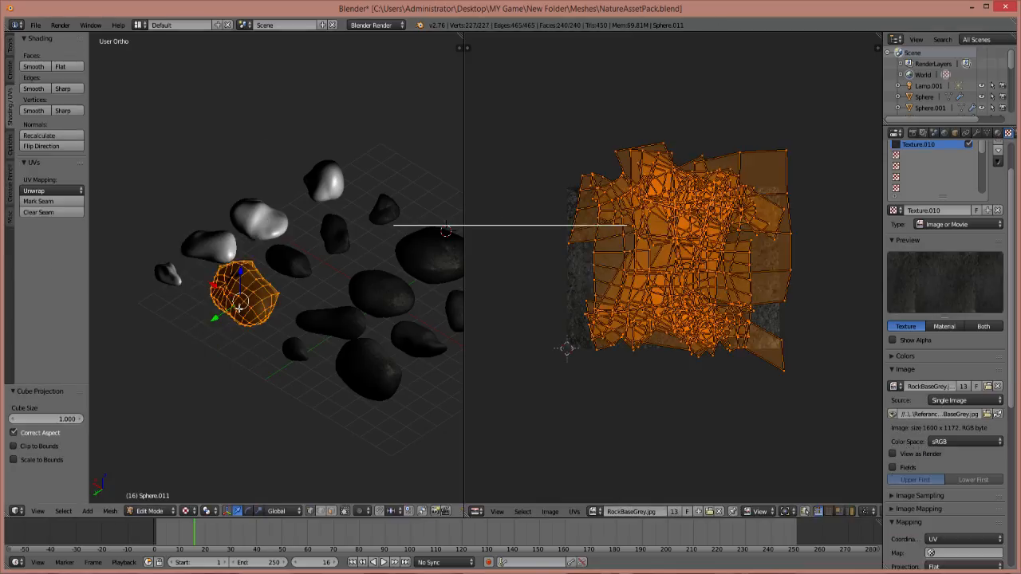
{"action": "left_click", "coordinate": [942, 552]}
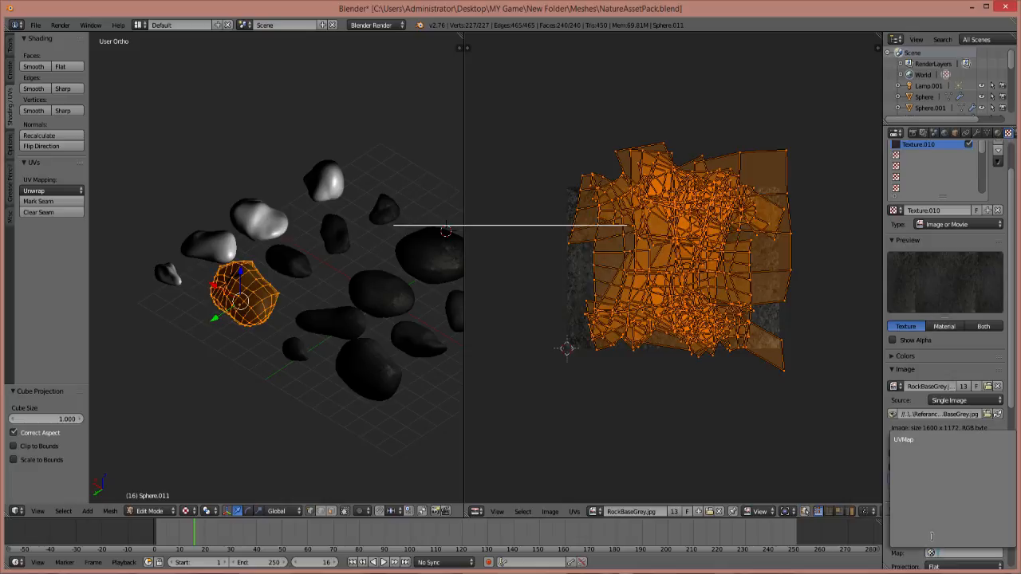
{"action": "left_click", "coordinate": [930, 442]}
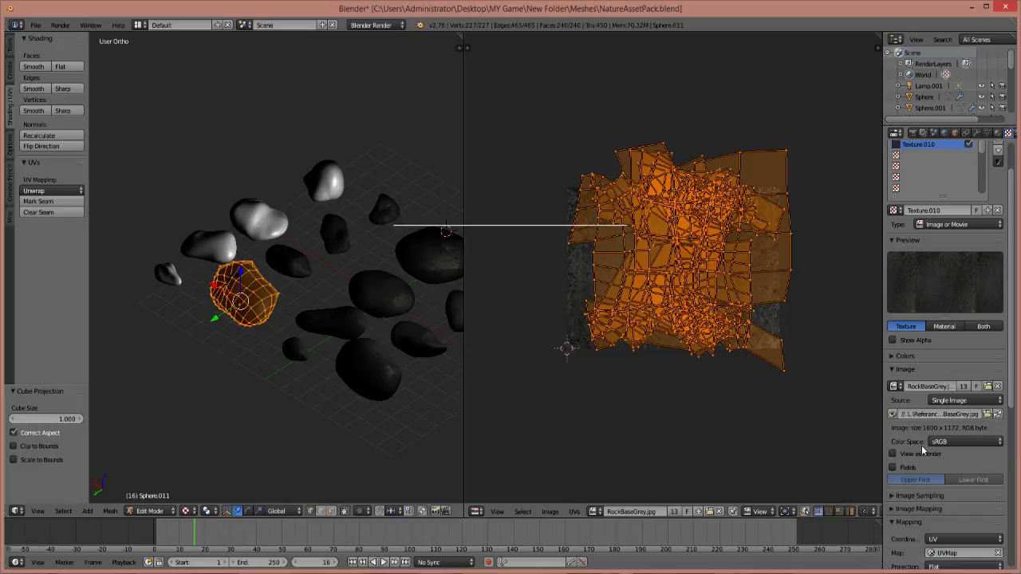
Assign the new material to all of Sphere.011's faces and return the rock to Object Mode
{"action": "scroll", "coordinate": [926, 449], "scroll_direction": "down", "scroll_amount": 2}
{"action": "scroll", "coordinate": [922, 450], "scroll_direction": "up", "scroll_amount": 3}
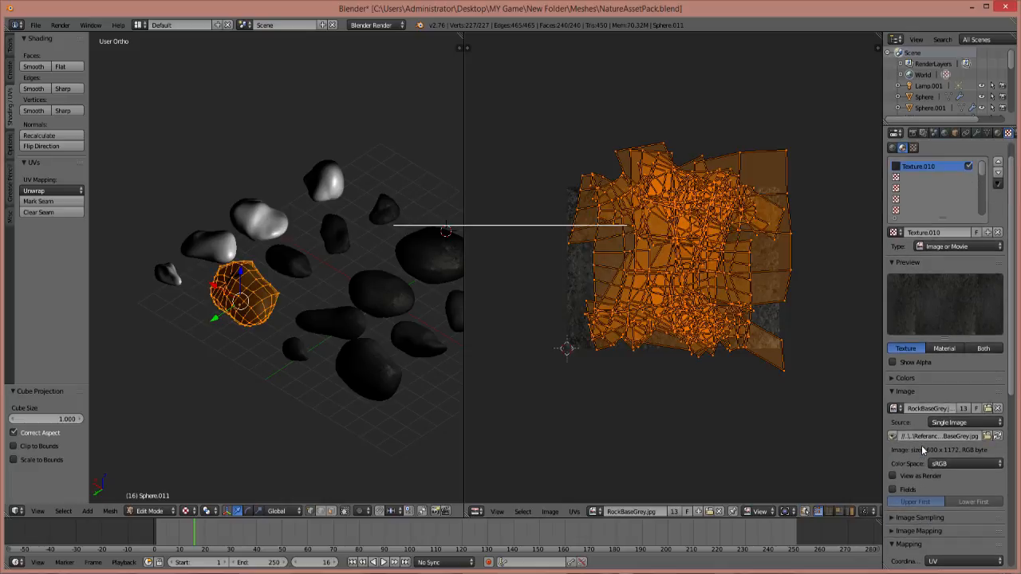
{"action": "left_click", "coordinate": [997, 133]}
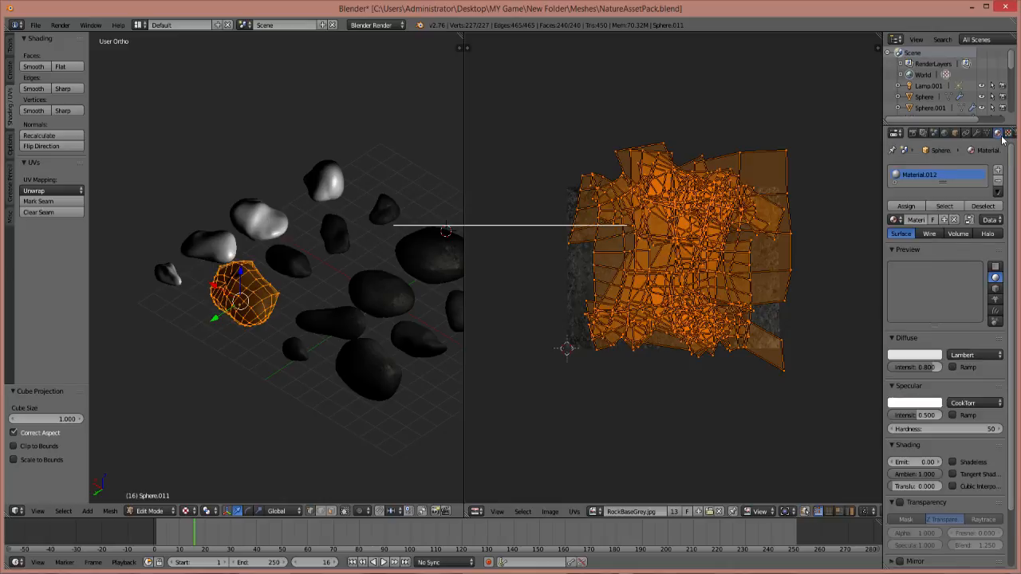
{"action": "left_click", "coordinate": [906, 205]}
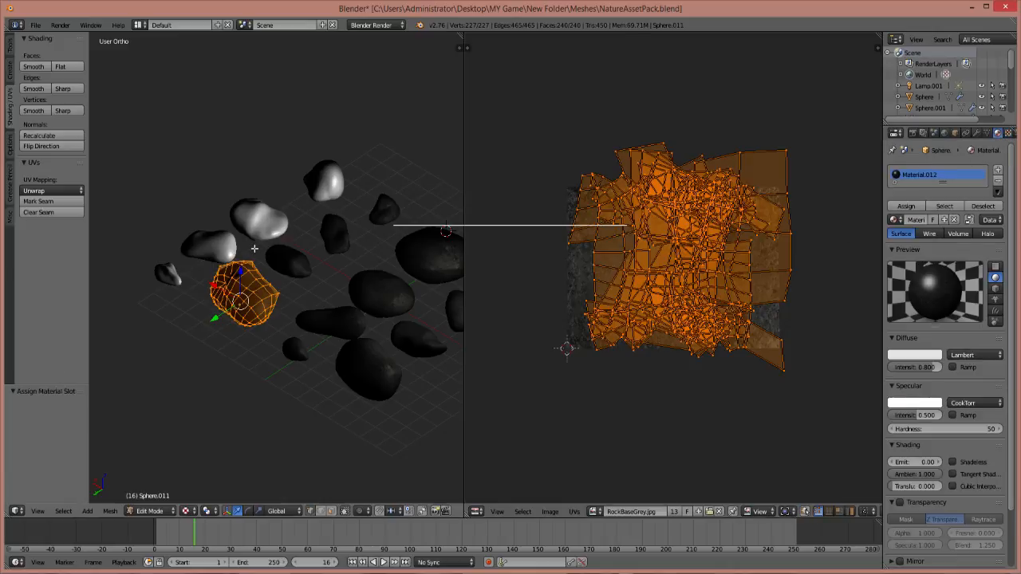
{"action": "key", "text": "Tab"}
Select the smallest white rock, Sphere.013, and give it a new material with a new texture
{"action": "right_click", "coordinate": [167, 274]}
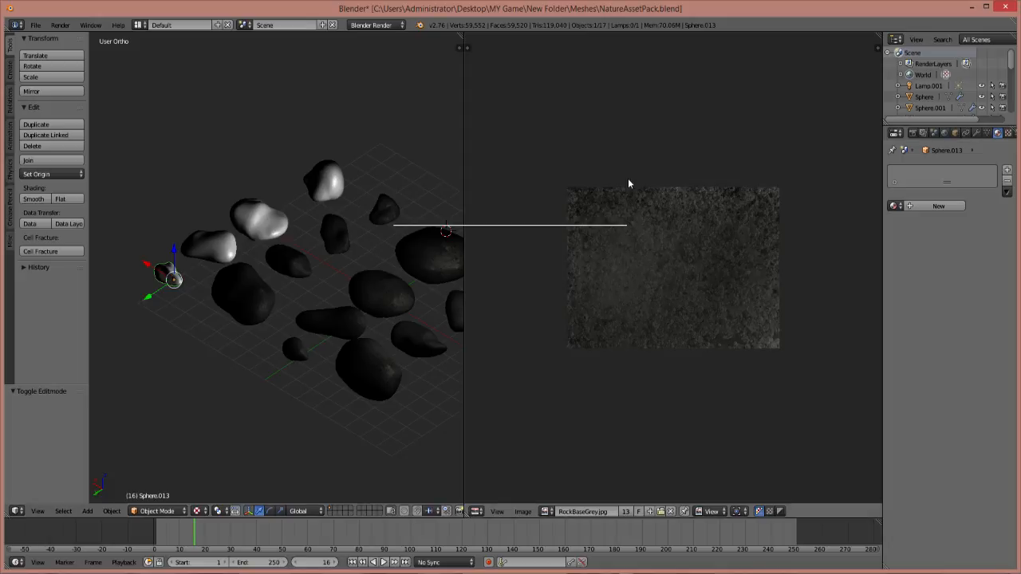
{"action": "left_click", "coordinate": [937, 207]}
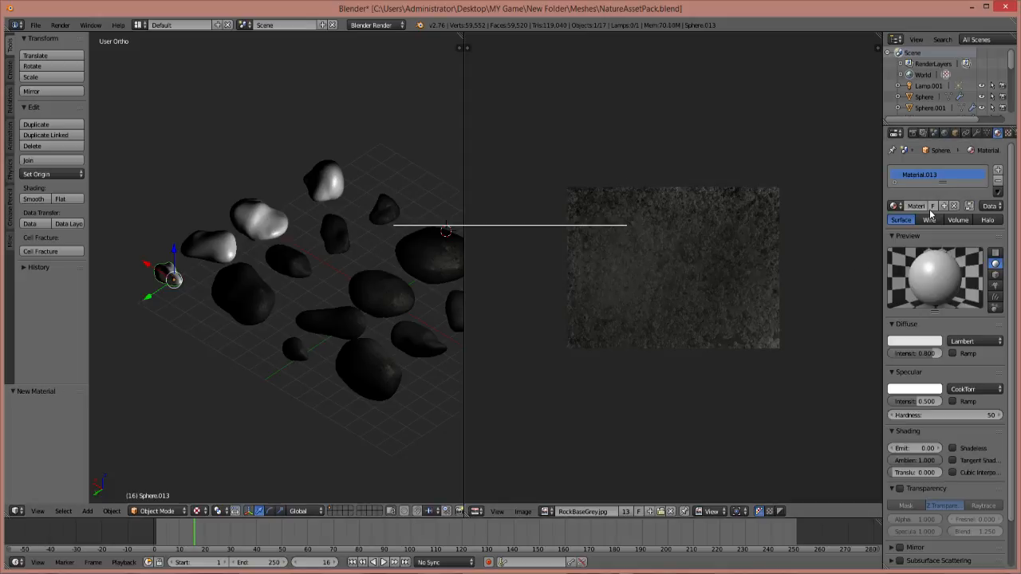
{"action": "left_click", "coordinate": [1008, 133]}
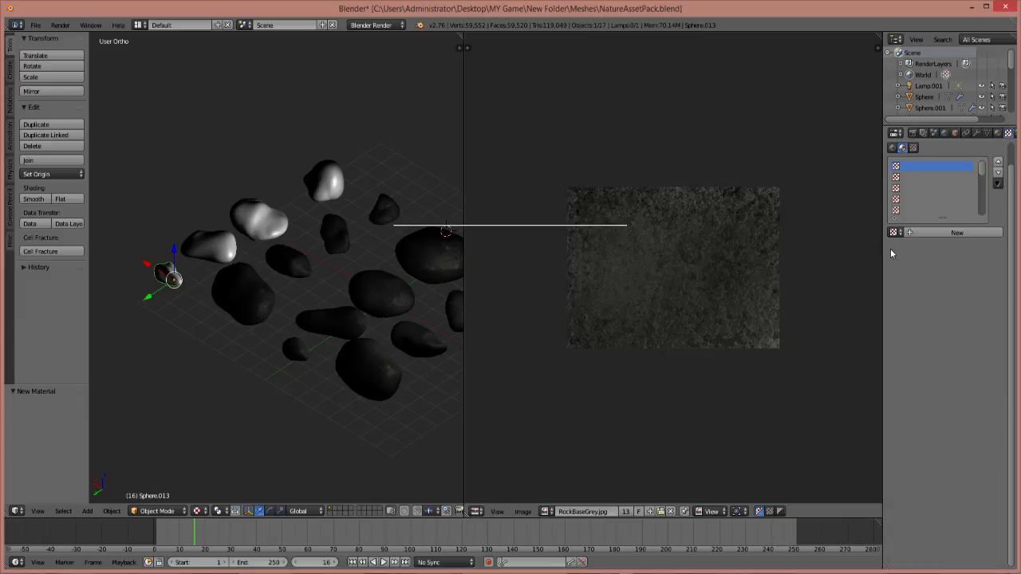
{"action": "left_click", "coordinate": [945, 232]}
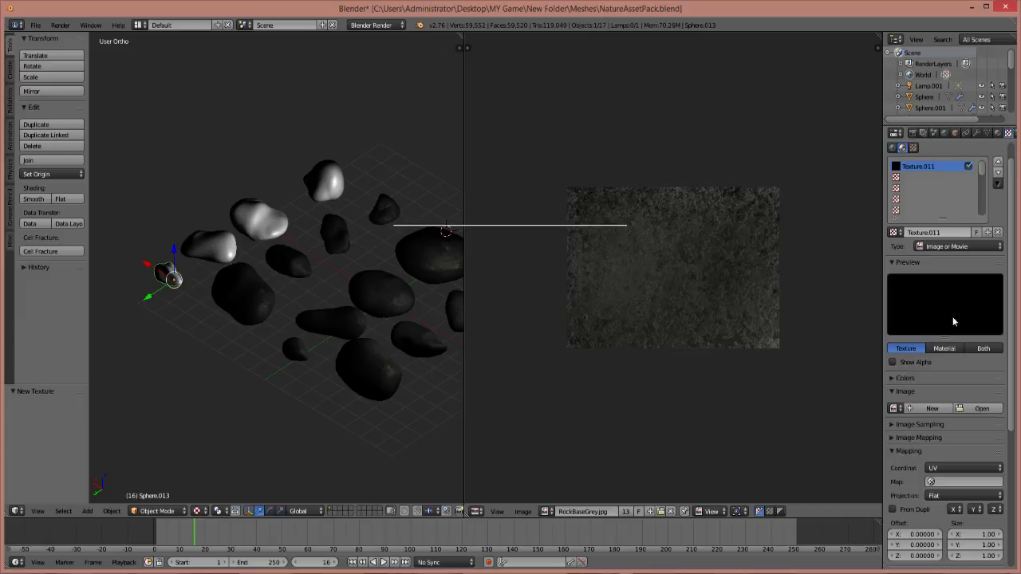
Load RockBaseGrey.jpg from the Low Poly Textures folder as the image of Sphere.013's texture
{"action": "left_click", "coordinate": [984, 412]}
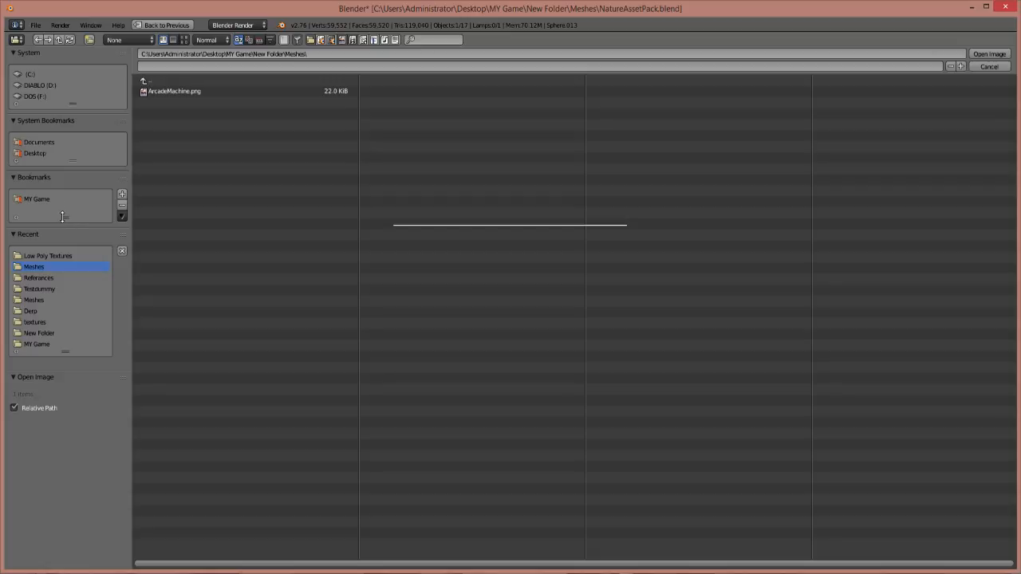
{"action": "left_click", "coordinate": [44, 254]}
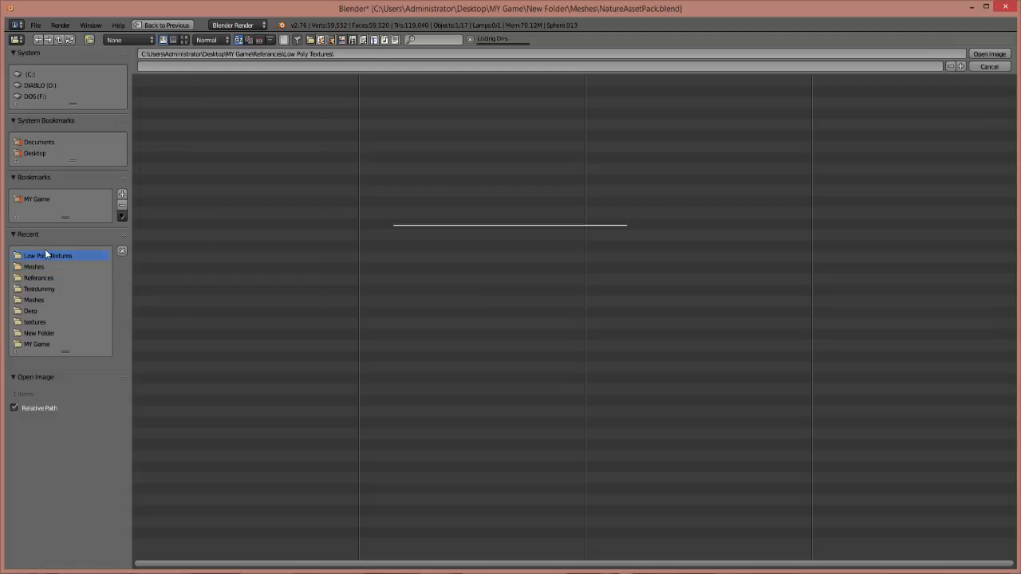
{"action": "double_click", "coordinate": [171, 123]}
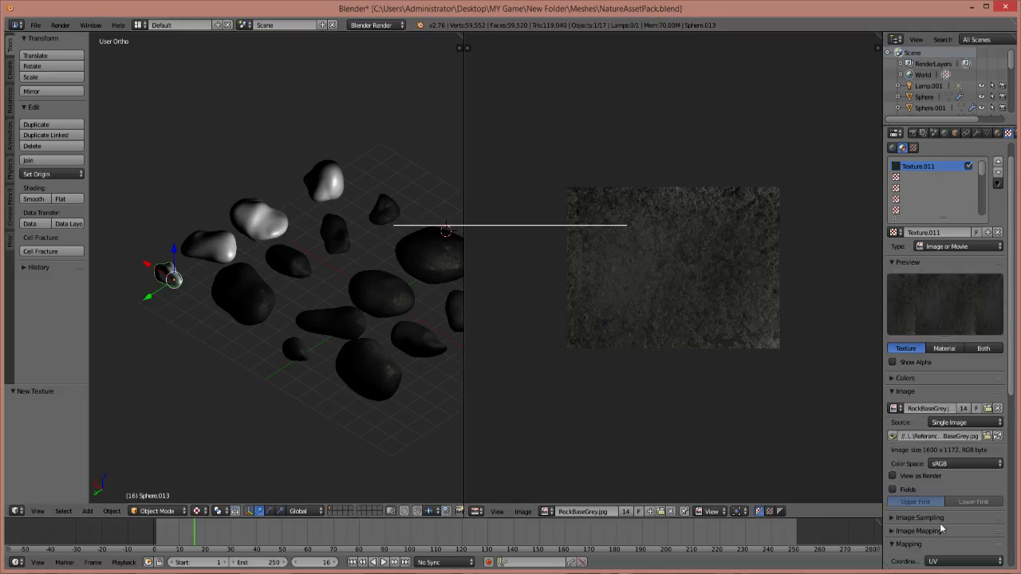
Unwrap Sphere.013 with Cube Projection in Edit Mode and set its texture's mapping to UVMap
{"action": "scroll", "coordinate": [942, 533], "scroll_direction": "down", "scroll_amount": 3}
{"action": "key", "text": "Tab"}
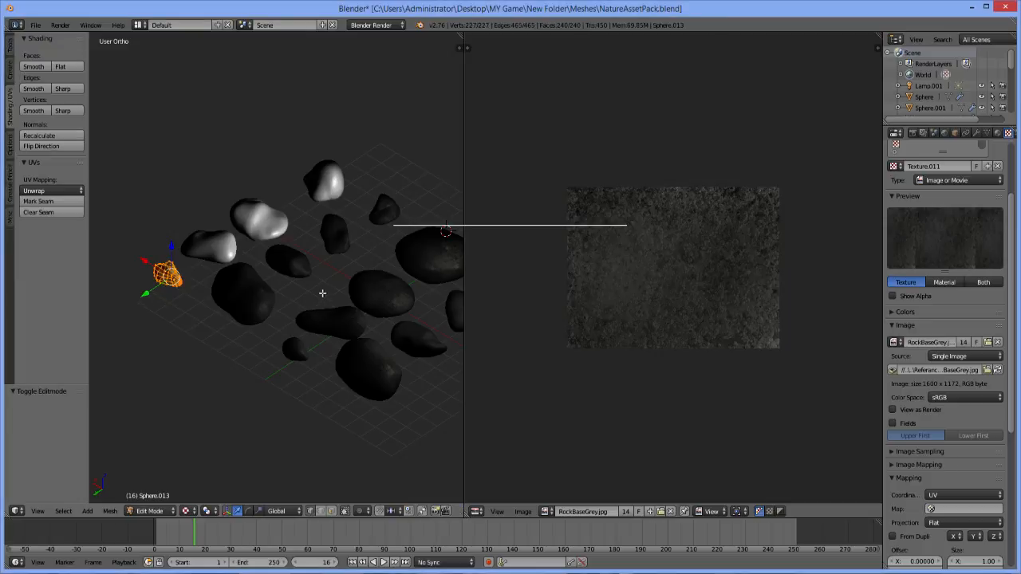
{"action": "key", "text": "u"}
{"action": "left_click", "coordinate": [316, 294]}
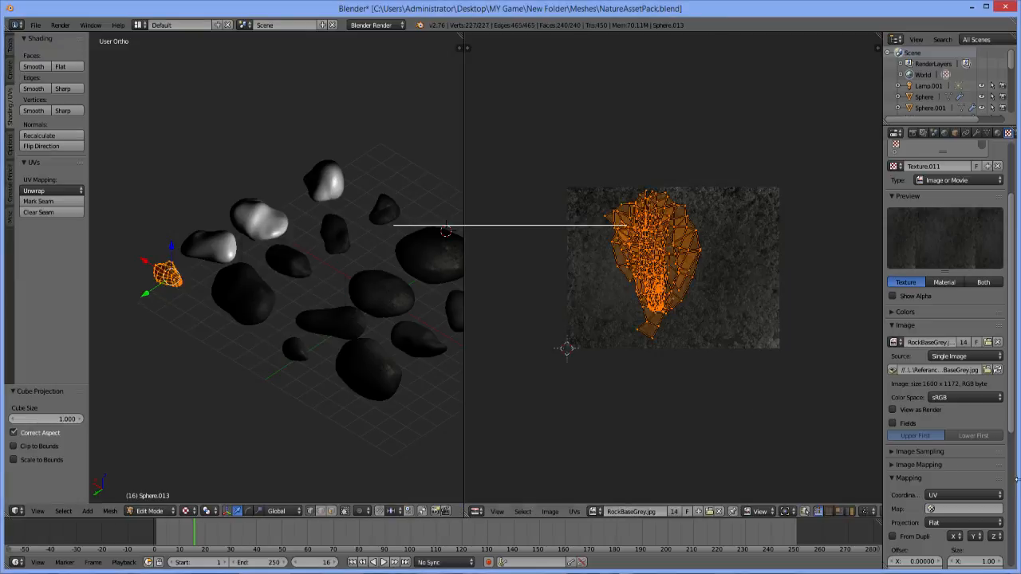
{"action": "scroll", "coordinate": [997, 466], "scroll_direction": "down", "scroll_amount": 2}
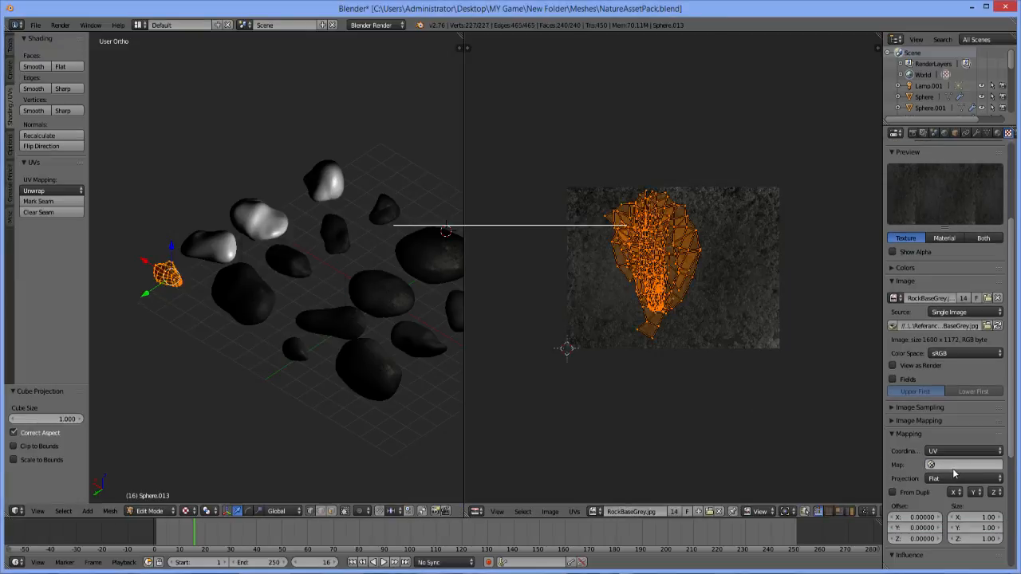
{"action": "left_click", "coordinate": [954, 465]}
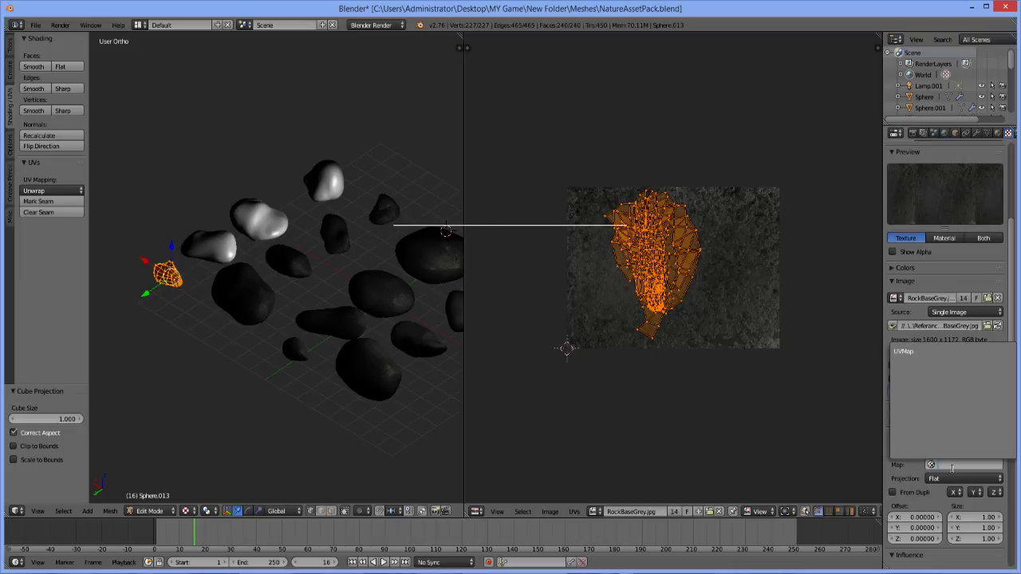
{"action": "left_click", "coordinate": [911, 352]}
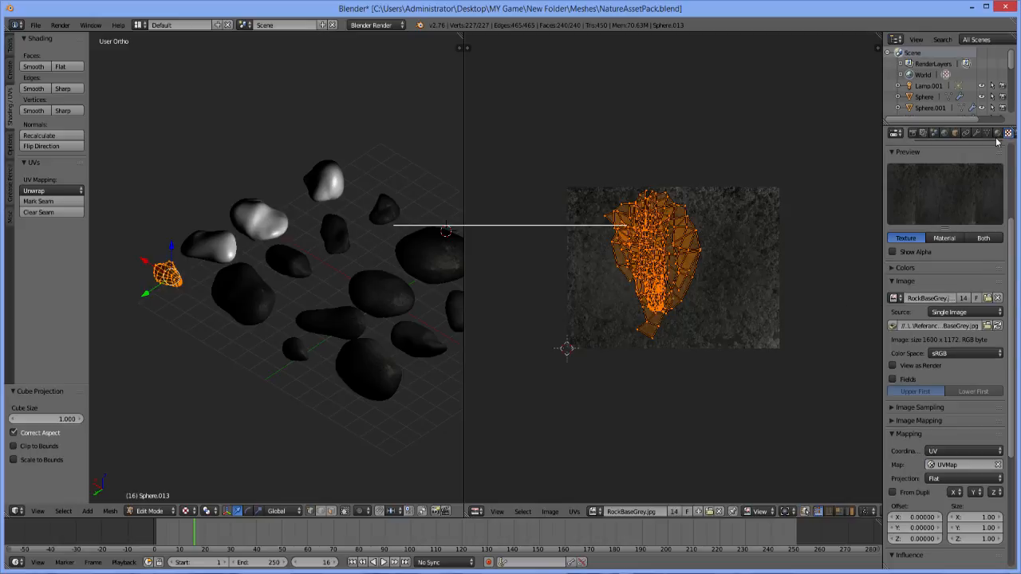
With all of Sphere.013's faces selected, assign the new material to them and return the rock to Object Mode
{"action": "left_click", "coordinate": [997, 132]}
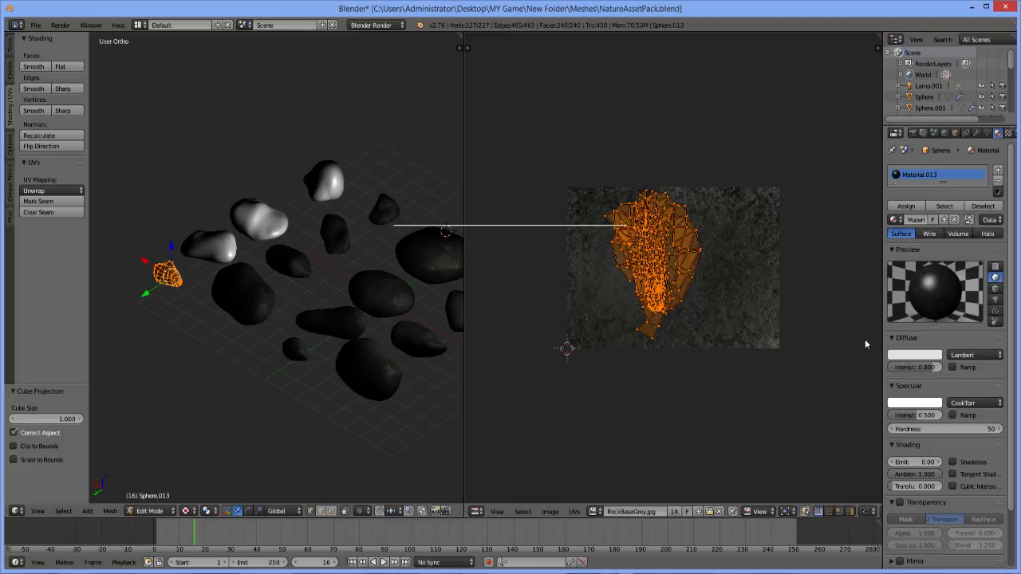
{"action": "left_click", "coordinate": [196, 254]}
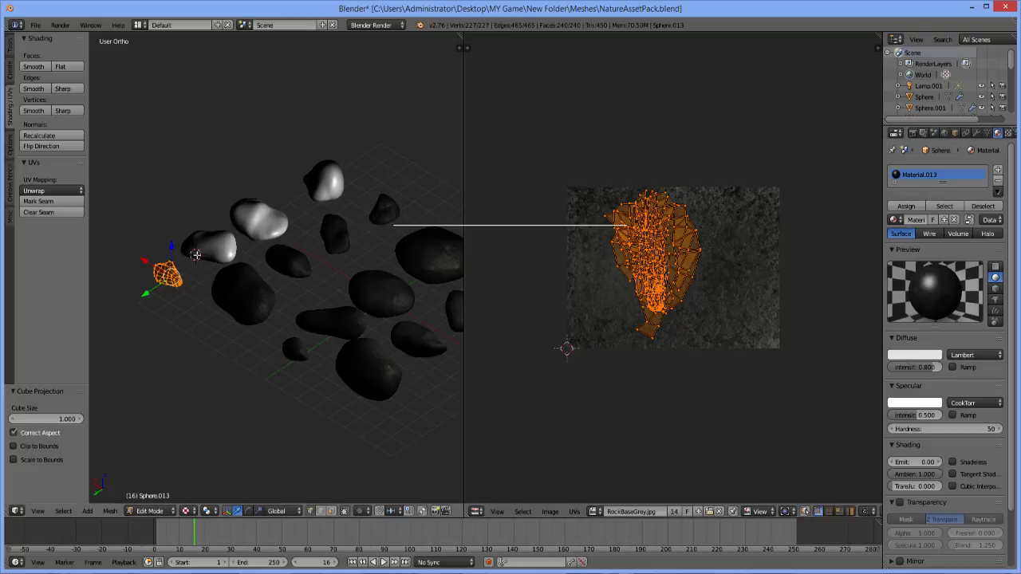
{"action": "right_click", "coordinate": [196, 255]}
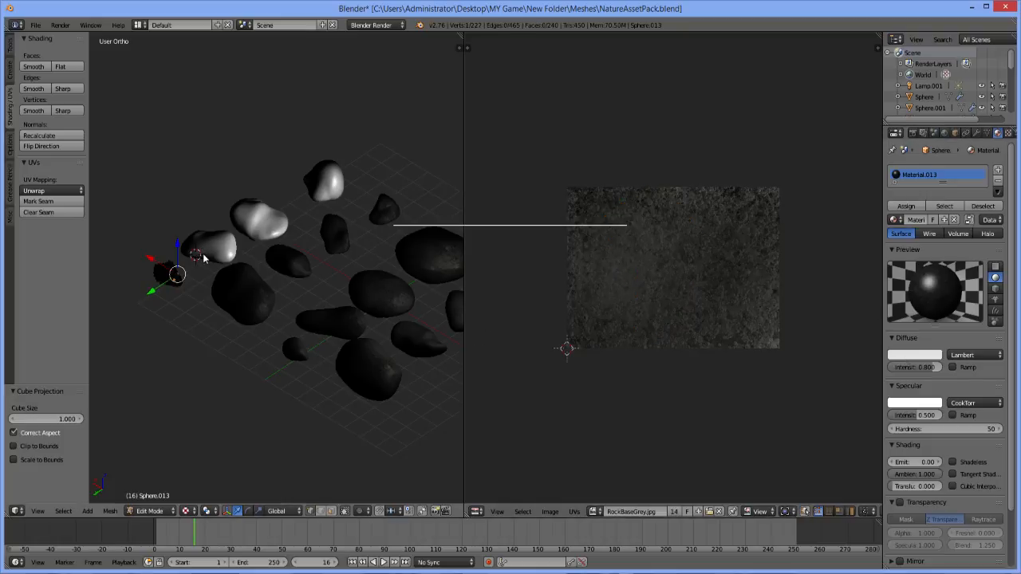
{"action": "key", "text": "Tab"}
{"action": "key", "text": "Tab"}
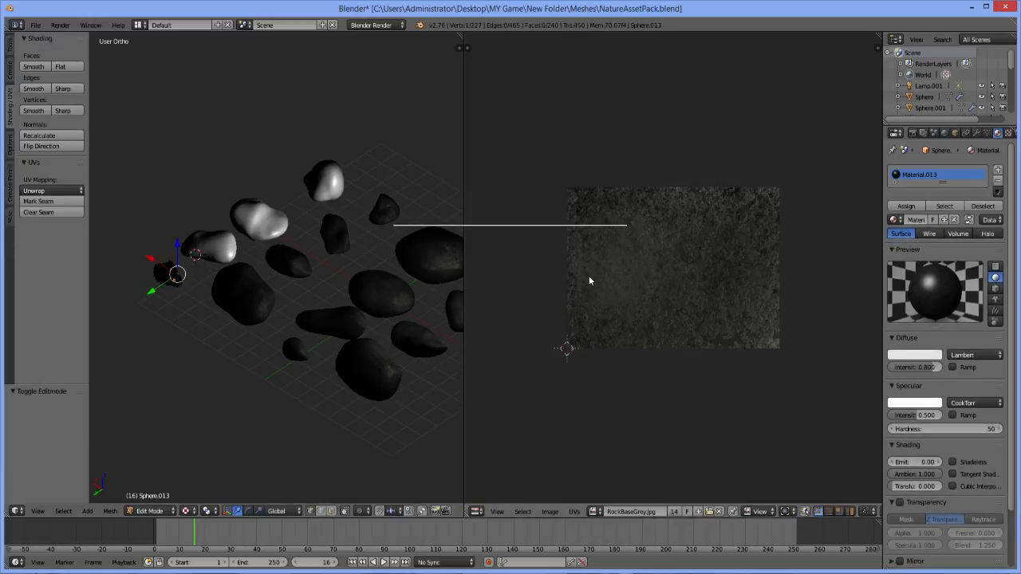
{"action": "key", "text": "a"}
{"action": "key", "text": "a"}
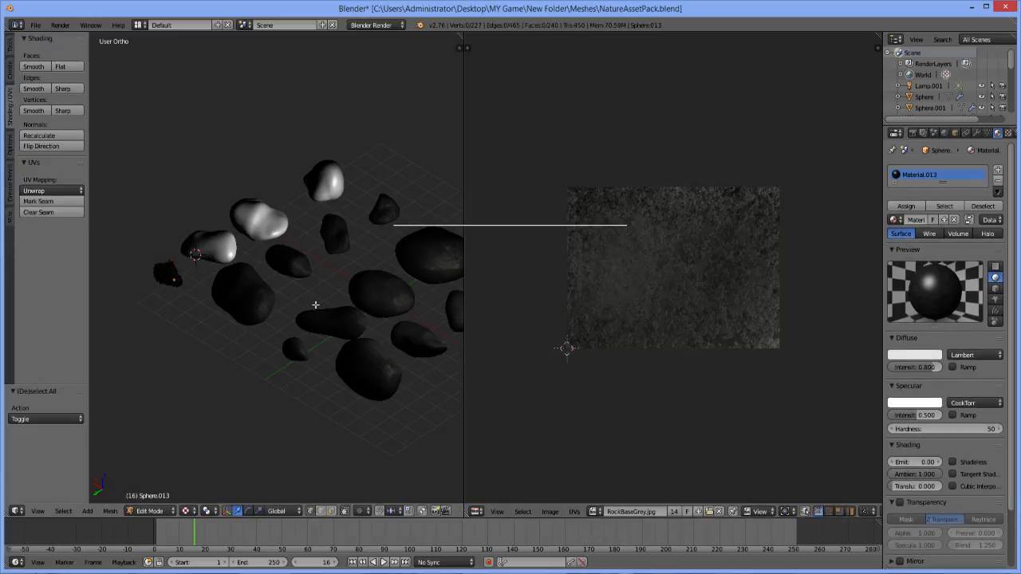
{"action": "key", "text": "a"}
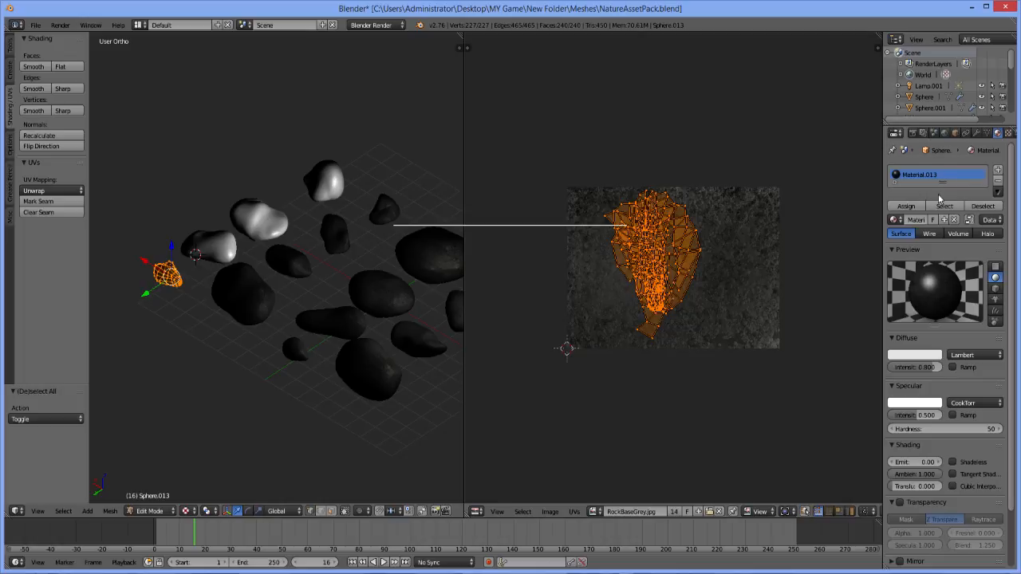
{"action": "left_click", "coordinate": [906, 206]}
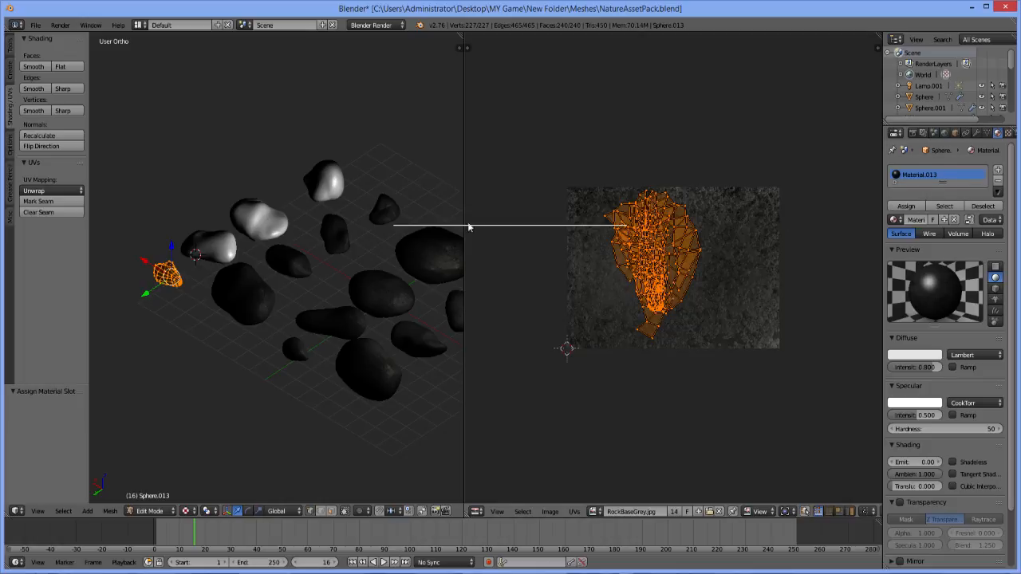
{"action": "key", "text": "Tab"}
Select the white rock Sphere.014, give it a new material with a new texture, and collapse the texture's Preview and Influence settings
{"action": "right_click", "coordinate": [201, 254]}
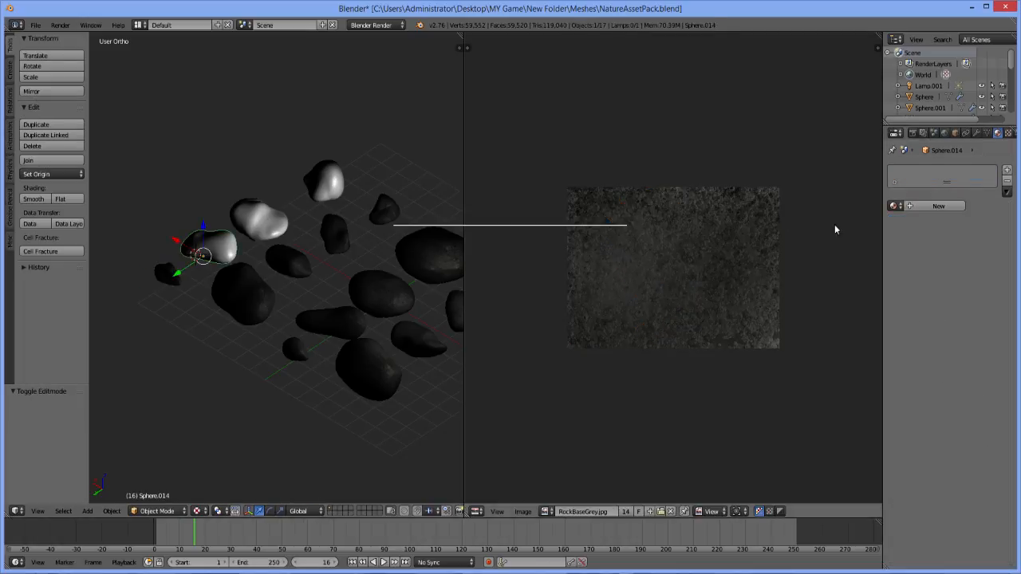
{"action": "left_click", "coordinate": [925, 206]}
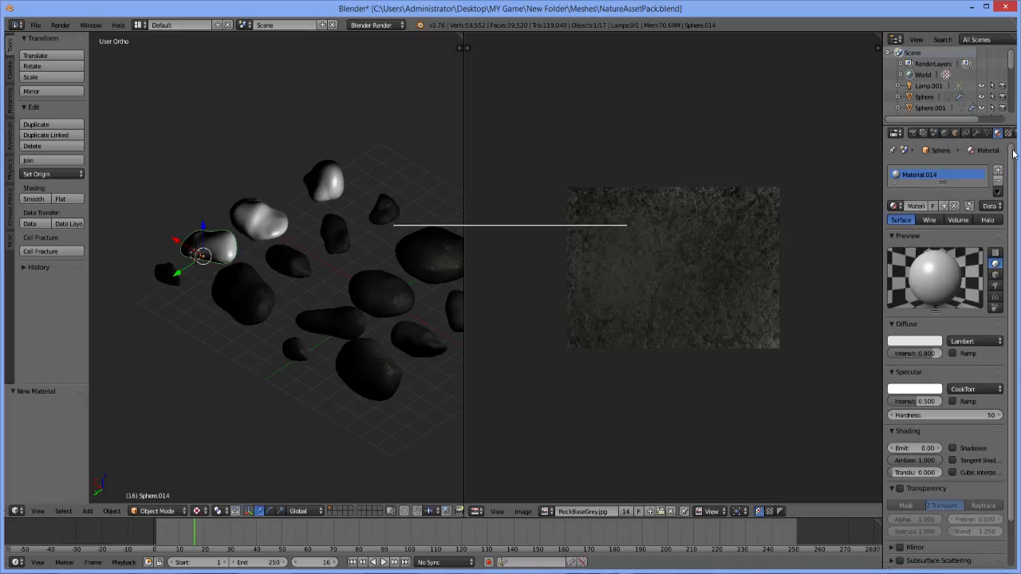
{"action": "left_click", "coordinate": [1006, 133]}
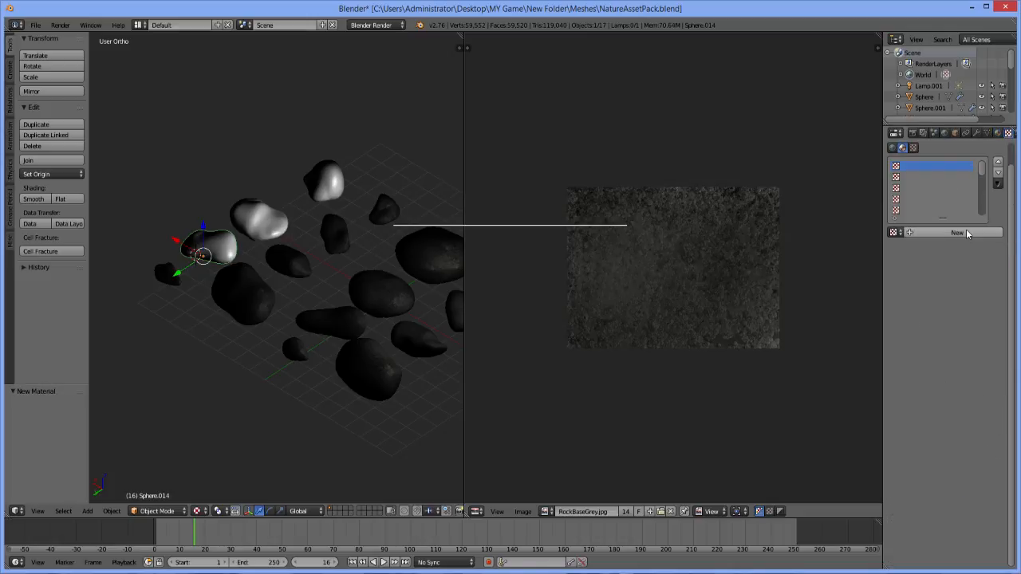
{"action": "left_click", "coordinate": [931, 232]}
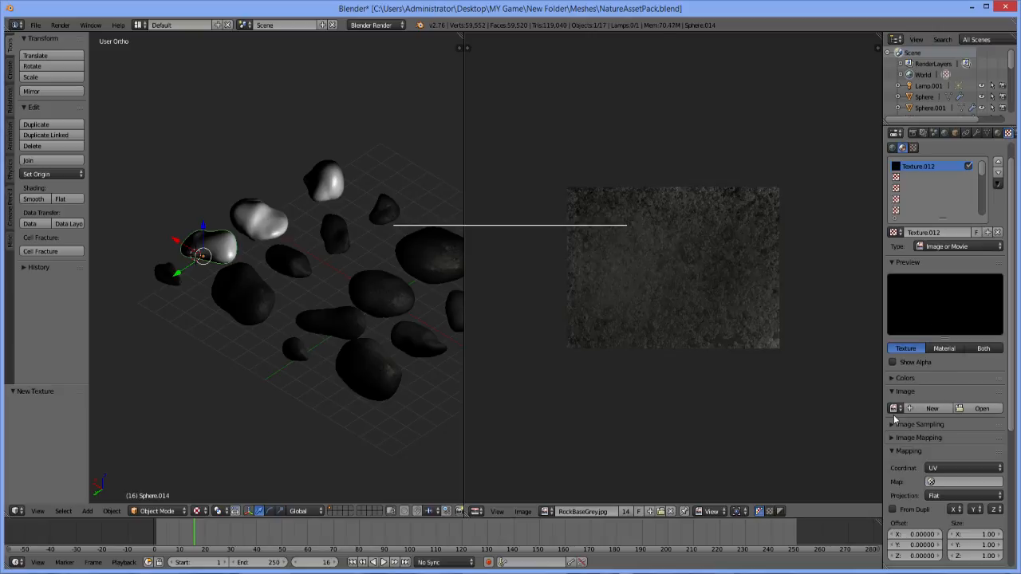
{"action": "left_click", "coordinate": [896, 264]}
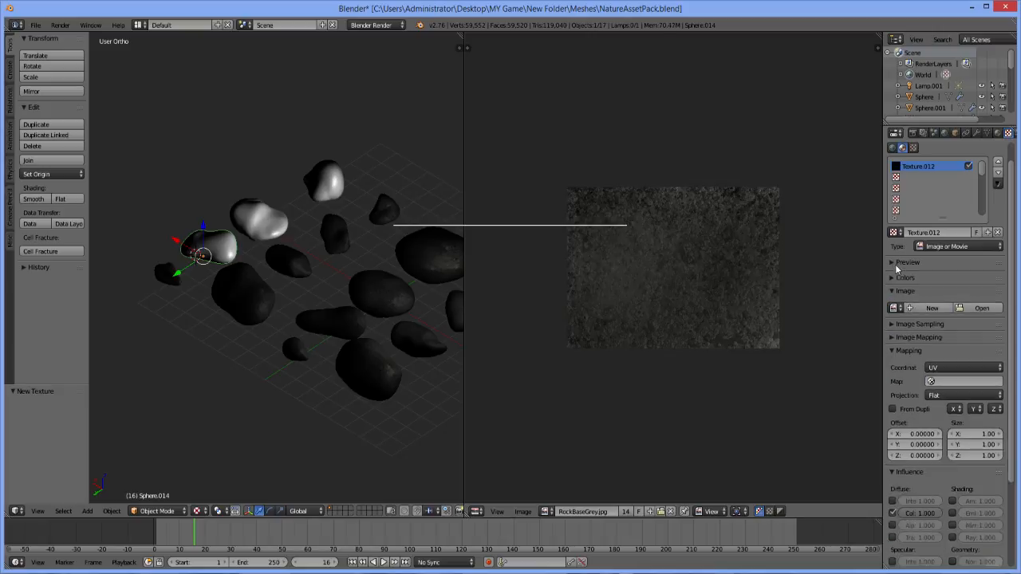
{"action": "left_click", "coordinate": [889, 474]}
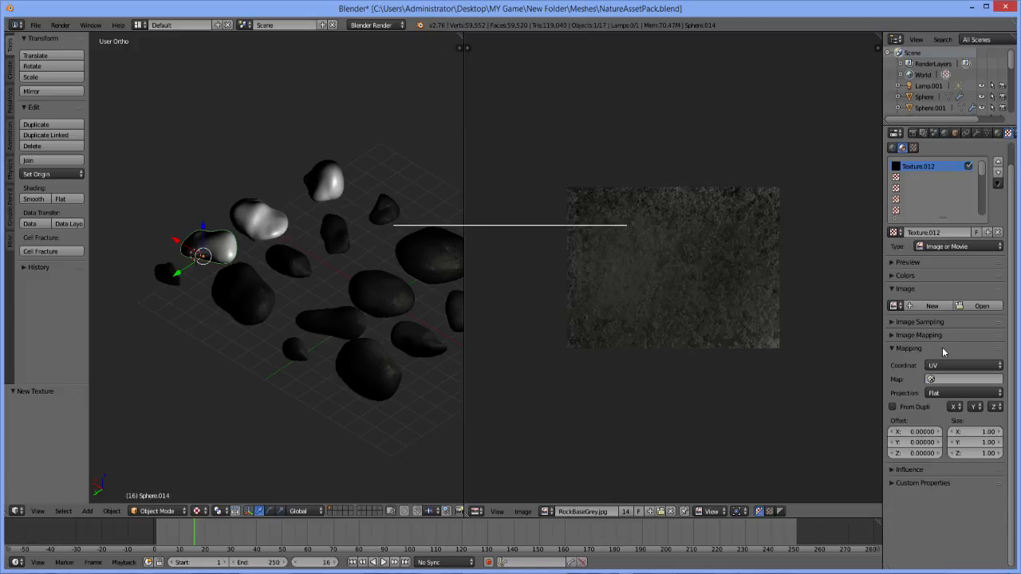
Load RockBaseGrey.jpg from the Low Poly Textures folder as the image of Sphere.014's texture, clearing the file browser's recent folders list
{"action": "left_click", "coordinate": [981, 305]}
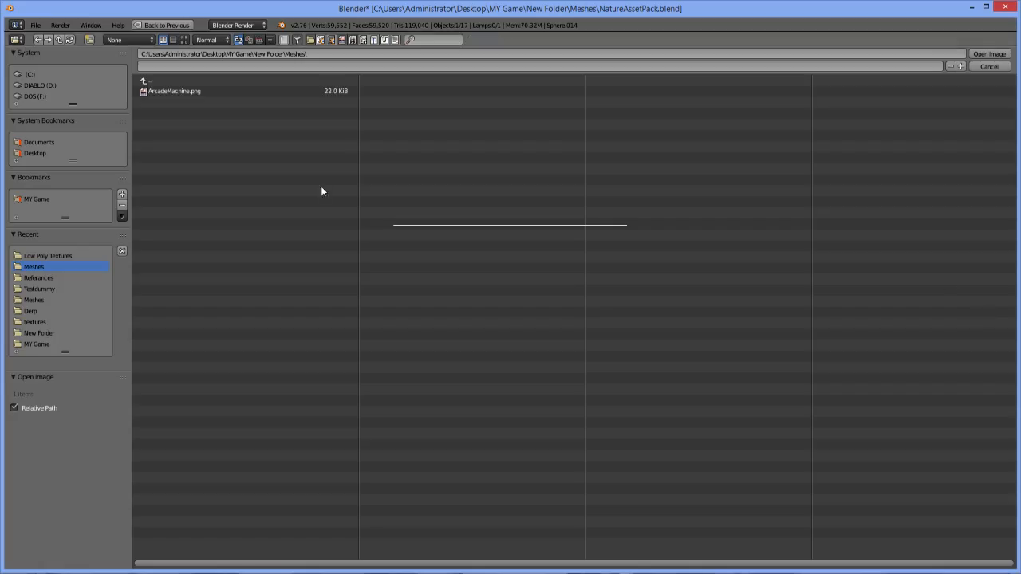
{"action": "left_click", "coordinate": [36, 256]}
{"action": "left_click", "coordinate": [121, 253]}
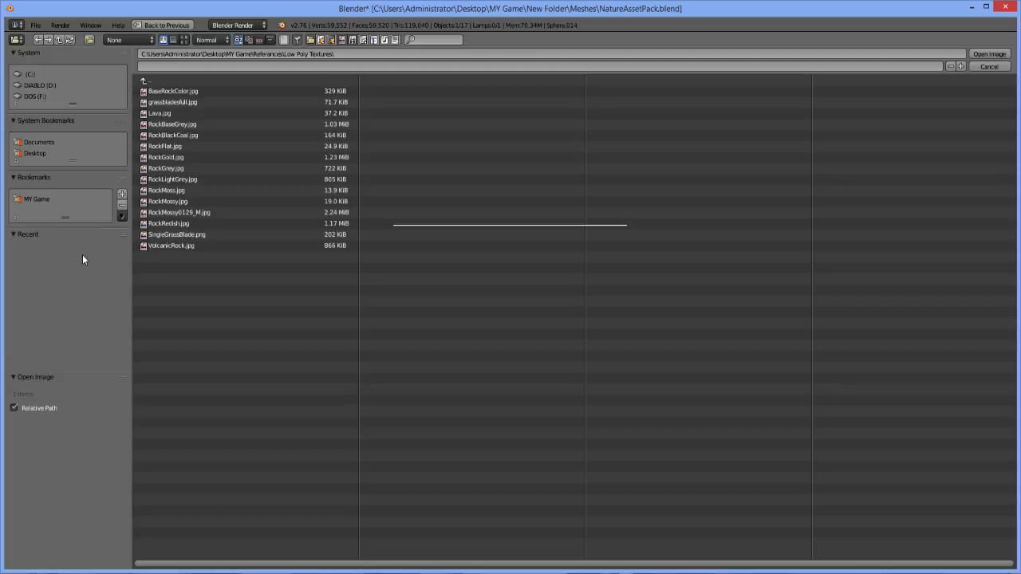
{"action": "double_click", "coordinate": [212, 125]}
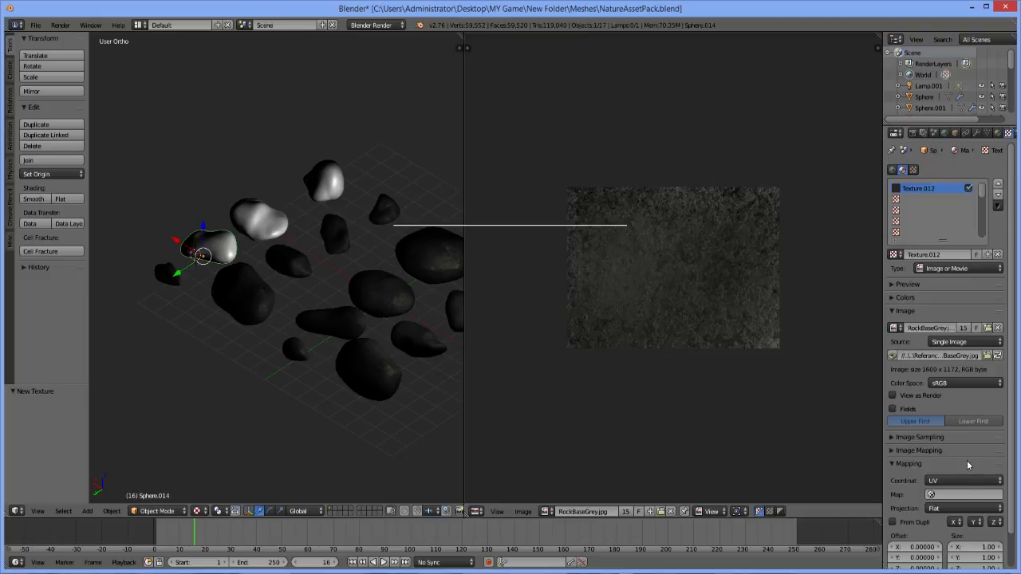
Unwrap Sphere.014 with Cube Projection in Edit Mode and set its texture's mapping to UVMap
{"action": "left_click", "coordinate": [946, 494]}
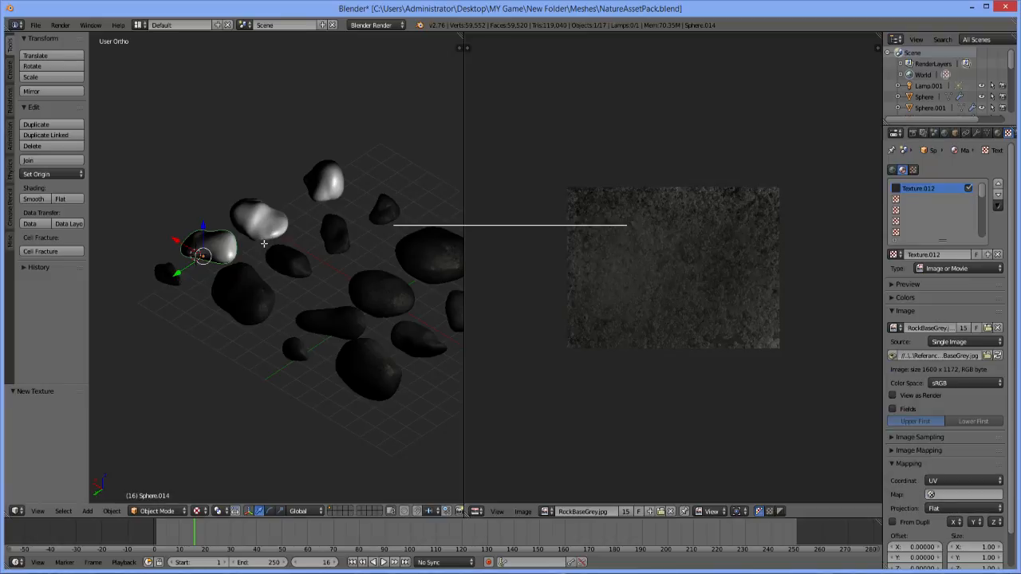
{"action": "key", "text": "Tab"}
{"action": "key", "text": "u"}
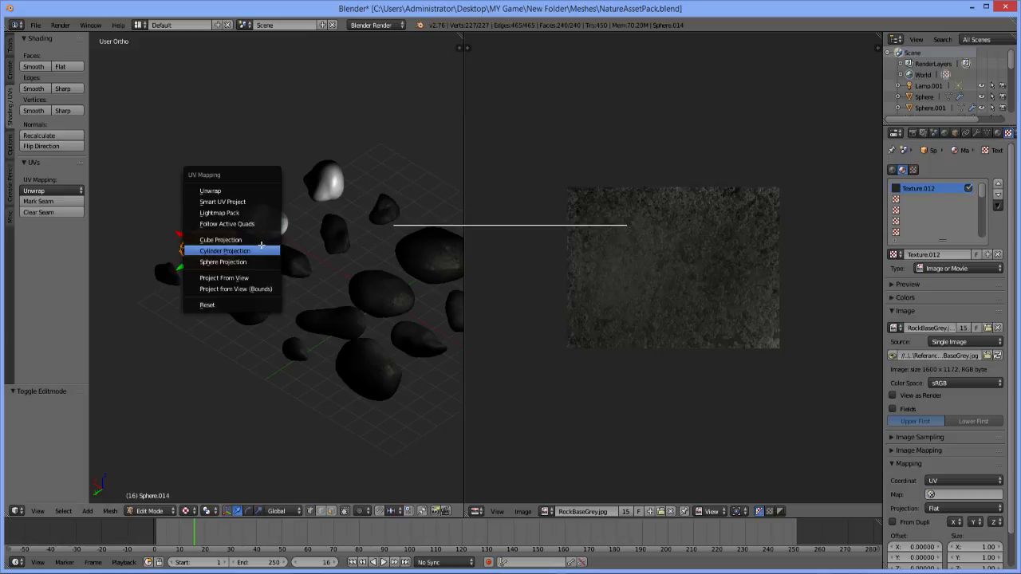
{"action": "left_click", "coordinate": [250, 239]}
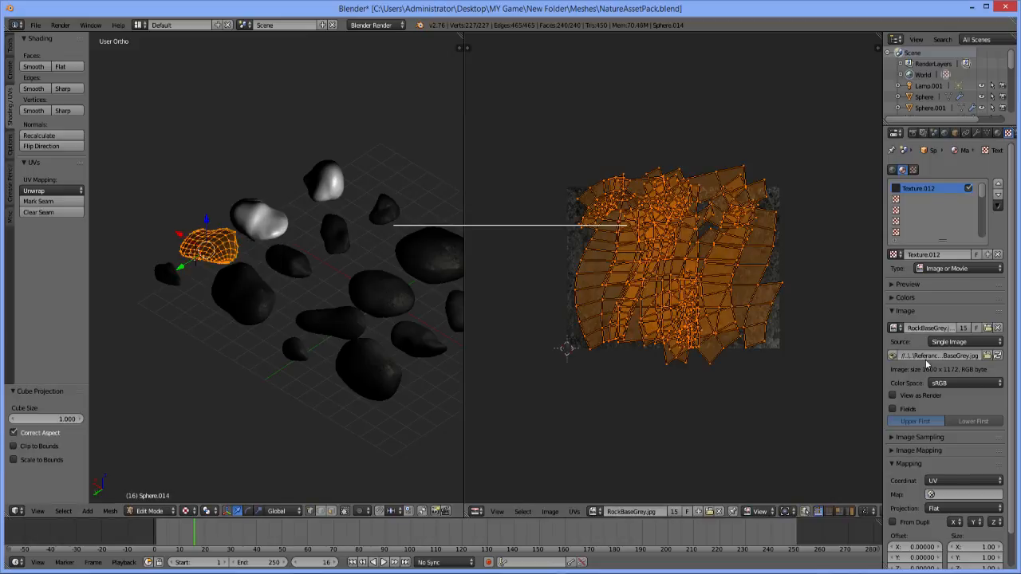
{"action": "left_click", "coordinate": [952, 494]}
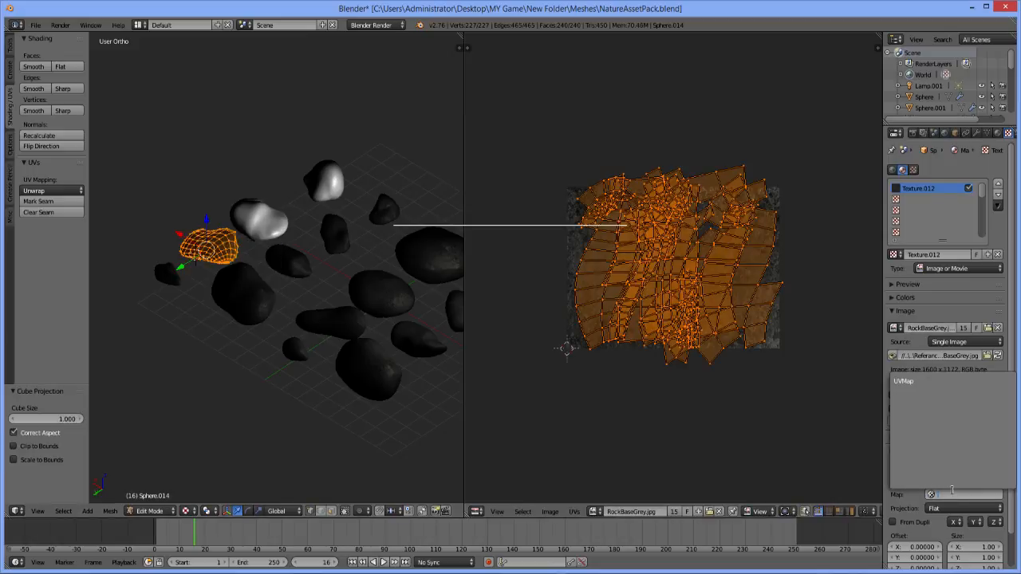
{"action": "left_click", "coordinate": [918, 384]}
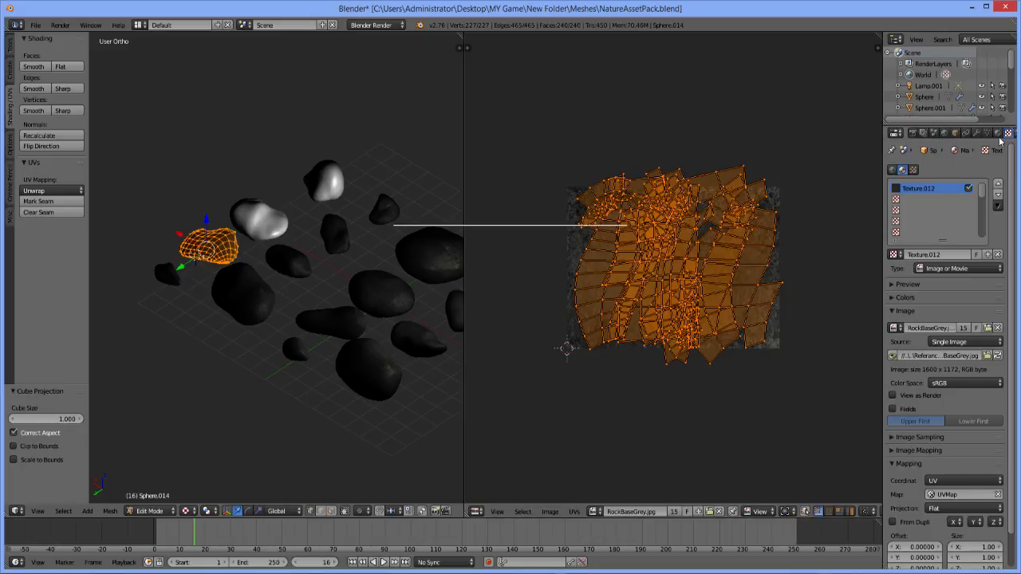
Assign the new material to all of Sphere.014's selected faces and return the rock to Object Mode
{"action": "left_click", "coordinate": [997, 132]}
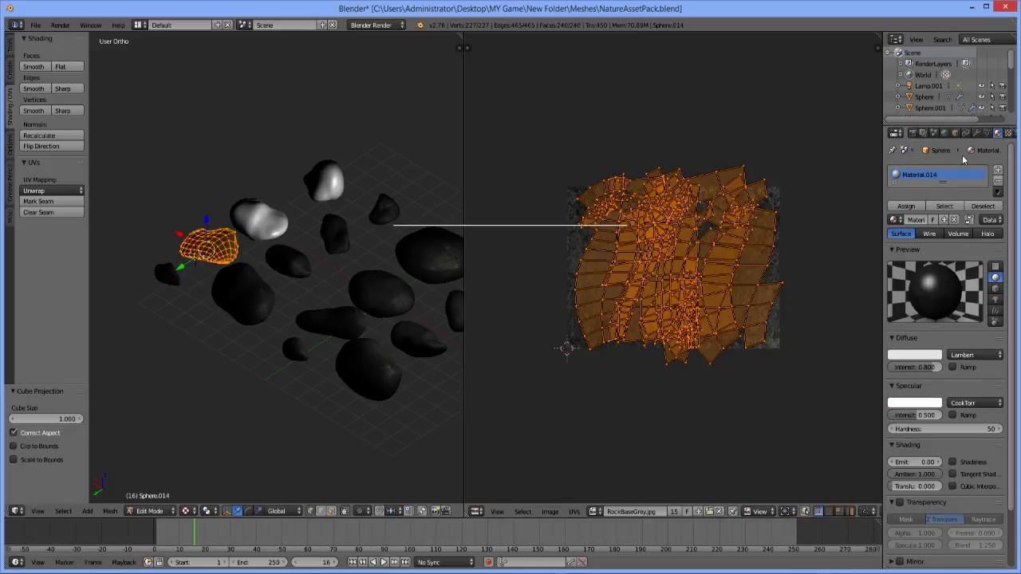
{"action": "left_click", "coordinate": [906, 206]}
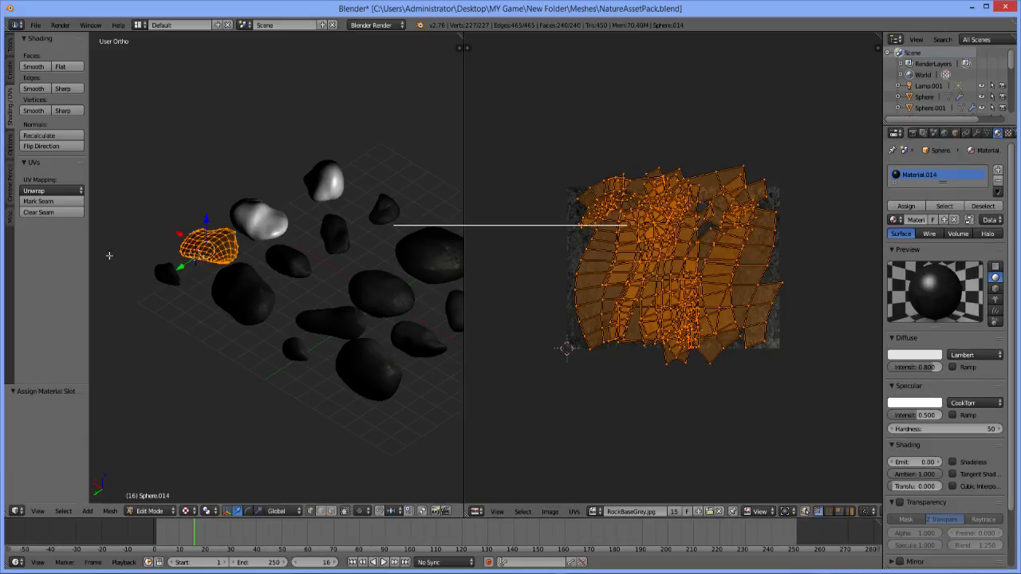
{"action": "key", "text": "Tab"}
Select the white rock Sphere.015 and give it a new material with a new texture
{"action": "right_click", "coordinate": [250, 233]}
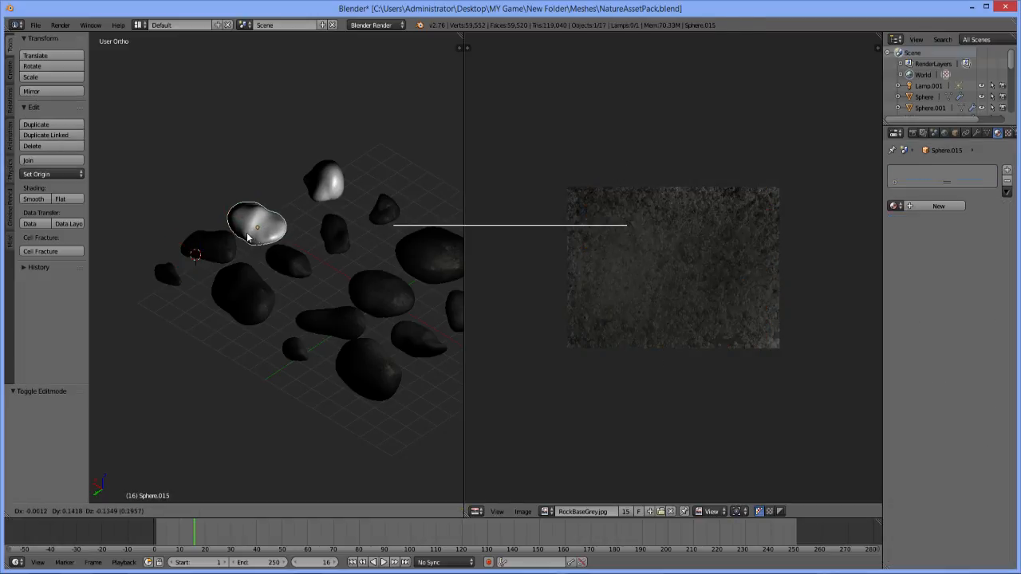
{"action": "key", "text": "u"}
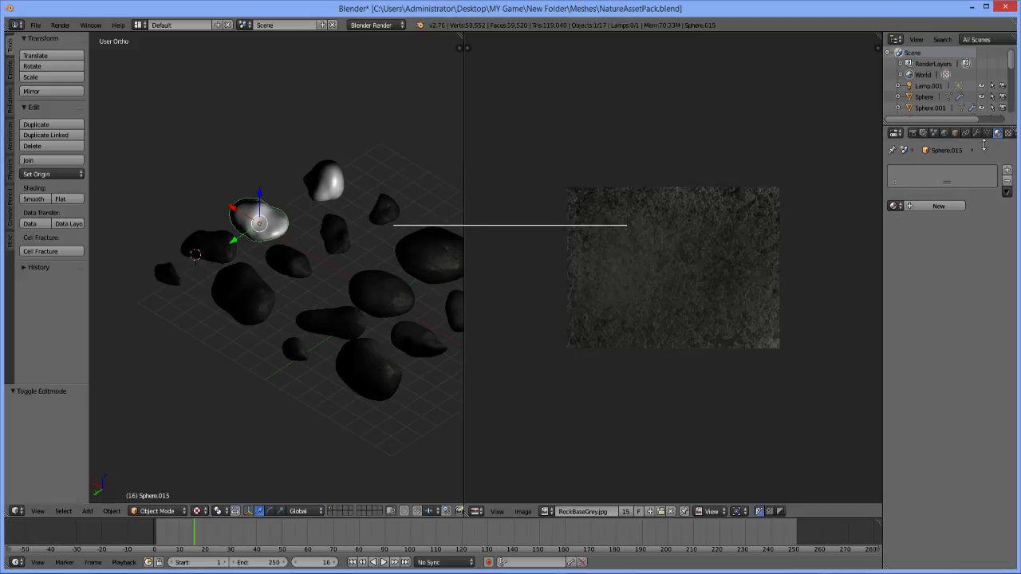
{"action": "left_click", "coordinate": [938, 206]}
{"action": "left_click", "coordinate": [1010, 134]}
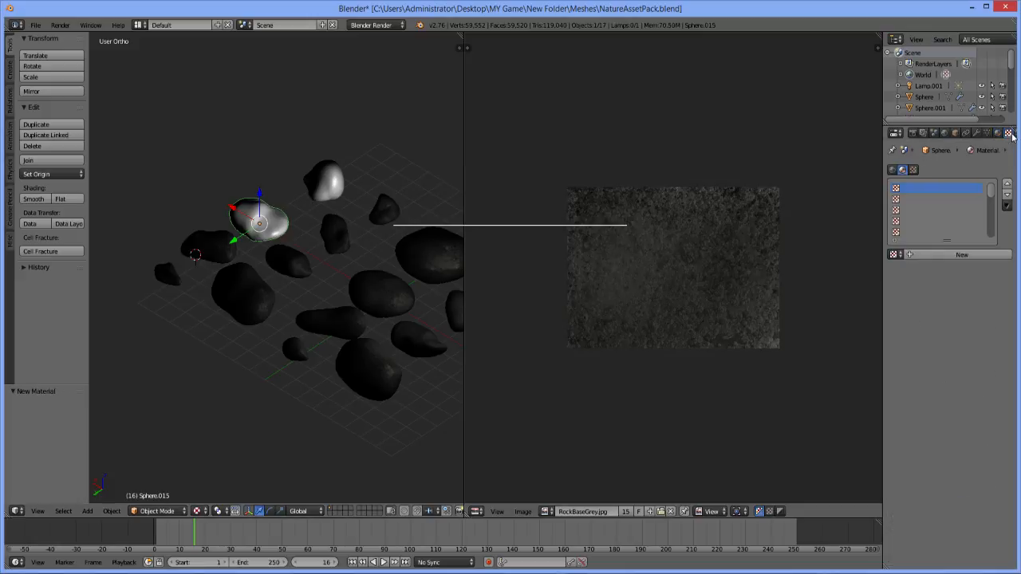
{"action": "left_click", "coordinate": [960, 255]}
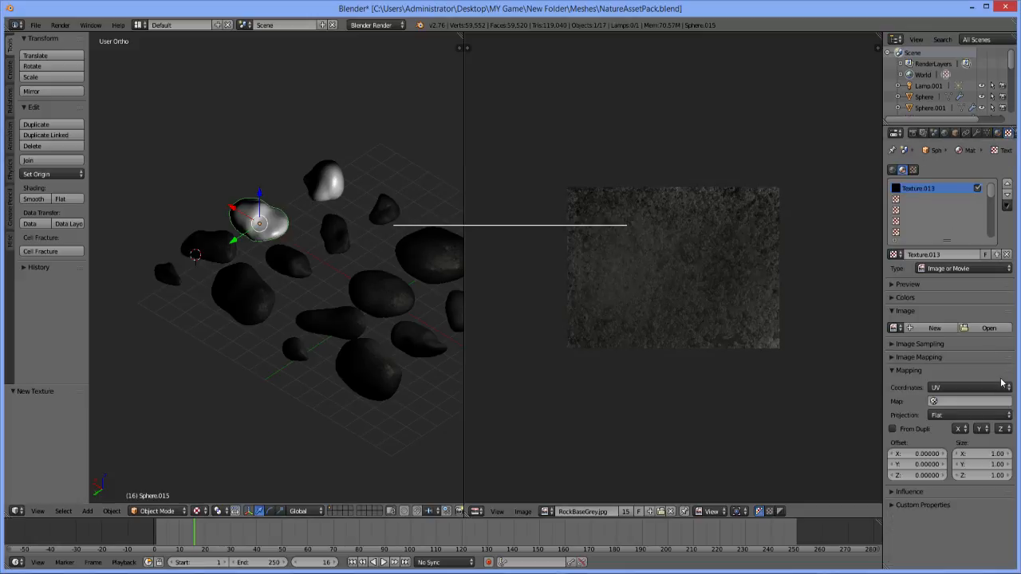
Load RockBaseGrey.jpg from the Low Poly Textures folder as the image of Sphere.015's texture
{"action": "left_click", "coordinate": [988, 329]}
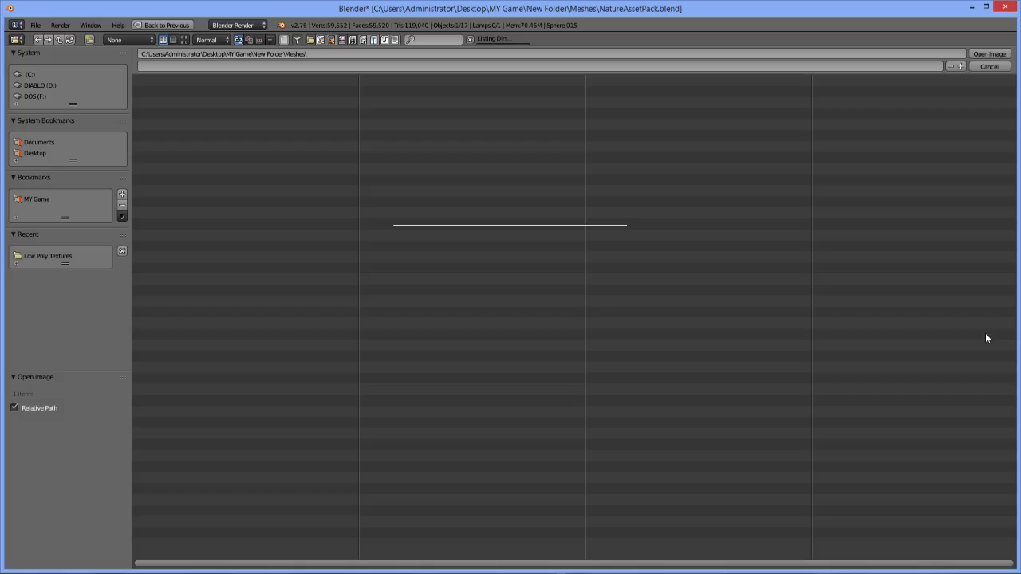
{"action": "left_click", "coordinate": [67, 255]}
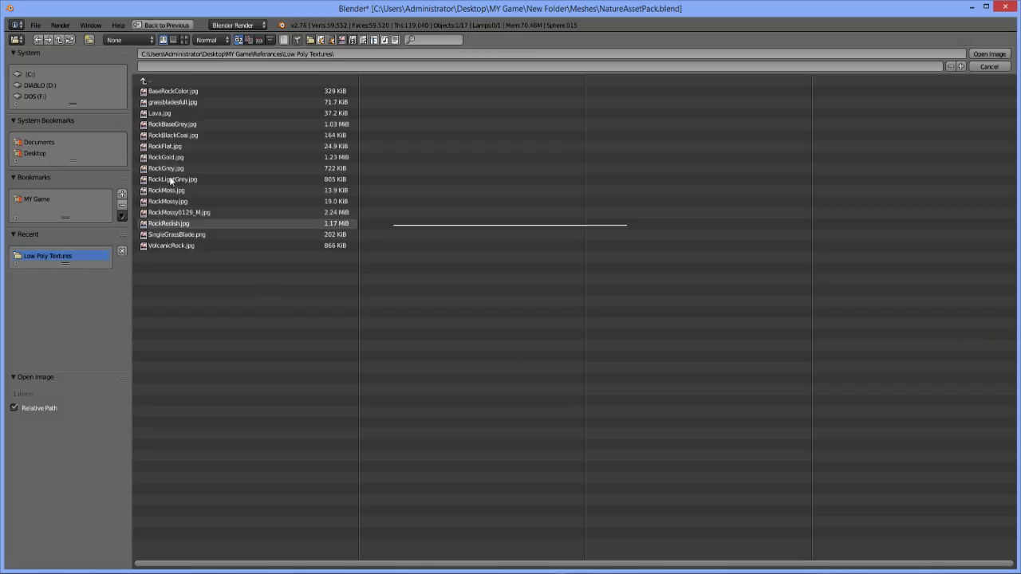
{"action": "double_click", "coordinate": [176, 125]}
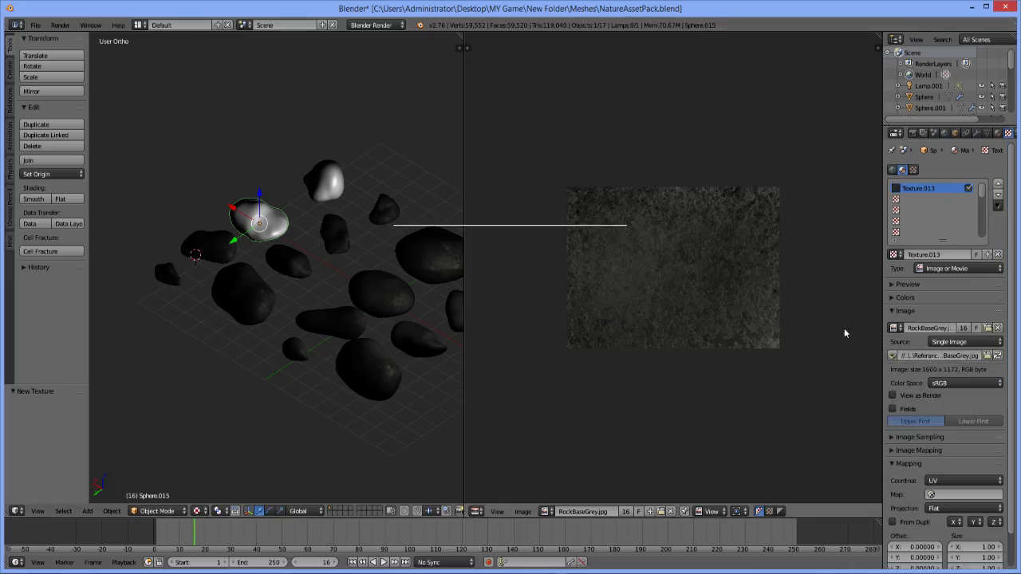
Unwrap Sphere.015 with Cube Projection in Edit Mode and set its texture's mapping to UVMap
{"action": "left_click", "coordinate": [960, 495]}
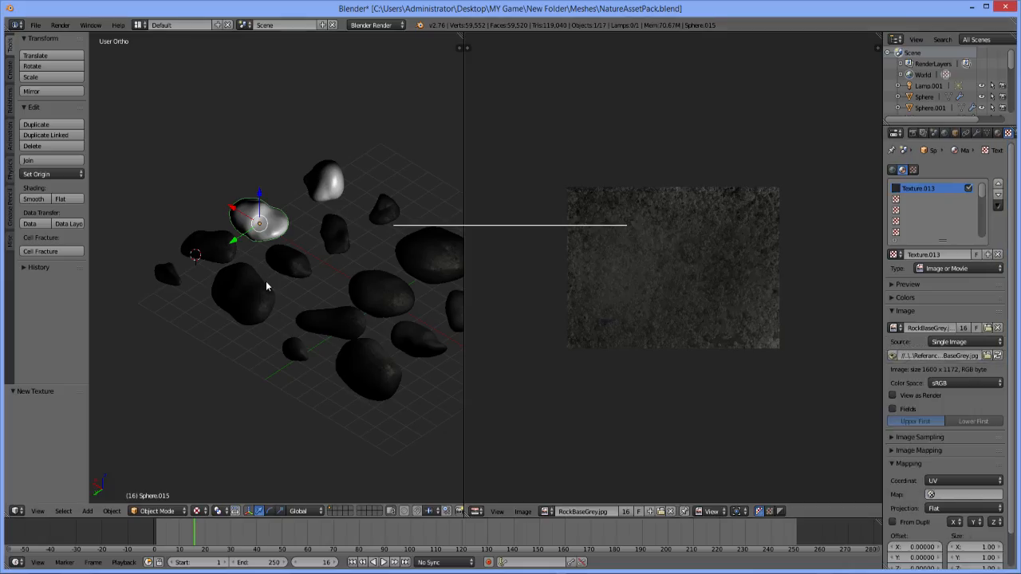
{"action": "key", "text": "Tab"}
{"action": "key", "text": "u"}
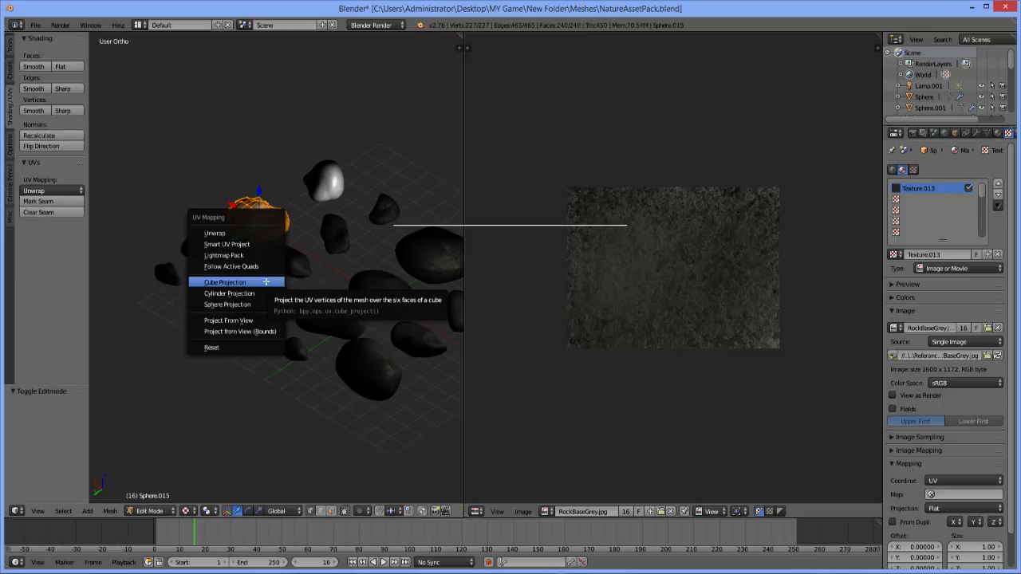
{"action": "left_click", "coordinate": [266, 282]}
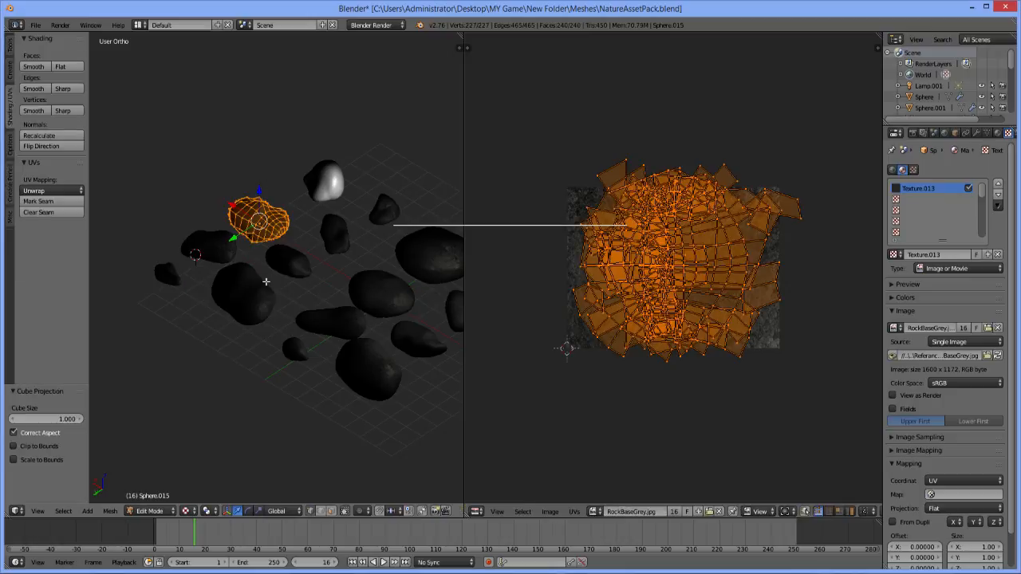
{"action": "left_click", "coordinate": [943, 495]}
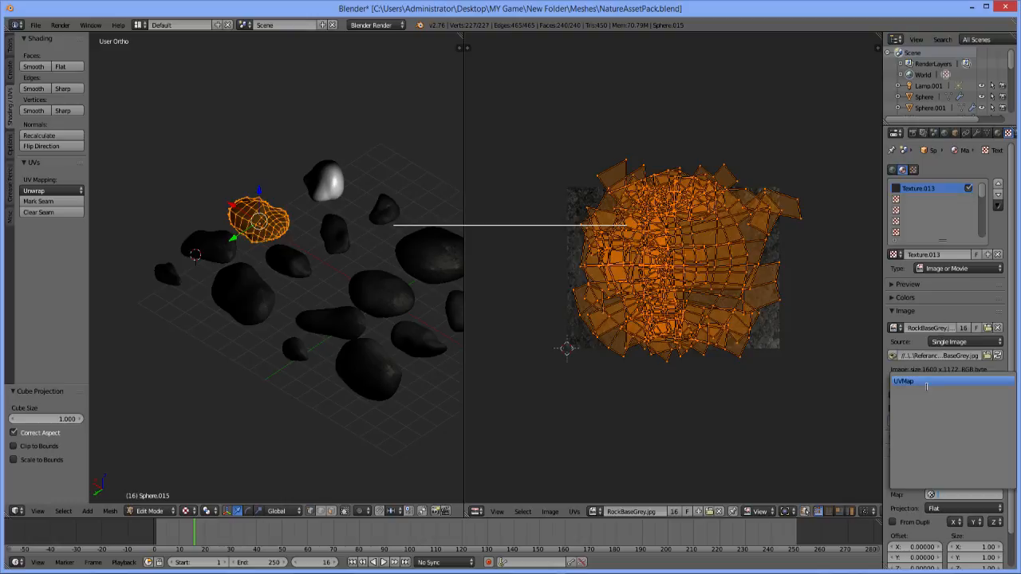
{"action": "left_click", "coordinate": [925, 382]}
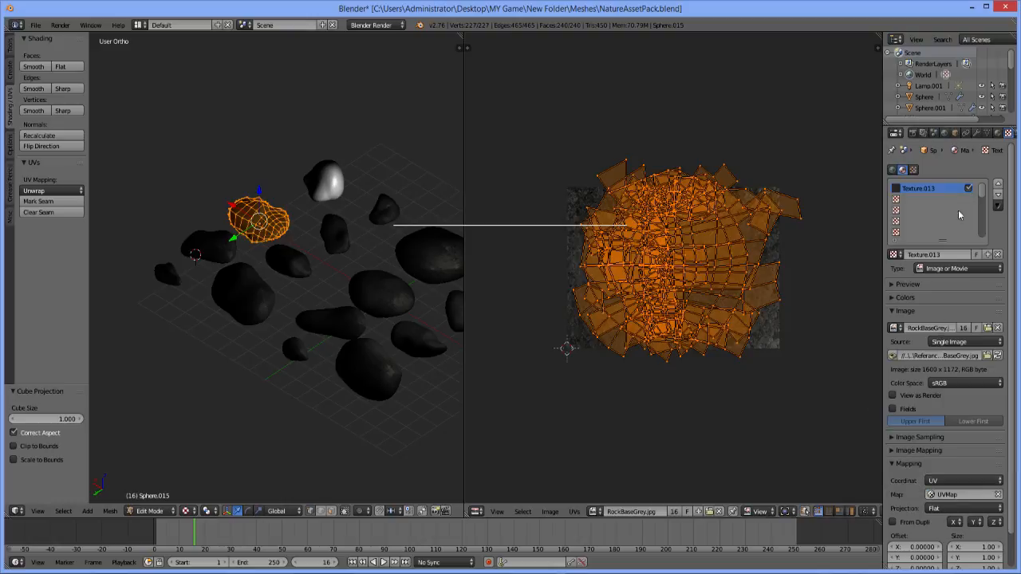
Assign the new material to all of Sphere.015's selected faces and return the rock to Object Mode
{"action": "left_click", "coordinate": [997, 133]}
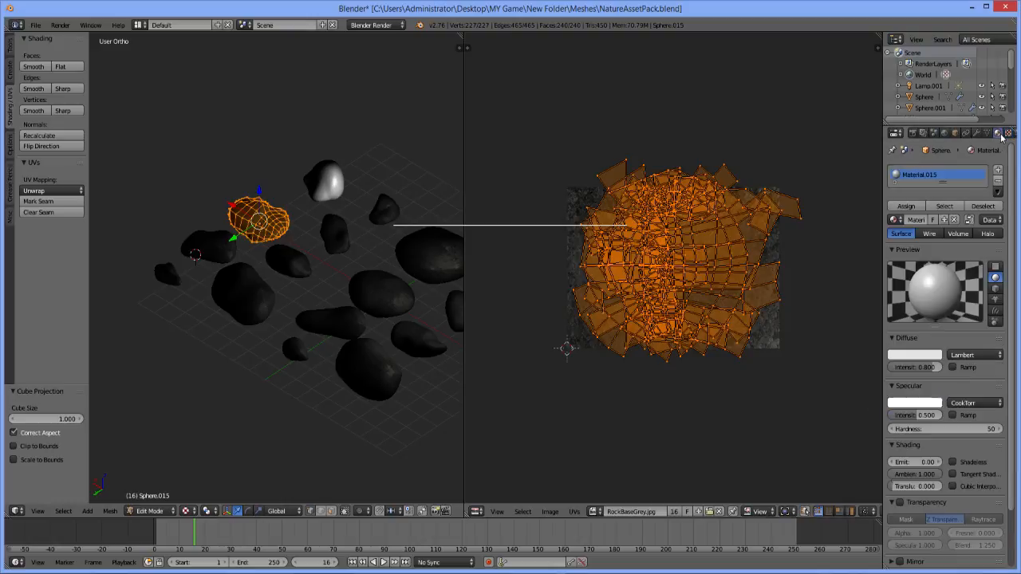
{"action": "left_click", "coordinate": [907, 206]}
{"action": "key", "text": "Tab"}
Select the last white rock, Sphere.012, and give it a new material with a new texture
{"action": "left_click", "coordinate": [320, 172]}
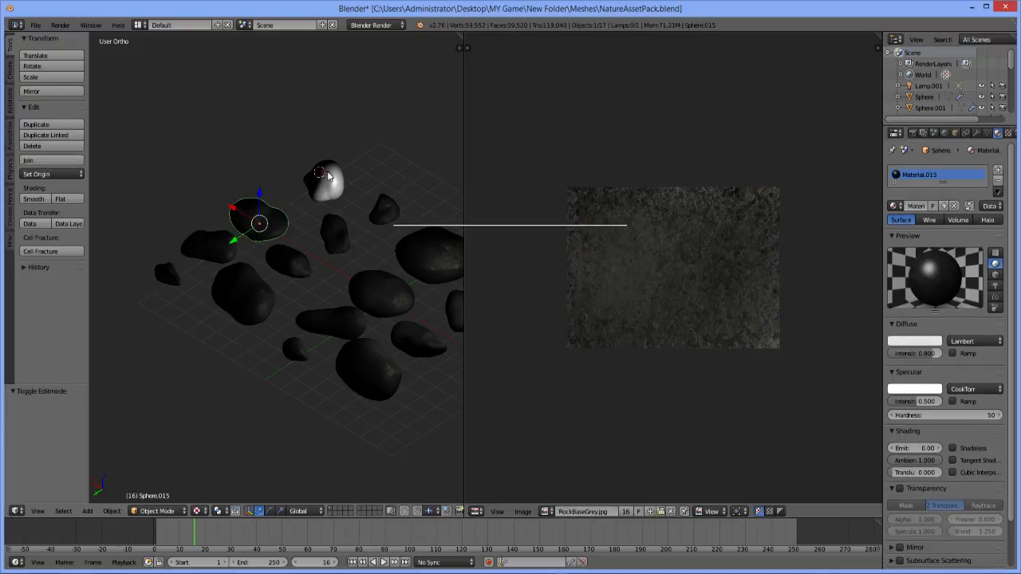
{"action": "right_click", "coordinate": [329, 176]}
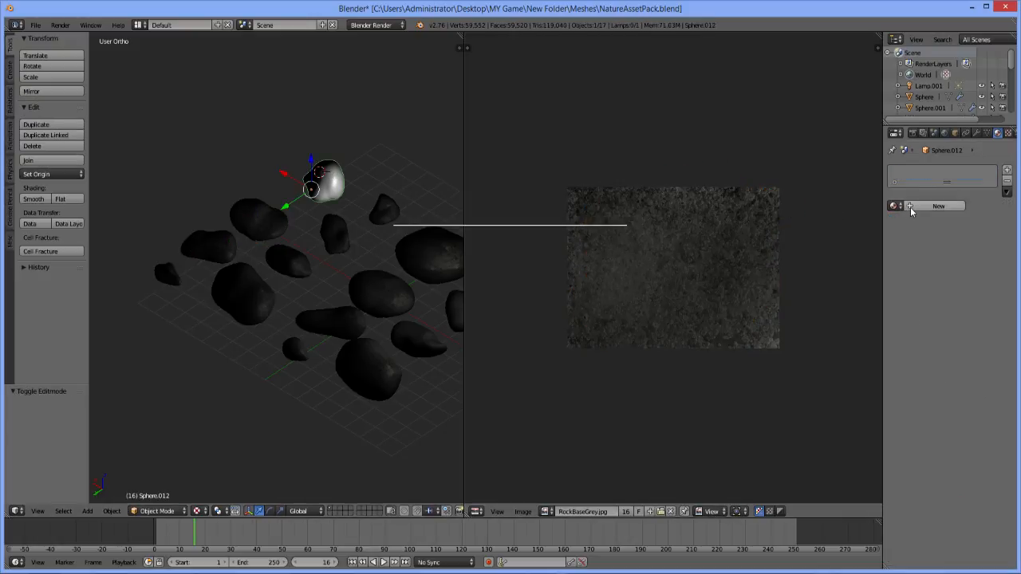
{"action": "left_click", "coordinate": [917, 206]}
{"action": "left_click", "coordinate": [1008, 133]}
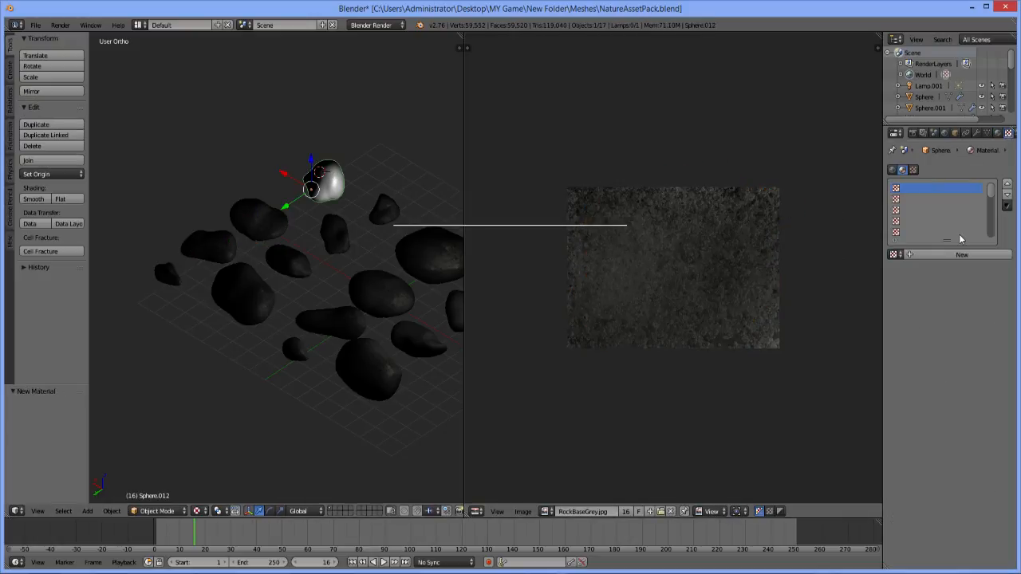
{"action": "left_click", "coordinate": [948, 259]}
Browse to the Low Poly Textures folder for Sphere.012's texture image and add that folder to the bookmarks
{"action": "left_click", "coordinate": [989, 329]}
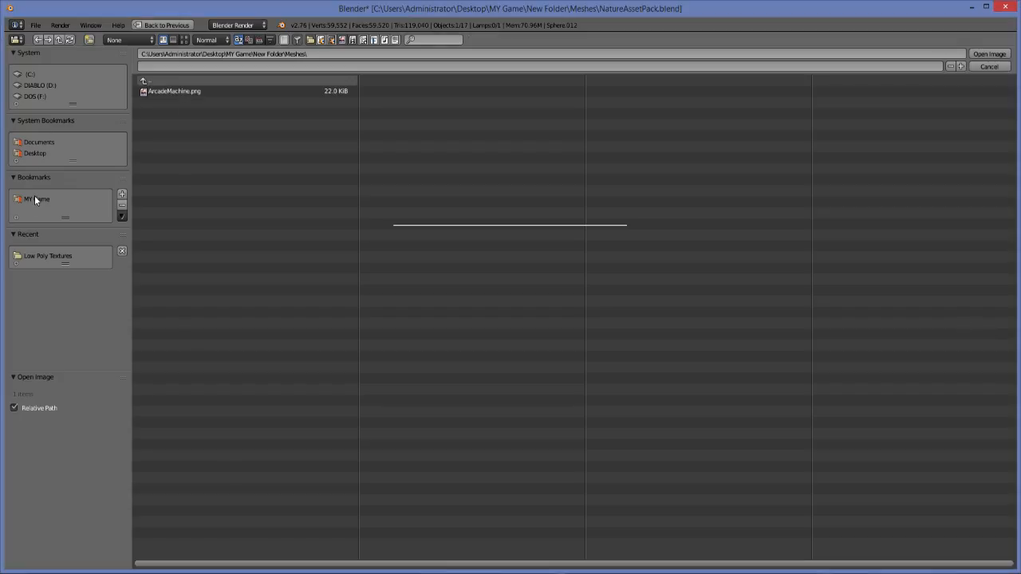
{"action": "left_click", "coordinate": [53, 257]}
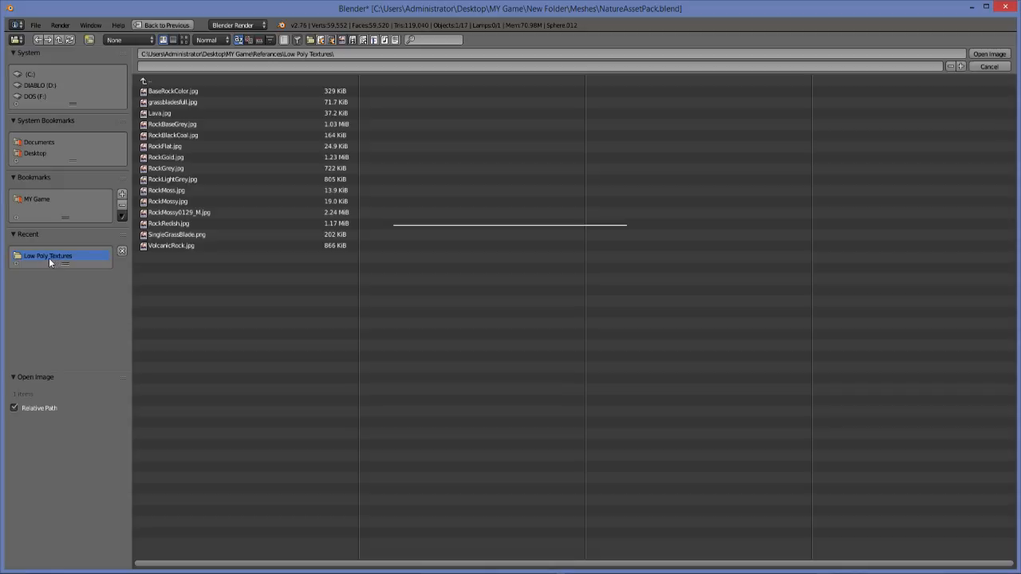
{"action": "right_click", "coordinate": [44, 255]}
{"action": "left_click", "coordinate": [15, 218]}
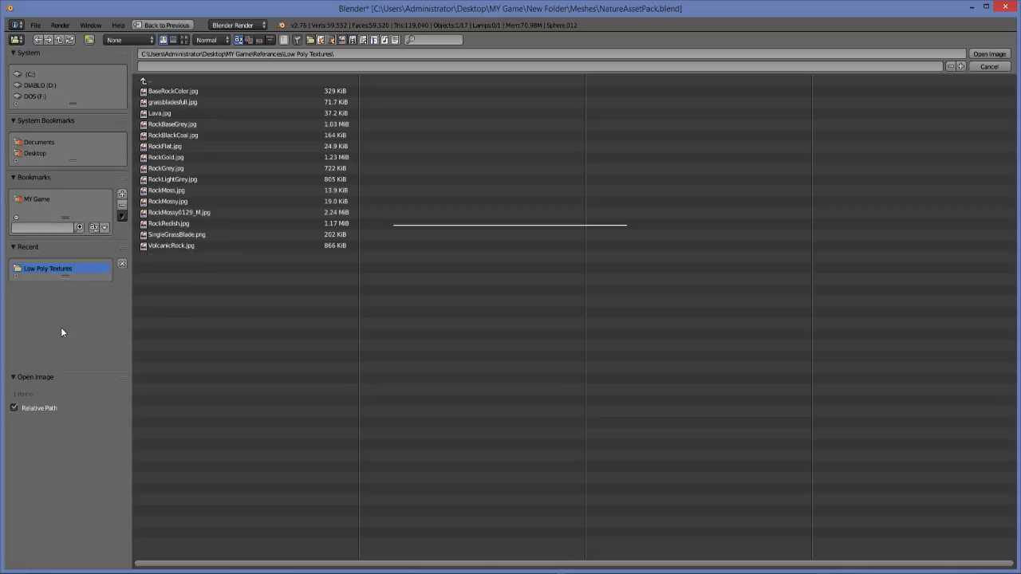
{"action": "left_click", "coordinate": [15, 219]}
{"action": "left_click", "coordinate": [122, 194]}
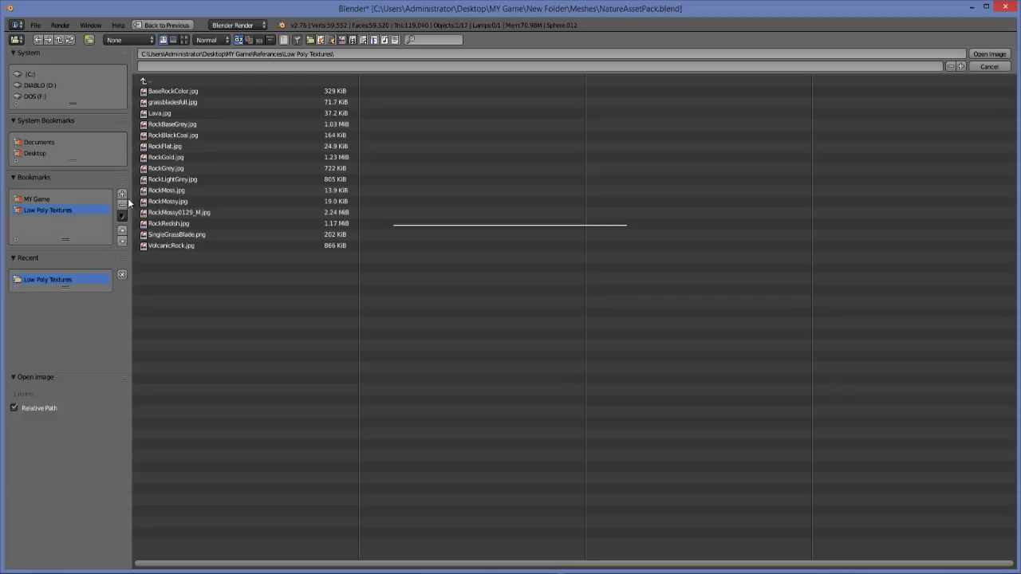
Clear the recent folders list and remove the MY Game folder from the bookmarks
{"action": "left_click", "coordinate": [122, 274]}
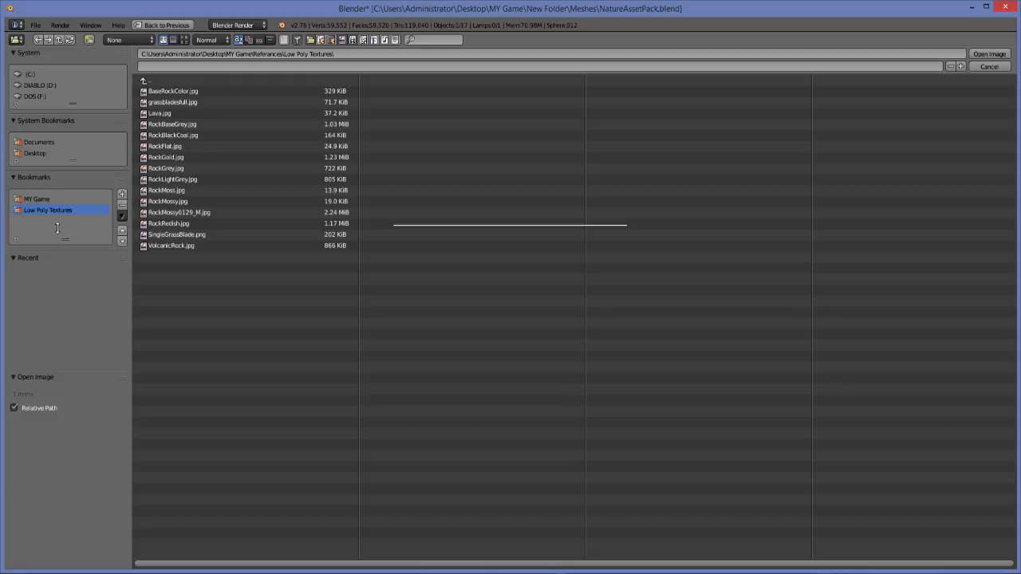
{"action": "left_click", "coordinate": [68, 199]}
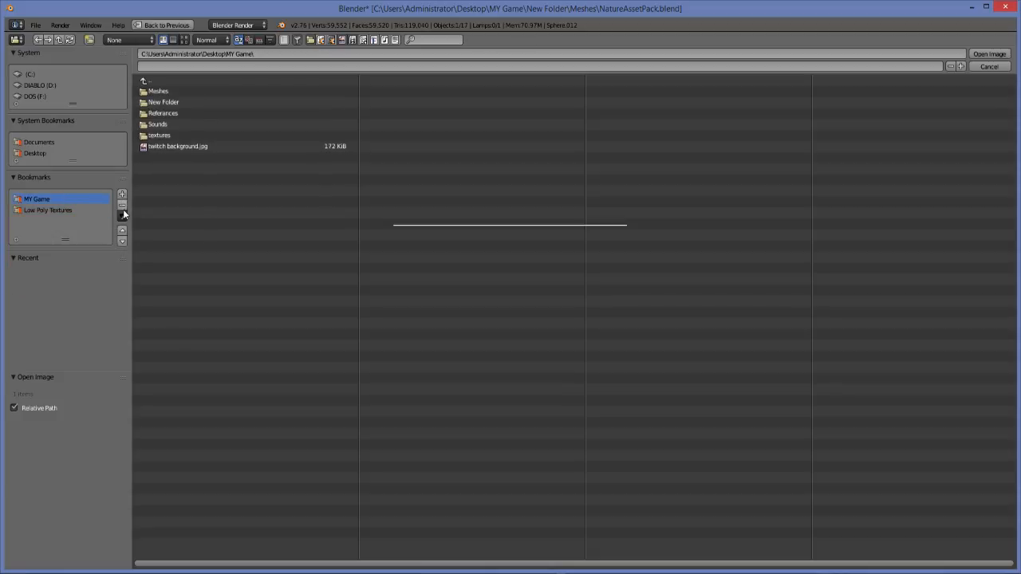
{"action": "left_click", "coordinate": [122, 205]}
Load RockBaseGrey.jpg from the bookmarked Low Poly Textures folder as the image of Sphere.012's texture
{"action": "left_click", "coordinate": [40, 199]}
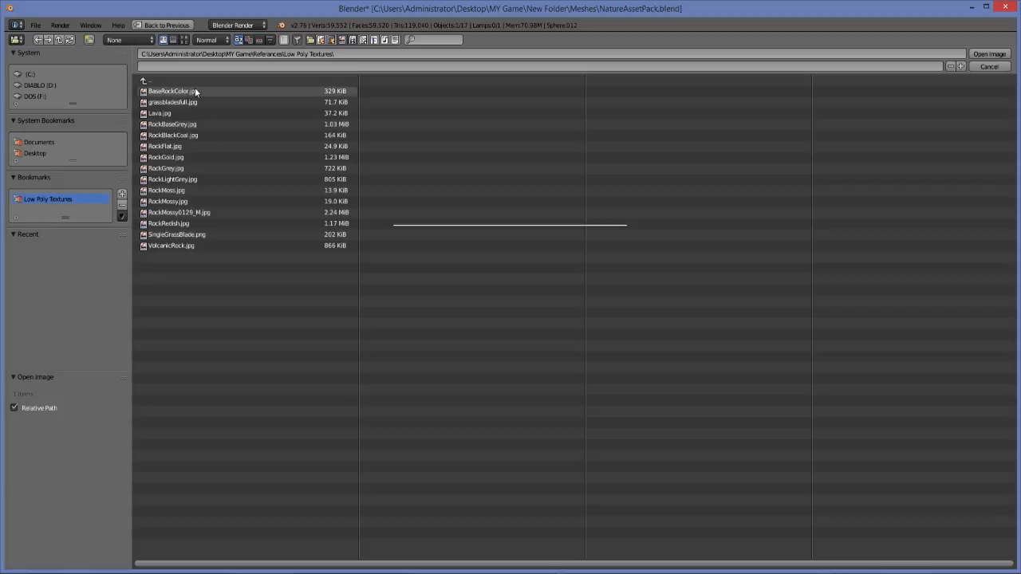
{"action": "left_click", "coordinate": [189, 124]}
{"action": "double_click", "coordinate": [190, 125]}
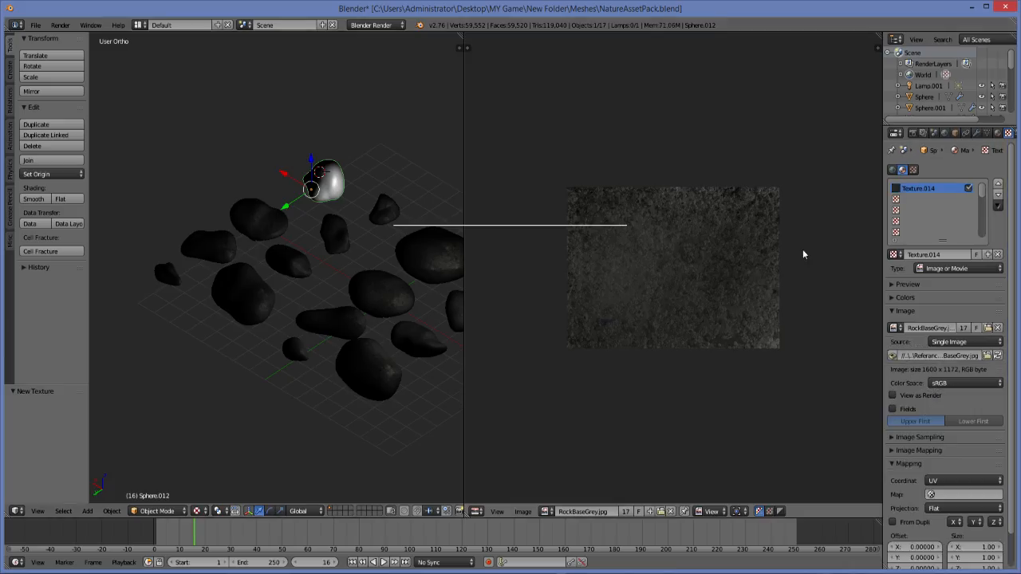
Unwrap Sphere.012 with Cube Projection in Edit Mode and set its texture's mapping to UVMap
{"action": "left_click", "coordinate": [982, 494]}
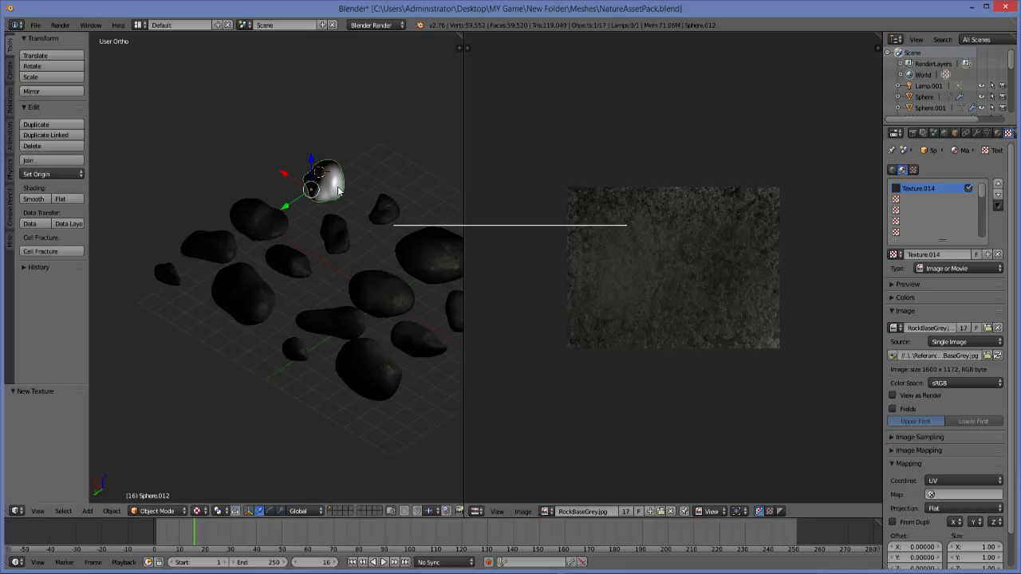
{"action": "key", "text": "Tab"}
{"action": "key", "text": "u"}
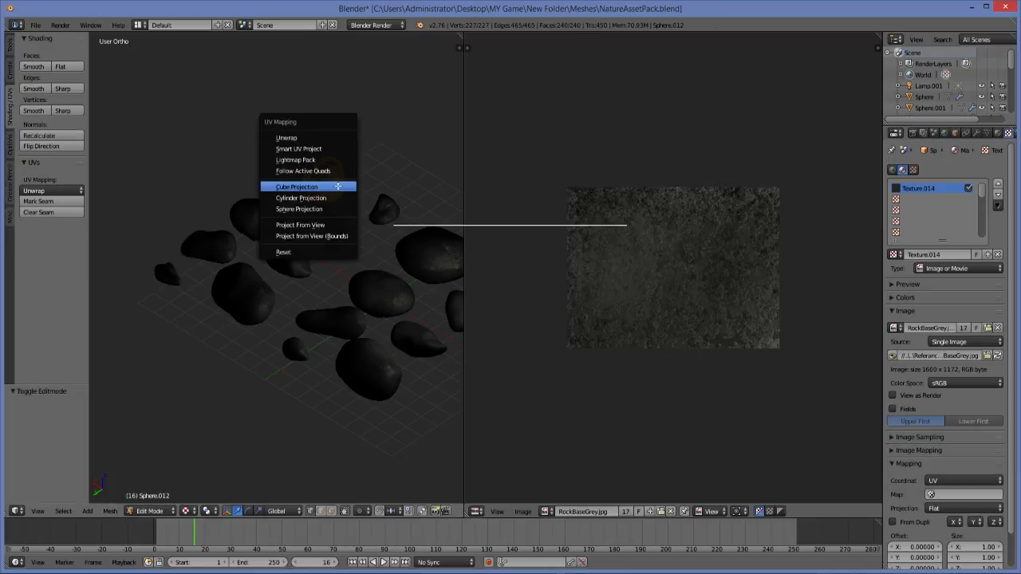
{"action": "left_click", "coordinate": [339, 186]}
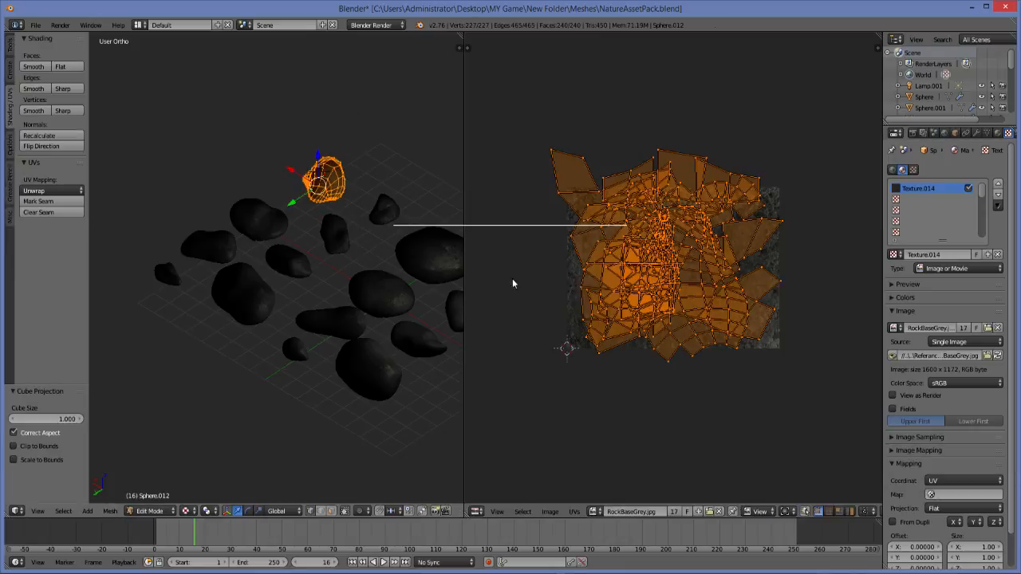
{"action": "left_click", "coordinate": [960, 493]}
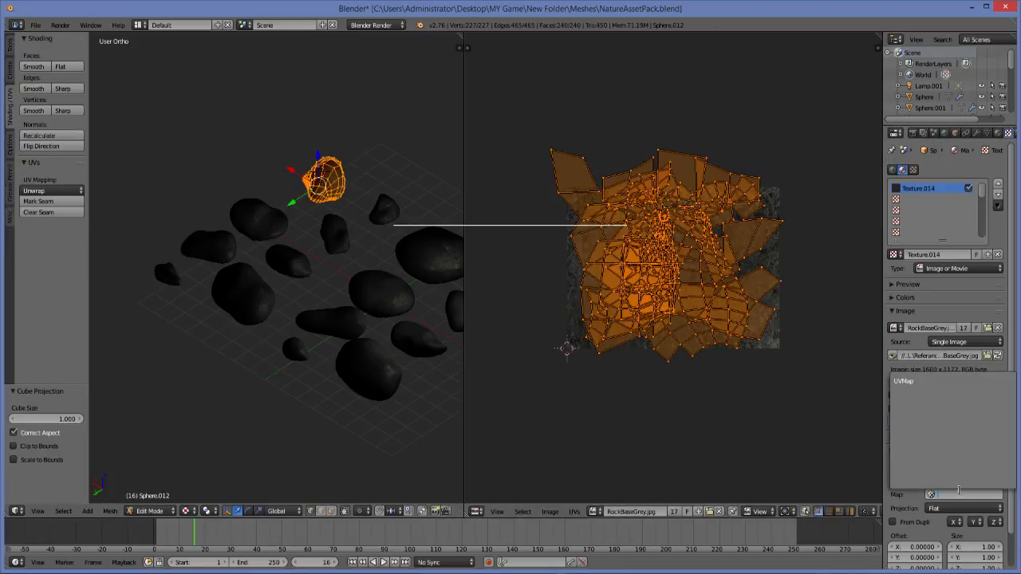
{"action": "left_click", "coordinate": [922, 382]}
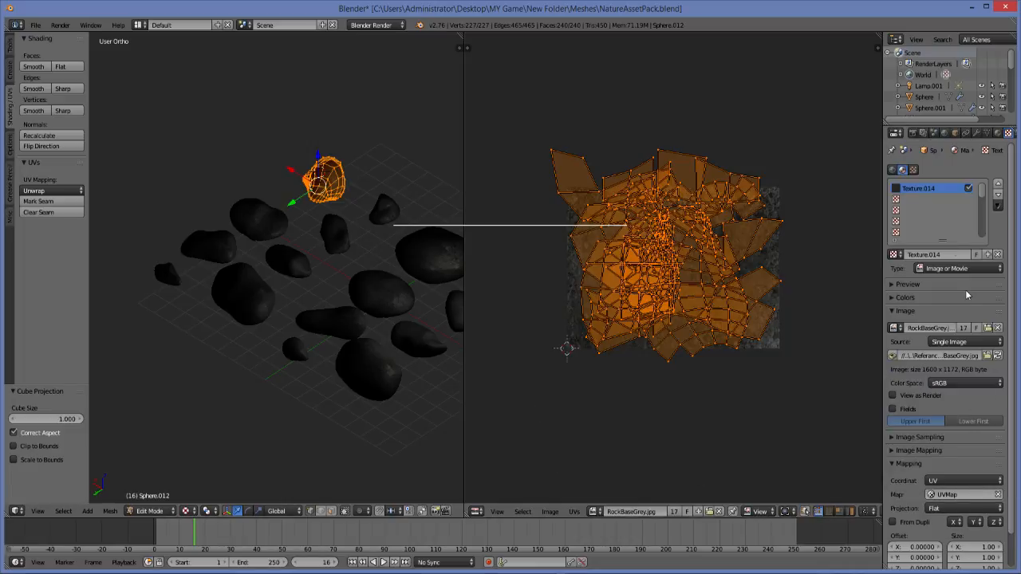
Assign the new material to all of Sphere.012's selected faces and return the rock to Object Mode
{"action": "left_click", "coordinate": [997, 133]}
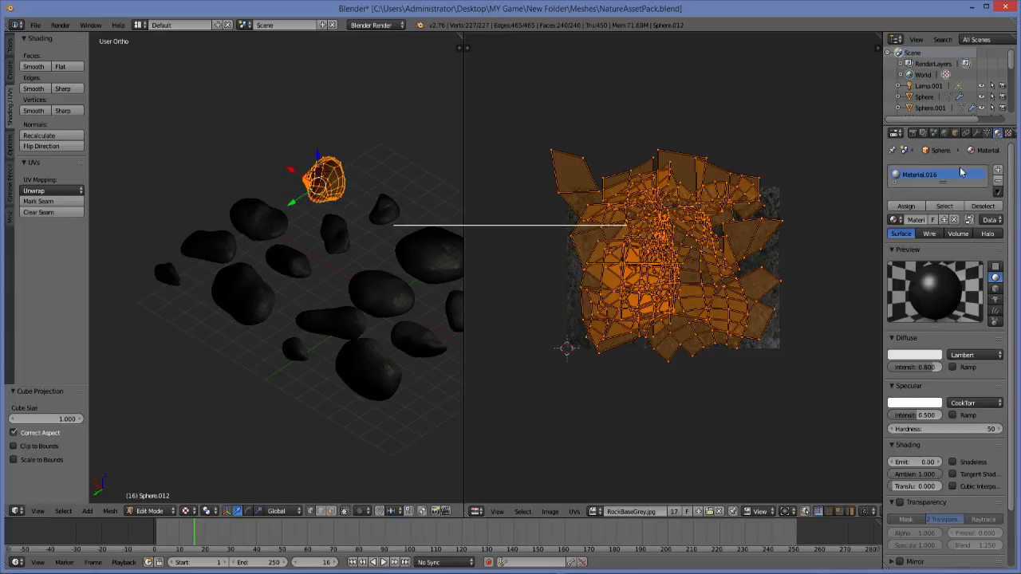
{"action": "left_click", "coordinate": [907, 209]}
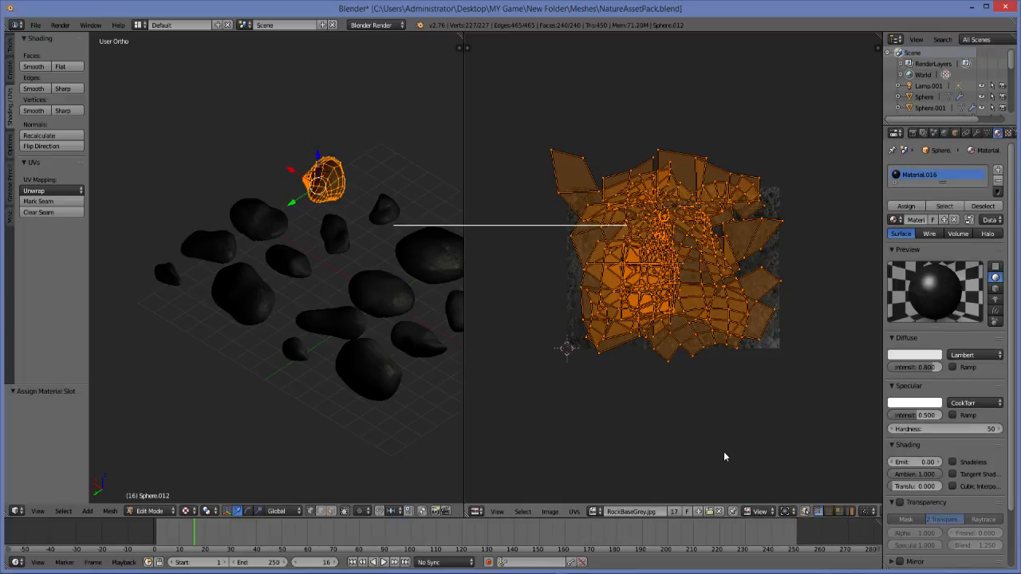
{"action": "middle_click_drag", "start_coordinate": [402, 339], "coordinate": [154, 326]}
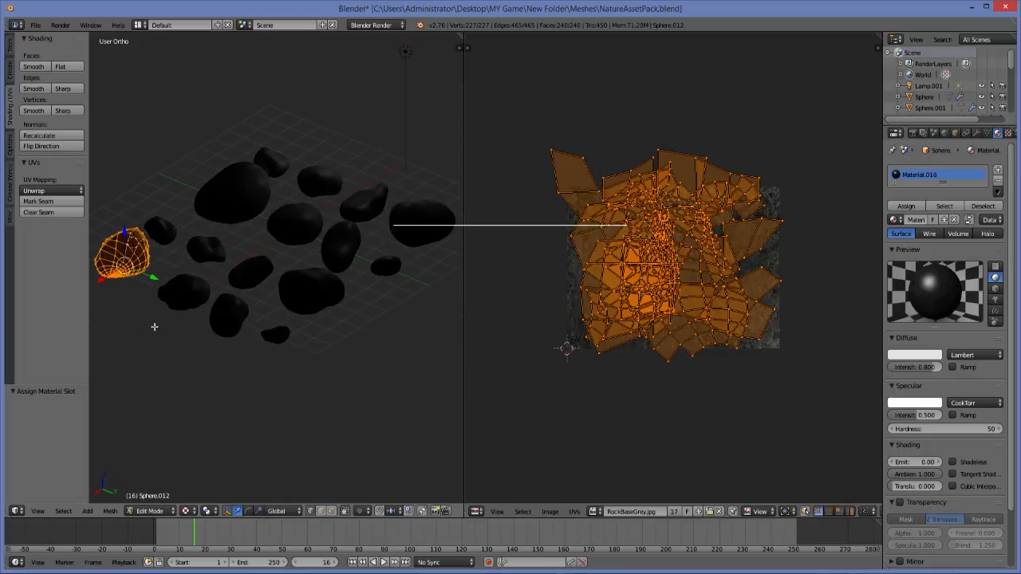
{"action": "key", "text": "Tab"}
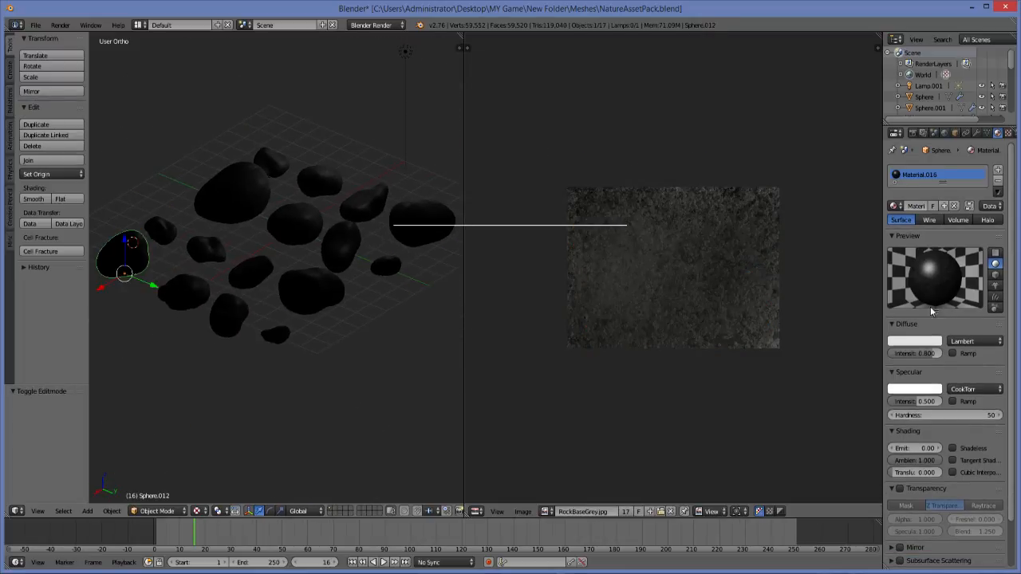
Change the diffuse colour of Sphere.012's material to blue and set its diffuse intensity to 0.832
{"action": "left_click", "coordinate": [916, 341]}
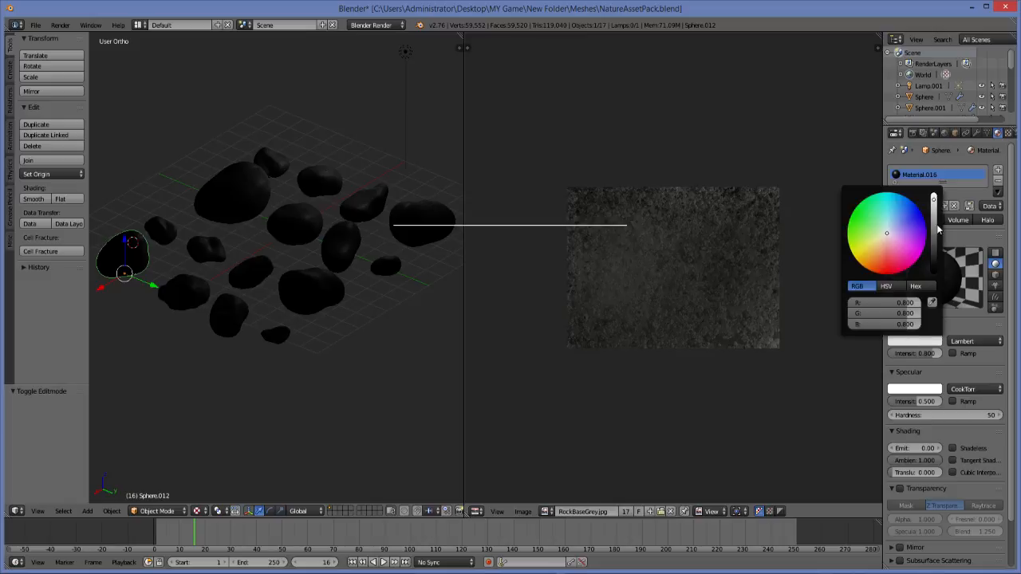
{"action": "left_click_drag", "start_coordinate": [934, 200], "coordinate": [900, 204]}
{"action": "left_click", "coordinate": [887, 233]}
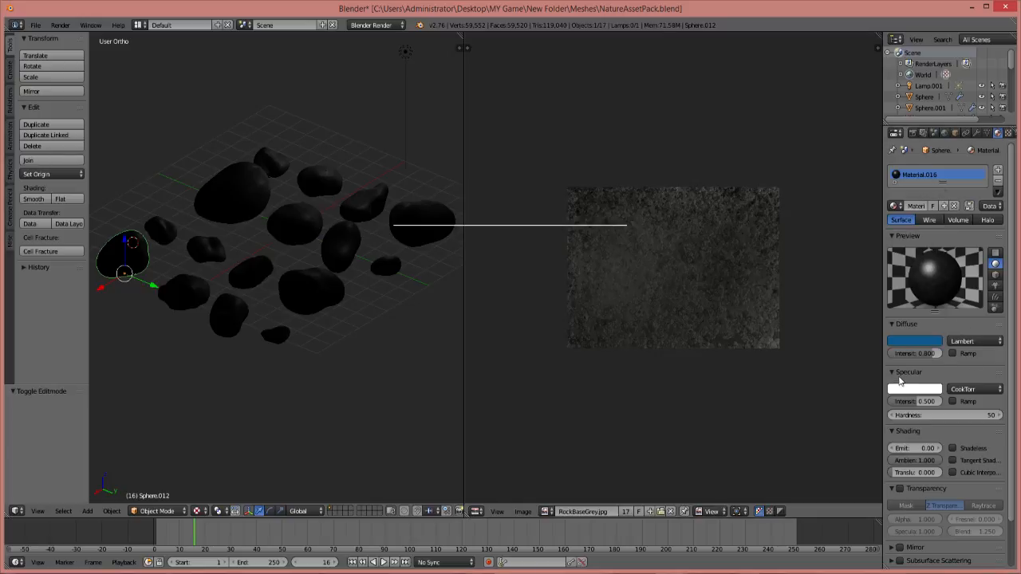
{"action": "mouse_move", "coordinate": [930, 357]}
{"action": "left_mouse_down"}
{"action": "mouse_move", "coordinate": [893, 358]}
{"action": "mouse_move", "coordinate": [937, 356]}
{"action": "left_mouse_up"}
Check the textured rocks from several angles and save the scene over the existing NatureAssetPack.blend
{"action": "middle_click_drag", "start_coordinate": [244, 324], "coordinate": [156, 234]}
{"action": "scroll", "coordinate": [273, 358], "scroll_direction": "up", "scroll_amount": 4}
{"action": "scroll", "coordinate": [191, 232], "scroll_direction": "down", "scroll_amount": 5}
{"action": "middle_click_drag", "start_coordinate": [318, 228], "coordinate": [132, 235]}
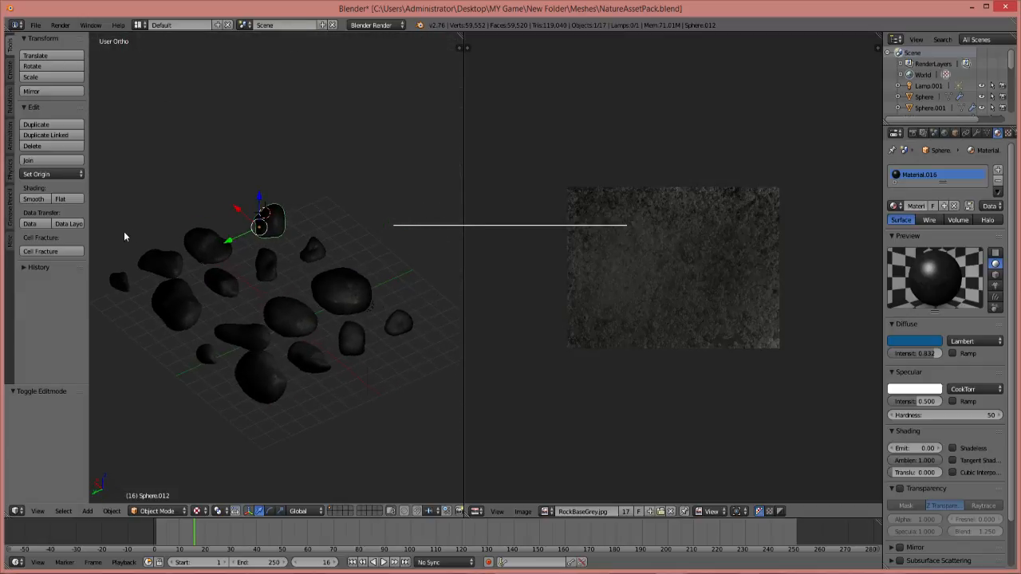
{"action": "scroll", "coordinate": [124, 233], "scroll_direction": "down", "scroll_amount": 2}
{"action": "scroll", "coordinate": [124, 233], "scroll_direction": "up", "scroll_amount": 3}
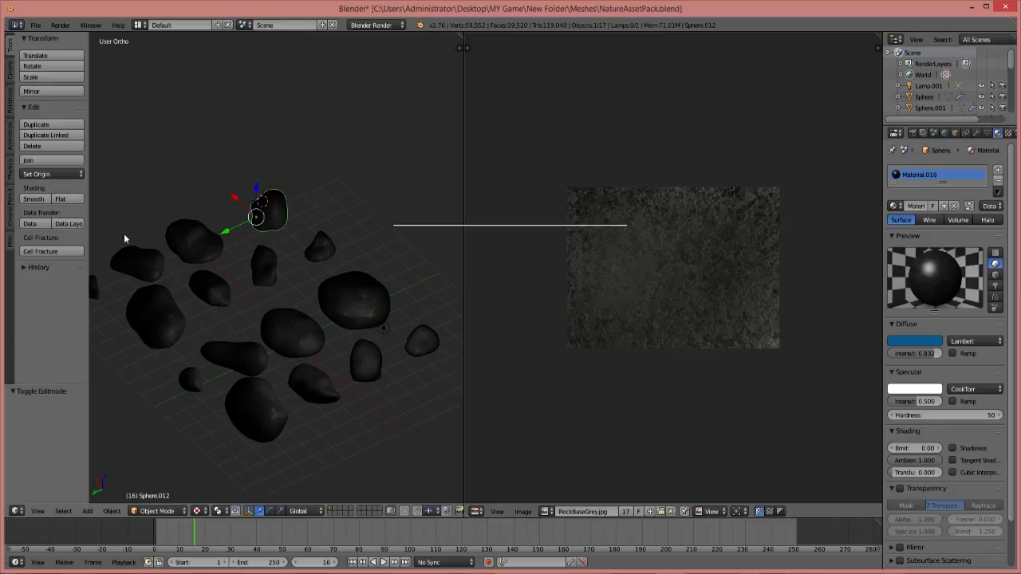
{"action": "left_click", "coordinate": [37, 27]}
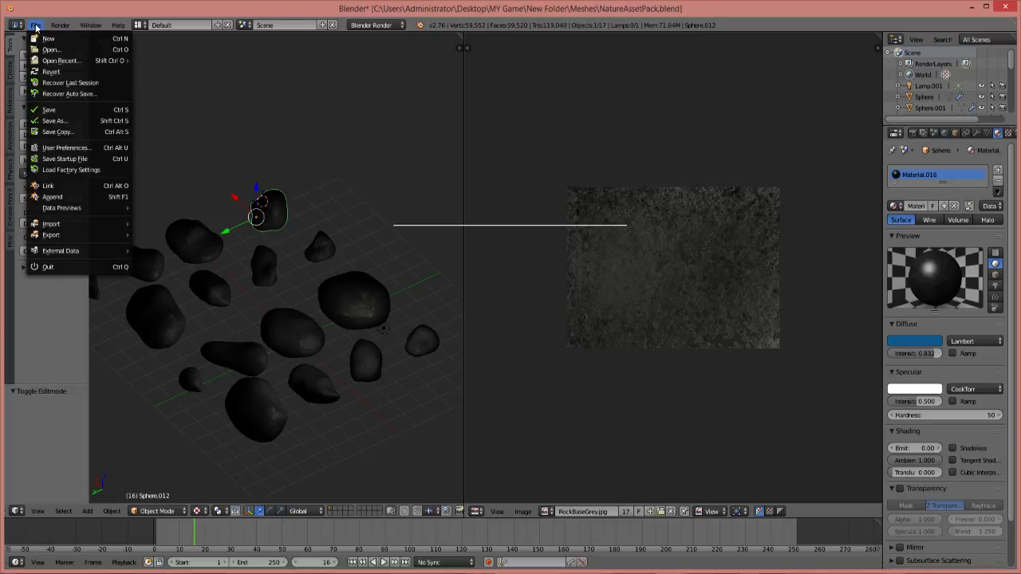
{"action": "key", "text": "ctrl+s"}
{"action": "left_click", "coordinate": [277, 118]}
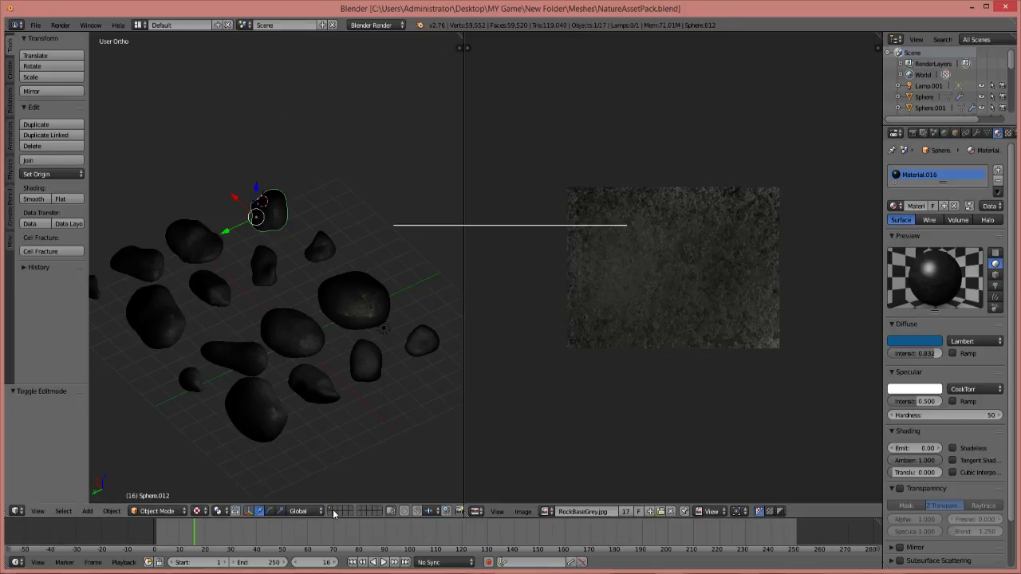
Move all rocks and the lamp to layer 9 and display only the emptied layer 1
{"action": "key", "text": "a"}
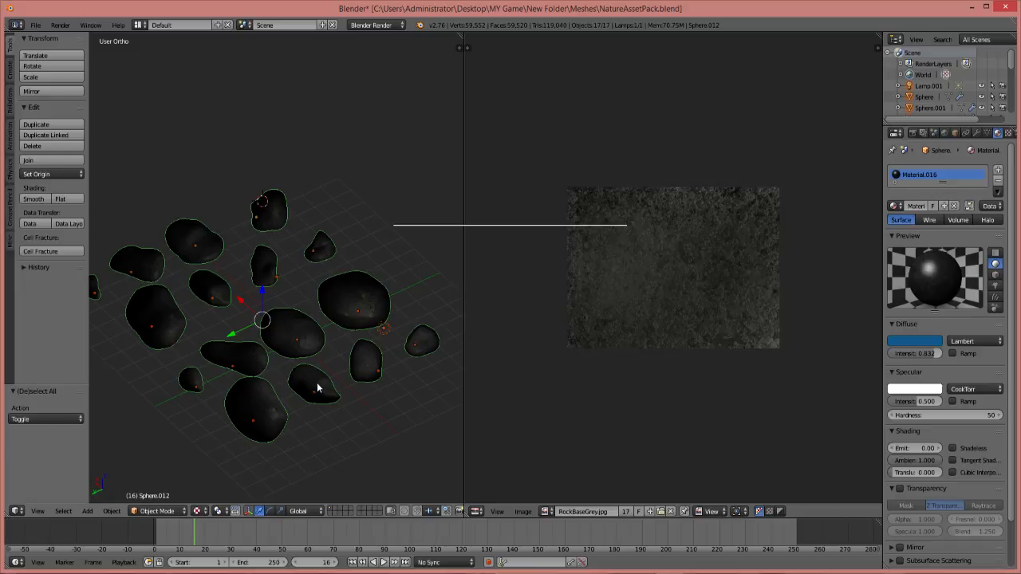
{"action": "key", "text": "m"}
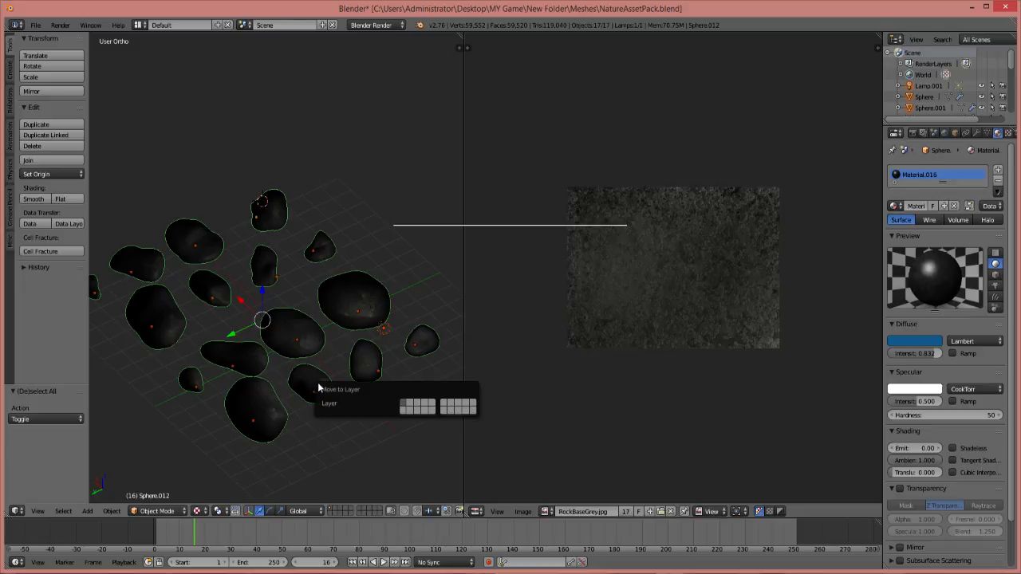
{"action": "key", "text": "9"}
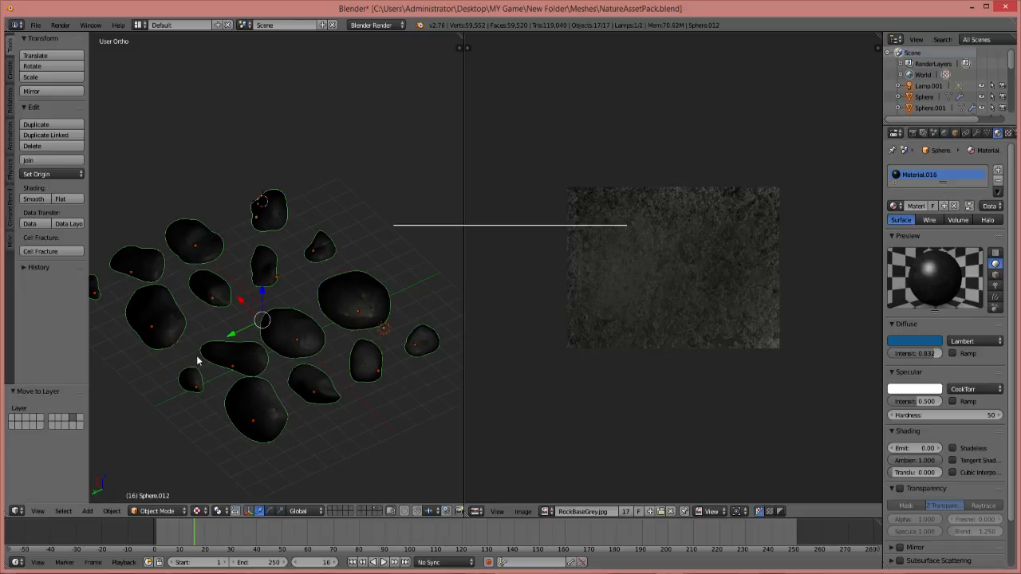
{"action": "left_click", "coordinate": [332, 508]}
Place the 3D cursor at the grid's origin and widen the 3D viewport against the image editor
{"action": "middle_click_drag", "start_coordinate": [241, 173], "coordinate": [370, 310]}
{"action": "left_click", "coordinate": [434, 349]}
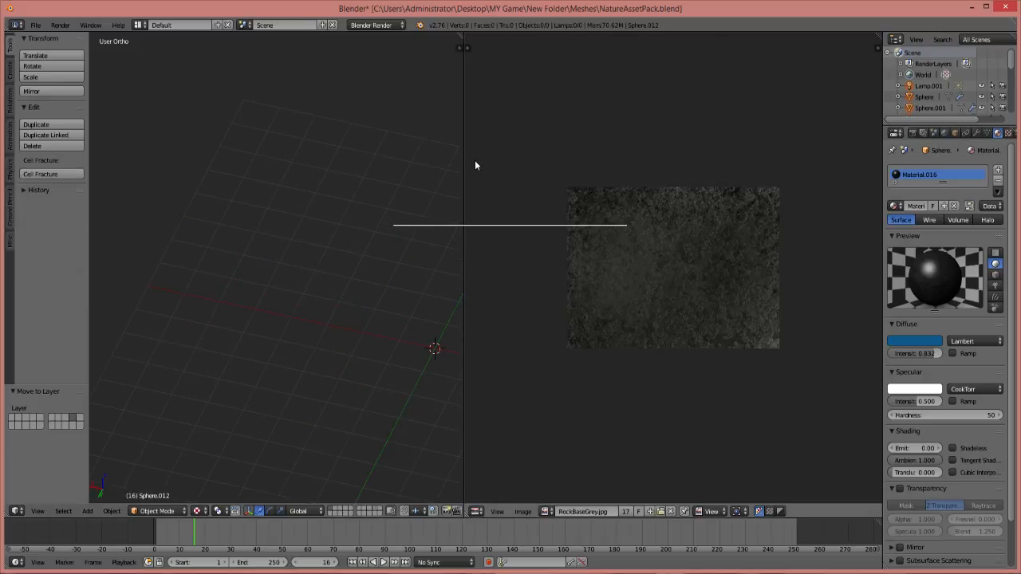
{"action": "left_click_drag", "start_coordinate": [464, 132], "coordinate": [467, 132]}
{"action": "left_click_drag", "start_coordinate": [746, 188], "coordinate": [791, 189]}
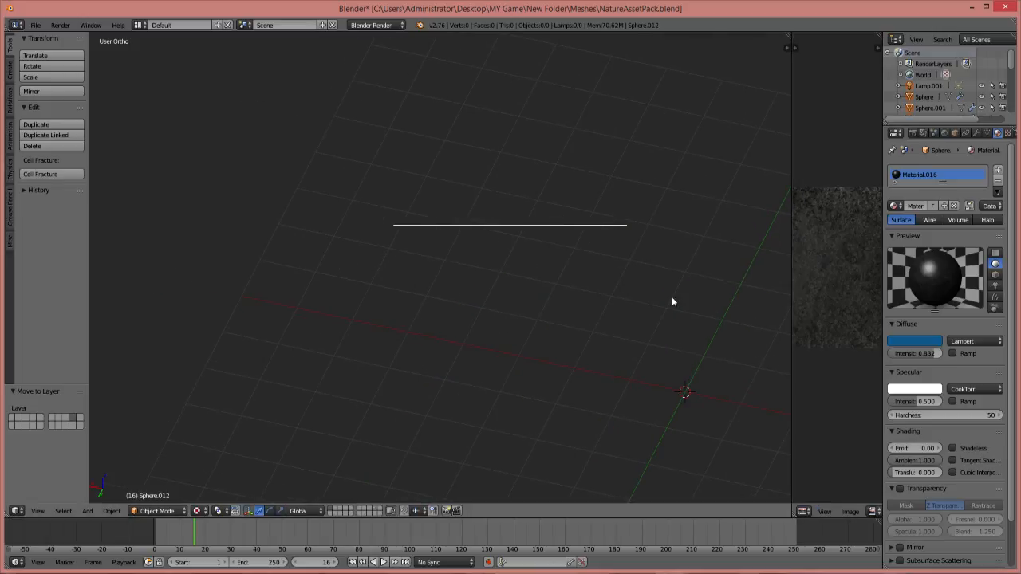
Add a plane mesh with a radius of 1.000 at the origin of the empty layer
{"action": "middle_click_drag", "start_coordinate": [658, 286], "coordinate": [252, 343]}
{"action": "scroll", "coordinate": [443, 302], "scroll_direction": "down", "scroll_amount": 5}
{"action": "scroll", "coordinate": [434, 300], "scroll_direction": "up", "scroll_amount": 1}
{"action": "key", "text": "shift+a"}
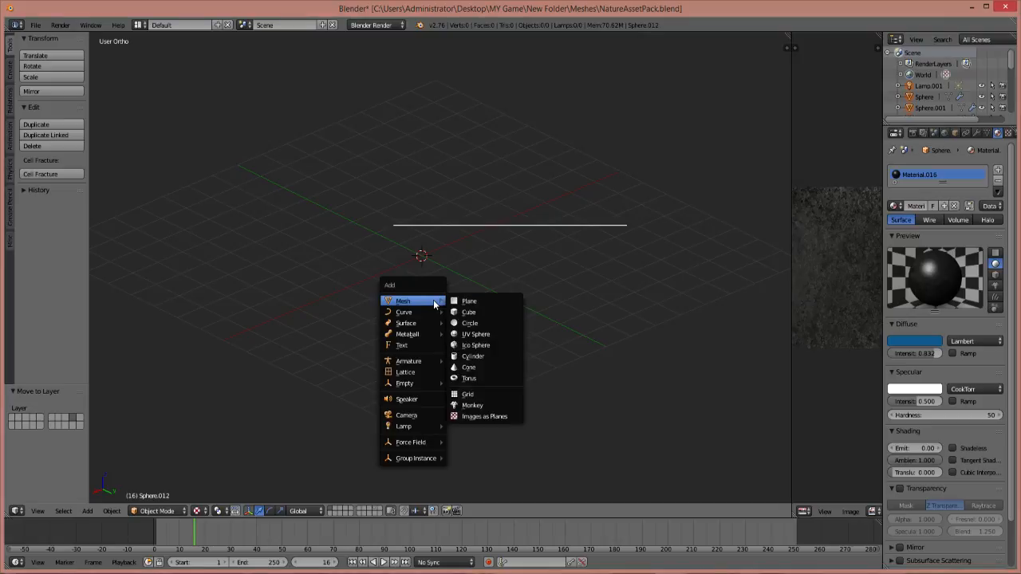
{"action": "left_click", "coordinate": [504, 300]}
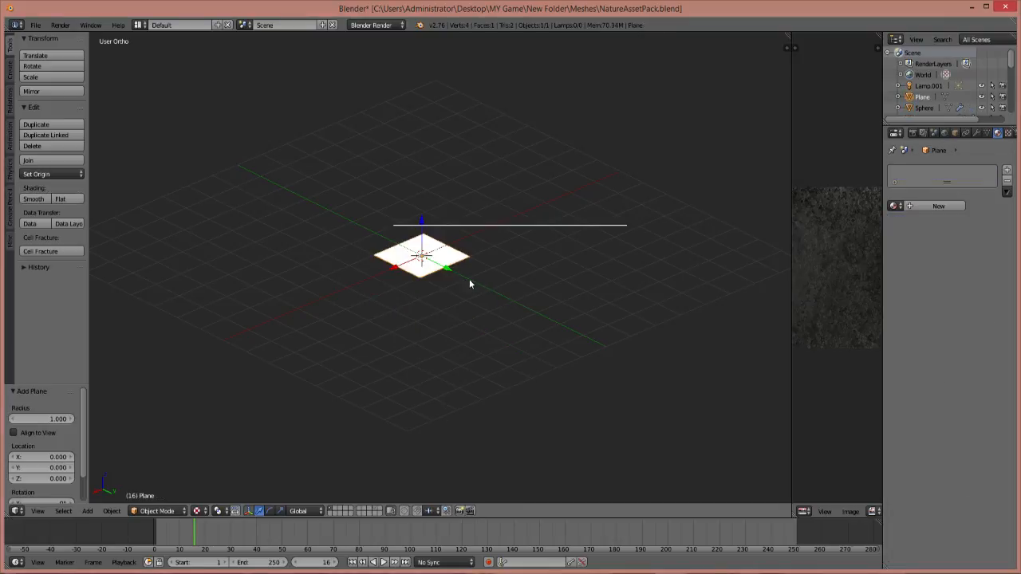
Put the new plane into Edit Mode and try scaling its face up
{"action": "scroll", "coordinate": [467, 283], "scroll_direction": "up", "scroll_amount": 5}
{"action": "middle_click_drag", "start_coordinate": [509, 277], "coordinate": [542, 281], "text": "shift"}
{"action": "scroll", "coordinate": [510, 292], "scroll_direction": "down", "scroll_amount": 5}
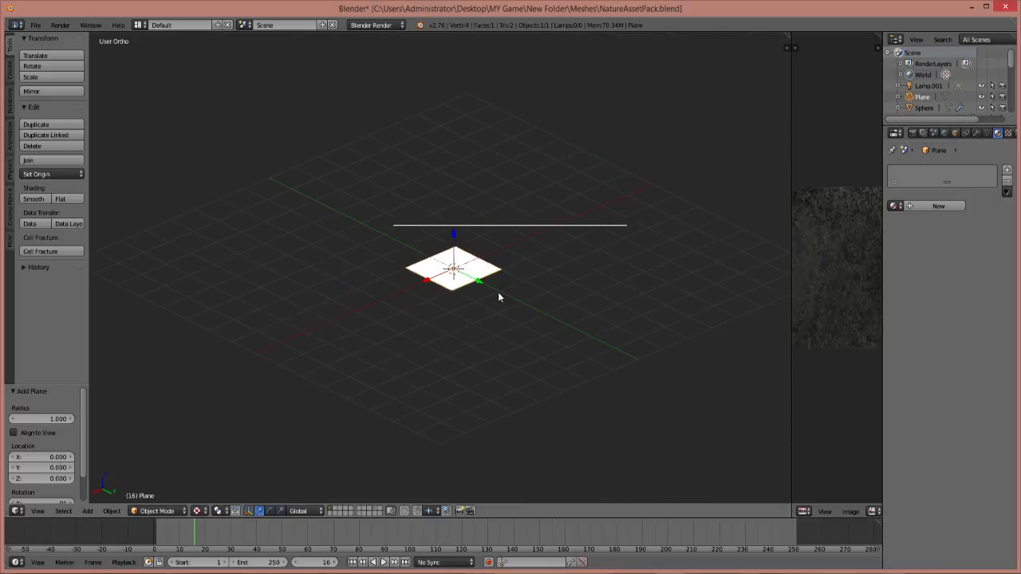
{"action": "scroll", "coordinate": [477, 303], "scroll_direction": "up", "scroll_amount": 4}
{"action": "scroll", "coordinate": [476, 303], "scroll_direction": "up", "scroll_amount": 4}
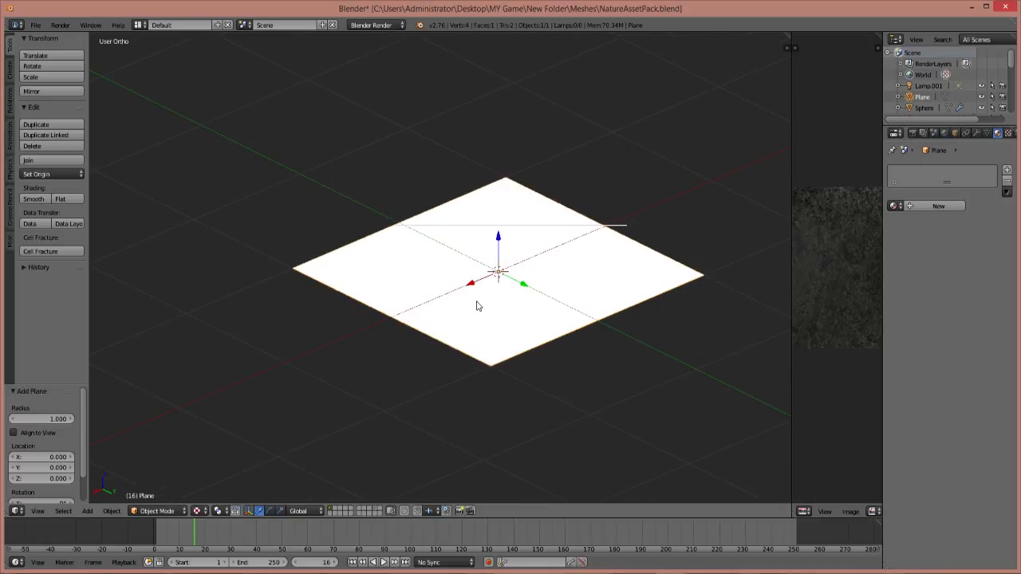
{"action": "middle_click_drag", "start_coordinate": [461, 305], "coordinate": [448, 319], "text": "shift"}
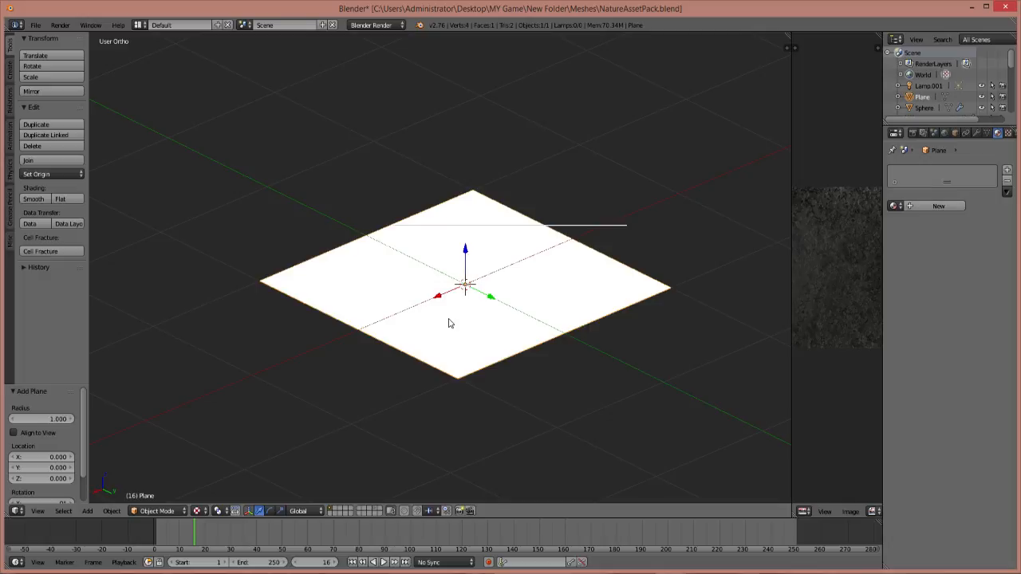
{"action": "key", "text": "Tab"}
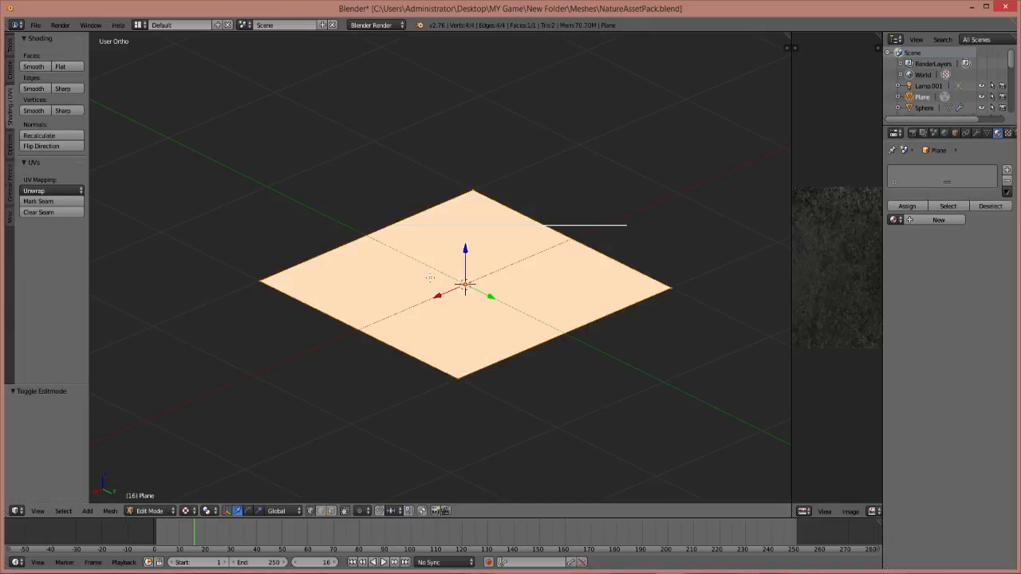
{"action": "key", "text": "s"}
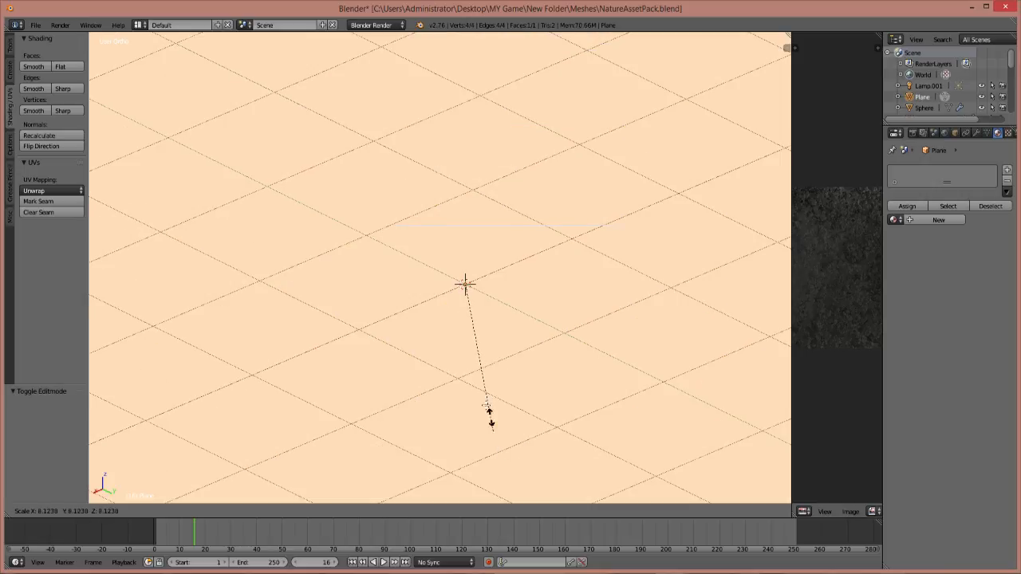
{"action": "key", "text": "Escape"}
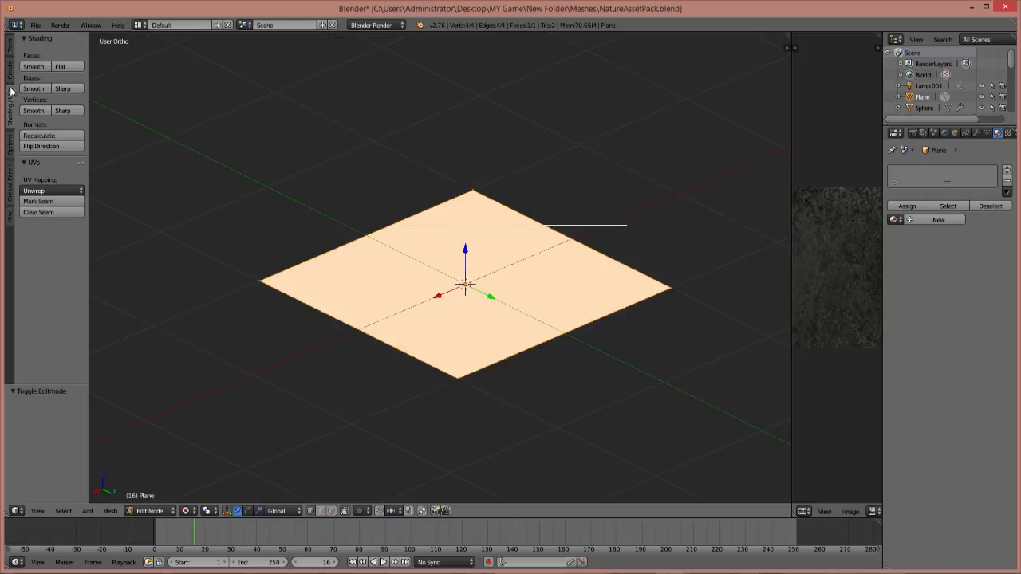
Subdivide the plane three times with one cut each, into an 8 by 8 grid of faces
{"action": "left_click", "coordinate": [10, 50]}
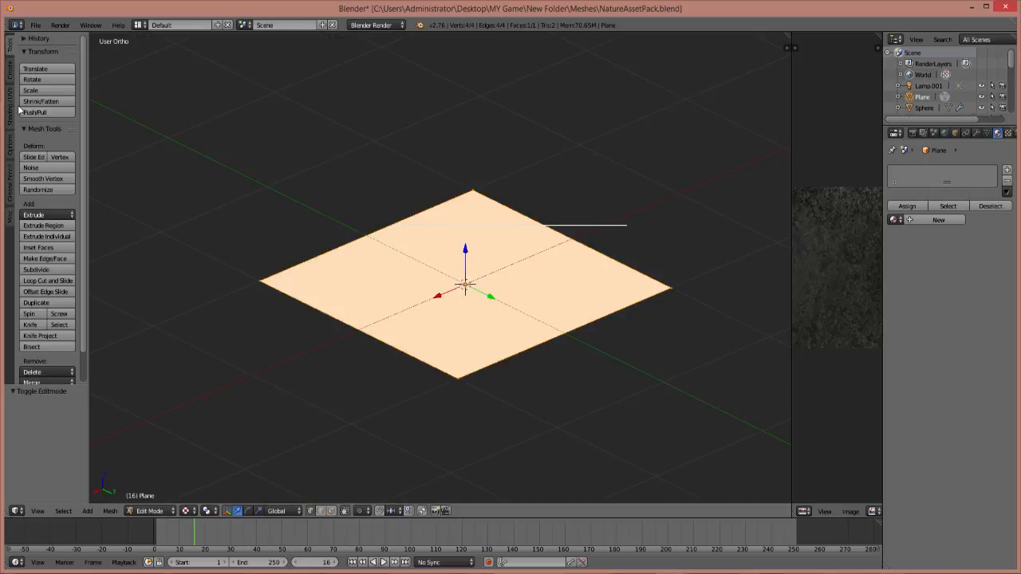
{"action": "left_click", "coordinate": [37, 269]}
{"action": "left_click", "coordinate": [55, 269]}
{"action": "left_click", "coordinate": [55, 269]}
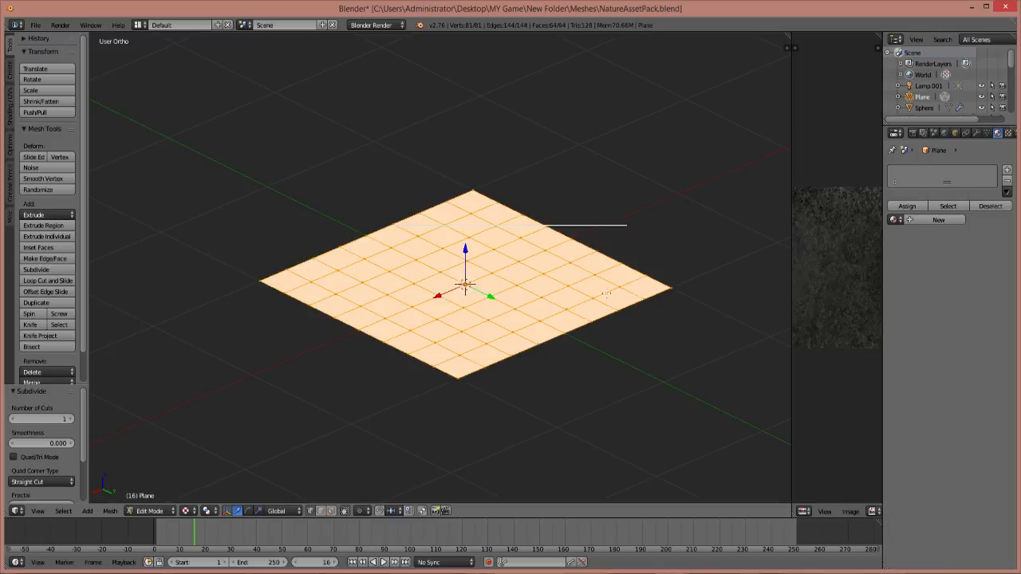
Subdivide the whole plane once more with a single cut
{"action": "middle_click_drag", "start_coordinate": [490, 220], "coordinate": [399, 224]}
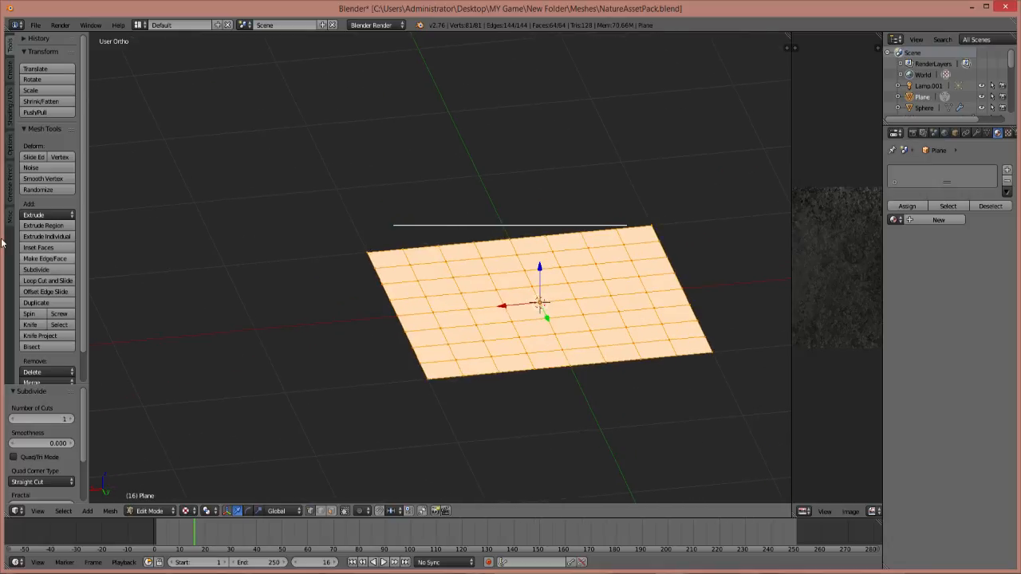
{"action": "left_click", "coordinate": [48, 273]}
{"action": "middle_click_drag", "start_coordinate": [447, 319], "coordinate": [509, 311]}
{"action": "key", "text": "Tab"}
{"action": "key", "text": "Tab"}
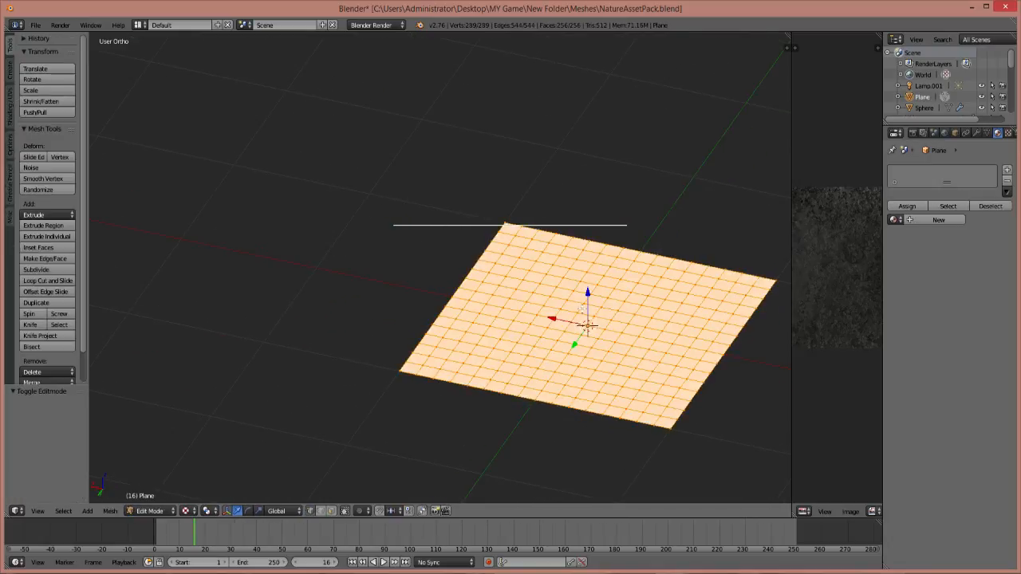
Enable proportional editing for the plane's mesh
{"action": "left_click", "coordinate": [360, 511]}
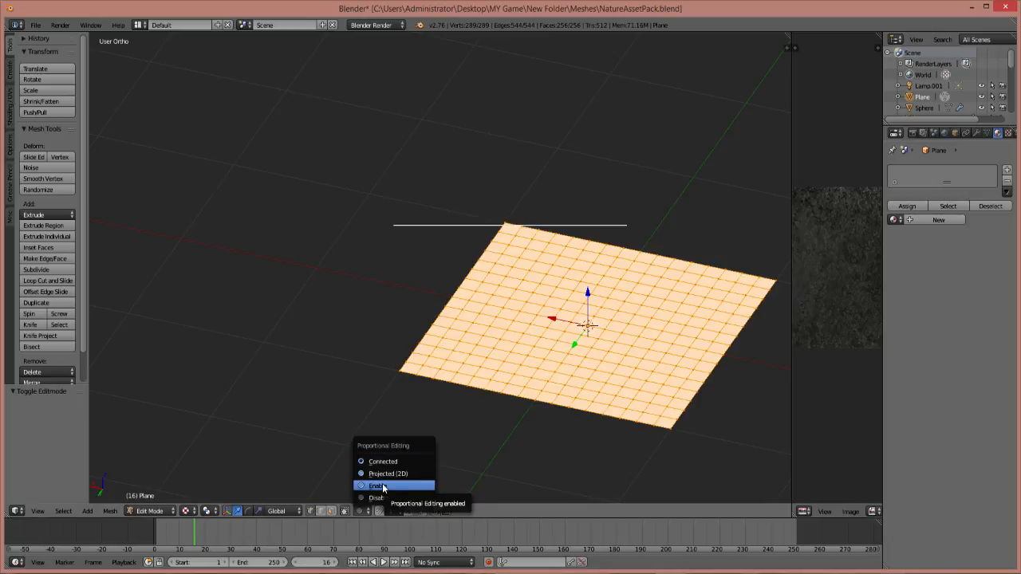
{"action": "left_click", "coordinate": [382, 486]}
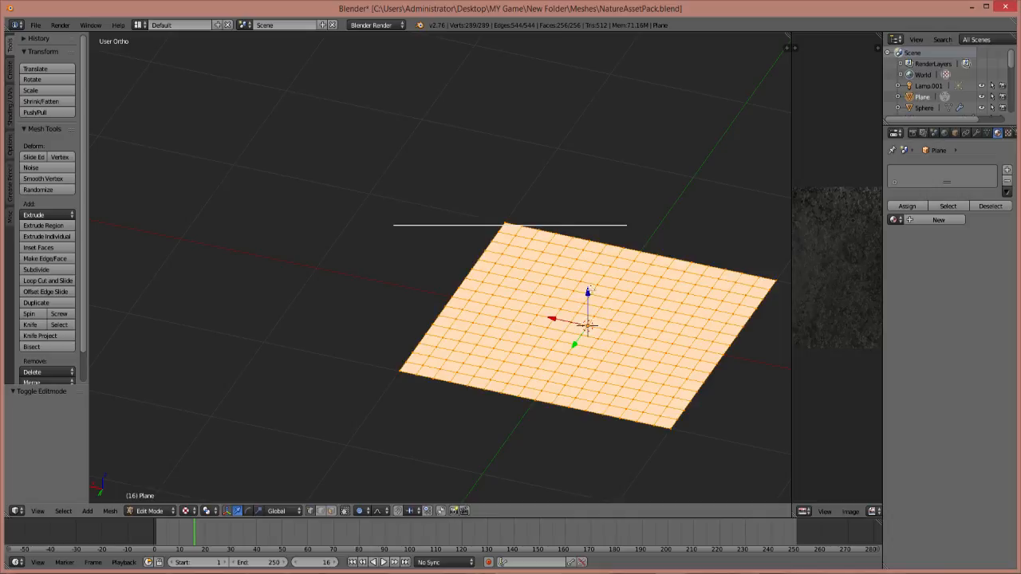
{"action": "left_click_drag", "start_coordinate": [588, 293], "coordinate": [592, 289]}
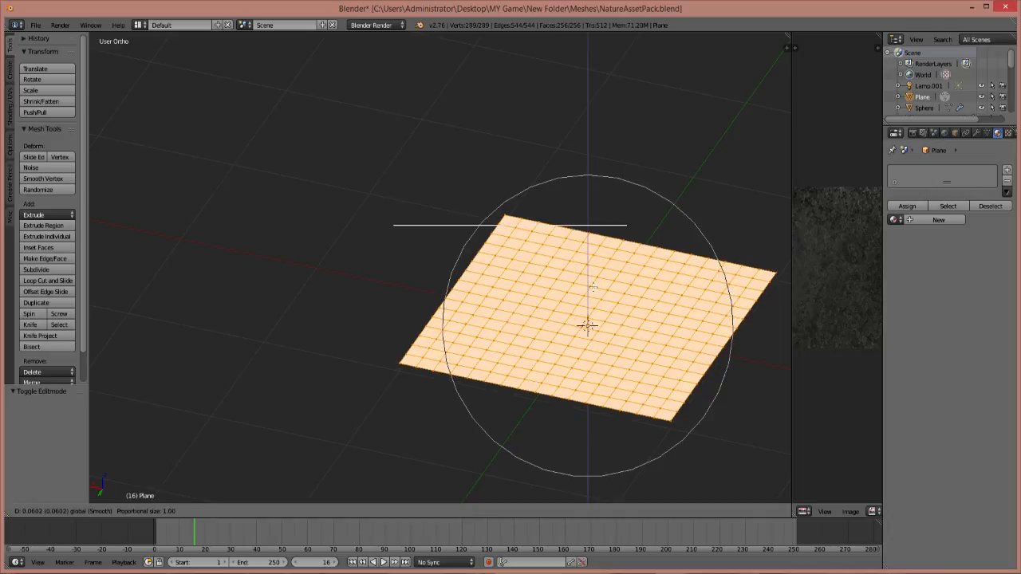
{"action": "left_click", "coordinate": [517, 378]}
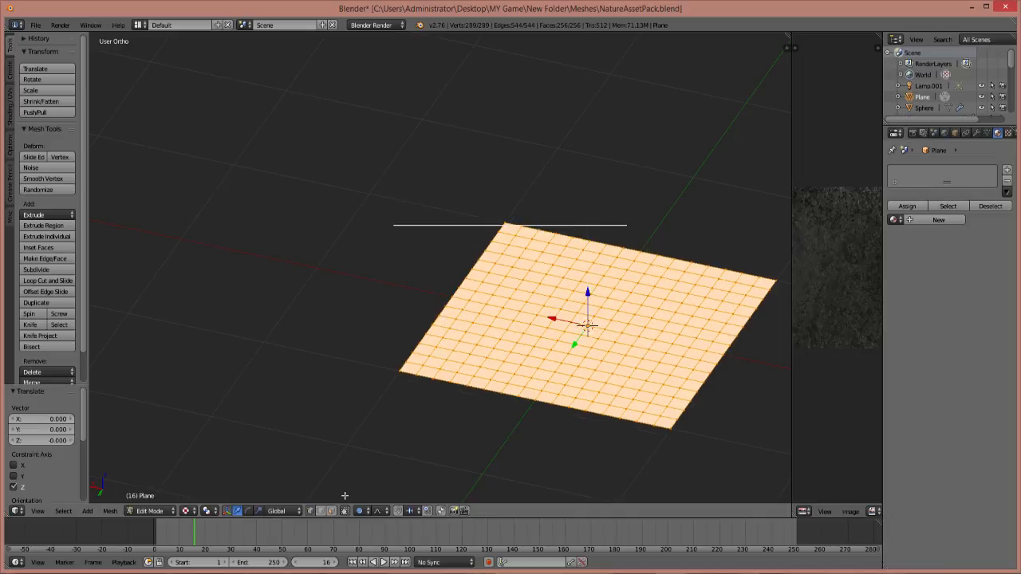
{"action": "right_click", "coordinate": [586, 324]}
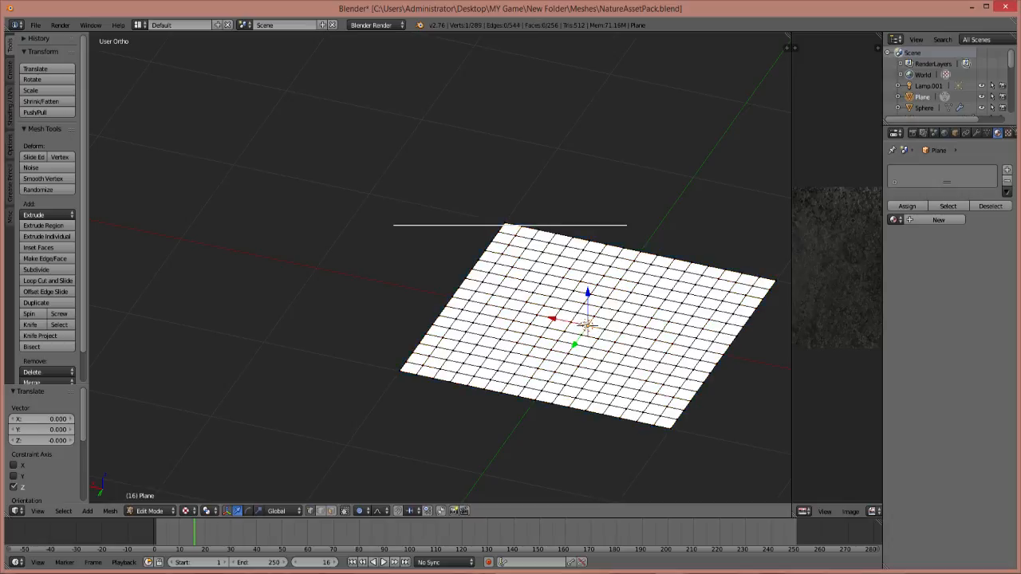
Select six scattered vertices on the plane and lower them about 0.116 along Z with a proportional size of 0.47
{"action": "scroll", "coordinate": [588, 324], "scroll_direction": "up", "scroll_amount": 2}
{"action": "middle_click_drag", "start_coordinate": [619, 322], "coordinate": [516, 258], "text": "shift"}
{"action": "right_click", "coordinate": [439, 349]}
{"action": "right_click", "coordinate": [532, 246], "text": "shift"}
{"action": "right_click", "coordinate": [582, 204], "text": "shift"}
{"action": "right_click", "coordinate": [670, 237], "text": "shift"}
{"action": "right_click", "coordinate": [615, 316], "text": "shift"}
{"action": "right_click", "coordinate": [554, 394], "text": "shift"}
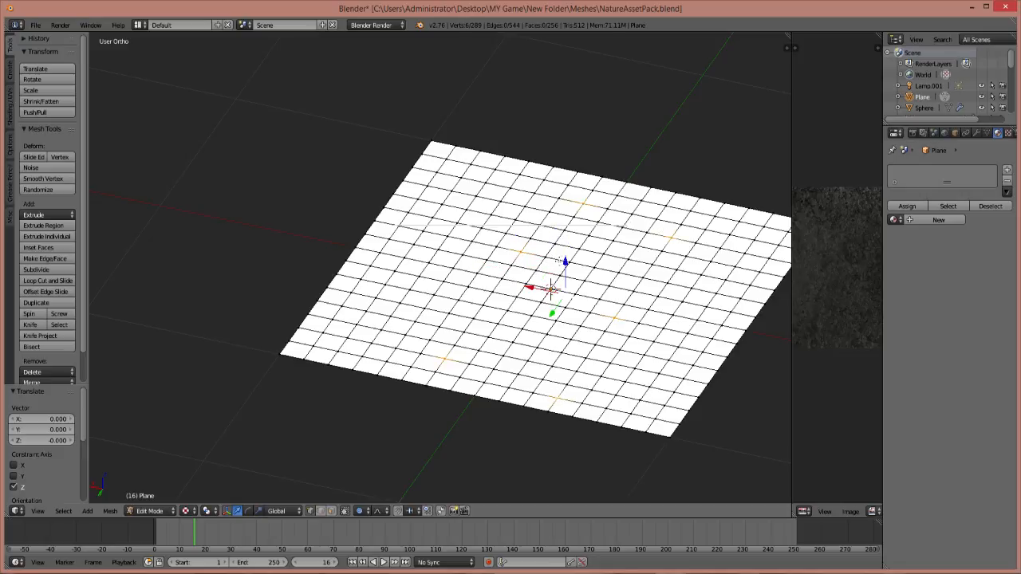
{"action": "key", "text": "g"}
{"action": "key", "text": "z"}
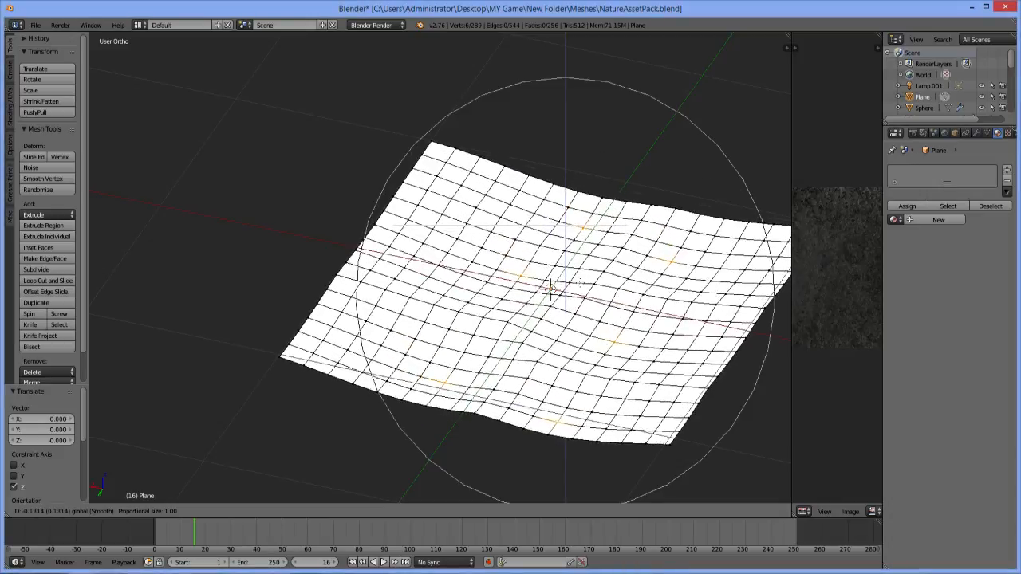
{"action": "scroll", "coordinate": [551, 289], "scroll_direction": "up", "scroll_amount": 8}
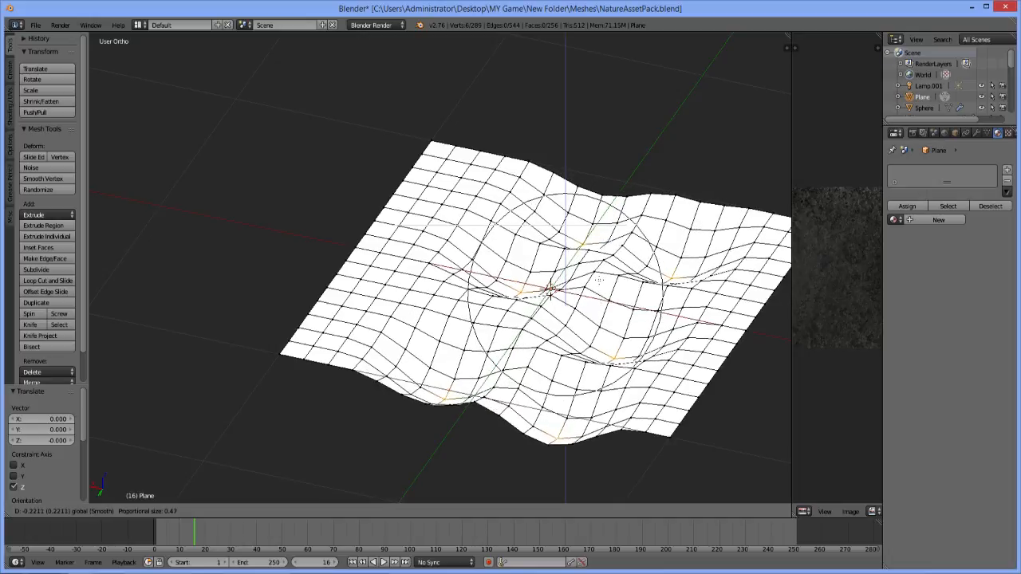
{"action": "left_click", "coordinate": [551, 289]}
Lower a single vertex beside the plane's centre by about 0.17 along Z with proportional falloff
{"action": "right_click", "coordinate": [496, 293]}
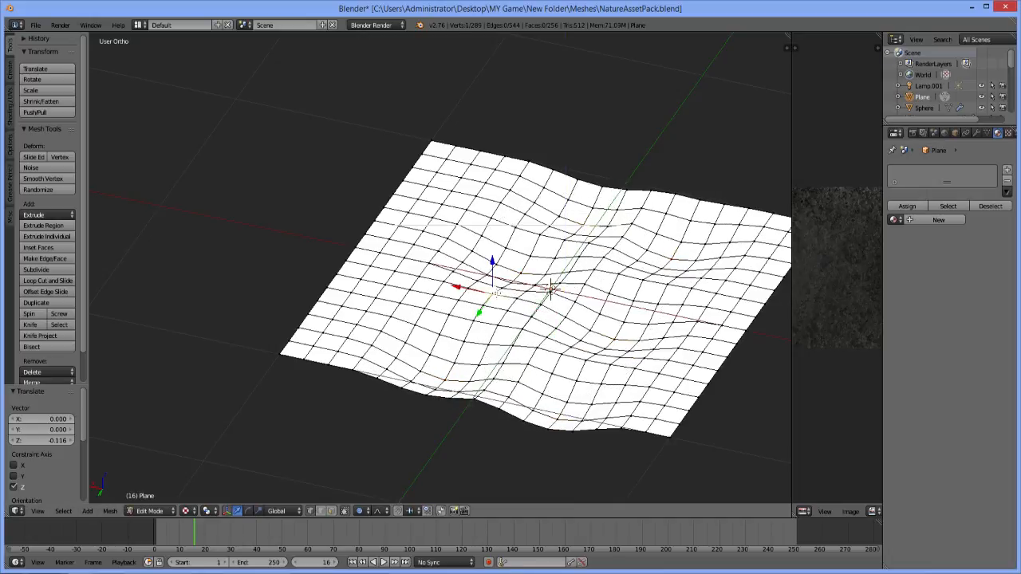
{"action": "key", "text": "g"}
{"action": "key", "text": "z"}
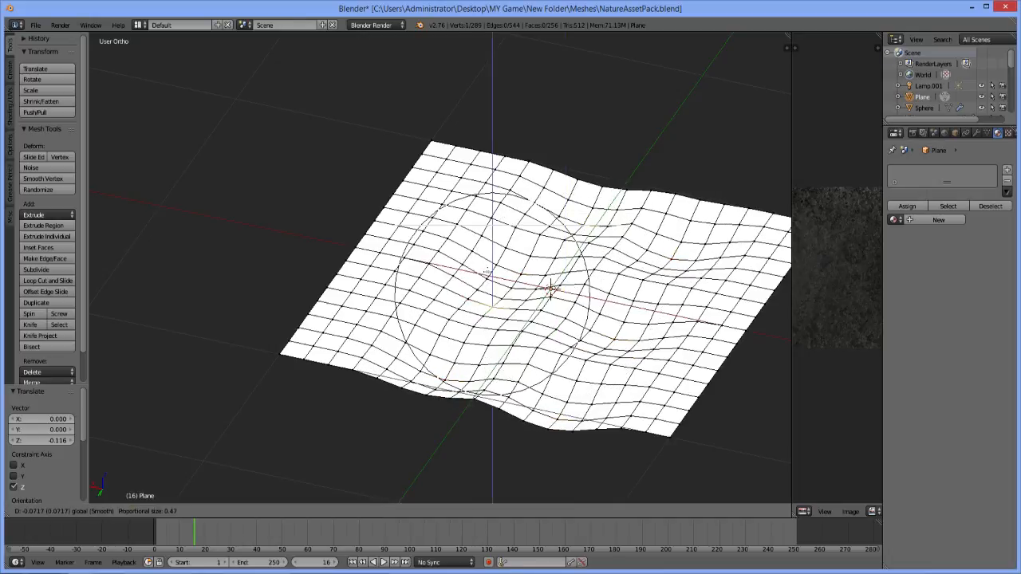
{"action": "left_click", "coordinate": [487, 315]}
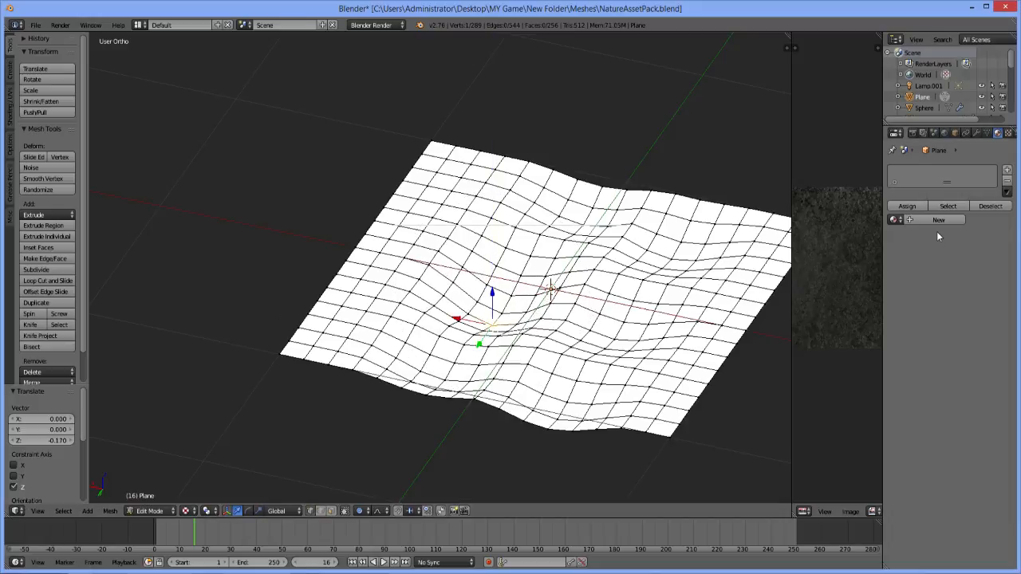
Add a Subdivision Surface modifier to the plane
{"action": "left_click", "coordinate": [976, 133]}
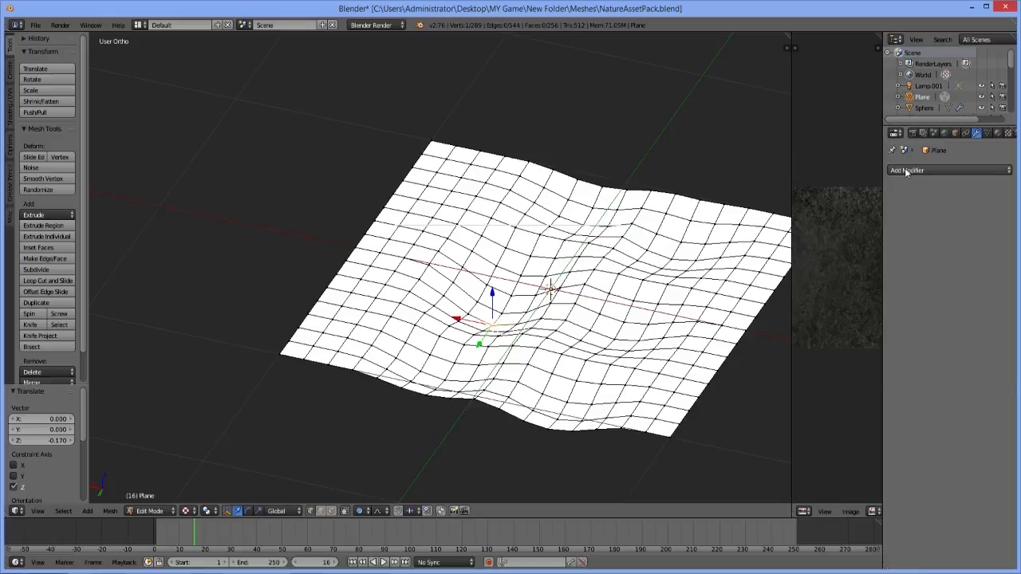
{"action": "left_click", "coordinate": [906, 171]}
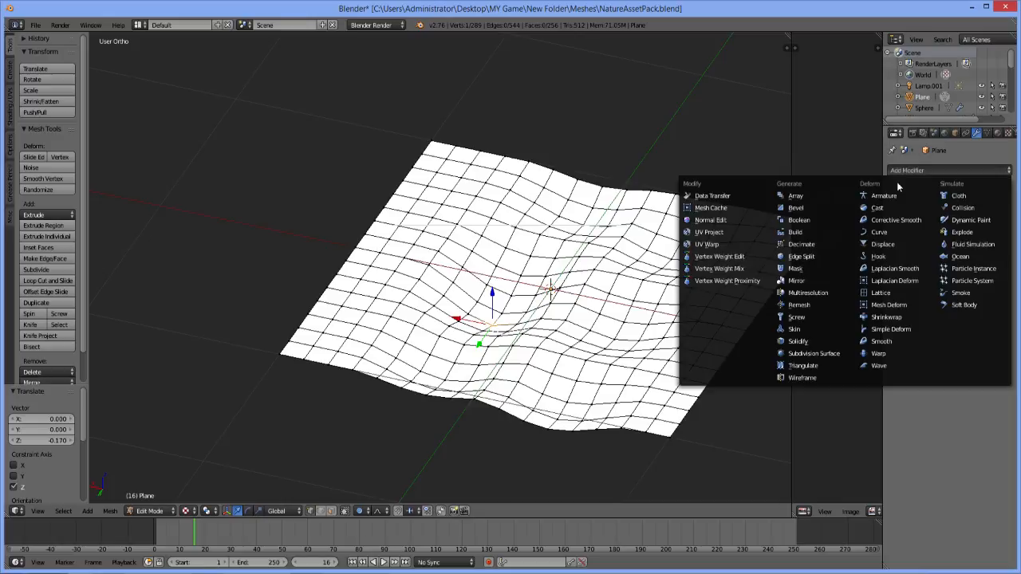
{"action": "left_click", "coordinate": [815, 354]}
{"action": "mouse_move", "coordinate": [265, 331]}
{"action": "middle_mouse_down"}
{"action": "mouse_move", "coordinate": [357, 334]}
{"action": "mouse_move", "coordinate": [335, 335]}
{"action": "middle_mouse_up"}
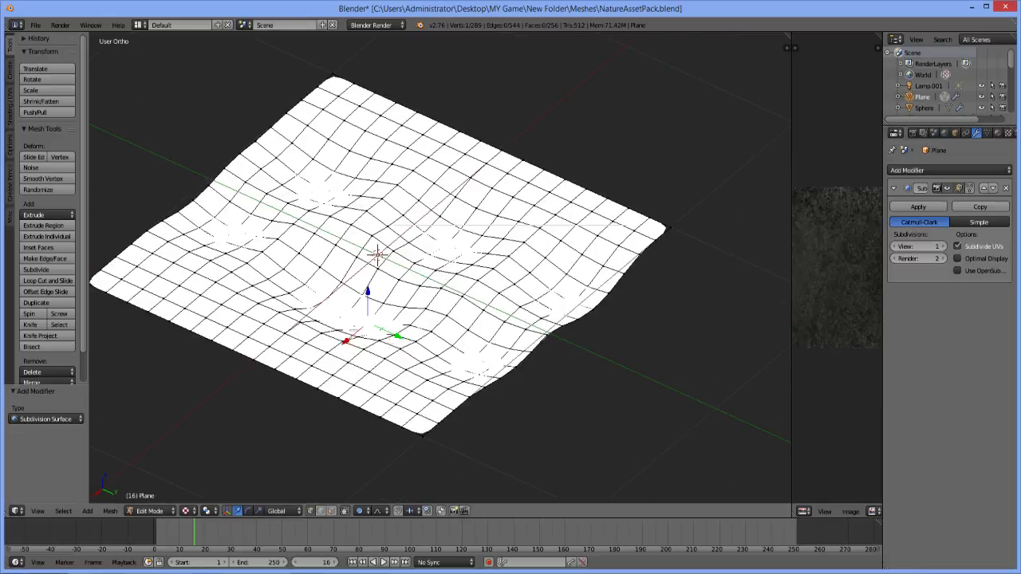
Switch the plane to Sculpt Mode and set the viewport shading to Solid
{"action": "left_click", "coordinate": [151, 511]}
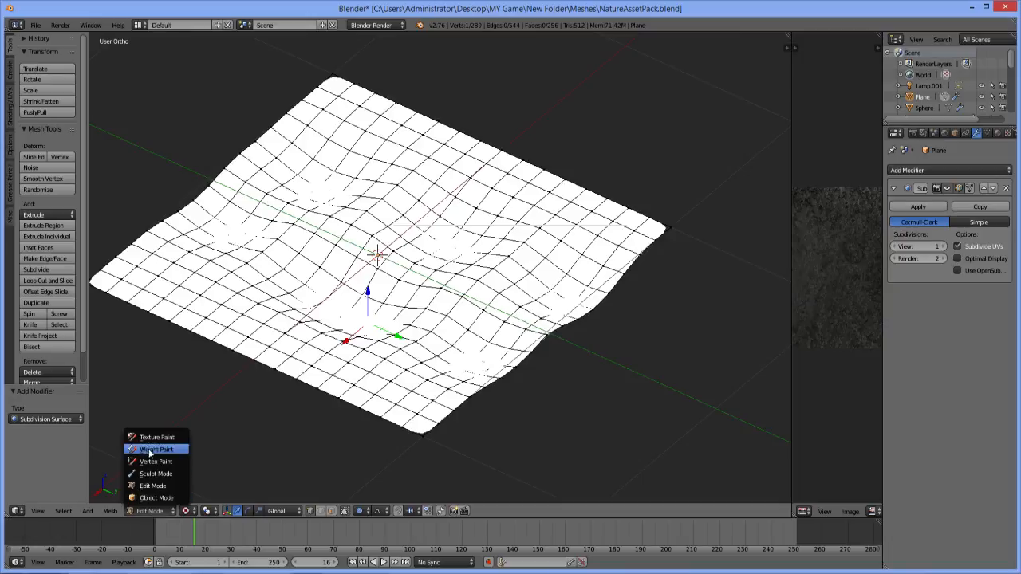
{"action": "left_click", "coordinate": [151, 474]}
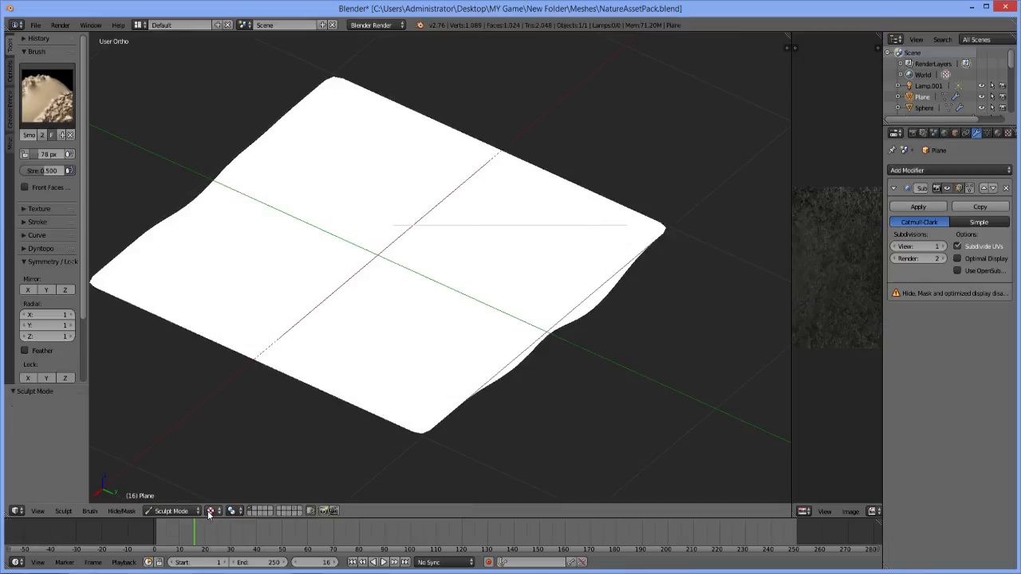
{"action": "left_click", "coordinate": [211, 510]}
{"action": "left_click", "coordinate": [211, 476]}
Even out the dents across the middle of the plane with the Smooth brush
{"action": "mouse_move", "coordinate": [520, 264]}
{"action": "middle_mouse_down"}
{"action": "mouse_move", "coordinate": [437, 246]}
{"action": "mouse_move", "coordinate": [451, 273]}
{"action": "mouse_move", "coordinate": [450, 226]}
{"action": "middle_mouse_up"}
{"action": "scroll", "coordinate": [457, 232], "scroll_direction": "up", "scroll_amount": 3}
{"action": "scroll", "coordinate": [450, 226], "scroll_direction": "down", "scroll_amount": 3}
{"action": "mouse_move", "coordinate": [448, 226]}
{"action": "left_mouse_down"}
{"action": "mouse_move", "coordinate": [452, 150]}
{"action": "mouse_move", "coordinate": [465, 338]}
{"action": "left_mouse_up"}
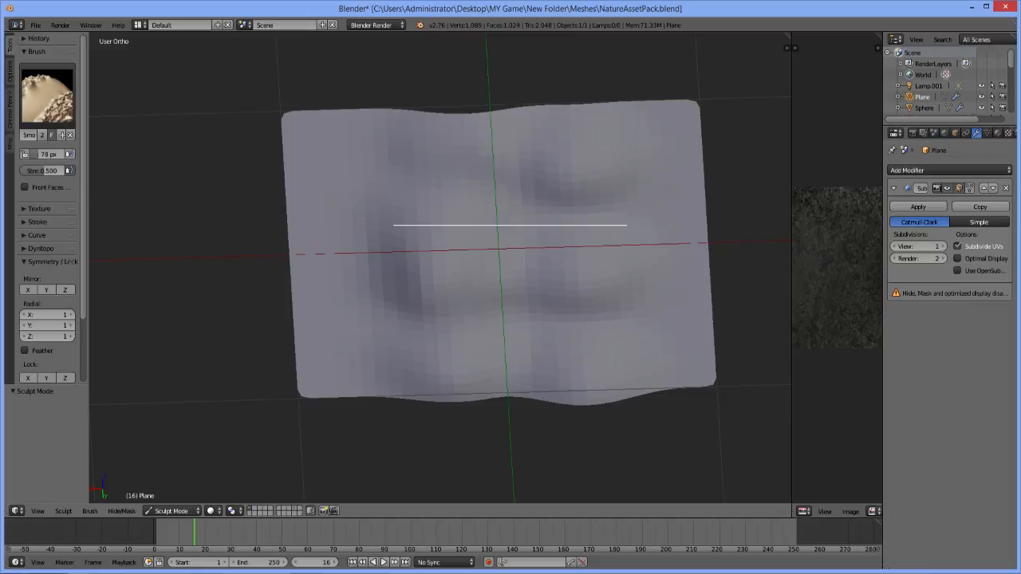
{"action": "mouse_move", "coordinate": [467, 180]}
{"action": "left_mouse_down"}
{"action": "mouse_move", "coordinate": [417, 290]}
{"action": "mouse_move", "coordinate": [417, 103]}
{"action": "mouse_move", "coordinate": [472, 258]}
{"action": "mouse_move", "coordinate": [549, 273]}
{"action": "mouse_move", "coordinate": [592, 383]}
{"action": "mouse_move", "coordinate": [583, 257]}
{"action": "mouse_move", "coordinate": [524, 221]}
{"action": "mouse_move", "coordinate": [474, 210]}
{"action": "mouse_move", "coordinate": [429, 347]}
{"action": "left_mouse_up"}
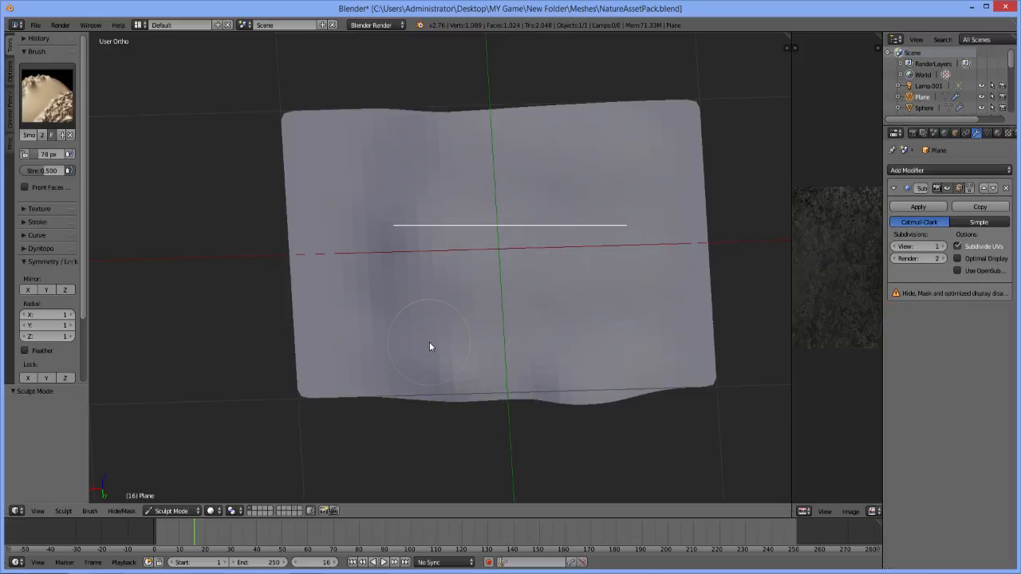
Carve a long channel across the plane, roughly following the Y axis, with the SculptDraw brush
{"action": "left_click", "coordinate": [35, 114]}
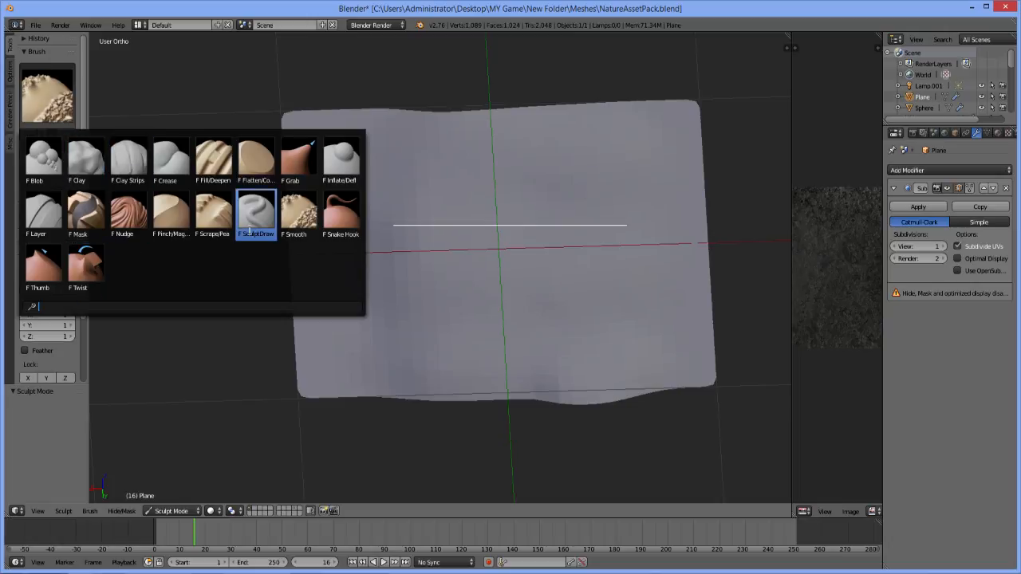
{"action": "left_click", "coordinate": [255, 214]}
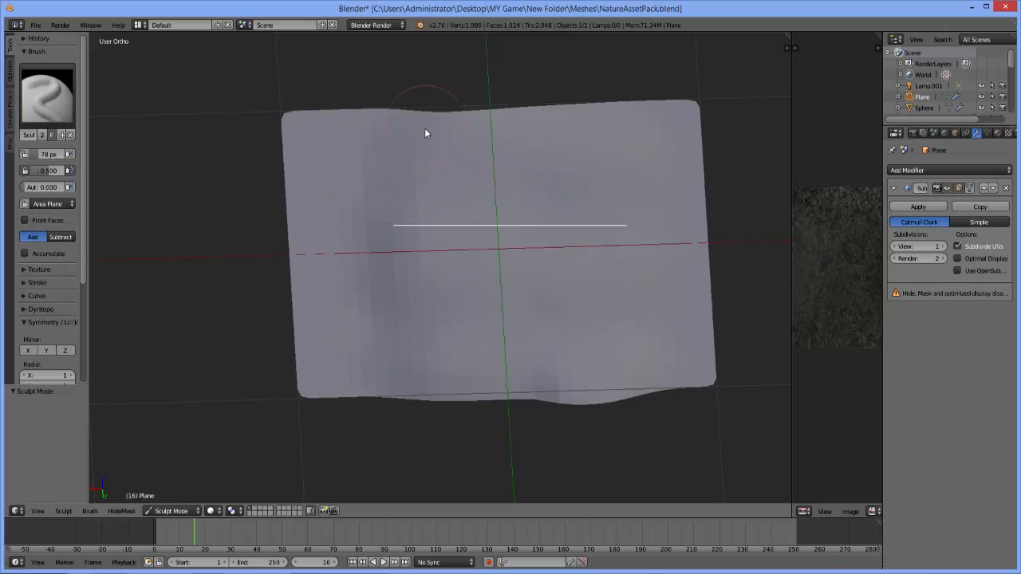
{"action": "left_click_drag", "start_coordinate": [436, 133], "coordinate": [506, 335]}
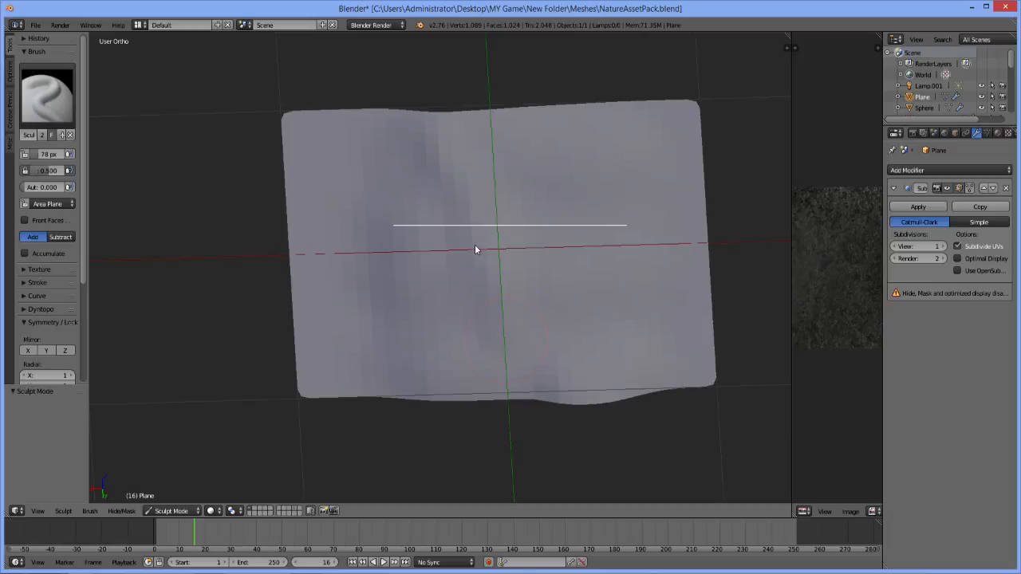
{"action": "left_click_drag", "start_coordinate": [525, 144], "coordinate": [511, 360]}
{"action": "left_click_drag", "start_coordinate": [457, 218], "coordinate": [474, 191]}
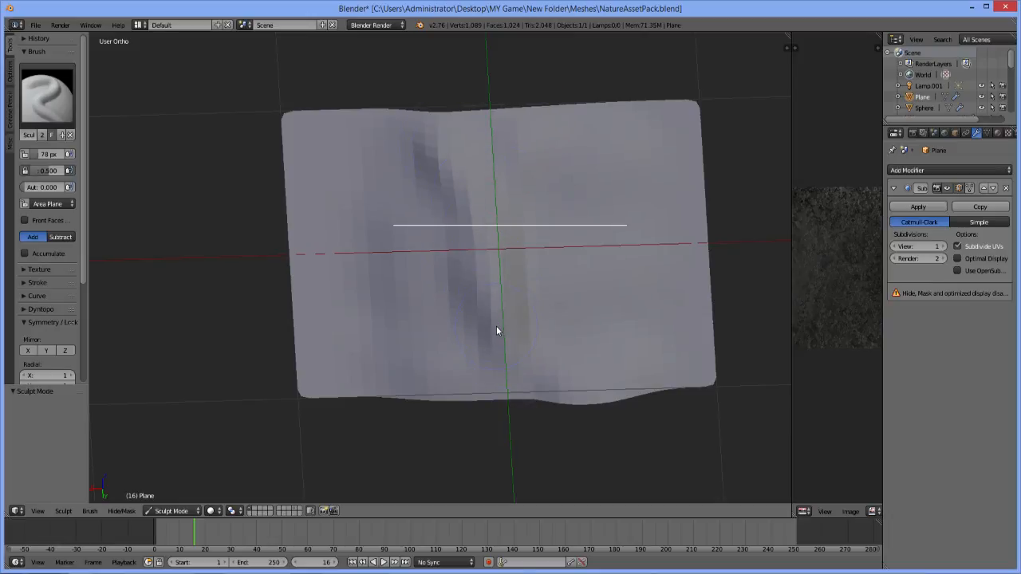
{"action": "left_click_drag", "start_coordinate": [418, 132], "coordinate": [474, 408]}
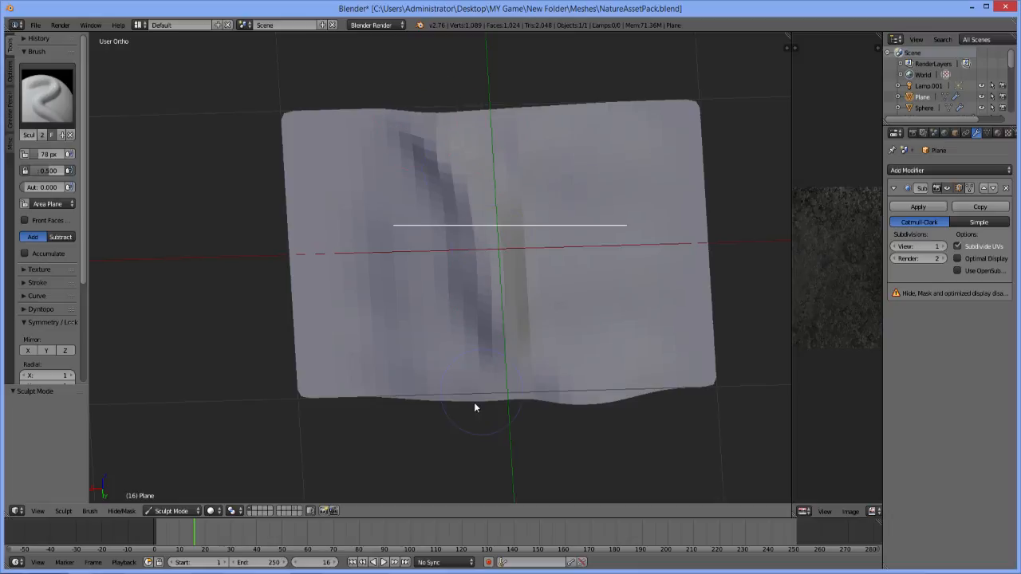
Extend the channel out to the plane's edge and deepen it along its length
{"action": "mouse_move", "coordinate": [502, 210]}
{"action": "middle_mouse_down"}
{"action": "mouse_move", "coordinate": [542, 213]}
{"action": "mouse_move", "coordinate": [477, 392]}
{"action": "middle_mouse_up"}
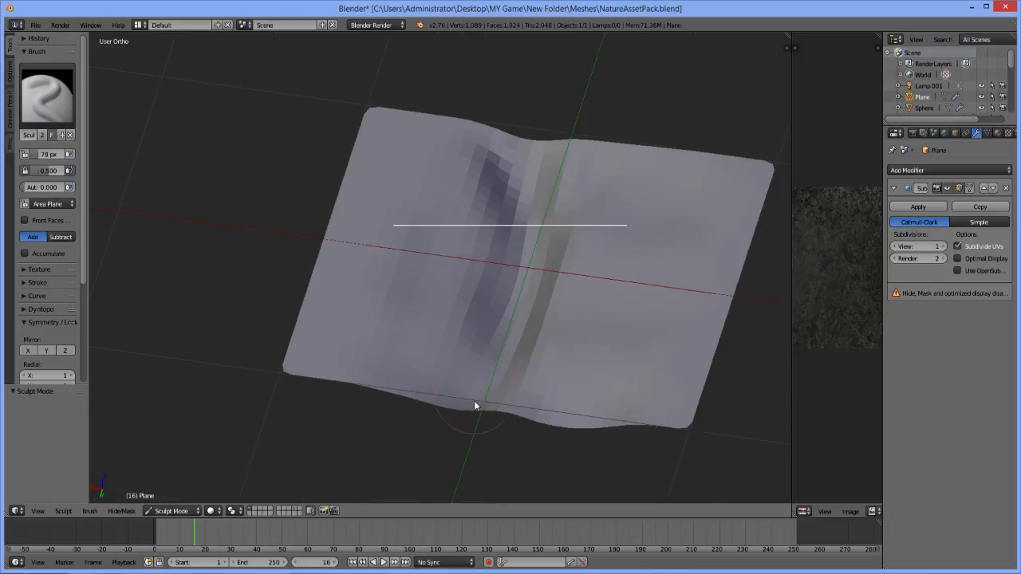
{"action": "mouse_move", "coordinate": [485, 362]}
{"action": "left_mouse_down"}
{"action": "mouse_move", "coordinate": [481, 402]}
{"action": "mouse_move", "coordinate": [519, 279]}
{"action": "left_mouse_up"}
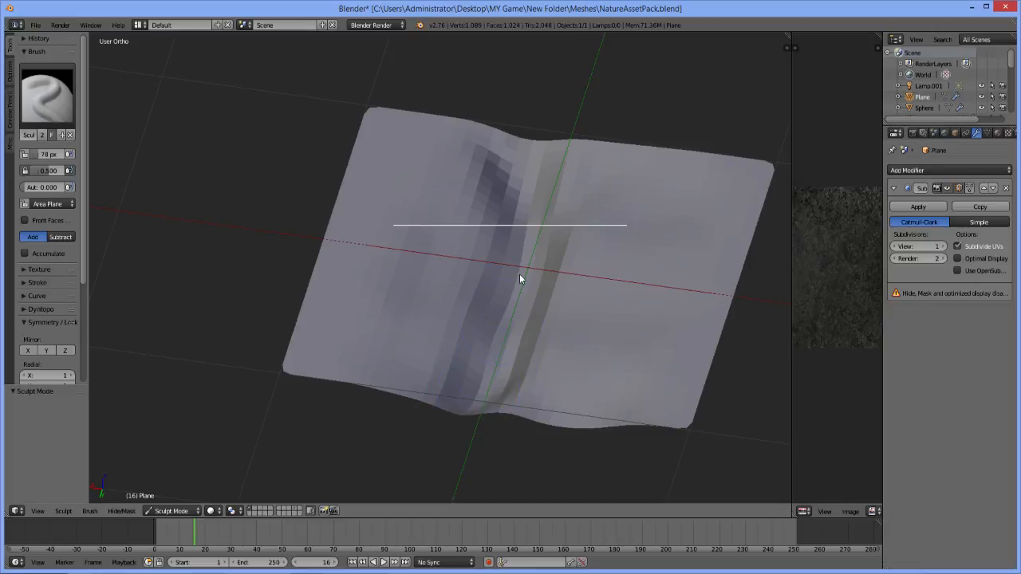
{"action": "left_click_drag", "start_coordinate": [523, 157], "coordinate": [530, 300]}
{"action": "mouse_move", "coordinate": [480, 456]}
{"action": "middle_mouse_down"}
{"action": "mouse_move", "coordinate": [508, 419]}
{"action": "mouse_move", "coordinate": [540, 415]}
{"action": "mouse_move", "coordinate": [522, 407]}
{"action": "mouse_move", "coordinate": [577, 388]}
{"action": "mouse_move", "coordinate": [577, 406]}
{"action": "mouse_move", "coordinate": [609, 406]}
{"action": "mouse_move", "coordinate": [491, 318]}
{"action": "mouse_move", "coordinate": [380, 368]}
{"action": "mouse_move", "coordinate": [369, 351]}
{"action": "middle_mouse_up"}
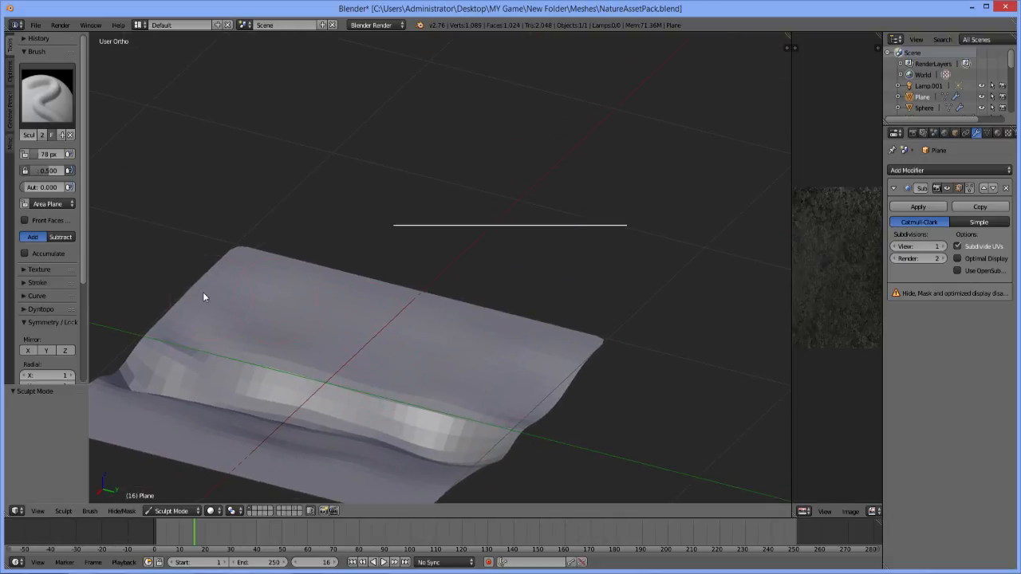
{"action": "mouse_move", "coordinate": [312, 318]}
{"action": "middle_mouse_down"}
{"action": "mouse_move", "coordinate": [374, 346]}
{"action": "mouse_move", "coordinate": [332, 346]}
{"action": "mouse_move", "coordinate": [344, 344]}
{"action": "middle_mouse_up"}
Return to Edit Mode and box-select the vertices along the plane's far edge on the flat side of the channel
{"action": "key", "text": "Tab"}
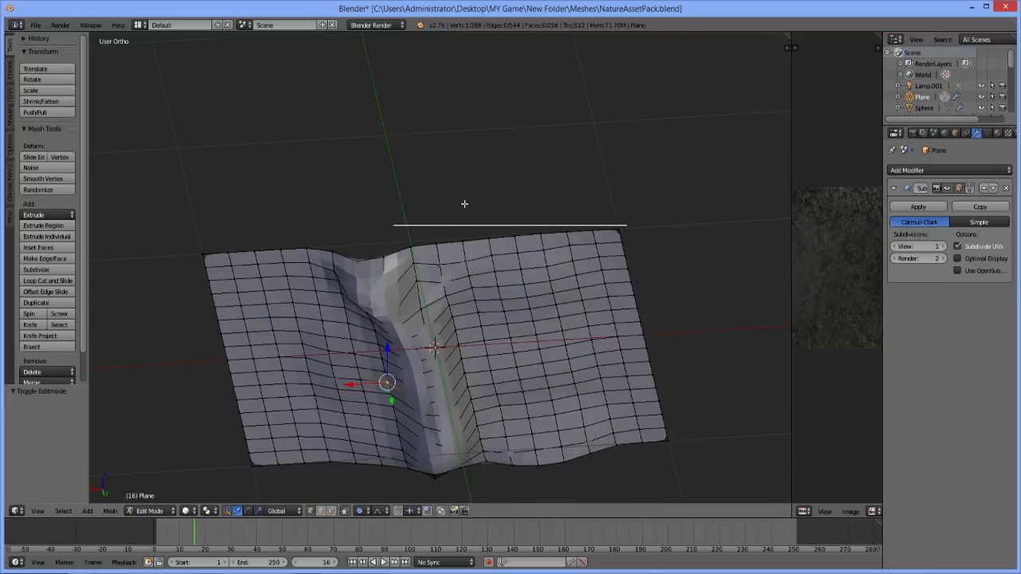
{"action": "key", "text": "b"}
{"action": "left_click_drag", "start_coordinate": [446, 175], "coordinate": [657, 265]}
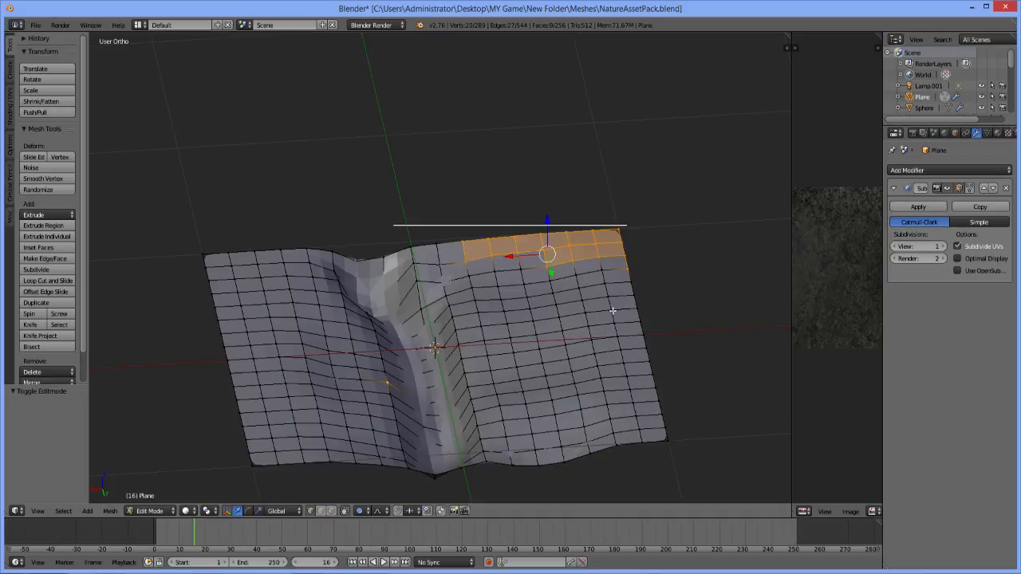
View the plane from the top and turn off the background images
{"action": "key", "text": "KP_1"}
{"action": "key", "text": "KP_7"}
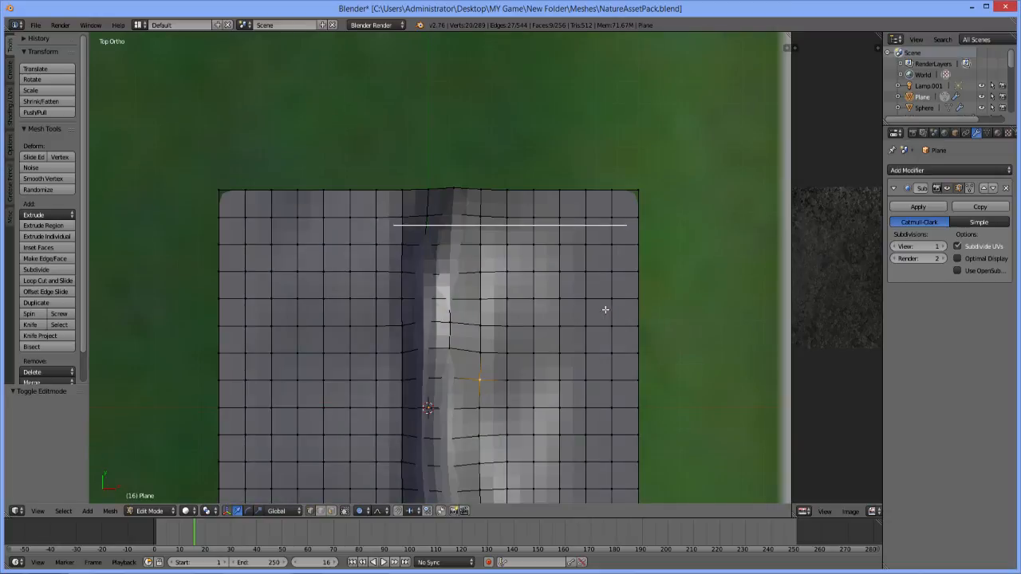
{"action": "scroll", "coordinate": [556, 300], "scroll_direction": "down", "scroll_amount": 3}
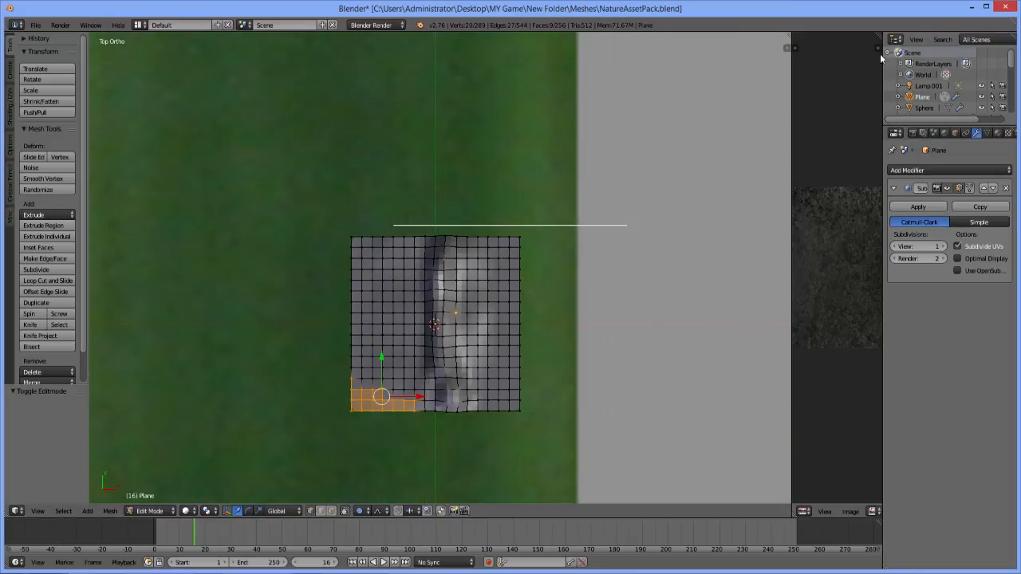
{"action": "left_click", "coordinate": [787, 46]}
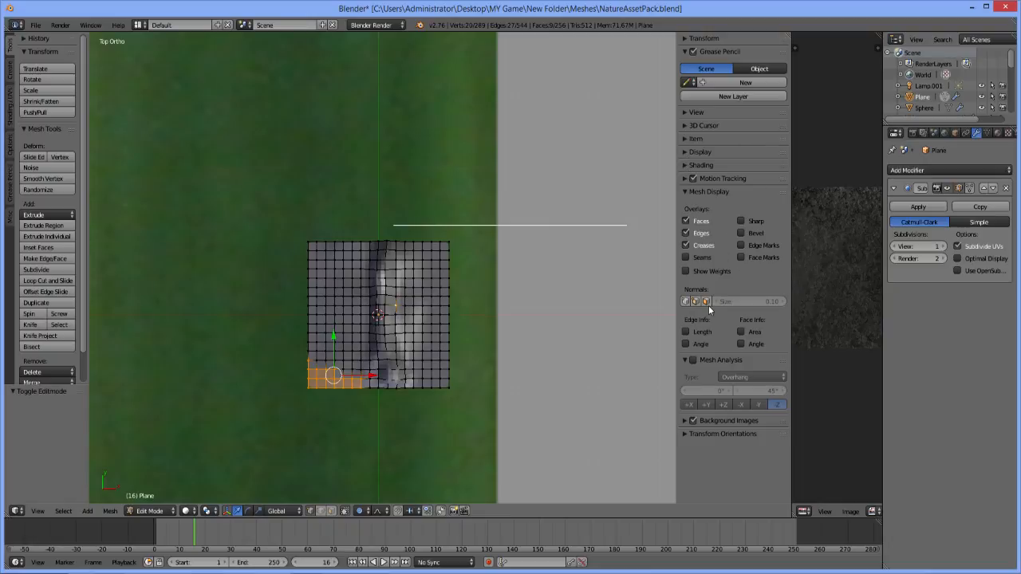
{"action": "left_click", "coordinate": [692, 421]}
{"action": "scroll", "coordinate": [363, 302], "scroll_direction": "up", "scroll_amount": 2}
{"action": "scroll", "coordinate": [363, 302], "scroll_direction": "up", "scroll_amount": 4}
{"action": "middle_click_drag", "start_coordinate": [375, 298], "coordinate": [395, 119], "text": "shift"}
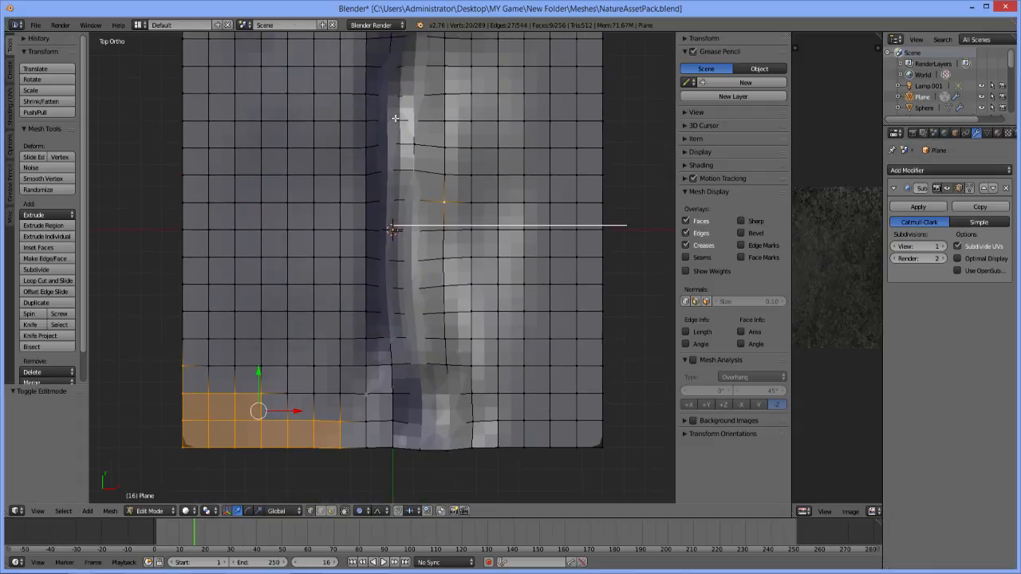
Delete the vertices of the plane's flat area on the -X side of the channel, along its full length
{"action": "scroll", "coordinate": [395, 119], "scroll_direction": "down", "scroll_amount": 3}
{"action": "key", "text": "b"}
{"action": "left_click_drag", "start_coordinate": [250, 72], "coordinate": [381, 381]}
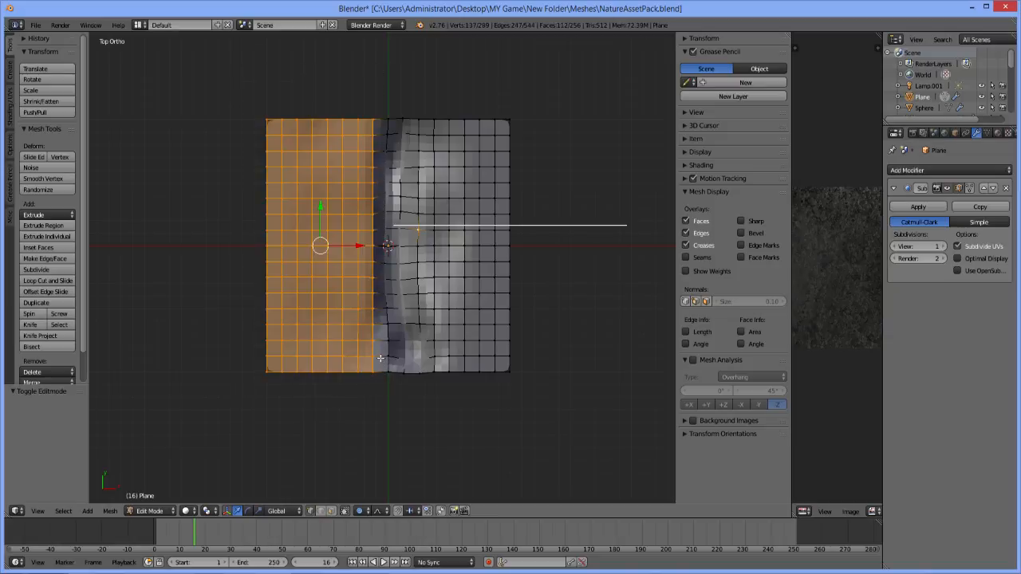
{"action": "right_click", "coordinate": [358, 361]}
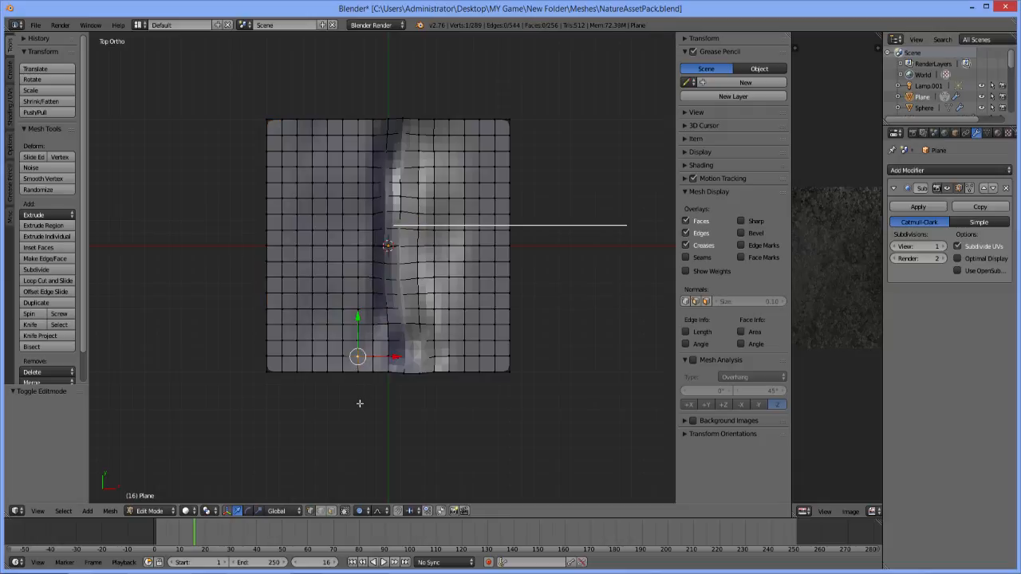
{"action": "key", "text": "b"}
{"action": "left_click_drag", "start_coordinate": [367, 412], "coordinate": [181, 80]}
{"action": "key", "text": "x"}
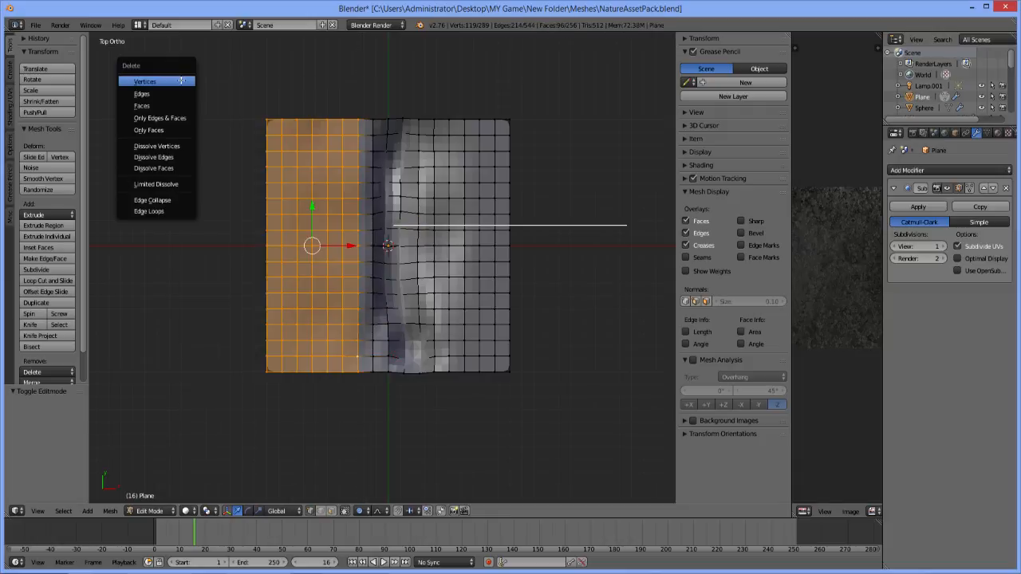
{"action": "left_click", "coordinate": [181, 81]}
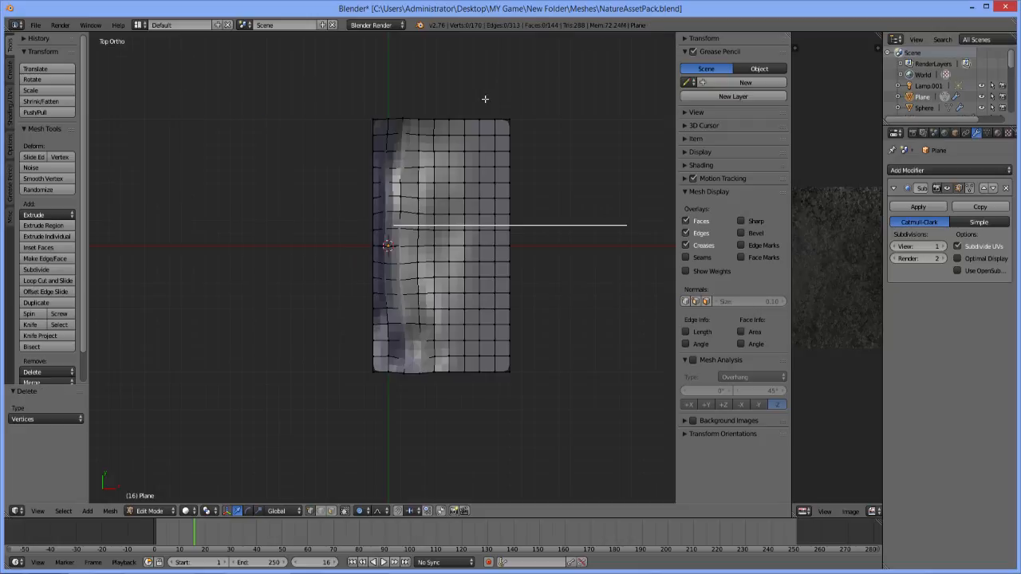
Delete the block of vertices on the +X side of the channel, from the +Y edge to about three-quarters down the plane
{"action": "key", "text": "b"}
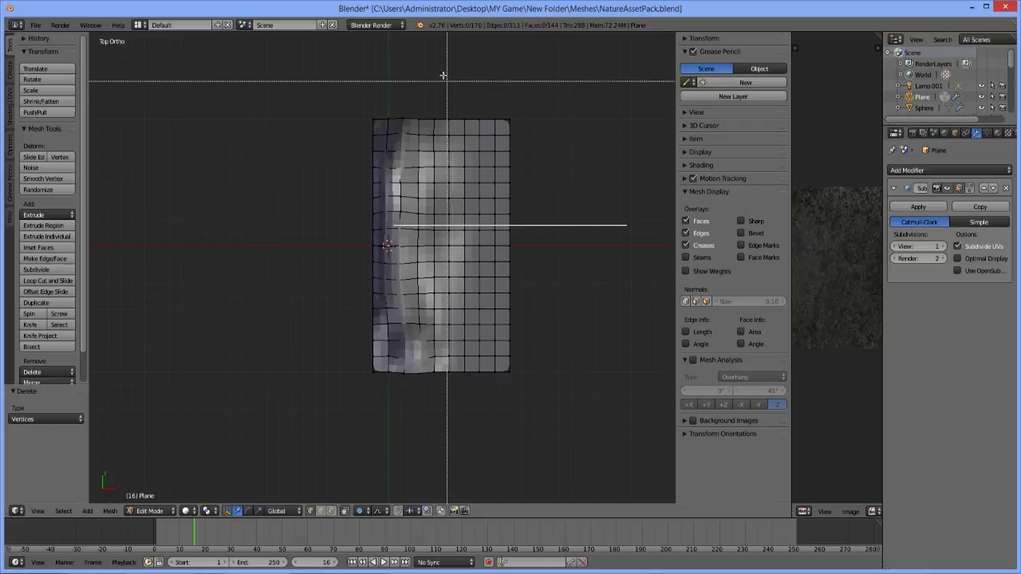
{"action": "left_click_drag", "start_coordinate": [432, 72], "coordinate": [491, 131]}
{"action": "left_click_drag", "start_coordinate": [547, 329], "coordinate": [543, 298]}
{"action": "key", "text": "x"}
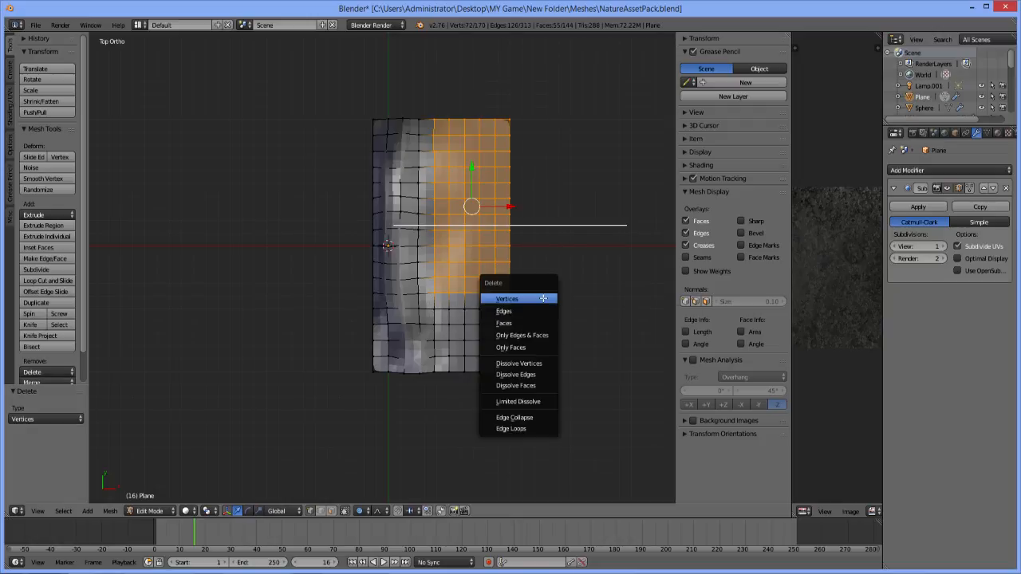
{"action": "left_click", "coordinate": [519, 293]}
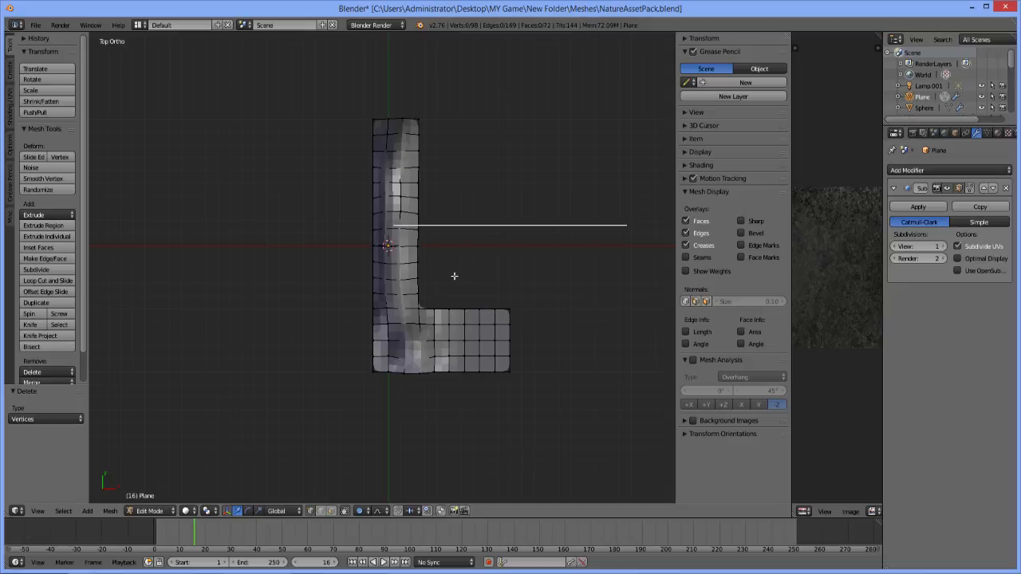
Delete most of the leftover block of vertices on the channel's +X side near the -Y end
{"action": "key", "text": "v"}
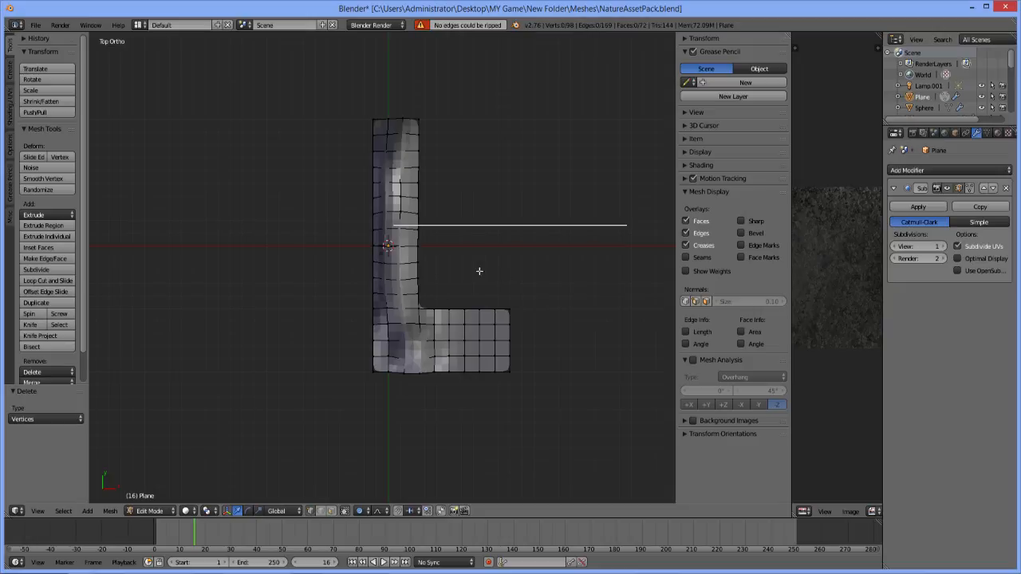
{"action": "key", "text": "b"}
{"action": "left_click_drag", "start_coordinate": [445, 286], "coordinate": [525, 399]}
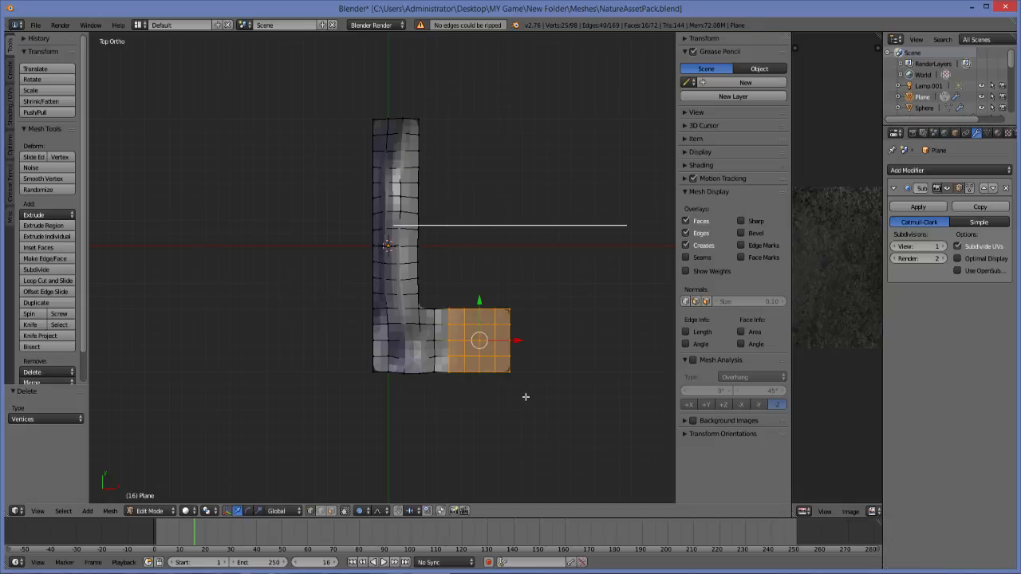
{"action": "key", "text": "x"}
{"action": "left_click", "coordinate": [525, 396]}
Switch the trimmed channel strip to Sculpt Mode and reduce the brush radius to 40 px
{"action": "middle_click_drag", "start_coordinate": [408, 273], "coordinate": [512, 375]}
{"action": "scroll", "coordinate": [460, 321], "scroll_direction": "down", "scroll_amount": 5}
{"action": "scroll", "coordinate": [461, 310], "scroll_direction": "up", "scroll_amount": 3}
{"action": "scroll", "coordinate": [431, 335], "scroll_direction": "down", "scroll_amount": 1}
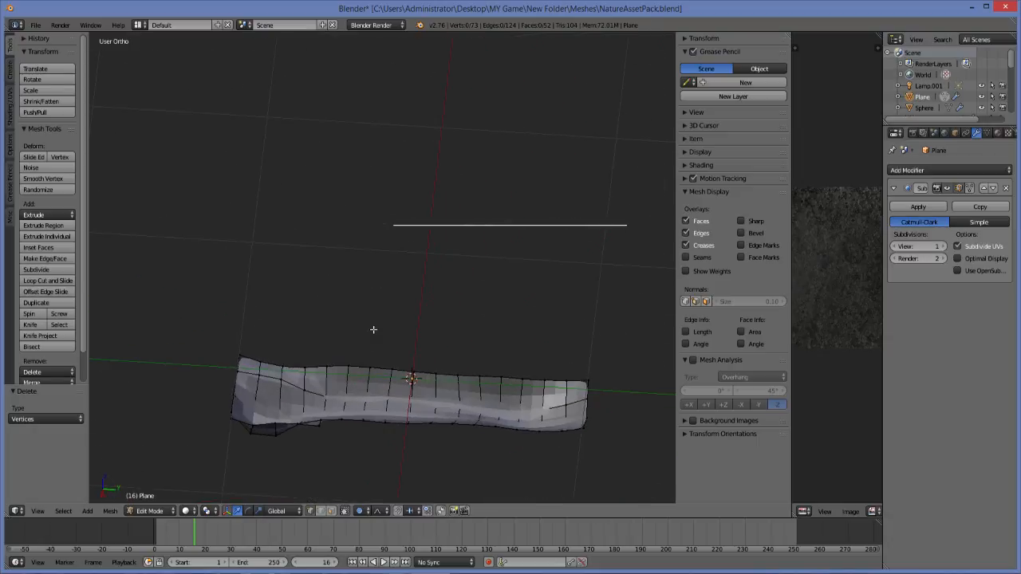
{"action": "left_click", "coordinate": [150, 511]}
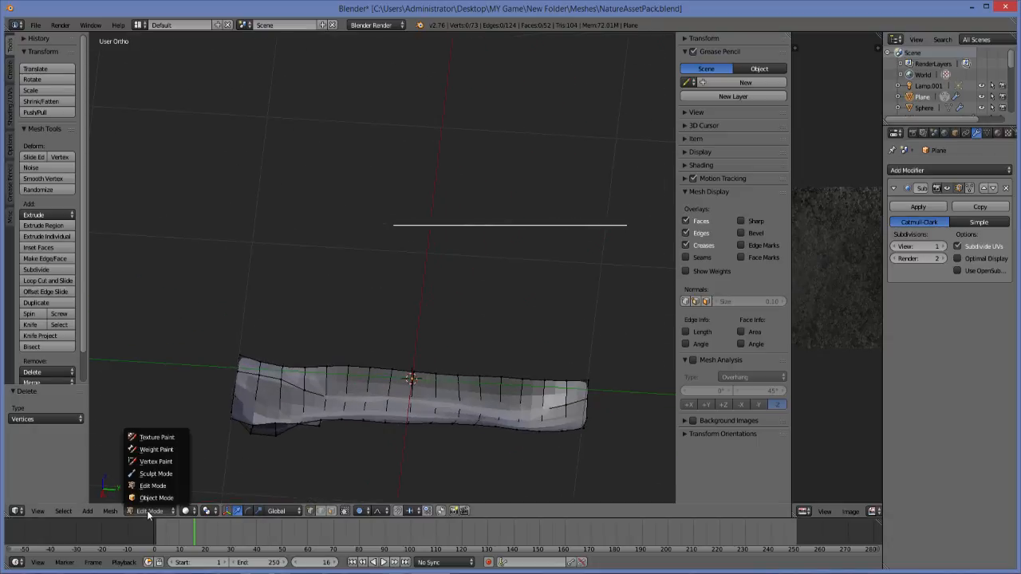
{"action": "left_click", "coordinate": [173, 474]}
{"action": "middle_click_drag", "start_coordinate": [426, 406], "coordinate": [453, 359]}
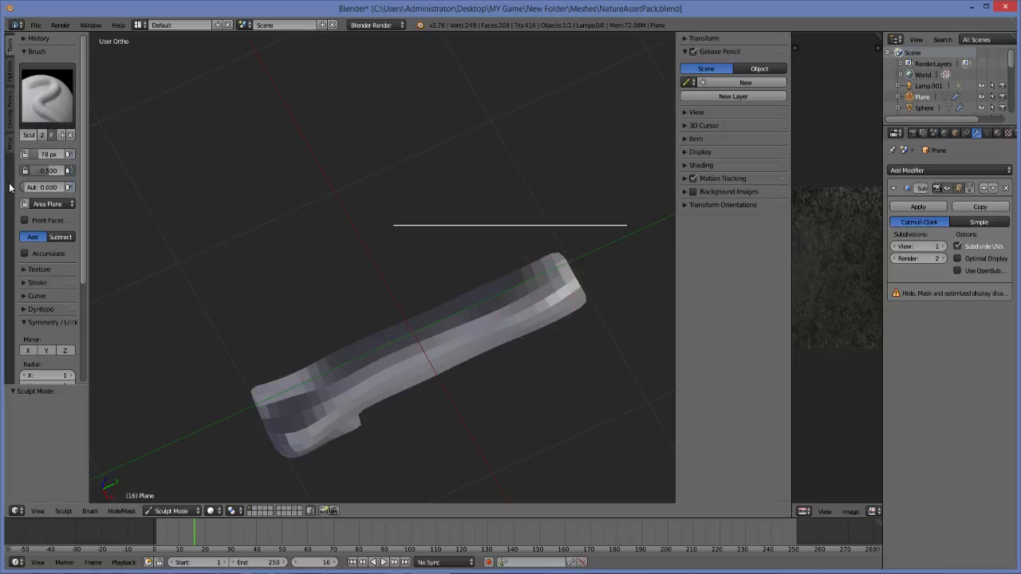
{"action": "key", "text": "f"}
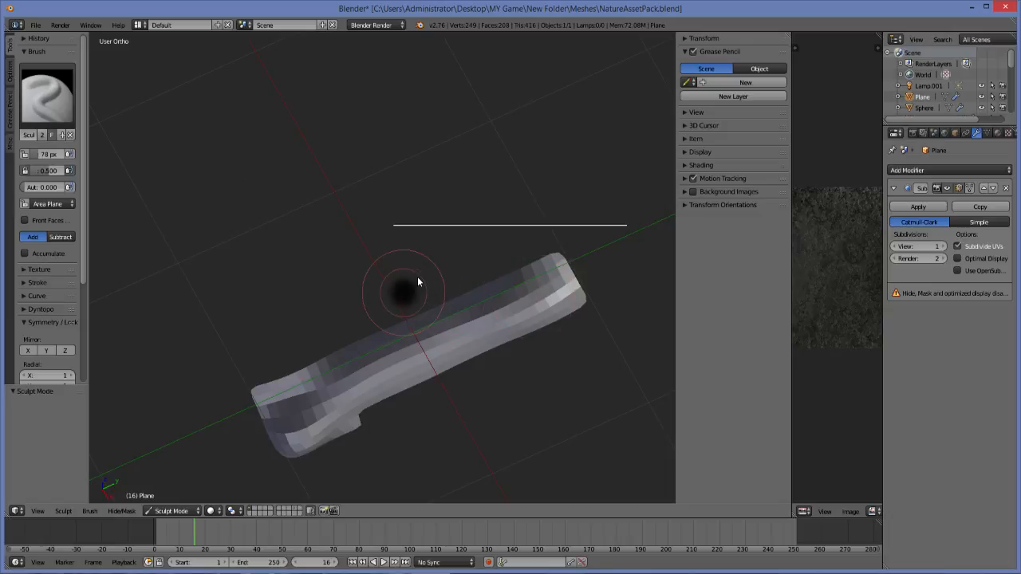
{"action": "left_click", "coordinate": [421, 279]}
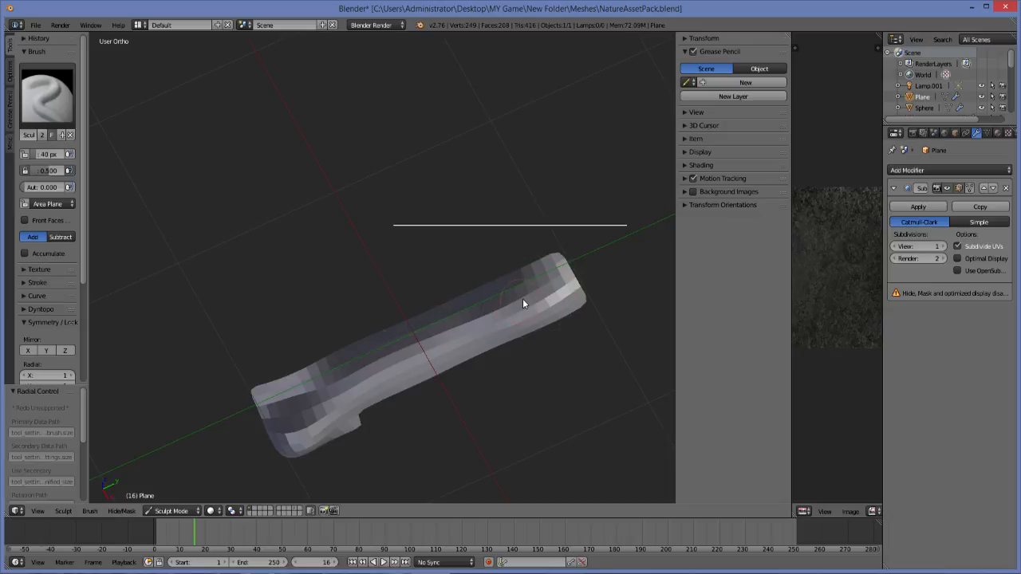
Sculpt both ends of the channel strip with the SculptDraw brush, working from several angles
{"action": "left_click_drag", "start_coordinate": [527, 298], "coordinate": [589, 273]}
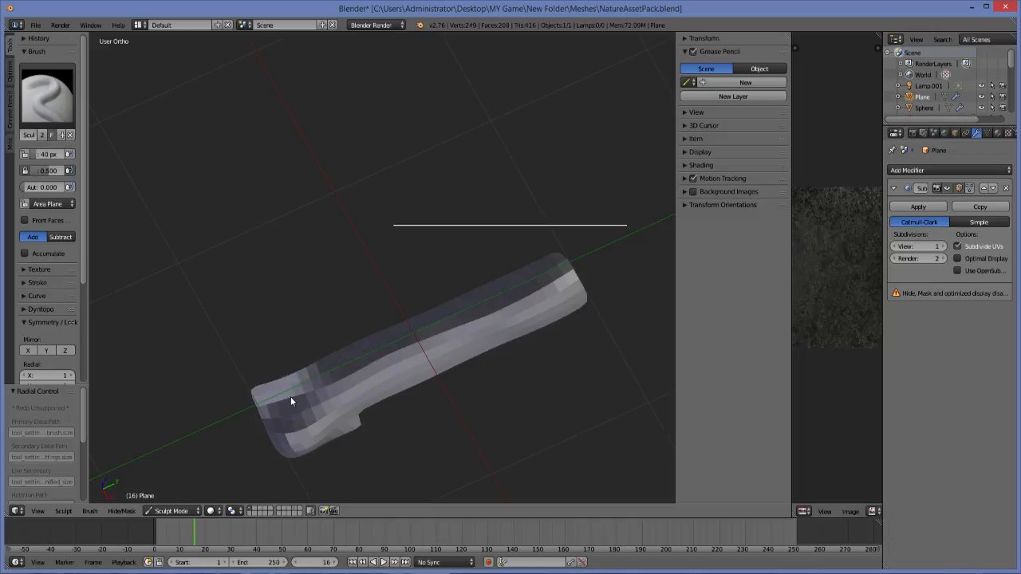
{"action": "left_click_drag", "start_coordinate": [291, 401], "coordinate": [311, 423]}
{"action": "middle_click_drag", "start_coordinate": [378, 374], "coordinate": [223, 337]}
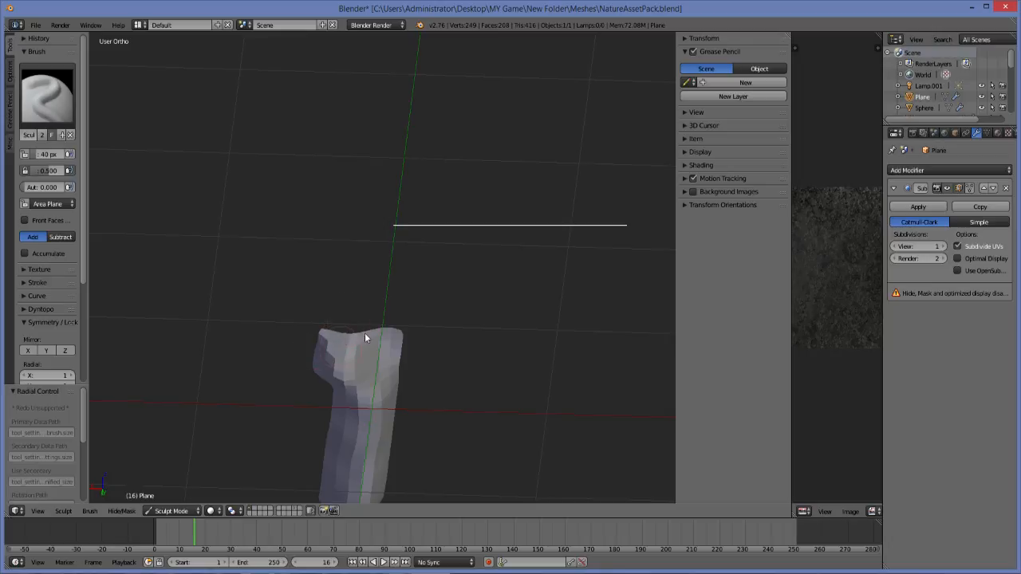
{"action": "middle_click_drag", "start_coordinate": [380, 385], "coordinate": [364, 357]}
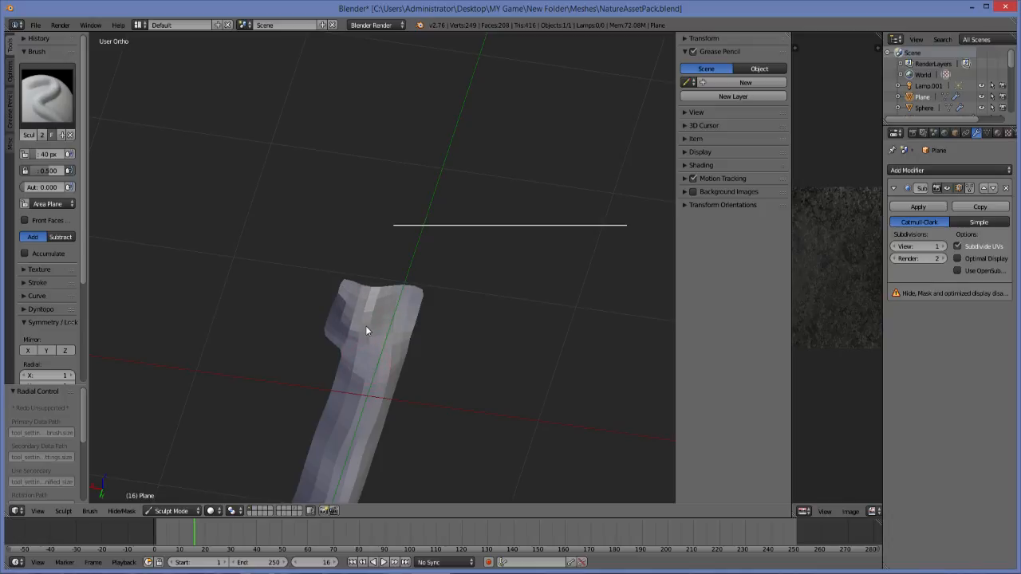
{"action": "middle_click_drag", "start_coordinate": [372, 367], "coordinate": [390, 354]}
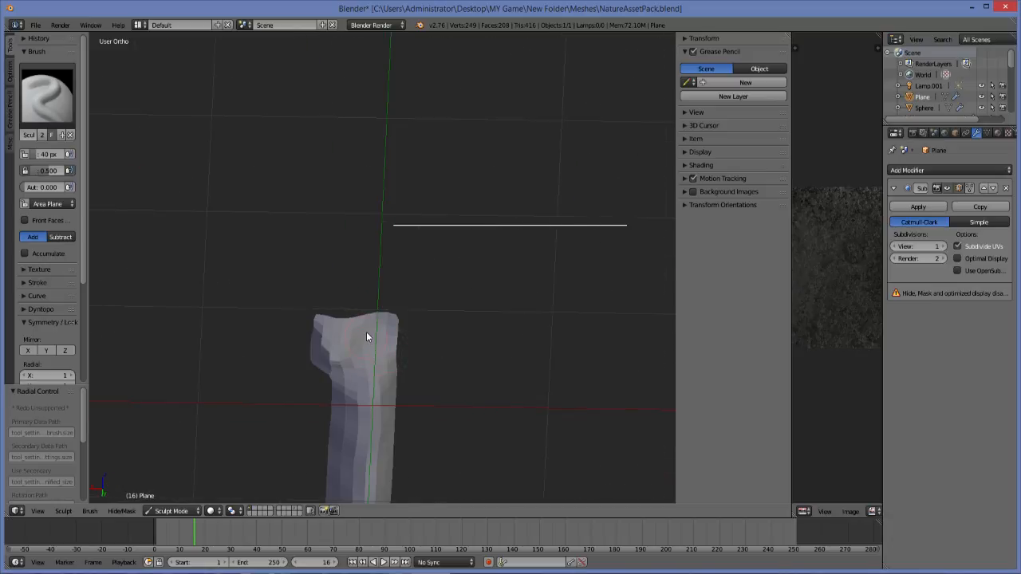
{"action": "middle_click_drag", "start_coordinate": [447, 305], "coordinate": [313, 321]}
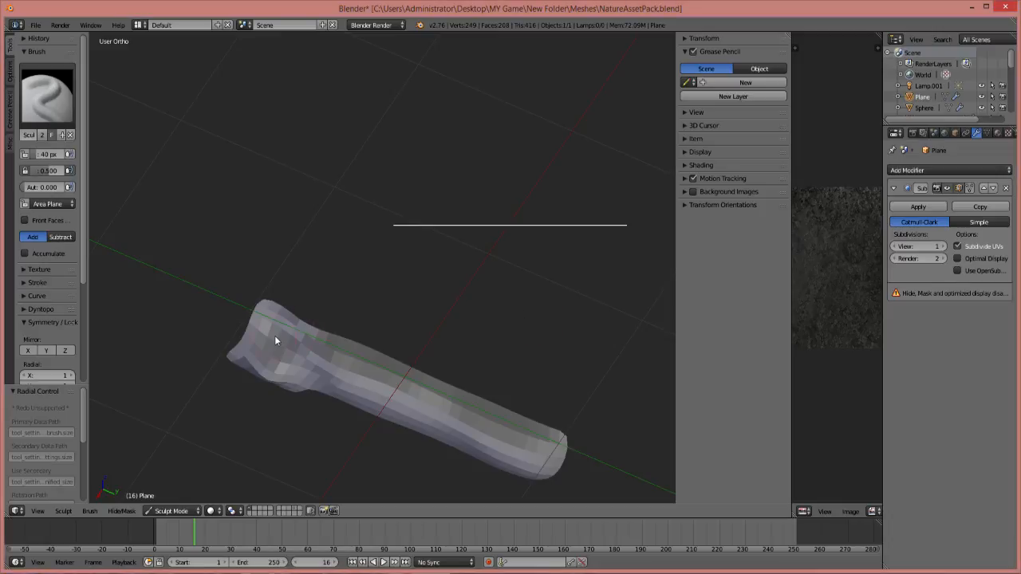
{"action": "middle_click_drag", "start_coordinate": [449, 332], "coordinate": [421, 324]}
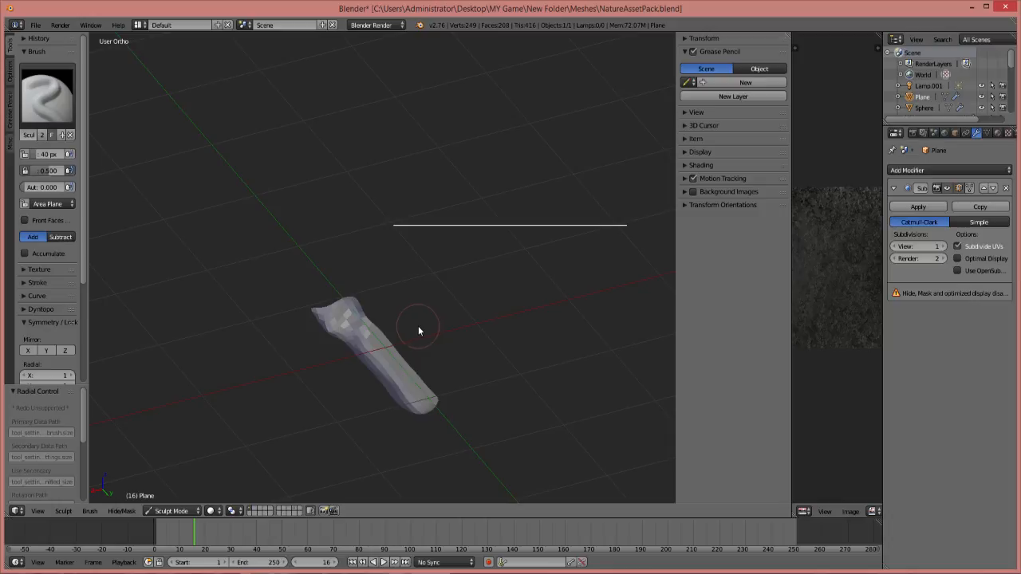
{"action": "middle_click_drag", "start_coordinate": [465, 295], "coordinate": [423, 298]}
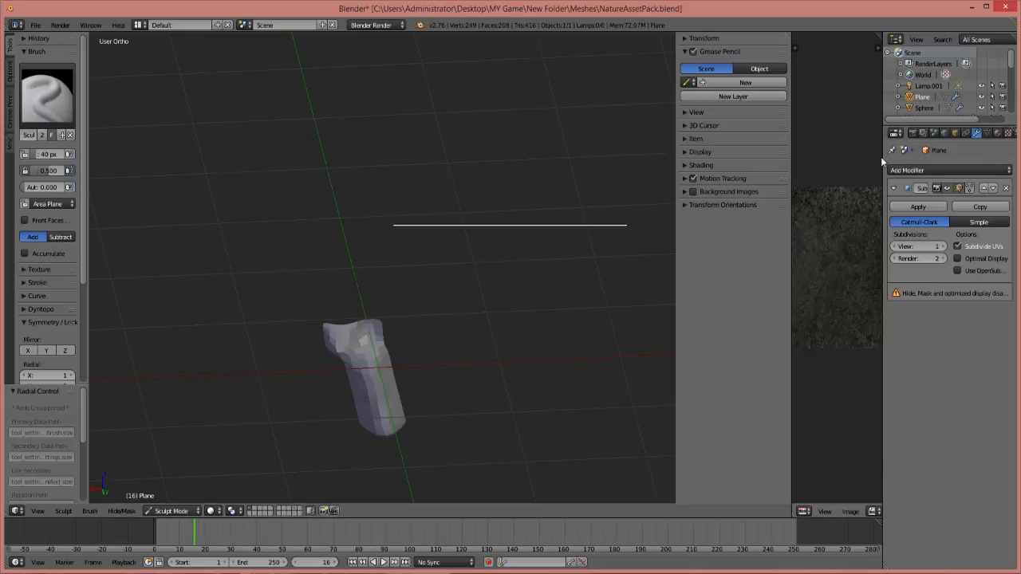
Widen the properties editor and try Fluid physics with the Particle type on the plane, then remove it
{"action": "left_click_drag", "start_coordinate": [885, 157], "coordinate": [686, 216]}
{"action": "left_click", "coordinate": [956, 133]}
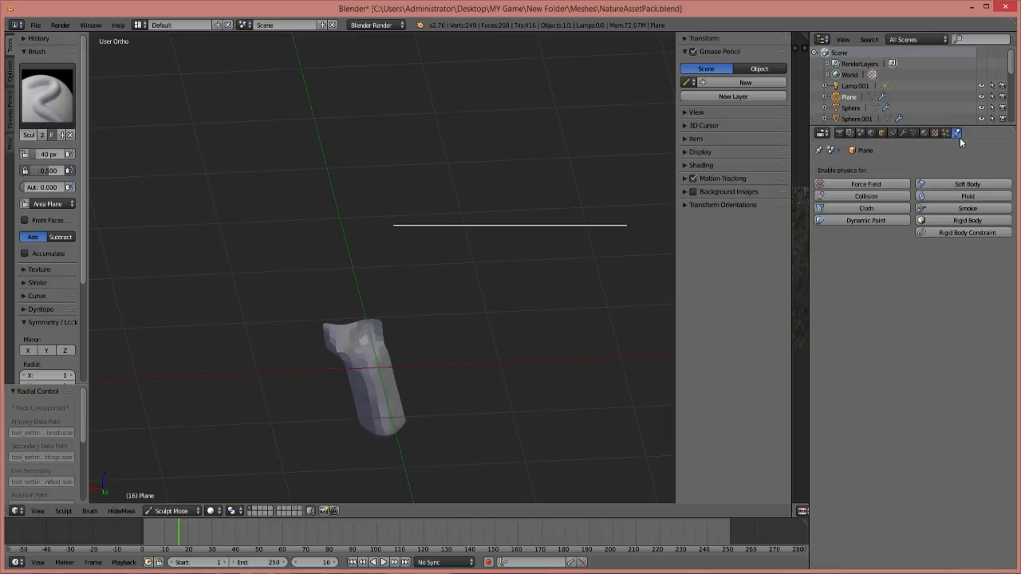
{"action": "left_click", "coordinate": [952, 196]}
{"action": "left_click", "coordinate": [963, 266]}
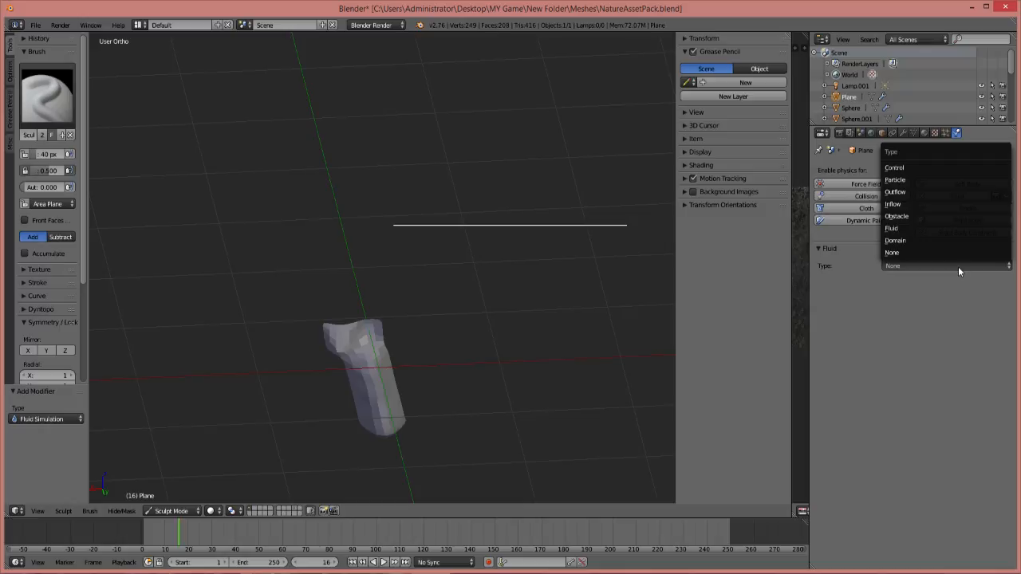
{"action": "left_click", "coordinate": [939, 180]}
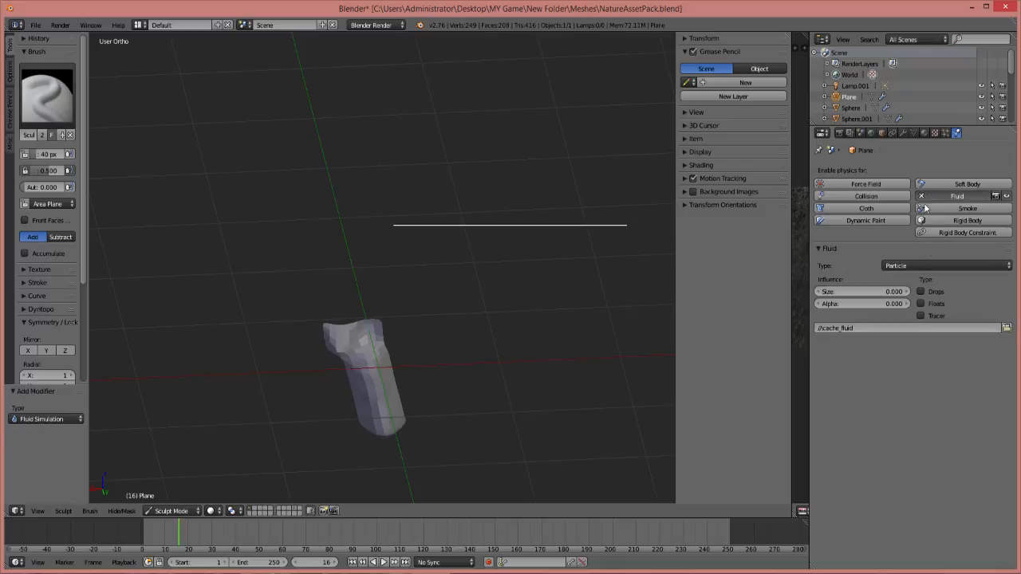
{"action": "left_click", "coordinate": [922, 196]}
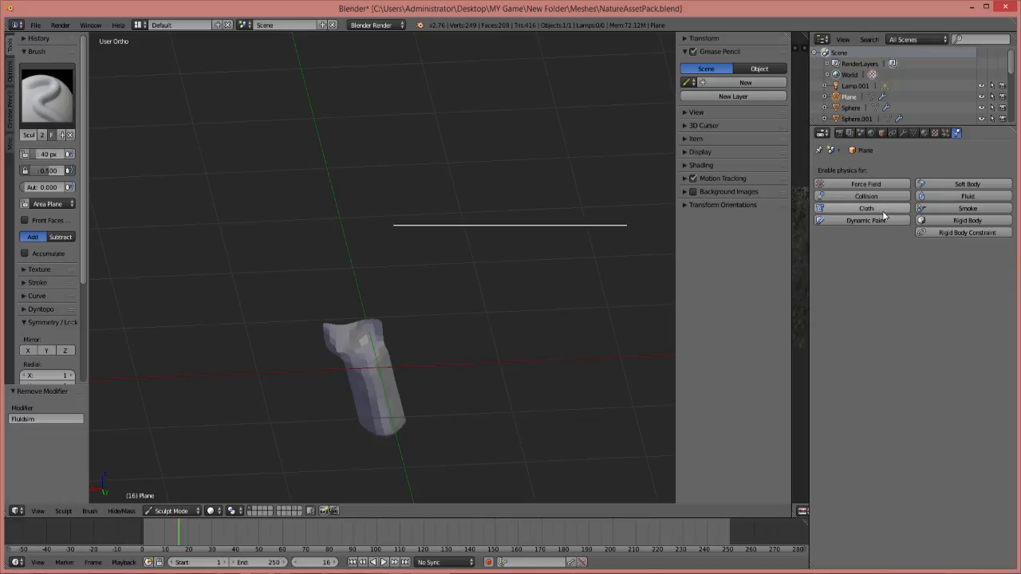
Try Soft Body and Rigid Body physics on the plane, removing each one again
{"action": "left_click", "coordinate": [935, 188]}
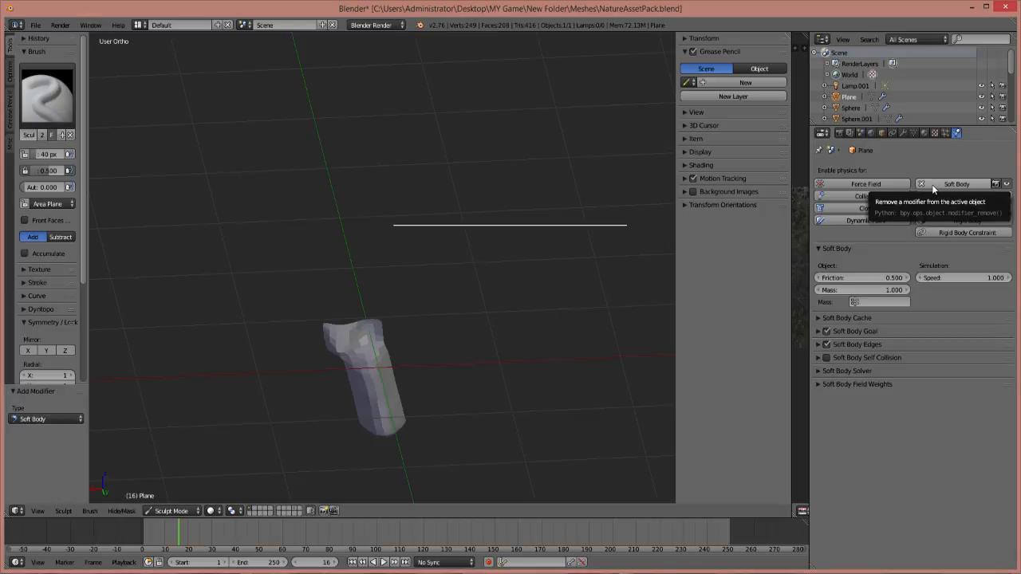
{"action": "left_click", "coordinate": [922, 185]}
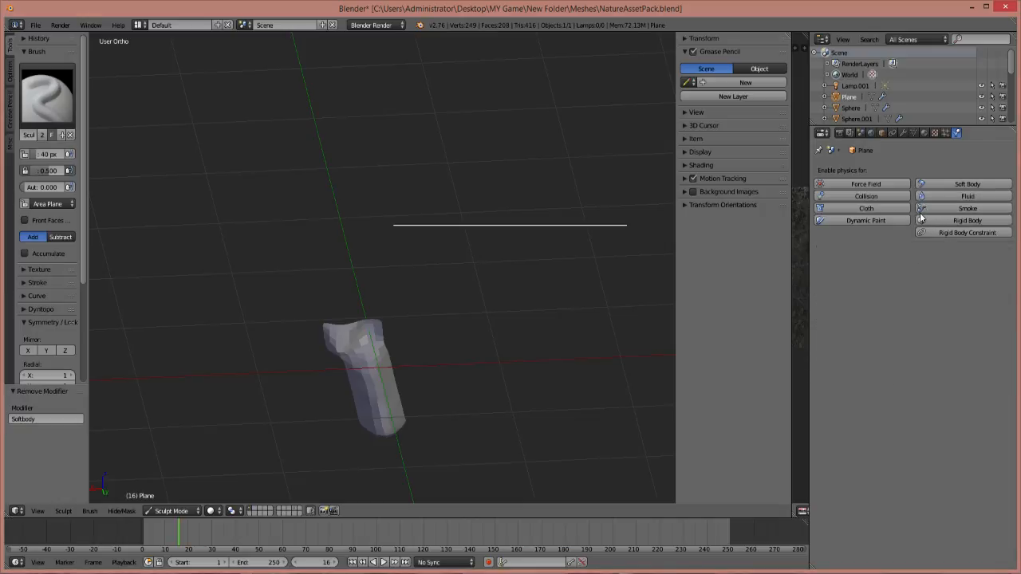
{"action": "left_click", "coordinate": [922, 224]}
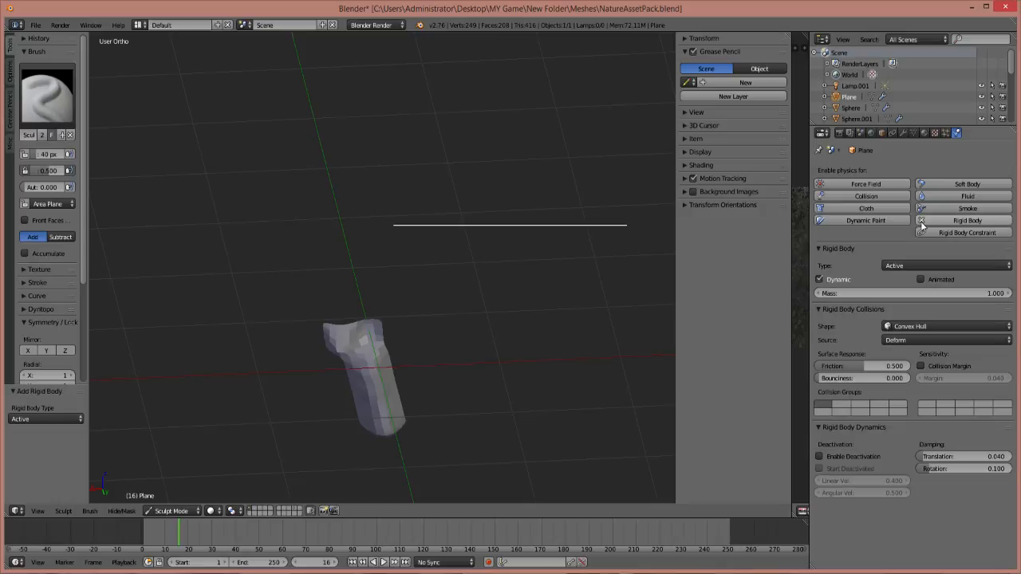
{"action": "left_click", "coordinate": [915, 264]}
{"action": "left_click", "coordinate": [914, 264]}
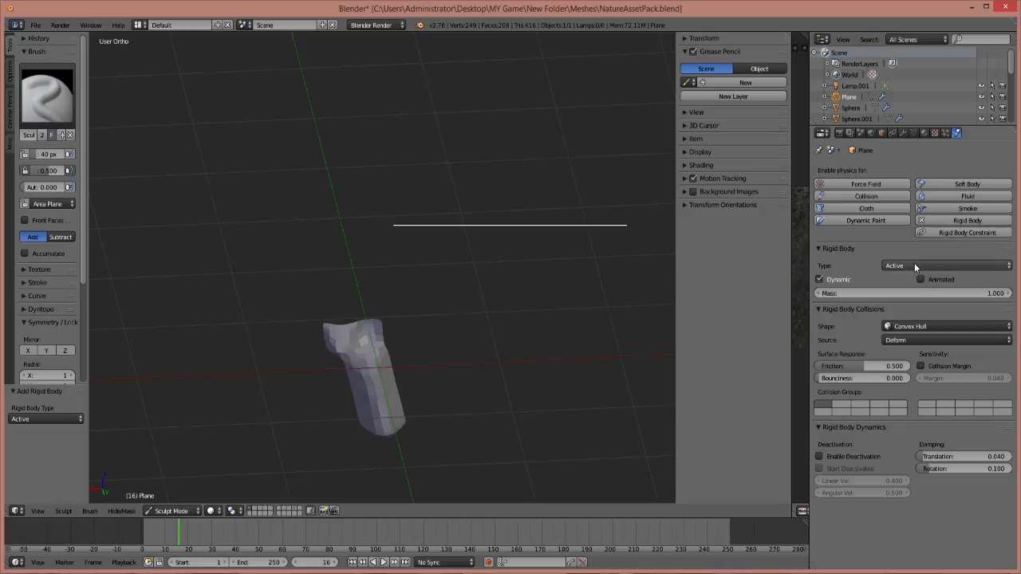
{"action": "left_click", "coordinate": [921, 340]}
{"action": "left_click", "coordinate": [921, 340]}
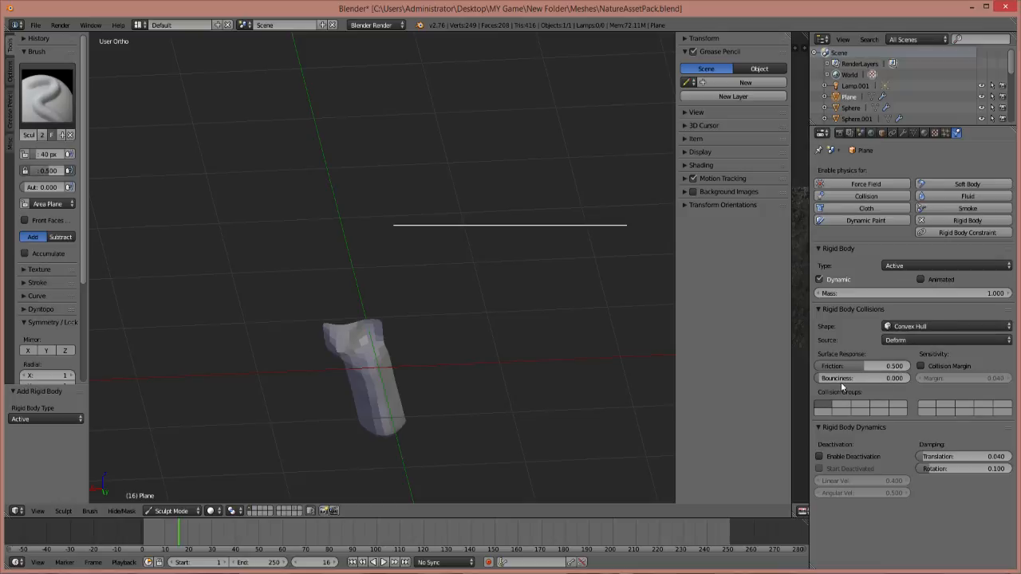
{"action": "left_click", "coordinate": [922, 220]}
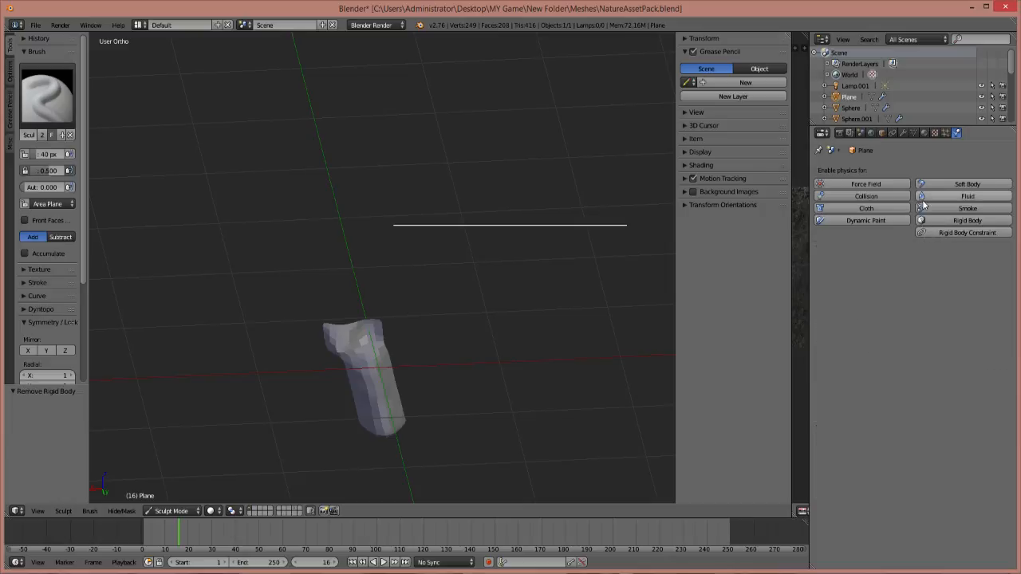
Enable Dynamic Paint on the plane, adding and removing a canvas, and show the plane's modifier stack
{"action": "left_click", "coordinate": [868, 220]}
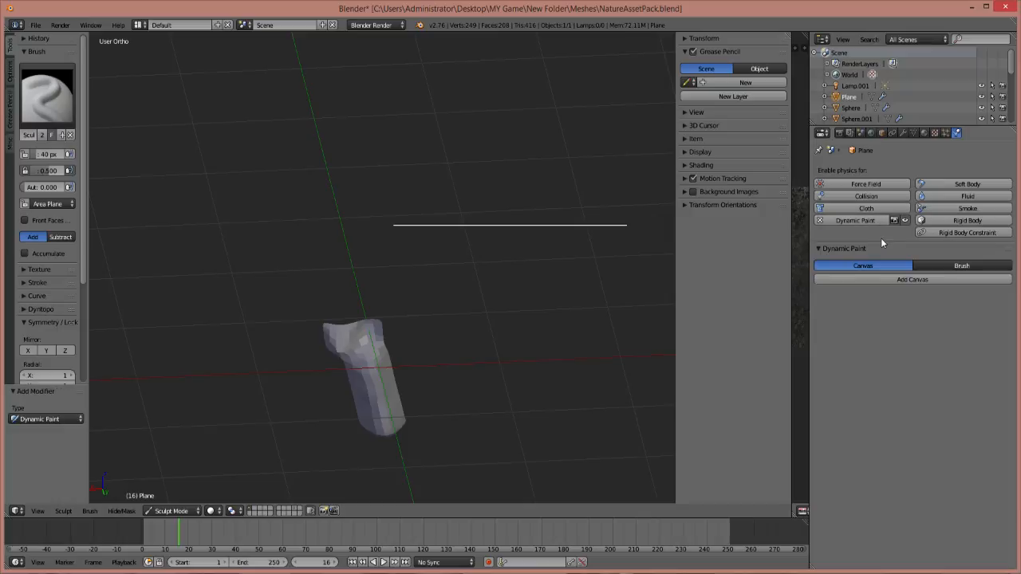
{"action": "left_click", "coordinate": [907, 280]}
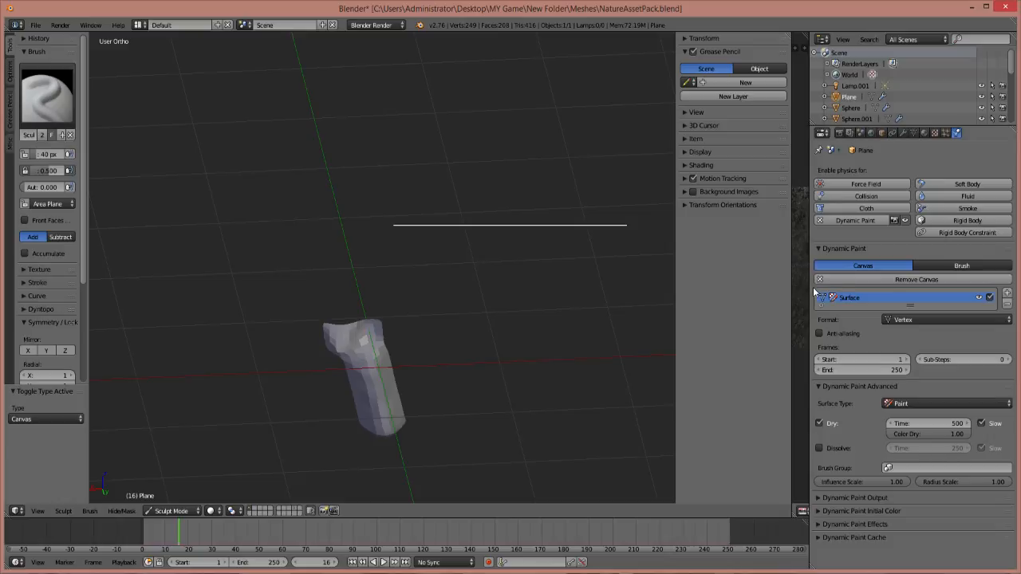
{"action": "left_click", "coordinate": [820, 278]}
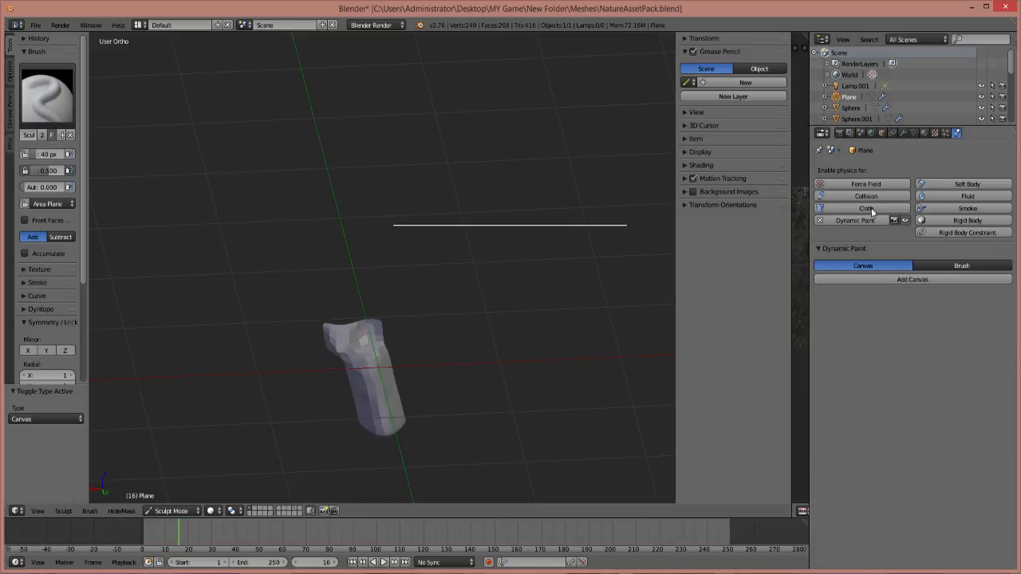
{"action": "left_click", "coordinate": [904, 133]}
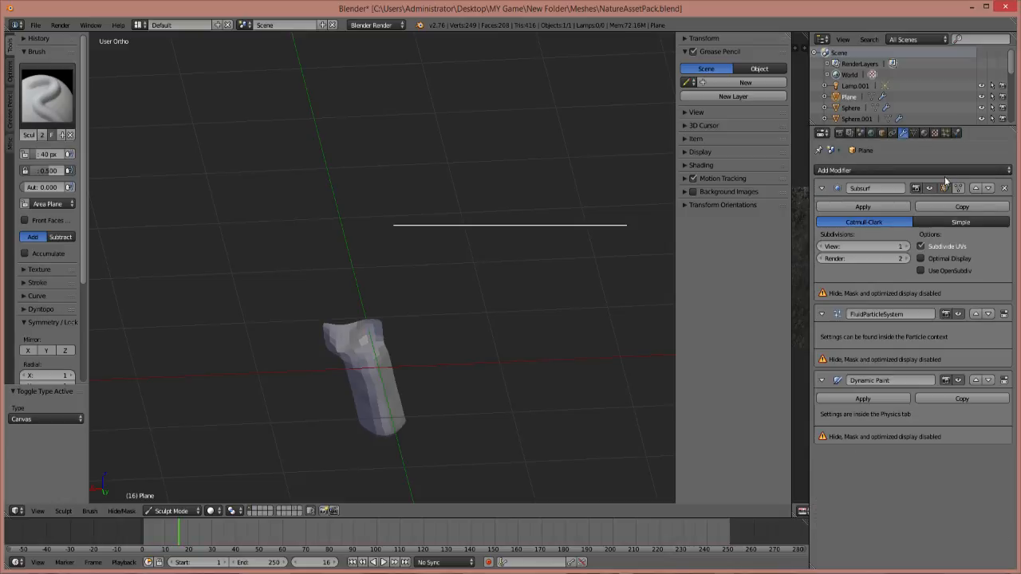
Add a Particle System modifier to the plane and switch from Sculpt Mode to Object Mode
{"action": "left_click", "coordinate": [836, 171]}
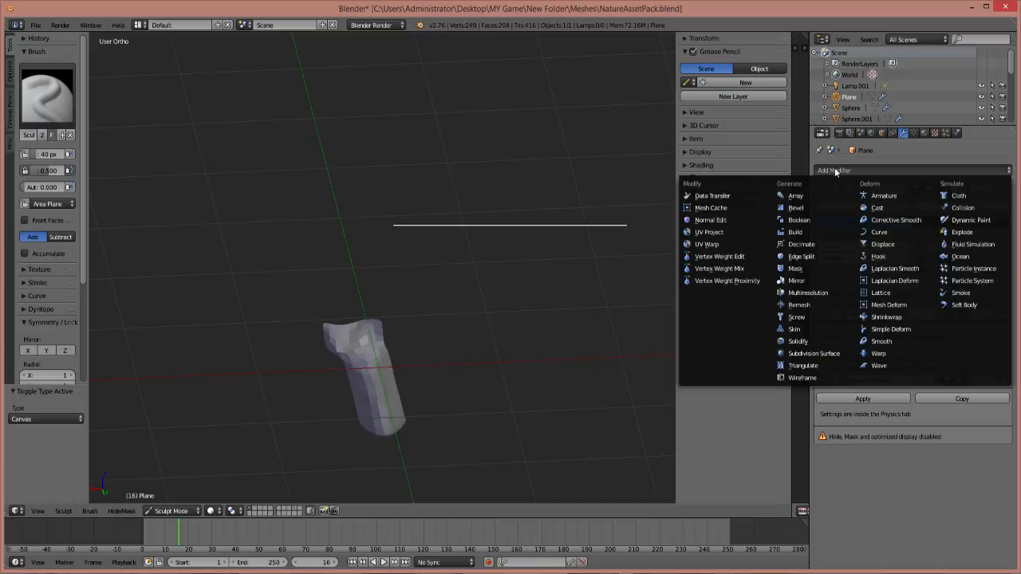
{"action": "left_click", "coordinate": [971, 280]}
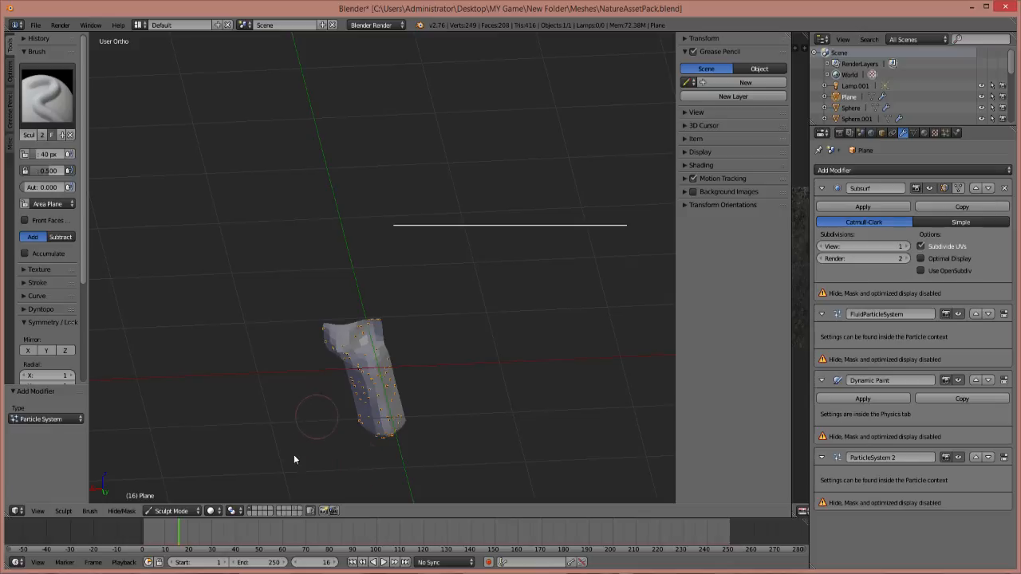
{"action": "left_click", "coordinate": [170, 510]}
{"action": "left_click", "coordinate": [179, 495]}
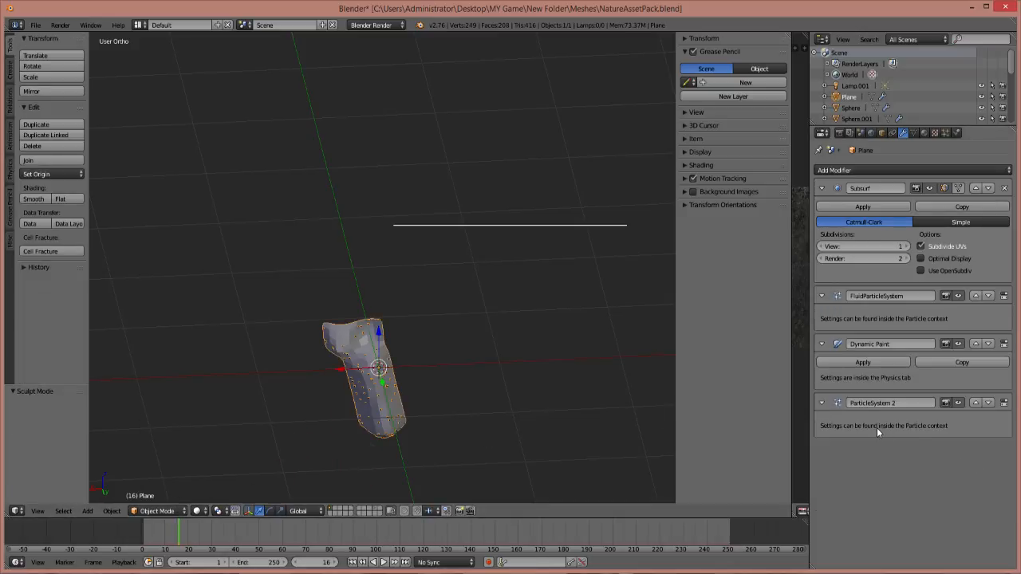
Remove the FluidParticles system from the plane's particle systems
{"action": "left_click", "coordinate": [946, 133]}
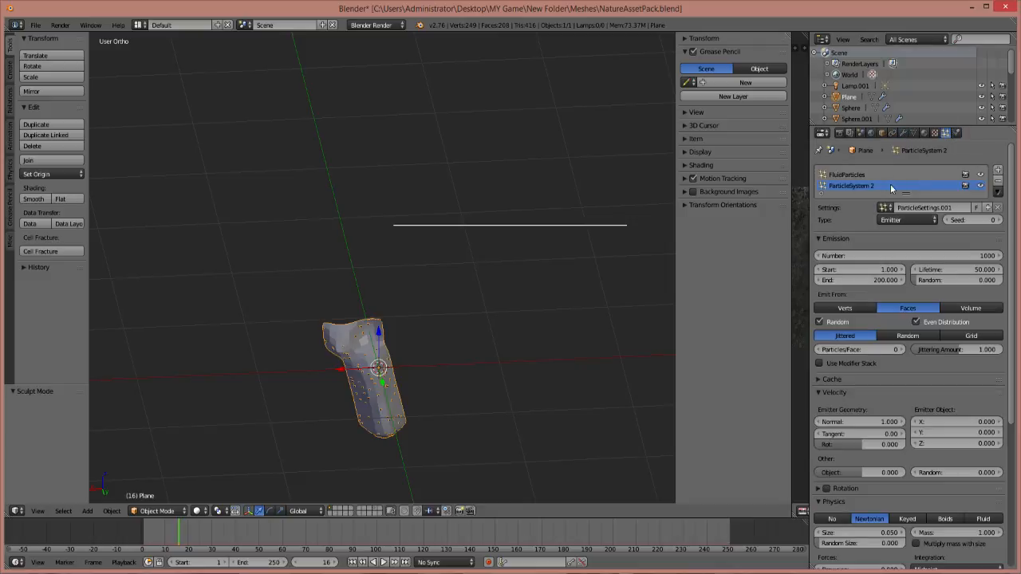
{"action": "left_click", "coordinate": [864, 175]}
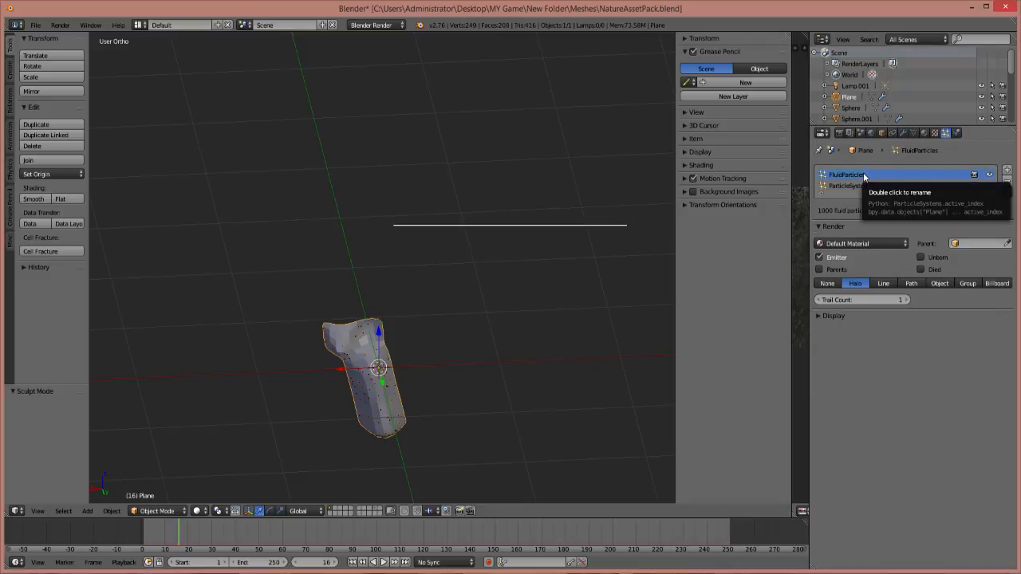
{"action": "right_click", "coordinate": [864, 175]}
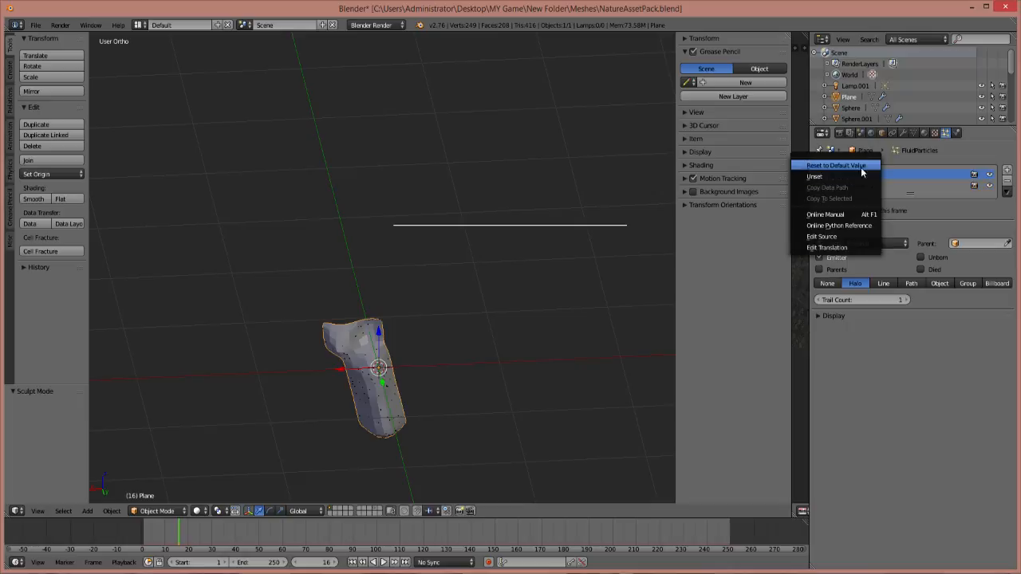
{"action": "left_click", "coordinate": [1006, 182]}
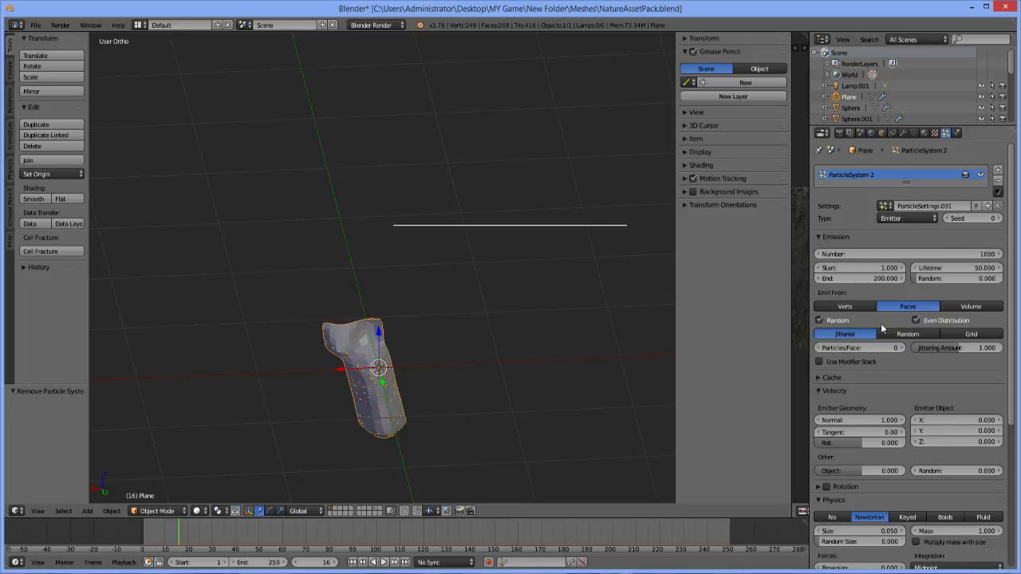
Rename the remaining particle system's settings to Rocks and look through its emission, velocity and physics options
{"action": "left_click", "coordinate": [930, 206]}
{"action": "type", "text": "Rocks"}
{"action": "key", "text": "Return"}
{"action": "scroll", "coordinate": [830, 240], "scroll_direction": "down", "scroll_amount": 2}
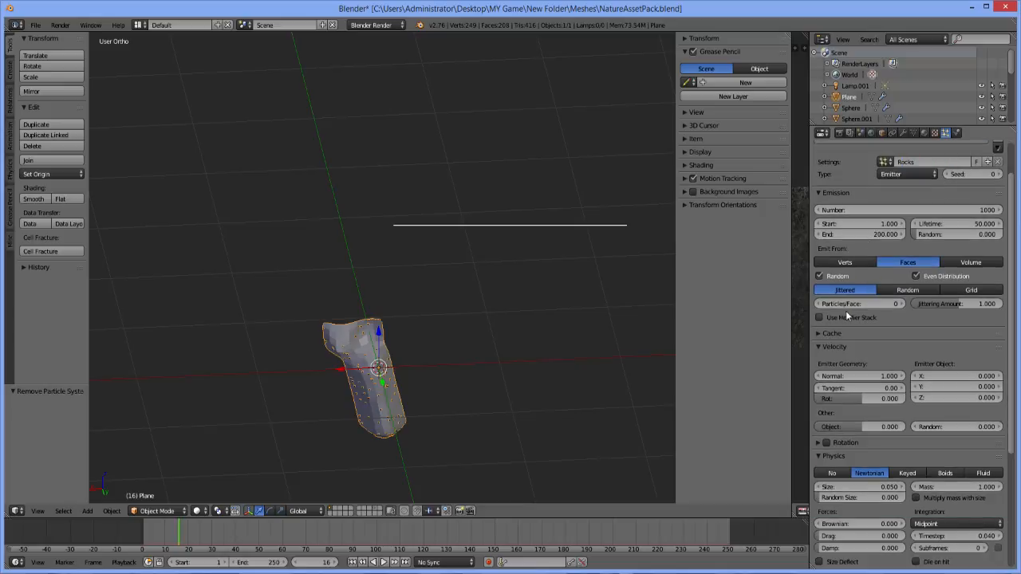
{"action": "scroll", "coordinate": [917, 335], "scroll_direction": "down", "scroll_amount": 1}
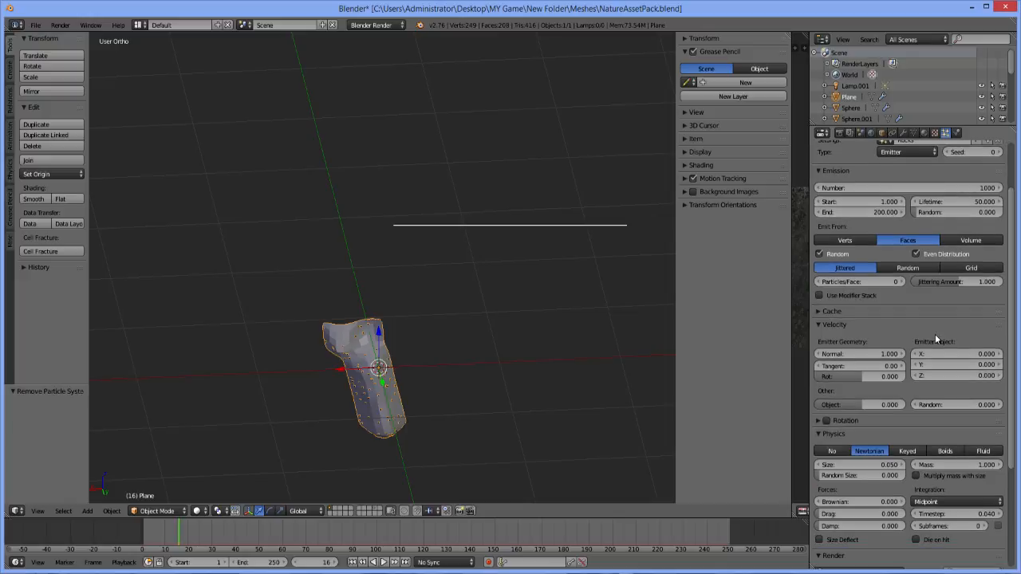
{"action": "scroll", "coordinate": [935, 334], "scroll_direction": "up", "scroll_amount": 3}
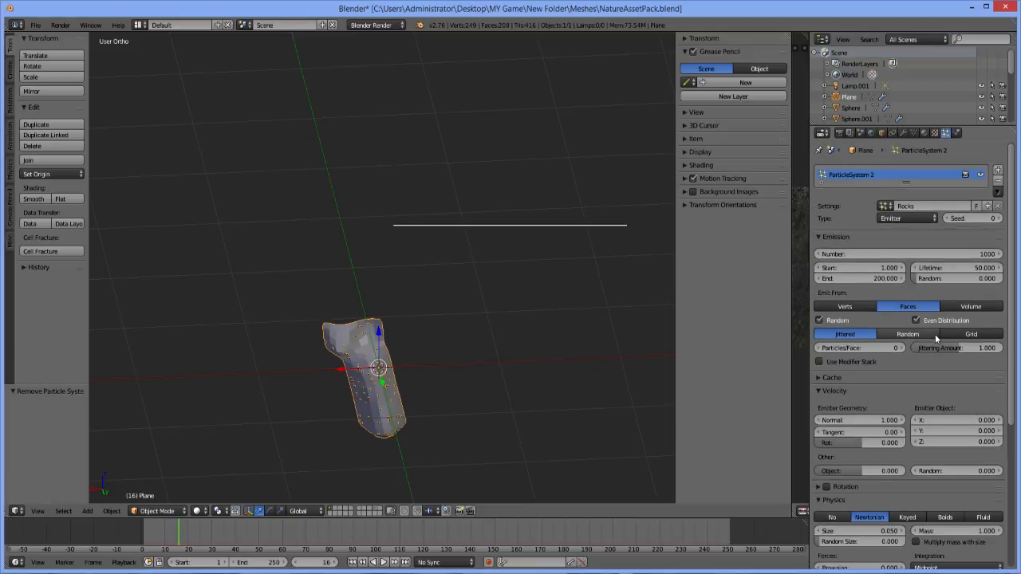
Change the Rocks particle type to Hair and set the number of particles to 132
{"action": "left_click", "coordinate": [892, 220]}
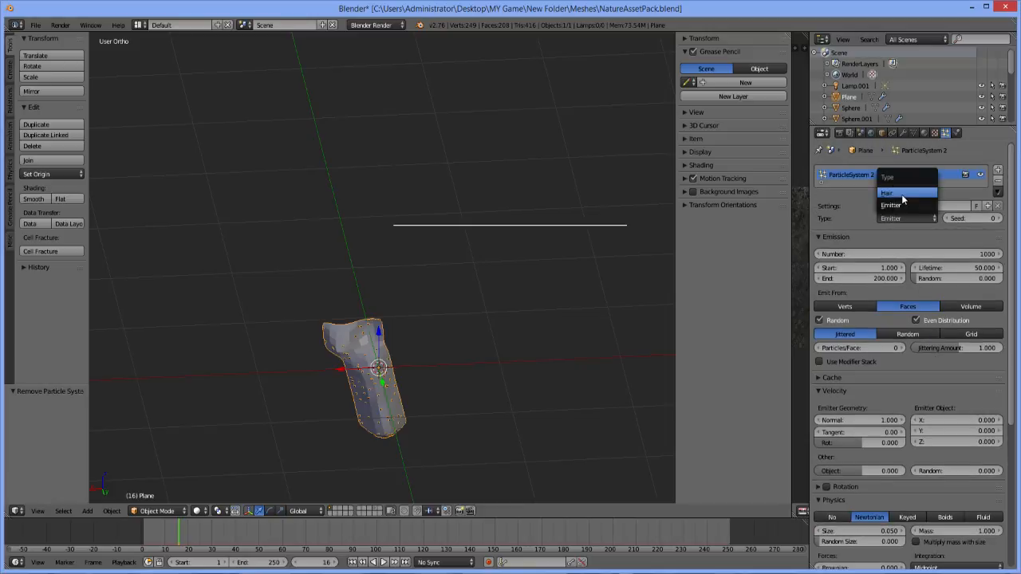
{"action": "left_click", "coordinate": [904, 198]}
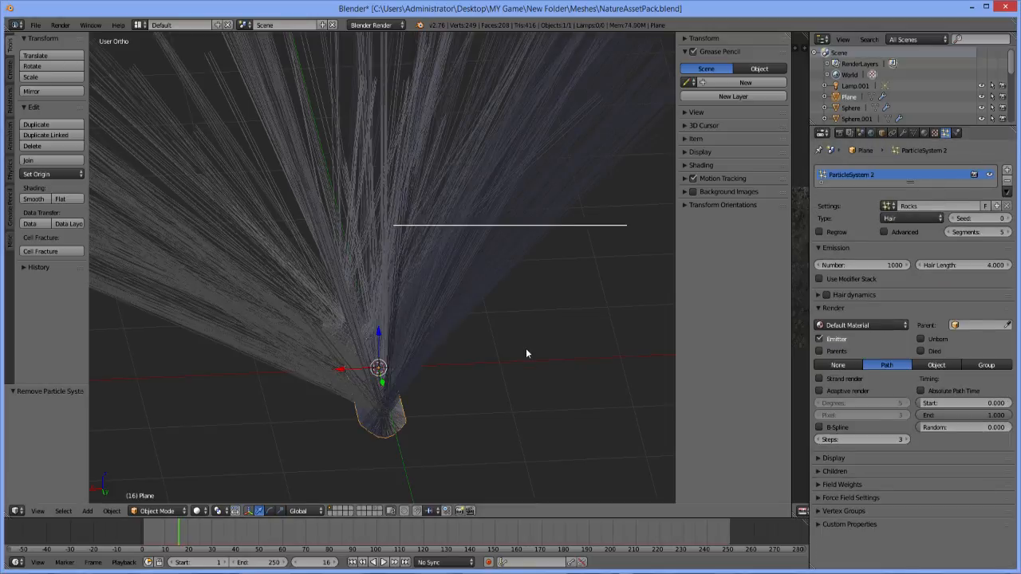
{"action": "middle_click_drag", "start_coordinate": [526, 347], "coordinate": [486, 349]}
{"action": "scroll", "coordinate": [482, 345], "scroll_direction": "up", "scroll_amount": 6}
{"action": "scroll", "coordinate": [444, 371], "scroll_direction": "down", "scroll_amount": 2}
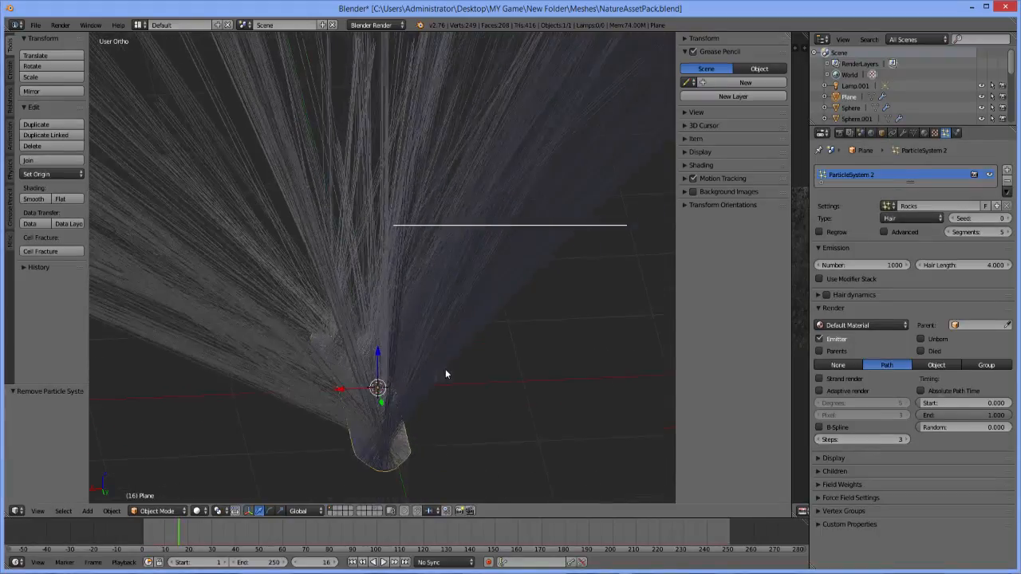
{"action": "left_click_drag", "start_coordinate": [891, 265], "coordinate": [785, 265]}
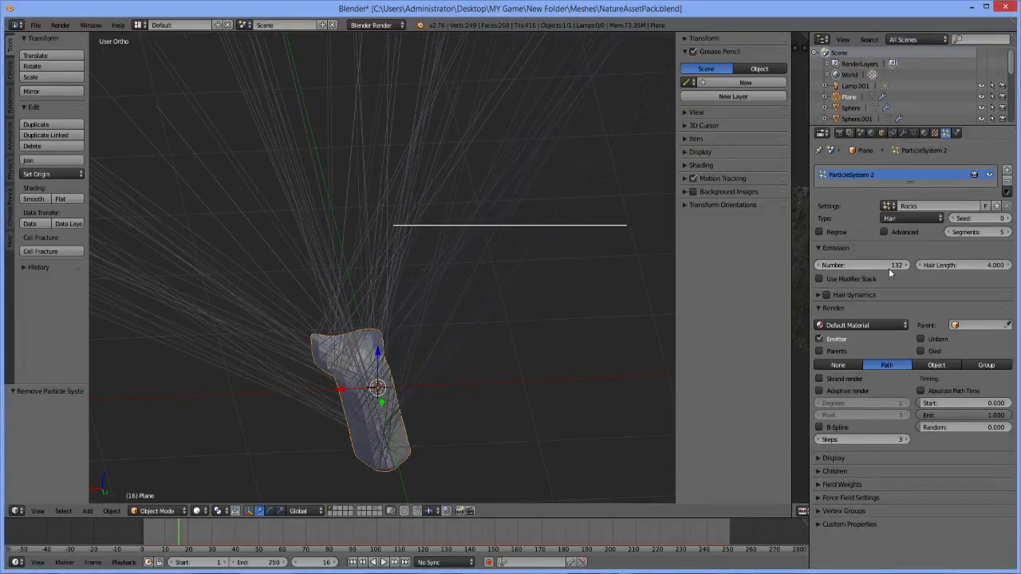
Set Sphere.004 as the particles' render parent, then render them as Object with Sphere.001 as the dupli object
{"action": "left_click", "coordinate": [971, 324]}
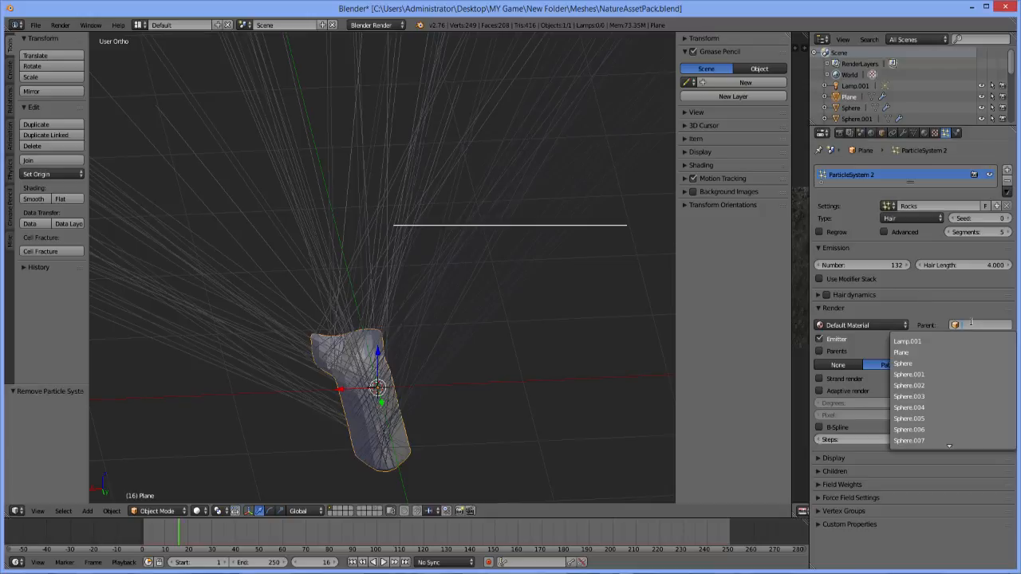
{"action": "left_click", "coordinate": [947, 391]}
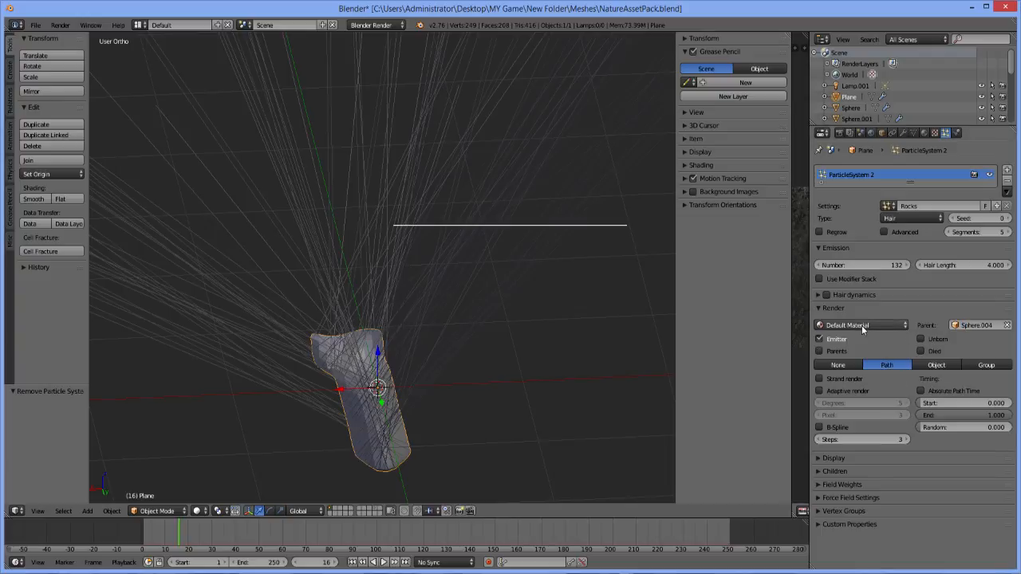
{"action": "left_click", "coordinate": [947, 364]}
{"action": "left_click", "coordinate": [918, 378]}
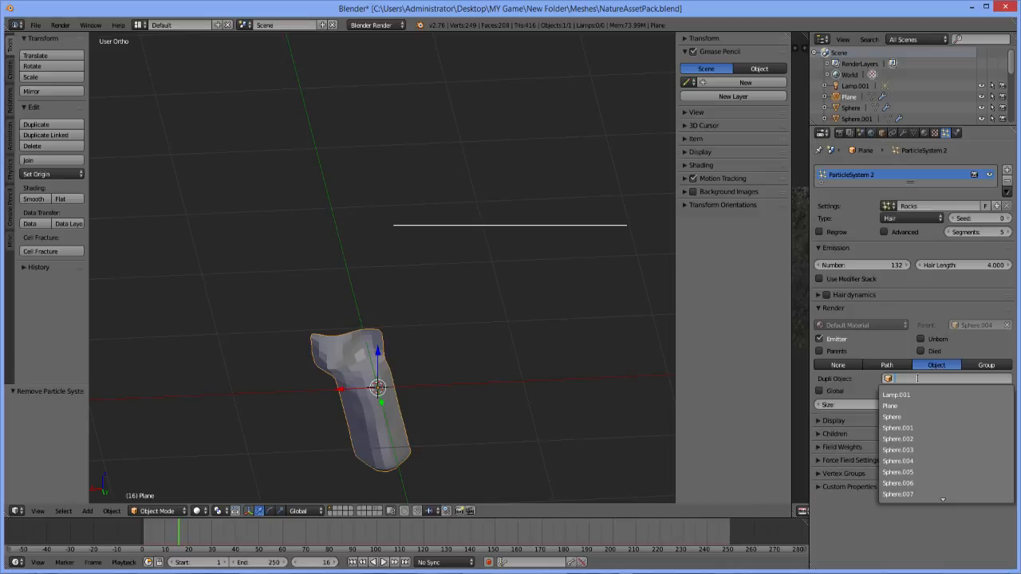
{"action": "left_click", "coordinate": [915, 428]}
{"action": "scroll", "coordinate": [324, 379], "scroll_direction": "up", "scroll_amount": 3}
{"action": "scroll", "coordinate": [324, 379], "scroll_direction": "down", "scroll_amount": 2}
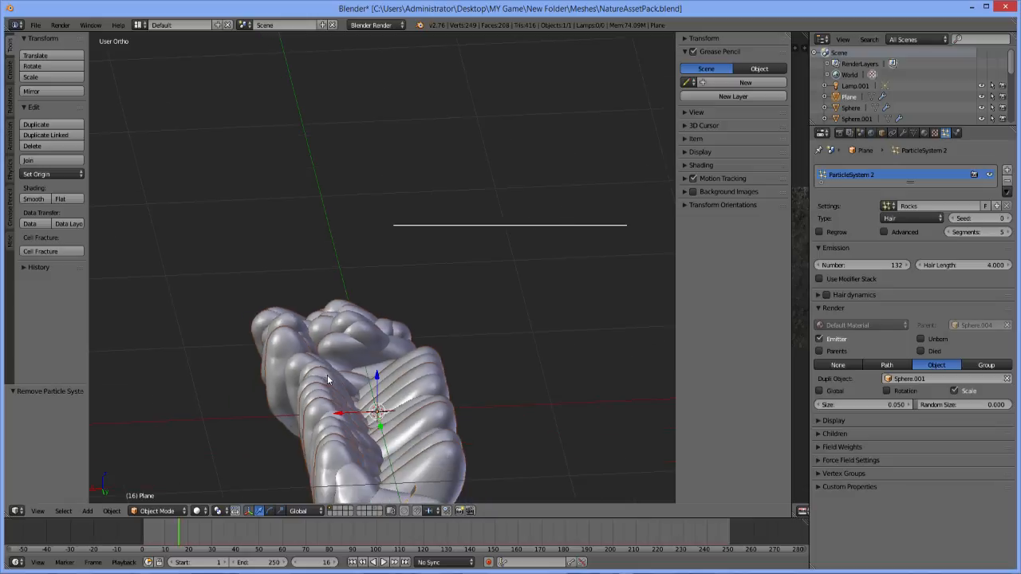
{"action": "middle_click_drag", "start_coordinate": [388, 367], "coordinate": [446, 371]}
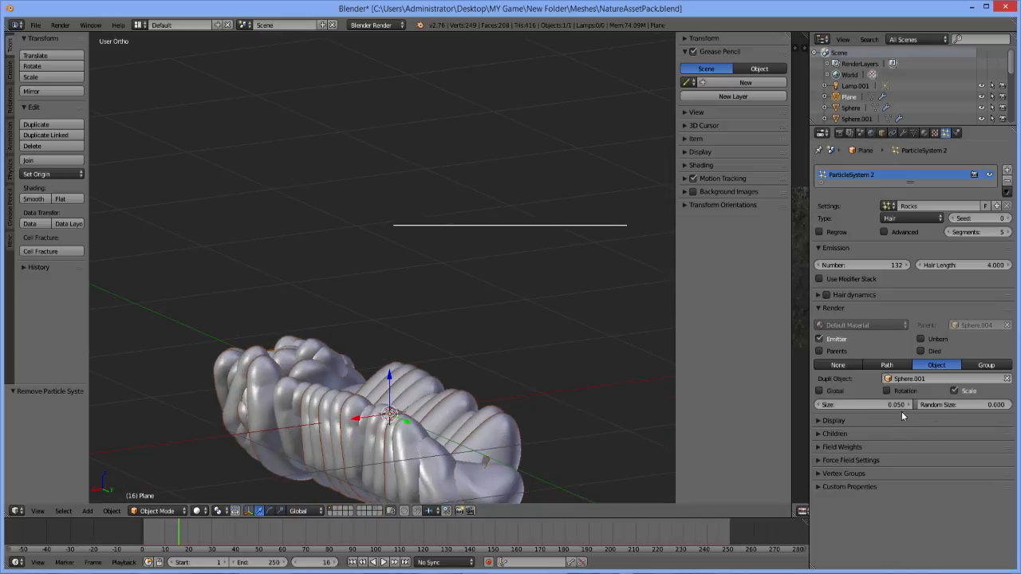
Set the rock particles' size to 0.010 and their random size to 0.599
{"action": "left_click_drag", "start_coordinate": [870, 406], "coordinate": [849, 405]}
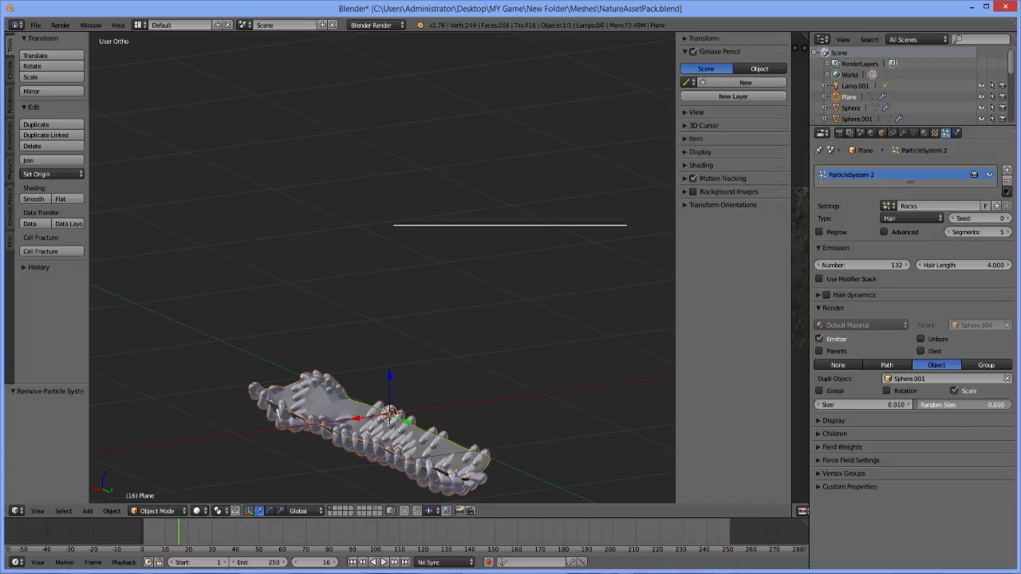
{"action": "left_click_drag", "start_coordinate": [935, 405], "coordinate": [971, 405]}
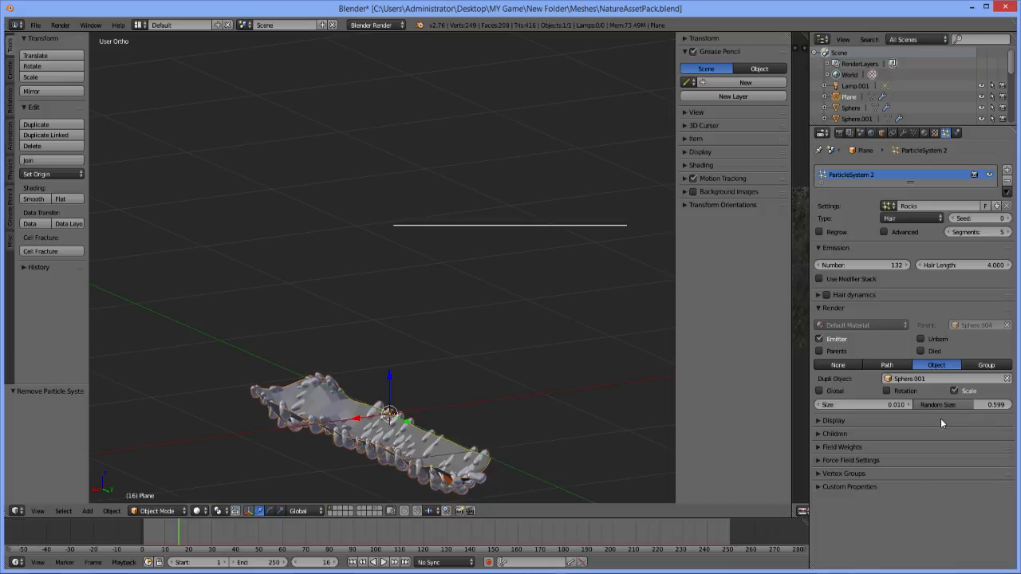
{"action": "left_click", "coordinate": [819, 420]}
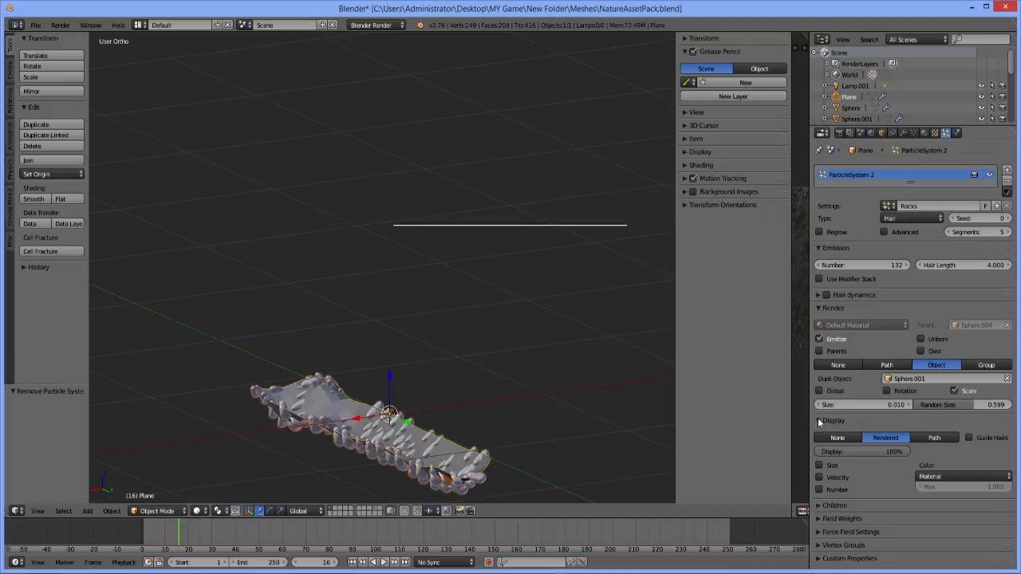
{"action": "left_click", "coordinate": [817, 419]}
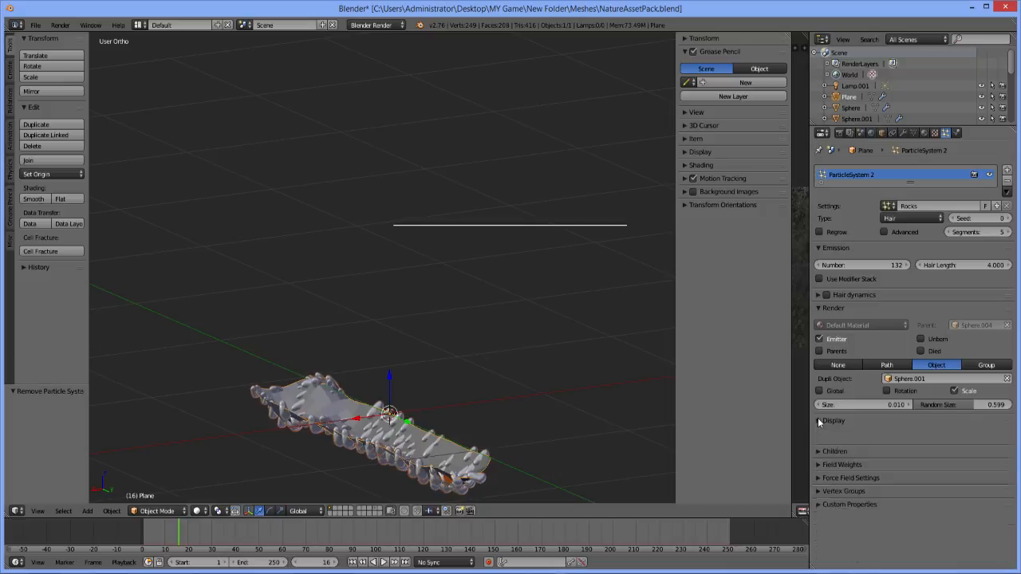
Try the Global option for the duplicated rocks, leaving Rotation enabled and both Global and Scale disabled
{"action": "left_click", "coordinate": [886, 392]}
{"action": "scroll", "coordinate": [441, 405], "scroll_direction": "down", "scroll_amount": 2}
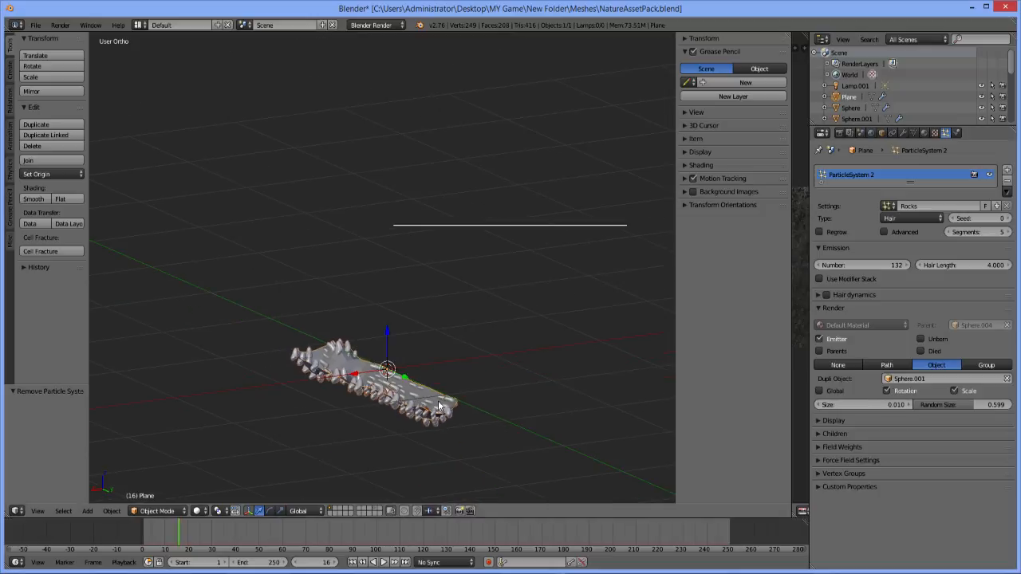
{"action": "middle_click_drag", "start_coordinate": [438, 407], "coordinate": [435, 283]}
{"action": "scroll", "coordinate": [401, 399], "scroll_direction": "up", "scroll_amount": 3}
{"action": "left_click", "coordinate": [819, 390]}
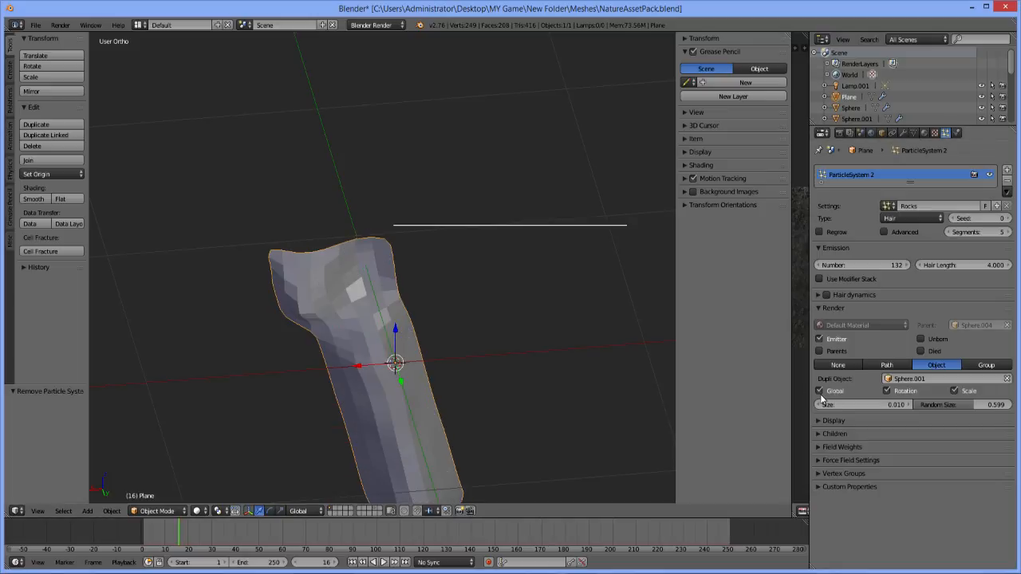
{"action": "left_click", "coordinate": [887, 391]}
{"action": "left_click", "coordinate": [819, 391]}
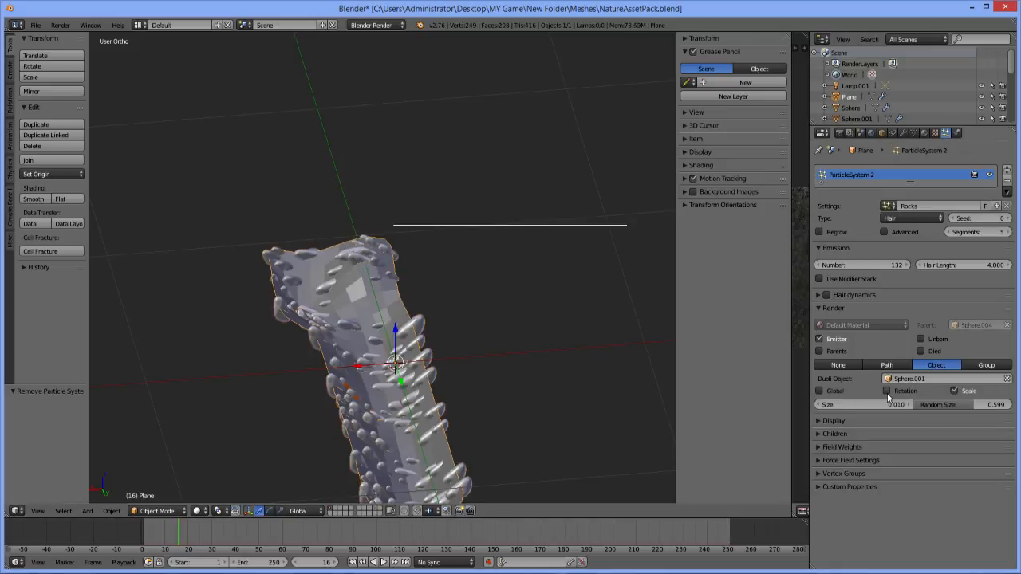
{"action": "left_click", "coordinate": [887, 391]}
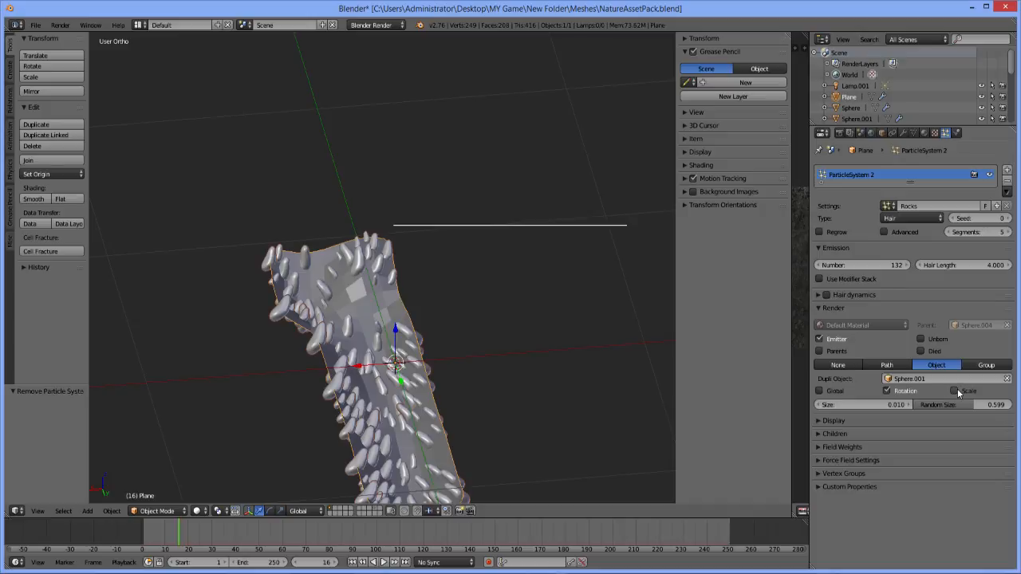
{"action": "middle_click_drag", "start_coordinate": [479, 360], "coordinate": [460, 390]}
{"action": "scroll", "coordinate": [499, 318], "scroll_direction": "up", "scroll_amount": 3}
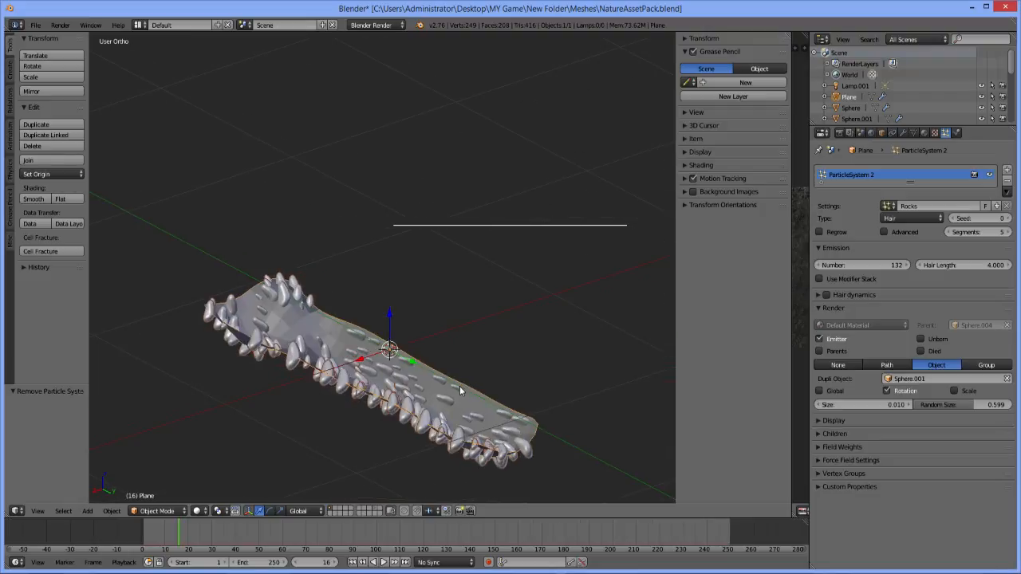
Show the layer holding the rock models and rename Sphere.001 to Longrock
{"action": "left_click", "coordinate": [377, 511]}
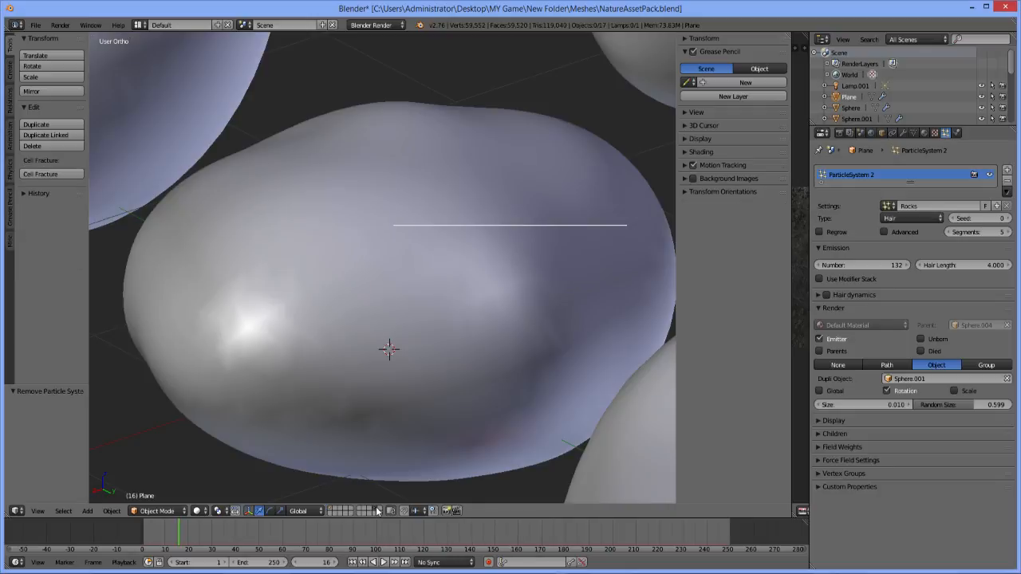
{"action": "scroll", "coordinate": [439, 287], "scroll_direction": "down", "scroll_amount": 3}
{"action": "right_click", "coordinate": [410, 277]}
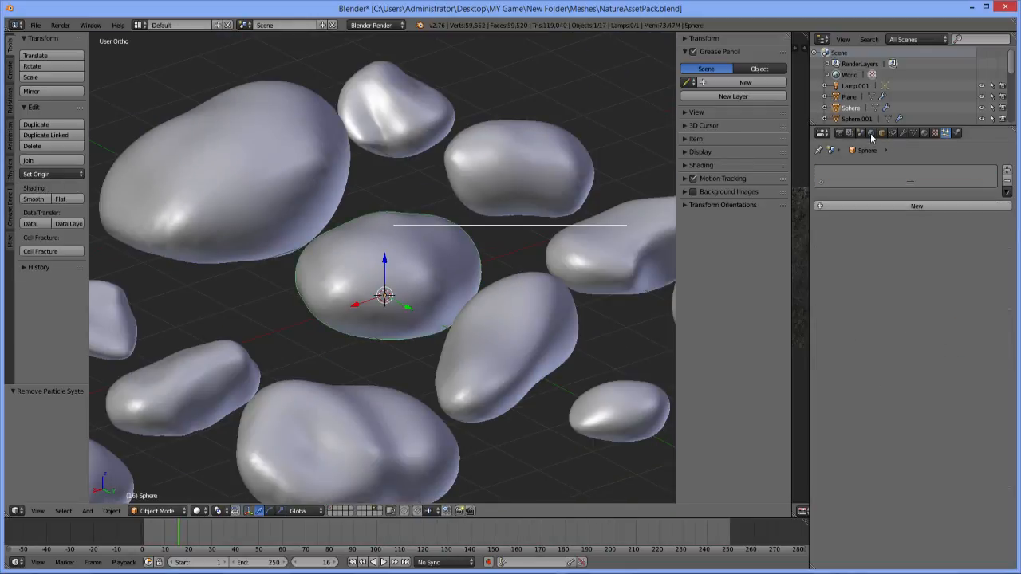
{"action": "scroll", "coordinate": [855, 85], "scroll_direction": "down", "scroll_amount": 1}
{"action": "left_click", "coordinate": [852, 97]}
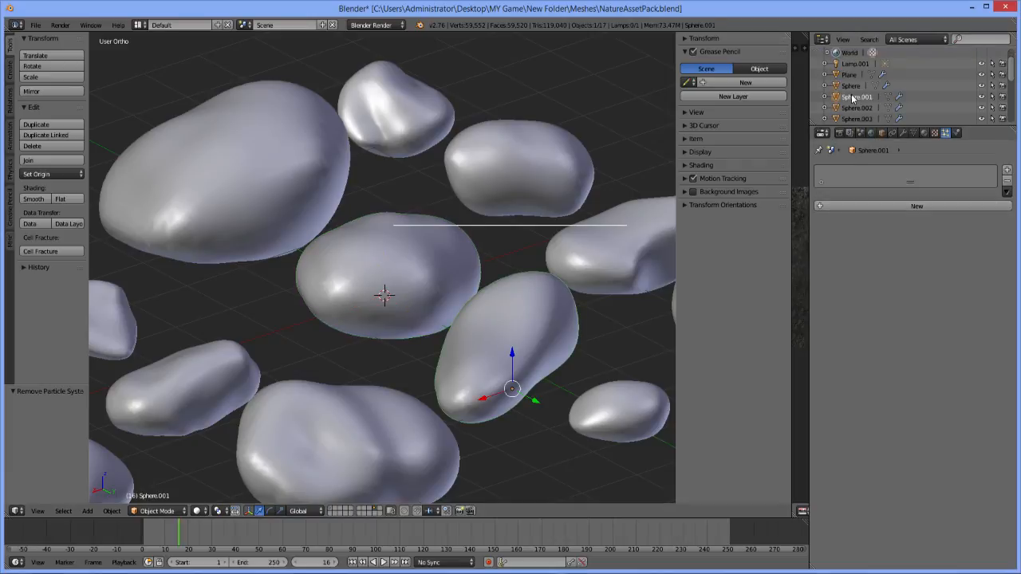
{"action": "double_click", "coordinate": [853, 96]}
{"action": "key", "text": "BackSpace"}
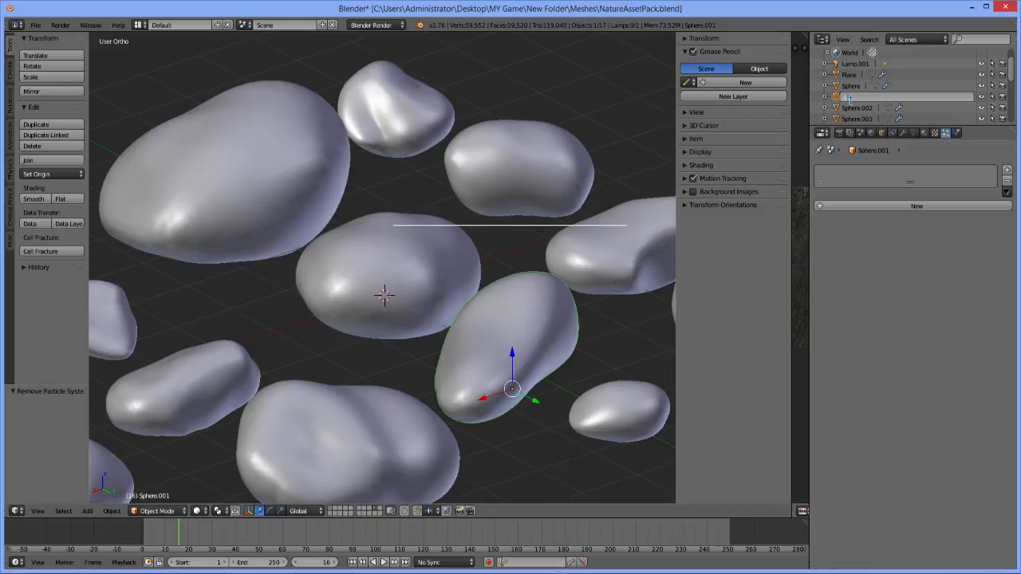
{"action": "type", "text": "Longrock"}
{"action": "key", "text": "Return"}
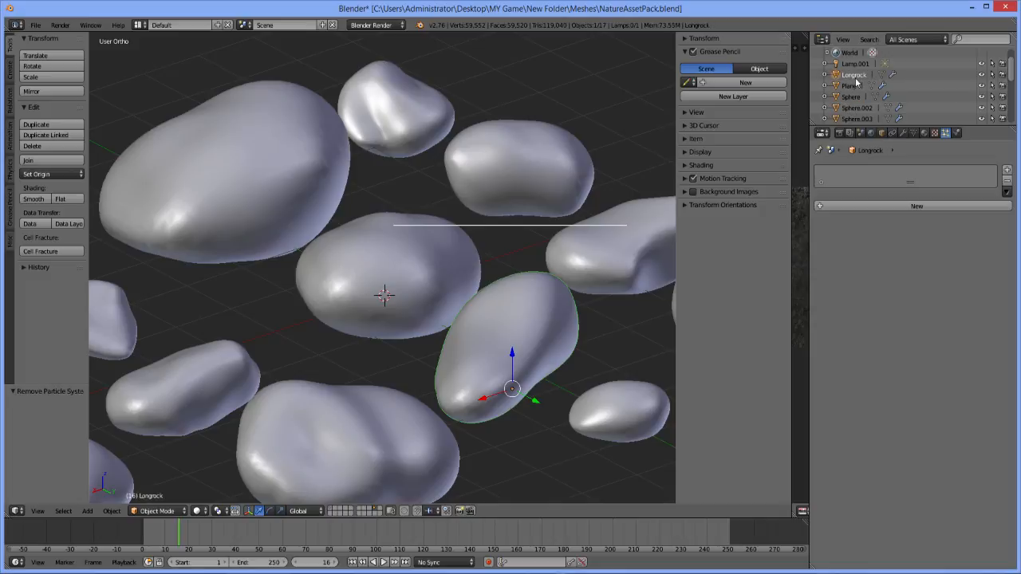
Rename the Sphere rock in the middle of the rock collection to LargeFlatRock
{"action": "left_click", "coordinate": [852, 97]}
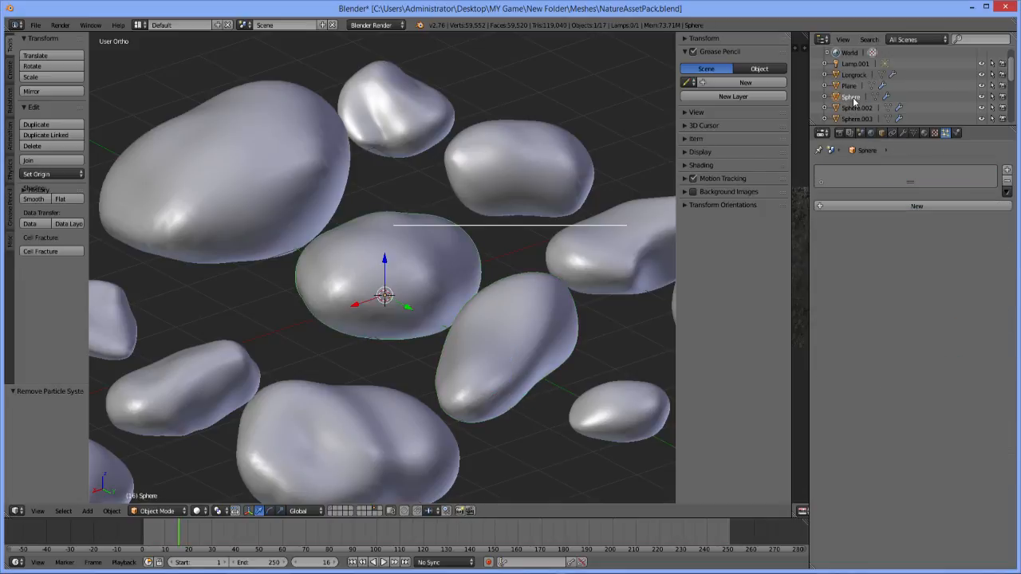
{"action": "scroll", "coordinate": [360, 325], "scroll_direction": "down", "scroll_amount": 6}
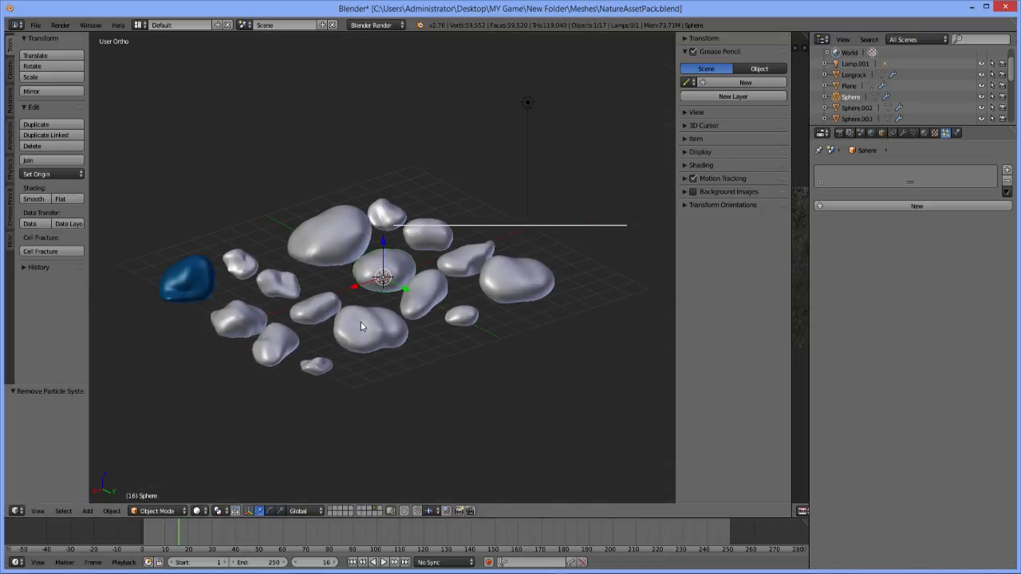
{"action": "scroll", "coordinate": [361, 325], "scroll_direction": "up", "scroll_amount": 2}
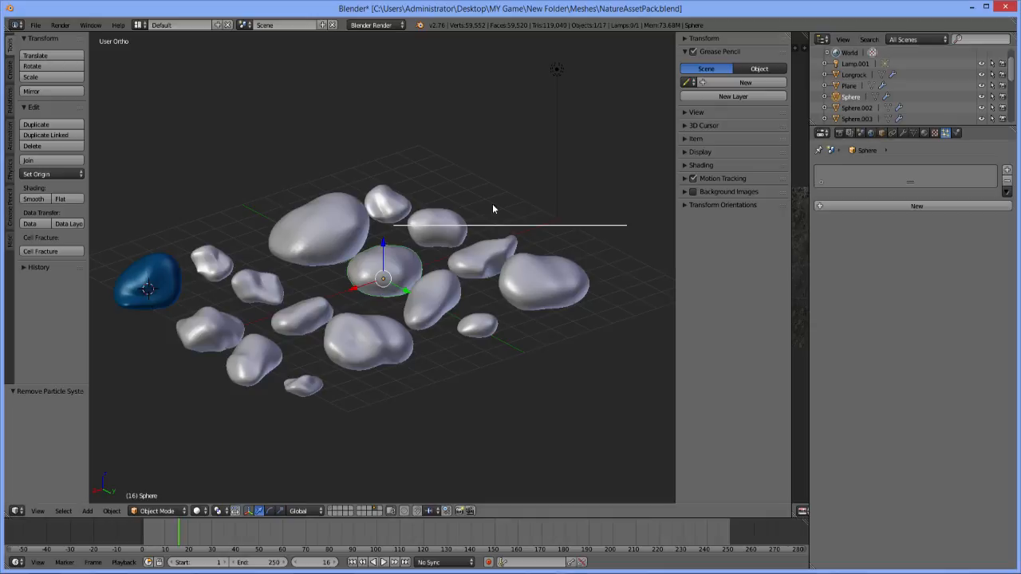
{"action": "right_click", "coordinate": [438, 297]}
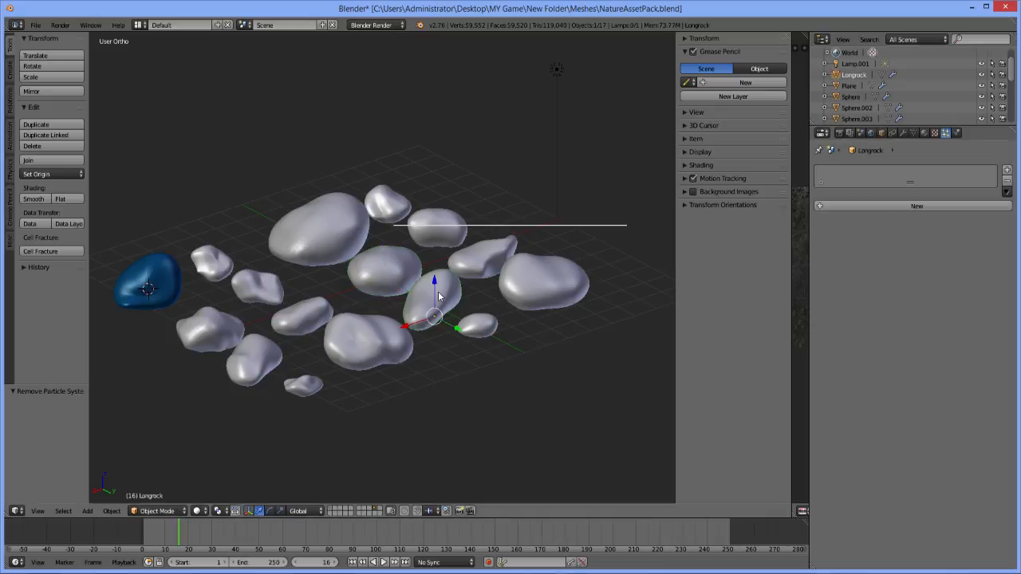
{"action": "right_click", "coordinate": [403, 277]}
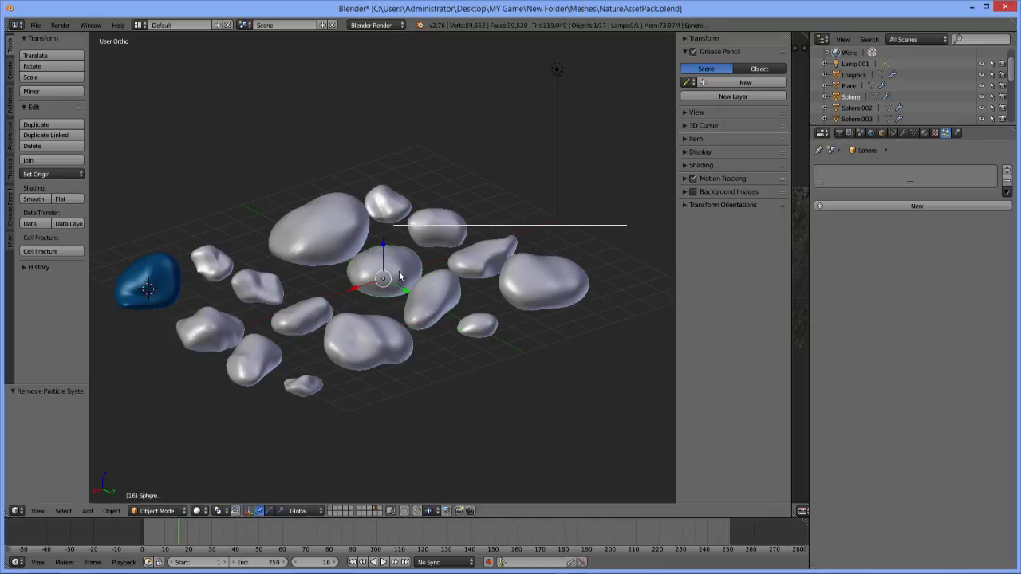
{"action": "double_click", "coordinate": [852, 96]}
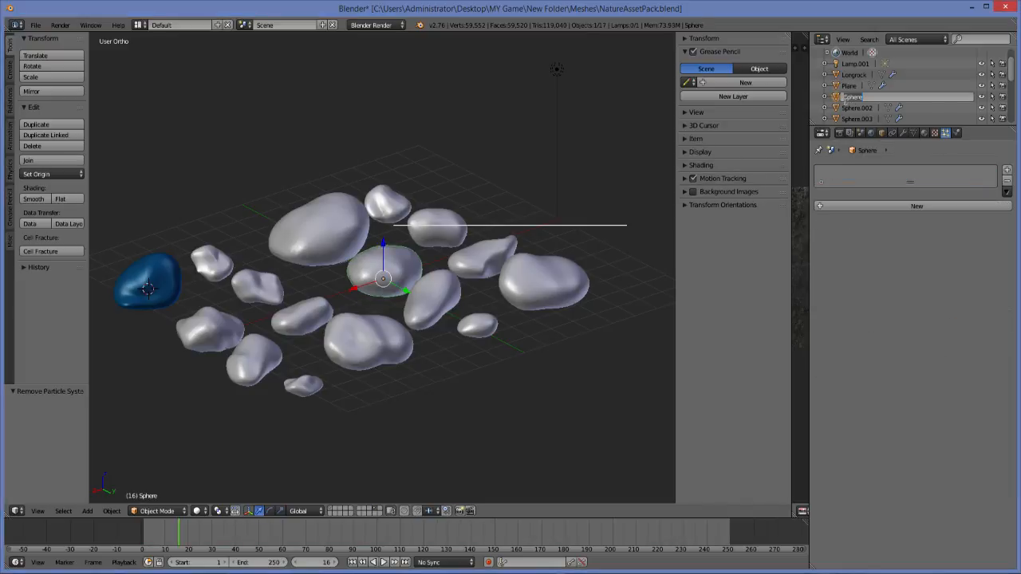
{"action": "key", "text": "BackSpace"}
{"action": "type", "text": "LargeFlatRock"}
{"action": "key", "text": "Return"}
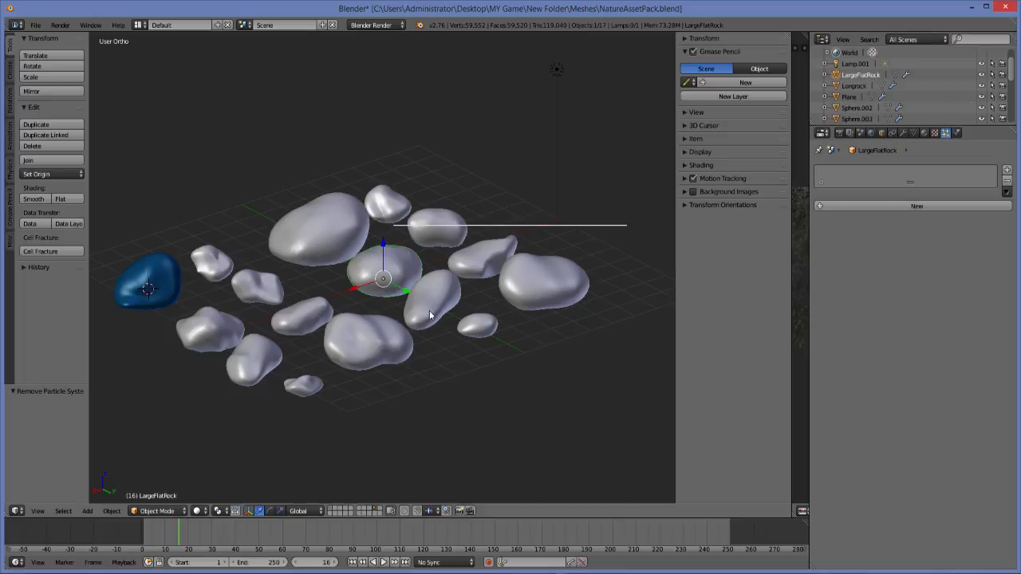
Select all the rock models on the layer, leaving the lamp out of the selection
{"action": "right_click", "coordinate": [473, 333]}
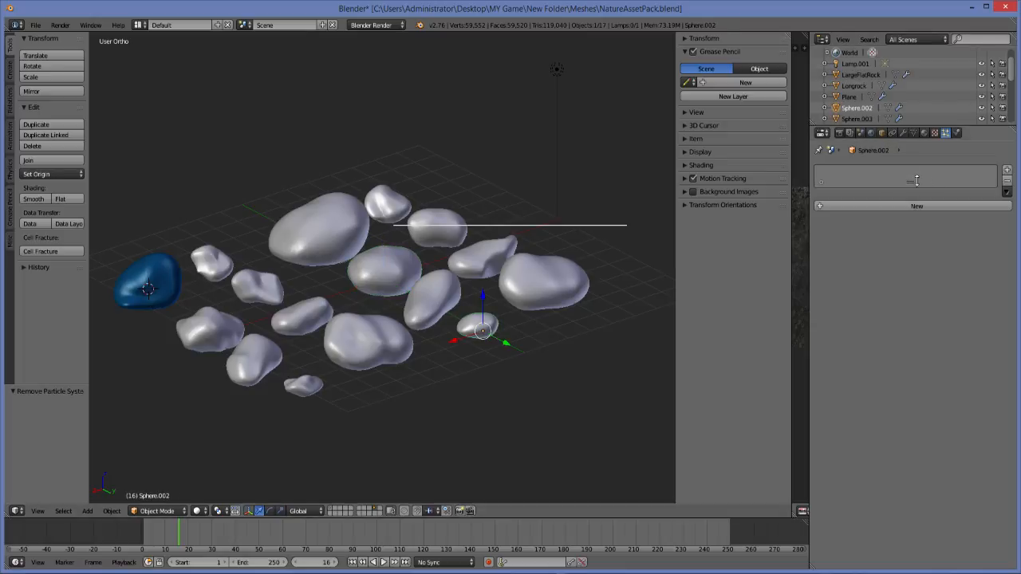
{"action": "scroll", "coordinate": [361, 313], "scroll_direction": "down", "scroll_amount": 2}
{"action": "scroll", "coordinate": [362, 312], "scroll_direction": "up", "scroll_amount": 2}
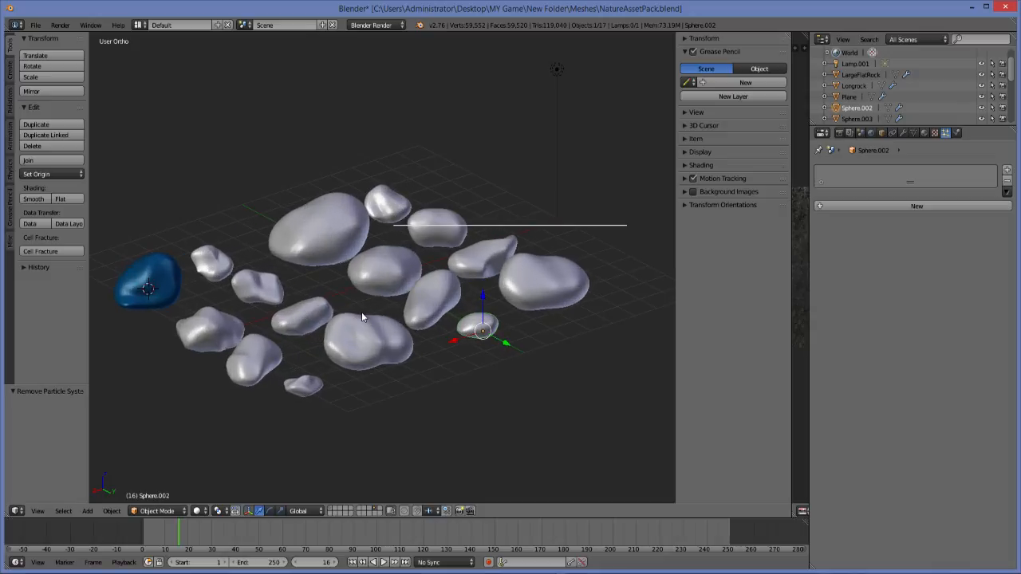
{"action": "key", "text": "a"}
{"action": "key", "text": "a"}
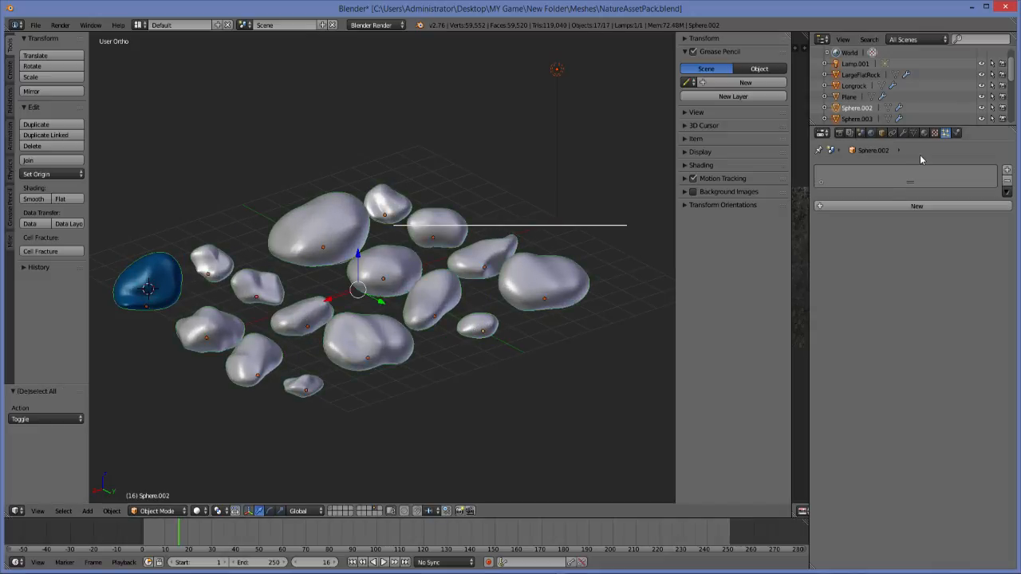
{"action": "right_click", "coordinate": [556, 69], "text": "shift"}
{"action": "right_click", "coordinate": [558, 71], "text": "shift"}
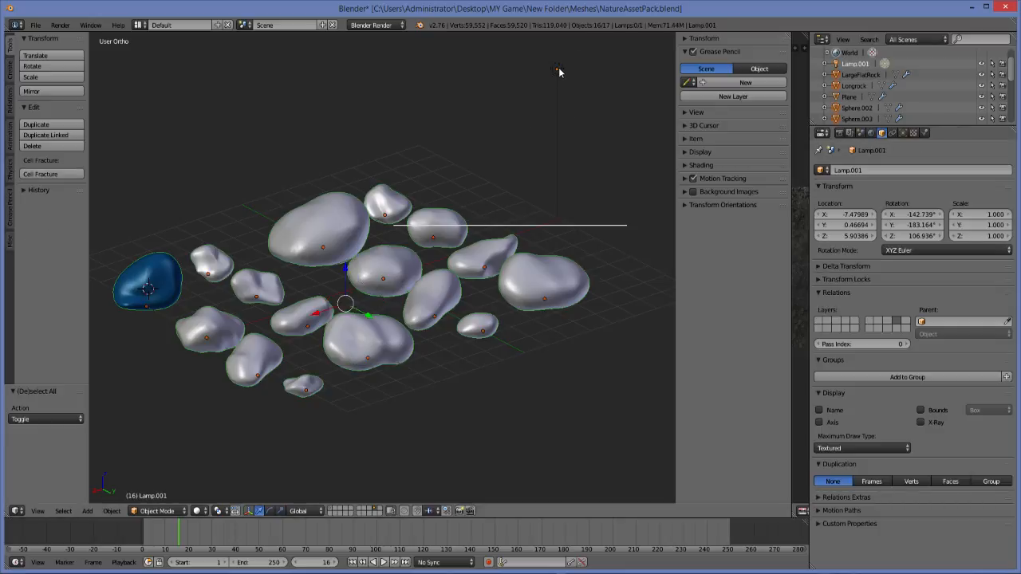
Show the channel plane's layer and render the plane's Rocks particles as Group, with ROCKS as the dupli group
{"action": "left_click", "coordinate": [333, 511]}
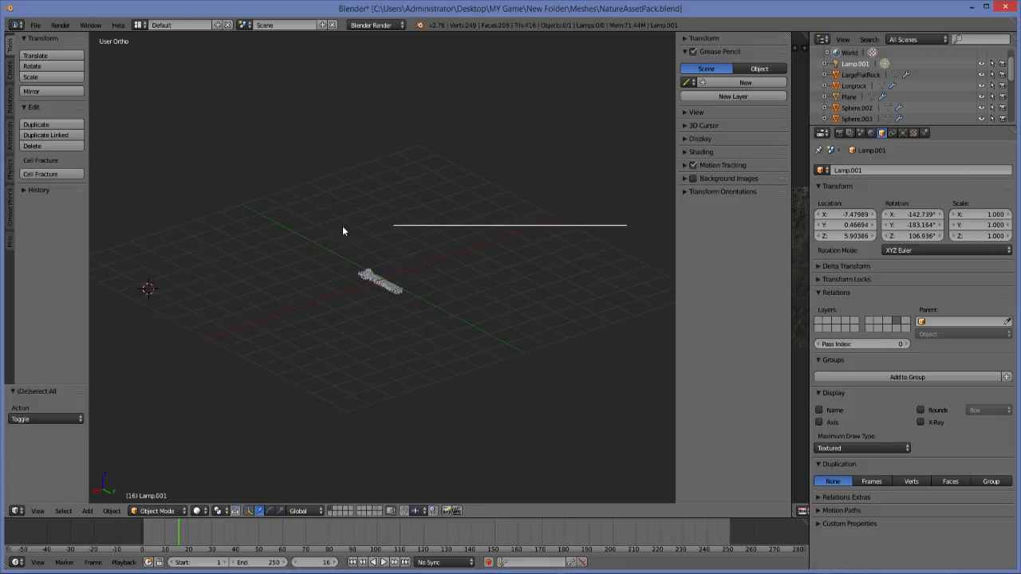
{"action": "scroll", "coordinate": [344, 230], "scroll_direction": "up", "scroll_amount": 10}
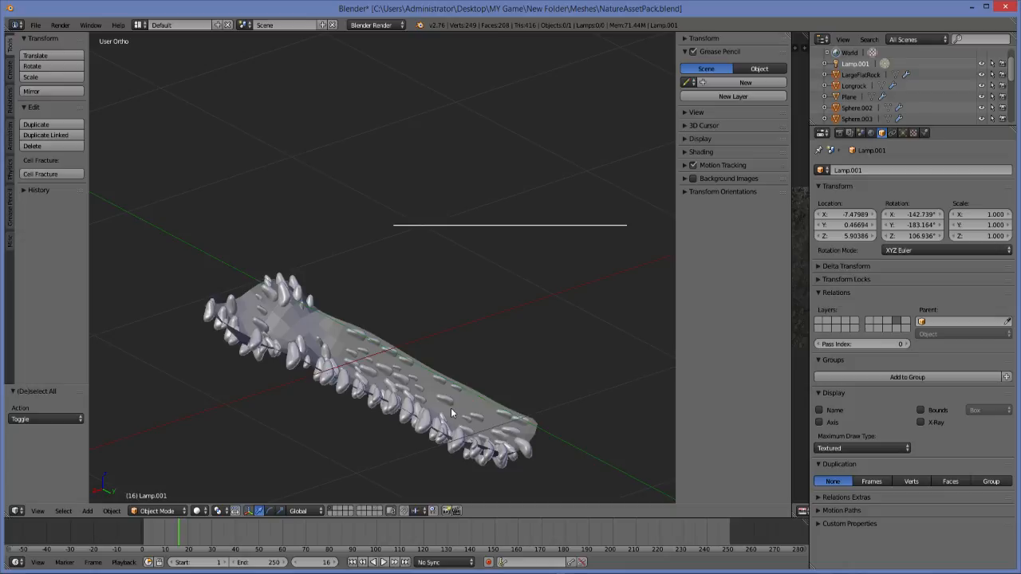
{"action": "scroll", "coordinate": [488, 309], "scroll_direction": "down", "scroll_amount": 3}
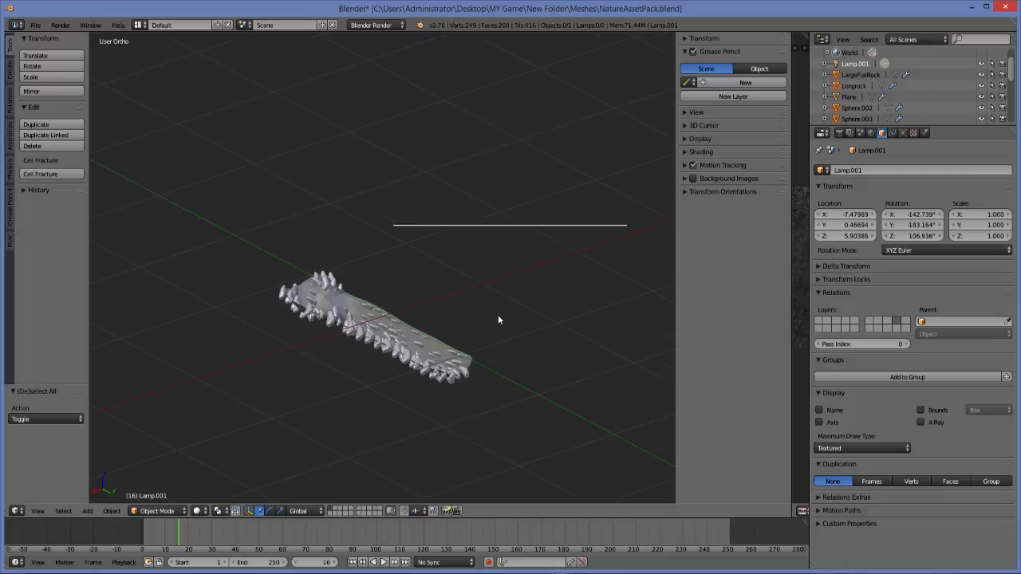
{"action": "left_click", "coordinate": [903, 133]}
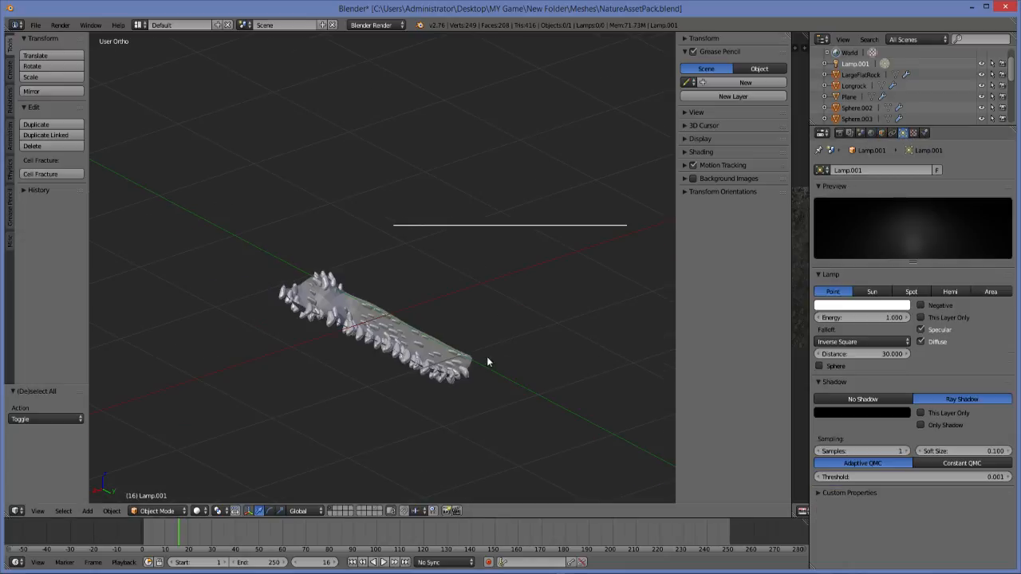
{"action": "right_click", "coordinate": [451, 366]}
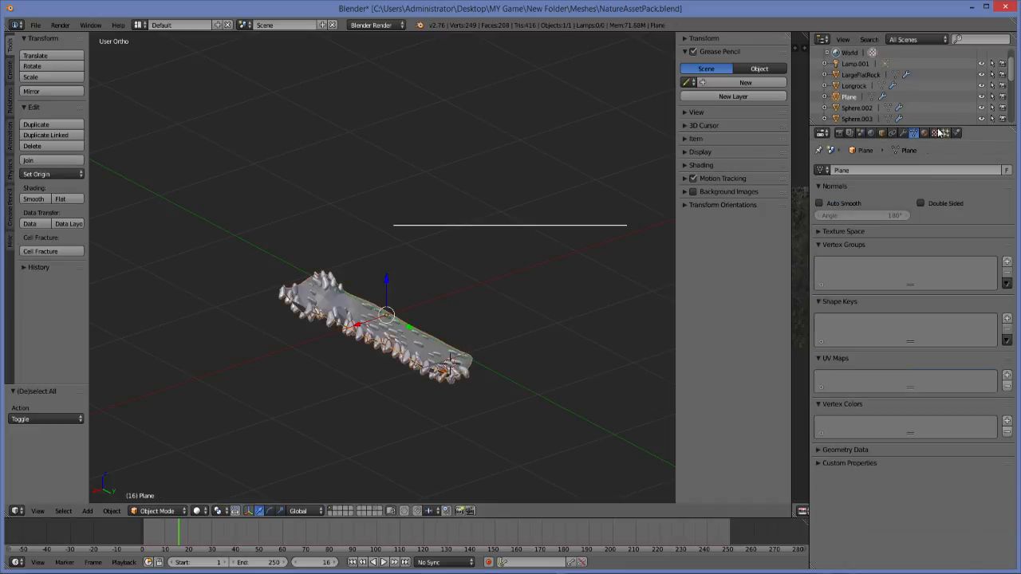
{"action": "left_click", "coordinate": [945, 133]}
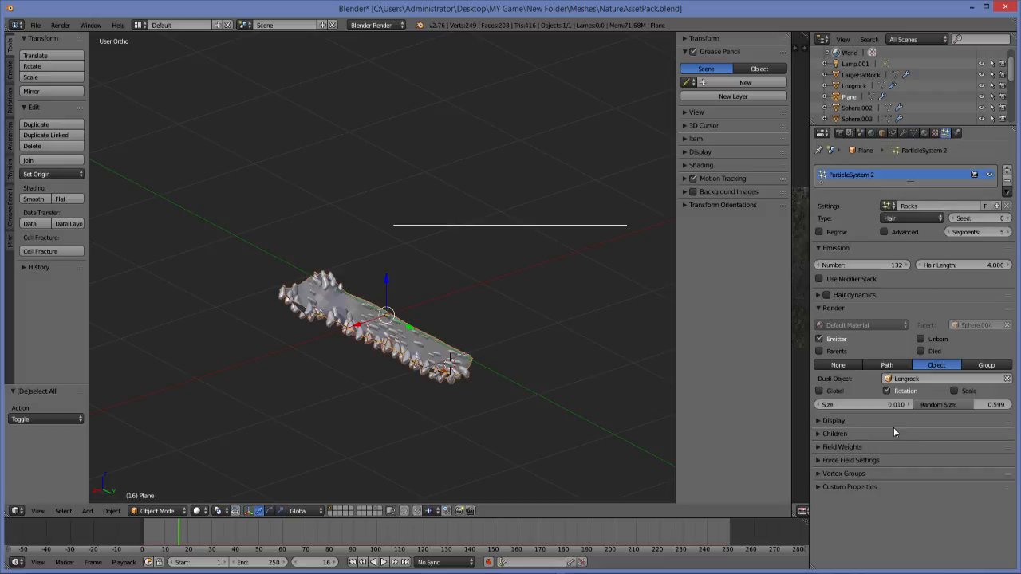
{"action": "left_click", "coordinate": [987, 364]}
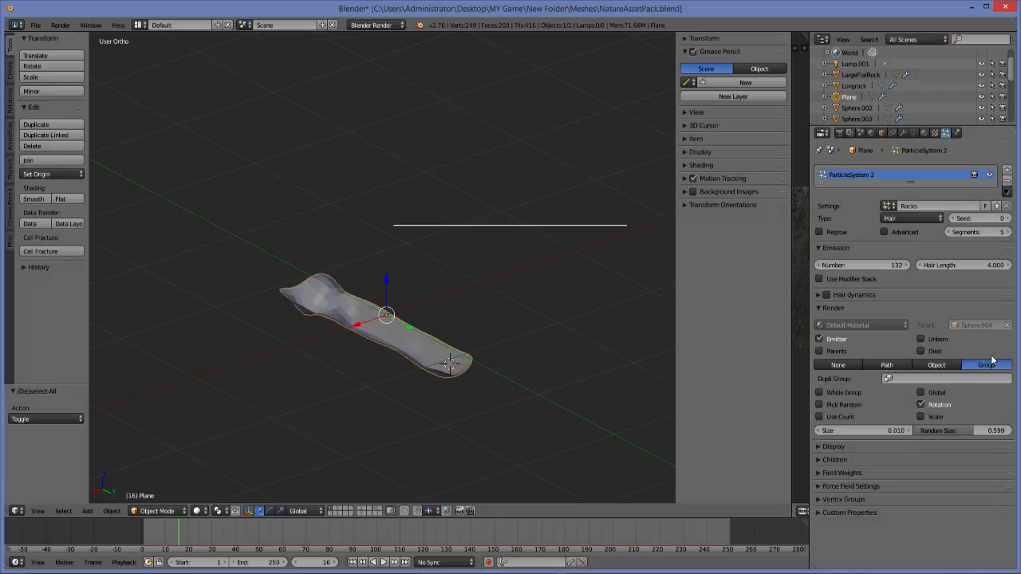
{"action": "left_click", "coordinate": [921, 380]}
{"action": "left_click", "coordinate": [907, 407]}
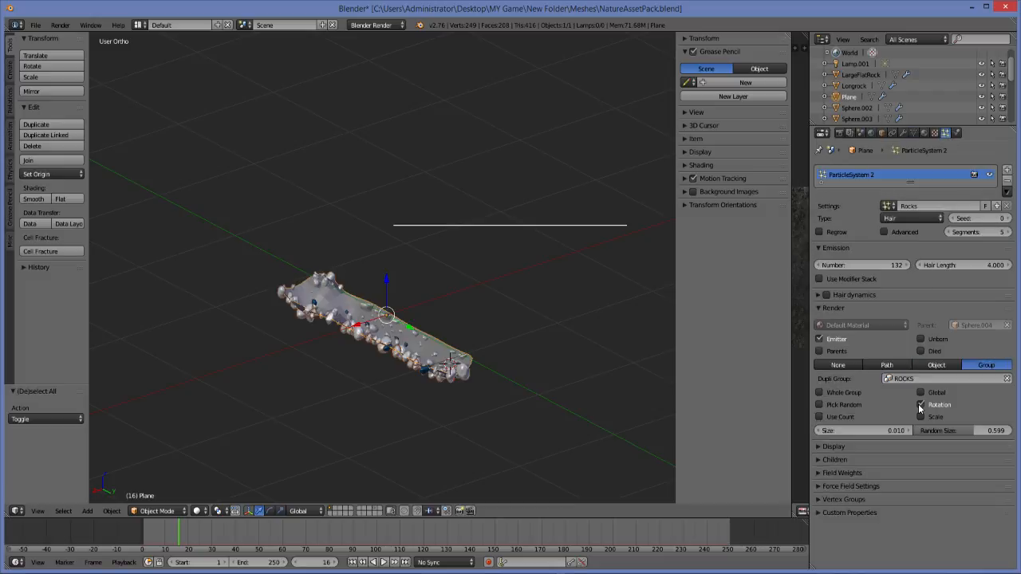
Try the Rotation option on the grouped rocks and set their random size to 1.000
{"action": "left_click", "coordinate": [921, 406]}
{"action": "scroll", "coordinate": [510, 336], "scroll_direction": "up", "scroll_amount": 4}
{"action": "middle_click_drag", "start_coordinate": [501, 324], "coordinate": [440, 326]}
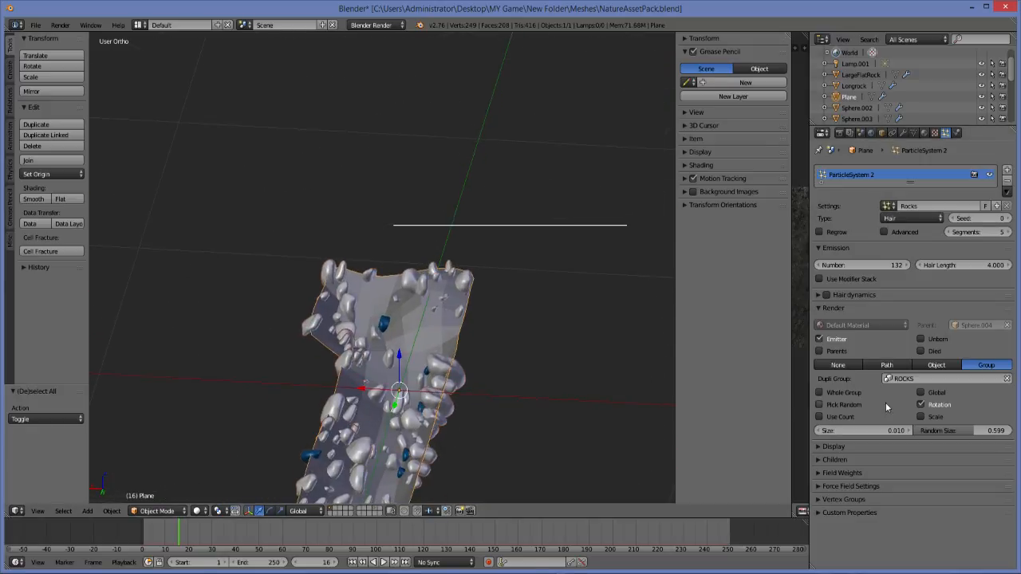
{"action": "left_click_drag", "start_coordinate": [947, 431], "coordinate": [795, 420]}
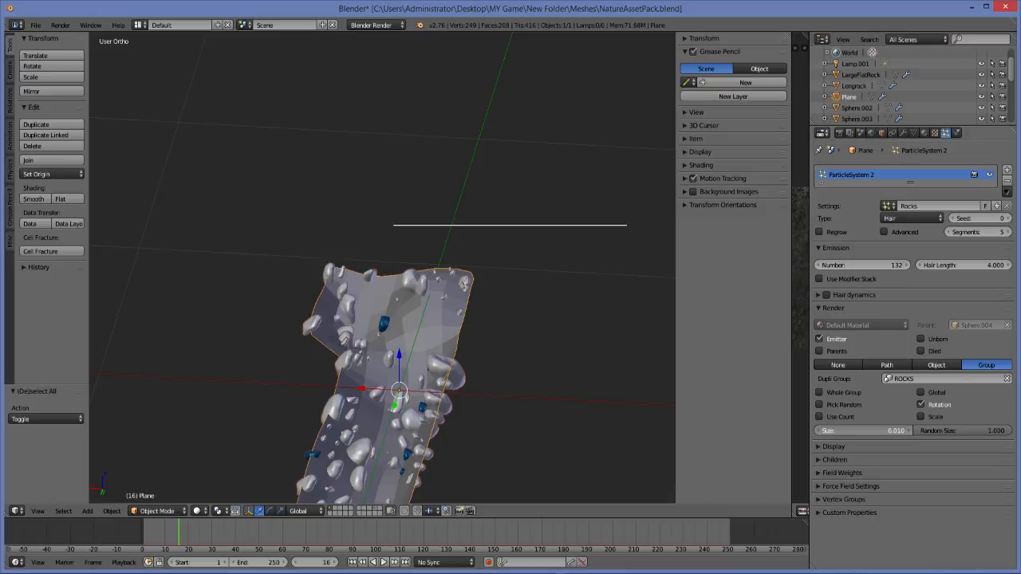
{"action": "mouse_move", "coordinate": [861, 430]}
{"action": "left_mouse_down"}
{"action": "mouse_move", "coordinate": [893, 431]}
{"action": "mouse_move", "coordinate": [861, 431]}
{"action": "mouse_move", "coordinate": [877, 434]}
{"action": "left_mouse_up"}
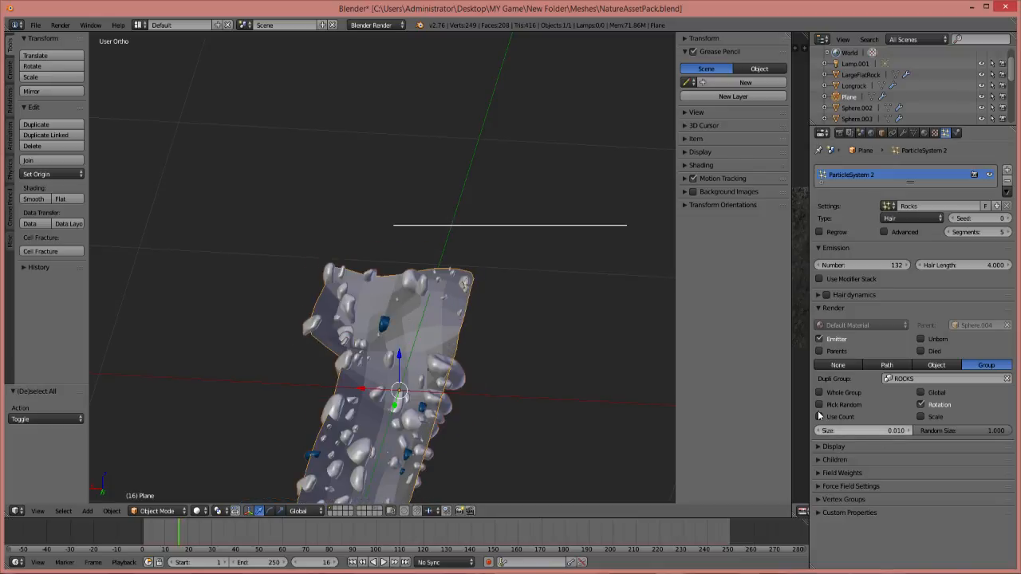
{"action": "scroll", "coordinate": [630, 394], "scroll_direction": "down", "scroll_amount": 2}
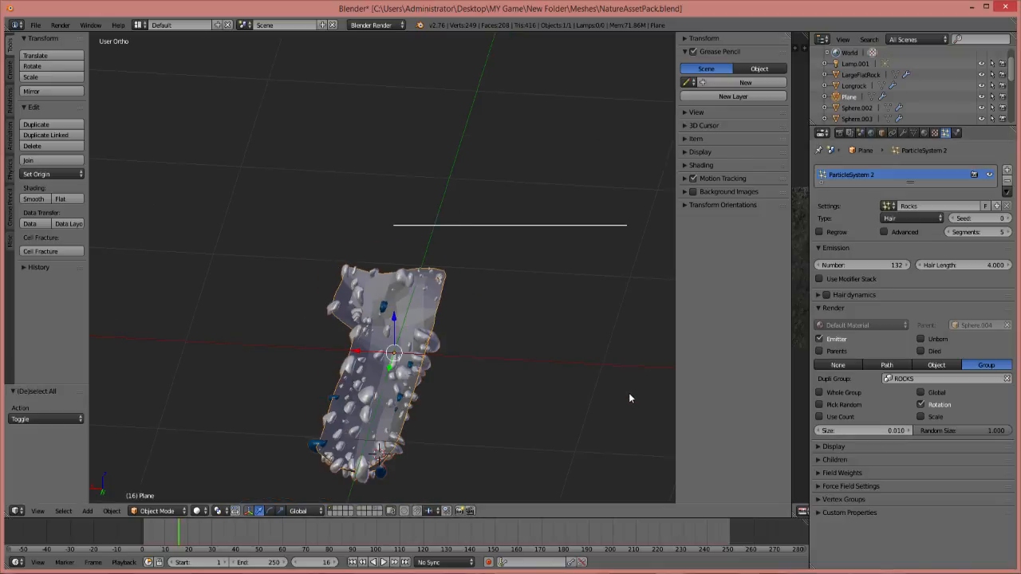
Try the Use Count, Scale and Whole Group options for the ROCKS dupli group, switching each one back off
{"action": "left_click", "coordinate": [820, 417]}
{"action": "left_click", "coordinate": [819, 417]}
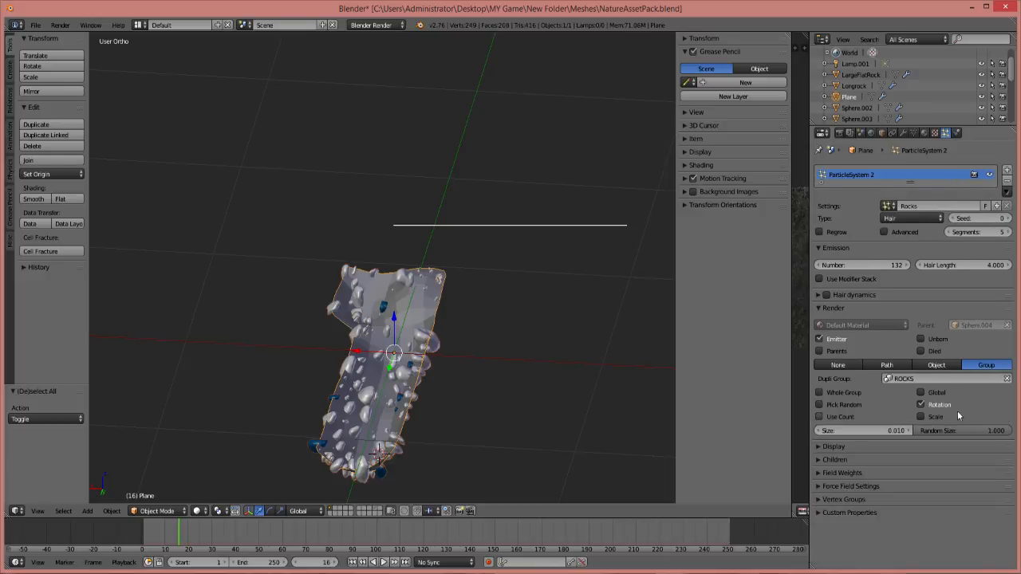
{"action": "left_click", "coordinate": [920, 417]}
{"action": "left_click", "coordinate": [920, 417]}
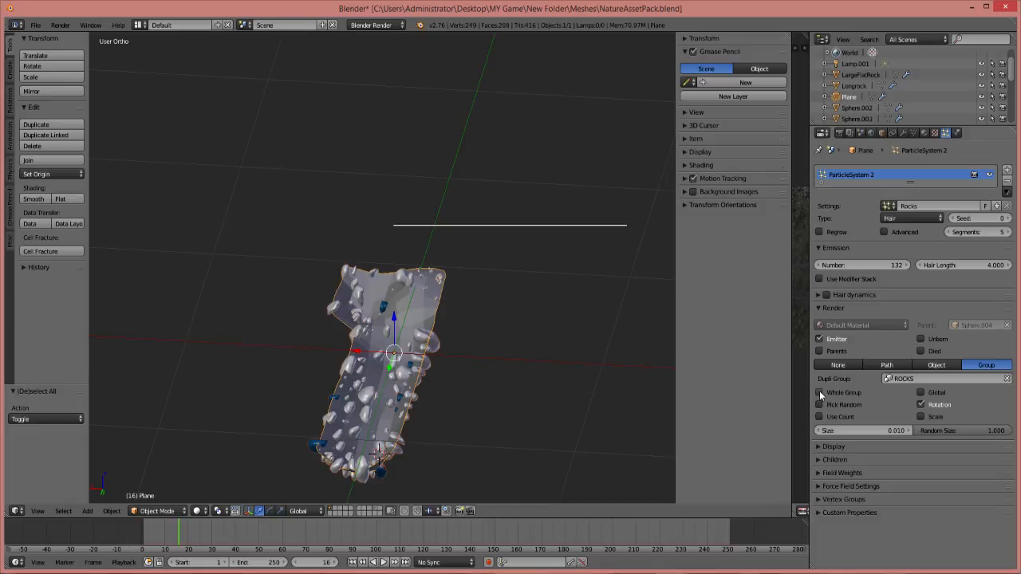
{"action": "left_click", "coordinate": [819, 392]}
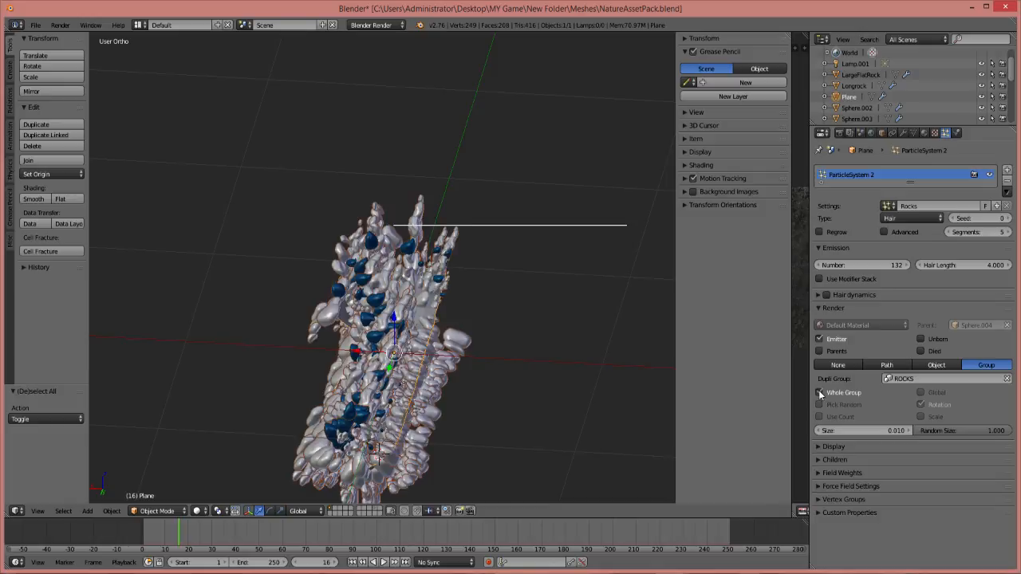
{"action": "left_click", "coordinate": [819, 392]}
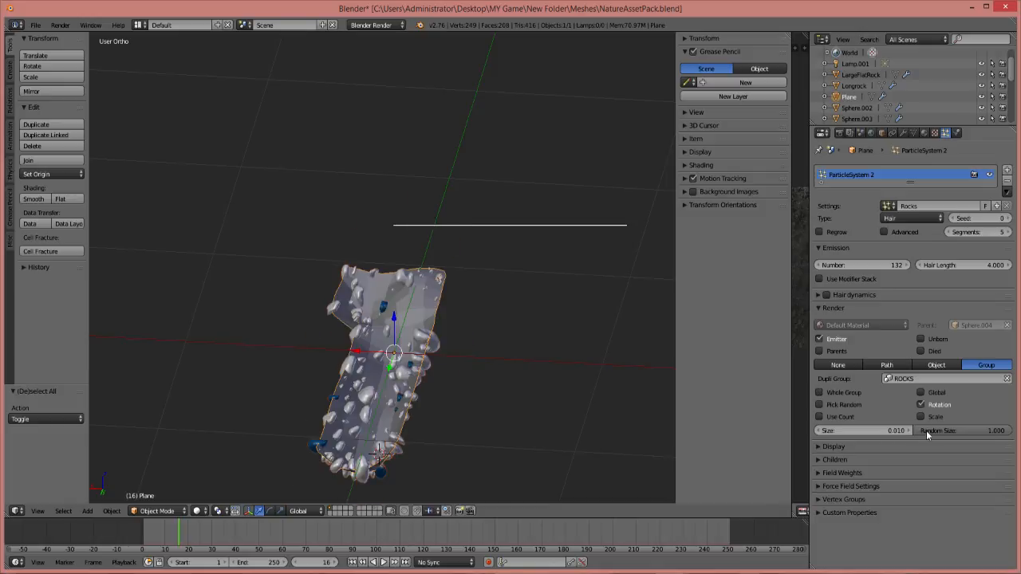
Open the particle display settings and reduce the displayed particle percentage to 85%
{"action": "left_click", "coordinate": [814, 451]}
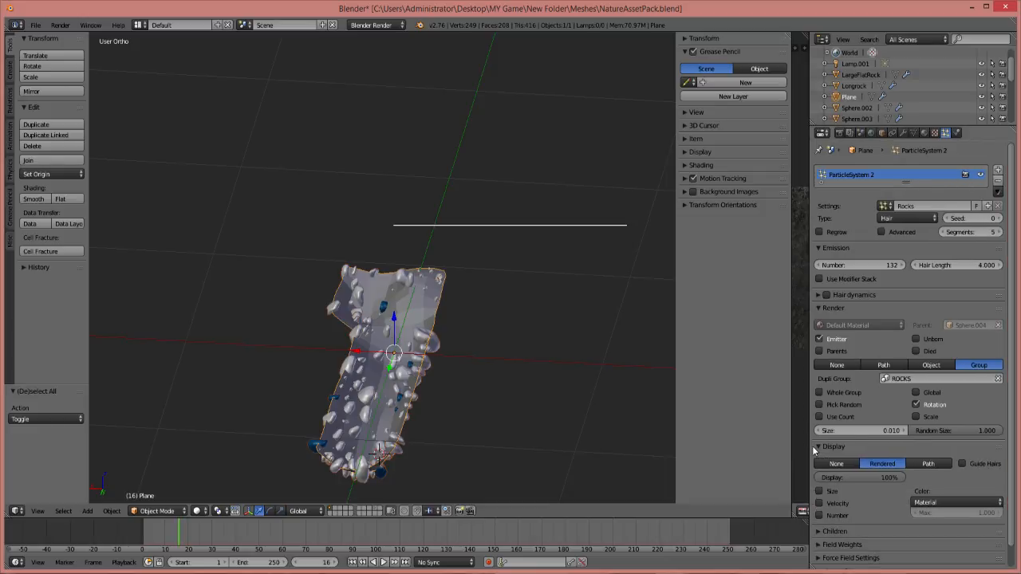
{"action": "scroll", "coordinate": [889, 448], "scroll_direction": "down", "scroll_amount": 1}
{"action": "left_click_drag", "start_coordinate": [870, 463], "coordinate": [843, 463]}
{"action": "left_click_drag", "start_coordinate": [880, 455], "coordinate": [891, 455]}
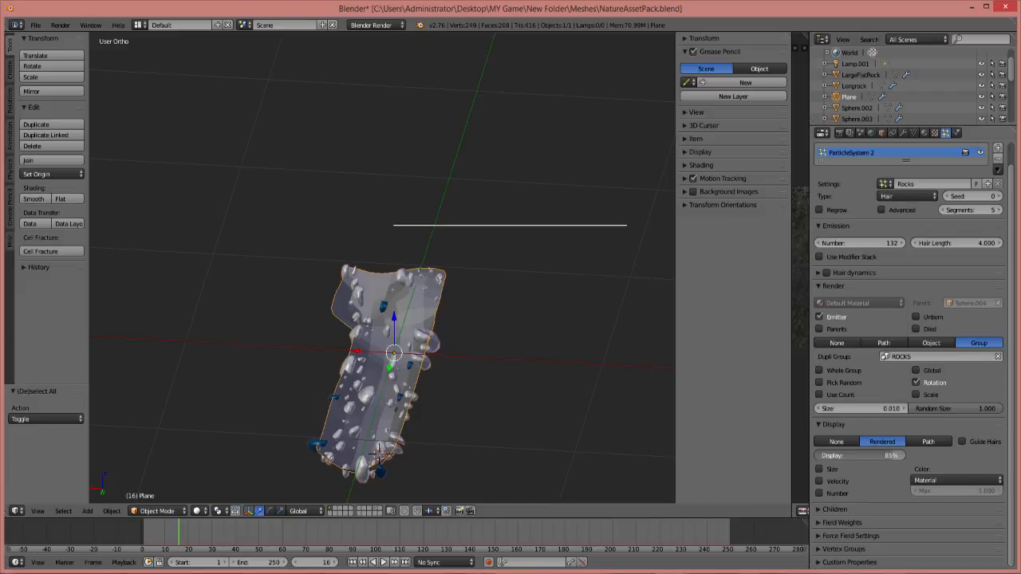
{"action": "left_click", "coordinate": [821, 494]}
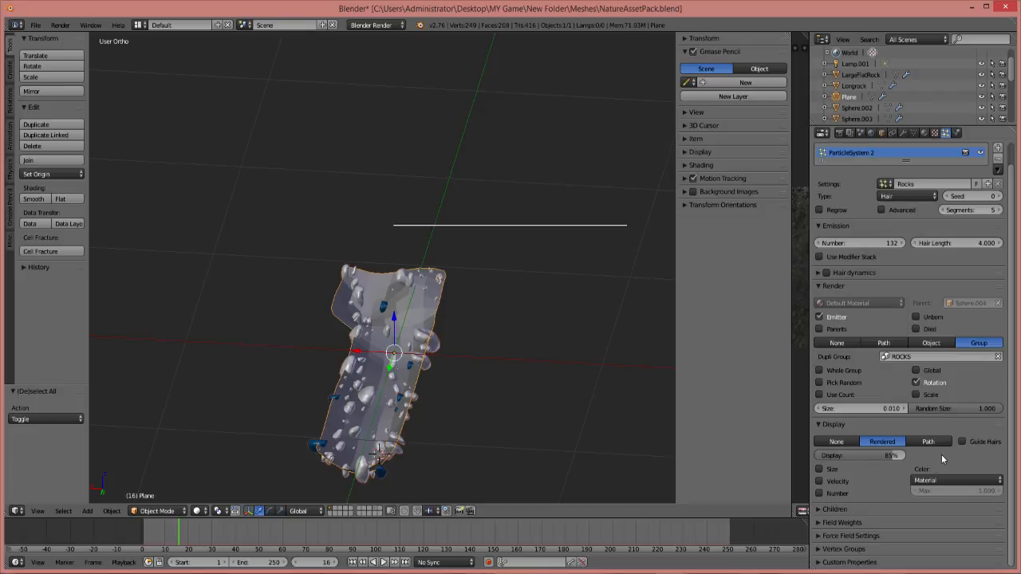
Enable Guide Hairs and try the Path and None display modes before returning to Rendered
{"action": "left_click", "coordinate": [962, 443]}
{"action": "left_click", "coordinate": [926, 443]}
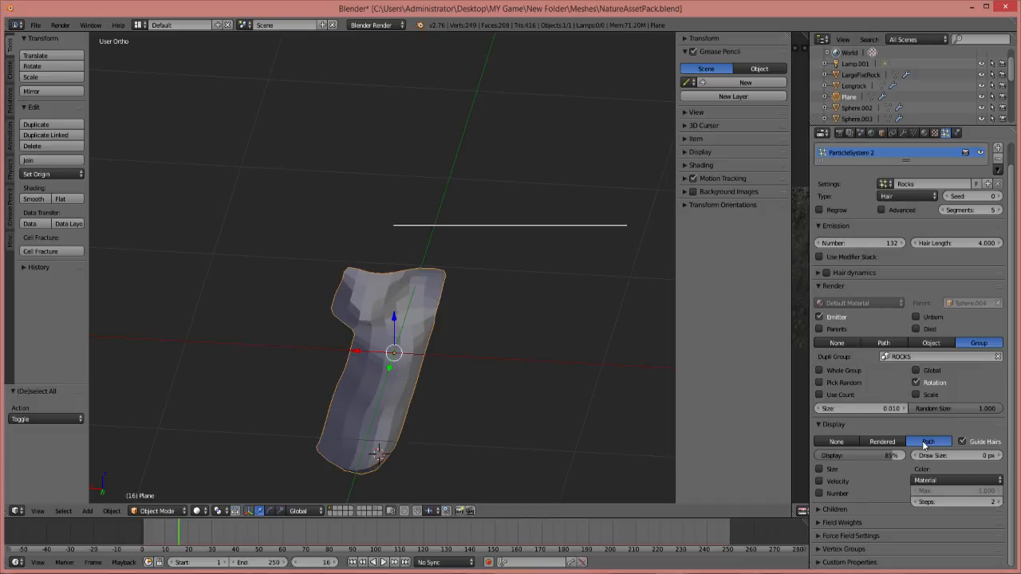
{"action": "left_click", "coordinate": [881, 444]}
{"action": "left_click", "coordinate": [846, 444]}
{"action": "left_click", "coordinate": [882, 442]}
{"action": "scroll", "coordinate": [904, 395], "scroll_direction": "up", "scroll_amount": 1}
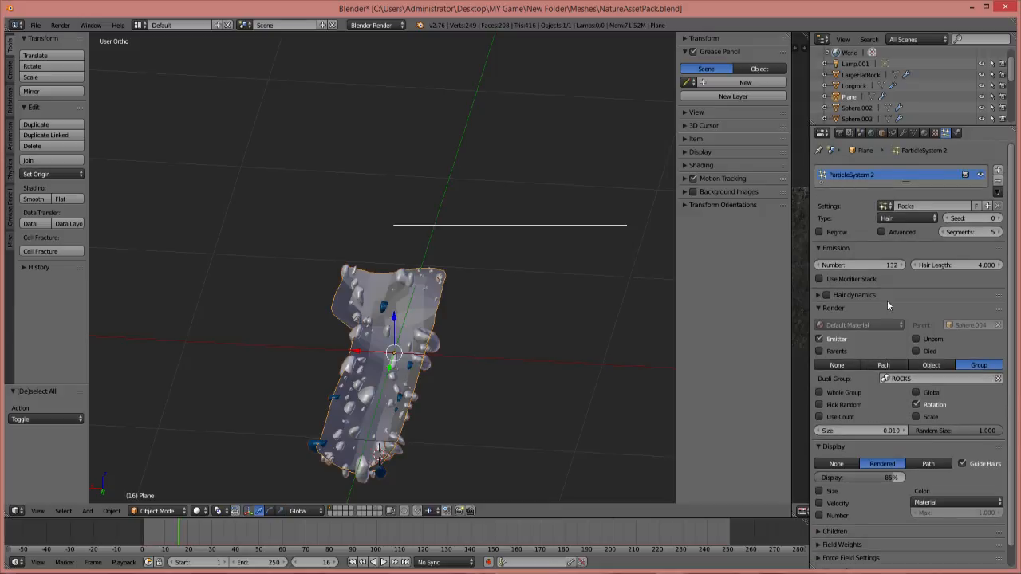
Look over the Children options of the particle system and open its Field Weights settings
{"action": "scroll", "coordinate": [890, 405], "scroll_direction": "down", "scroll_amount": 1}
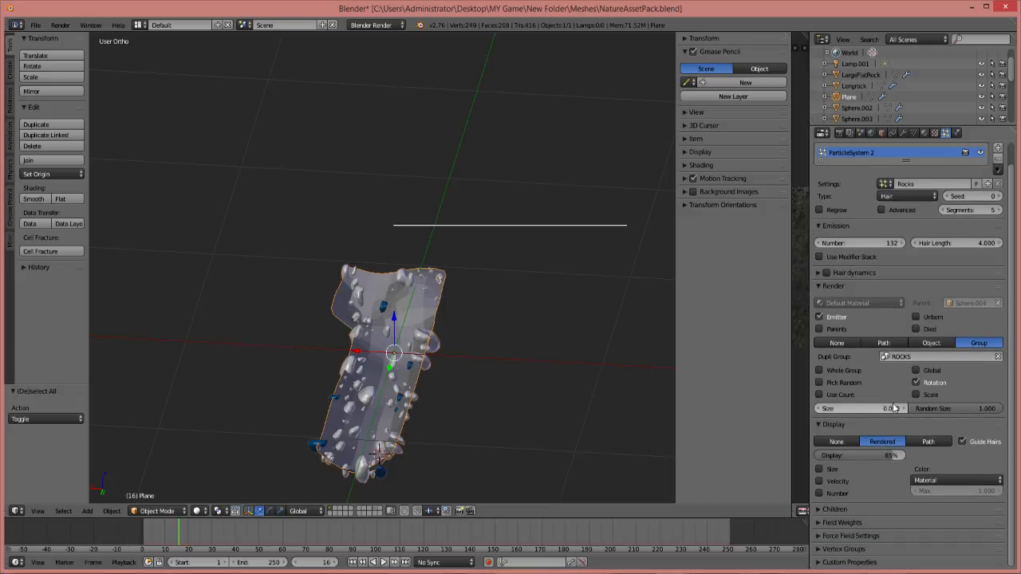
{"action": "left_click", "coordinate": [818, 509]}
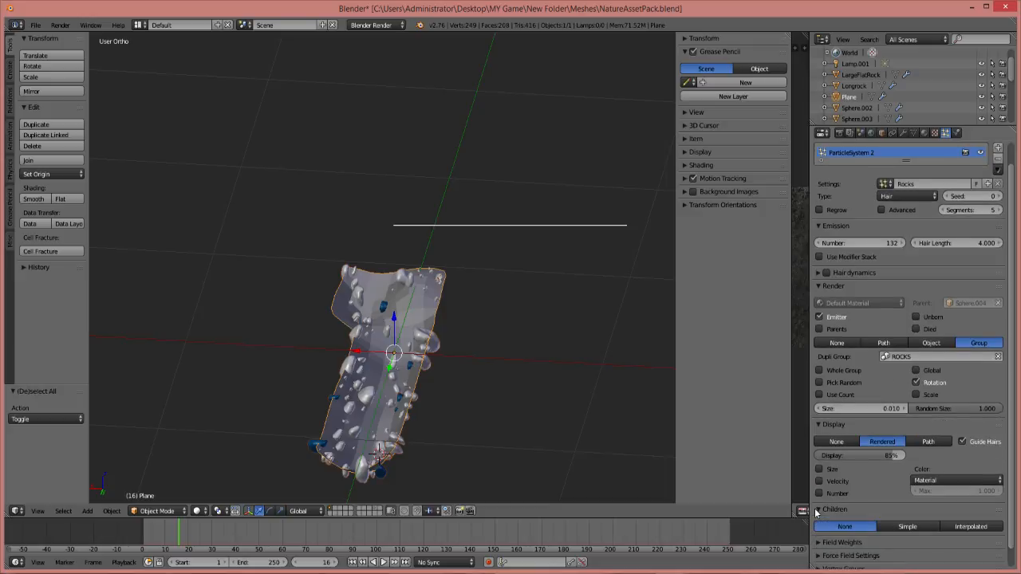
{"action": "left_click", "coordinate": [817, 510]}
{"action": "left_click", "coordinate": [819, 524]}
{"action": "scroll", "coordinate": [902, 453], "scroll_direction": "down", "scroll_amount": 3}
{"action": "scroll", "coordinate": [899, 449], "scroll_direction": "down", "scroll_amount": 4}
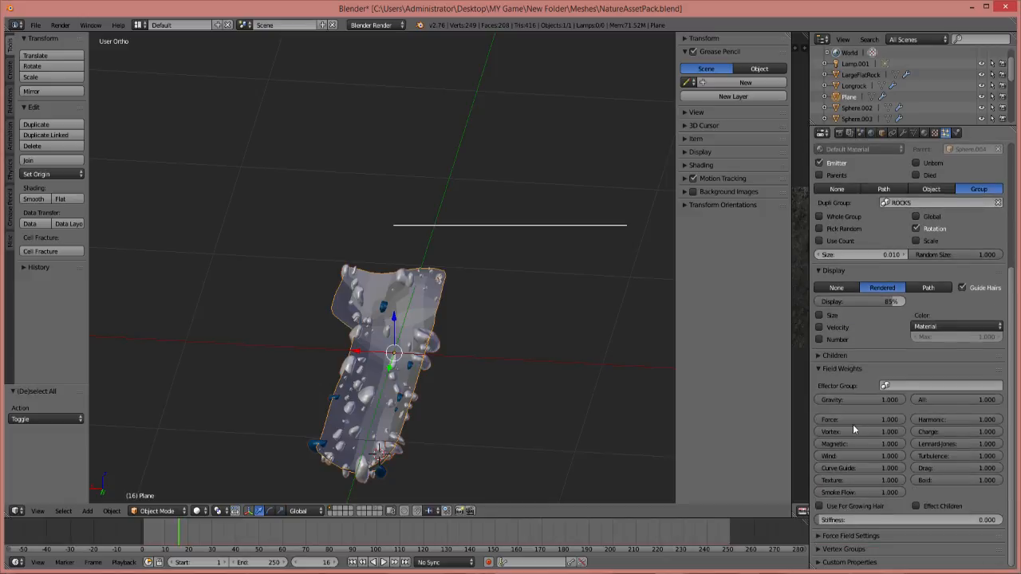
Try ROCKS as the effector group in the Field Weights, clear it again and collapse those settings
{"action": "left_click", "coordinate": [898, 385]}
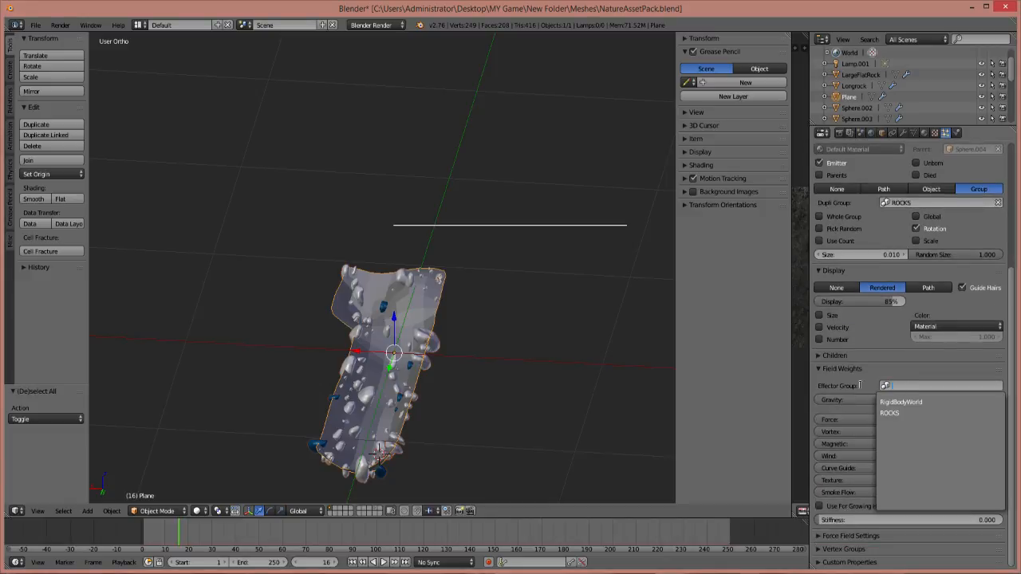
{"action": "left_click", "coordinate": [892, 414]}
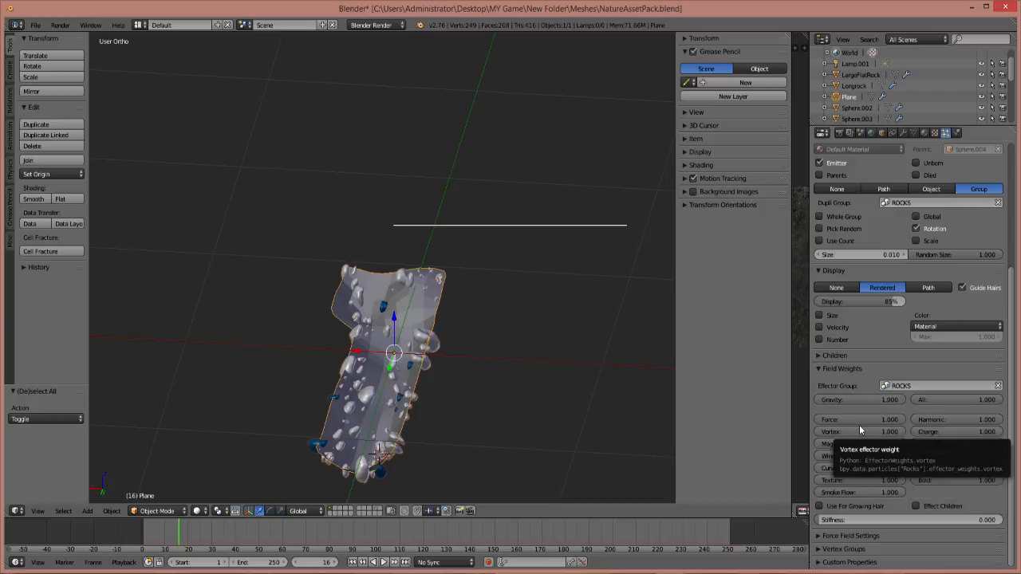
{"action": "left_click", "coordinate": [998, 385]}
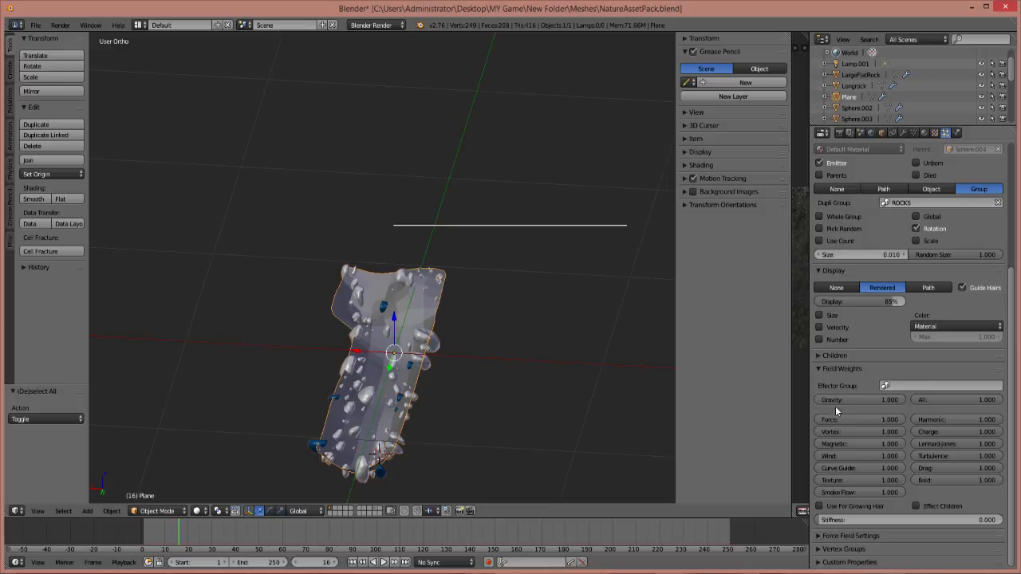
{"action": "left_click", "coordinate": [817, 369]}
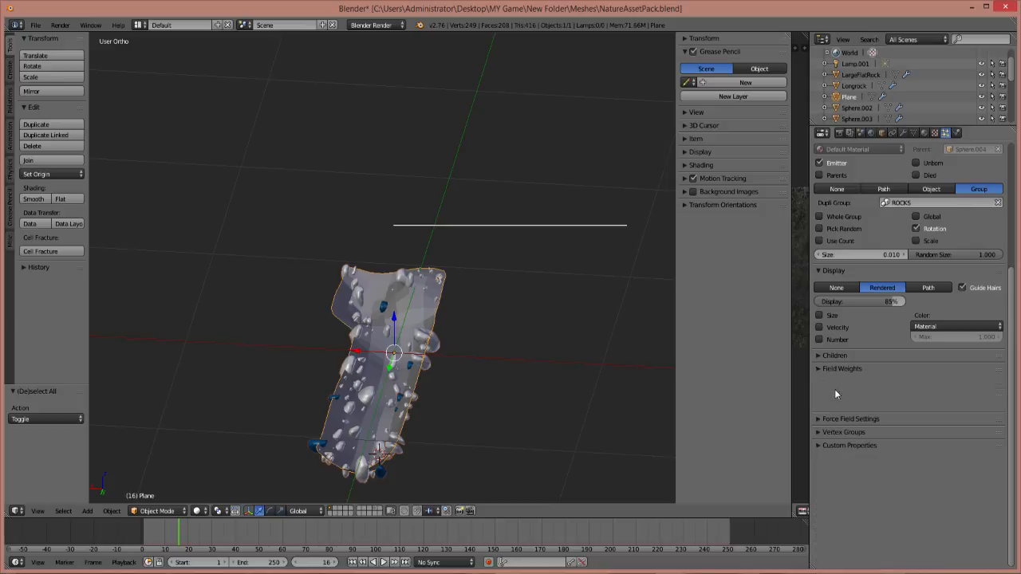
Open the particle system's vertex group settings and switch the plane to Weight Paint mode
{"action": "left_click", "coordinate": [821, 395]}
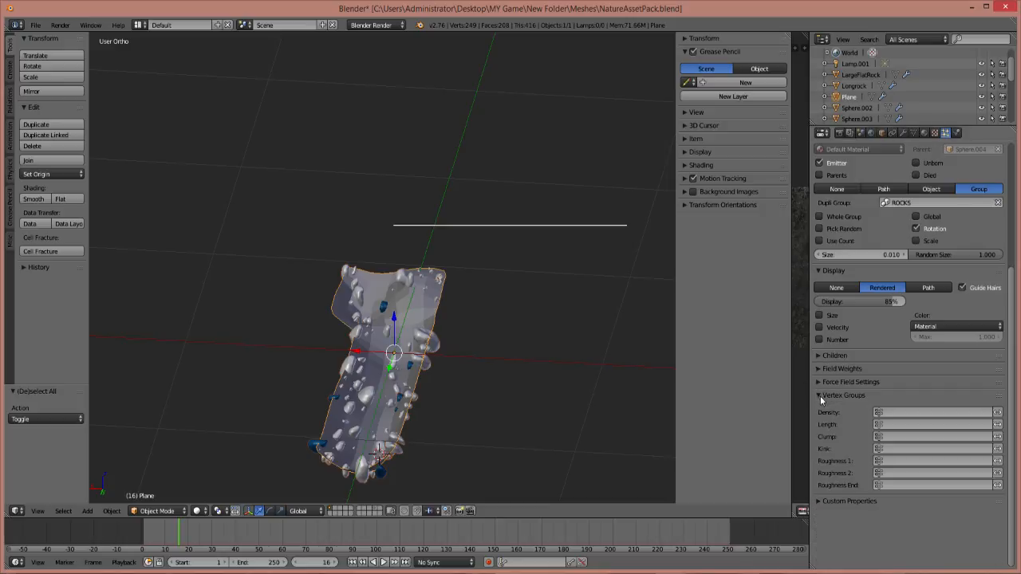
{"action": "left_click", "coordinate": [965, 413]}
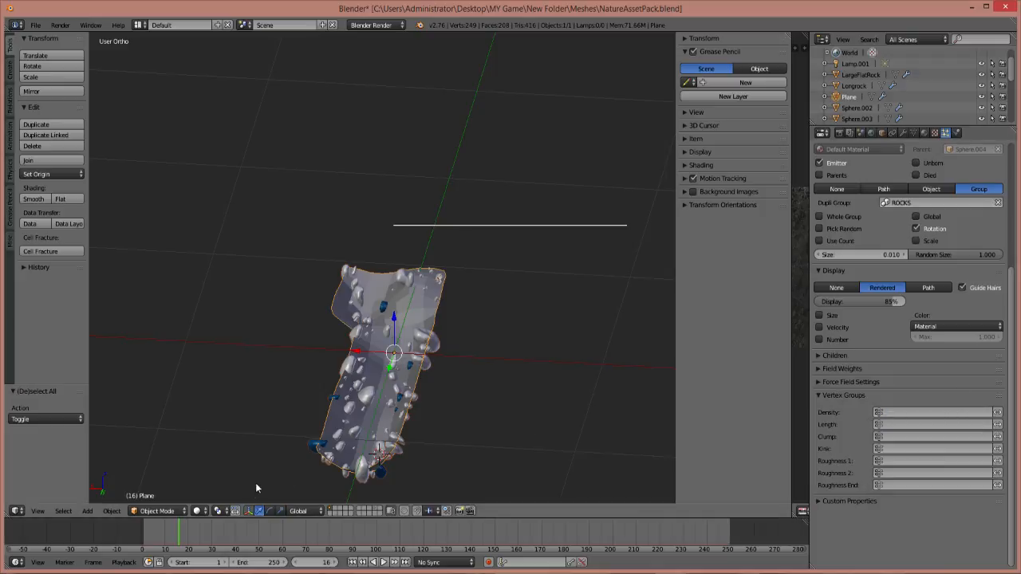
{"action": "left_click", "coordinate": [157, 510]}
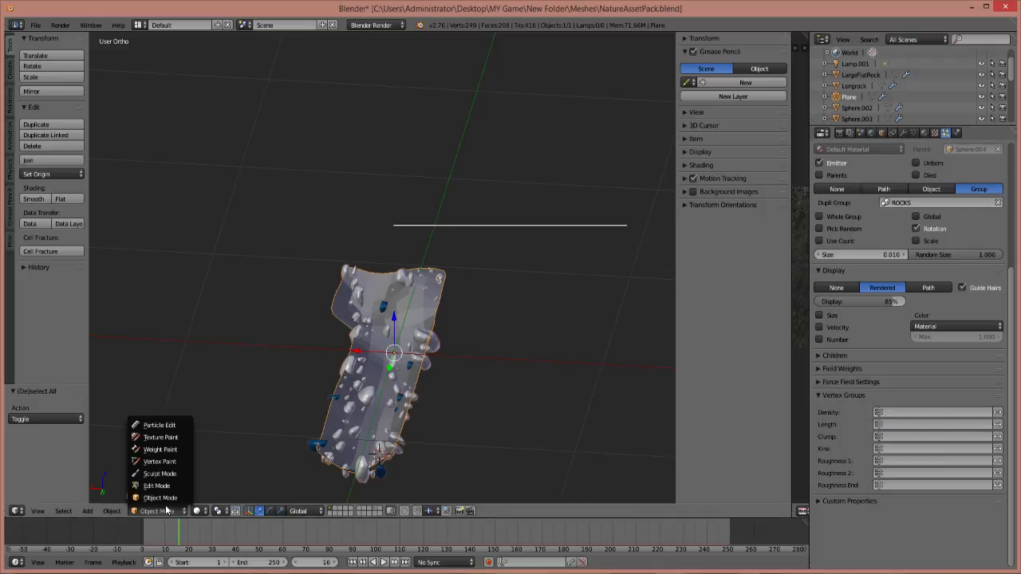
{"action": "left_click", "coordinate": [160, 449]}
Paint weight 1.000 with the 40 px brush along the channel floor, the widened end and its outer corners
{"action": "scroll", "coordinate": [332, 400], "scroll_direction": "up", "scroll_amount": 3}
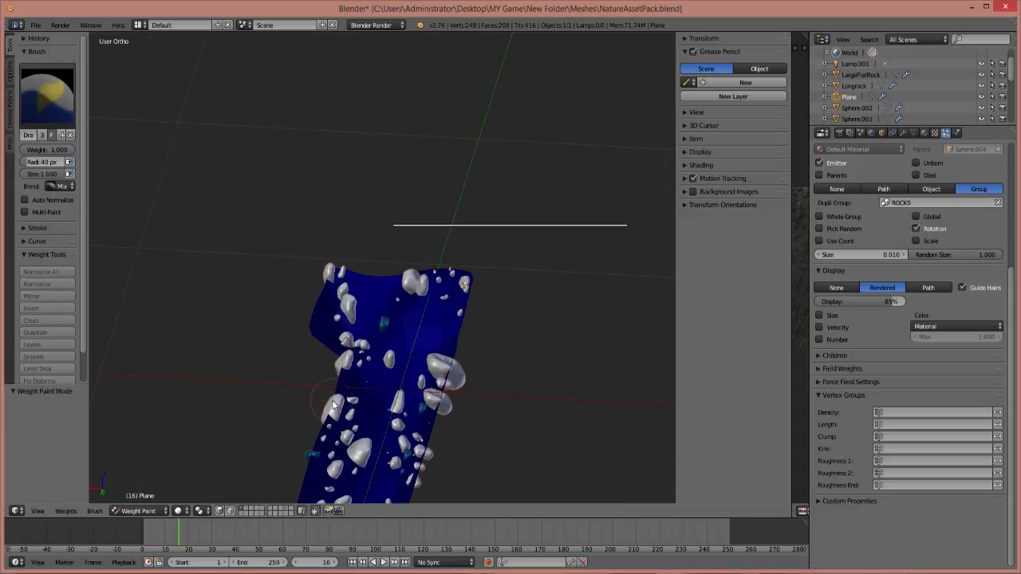
{"action": "middle_click_drag", "start_coordinate": [382, 398], "coordinate": [397, 163]}
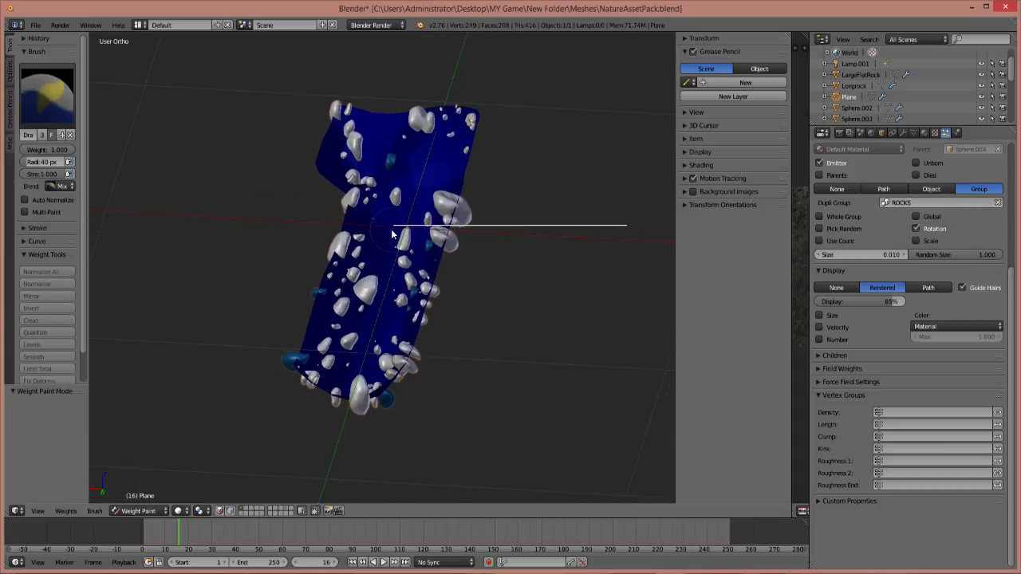
{"action": "mouse_move", "coordinate": [374, 145]}
{"action": "left_mouse_down"}
{"action": "mouse_move", "coordinate": [389, 250]}
{"action": "mouse_move", "coordinate": [359, 371]}
{"action": "left_mouse_up"}
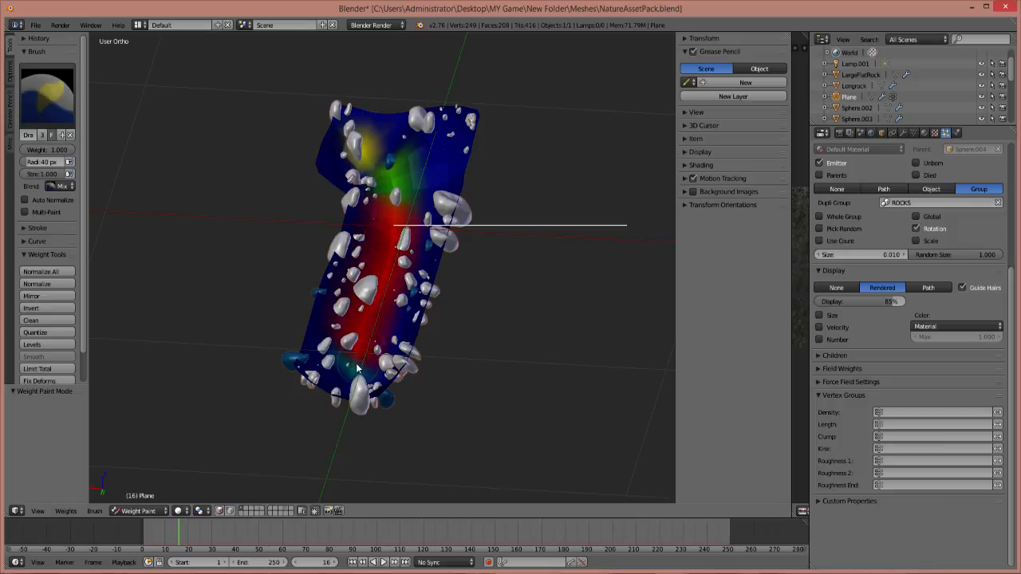
{"action": "mouse_move", "coordinate": [422, 180]}
{"action": "left_mouse_down"}
{"action": "mouse_move", "coordinate": [409, 152]}
{"action": "mouse_move", "coordinate": [381, 135]}
{"action": "mouse_move", "coordinate": [418, 146]}
{"action": "mouse_move", "coordinate": [462, 133]}
{"action": "mouse_move", "coordinate": [450, 136]}
{"action": "mouse_move", "coordinate": [444, 198]}
{"action": "mouse_move", "coordinate": [414, 279]}
{"action": "mouse_move", "coordinate": [402, 297]}
{"action": "mouse_move", "coordinate": [352, 292]}
{"action": "mouse_move", "coordinate": [318, 352]}
{"action": "left_mouse_up"}
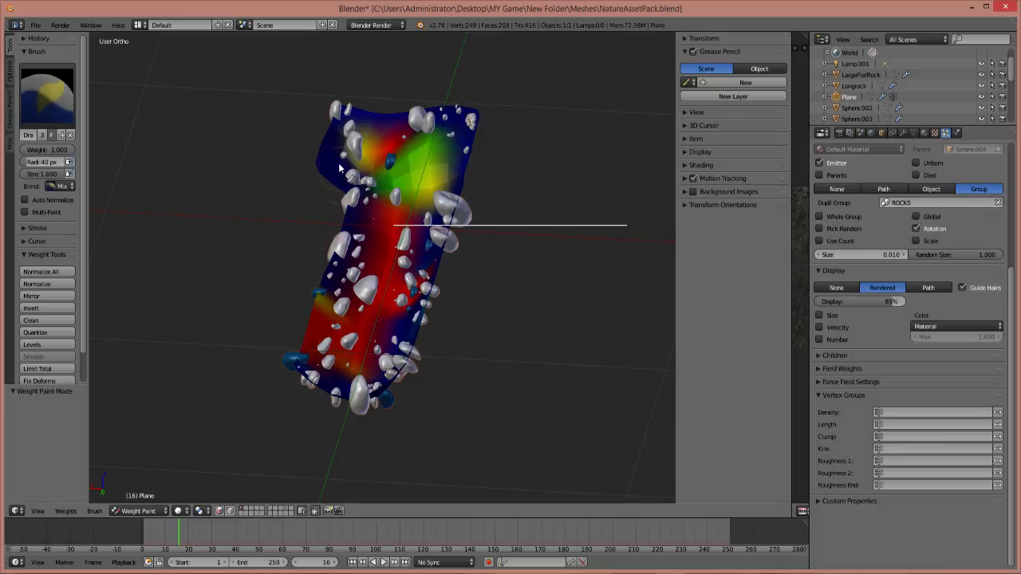
{"action": "left_click_drag", "start_coordinate": [325, 157], "coordinate": [331, 166]}
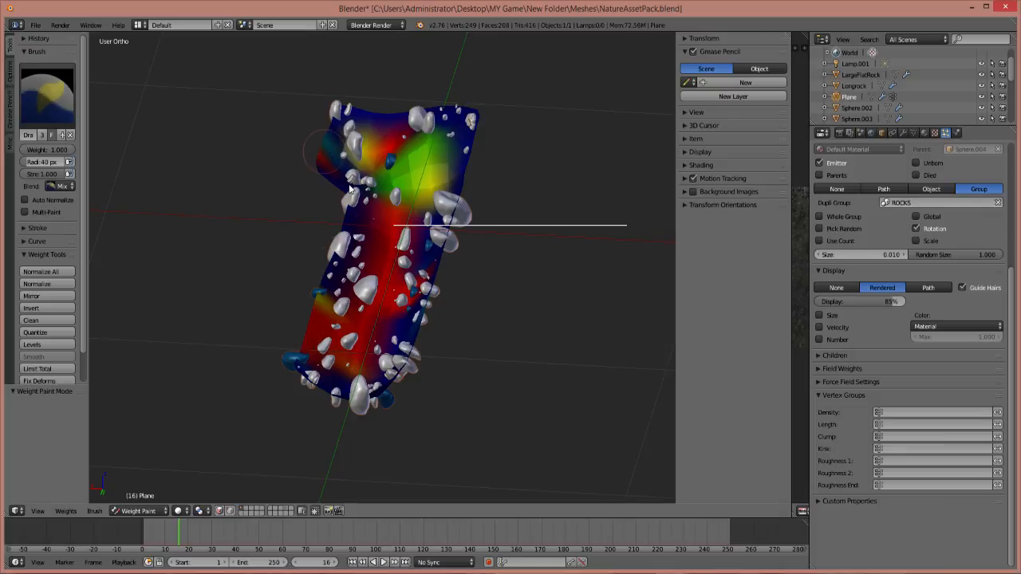
{"action": "left_click", "coordinate": [471, 121]}
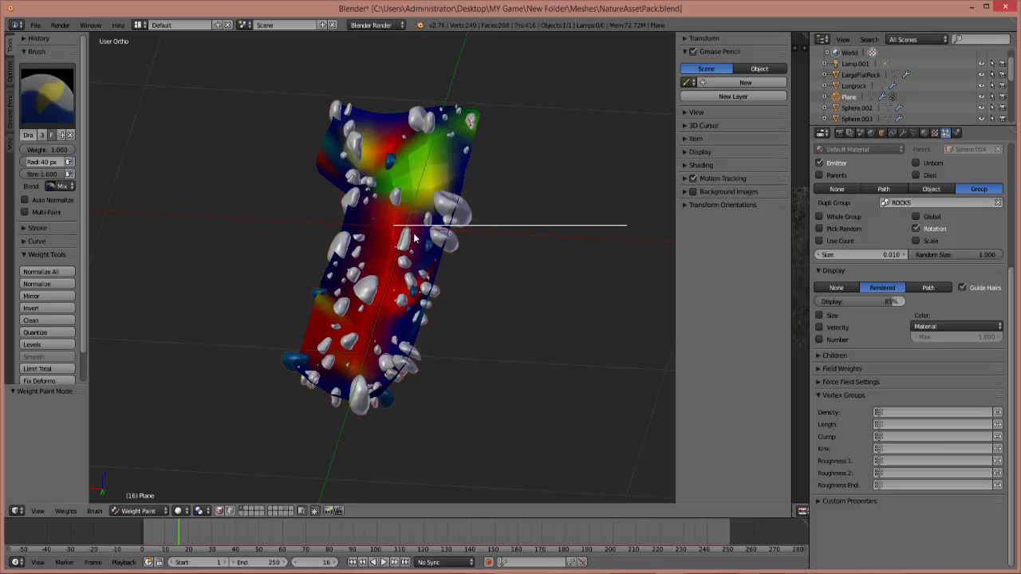
Enable vertex selection masking for the weight-painted plane and hide the viewport's properties sidebar
{"action": "key", "text": "Tab"}
{"action": "key", "text": "Tab"}
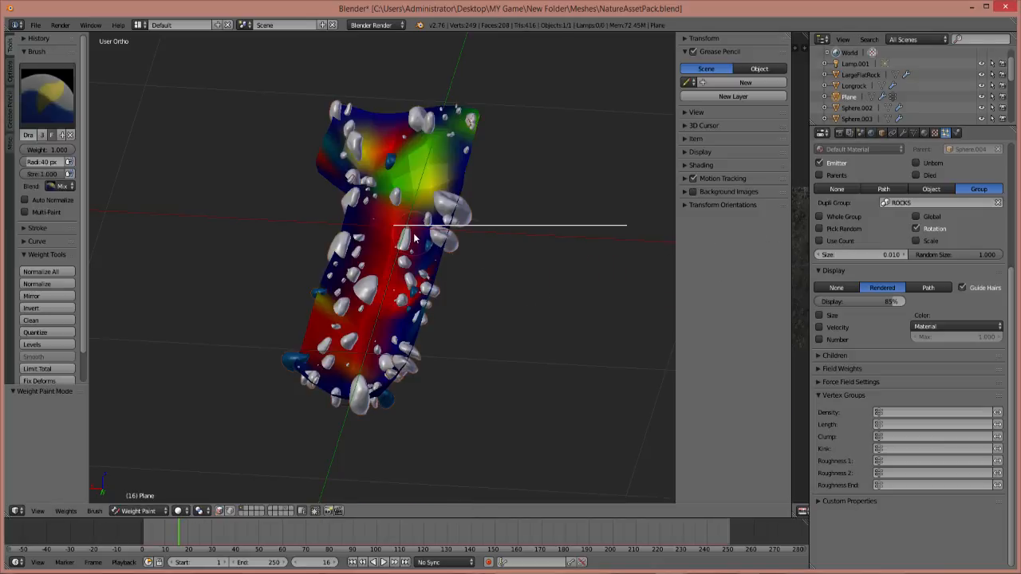
{"action": "left_click", "coordinate": [231, 511]}
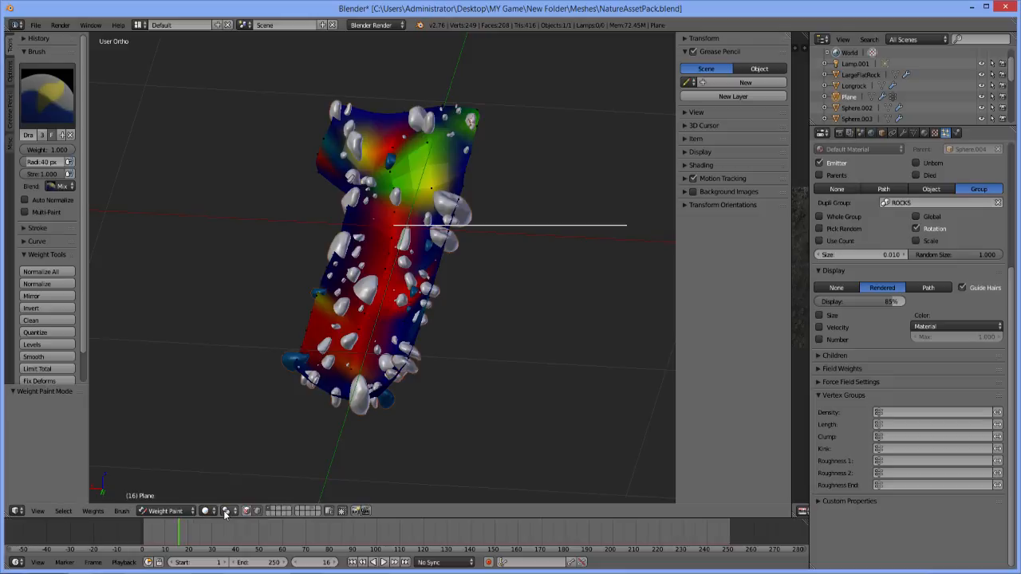
{"action": "left_click", "coordinate": [973, 414]}
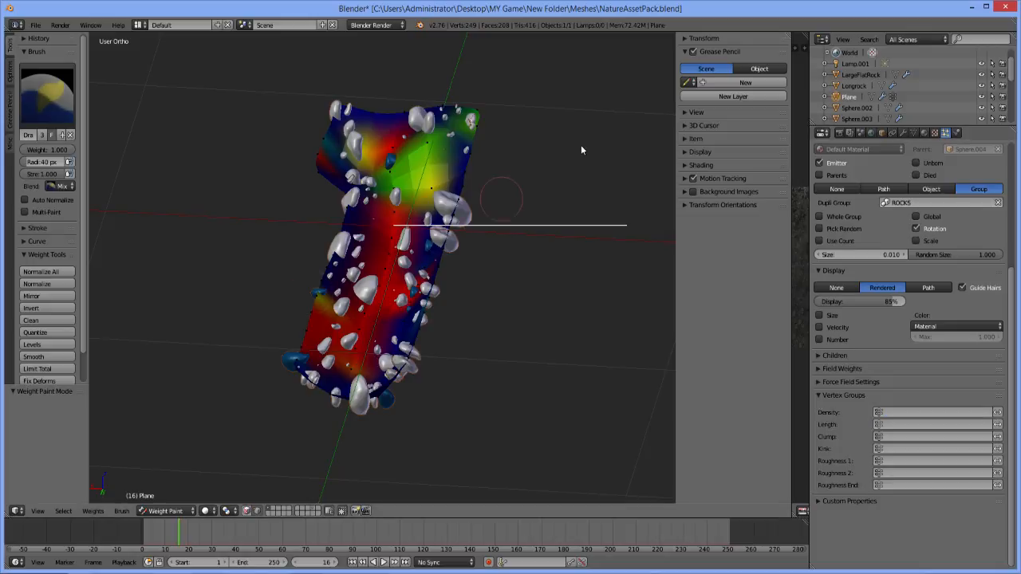
{"action": "left_click_drag", "start_coordinate": [675, 120], "coordinate": [850, 162]}
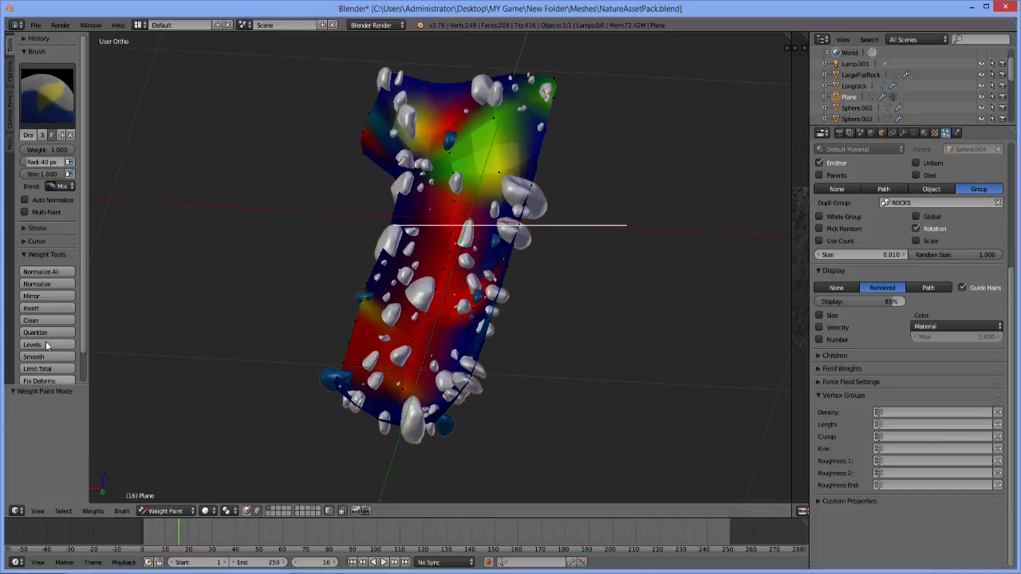
Try the painted vertex group "Group" as the particle density and inspect the rock distribution on the plane
{"action": "scroll", "coordinate": [45, 340], "scroll_direction": "down", "scroll_amount": 2}
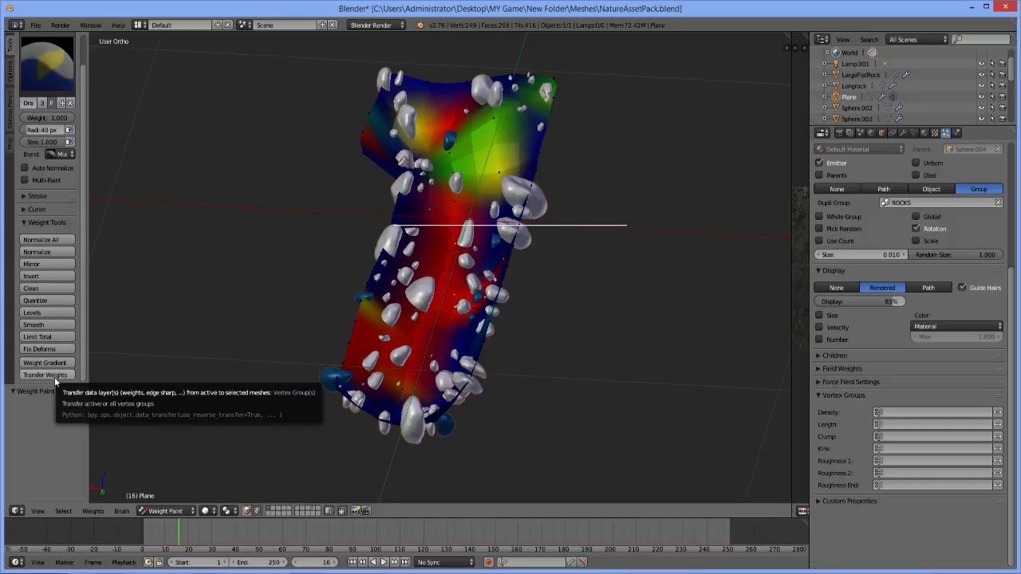
{"action": "scroll", "coordinate": [46, 191], "scroll_direction": "up", "scroll_amount": 2}
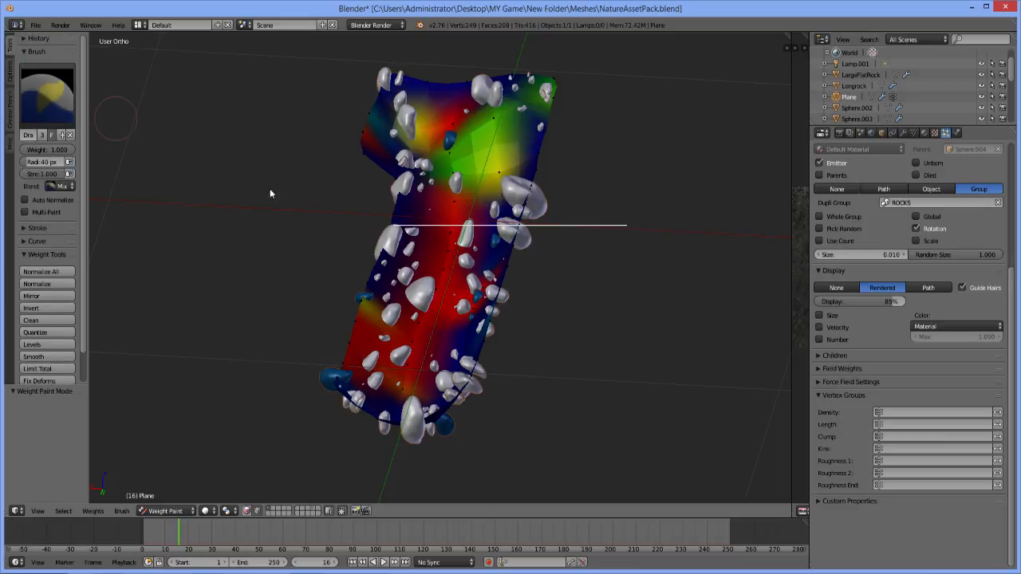
{"action": "scroll", "coordinate": [894, 219], "scroll_direction": "up", "scroll_amount": 3}
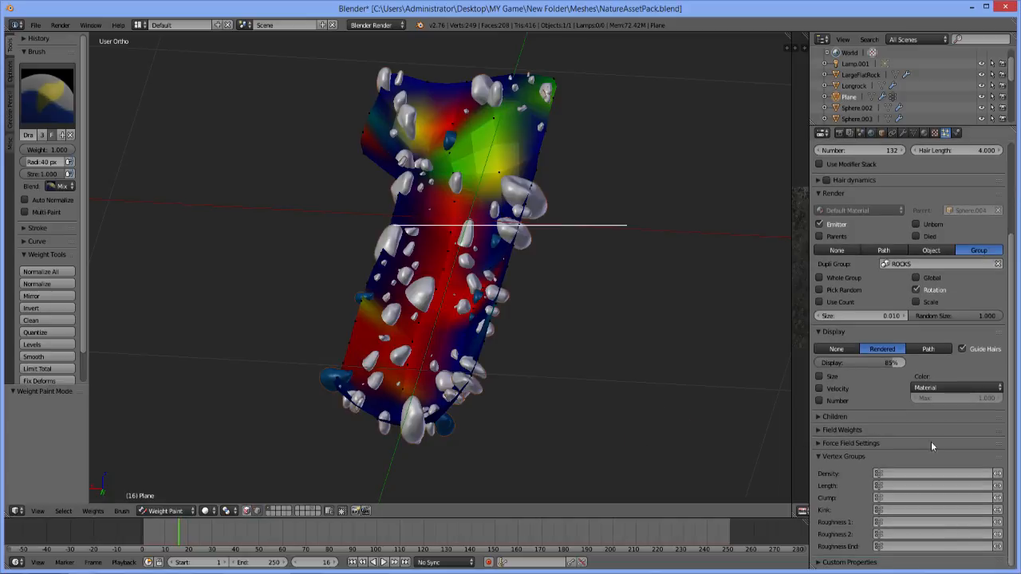
{"action": "left_click", "coordinate": [906, 473]}
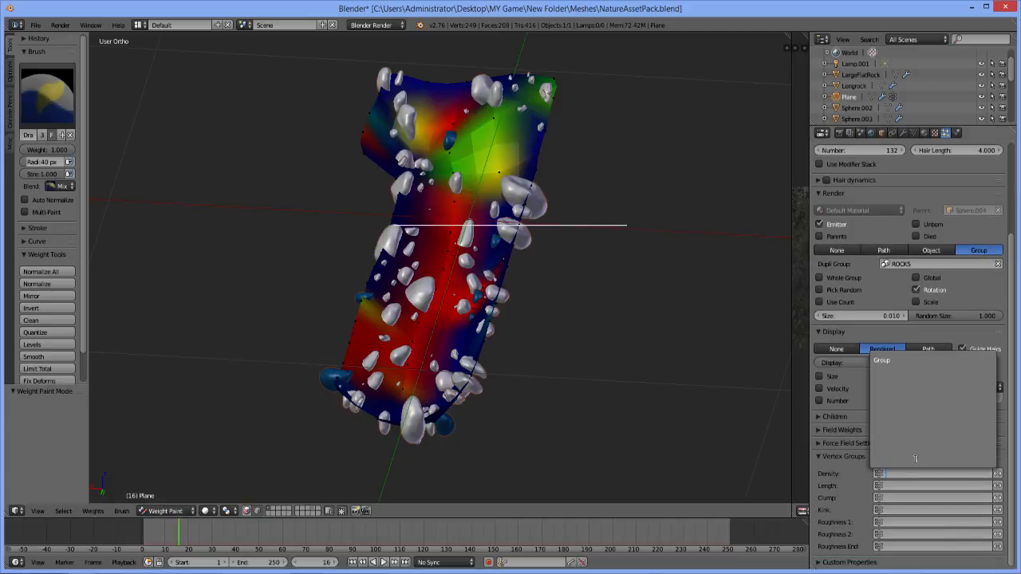
{"action": "left_click", "coordinate": [900, 360]}
{"action": "mouse_move", "coordinate": [597, 322]}
{"action": "middle_mouse_down"}
{"action": "mouse_move", "coordinate": [541, 291]}
{"action": "mouse_move", "coordinate": [530, 268]}
{"action": "mouse_move", "coordinate": [574, 274]}
{"action": "mouse_move", "coordinate": [602, 303]}
{"action": "mouse_move", "coordinate": [646, 307]}
{"action": "mouse_move", "coordinate": [584, 313]}
{"action": "middle_mouse_up"}
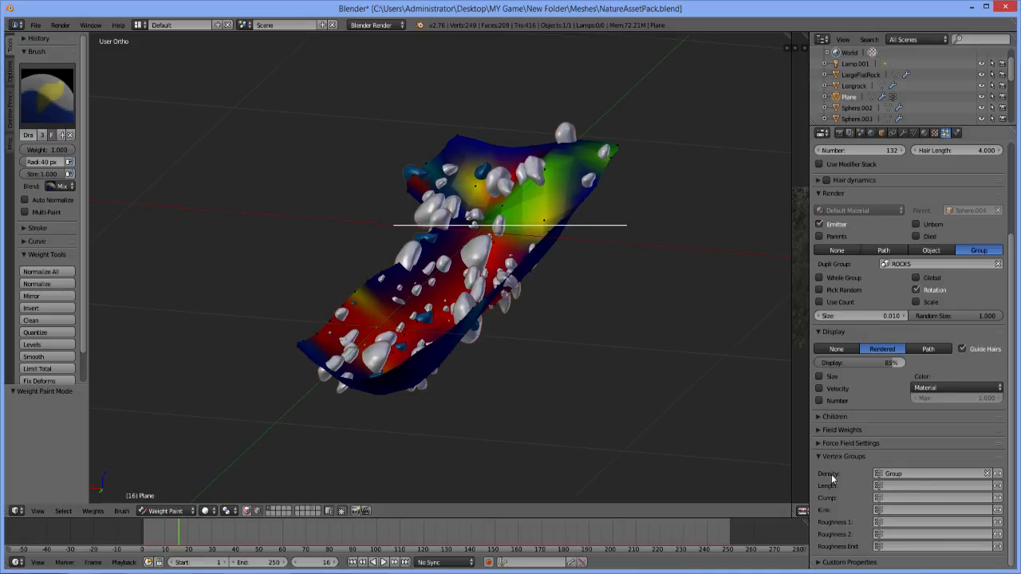
{"action": "middle_click_drag", "start_coordinate": [465, 235], "coordinate": [483, 257]}
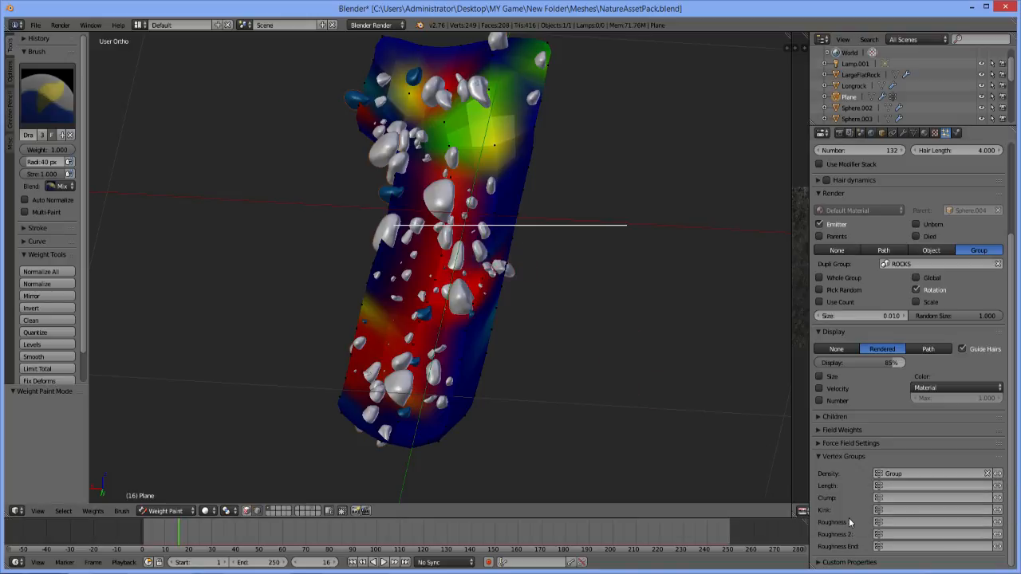
Clear the density vertex group, try "Group" for Clump instead and clear that too
{"action": "left_click", "coordinate": [989, 475]}
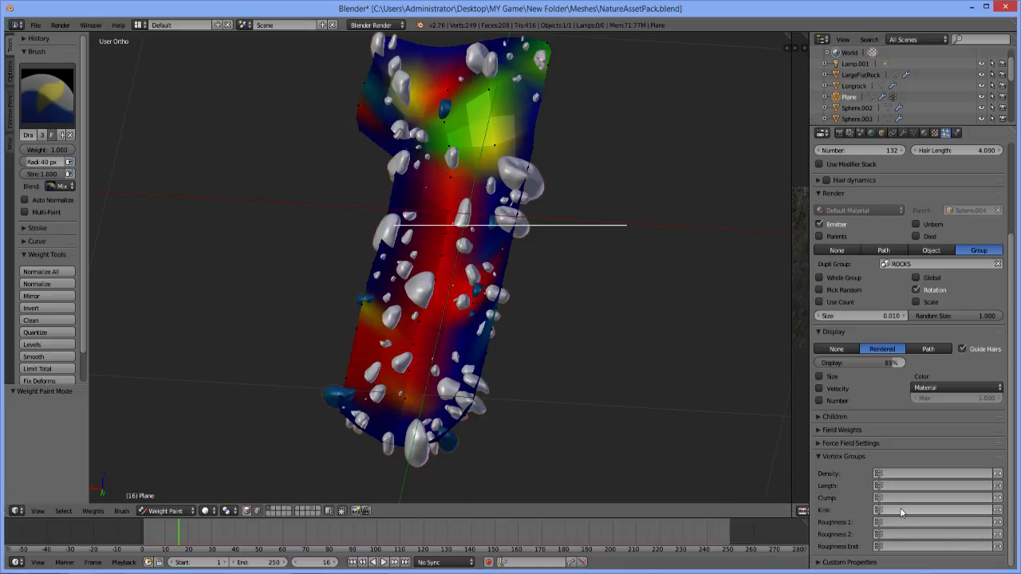
{"action": "left_click", "coordinate": [898, 498]}
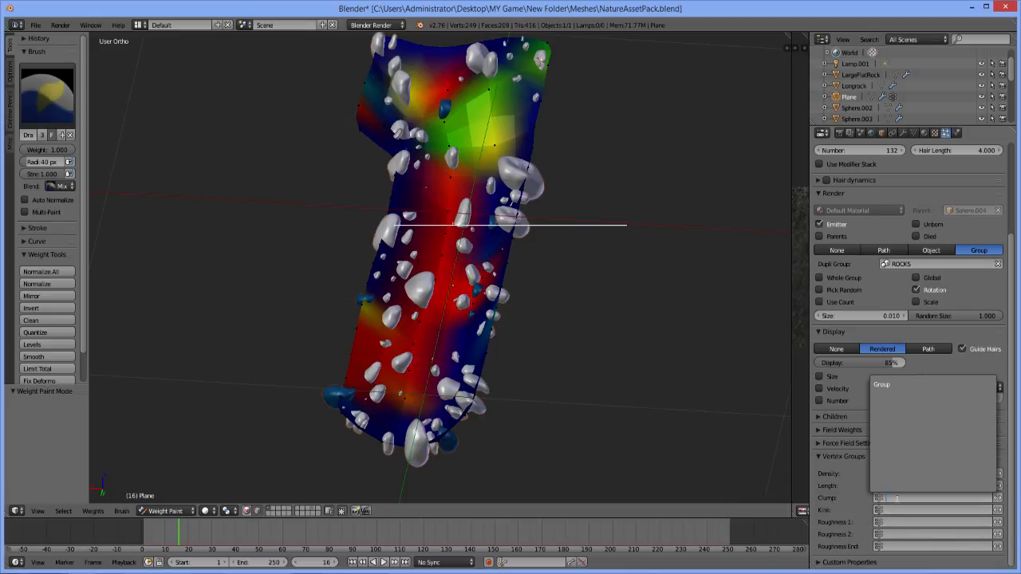
{"action": "left_click", "coordinate": [883, 386]}
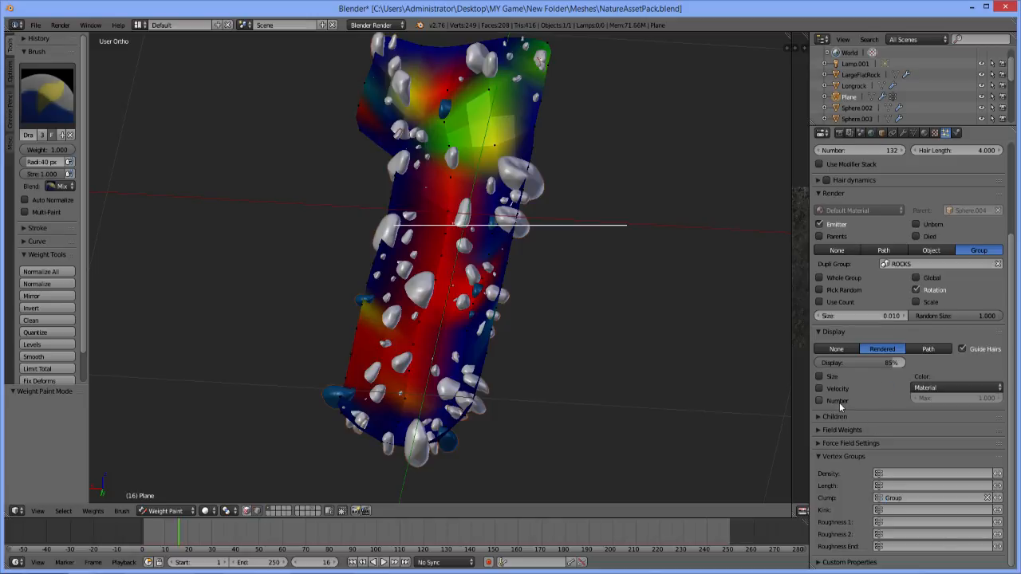
{"action": "left_click", "coordinate": [988, 498]}
Assign the vertex group "Group" to the particle density so the rocks follow the painted weights
{"action": "left_click", "coordinate": [986, 473]}
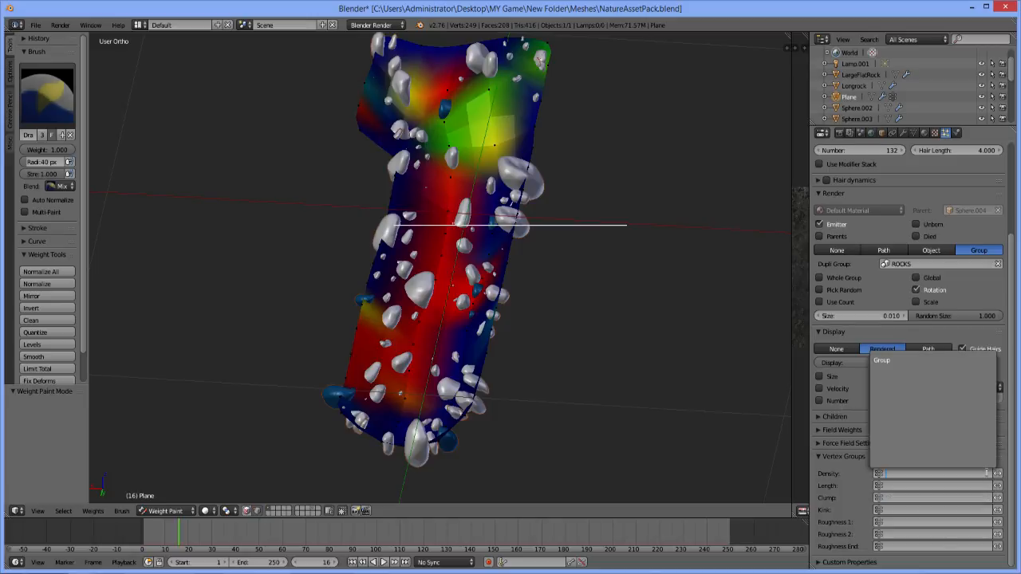
{"action": "left_click", "coordinate": [890, 360]}
{"action": "mouse_move", "coordinate": [450, 299]}
{"action": "middle_mouse_down"}
{"action": "mouse_move", "coordinate": [519, 303]}
{"action": "mouse_move", "coordinate": [699, 269]}
{"action": "middle_mouse_up"}
Set the emission number to 148 and turn off Rotation for the ROCKS duplicates
{"action": "scroll", "coordinate": [870, 264], "scroll_direction": "up", "scroll_amount": 4}
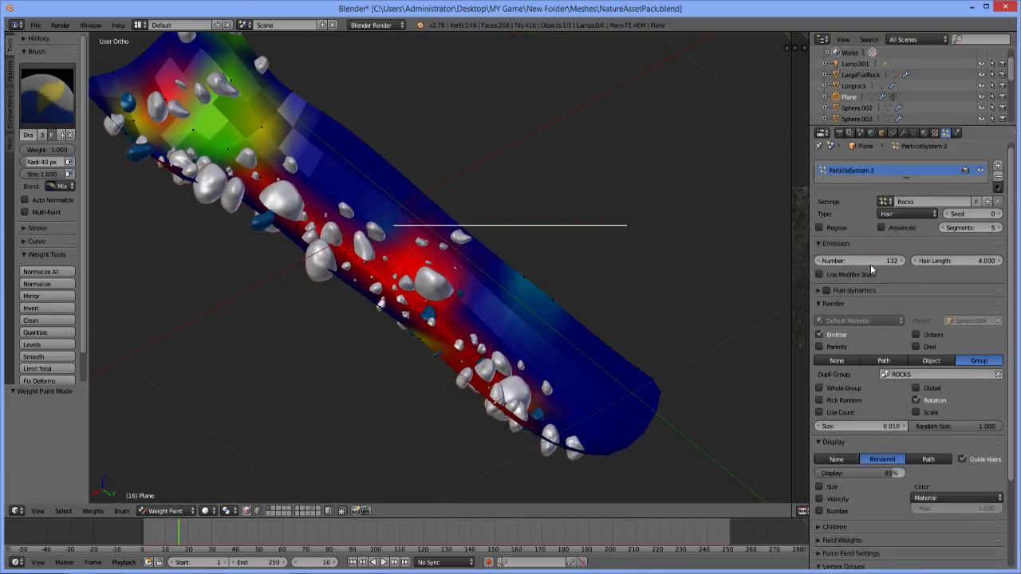
{"action": "left_click_drag", "start_coordinate": [855, 264], "coordinate": [870, 264]}
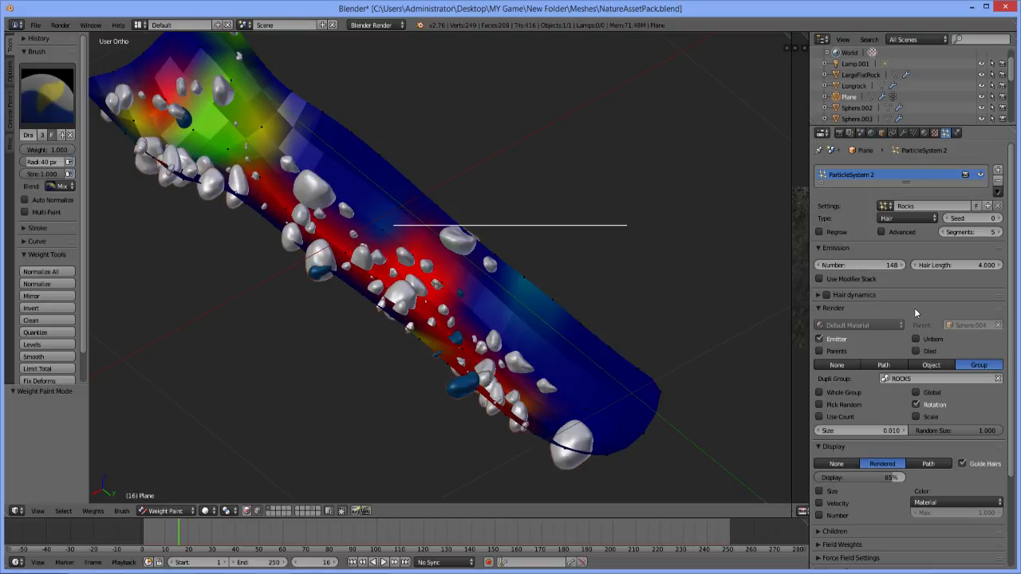
{"action": "scroll", "coordinate": [934, 260], "scroll_direction": "down", "scroll_amount": 2}
{"action": "scroll", "coordinate": [933, 258], "scroll_direction": "down", "scroll_amount": 5}
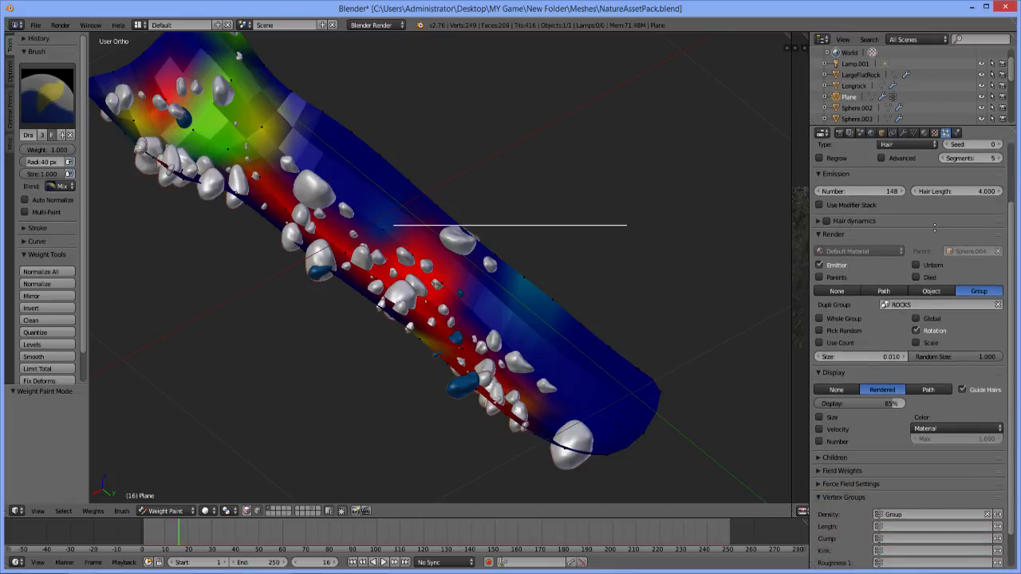
{"action": "scroll", "coordinate": [863, 383], "scroll_direction": "down", "scroll_amount": 1}
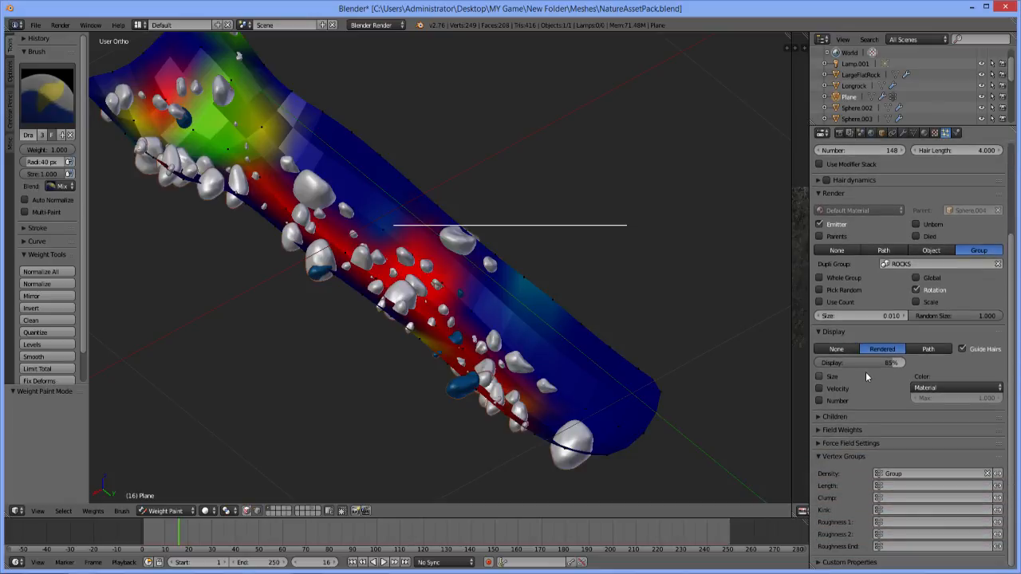
{"action": "left_click", "coordinate": [916, 290]}
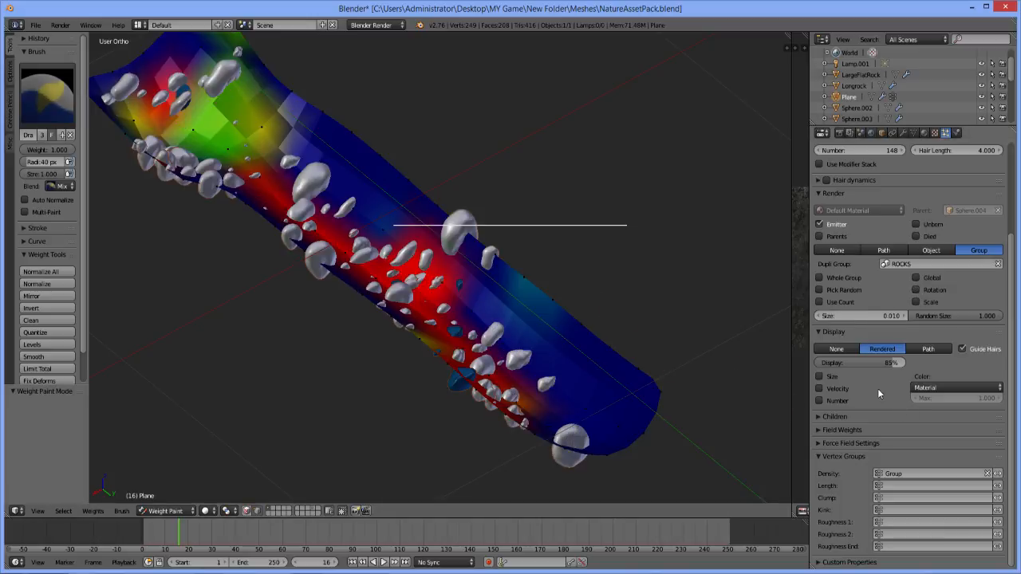
Collapse the vertex group settings, enable Hair dynamics for the particle system and expand its settings
{"action": "left_click", "coordinate": [818, 456]}
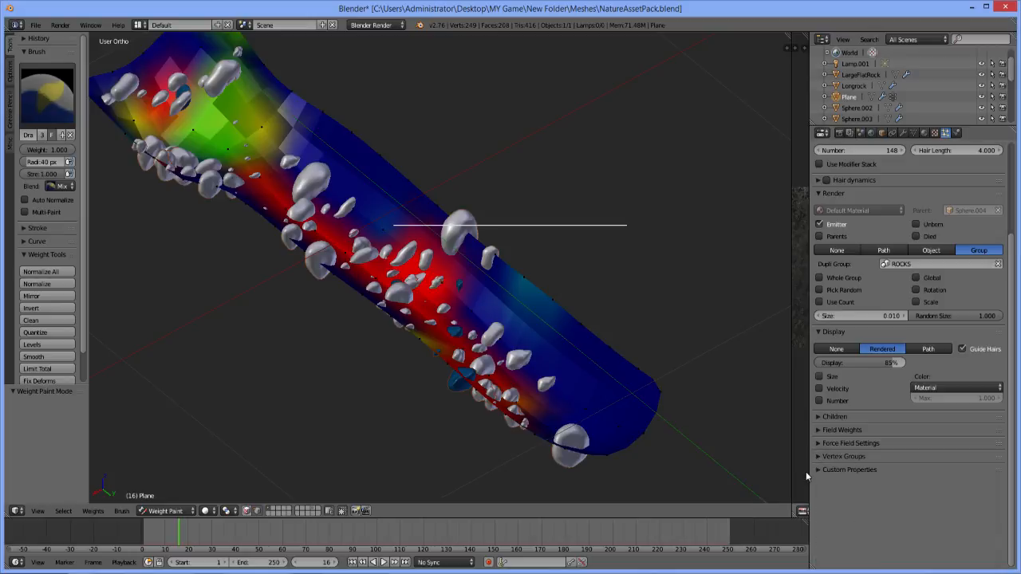
{"action": "scroll", "coordinate": [911, 193], "scroll_direction": "up", "scroll_amount": 3}
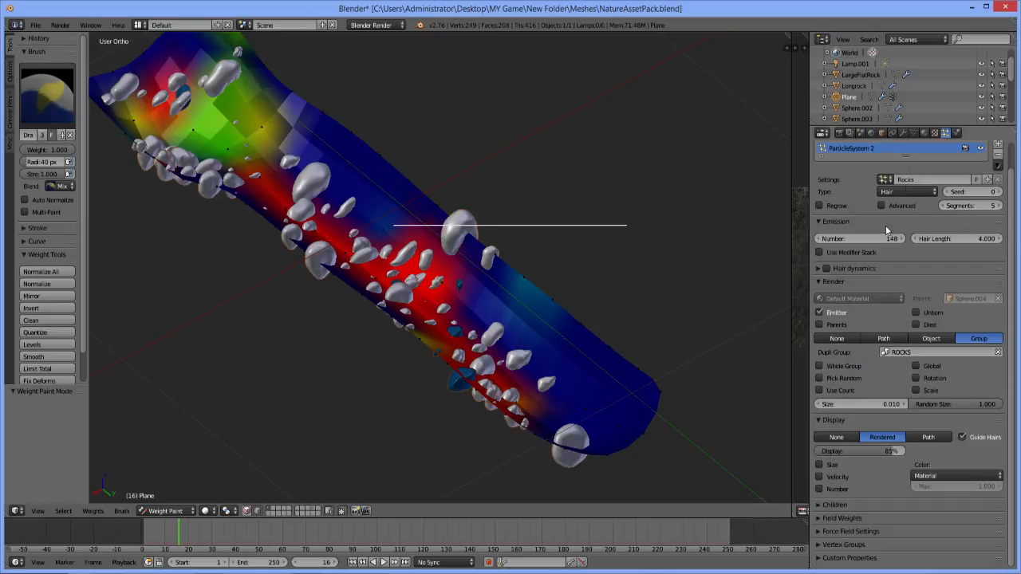
{"action": "left_click", "coordinate": [820, 272]}
{"action": "left_click", "coordinate": [820, 272]}
{"action": "left_click", "coordinate": [826, 270]}
{"action": "left_click", "coordinate": [819, 266]}
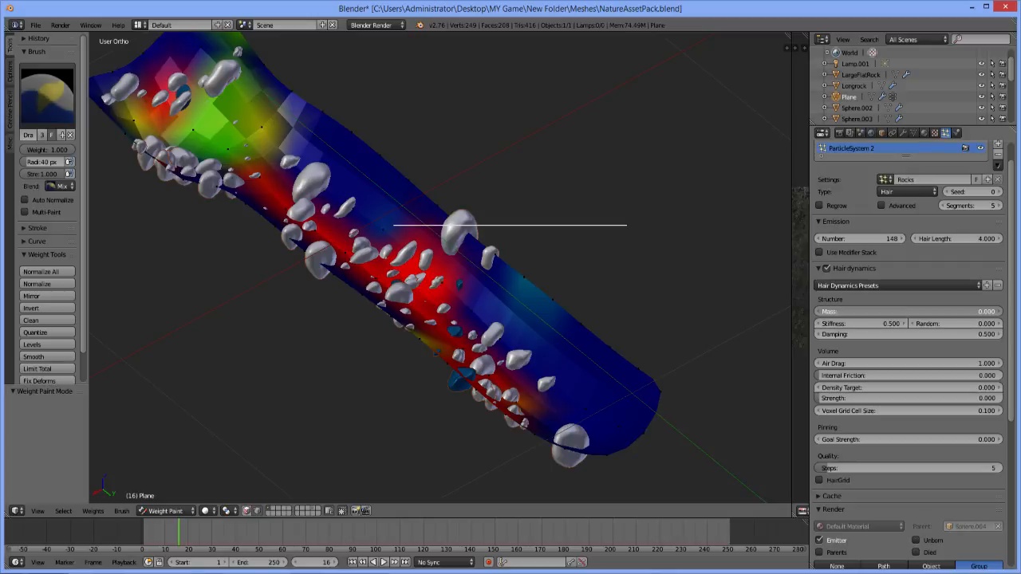
Turn off and collapse Hair dynamics, and set the hair length to 3.150 to shrink the rocks
{"action": "left_click", "coordinate": [827, 267]}
{"action": "left_click", "coordinate": [817, 269]}
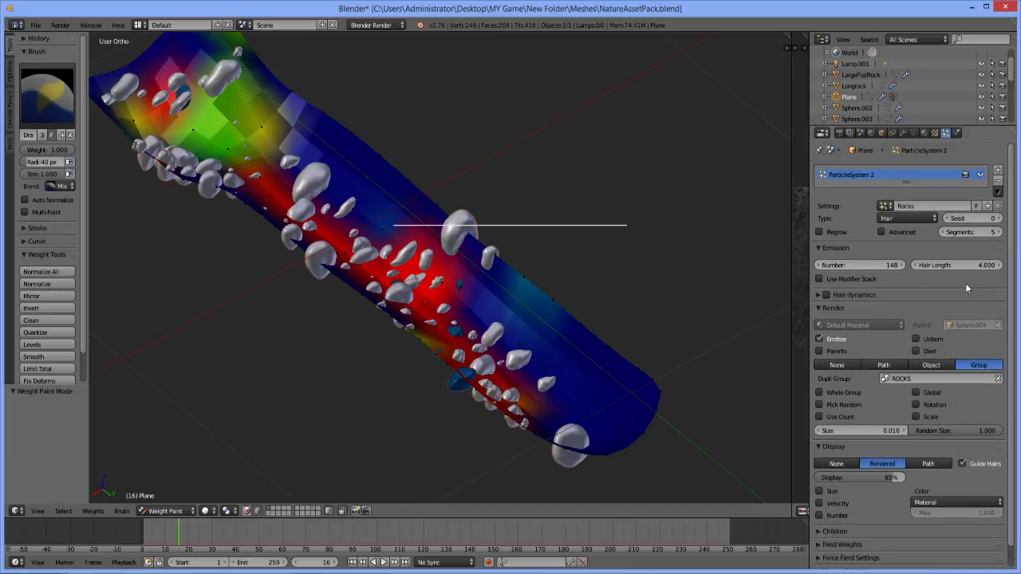
{"action": "left_click_drag", "start_coordinate": [955, 265], "coordinate": [923, 264]}
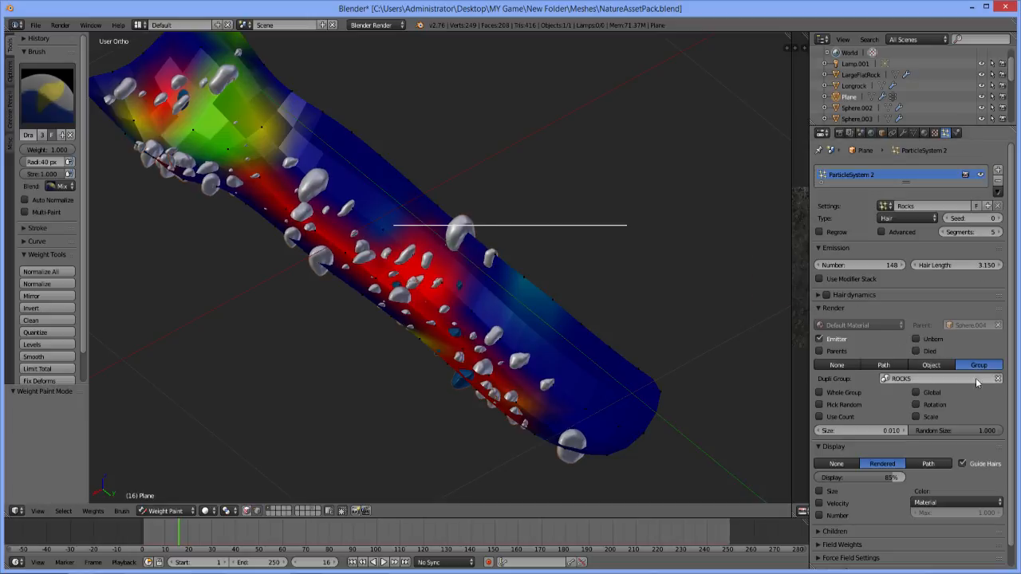
{"action": "scroll", "coordinate": [977, 387], "scroll_direction": "down", "scroll_amount": 1}
{"action": "scroll", "coordinate": [932, 403], "scroll_direction": "up", "scroll_amount": 1}
{"action": "scroll", "coordinate": [925, 394], "scroll_direction": "down", "scroll_amount": 1}
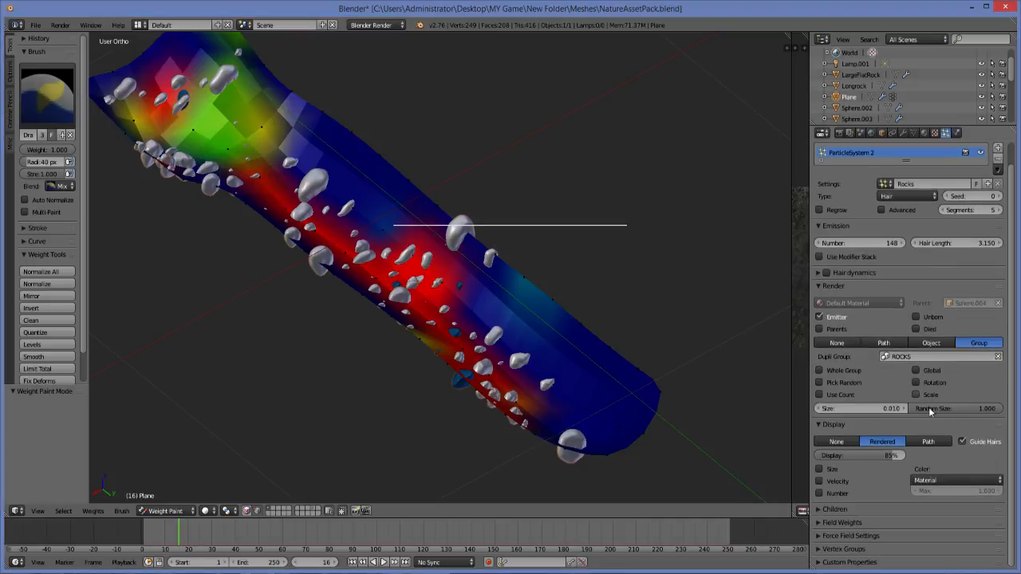
{"action": "left_click", "coordinate": [950, 481]}
{"action": "left_click", "coordinate": [951, 481]}
{"action": "scroll", "coordinate": [884, 454], "scroll_direction": "up", "scroll_amount": 1}
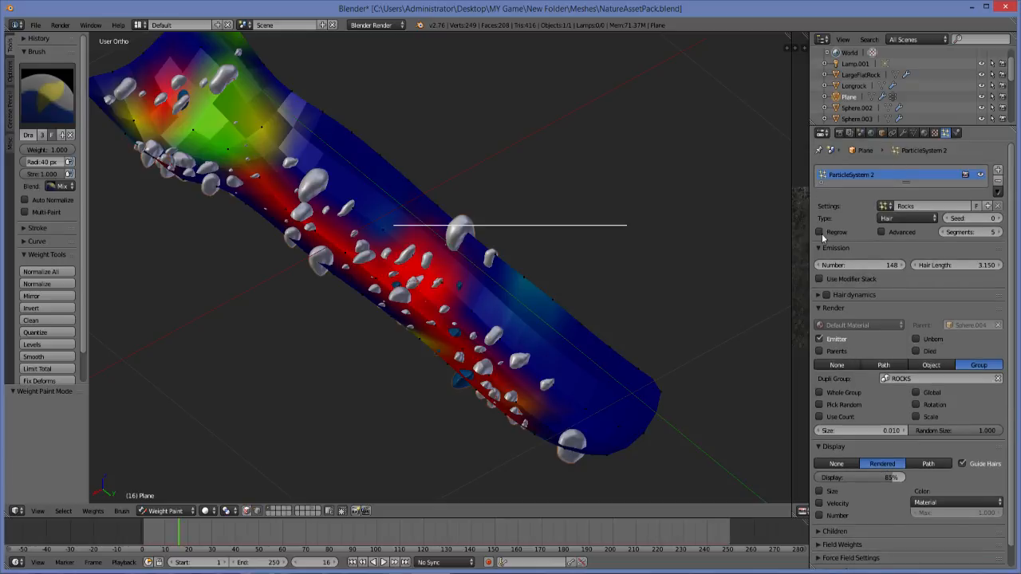
Enable the Advanced particle settings, try emitting from Volume and Verts, and return to Faces with Random distribution
{"action": "left_click", "coordinate": [882, 232]}
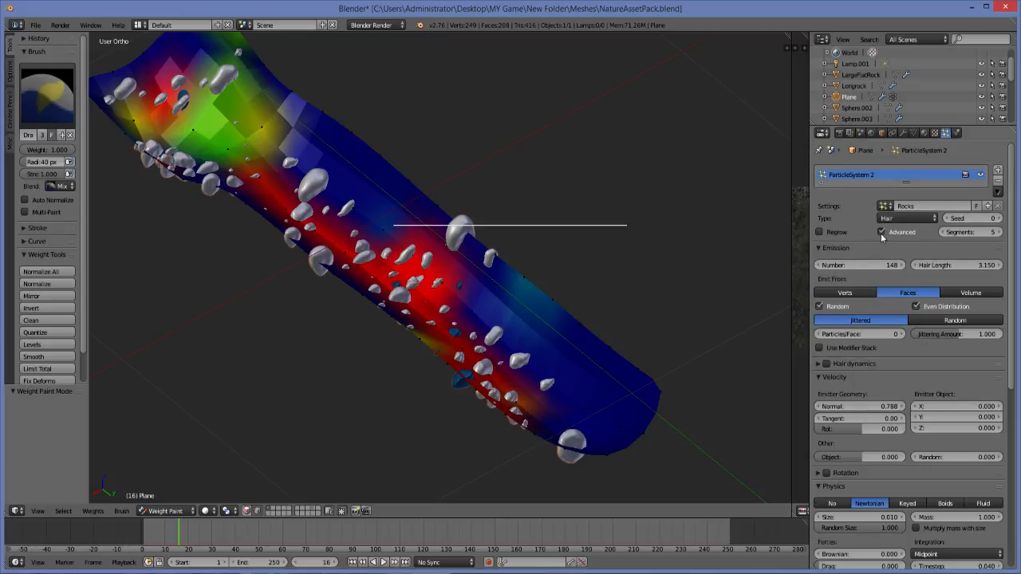
{"action": "left_click", "coordinate": [966, 293]}
{"action": "left_click", "coordinate": [866, 296]}
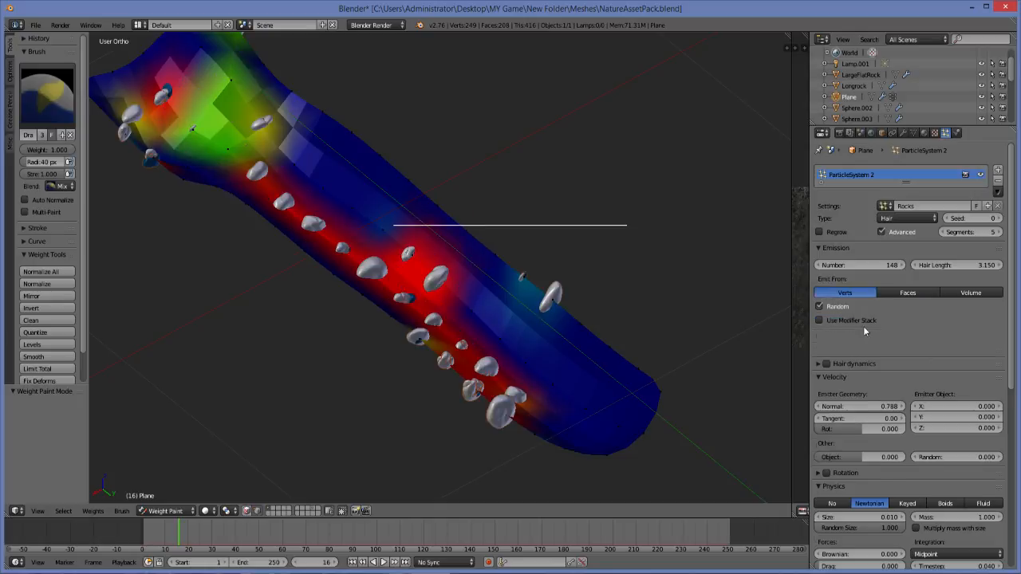
{"action": "left_click", "coordinate": [906, 294]}
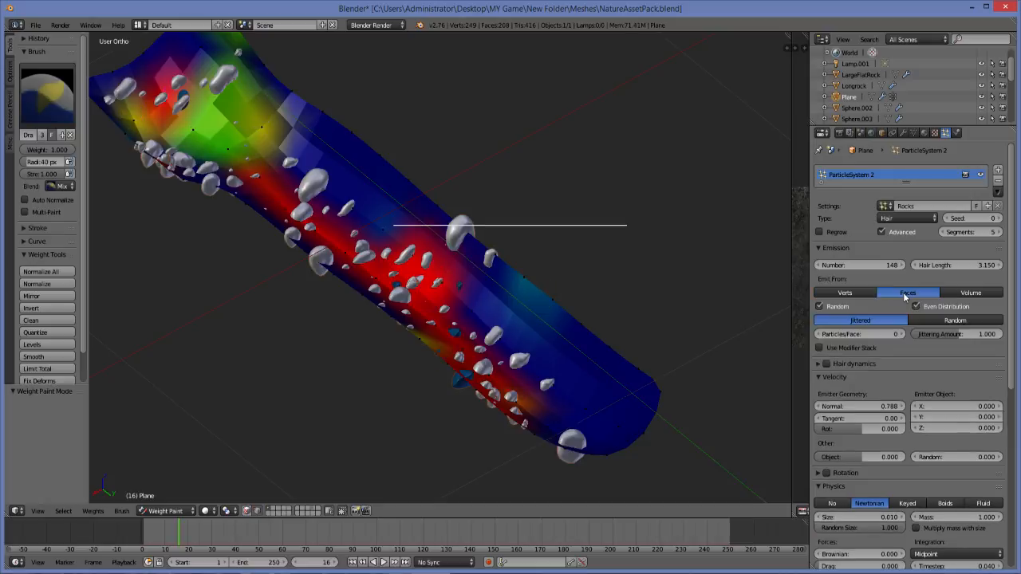
{"action": "left_click", "coordinate": [933, 321]}
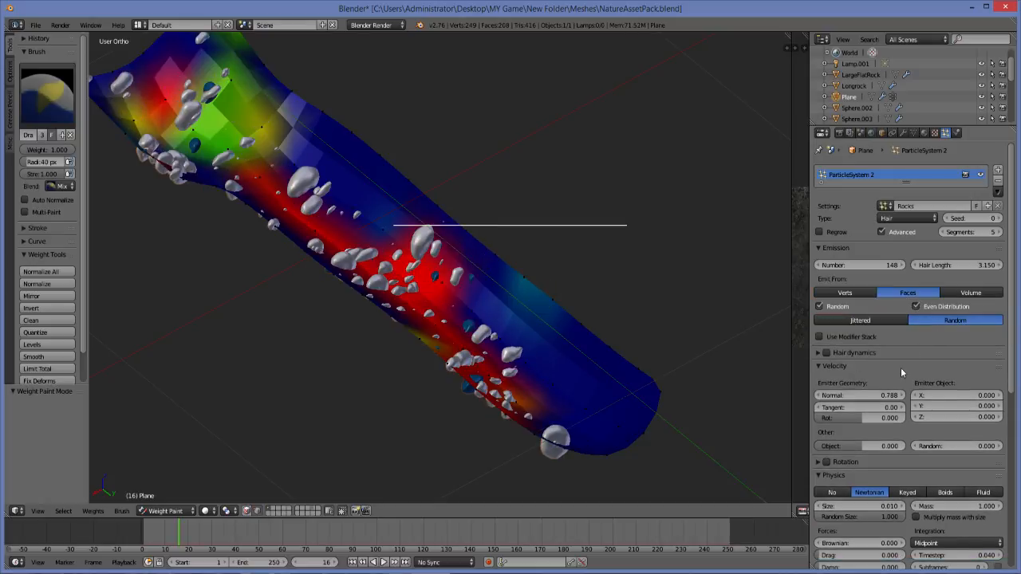
Set the hair length to 1.970 and the emission number to 515, checking the rock coverage from several angles
{"action": "mouse_move", "coordinate": [431, 316]}
{"action": "middle_mouse_down"}
{"action": "mouse_move", "coordinate": [400, 300]}
{"action": "mouse_move", "coordinate": [674, 319]}
{"action": "middle_mouse_up"}
{"action": "left_click_drag", "start_coordinate": [845, 265], "coordinate": [893, 264]}
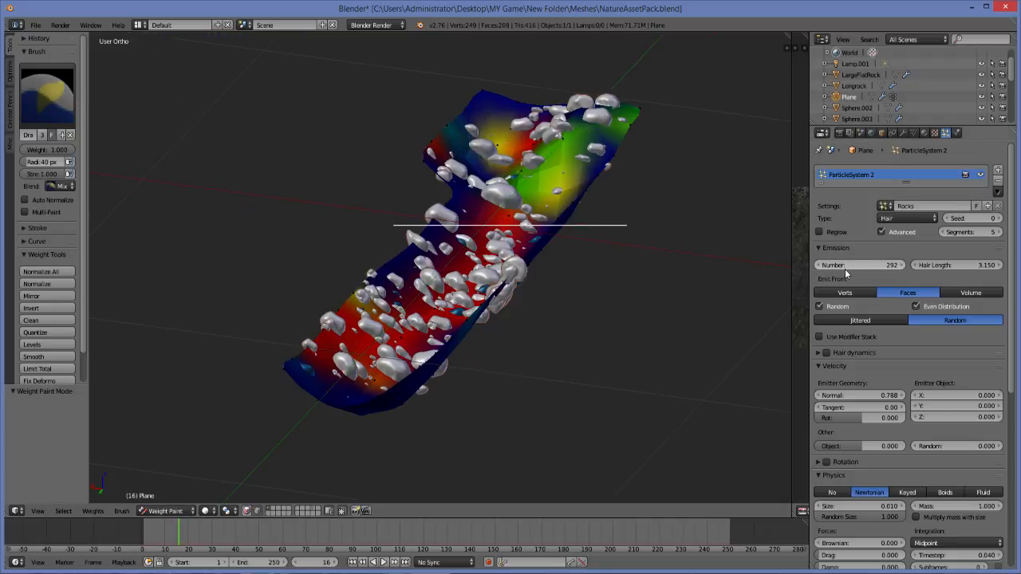
{"action": "left_click_drag", "start_coordinate": [966, 269], "coordinate": [941, 269]}
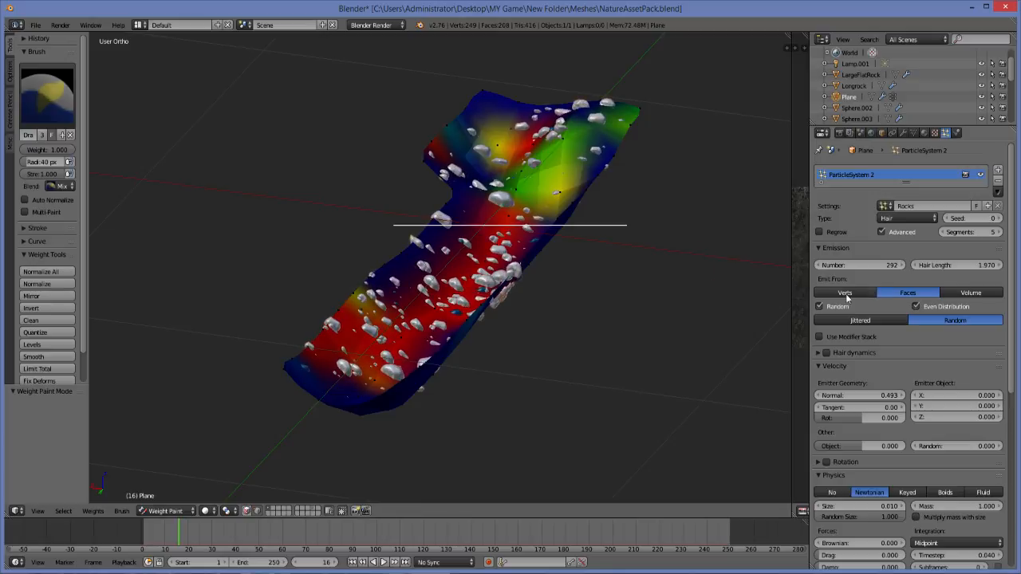
{"action": "left_click_drag", "start_coordinate": [858, 269], "coordinate": [898, 268]}
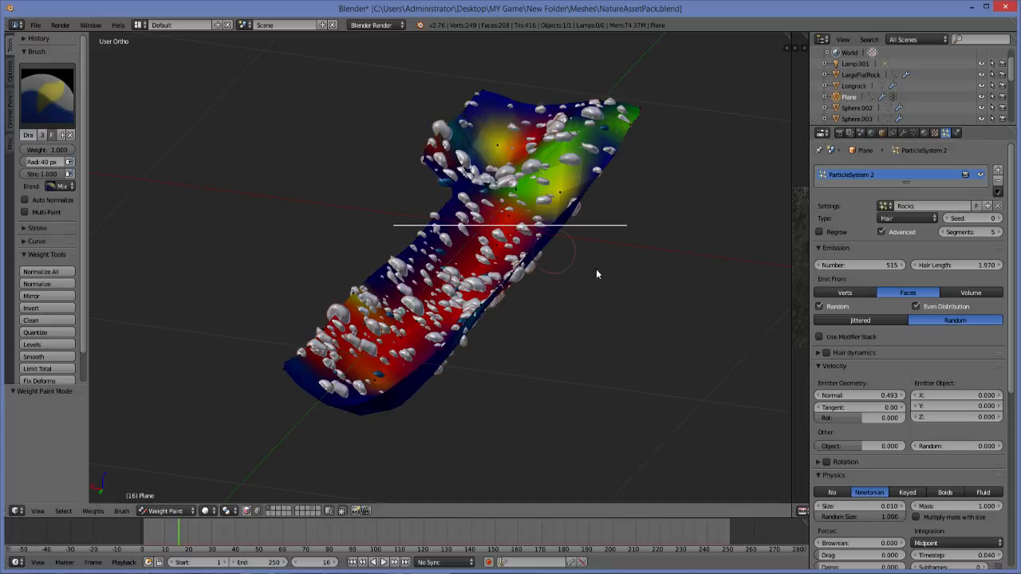
{"action": "middle_click_drag", "start_coordinate": [647, 269], "coordinate": [571, 256]}
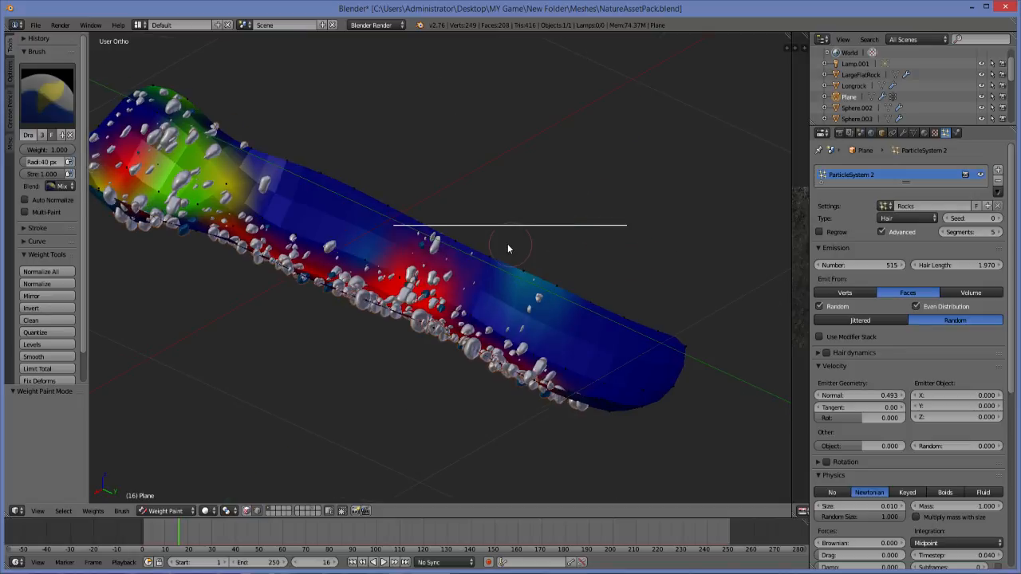
{"action": "scroll", "coordinate": [508, 244], "scroll_direction": "down", "scroll_amount": 3}
{"action": "mouse_move", "coordinate": [509, 241]}
{"action": "middle_mouse_down"}
{"action": "mouse_move", "coordinate": [413, 243]}
{"action": "mouse_move", "coordinate": [423, 250]}
{"action": "middle_mouse_up"}
{"action": "scroll", "coordinate": [423, 250], "scroll_direction": "up", "scroll_amount": 2}
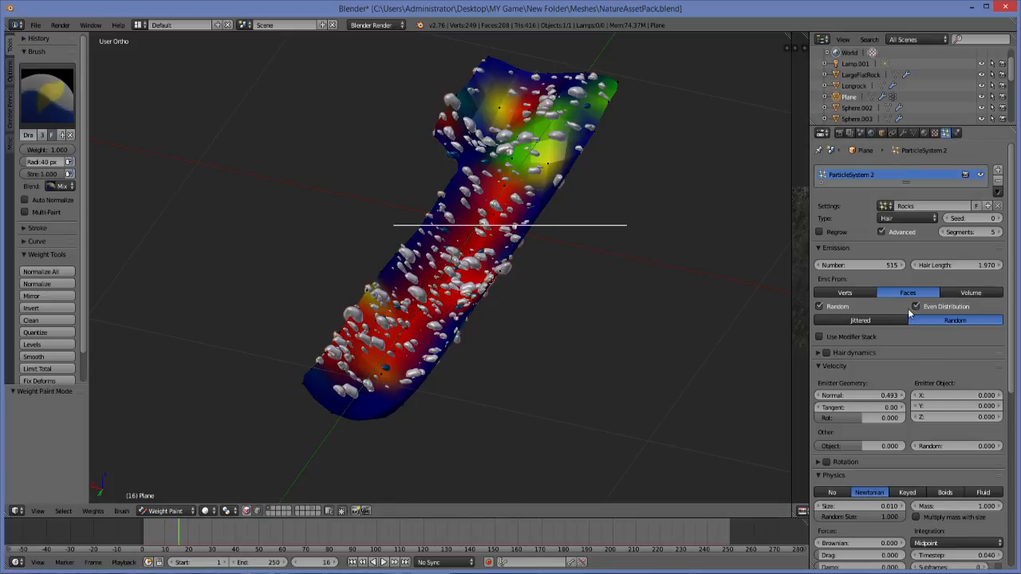
Collapse the Velocity, Physics, Render and Display settings of the particle system
{"action": "left_click", "coordinate": [819, 366]}
{"action": "scroll", "coordinate": [825, 381], "scroll_direction": "down", "scroll_amount": 2}
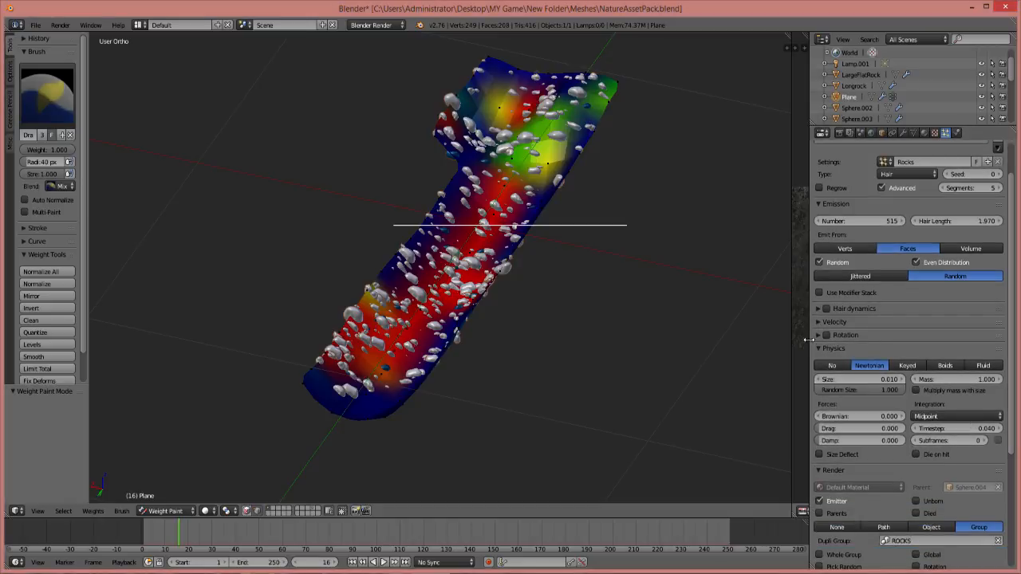
{"action": "left_click", "coordinate": [822, 349]}
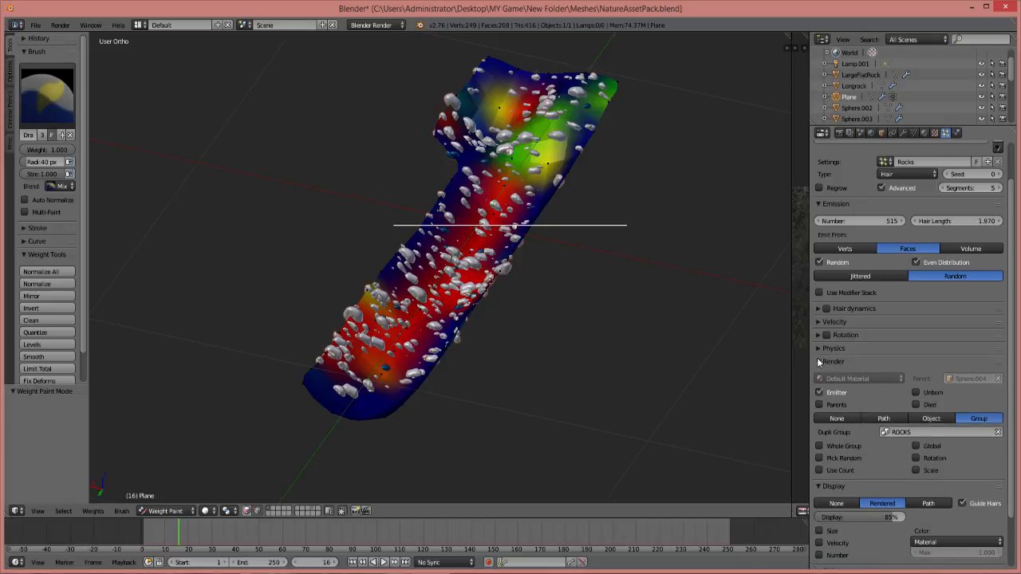
{"action": "left_click", "coordinate": [818, 362]}
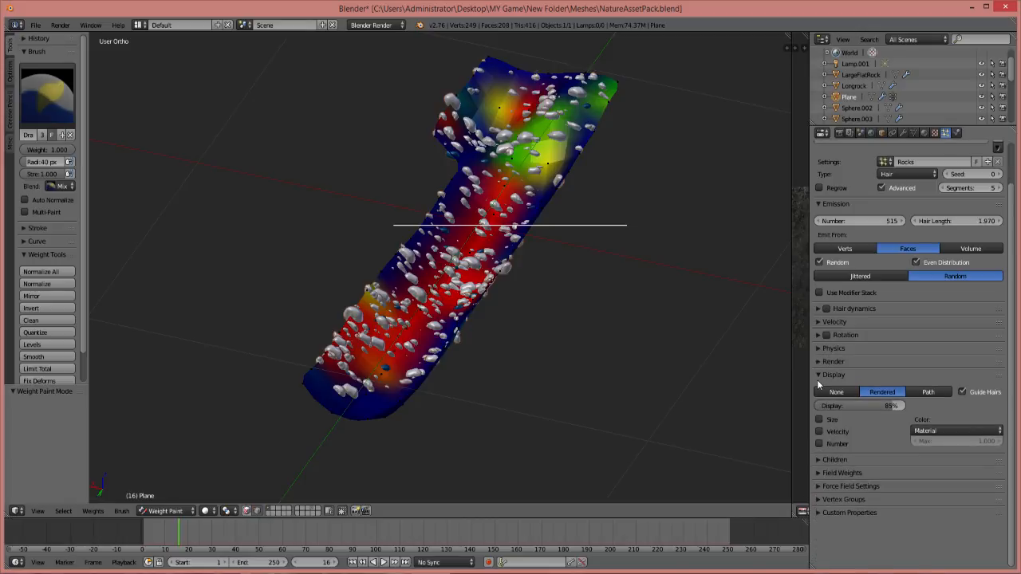
{"action": "left_click", "coordinate": [817, 377]}
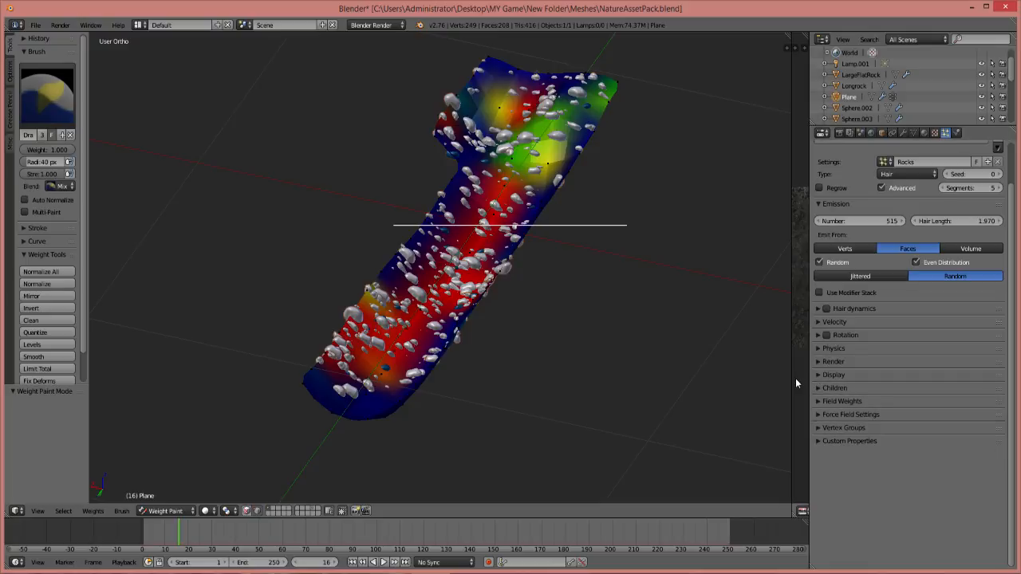
{"action": "left_click", "coordinate": [820, 309]}
{"action": "left_click", "coordinate": [819, 310]}
Enable Rotation for the rock particles and set the random initial orientation to 0.5
{"action": "left_click", "coordinate": [820, 335]}
{"action": "left_click", "coordinate": [827, 335]}
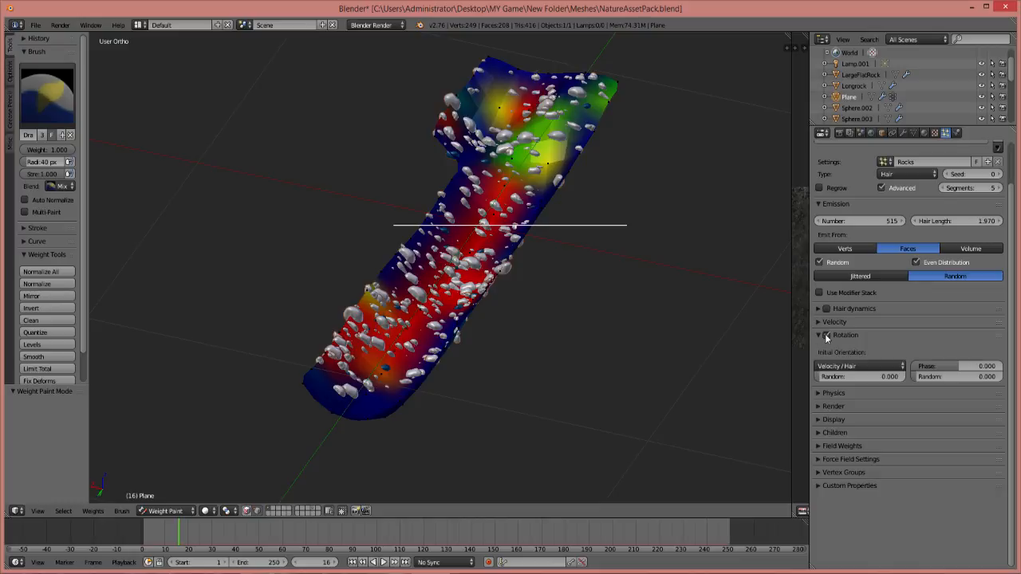
{"action": "left_click_drag", "start_coordinate": [822, 377], "coordinate": [905, 377]}
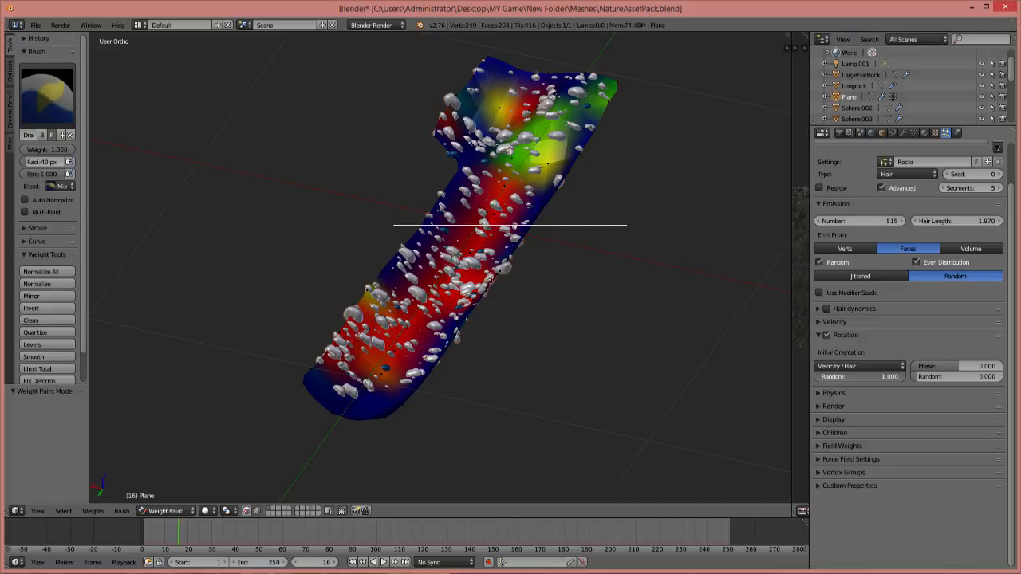
{"action": "left_click", "coordinate": [904, 378]}
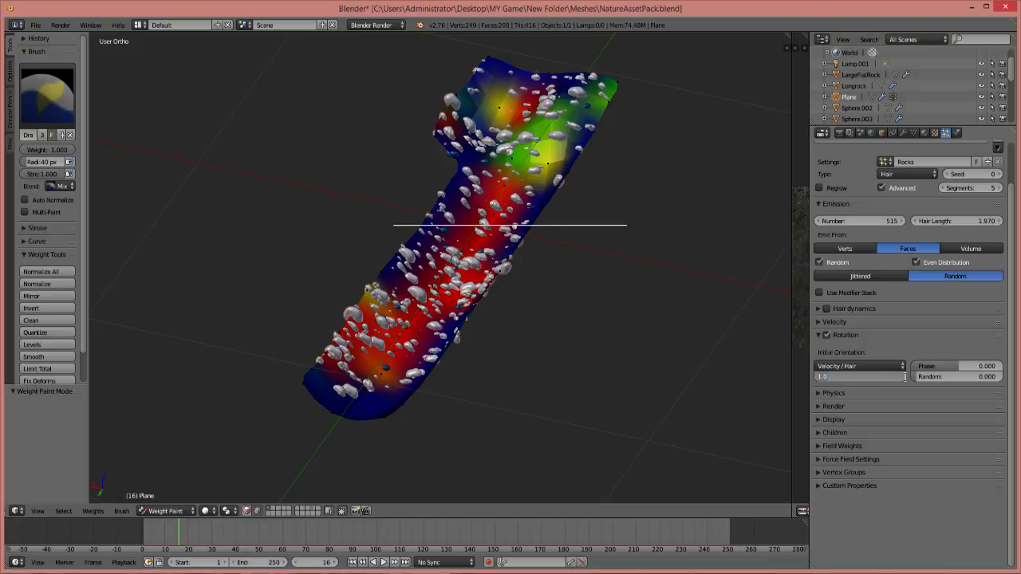
{"action": "type", "text": "0.5"}
{"action": "key", "text": "Return"}
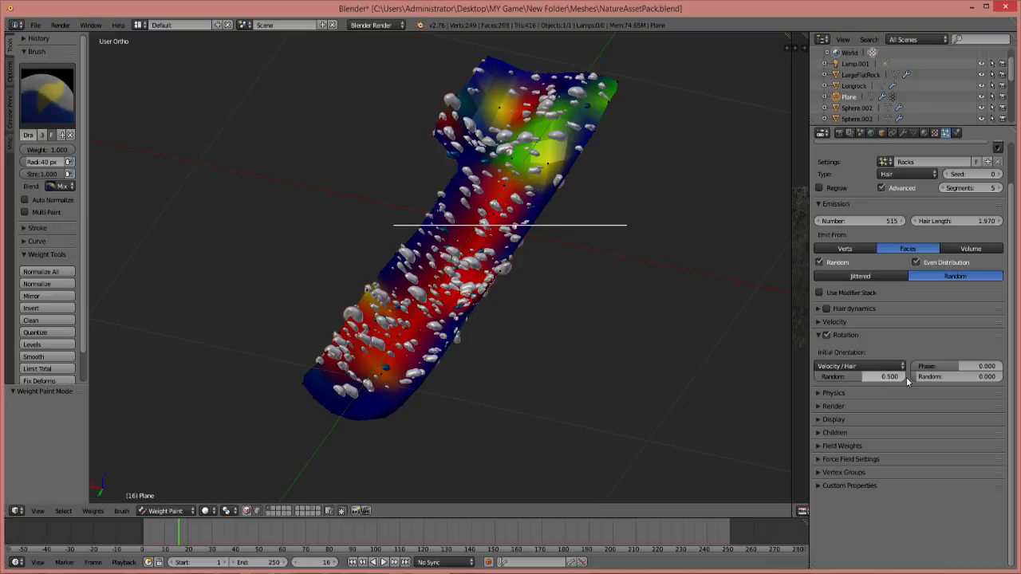
Set the rocks' initial orientation to Normal with a phase of -1.000 and a random phase of 1.309
{"action": "left_click", "coordinate": [899, 366]}
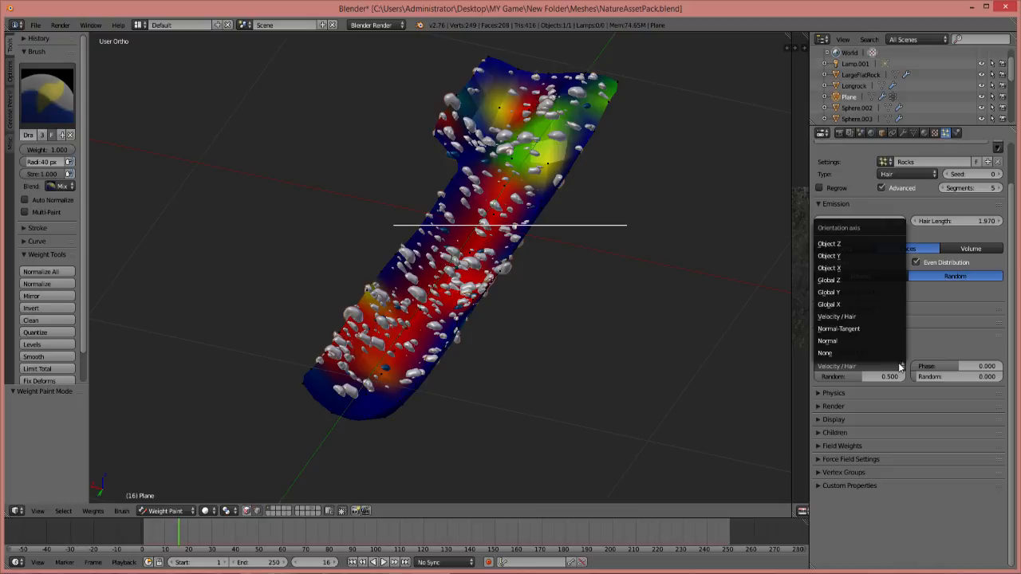
{"action": "left_click", "coordinate": [852, 341]}
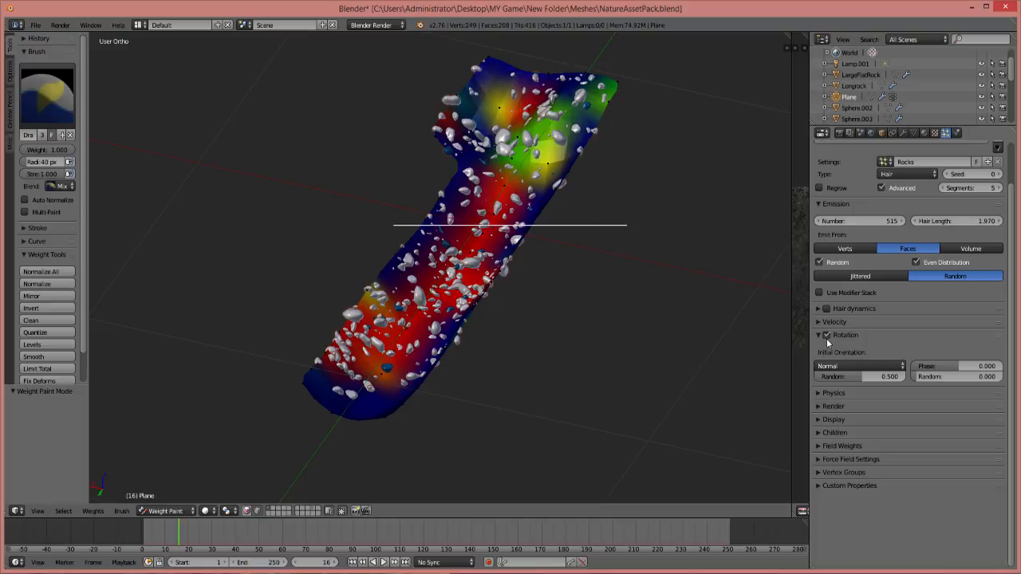
{"action": "left_click_drag", "start_coordinate": [953, 362], "coordinate": [1013, 376]}
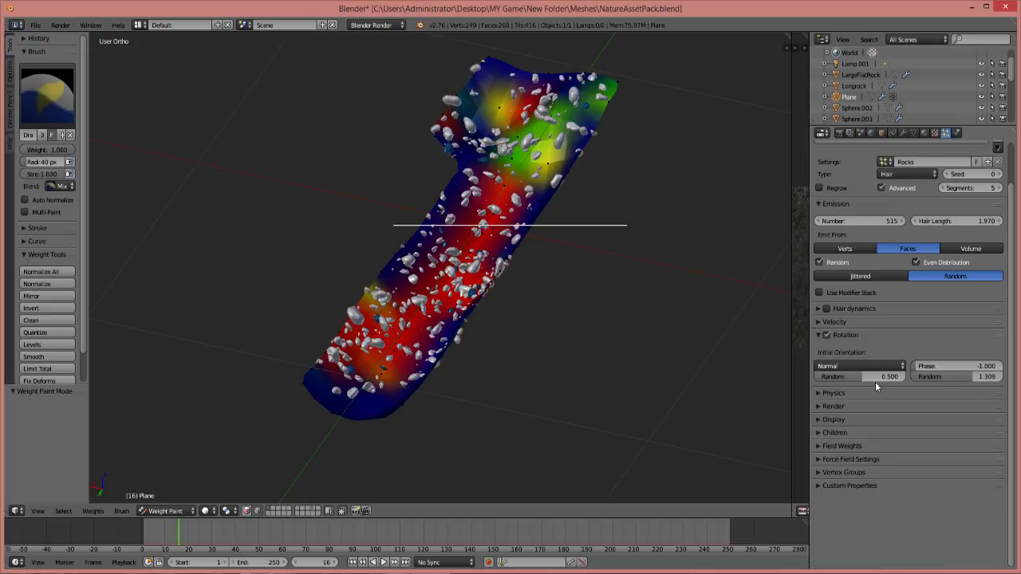
{"action": "mouse_move", "coordinate": [375, 254]}
{"action": "middle_mouse_down"}
{"action": "mouse_move", "coordinate": [451, 252]}
{"action": "mouse_move", "coordinate": [502, 235]}
{"action": "mouse_move", "coordinate": [499, 208]}
{"action": "mouse_move", "coordinate": [456, 233]}
{"action": "mouse_move", "coordinate": [401, 237]}
{"action": "mouse_move", "coordinate": [410, 238]}
{"action": "middle_mouse_up"}
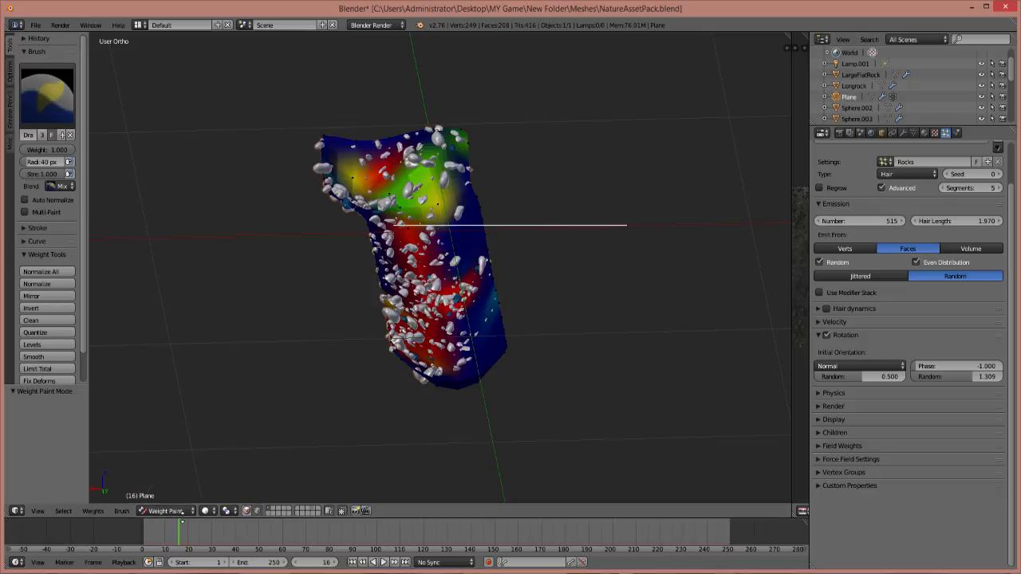
Keep Weight Paint mode, sample the 0.000 weight from the plane's blue area for the brush, and try the selection masking options
{"action": "left_click", "coordinate": [182, 511]}
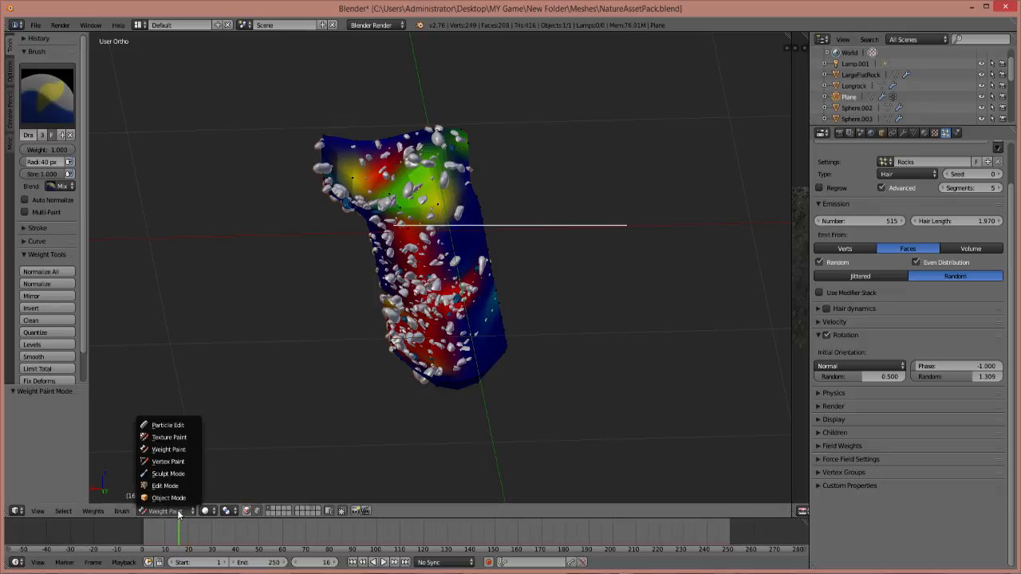
{"action": "left_click", "coordinate": [158, 452]}
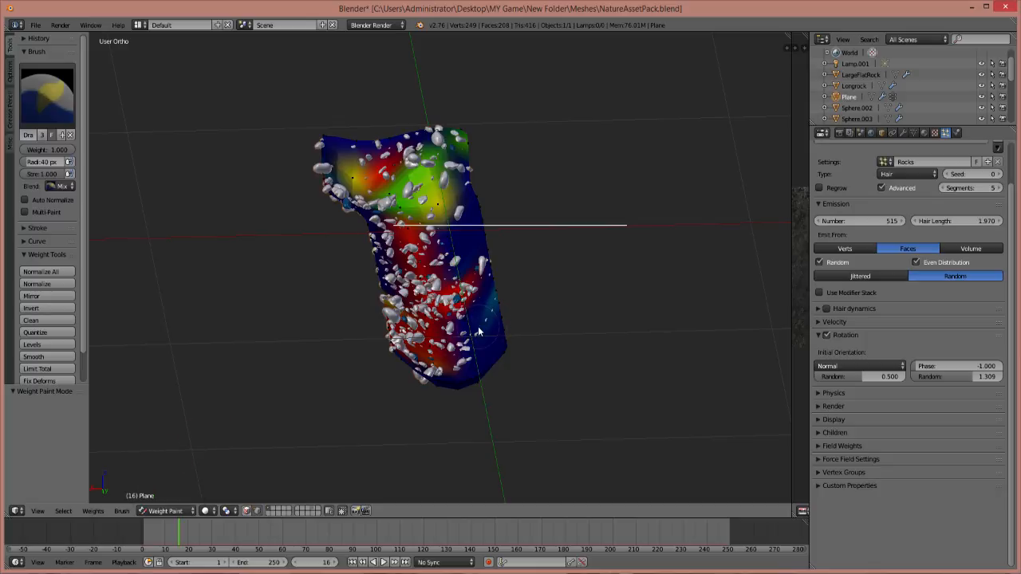
{"action": "left_click_drag", "start_coordinate": [478, 327], "coordinate": [486, 359], "text": "ctrl"}
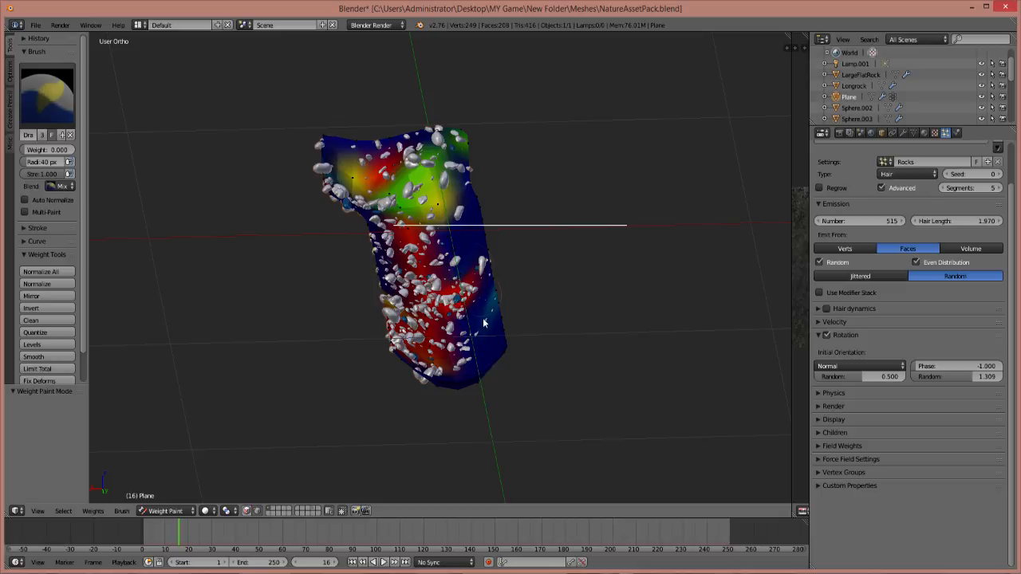
{"action": "left_click", "coordinate": [489, 345], "text": "shift"}
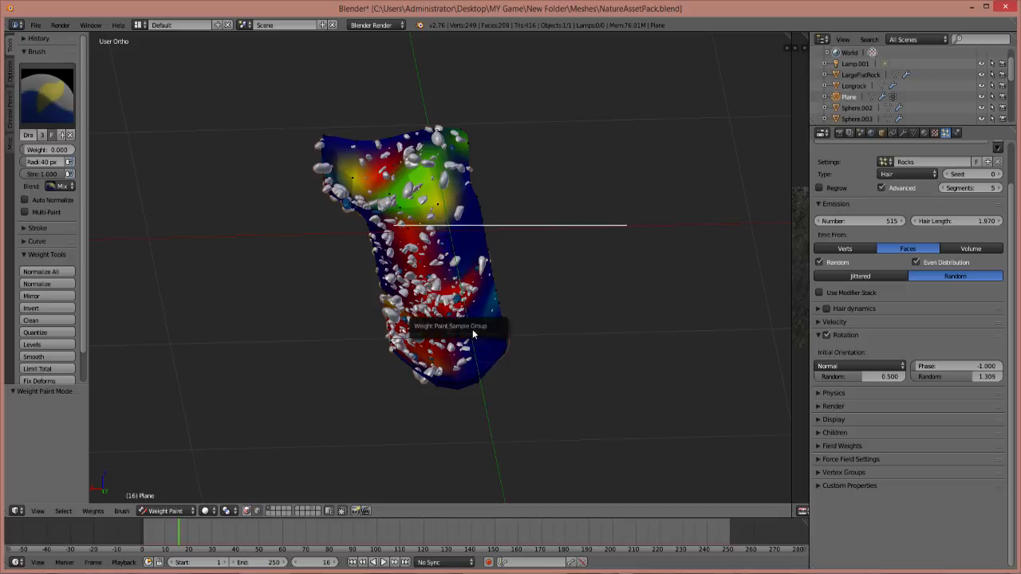
{"action": "left_click", "coordinate": [478, 342]}
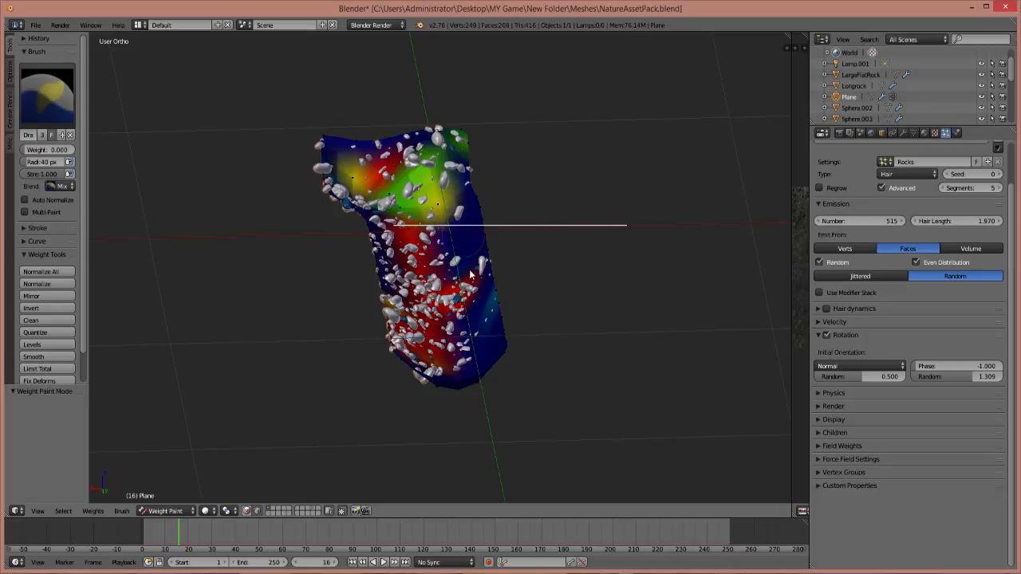
{"action": "left_click", "coordinate": [249, 511]}
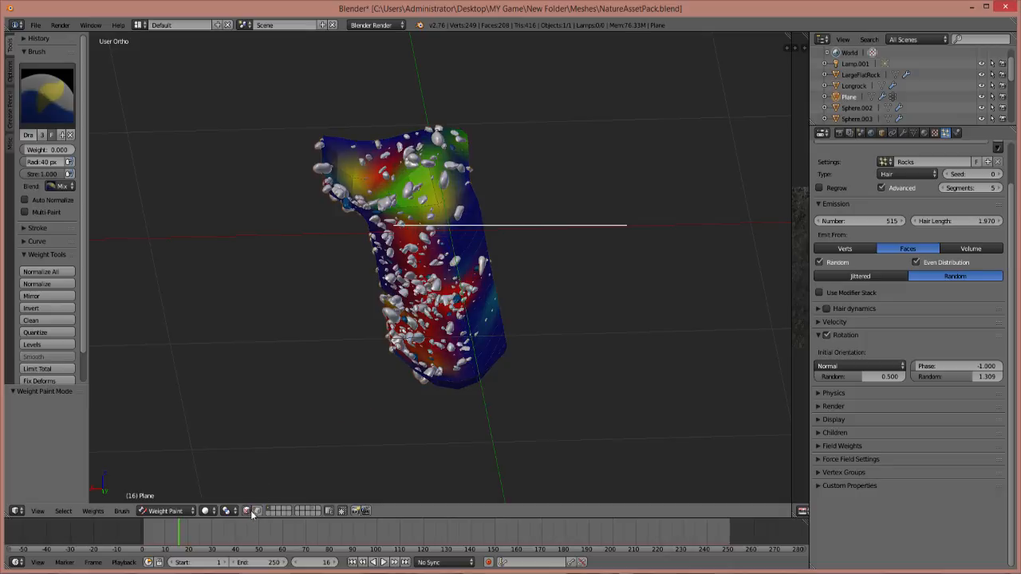
{"action": "left_click", "coordinate": [258, 513]}
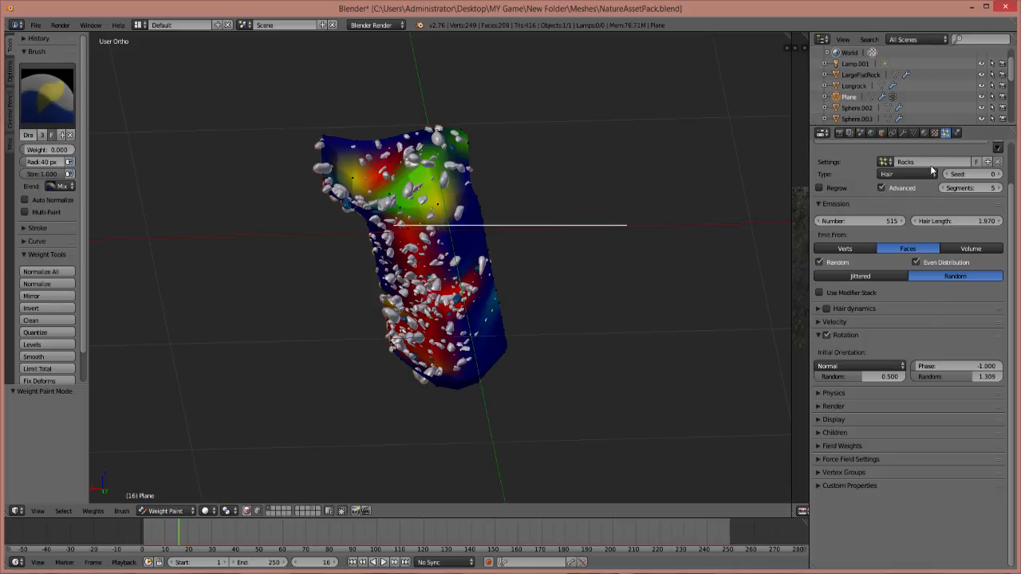
Expand the particle Vertex Groups settings, clear the Density vertex group and assign Group to it again
{"action": "left_click", "coordinate": [820, 475]}
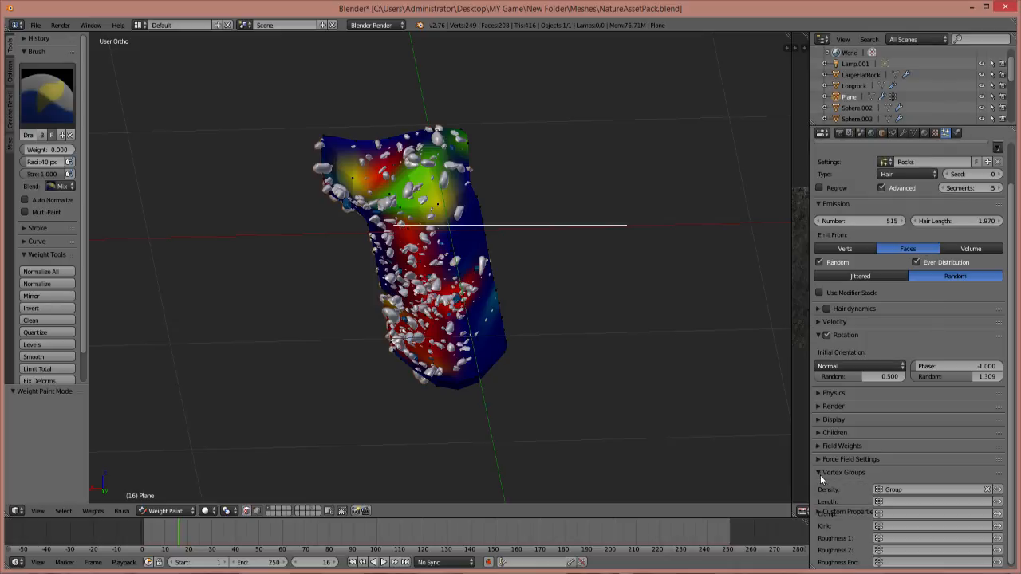
{"action": "left_click", "coordinate": [987, 490]}
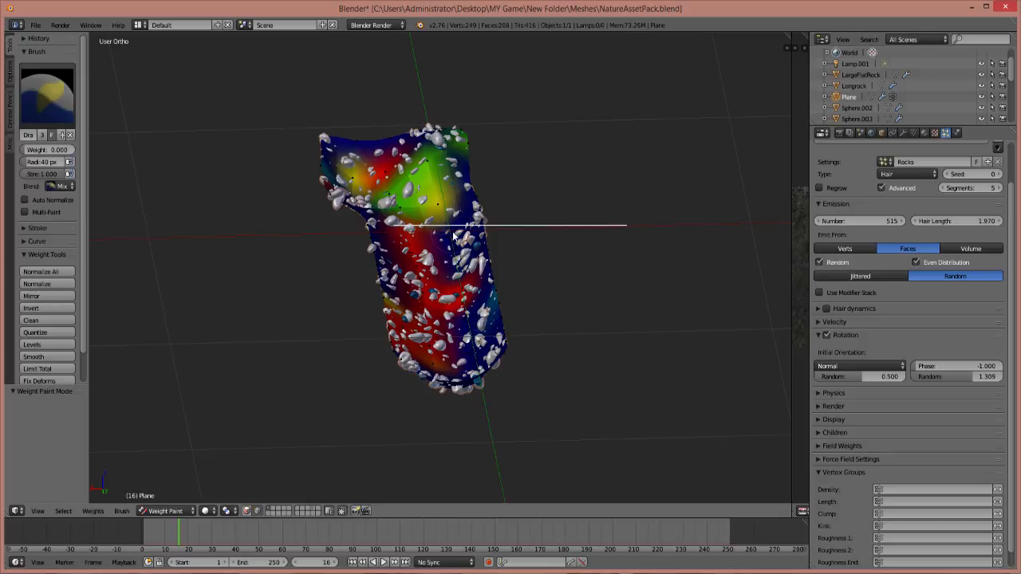
{"action": "left_click", "coordinate": [924, 489]}
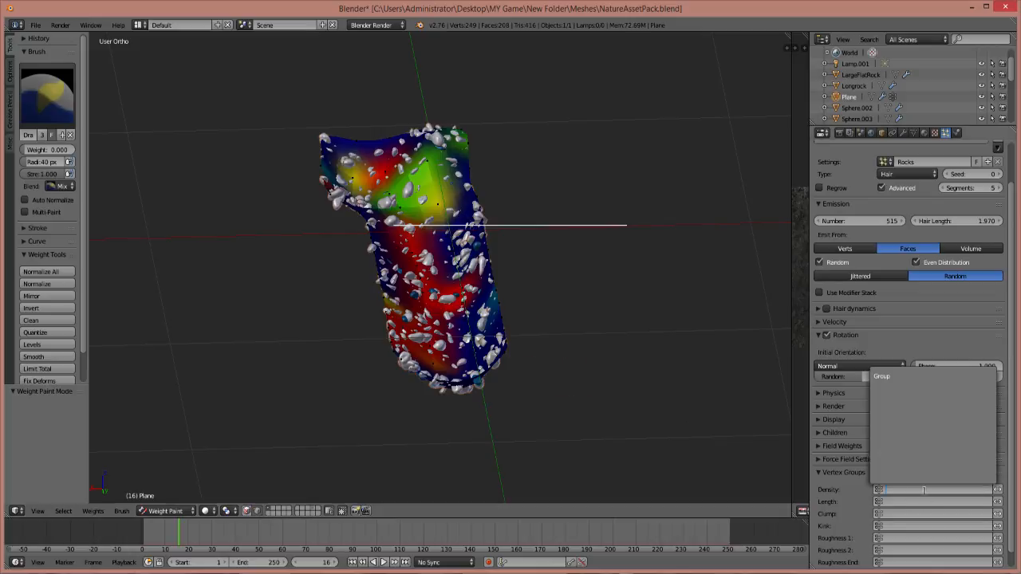
{"action": "left_click", "coordinate": [887, 374]}
Raise the rock particle emission number to 647
{"action": "mouse_move", "coordinate": [447, 280]}
{"action": "middle_mouse_down"}
{"action": "mouse_move", "coordinate": [551, 291]}
{"action": "mouse_move", "coordinate": [422, 294]}
{"action": "mouse_move", "coordinate": [464, 277]}
{"action": "mouse_move", "coordinate": [427, 272]}
{"action": "middle_mouse_up"}
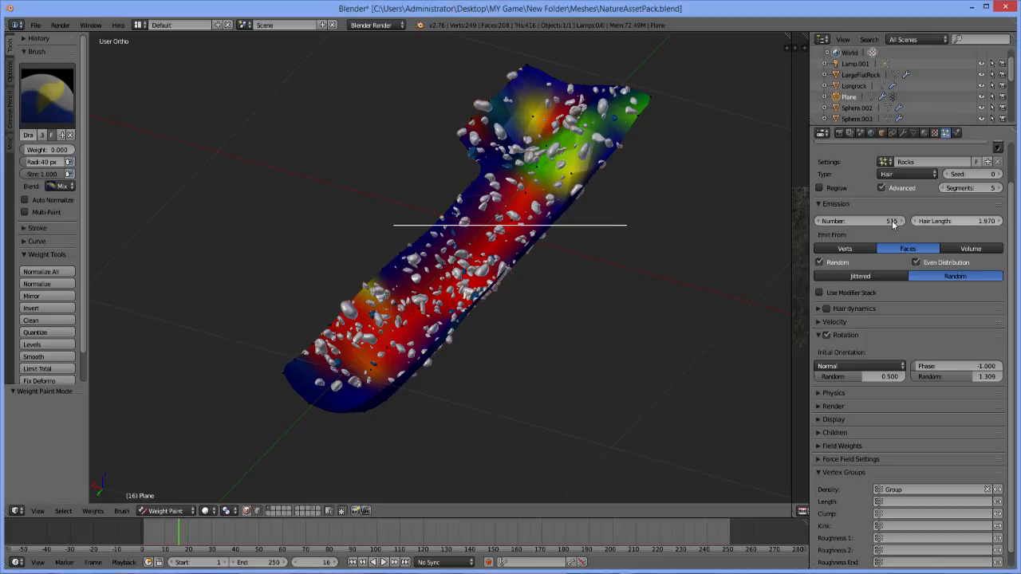
{"action": "left_click_drag", "start_coordinate": [858, 221], "coordinate": [895, 220]}
{"action": "middle_click_drag", "start_coordinate": [524, 284], "coordinate": [527, 283]}
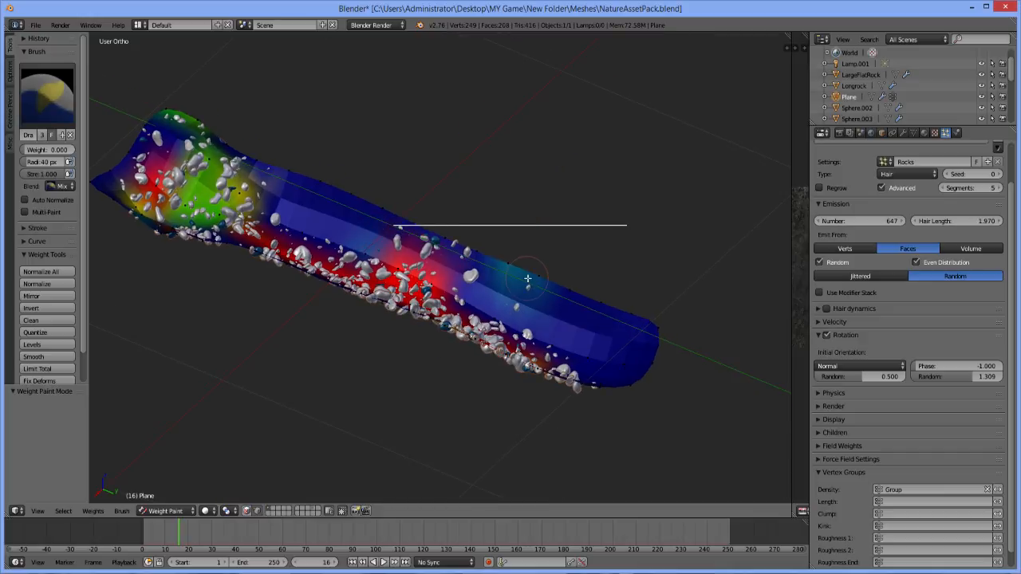
Leave Weight Paint on the channel plane and switch it to Object Mode
{"action": "key", "text": "Tab"}
{"action": "middle_click_drag", "start_coordinate": [385, 347], "coordinate": [357, 356]}
{"action": "left_click", "coordinate": [150, 510]}
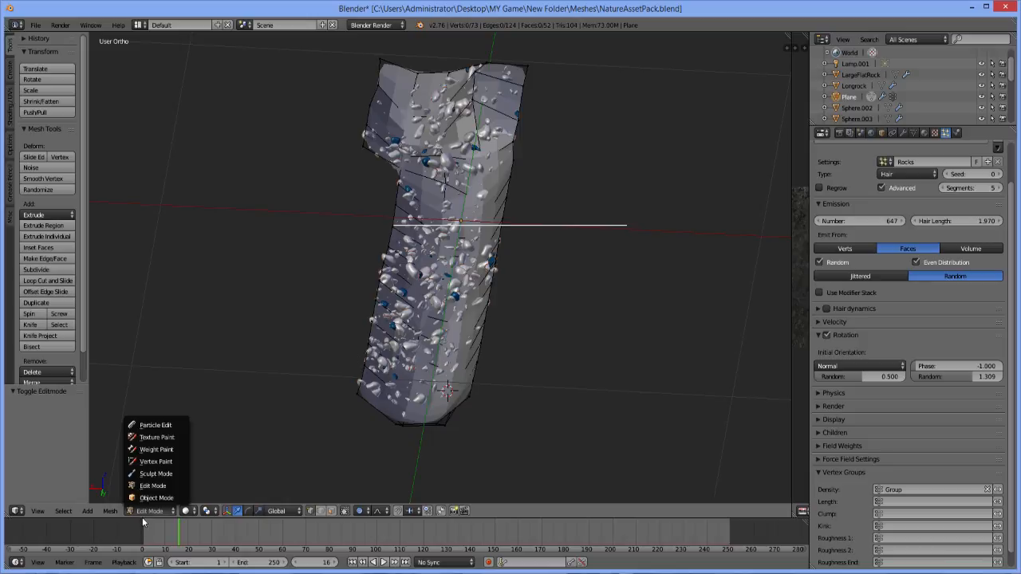
{"action": "left_click", "coordinate": [151, 498]}
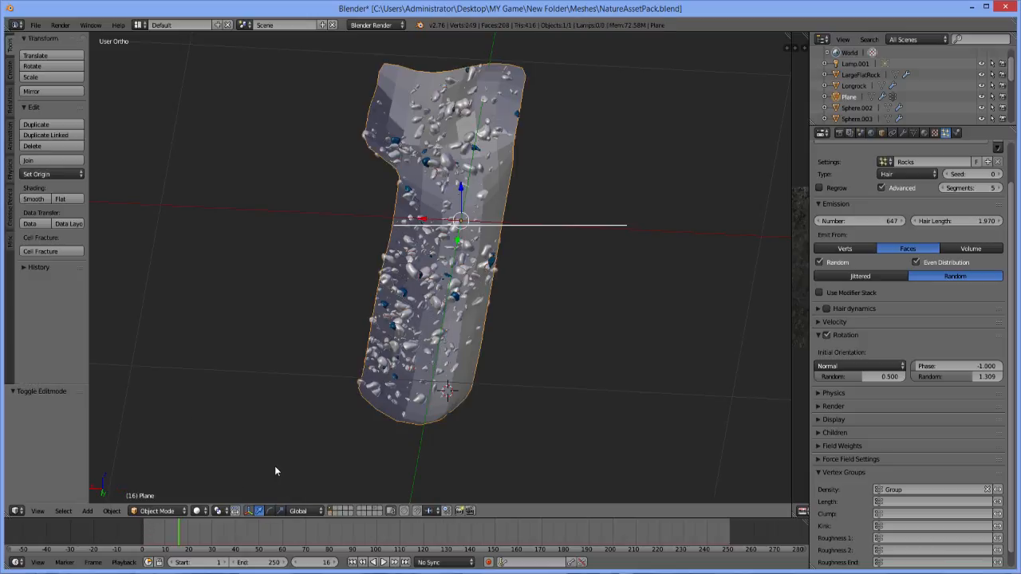
Examine the rock distribution along the channel up close and from above, trying out and cancelling a move of the plane
{"action": "middle_click_drag", "start_coordinate": [421, 314], "coordinate": [419, 307]}
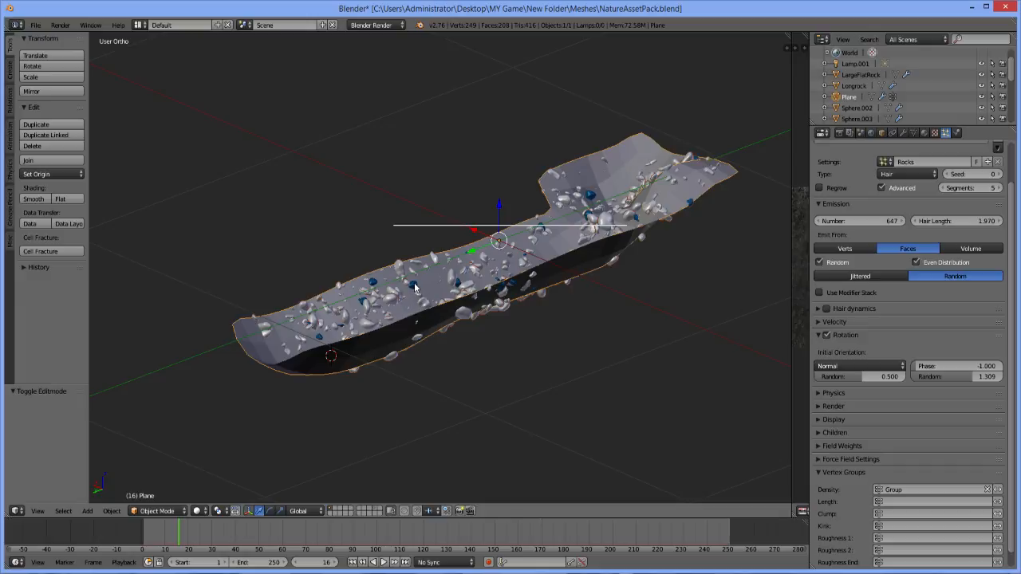
{"action": "scroll", "coordinate": [418, 287], "scroll_direction": "up", "scroll_amount": 4}
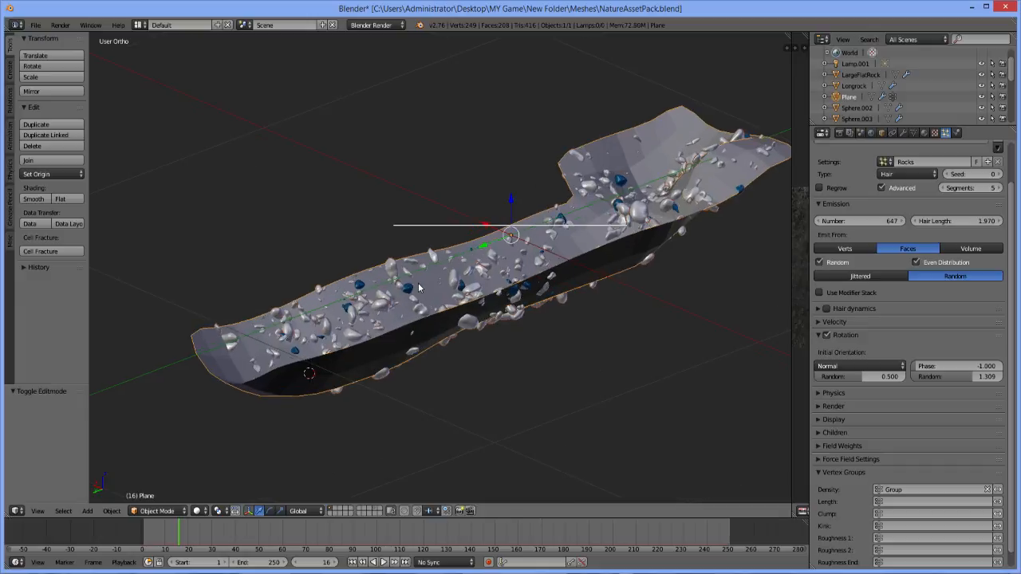
{"action": "scroll", "coordinate": [419, 287], "scroll_direction": "up", "scroll_amount": 1}
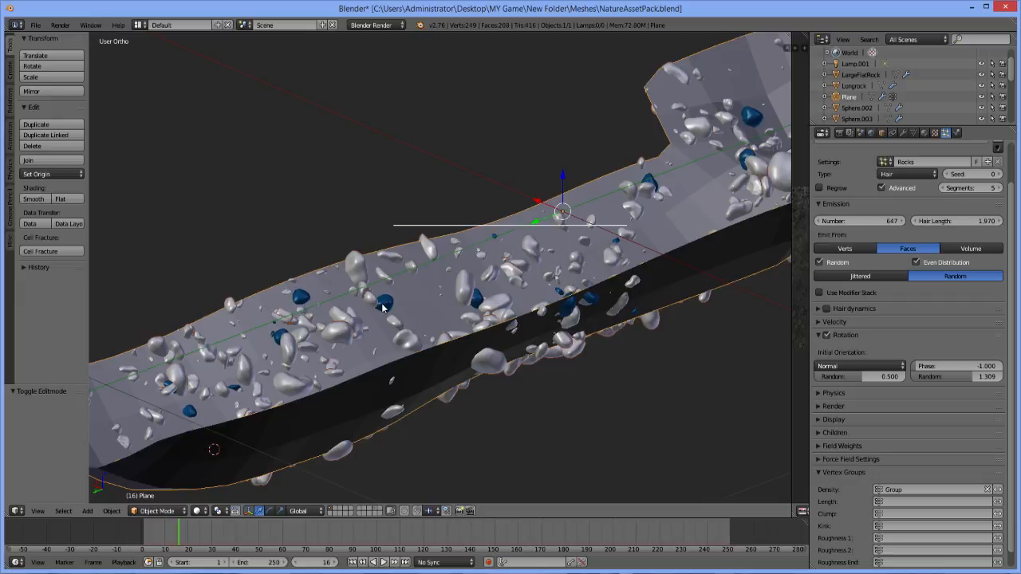
{"action": "key", "text": "g"}
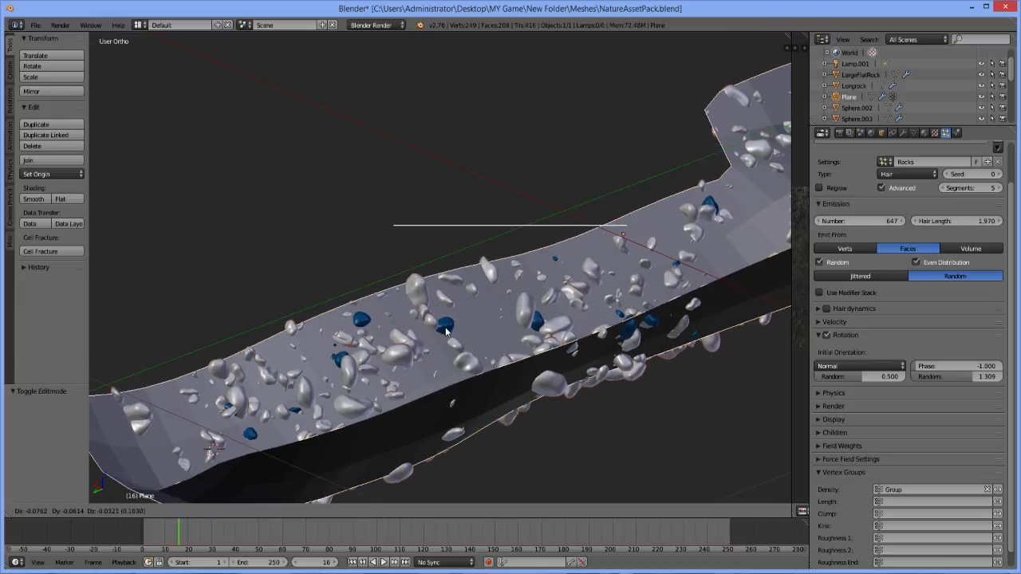
{"action": "right_click", "coordinate": [446, 332]}
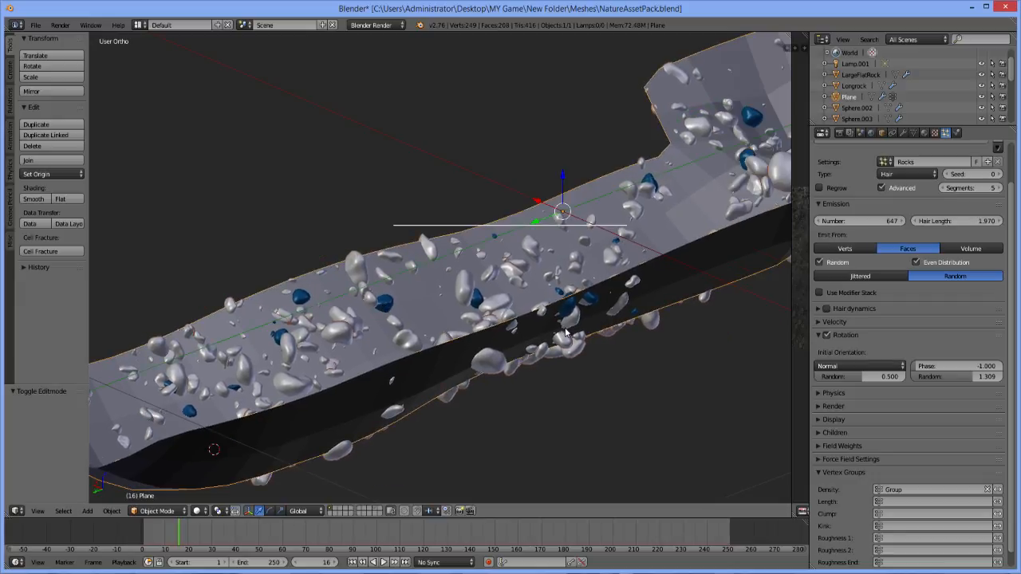
{"action": "middle_click_drag", "start_coordinate": [606, 348], "coordinate": [571, 306]}
{"action": "scroll", "coordinate": [563, 303], "scroll_direction": "down", "scroll_amount": 3}
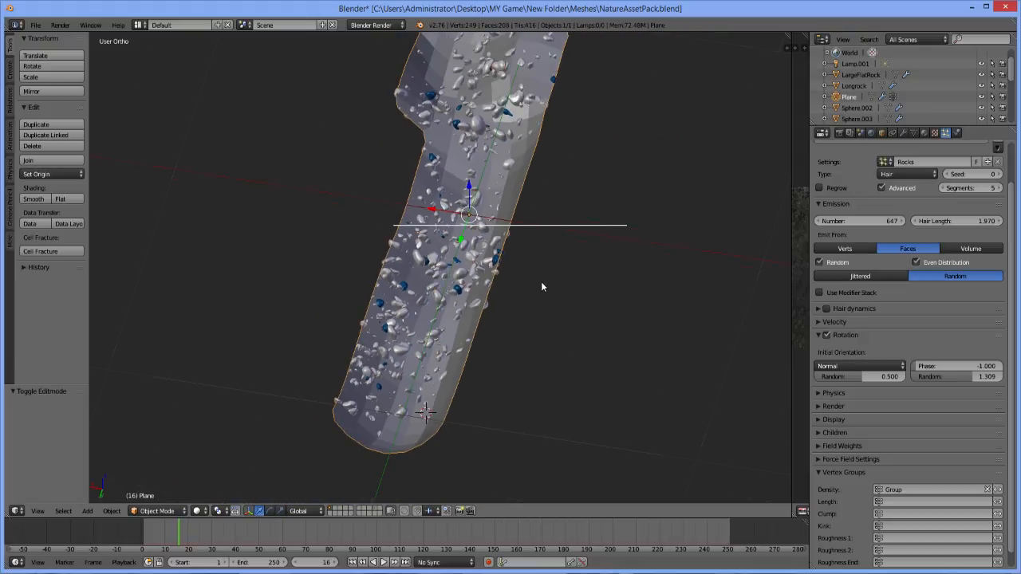
{"action": "scroll", "coordinate": [543, 291], "scroll_direction": "down", "scroll_amount": 1}
{"action": "scroll", "coordinate": [544, 308], "scroll_direction": "up", "scroll_amount": 3}
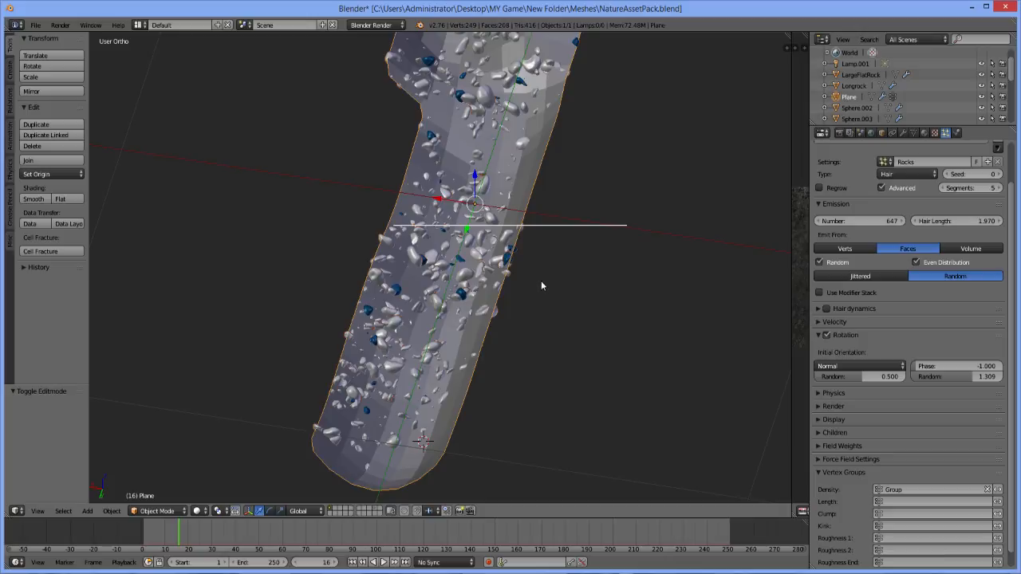
{"action": "scroll", "coordinate": [539, 289], "scroll_direction": "down", "scroll_amount": 2}
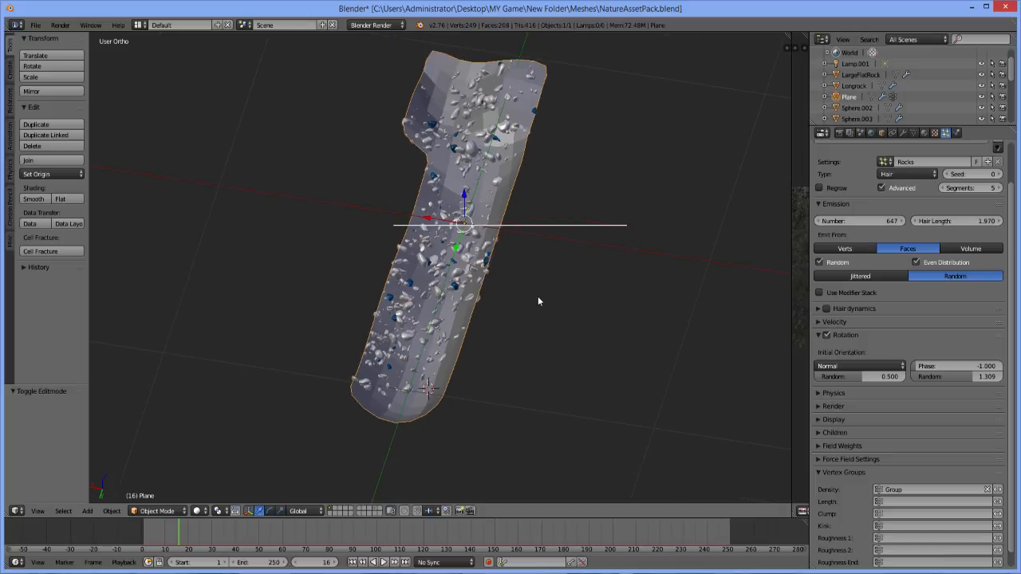
Place the 3D cursor at the channel's wide end, add a cube there and scale it down to about 0.06
{"action": "middle_click_drag", "start_coordinate": [534, 243], "coordinate": [530, 443], "text": "shift"}
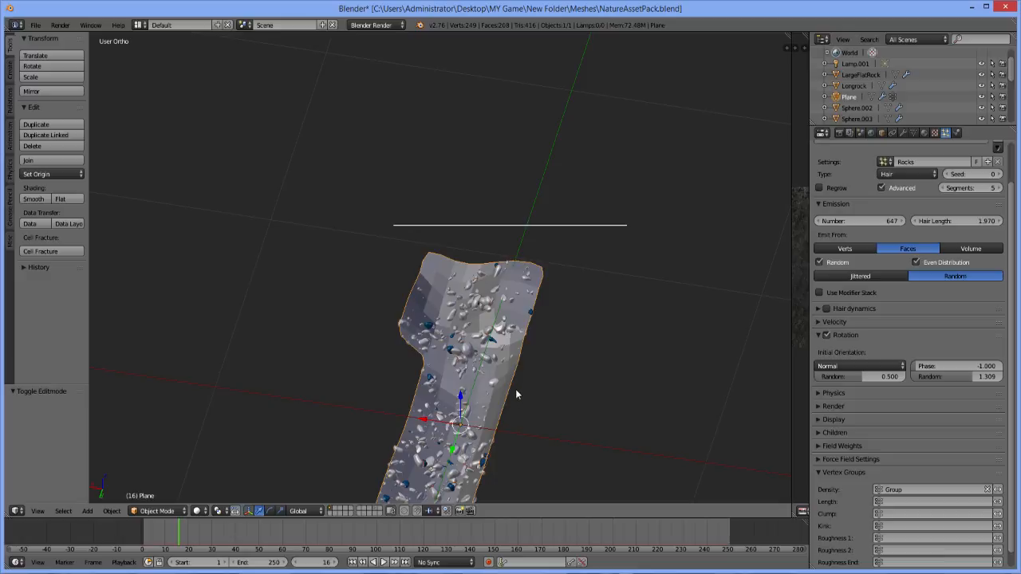
{"action": "left_click", "coordinate": [470, 275]}
{"action": "key", "text": "shift+a"}
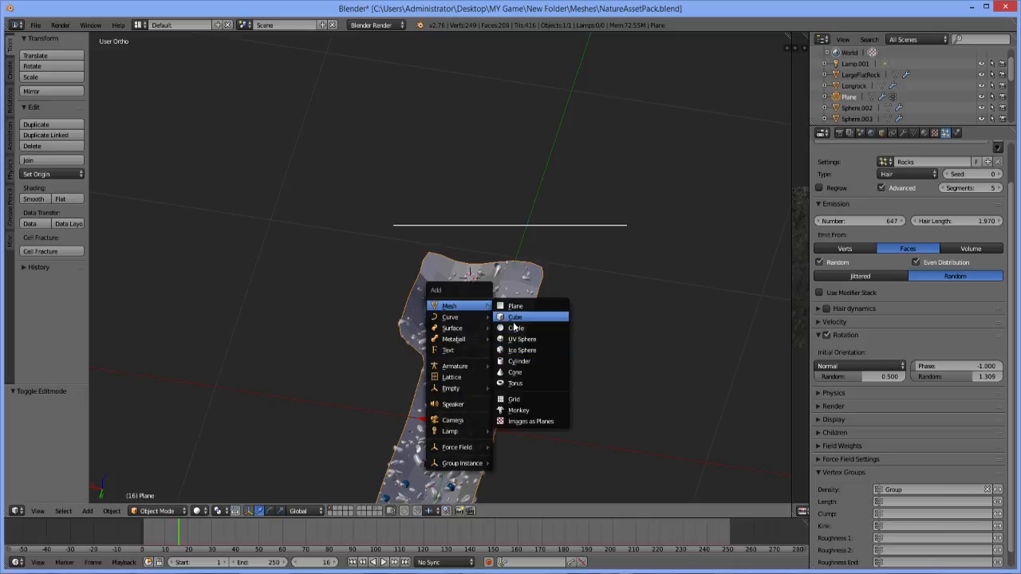
{"action": "left_click", "coordinate": [516, 319]}
{"action": "key", "text": "s"}
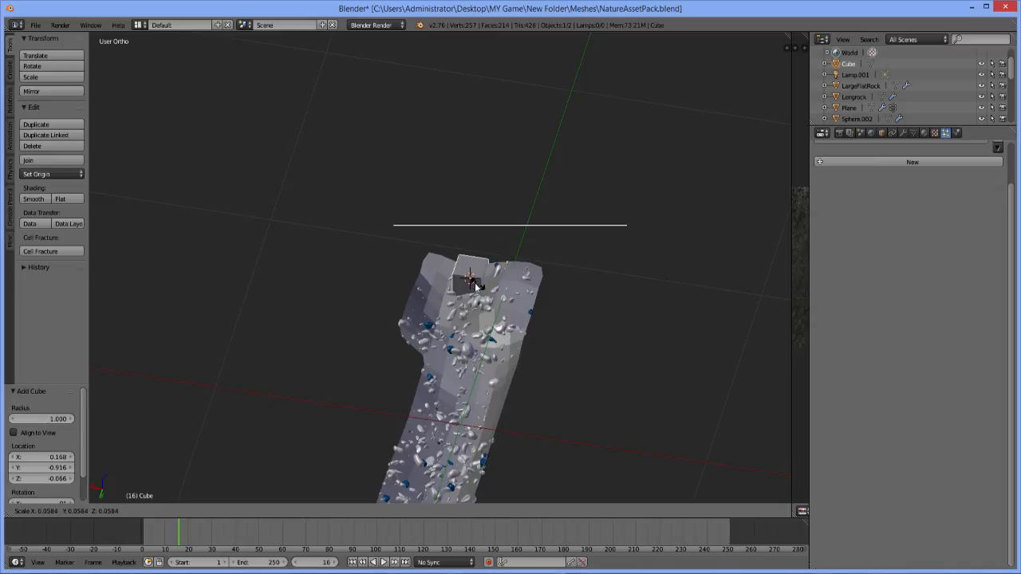
{"action": "left_click", "coordinate": [470, 273]}
Raise the cube above the channel's end by 0.177 and another 0.067 along Z
{"action": "left_click_drag", "start_coordinate": [476, 242], "coordinate": [477, 214]}
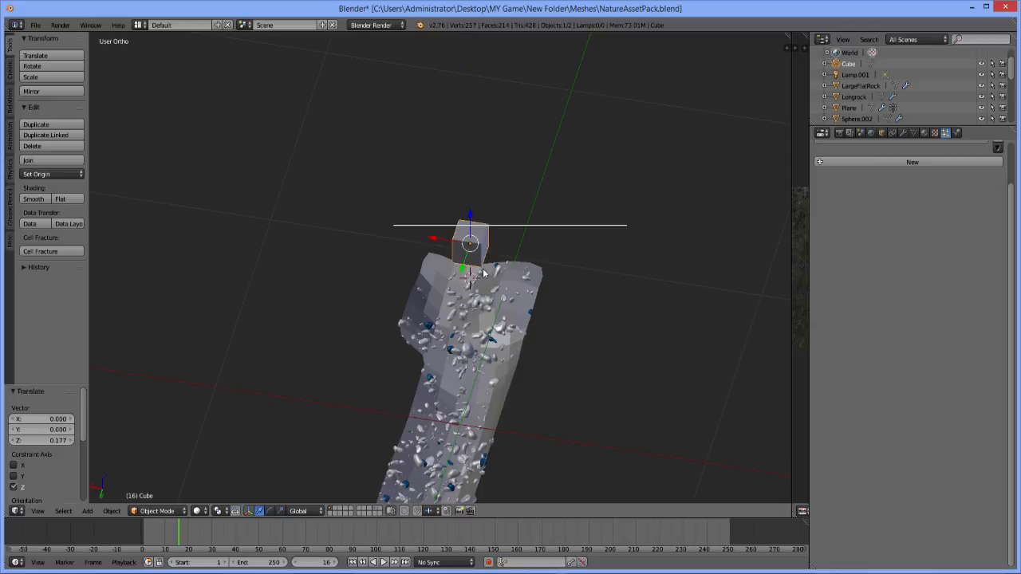
{"action": "mouse_move", "coordinate": [483, 273]}
{"action": "middle_mouse_down"}
{"action": "mouse_move", "coordinate": [540, 269]}
{"action": "mouse_move", "coordinate": [481, 274]}
{"action": "middle_mouse_up"}
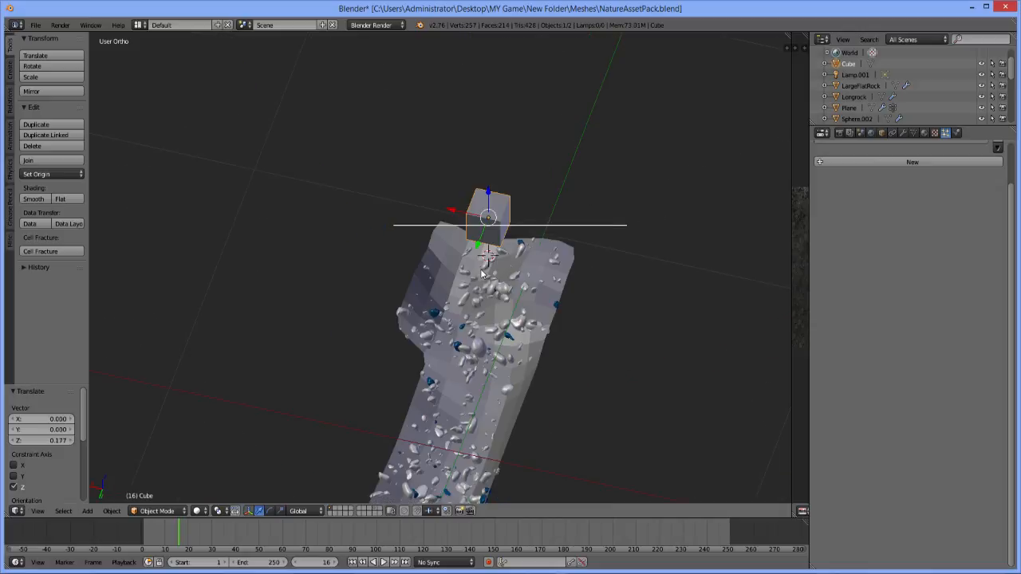
{"action": "scroll", "coordinate": [482, 274], "scroll_direction": "up", "scroll_amount": 4}
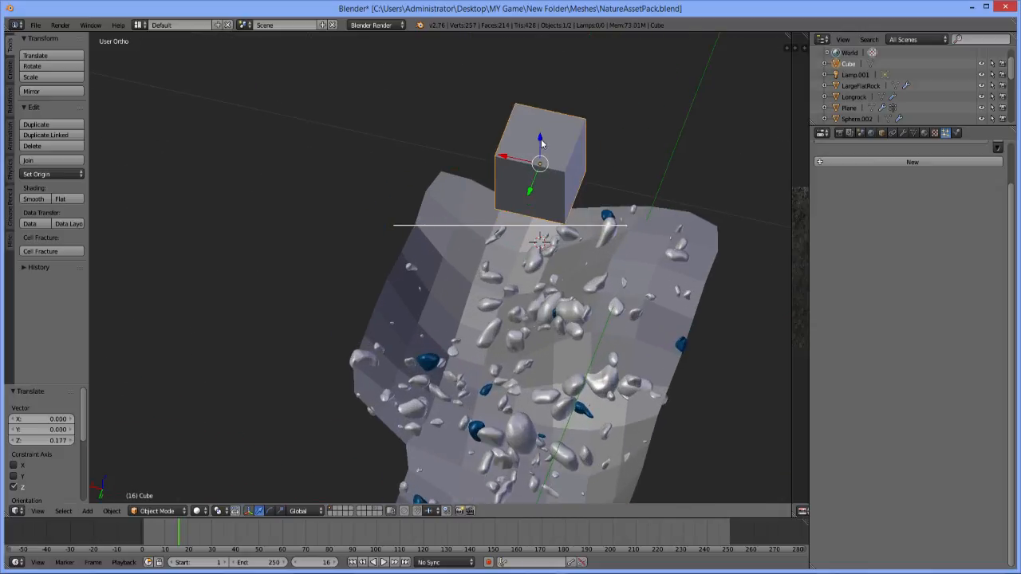
{"action": "left_click_drag", "start_coordinate": [540, 138], "coordinate": [541, 108]}
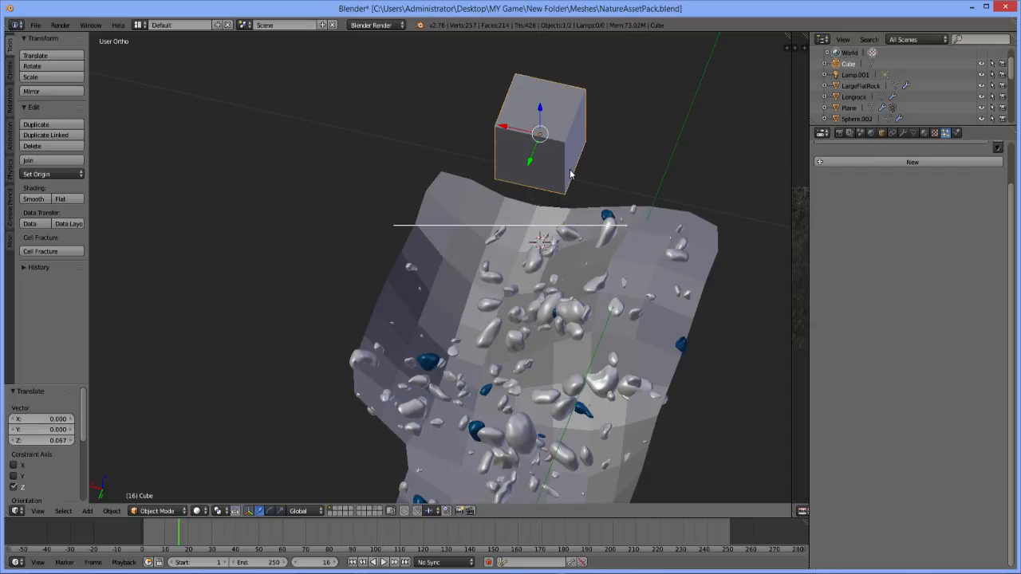
{"action": "middle_click_drag", "start_coordinate": [538, 217], "coordinate": [622, 212]}
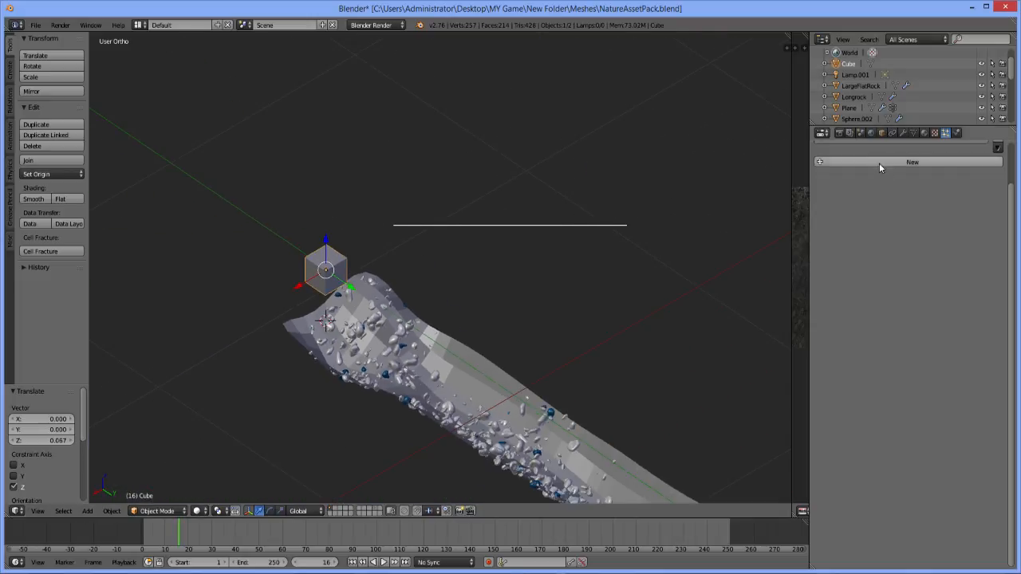
{"action": "left_click", "coordinate": [871, 206]}
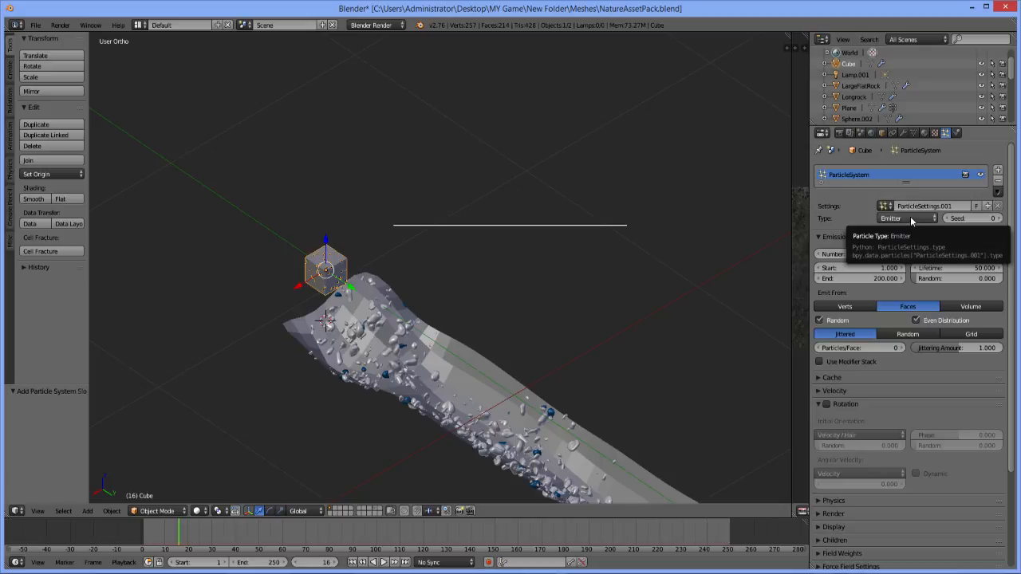
{"action": "left_click", "coordinate": [997, 180]}
Enable Fluid physics for the cube and set its fluid type to Particle
{"action": "left_click", "coordinate": [957, 133]}
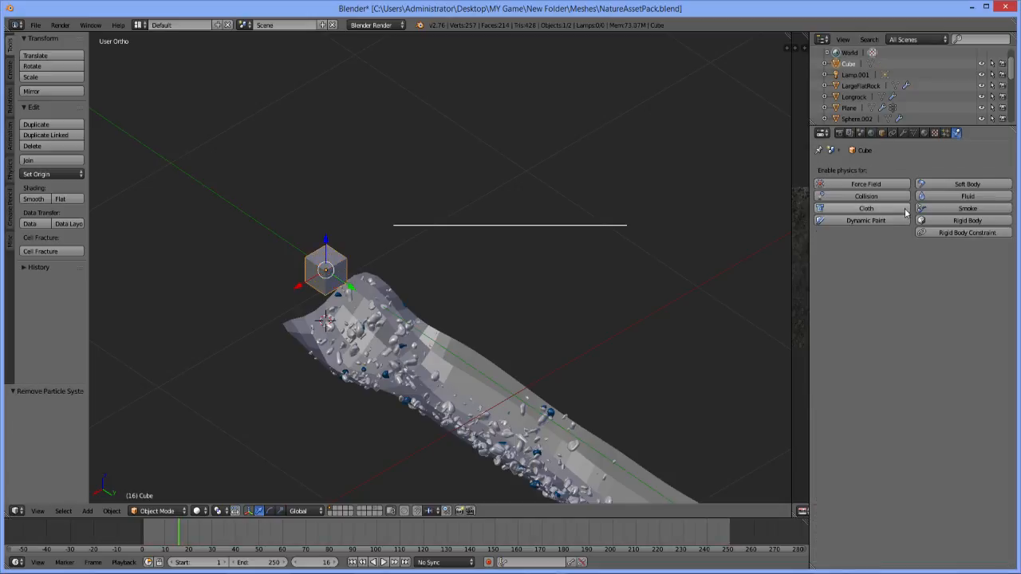
{"action": "left_click", "coordinate": [927, 196]}
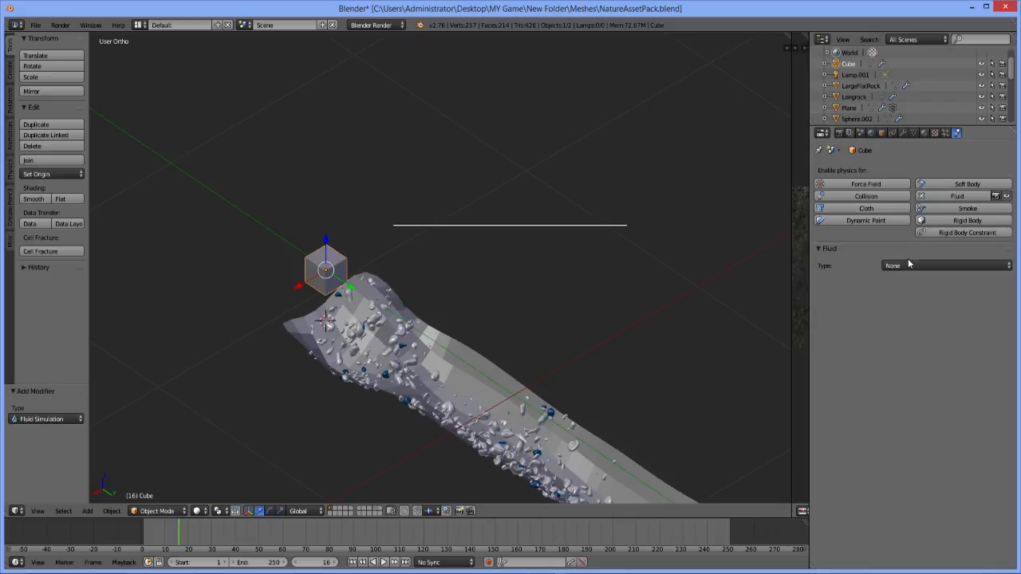
{"action": "left_click", "coordinate": [907, 265]}
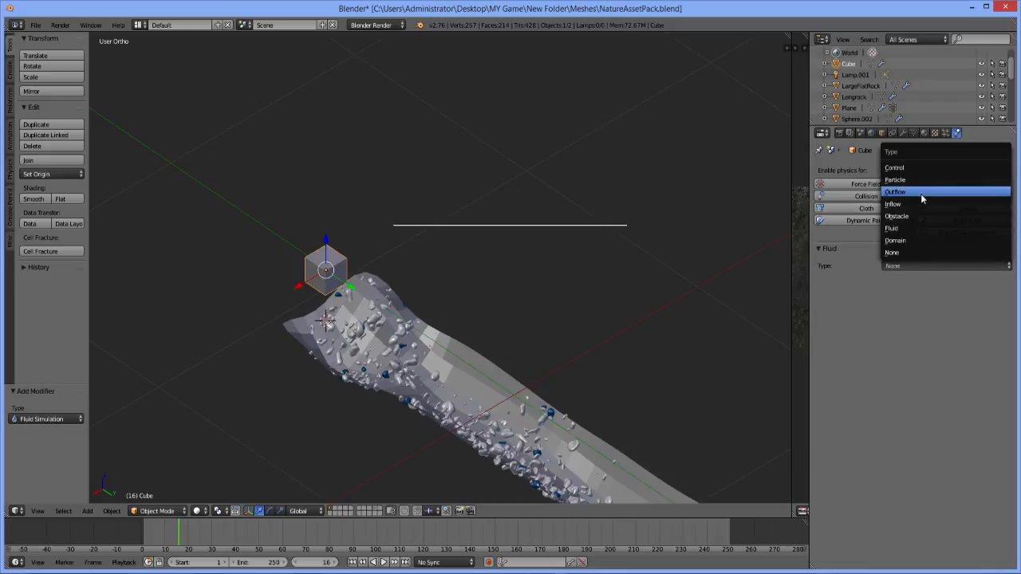
{"action": "left_click", "coordinate": [913, 179]}
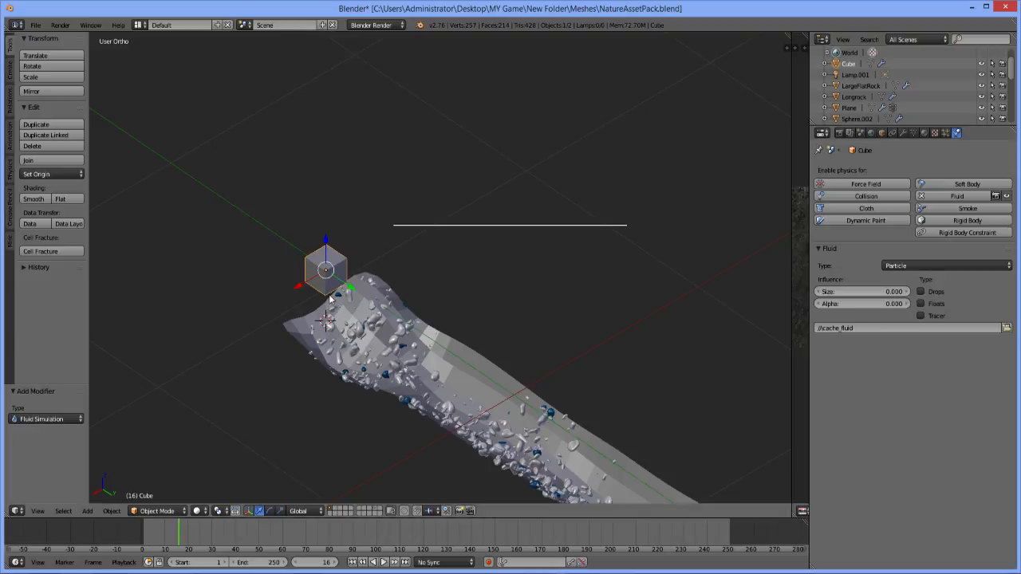
Shrink the cube above the channel's end uniformly by a factor of 0.289
{"action": "middle_click_drag", "start_coordinate": [412, 256], "coordinate": [455, 246]}
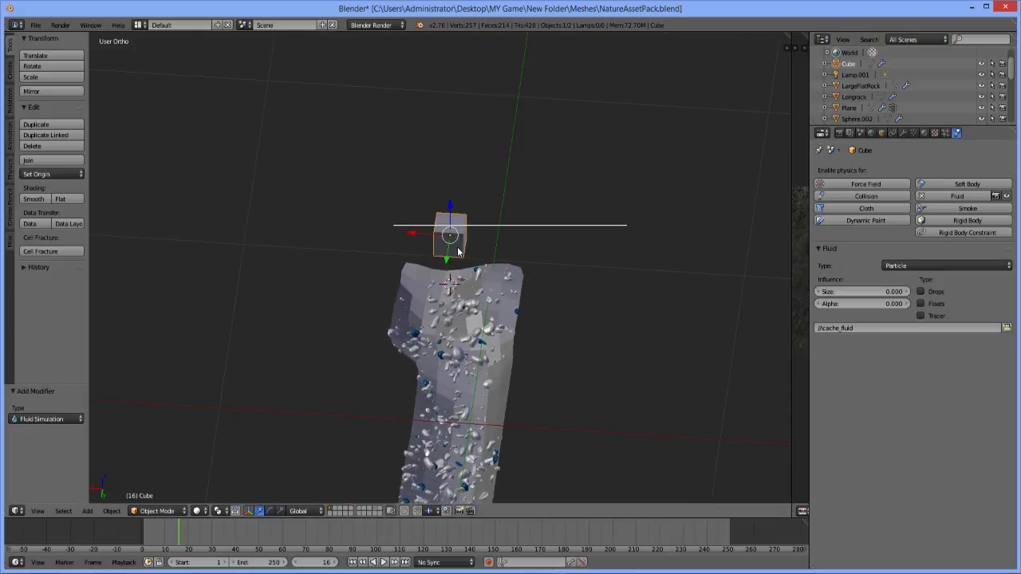
{"action": "scroll", "coordinate": [462, 250], "scroll_direction": "up", "scroll_amount": 4}
{"action": "key", "text": "s"}
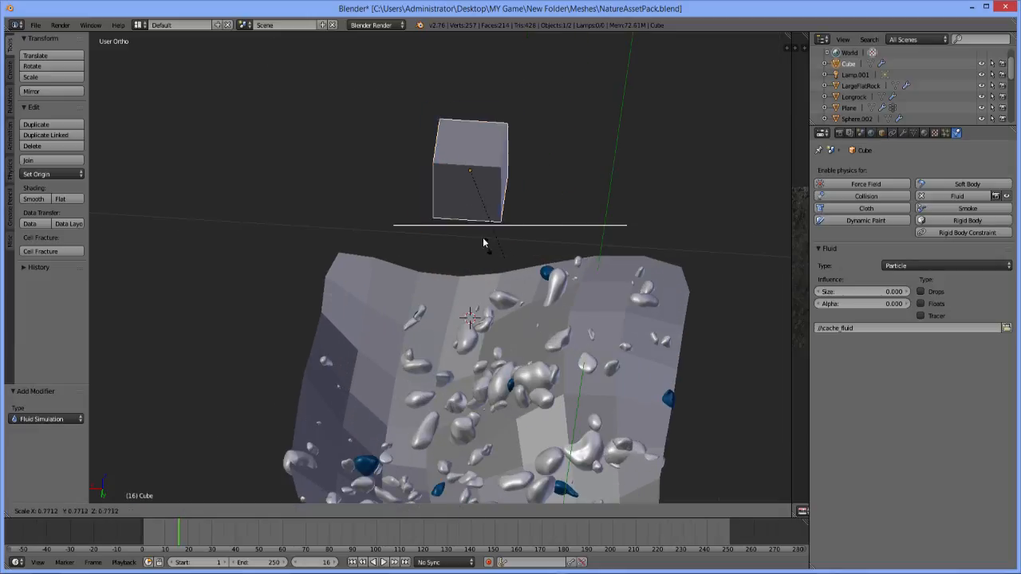
{"action": "left_click", "coordinate": [475, 205]}
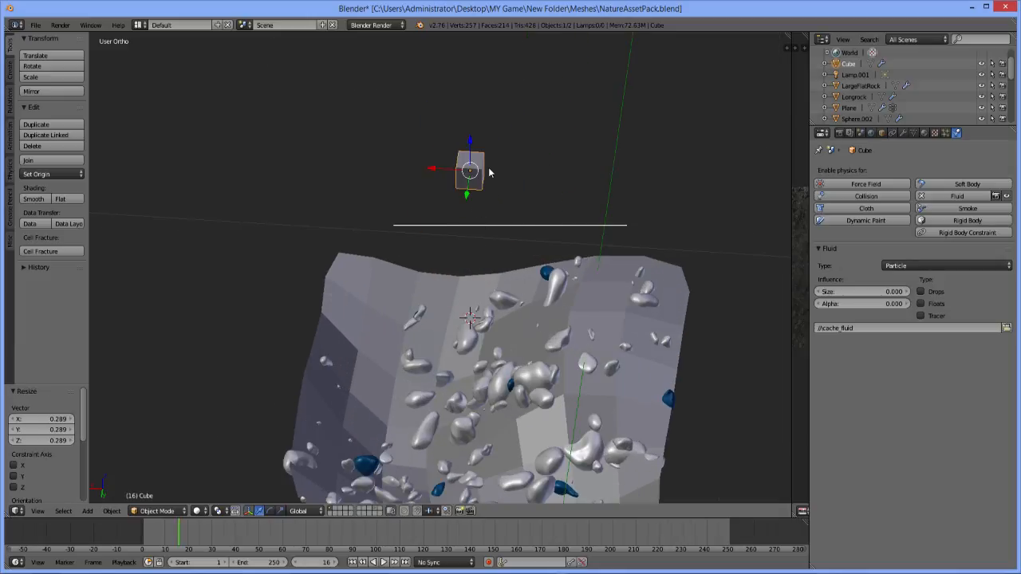
Stretch the cube along X by a factor of 11.988 into a bar and move it -0.095 along Y
{"action": "key", "text": "s"}
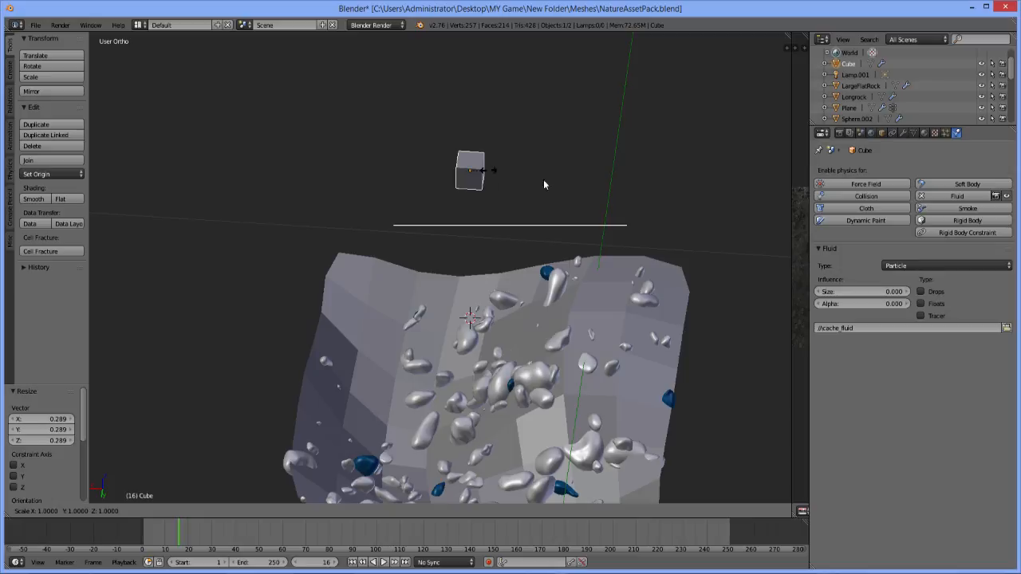
{"action": "key", "text": "x"}
{"action": "left_click", "coordinate": [686, 206]}
{"action": "middle_click_drag", "start_coordinate": [680, 214], "coordinate": [604, 250]}
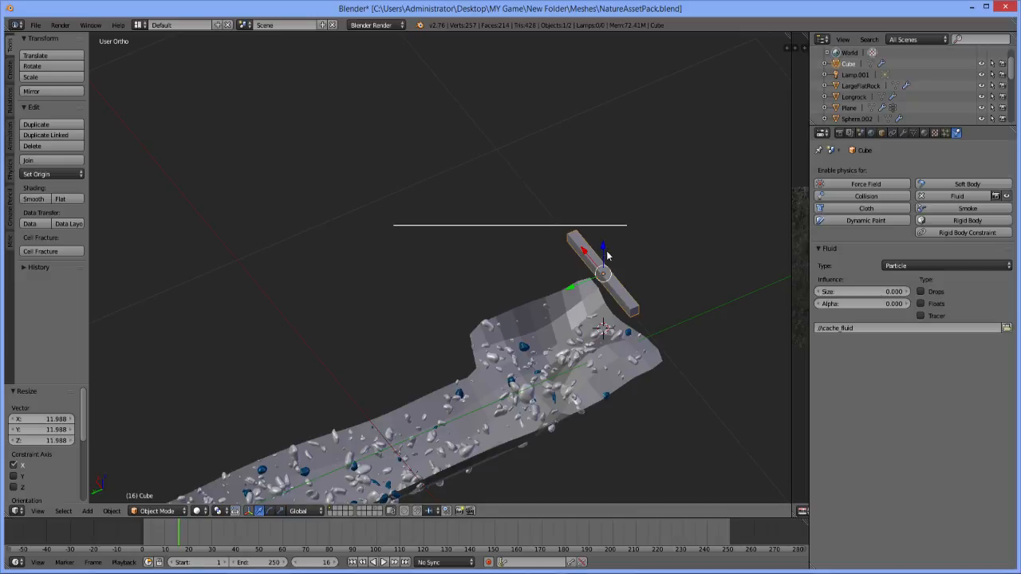
{"action": "left_click_drag", "start_coordinate": [577, 295], "coordinate": [612, 283]}
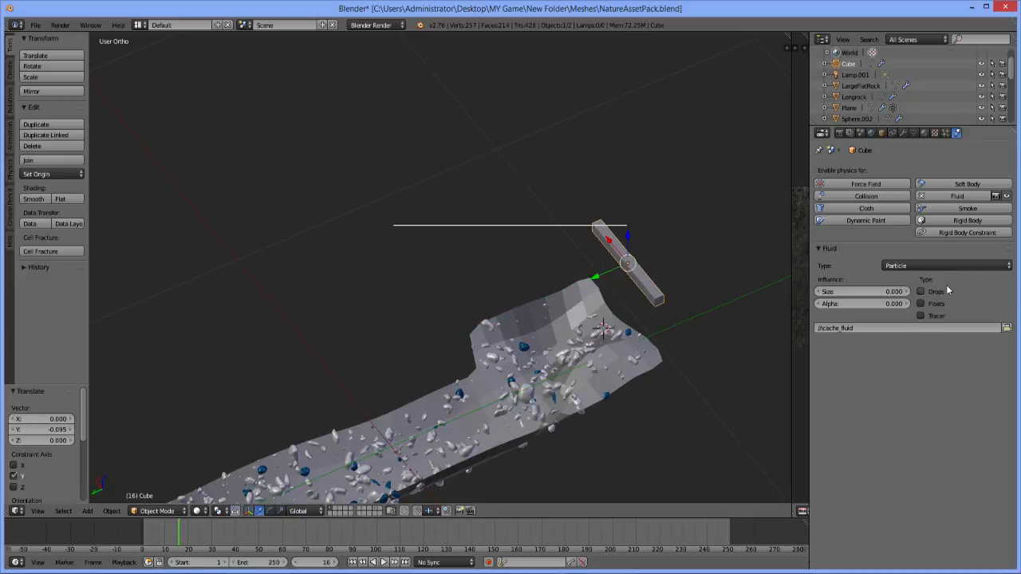
Change the emitter bar's fluid type to Fluid and set its initial Y velocity to -10
{"action": "left_click", "coordinate": [940, 267]}
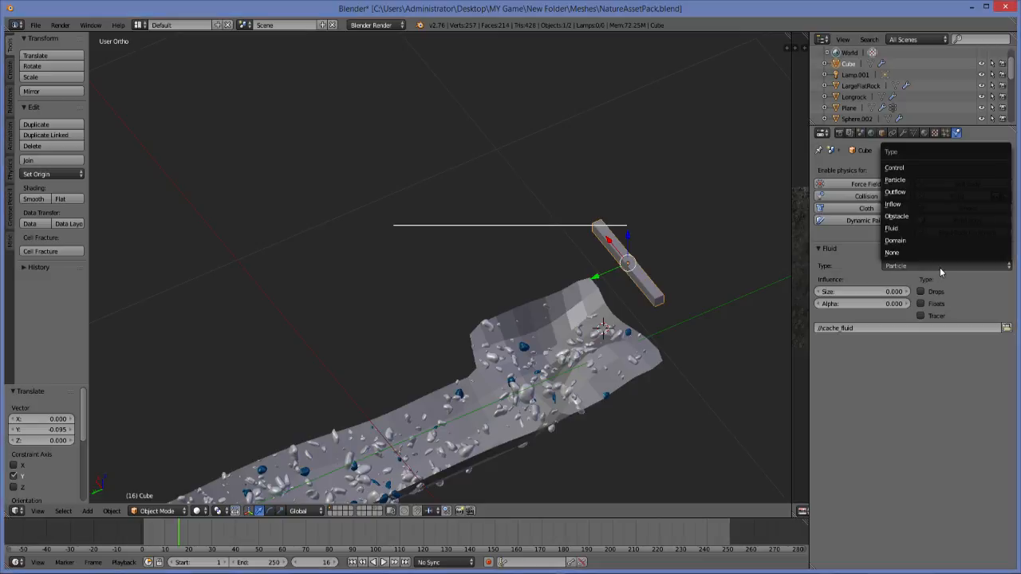
{"action": "left_click", "coordinate": [913, 230]}
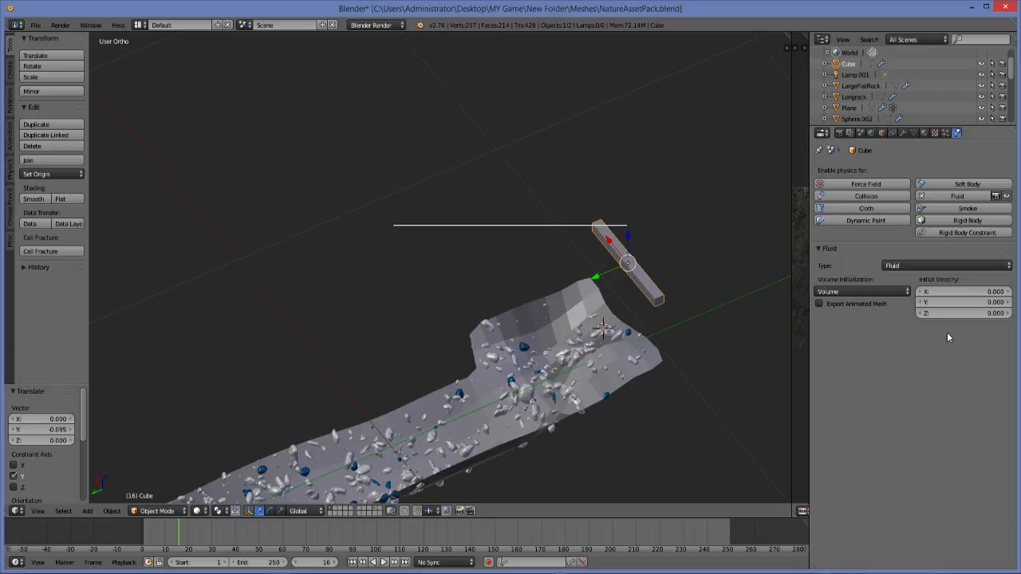
{"action": "left_click", "coordinate": [984, 303]}
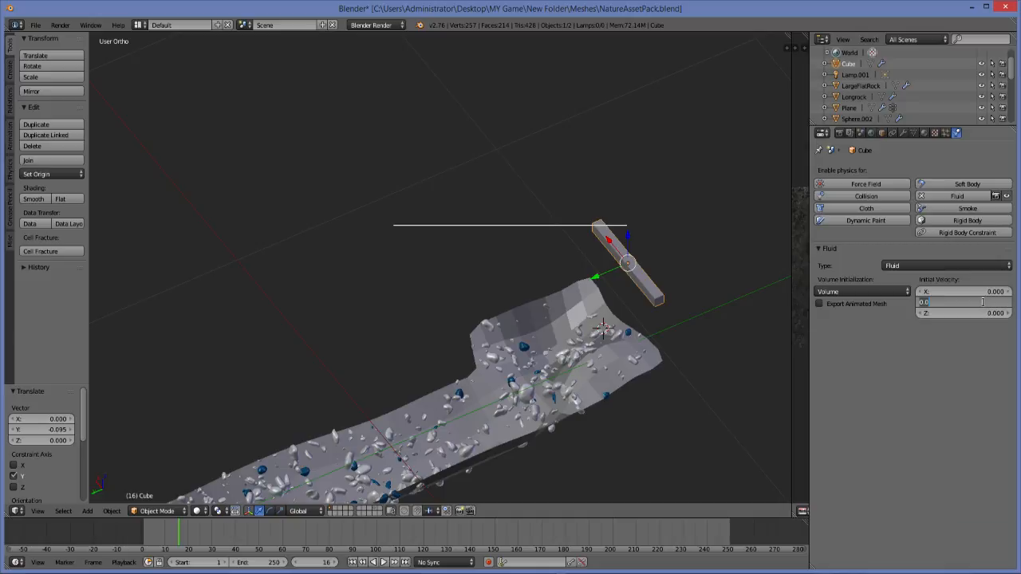
{"action": "key", "text": "BackSpace"}
{"action": "type", "text": "-10"}
{"action": "key", "text": "Return"}
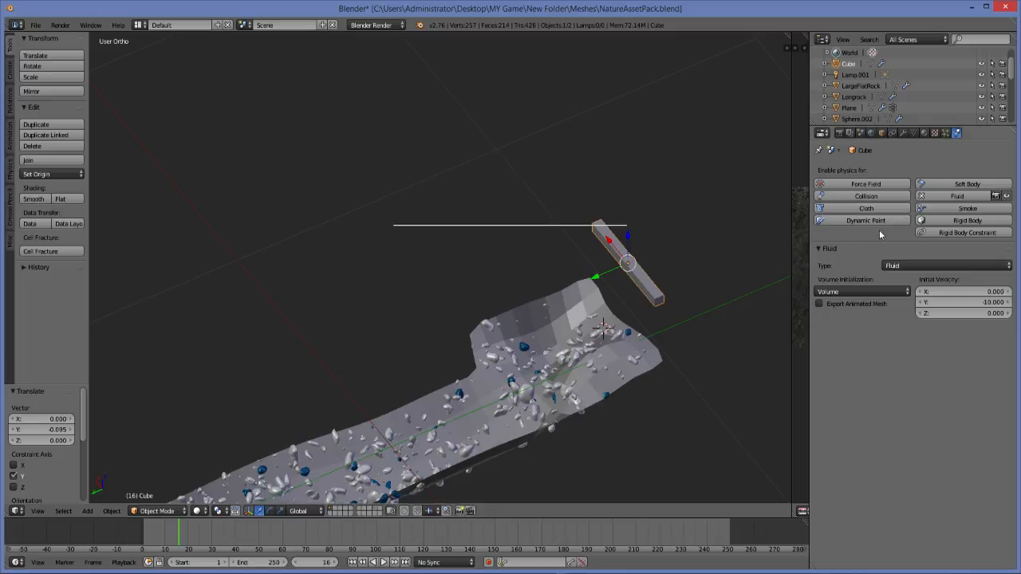
Play the animation from near its first frame to check how the bar's fluid behaves over the channel
{"action": "middle_click_drag", "start_coordinate": [611, 292], "coordinate": [538, 181]}
{"action": "scroll", "coordinate": [541, 346], "scroll_direction": "up", "scroll_amount": 2}
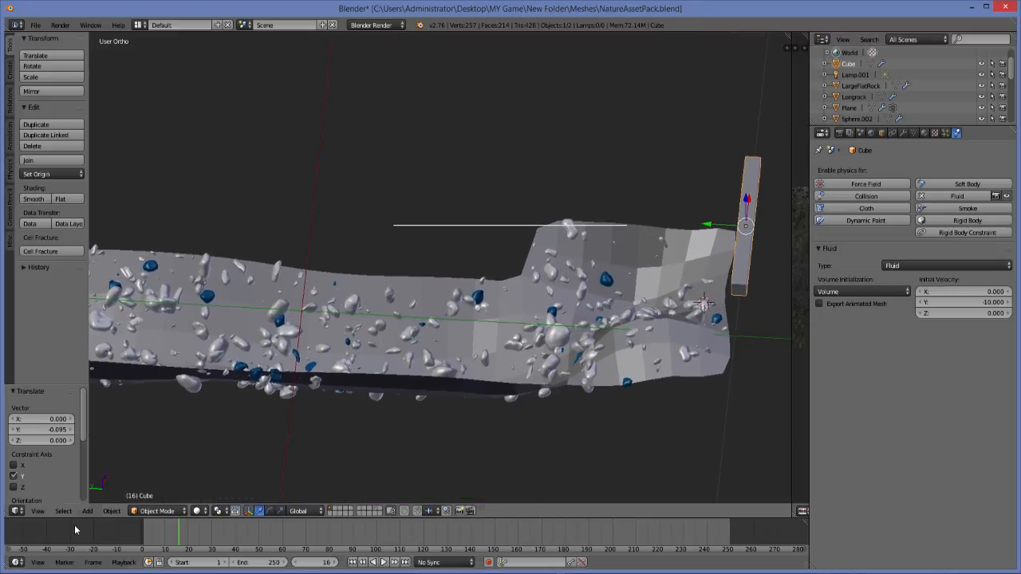
{"action": "key", "text": "alt+a"}
{"action": "left_click", "coordinate": [150, 532]}
{"action": "key", "text": "alt+a"}
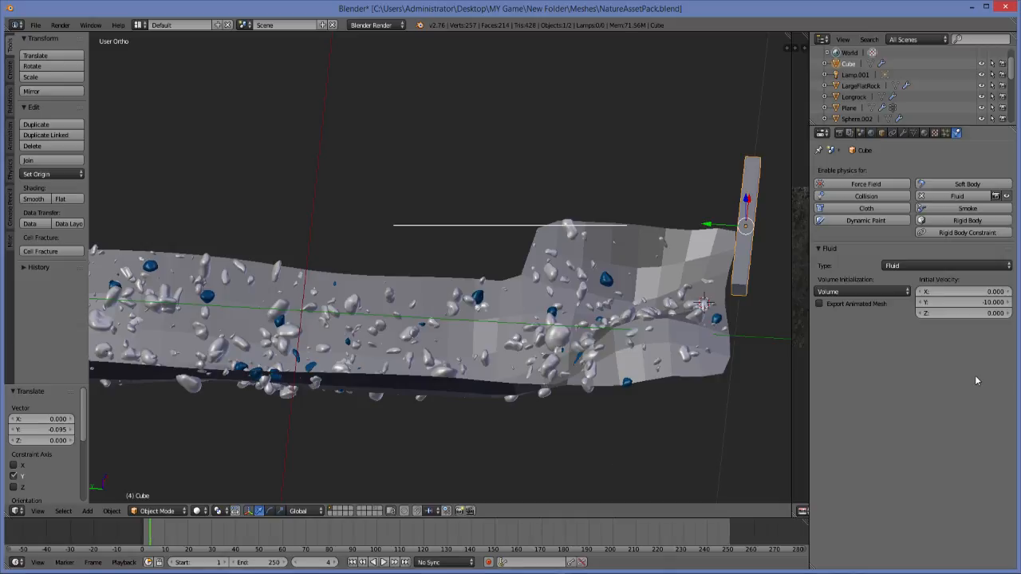
Set the bar's fluid volume initialization to Both
{"action": "left_click", "coordinate": [859, 292]}
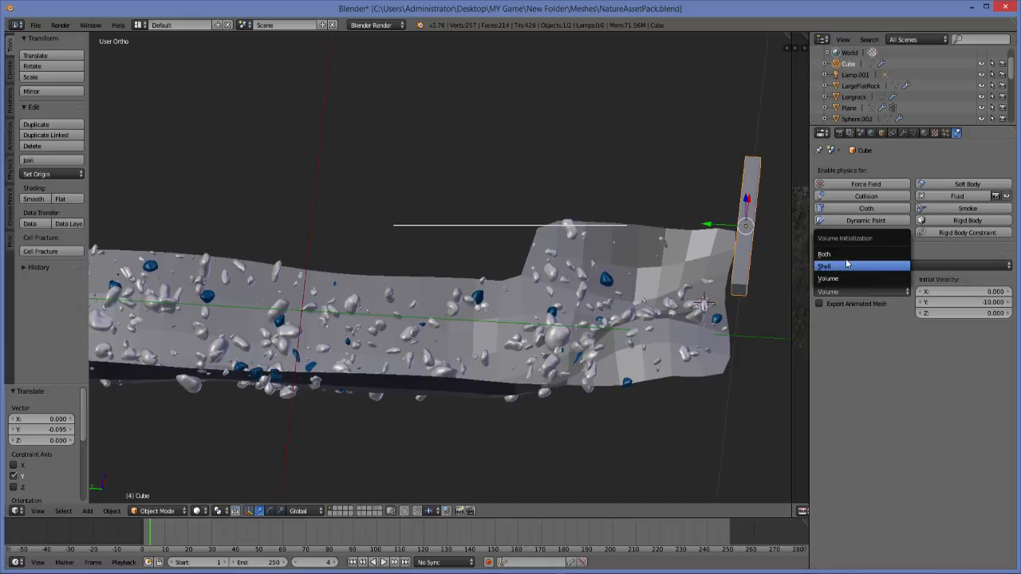
{"action": "left_click", "coordinate": [843, 253]}
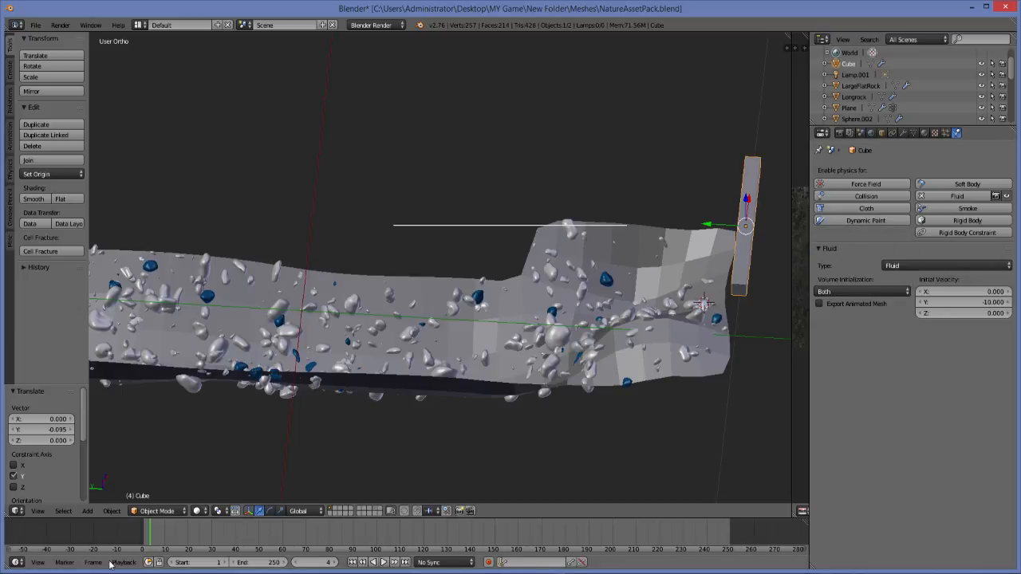
{"action": "left_click", "coordinate": [140, 532]}
{"action": "key", "text": "Escape"}
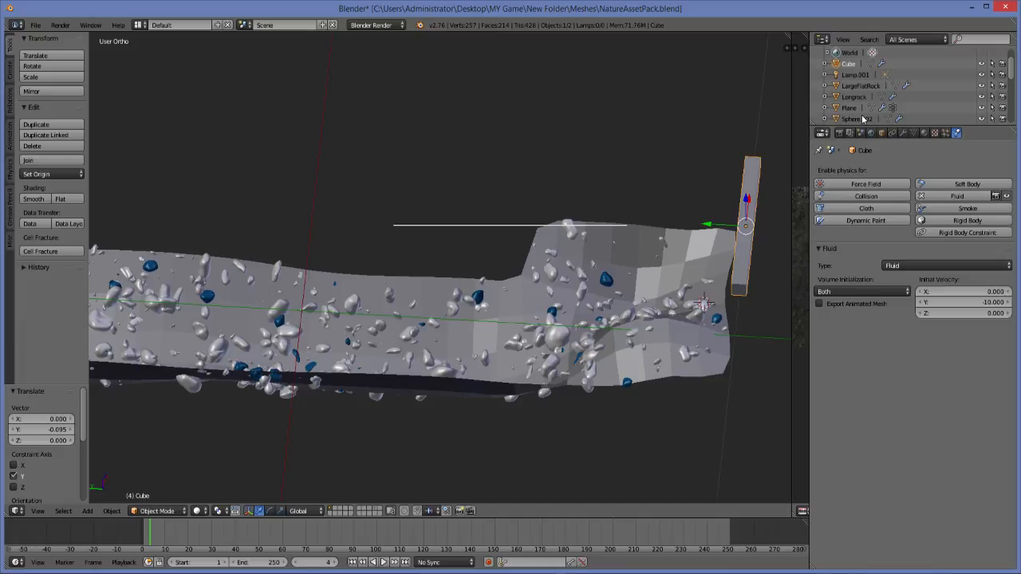
Apply the Fluidsim modifier on the emitter bar
{"action": "left_click", "coordinate": [947, 133]}
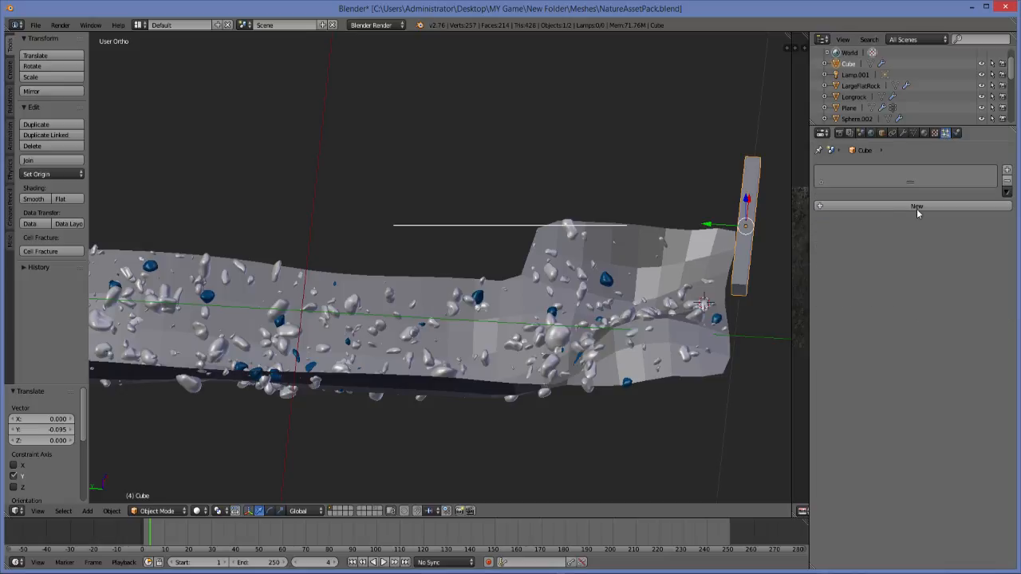
{"action": "left_click", "coordinate": [903, 133]}
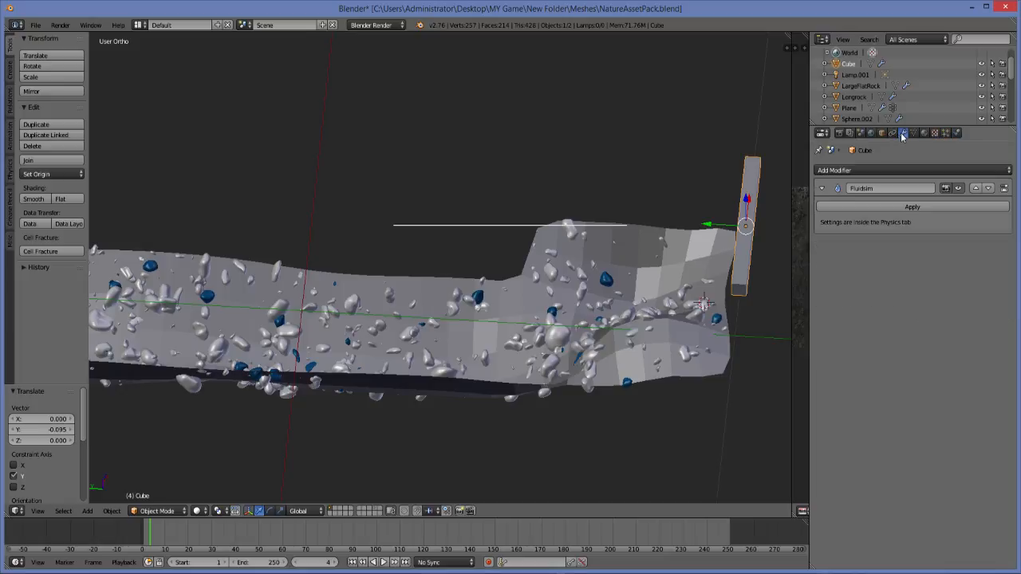
{"action": "left_click", "coordinate": [882, 207]}
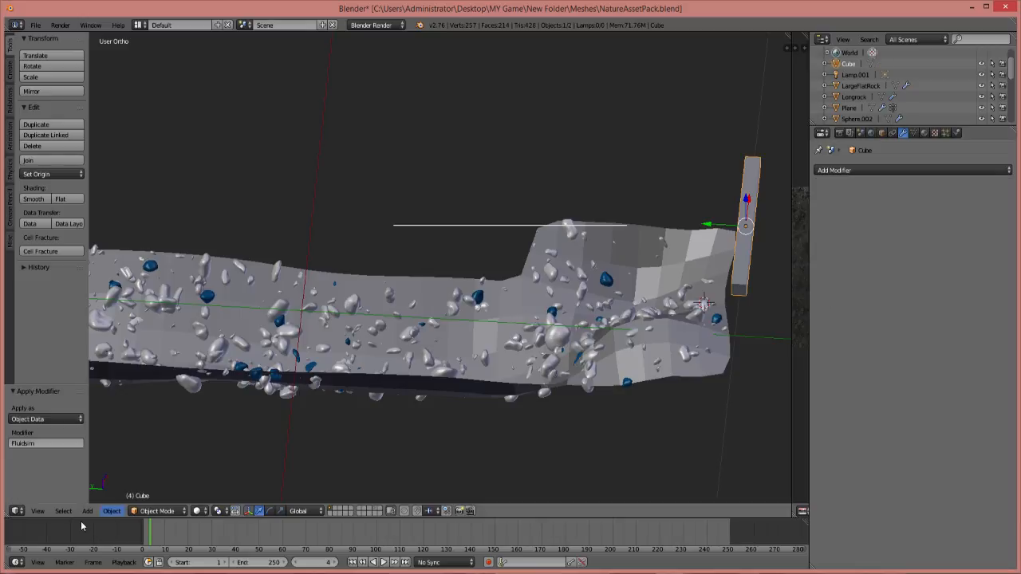
Play the animation briefly, stop it, and inspect the bar and the channel from several angles
{"action": "left_click", "coordinate": [384, 562]}
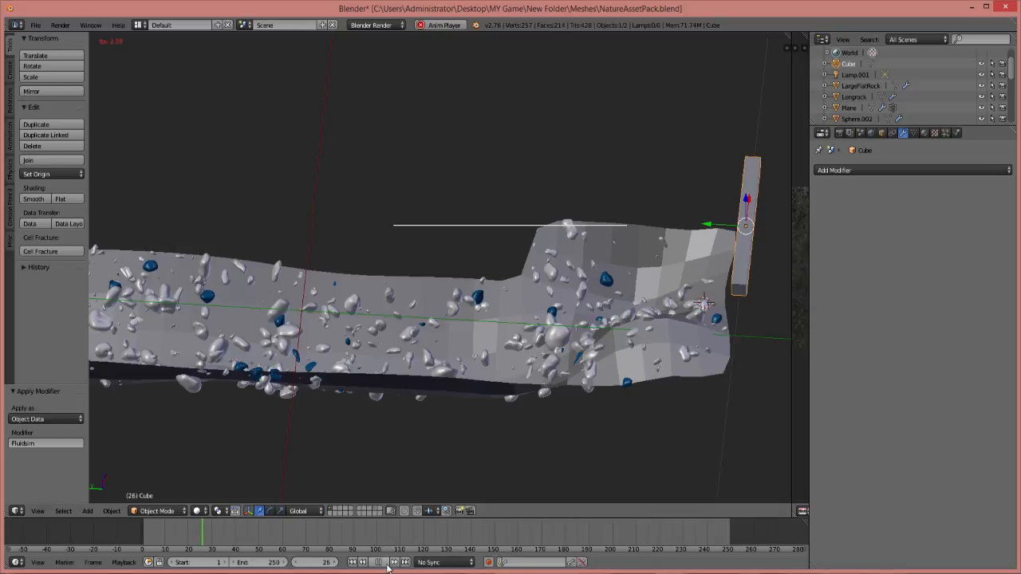
{"action": "left_click", "coordinate": [388, 563]}
{"action": "middle_click_drag", "start_coordinate": [537, 310], "coordinate": [553, 279]}
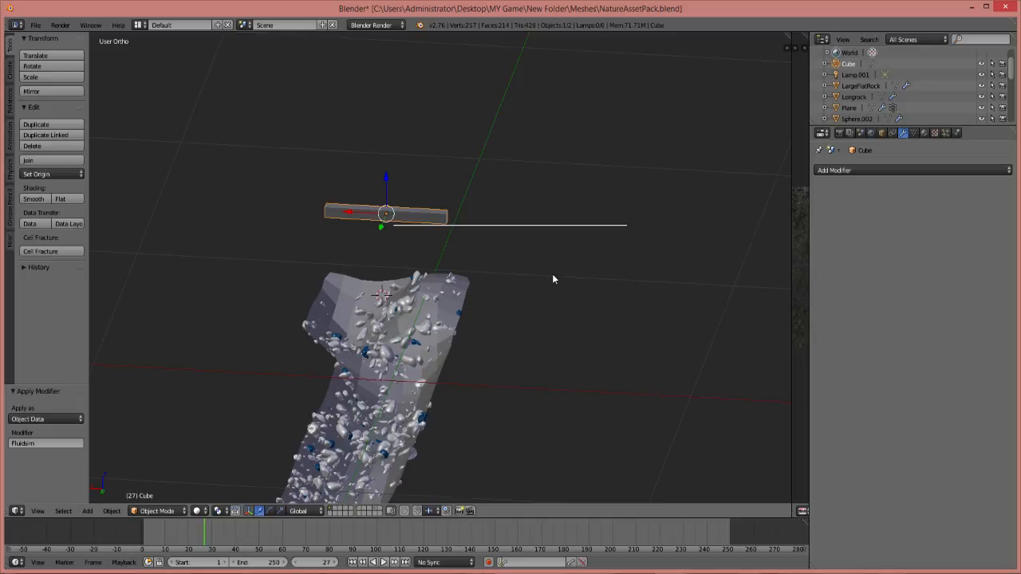
{"action": "middle_click_drag", "start_coordinate": [436, 291], "coordinate": [535, 374]}
{"action": "middle_click_drag", "start_coordinate": [369, 221], "coordinate": [469, 192]}
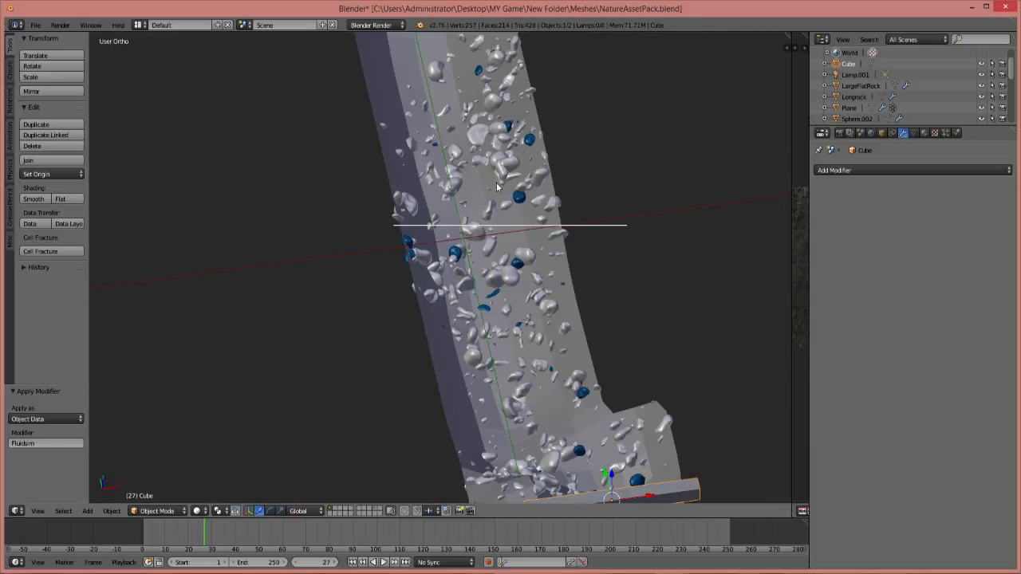
Preview the scene in Rendered and Texture viewport shading, and return to Solid shading
{"action": "left_click", "coordinate": [197, 512]}
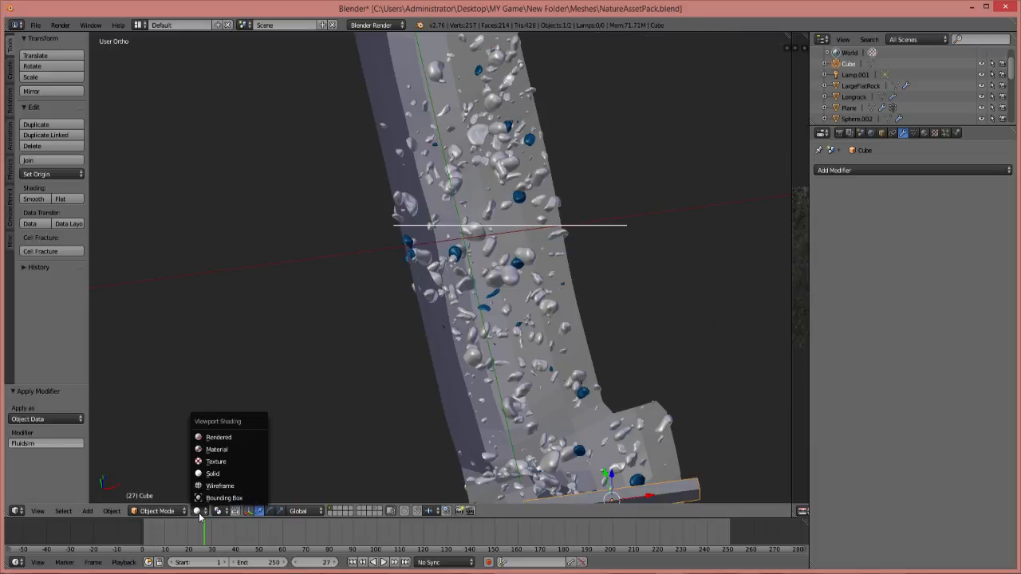
{"action": "left_click", "coordinate": [221, 441]}
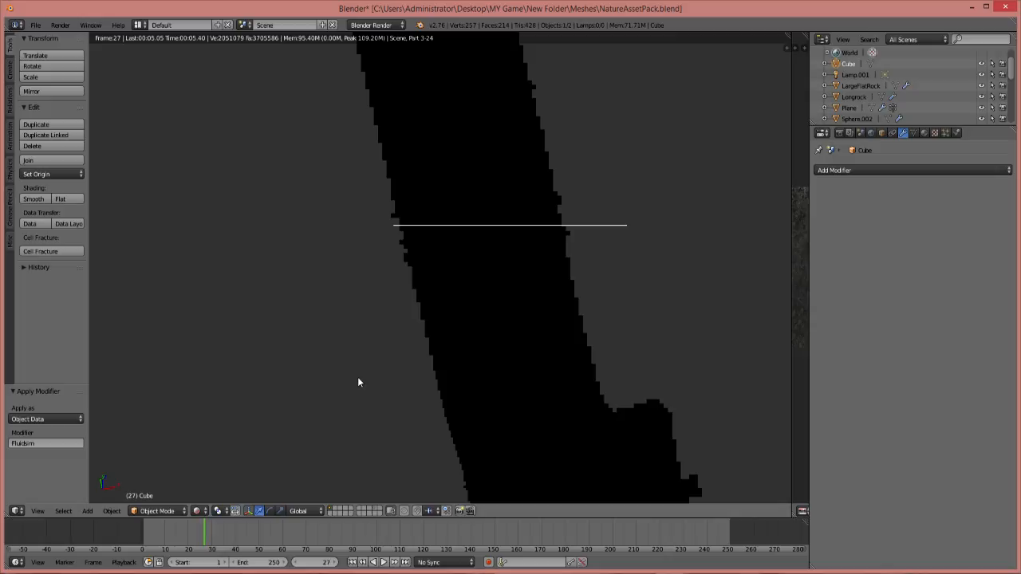
{"action": "key", "text": "shift+z"}
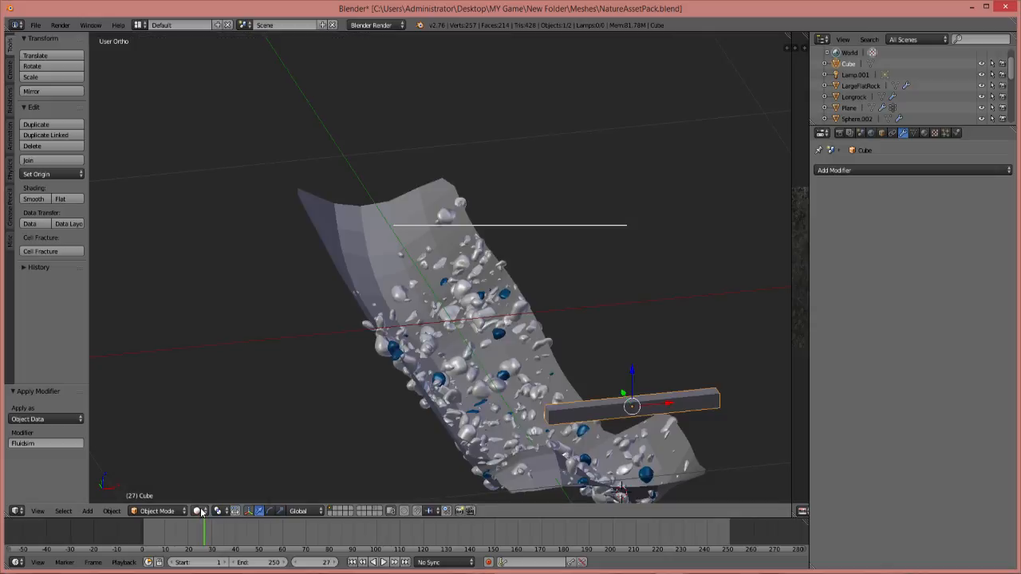
{"action": "left_click", "coordinate": [198, 511]}
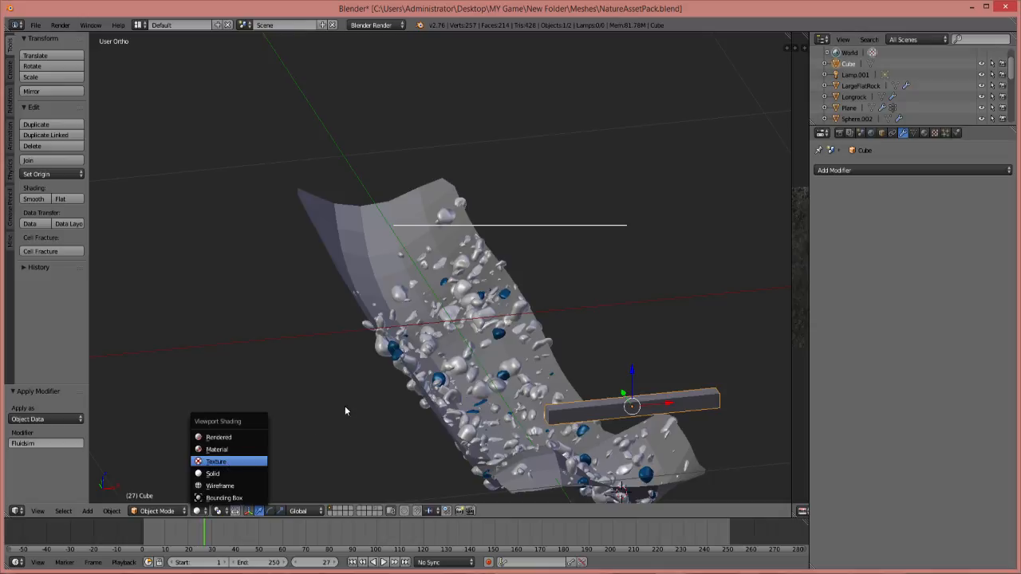
{"action": "mouse_move", "coordinate": [567, 389]}
{"action": "middle_mouse_down"}
{"action": "mouse_move", "coordinate": [624, 393]}
{"action": "mouse_move", "coordinate": [638, 379]}
{"action": "mouse_move", "coordinate": [592, 347]}
{"action": "mouse_move", "coordinate": [575, 351]}
{"action": "mouse_move", "coordinate": [575, 362]}
{"action": "middle_mouse_up"}
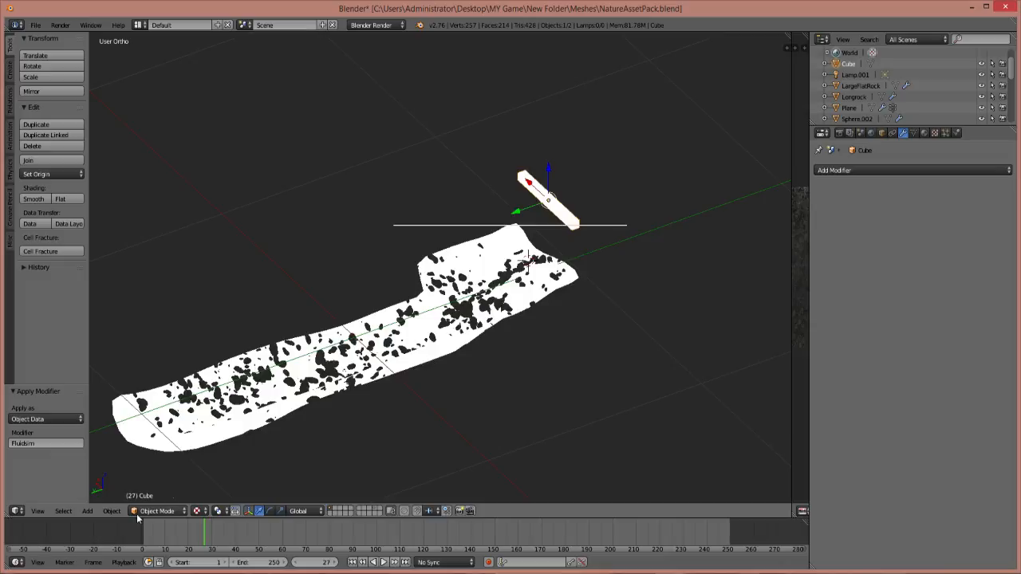
{"action": "left_click", "coordinate": [197, 511]}
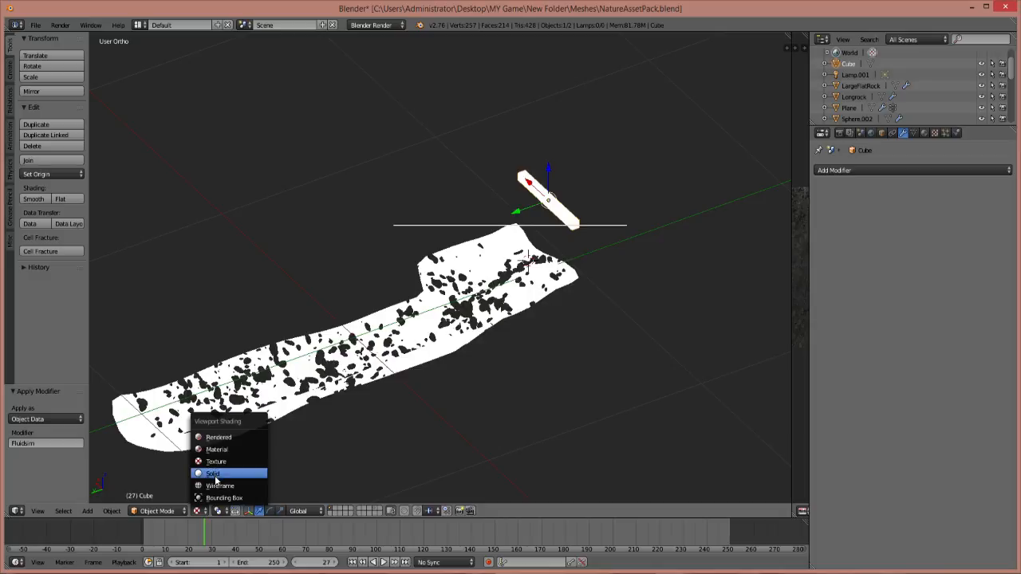
{"action": "left_click", "coordinate": [215, 474]}
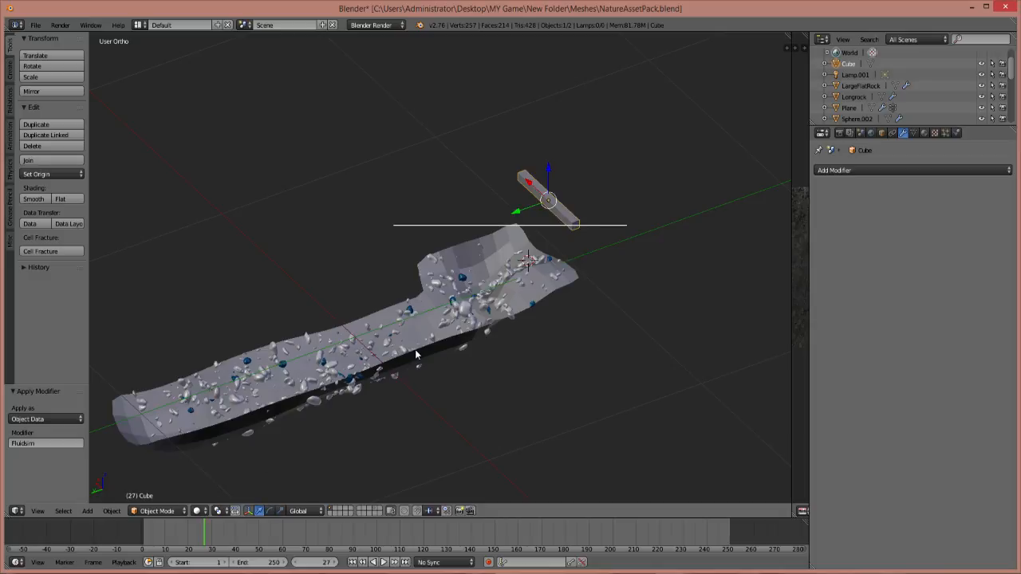
Select the channel plane and add a new material to it
{"action": "right_click", "coordinate": [416, 354]}
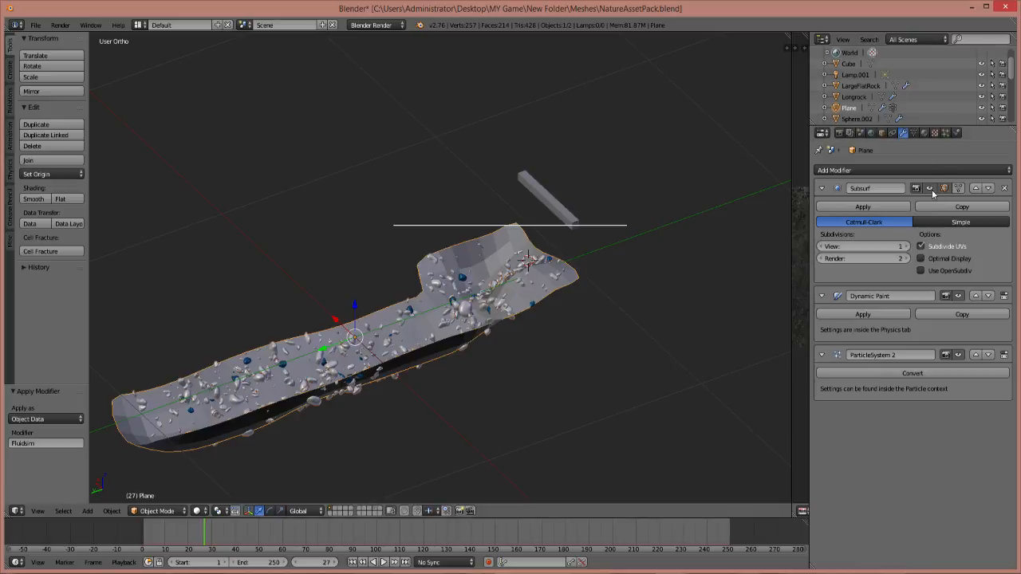
{"action": "left_click", "coordinate": [923, 133]}
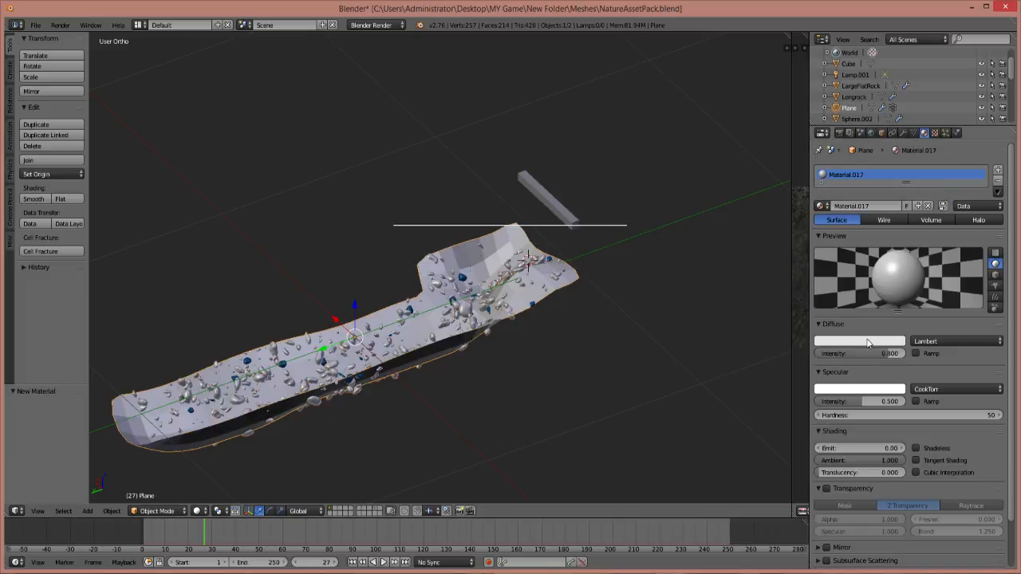
Try RockFlat.jpg from the Low Poly Textures folder as an image texture on the plane's material, and remove that texture after previewing it
{"action": "left_click", "coordinate": [935, 134]}
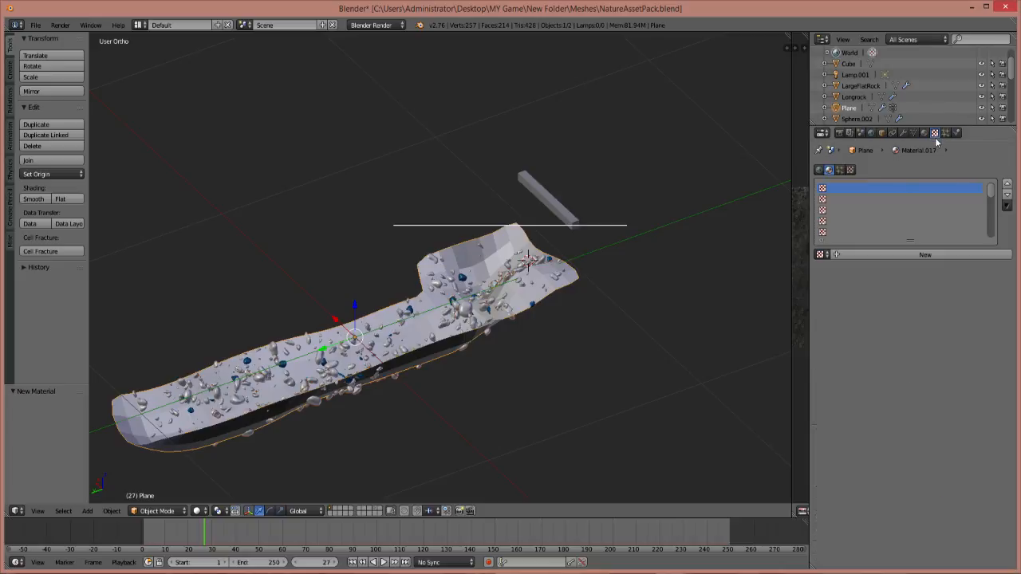
{"action": "left_click", "coordinate": [901, 254]}
{"action": "left_click", "coordinate": [931, 402]}
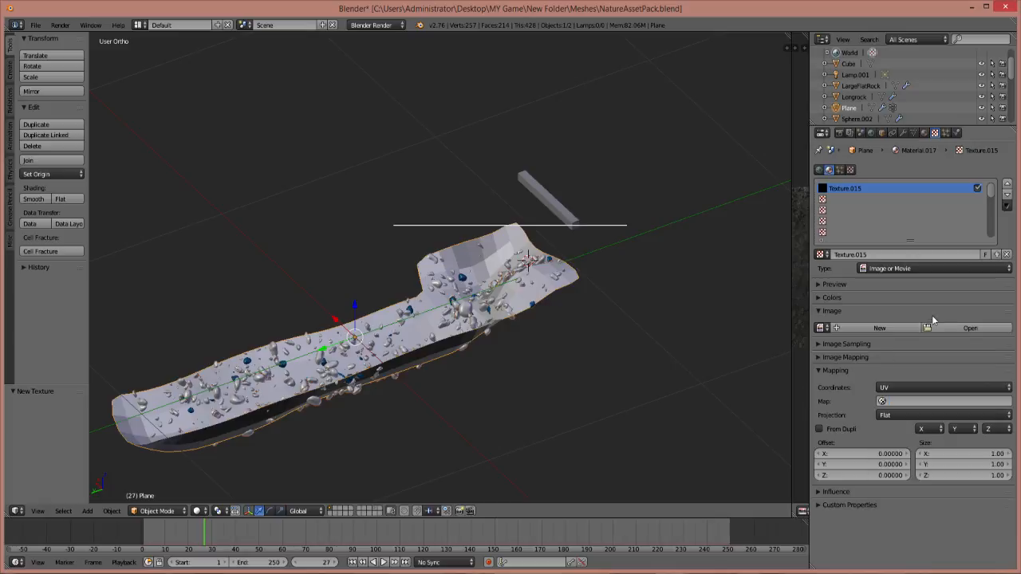
{"action": "left_click", "coordinate": [962, 334]}
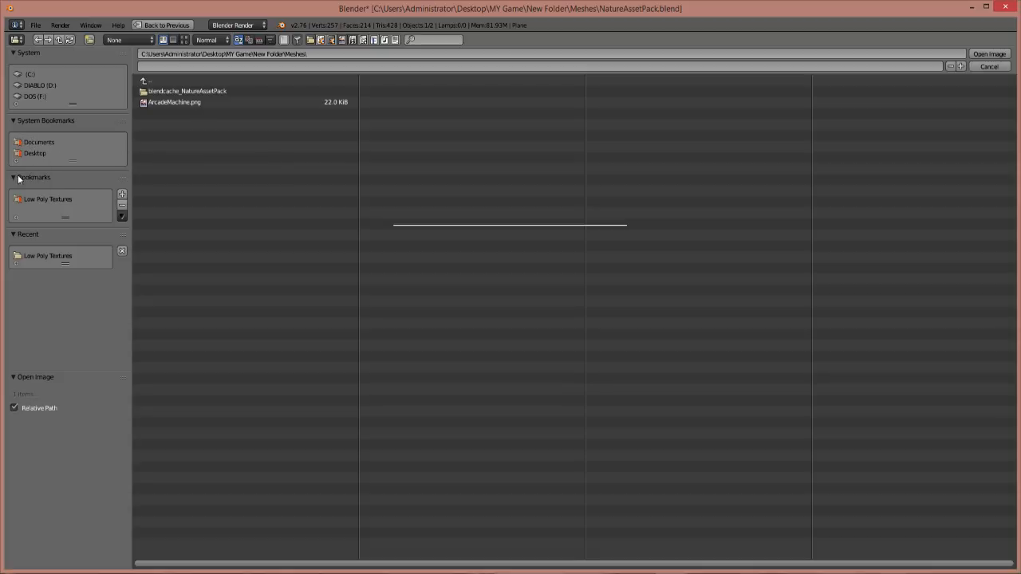
{"action": "left_click", "coordinate": [33, 199]}
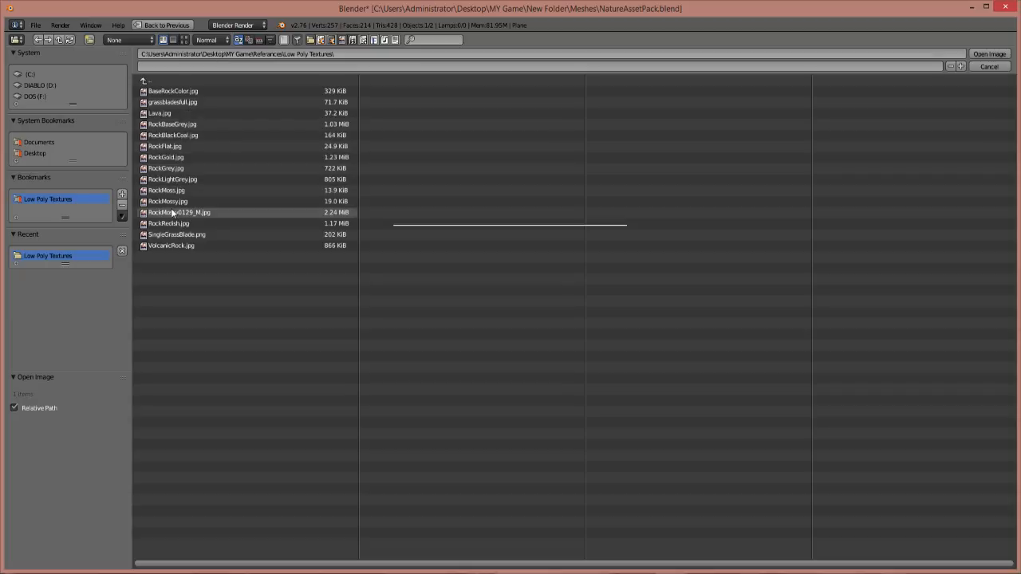
{"action": "left_click", "coordinate": [172, 146]}
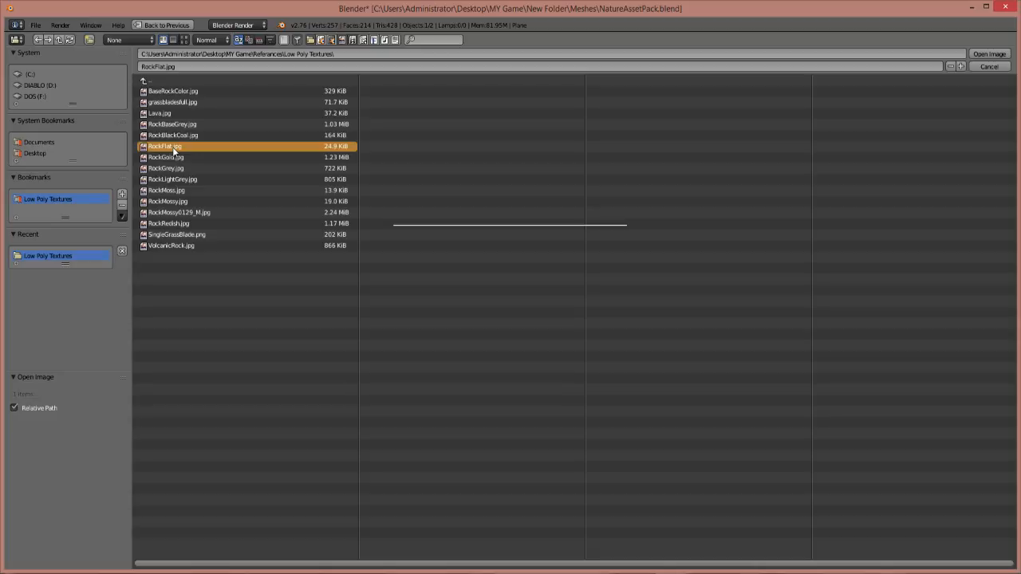
{"action": "double_click", "coordinate": [172, 147]}
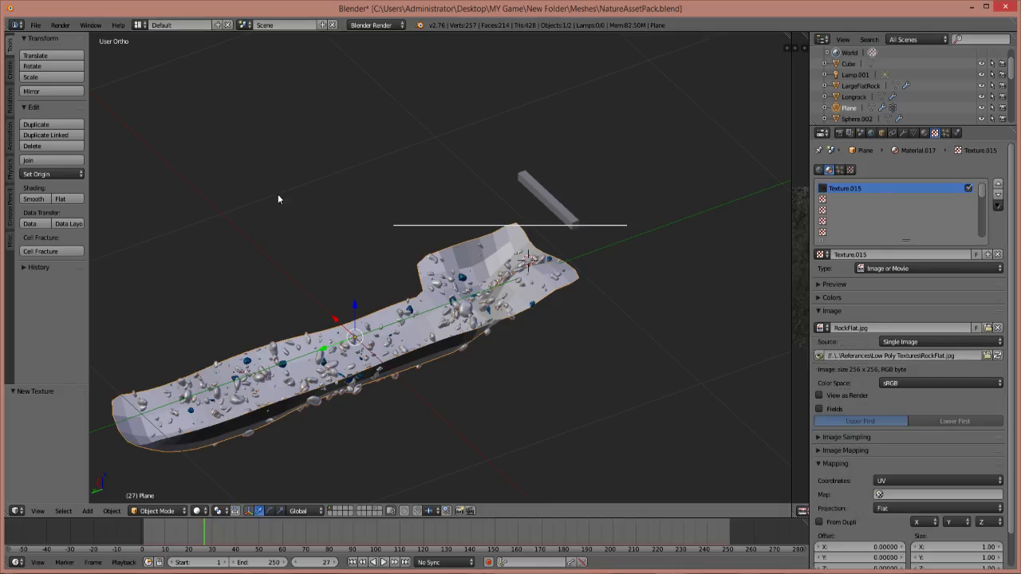
{"action": "left_click", "coordinate": [817, 285]}
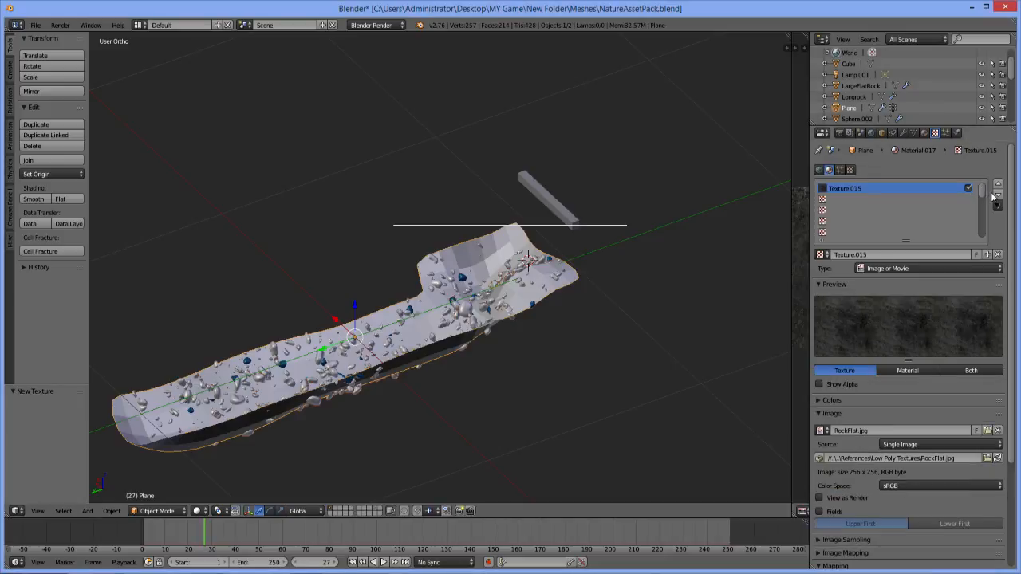
{"action": "left_click", "coordinate": [997, 254]}
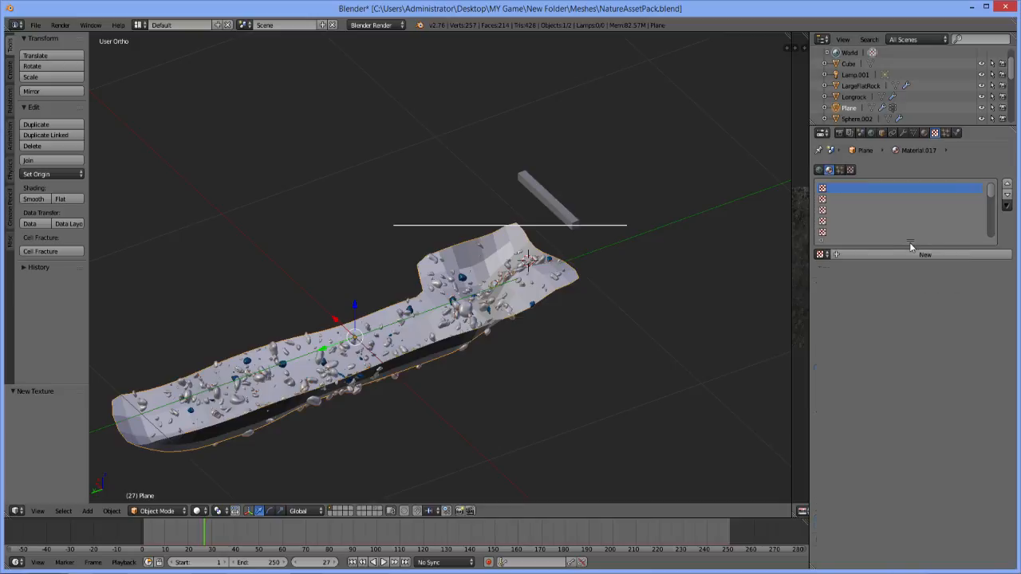
Add a new image texture to the plane's material using VolcanicRock.jpg from the Low Poly Textures folder
{"action": "left_click", "coordinate": [960, 254]}
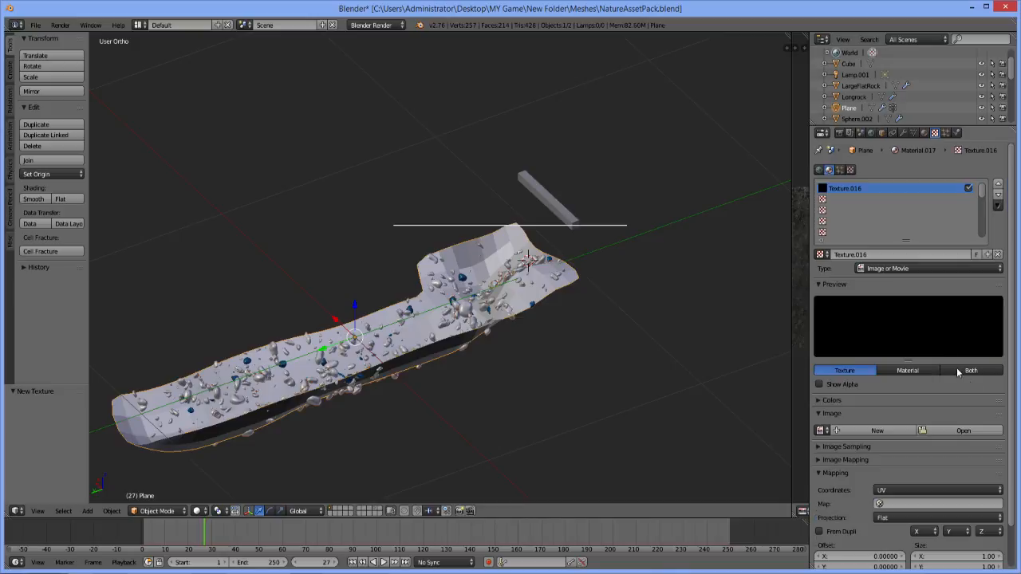
{"action": "left_click", "coordinate": [965, 430]}
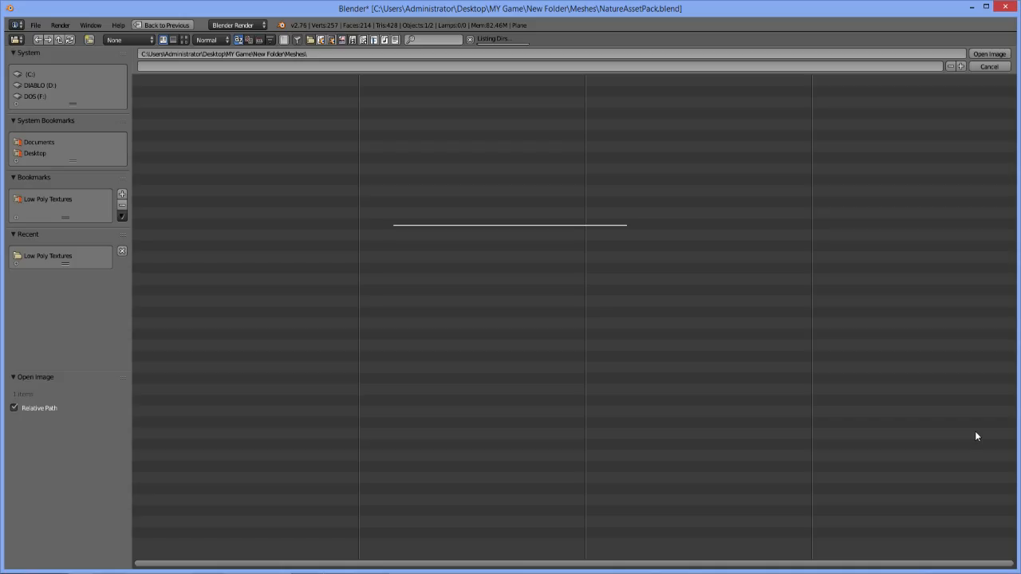
{"action": "double_click", "coordinate": [40, 199]}
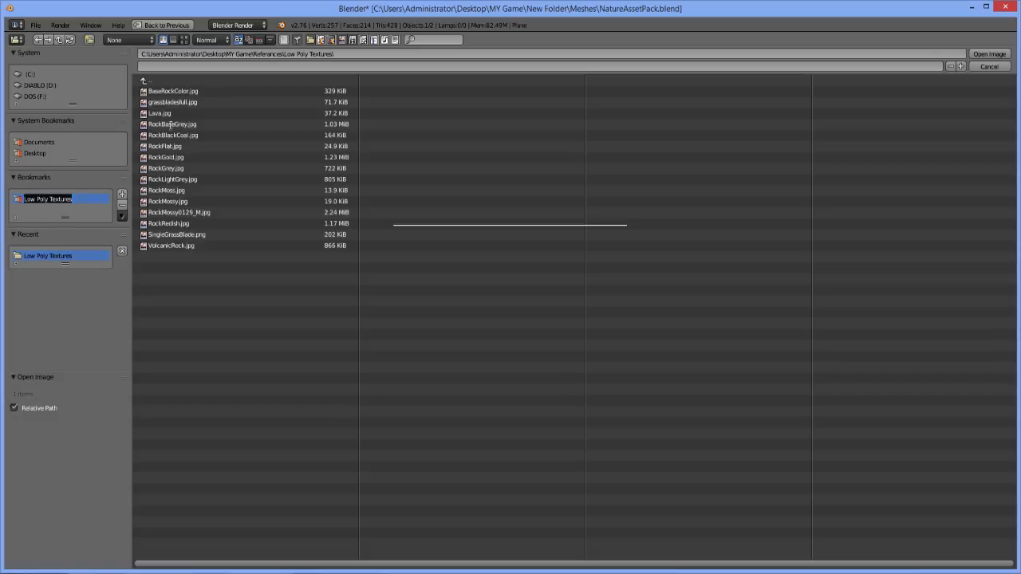
{"action": "left_click", "coordinate": [169, 245]}
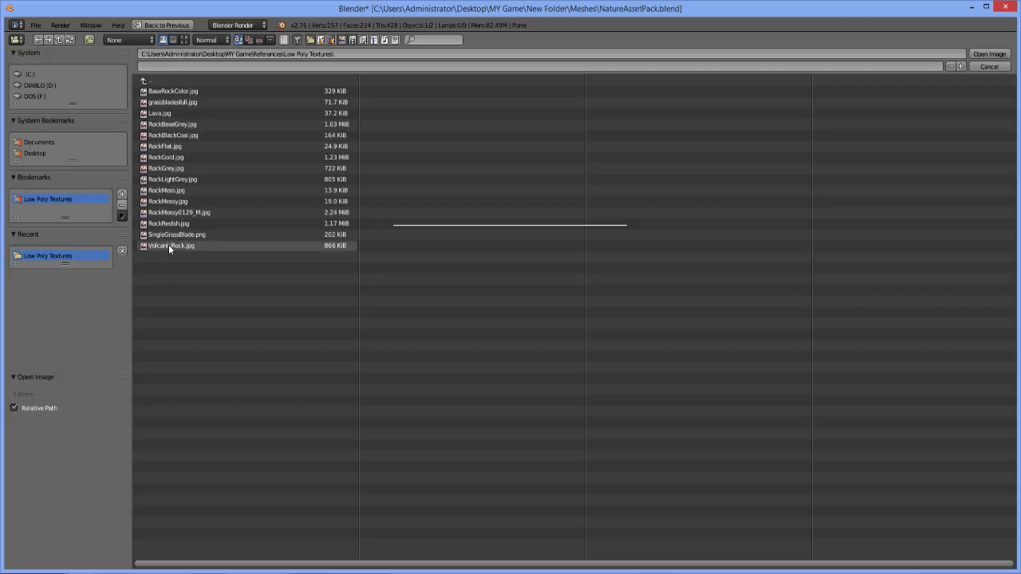
{"action": "left_click", "coordinate": [168, 245]}
{"action": "double_click", "coordinate": [169, 245]}
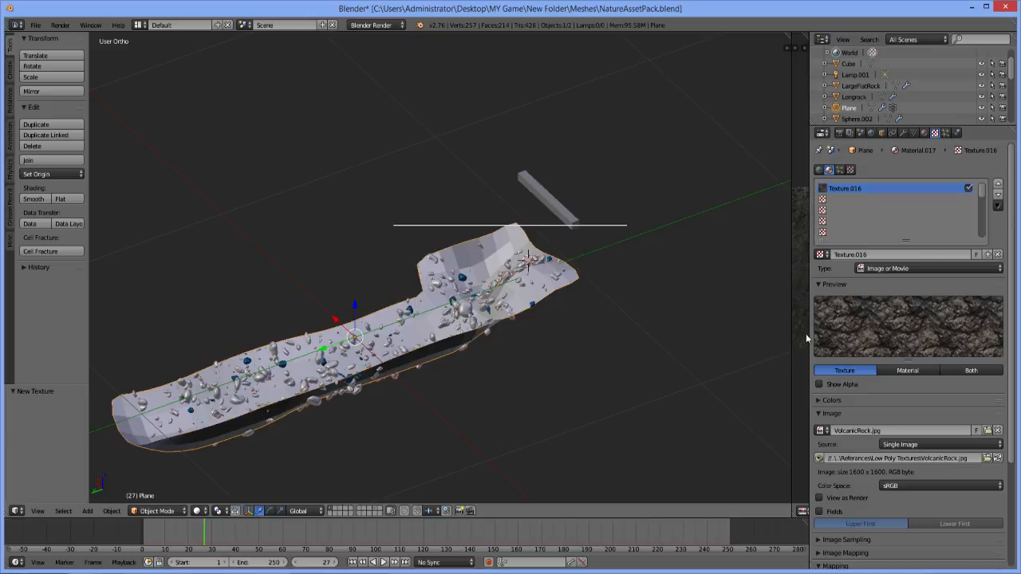
Enter Edit Mode on the plane, assign its material, and switch the viewport to Texture shading
{"action": "left_click", "coordinate": [924, 133]}
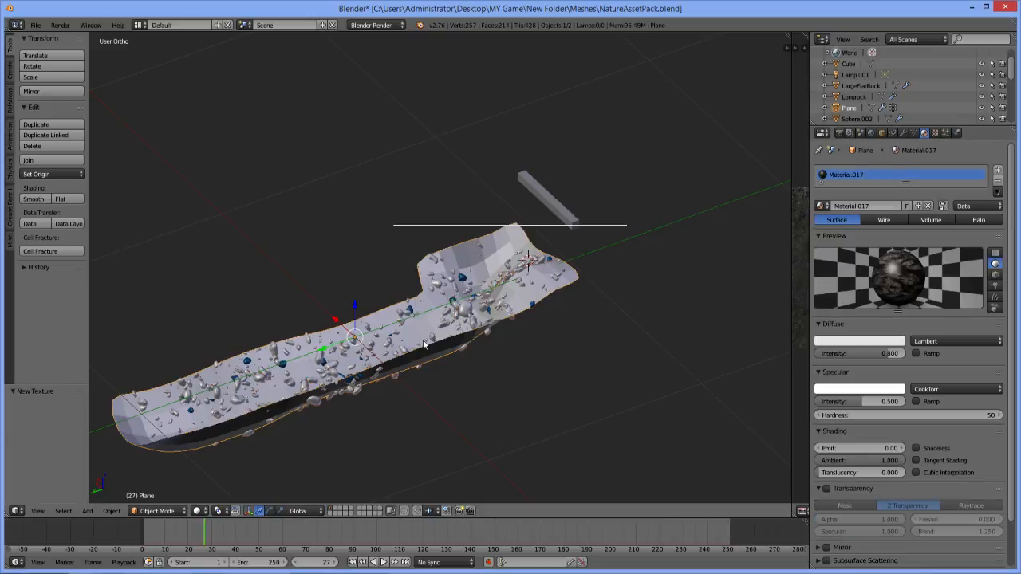
{"action": "key", "text": "Tab"}
{"action": "left_click", "coordinate": [847, 205]}
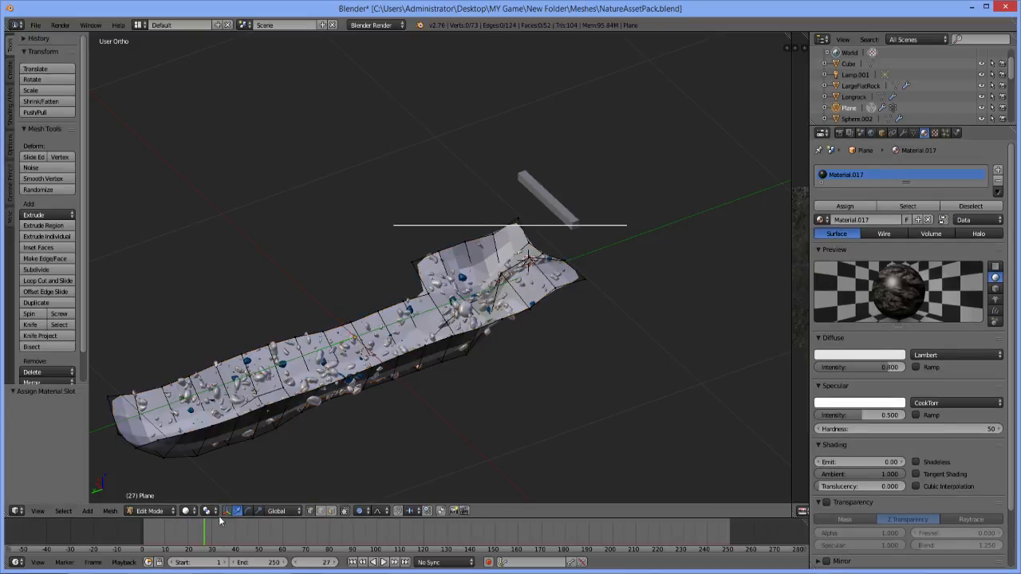
{"action": "left_click", "coordinate": [189, 511]}
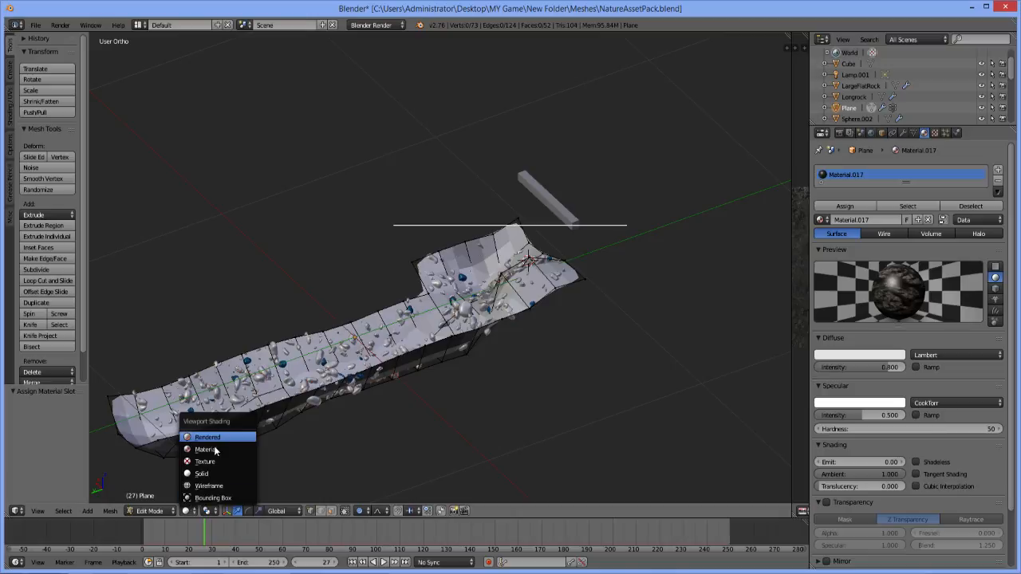
{"action": "left_click", "coordinate": [212, 461]}
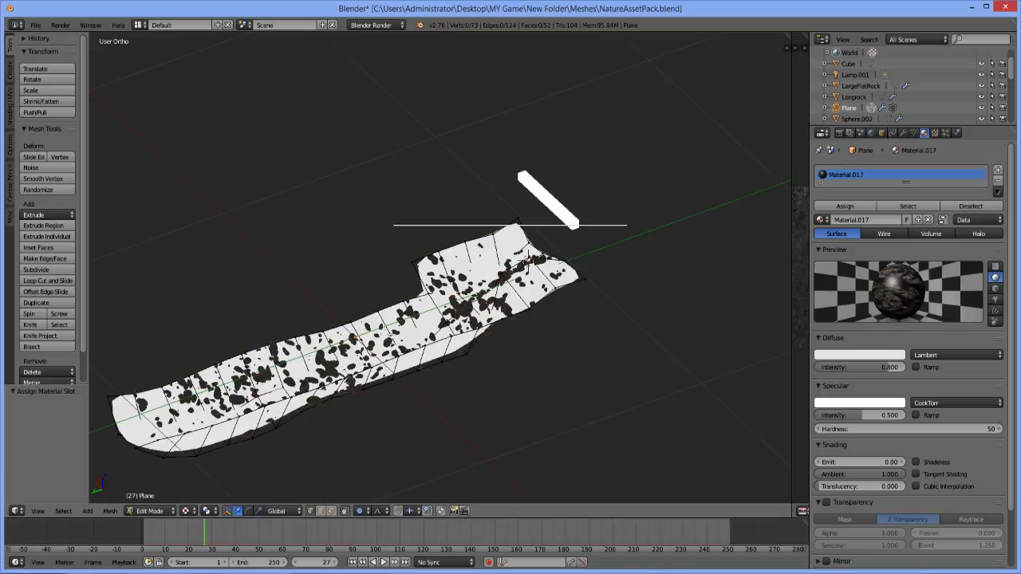
{"action": "middle_click_drag", "start_coordinate": [485, 360], "coordinate": [435, 375]}
{"action": "scroll", "coordinate": [435, 374], "scroll_direction": "up", "scroll_amount": 3}
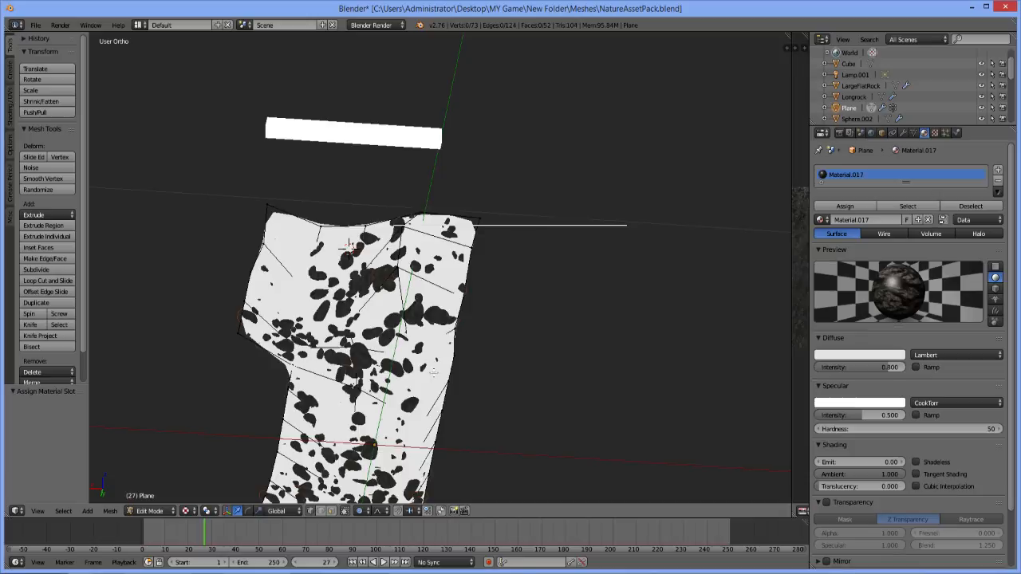
Assign Material.017 to the plane's entire mesh, and deselect the mesh
{"action": "key", "text": "a"}
{"action": "left_click", "coordinate": [871, 220]}
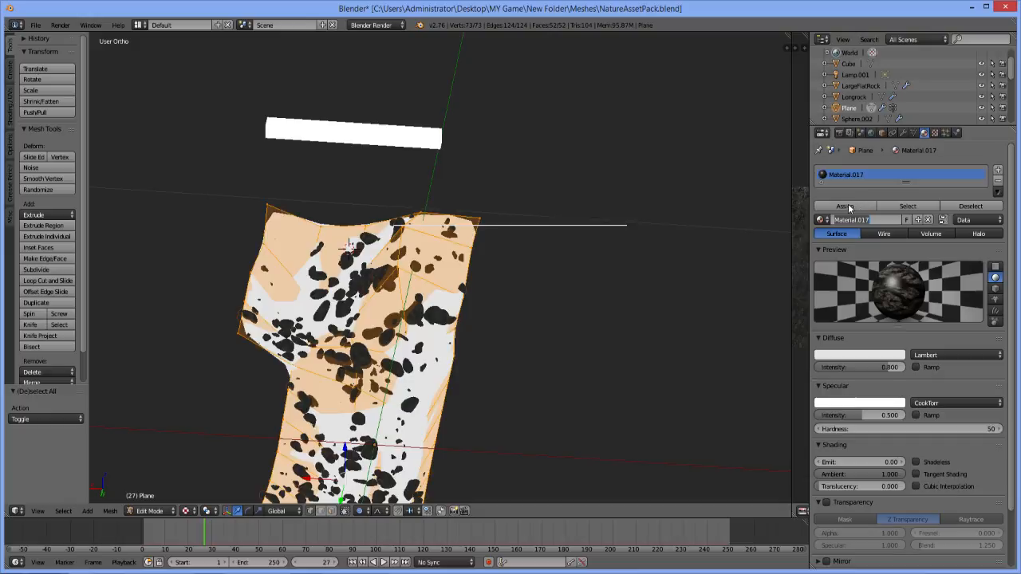
{"action": "left_click", "coordinate": [855, 204]}
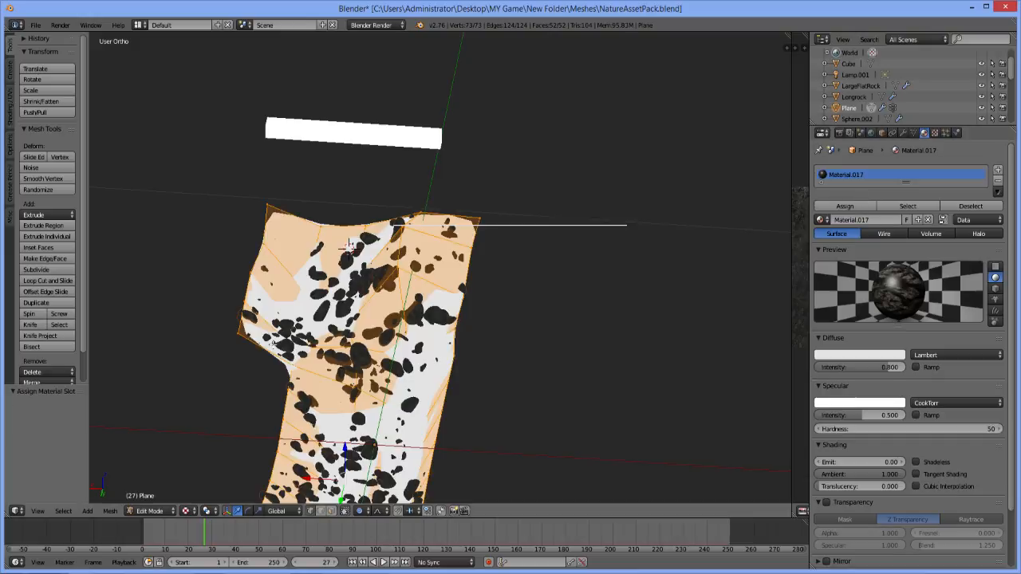
{"action": "key", "text": "a"}
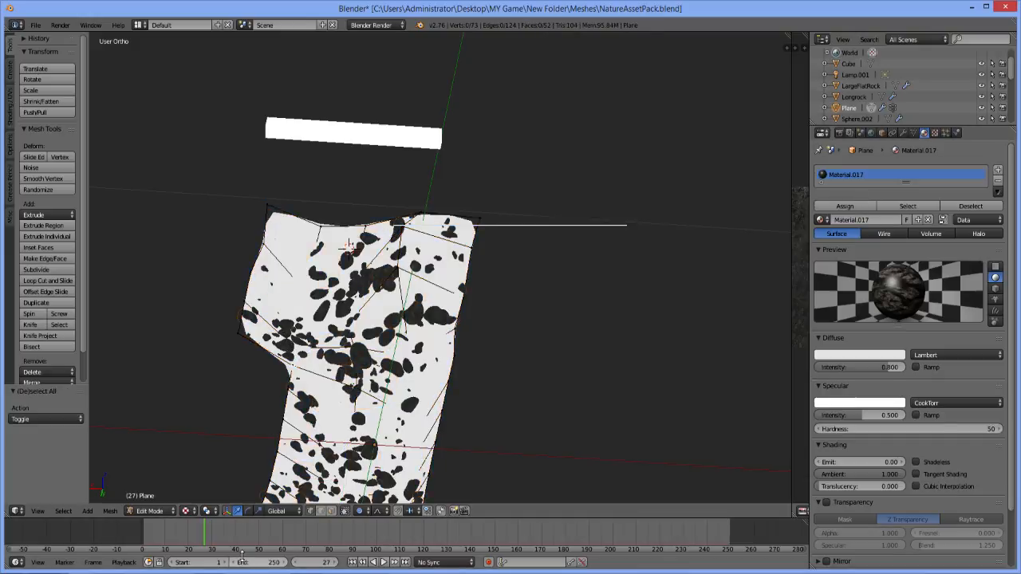
Check the texture settings and compare the channel in Solid and Texture viewport shading
{"action": "left_click", "coordinate": [935, 133]}
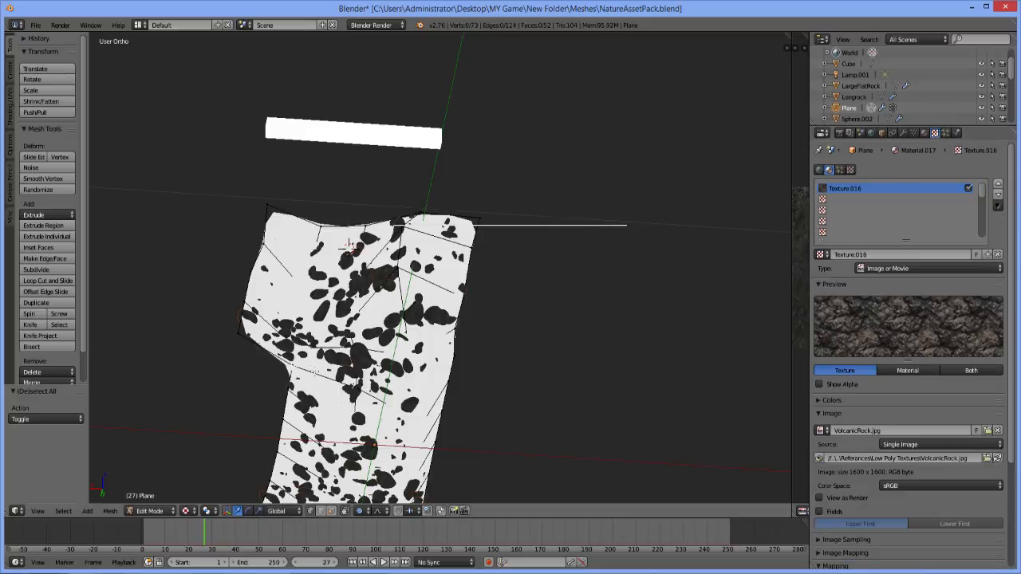
{"action": "middle_click_drag", "start_coordinate": [403, 351], "coordinate": [435, 346]}
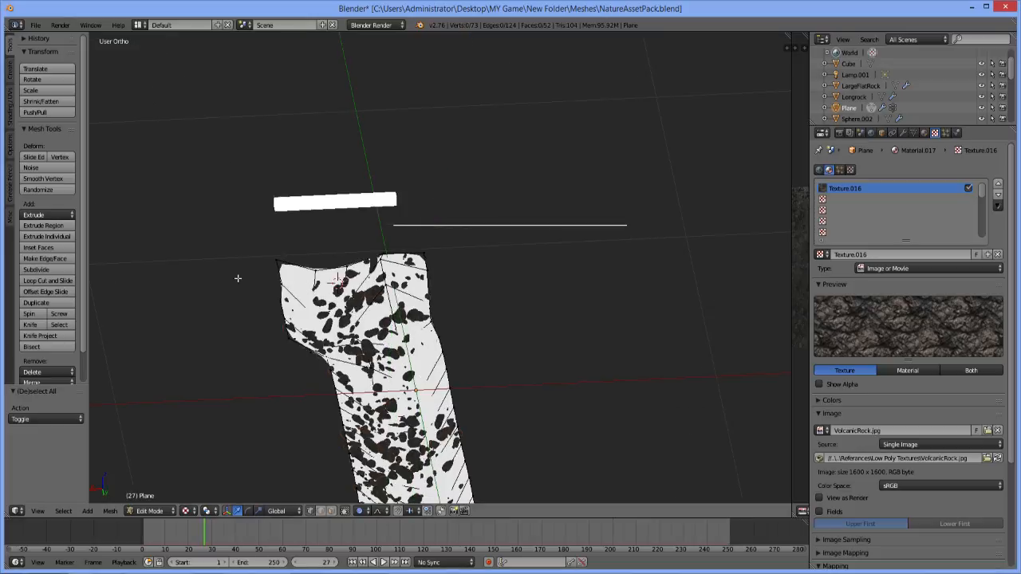
{"action": "left_click", "coordinate": [185, 510]}
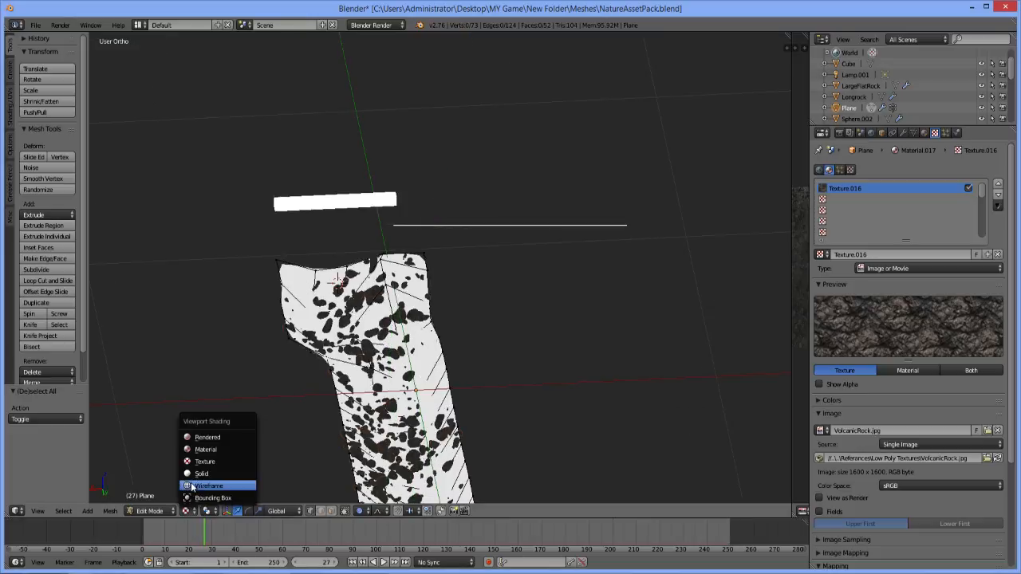
{"action": "left_click", "coordinate": [193, 473]}
{"action": "left_click", "coordinate": [190, 511]}
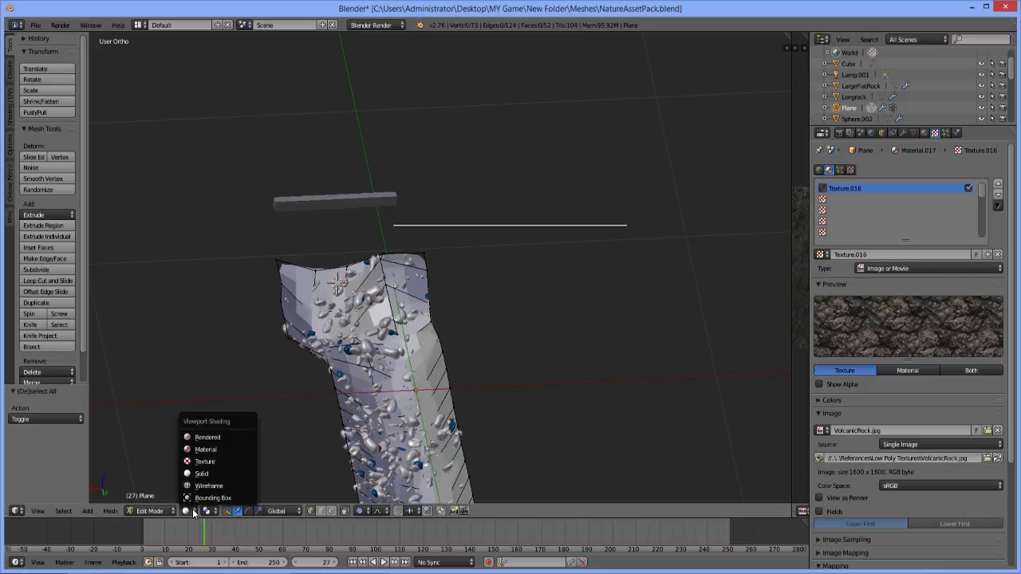
{"action": "left_click", "coordinate": [192, 461]}
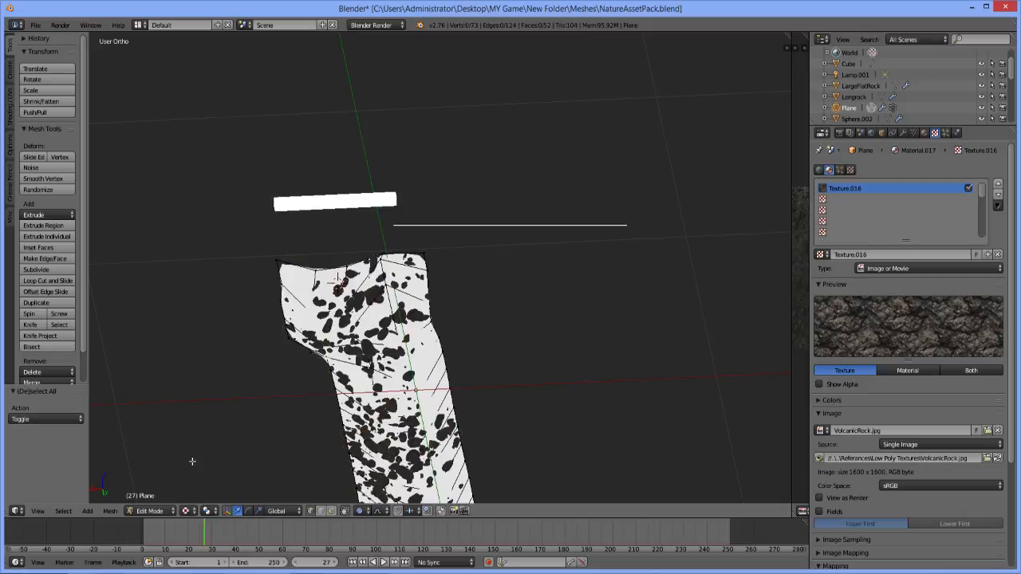
{"action": "left_click", "coordinate": [186, 511]}
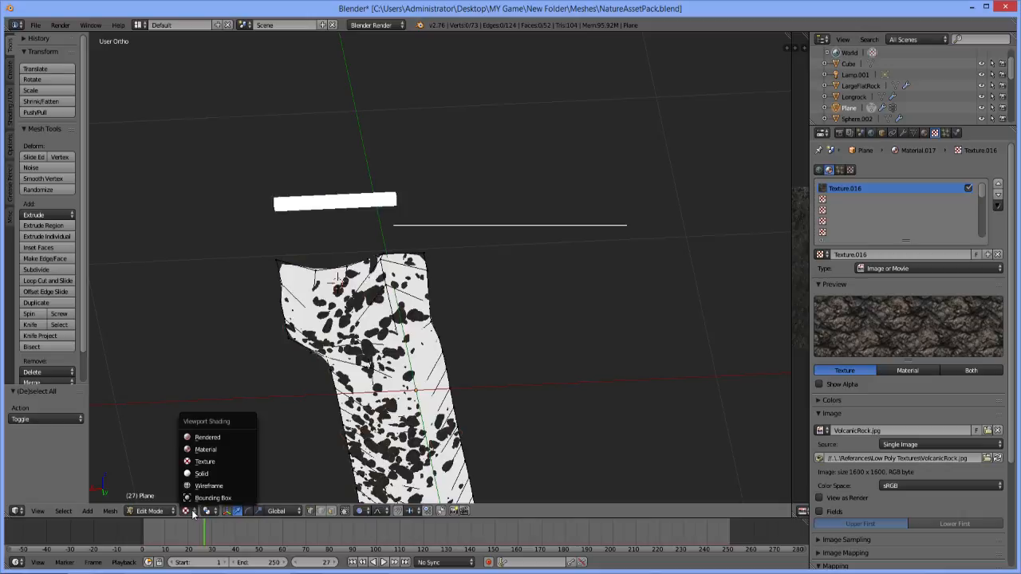
{"action": "left_click", "coordinate": [192, 460]}
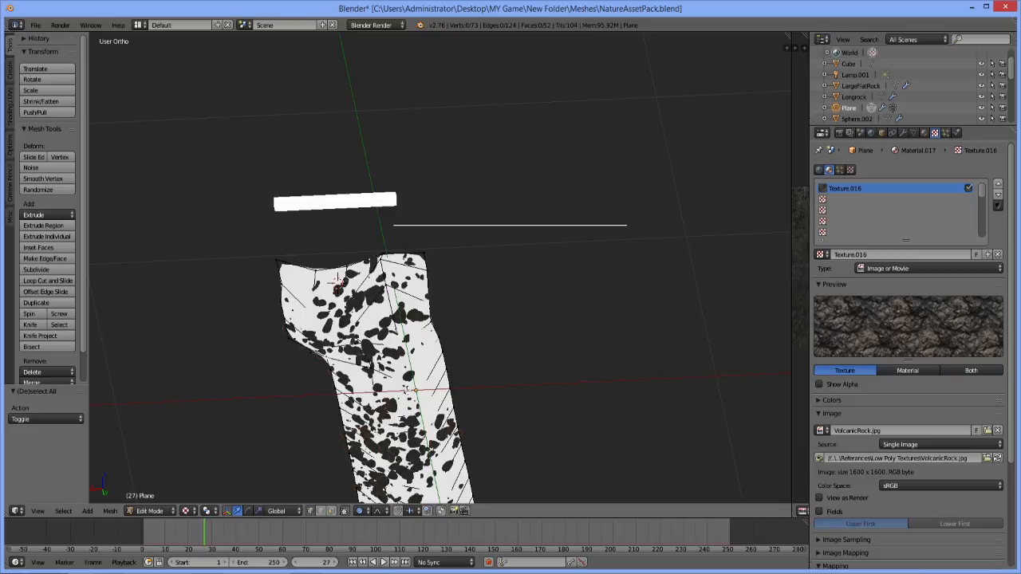
Apply a Cube Projection UV mapping to the channel mesh
{"action": "key", "text": "a"}
{"action": "key", "text": "a"}
{"action": "key", "text": "u"}
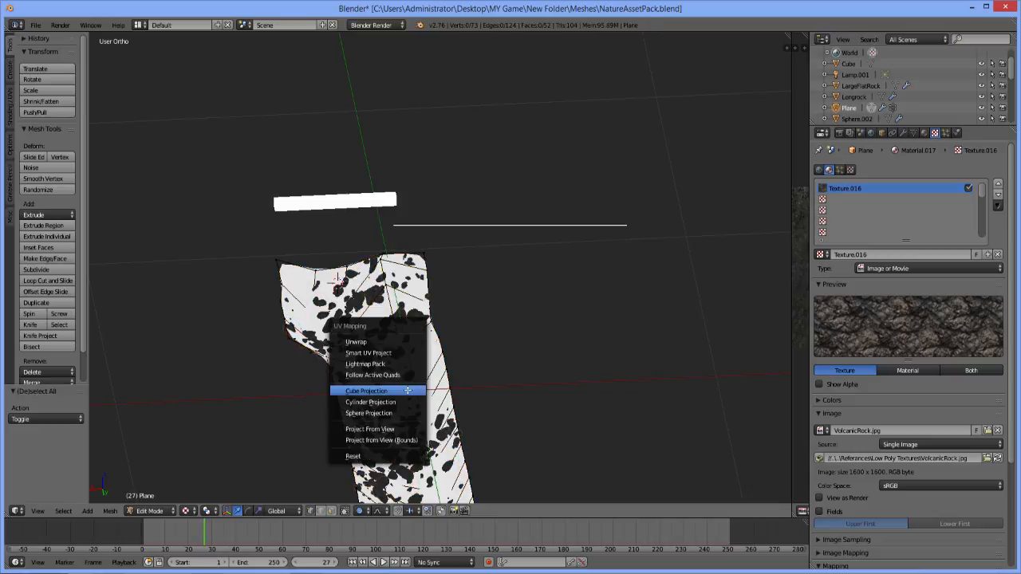
{"action": "left_click", "coordinate": [407, 391]}
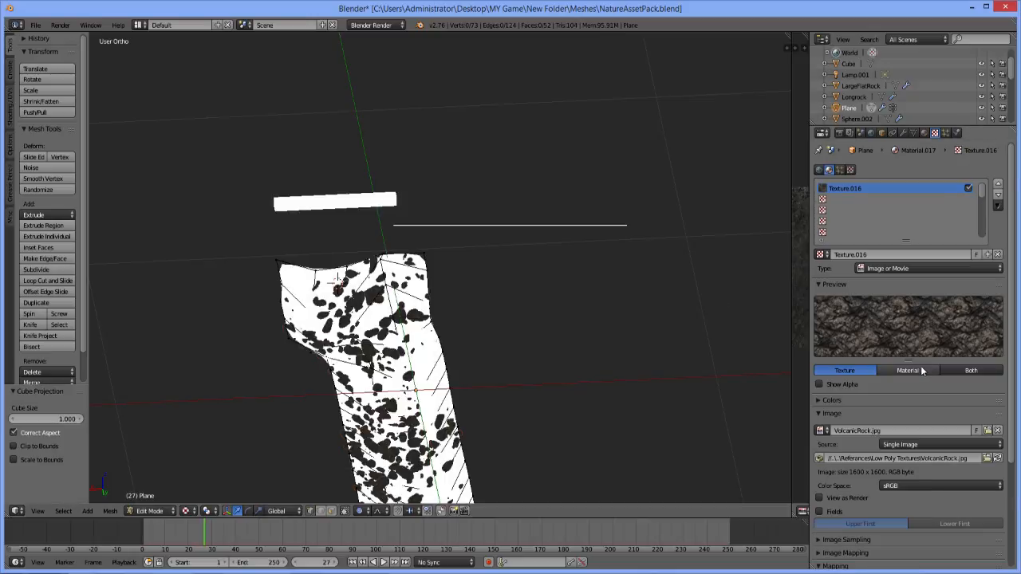
Set the VolcanicRock.jpg texture's mapping to use the UVMap layer
{"action": "scroll", "coordinate": [926, 359], "scroll_direction": "down", "scroll_amount": 4}
{"action": "left_click", "coordinate": [891, 486]}
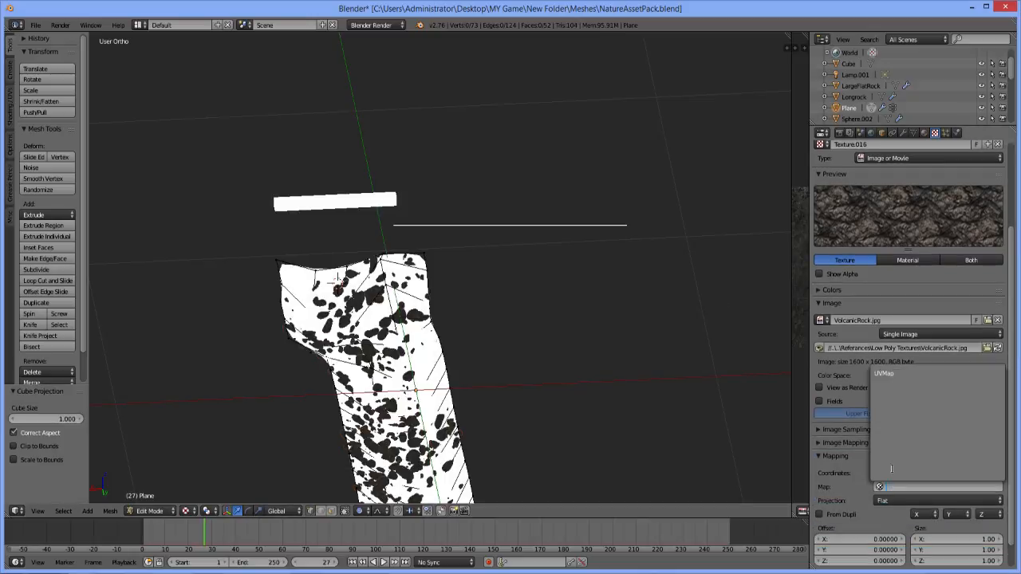
{"action": "left_click", "coordinate": [884, 374]}
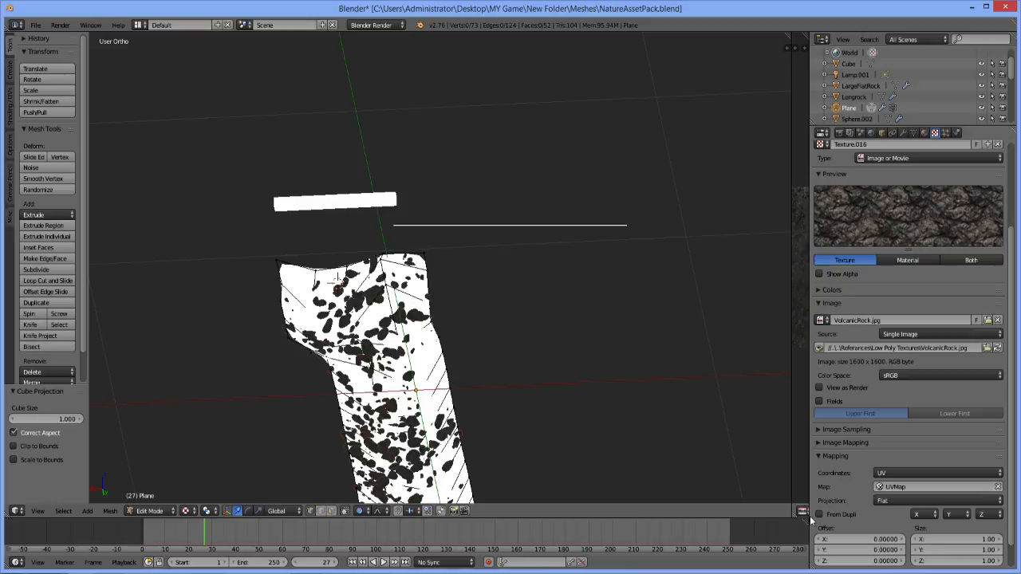
{"action": "scroll", "coordinate": [875, 313], "scroll_direction": "up", "scroll_amount": 5}
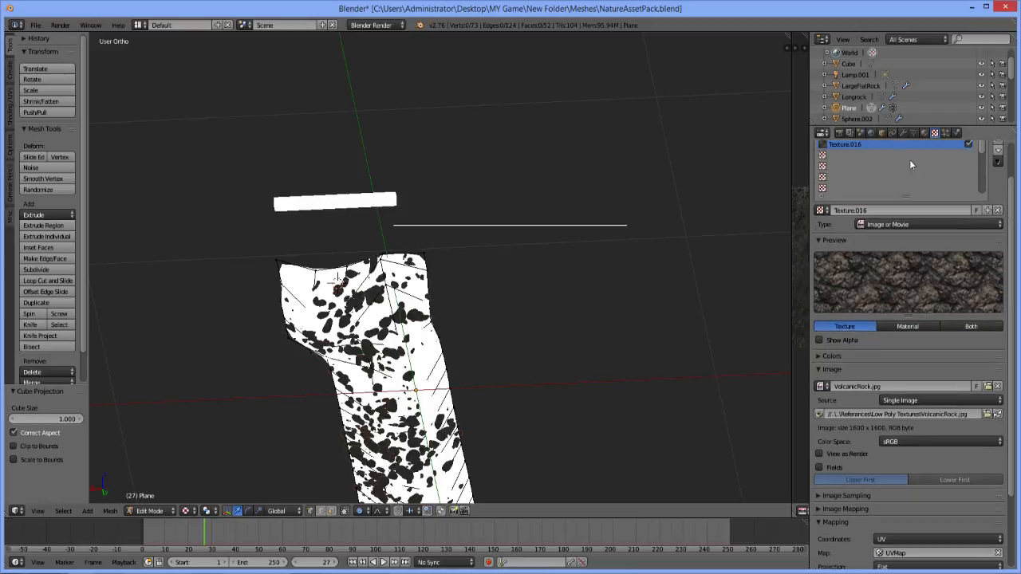
Reassign Material.017 to all faces of the UV-mapped channel and clear the selection
{"action": "left_click", "coordinate": [924, 134]}
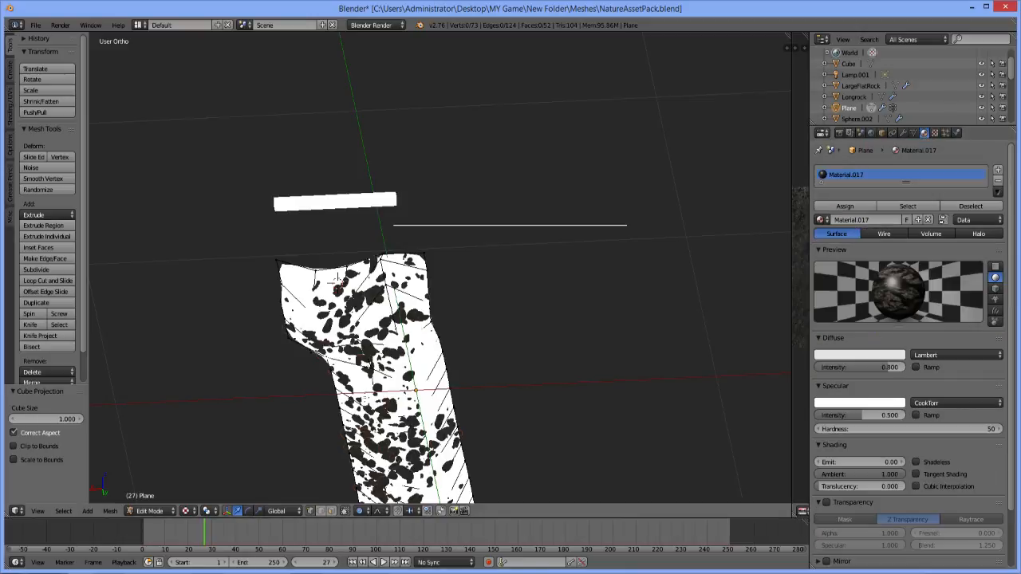
{"action": "key", "text": "a"}
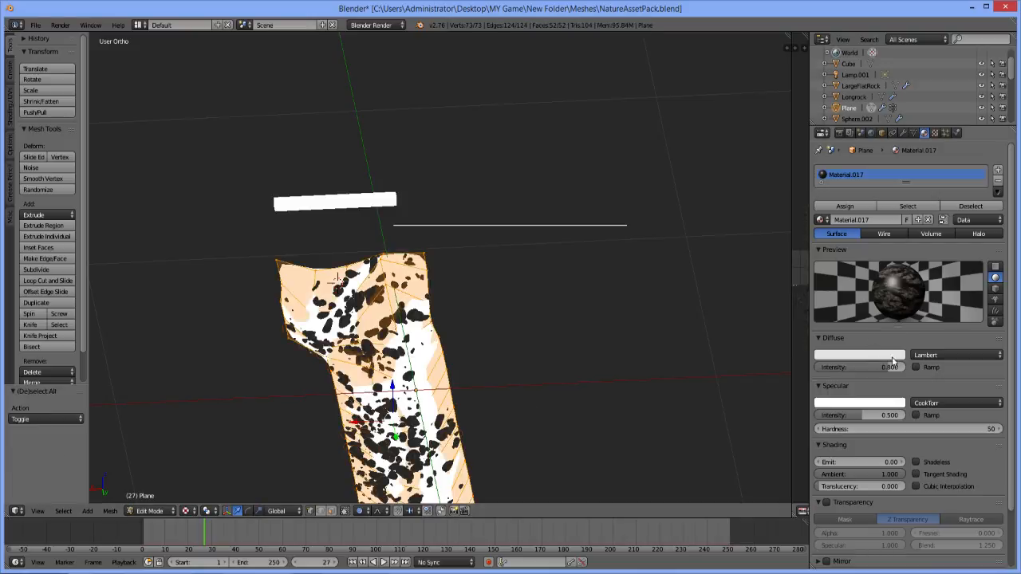
{"action": "left_click", "coordinate": [845, 206]}
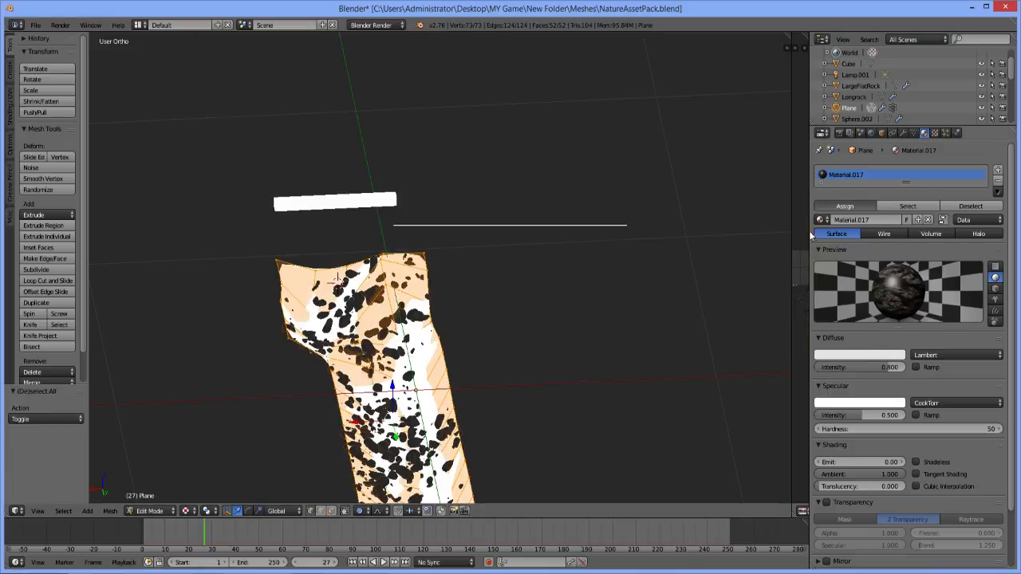
{"action": "key", "text": "a"}
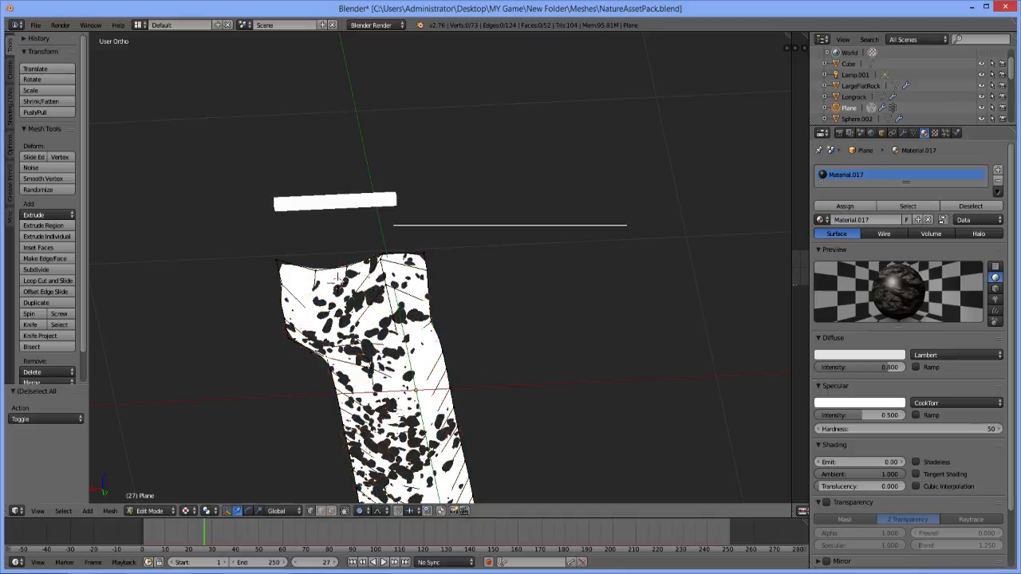
Return the plane to Object Mode and compare it in Solid and Texture viewport shading
{"action": "middle_click_drag", "start_coordinate": [339, 278], "coordinate": [467, 242]}
{"action": "middle_click_drag", "start_coordinate": [396, 410], "coordinate": [391, 413]}
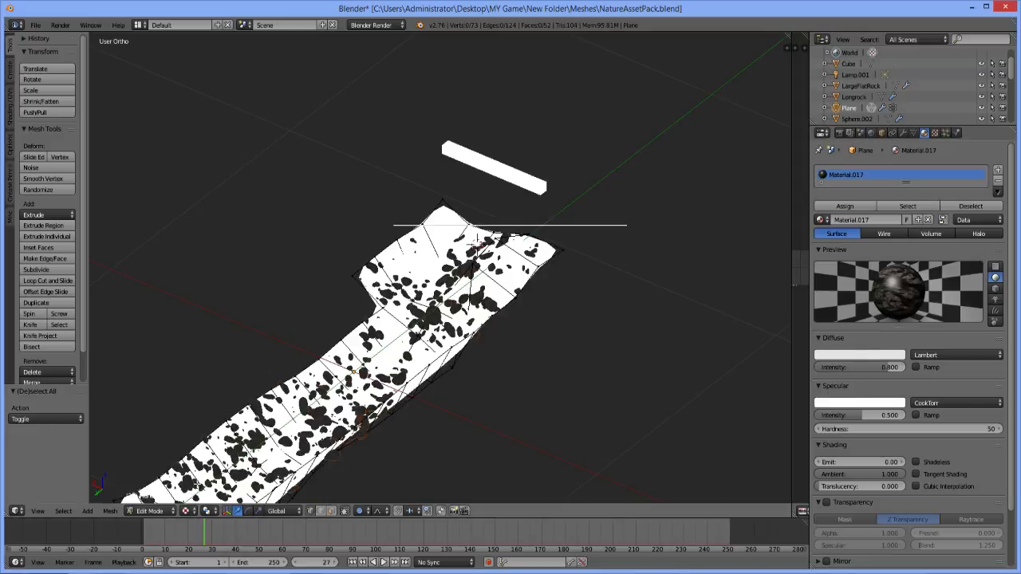
{"action": "left_click", "coordinate": [144, 511]}
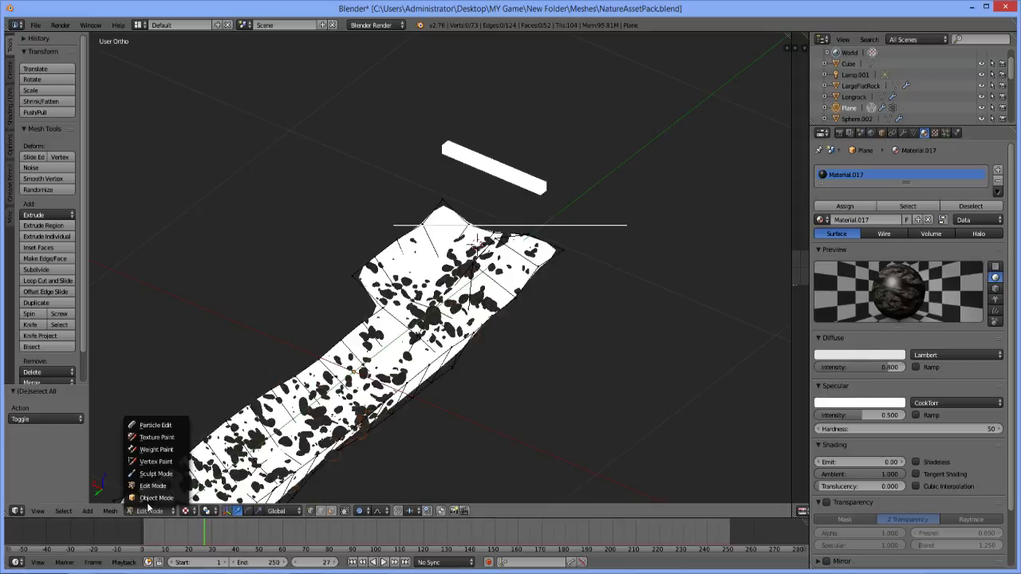
{"action": "left_click", "coordinate": [153, 499]}
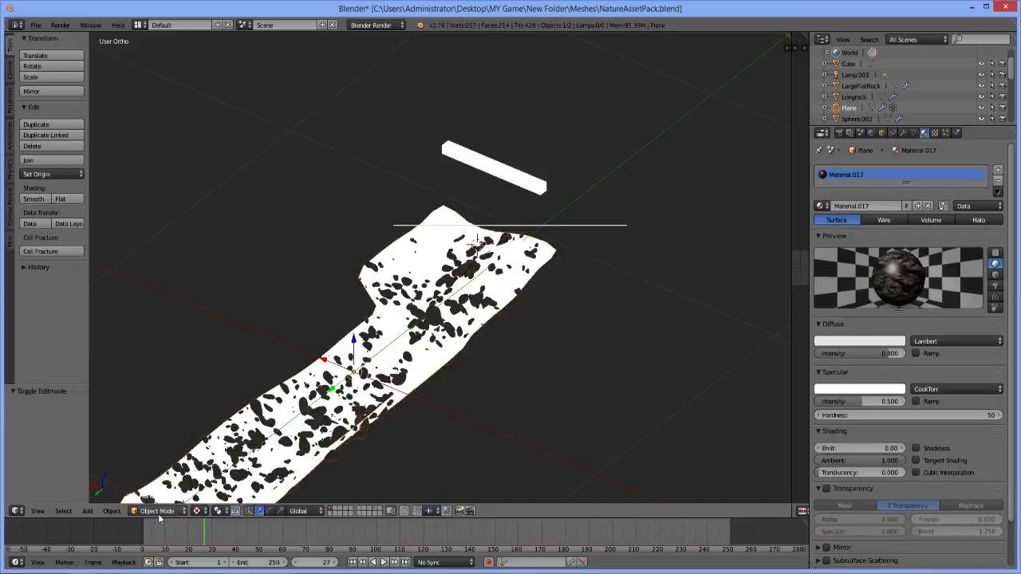
{"action": "left_click", "coordinate": [199, 512]}
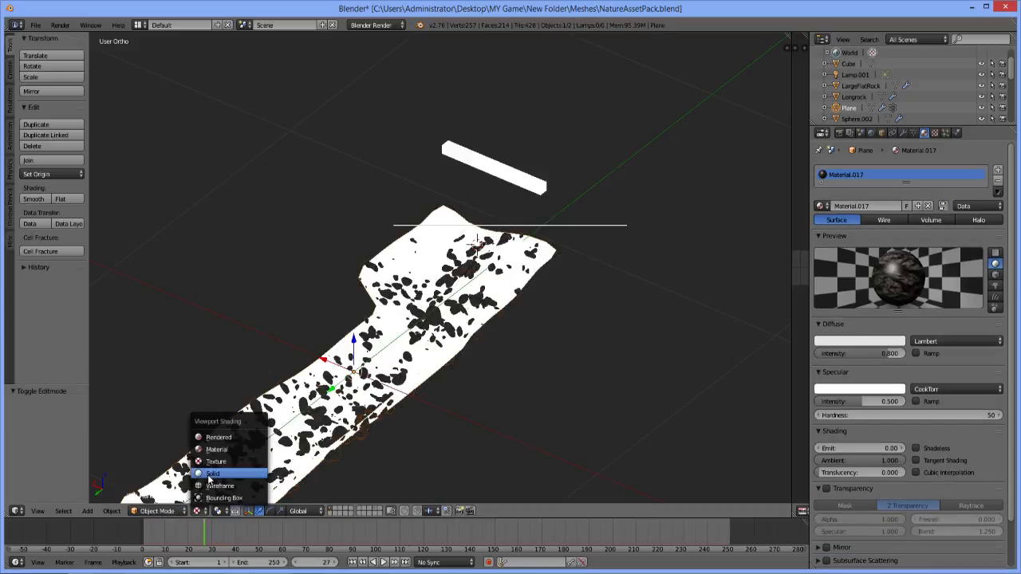
{"action": "left_click", "coordinate": [212, 474]}
{"action": "left_click", "coordinate": [200, 515]}
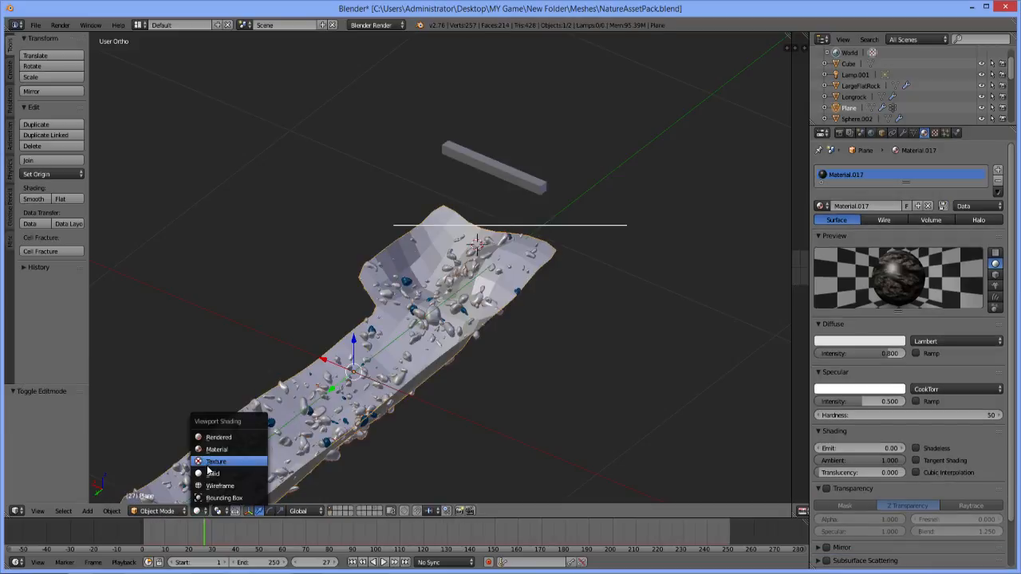
{"action": "left_click", "coordinate": [210, 465]}
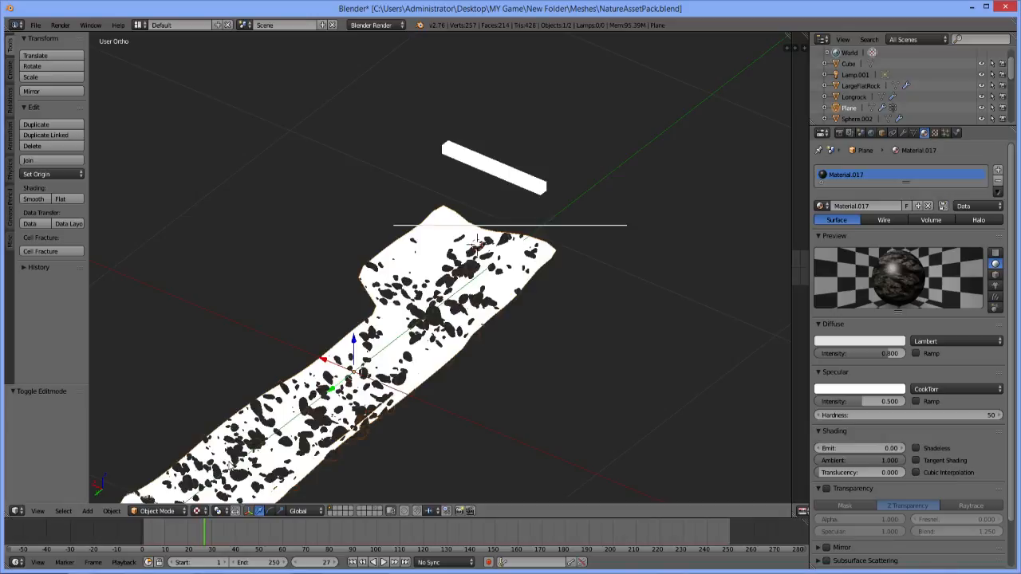
Set the channel material's diffuse color to black and its diffuse intensity to 1.000, and inspect the channel
{"action": "left_click", "coordinate": [859, 341]}
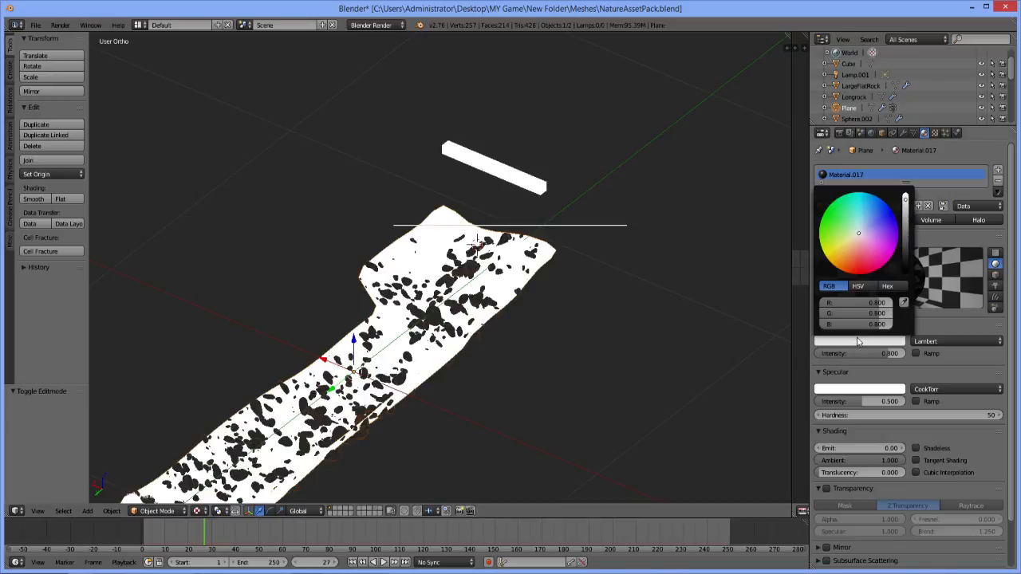
{"action": "left_click", "coordinate": [906, 273]}
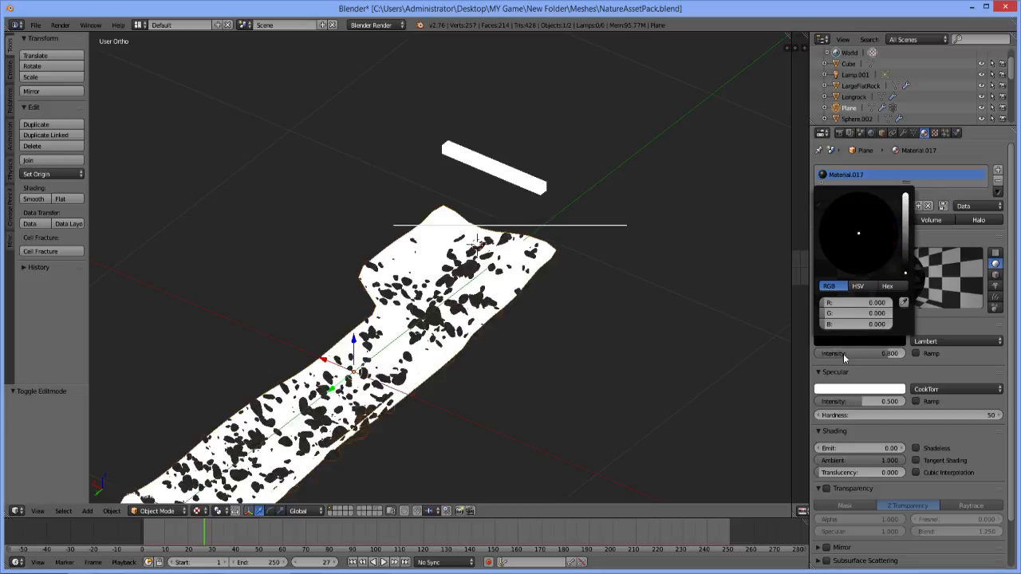
{"action": "left_click", "coordinate": [850, 353]}
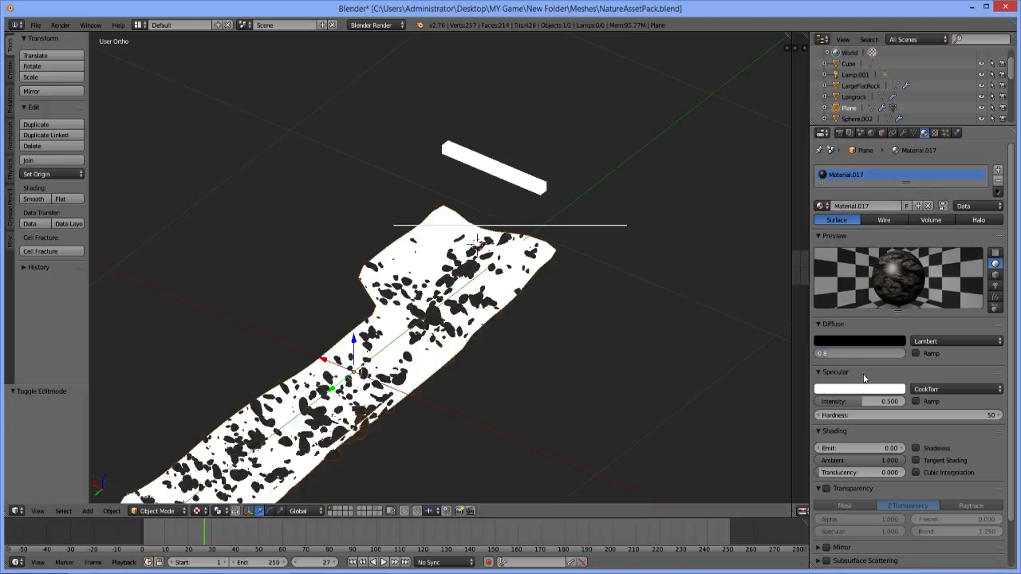
{"action": "type", "text": "0"}
{"action": "key", "text": "Return"}
{"action": "left_click", "coordinate": [887, 352]}
{"action": "mouse_move", "coordinate": [887, 352]}
{"action": "left_mouse_down"}
{"action": "mouse_move", "coordinate": [937, 356]}
{"action": "mouse_move", "coordinate": [903, 355]}
{"action": "left_mouse_up"}
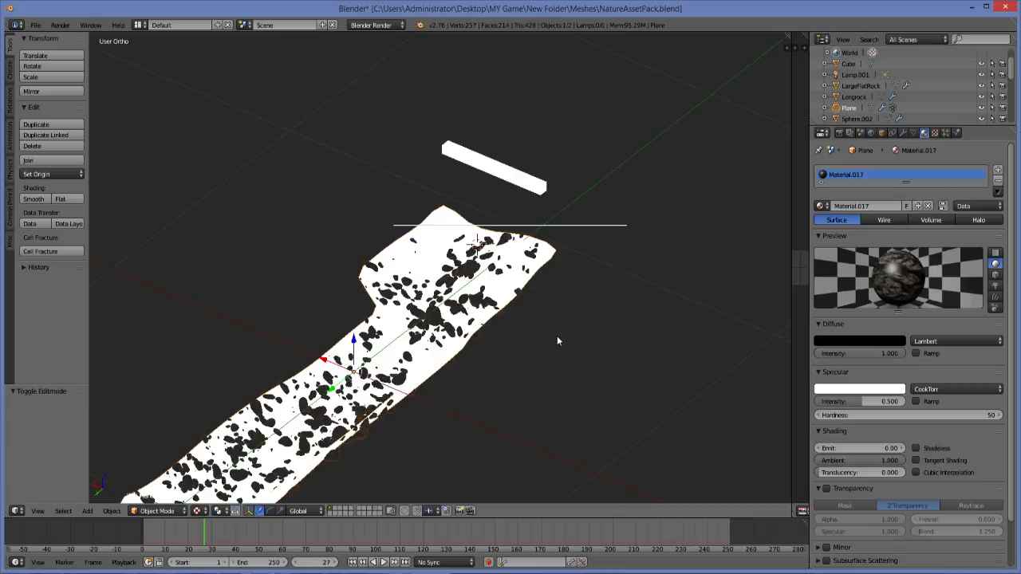
{"action": "middle_click_drag", "start_coordinate": [558, 337], "coordinate": [556, 336]}
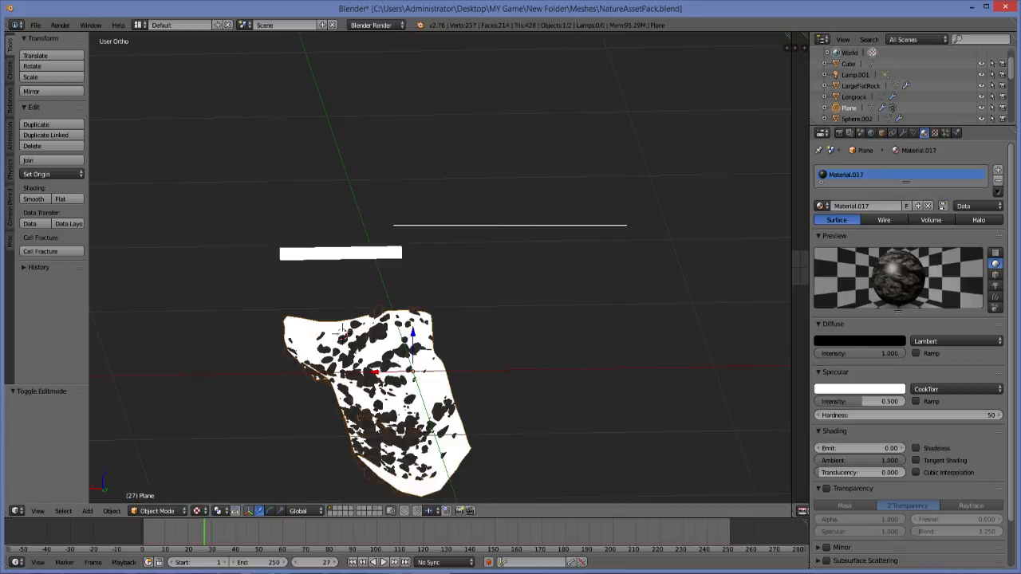